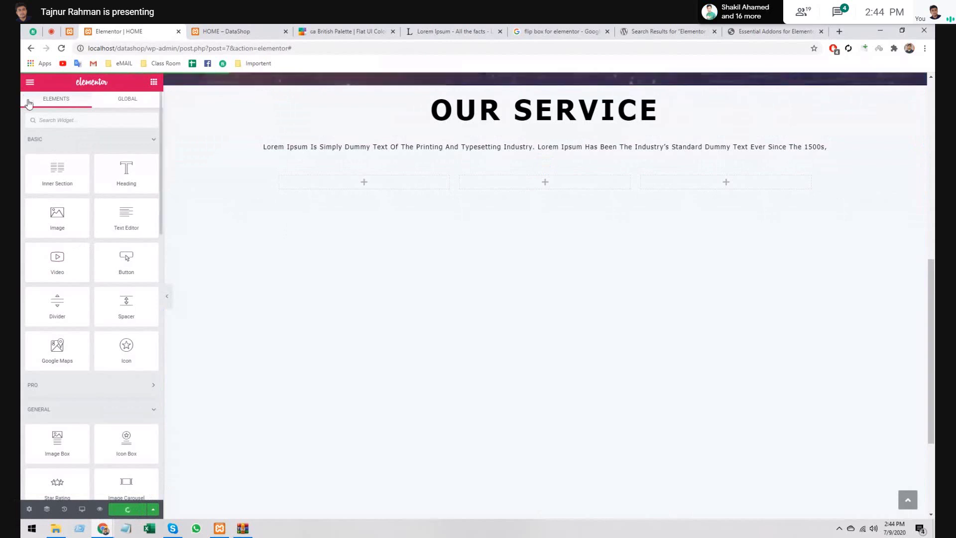
- Close the Elementor HOME editor tab, cancelling the first prompt, and go to the WordPress Pages list
click(179, 32)
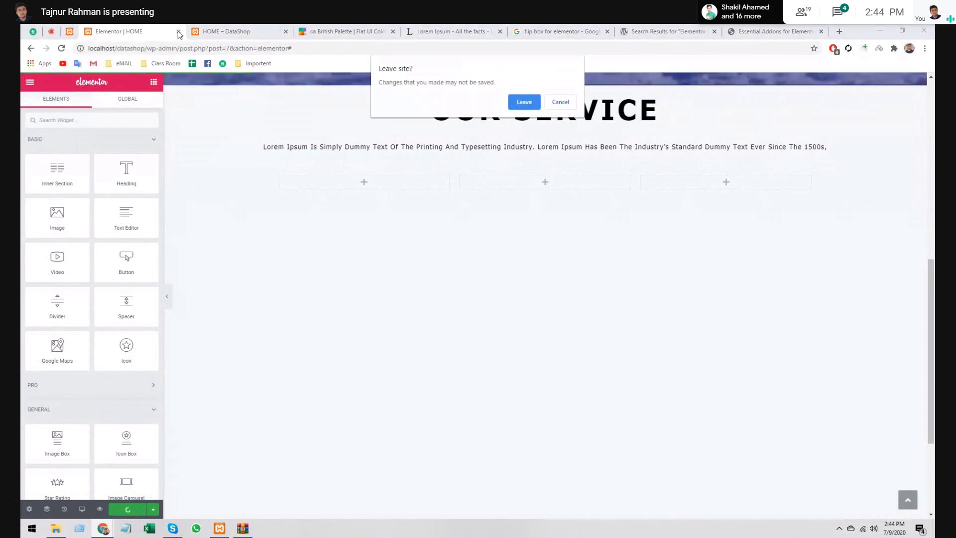
click(561, 104)
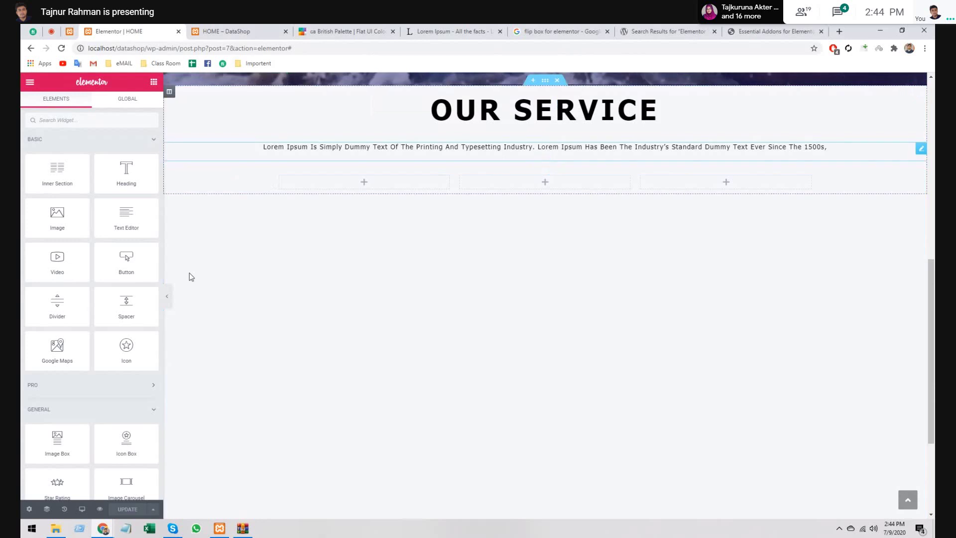
click(179, 32)
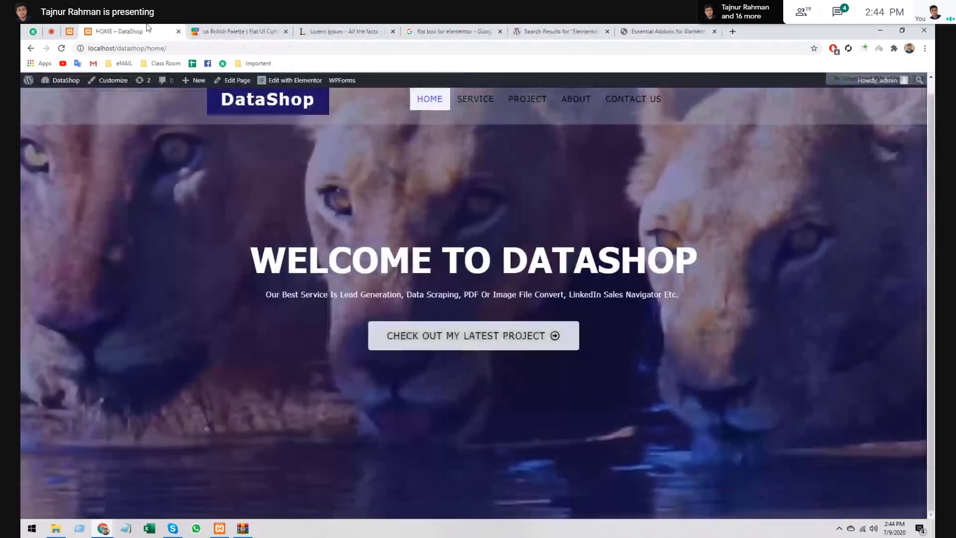
click(215, 31)
click(82, 29)
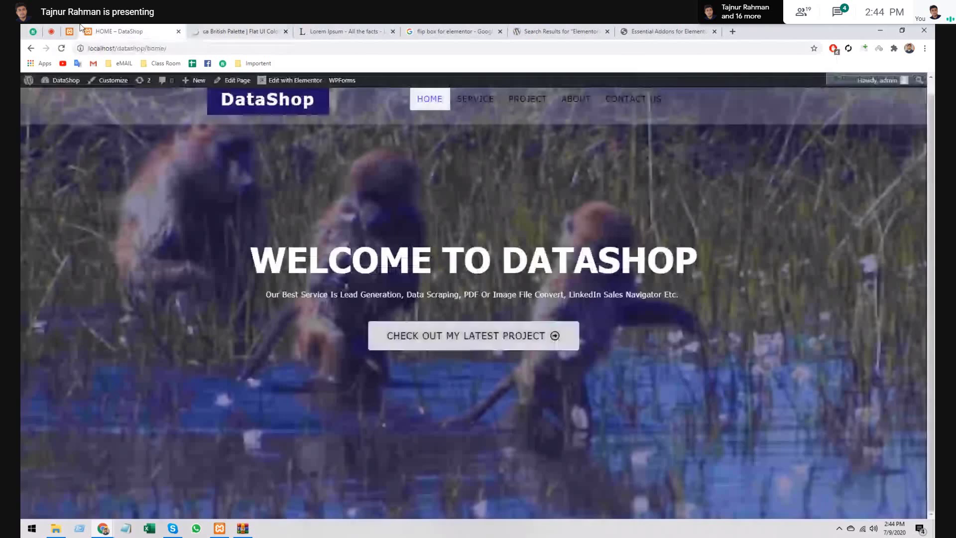
click(81, 30)
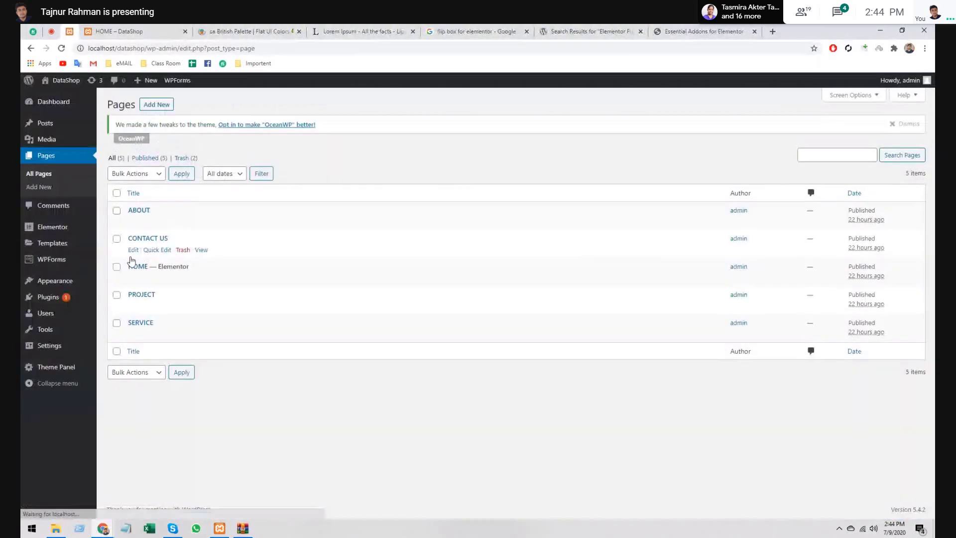
- Open Installed Plugins in a new tab and scroll to Essential Addons for Elementor
mouse_move(66, 290)
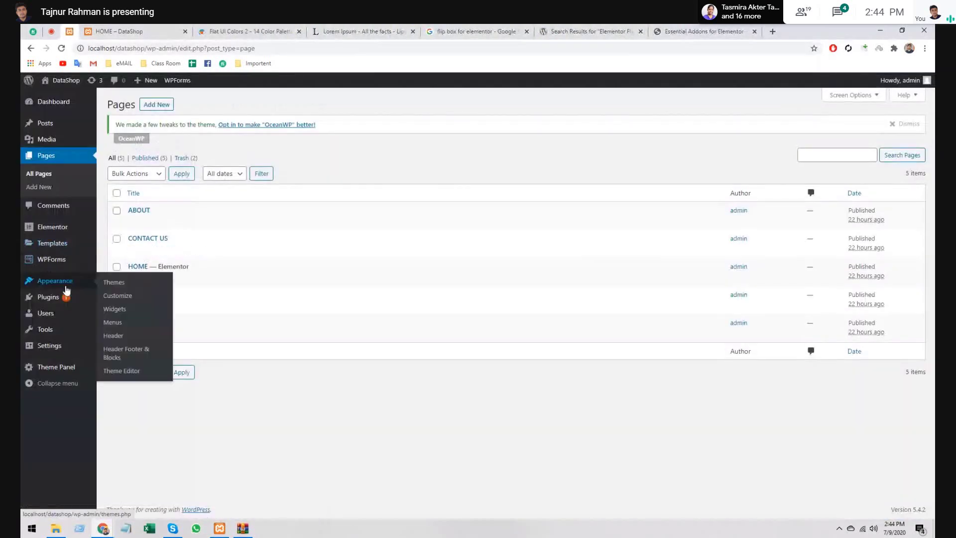
right_click(124, 301)
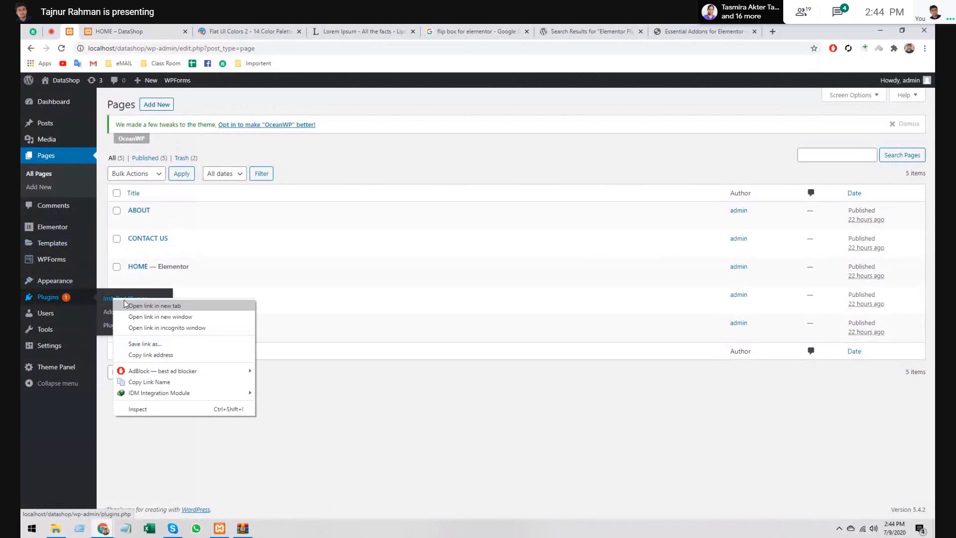
click(149, 306)
click(95, 28)
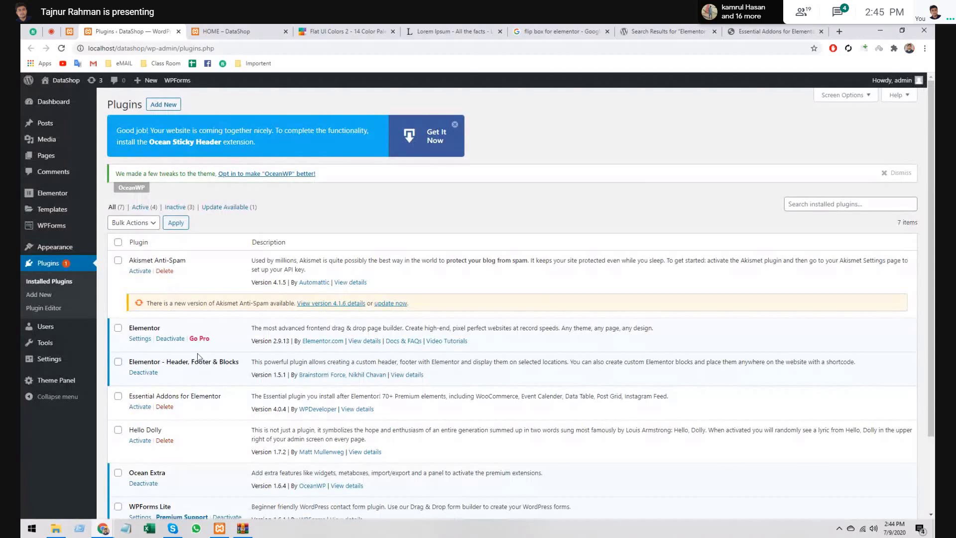
scroll(197, 356, down, 1)
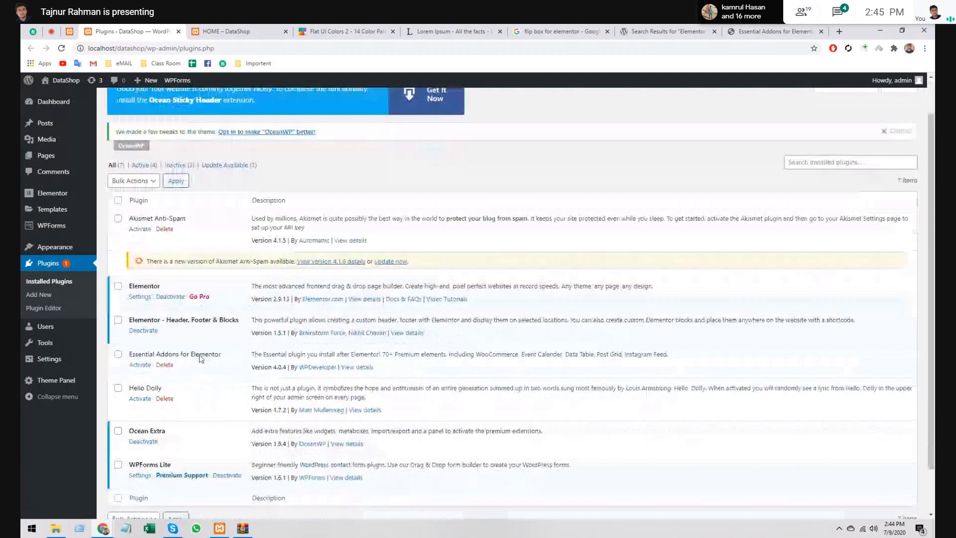
scroll(150, 324, down, 1)
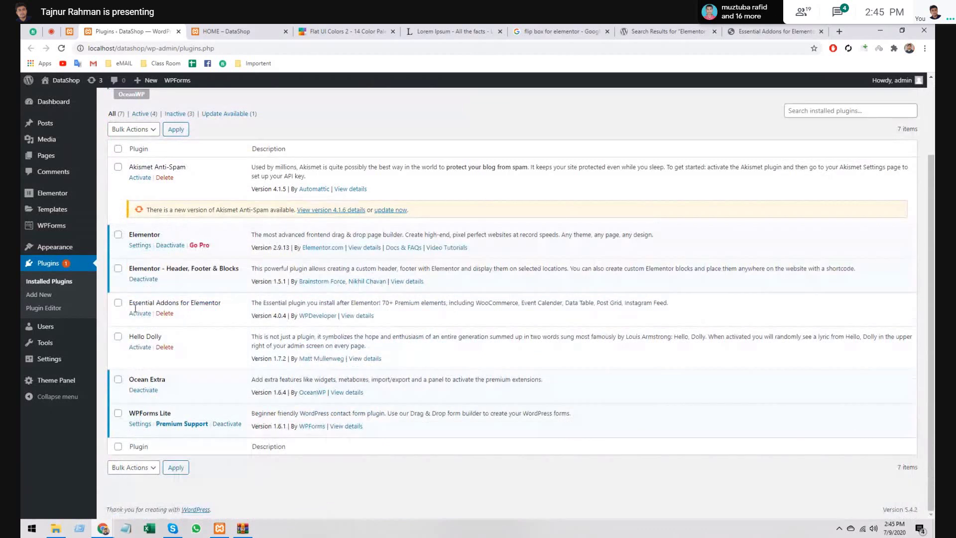
- Activate Essential Addons for Elementor and return to the Pages list
click(227, 31)
click(103, 29)
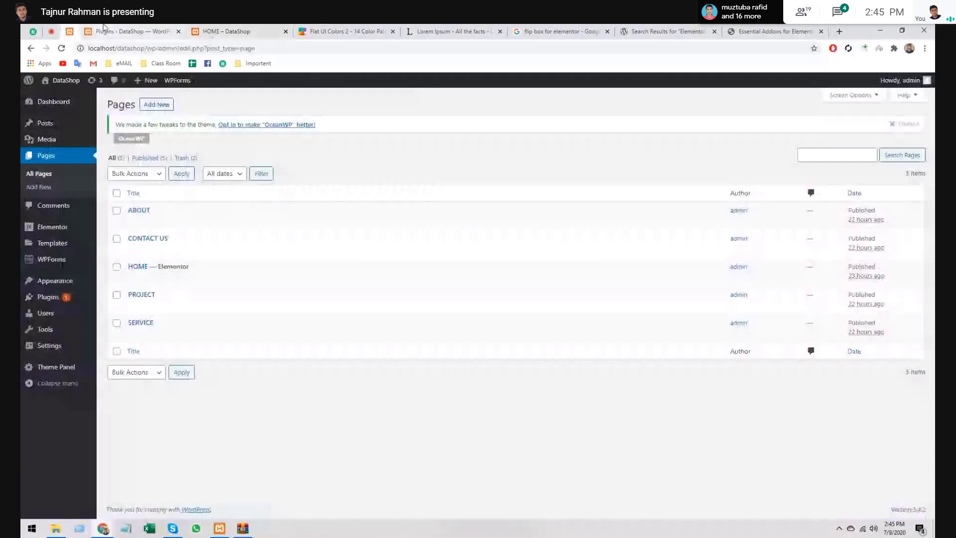
click(104, 29)
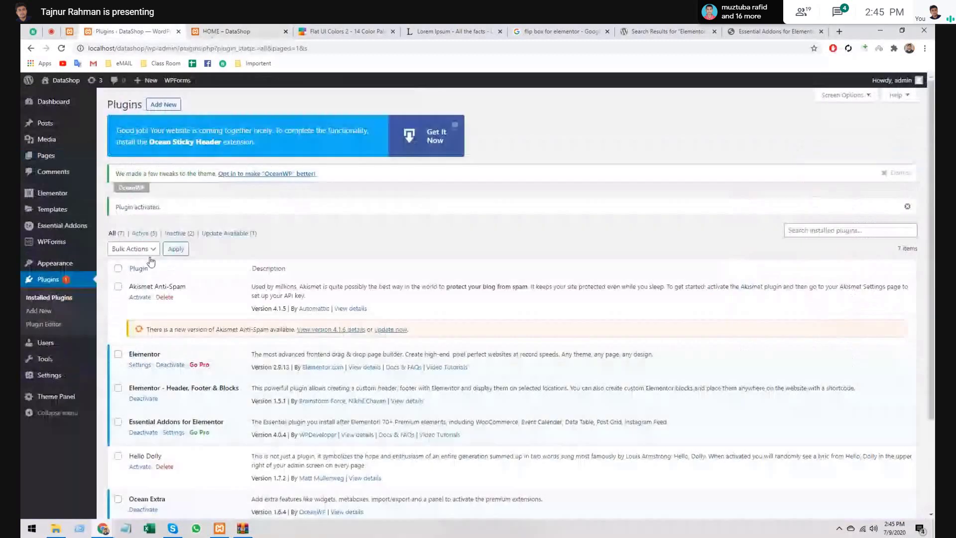
click(70, 29)
right_click(220, 277)
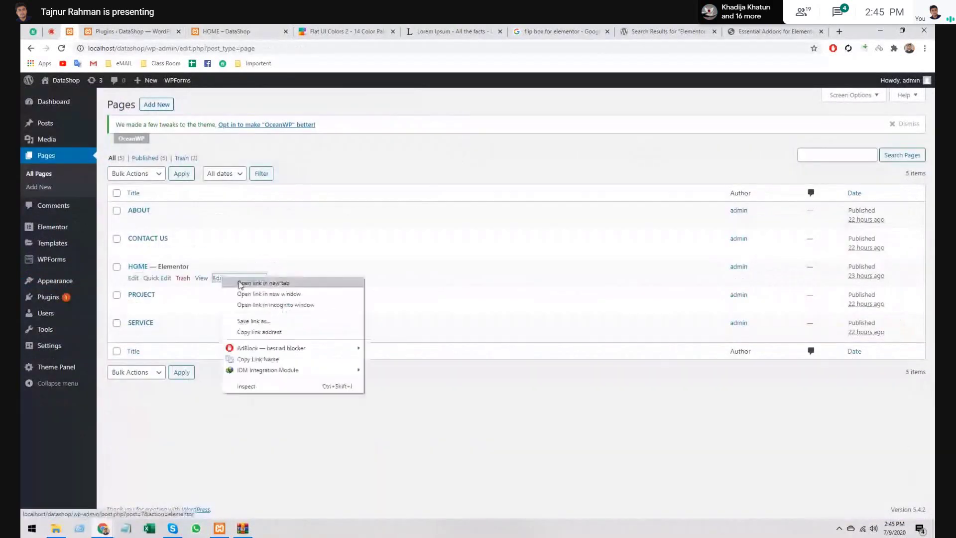
- Open HOME with Elementor in a new tab and close the Plugins tab
click(249, 280)
click(124, 31)
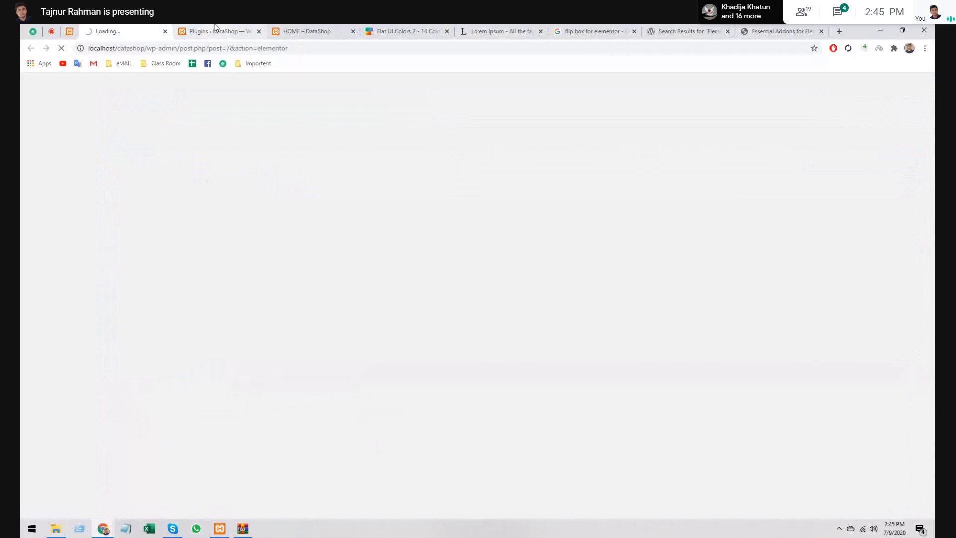
click(215, 29)
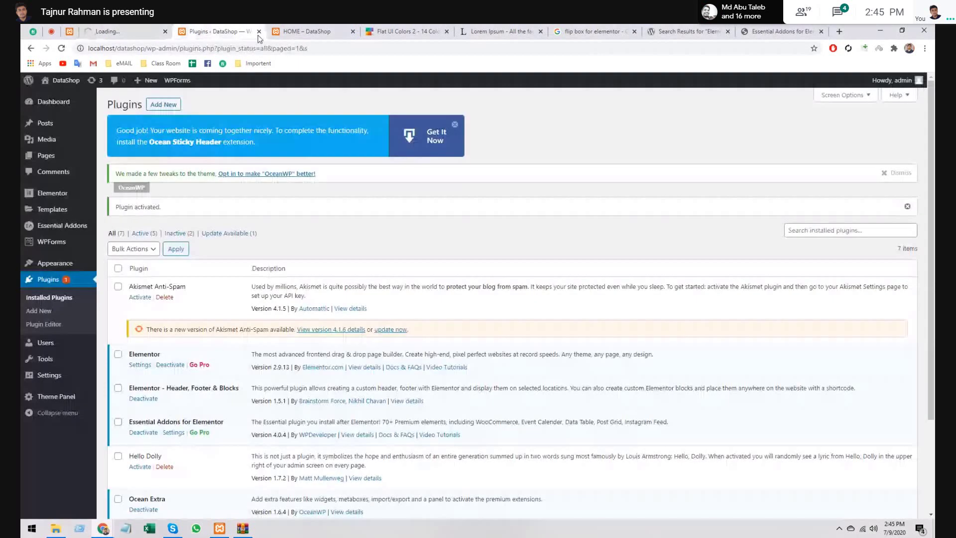
key(ctrl+w)
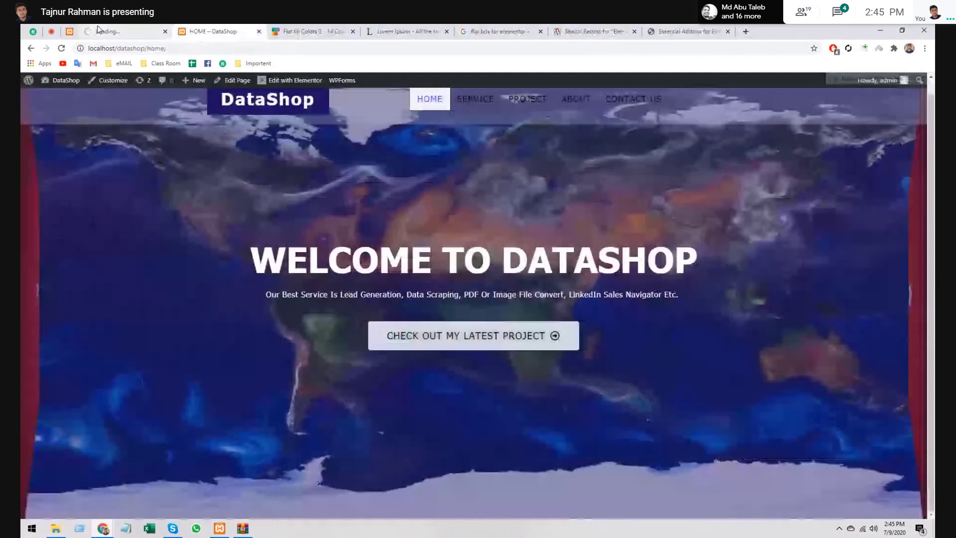
click(125, 30)
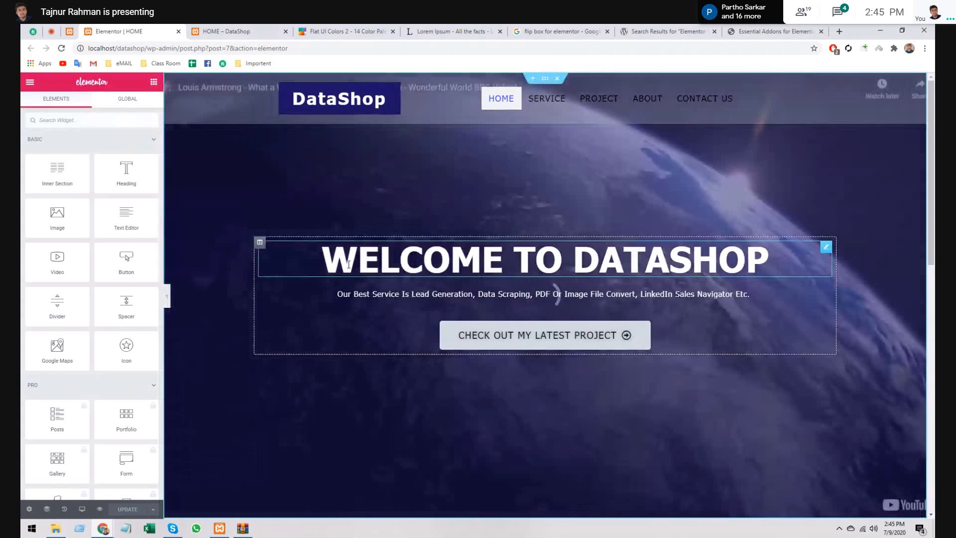
- Collapse the PRO widget group and scroll the panel down to the Essential Addons widgets
scroll(805, 229, down, 10)
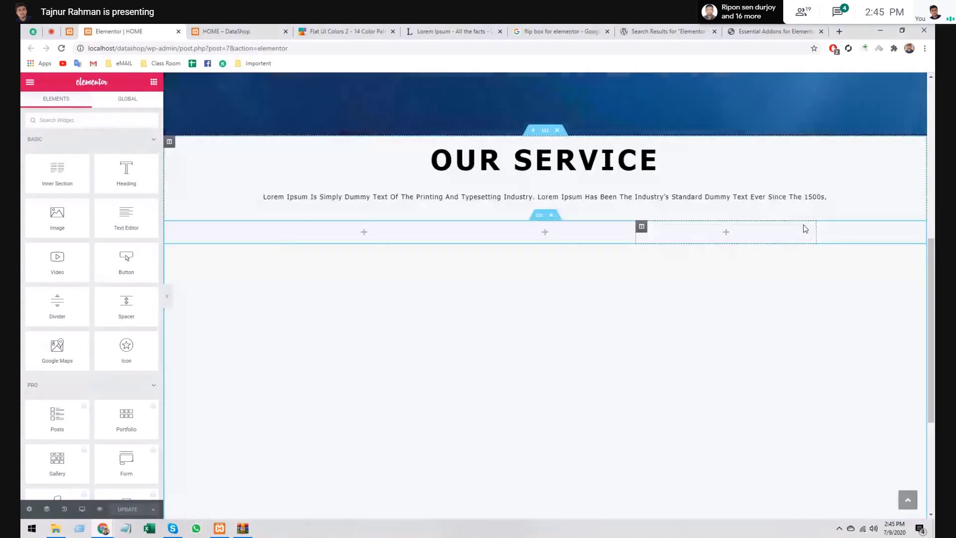
scroll(155, 193, down, 4)
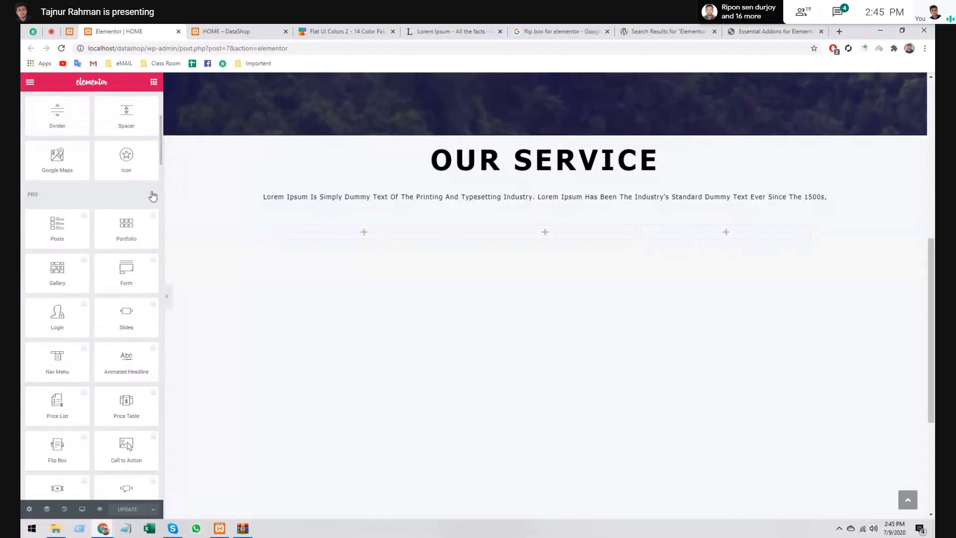
click(147, 197)
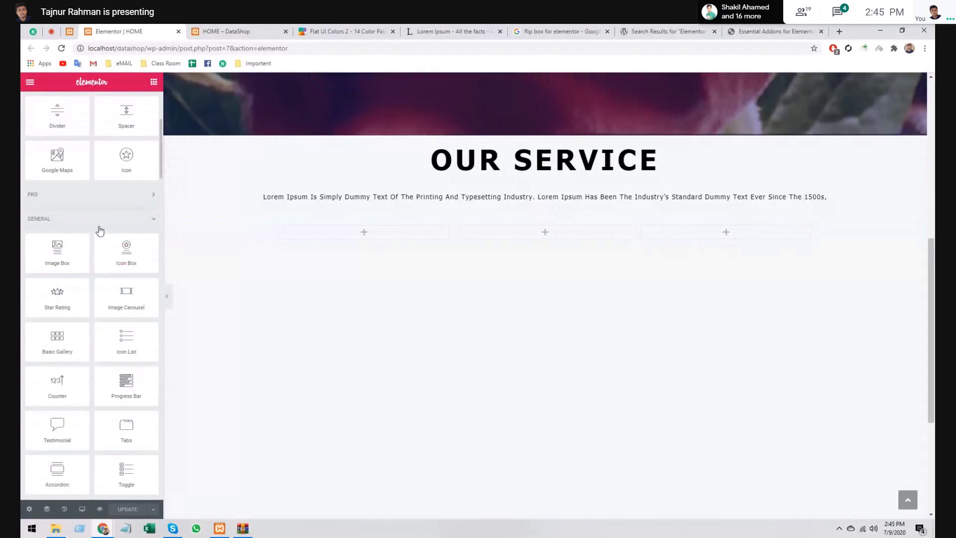
scroll(104, 225, down, 4)
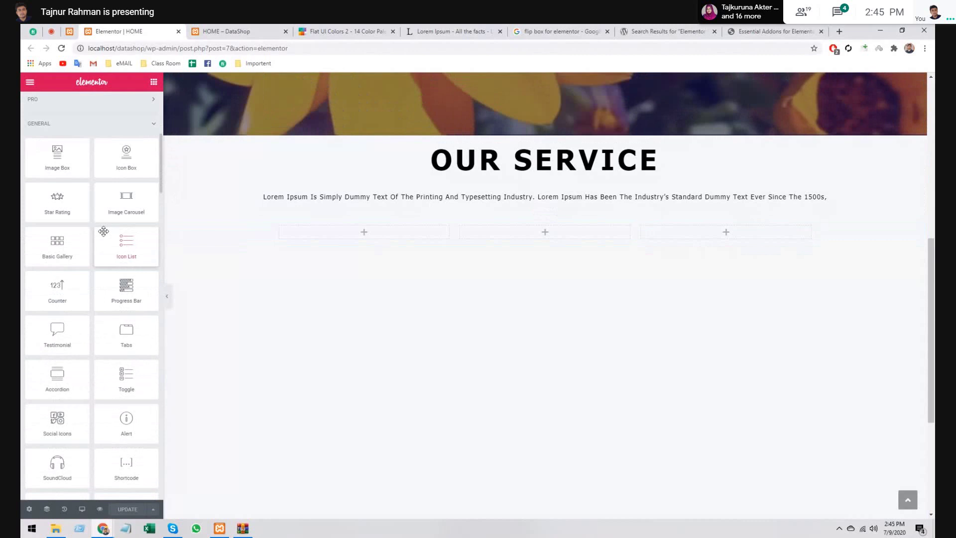
scroll(102, 234, down, 5)
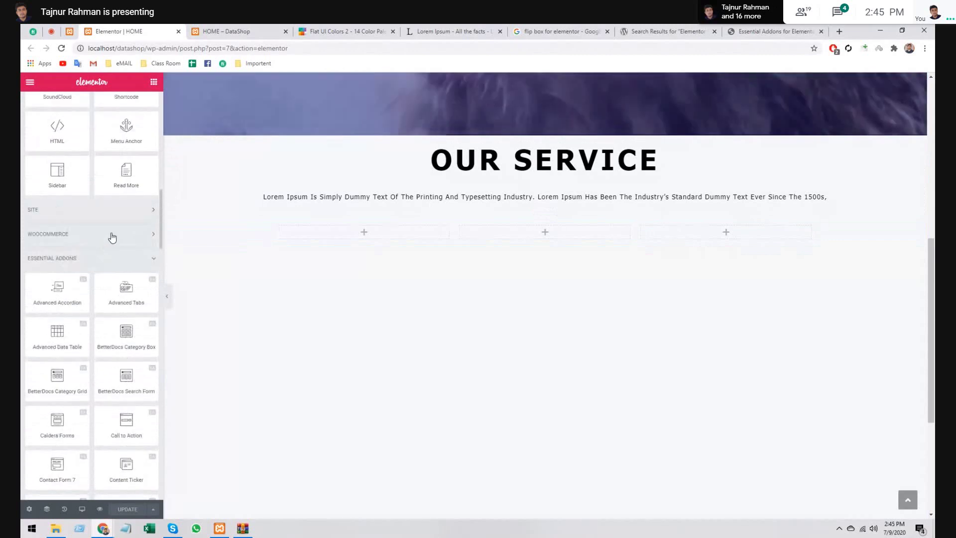
scroll(113, 238, down, 1)
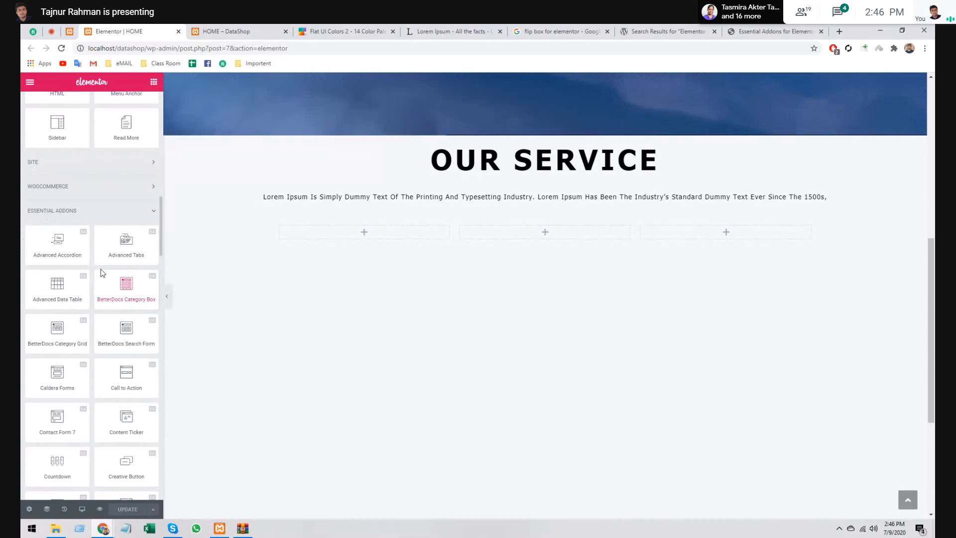
scroll(74, 304, down, 1)
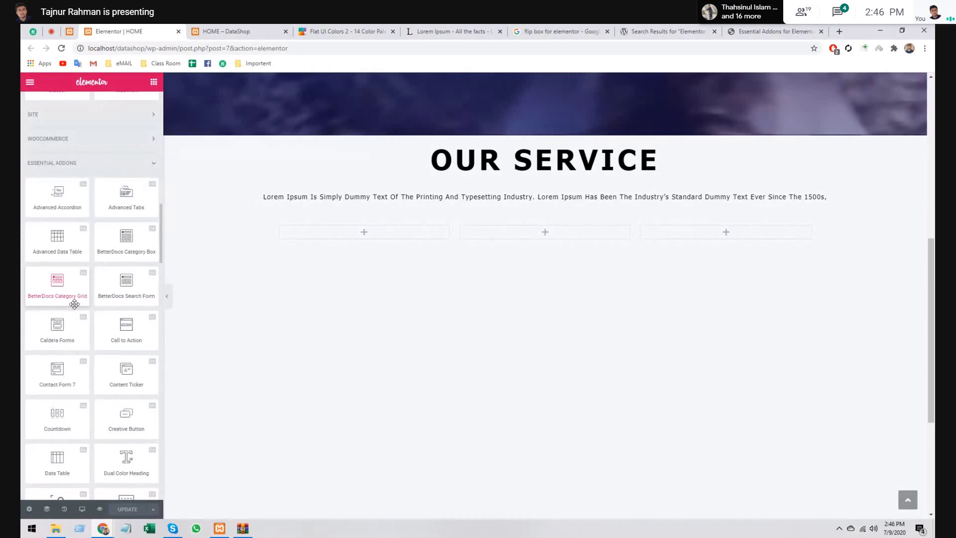
scroll(74, 304, down, 5)
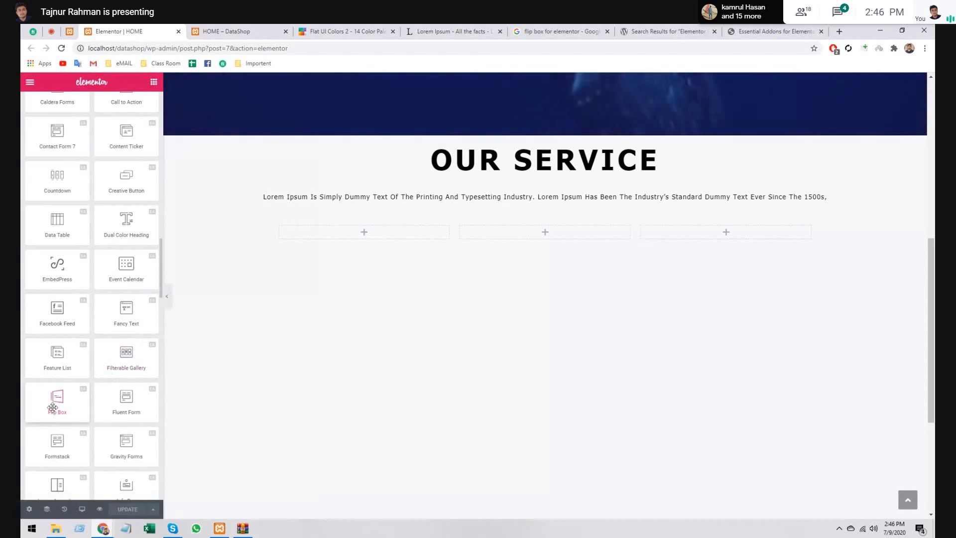
- Drop a Flip Box into the first Our Service column, set Icon Type to Image, and open a new browser tab
drag(53, 408, 326, 236)
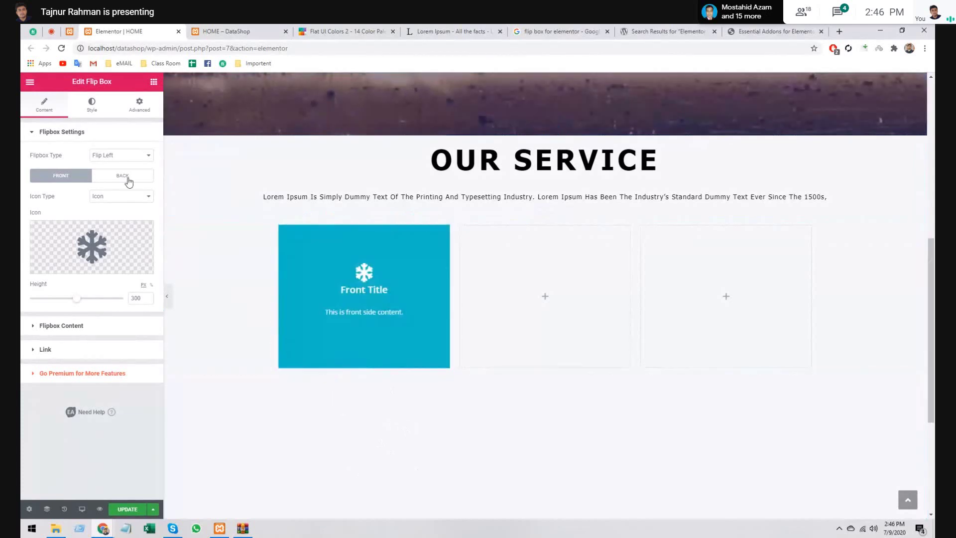
mouse_move(97, 240)
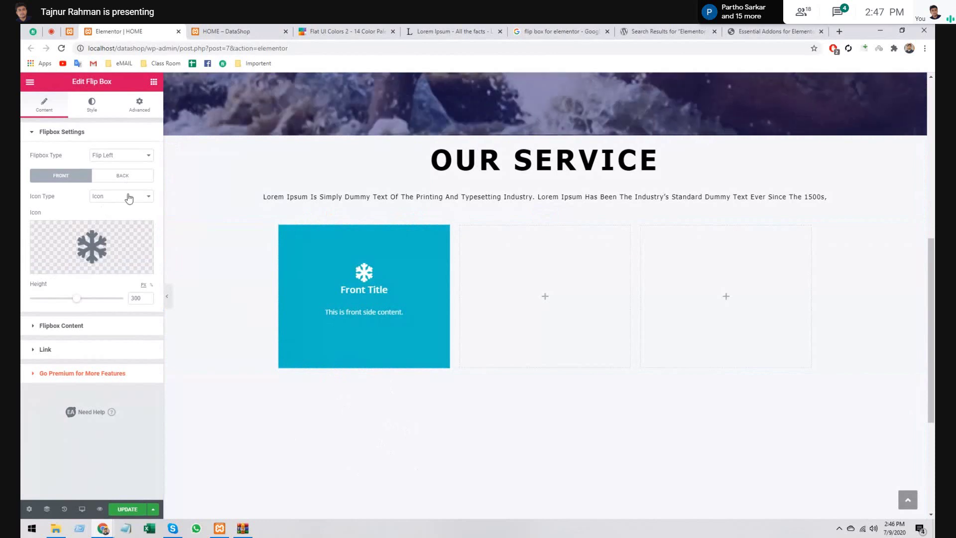
click(120, 197)
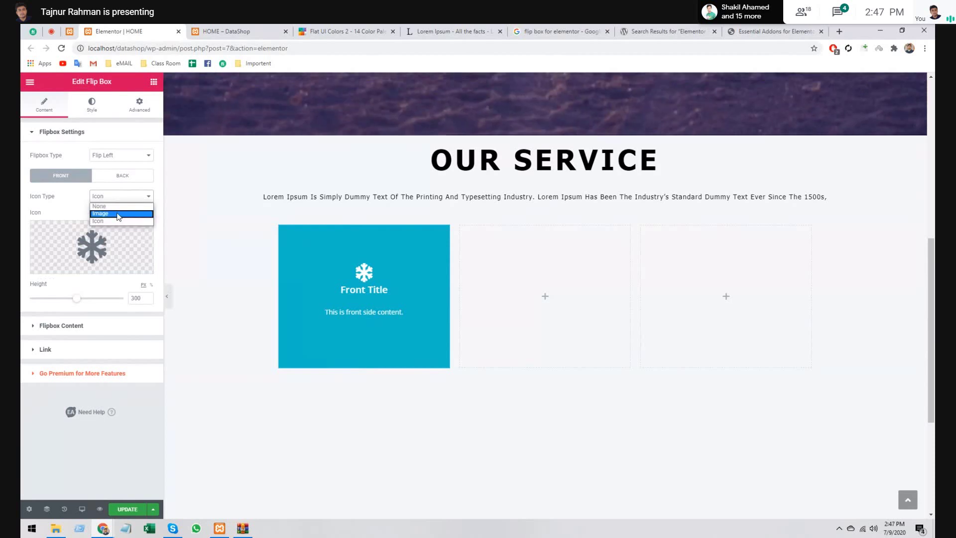
click(119, 216)
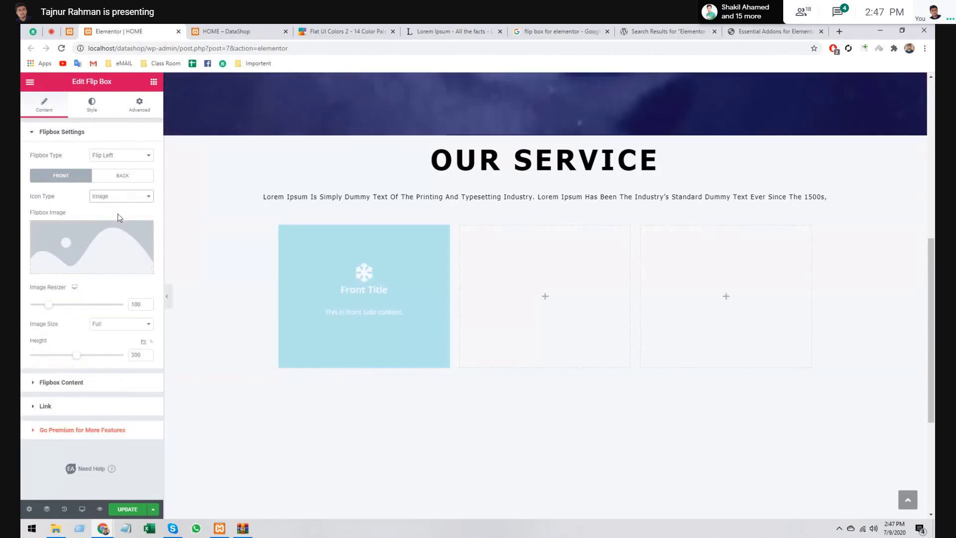
click(719, 29)
click(840, 31)
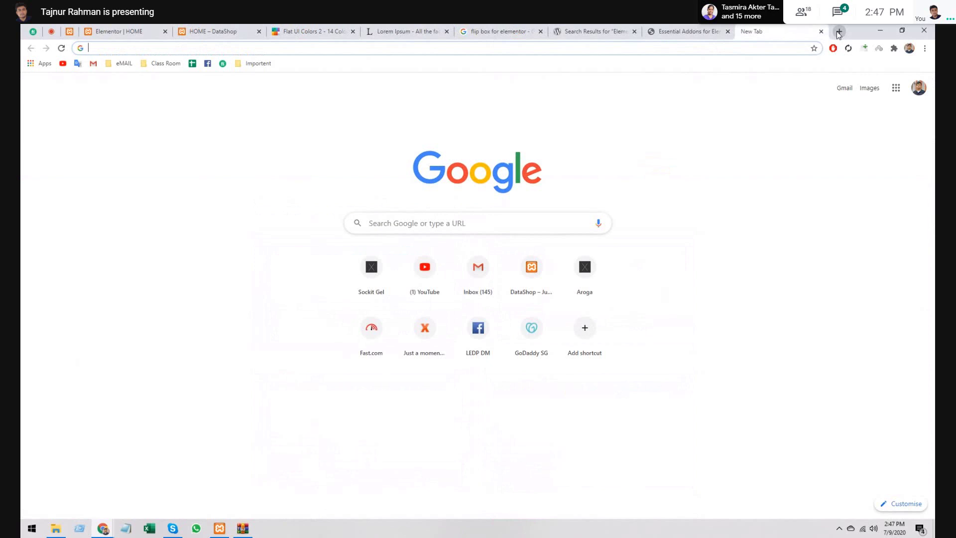
- Search Google for 'Lead generation vector image' and show the image results
text(L)
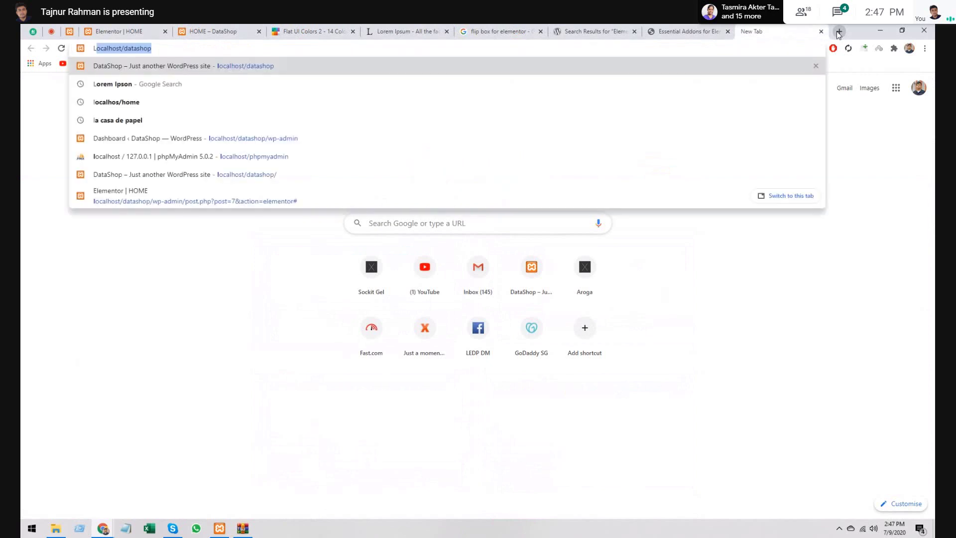
text(ead ge)
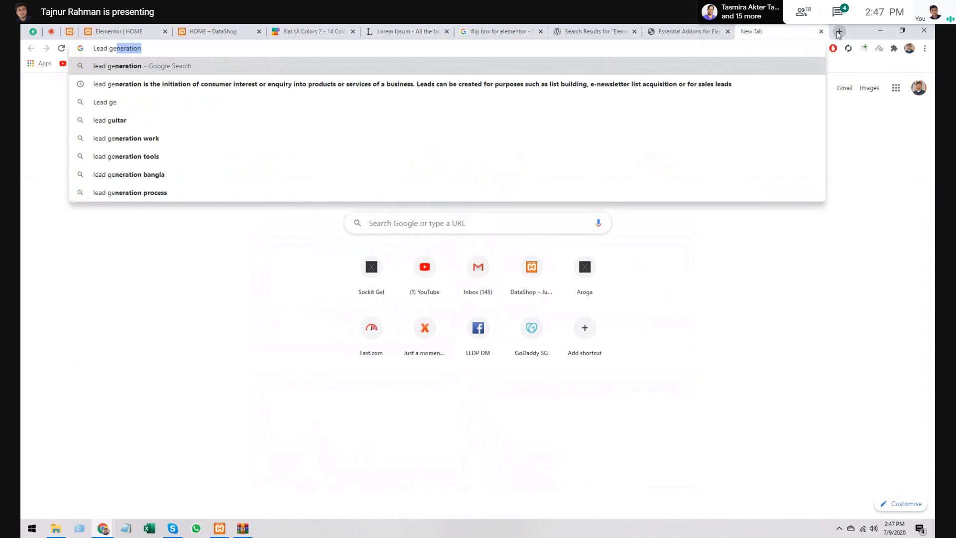
text(nerati)
text(on I)
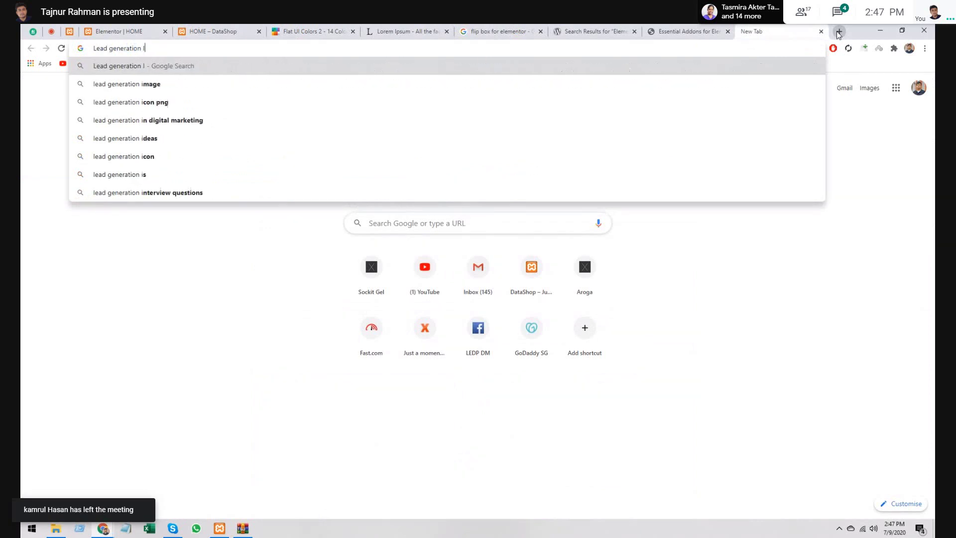
key(BackSpace)
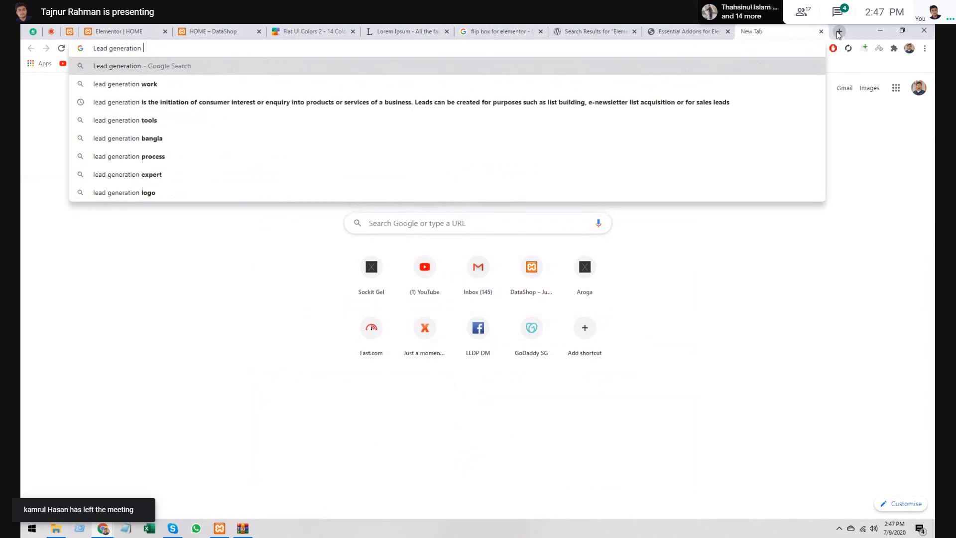
text(victor )
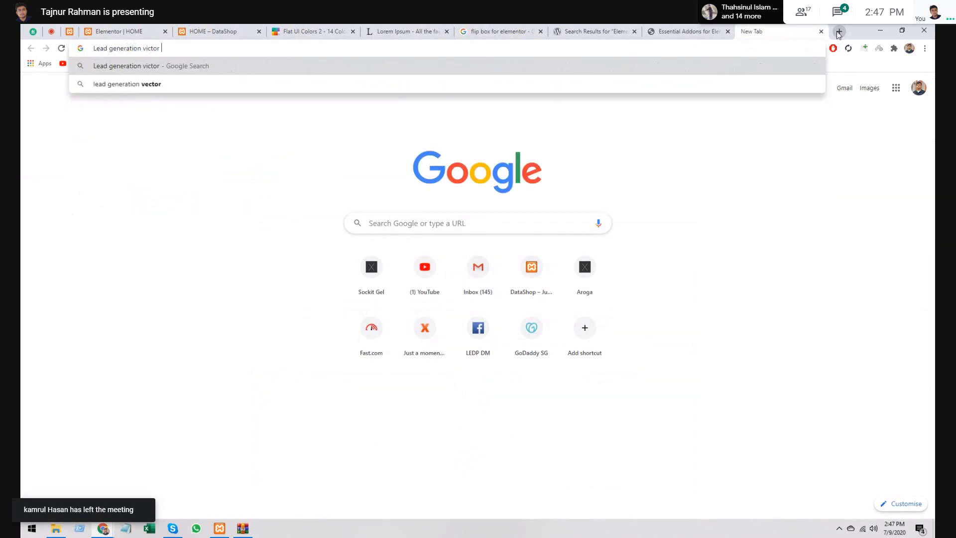
text(image)
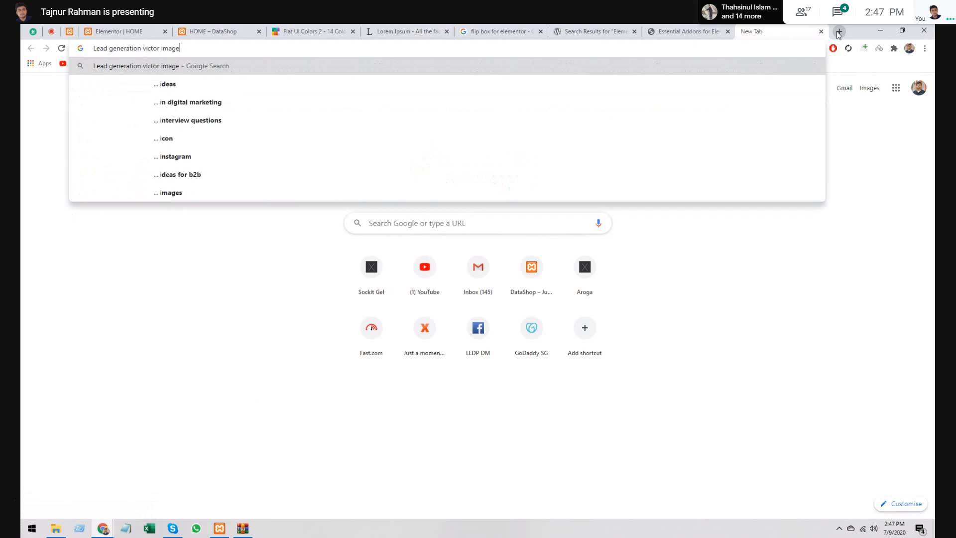
key(Return)
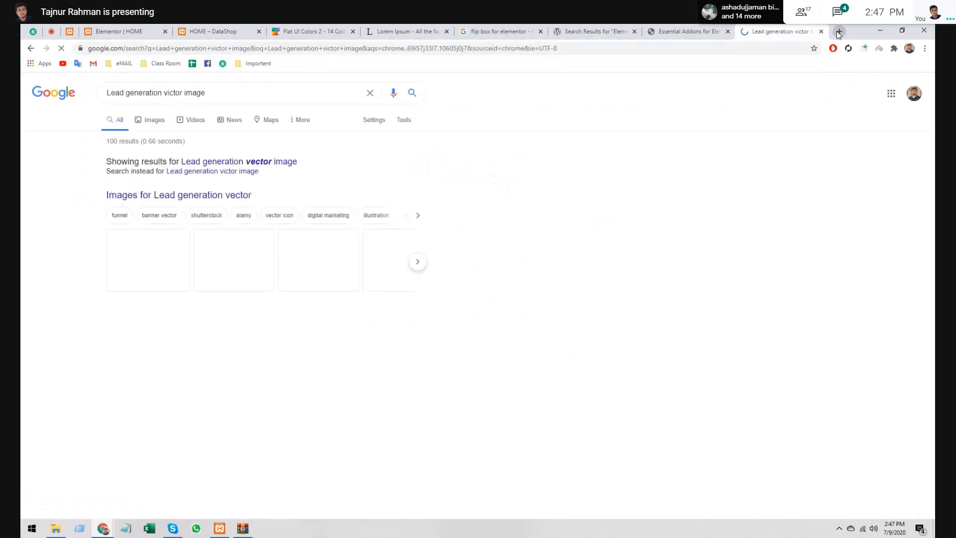
click(288, 160)
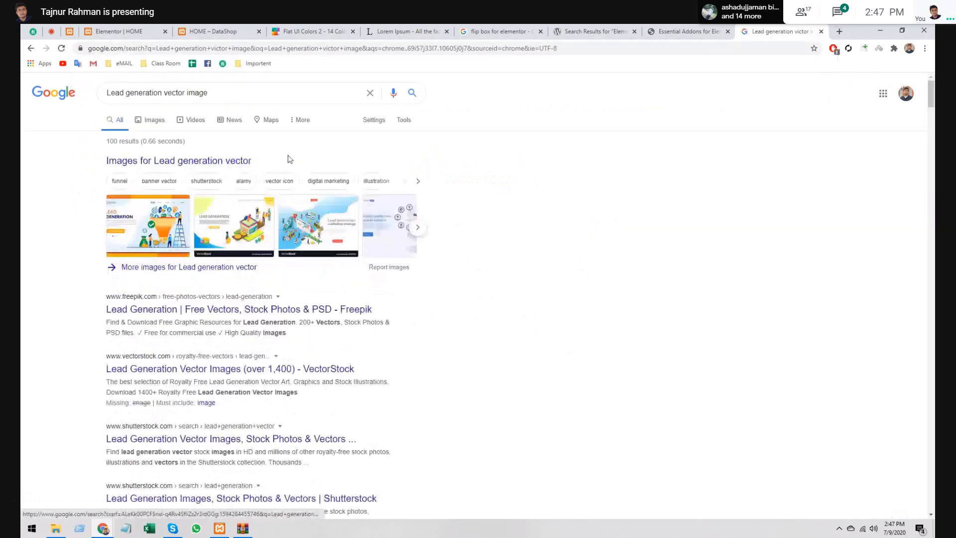
click(145, 121)
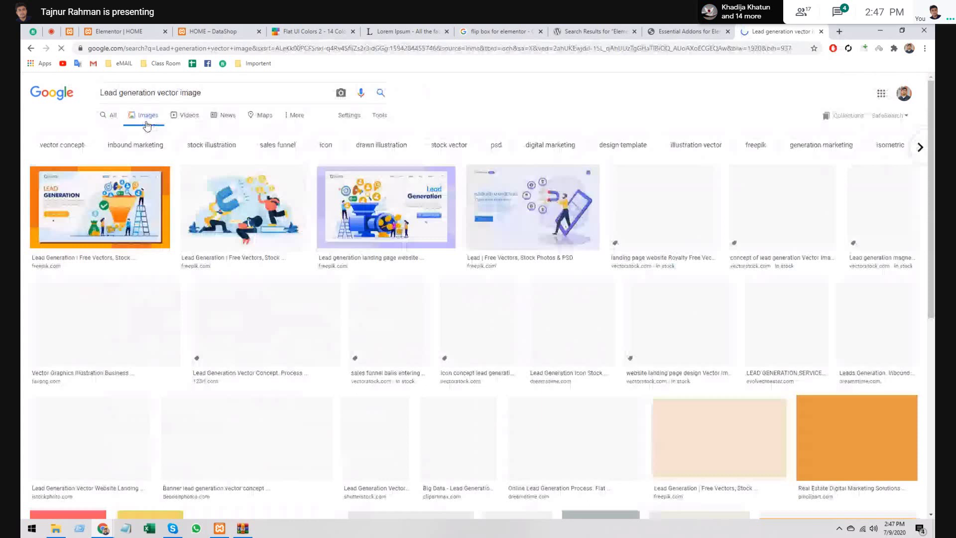
- Browse the lead generation vector image thumbnails
scroll(477, 251, down, 10)
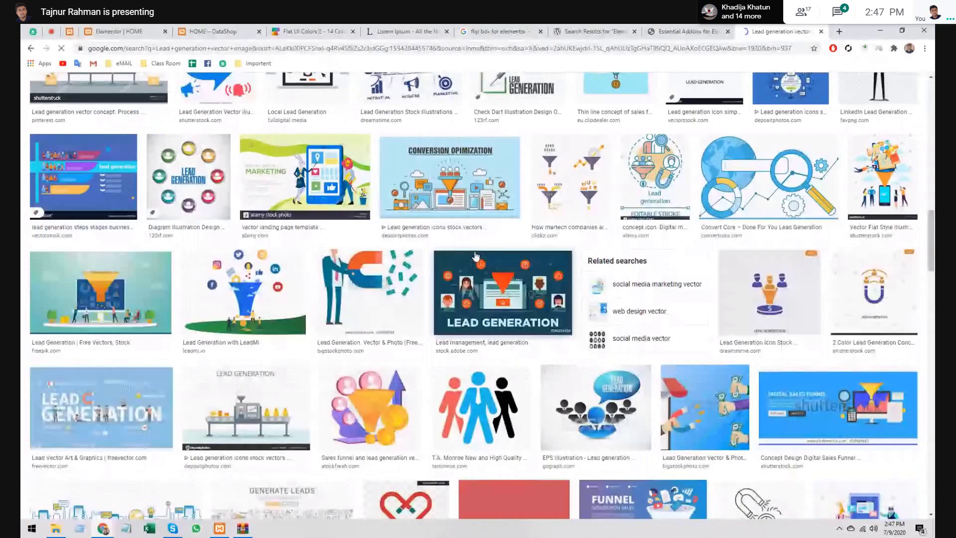
scroll(476, 257, down, 5)
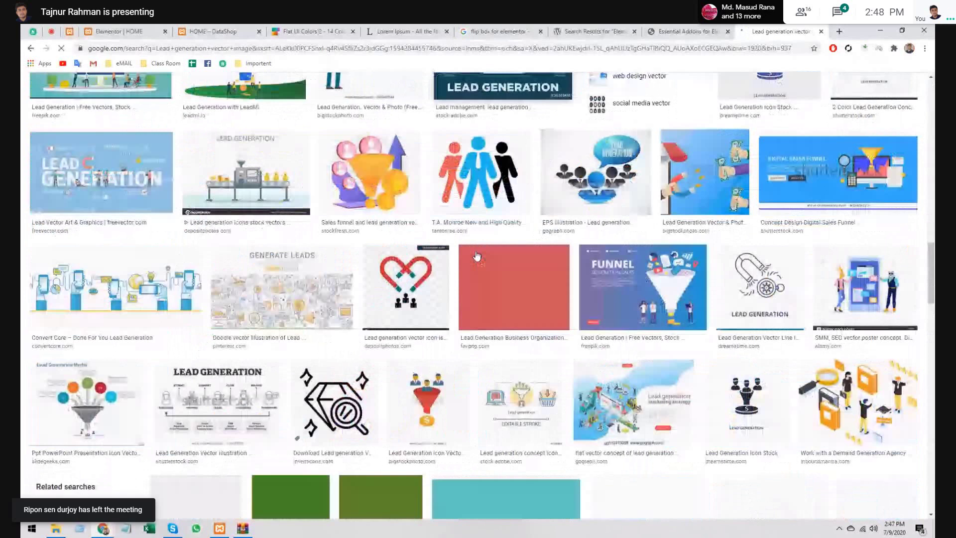
scroll(481, 264, down, 10)
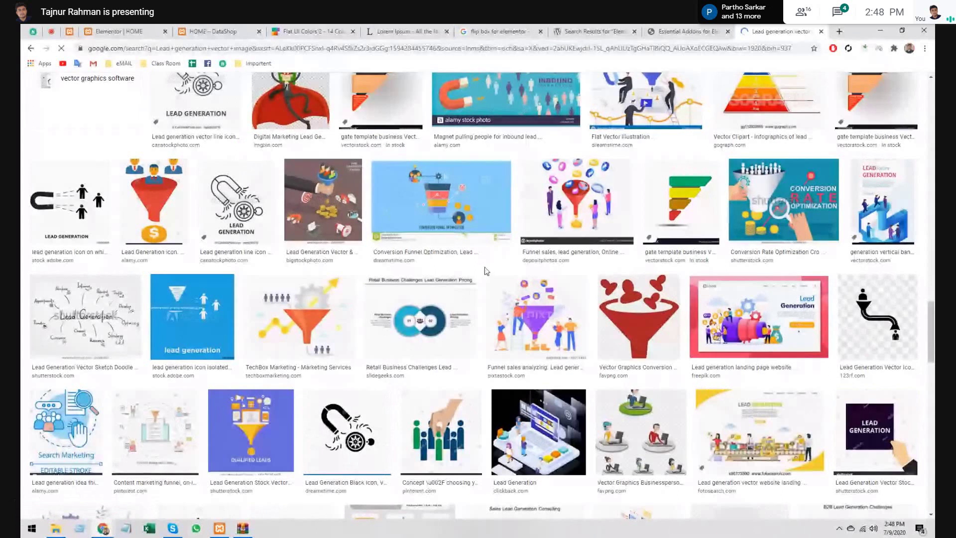
scroll(571, 253, down, 9)
scroll(572, 253, up, 15)
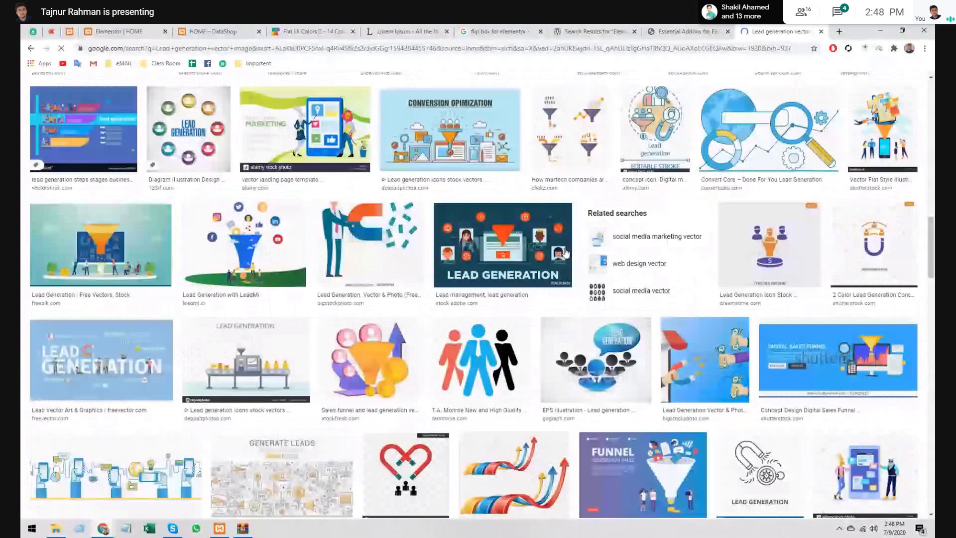
- Close the results tab and start a new search with 'Fon'
click(821, 31)
click(836, 28)
text(Fo)
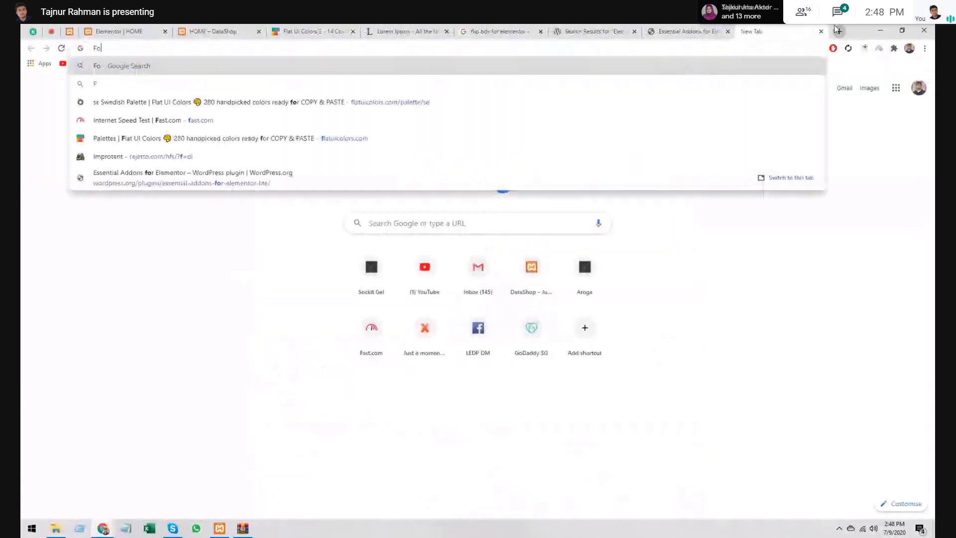
text(n)
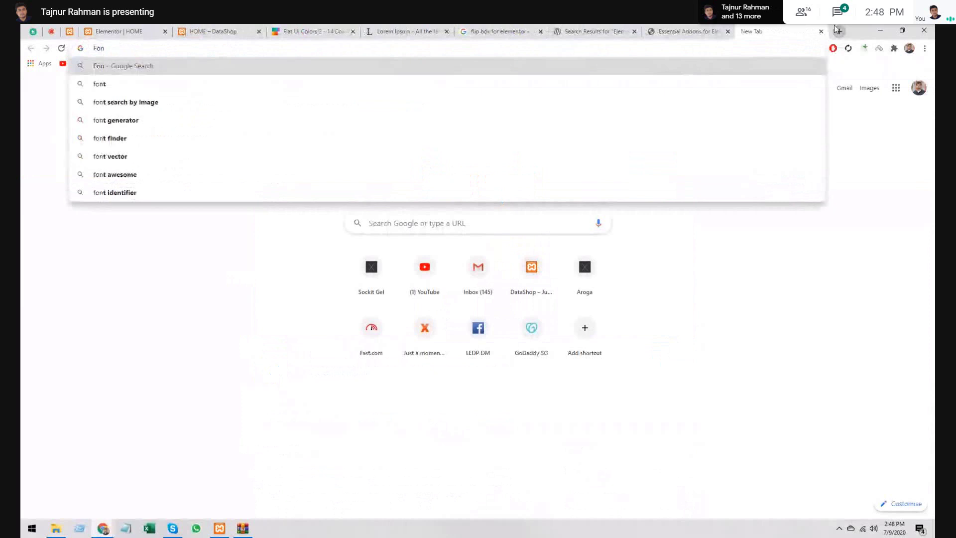
- Visit fontawesome.com, then close the extra tabs and return to the Elementor HOME editor
click(144, 181)
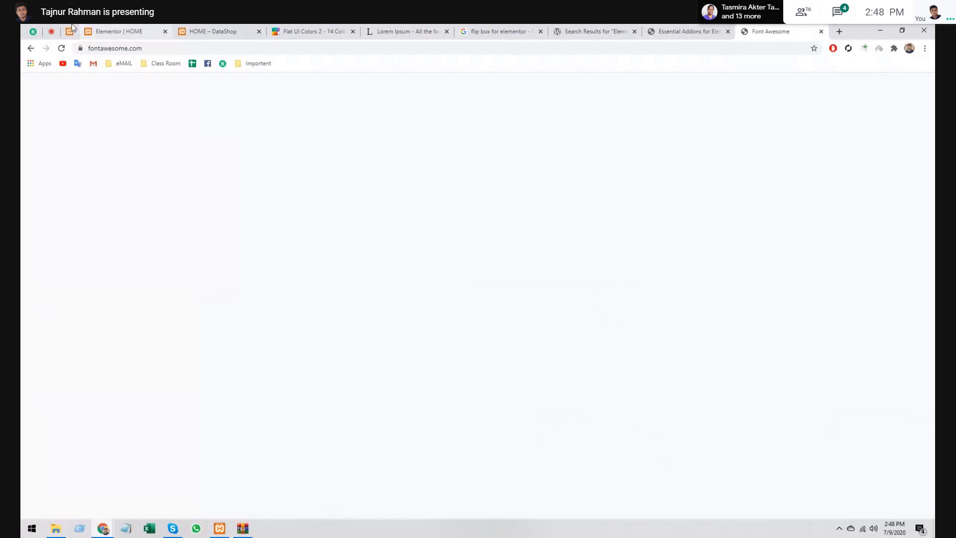
click(31, 30)
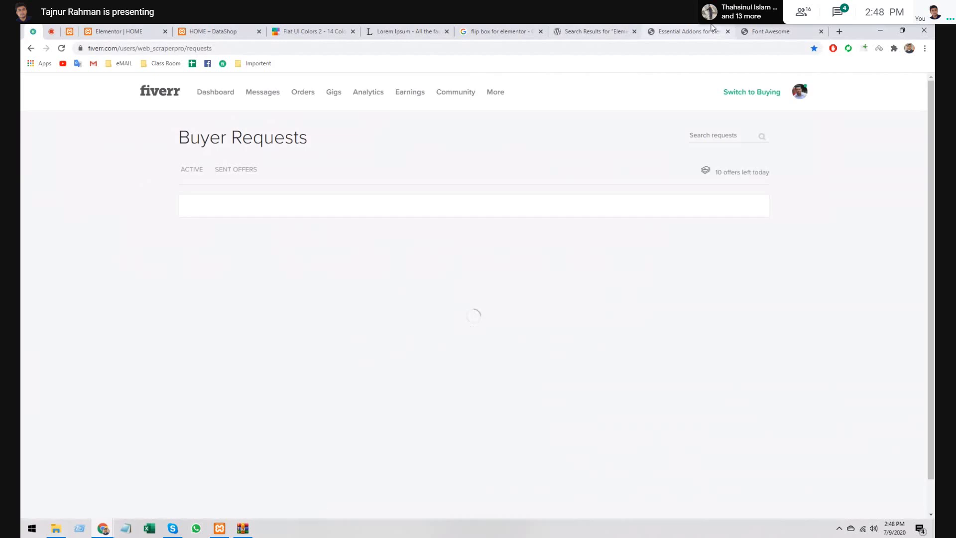
click(767, 31)
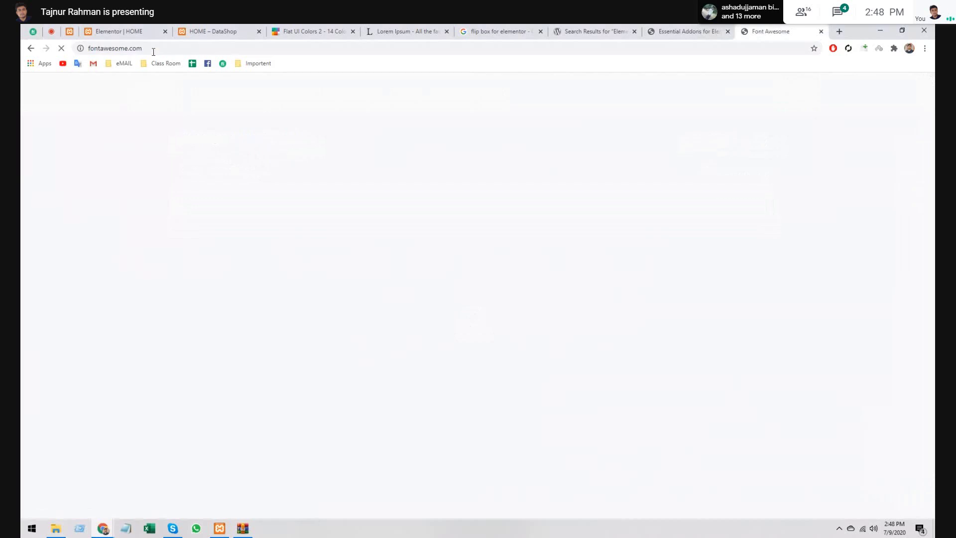
click(154, 51)
click(306, 209)
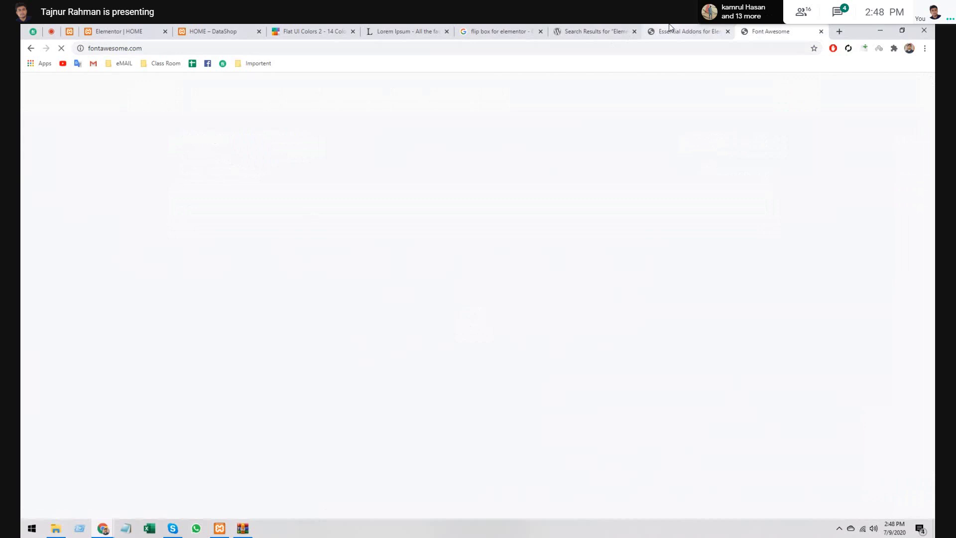
key(ctrl+w)
key(ctrl+w)
key(ctrl+w)
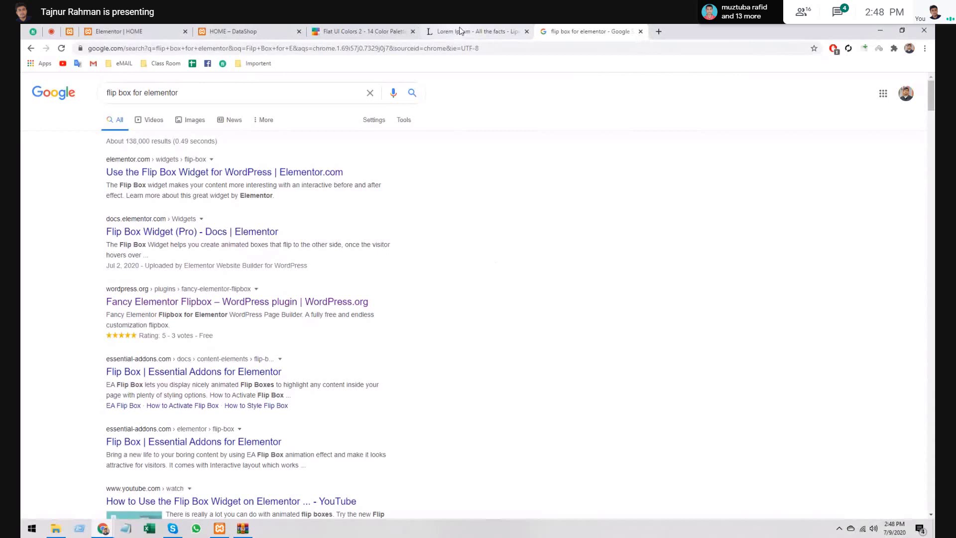
click(134, 31)
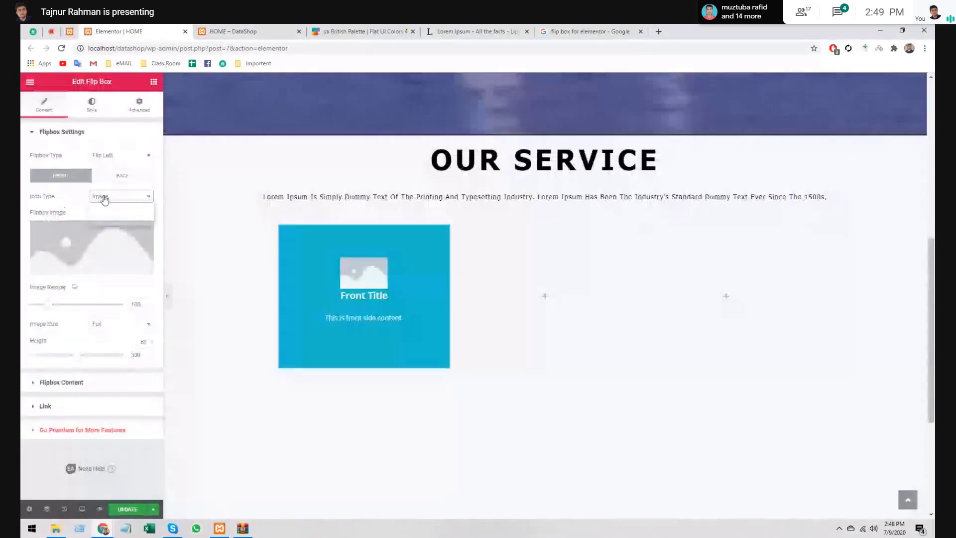
- Switch the flip box front to an icon and open the Icon Library, trying a 'lea' filter in Font Awesome Regular
click(103, 205)
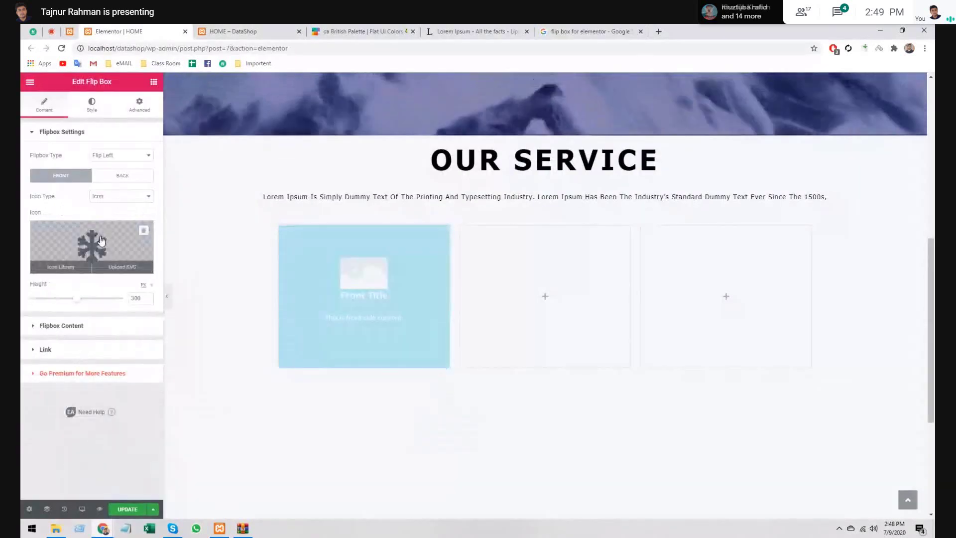
click(101, 241)
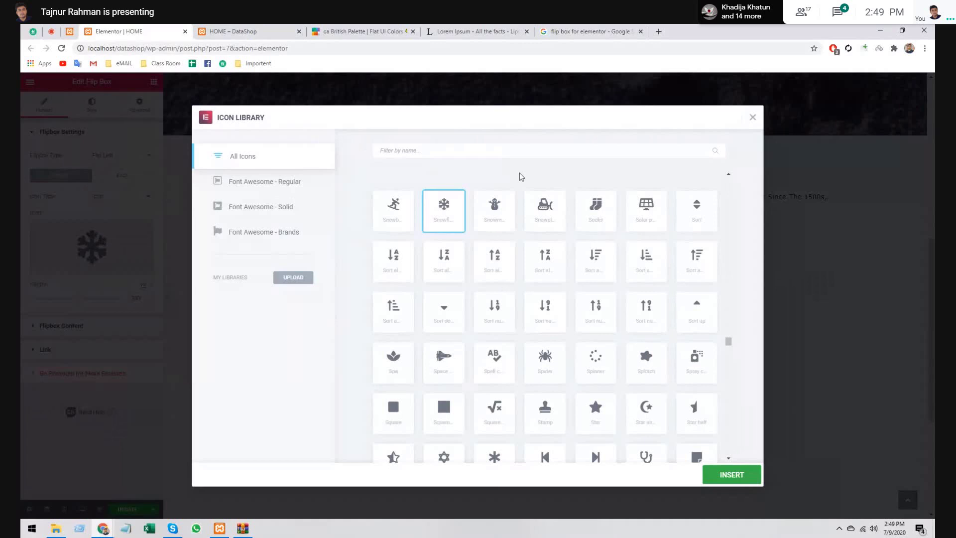
click(485, 151)
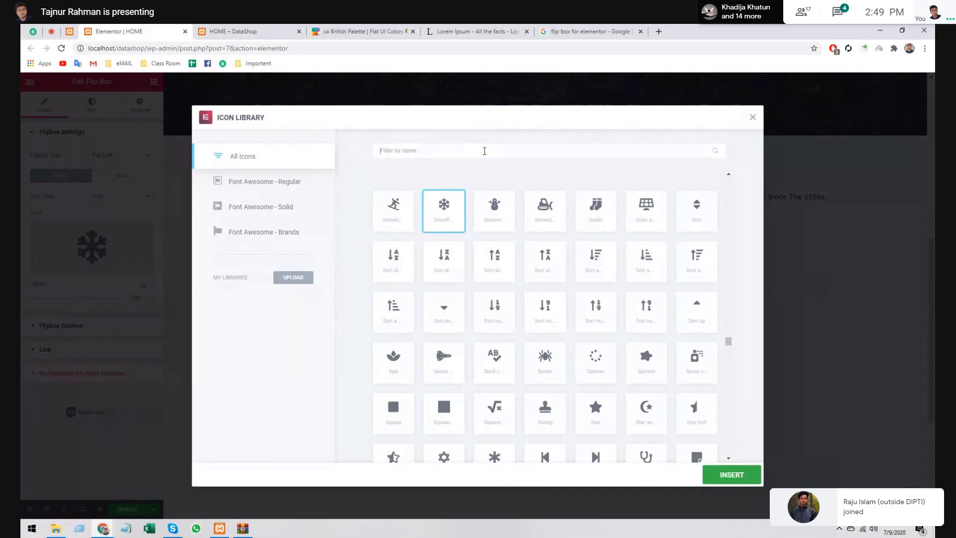
text(LE)
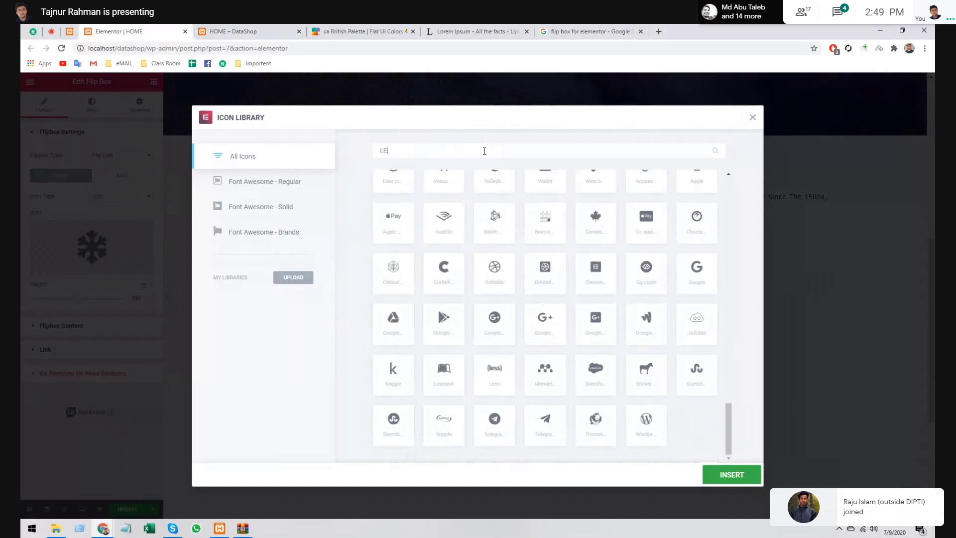
key(BackSpace)
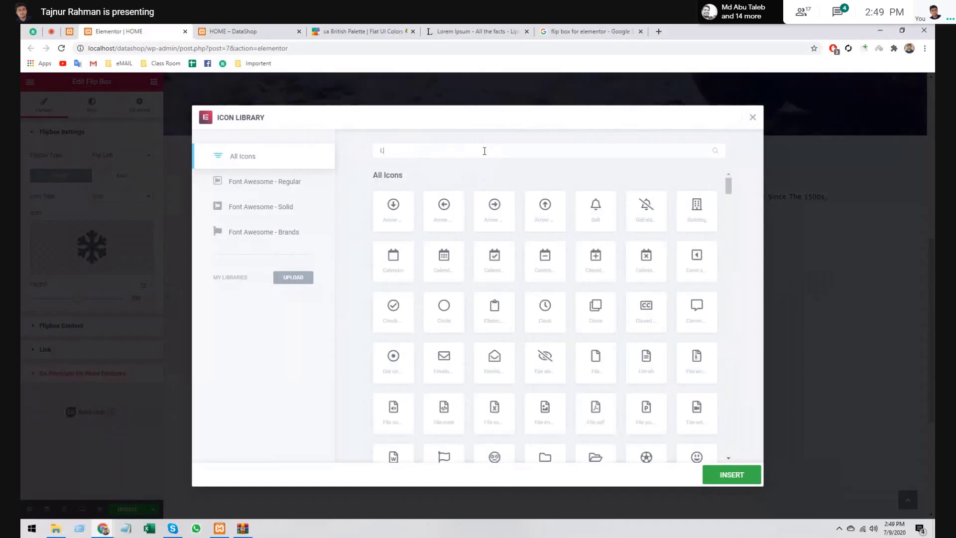
text(ead)
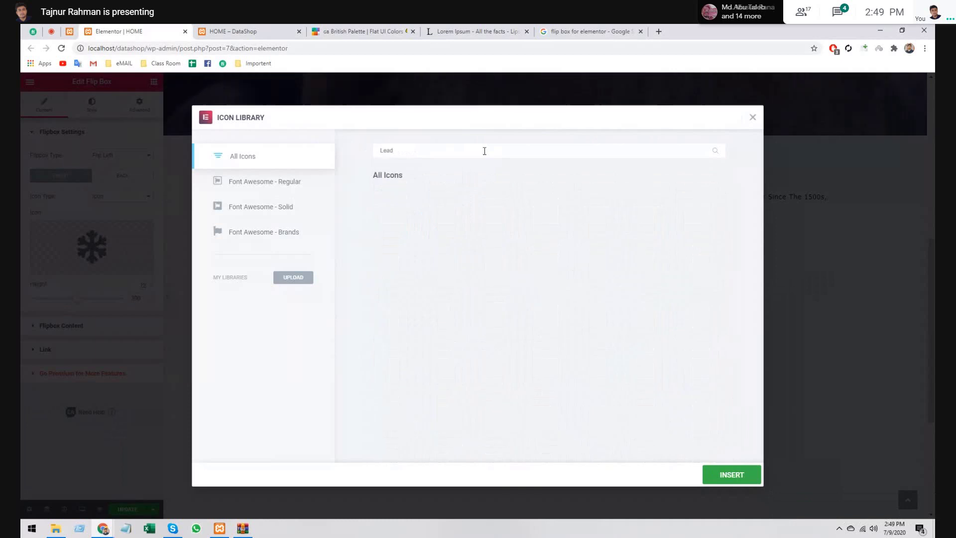
key(BackSpace)
key(BackSpace)
key(BackSpace)
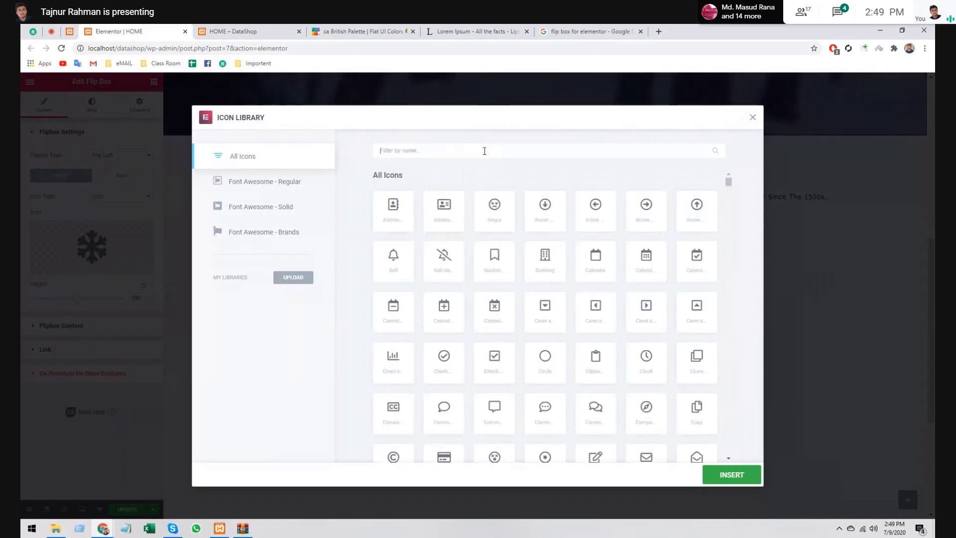
click(230, 183)
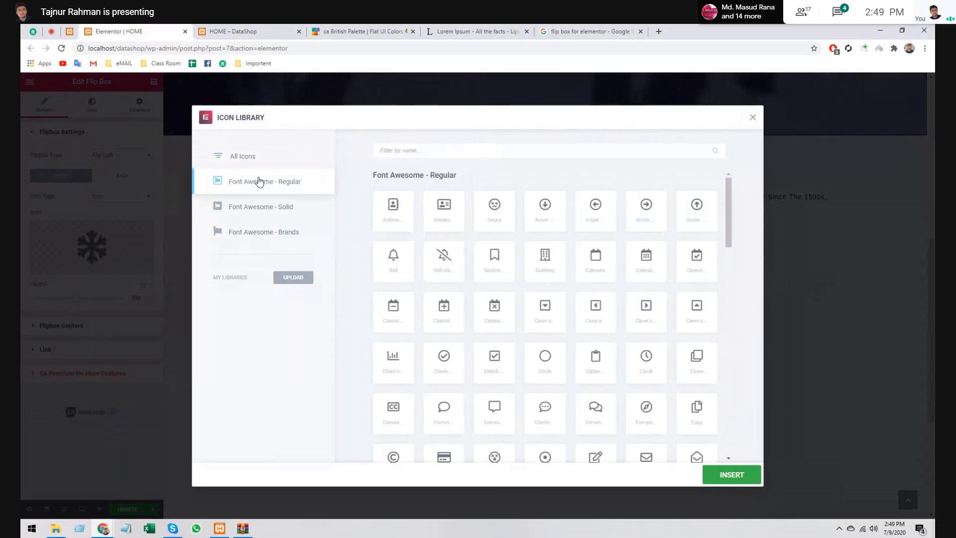
click(441, 149)
text(lead)
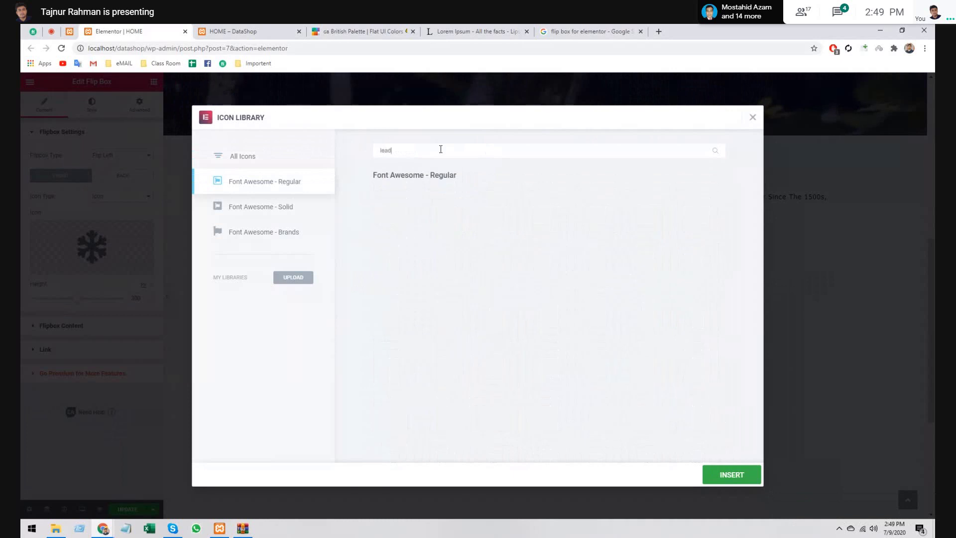
key(BackSpace)
key(BackSpace)
key(BackSpace)
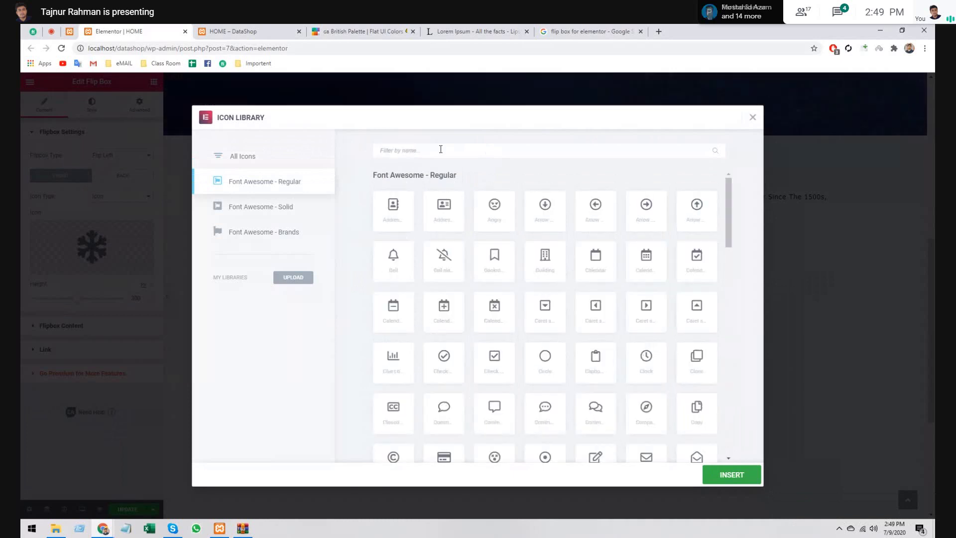
- Select the Users icon from the Font Awesome - Solid set
scroll(523, 330, down, 1)
scroll(523, 330, down, 3)
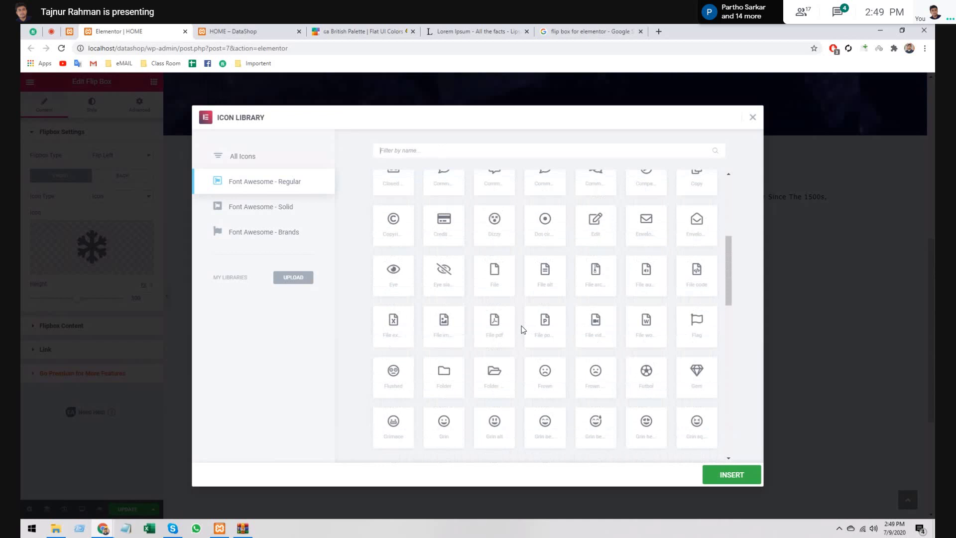
scroll(522, 330, down, 5)
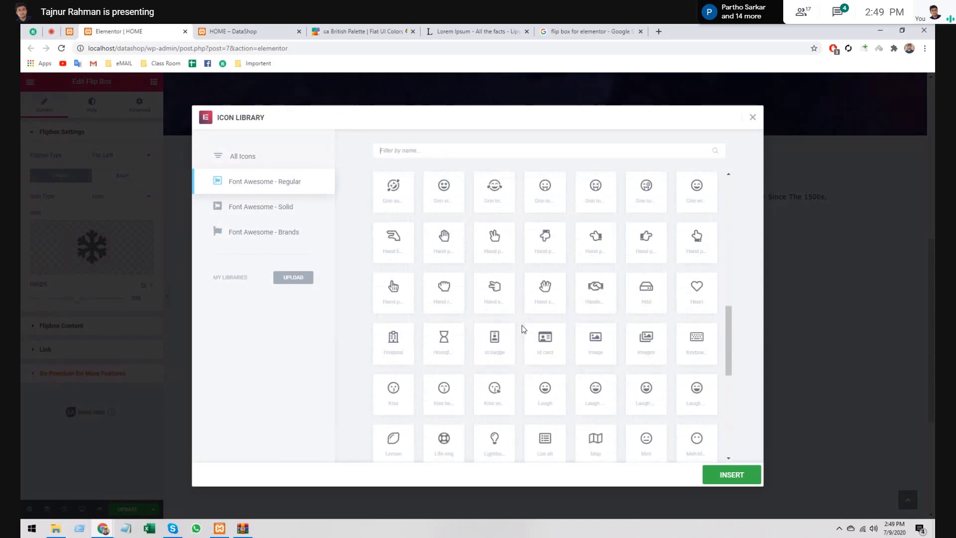
click(250, 204)
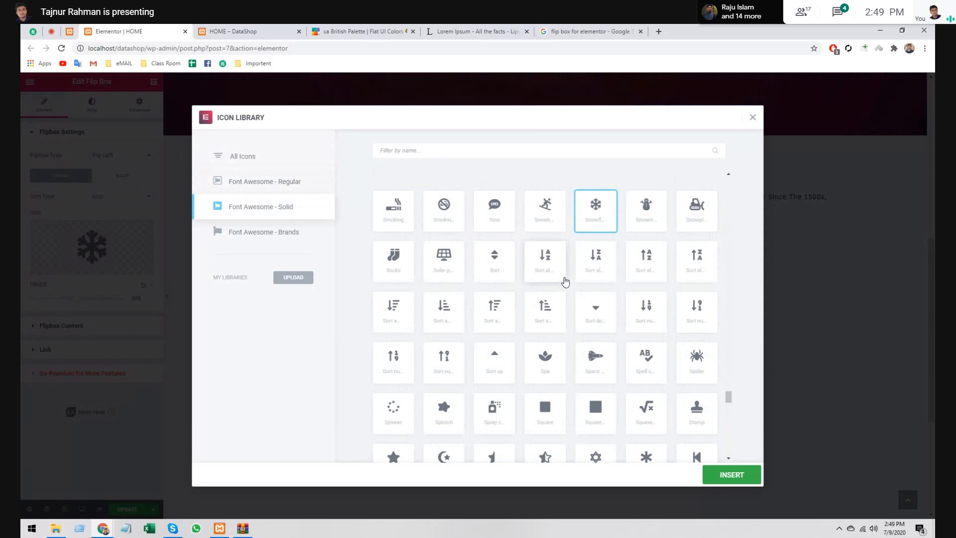
scroll(565, 282, down, 2)
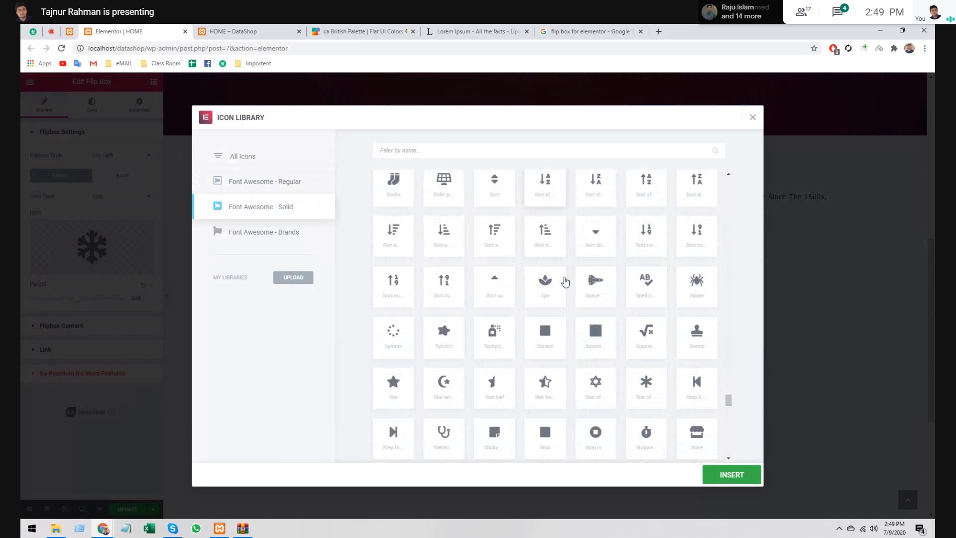
scroll(565, 282, down, 2)
scroll(566, 282, down, 3)
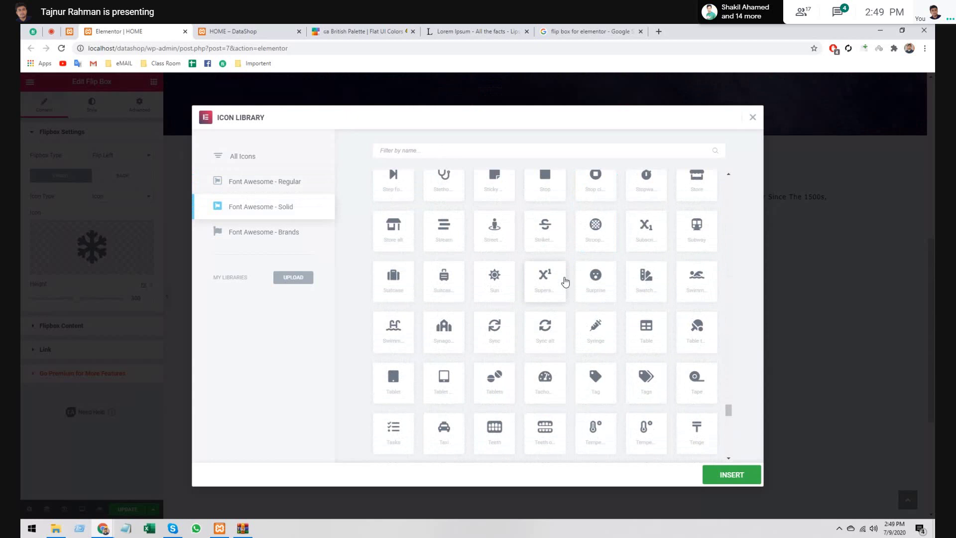
scroll(565, 284, down, 1)
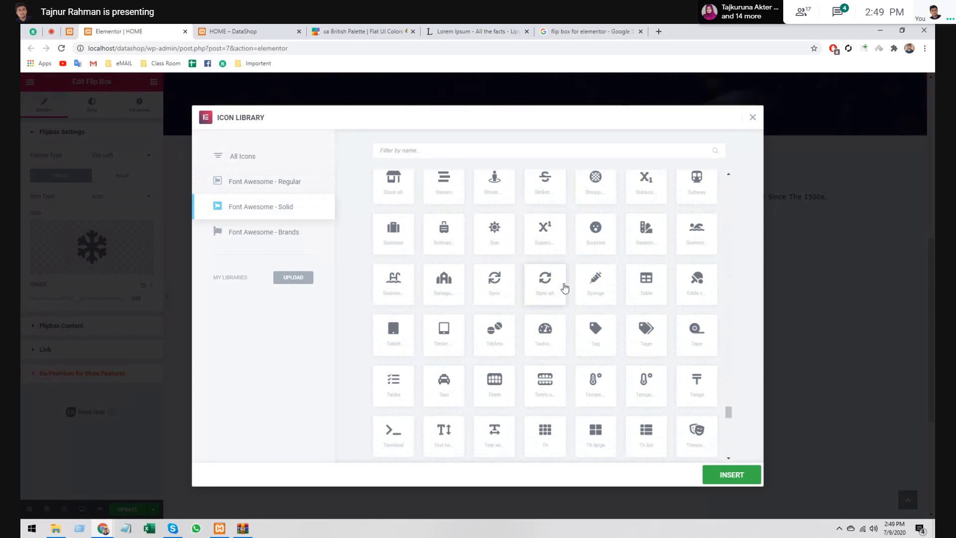
scroll(565, 288, down, 3)
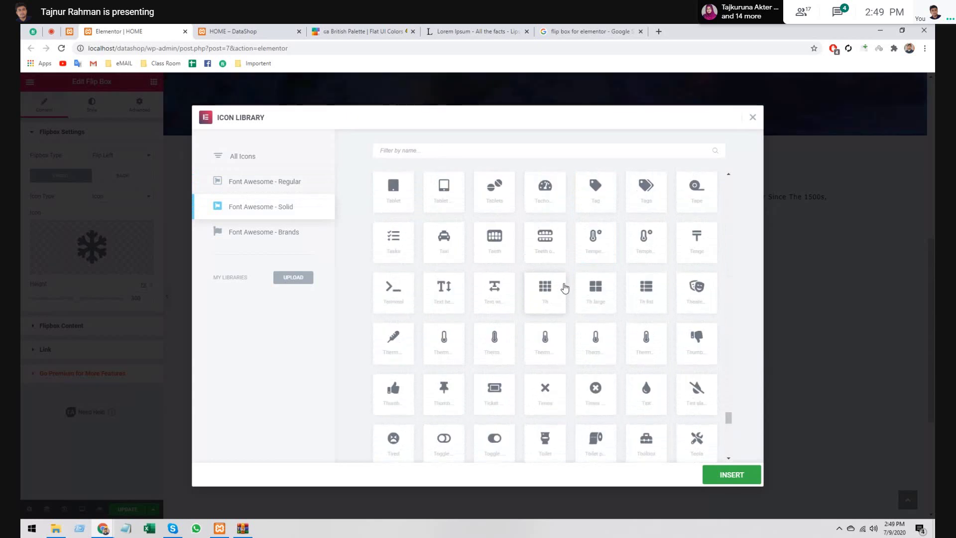
scroll(565, 288, down, 1)
scroll(566, 289, down, 5)
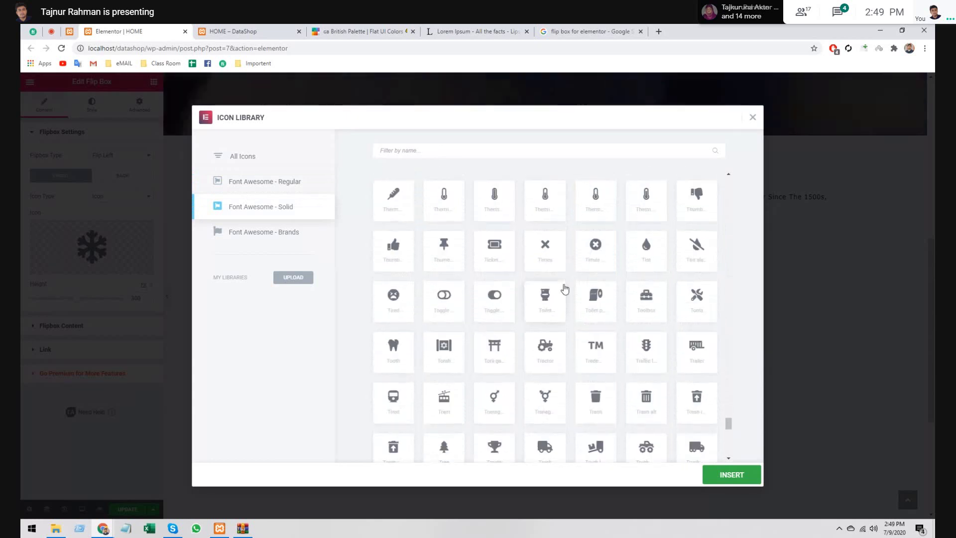
scroll(565, 289, down, 1)
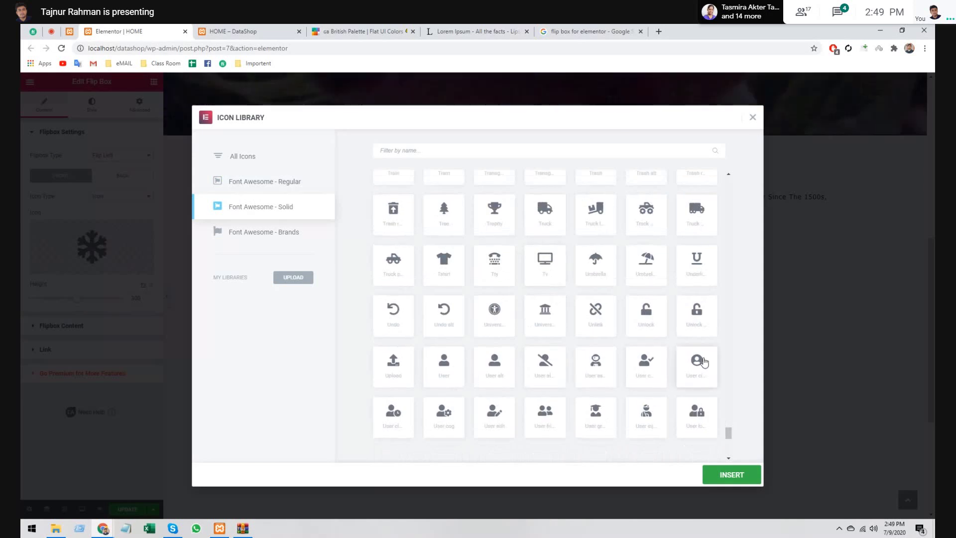
scroll(703, 362, down, 1)
scroll(690, 370, down, 1)
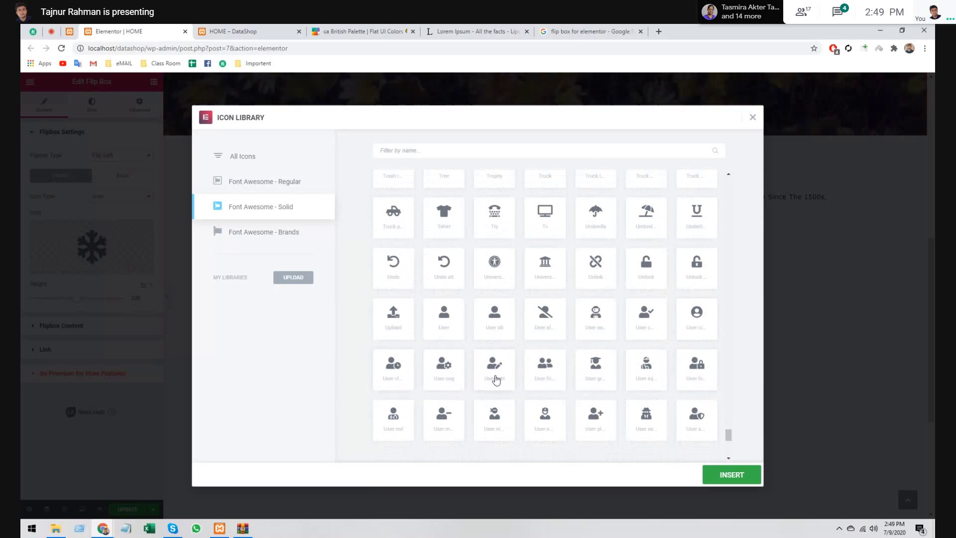
scroll(715, 378, down, 1)
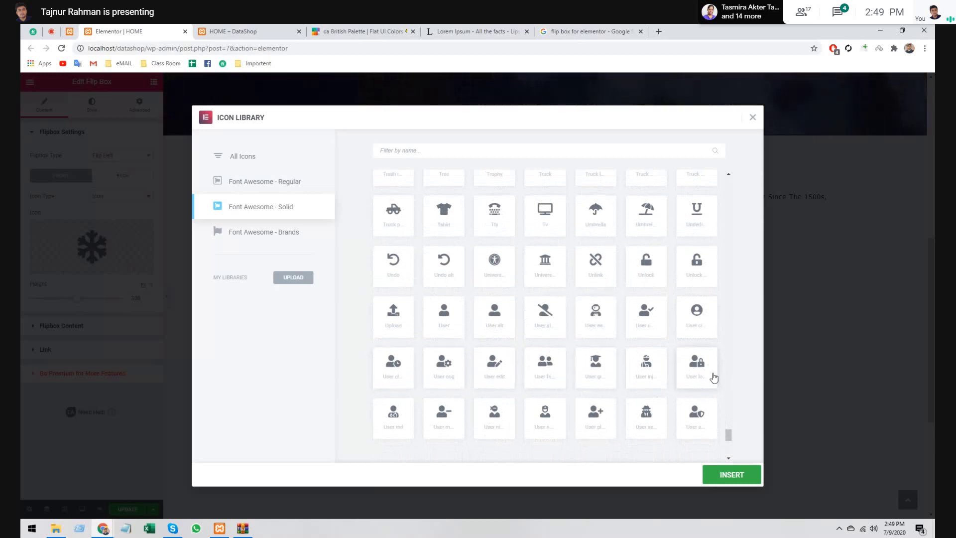
scroll(698, 356, down, 2)
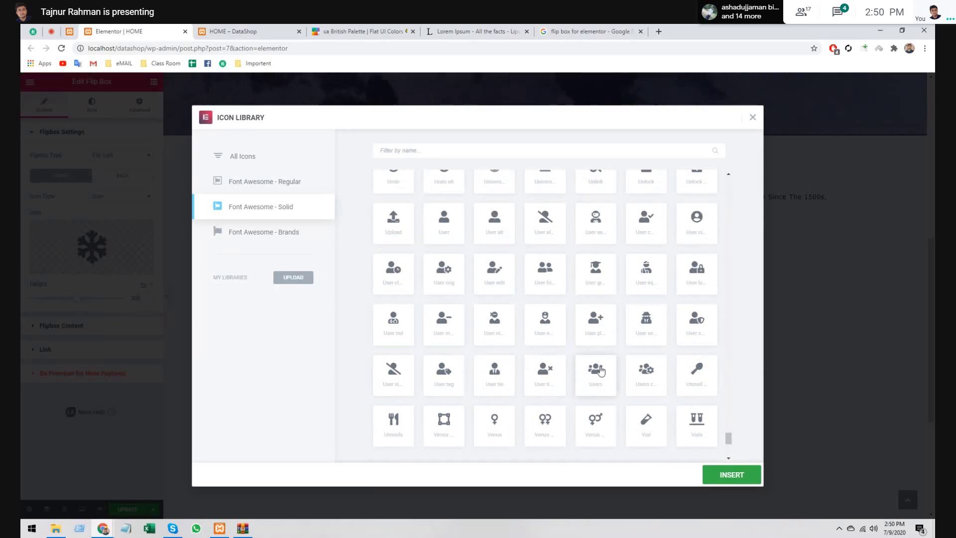
click(601, 371)
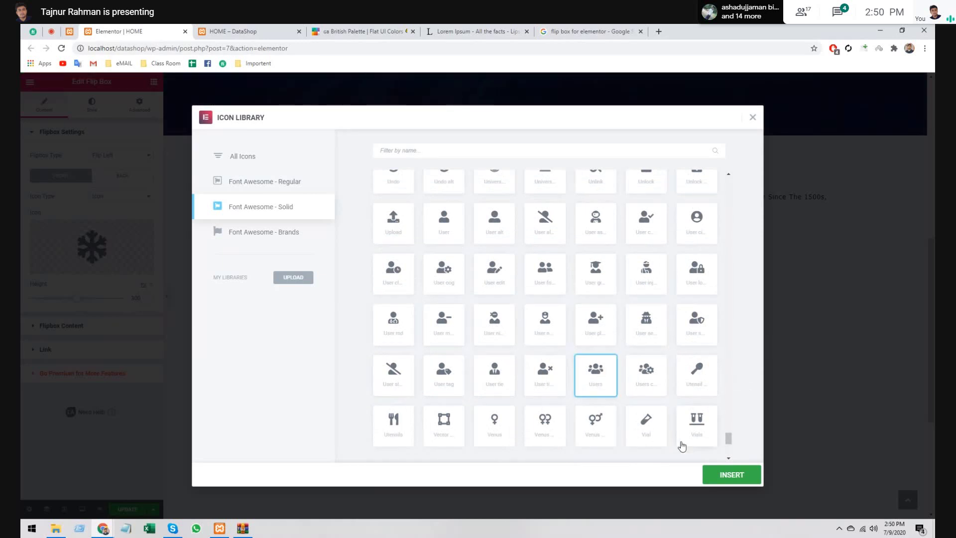
- Insert the selected Users icon onto the flip box front
click(727, 477)
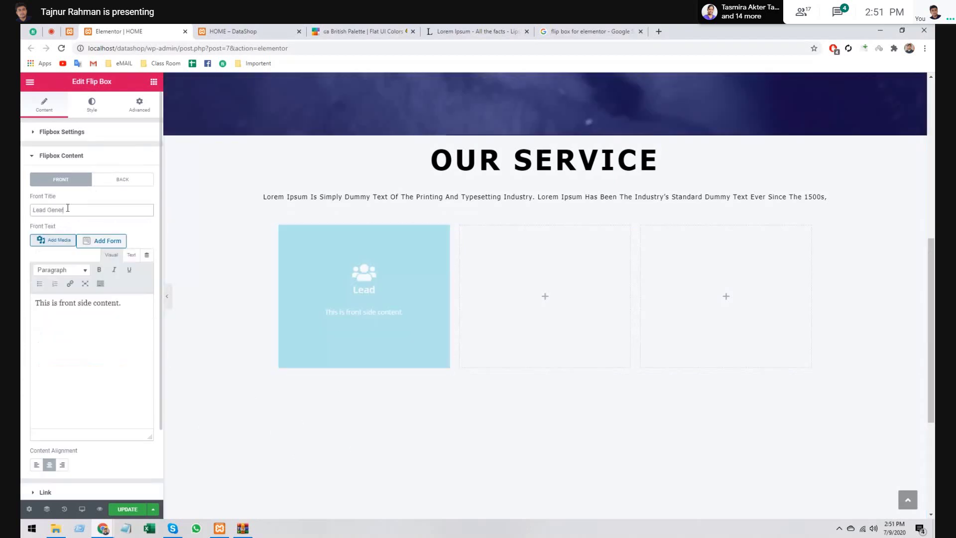
- Set the Front Title to 'Lead Generation'
text(eneratio)
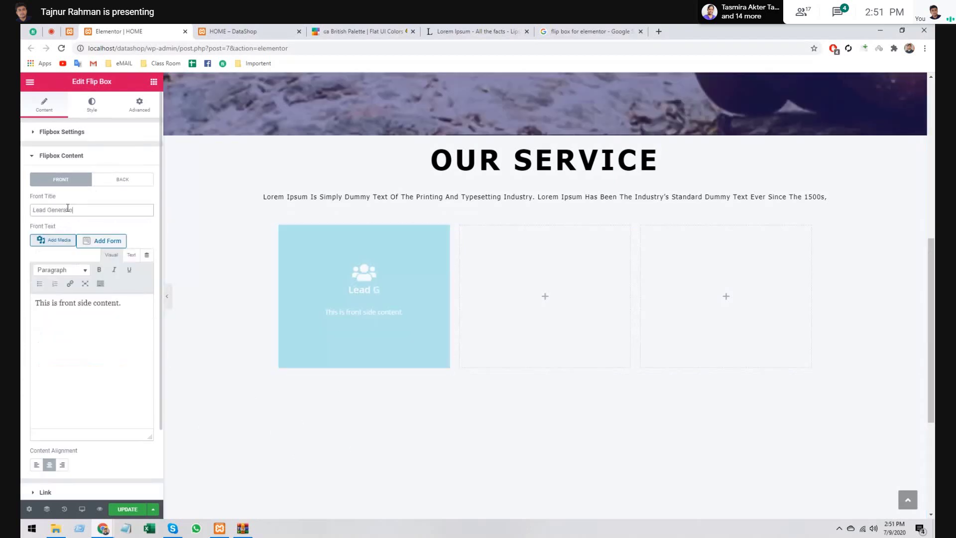
key(BackSpace)
key(BackSpace)
key(BackSpace)
key(BackSpace)
key(BackSpace)
key(BackSpace)
key(BackSpace)
key(BackSpace)
key(BackSpace)
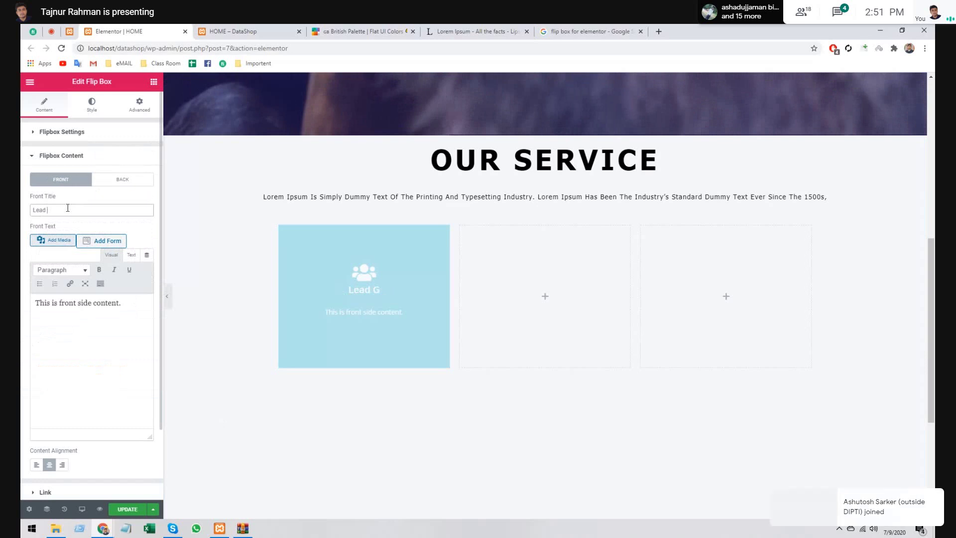
text(eneration)
- Replace the front text with the pasted lorem ipsum sentence and remove its bold formatting
click(134, 297)
key(ctrl+a)
key(BackSpace)
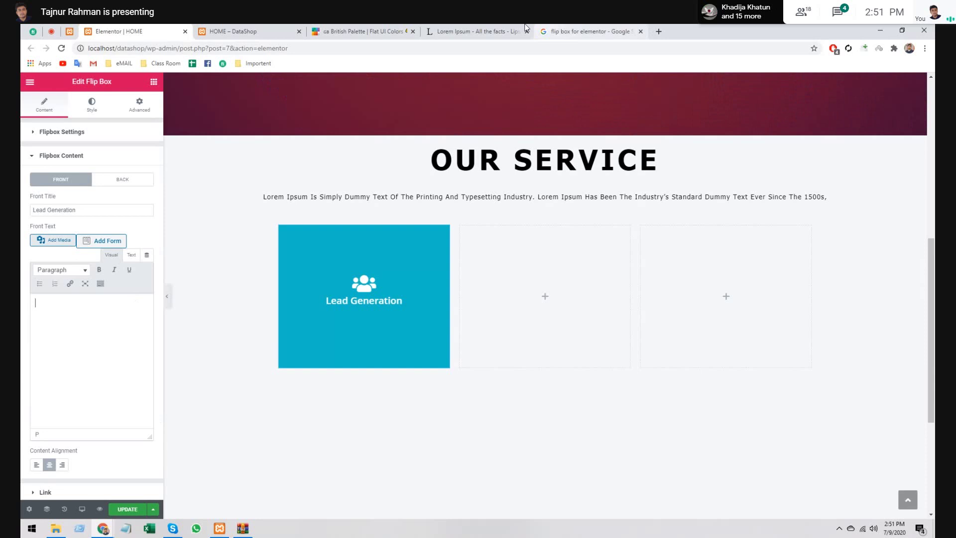
text(Lorem Ipsum is simply dummy text of the printing and typesetting)
drag(36, 302, 88, 303)
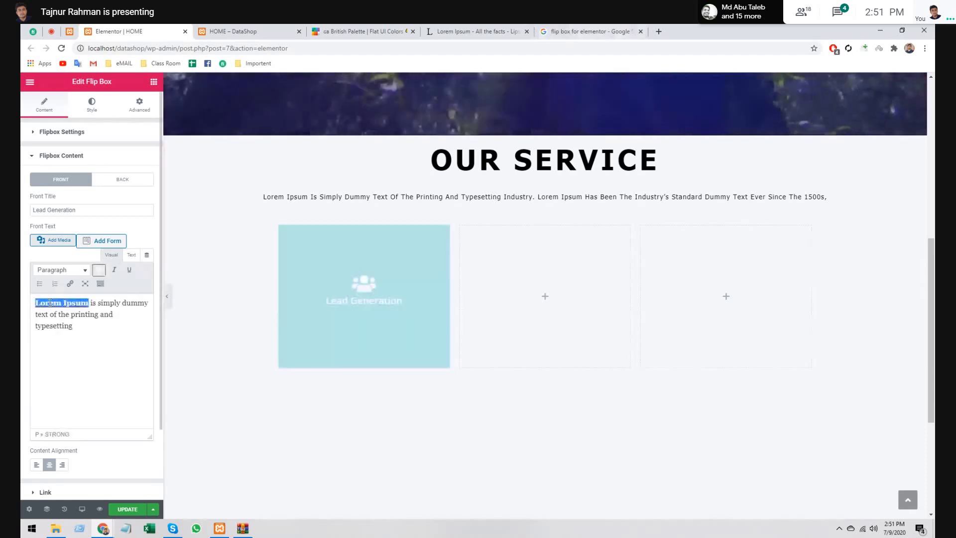
click(98, 270)
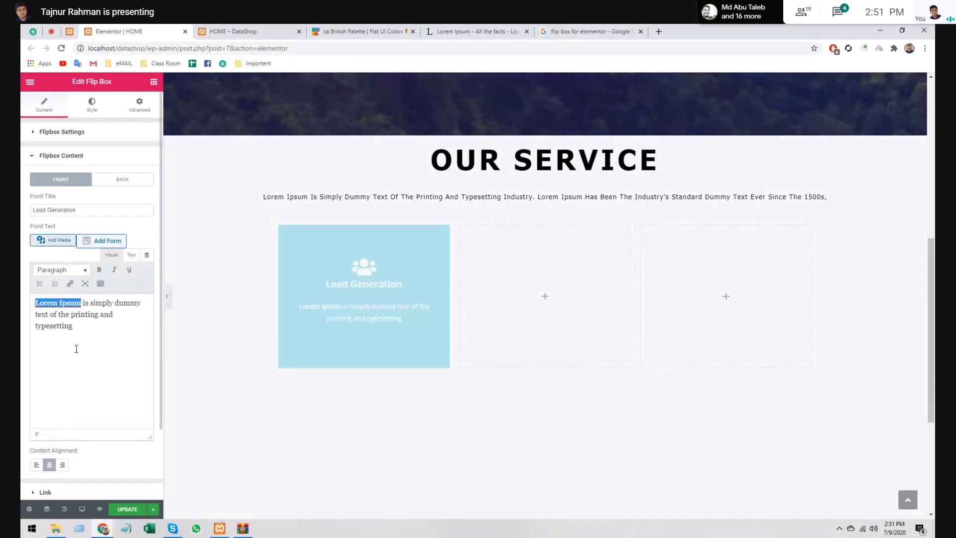
click(84, 333)
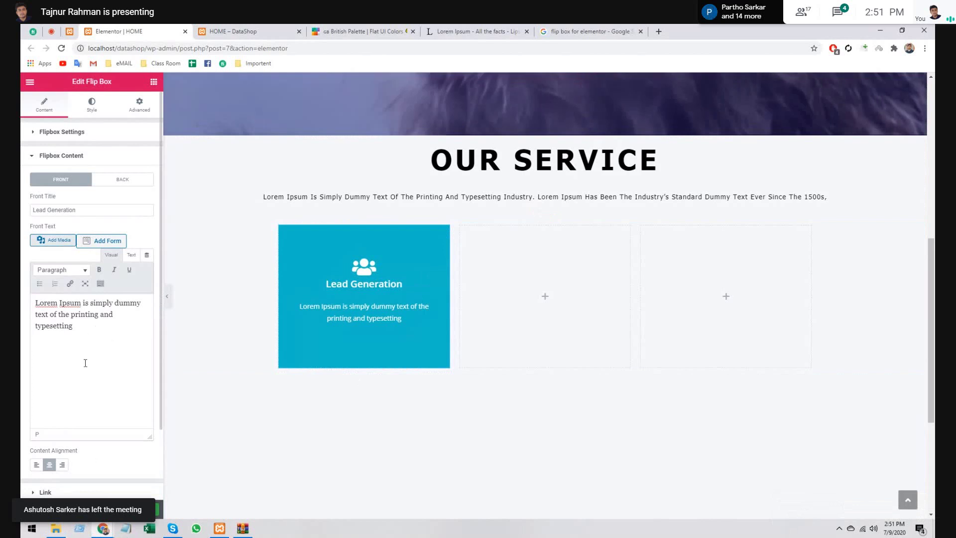
click(92, 156)
click(89, 180)
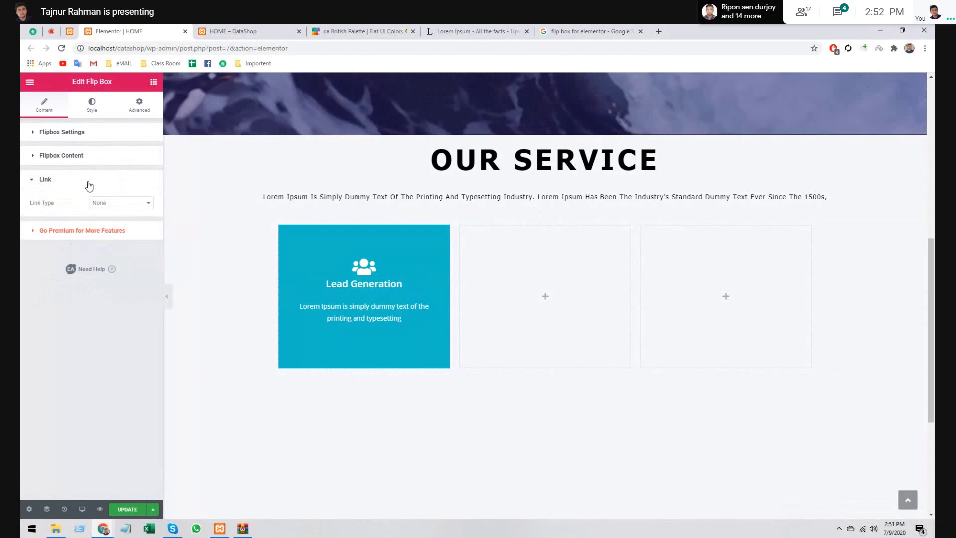
- Leave Link Type as None and expand the Flipbox Settings for the back side
click(121, 203)
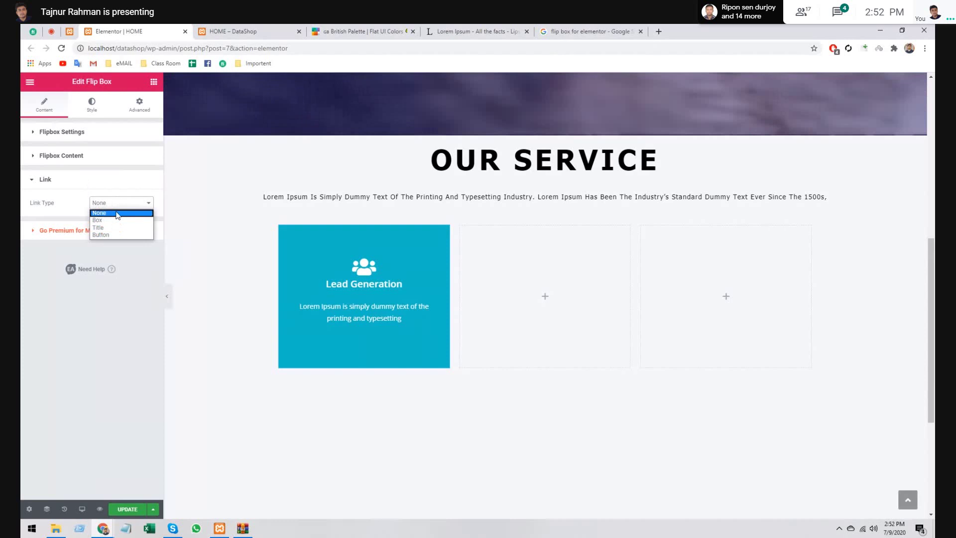
click(106, 325)
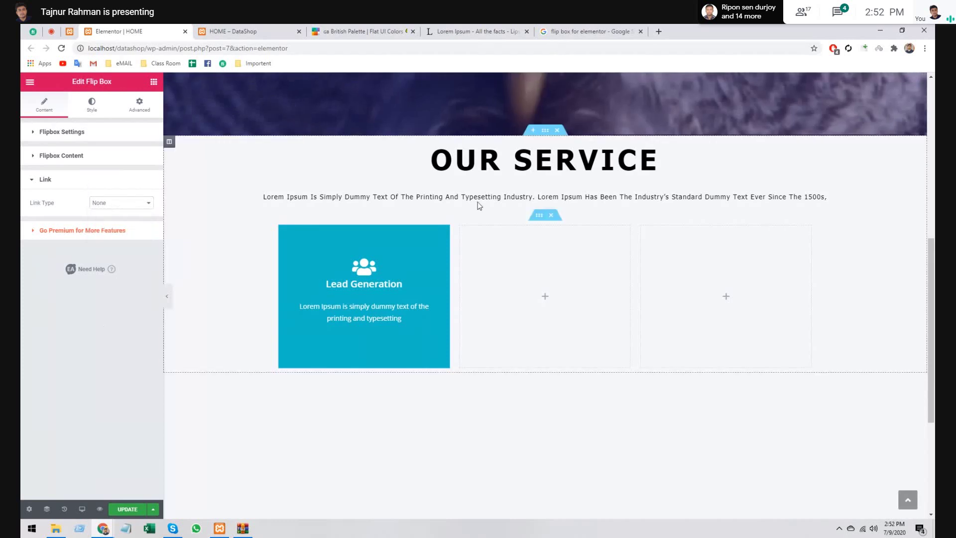
scroll(476, 207, up, 6)
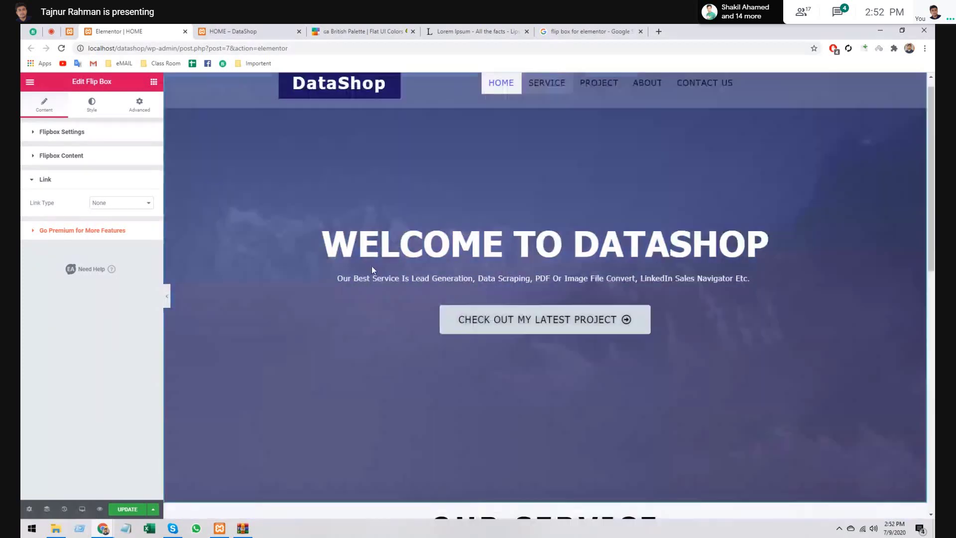
scroll(372, 266, down, 6)
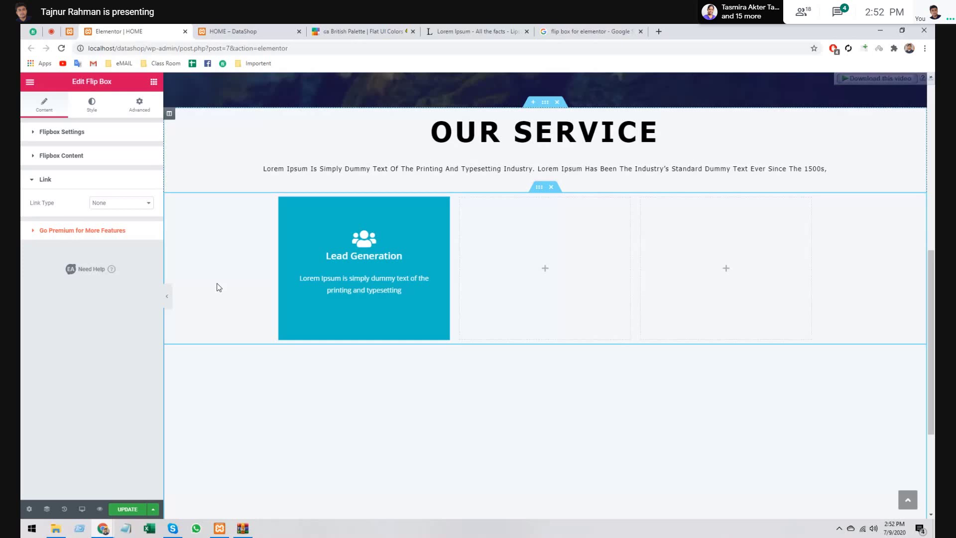
click(62, 132)
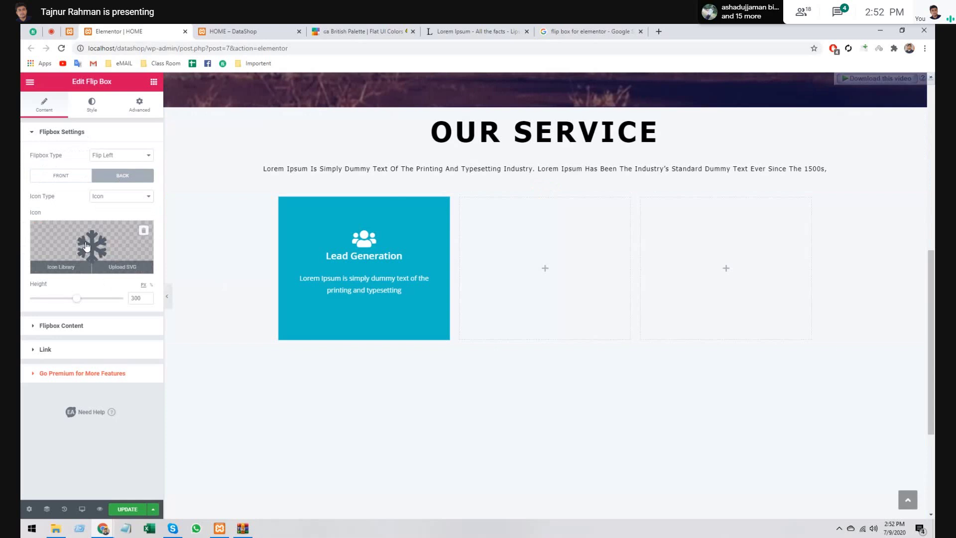
- Open a new Chrome tab to search Google Images for 'lead generation vector image'
mouse_move(112, 257)
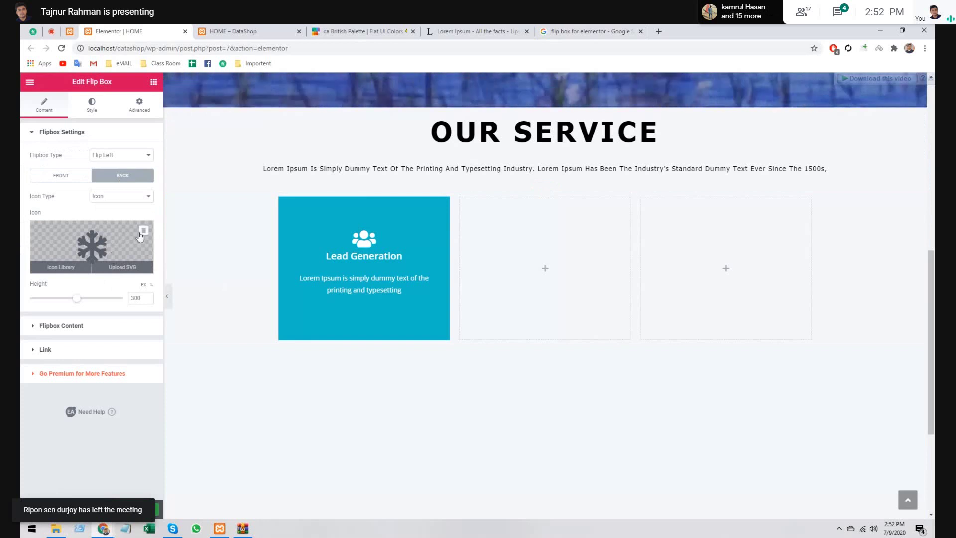
click(658, 31)
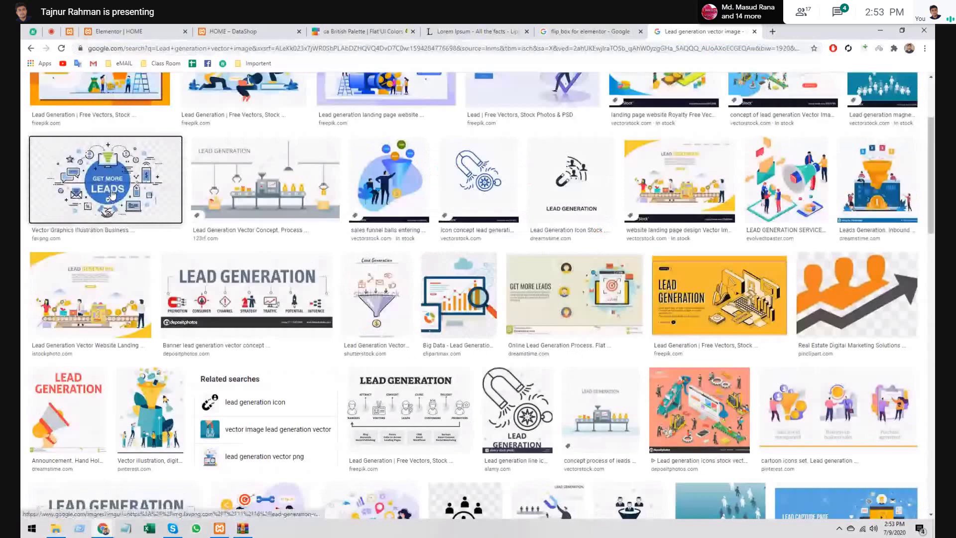
- Preview several lead generation image results and open the GET MORE LEADS! picture
click(113, 194)
key(Escape)
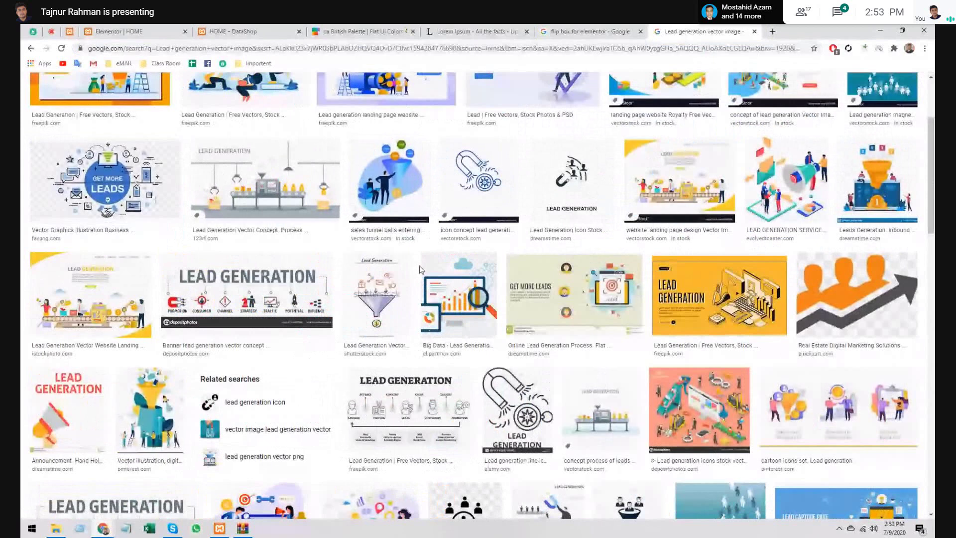
click(867, 172)
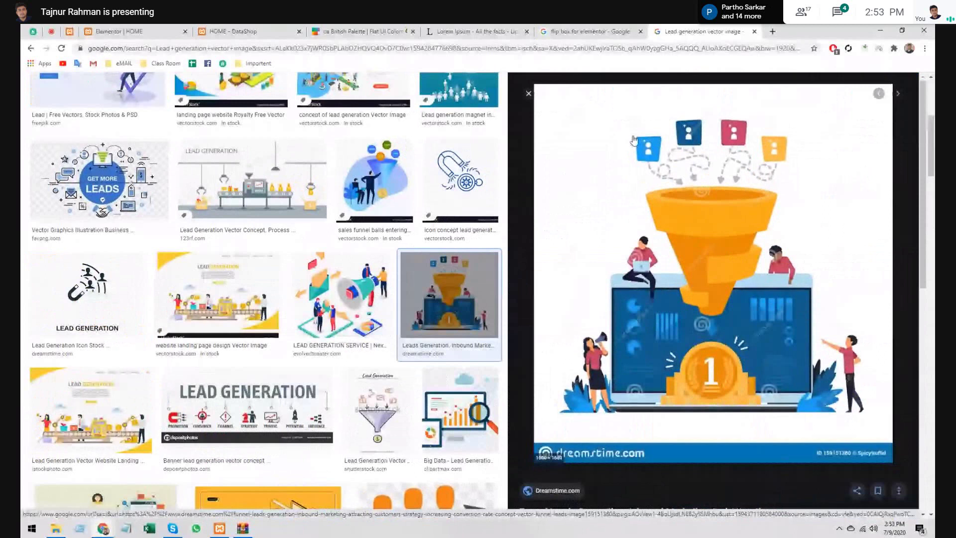
click(527, 94)
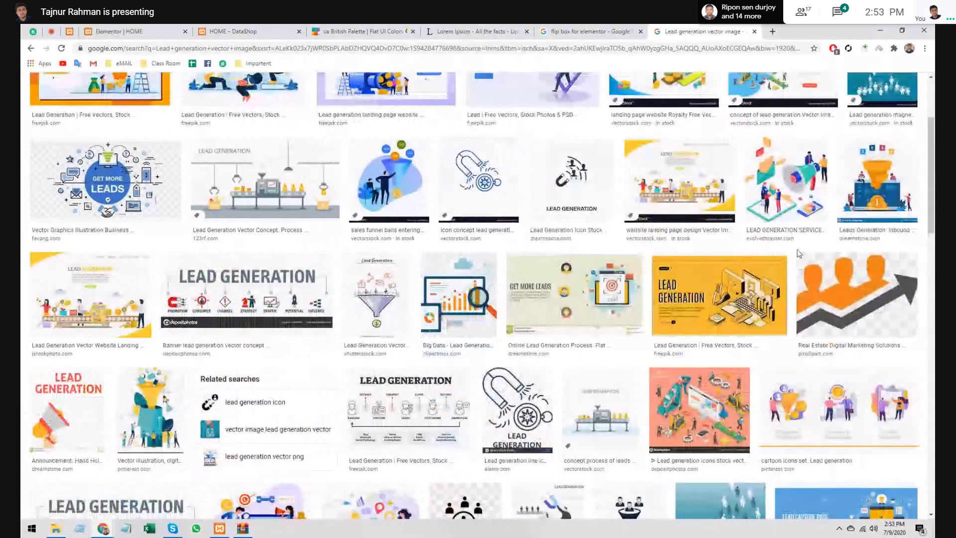
scroll(799, 253, down, 3)
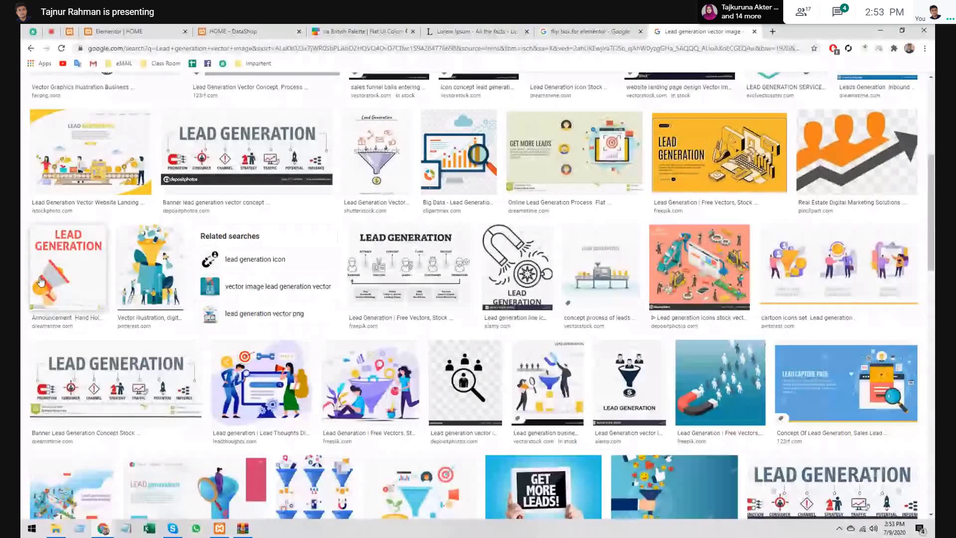
click(41, 282)
key(Escape)
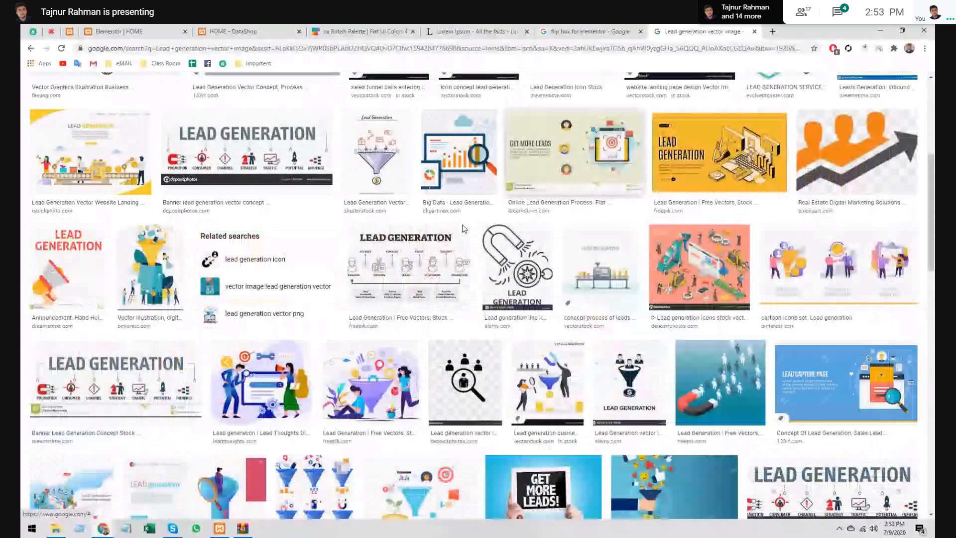
scroll(463, 229, down, 5)
click(557, 272)
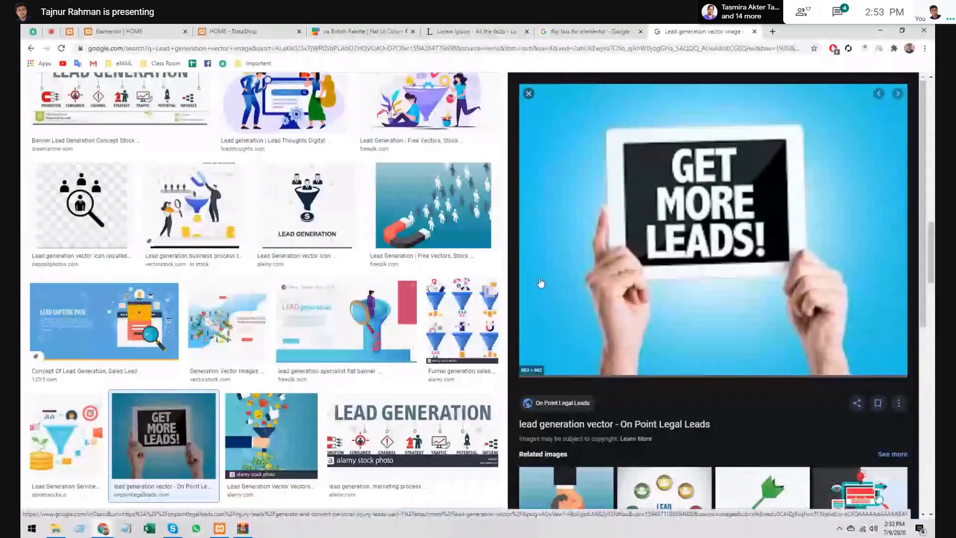
- Save the picture as lead-generation-vector.jpg in Desktop's Exam File folder and return to Elementor
right_click(642, 186)
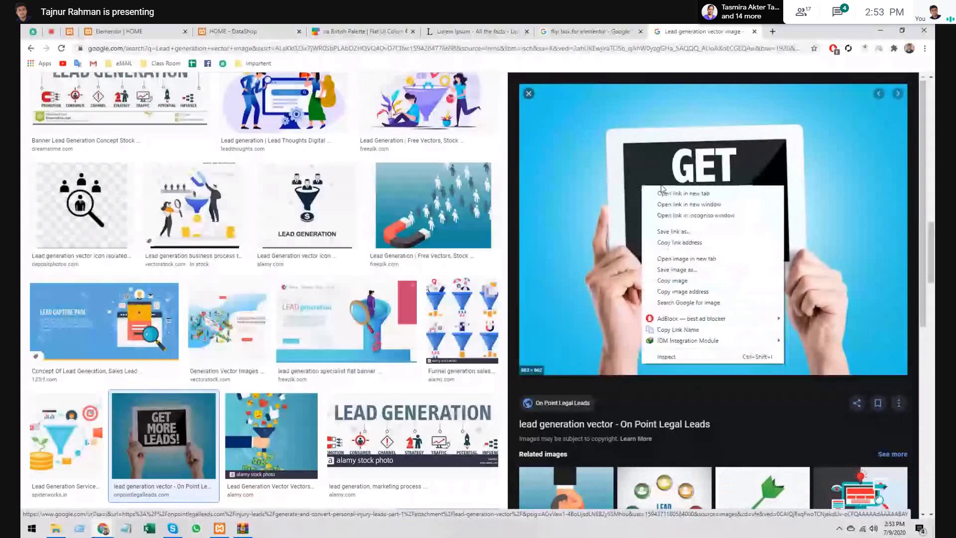
click(705, 269)
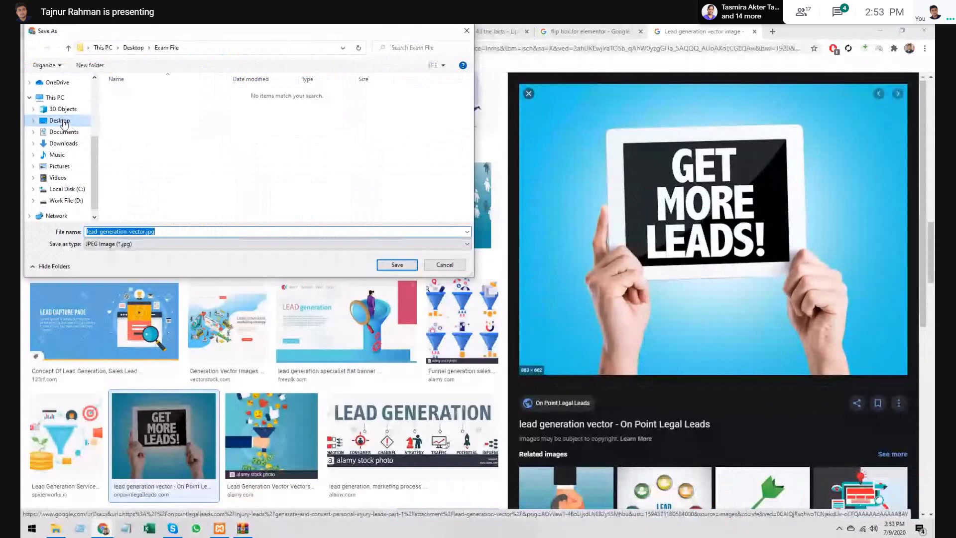
click(59, 120)
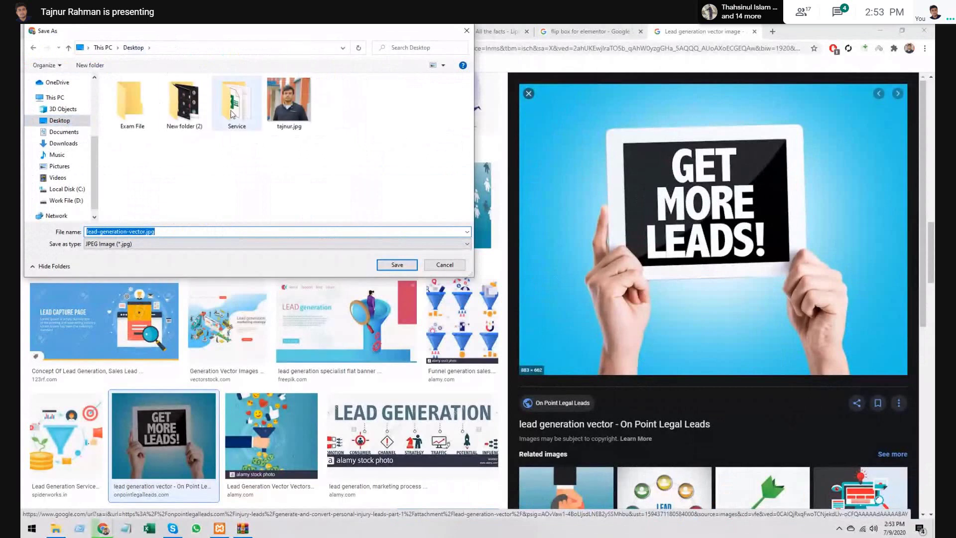
double_click(130, 103)
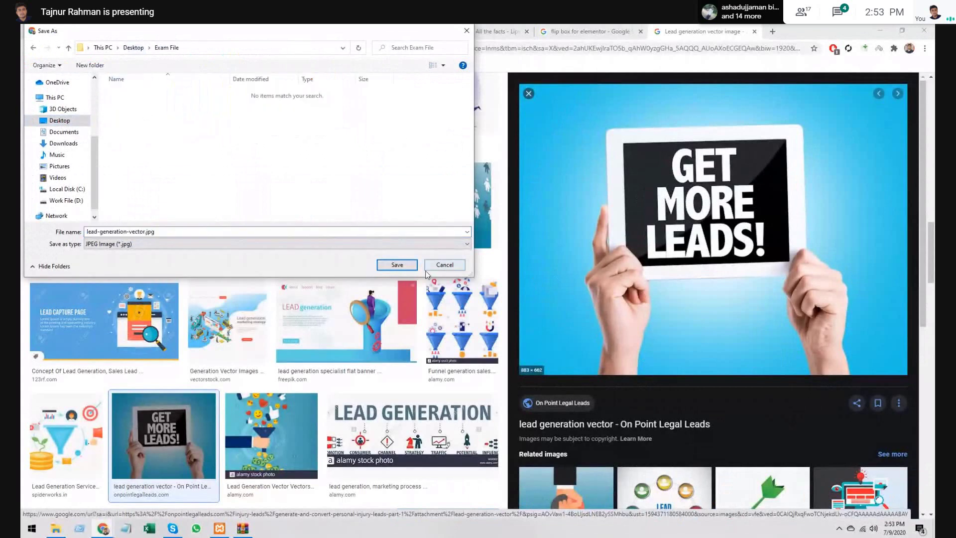
click(394, 265)
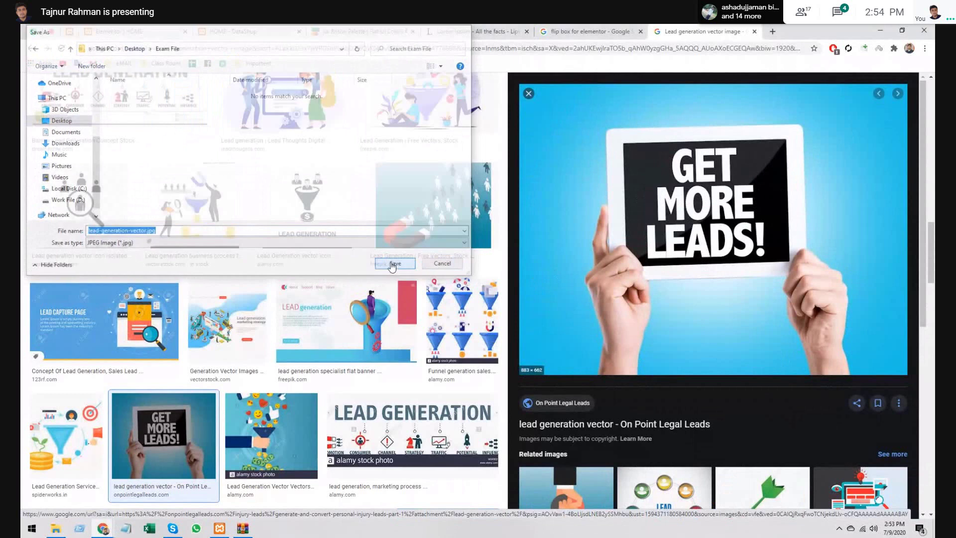
click(234, 32)
click(157, 28)
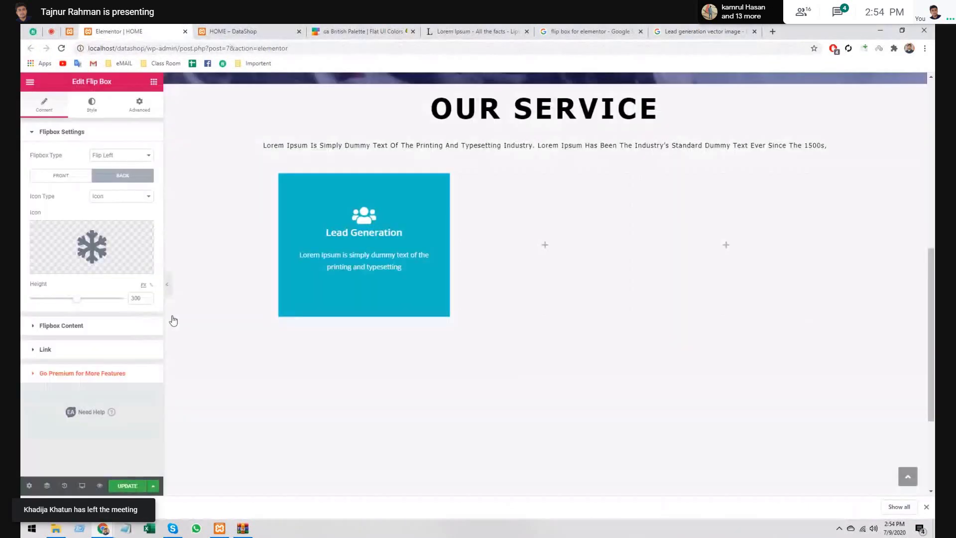
- Switch the flip box back graphic to Image and insert the uploaded lead-generation-vector.jpg
click(137, 195)
click(133, 214)
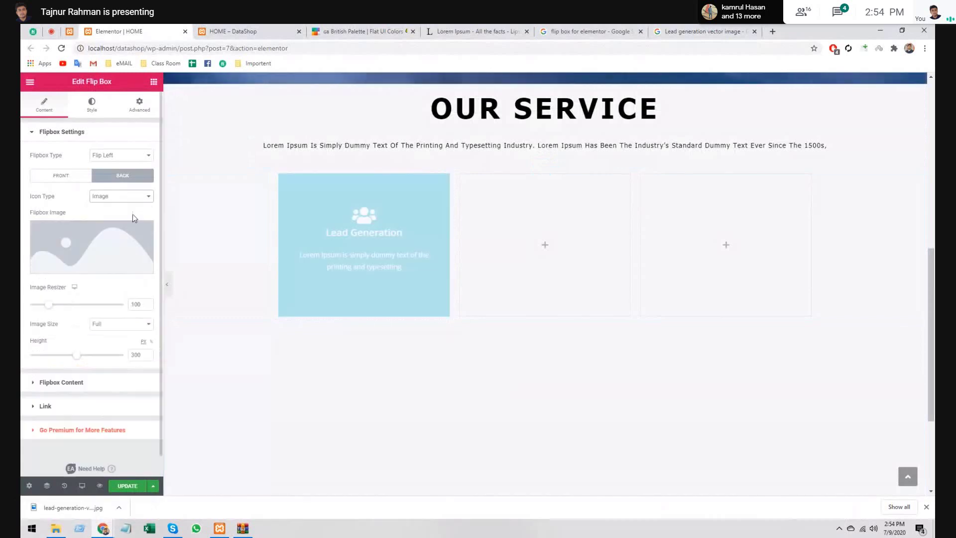
click(97, 263)
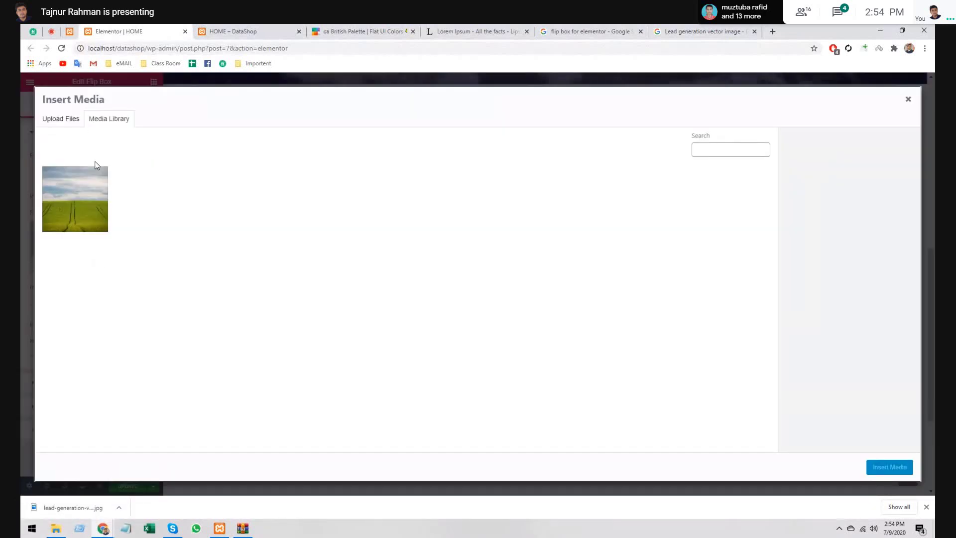
click(54, 119)
click(465, 272)
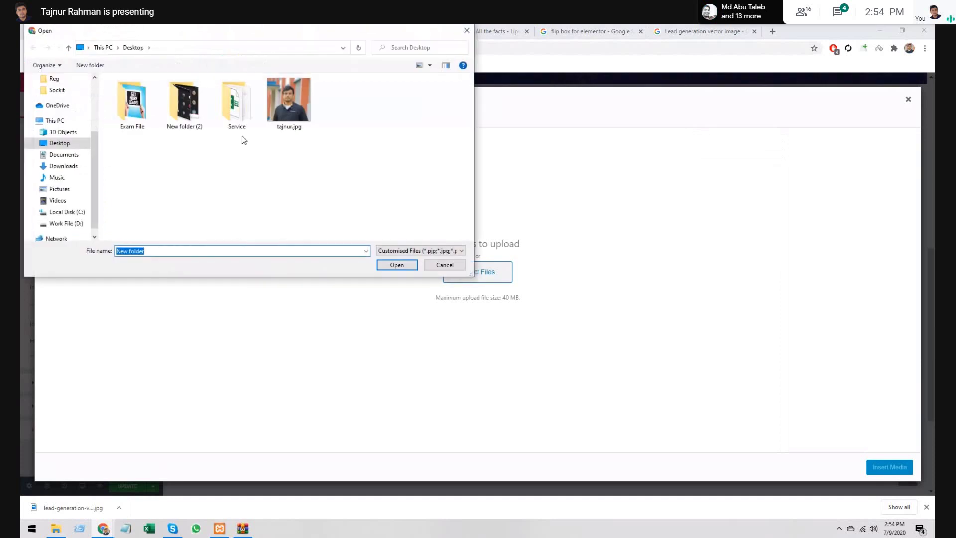
double_click(239, 127)
double_click(132, 105)
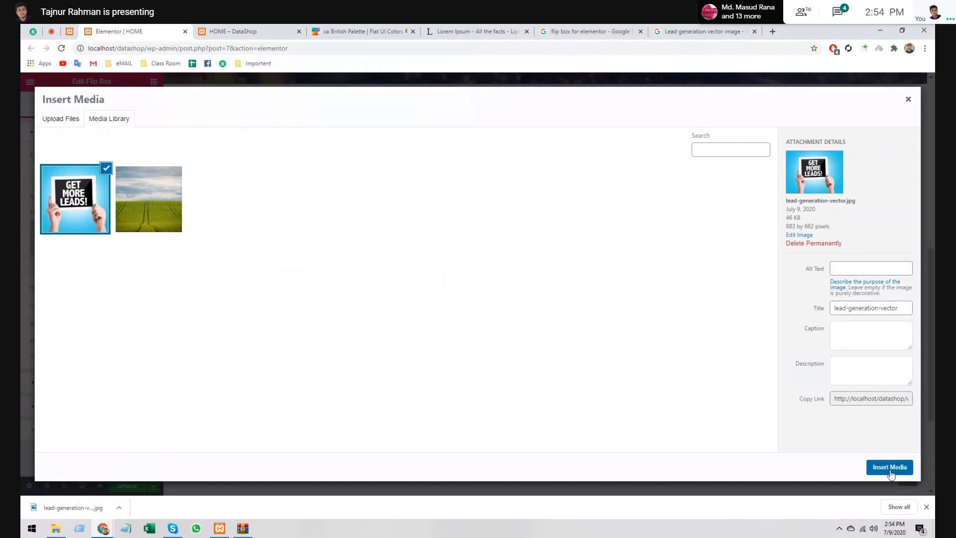
click(891, 468)
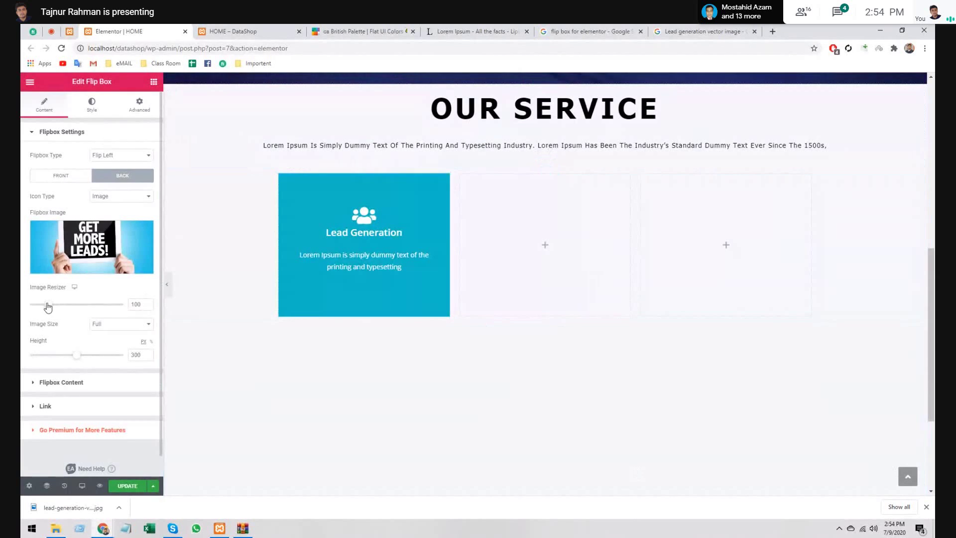
- Set the back image resizer to 500, keep height at 300, and use the Large 1024 x 1024 size
drag(48, 306, 122, 305)
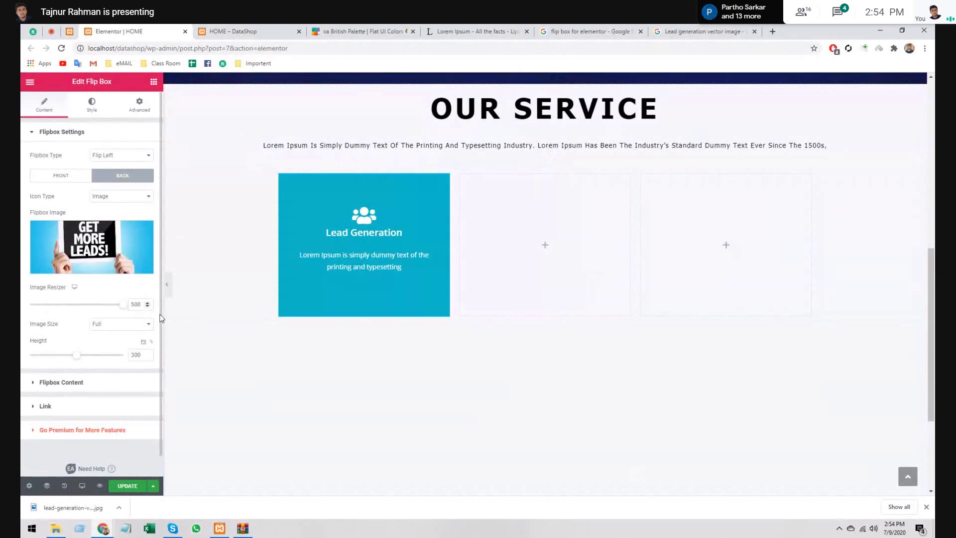
mouse_move(410, 264)
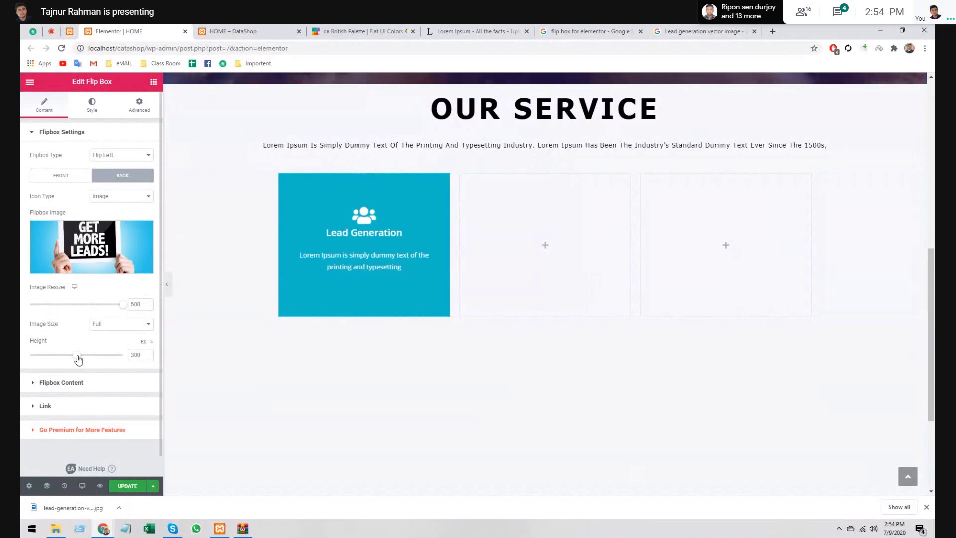
drag(77, 359, 132, 358)
key(ctrl+z)
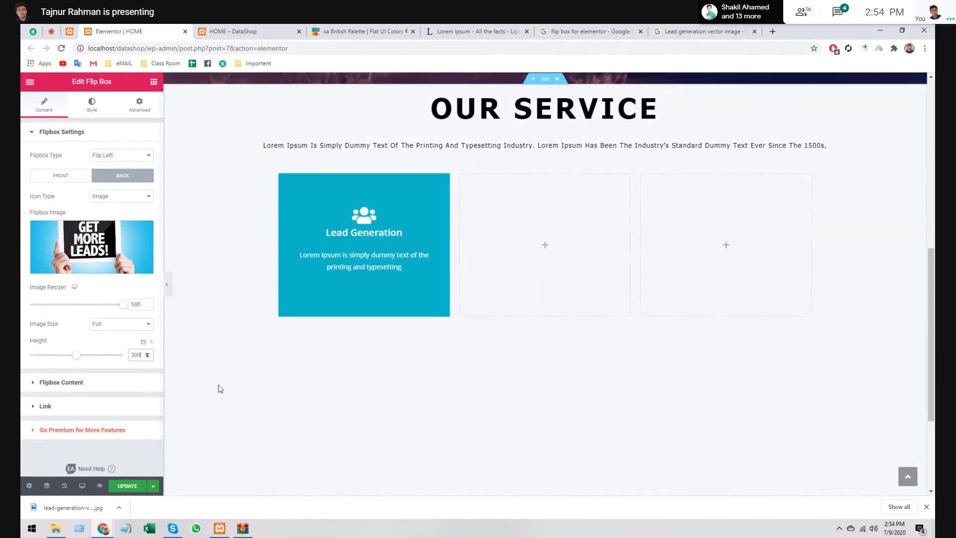
click(124, 323)
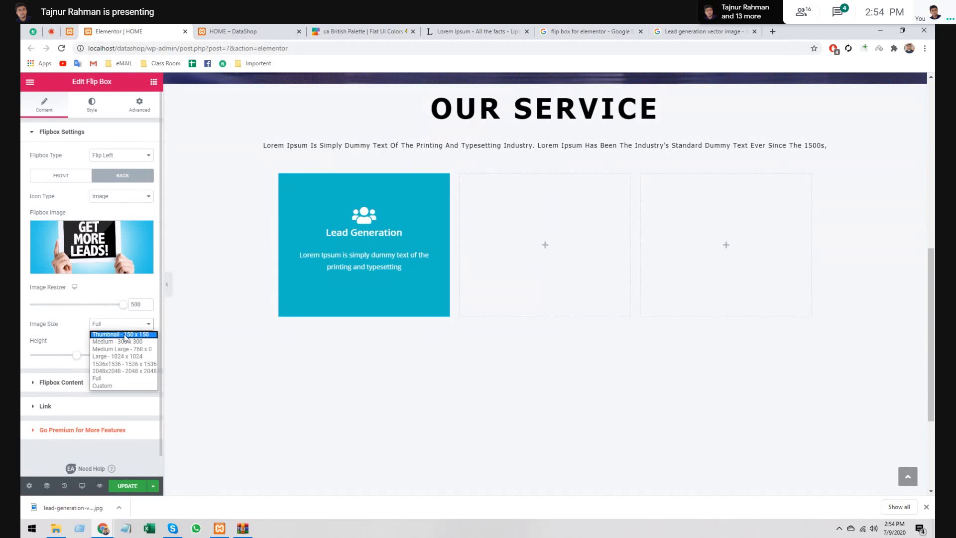
click(124, 342)
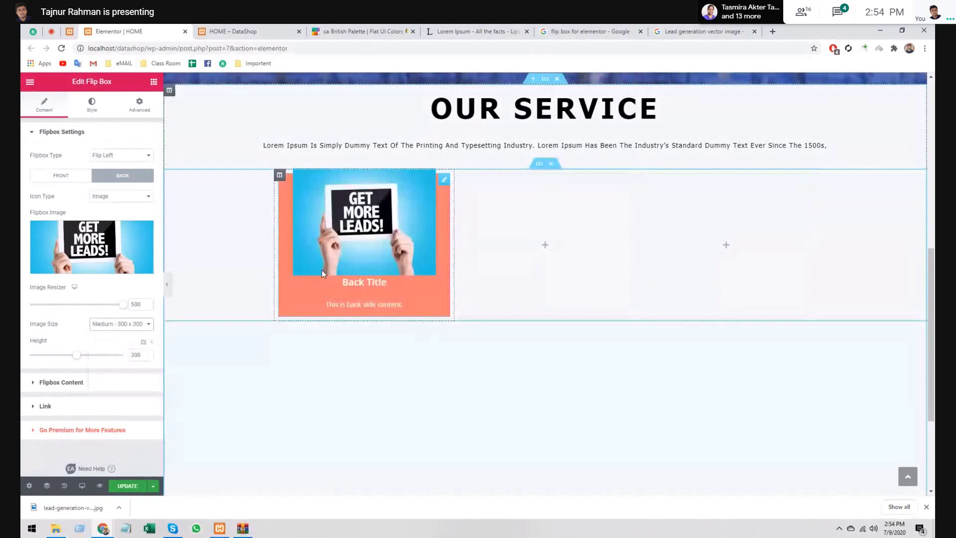
click(121, 324)
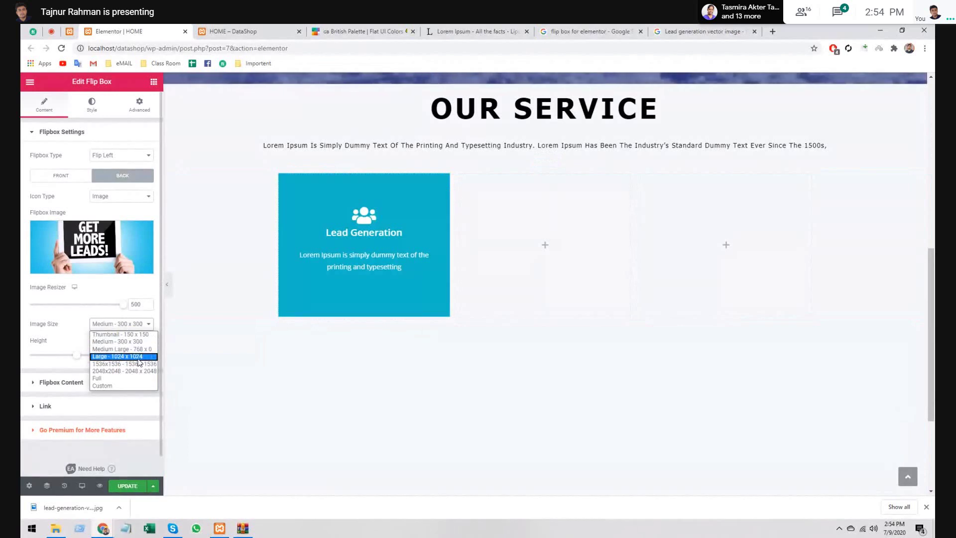
click(136, 357)
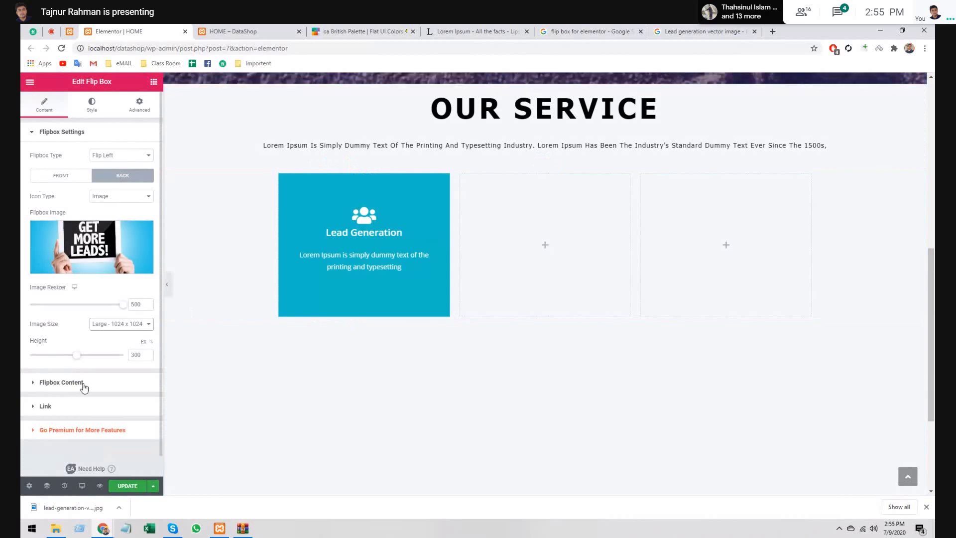
- Review the flip box back-side settings, keeping Flip Left as the flip animation
click(61, 382)
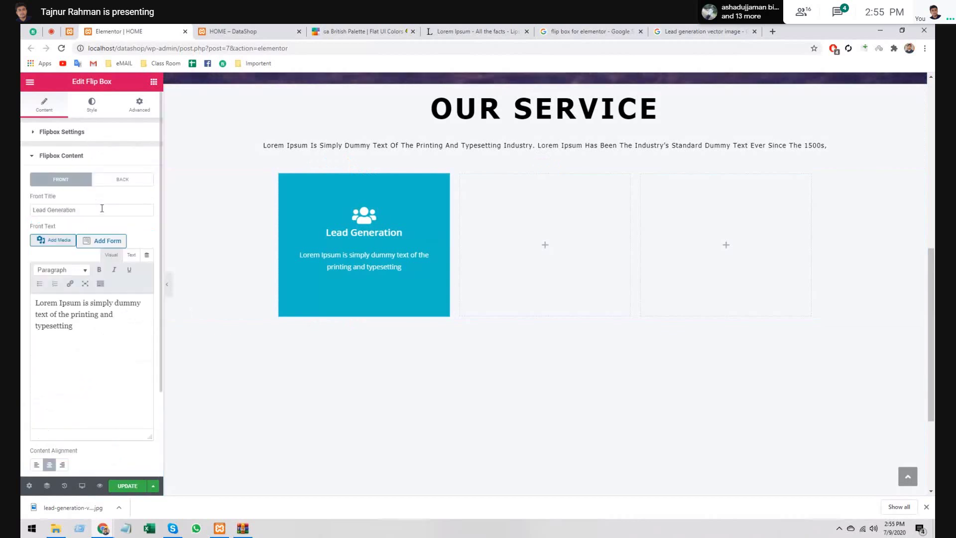
click(98, 156)
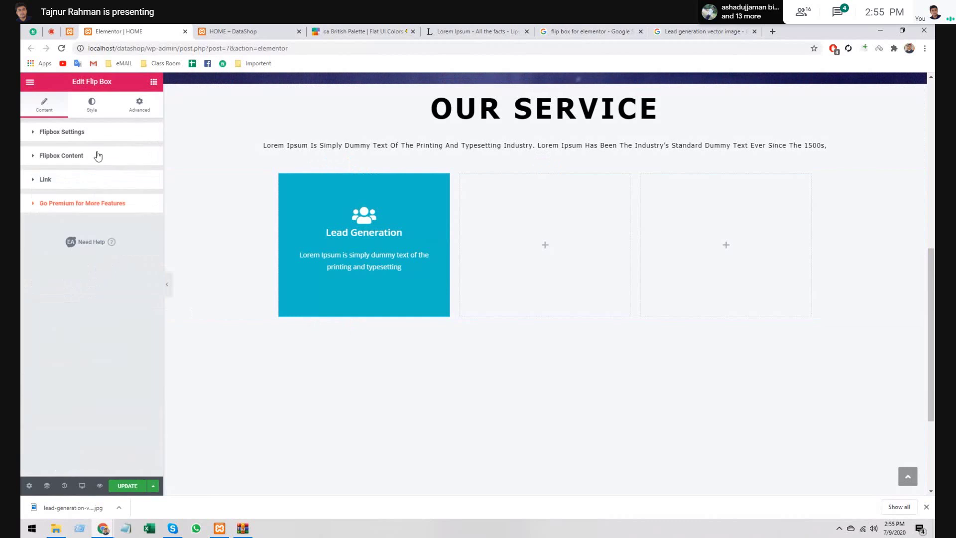
click(98, 131)
click(110, 179)
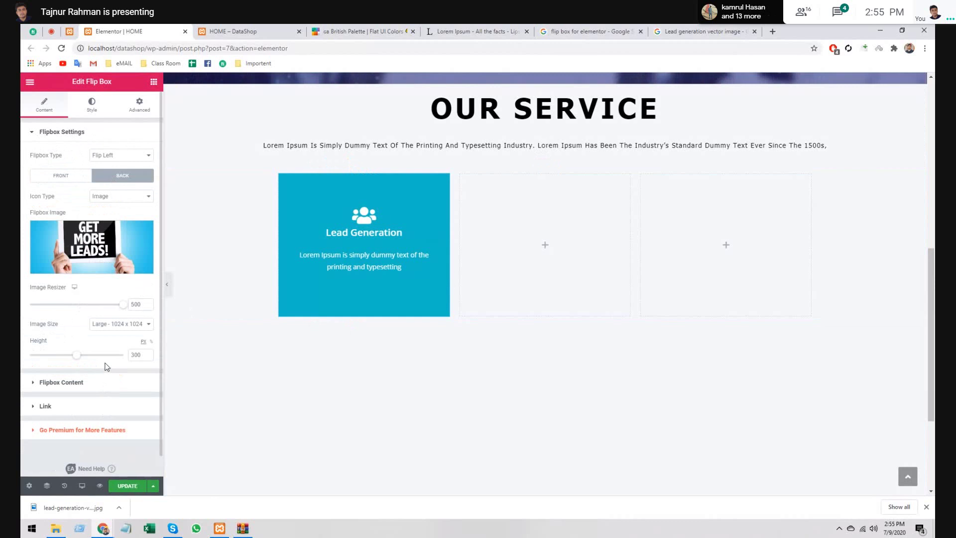
click(129, 155)
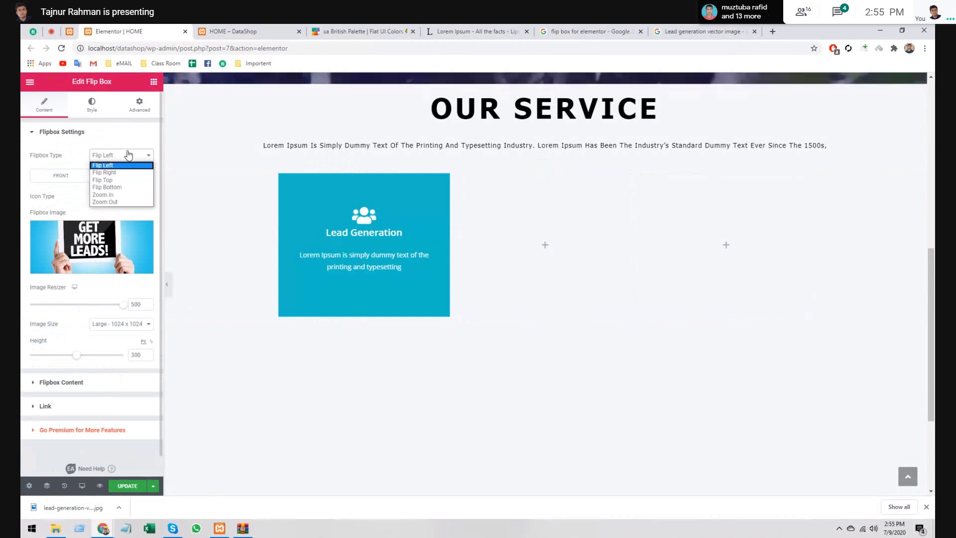
click(119, 165)
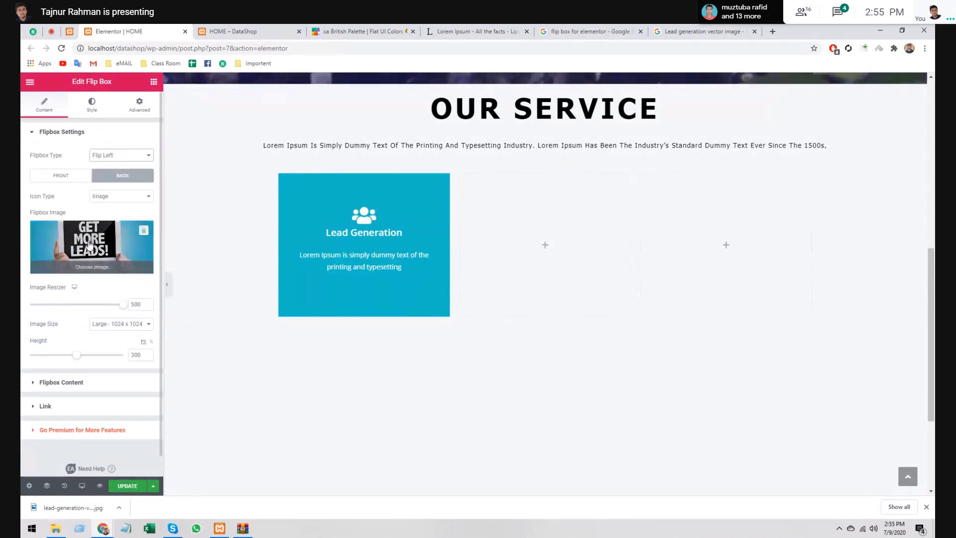
- Delete all the Back Text from the Lead Generation flip box
click(102, 389)
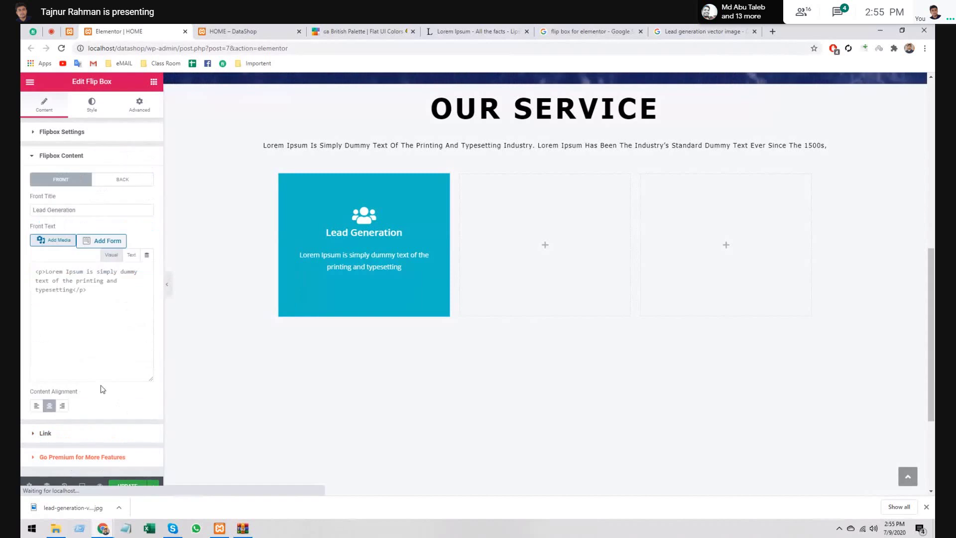
click(120, 180)
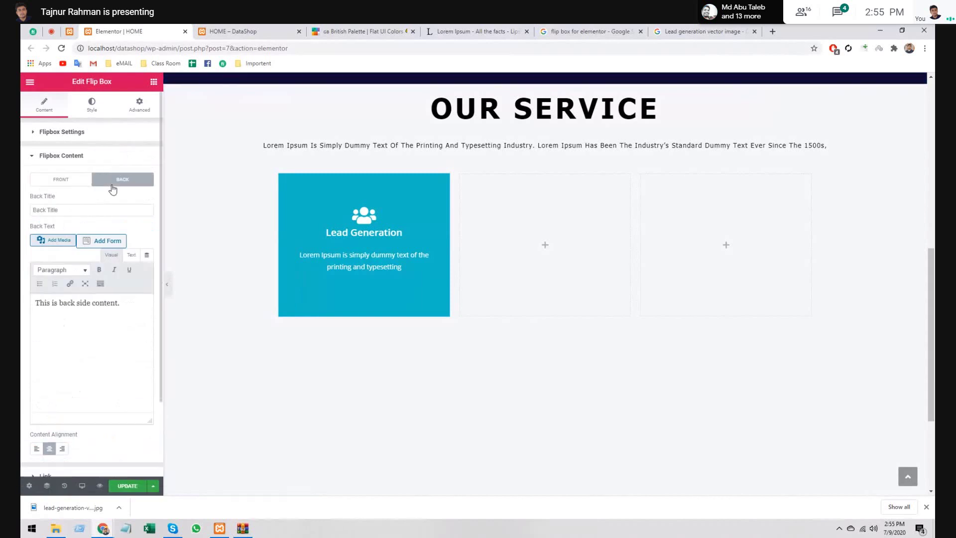
click(69, 209)
double_click(102, 303)
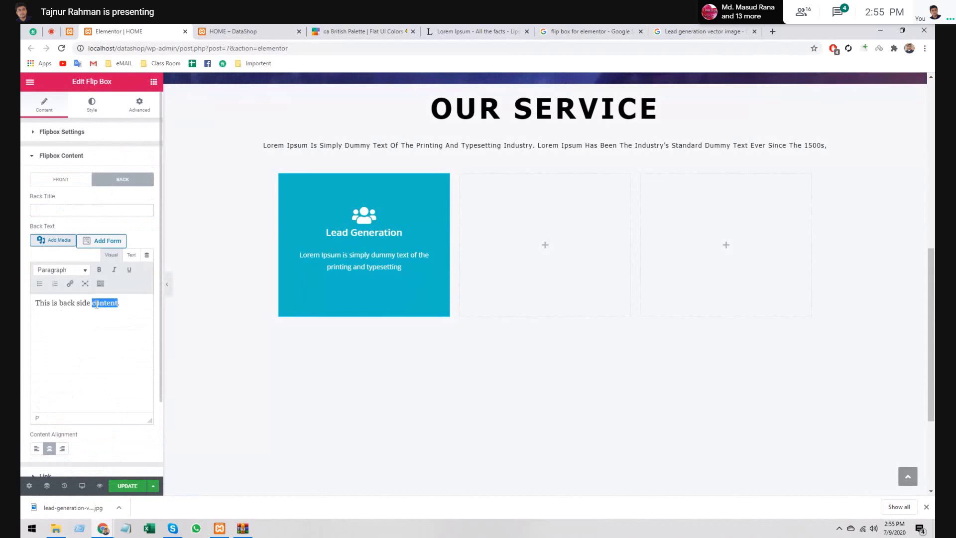
key(ctrl+a)
key(BackSpace)
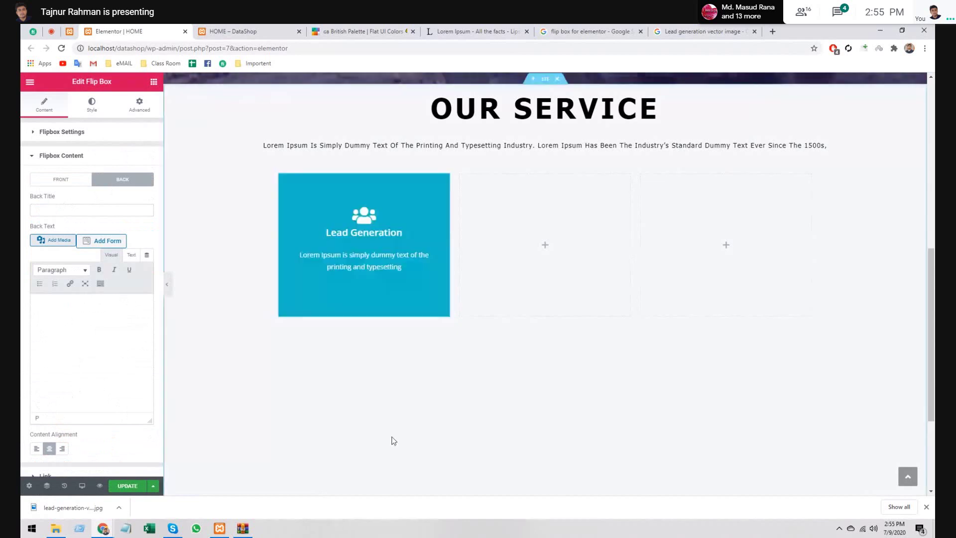
mouse_move(351, 294)
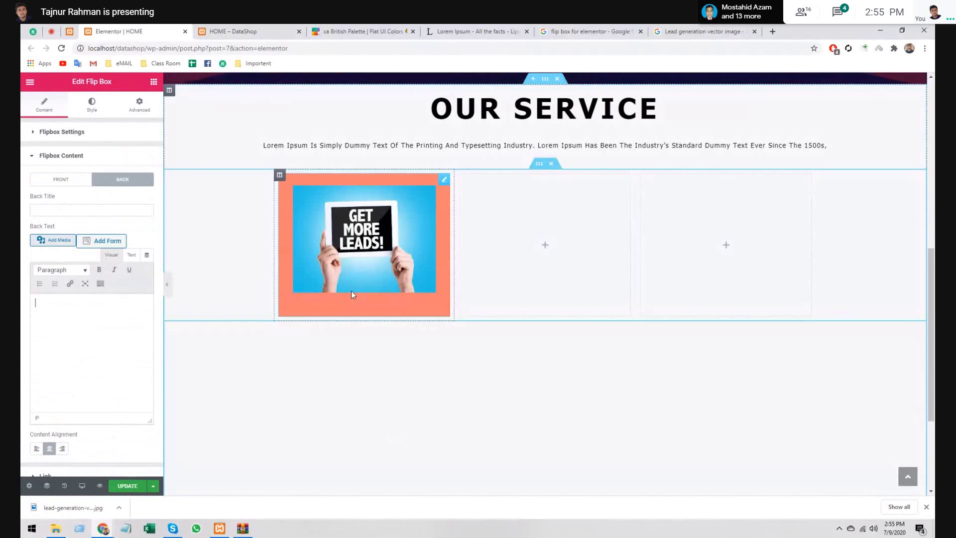
click(62, 155)
click(64, 133)
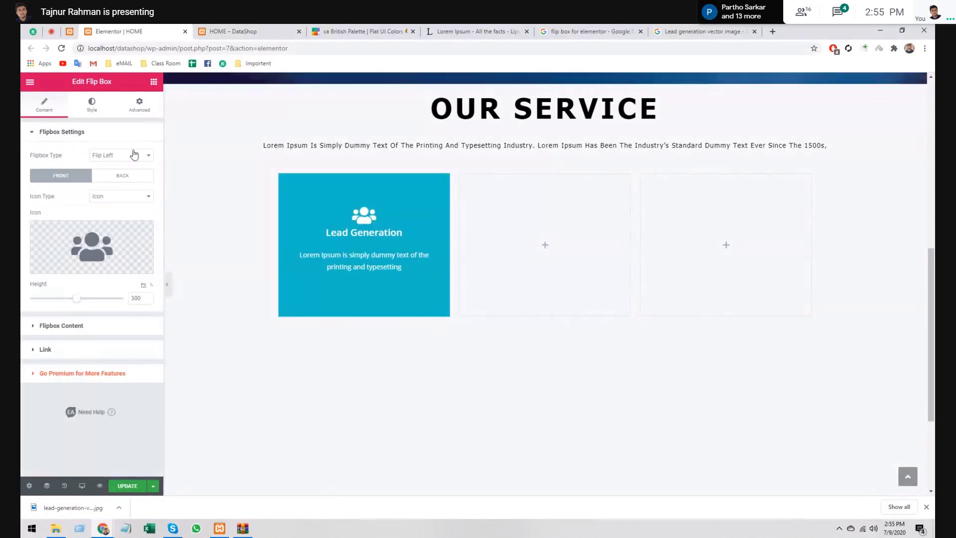
- Set the back image size to Full and enter 300 as the image resizer value
click(125, 177)
click(118, 324)
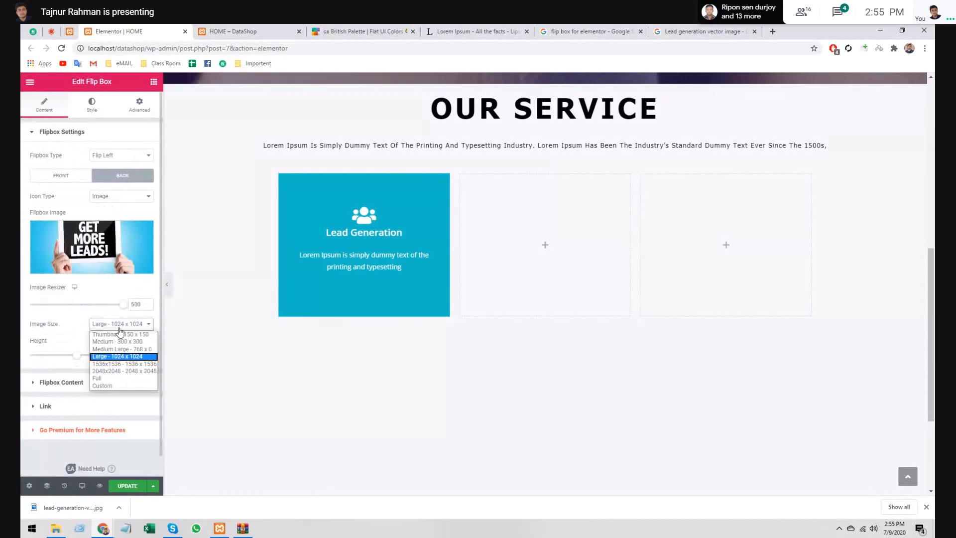
click(119, 327)
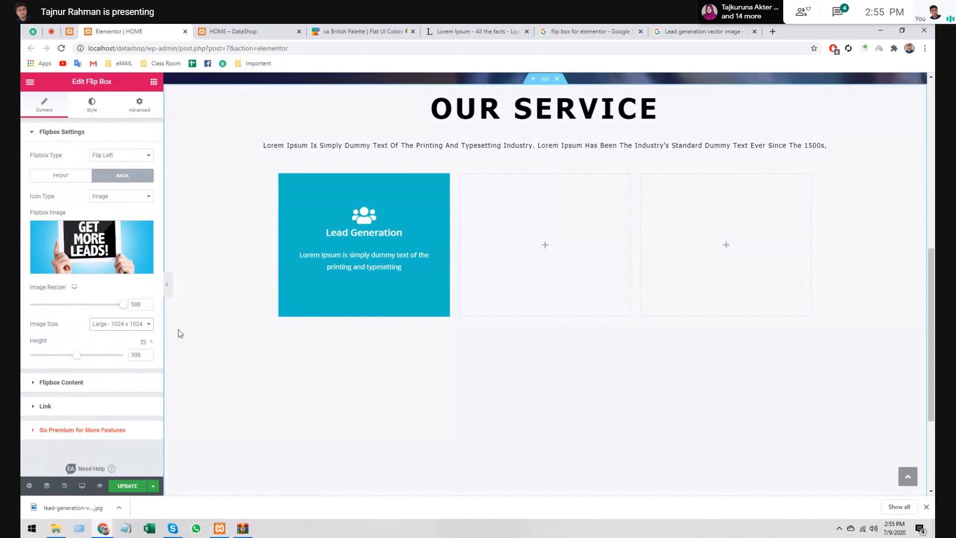
click(121, 324)
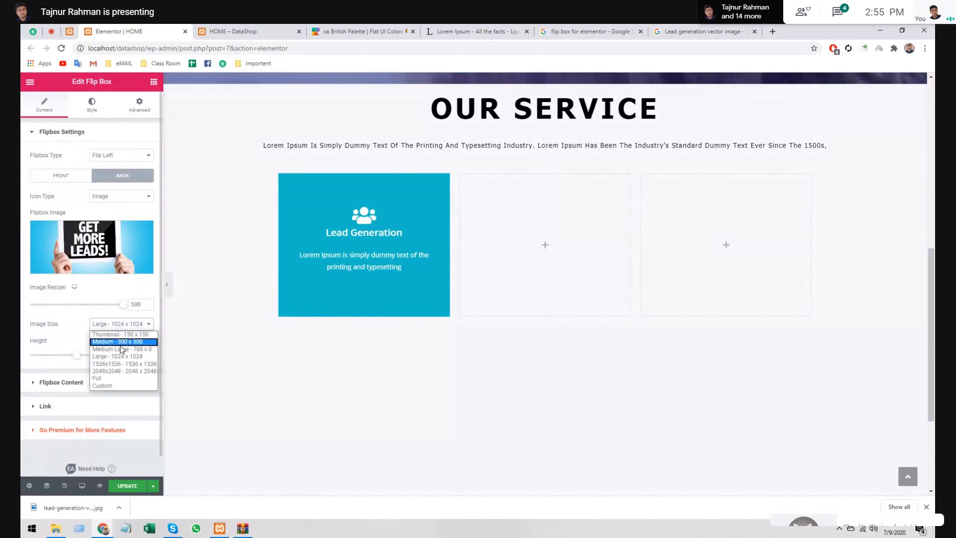
click(120, 379)
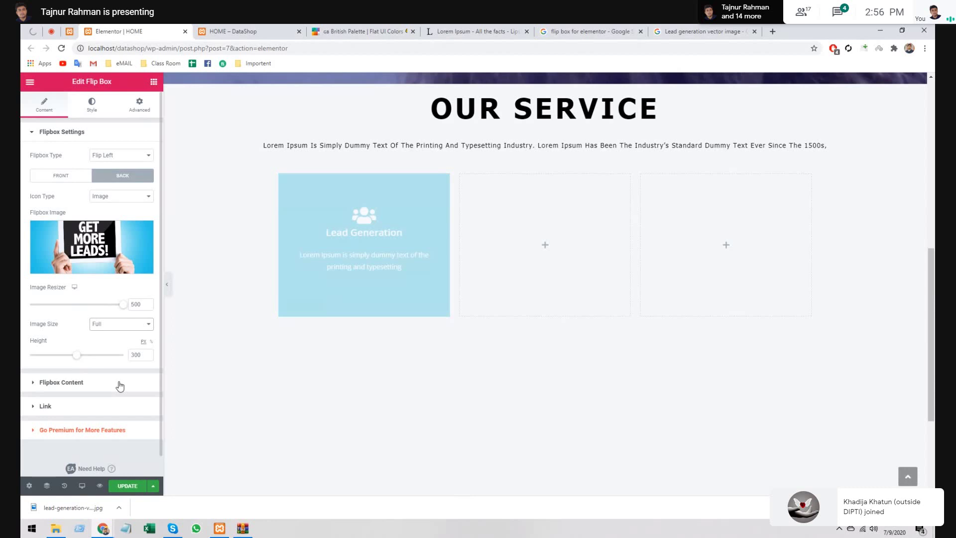
drag(123, 304, 84, 305)
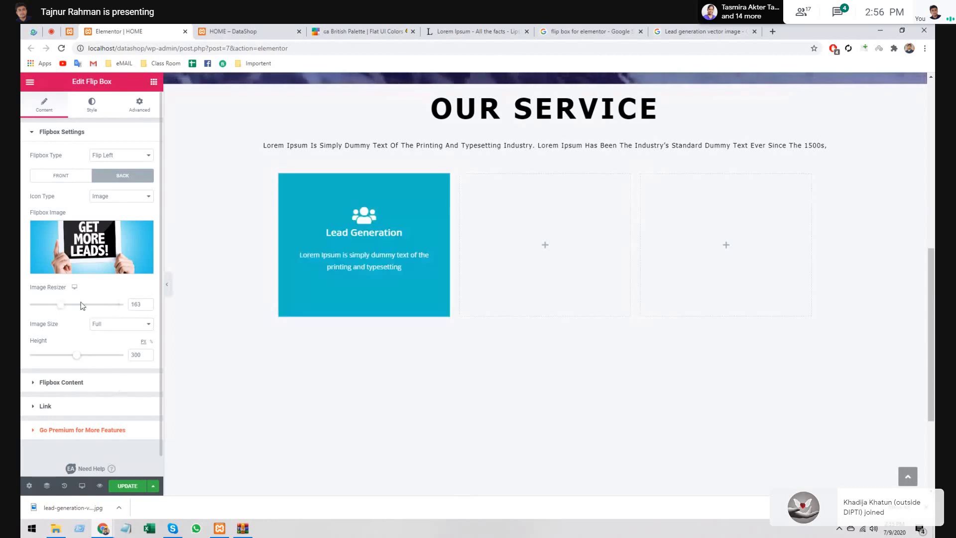
double_click(135, 305)
text(300)
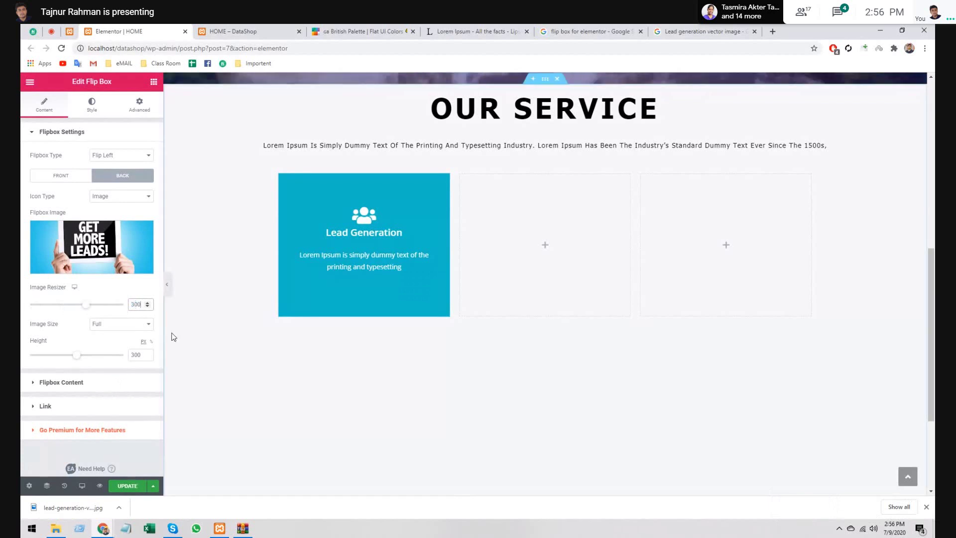
mouse_move(390, 246)
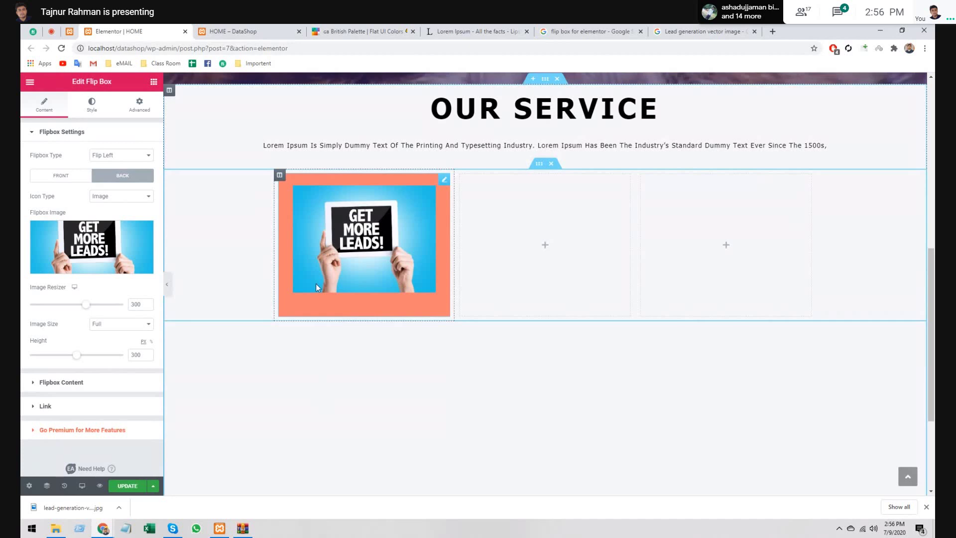
- Apply a custom back image size of 500 x 600
click(121, 324)
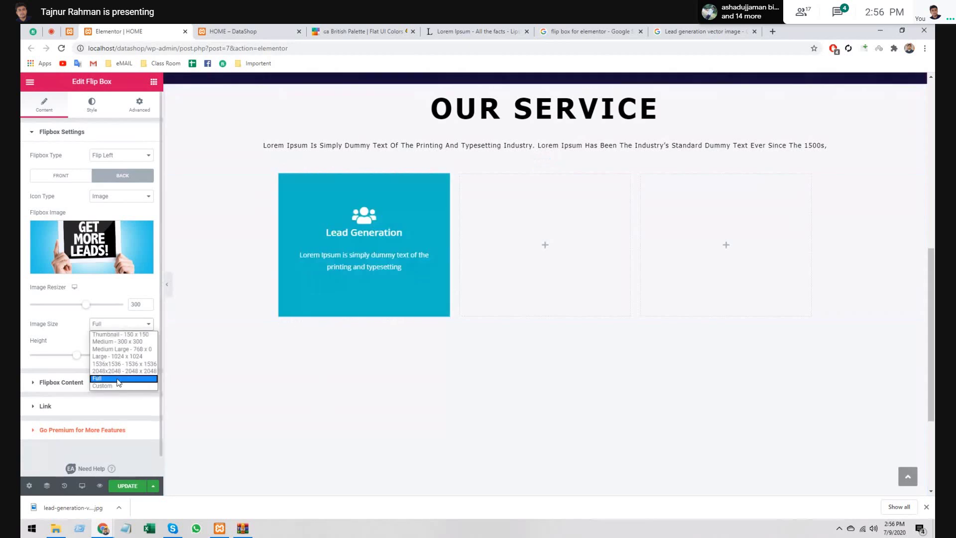
click(118, 386)
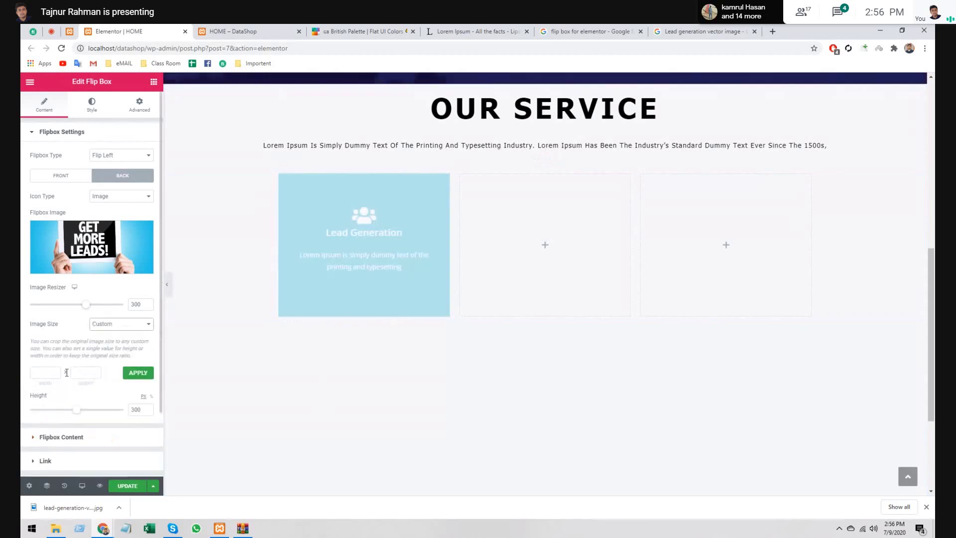
click(46, 374)
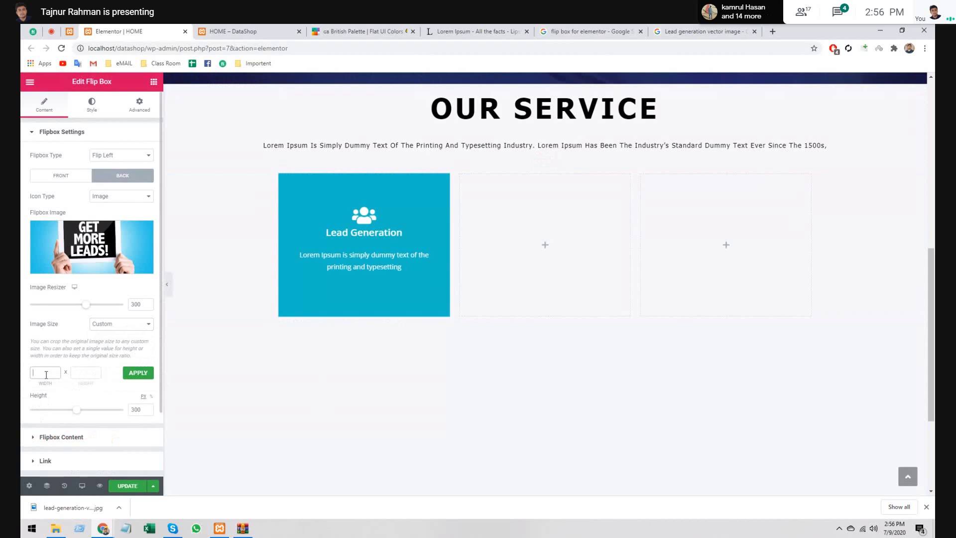
text(5)
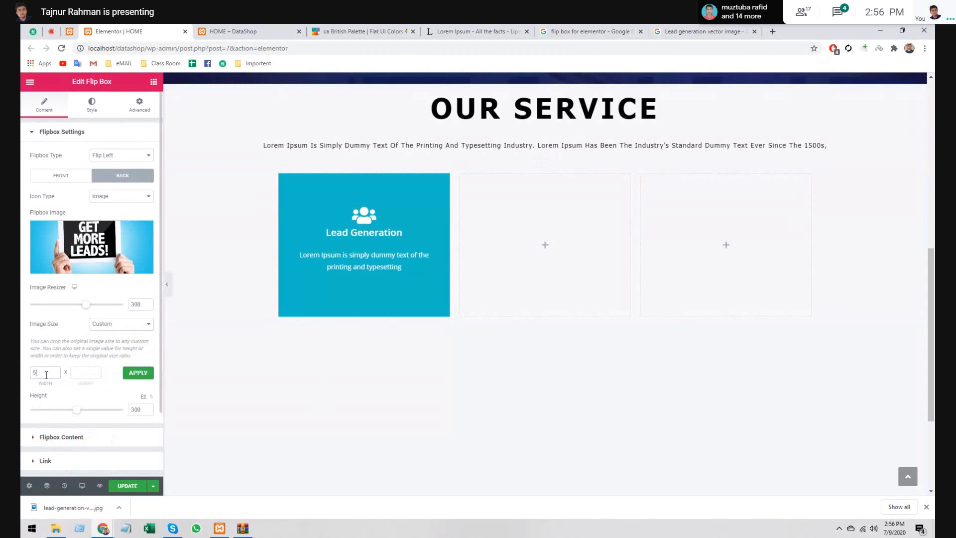
text(00)
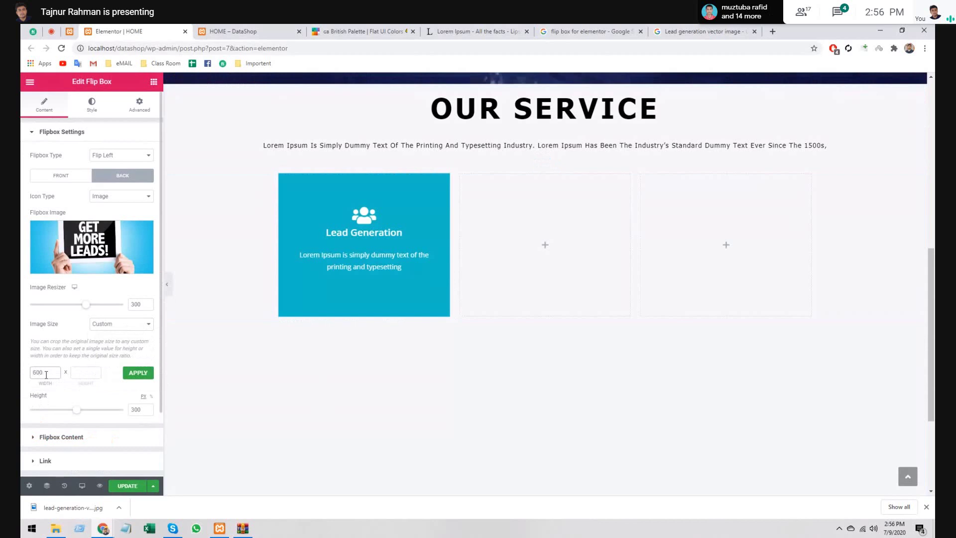
click(77, 372)
text(600)
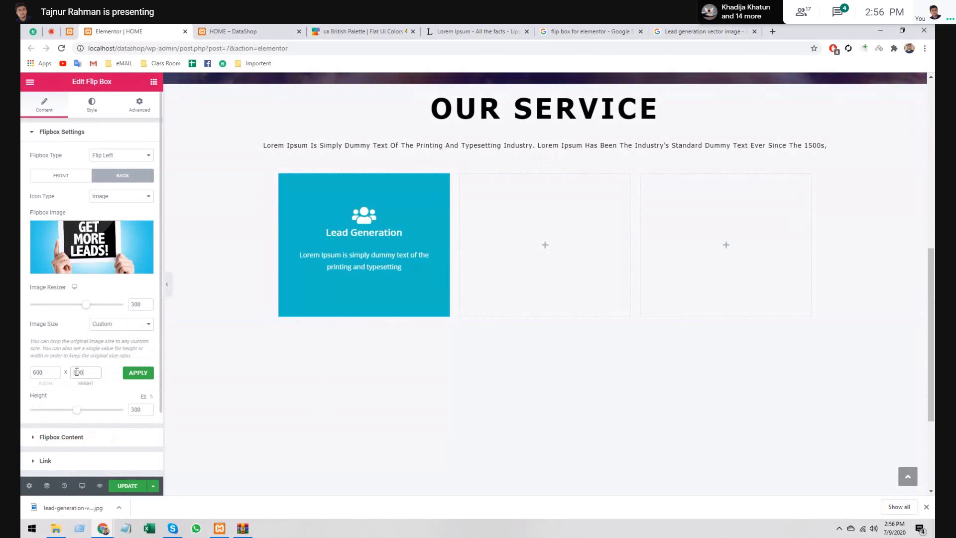
click(138, 372)
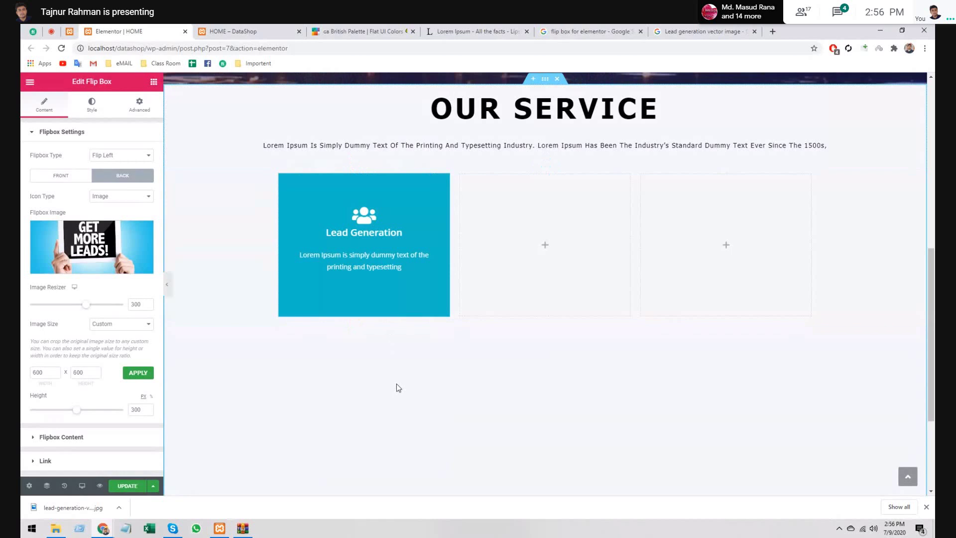
- Measure the flip box on screen and apply a custom 363 x 302 image size
key(Print)
drag(277, 173, 450, 316)
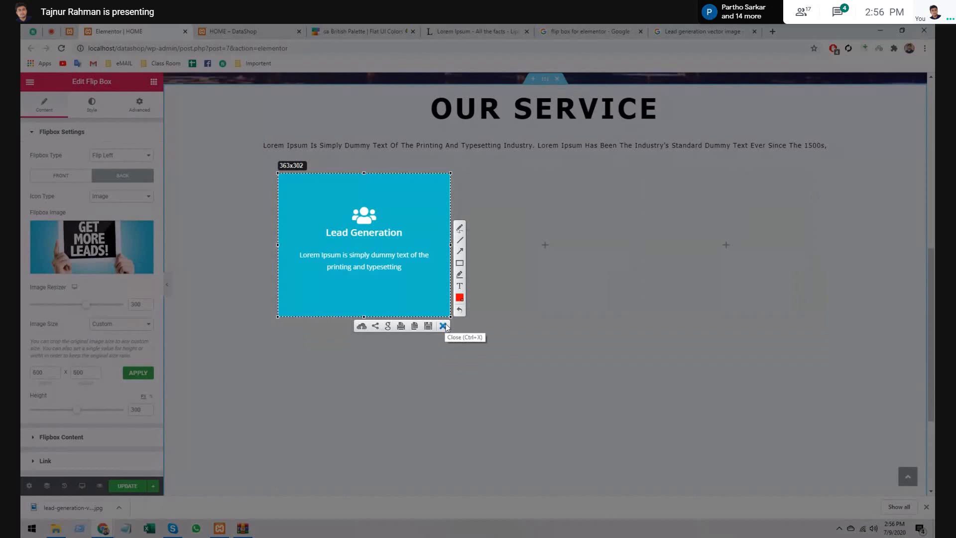
click(443, 326)
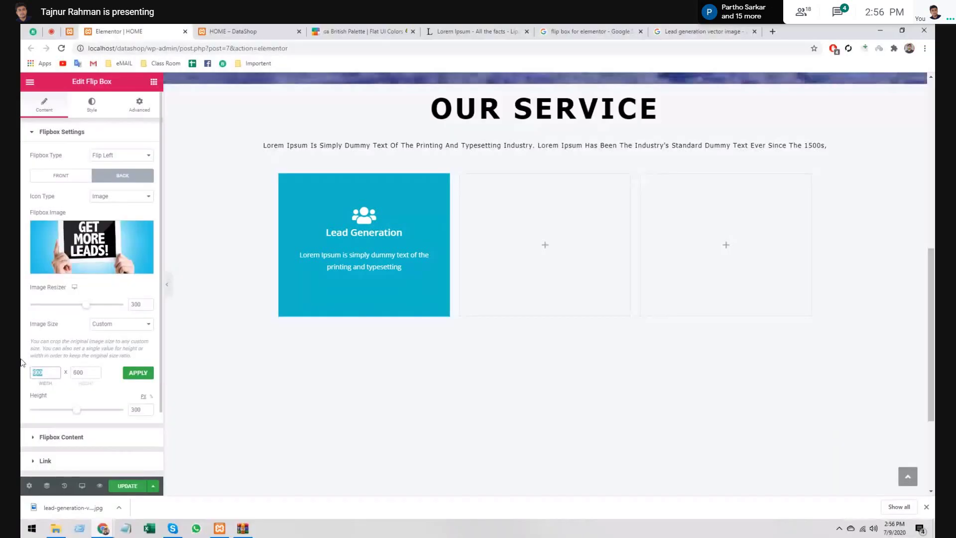
text(3)
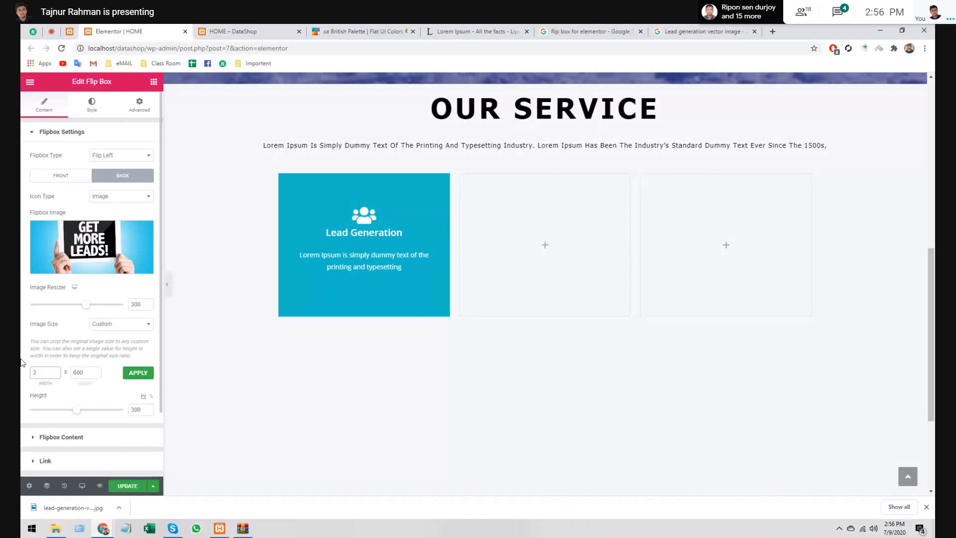
text(03)
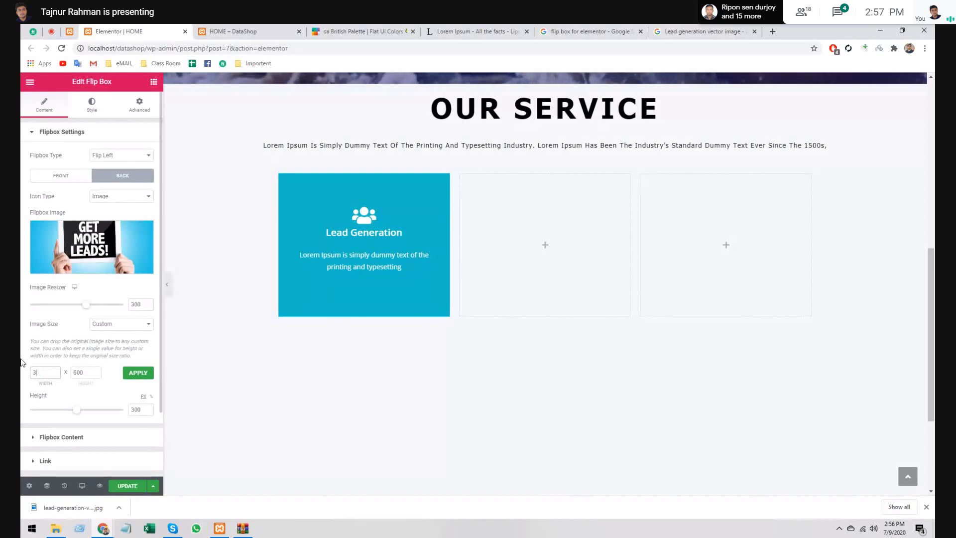
double_click(79, 372)
text(302)
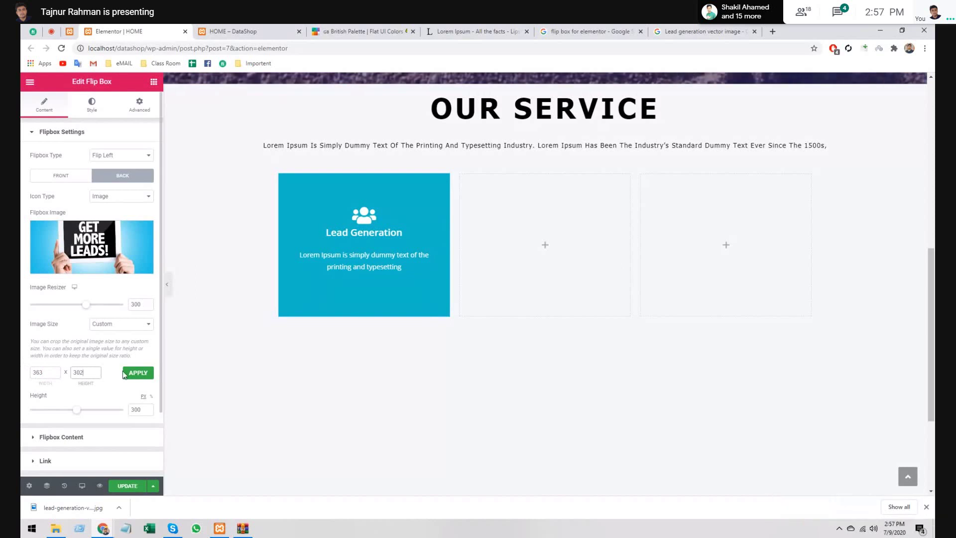
click(130, 375)
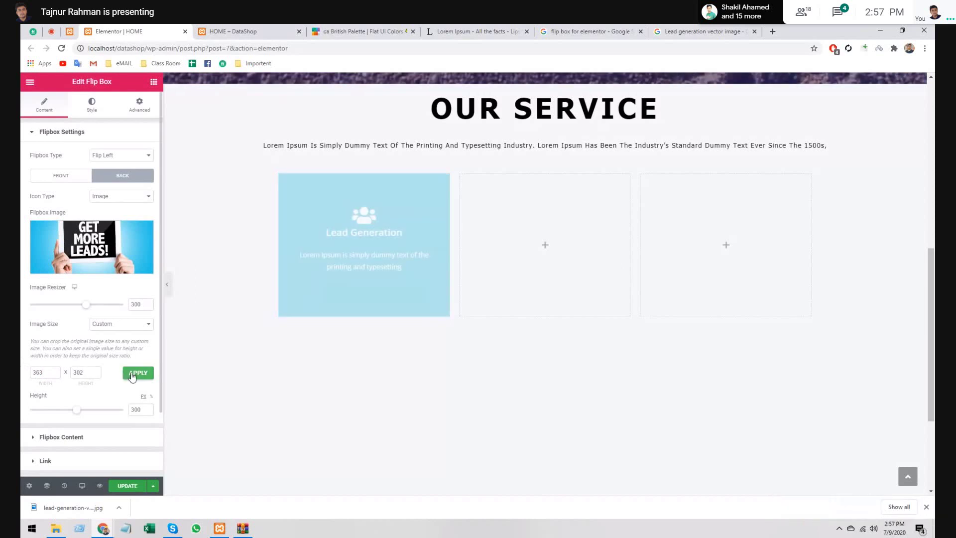
mouse_move(337, 284)
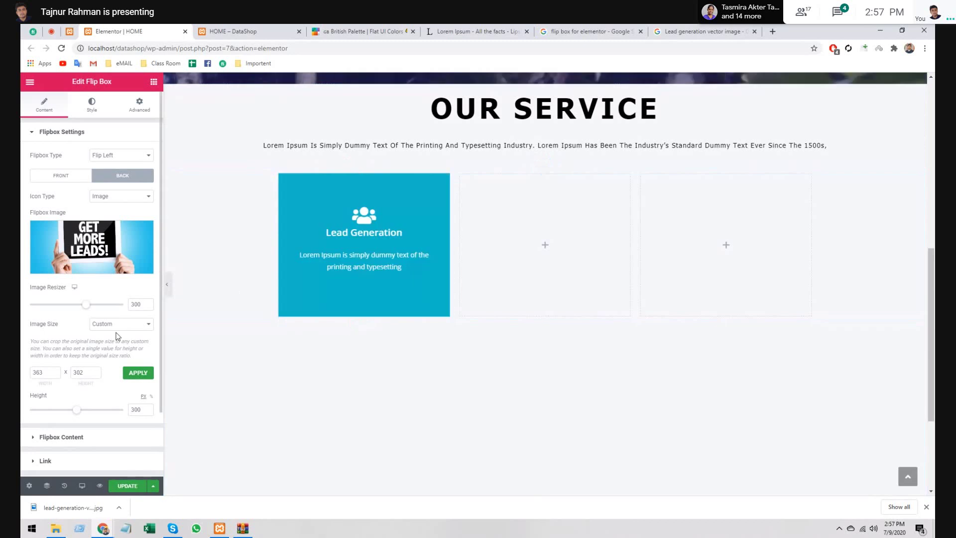
- Switch the back image to Medium - 300 x 300 and update the page
double_click(80, 372)
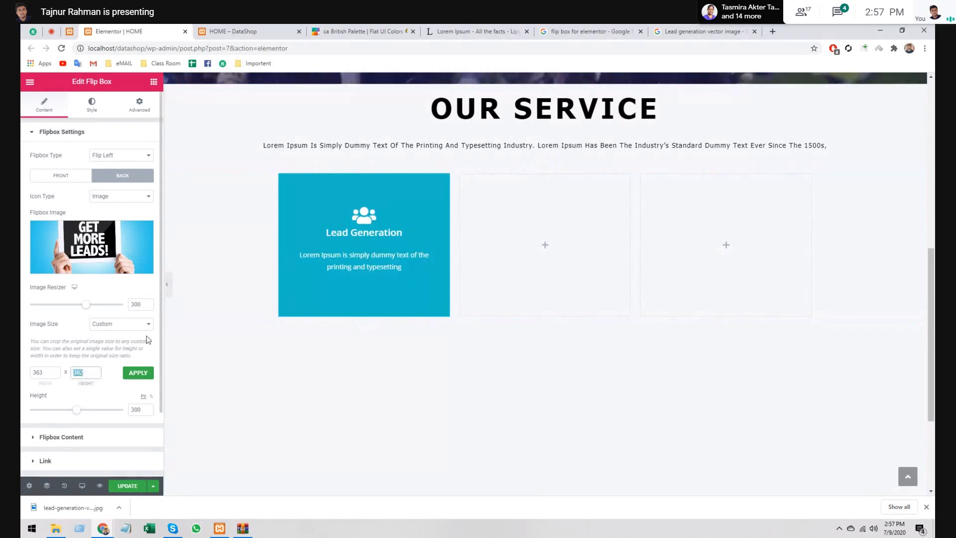
click(142, 324)
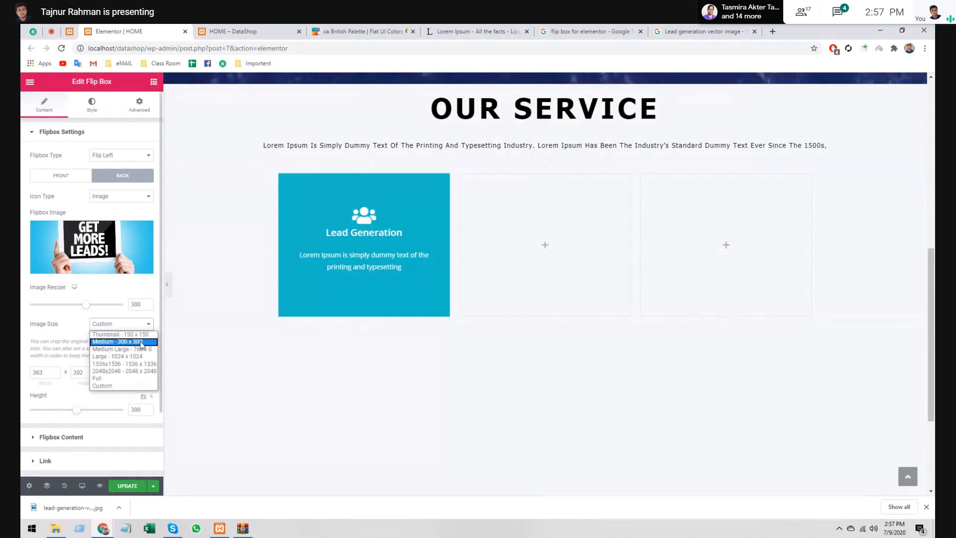
click(142, 342)
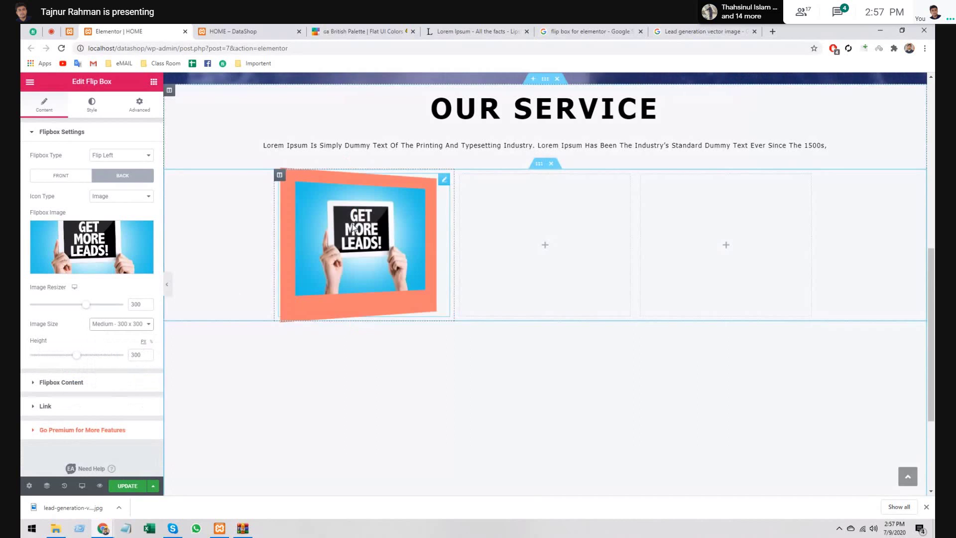
click(125, 487)
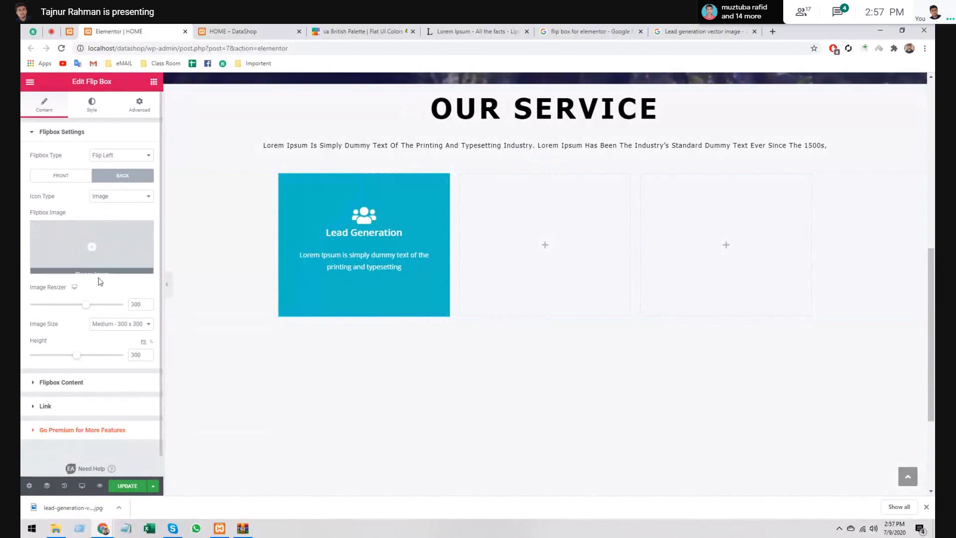
- Paste the Lorem Ipsum paragraph into the Lead Generation box's Back Text
click(93, 393)
click(120, 178)
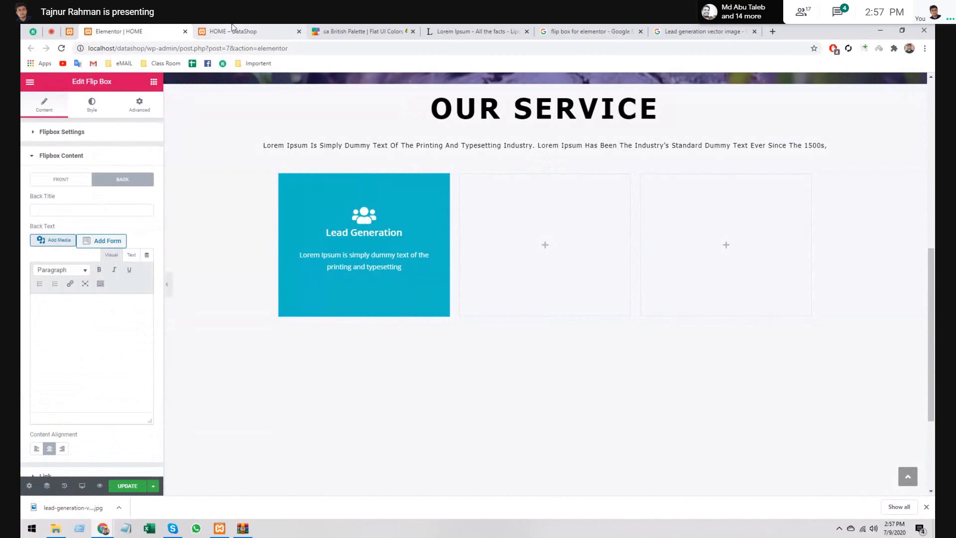
click(112, 330)
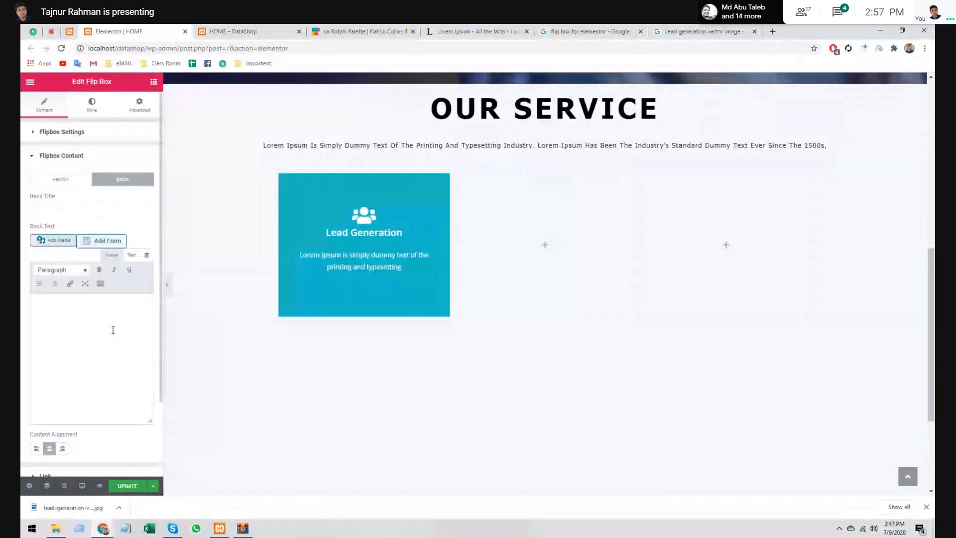
text(Lorem Ipsum is simply dummy text of the printing and typesetting industry. Lorem Ipsum has been the industry's standard dummy text ever since the 1500s, when an unknown printer took a galley of type and scrambled it to make a type specimen book)
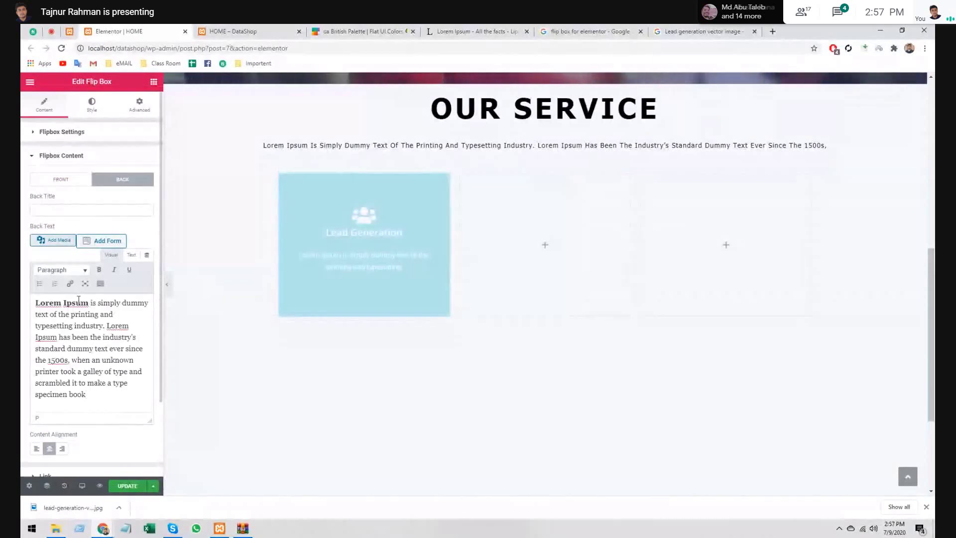
- Remove bold from 'Lorem Ipsum' and toggle the editor between Text and Visual
drag(35, 303, 88, 302)
click(99, 270)
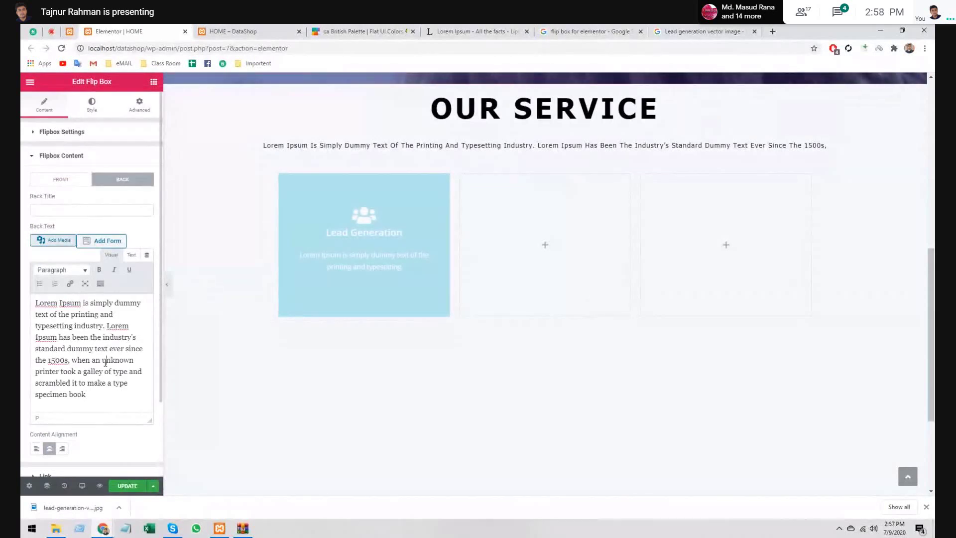
click(97, 394)
key(ctrl+a)
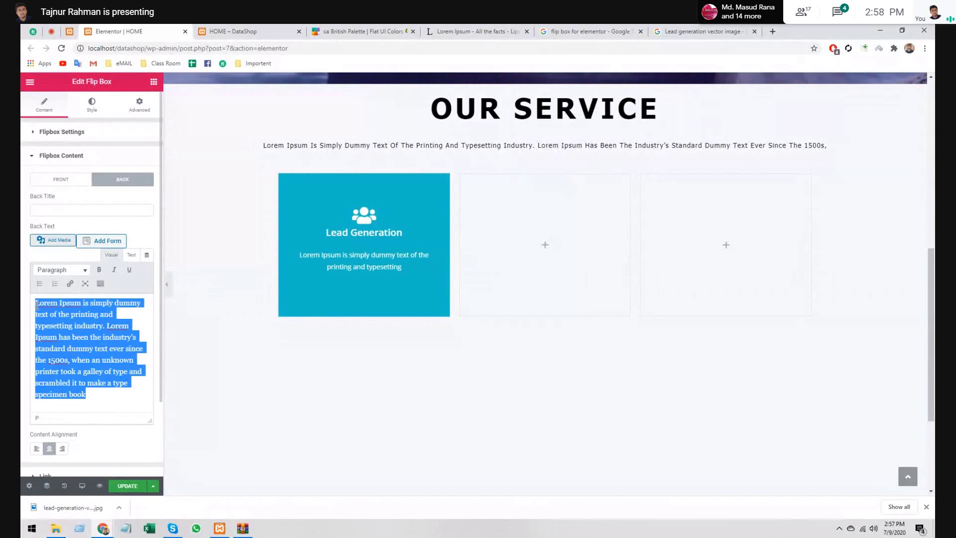
click(63, 337)
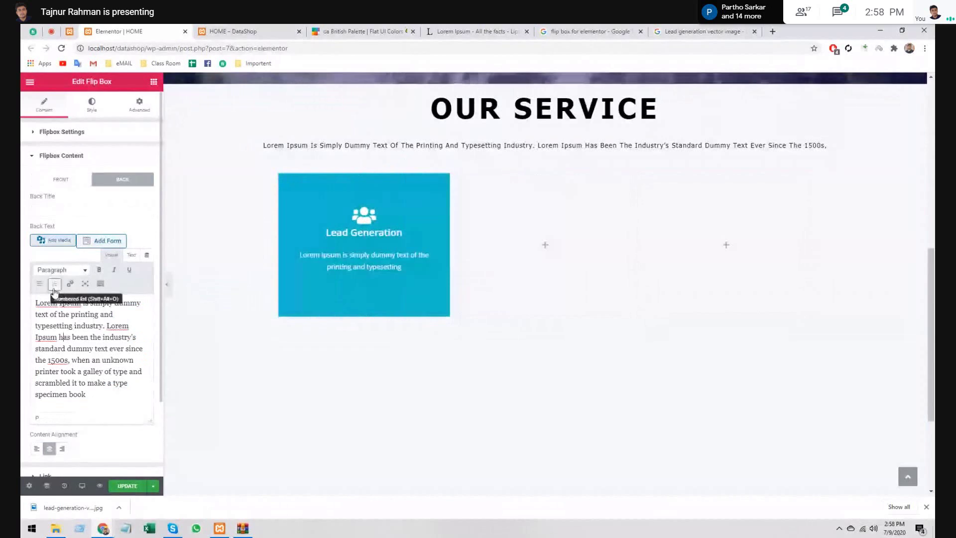
click(130, 255)
click(111, 256)
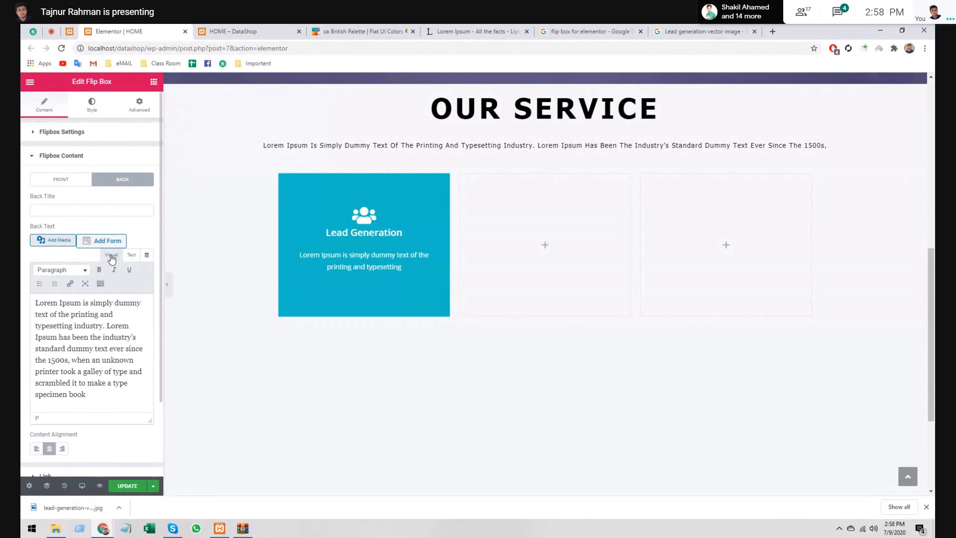
click(89, 133)
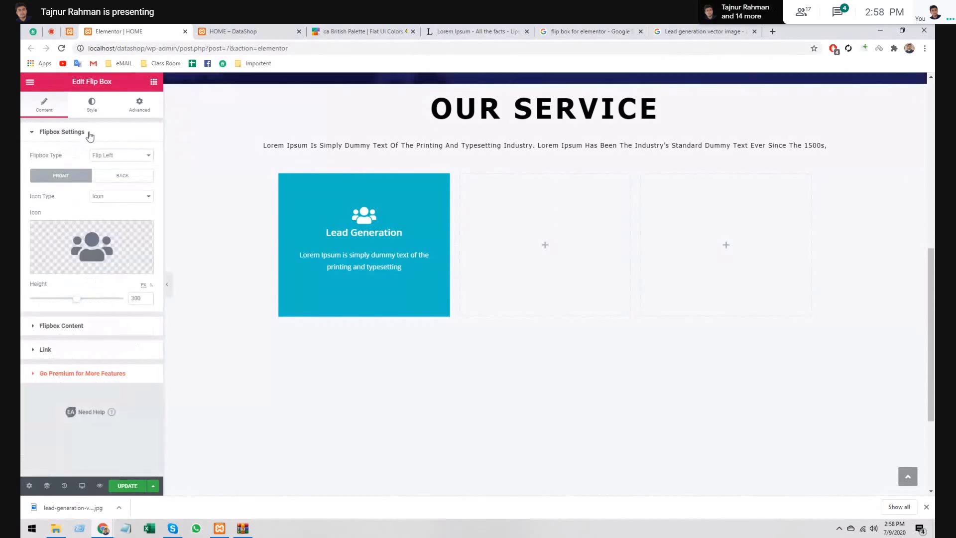
- Try Flip Right and Flip Top, then set the Flipbox Type to Zoom In
click(117, 176)
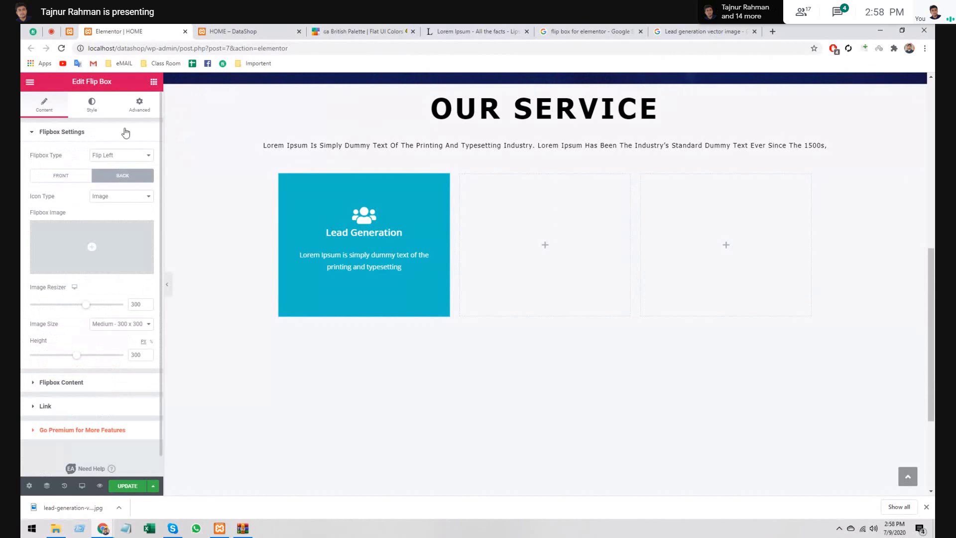
click(83, 104)
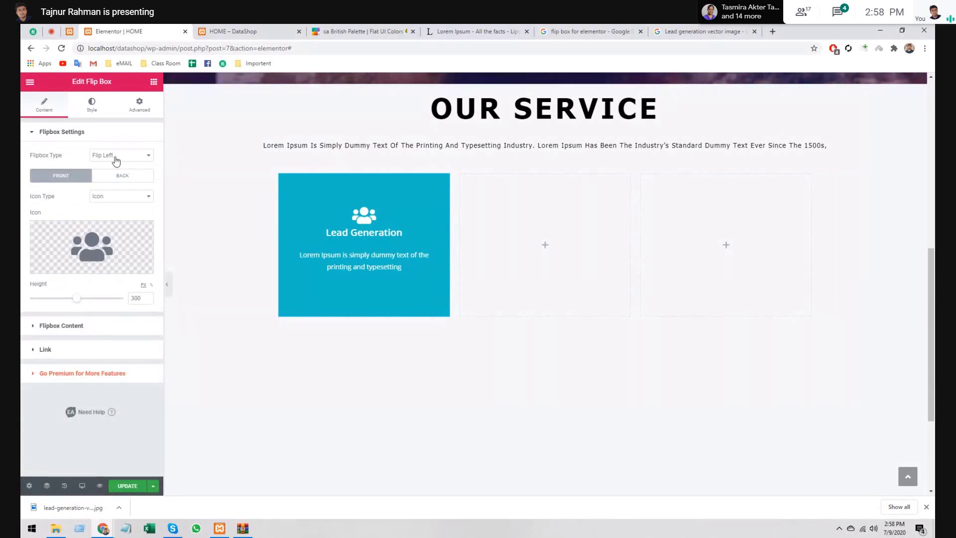
click(116, 159)
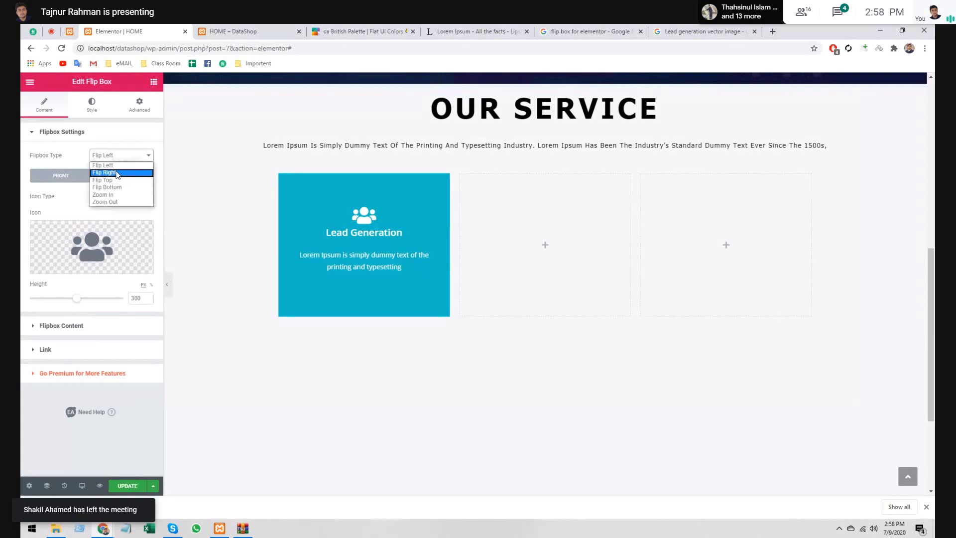
click(117, 172)
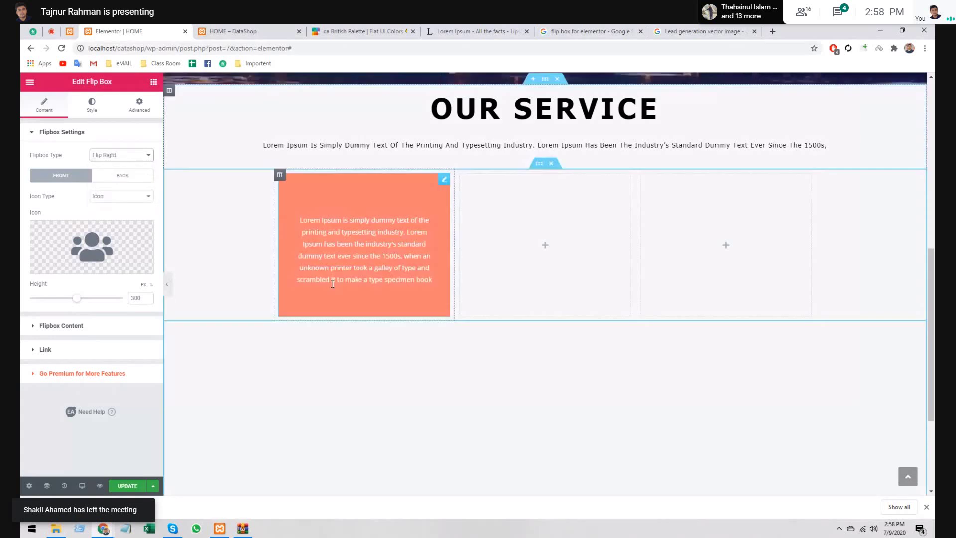
click(122, 155)
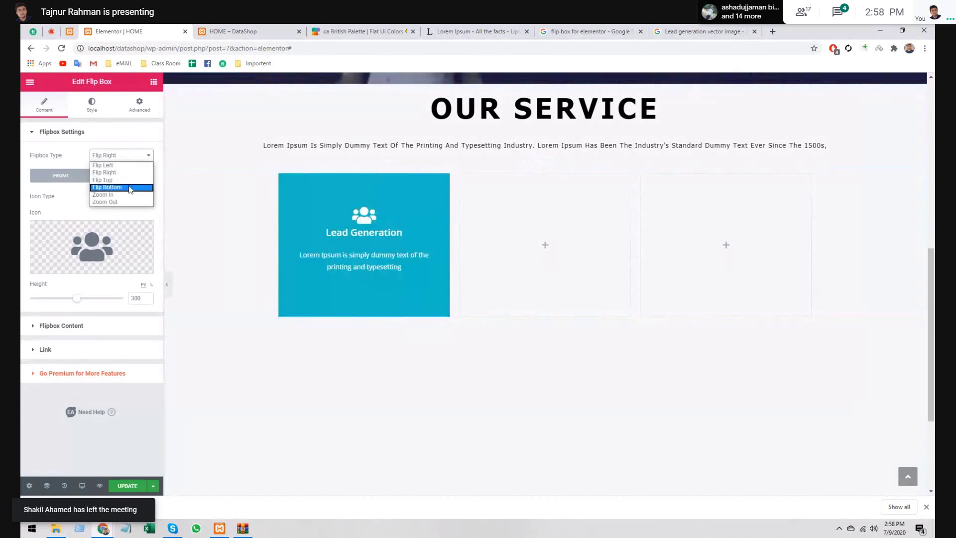
click(118, 181)
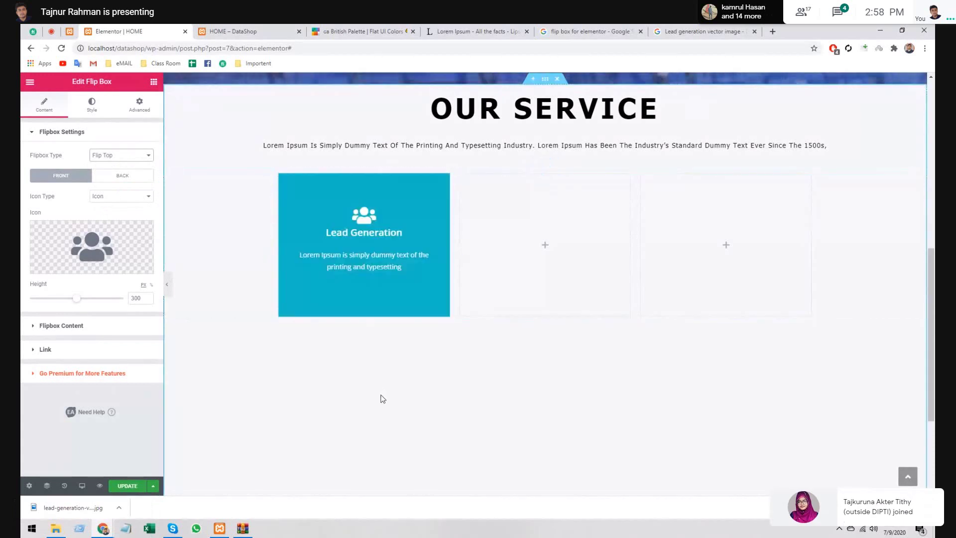
click(110, 155)
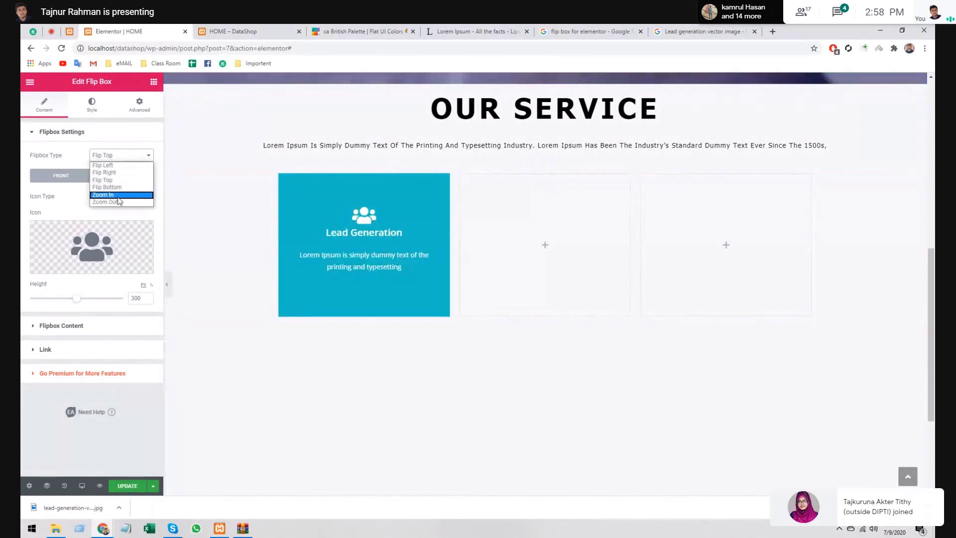
click(105, 195)
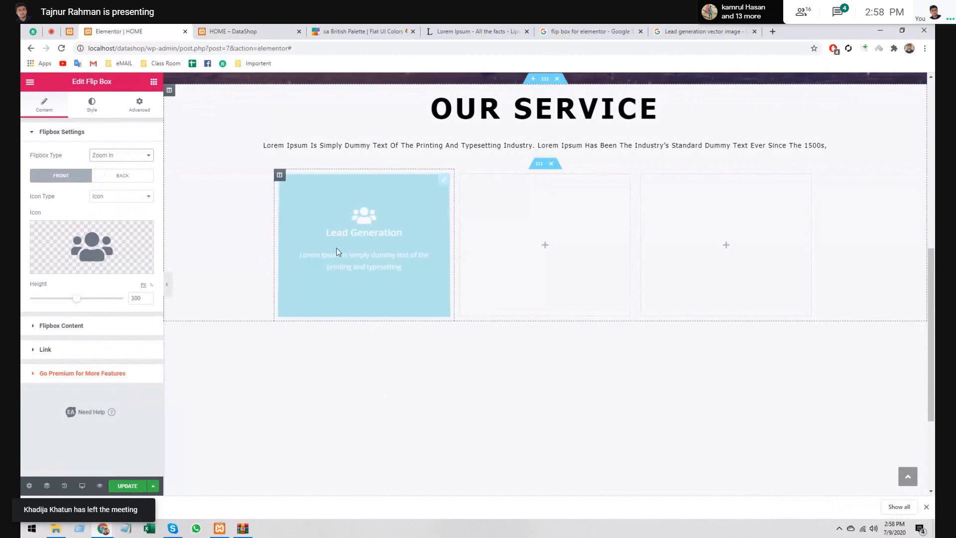
mouse_move(371, 261)
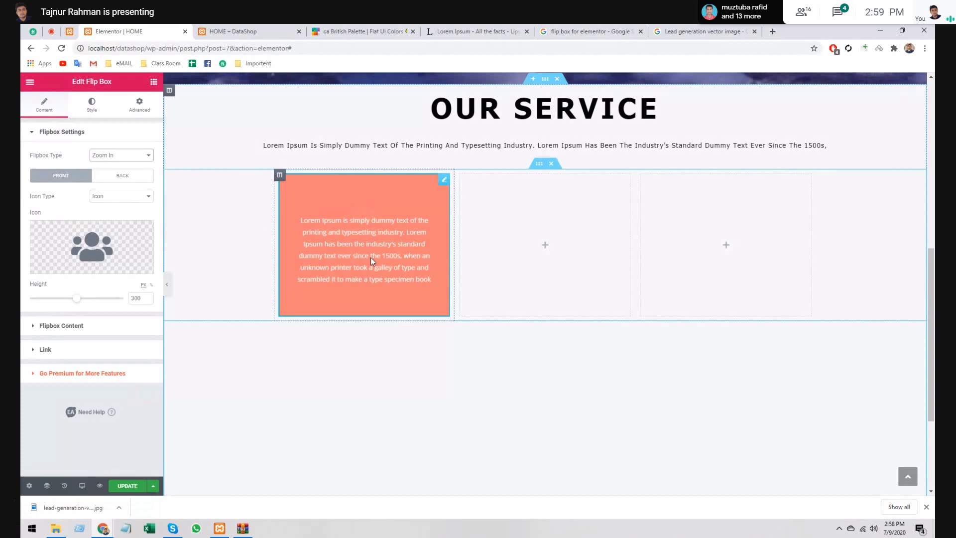
drag(370, 257, 371, 304)
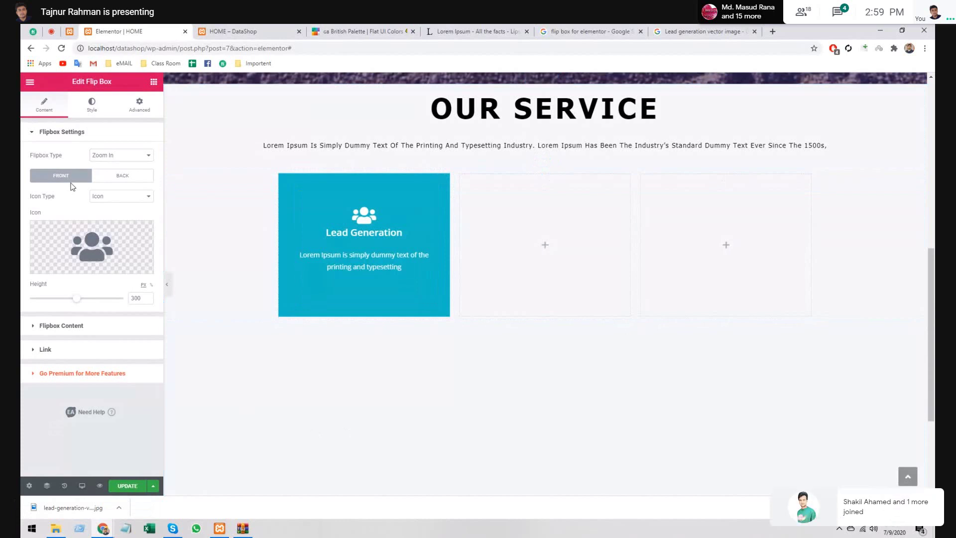
- Review the front and back background colours, keep Border Type None, and expand Icon Style
click(92, 105)
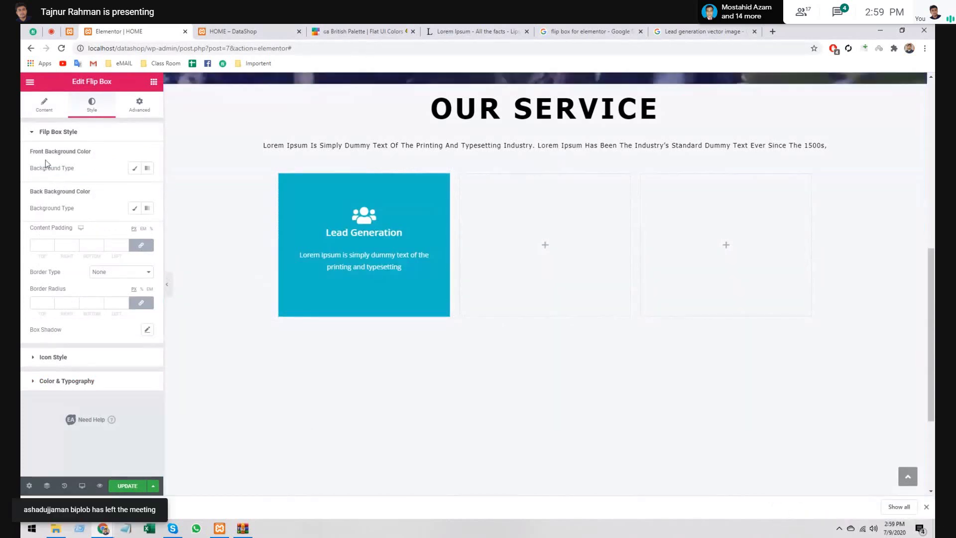
drag(46, 160, 113, 158)
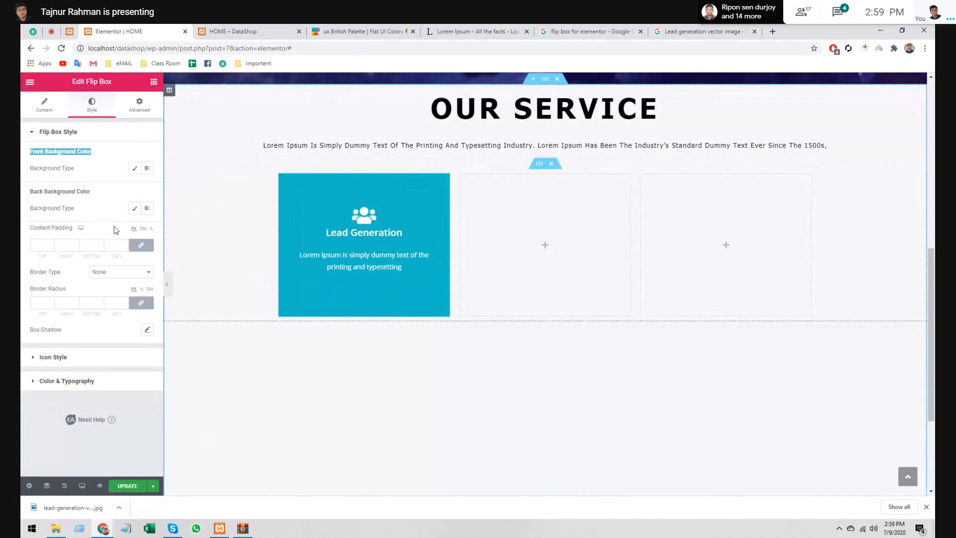
triple_click(119, 196)
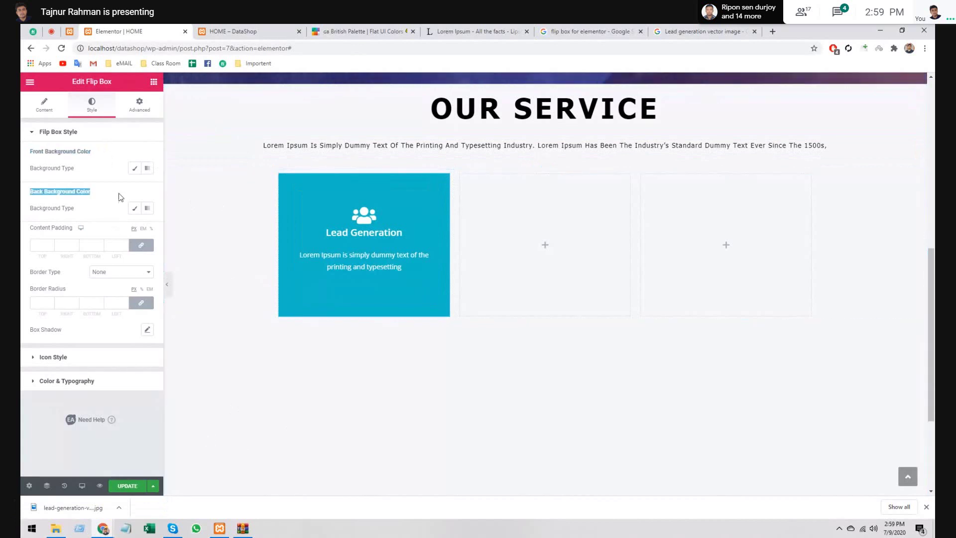
click(119, 196)
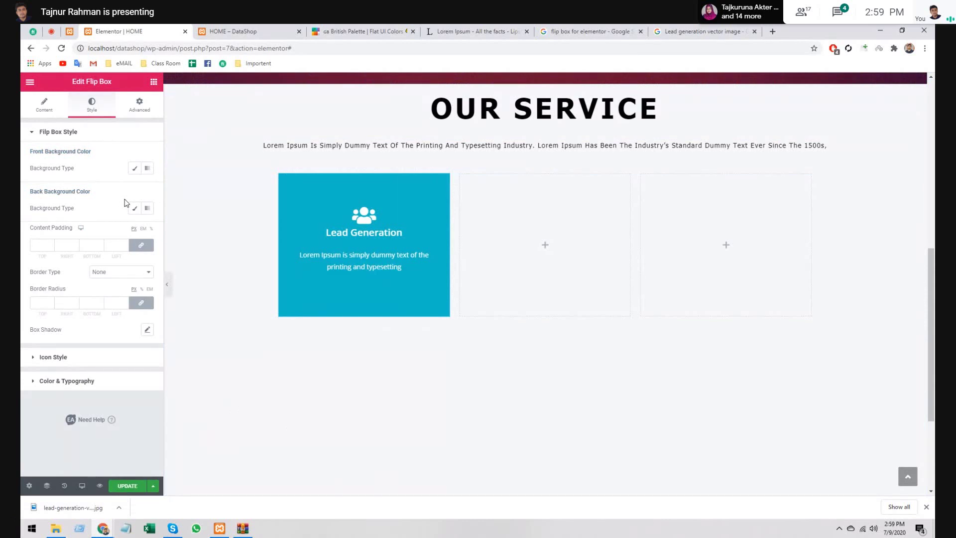
click(110, 273)
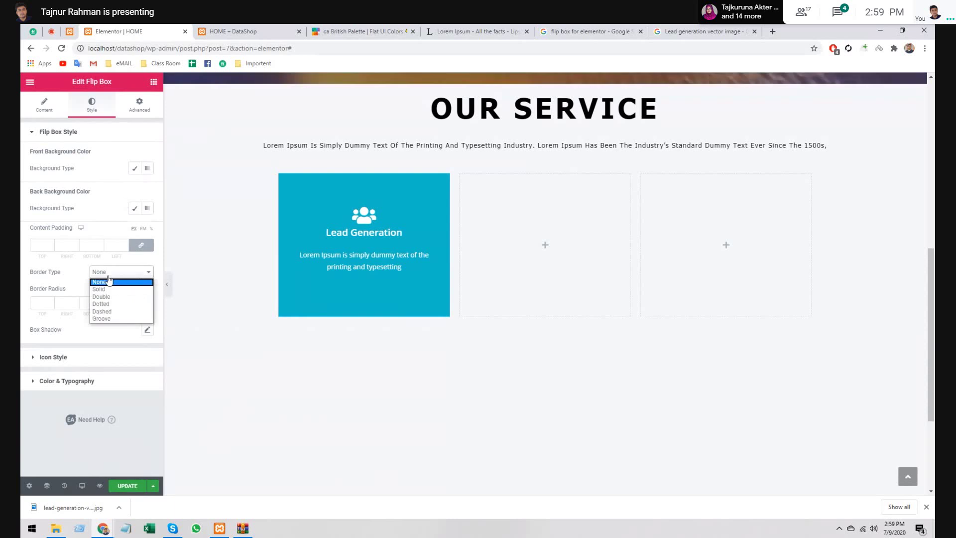
click(109, 280)
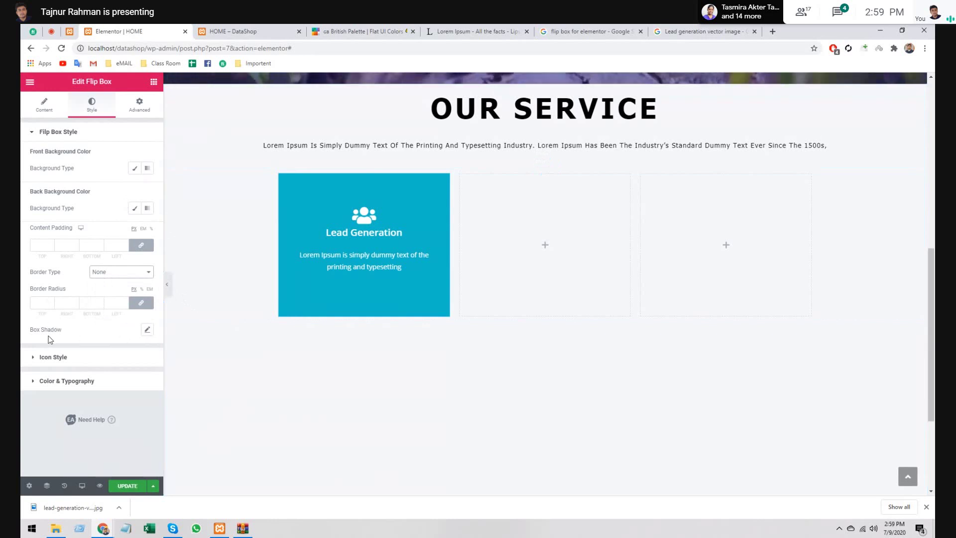
click(70, 363)
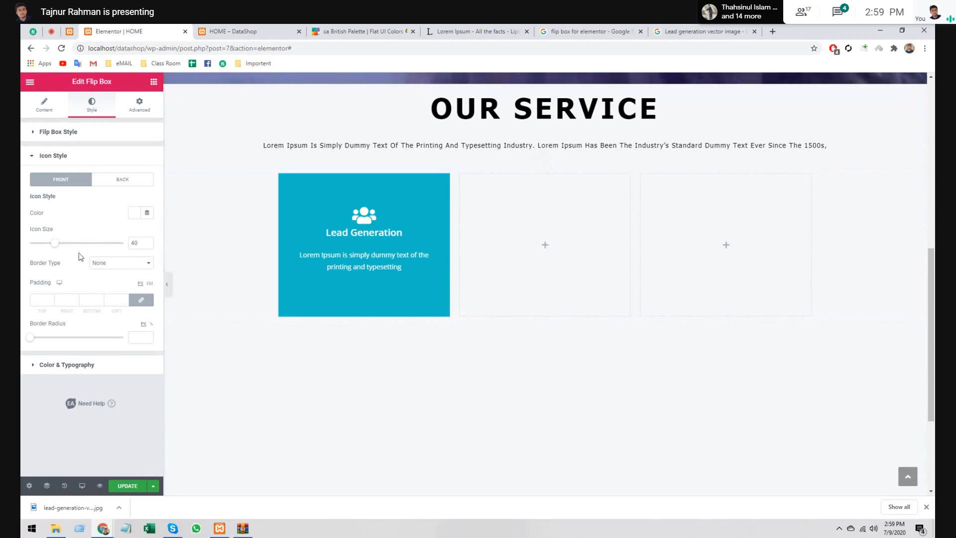
- Give the Lead Generation icon a solid border of width 2 and padding 10 on all sides
click(127, 263)
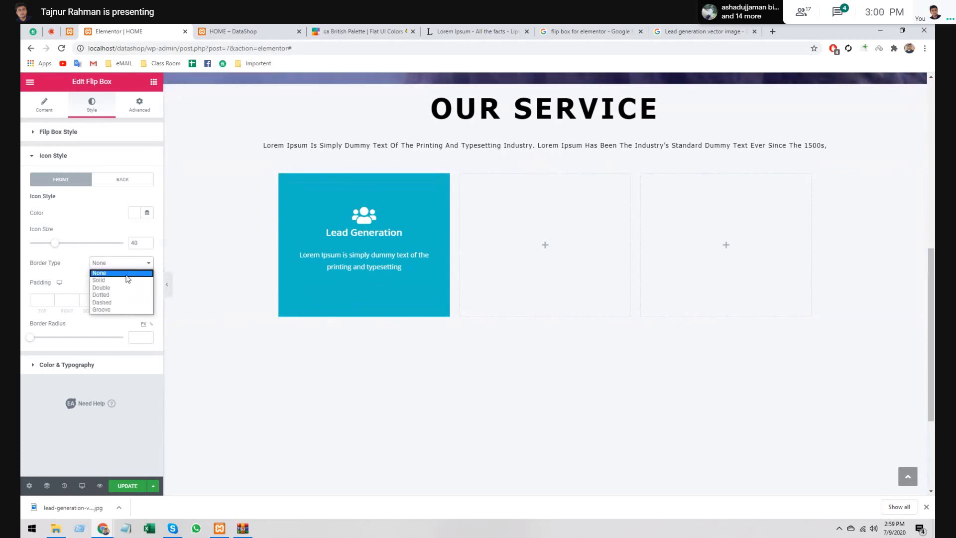
click(127, 281)
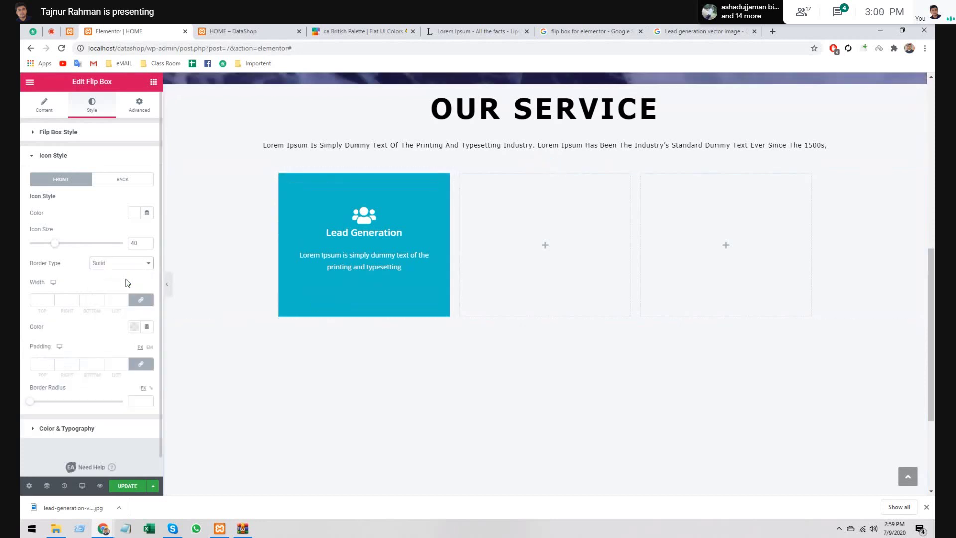
click(43, 301)
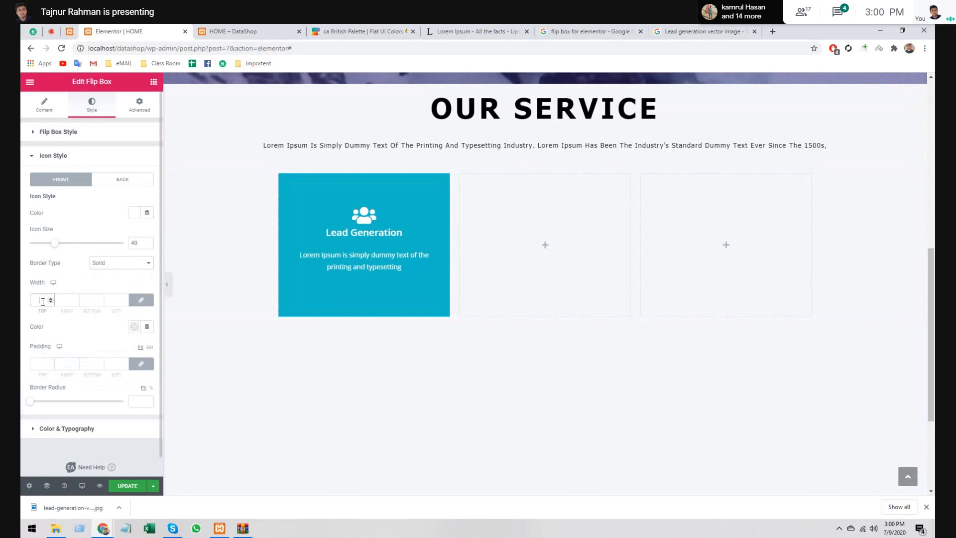
text(2)
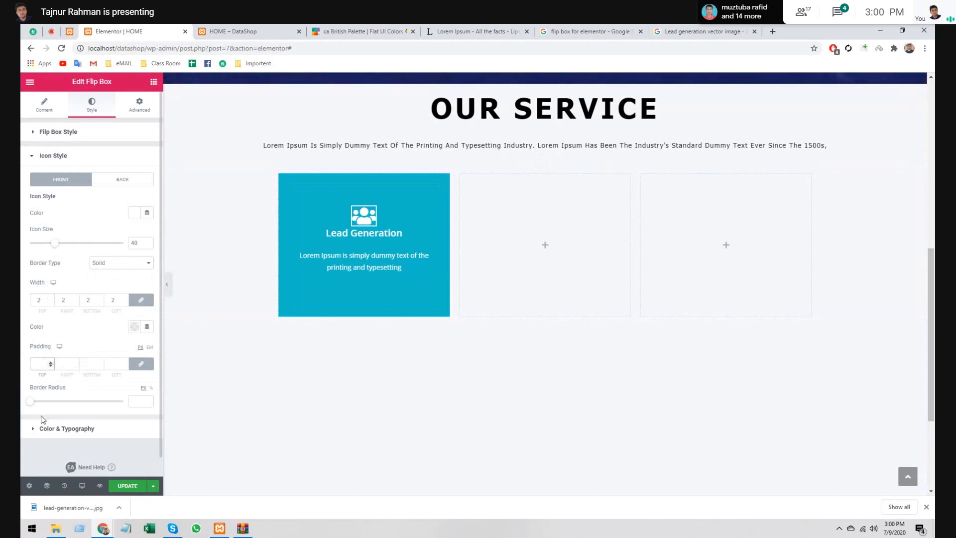
text(10)
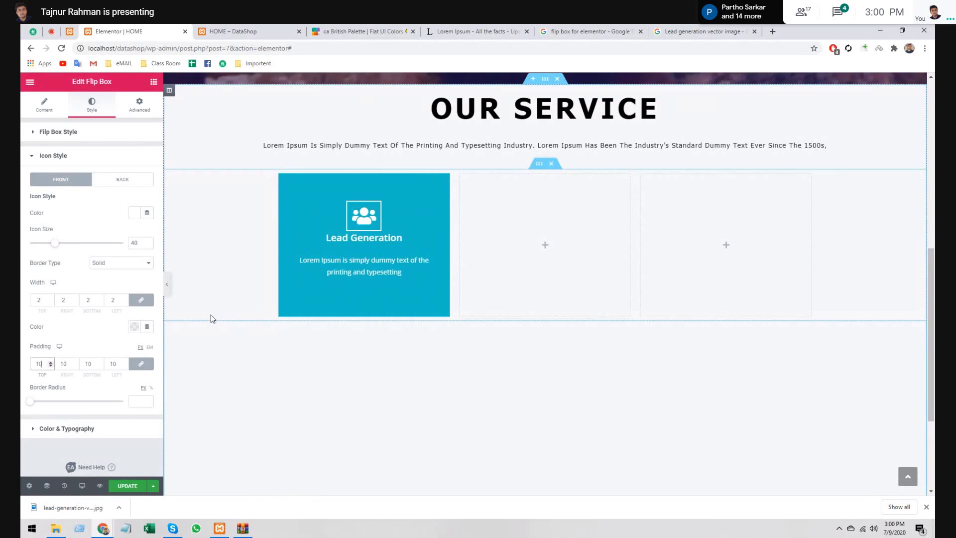
click(45, 106)
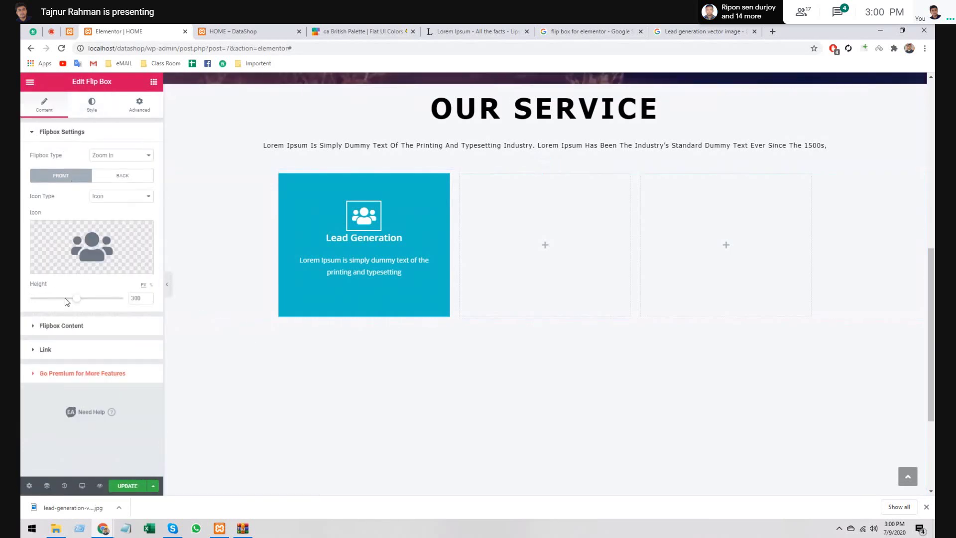
- Check the Lead Generation card's front title in Flipbox Content, then open the flip box's Style tab
click(69, 327)
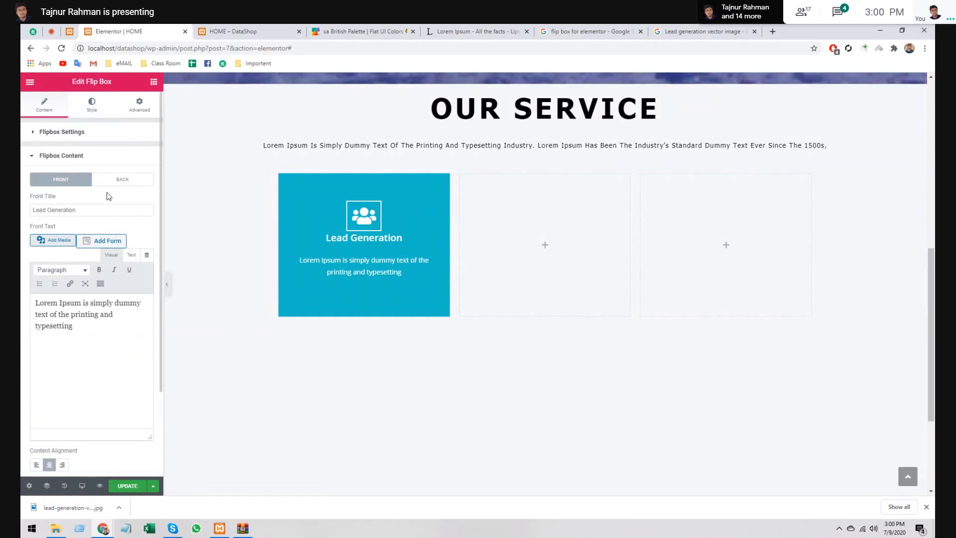
click(101, 207)
click(108, 154)
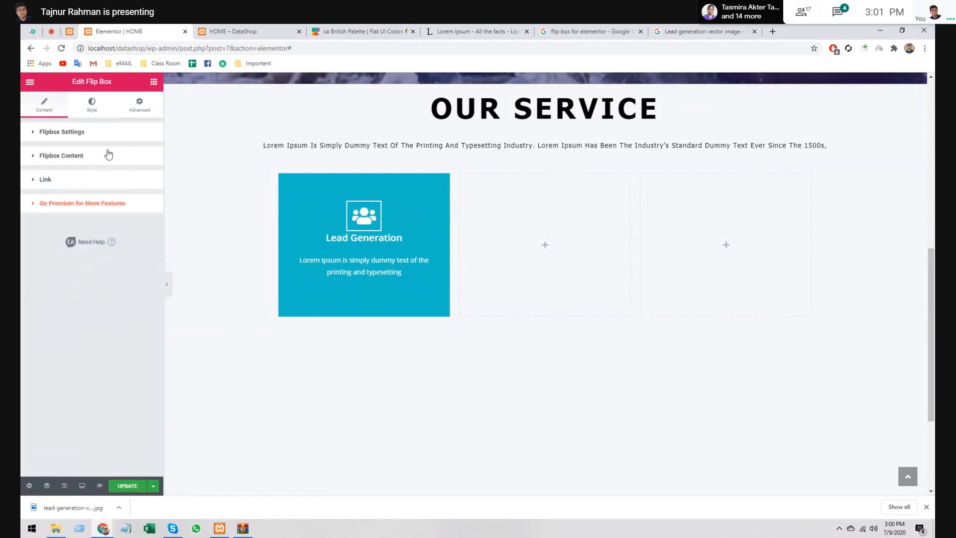
click(91, 106)
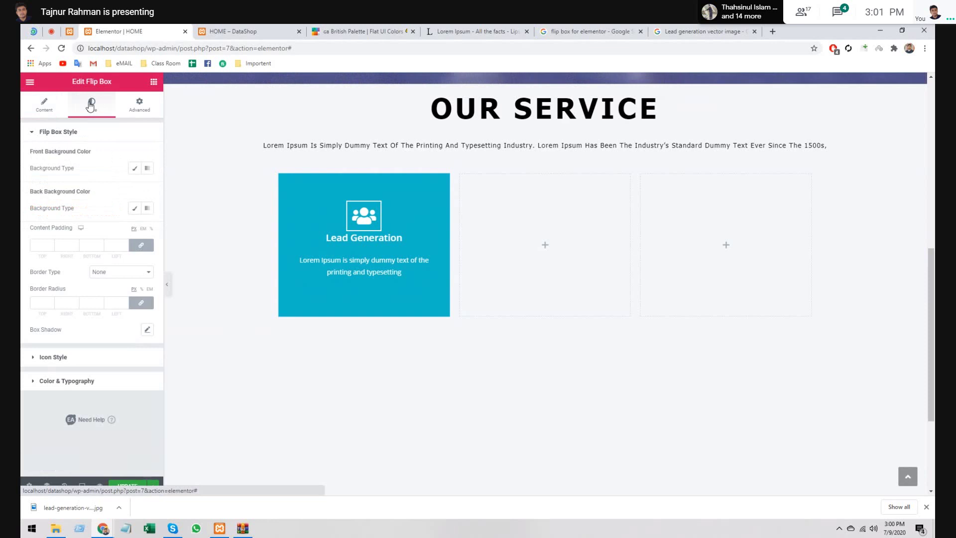
- Set the Lead Generation title typography to uppercase Tahoma, size 26, line height 2.7
click(67, 381)
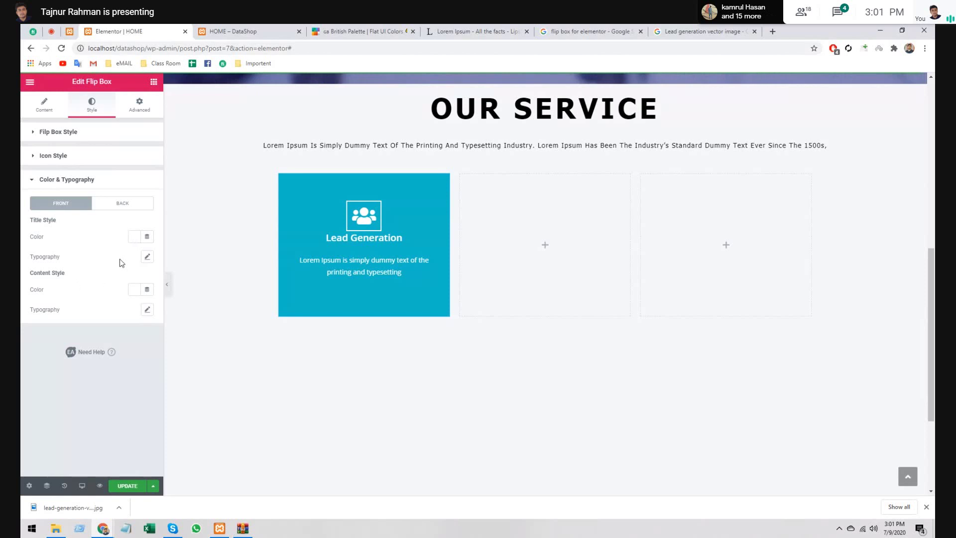
click(147, 257)
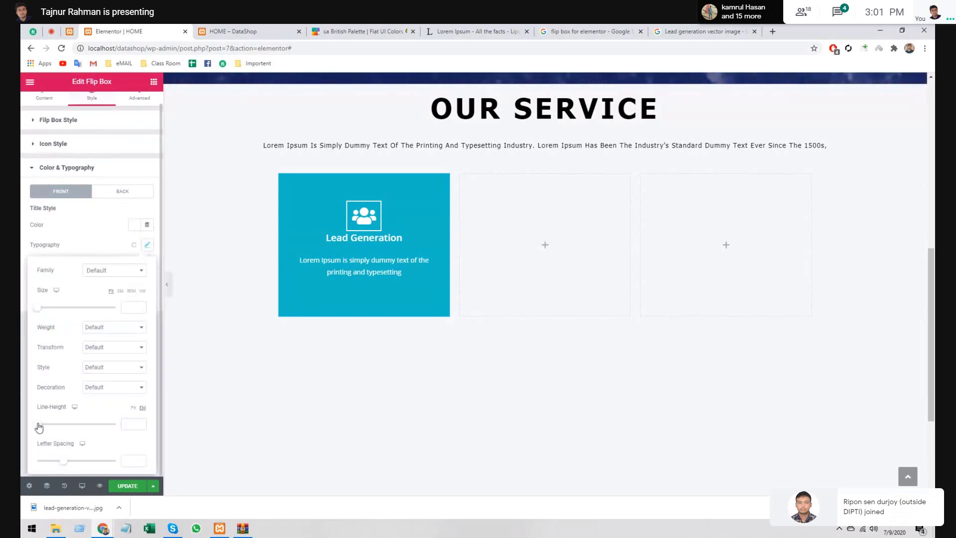
drag(39, 428, 58, 428)
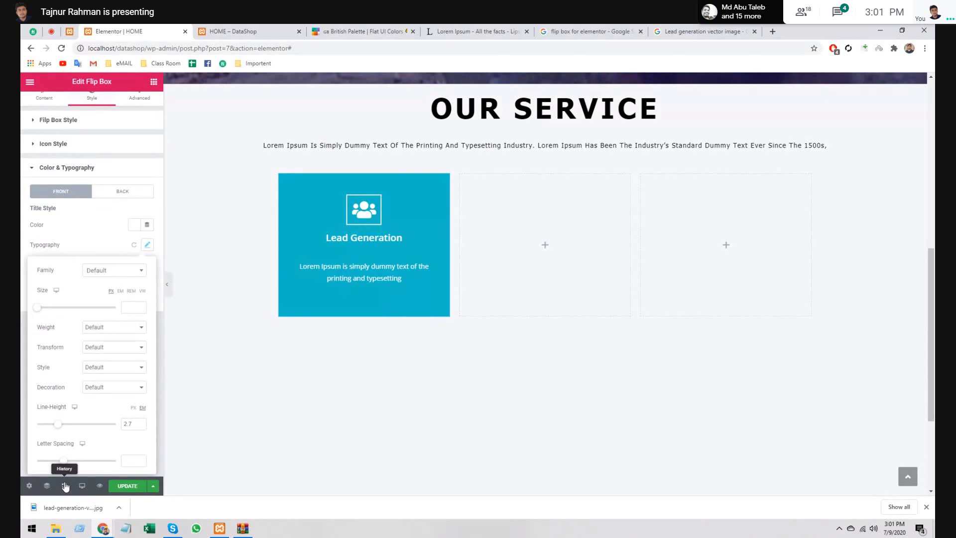
click(130, 307)
text(35)
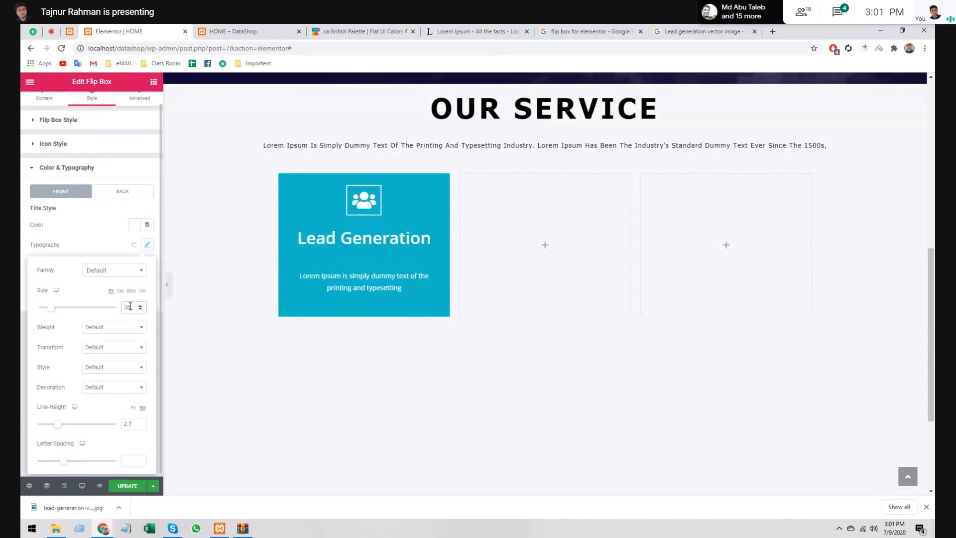
key(BackSpace)
key(BackSpace)
text(27)
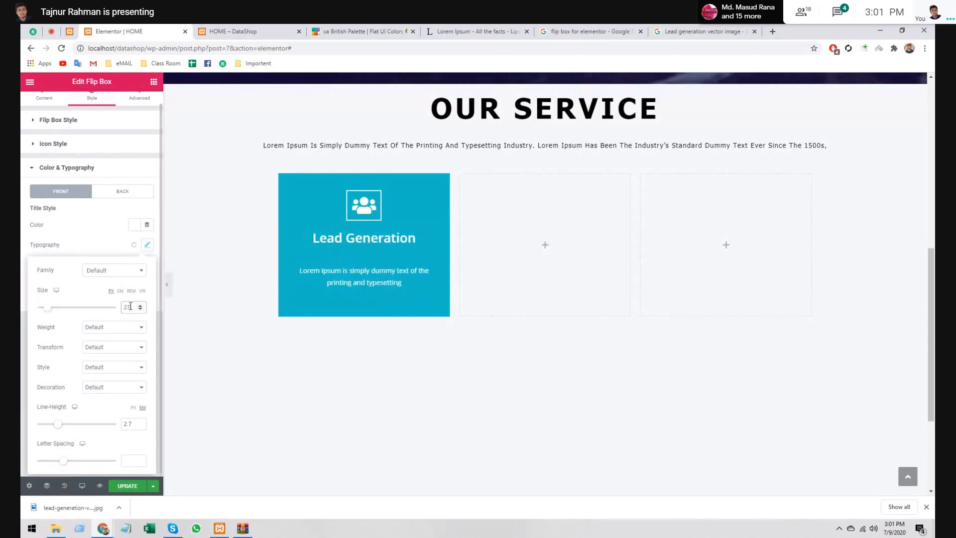
click(109, 270)
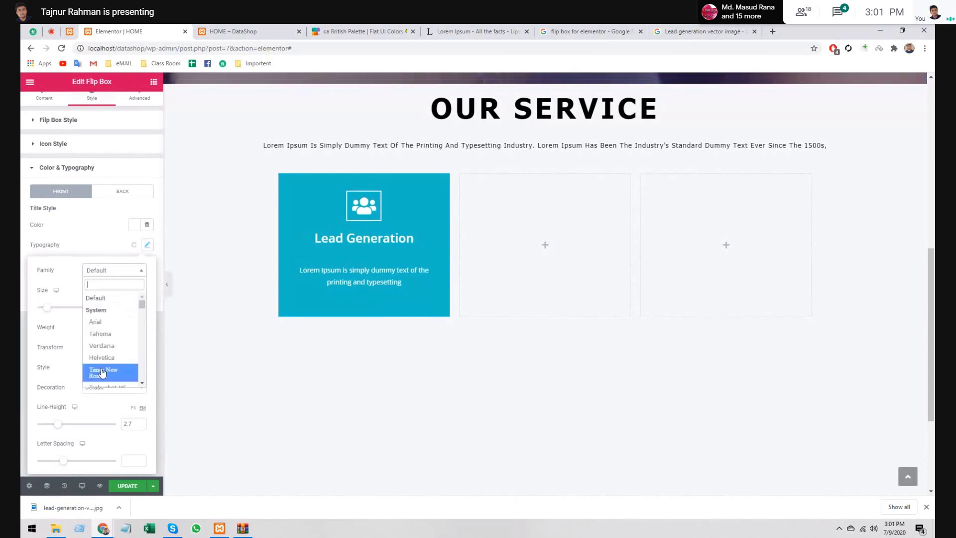
click(103, 335)
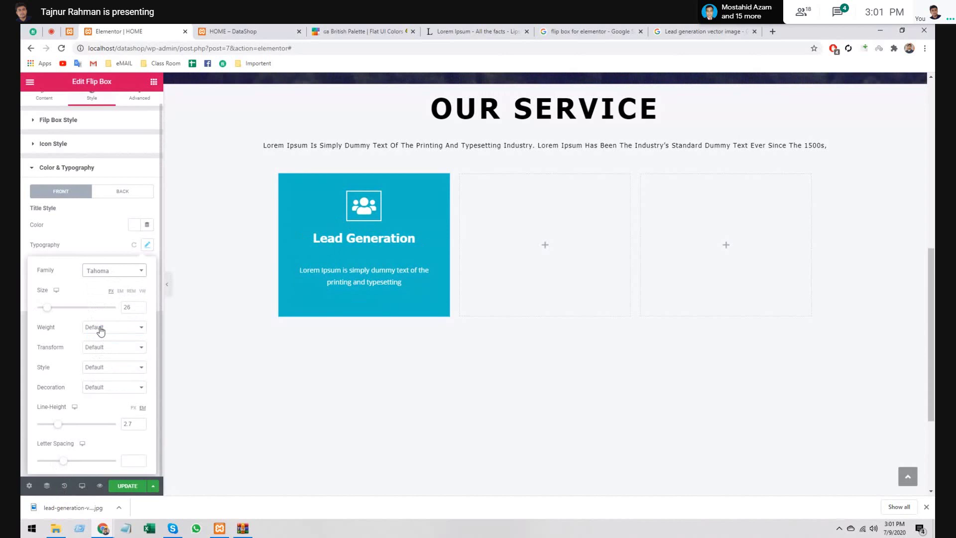
click(103, 362)
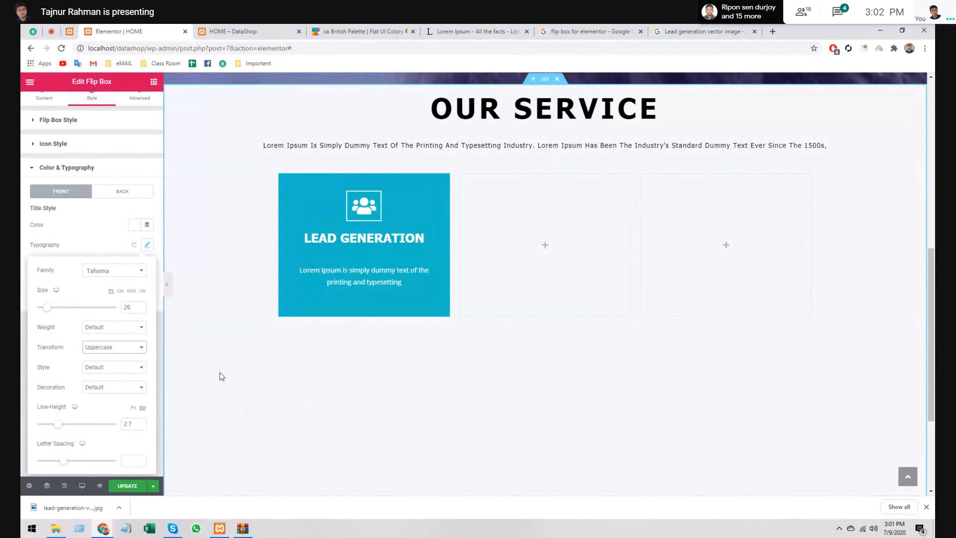
click(161, 275)
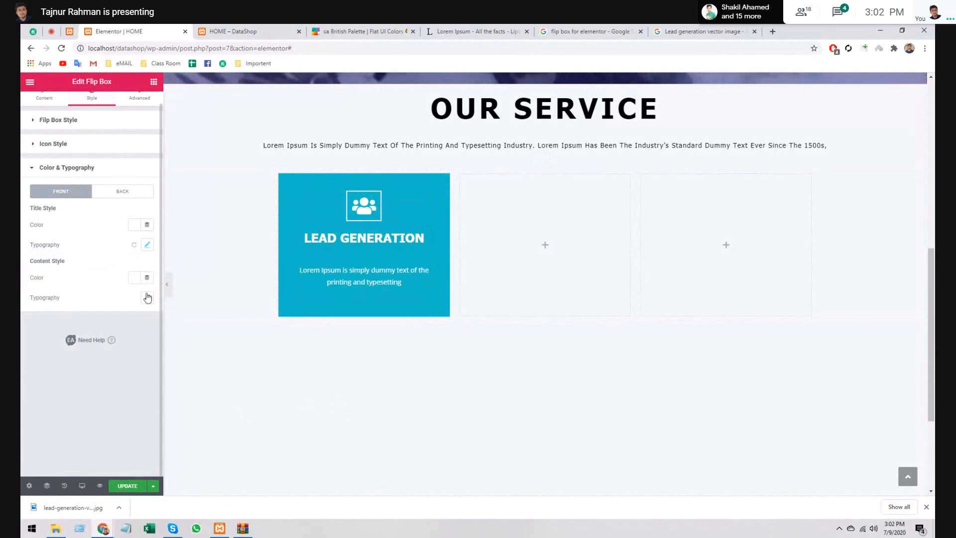
- Keep the description text's typography line height at 1.8
click(147, 297)
scroll(100, 389, down, 1)
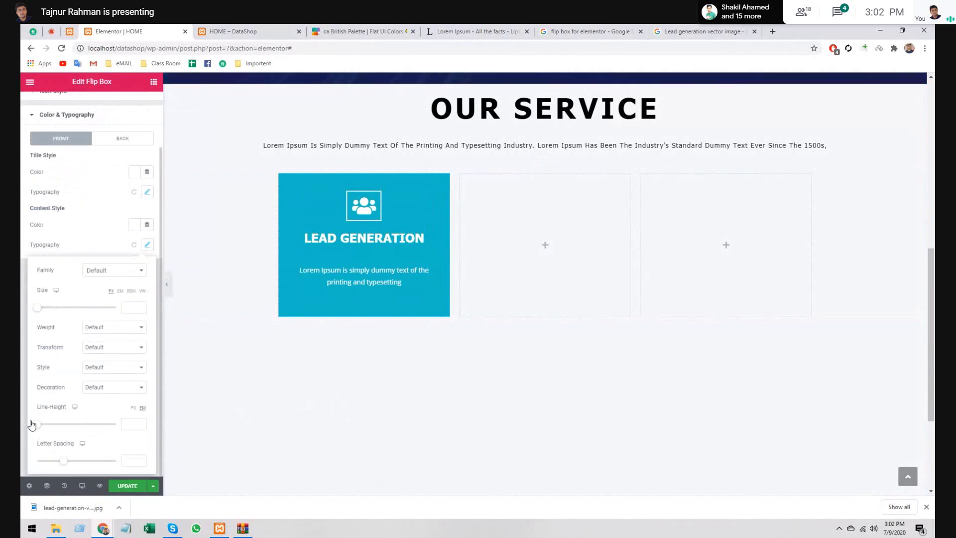
drag(32, 425, 52, 426)
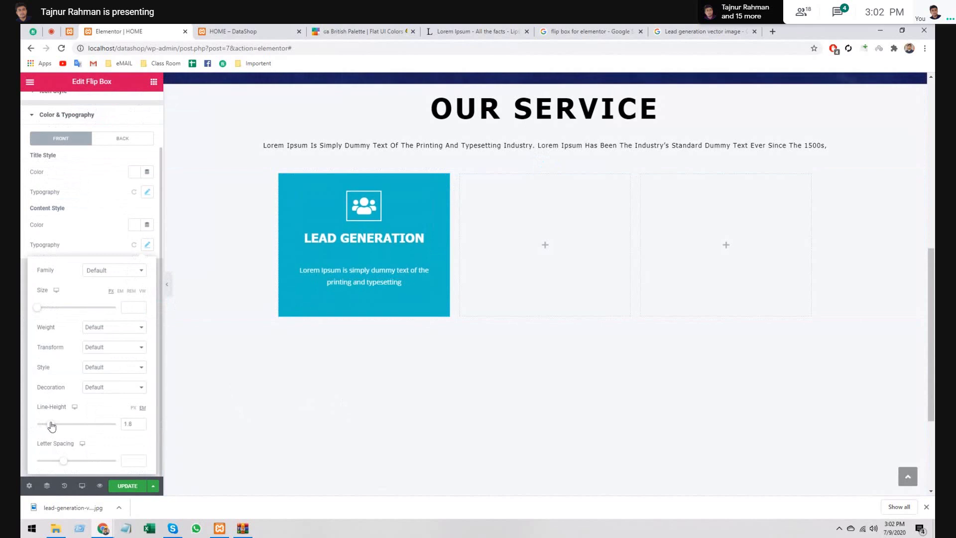
click(124, 424)
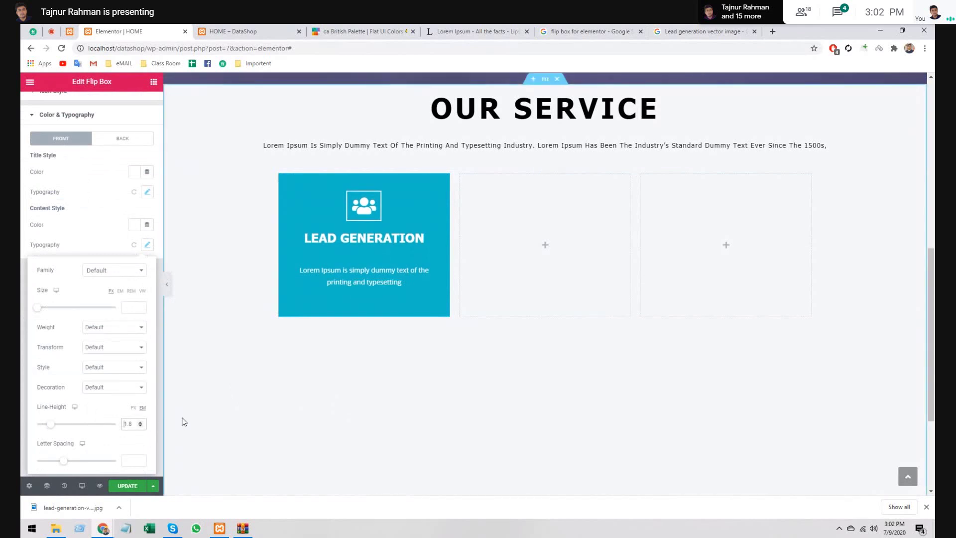
text(-)
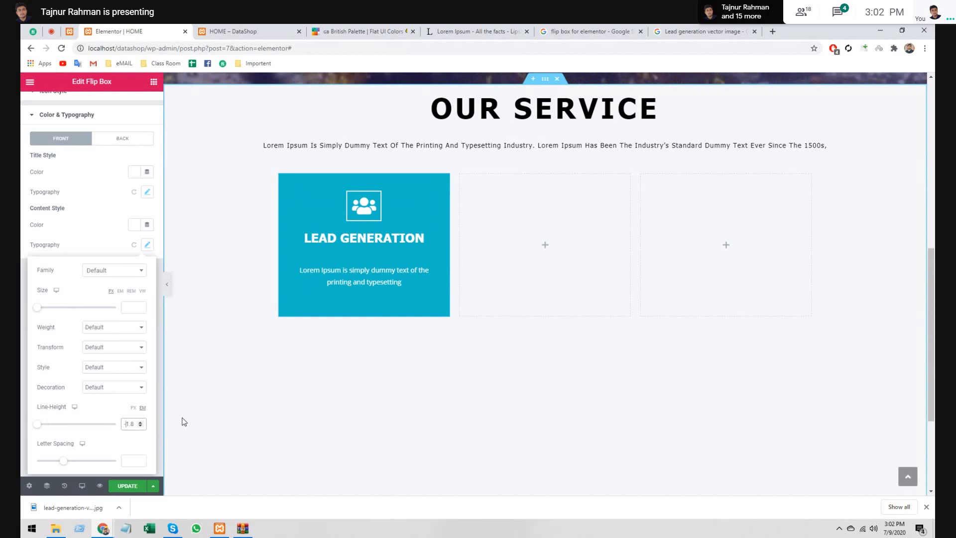
key(BackSpace)
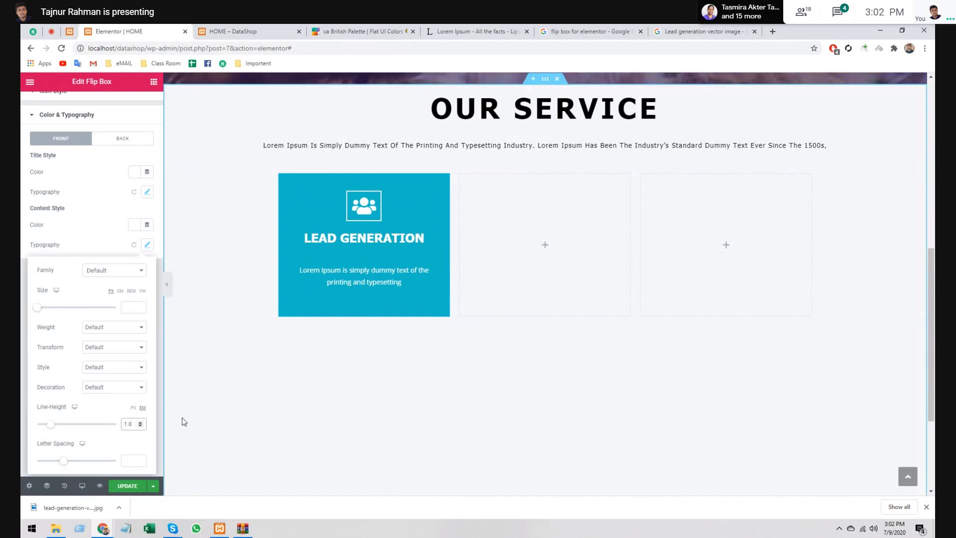
click(173, 432)
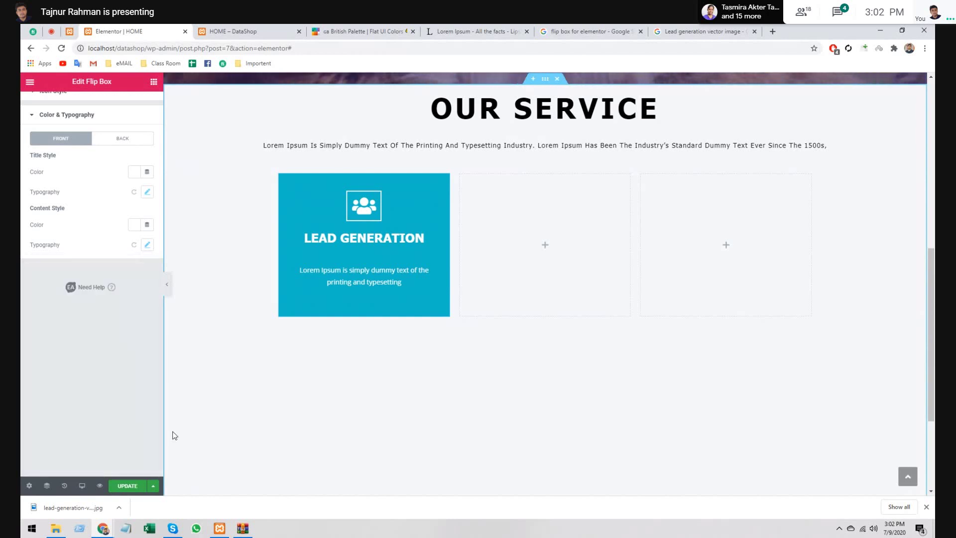
- Set the description font to Tahoma with 2.3 letter spacing and save the page
click(146, 245)
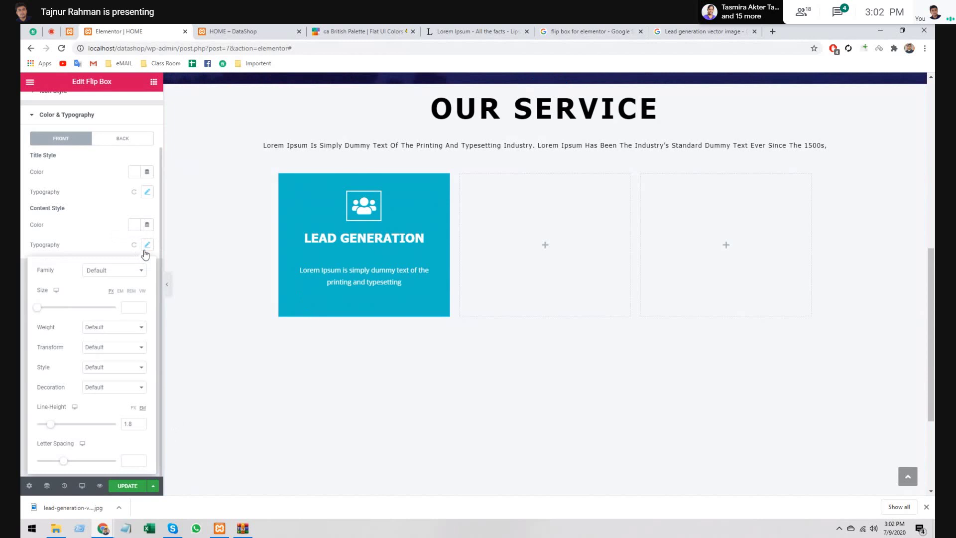
click(147, 246)
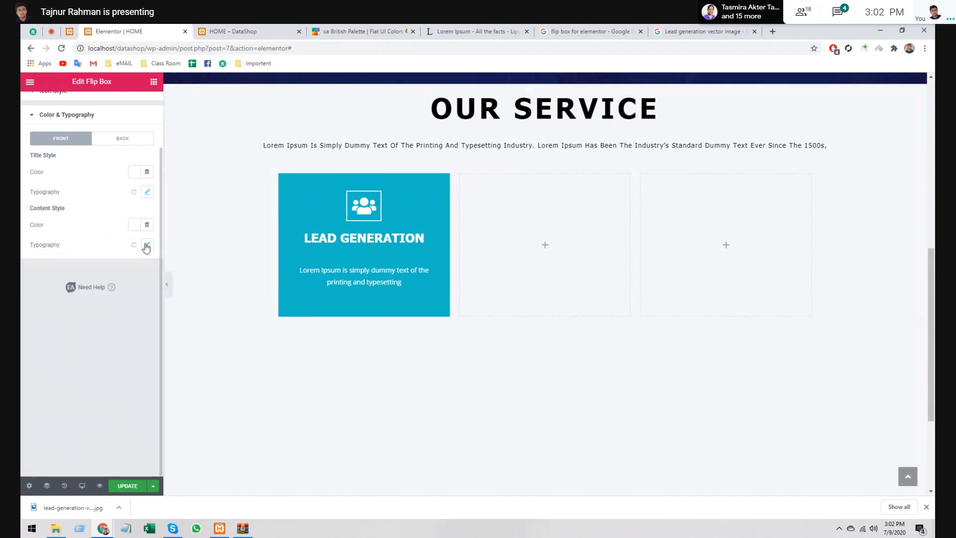
click(147, 245)
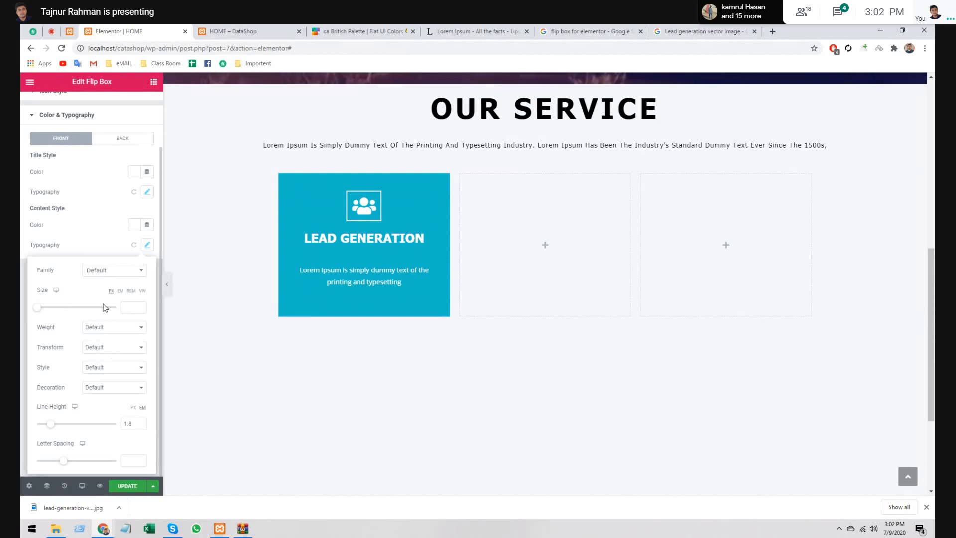
click(110, 273)
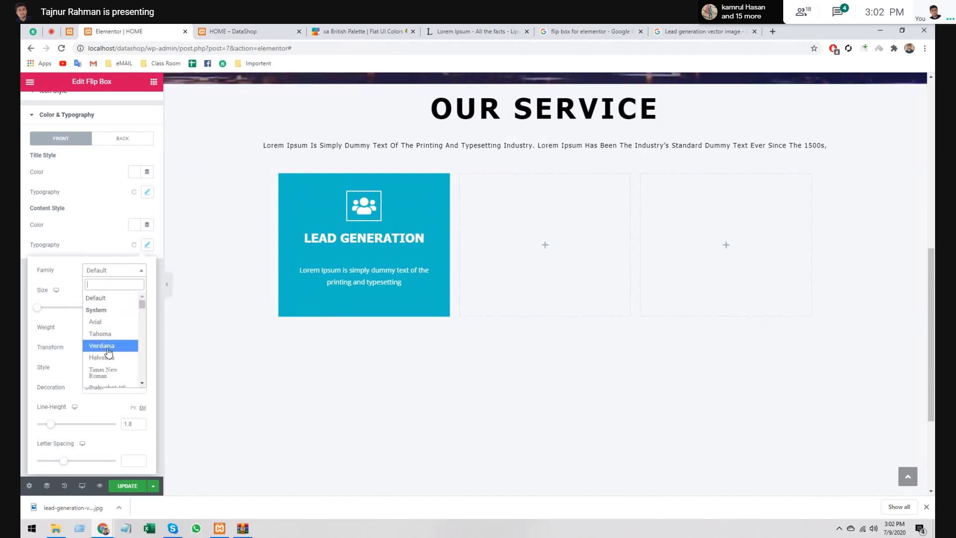
click(102, 334)
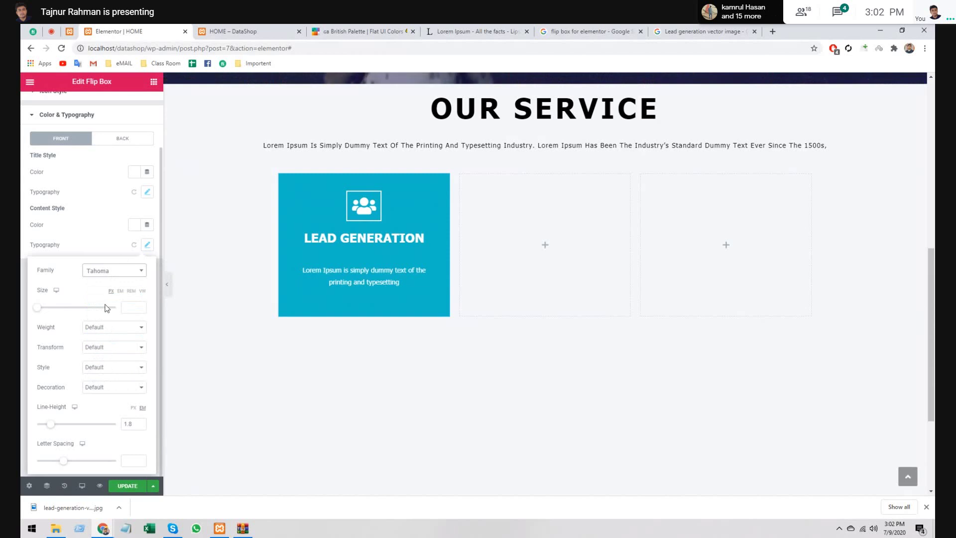
drag(64, 461, 78, 464)
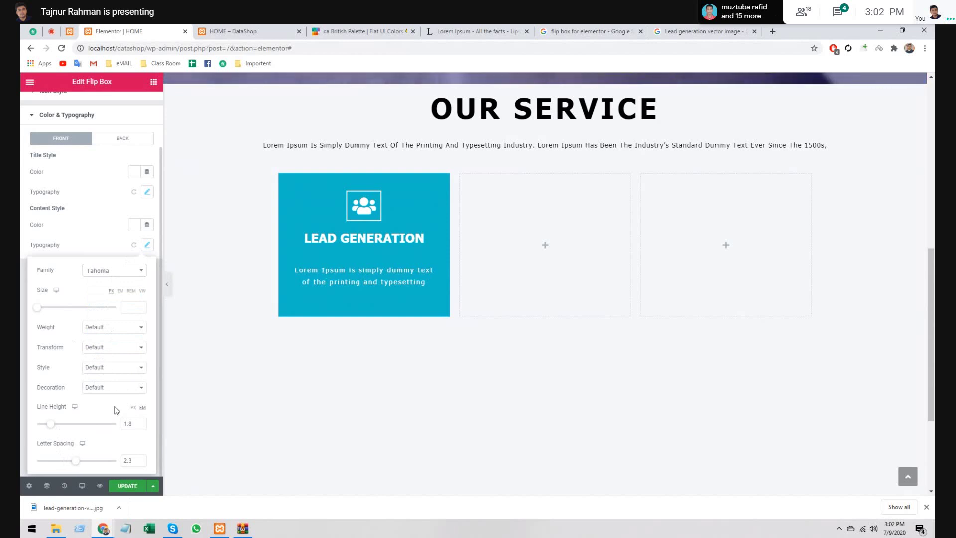
click(126, 486)
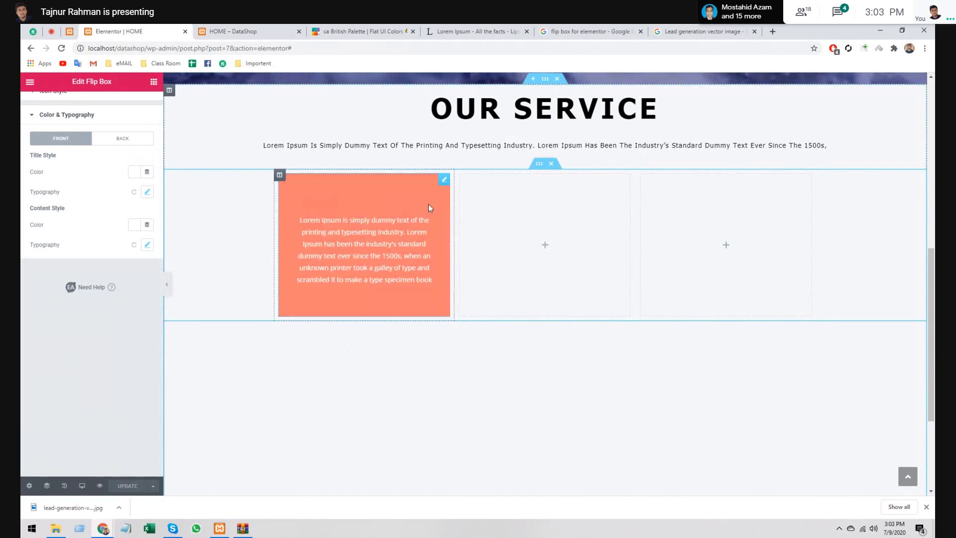
- Copy the Lead Generation card into the third column, then duplicate the row of three flip boxes
right_click(447, 181)
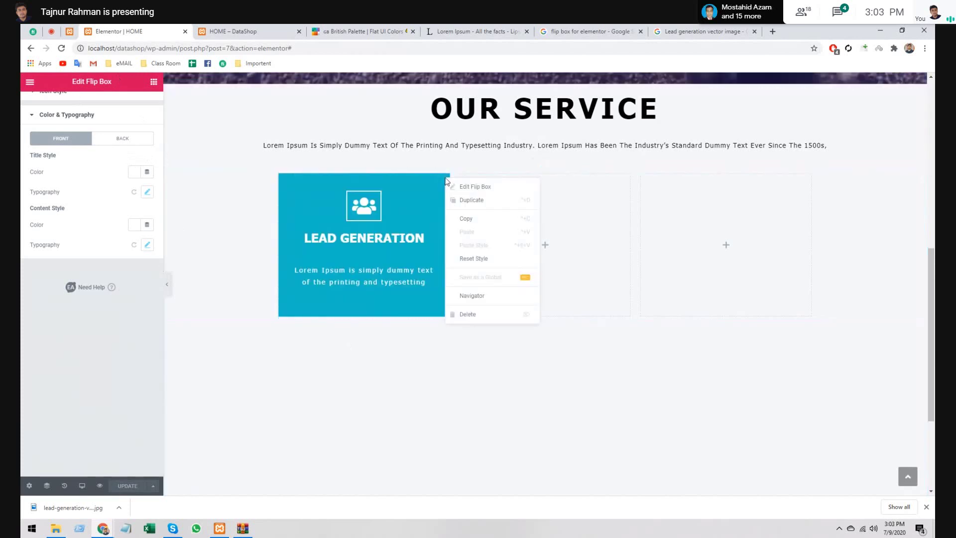
click(459, 218)
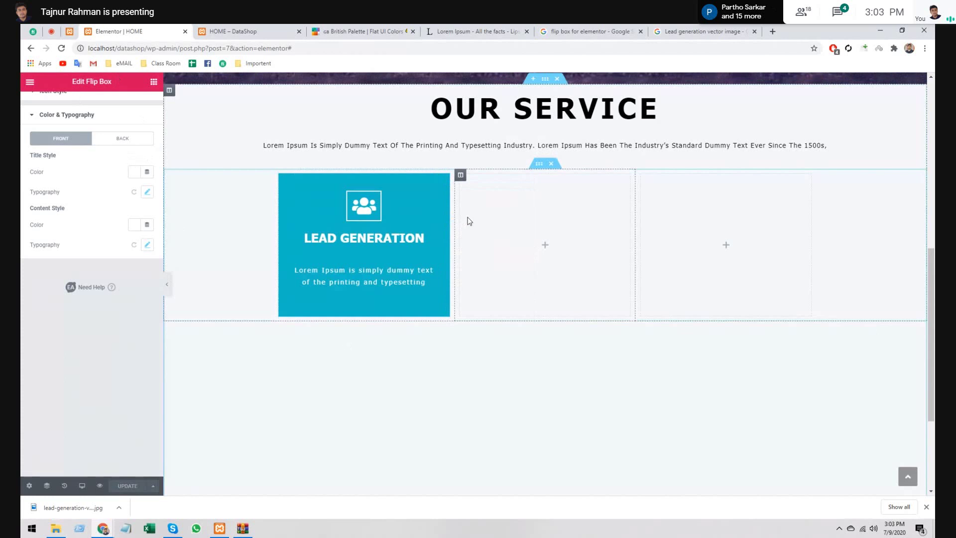
right_click(730, 224)
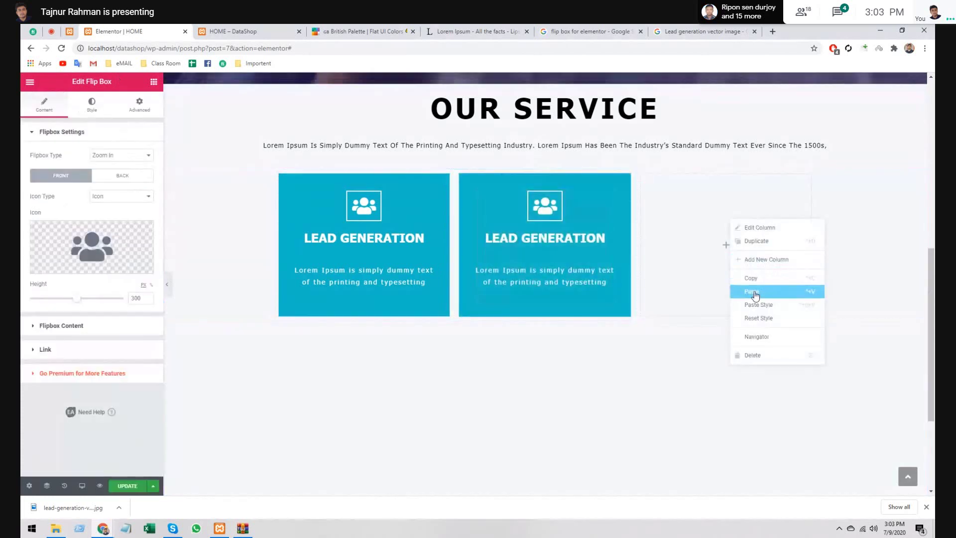
click(756, 296)
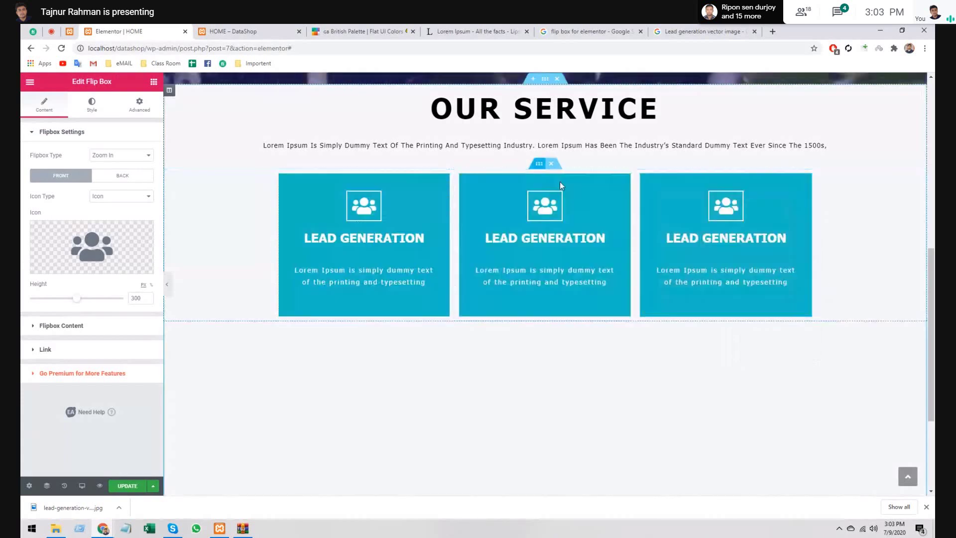
right_click(539, 165)
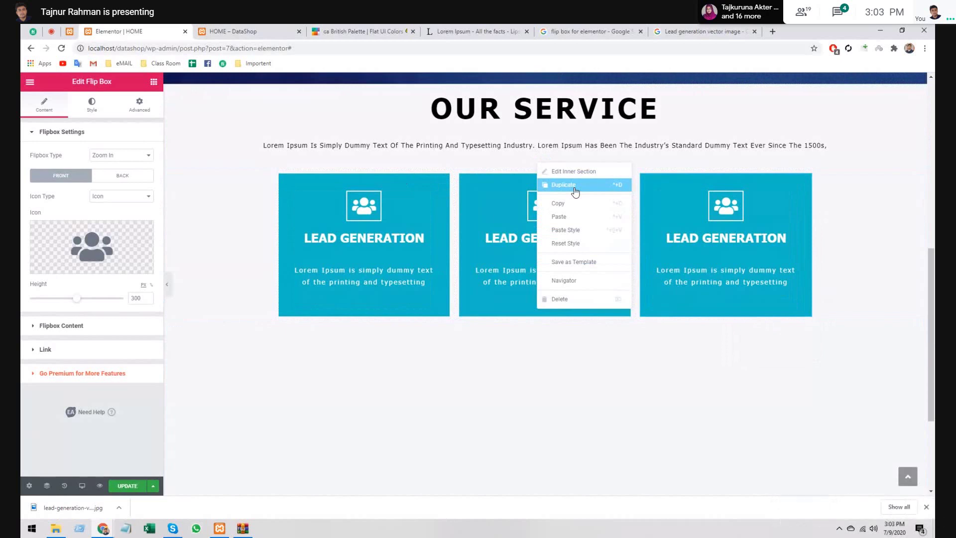
click(575, 191)
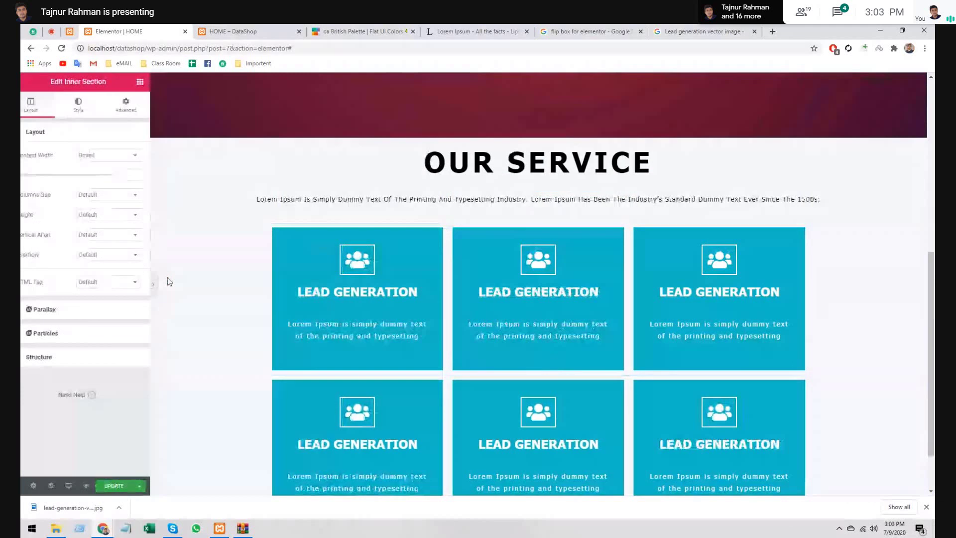
- Toggle preview mode off and on, then open a top-row flip box's Style settings
click(154, 283)
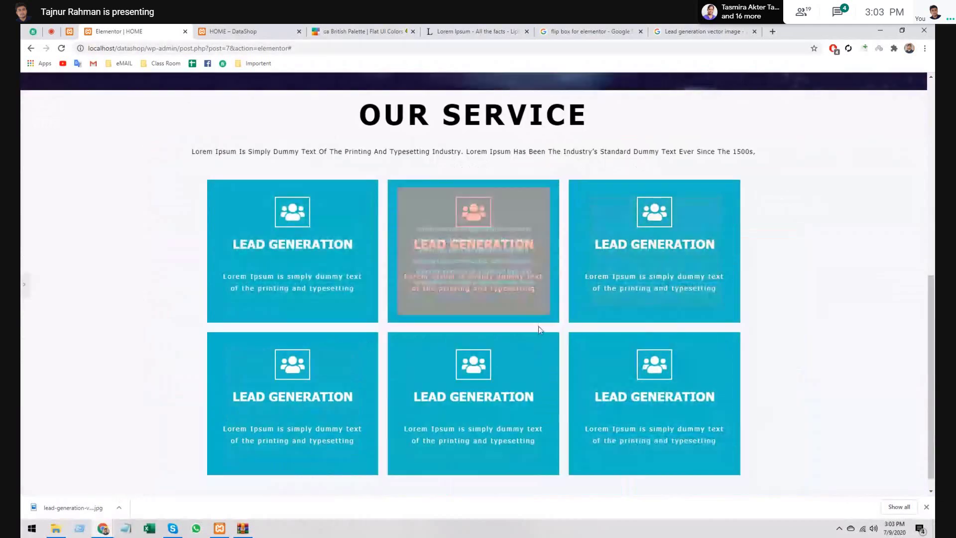
click(23, 285)
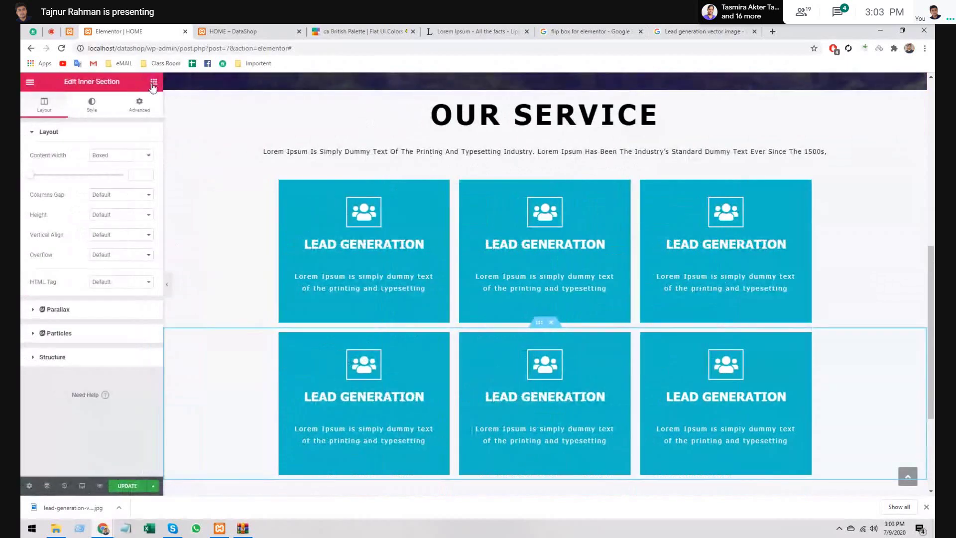
click(153, 83)
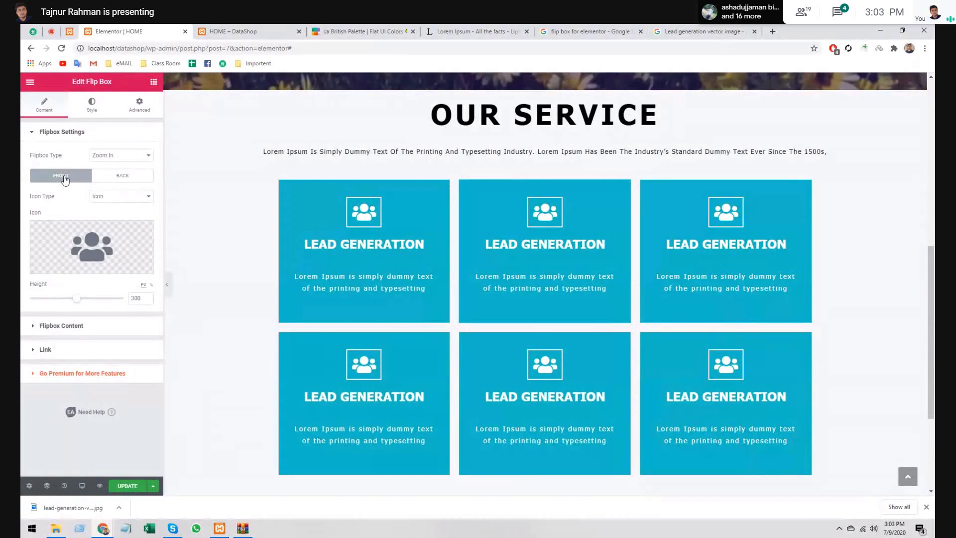
click(92, 104)
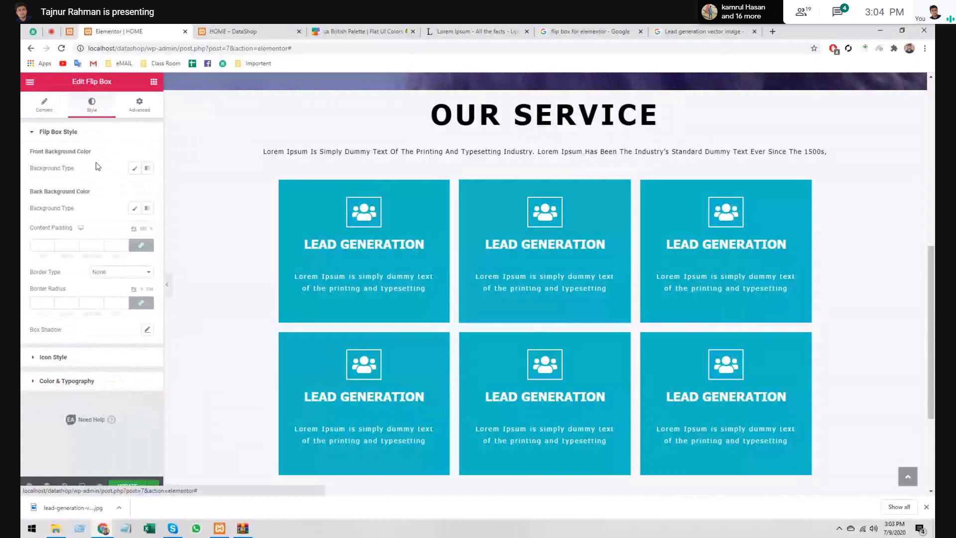
- Set the middle top flip box's front background to Classic colour #00a8ff
click(135, 168)
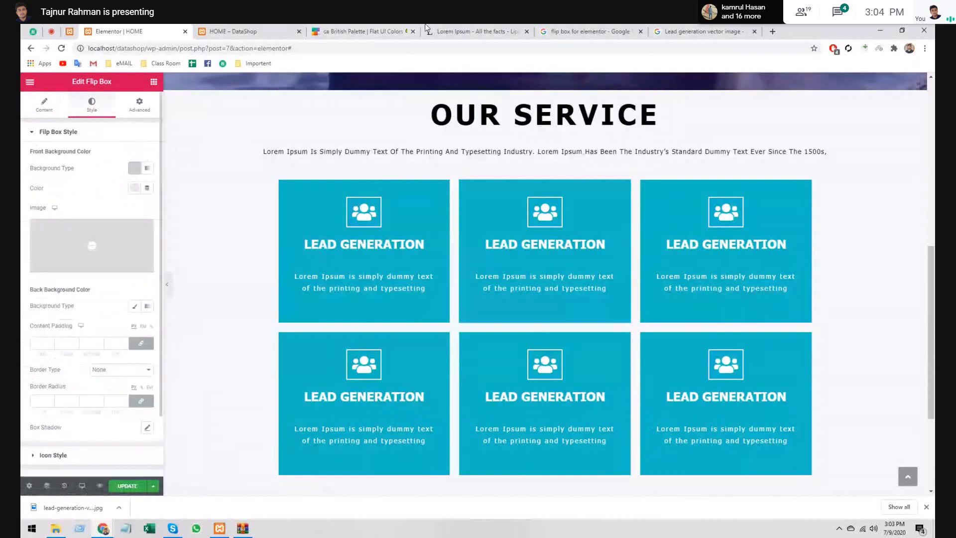
click(428, 31)
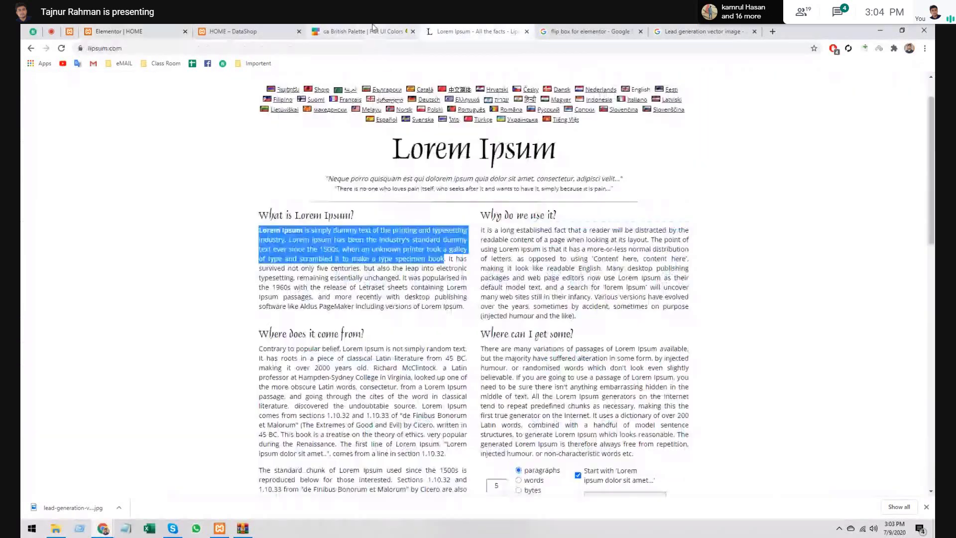
click(359, 31)
click(100, 31)
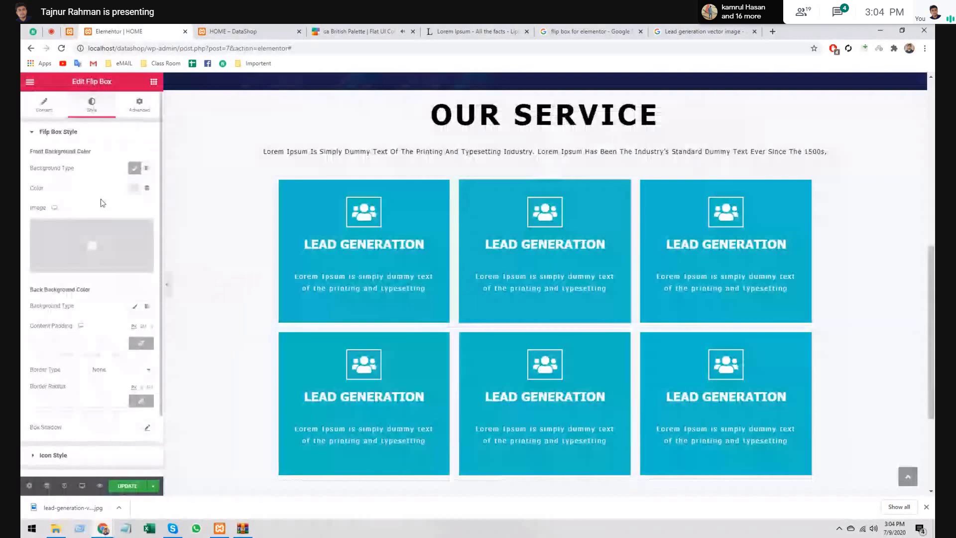
click(133, 169)
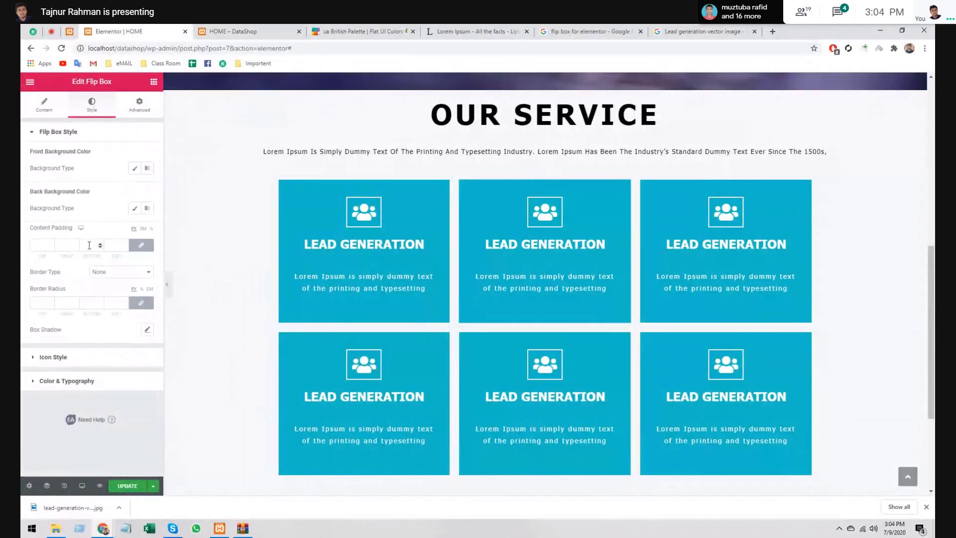
click(138, 168)
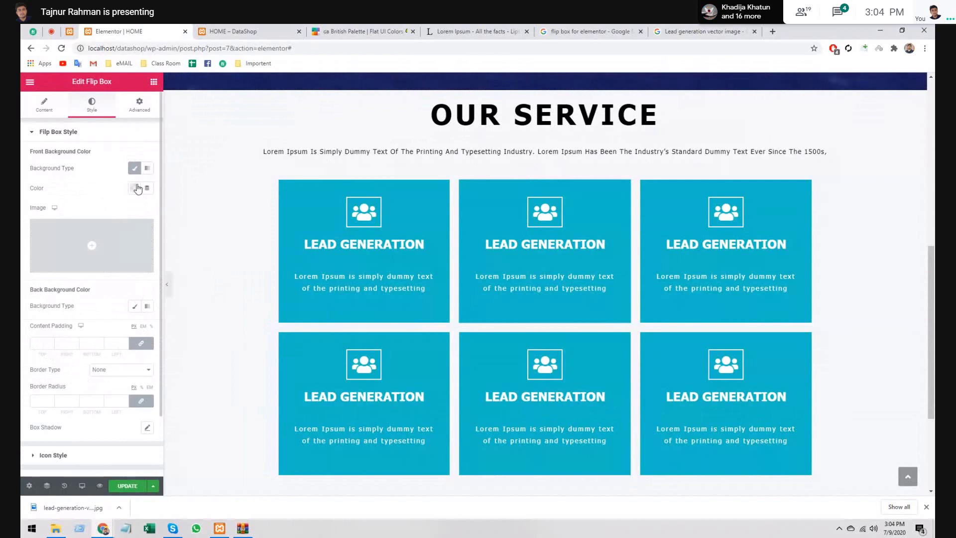
click(135, 188)
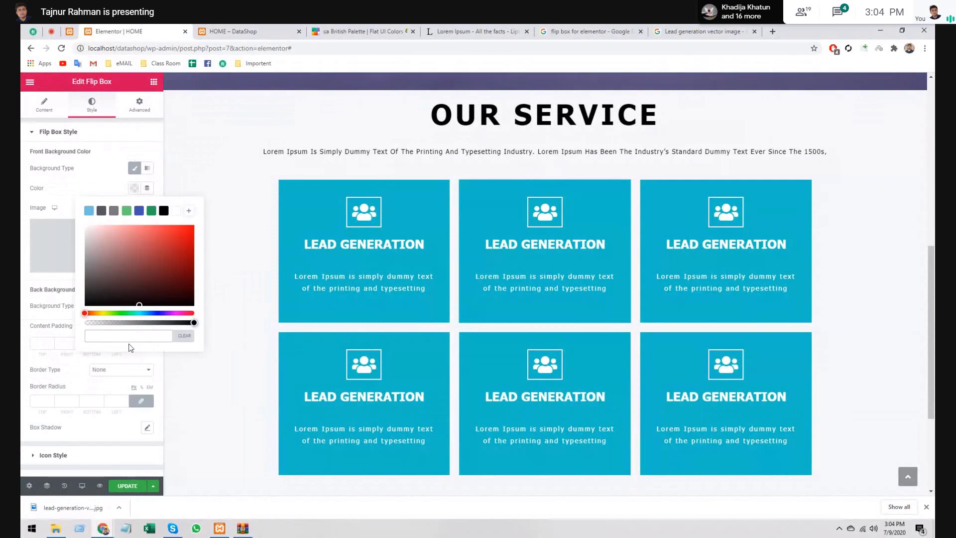
click(129, 338)
text(#00a8ff)
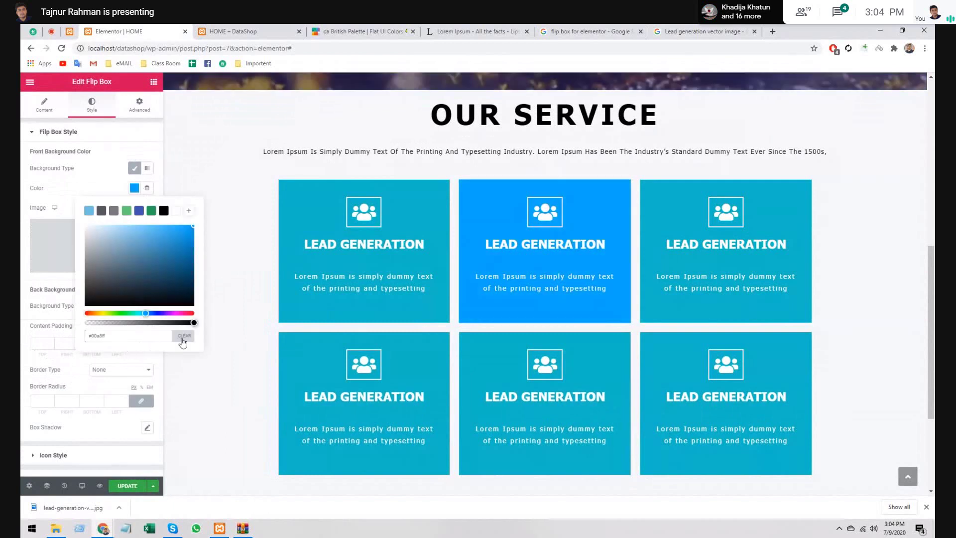
click(183, 336)
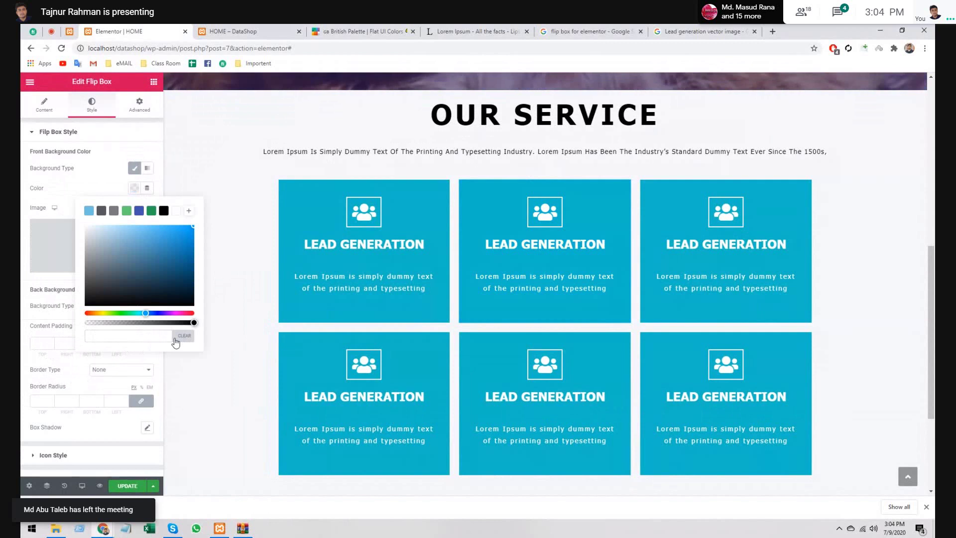
click(143, 339)
text(#00a8ff)
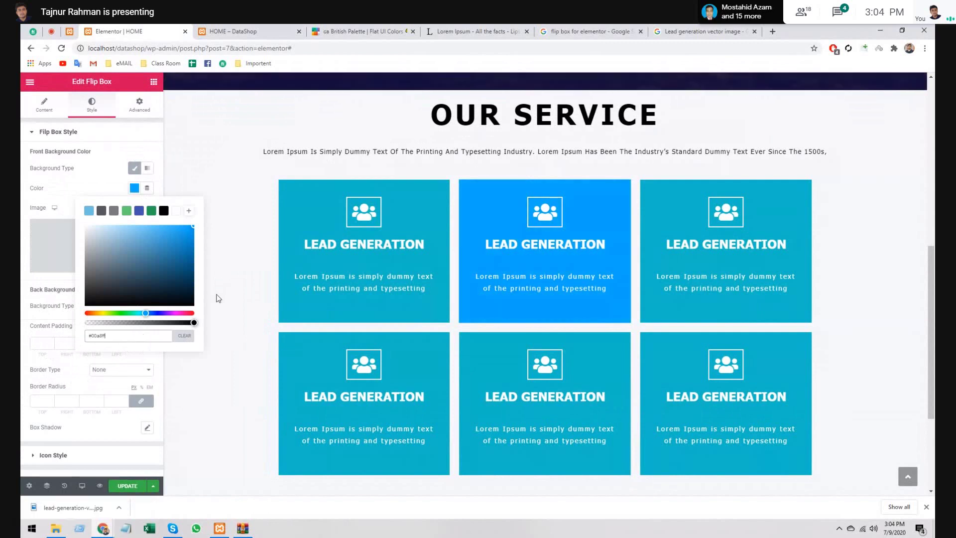
click(181, 260)
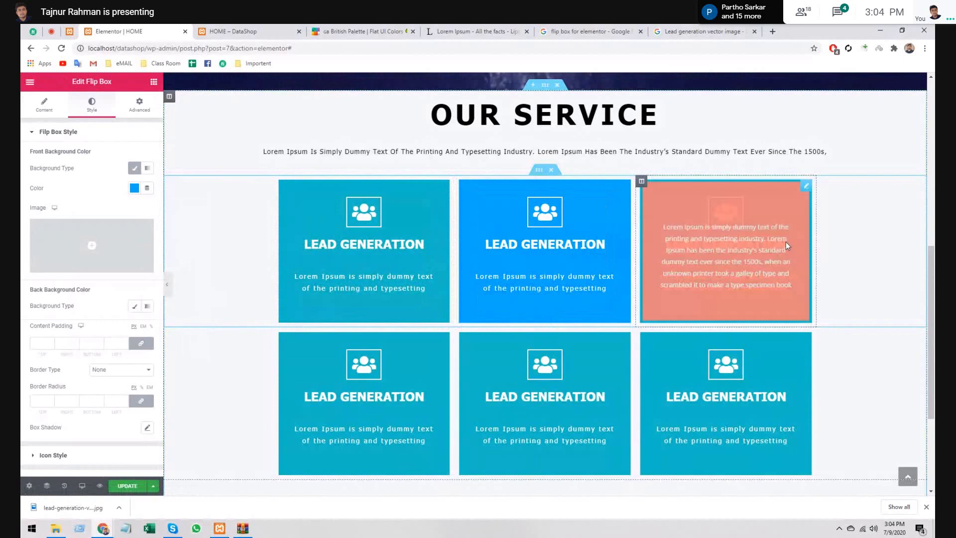
click(782, 230)
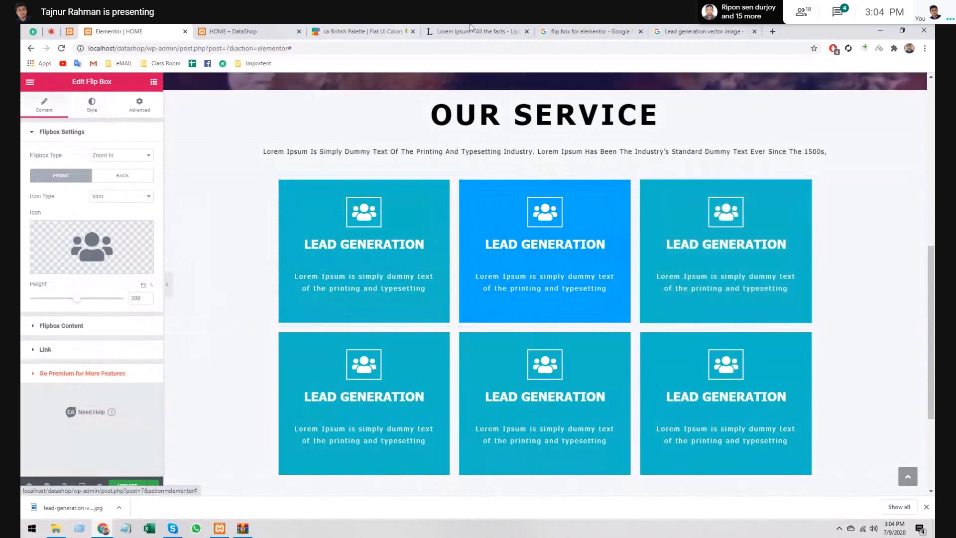
- Copy Rise-N-Shine #fbc531 from Flat UI Colors and make it the top-right box's front background
click(329, 31)
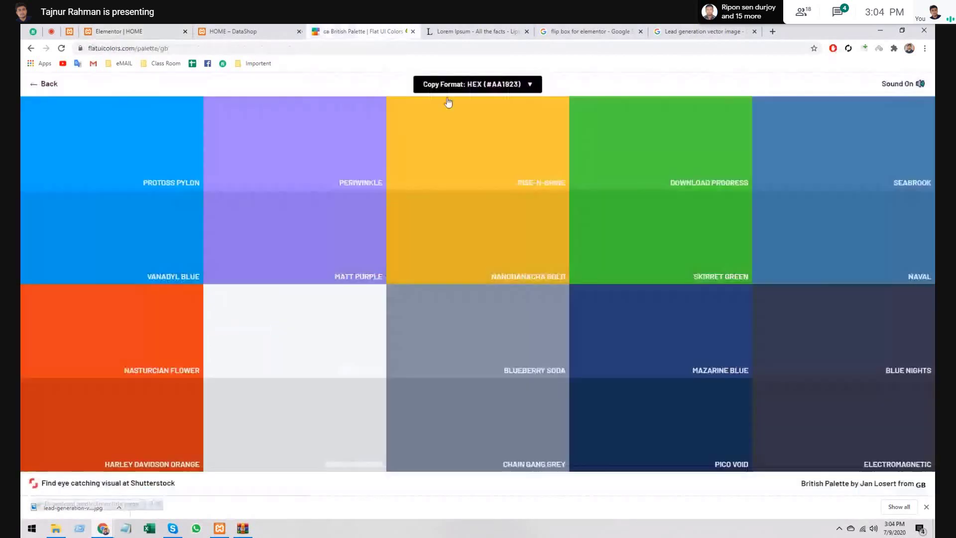
click(473, 145)
click(117, 31)
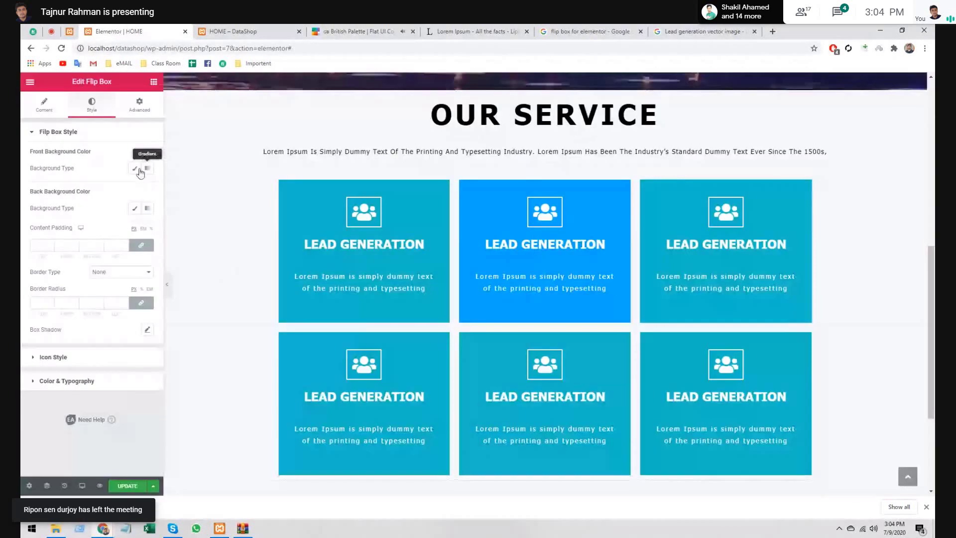
click(134, 188)
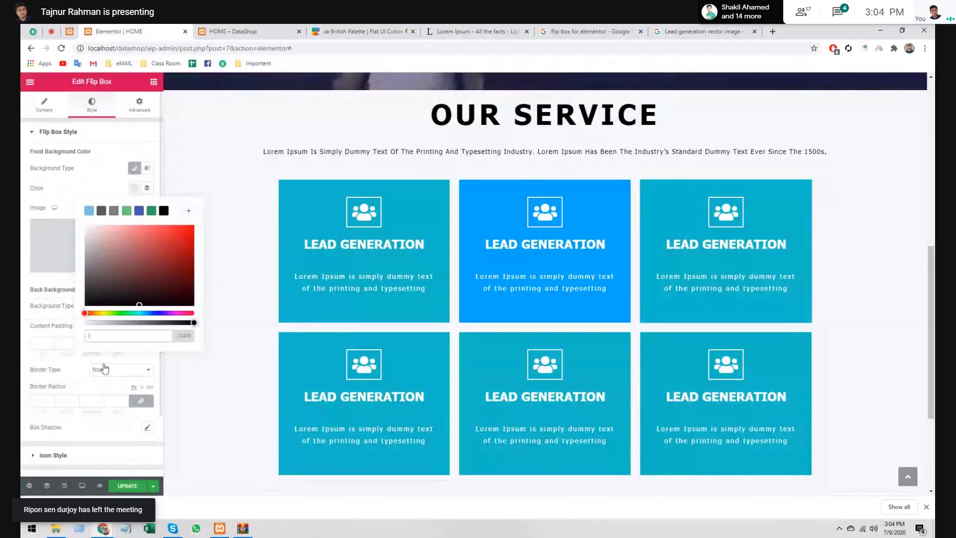
click(141, 336)
text(#fbc531)
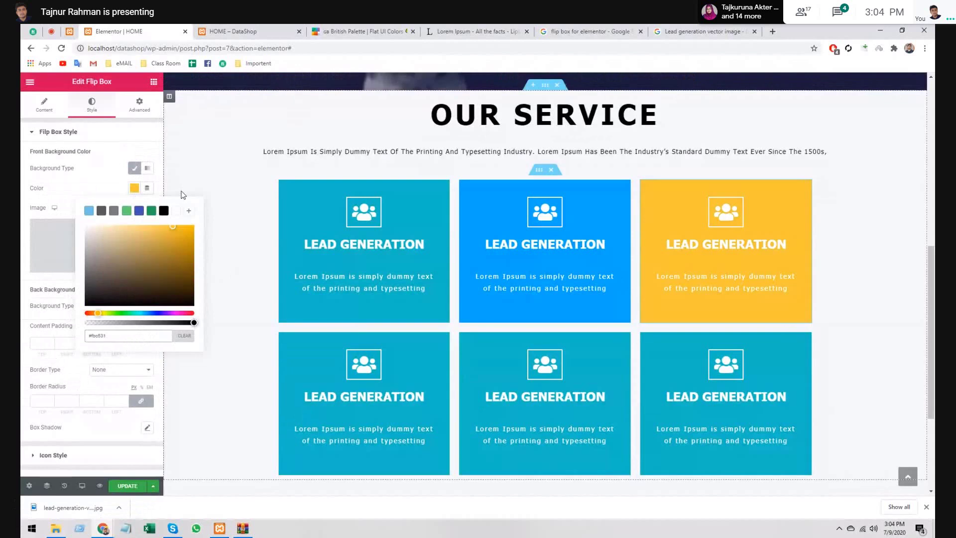
click(135, 189)
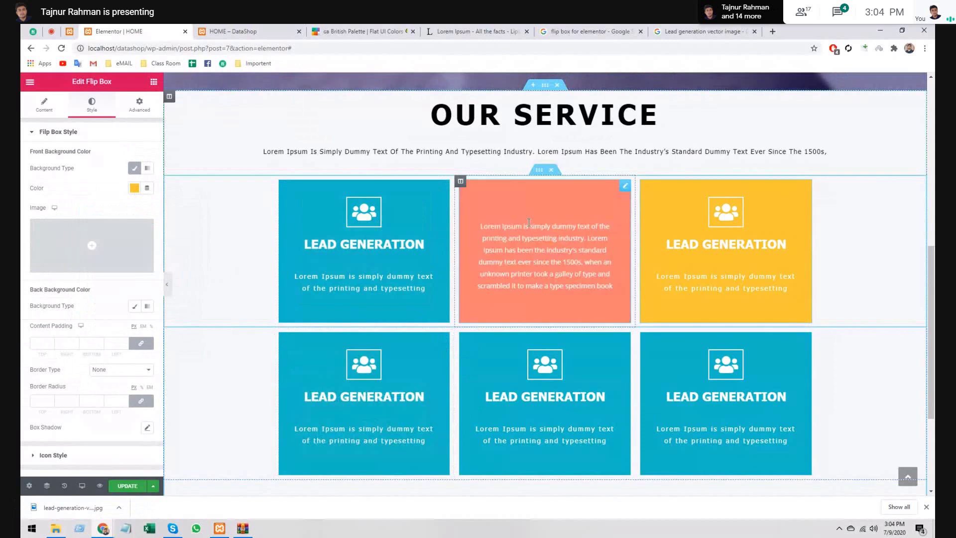
- Retitle the middle top flip box's front title to 'Data Scraping'
click(555, 218)
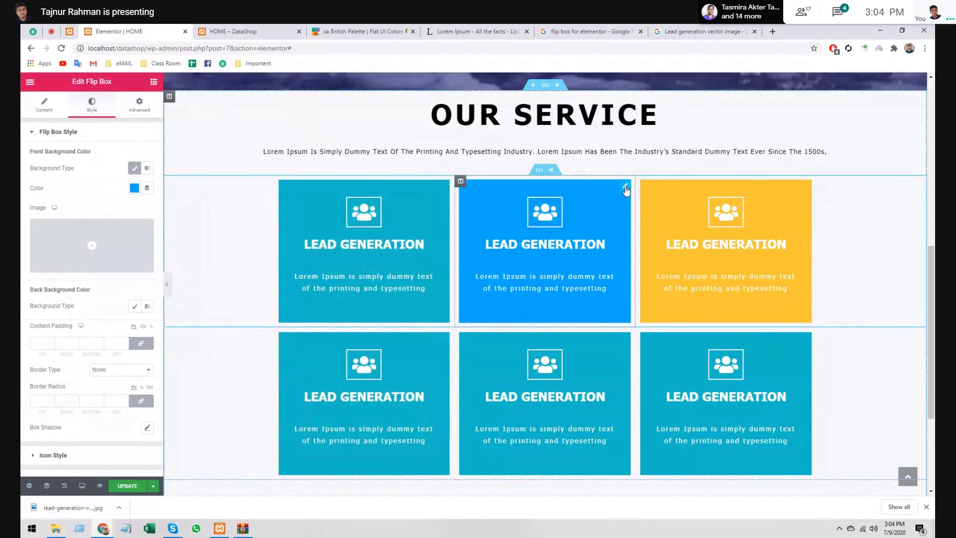
click(52, 103)
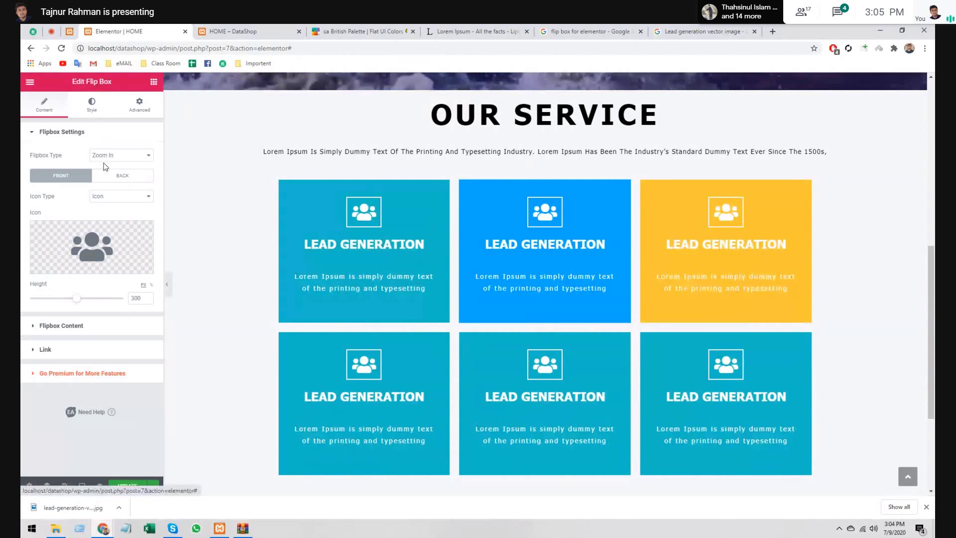
click(61, 325)
text(Data Scraping)
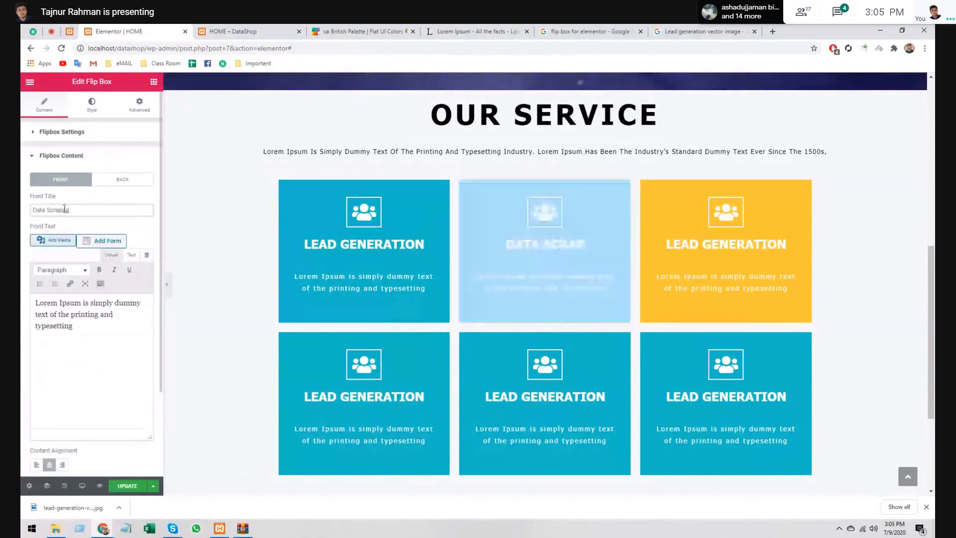
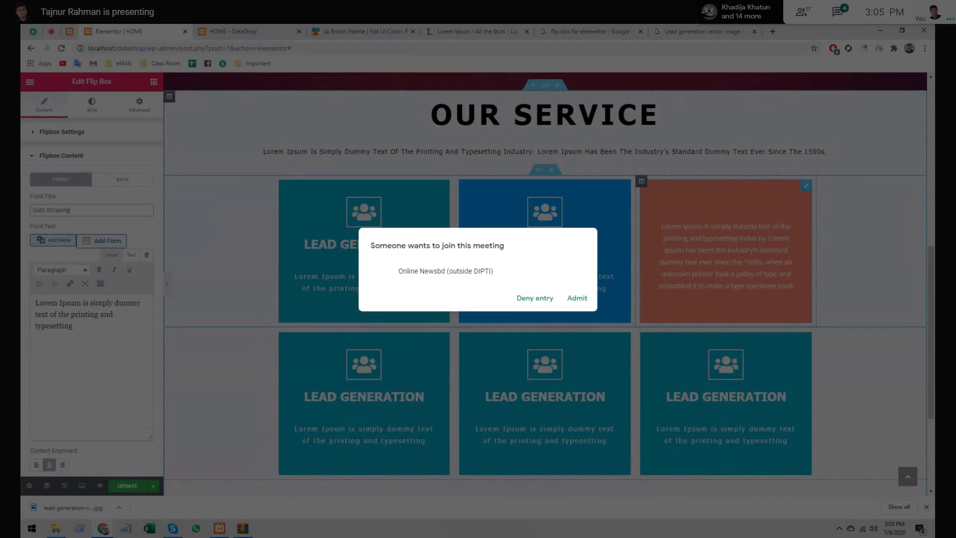
- Replace the yellow third box's Front Title 'Lead Generation' with 'File Convert'
click(92, 104)
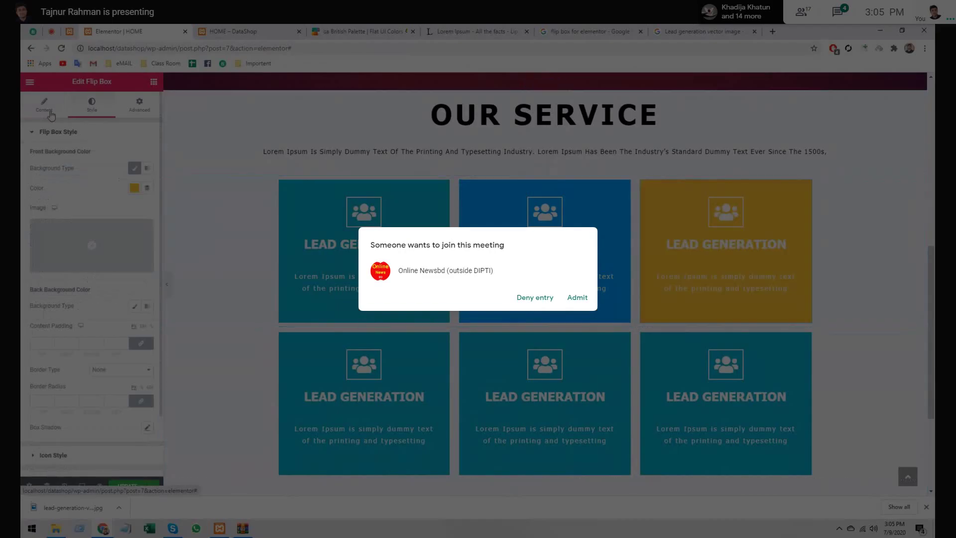
click(51, 112)
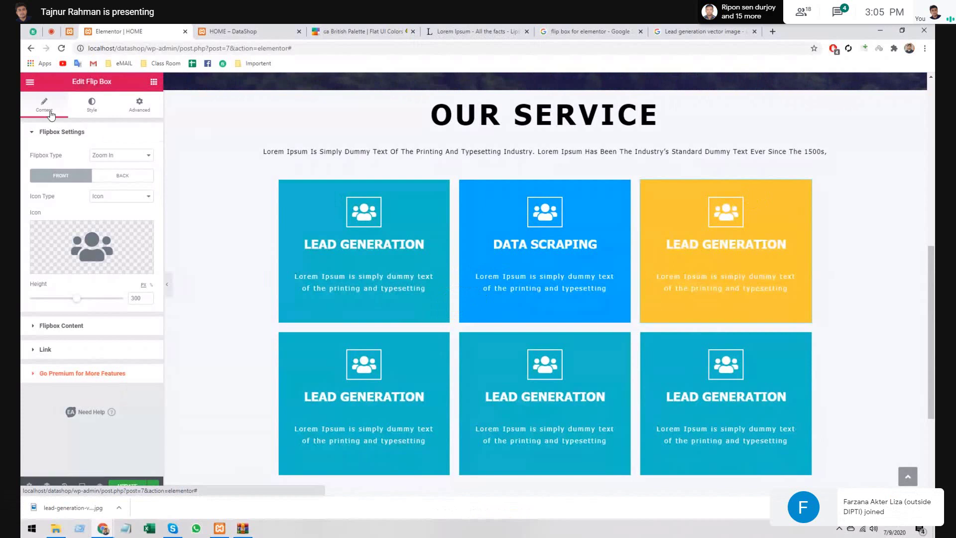
click(91, 329)
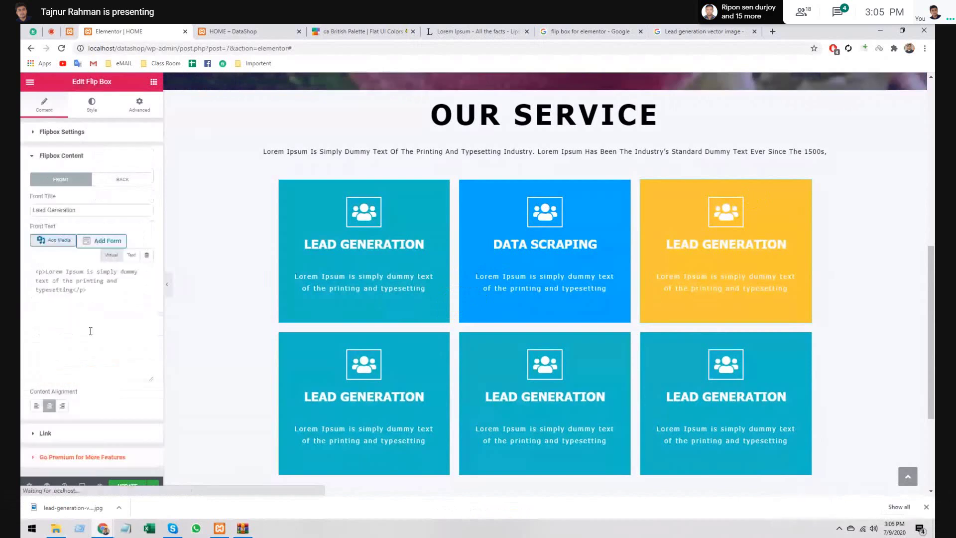
triple_click(75, 210)
key(BackSpace)
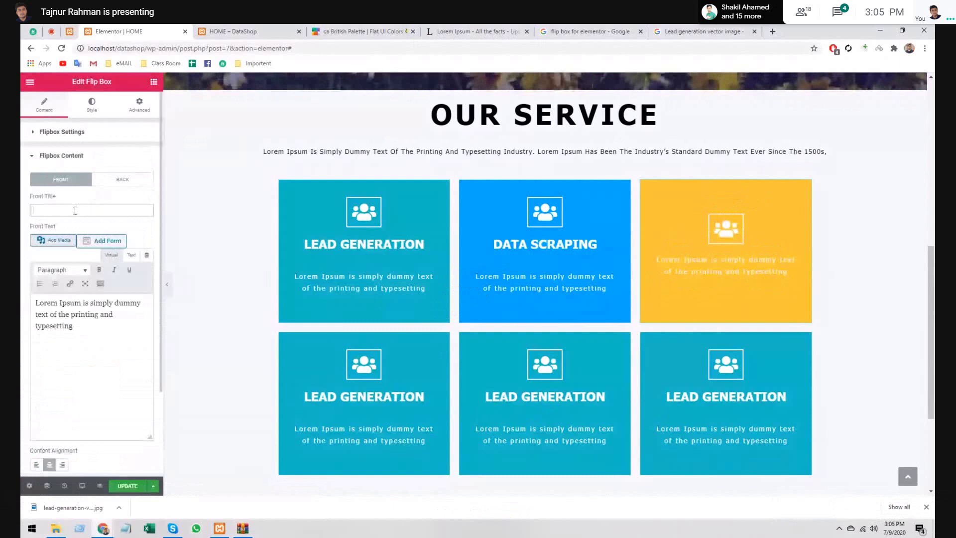
text(File Conver)
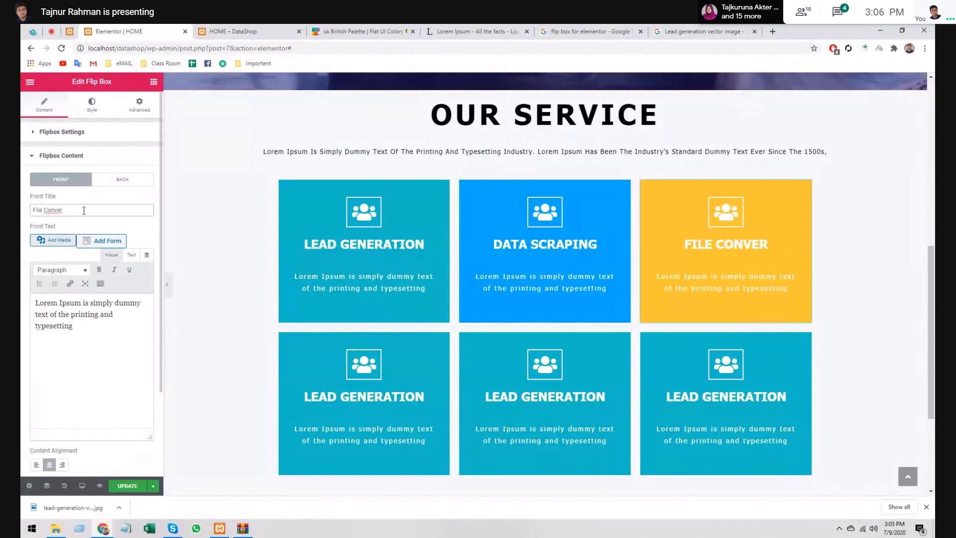
text(t)
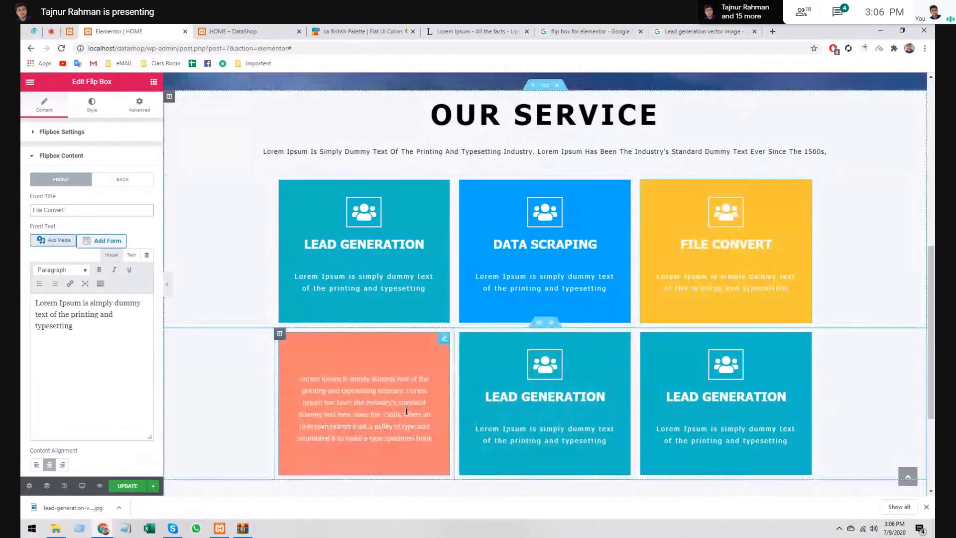
- Select the bottom-left flip box for styling, admitting a waiting meeting participant along the way
click(406, 412)
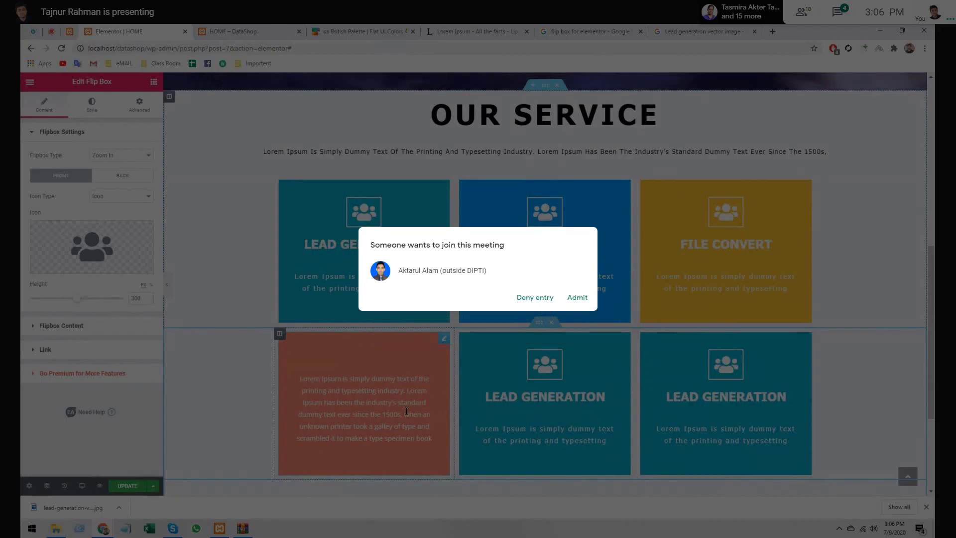
click(577, 299)
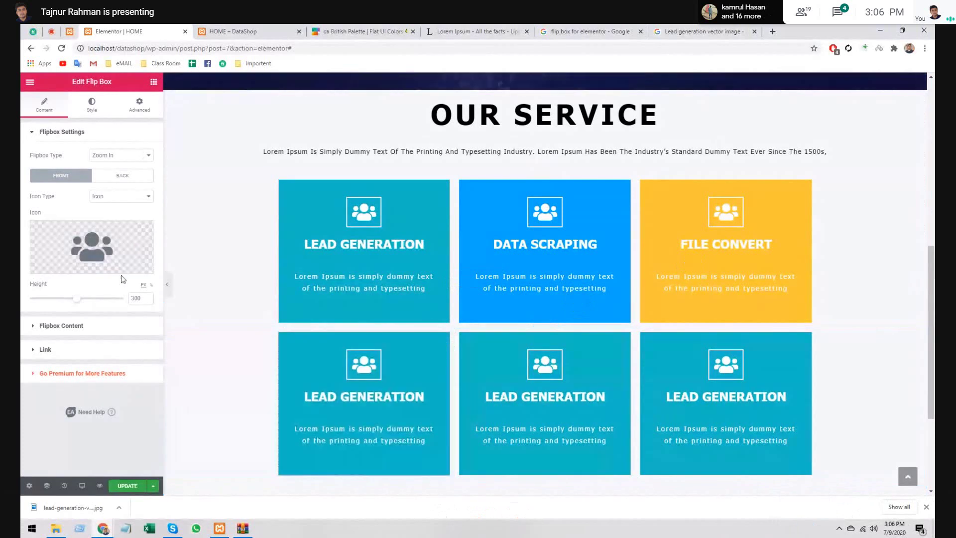
click(87, 103)
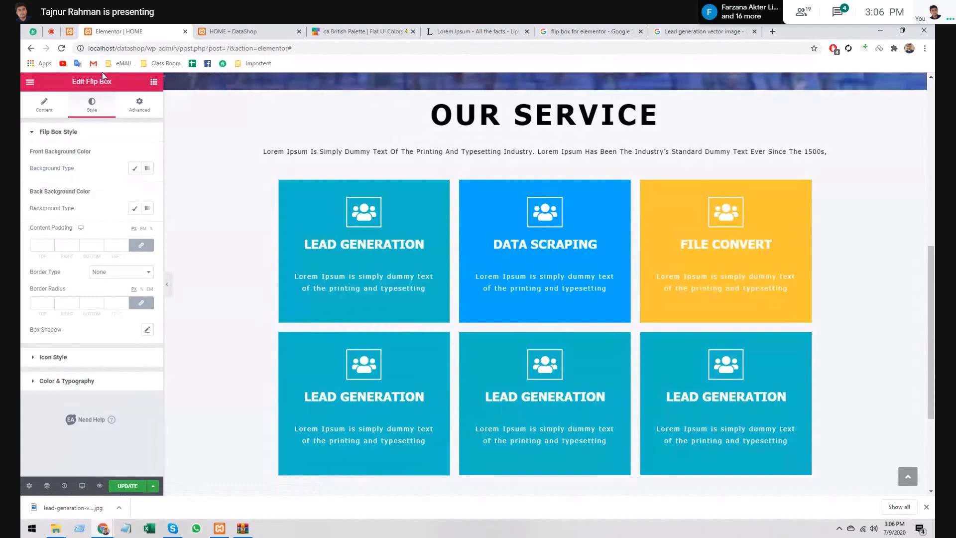
- Set its Classic front background to green #4cd137 copied from Flat UI Colors
click(134, 168)
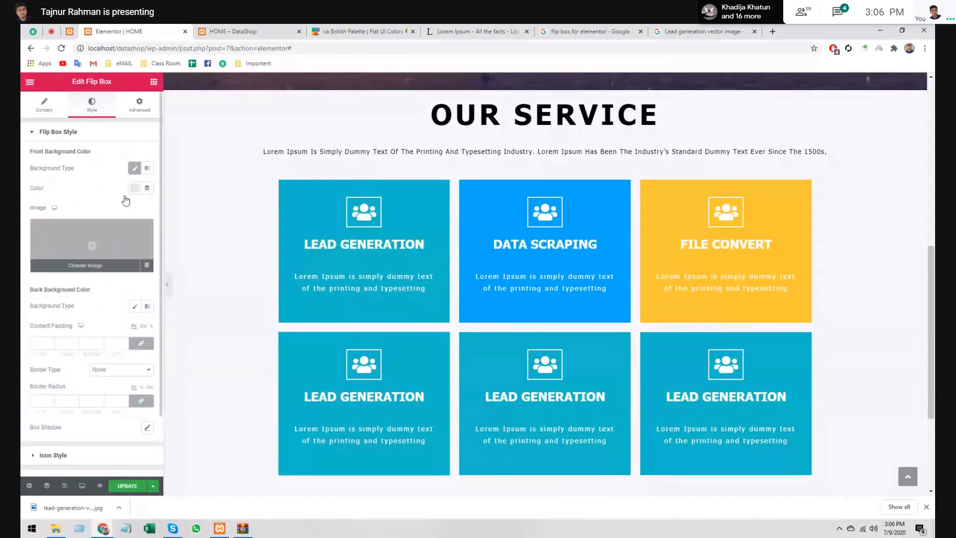
click(358, 31)
click(670, 143)
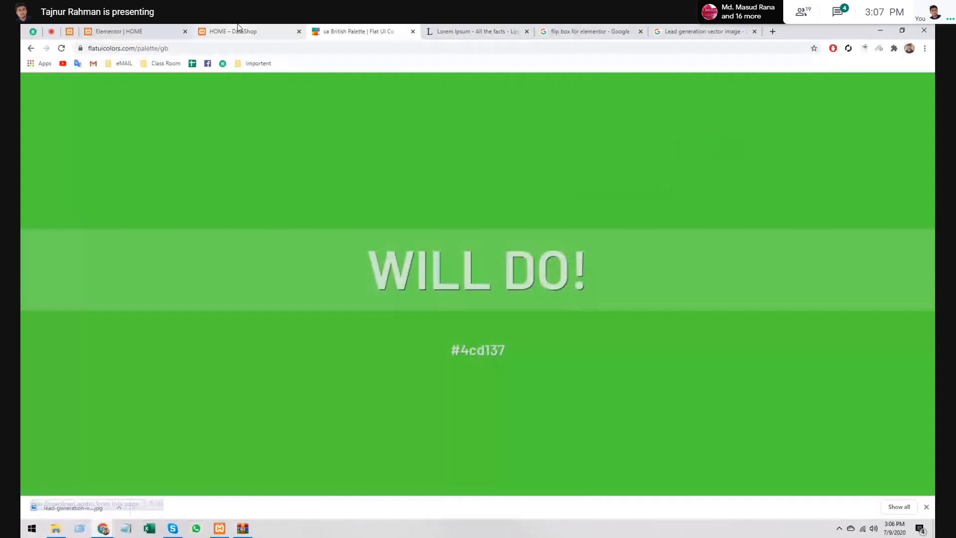
click(134, 31)
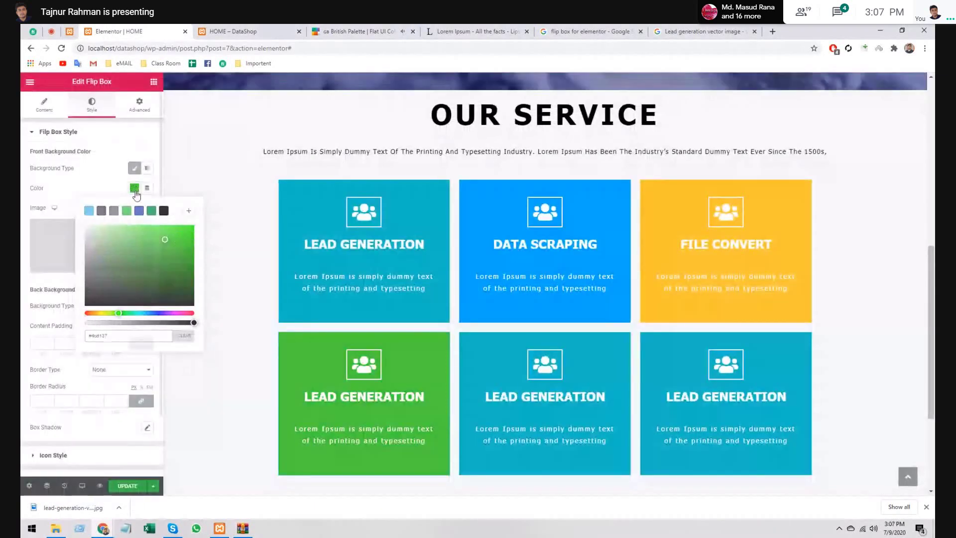
click(135, 188)
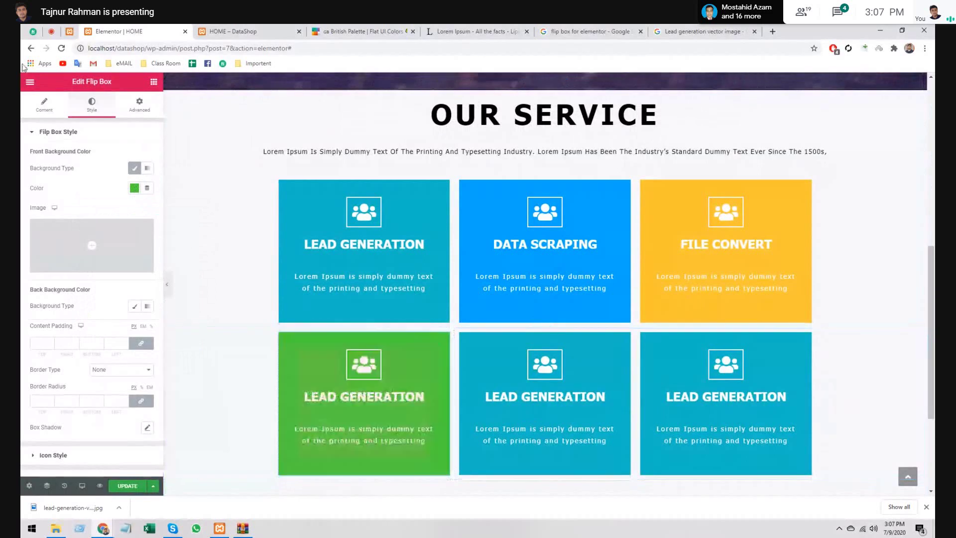
click(43, 104)
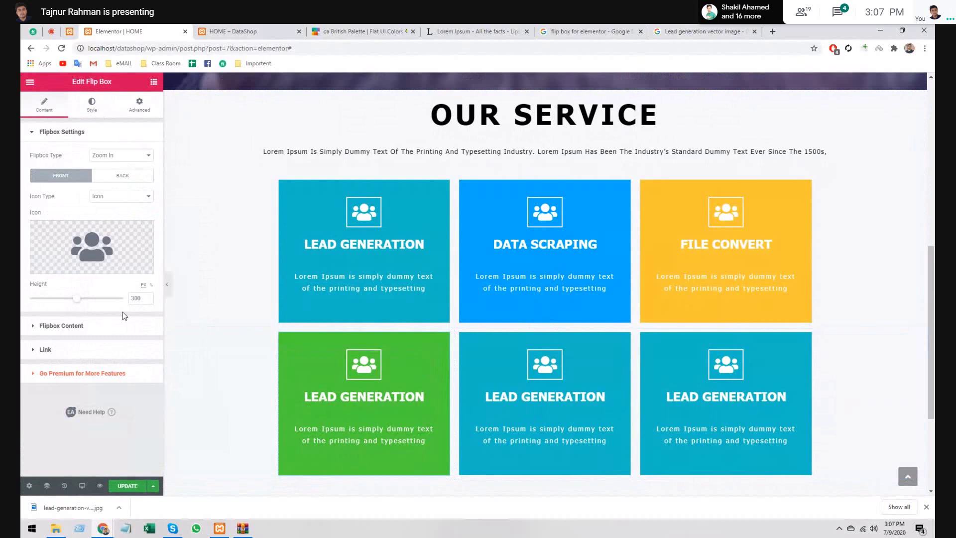
- Replace the green bottom-left box's Front Title 'Lead Generation' with 'Product Listing'
click(99, 325)
triple_click(71, 213)
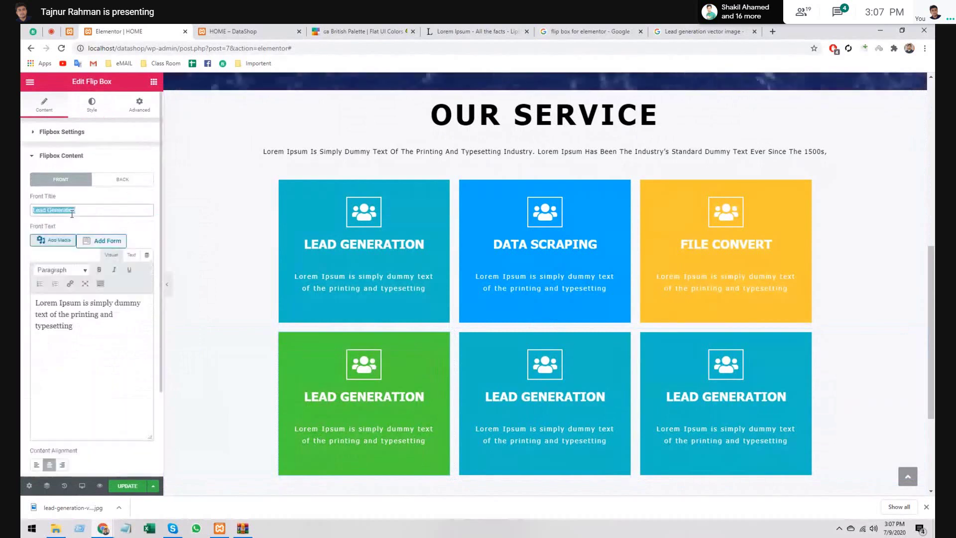
key(BackSpace)
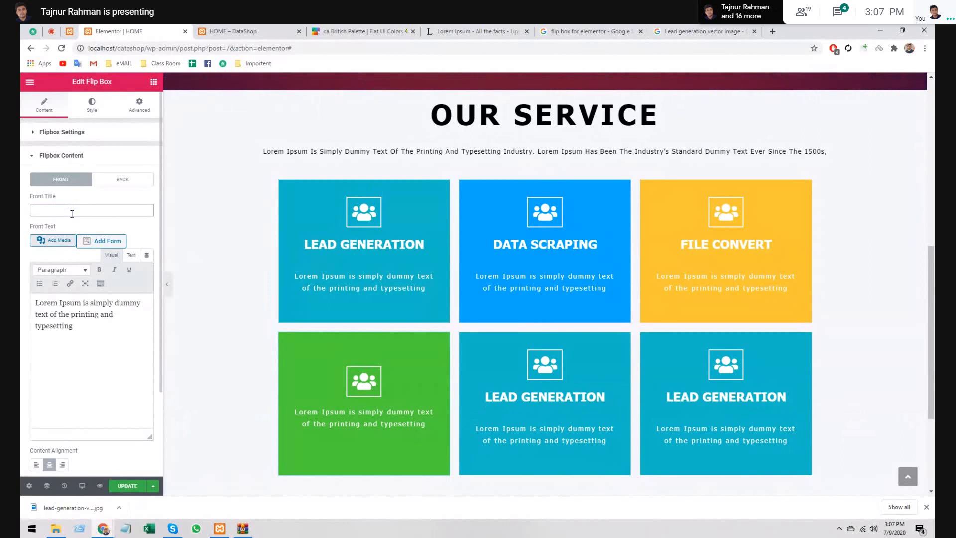
click(72, 214)
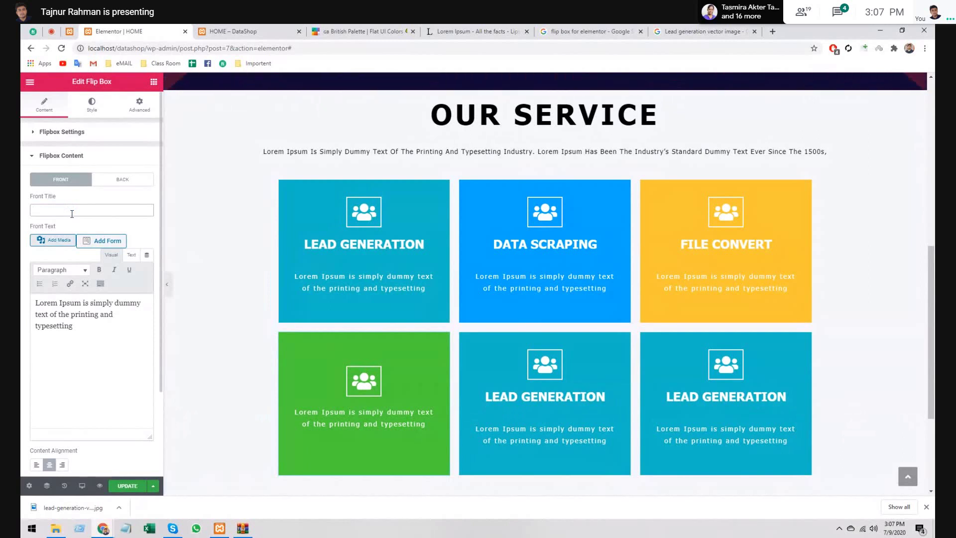
text(Product)
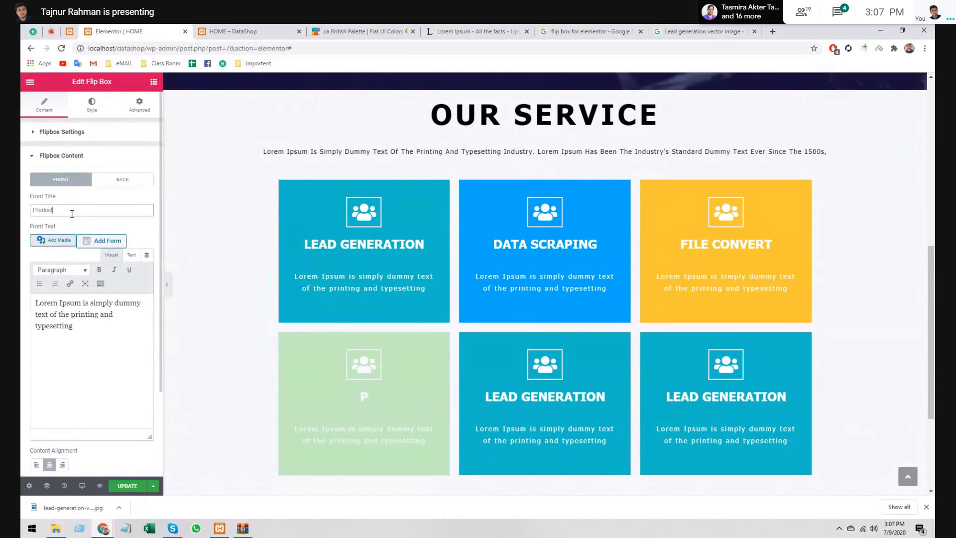
text(Listing)
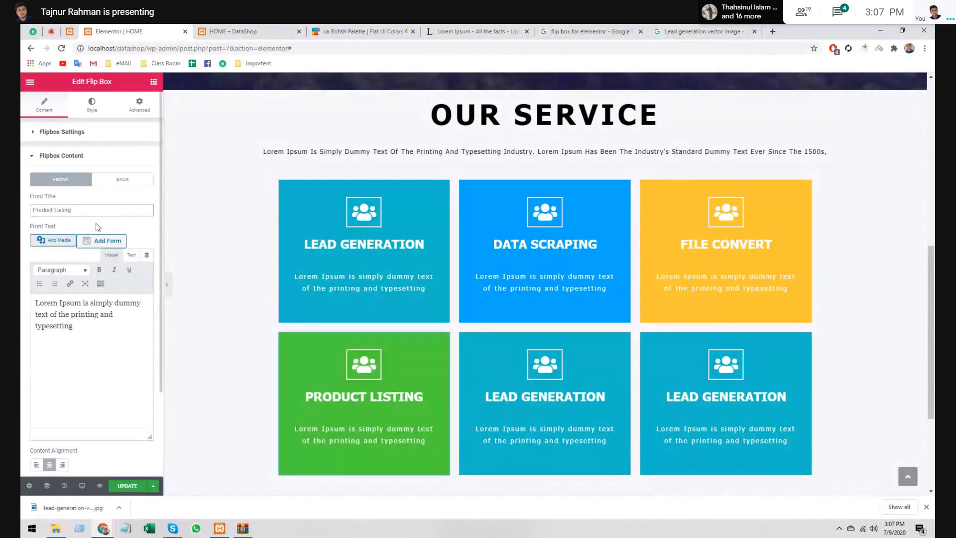
- Give the bottom-middle flip box a Classic front background of Mazarine Blue #273c75
click(545, 399)
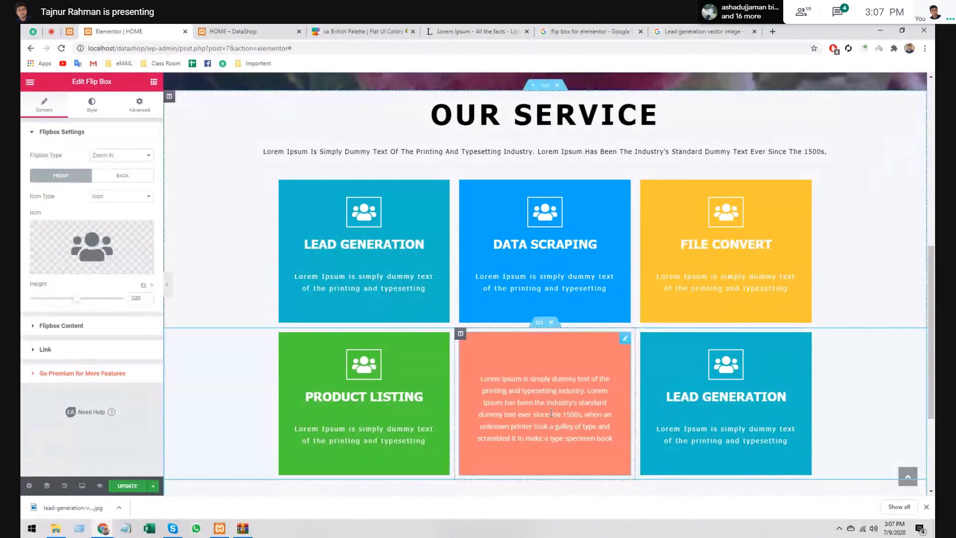
click(371, 29)
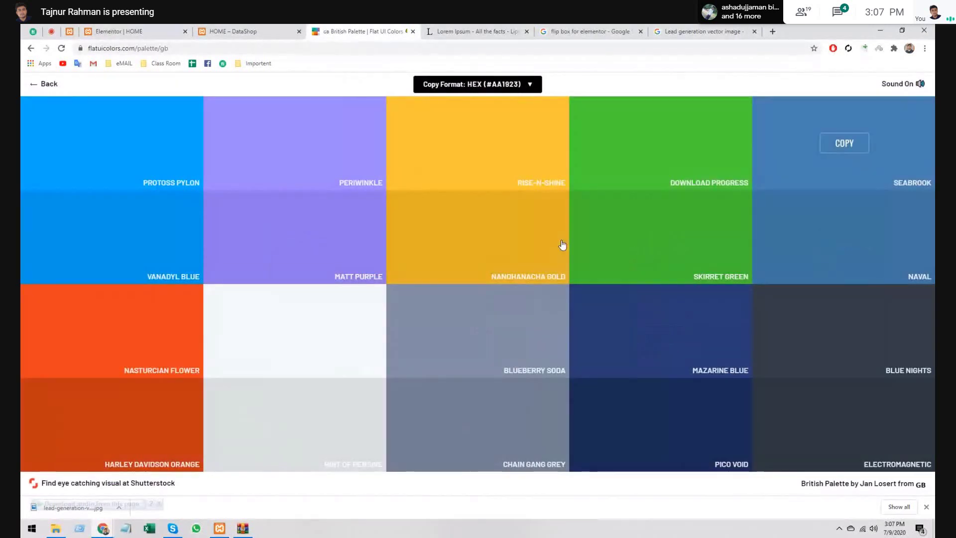
mouse_move(618, 338)
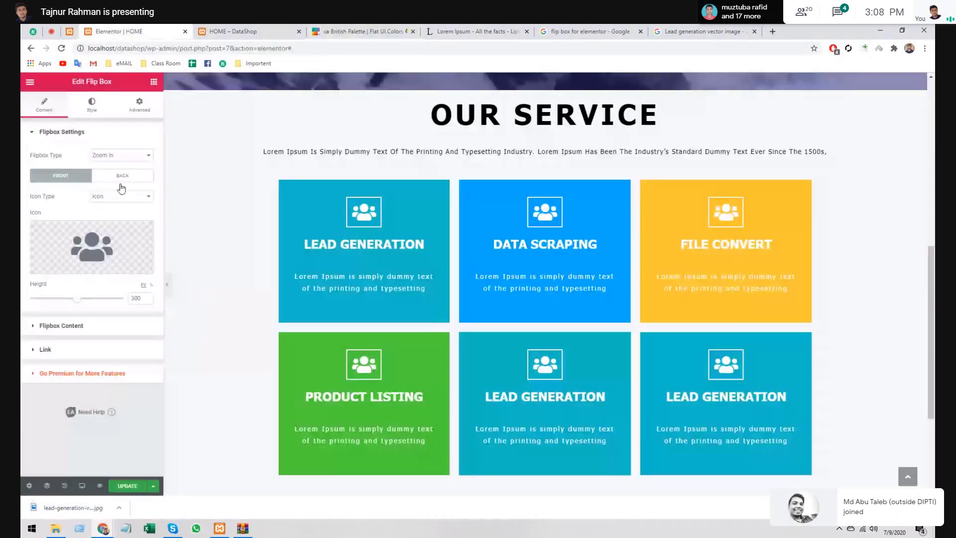
click(115, 31)
click(92, 105)
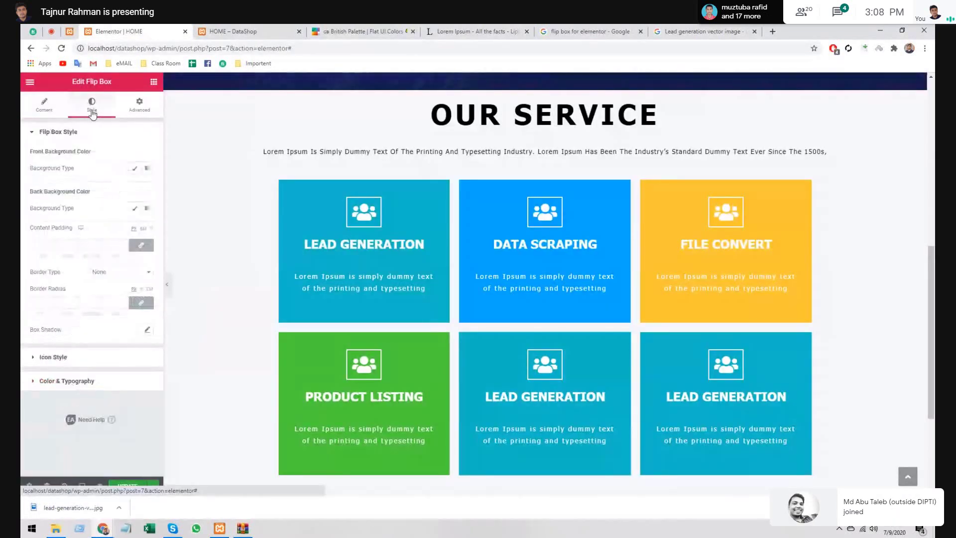
click(135, 169)
click(136, 188)
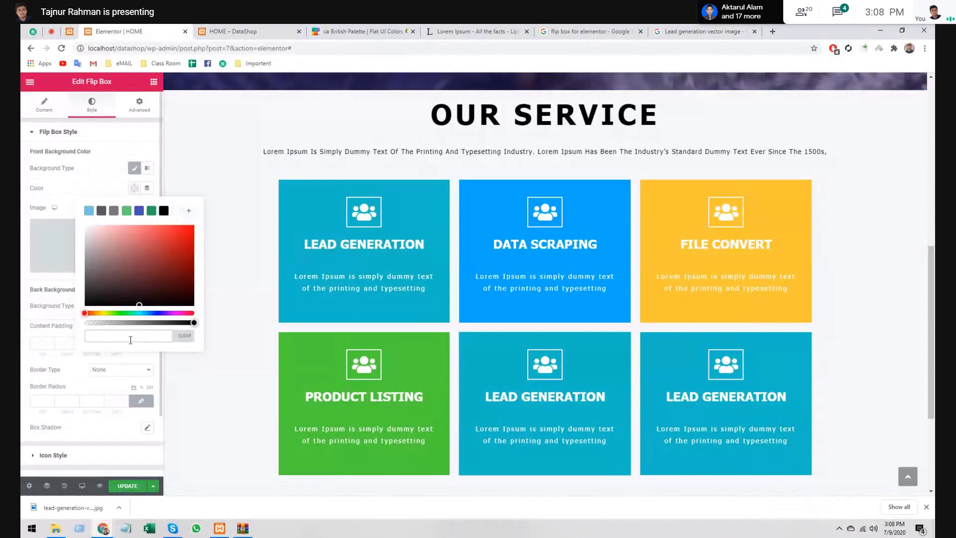
text(#273c75)
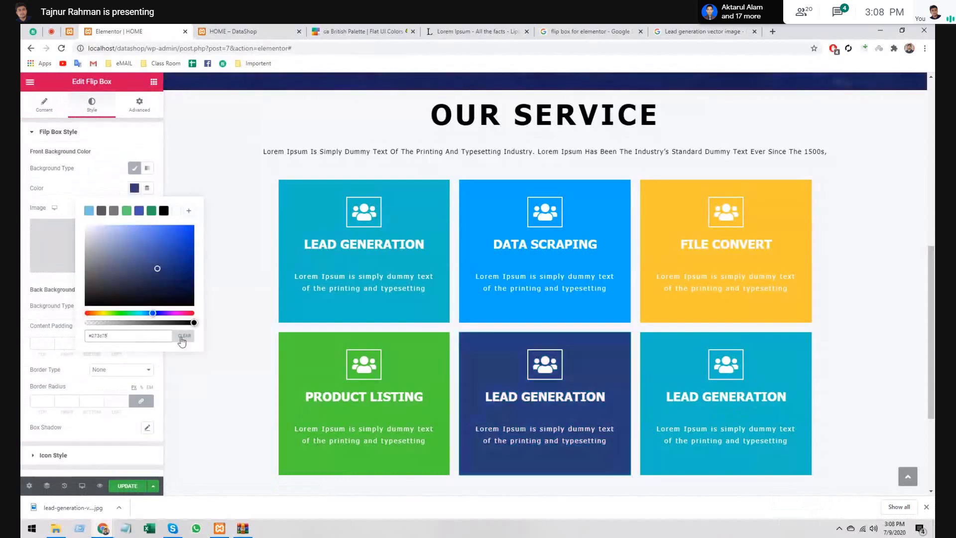
click(133, 190)
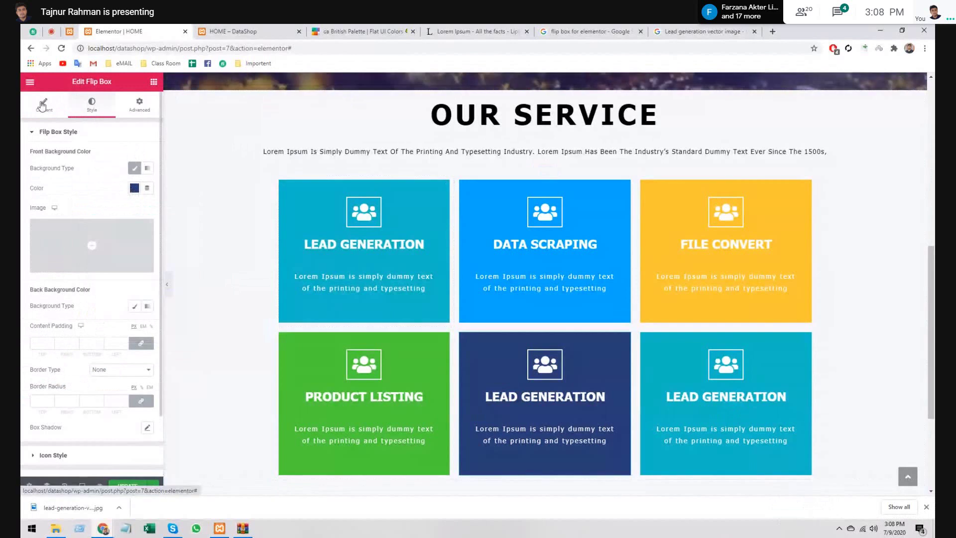
click(43, 105)
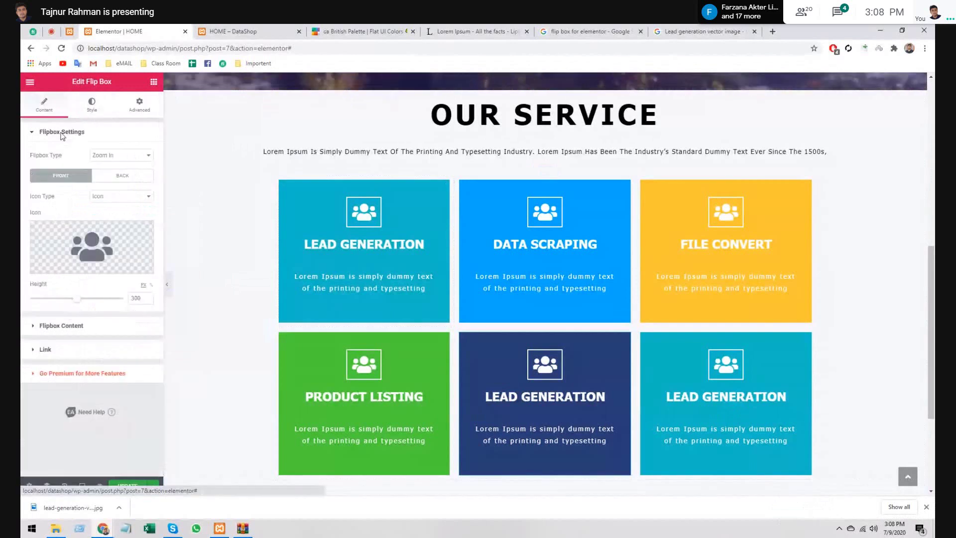
- Change the navy box's Front Title to 'SMM Service', then select the bottom-right box
click(84, 326)
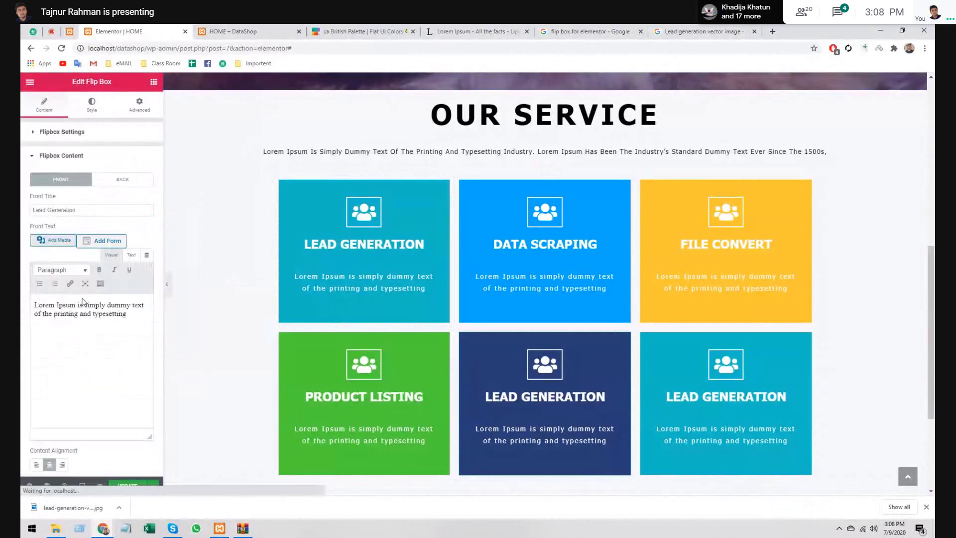
double_click(80, 211)
key(ctrl+a)
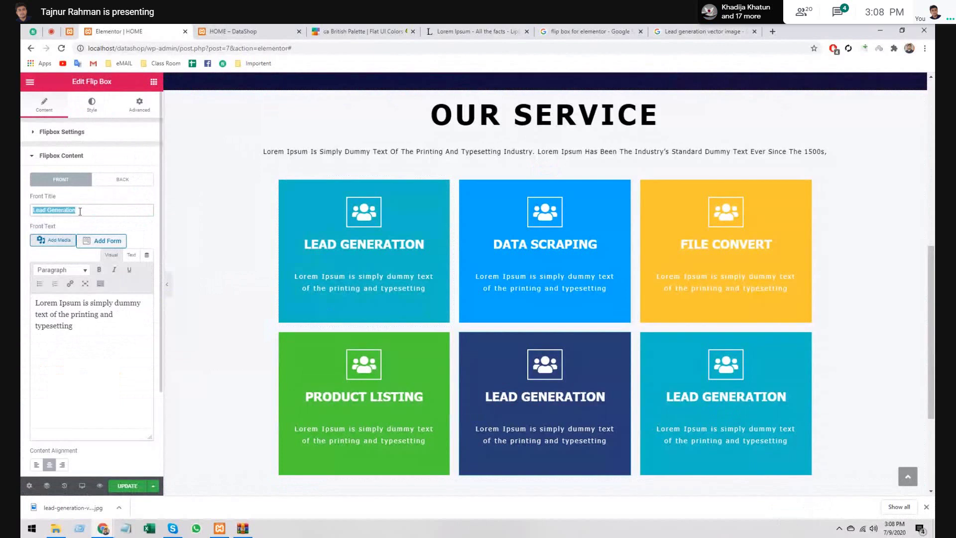
key(BackSpace)
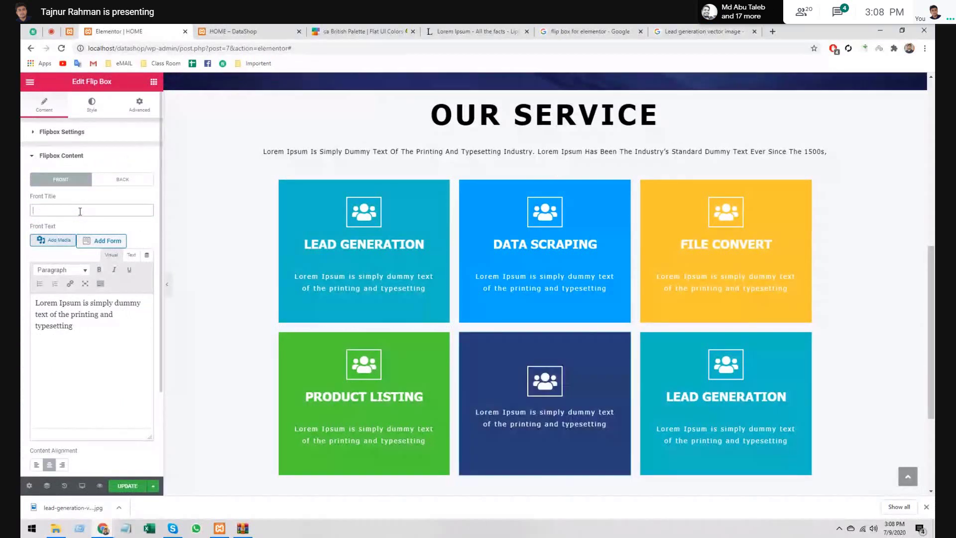
text(SMM)
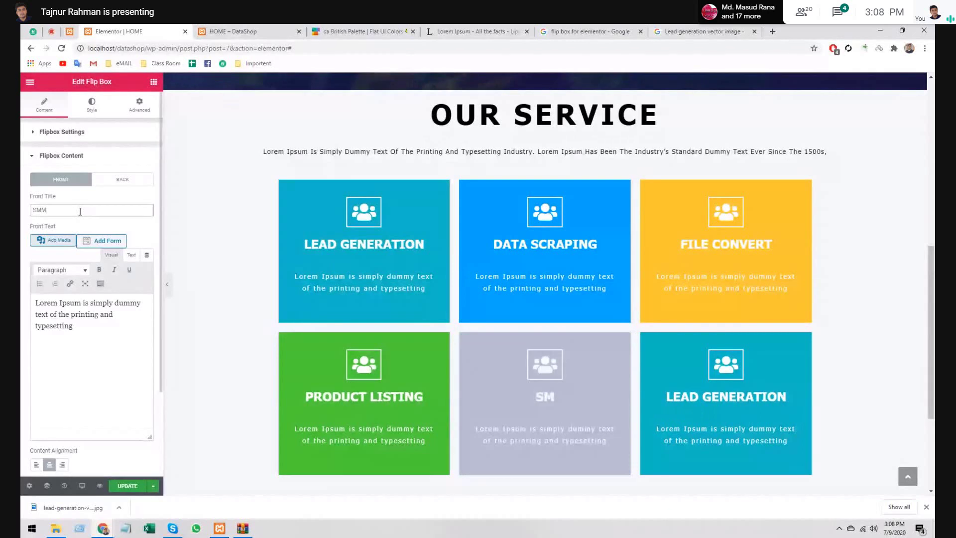
text( Serc)
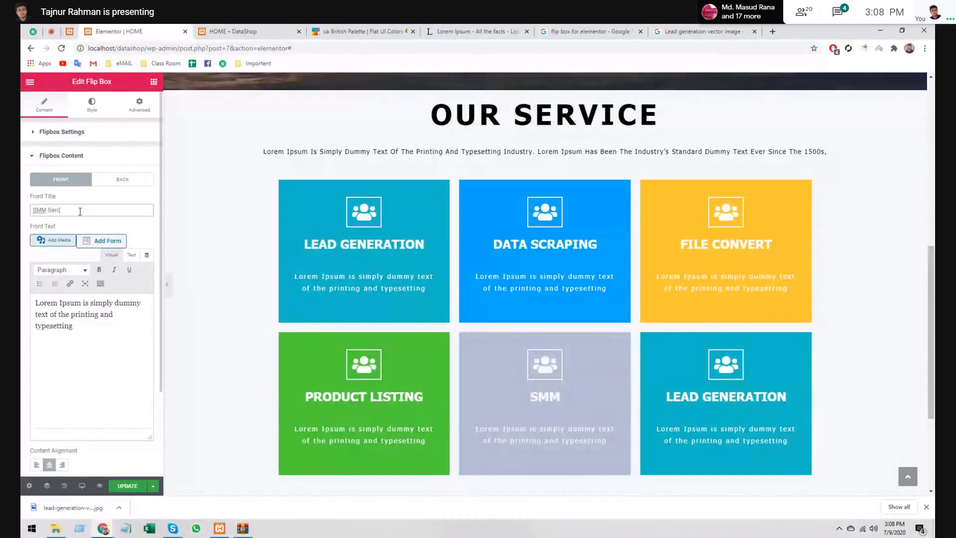
key(BackSpace)
text(vice)
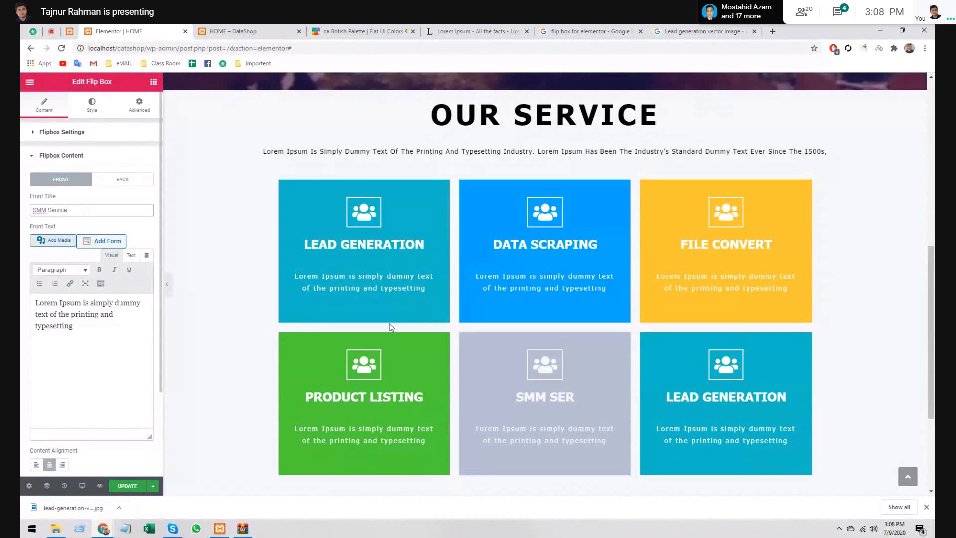
click(707, 393)
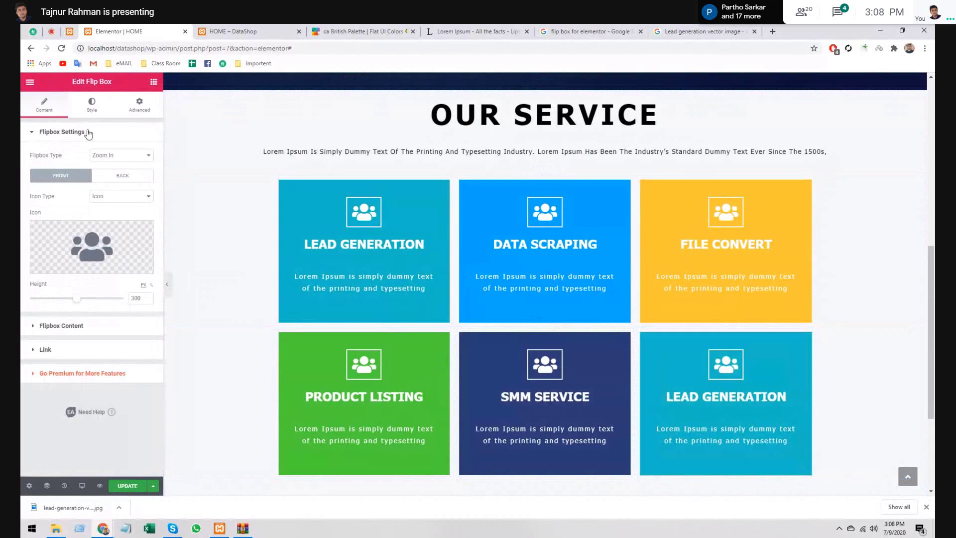
- Replace the last box's Front Title with 'SEO Service'
click(62, 325)
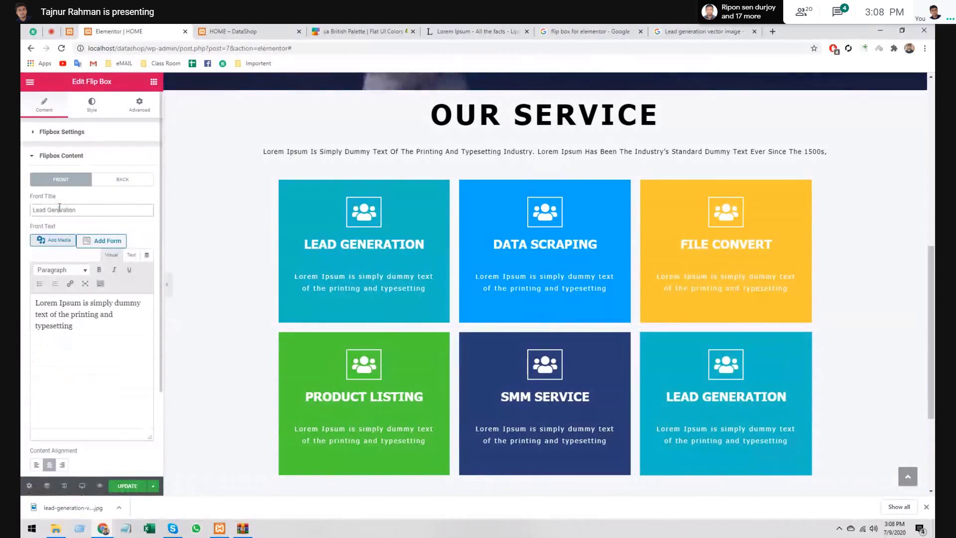
triple_click(59, 209)
key(BackSpace)
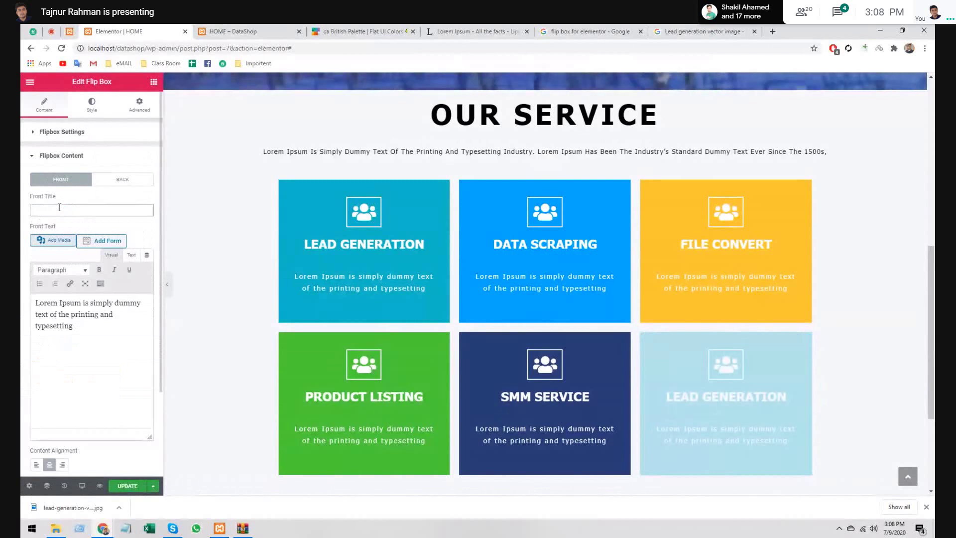
text(SEO S)
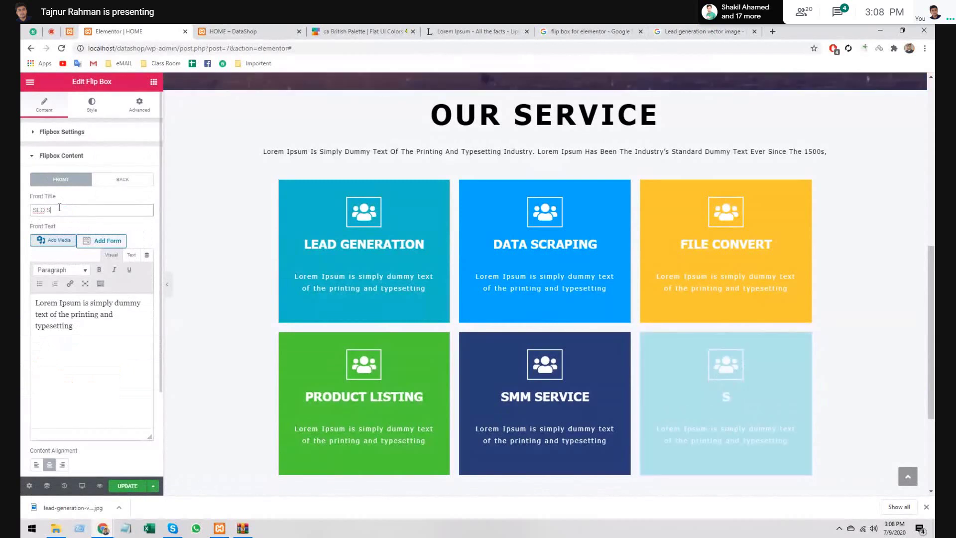
text(ervice)
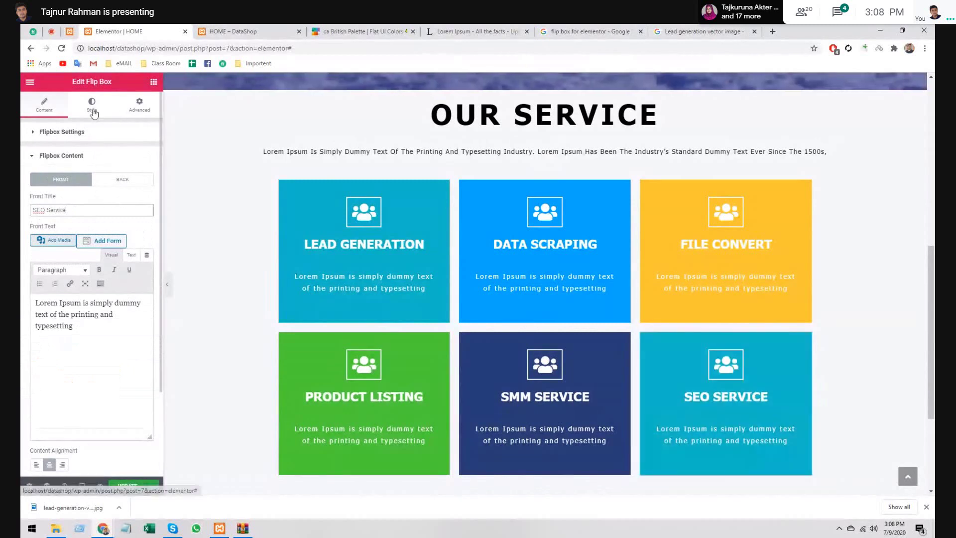
- Paste Periwinkle #9c88ff as its front background colour, then select the section holding the boxes
click(342, 26)
click(293, 150)
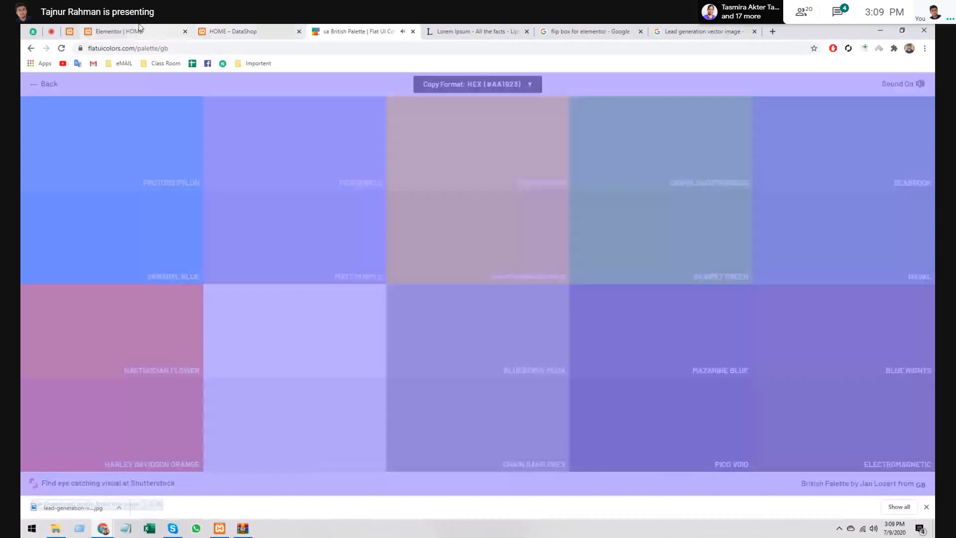
click(139, 30)
text(#9c88ff)
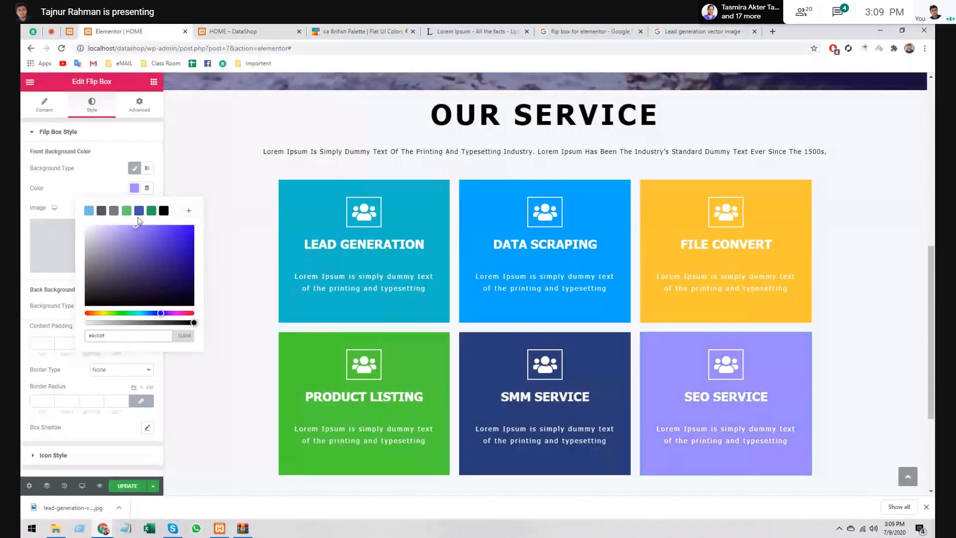
click(132, 192)
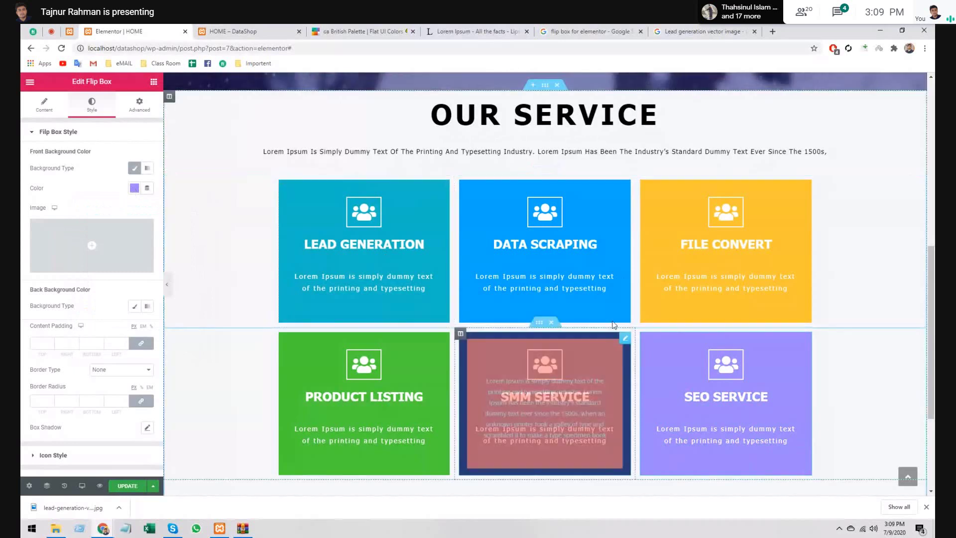
click(517, 176)
scroll(752, 297, down, 3)
scroll(752, 297, up, 6)
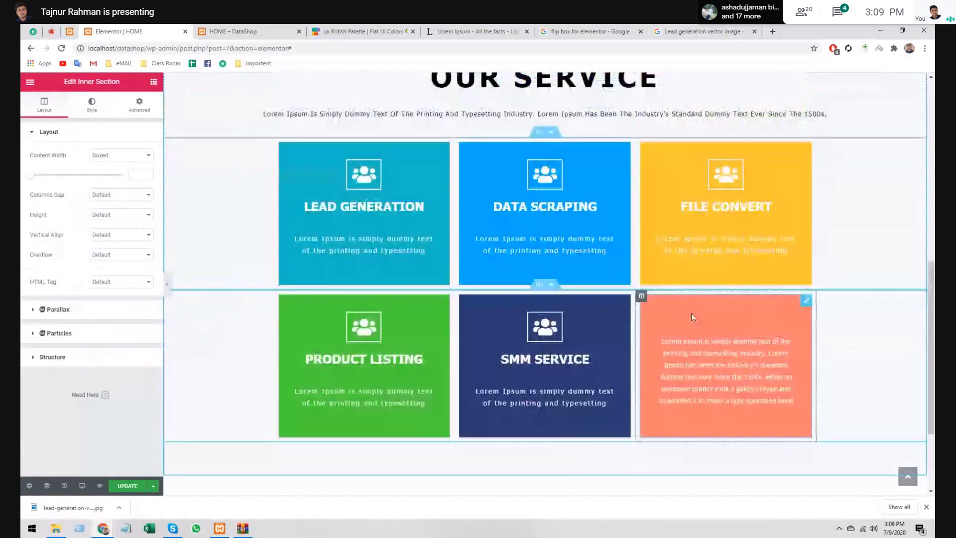
scroll(332, 251, down, 4)
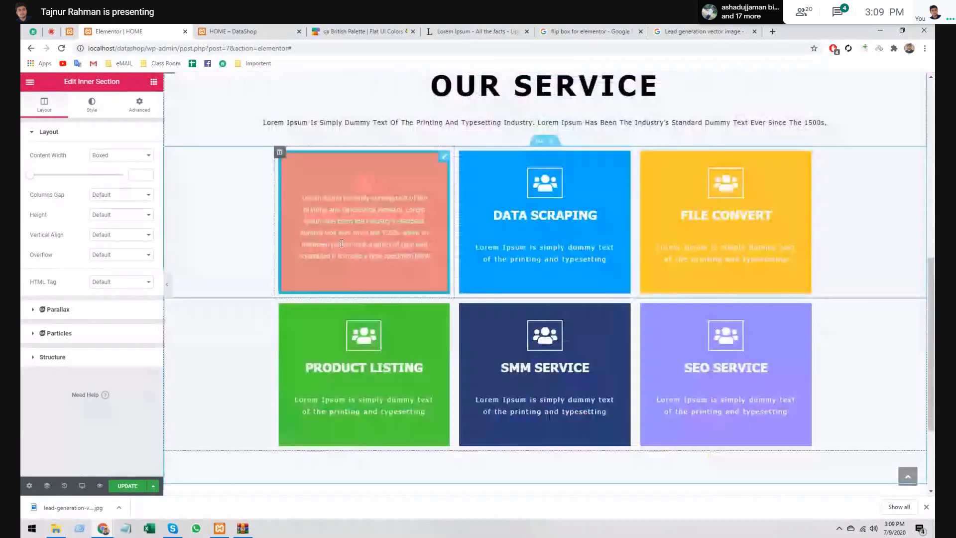
scroll(332, 251, up, 1)
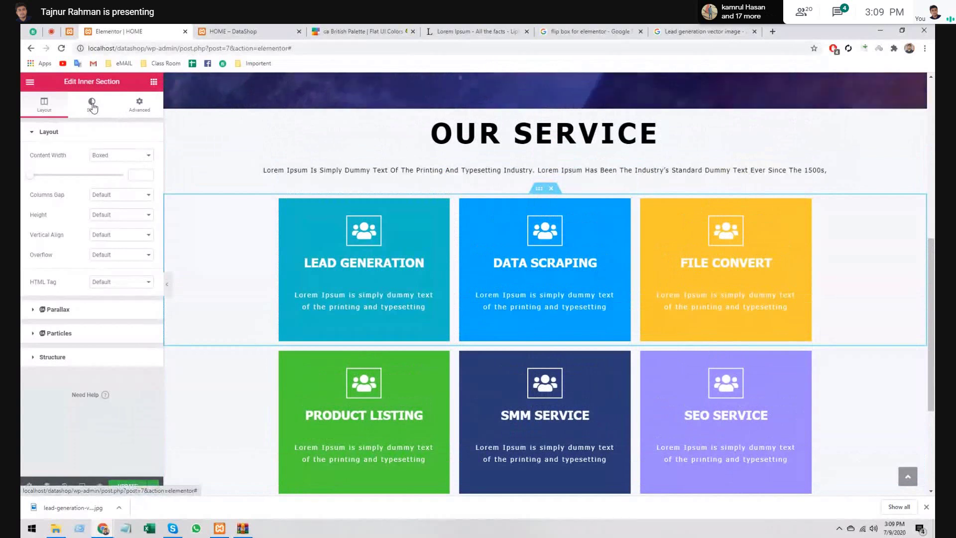
- Open the inner section's Style settings, then select the Lead Generation flip box
click(92, 106)
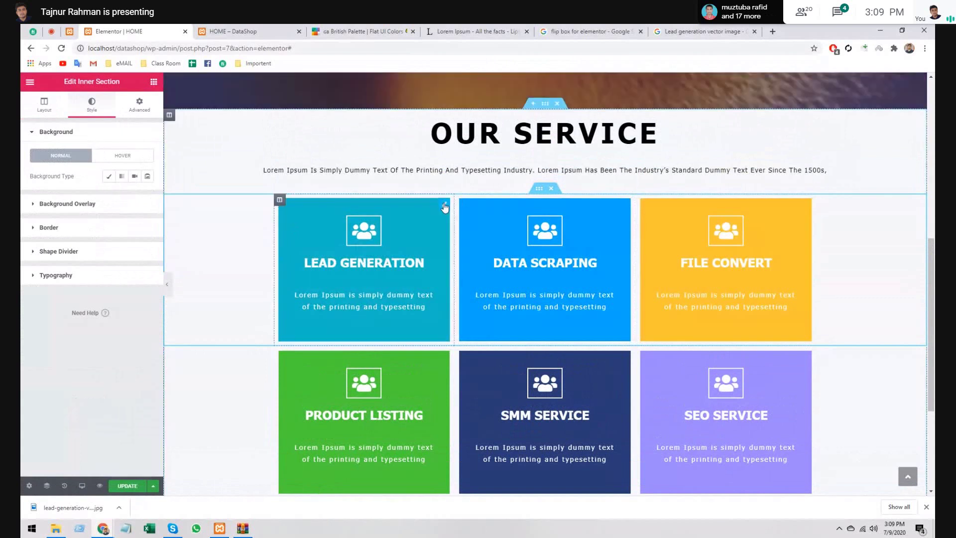
click(407, 212)
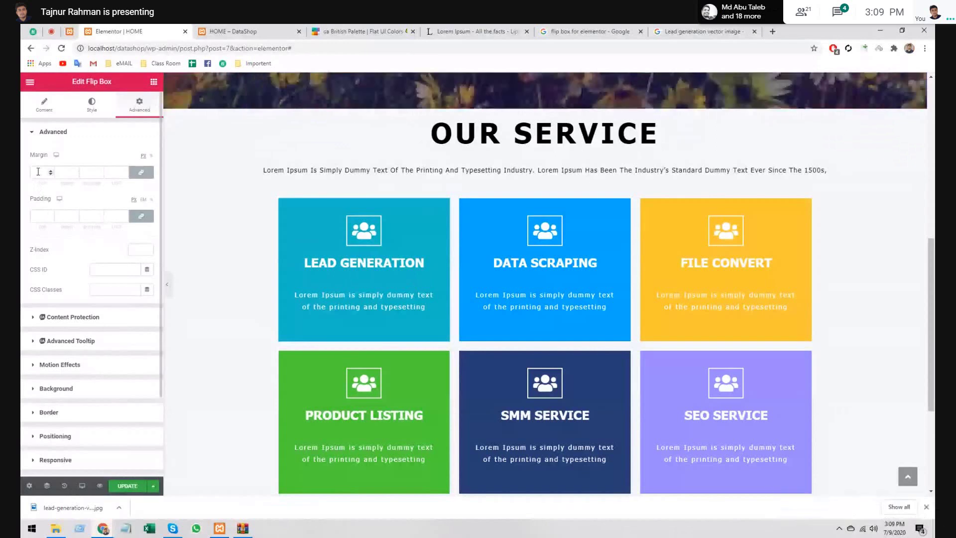
- Set the Lead Generation box's right padding to 10
click(63, 214)
text(0)
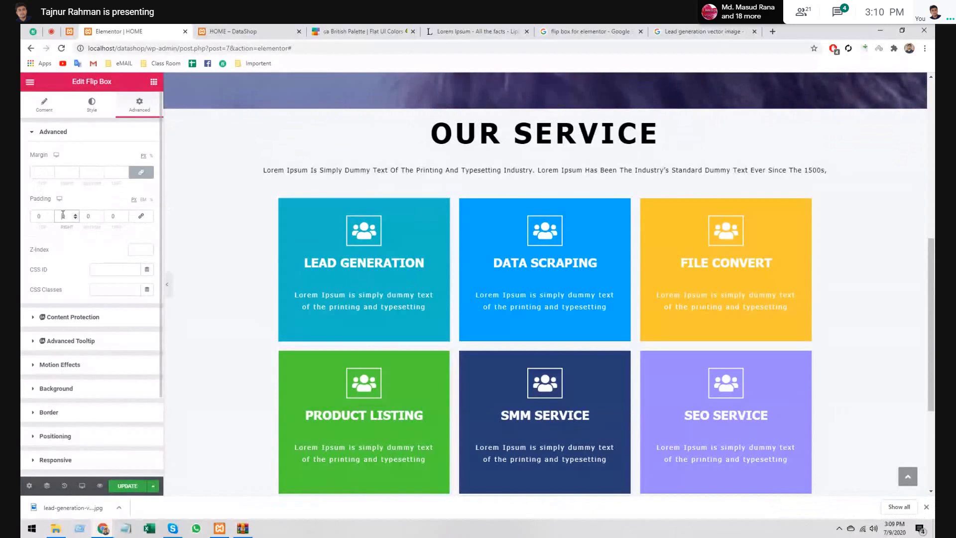
text(100)
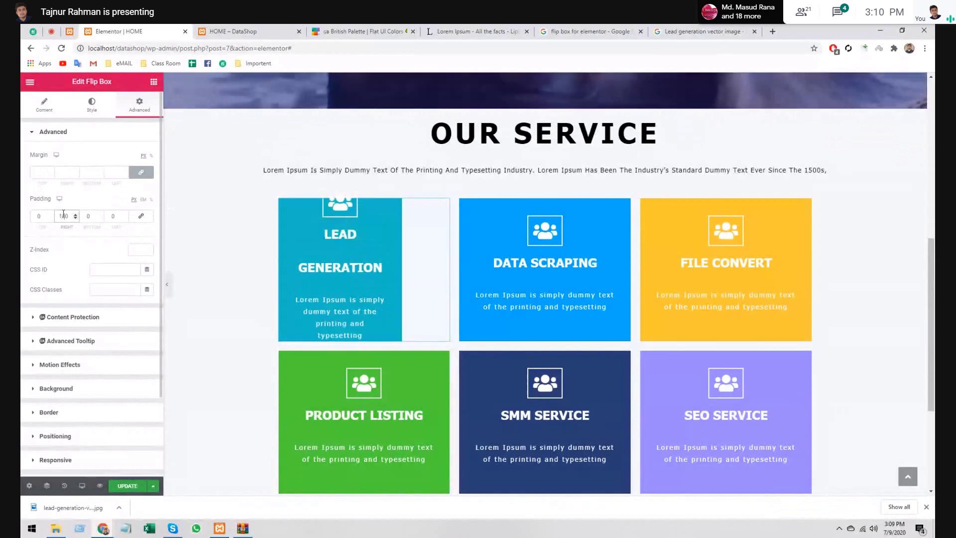
key(BackSpace)
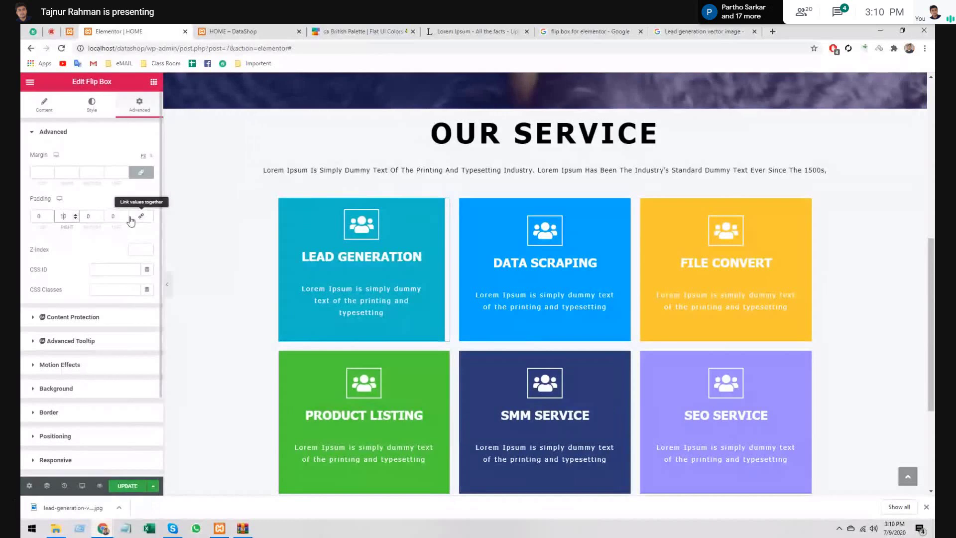
- Select the File Convert box and enter its left padding value
click(717, 252)
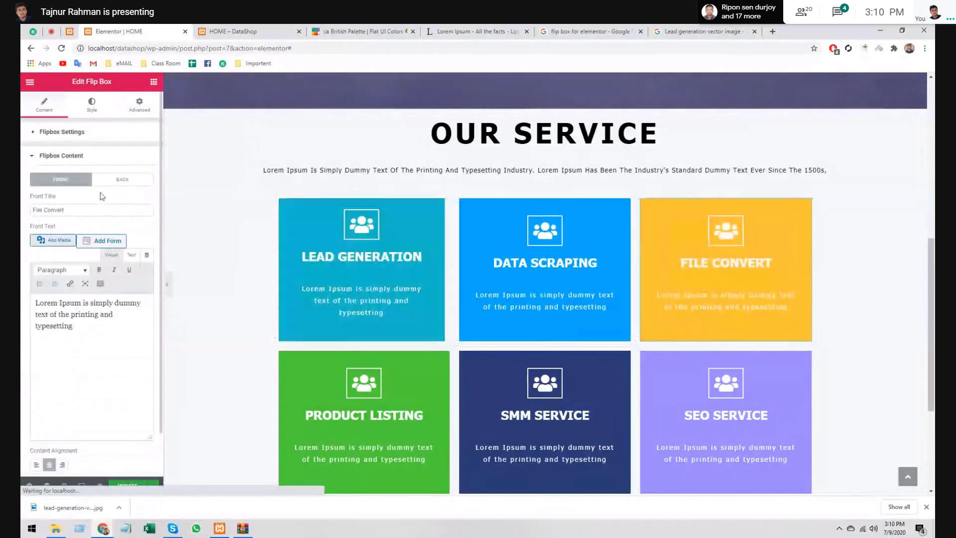
click(141, 109)
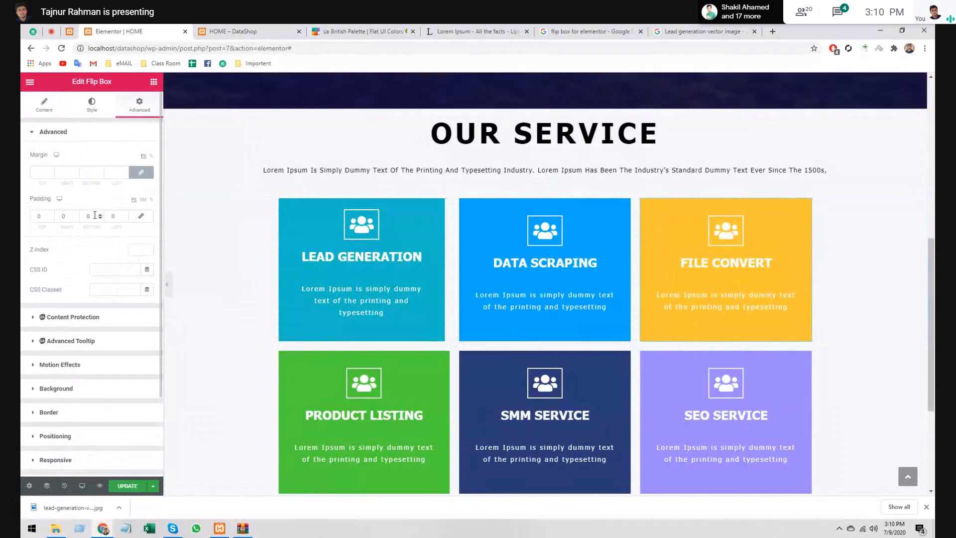
click(108, 216)
text(1)
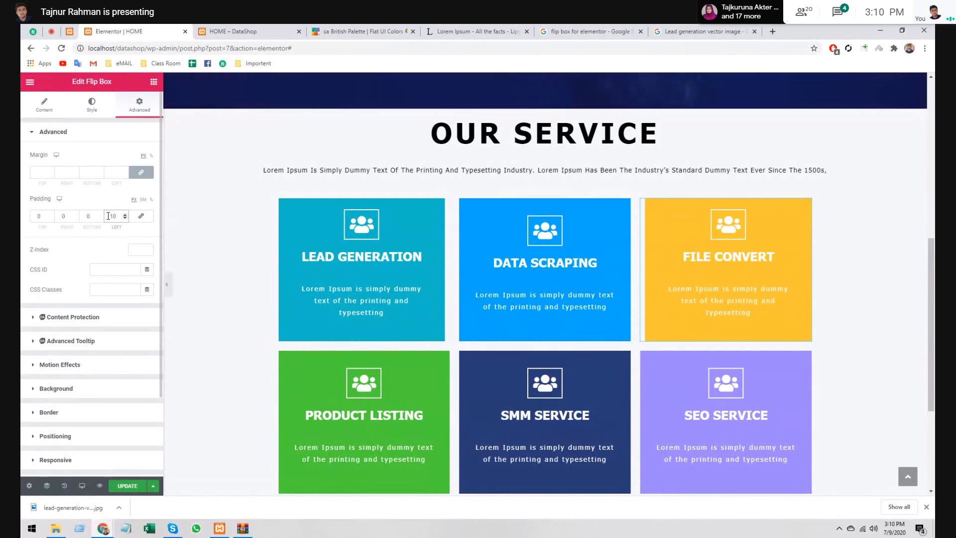
- Preview the grid with the editor panel hidden, then unlink the four margin values
mouse_move(344, 396)
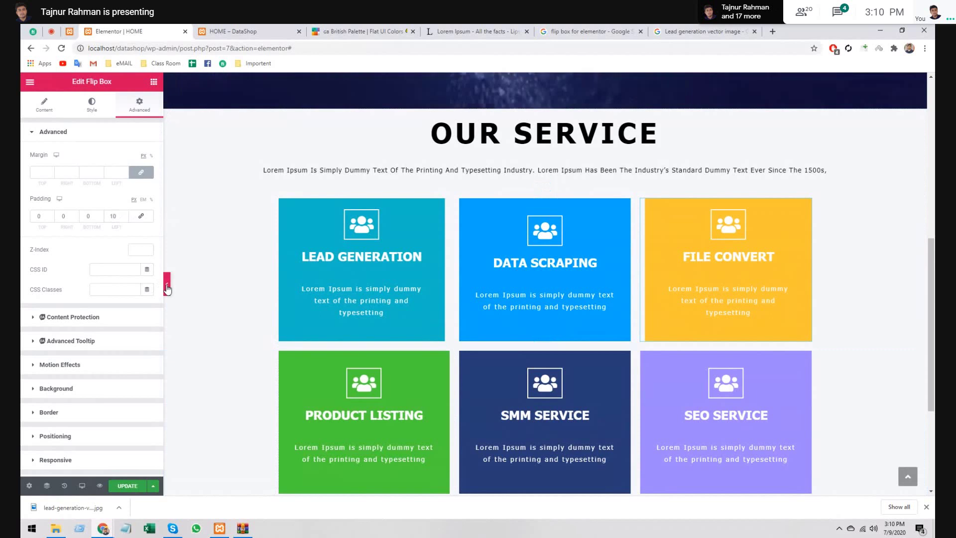
click(167, 287)
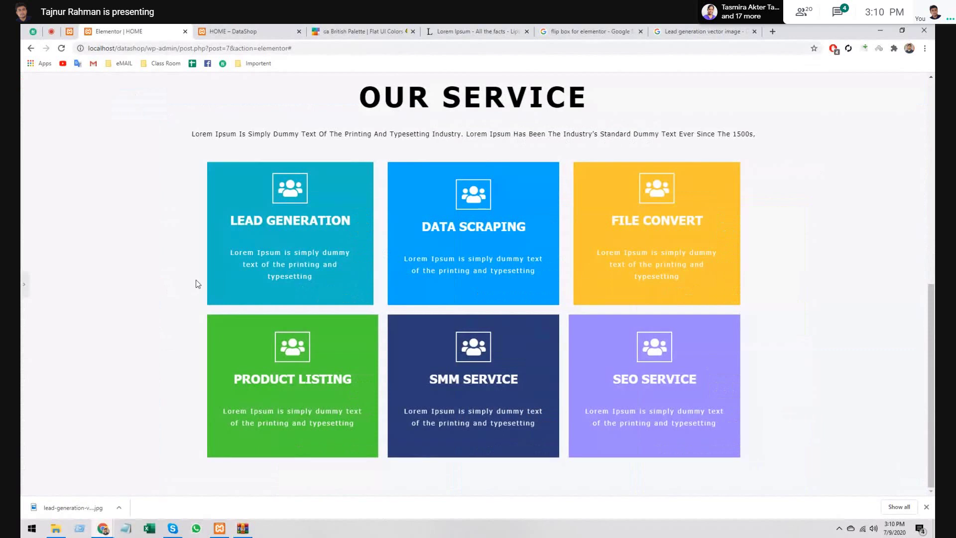
click(24, 284)
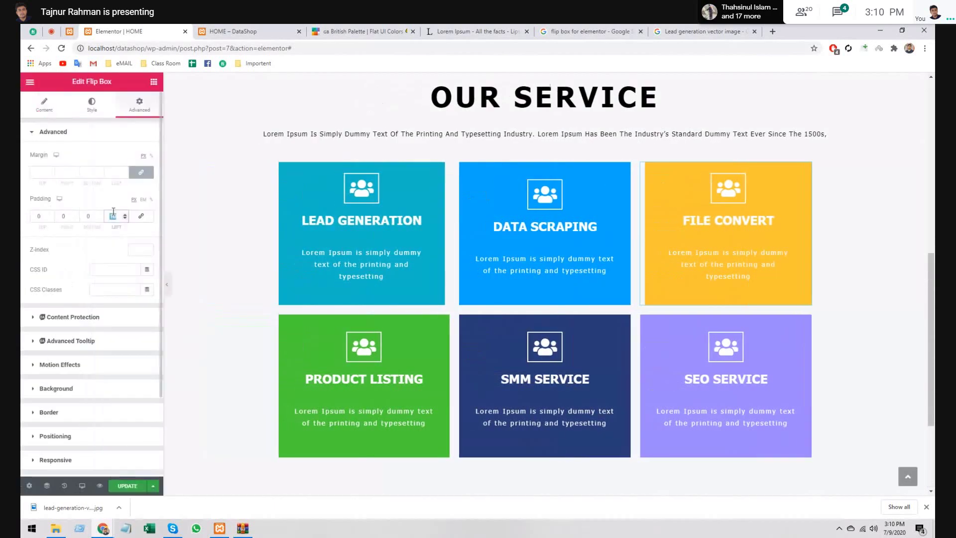
click(141, 172)
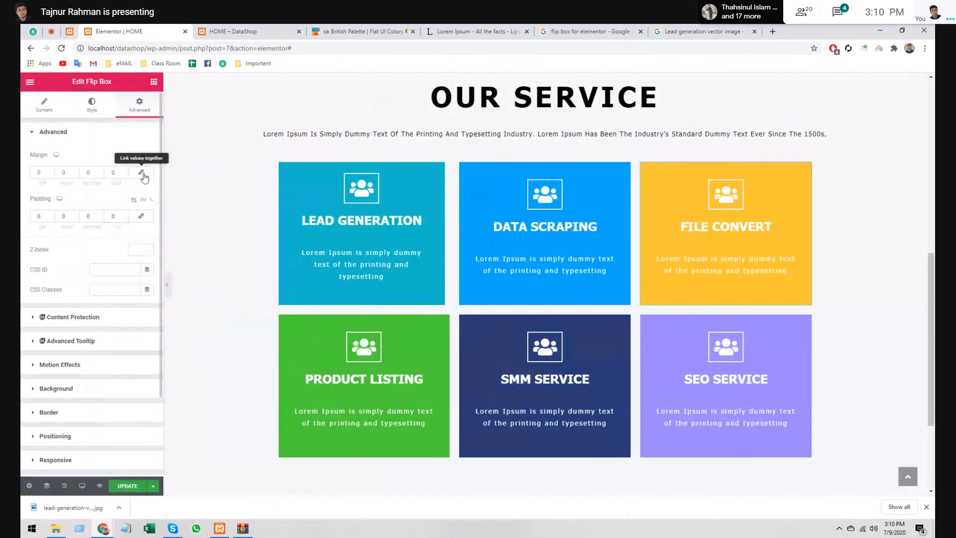
click(95, 172)
click(112, 171)
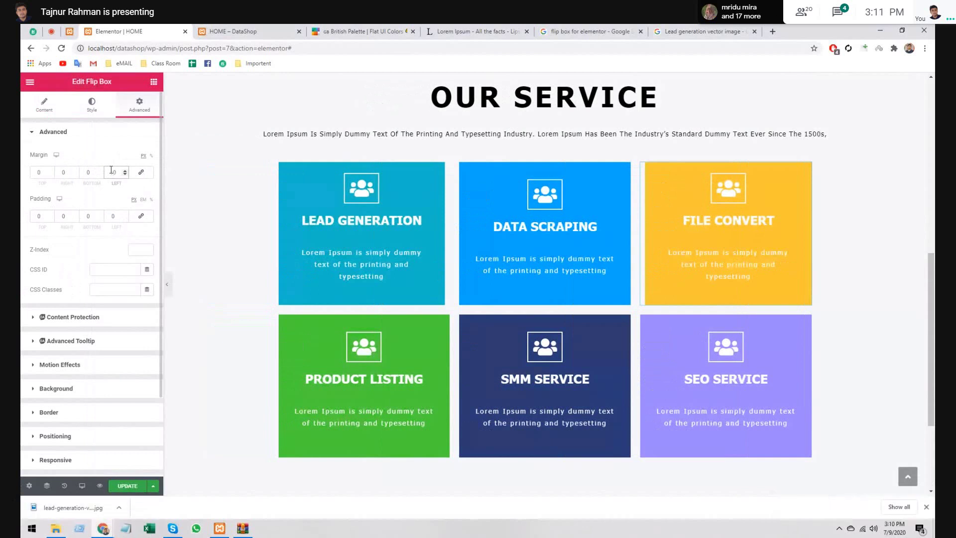
click(141, 172)
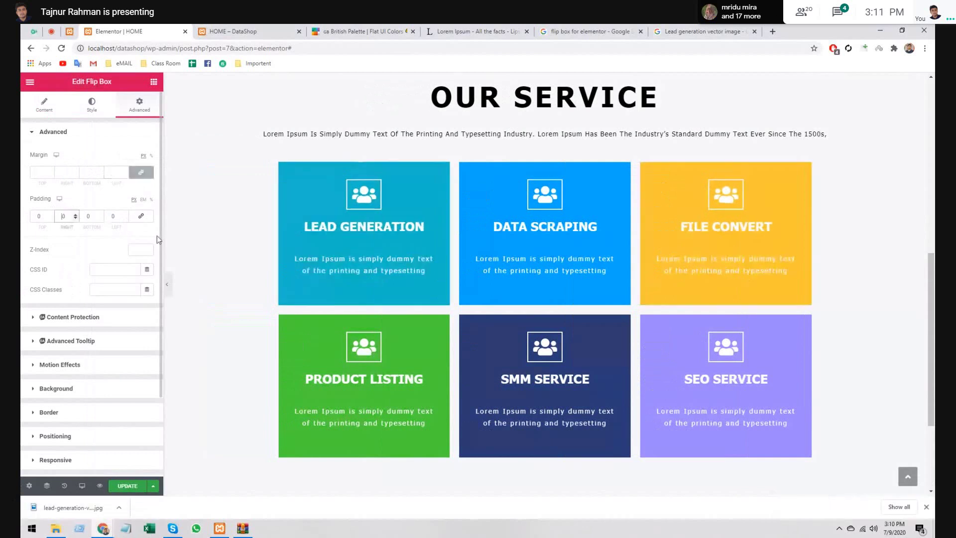
click(141, 216)
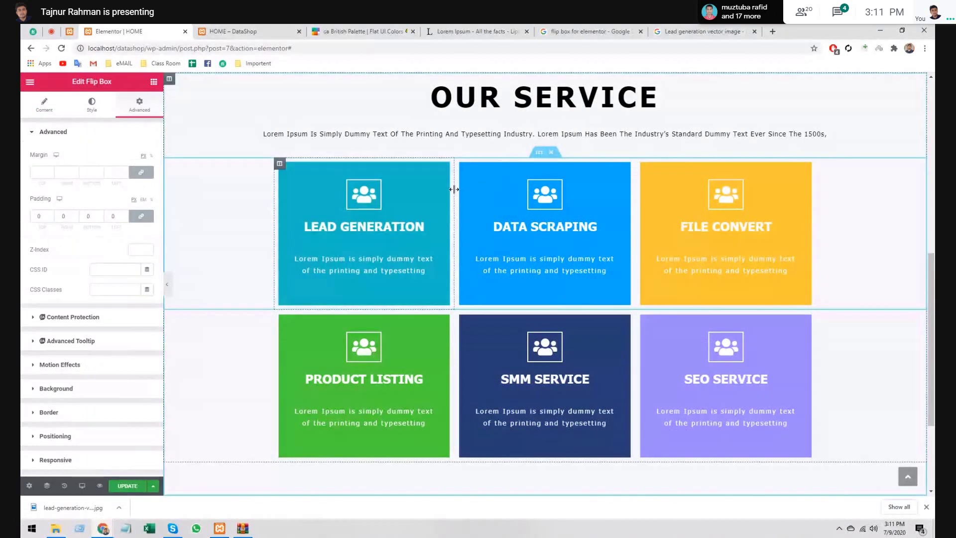
drag(455, 189, 454, 189)
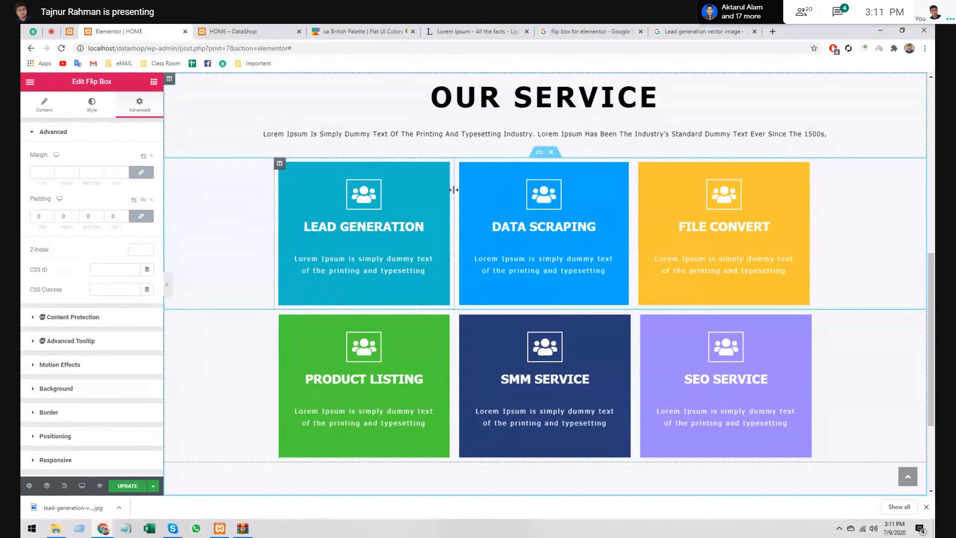
text(1)
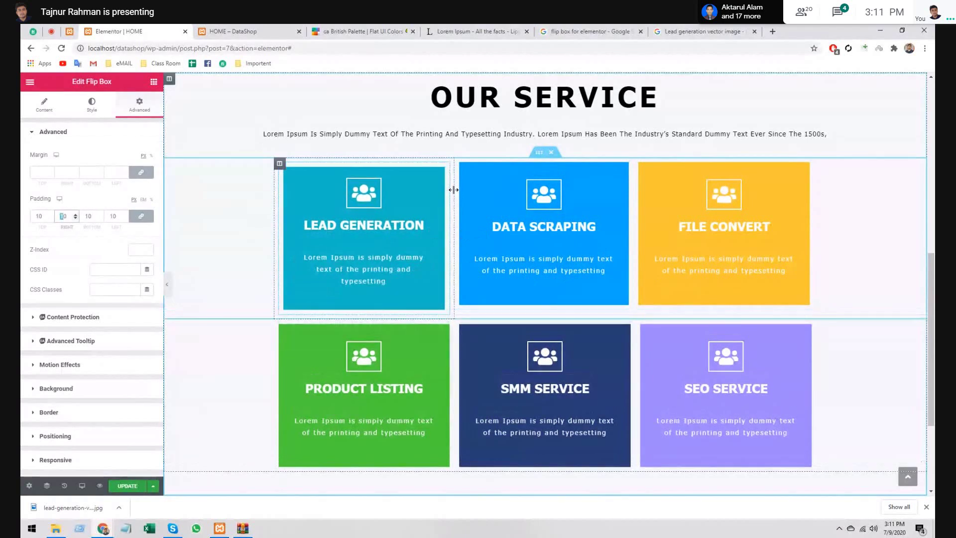
key(BackSpace)
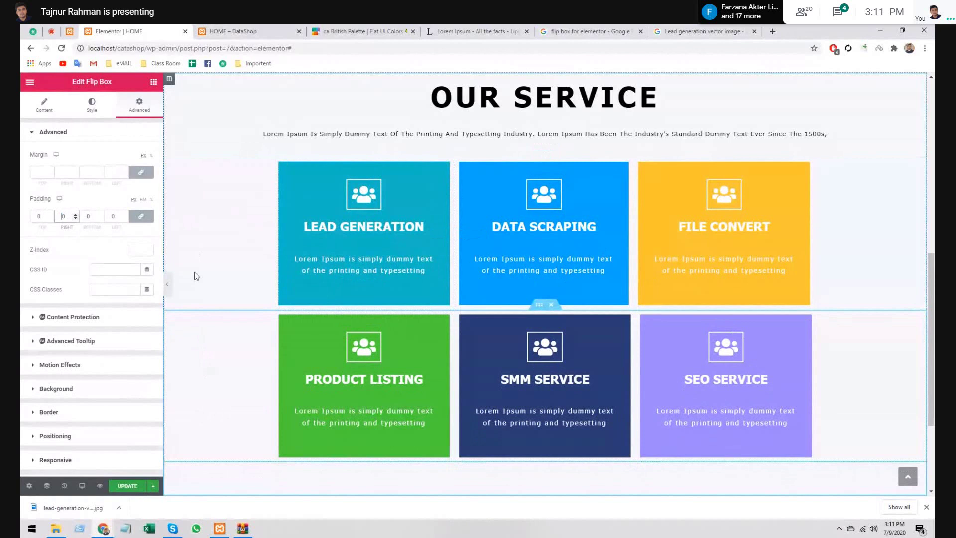
click(168, 284)
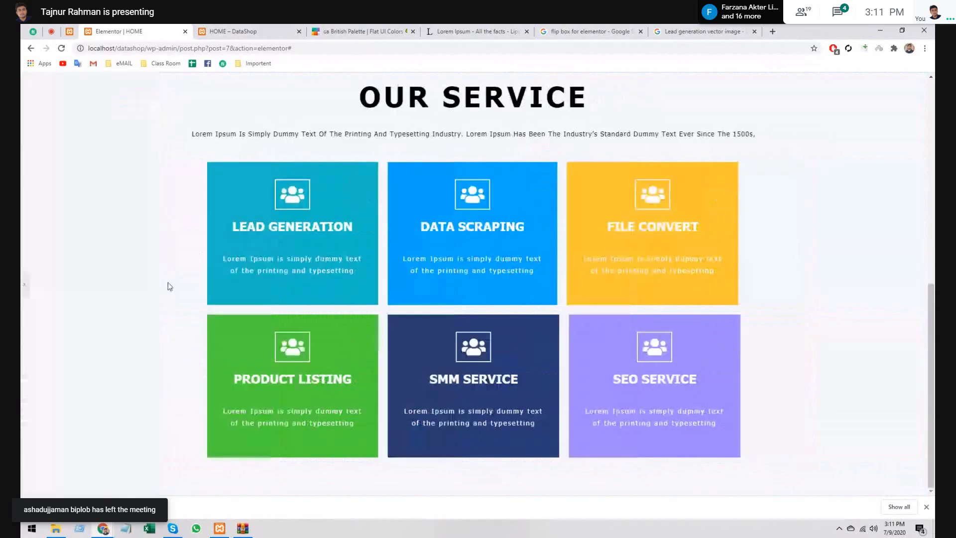
click(25, 288)
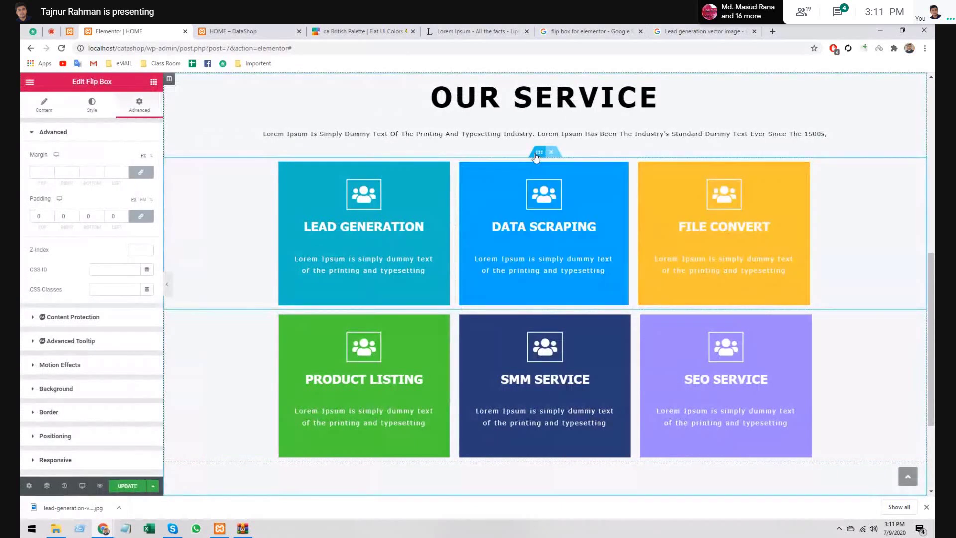
- Switch the top row section's Content Width to Full Width, back to Boxed, and narrow it
click(537, 155)
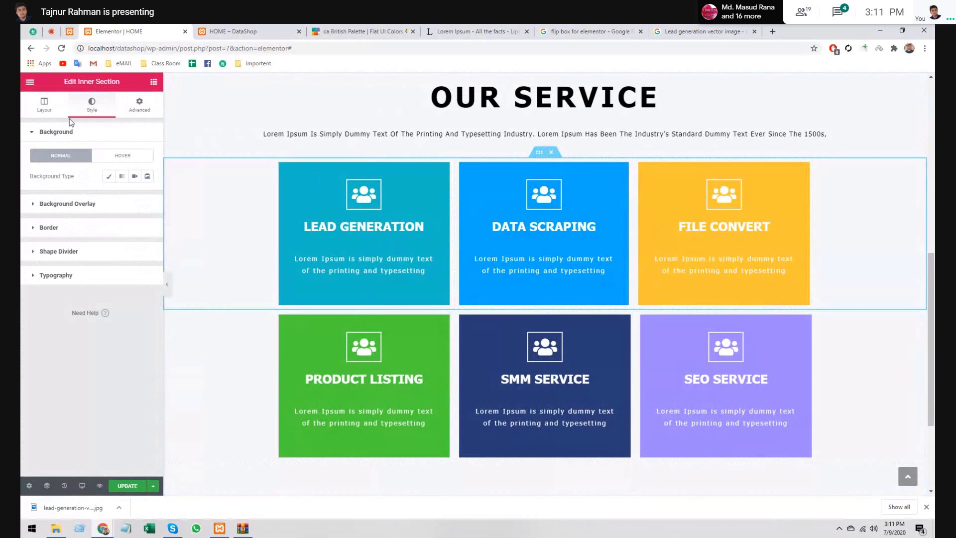
click(44, 105)
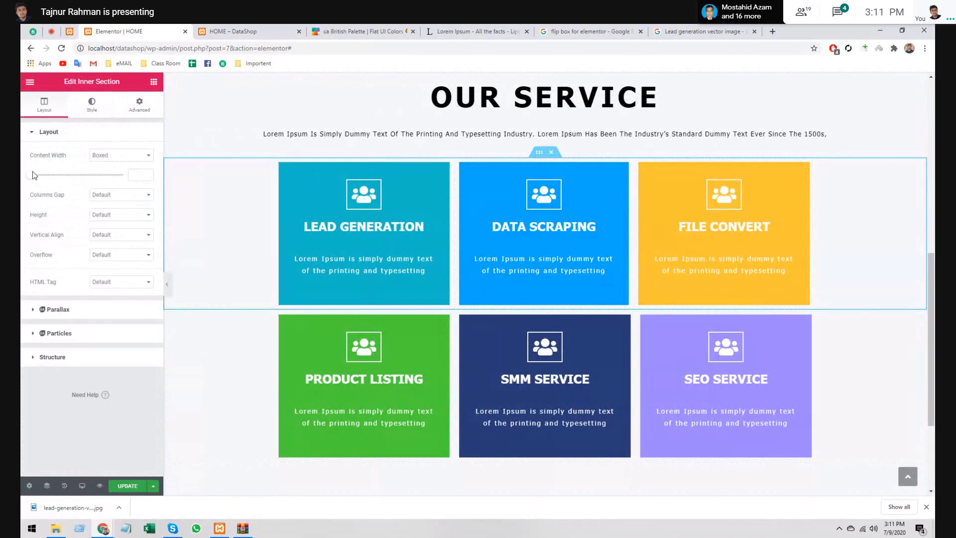
click(105, 156)
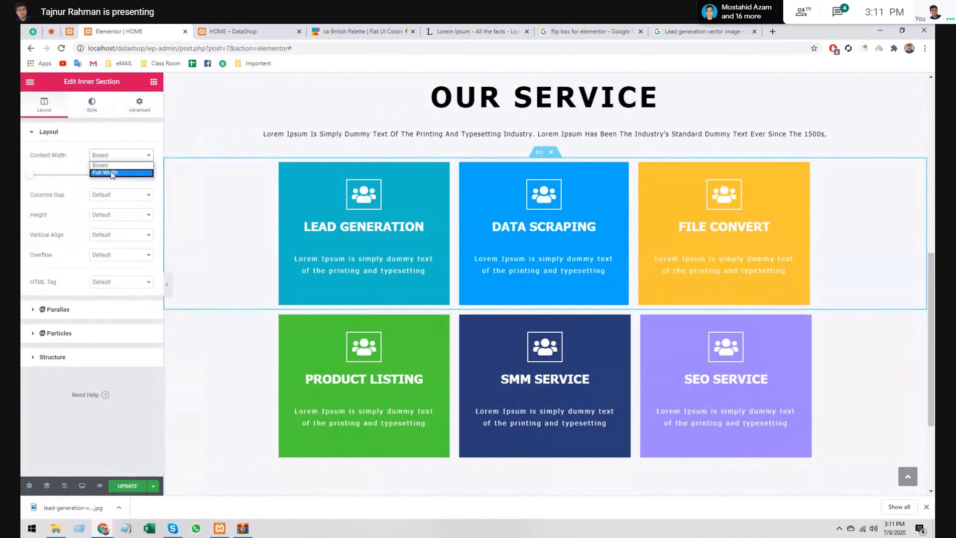
click(111, 173)
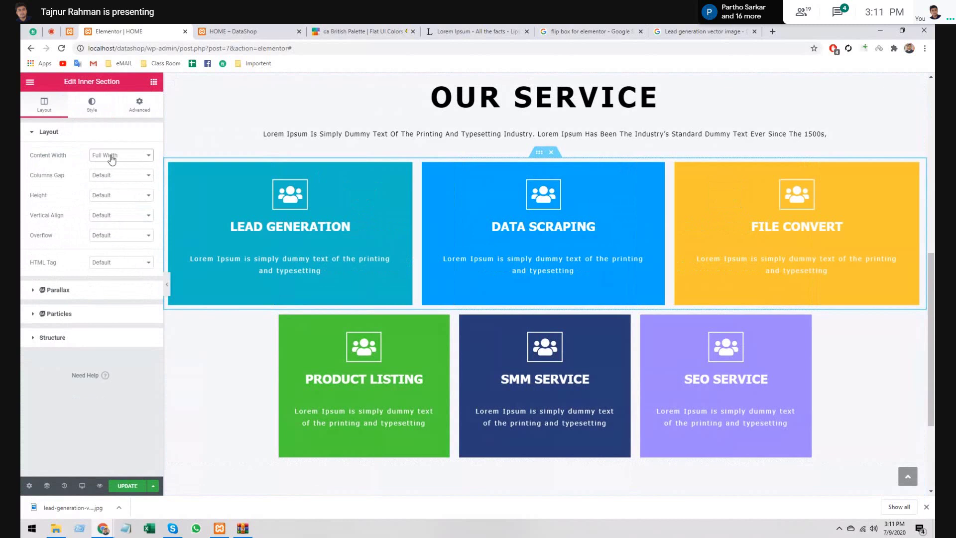
click(112, 156)
click(110, 162)
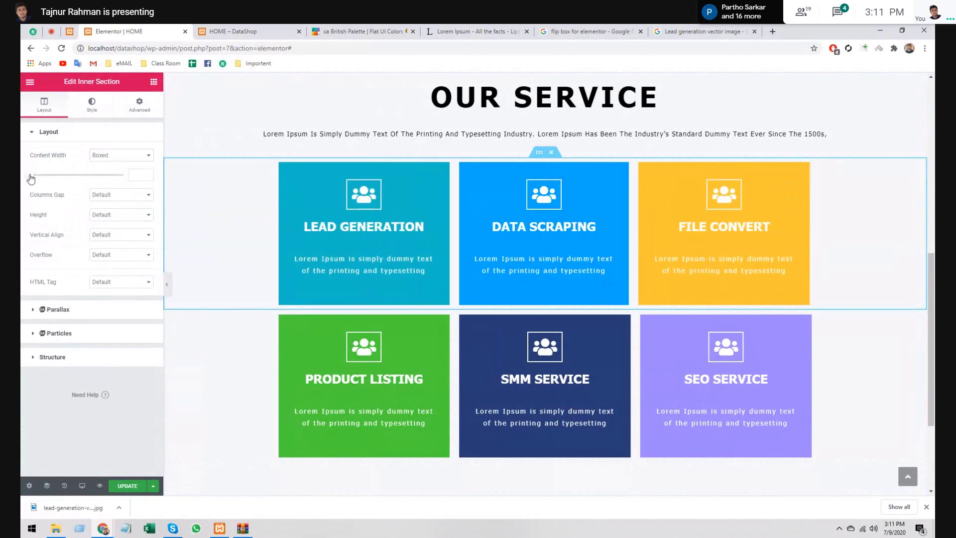
drag(31, 179, 95, 178)
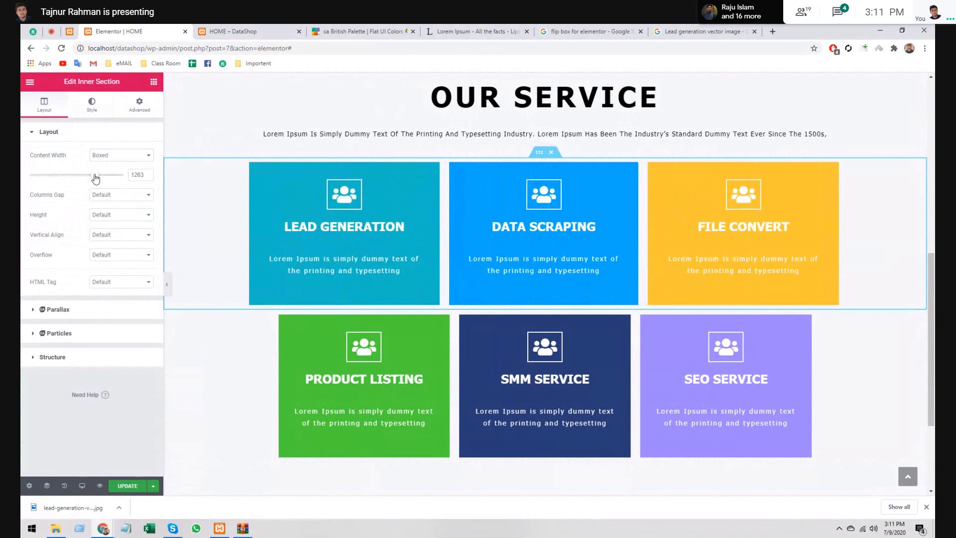
click(109, 155)
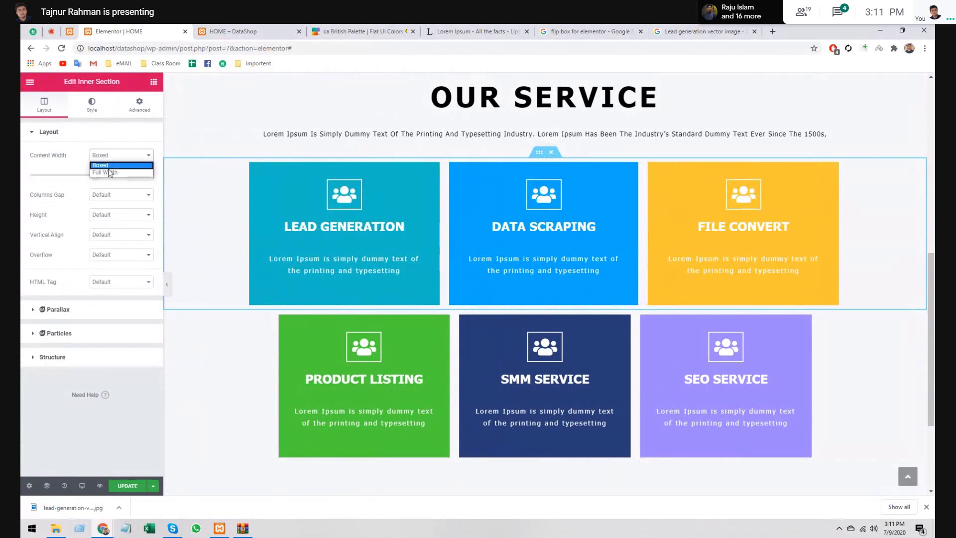
click(109, 163)
- Enter 0 as the boxed content width, toggle Full Width and Boxed, and open History
double_click(135, 176)
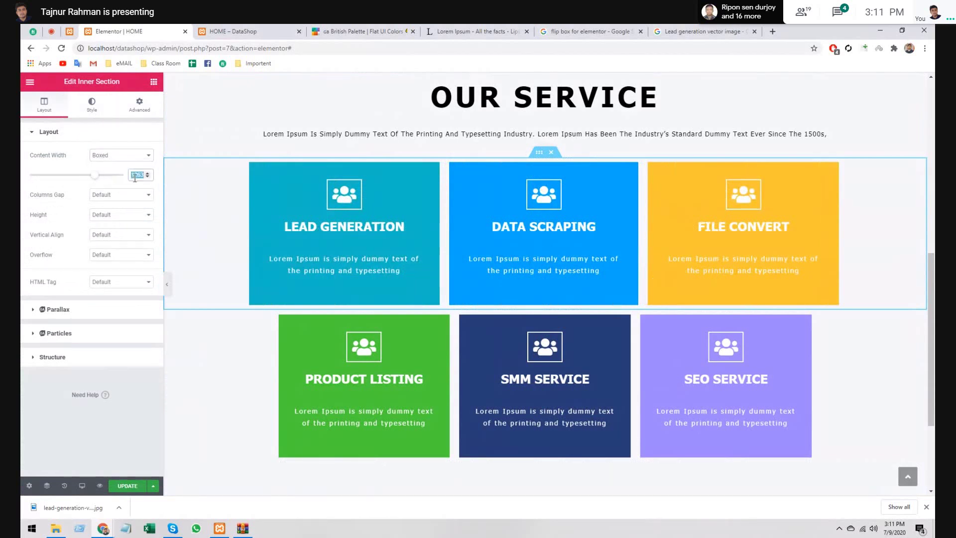
text(0)
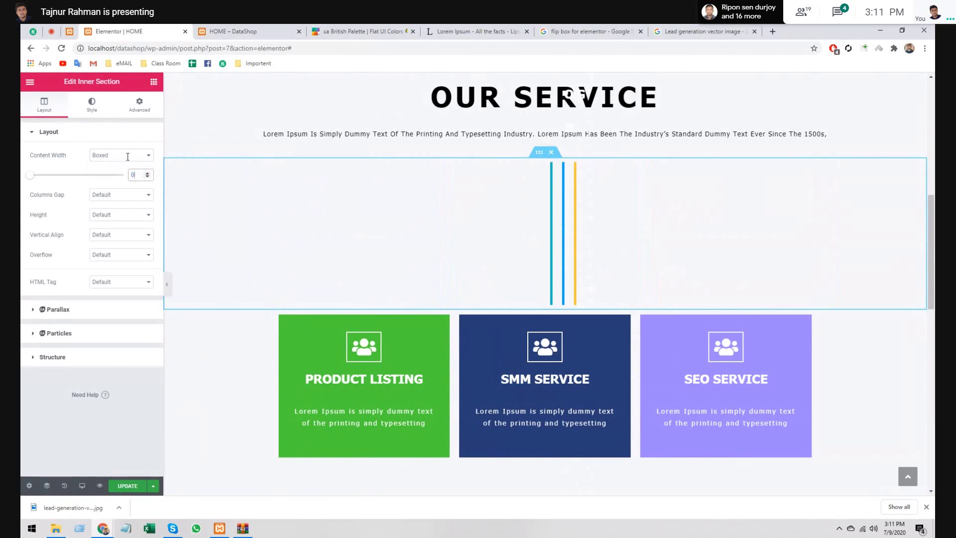
click(127, 156)
click(125, 179)
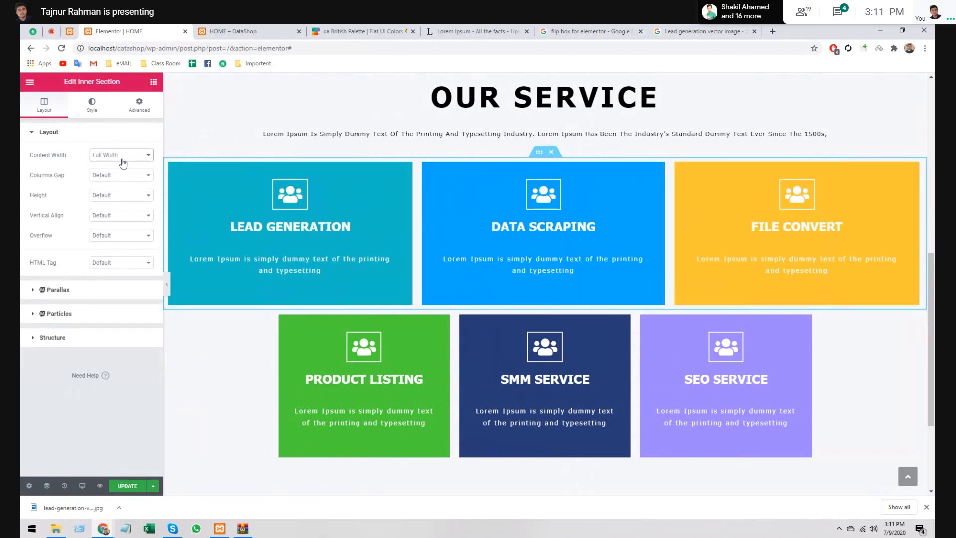
click(123, 158)
click(119, 165)
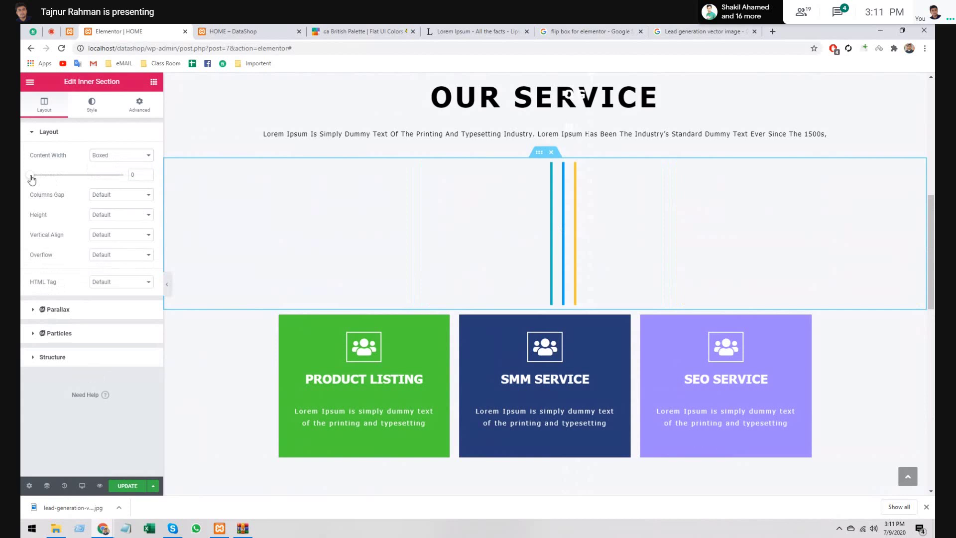
click(65, 486)
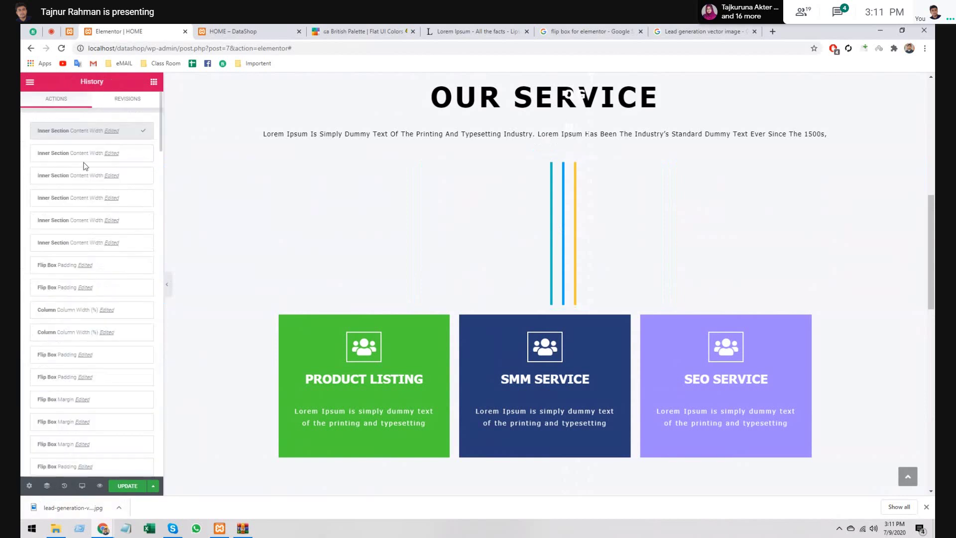
- Revert to earlier content width, padding and column width states until the top boxes reappear
mouse_move(77, 202)
click(76, 201)
click(74, 179)
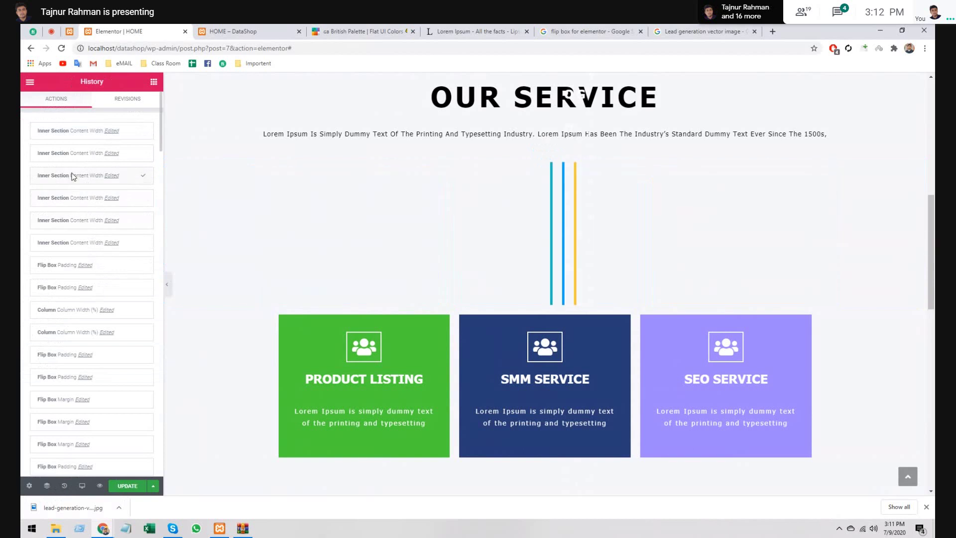
click(79, 148)
click(68, 243)
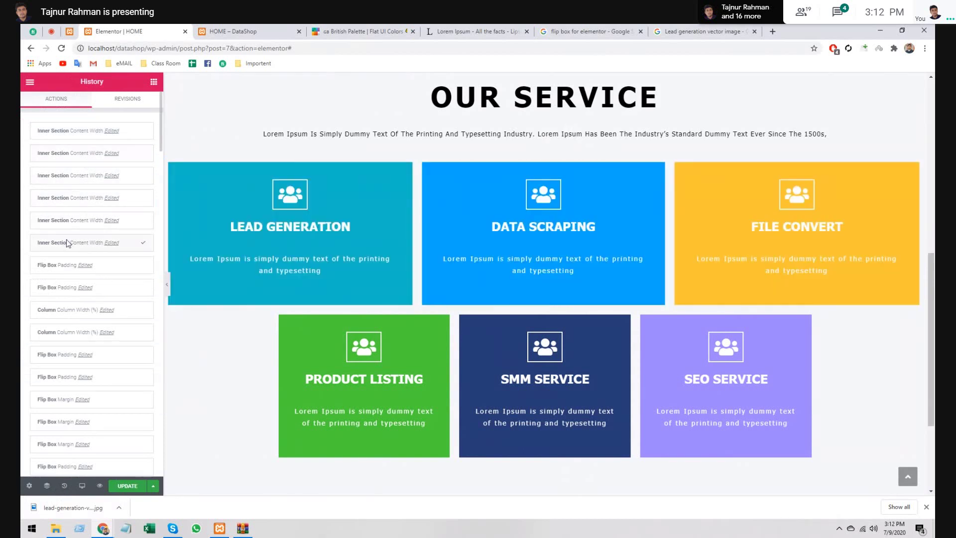
click(70, 268)
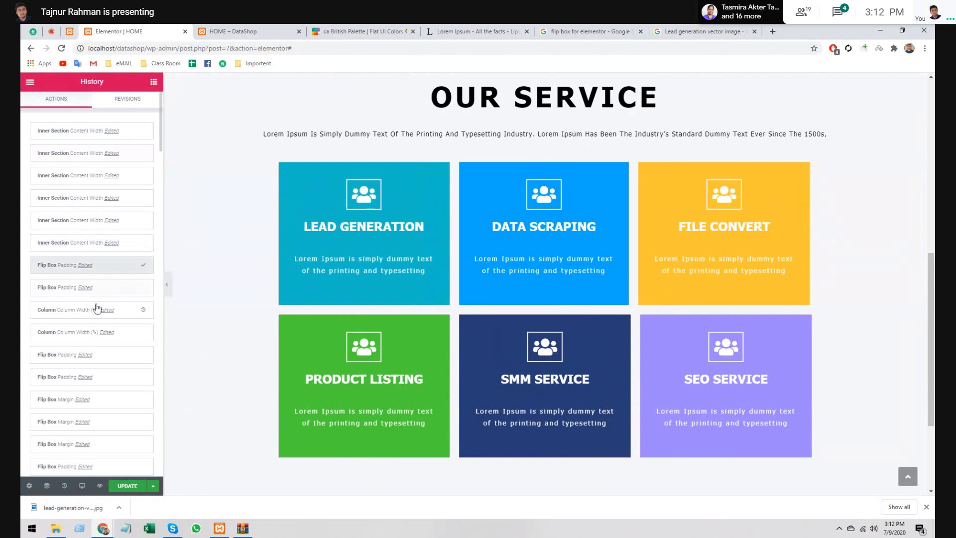
click(75, 315)
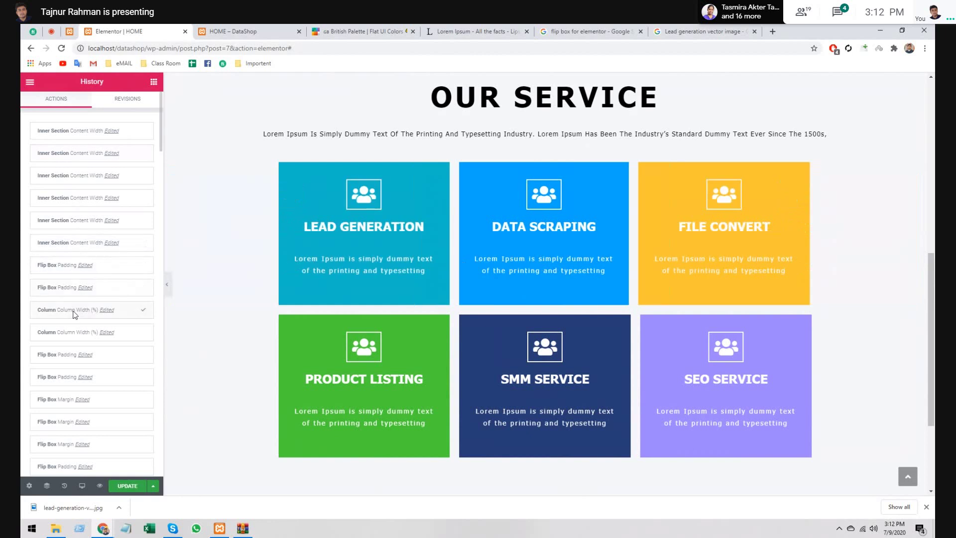
- Restore the later padding, margin and colour states so the top row matches the bottom
click(62, 355)
click(63, 377)
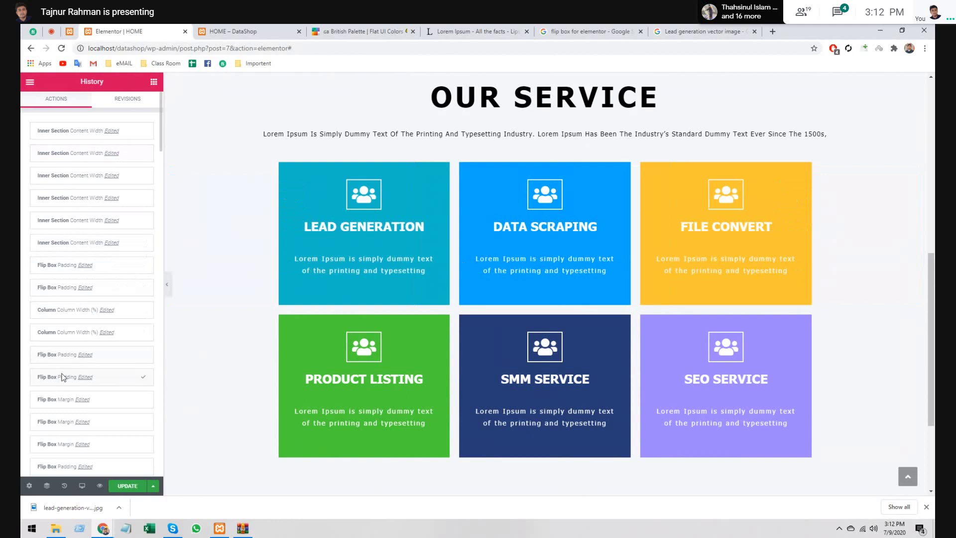
click(61, 399)
scroll(64, 428, down, 2)
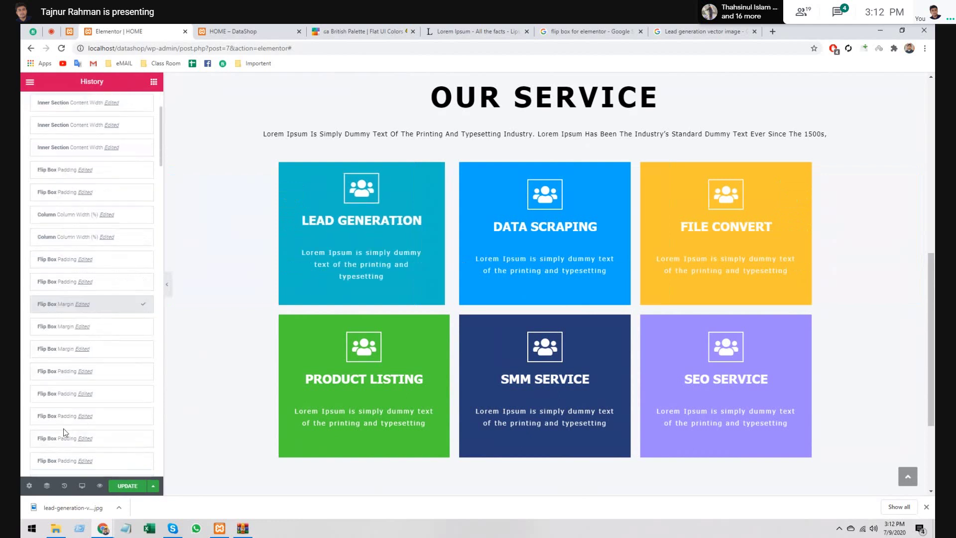
scroll(64, 442, down, 3)
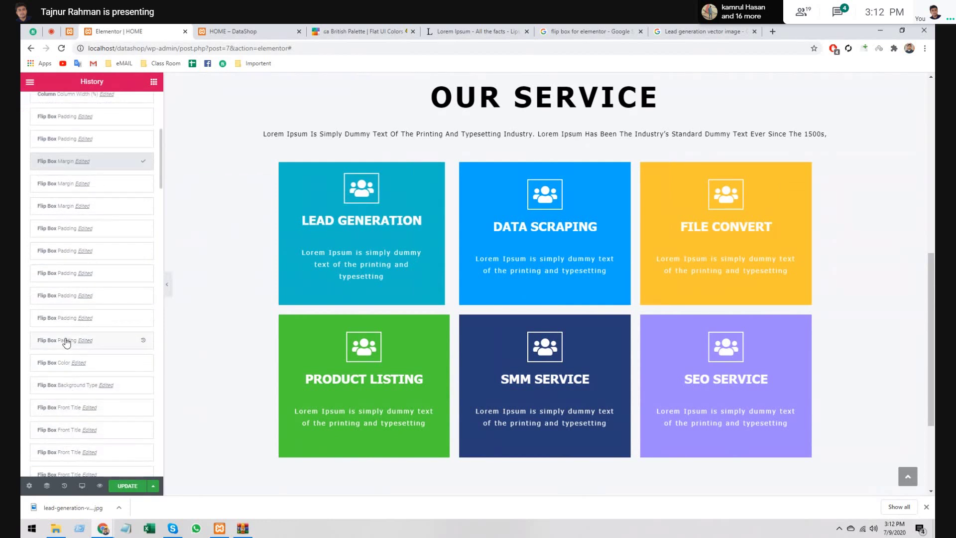
click(64, 364)
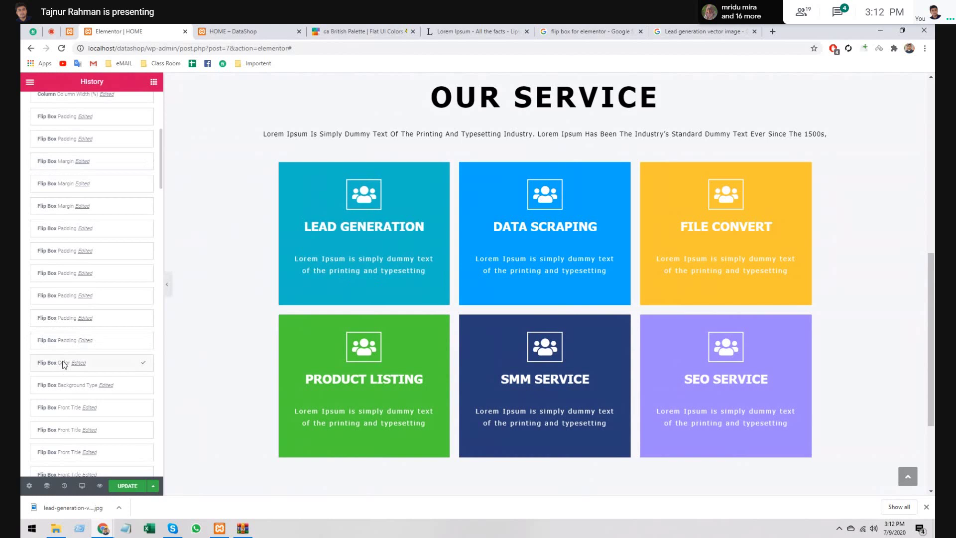
click(178, 285)
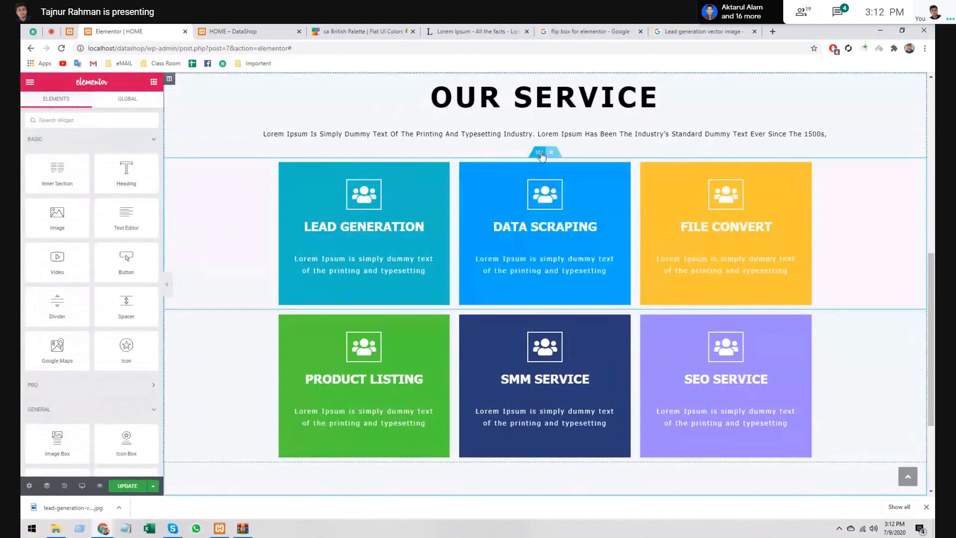
- Open the top row section's Advanced spacing, then select the Lead Generation flip box
click(540, 152)
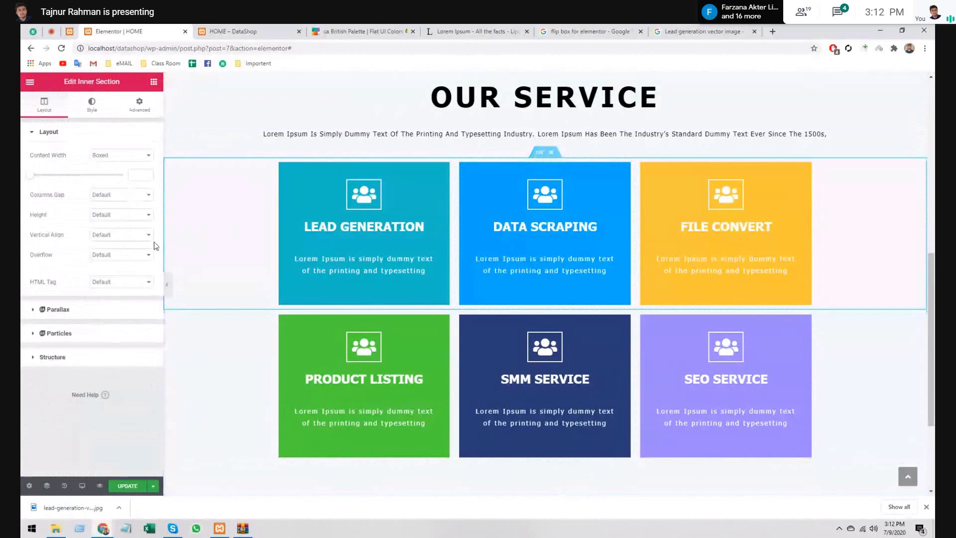
click(151, 106)
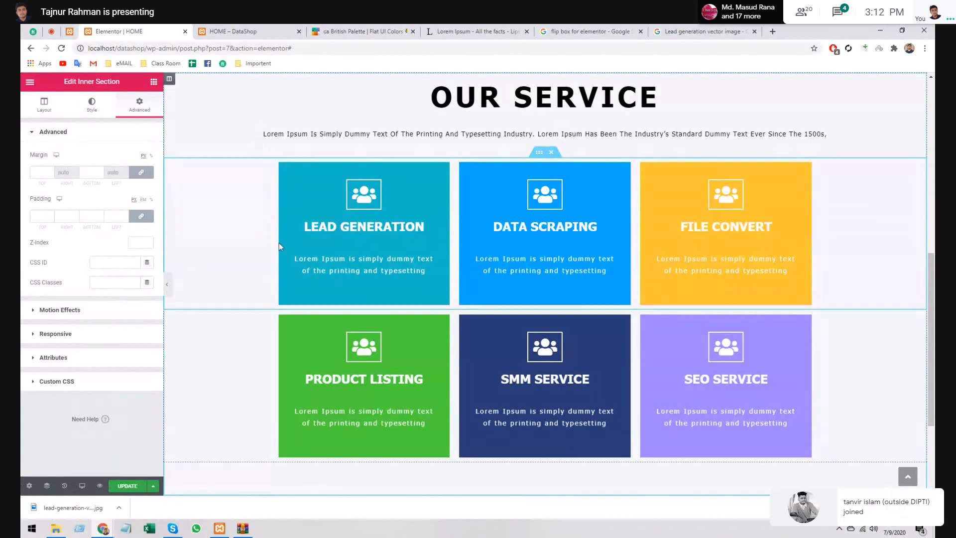
click(442, 170)
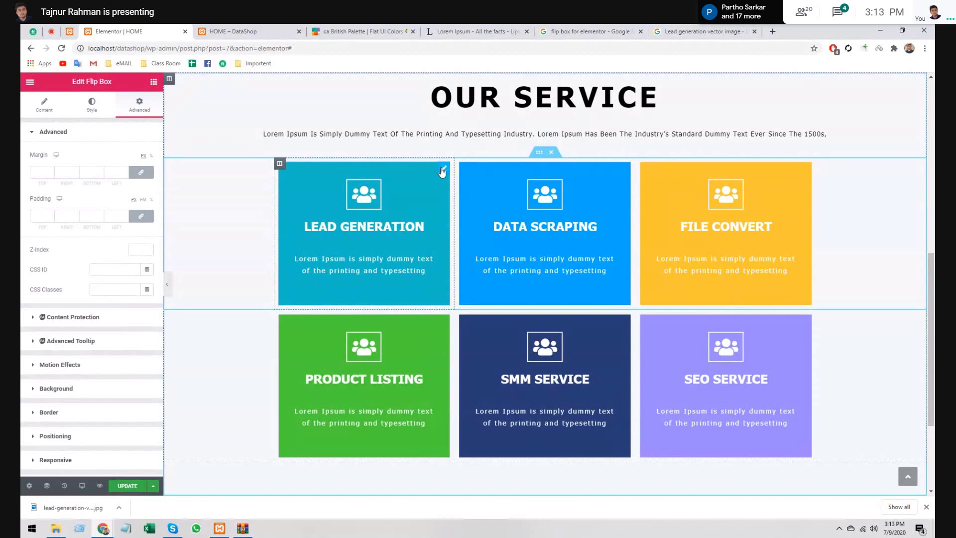
- Preview the page without the editor panel and scroll through the six flip boxes to test them
click(168, 285)
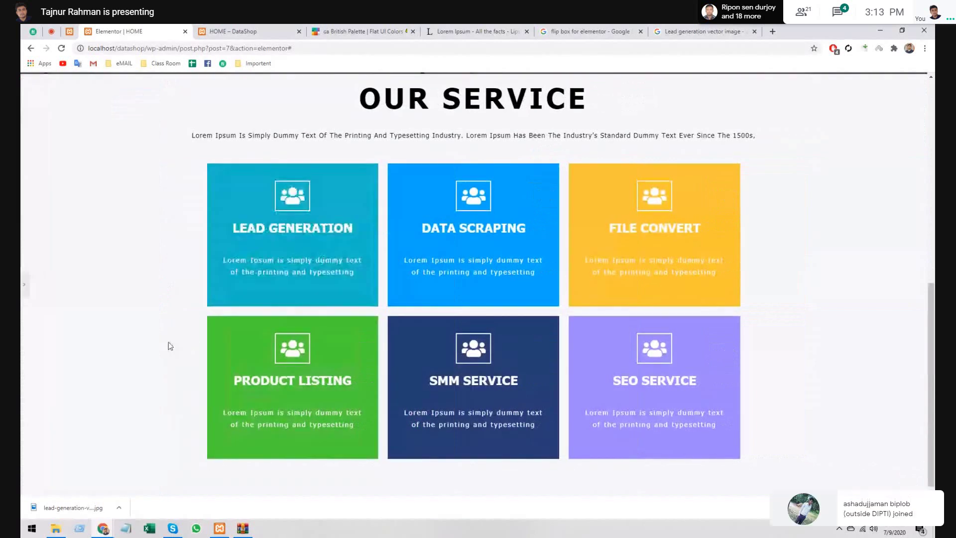
scroll(170, 336, up, 4)
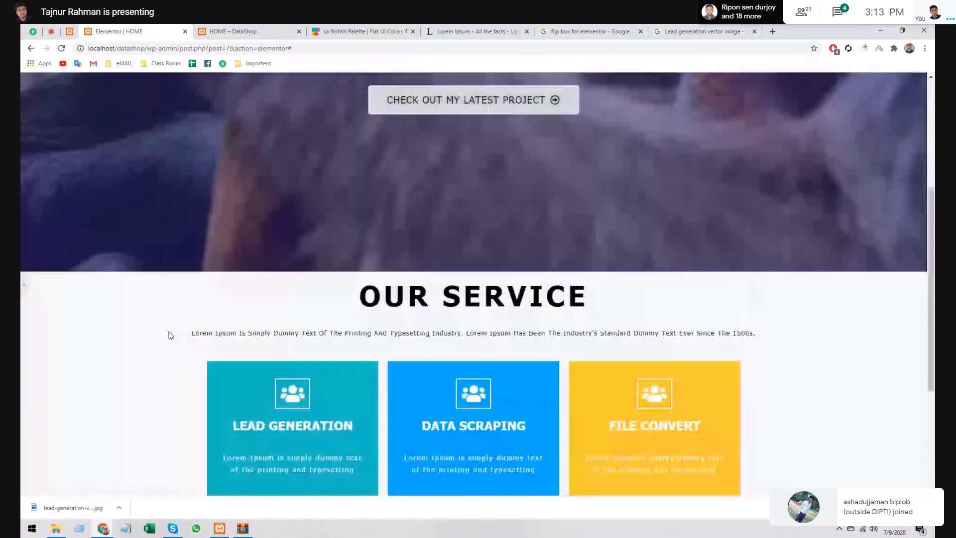
scroll(169, 335, up, 4)
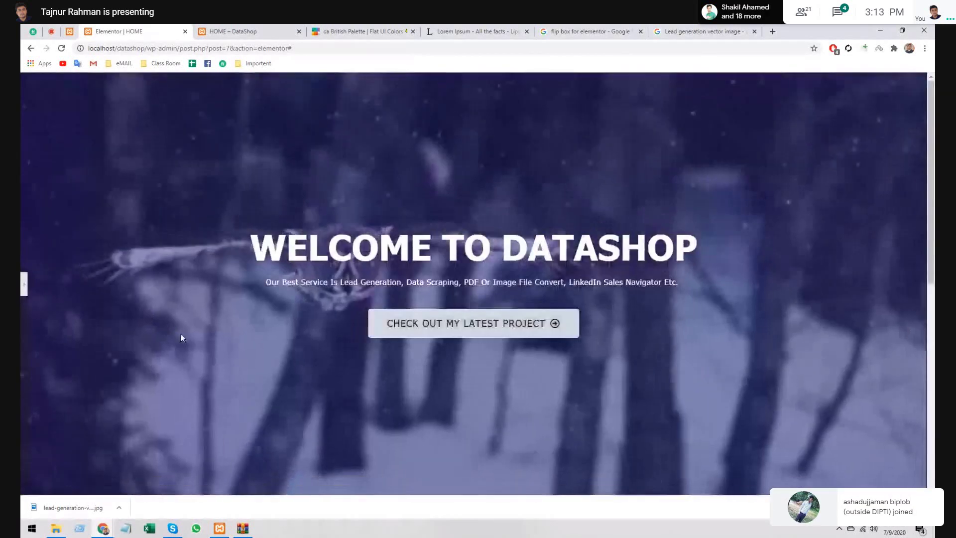
scroll(181, 337, down, 5)
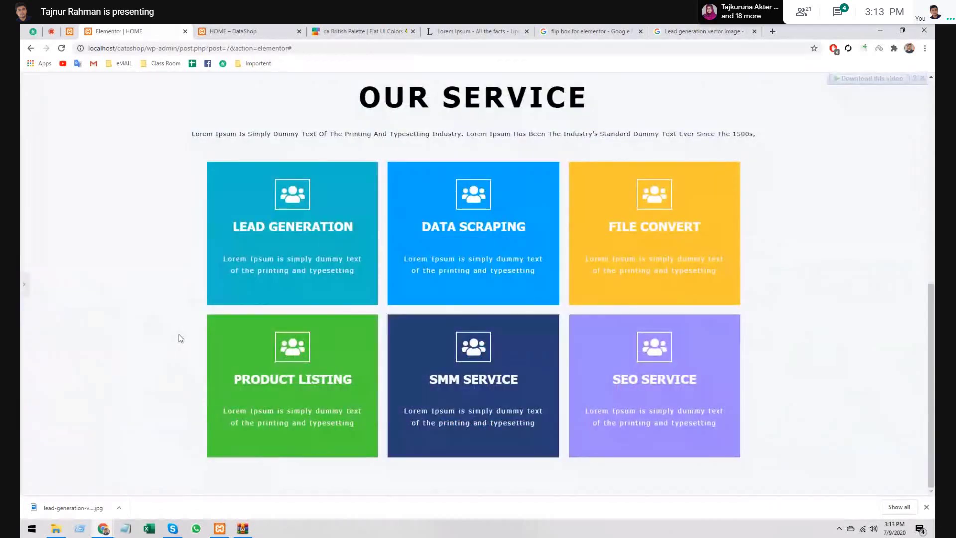
click(928, 508)
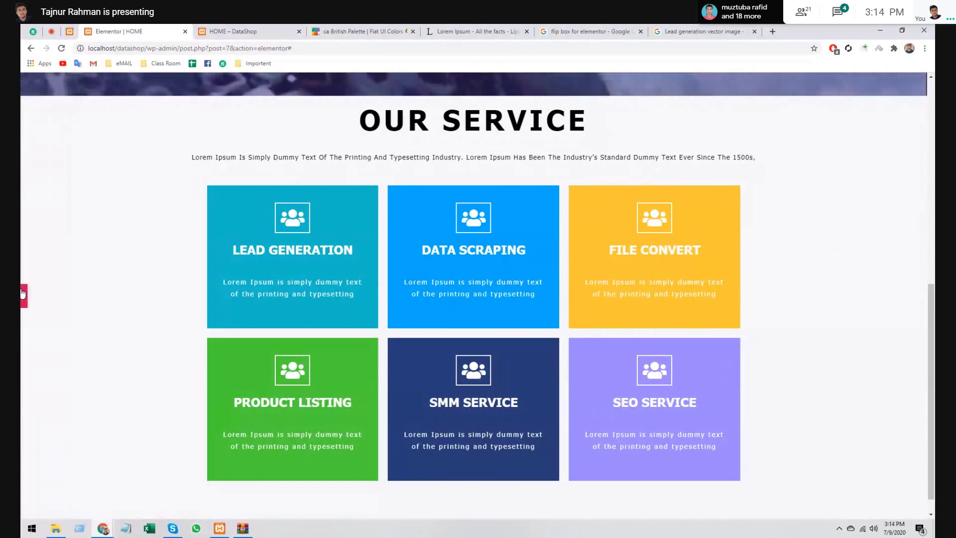
scroll(112, 237, up, 2)
scroll(117, 237, up, 5)
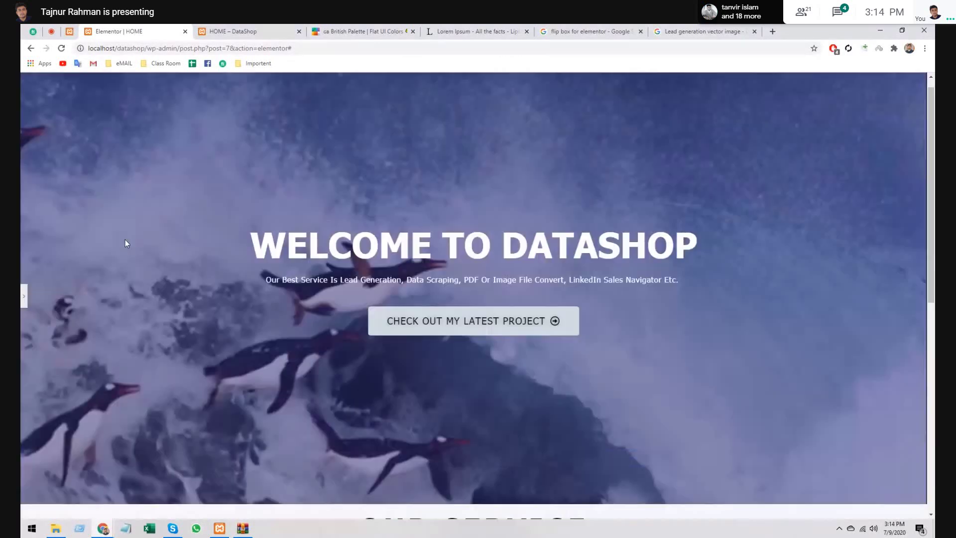
scroll(125, 243, down, 8)
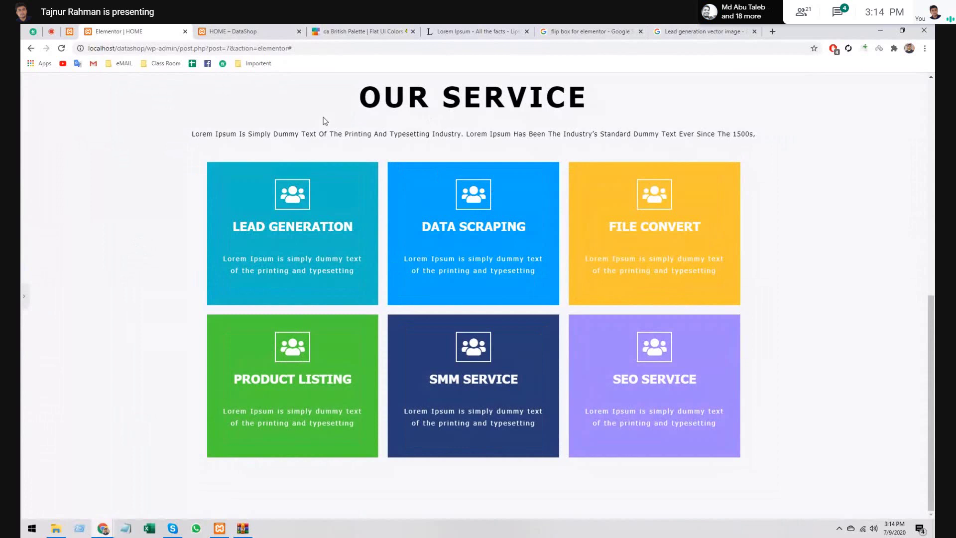
scroll(439, 201, up, 1)
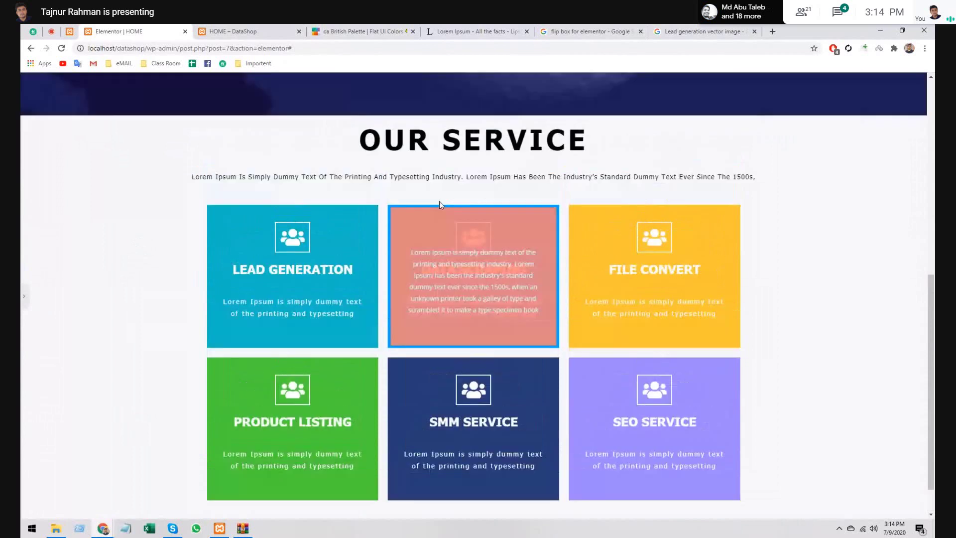
scroll(432, 226, up, 3)
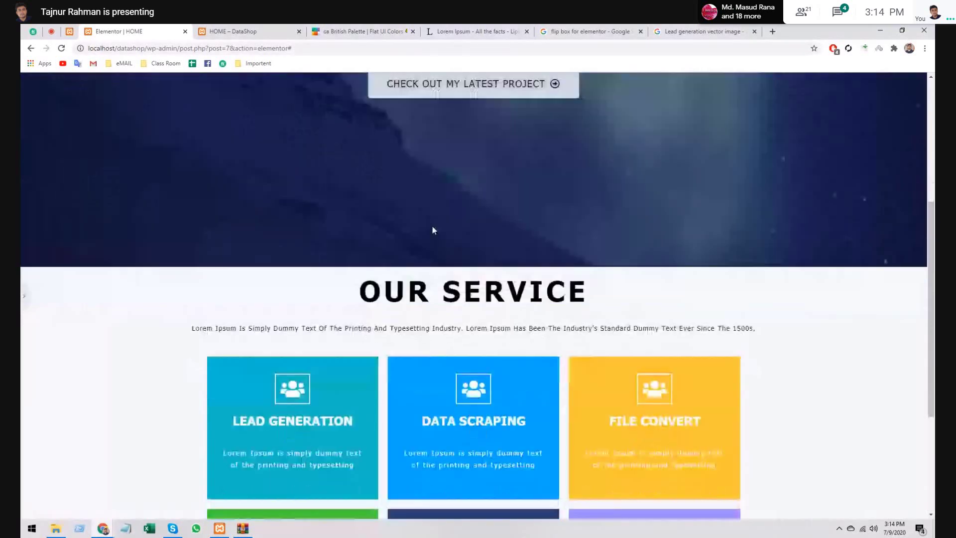
scroll(433, 230, down, 4)
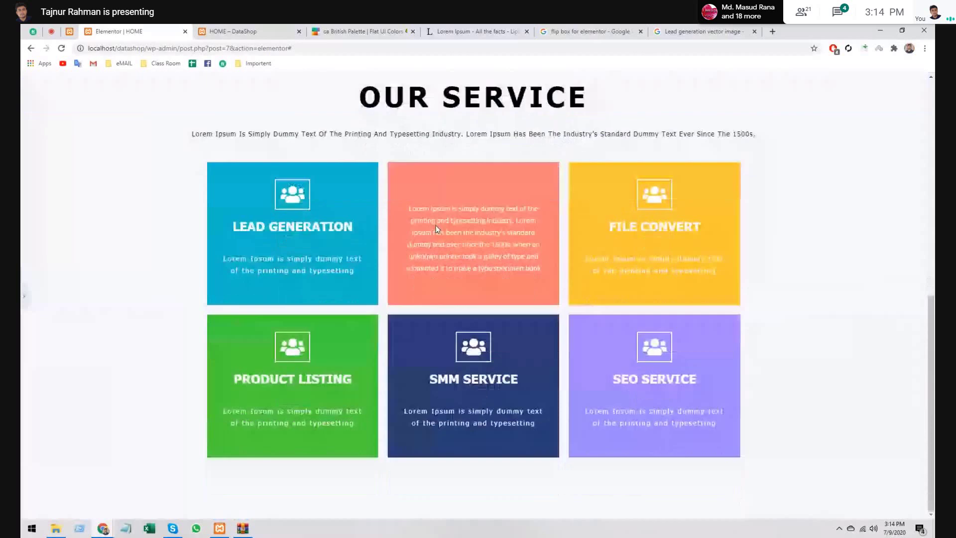
scroll(436, 226, up, 2)
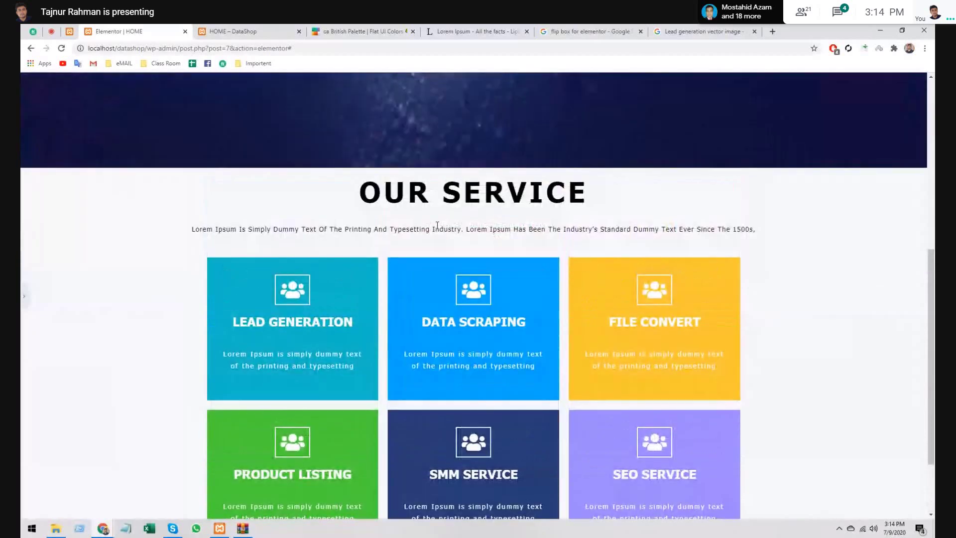
- Insert a Divider widget between the OUR SERVICE heading and the intro text
click(24, 297)
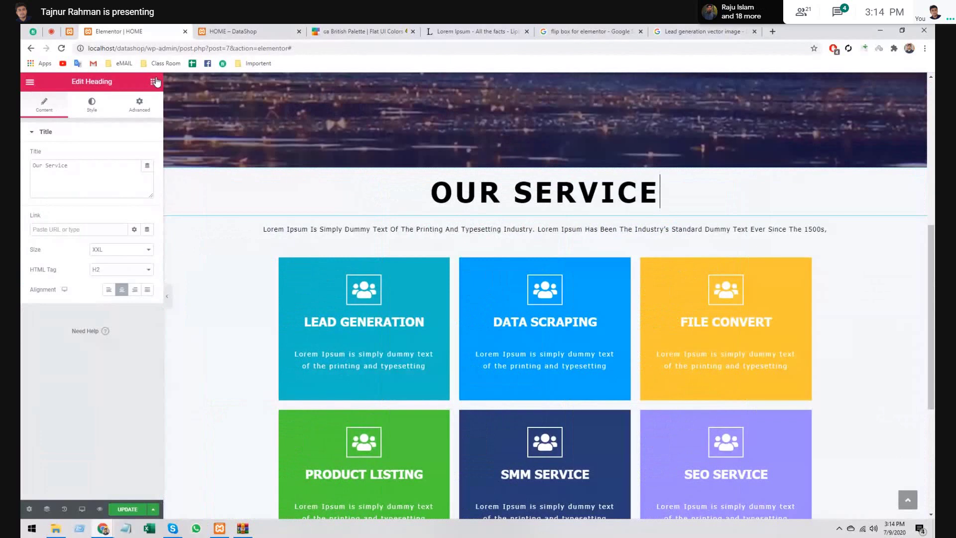
click(154, 82)
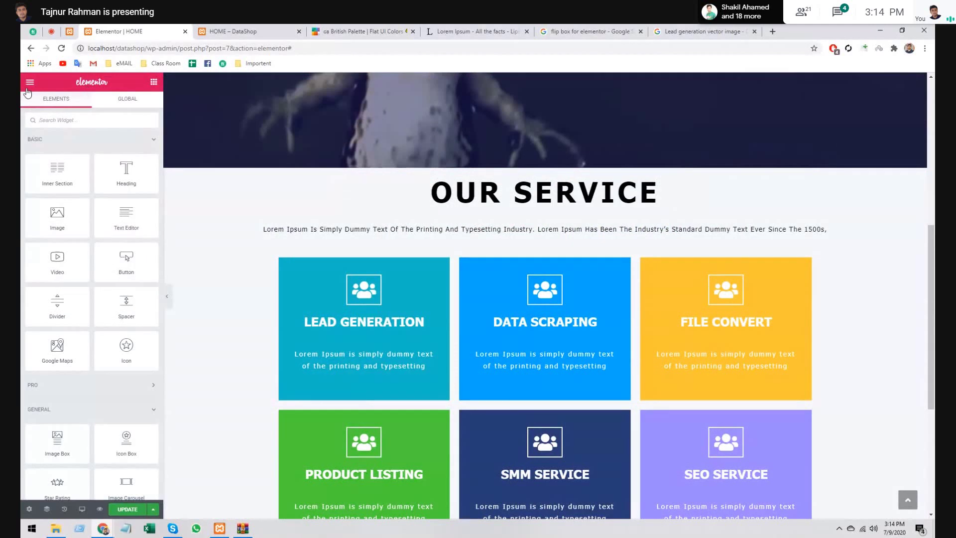
drag(57, 306, 351, 213)
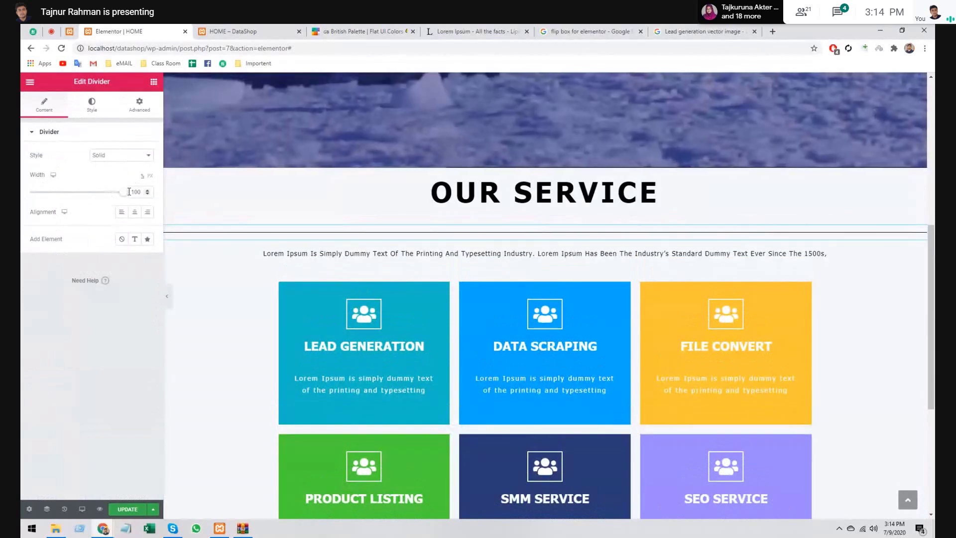
- Set the divider to width 36, centre it, and reduce its gap to 2
drag(125, 195, 45, 193)
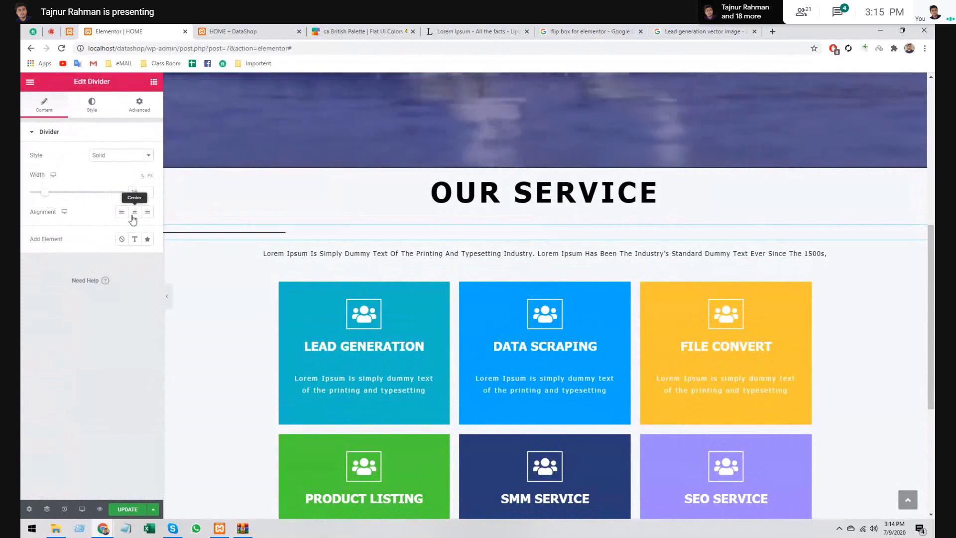
click(133, 213)
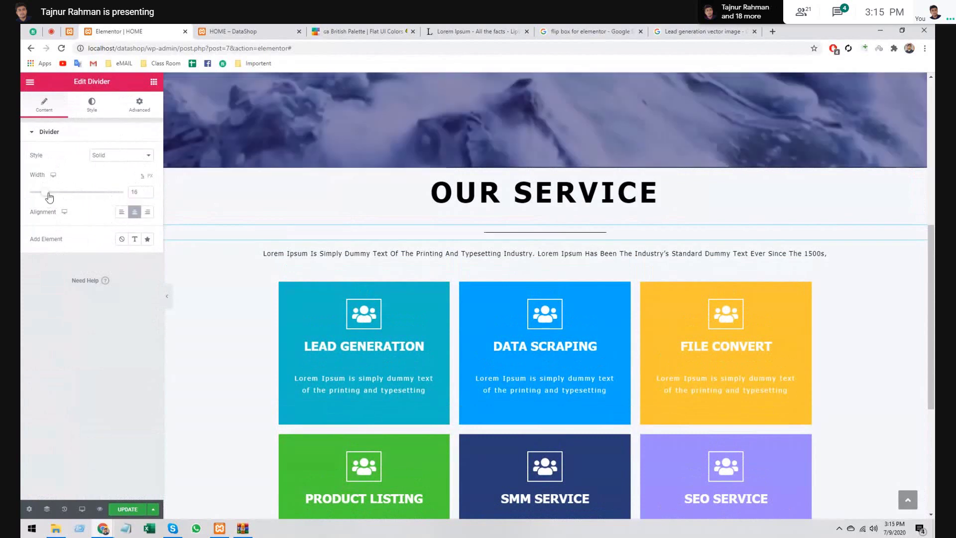
drag(50, 198, 64, 194)
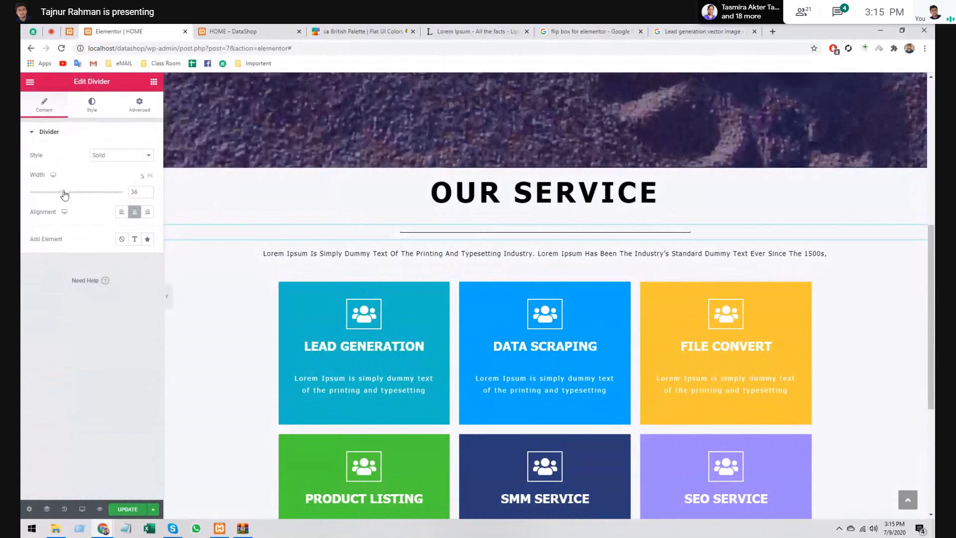
click(92, 104)
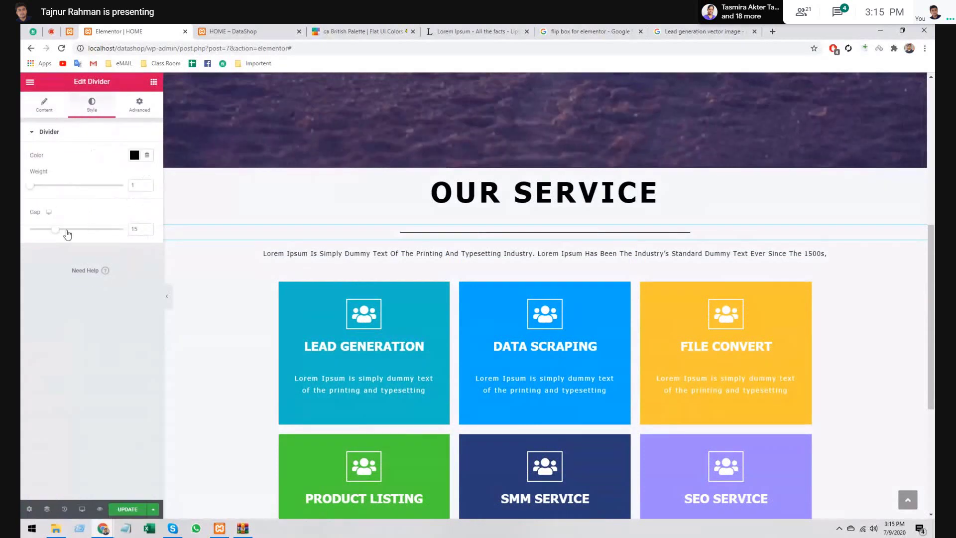
drag(55, 229, 22, 236)
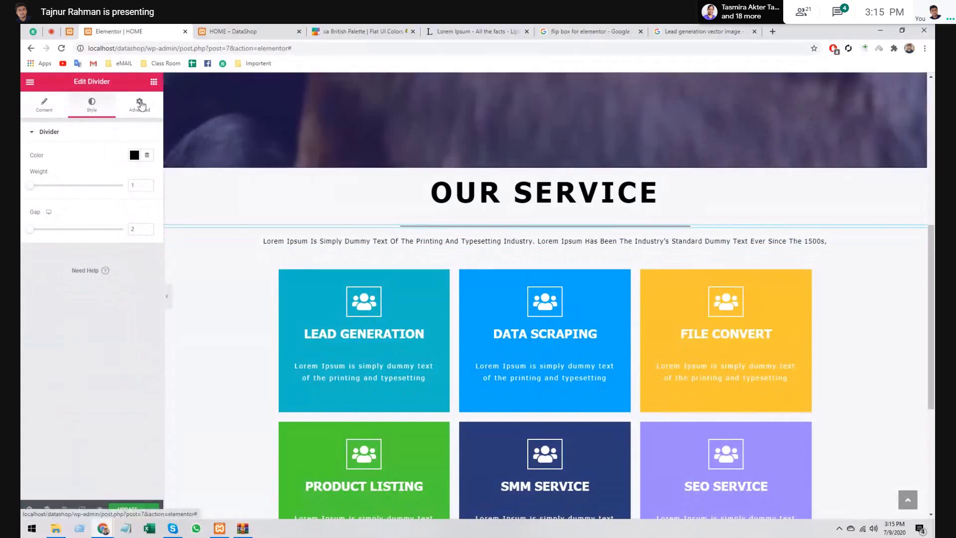
- Unlink the divider's padding, try extra bottom padding, then undo it back to 0
click(140, 104)
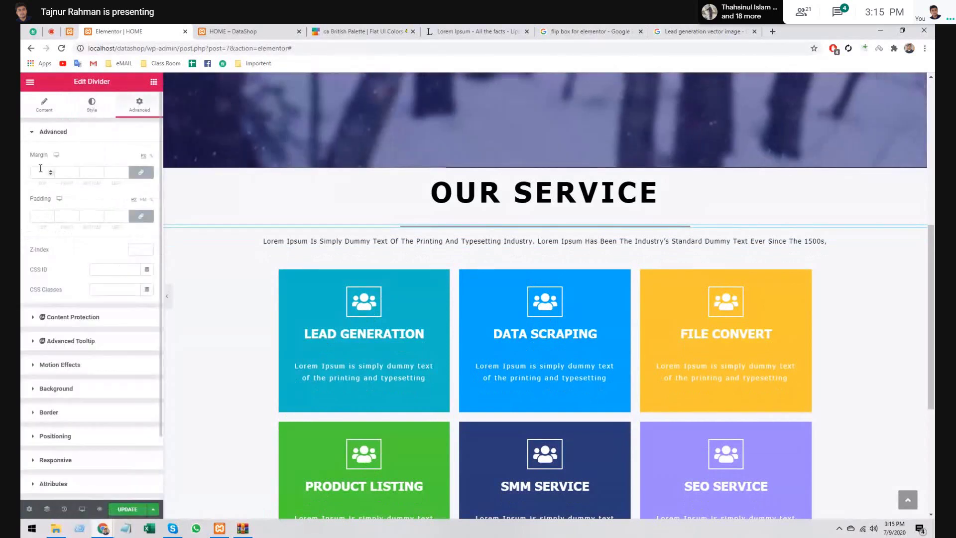
click(40, 168)
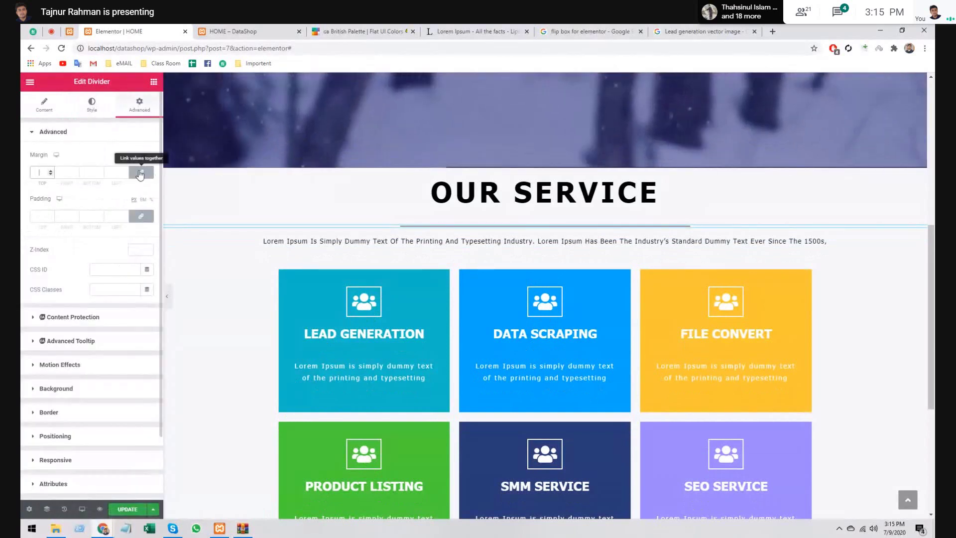
click(141, 216)
click(42, 221)
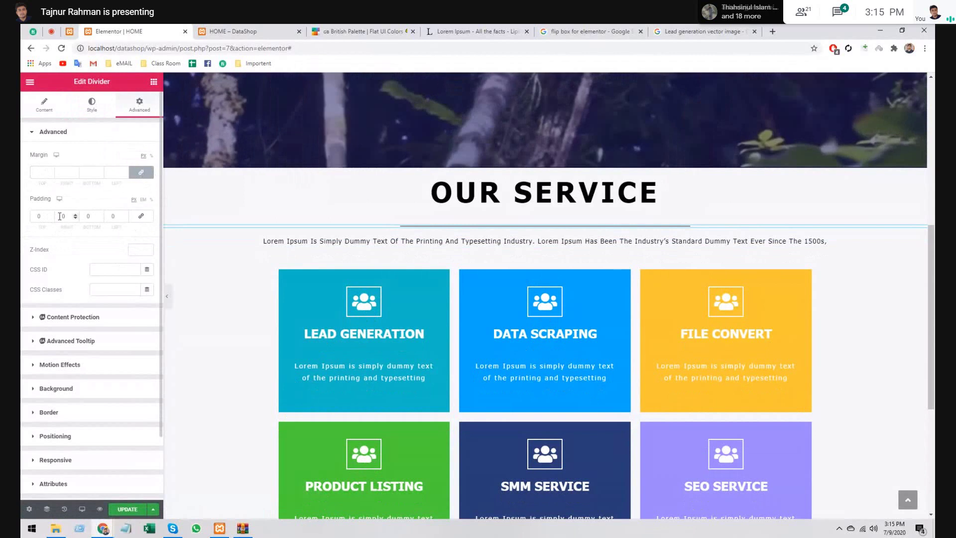
click(62, 216)
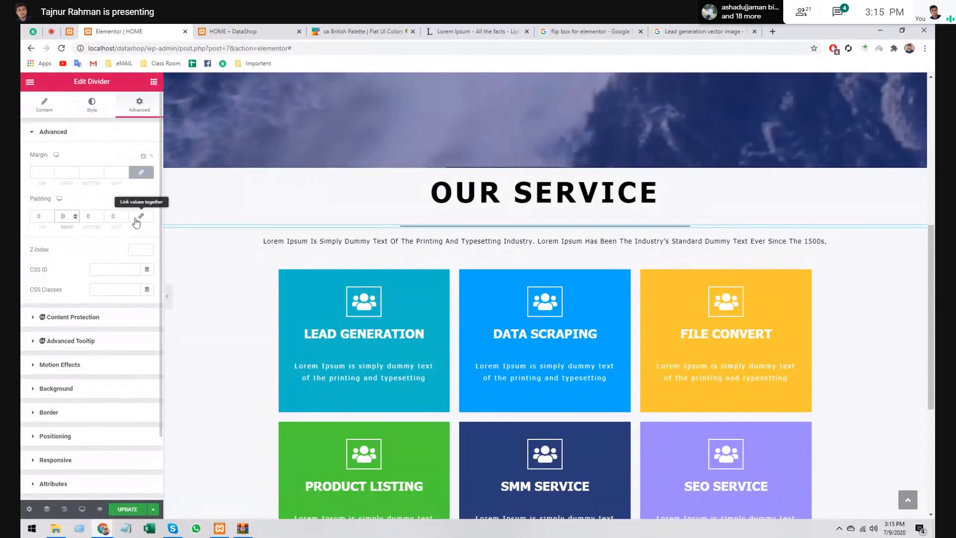
click(84, 217)
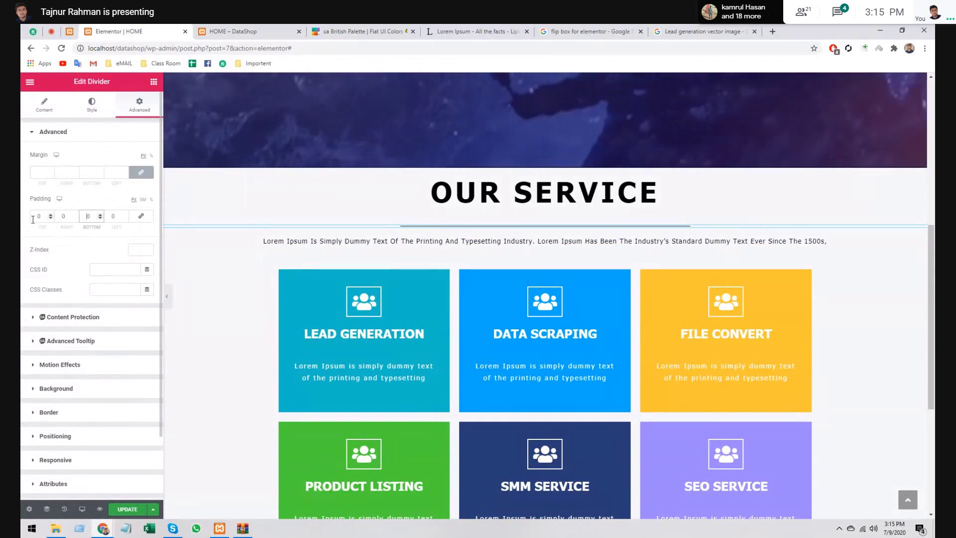
text(1)
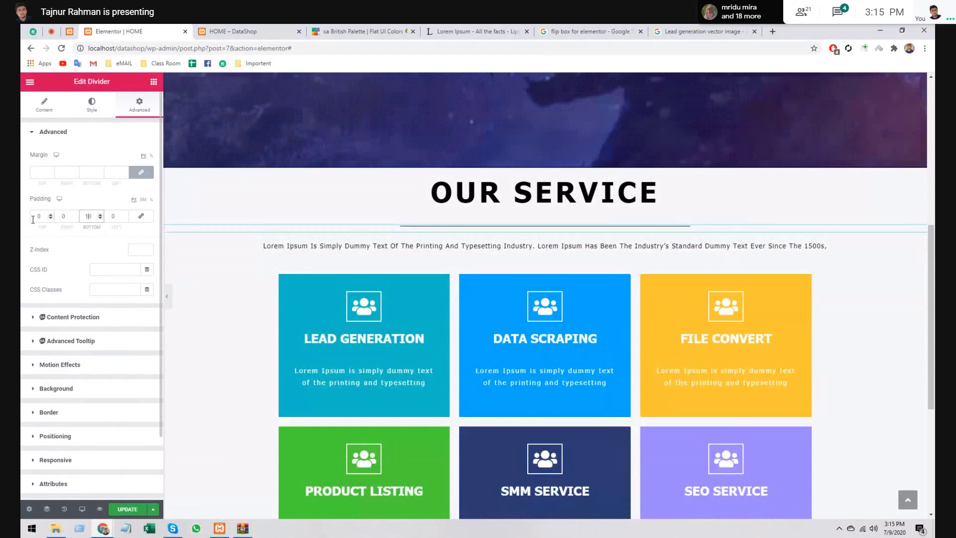
key(ctrl+z)
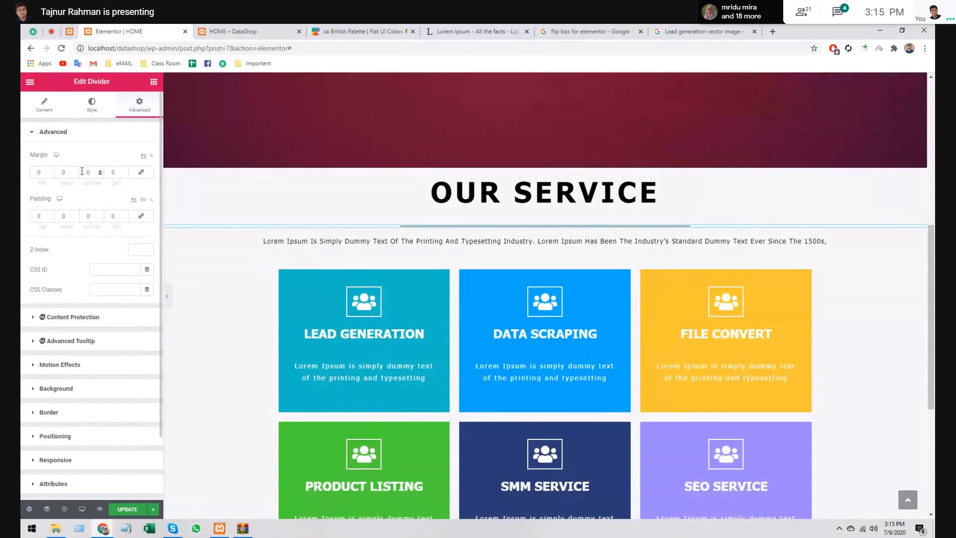
- Try a larger bottom margin on the divider, undo it to 0, and select the OUR SERVICE heading
click(82, 171)
text(100)
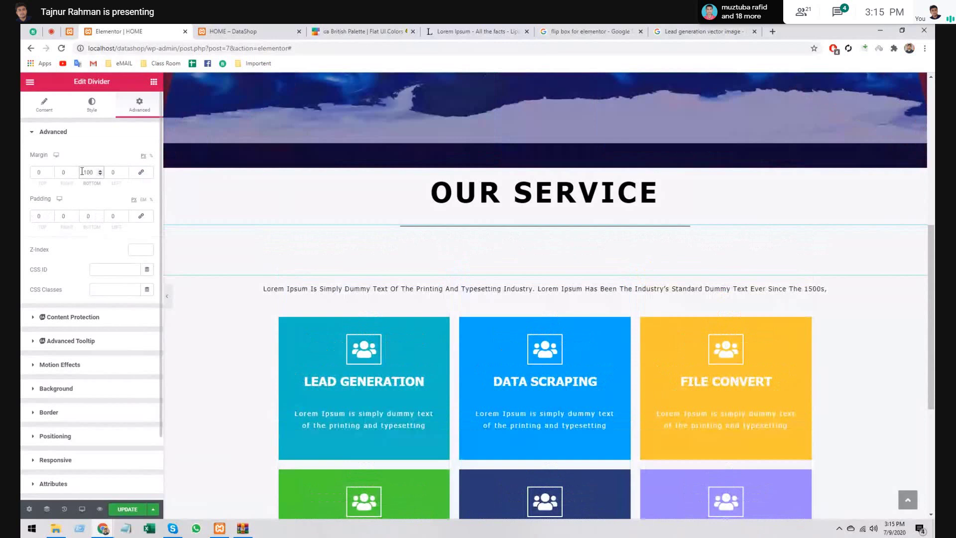
key(ctrl+z)
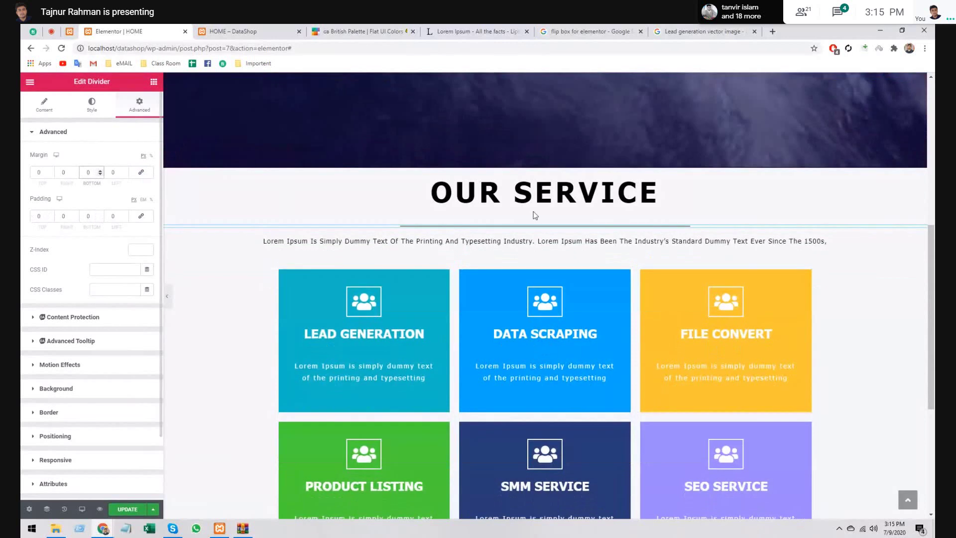
click(688, 201)
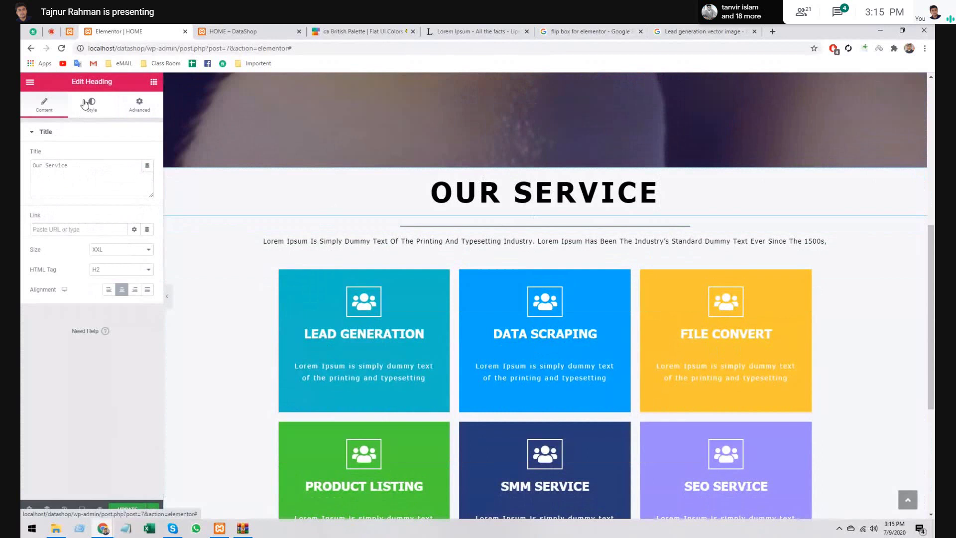
- Raise the OUR SERVICE heading's typography line height to 1.2 em
click(87, 104)
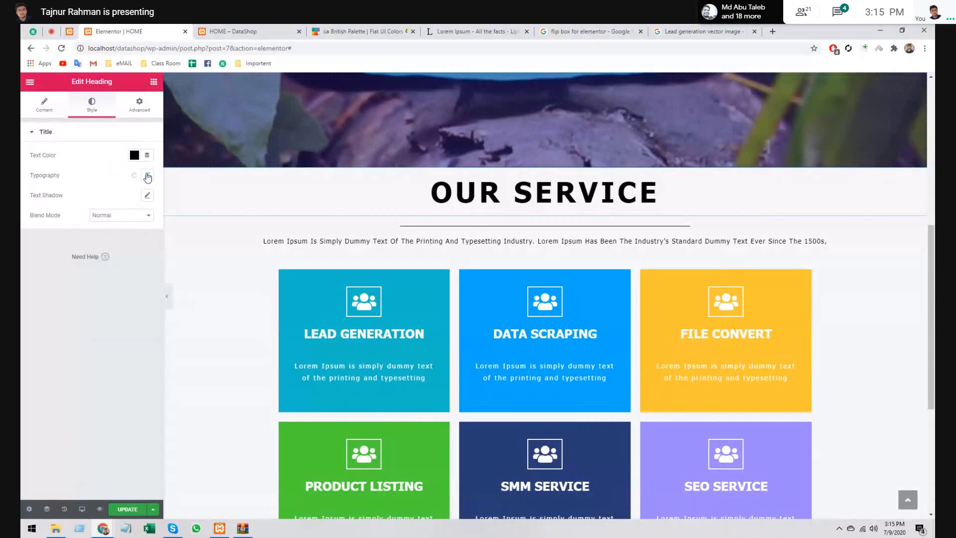
click(147, 176)
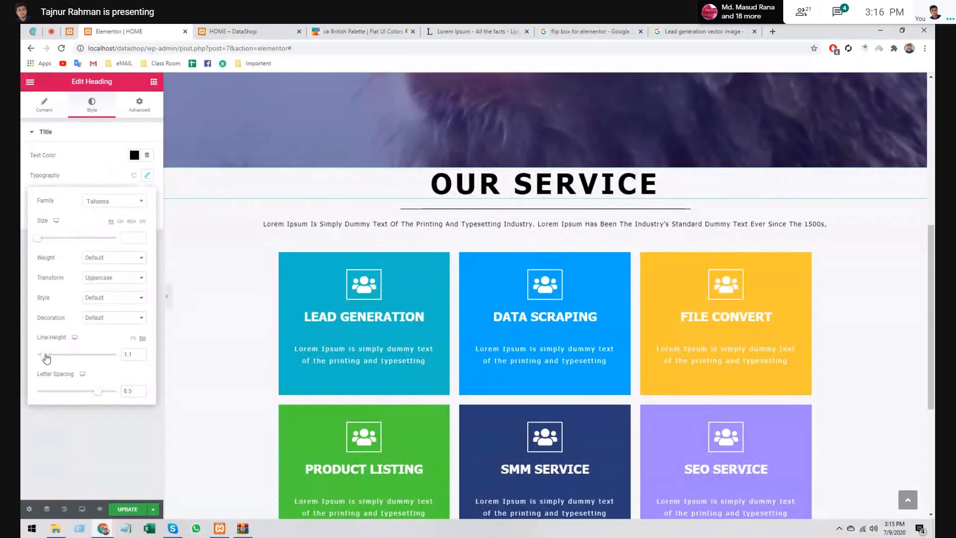
drag(47, 358, 45, 355)
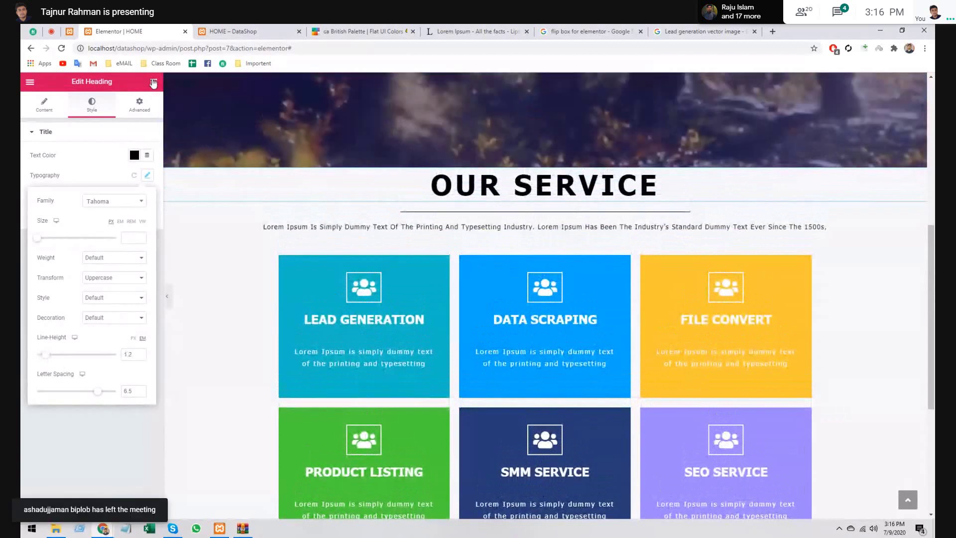
click(154, 82)
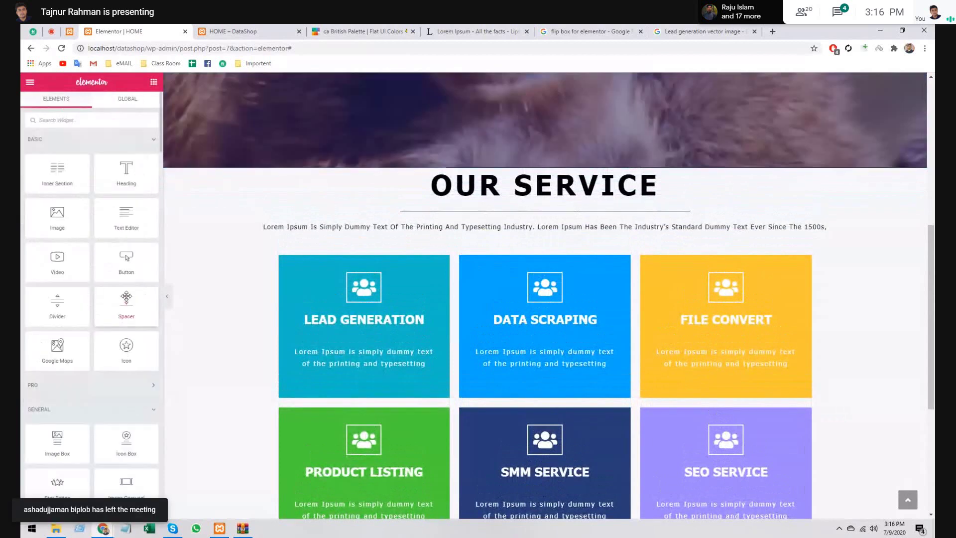
- Add a Spacer above the OUR SERVICE heading and change its space from 50 to 20 px
drag(126, 297, 506, 170)
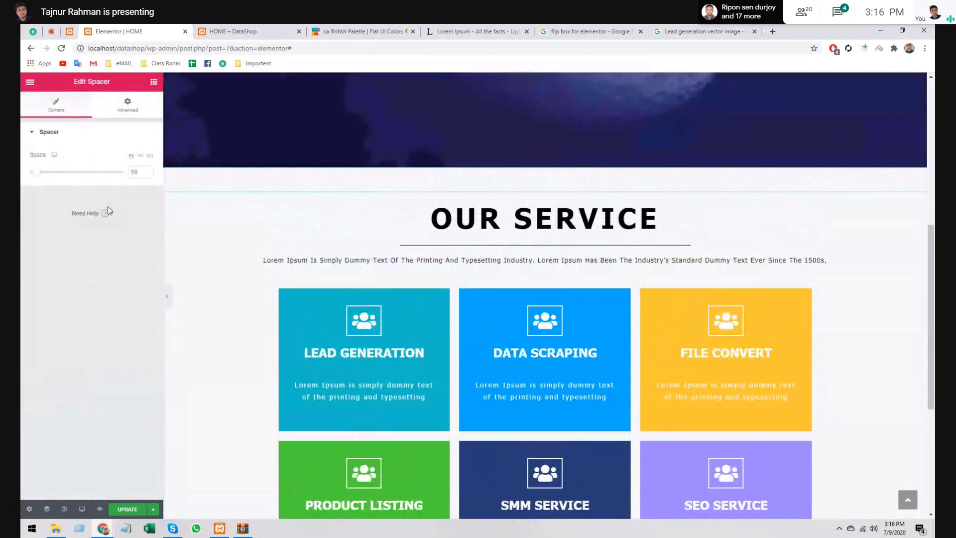
click(130, 173)
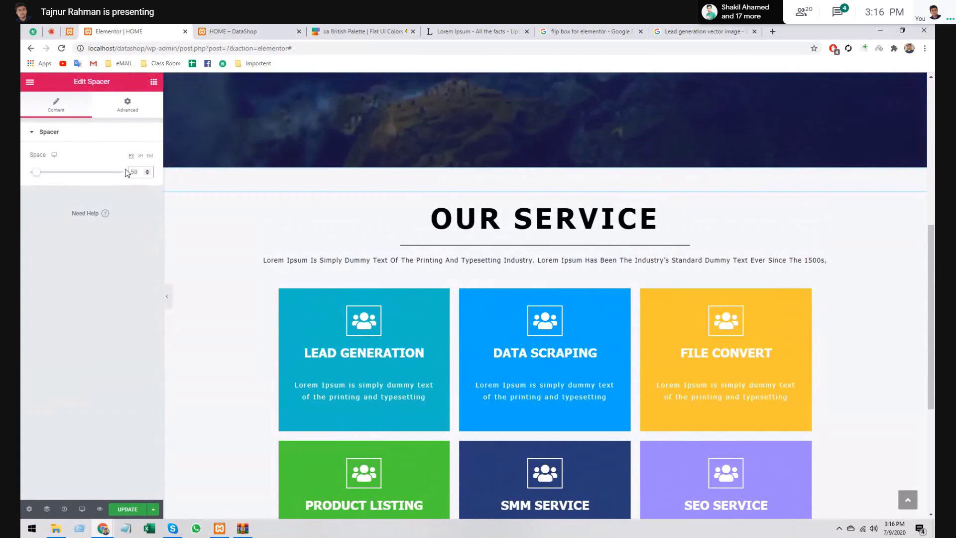
double_click(130, 172)
text(20)
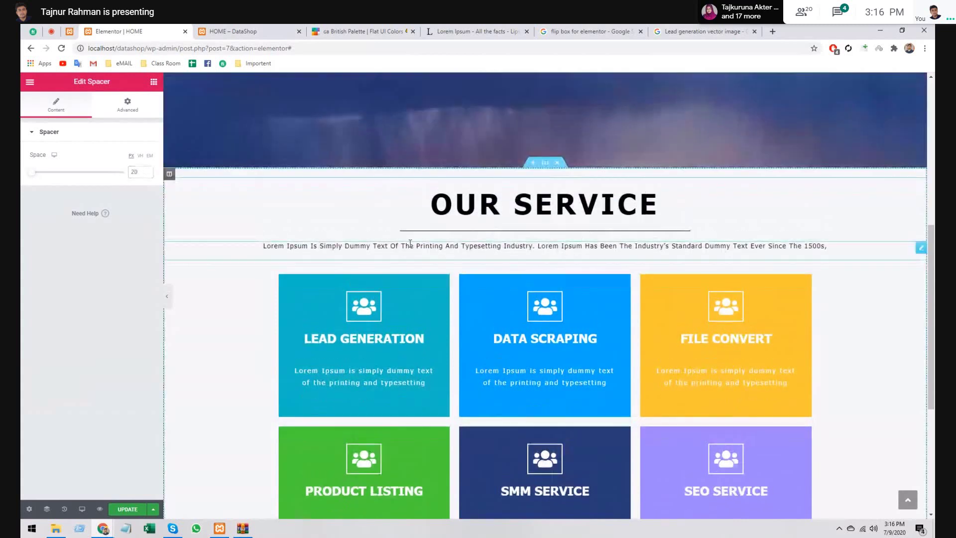
click(411, 244)
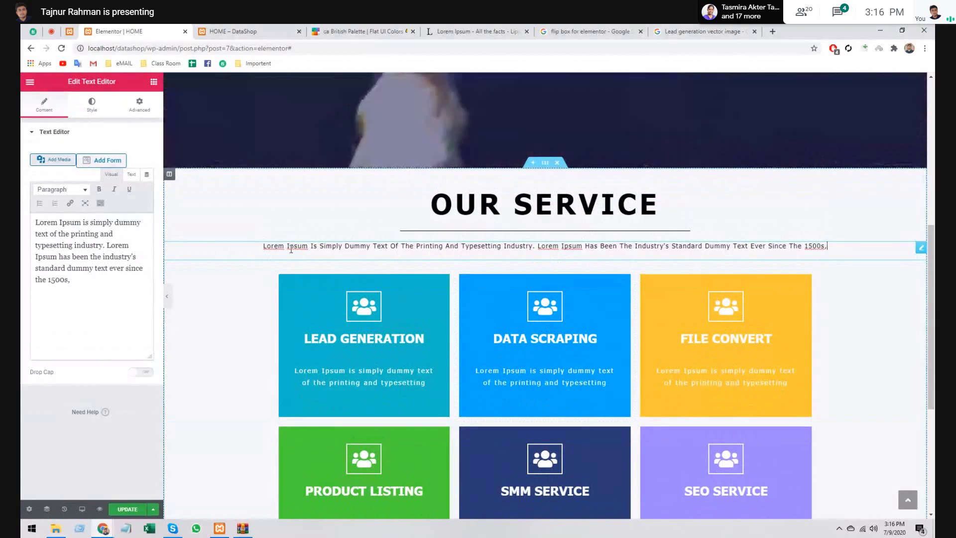
- Try typing <br> in the visual editor, then delete it when it shows as plain text
click(91, 107)
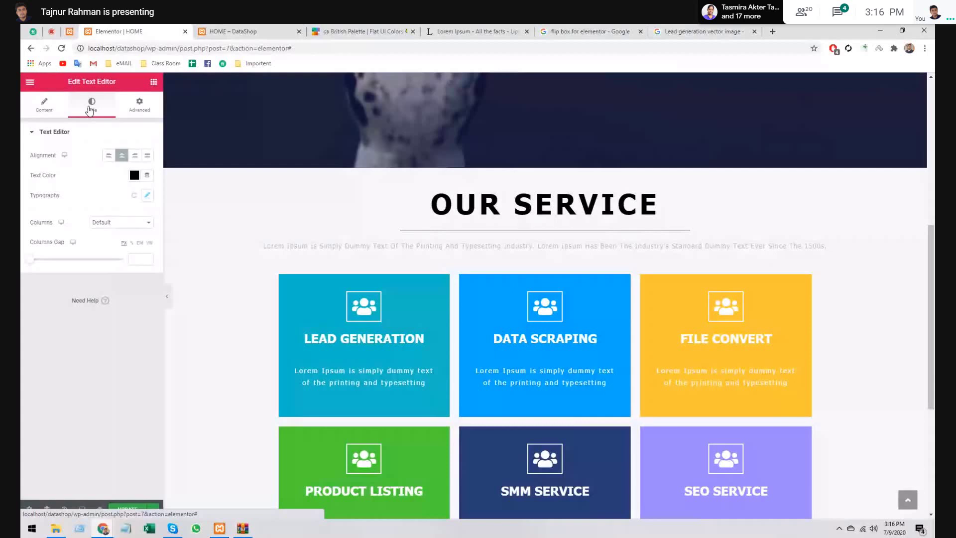
click(139, 104)
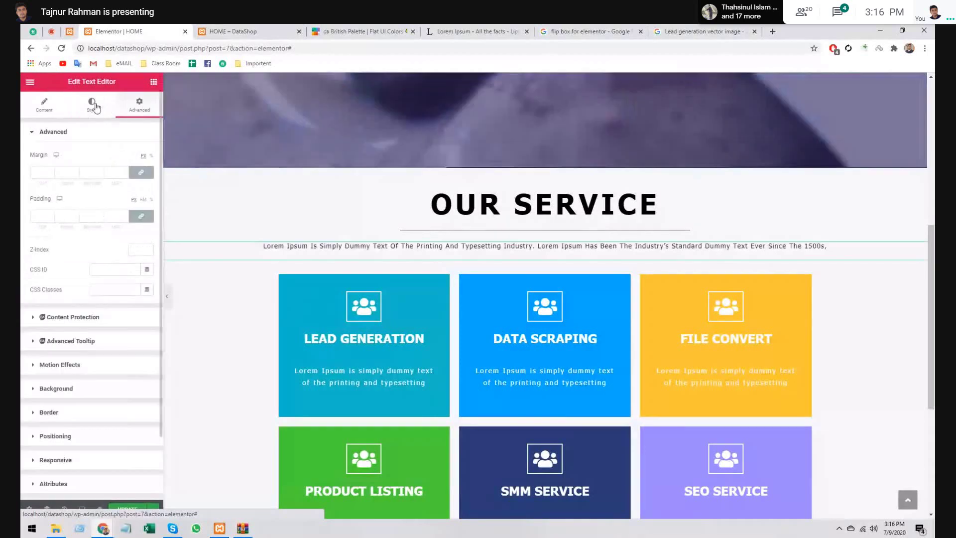
click(37, 106)
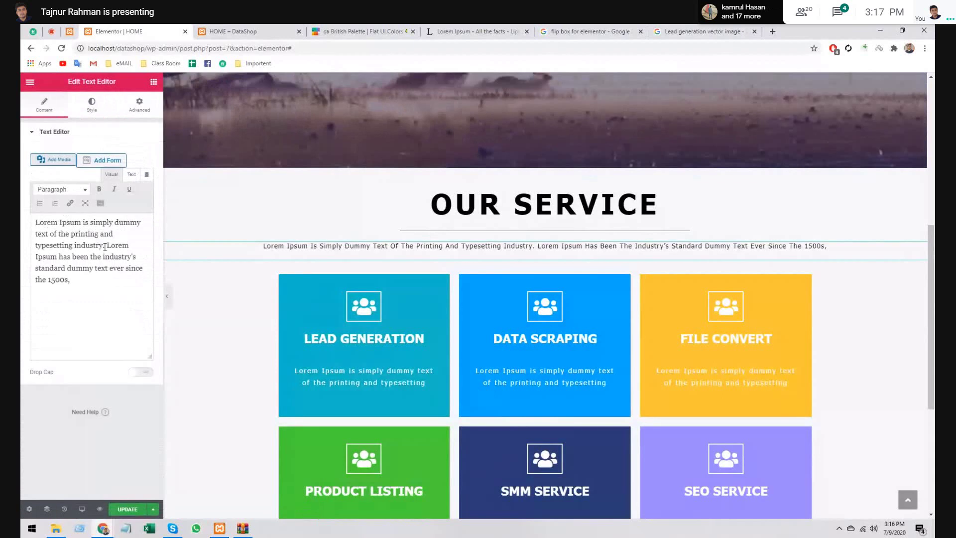
text(<br>)
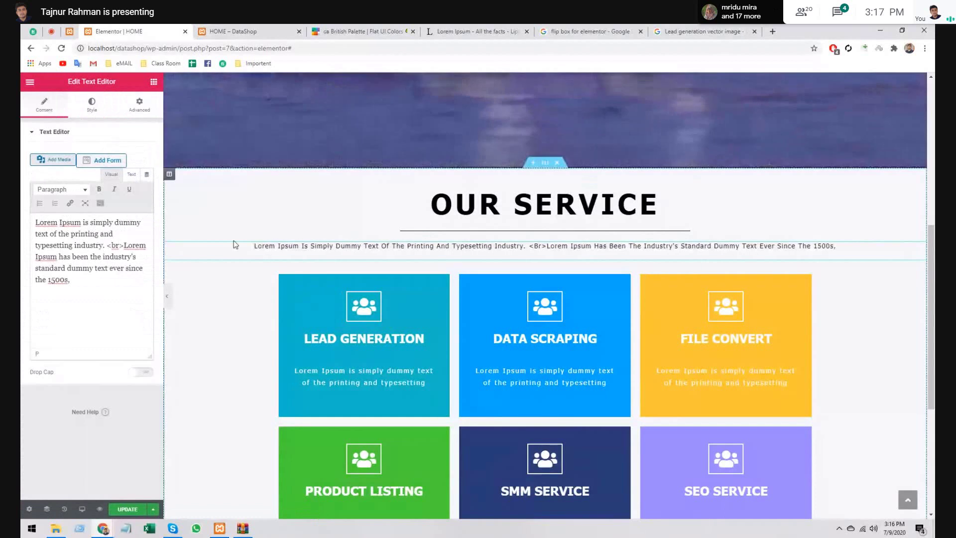
click(108, 245)
key(Delete)
key(Delete)
key(Delete)
key(Delete)
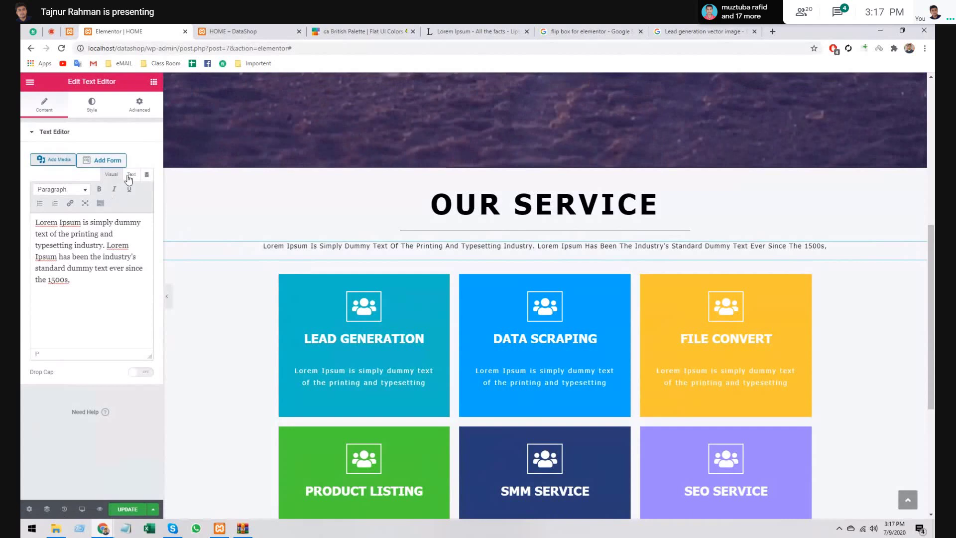
click(126, 174)
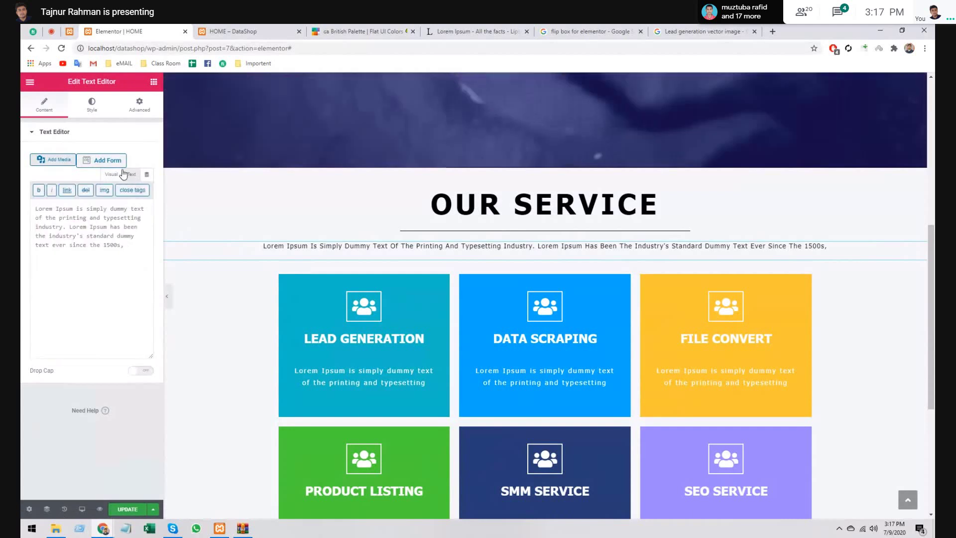
click(115, 174)
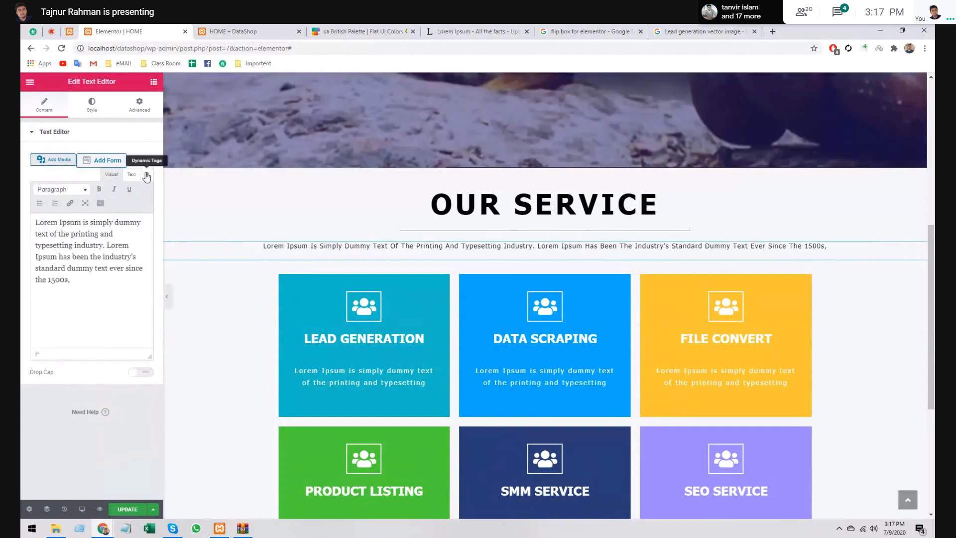
click(147, 176)
click(286, 176)
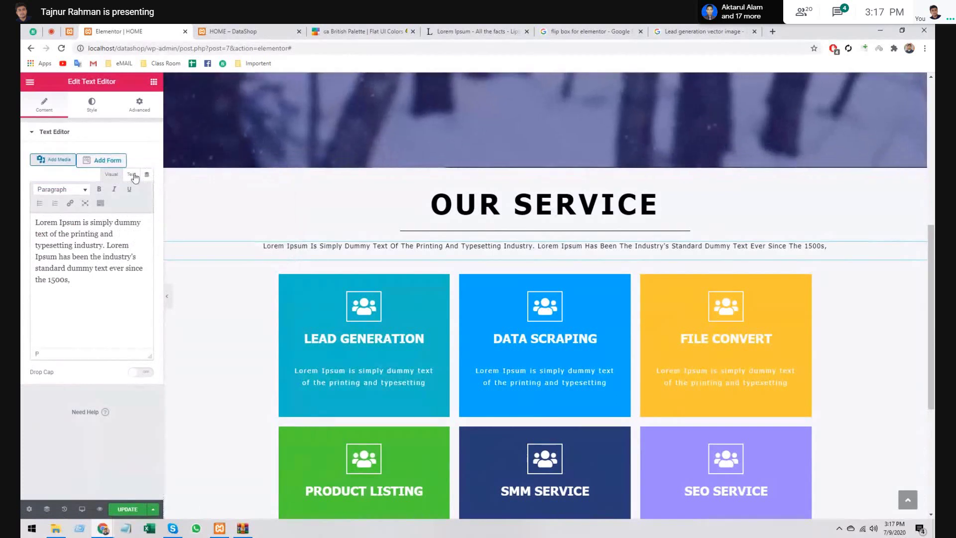
- In HTML mode, insert <br> after "industry's", return to Visual, and update the page
click(132, 174)
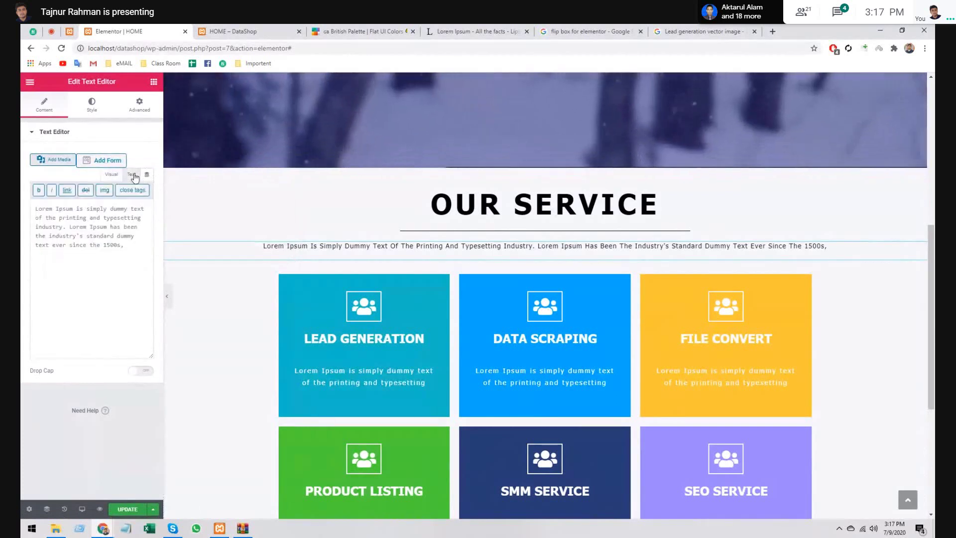
click(70, 227)
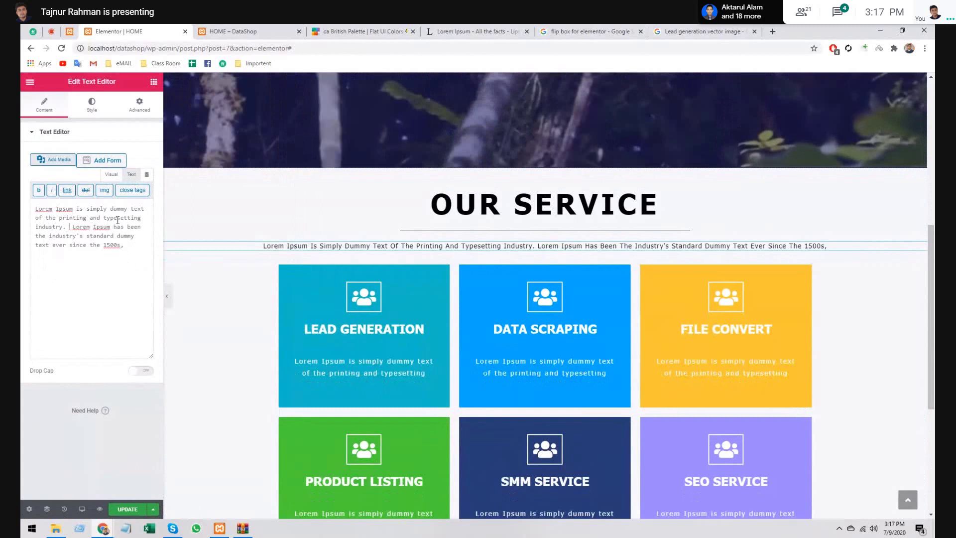
text(<br>)
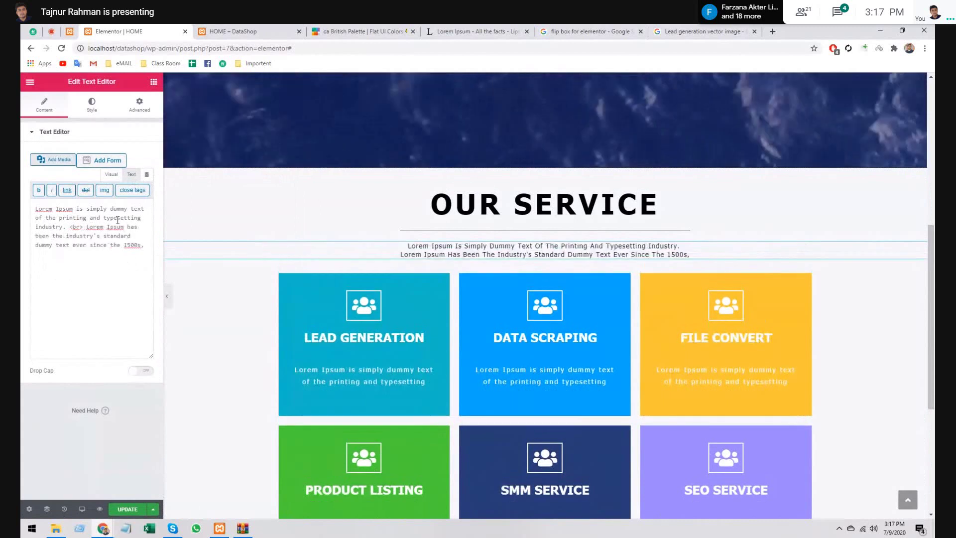
key(BackSpace)
key(BackSpace)
key(BackSpace)
key(BackSpace)
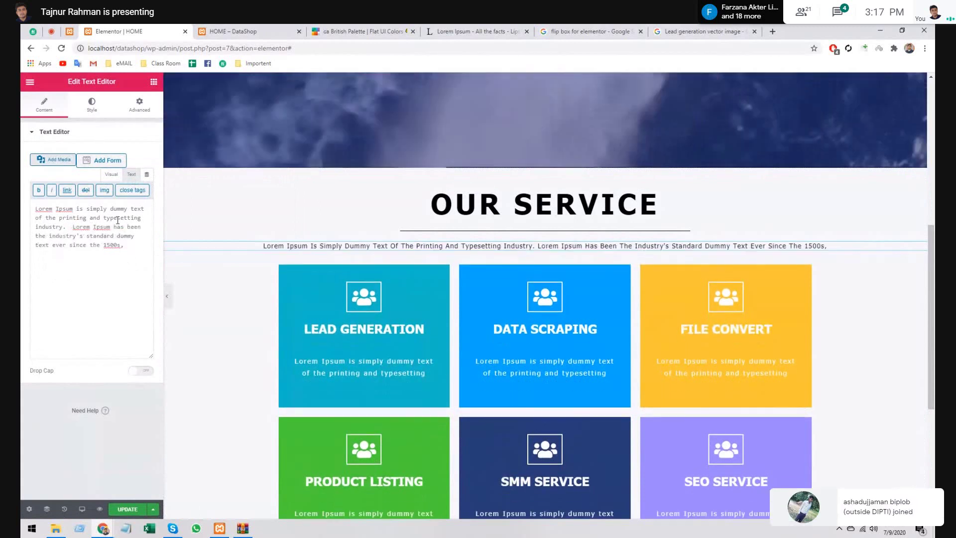
click(85, 235)
text(<br>)
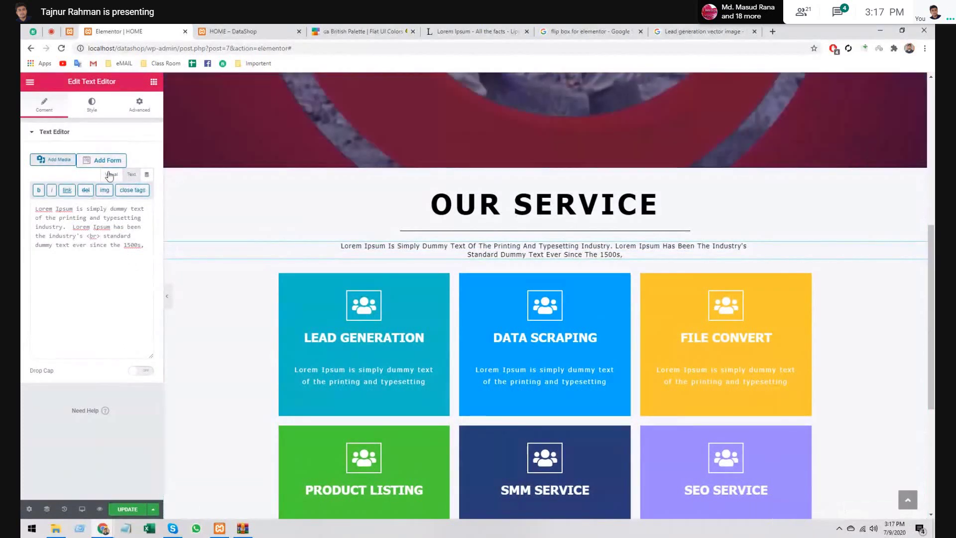
click(111, 175)
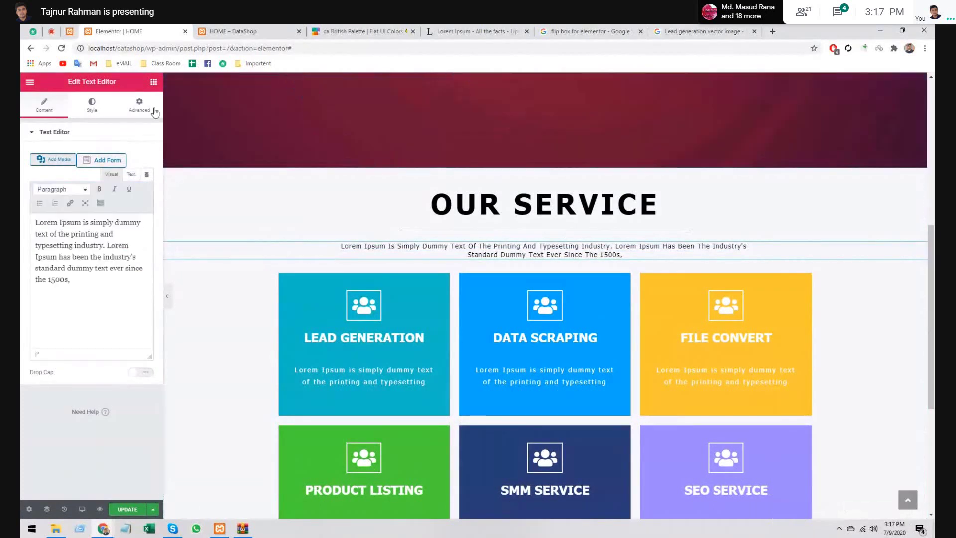
click(127, 509)
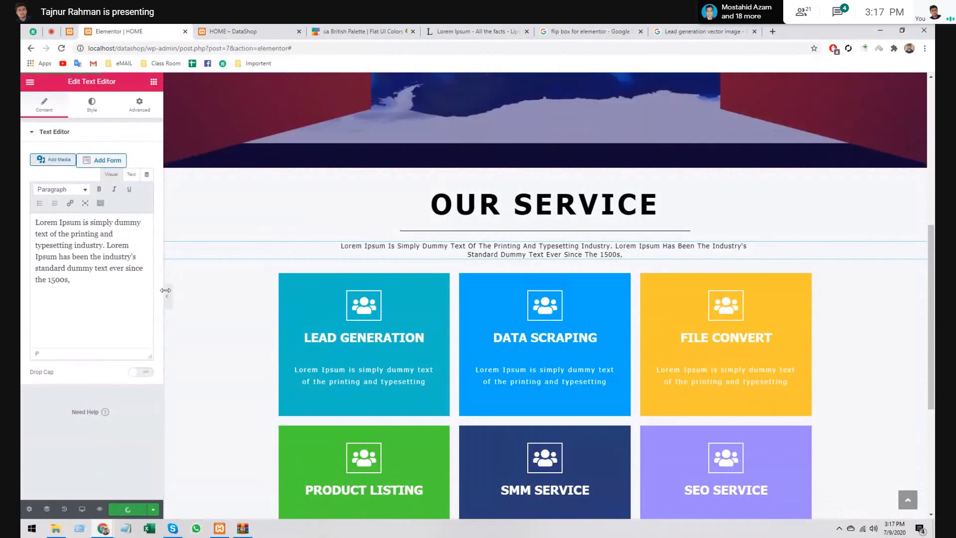
- Collapse the Elementor sidebar and check the two-line description in the full-width preview
click(168, 298)
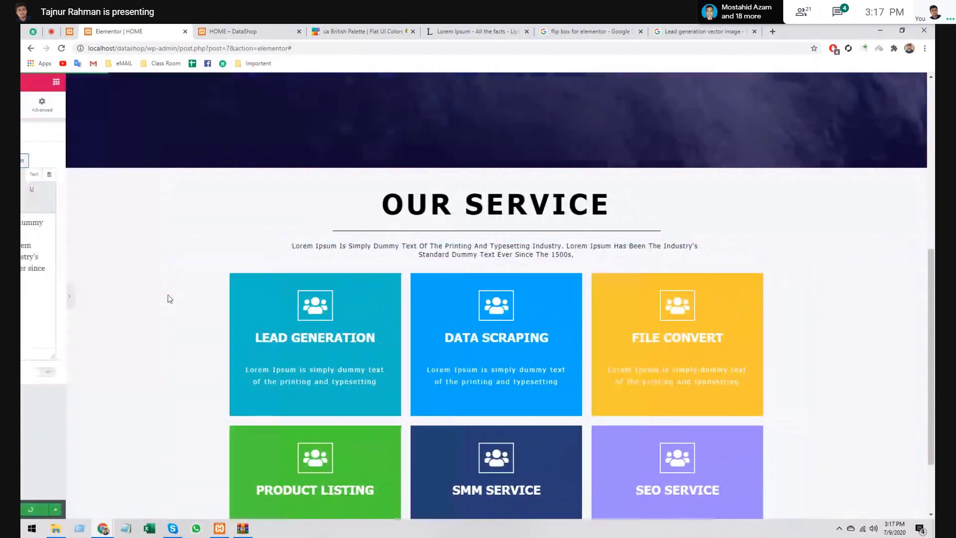
drag(271, 245, 299, 231)
click(551, 259)
click(271, 224)
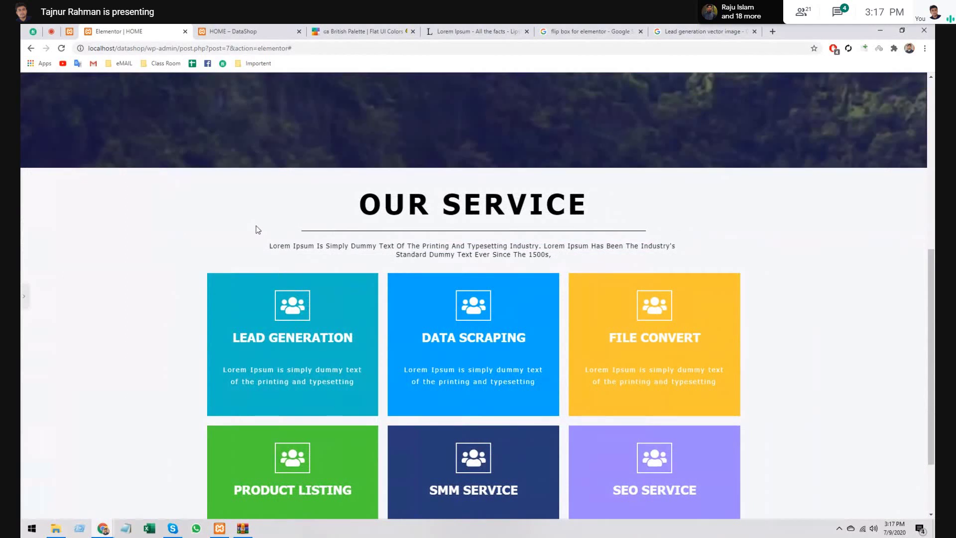
scroll(211, 224, down, 2)
scroll(211, 227, up, 10)
scroll(159, 236, down, 10)
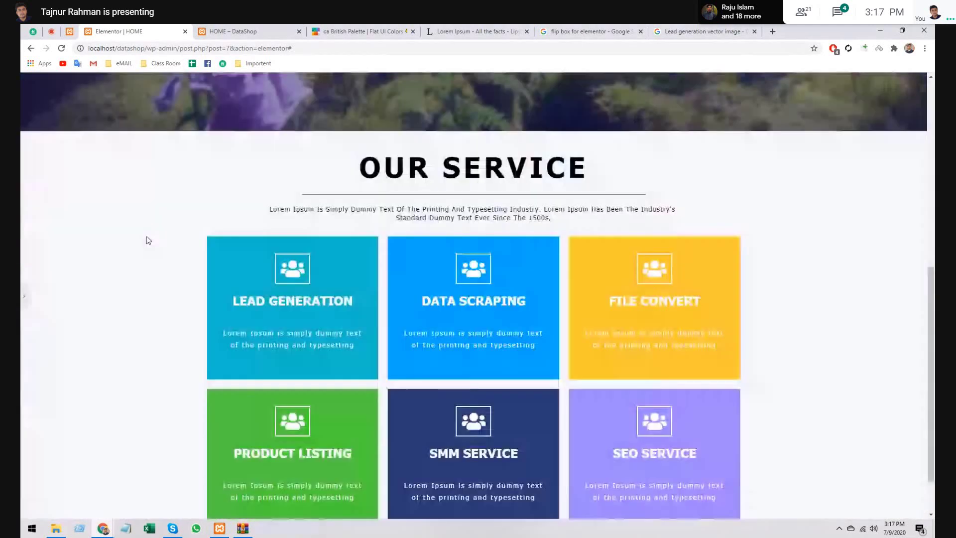
scroll(151, 238, up, 5)
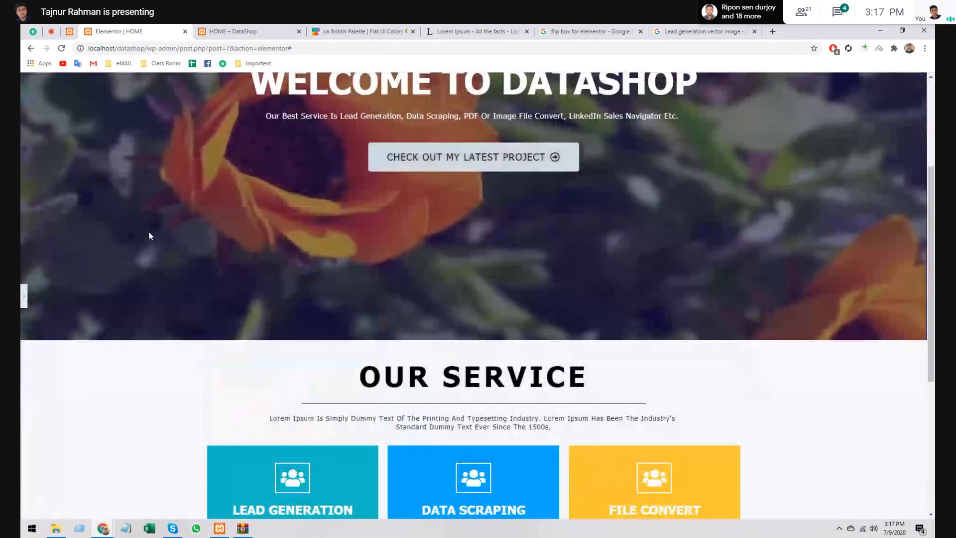
scroll(149, 230, up, 4)
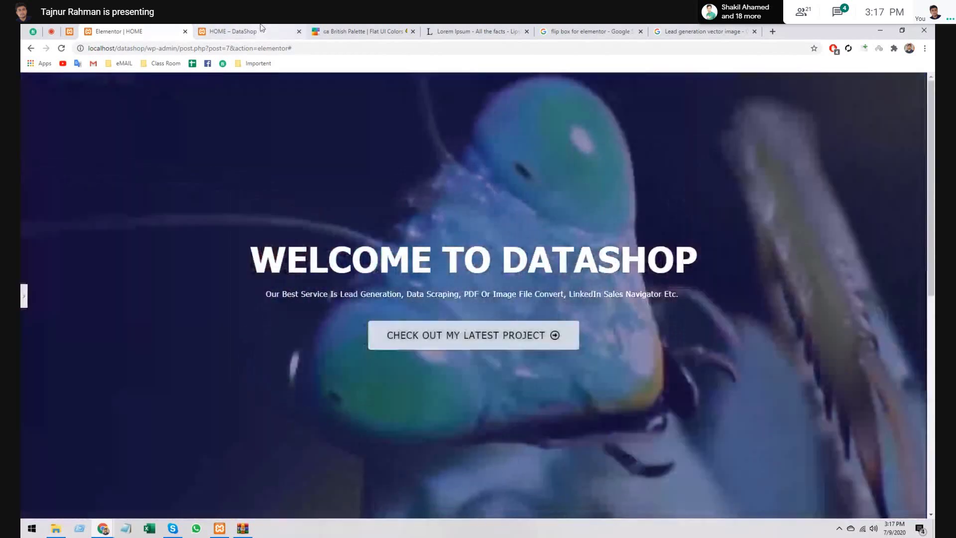
click(258, 38)
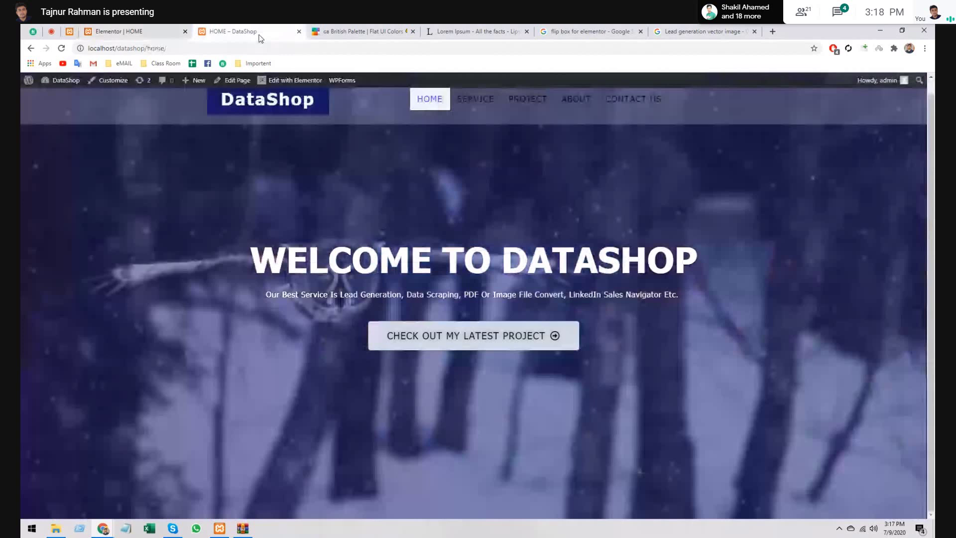
- Reload the live DataShop home page with F5 and scroll down to Our Service
key(F5)
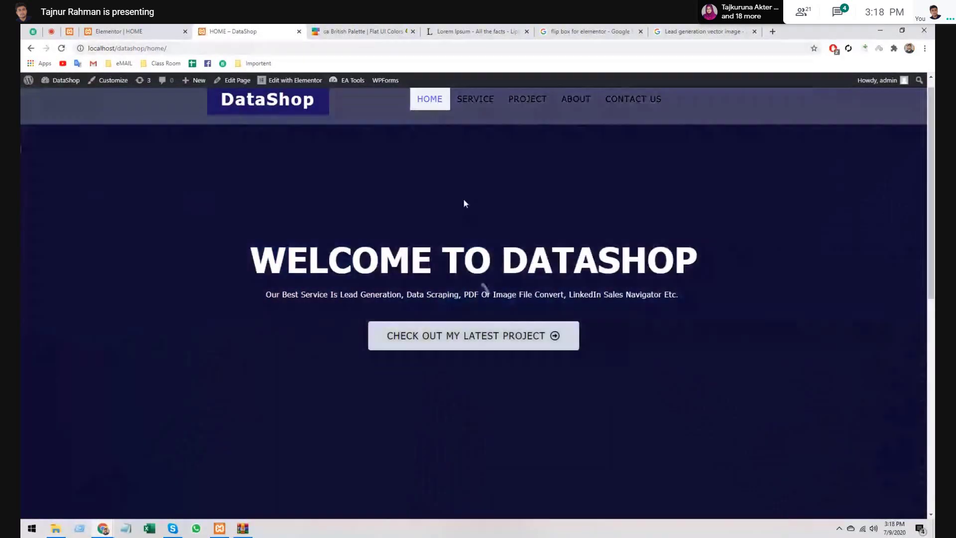
scroll(465, 203, down, 2)
scroll(483, 203, down, 5)
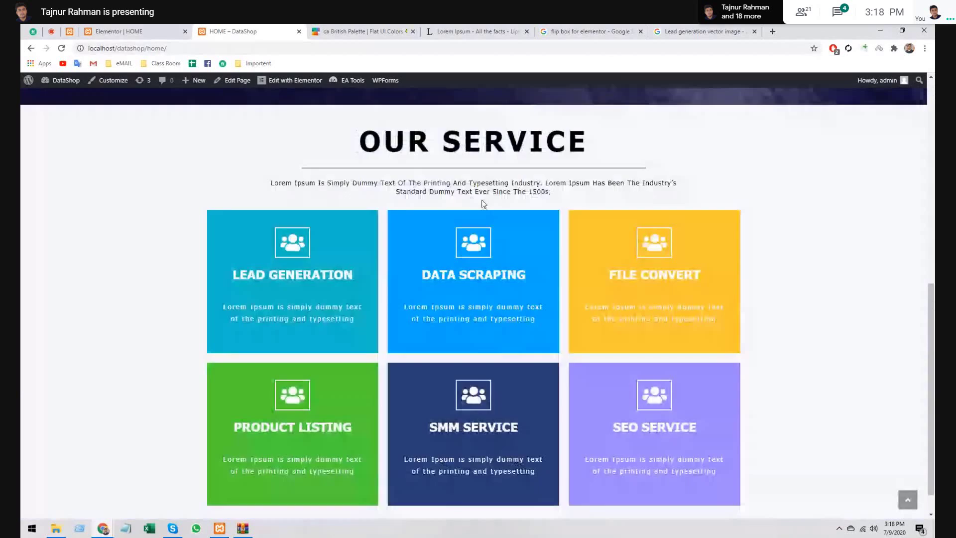
scroll(483, 201, down, 1)
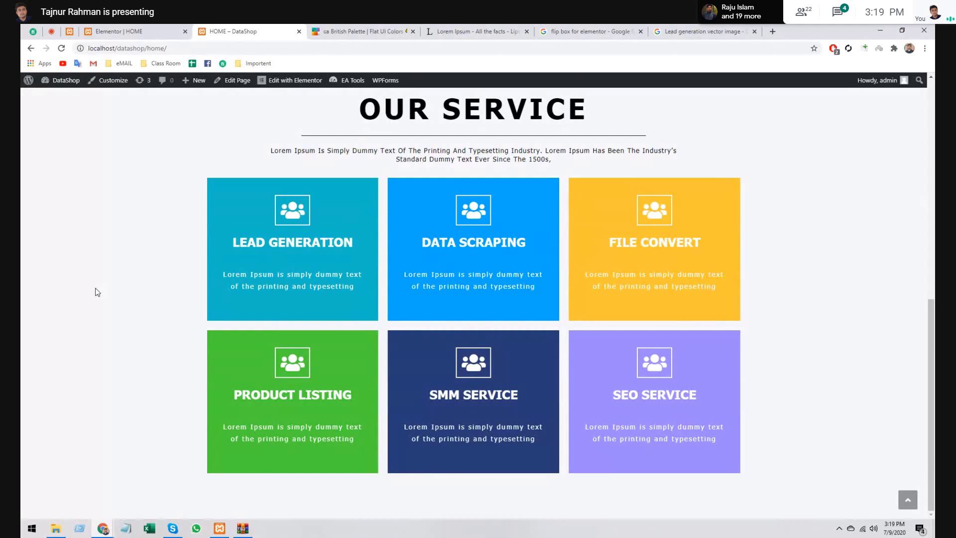
key(F5)
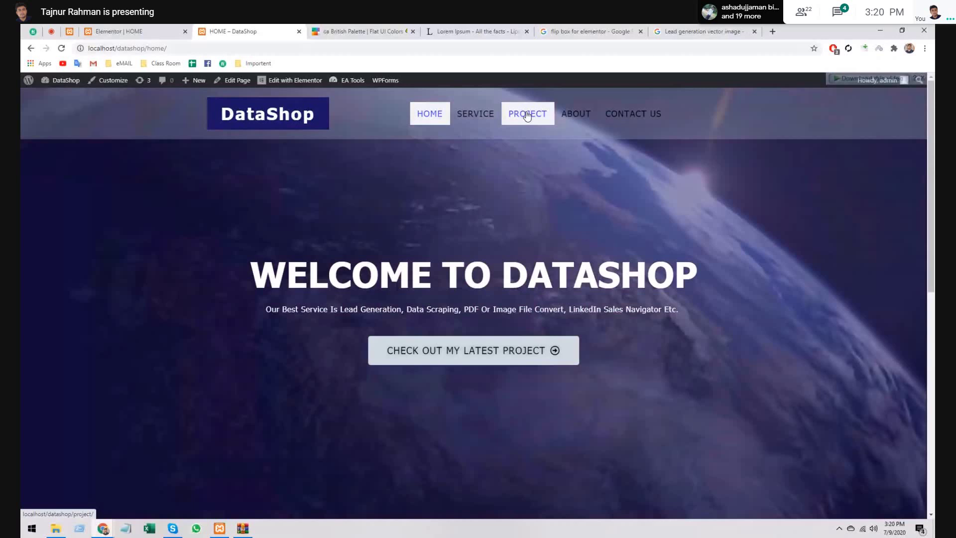
scroll(423, 481, down, 8)
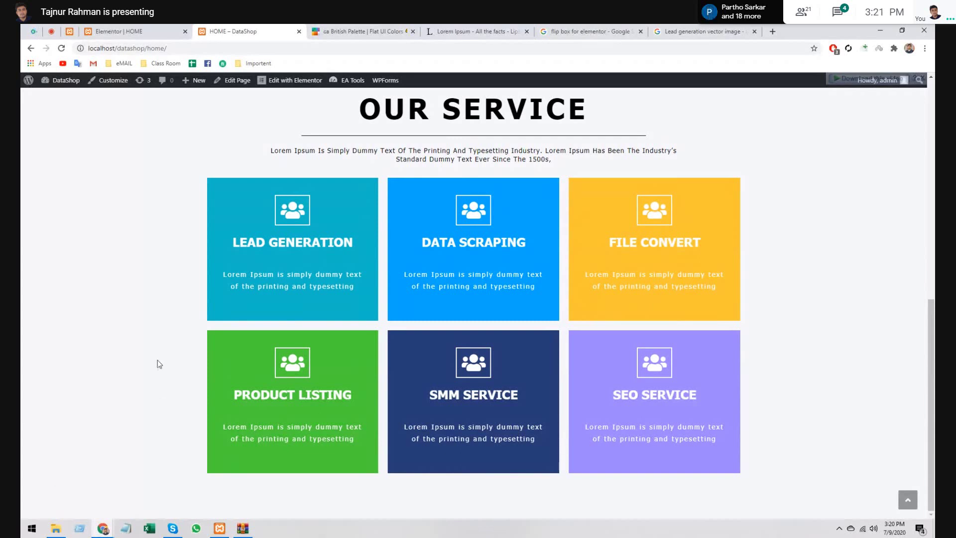
click(122, 29)
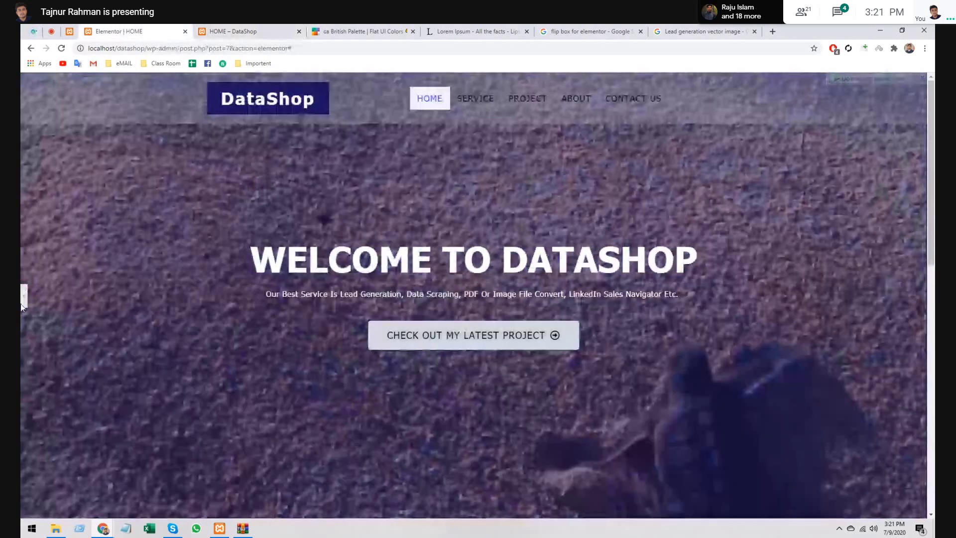
click(23, 297)
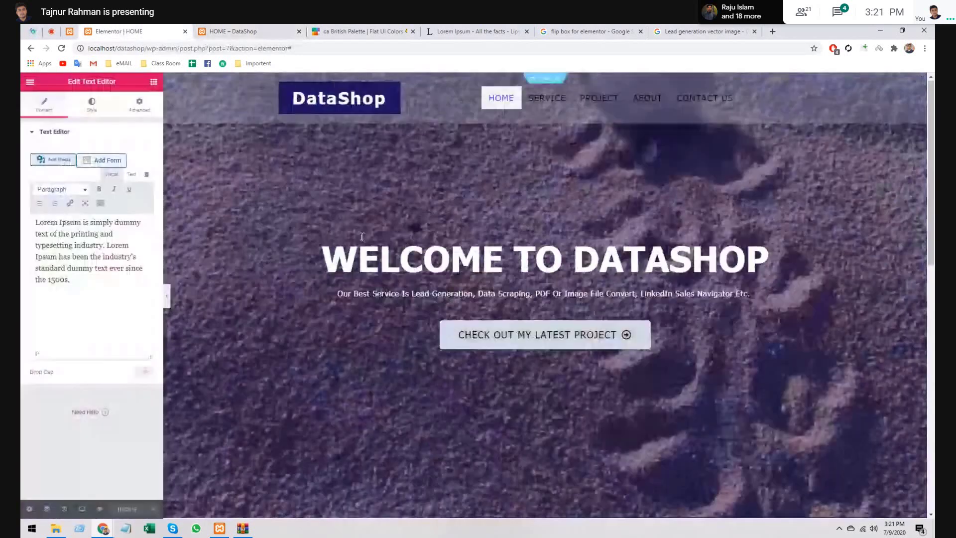
scroll(279, 298, down, 5)
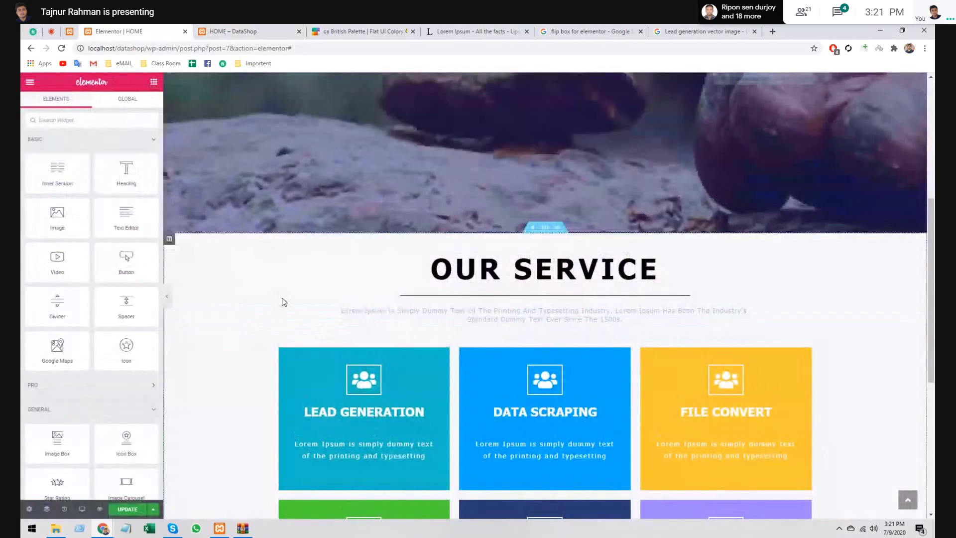
scroll(282, 302, down, 6)
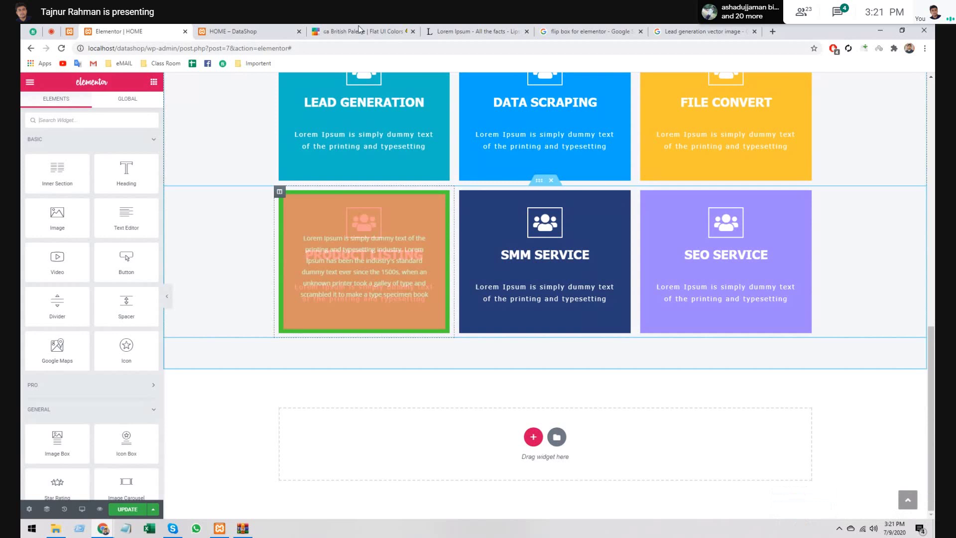
key(ctrl+Tab)
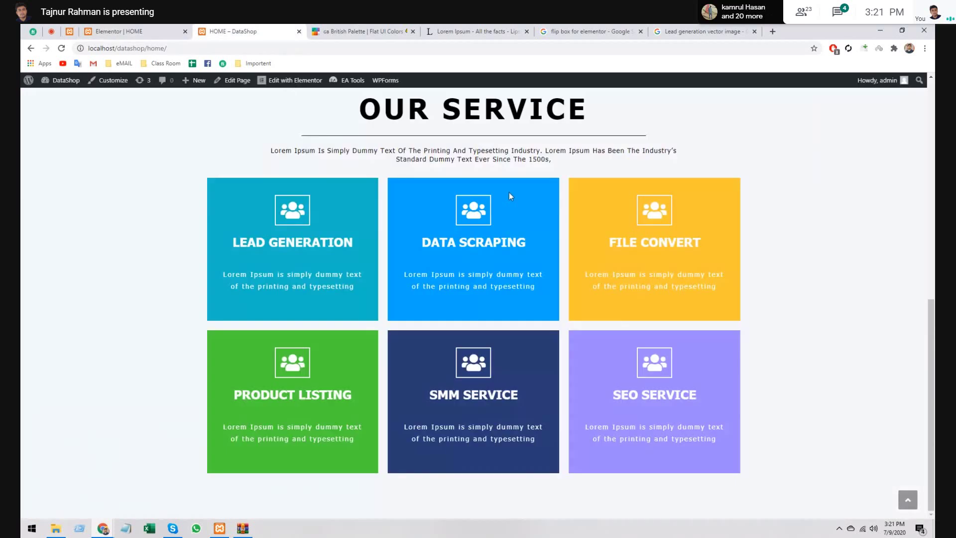
- Scroll the live home page to the six colour-coded boxes, Lead Generation through SEO Service
scroll(510, 197, up, 10)
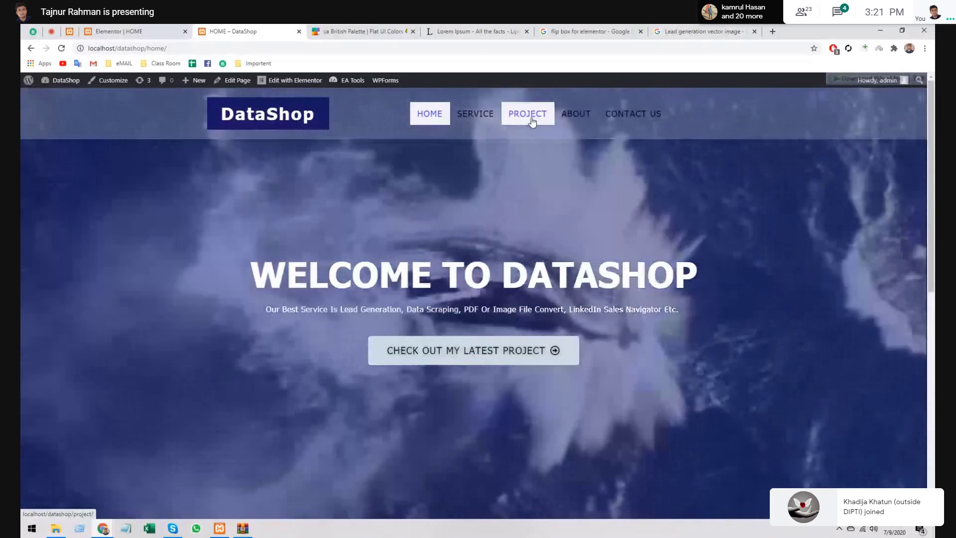
scroll(705, 350, down, 10)
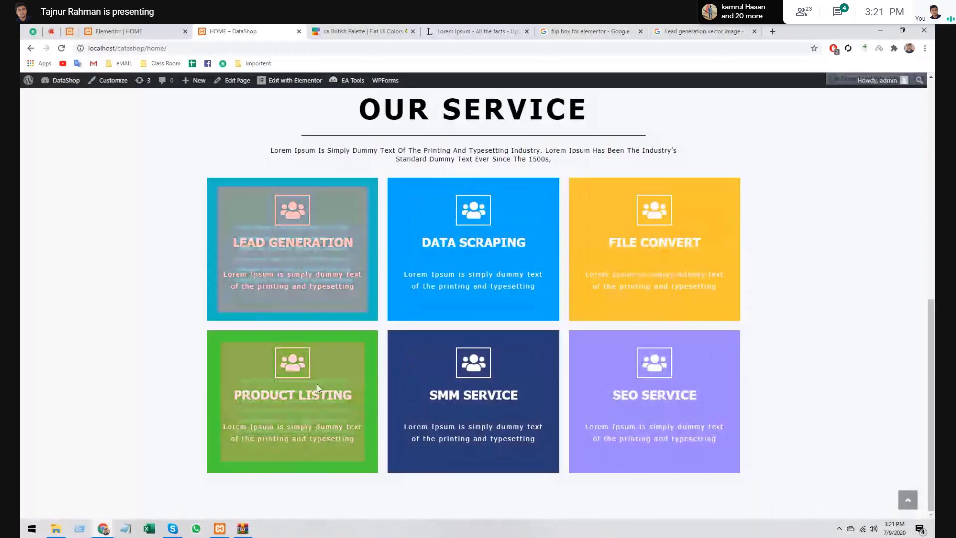
scroll(317, 384, up, 10)
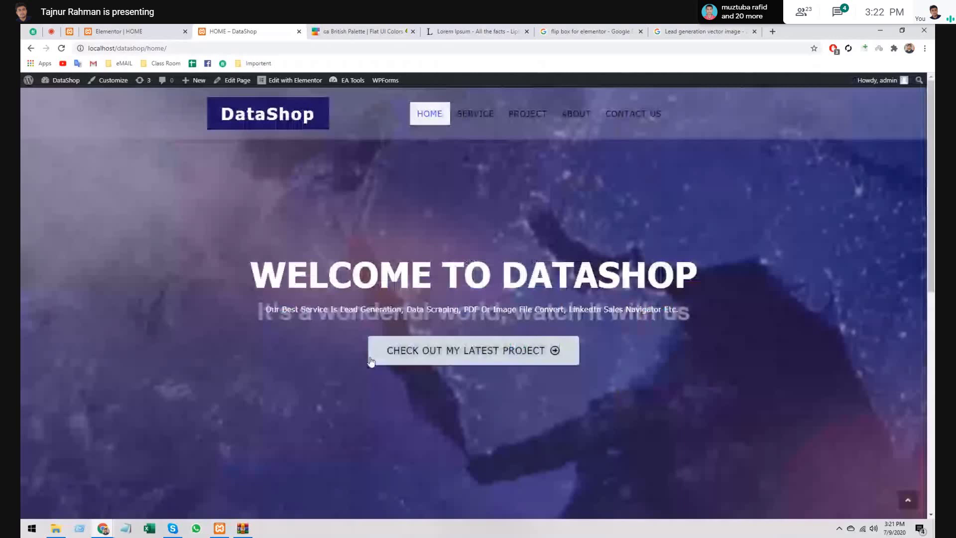
scroll(371, 361, down, 8)
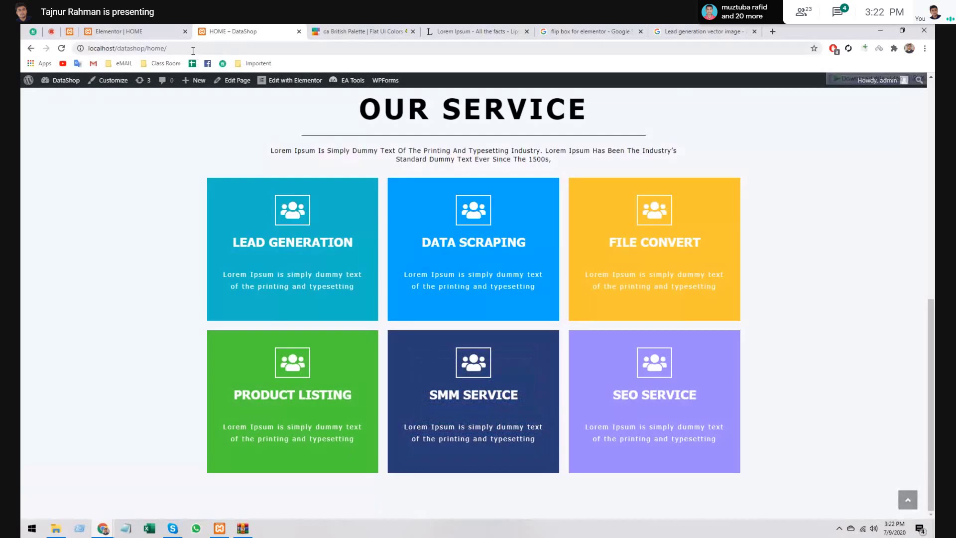
- Return to the HOME page editor and scroll the widget panel down to the Essential Addons widgets
click(154, 26)
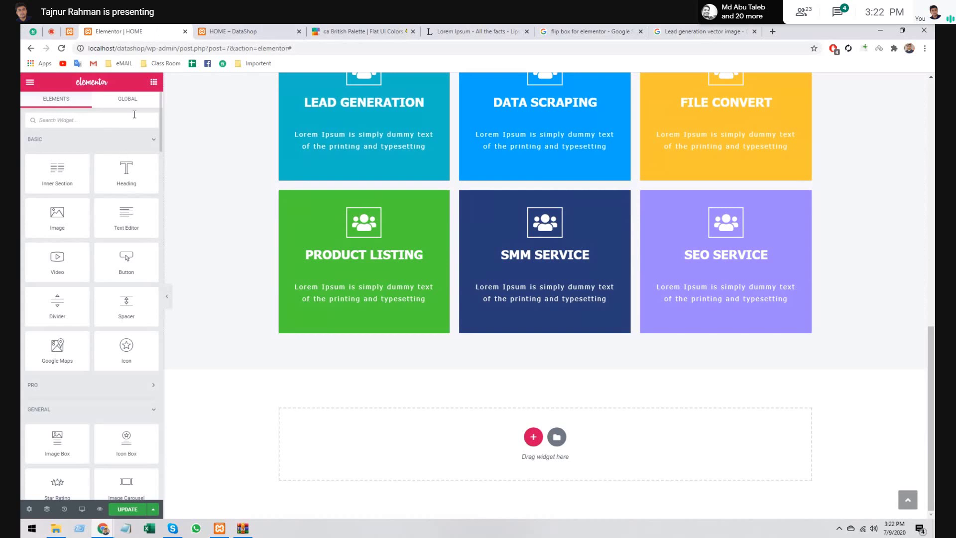
scroll(103, 251, down, 5)
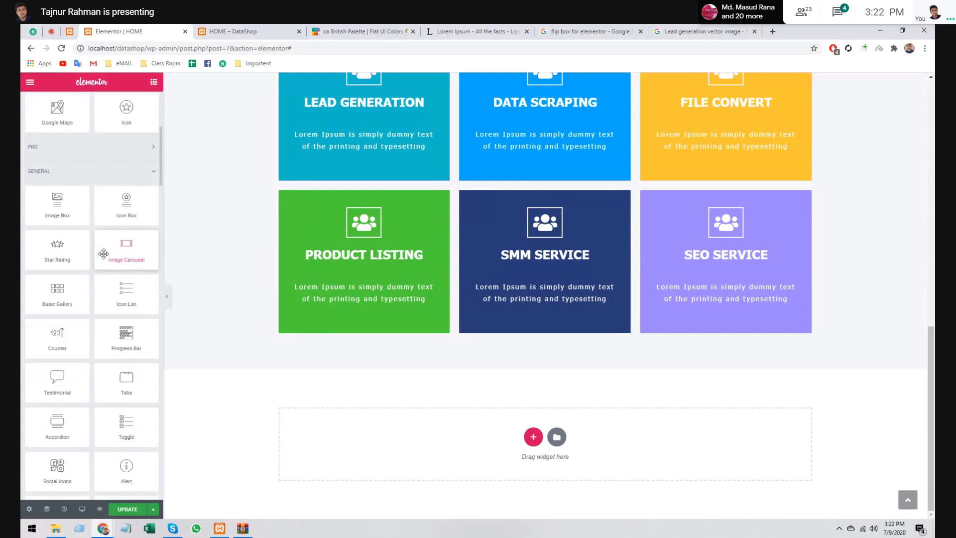
scroll(103, 254, down, 2)
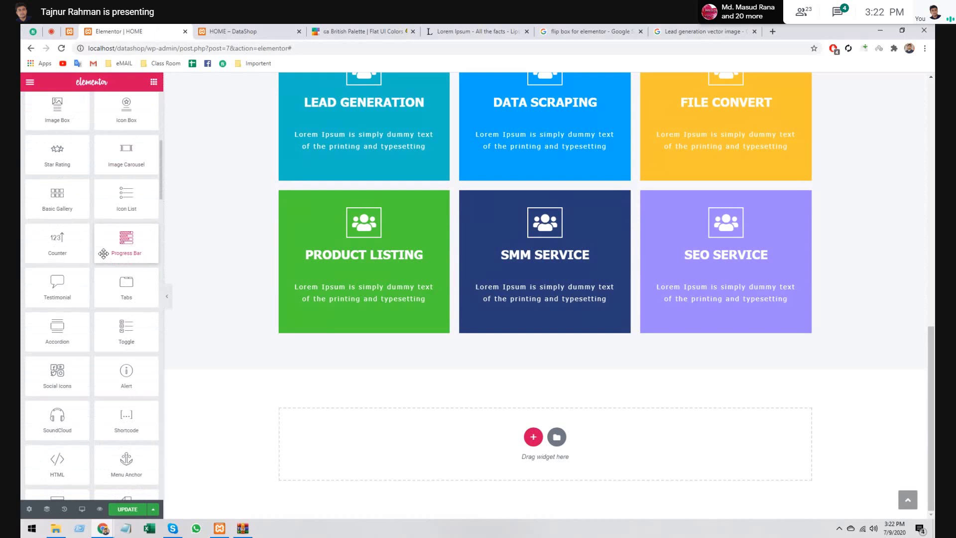
scroll(112, 253, down, 2)
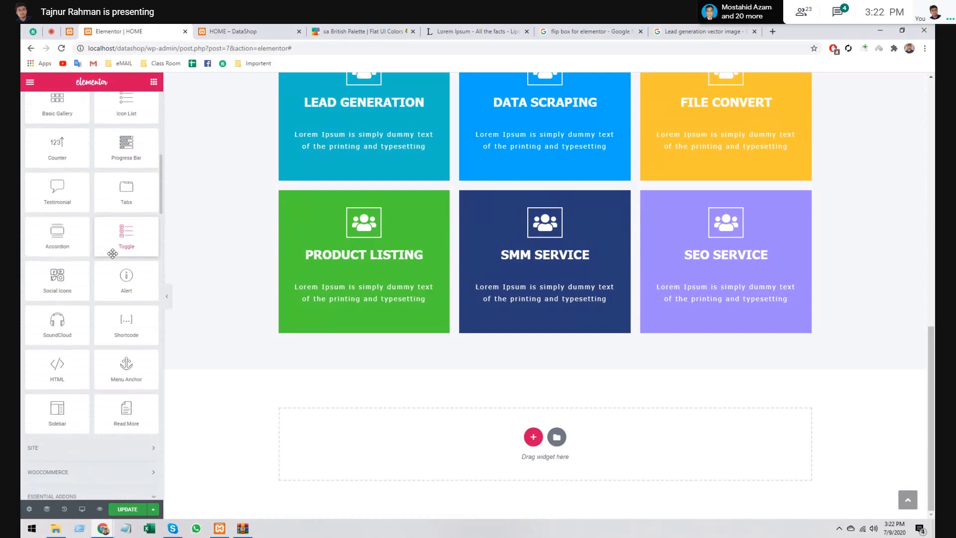
scroll(113, 256, down, 2)
scroll(115, 257, down, 4)
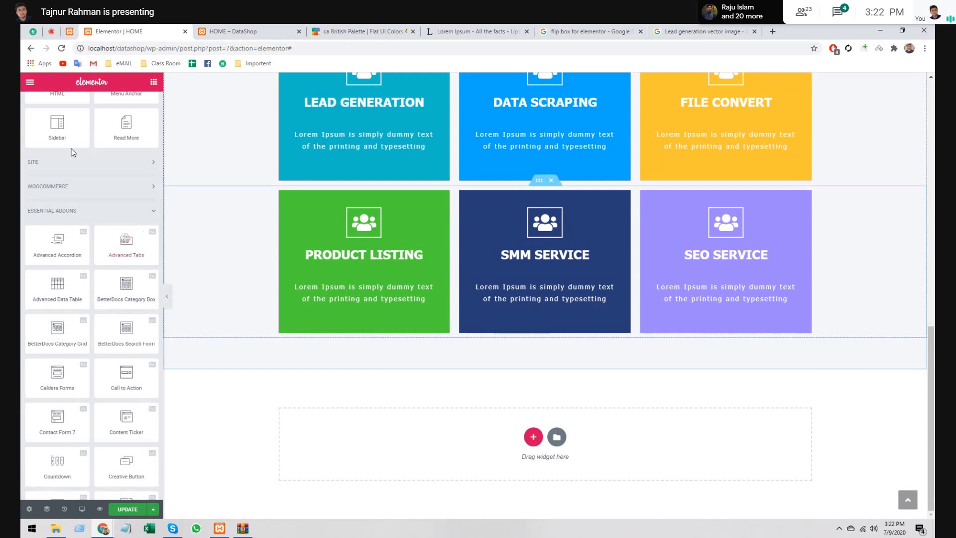
scroll(100, 273, down, 4)
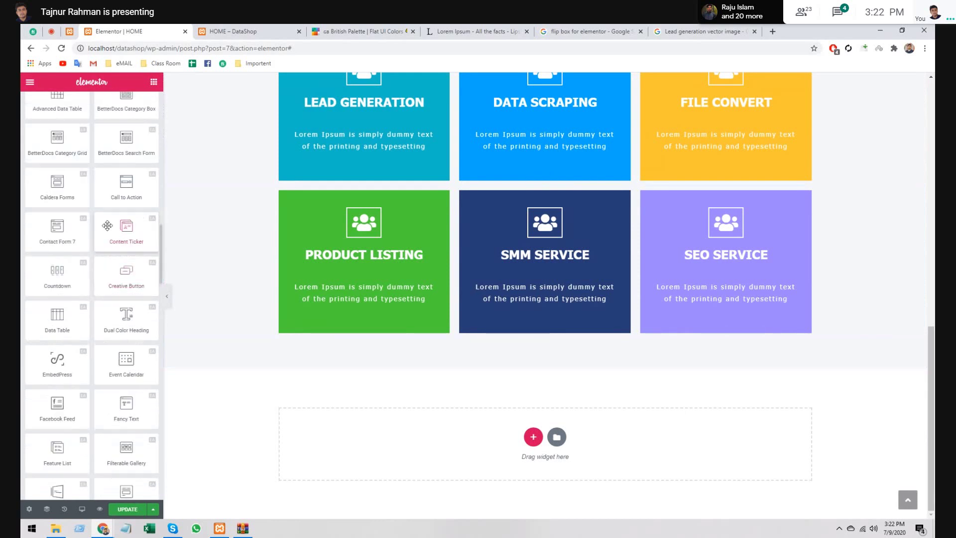
scroll(113, 203, down, 1)
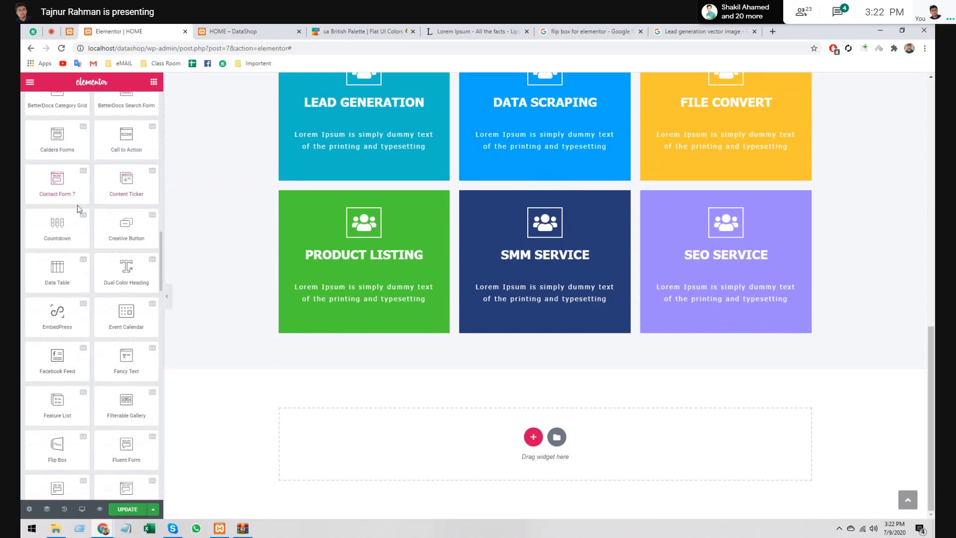
scroll(76, 205, down, 1)
scroll(83, 209, down, 1)
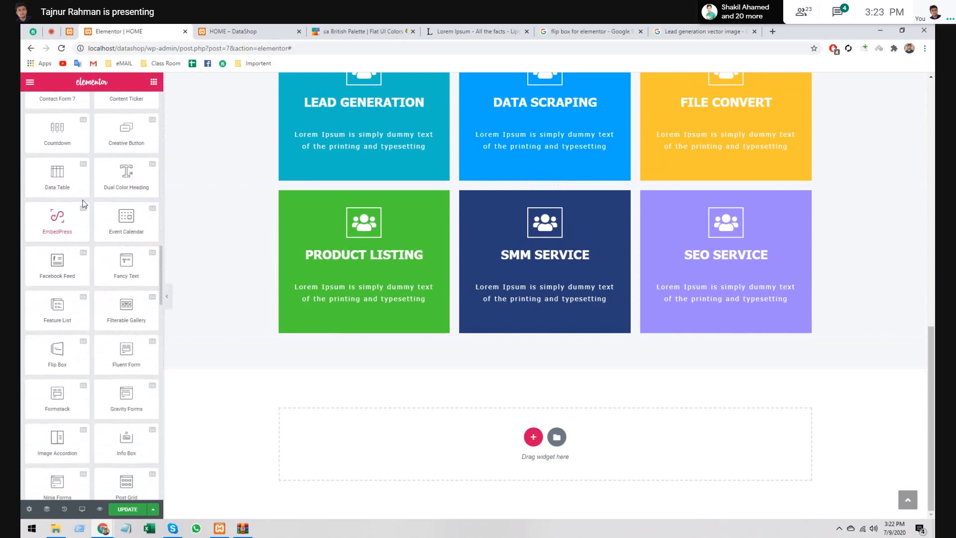
scroll(96, 199, down, 1)
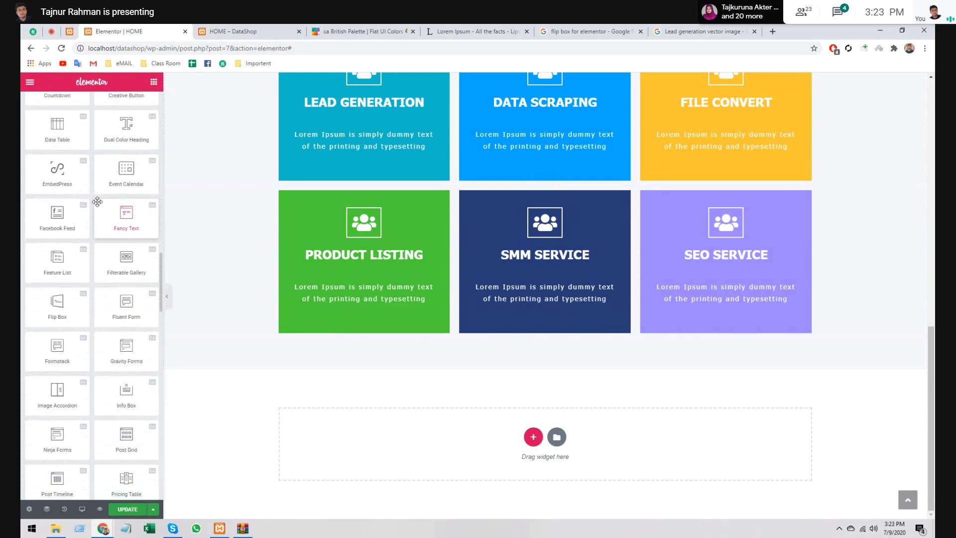
scroll(97, 202, down, 1)
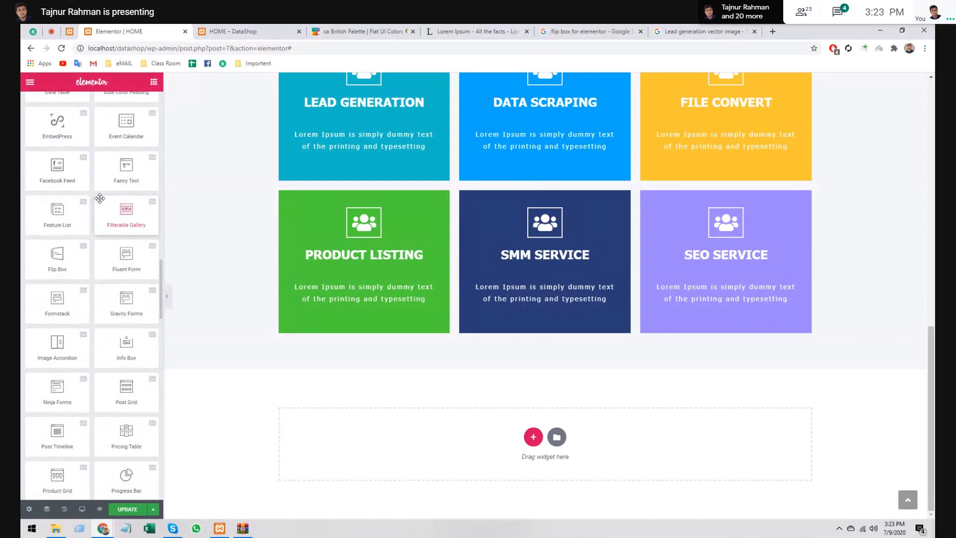
scroll(100, 199, down, 1)
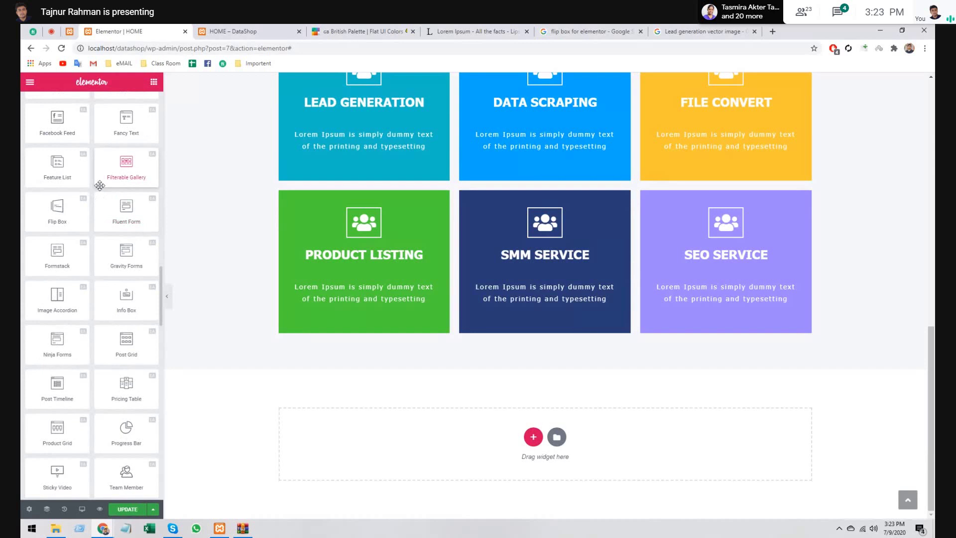
scroll(98, 185, down, 5)
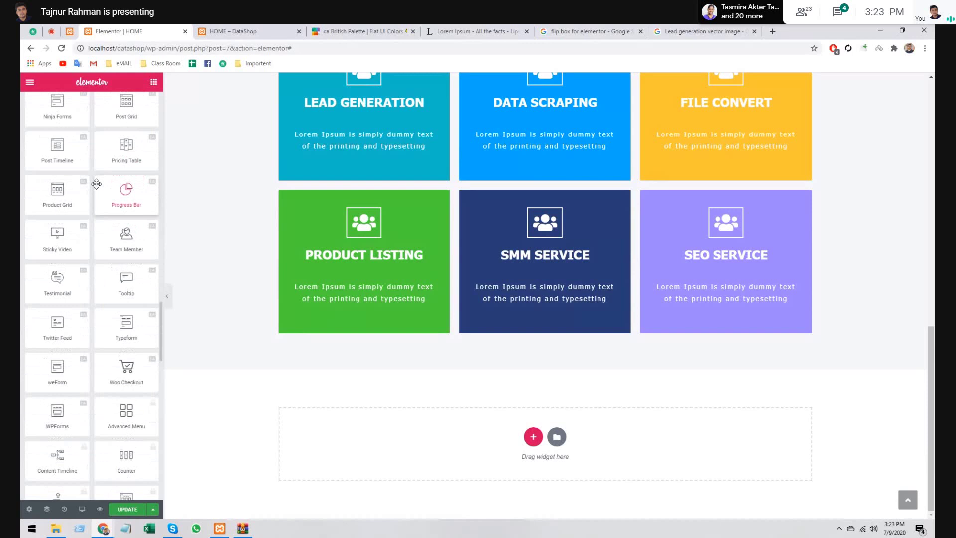
scroll(96, 184, down, 3)
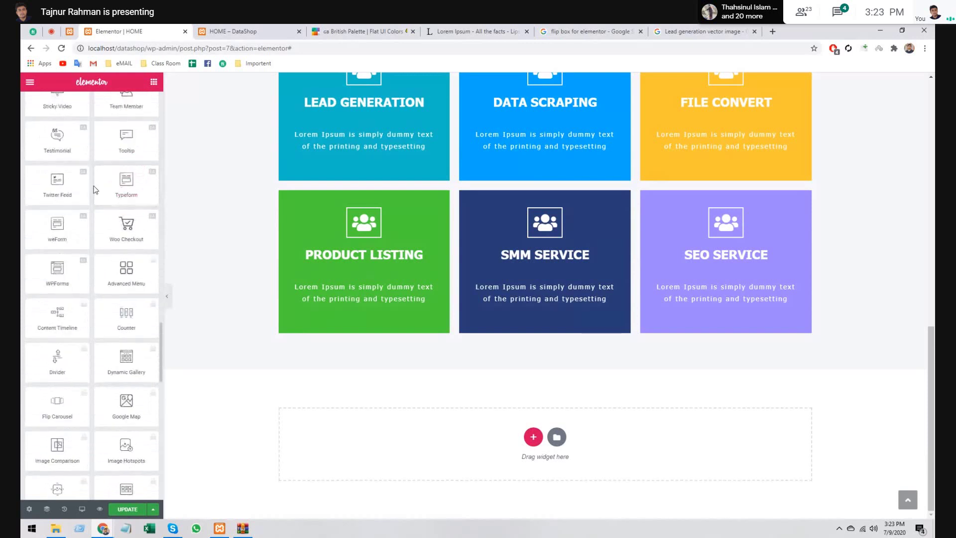
scroll(99, 188, down, 1)
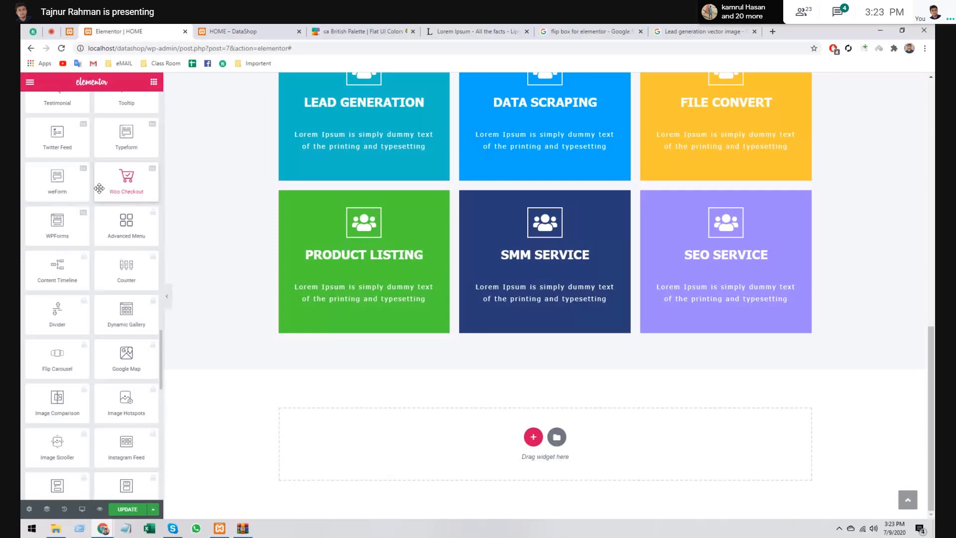
scroll(102, 294, down, 8)
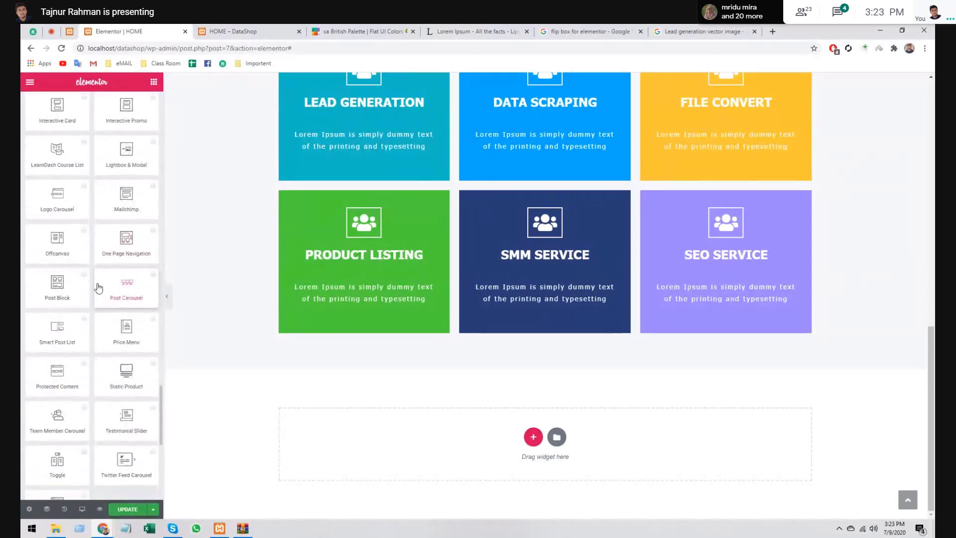
scroll(100, 289, down, 1)
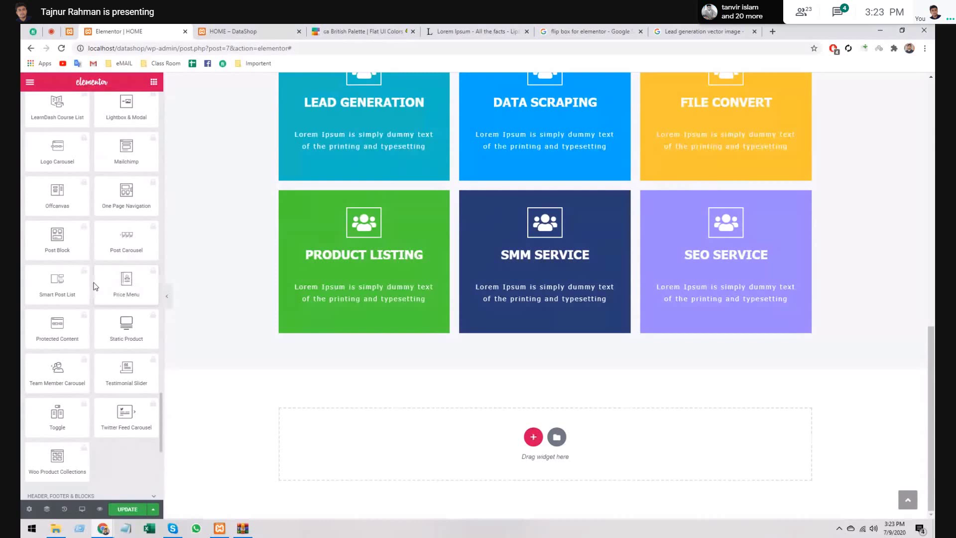
- Filter the widget panel on 'slid' to list the slider widgets
scroll(92, 279, up, 10)
click(78, 119)
text(si)
text(id)
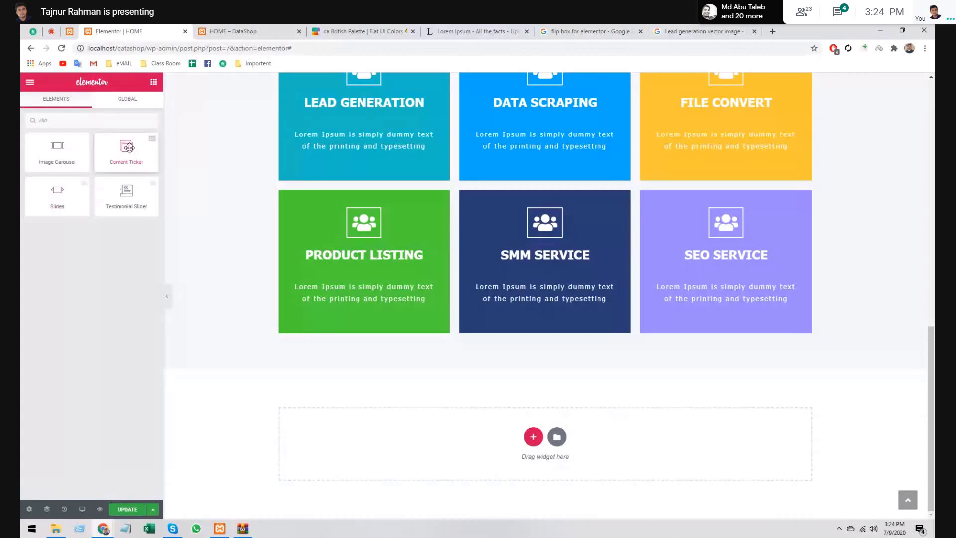
- Drop a Content Ticker below the flip boxes, then delete it again
drag(129, 147, 538, 438)
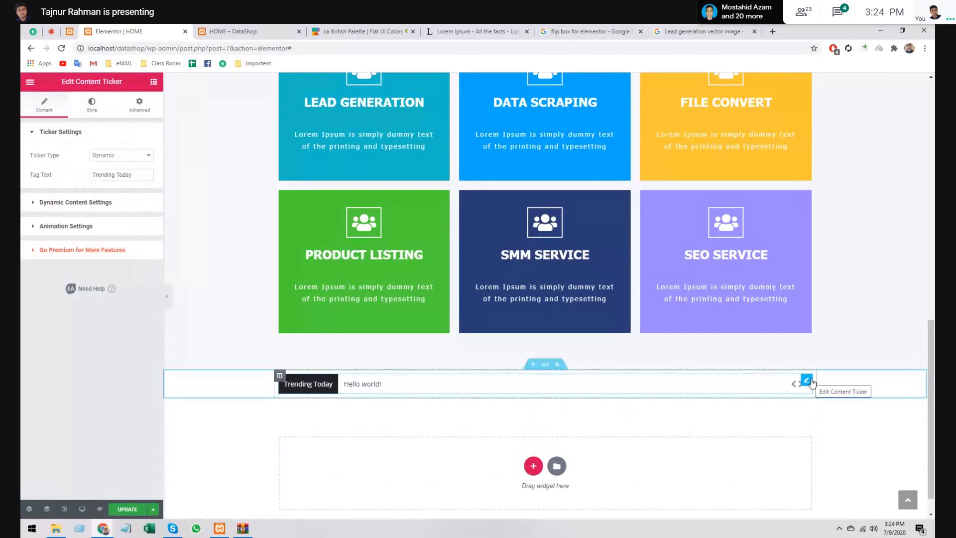
key(Delete)
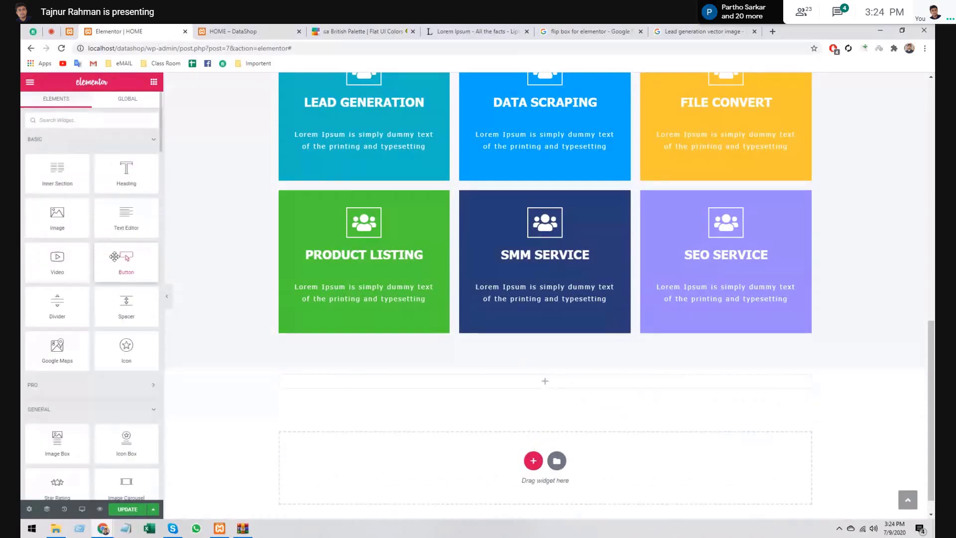
- Switch to the 'Lead generation vector image' Google image search tab
scroll(108, 258, down, 10)
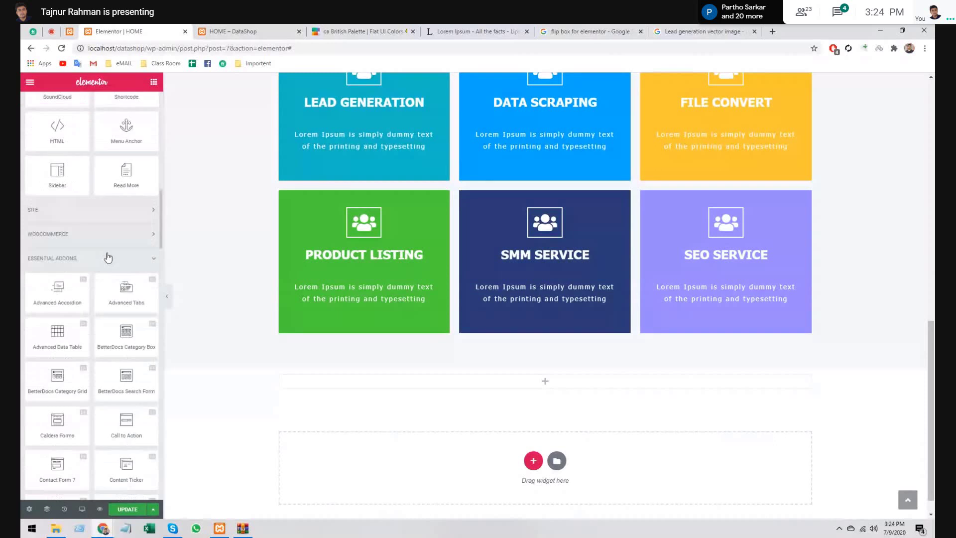
scroll(108, 257, down, 8)
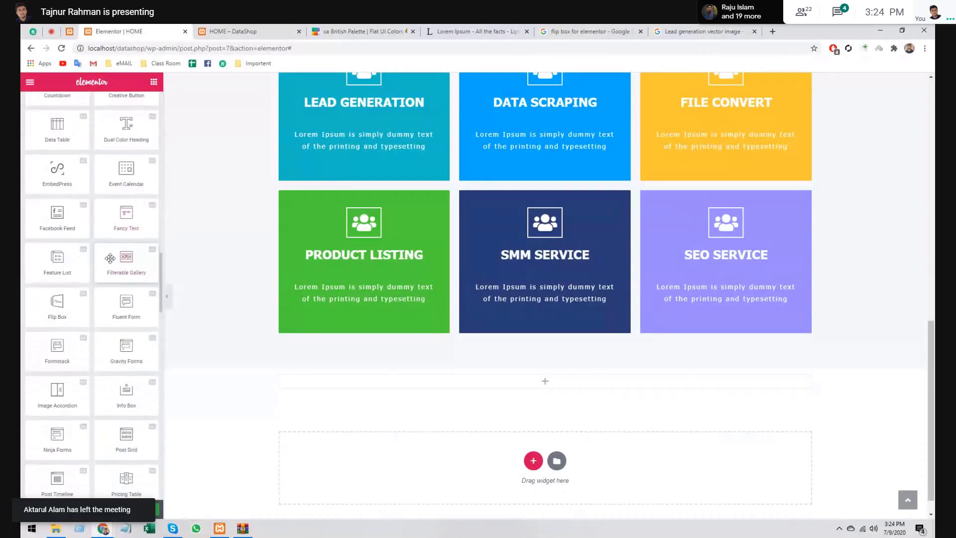
scroll(110, 258, down, 7)
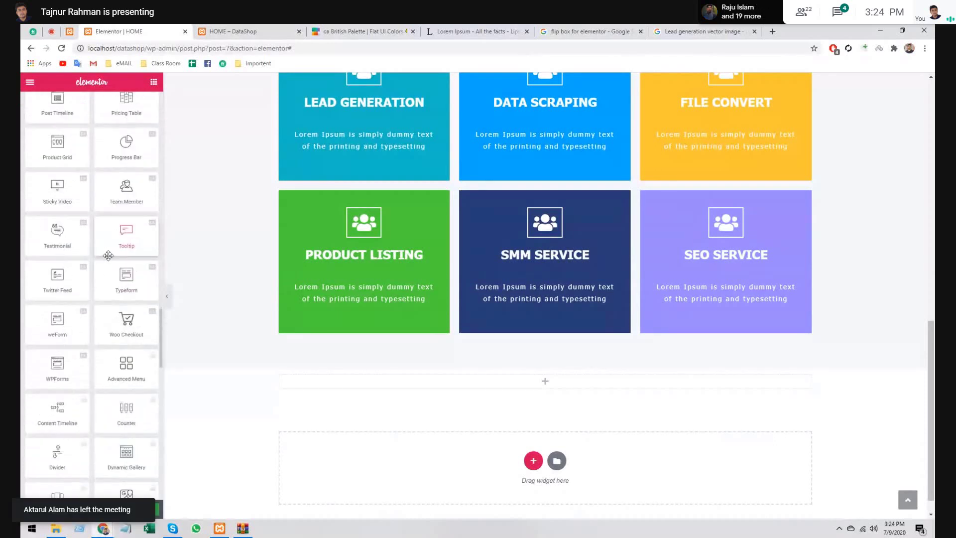
scroll(108, 256, down, 8)
scroll(95, 256, up, 20)
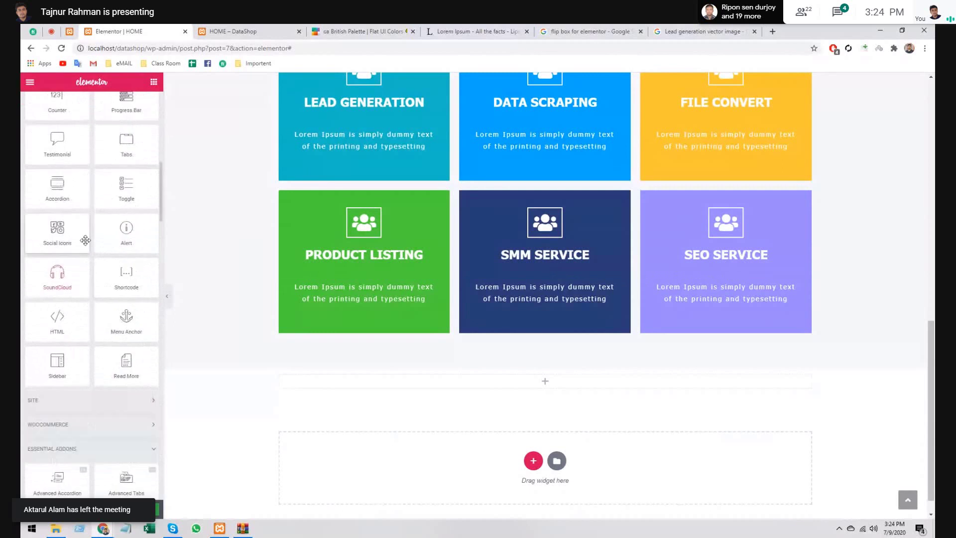
scroll(77, 245, up, 5)
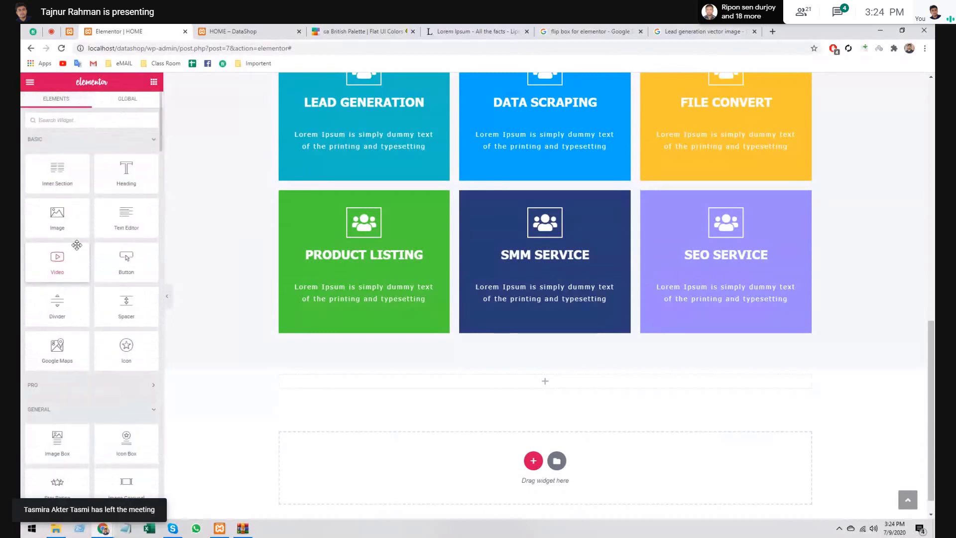
click(736, 29)
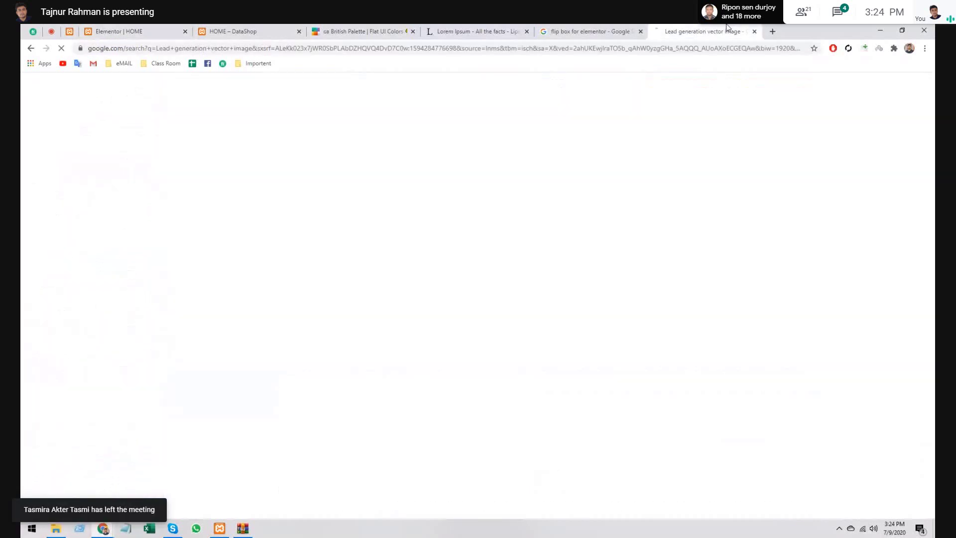
- Close the old search tabs and search Google for 'slider for elementor' in a new tab
click(755, 31)
click(641, 31)
click(550, 30)
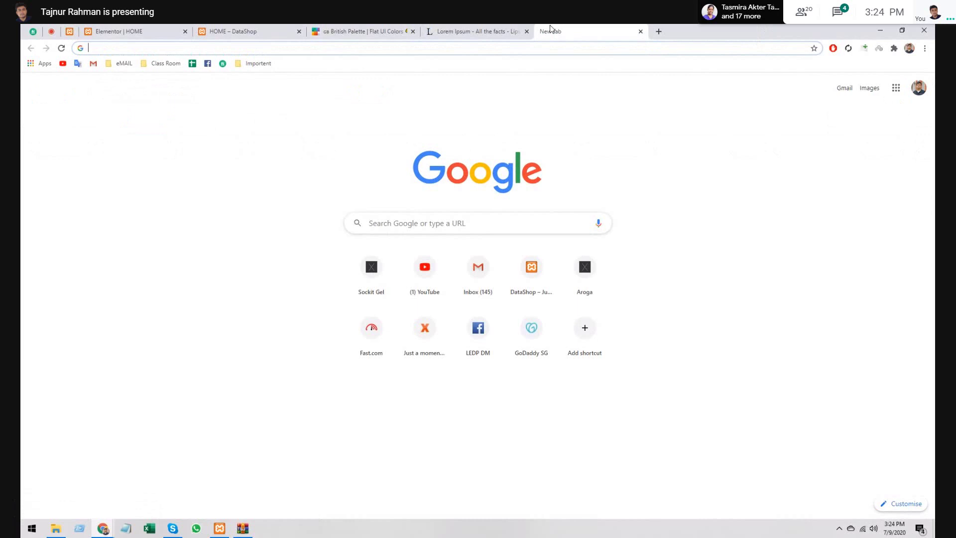
text(Ima)
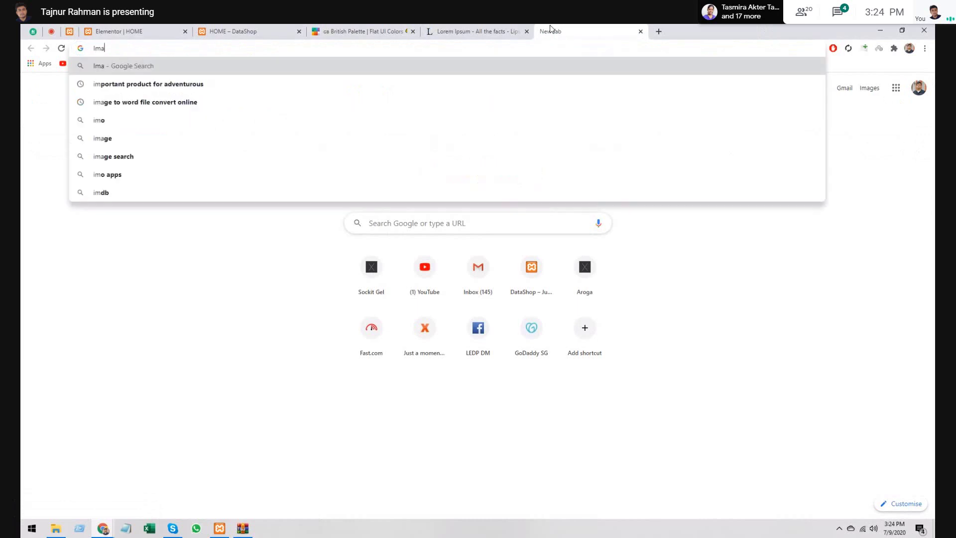
text(ge)
key(BackSpace)
key(BackSpace)
key(BackSpace)
key(BackSpace)
key(BackSpace)
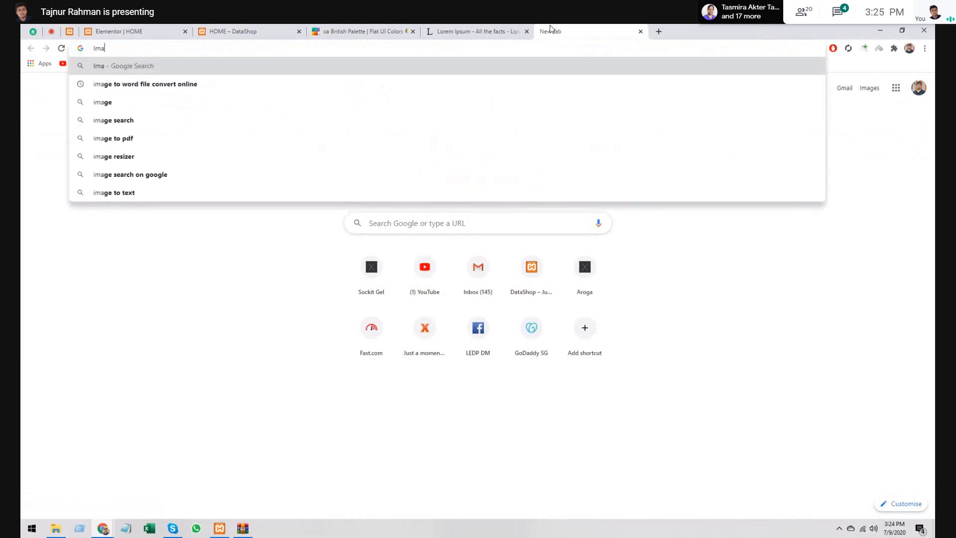
text(S)
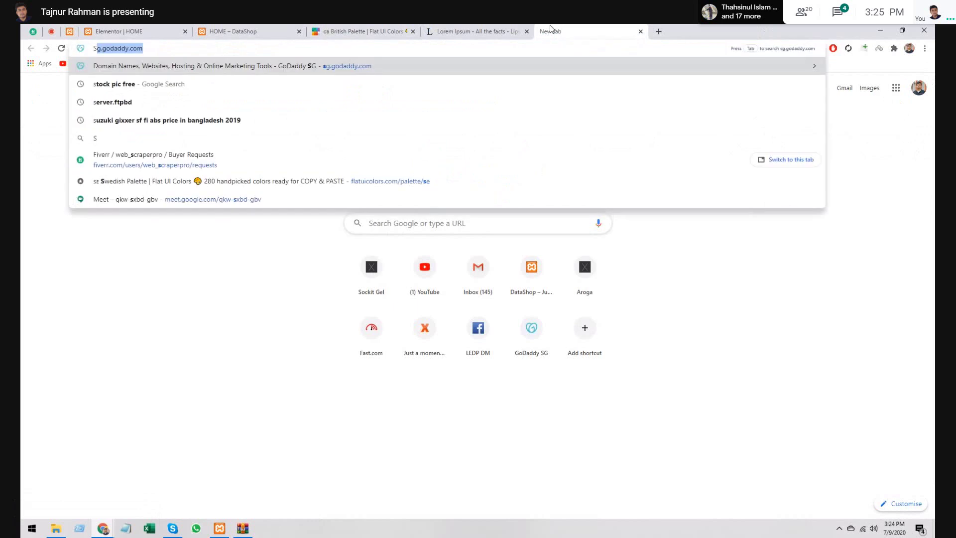
text(lider for)
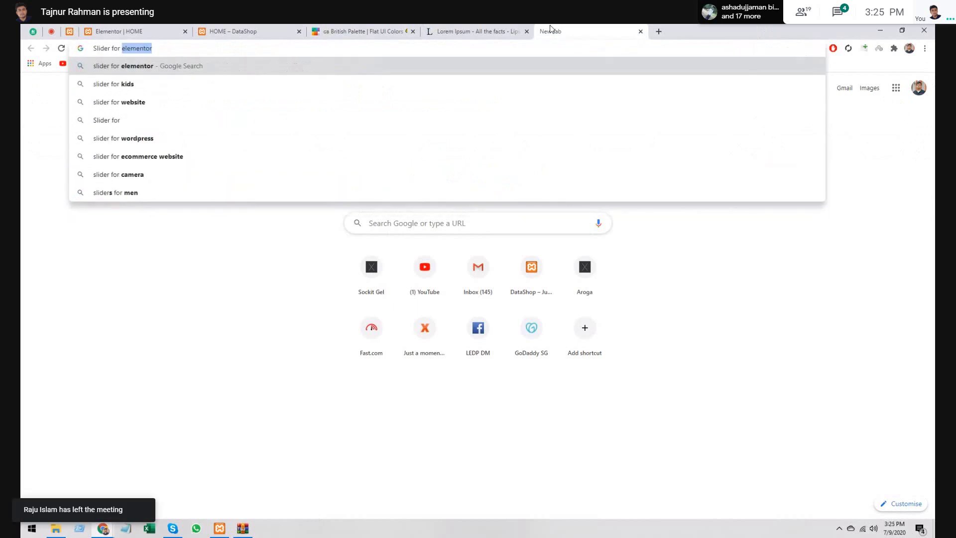
key(Return)
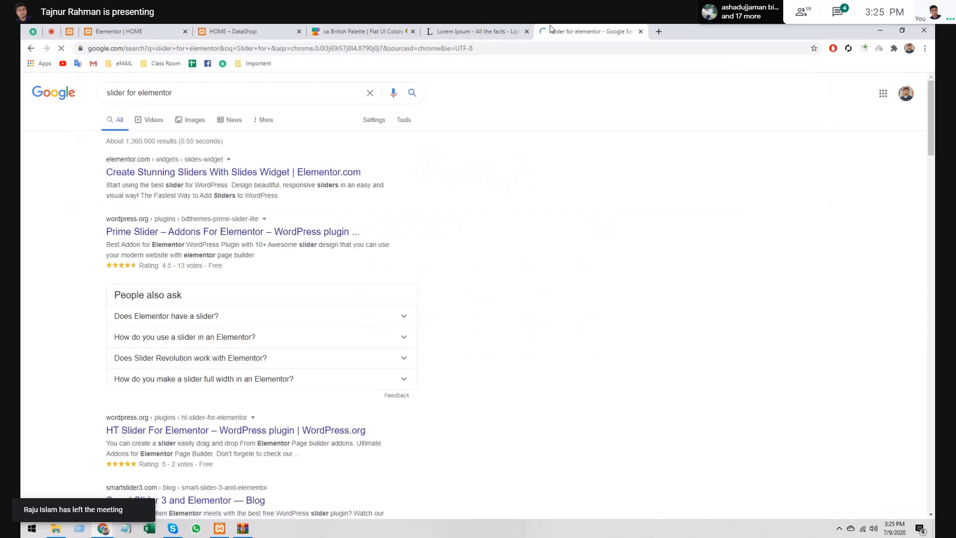
- Open the Prime Slider plugin page and its Flogia Slider demo in new tabs
middle_click(250, 237)
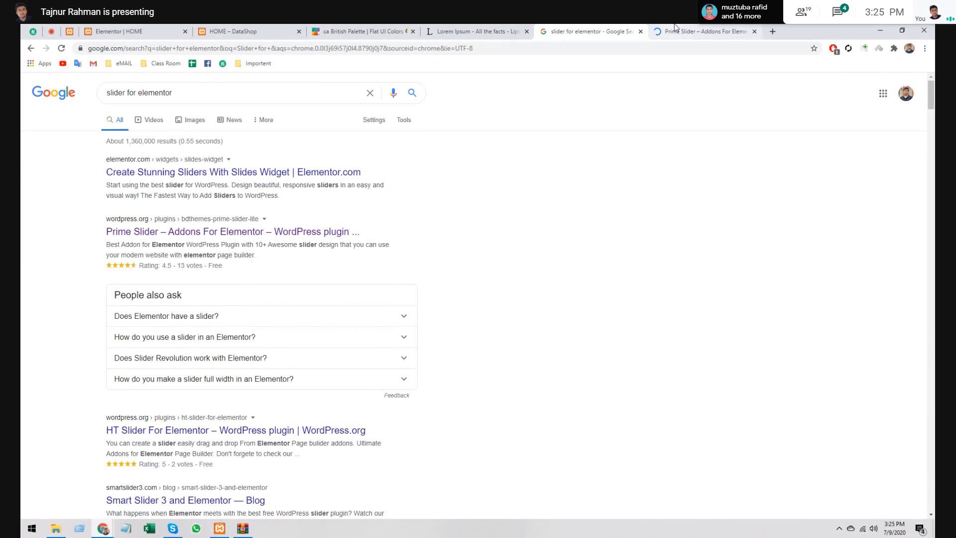
click(675, 31)
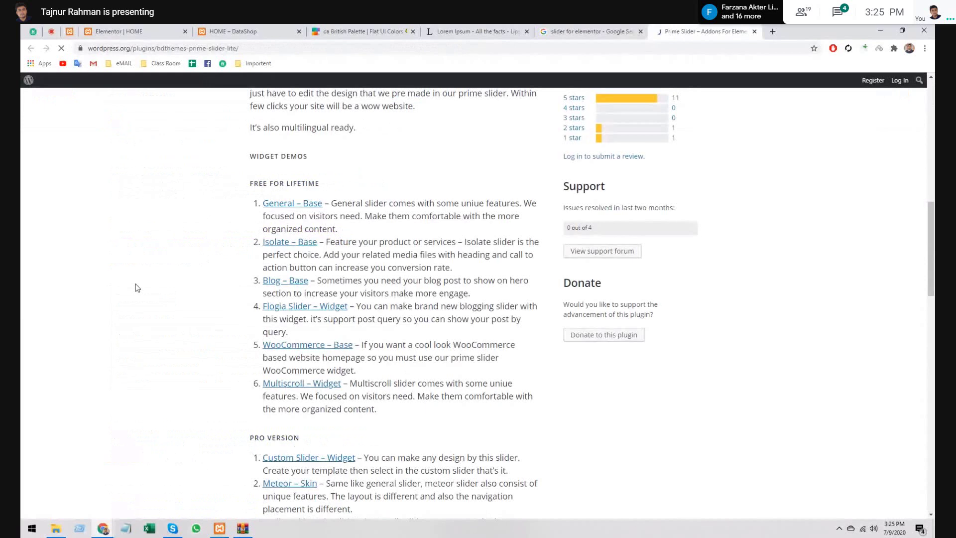
right_click(306, 310)
click(344, 319)
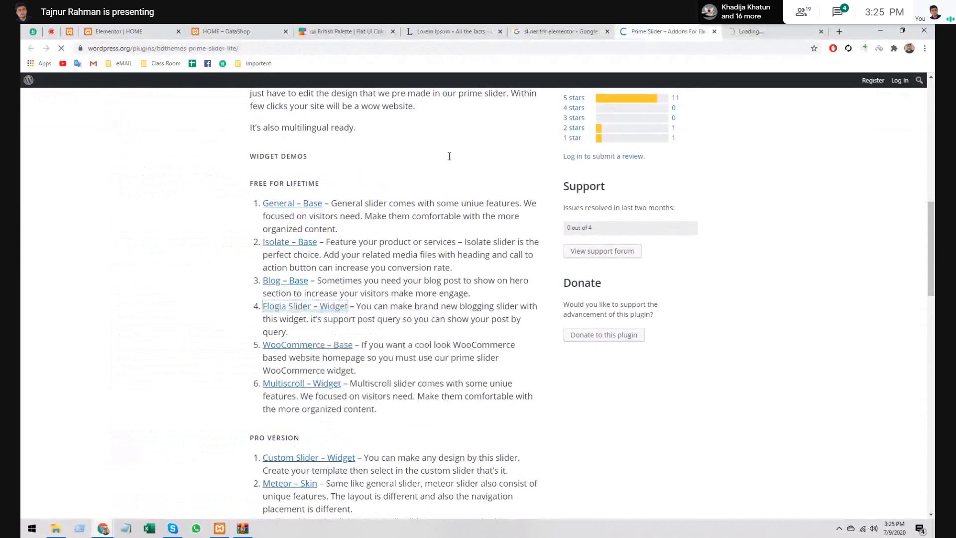
- View the Flogia Slider demo page, then return to the Google Meet call
click(727, 32)
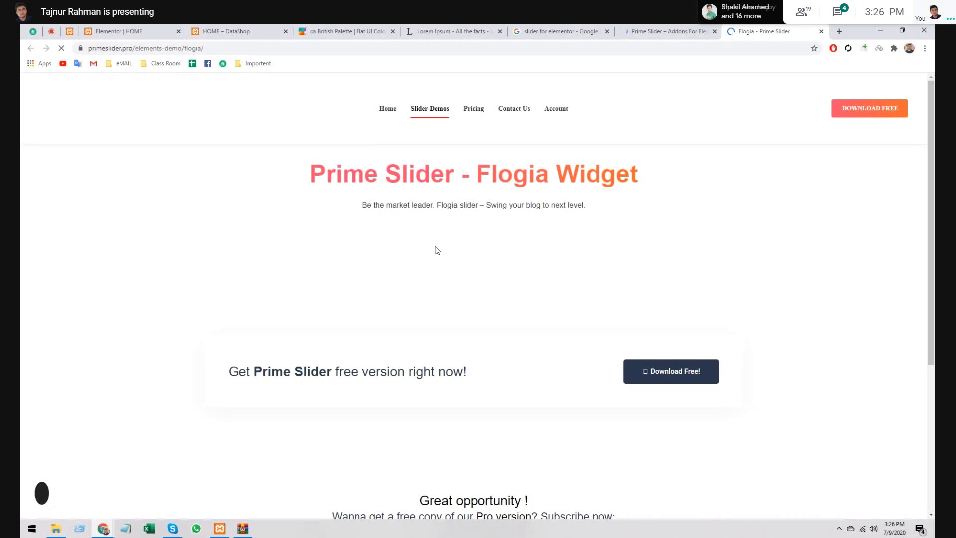
scroll(437, 250, down, 5)
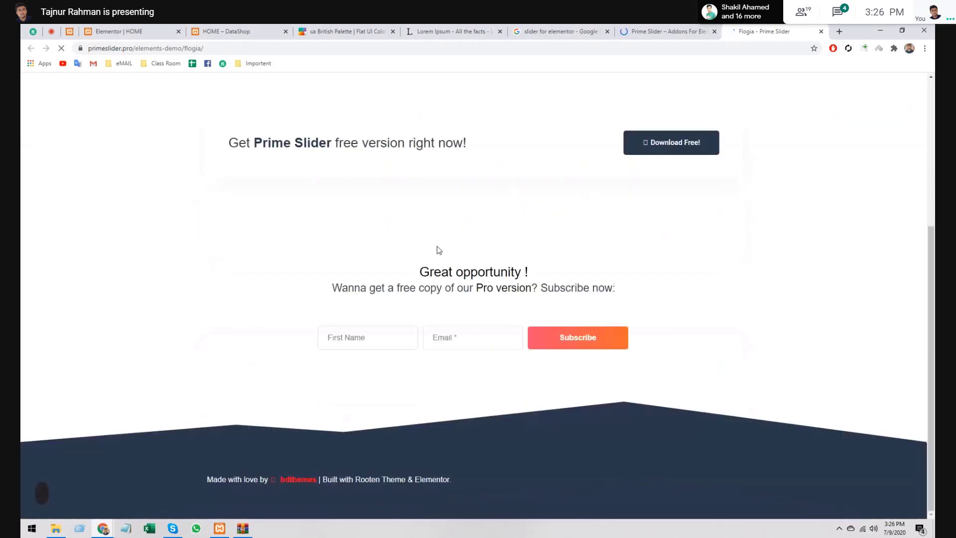
scroll(439, 239, up, 5)
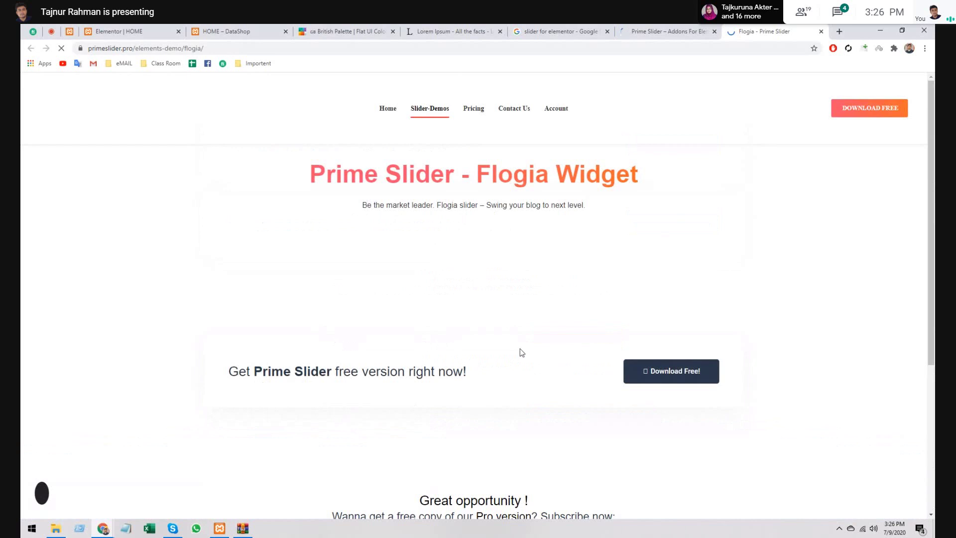
click(684, 28)
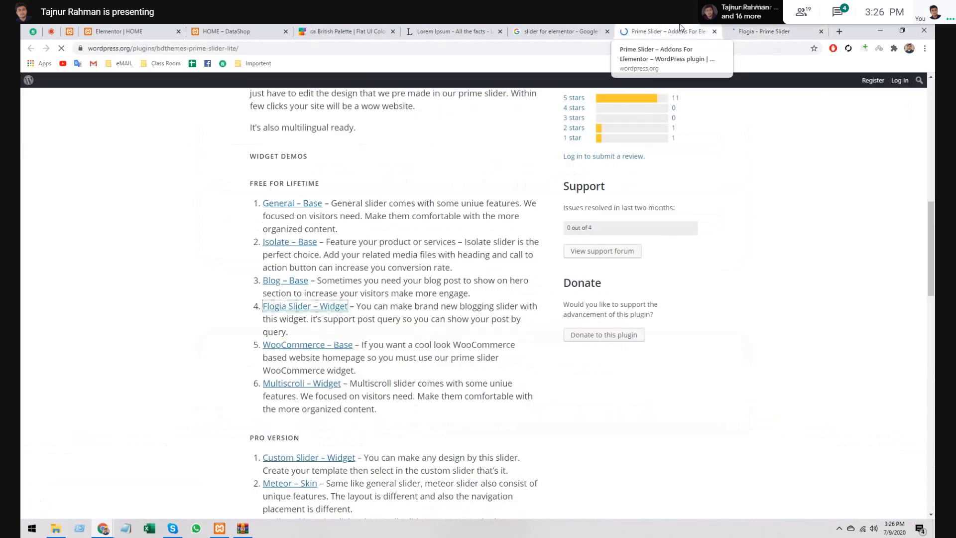
click(762, 31)
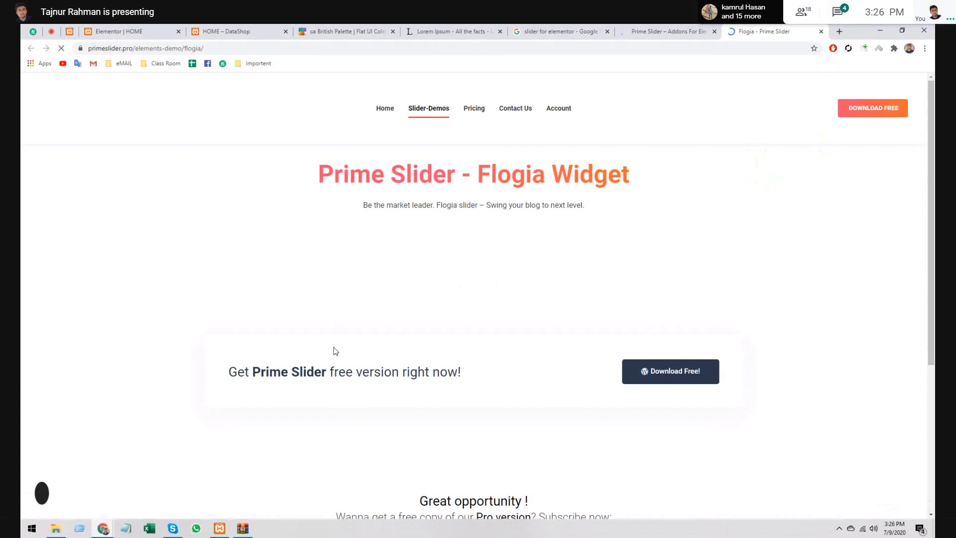
click(32, 31)
click(51, 32)
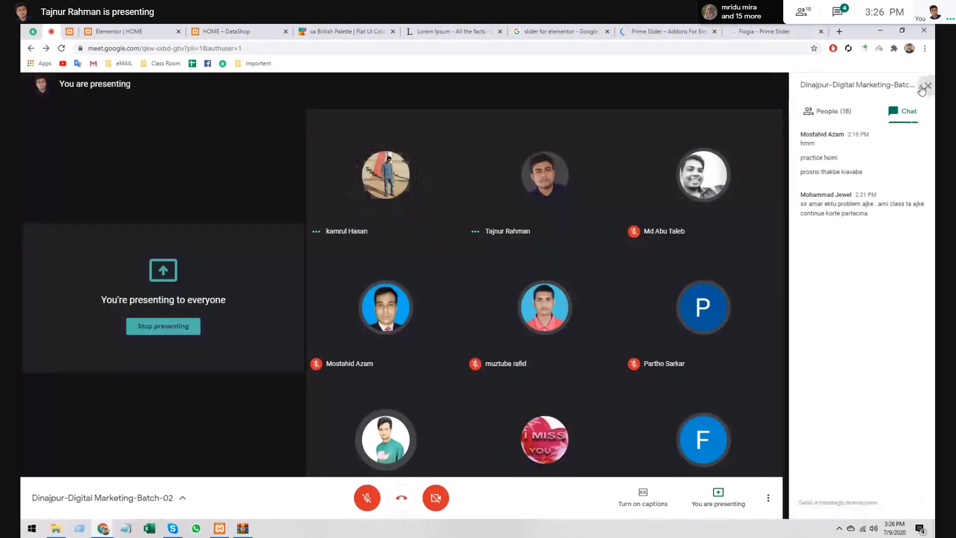
- Close the Google Meet chat panel
click(922, 89)
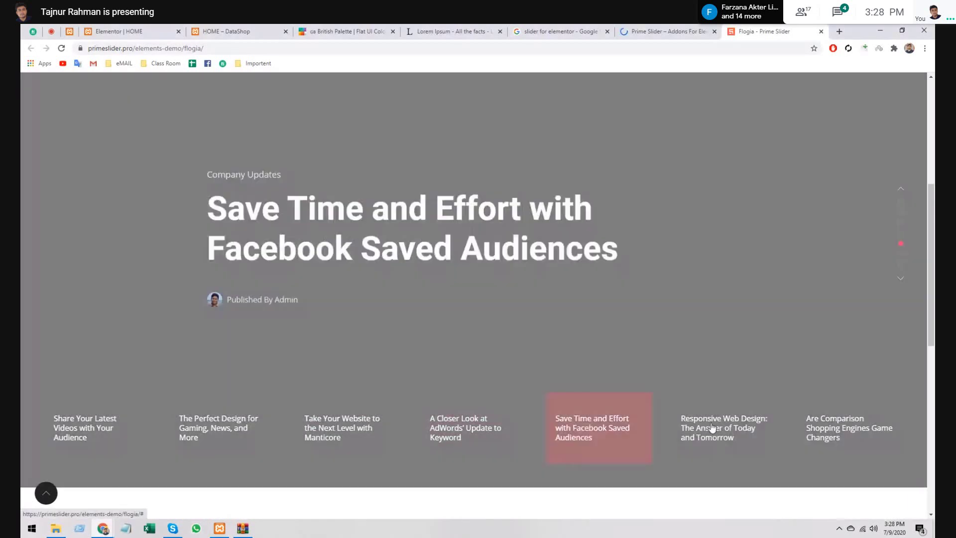
- Preview the Responsive Web Design, Comparison Shopping, Share Your Latest Videos and Gaming slides
click(712, 428)
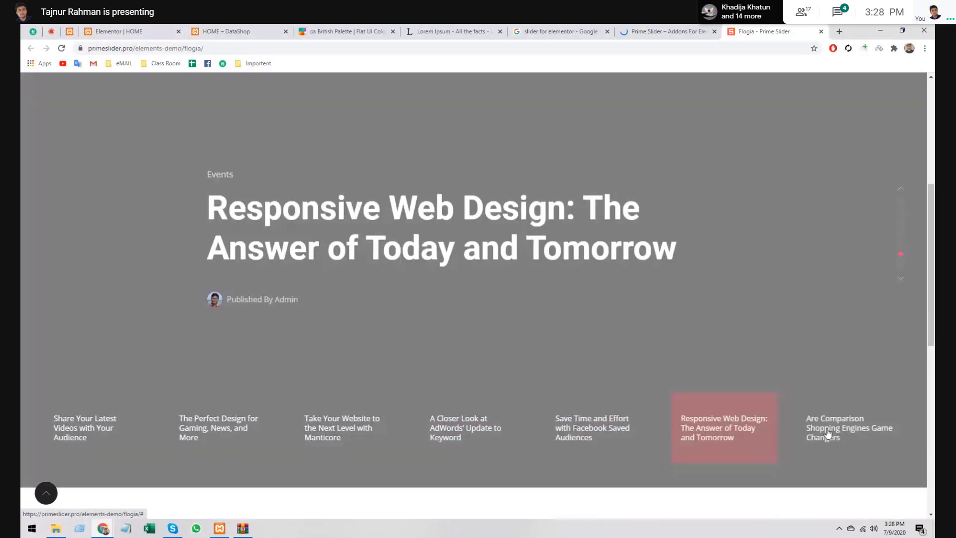
click(827, 433)
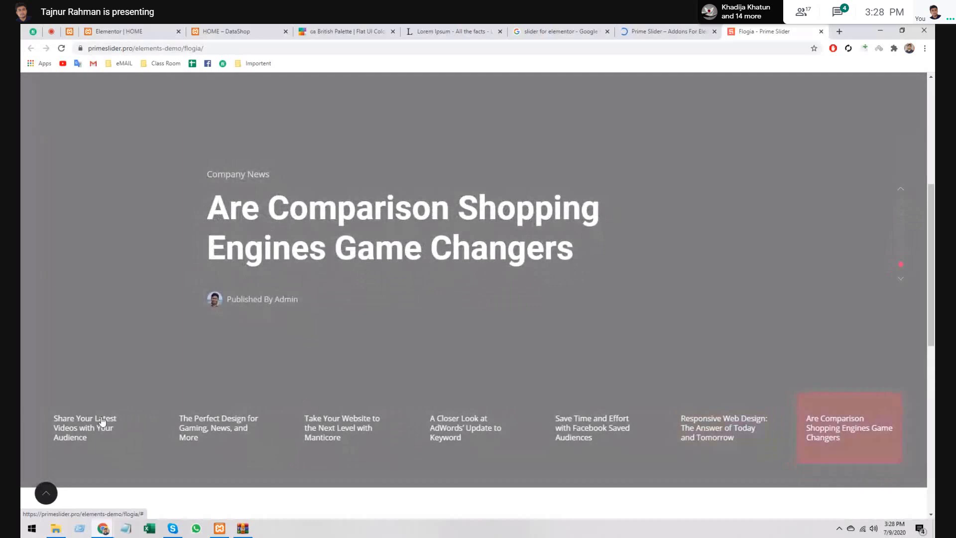
click(94, 423)
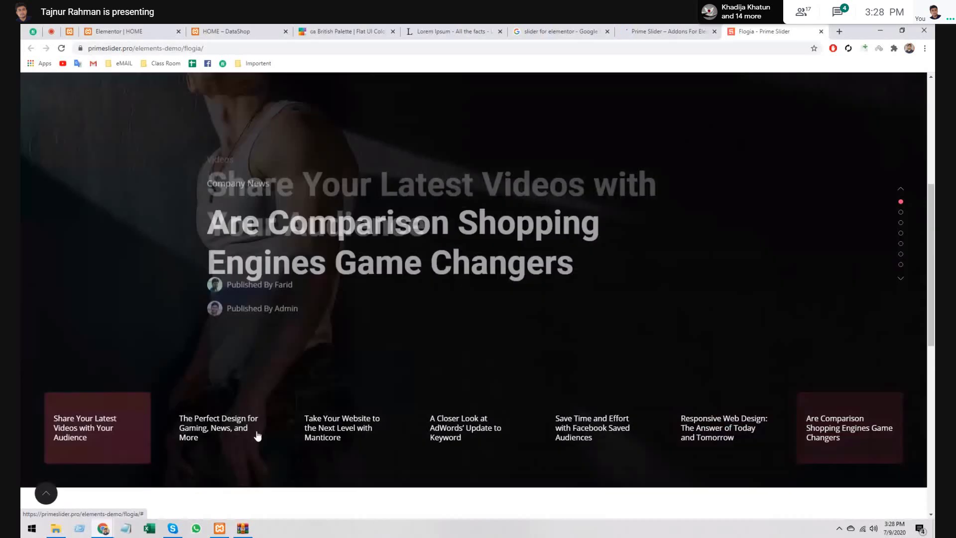
click(254, 433)
click(76, 426)
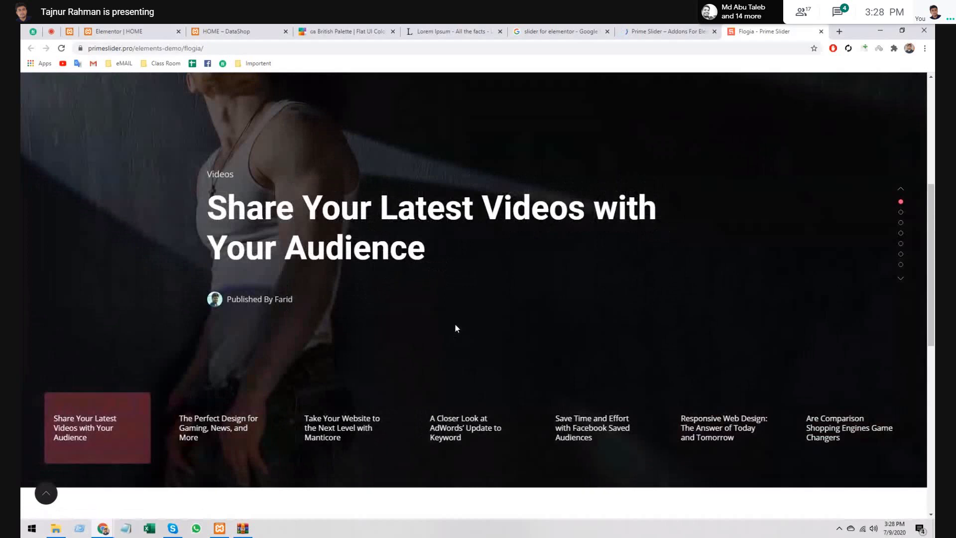
scroll(420, 359, up, 3)
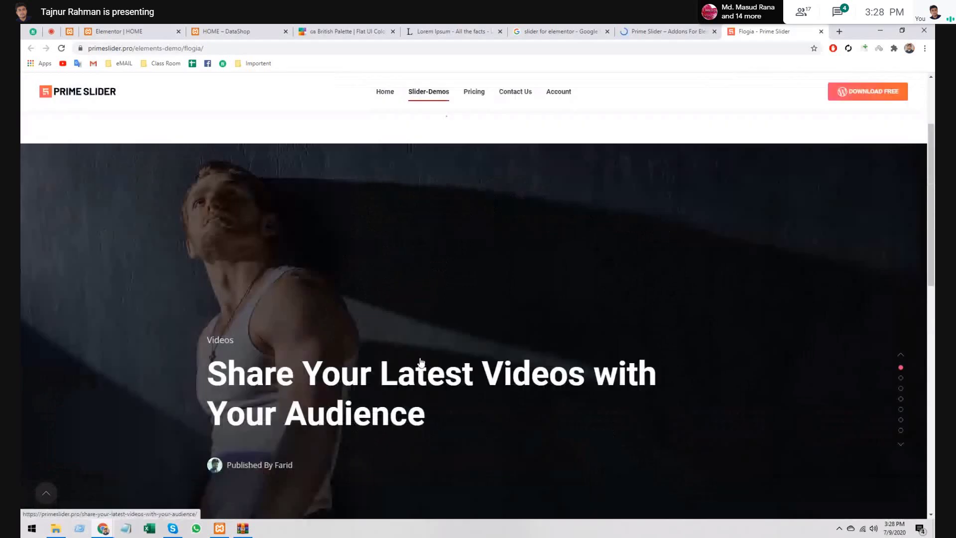
scroll(419, 360, down, 3)
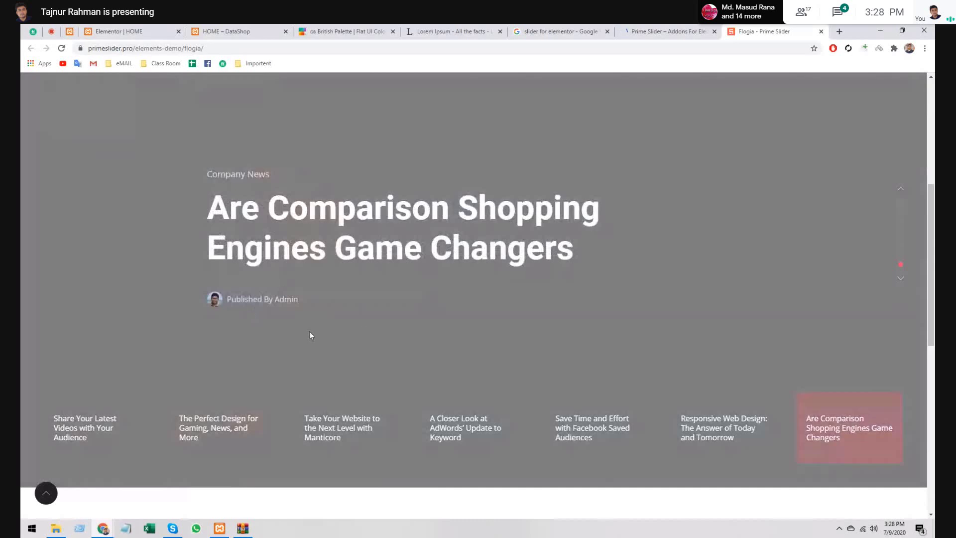
- Cycle through the remaining Flogia slides, then go to the Prime Slider wordpress.org page
click(218, 424)
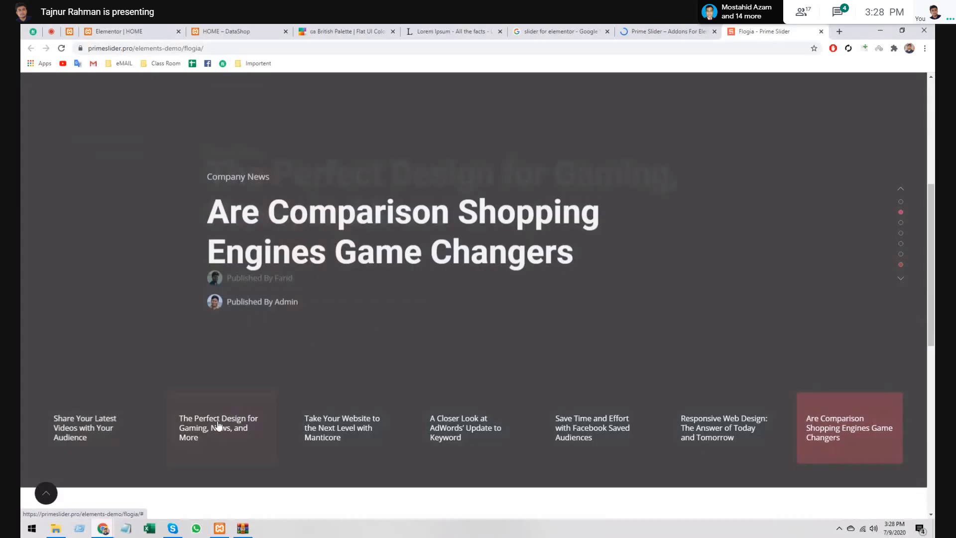
click(369, 428)
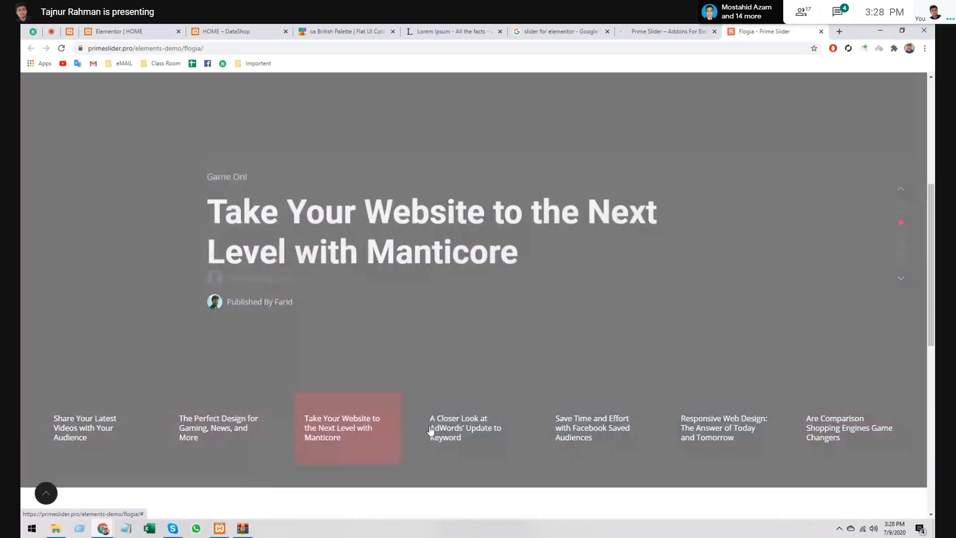
click(433, 425)
click(607, 429)
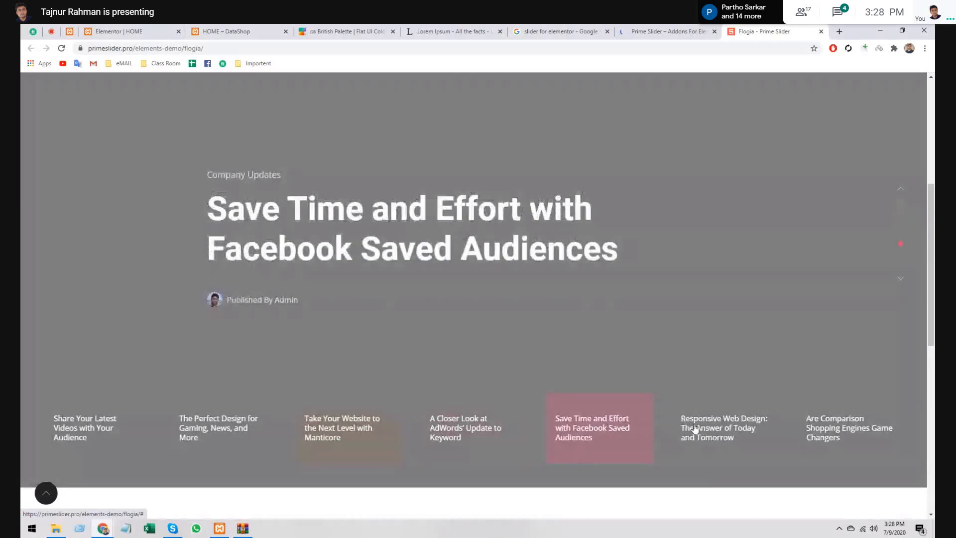
click(723, 429)
click(822, 435)
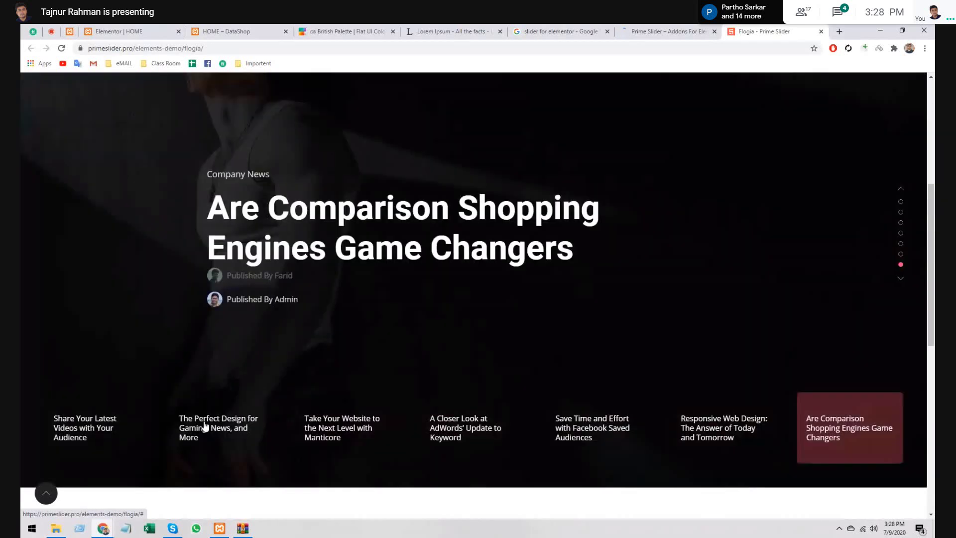
click(205, 425)
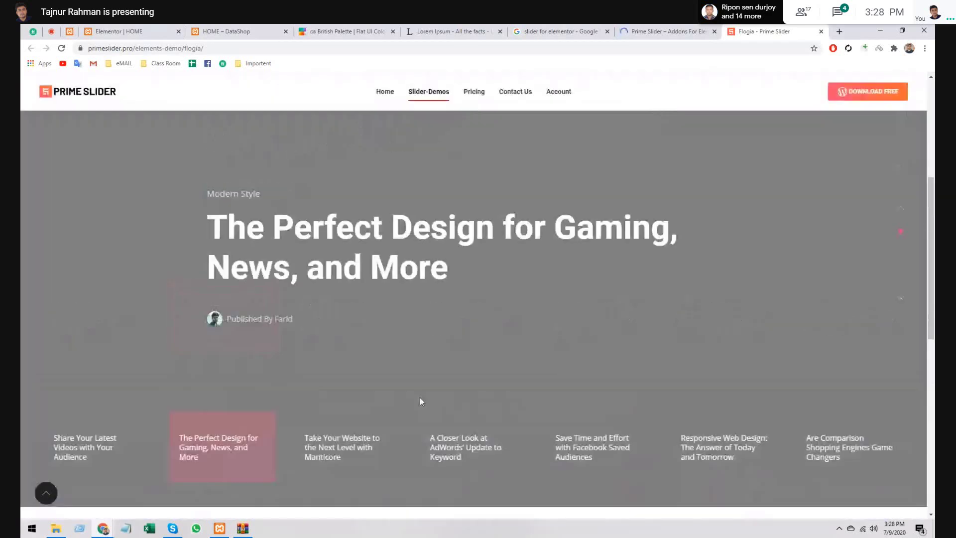
scroll(413, 396, up, 5)
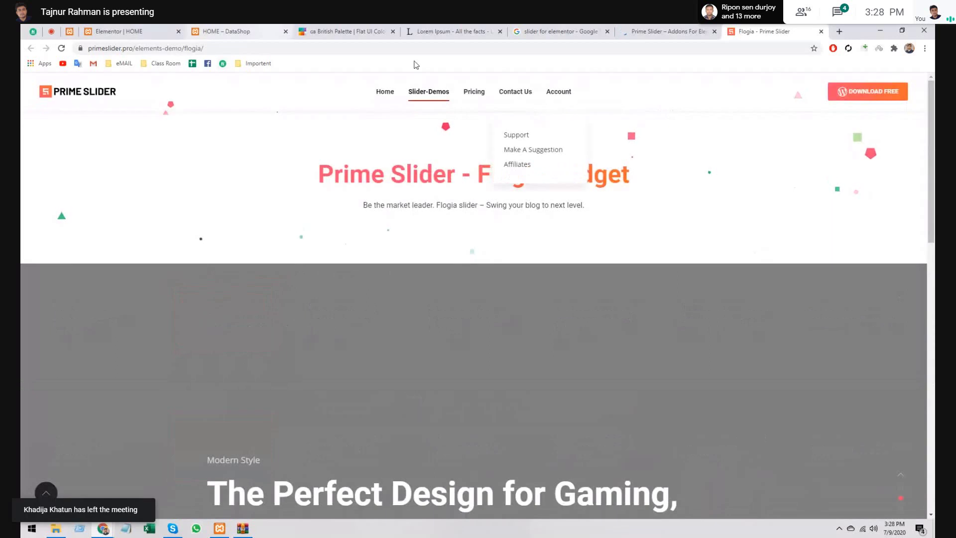
mouse_move(429, 91)
scroll(322, 299, down, 4)
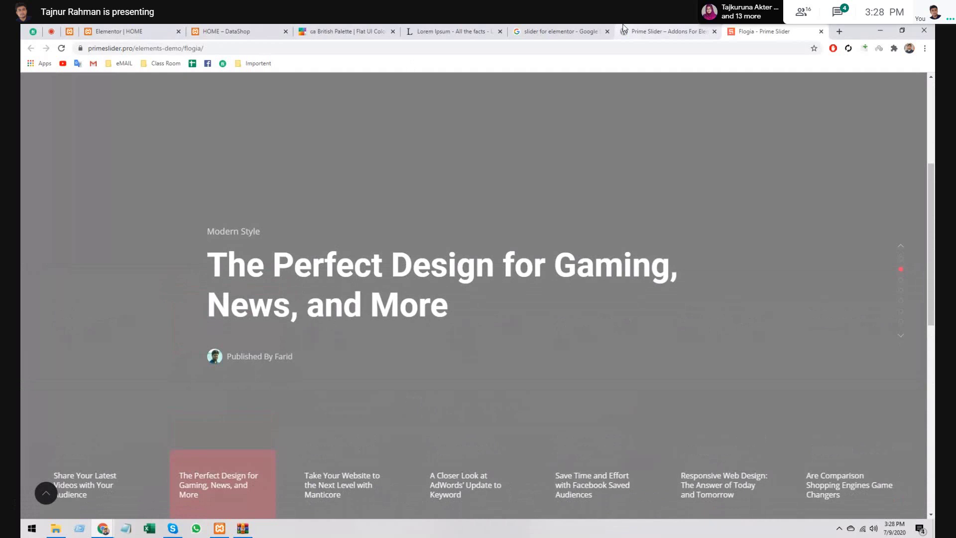
click(623, 29)
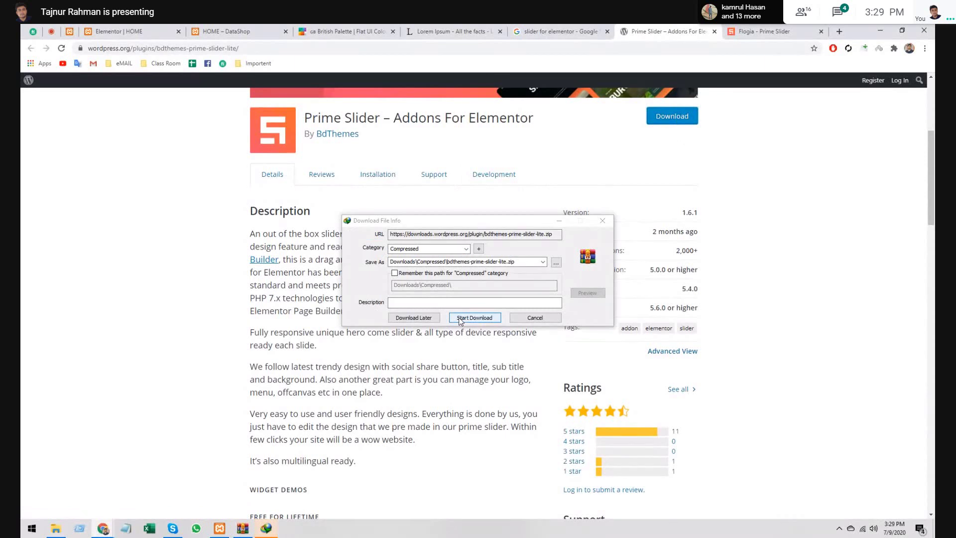
- Start downloading bdthemes-prime-slider-lite.zip, mute the Meet microphone, and show the download progress
click(459, 317)
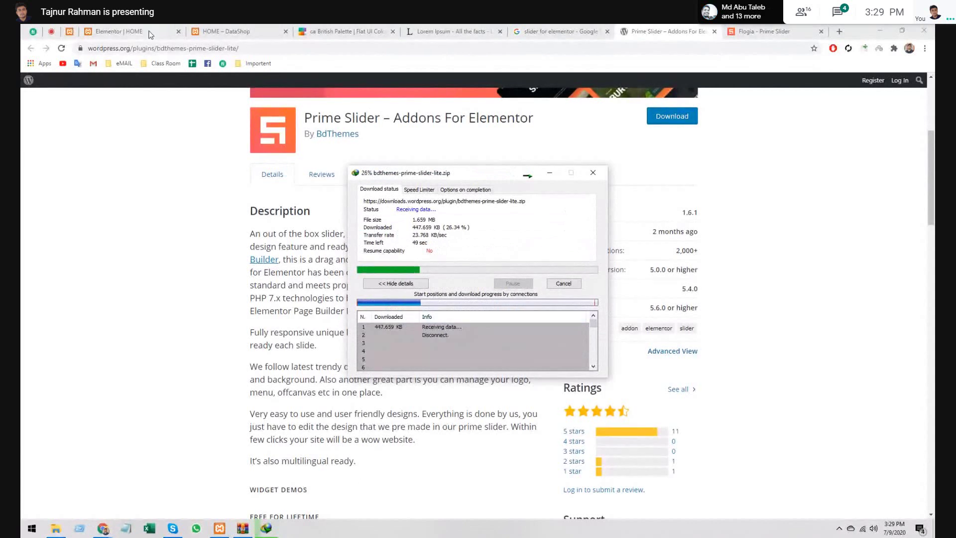
click(51, 31)
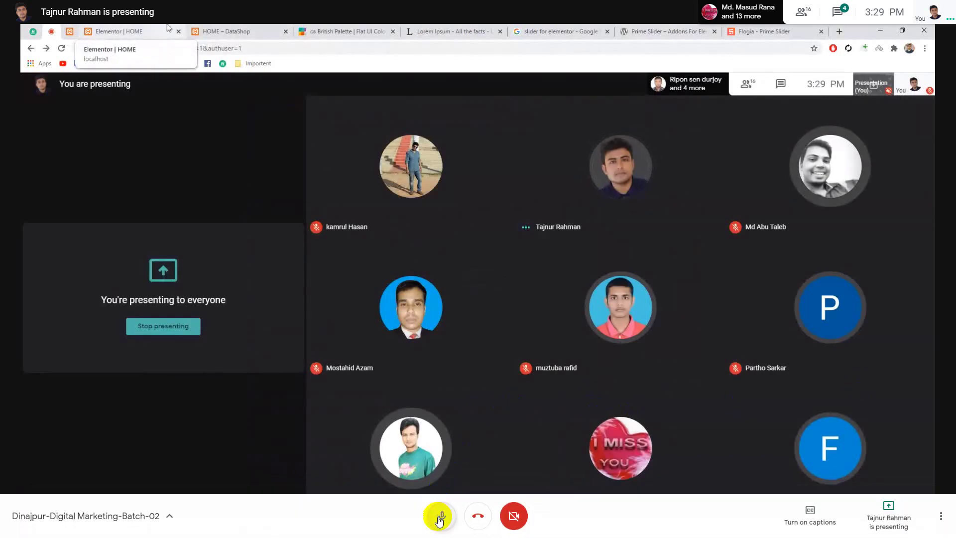
click(441, 514)
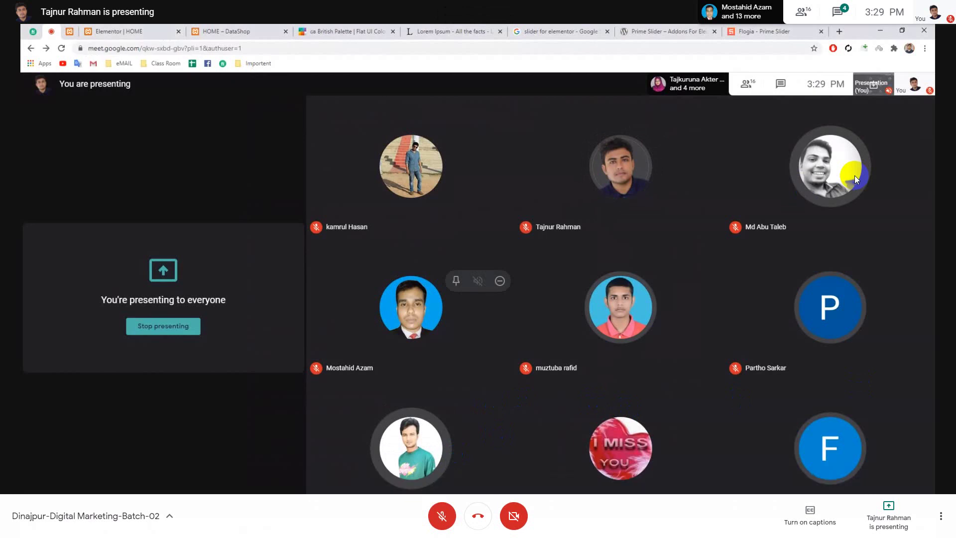
click(264, 526)
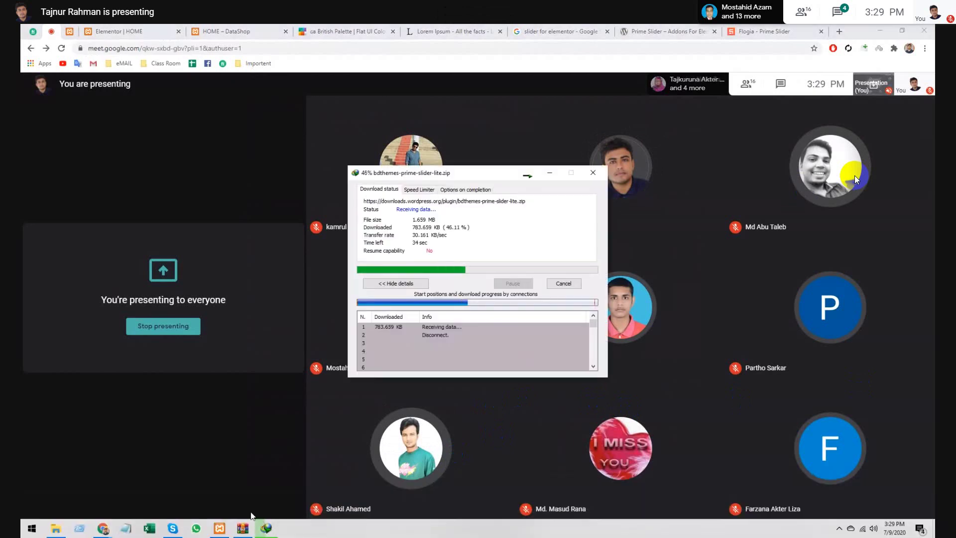
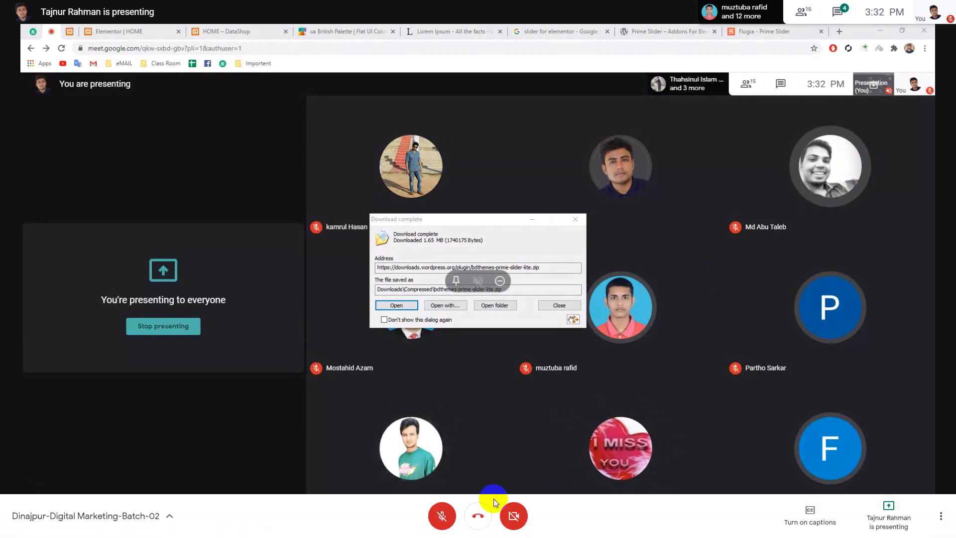
- Unmute the Meet microphone and open the downloaded bdthemes-prime-slider-lite.zip archive
click(442, 518)
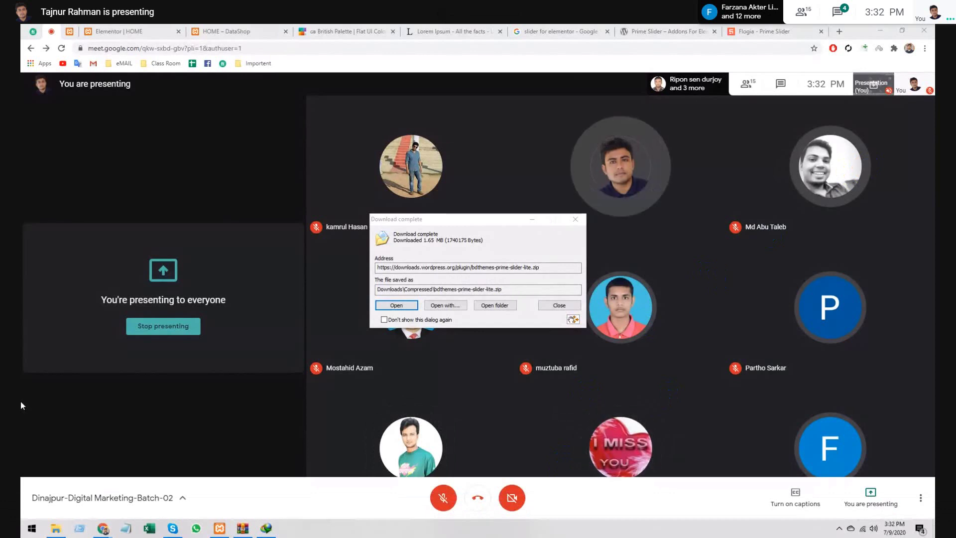
click(491, 307)
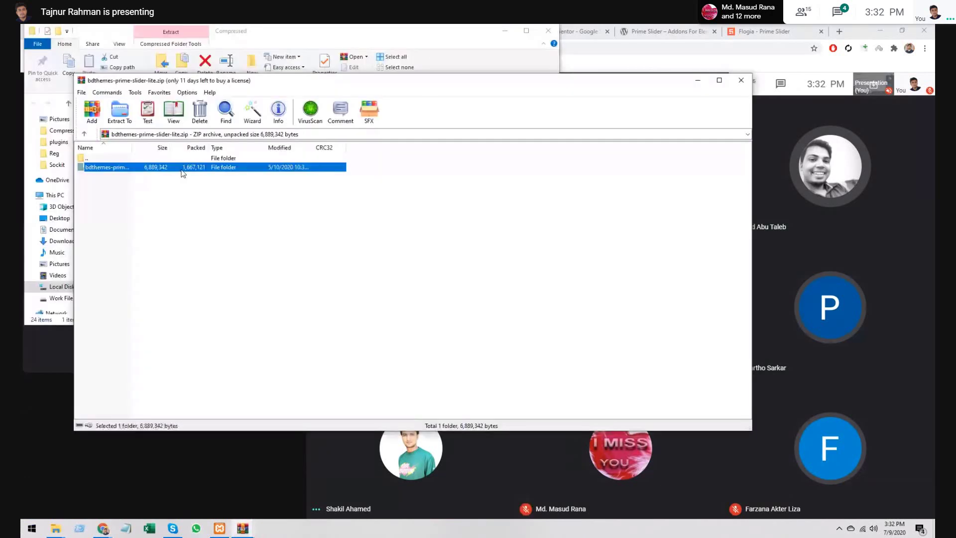
right_click(182, 170)
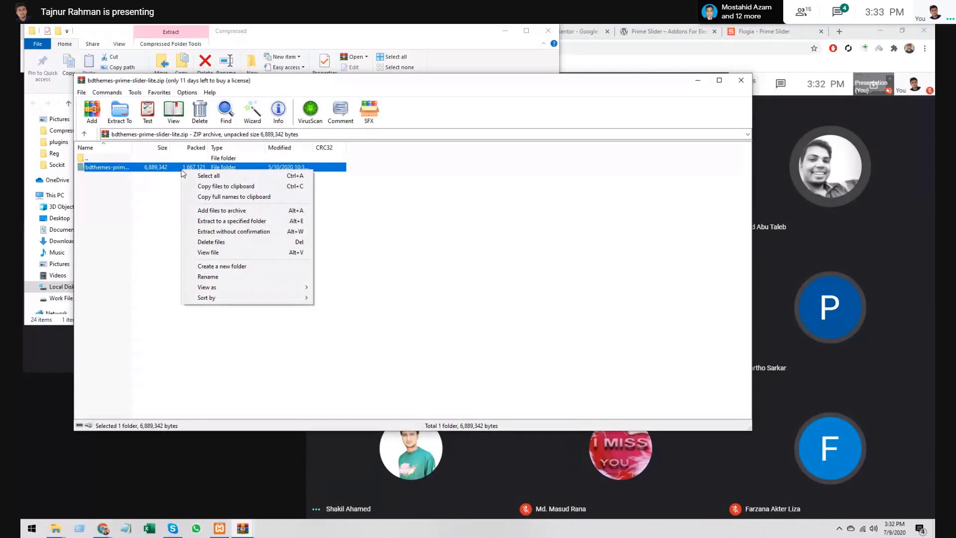
- Copy the bdthemes-prime-slider-lite folder out of the zip in WinRAR
click(156, 169)
double_click(157, 169)
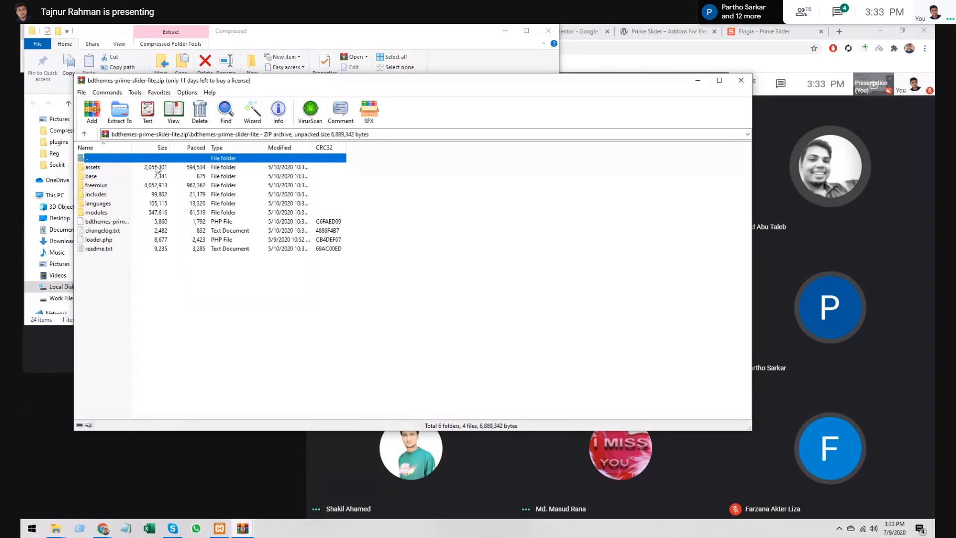
double_click(122, 158)
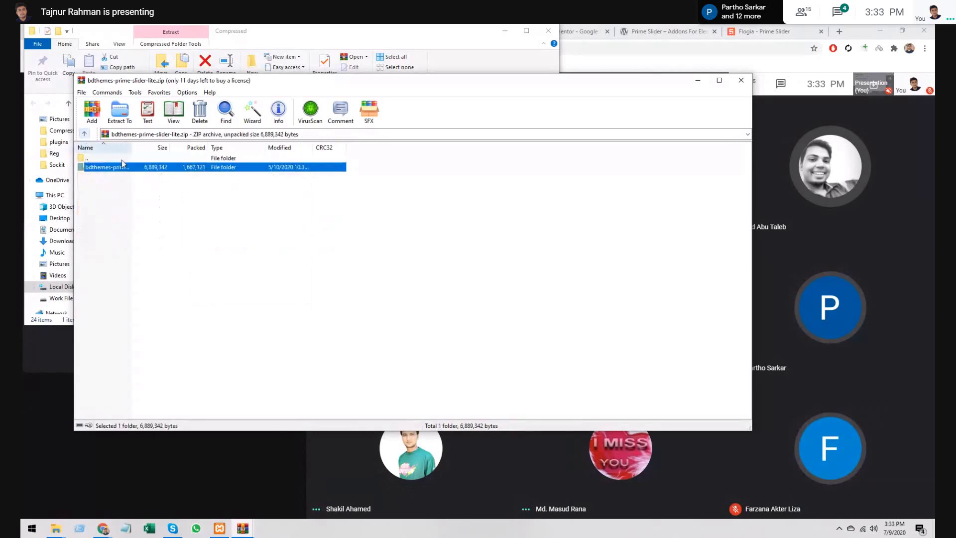
right_click(159, 168)
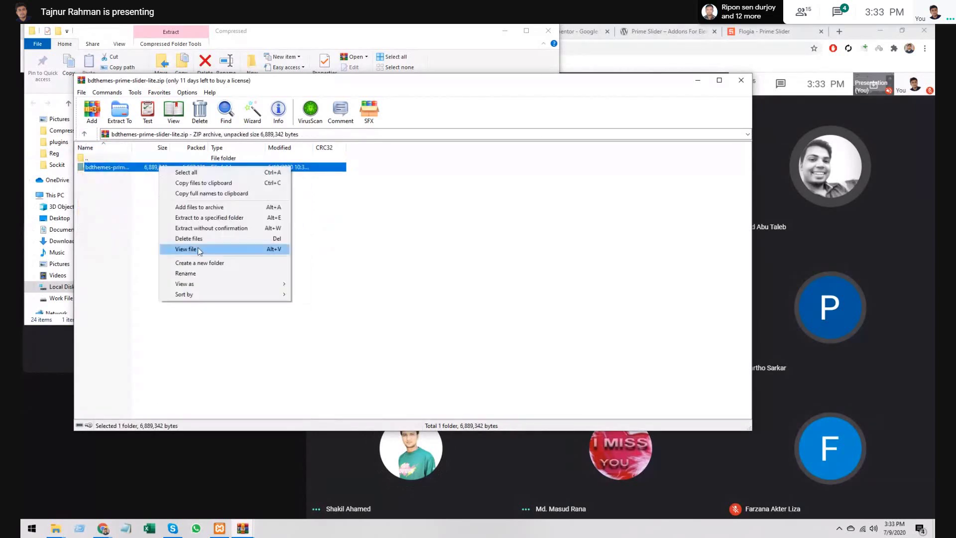
click(185, 273)
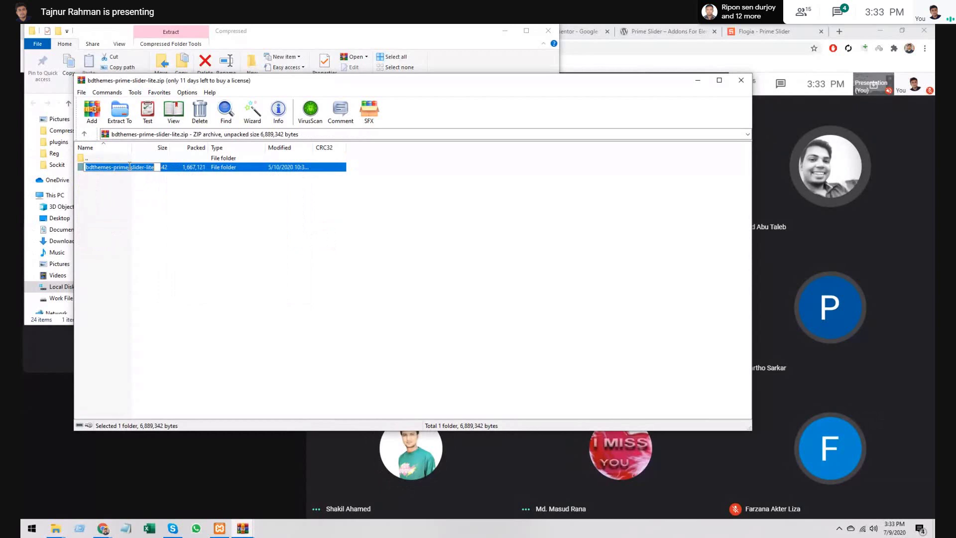
click(190, 168)
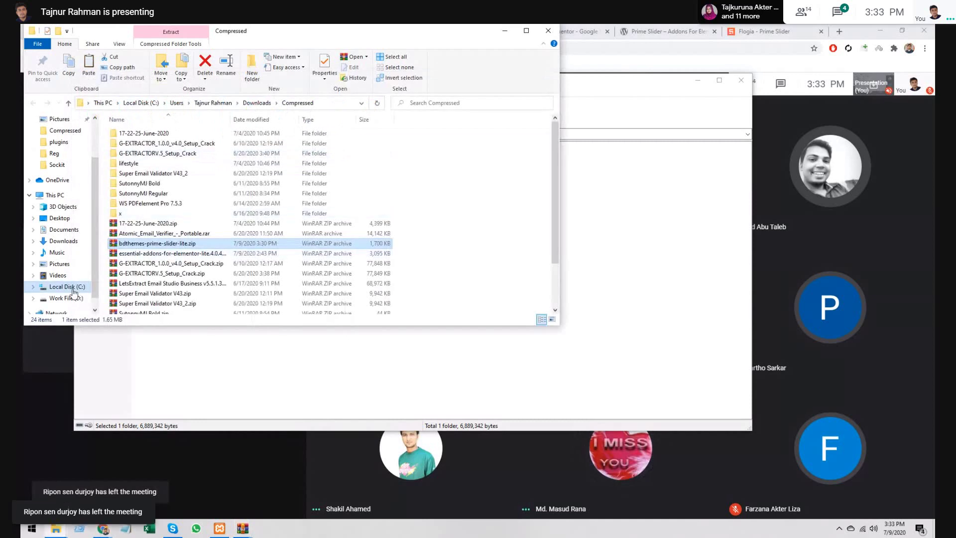
- Browse File Explorer to C:\xampp\htdocs\DataShop\wp-content\plugins
click(73, 288)
click(156, 223)
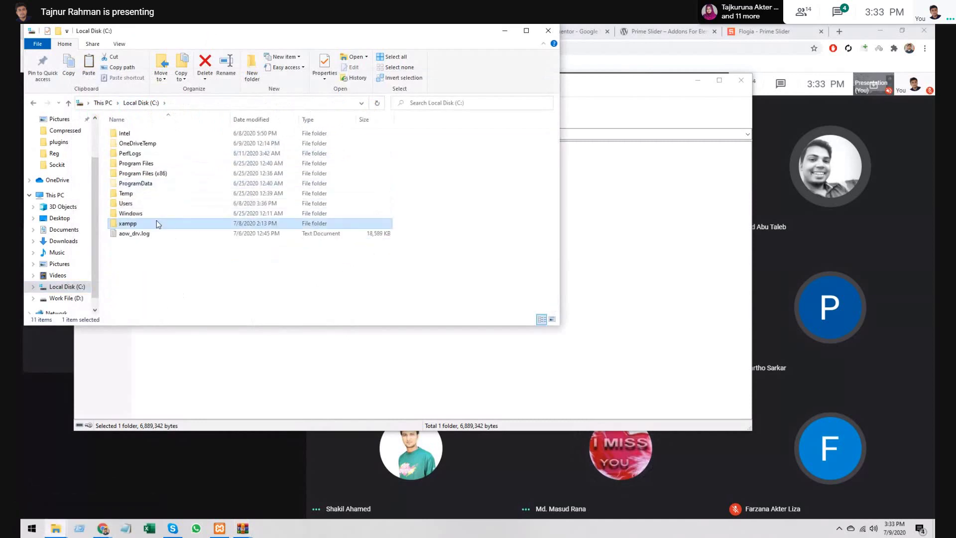
double_click(157, 224)
double_click(160, 184)
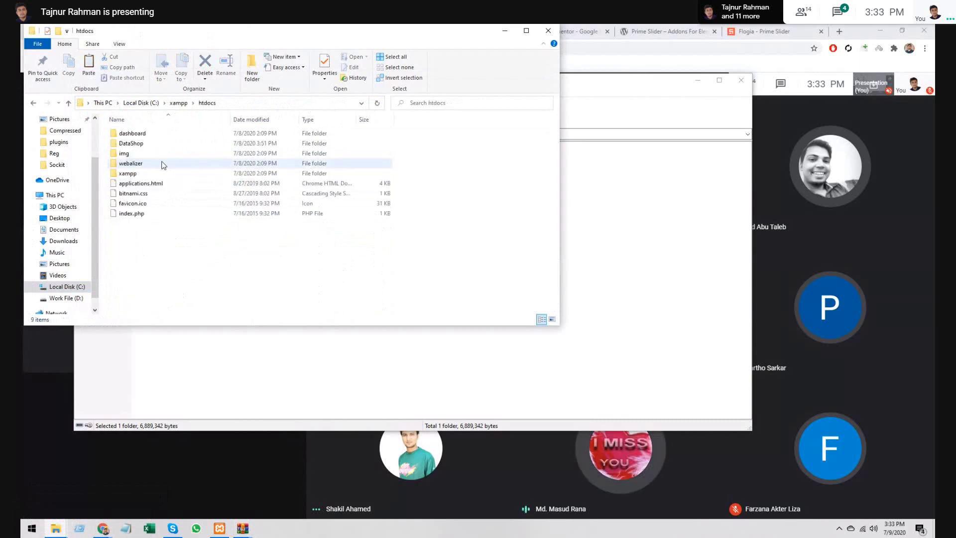
double_click(164, 142)
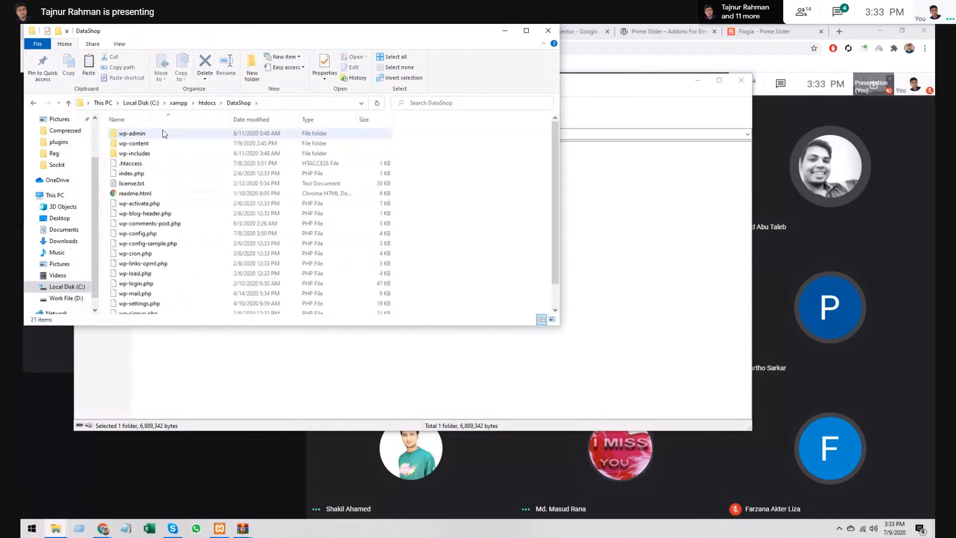
double_click(164, 140)
double_click(164, 140)
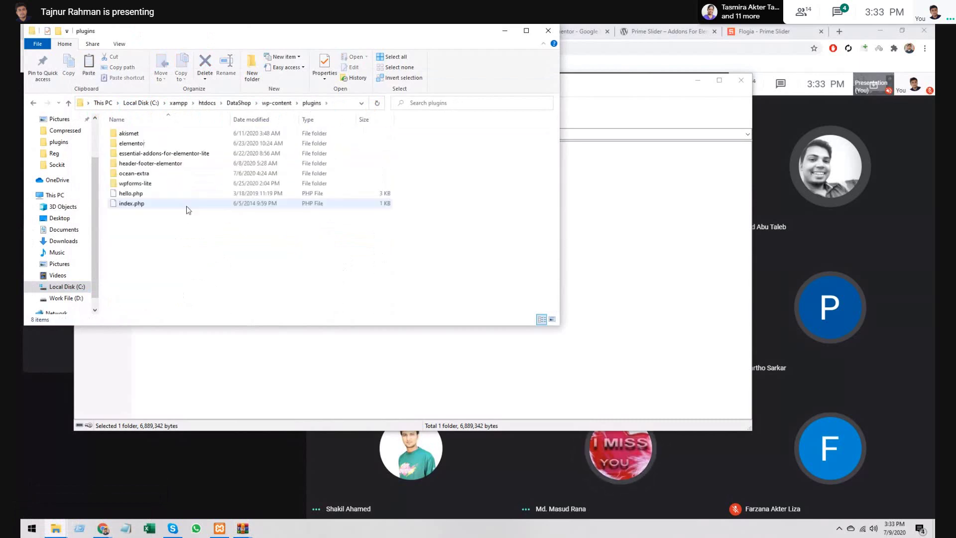
- Paste the bdthemes-prime-slider-lite folder into the plugins folder
right_click(193, 230)
click(241, 273)
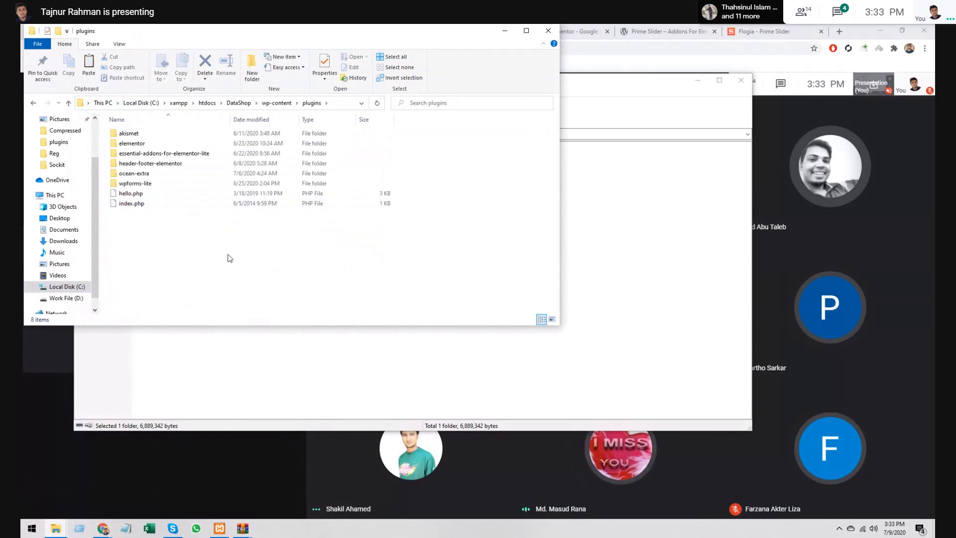
key(ctrl+v)
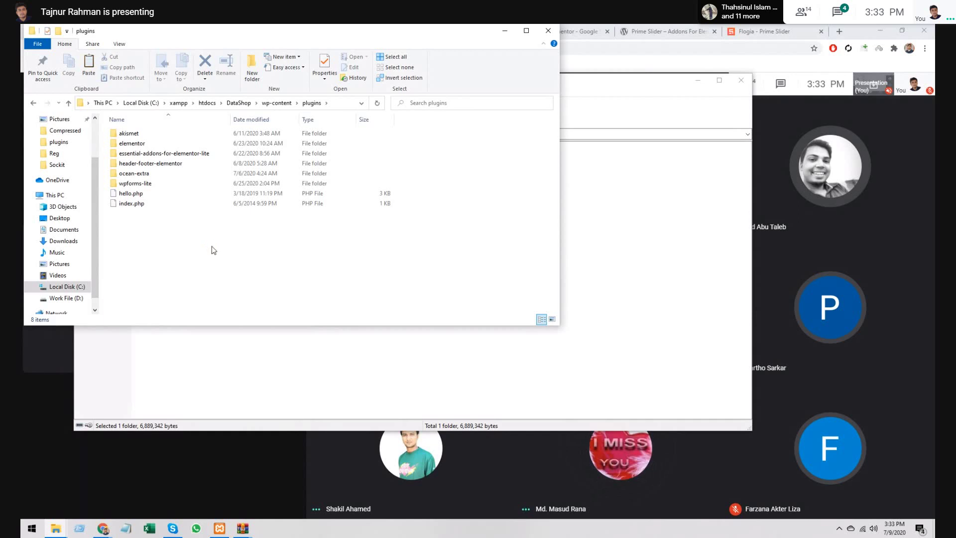
click(214, 250)
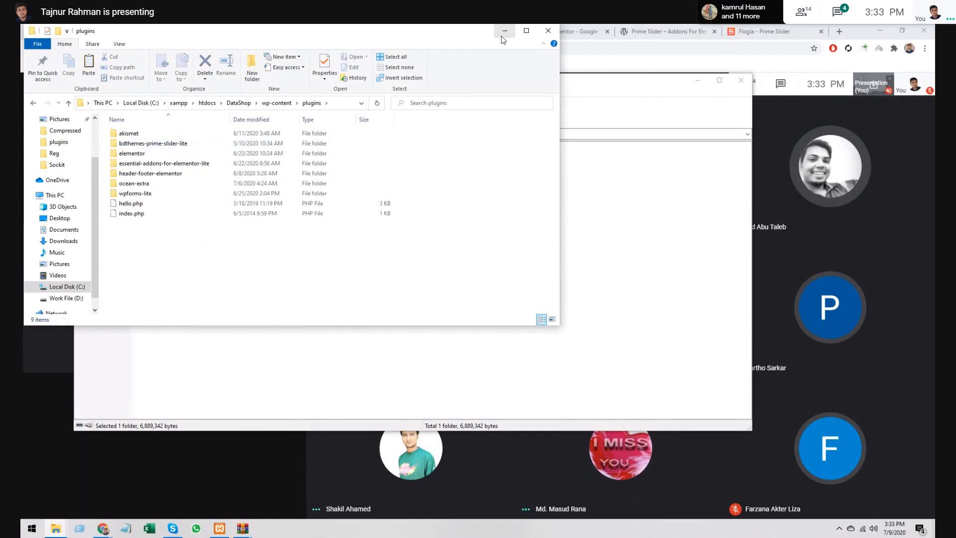
- Mute the noisy participant from Meet's People panel, then close the panel
click(257, 26)
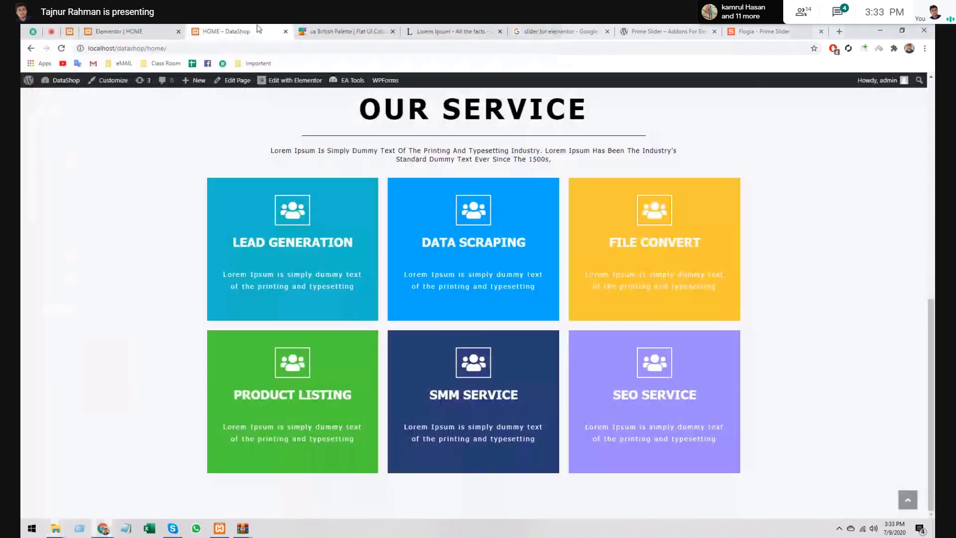
click(120, 31)
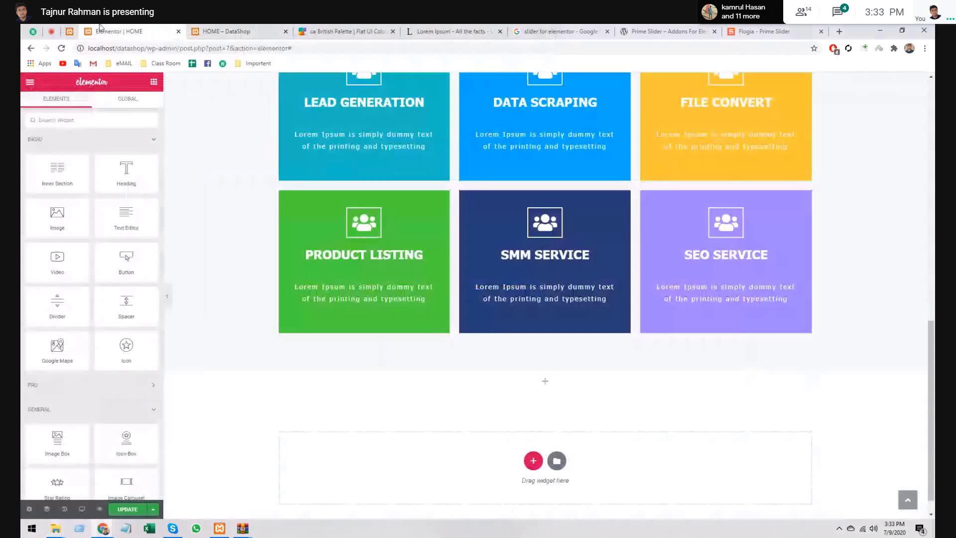
click(51, 31)
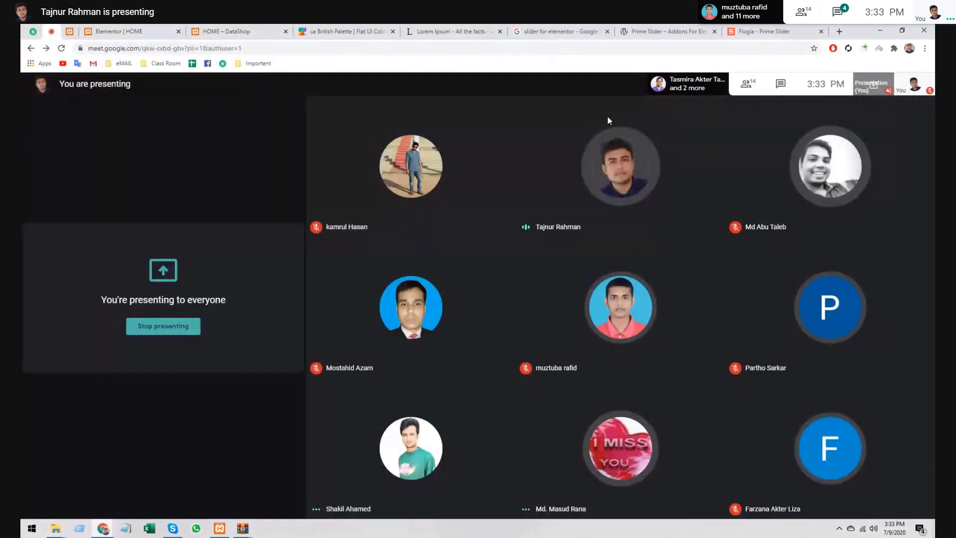
click(746, 87)
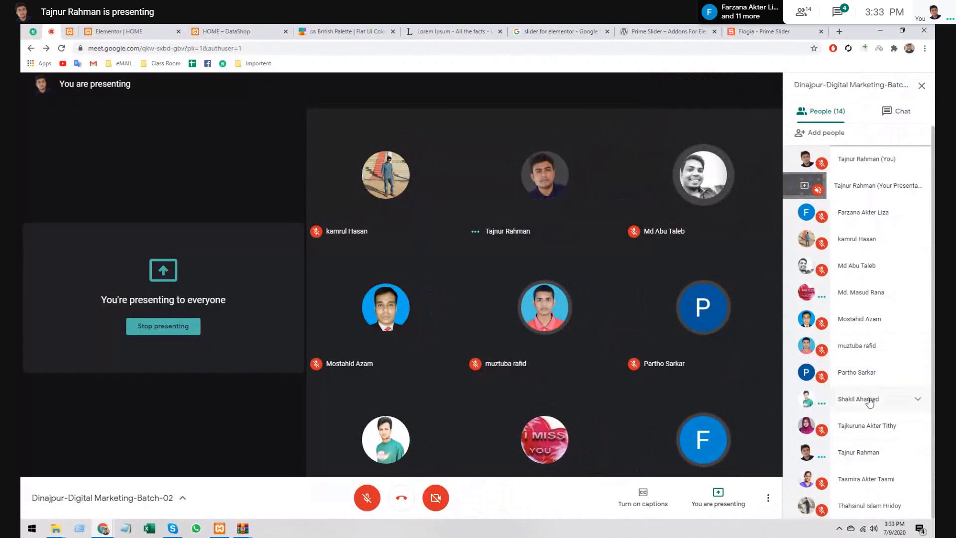
click(877, 298)
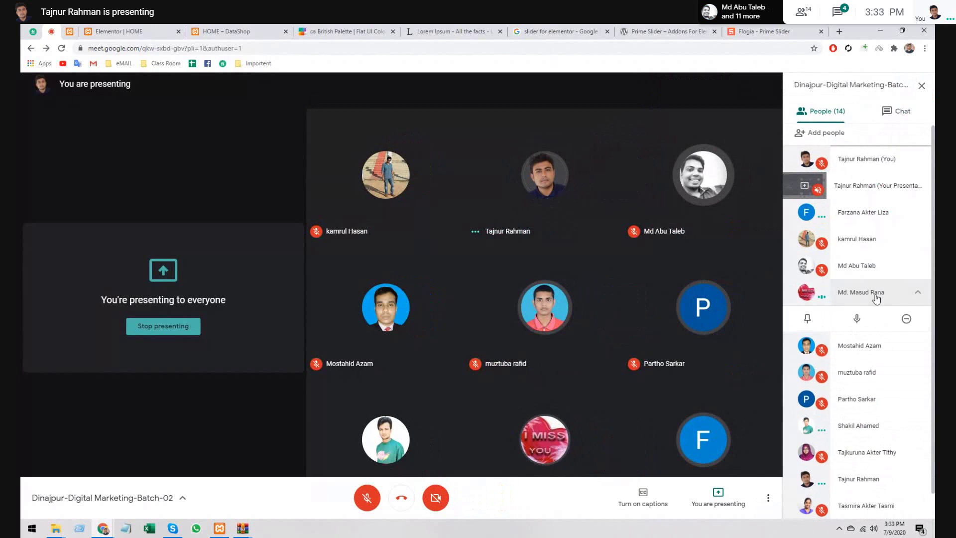
click(858, 320)
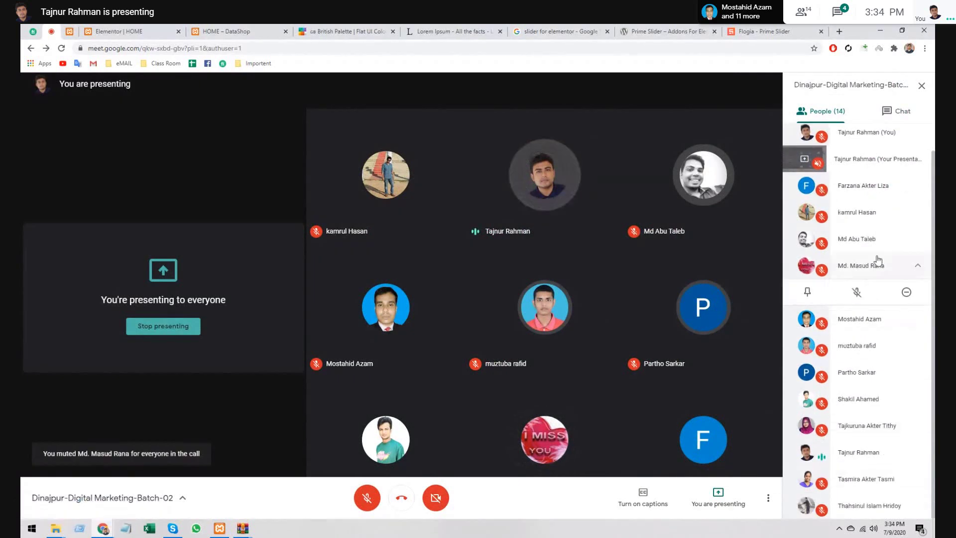
click(922, 86)
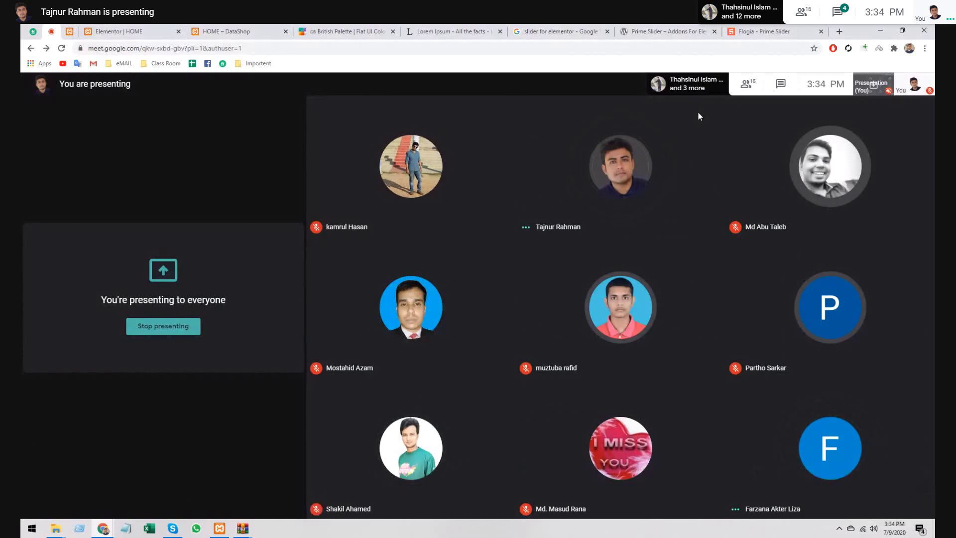
click(742, 89)
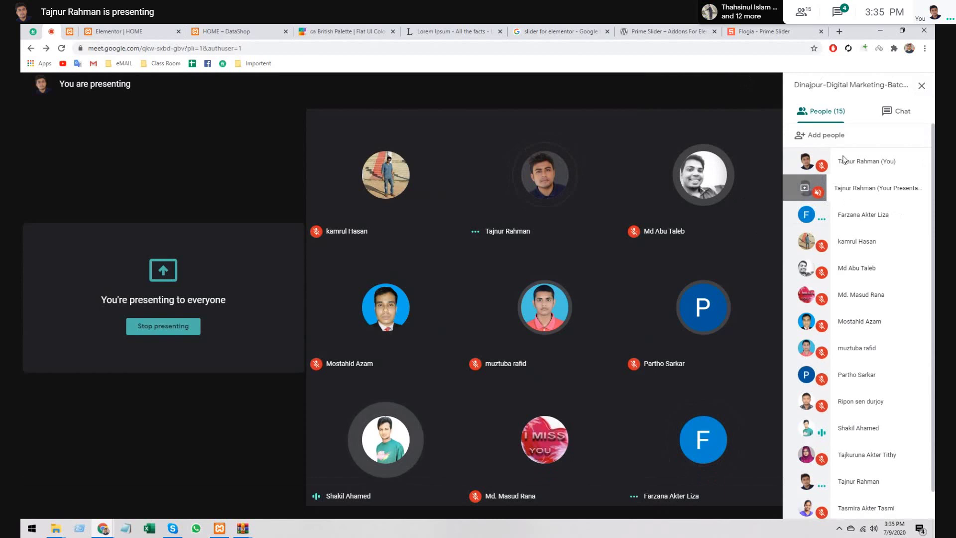
click(922, 85)
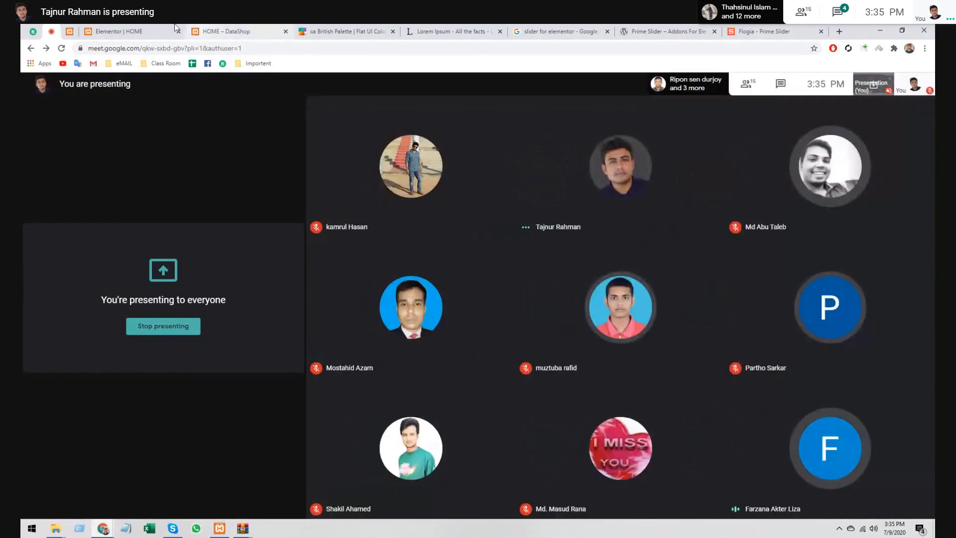
- Delete the empty section below the service boxes and save the HOME page
click(155, 26)
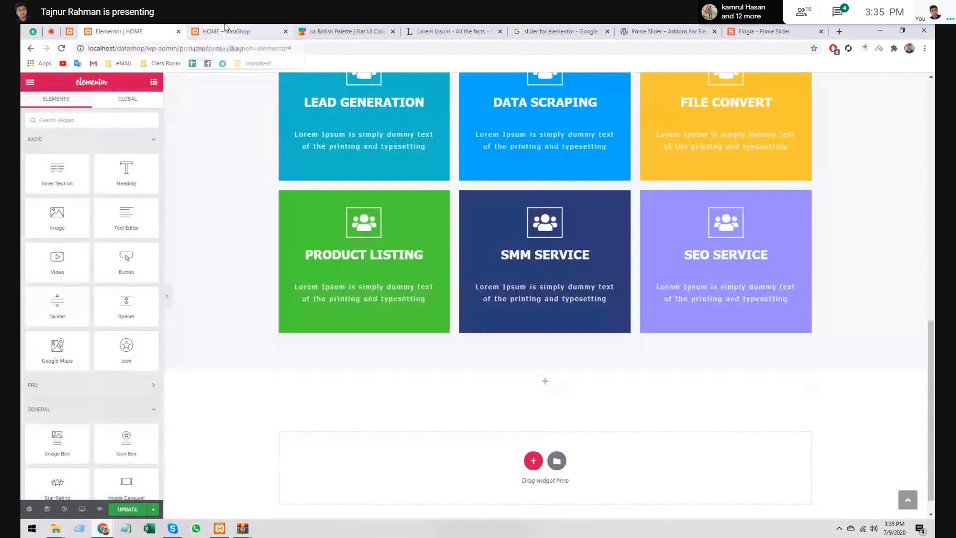
click(225, 27)
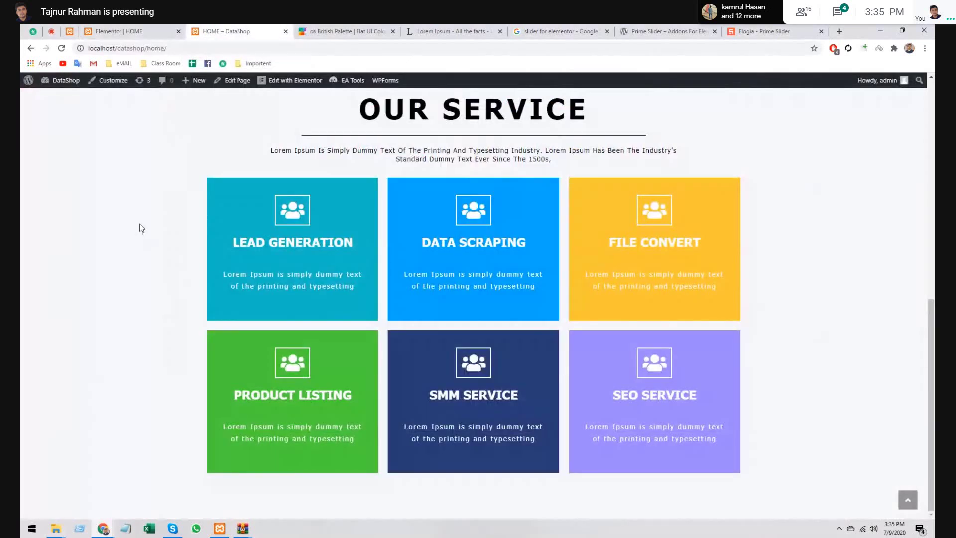
click(134, 30)
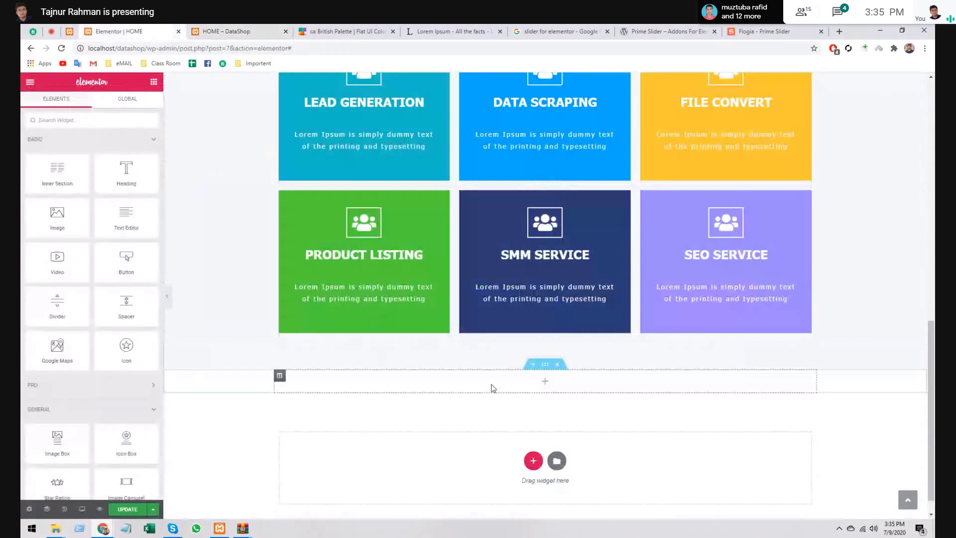
click(557, 364)
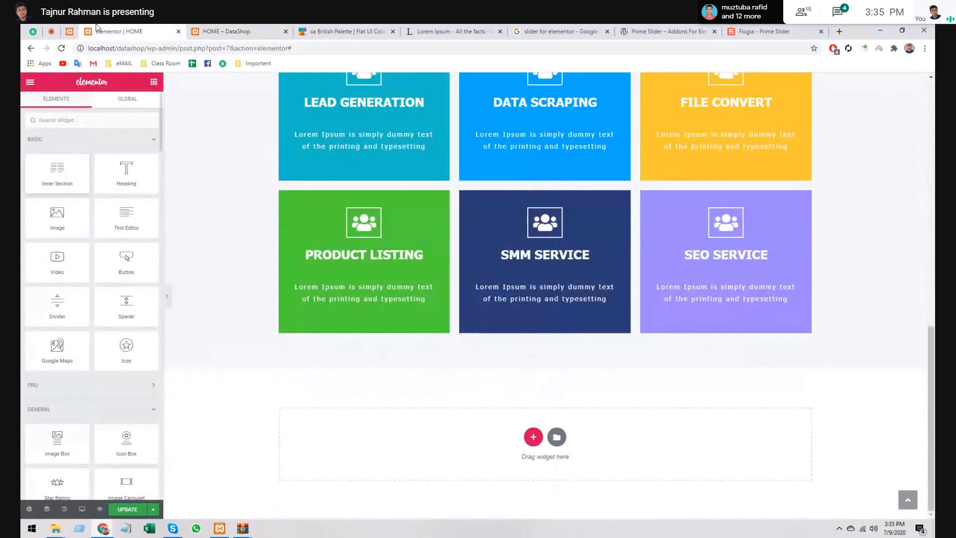
click(129, 509)
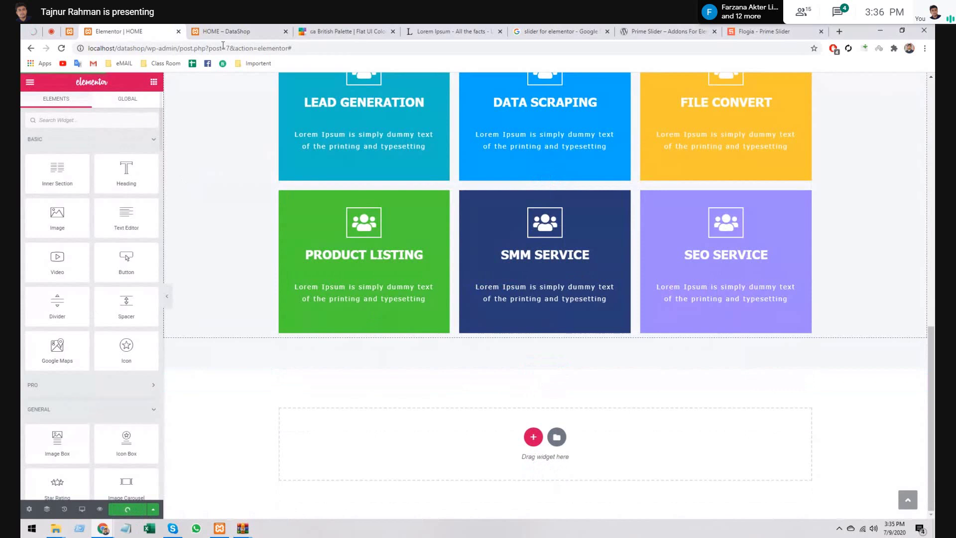
- Check the live home page, then close the HOME page Elementor editor
click(247, 29)
click(132, 31)
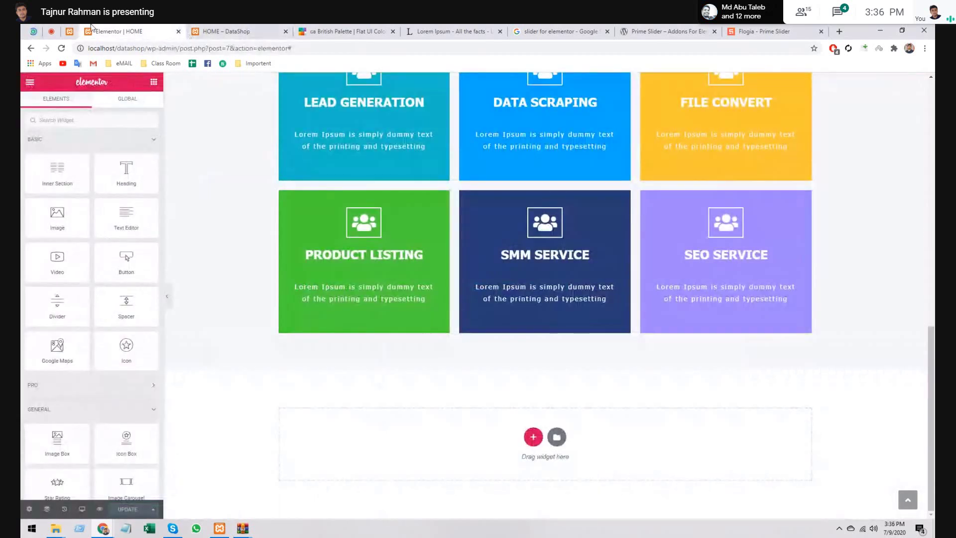
click(178, 31)
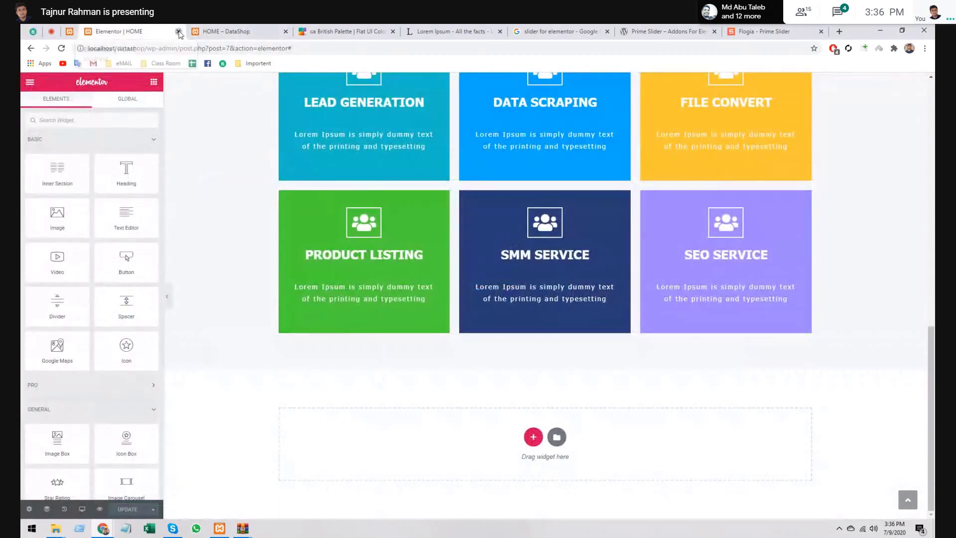
- Activate the Prime Slider plugin from the Installed Plugins list
mouse_move(58, 291)
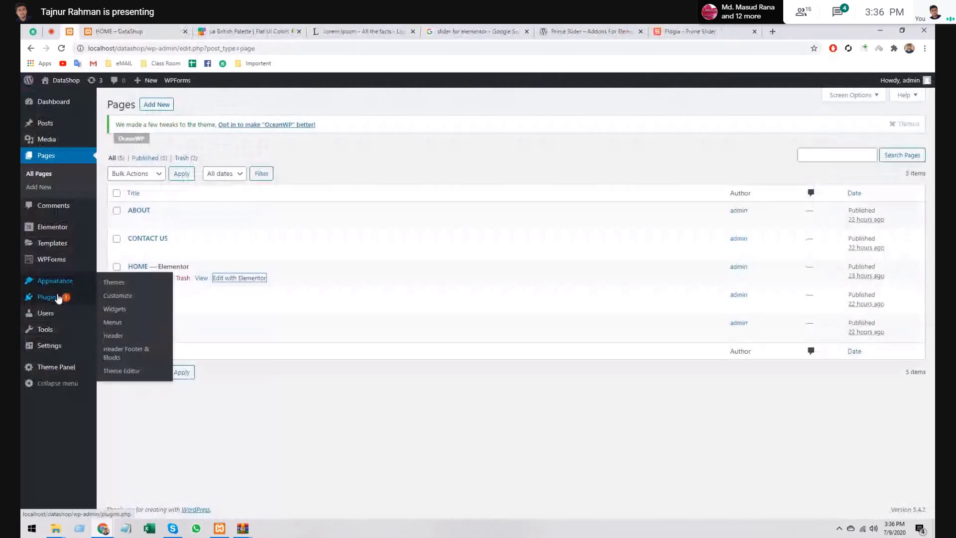
middle_click(125, 298)
key(ctrl+Tab)
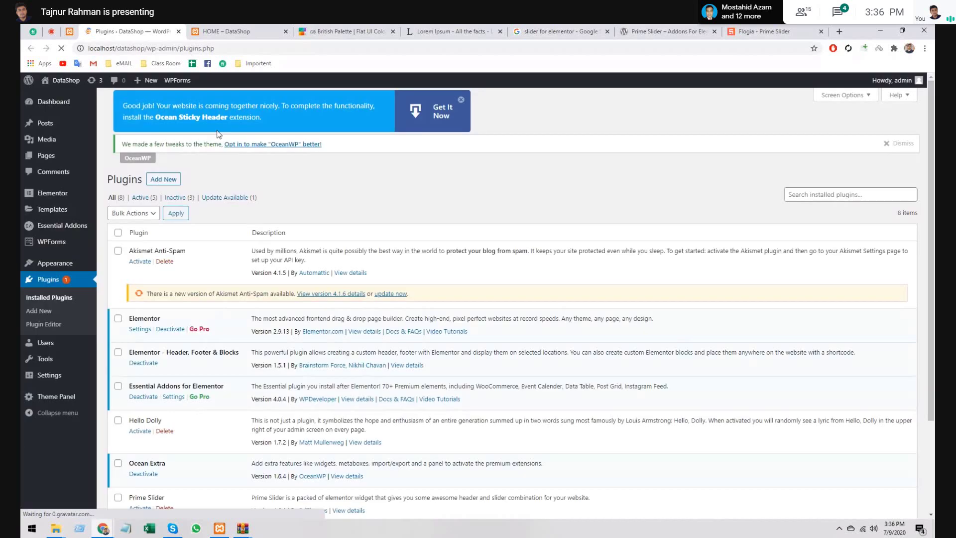
scroll(138, 349, down, 3)
click(138, 391)
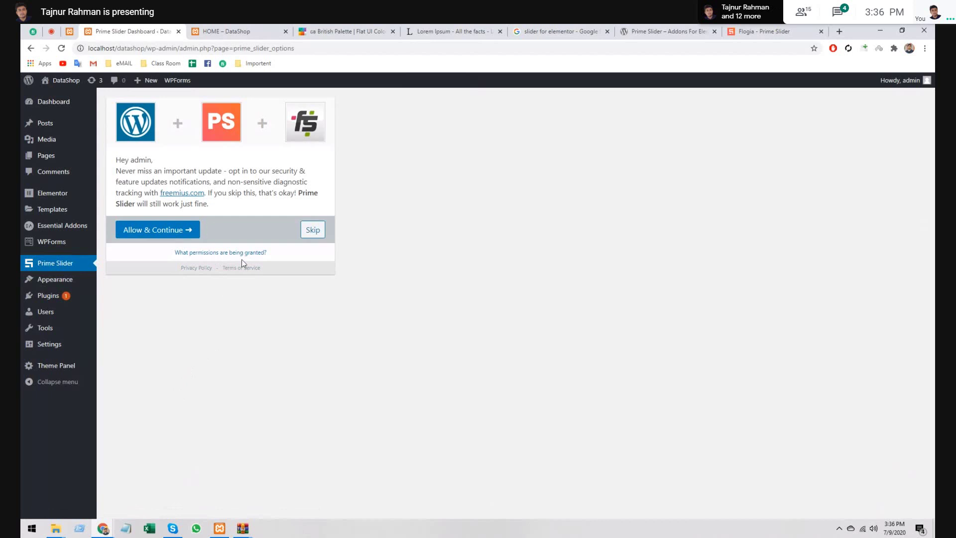
- Skip Prime Slider's opt-in, check its Core Widgets like Flogia Base, and close the tab
click(313, 231)
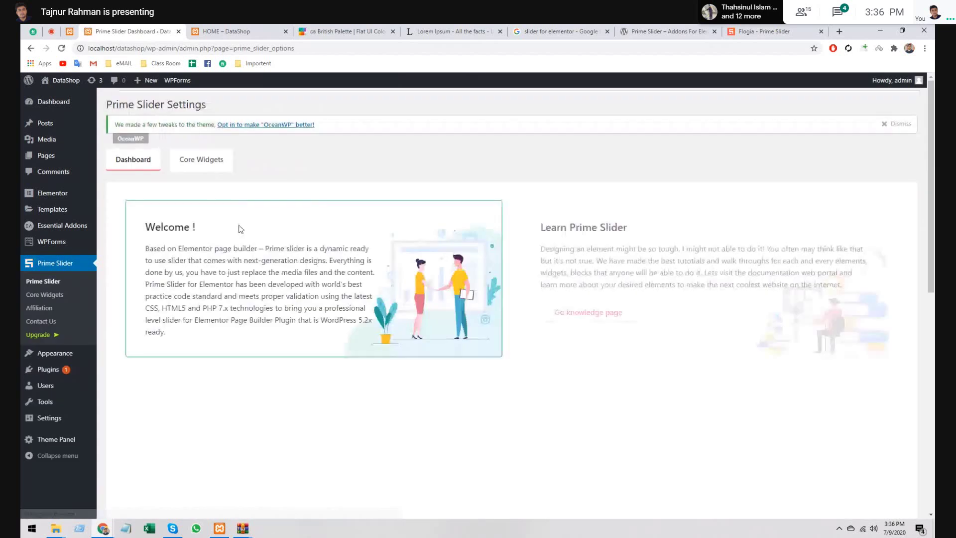
click(198, 166)
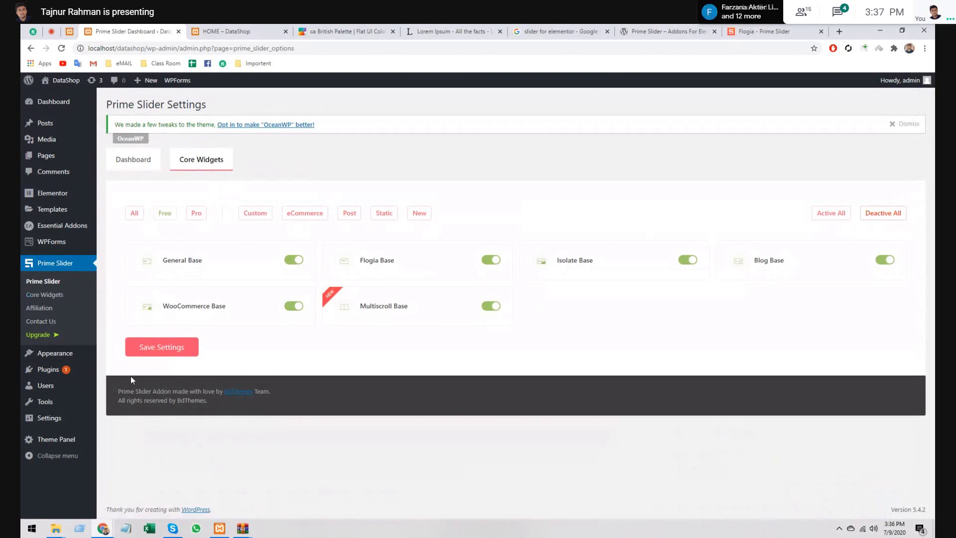
click(179, 33)
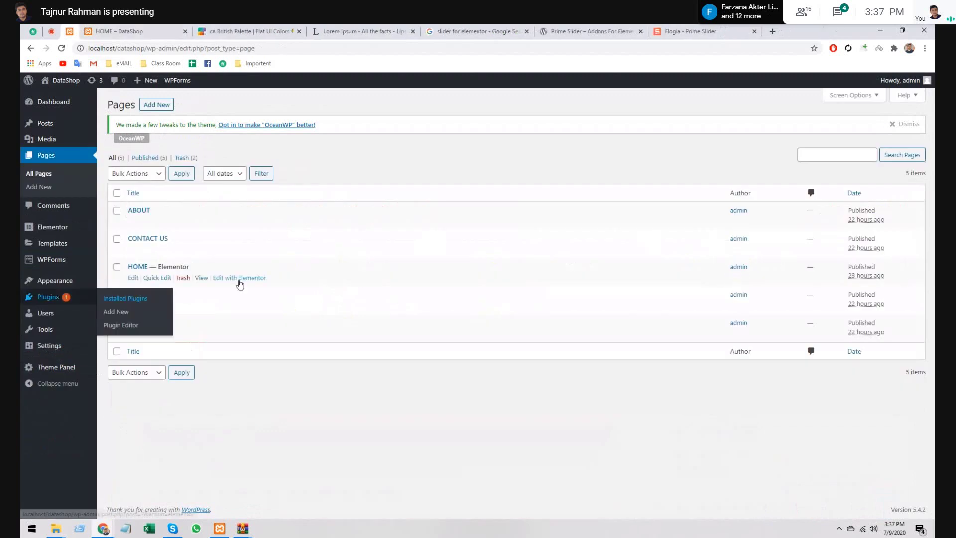
- Reopen the HOME page in Elementor in a new tab and scroll down to the service boxes
middle_click(239, 278)
key(ctrl+Tab)
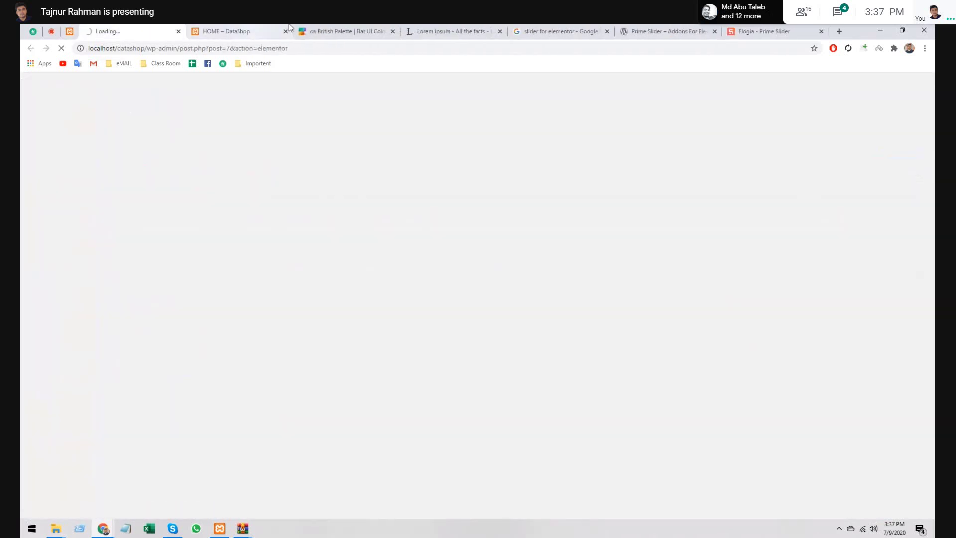
key(ctrl+Tab)
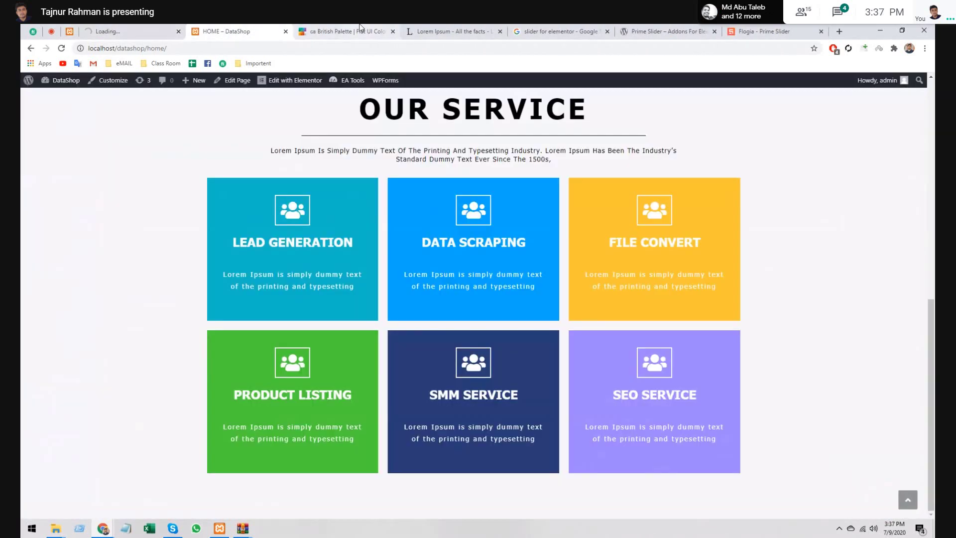
key(ctrl+shift+Tab)
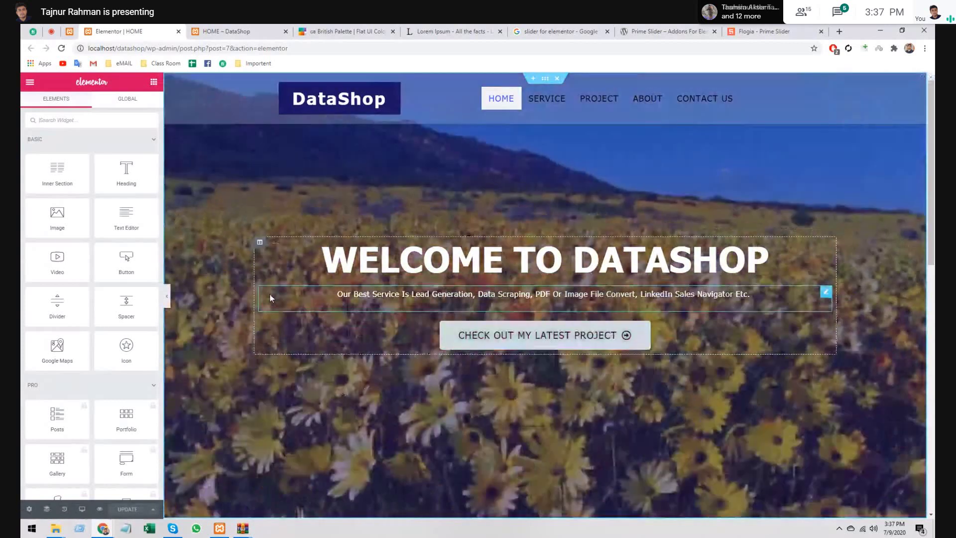
scroll(270, 294, down, 4)
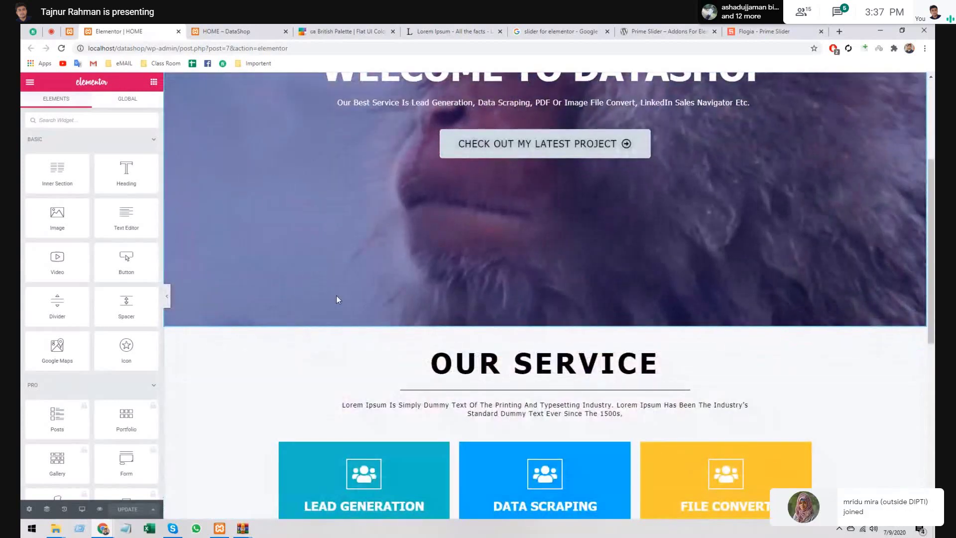
scroll(336, 295, down, 8)
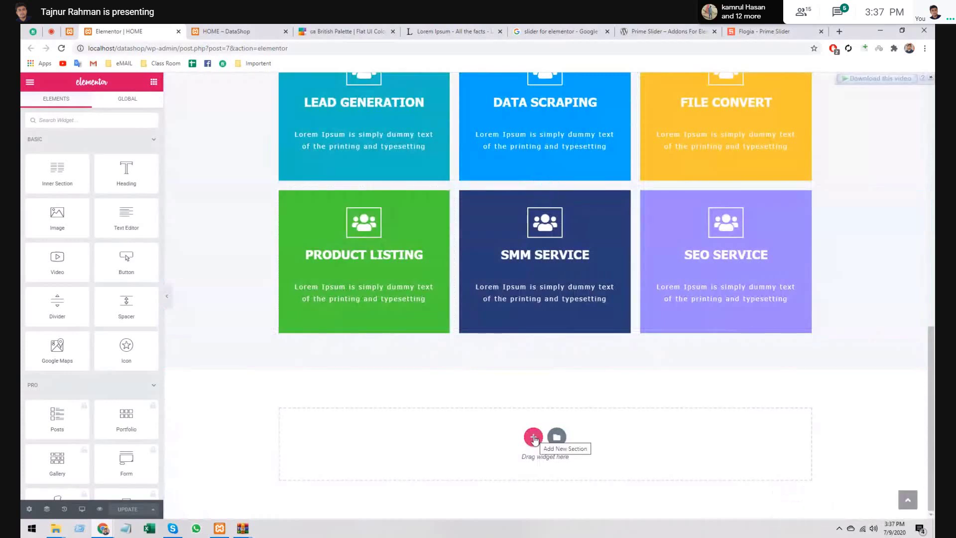
- Collapse the Pro widget group and scroll to the Prime Slider widgets, including Flogia
click(96, 386)
scroll(97, 372, down, 3)
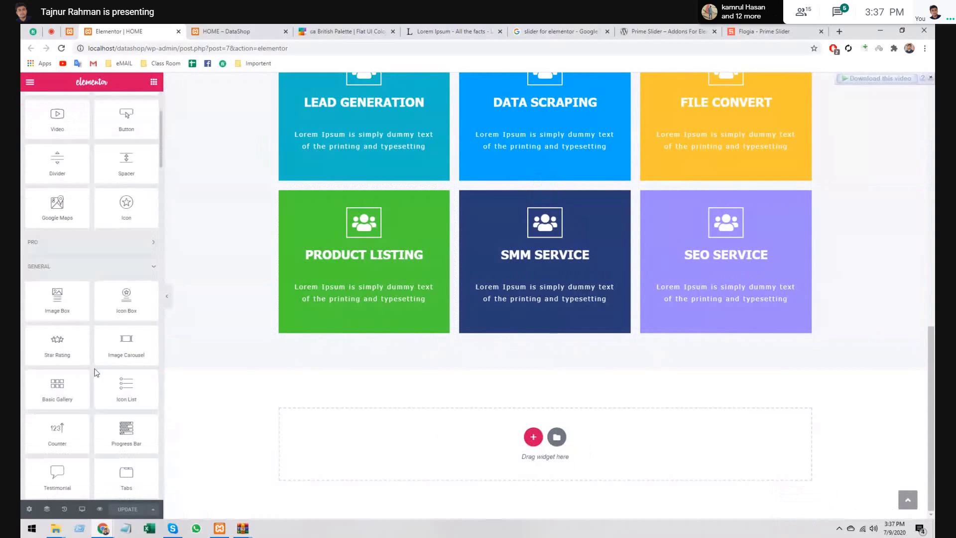
scroll(105, 327, down, 3)
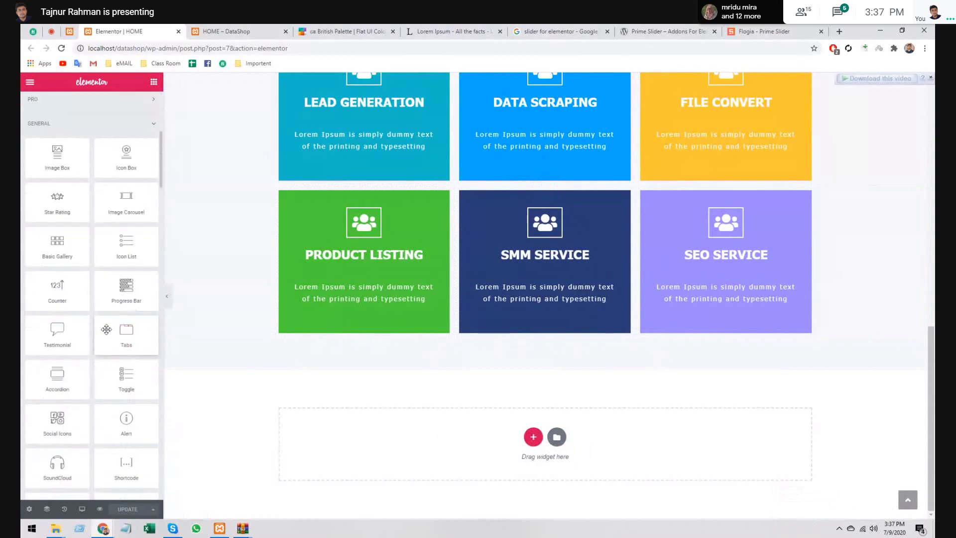
scroll(106, 329, down, 7)
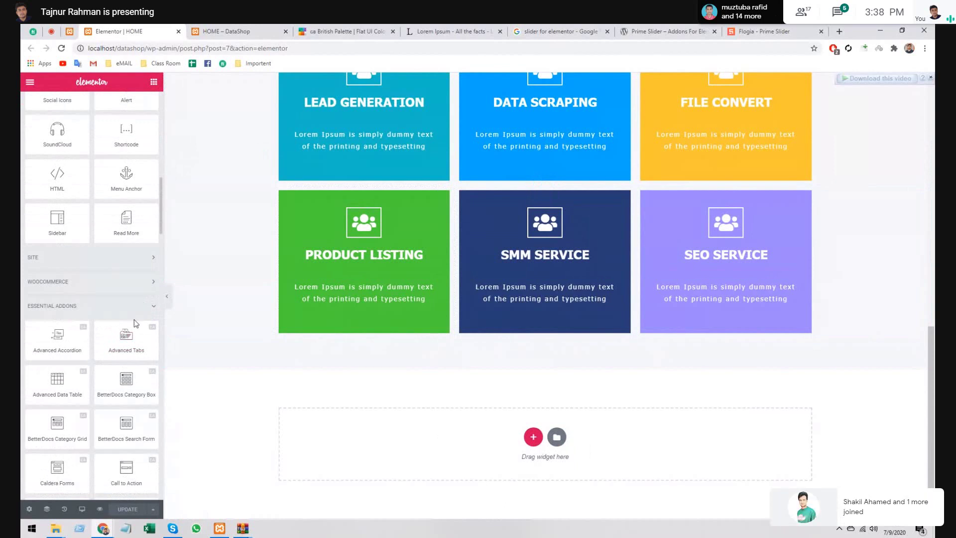
scroll(135, 322, down, 12)
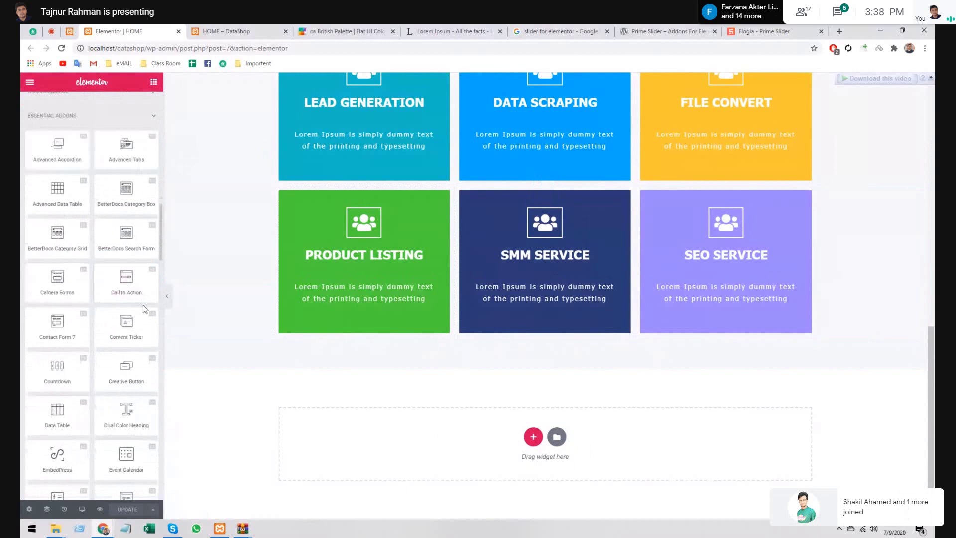
scroll(142, 307, down, 10)
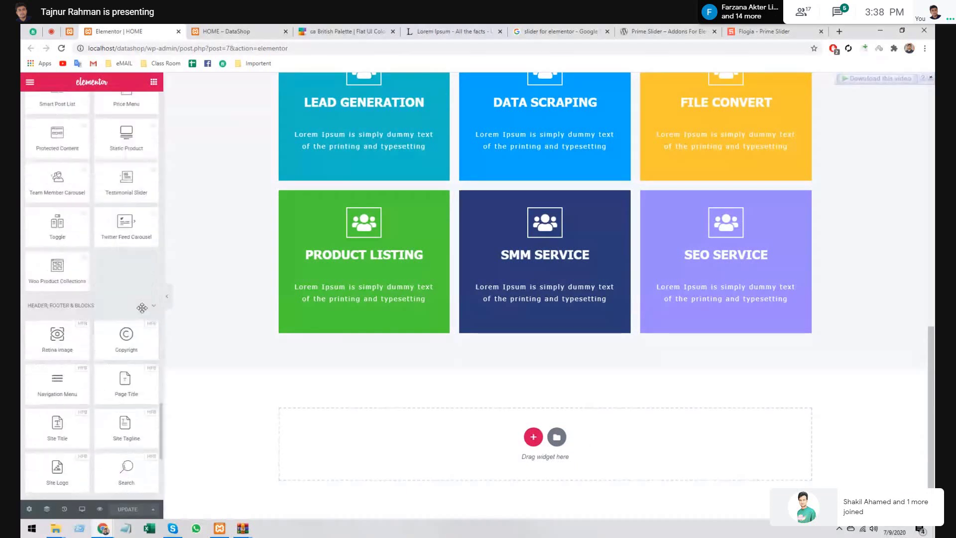
scroll(142, 308, down, 5)
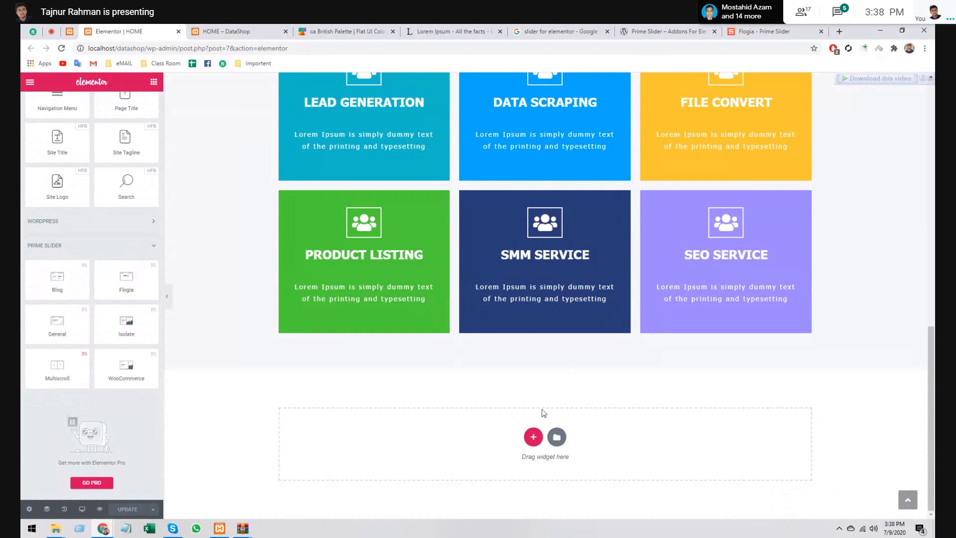
- Add a one-column section below the service boxes and drop the Flogia widget into it
click(535, 439)
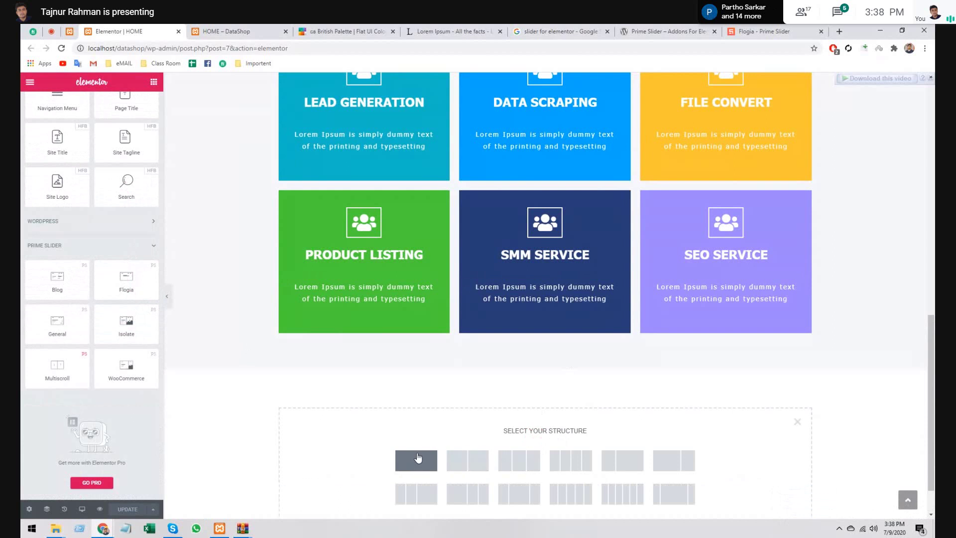
click(418, 455)
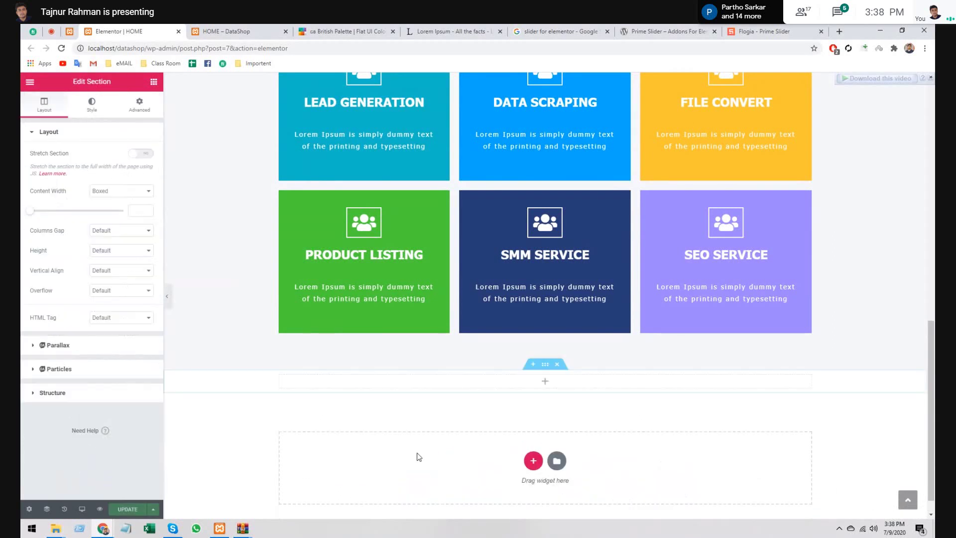
click(155, 82)
scroll(113, 314, down, 5)
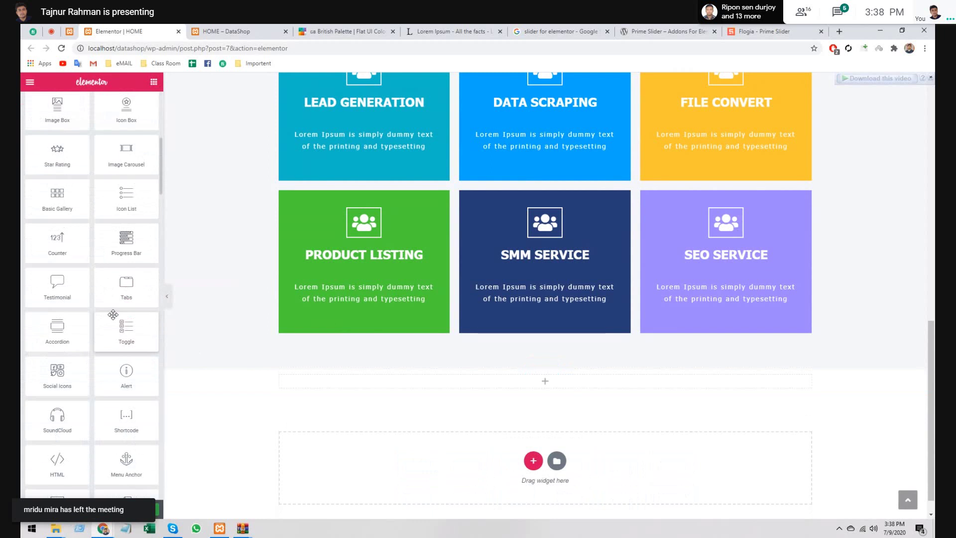
scroll(113, 315, down, 1)
scroll(107, 325, down, 10)
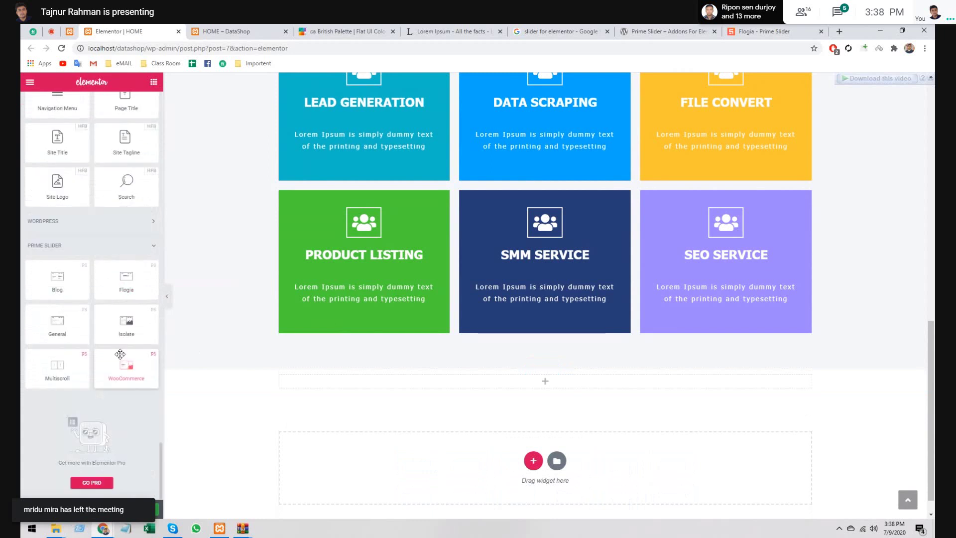
drag(129, 280, 371, 394)
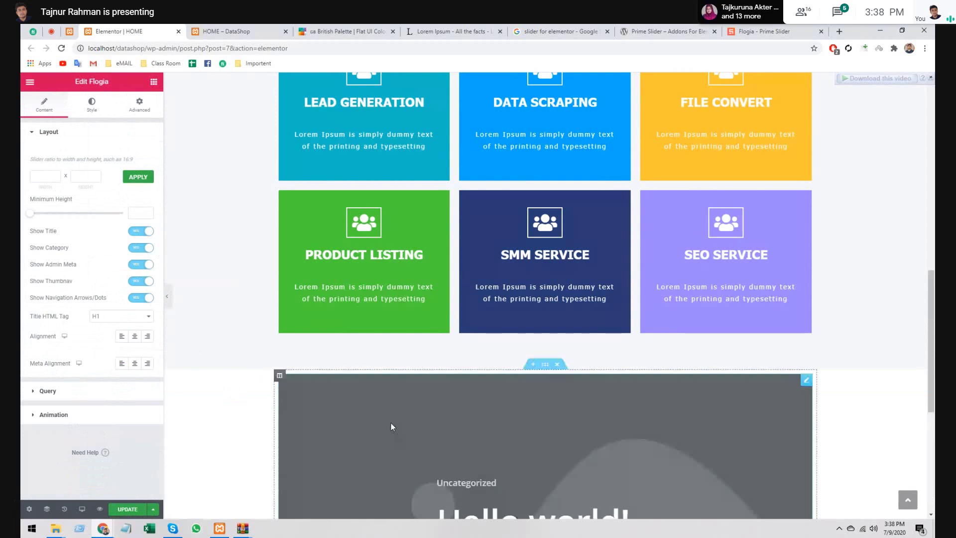
- Admit the waiting guest to the call and expand the Flogia Query and Animation settings
scroll(390, 427, down, 4)
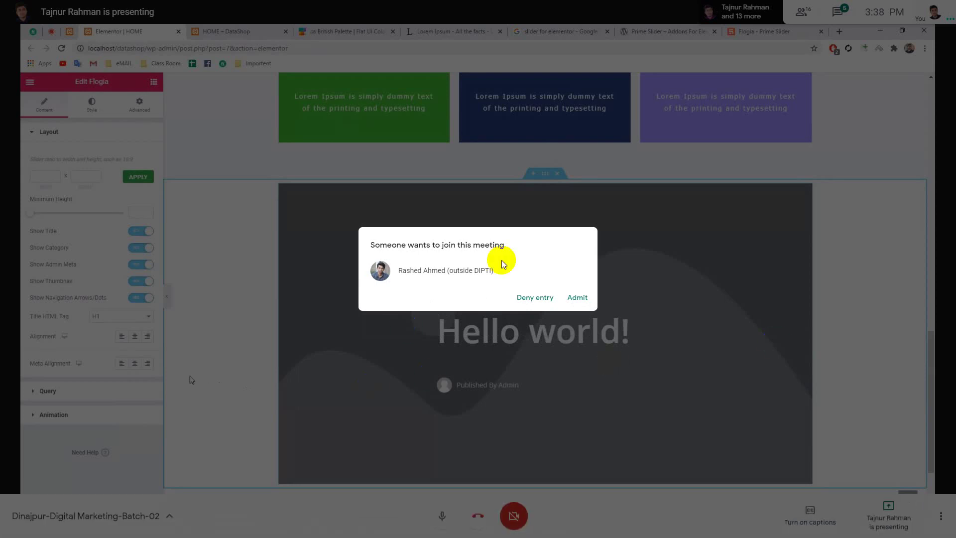
click(575, 297)
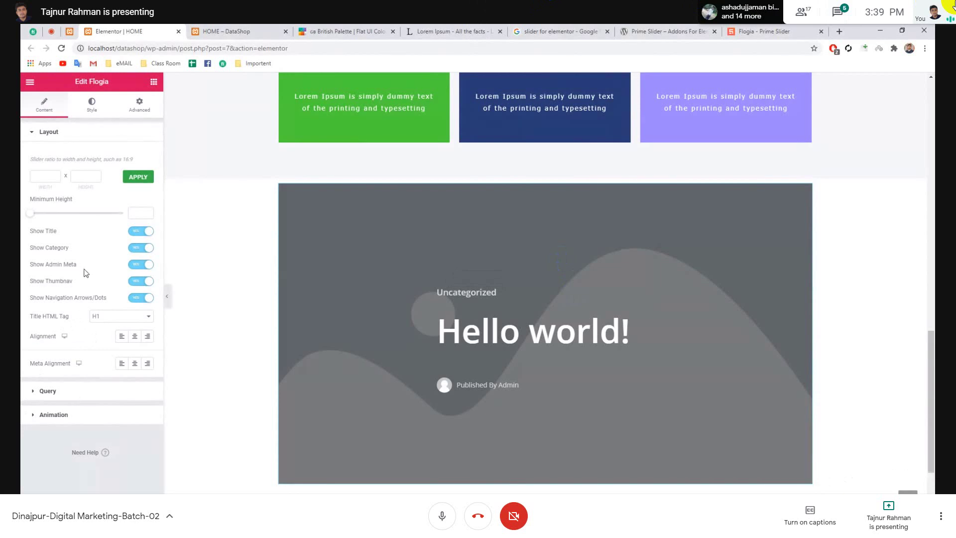
click(72, 391)
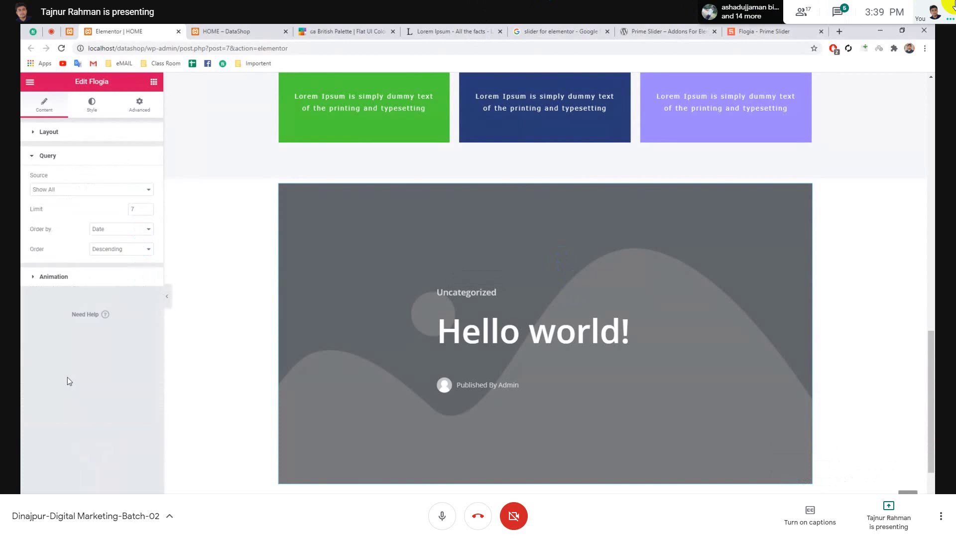
click(54, 277)
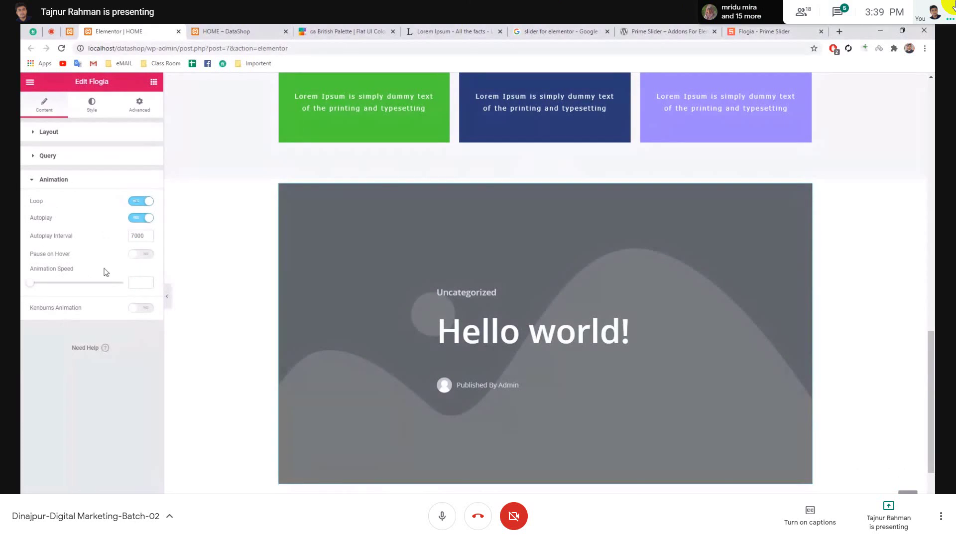
- Review the Flogia slider's Style settings, keeping Background as the slide overlay
click(85, 132)
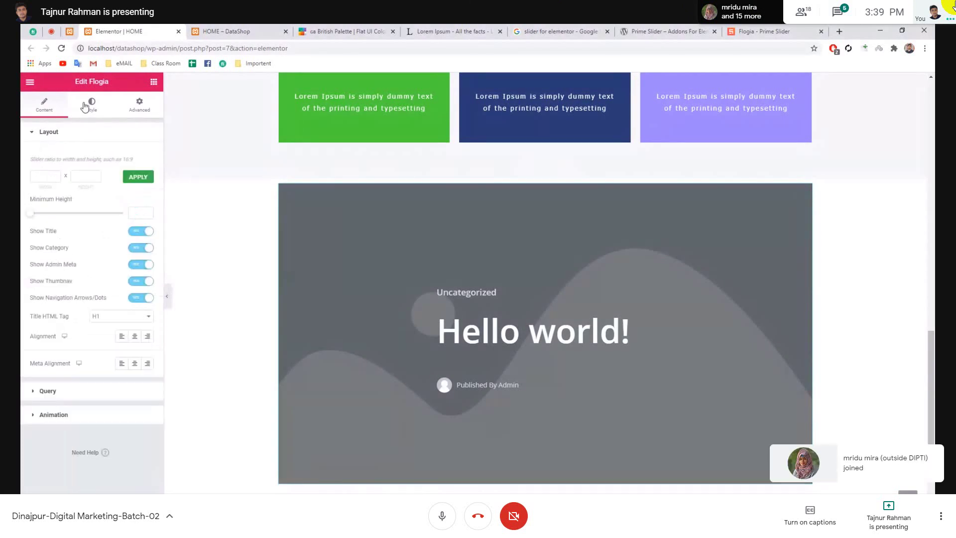
click(91, 103)
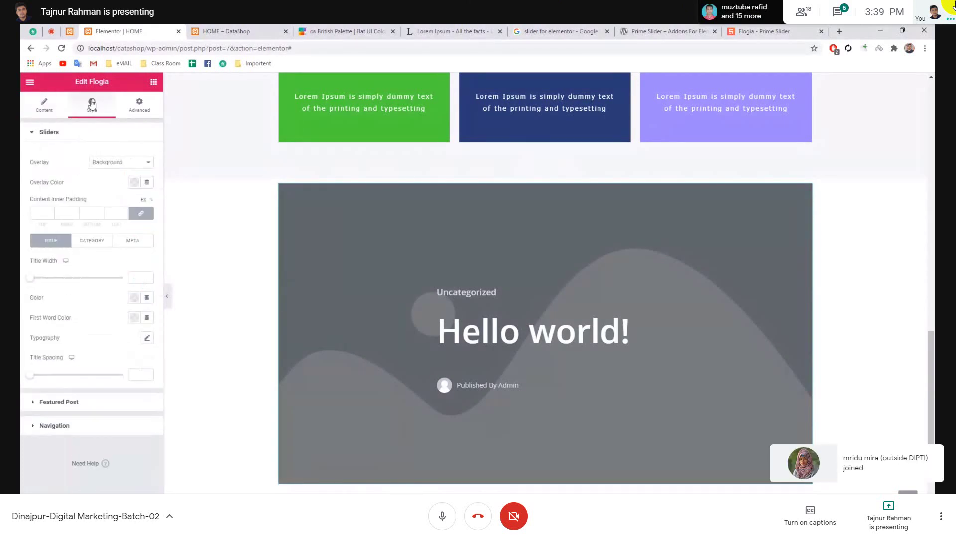
click(113, 165)
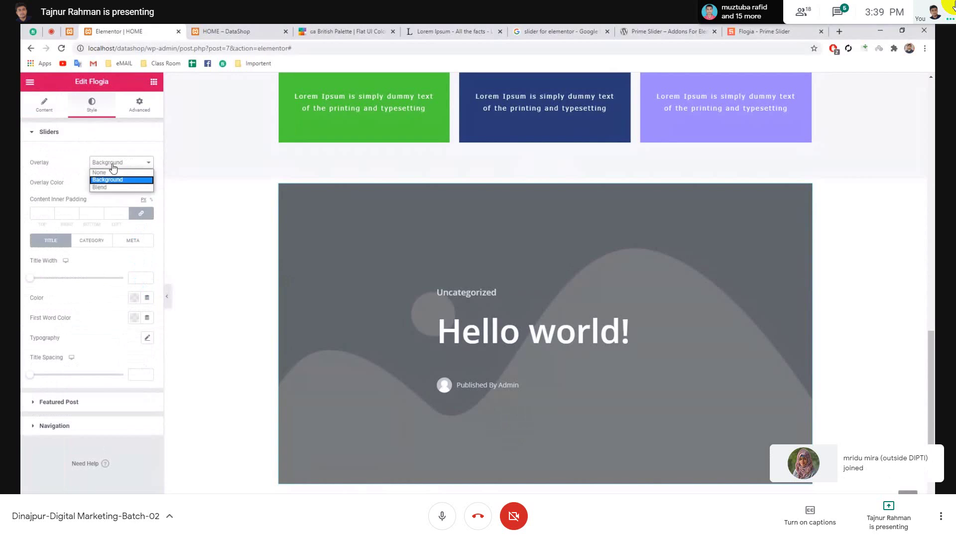
click(114, 179)
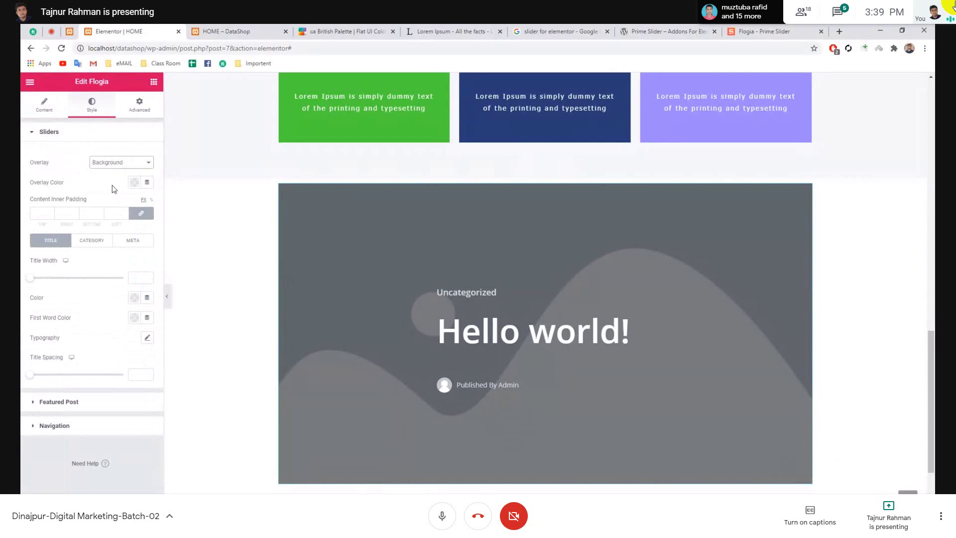
click(90, 243)
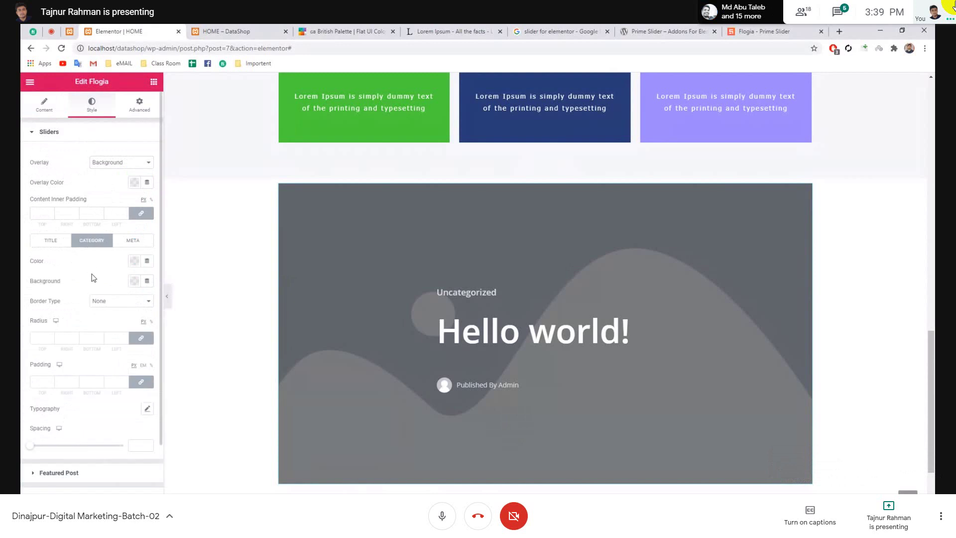
click(58, 242)
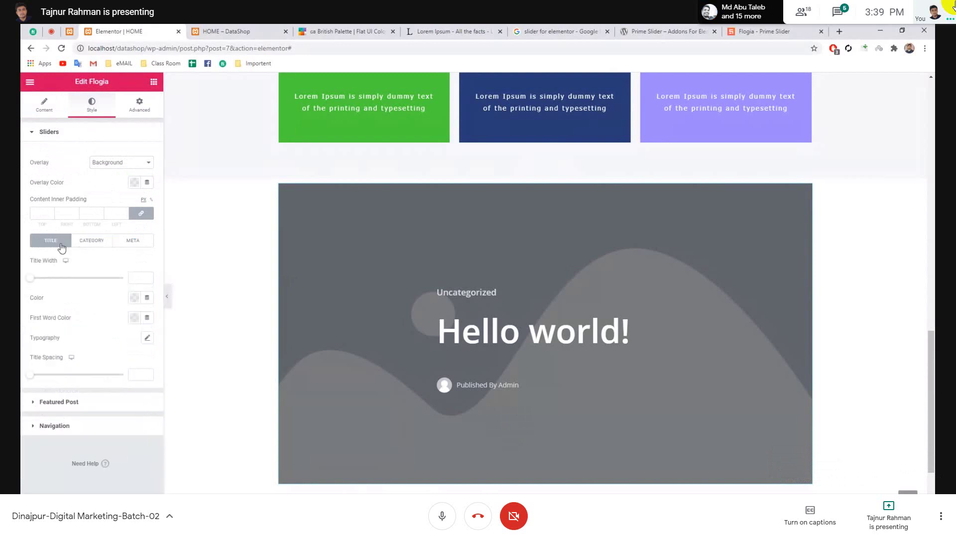
- Inspect the Featured Post and Navigation styles, then delete the slider section
click(102, 409)
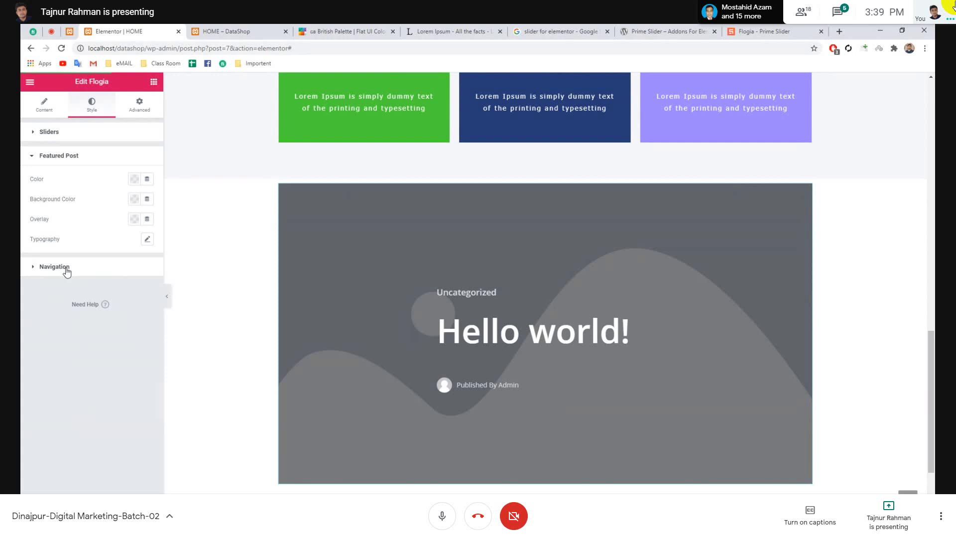
click(66, 271)
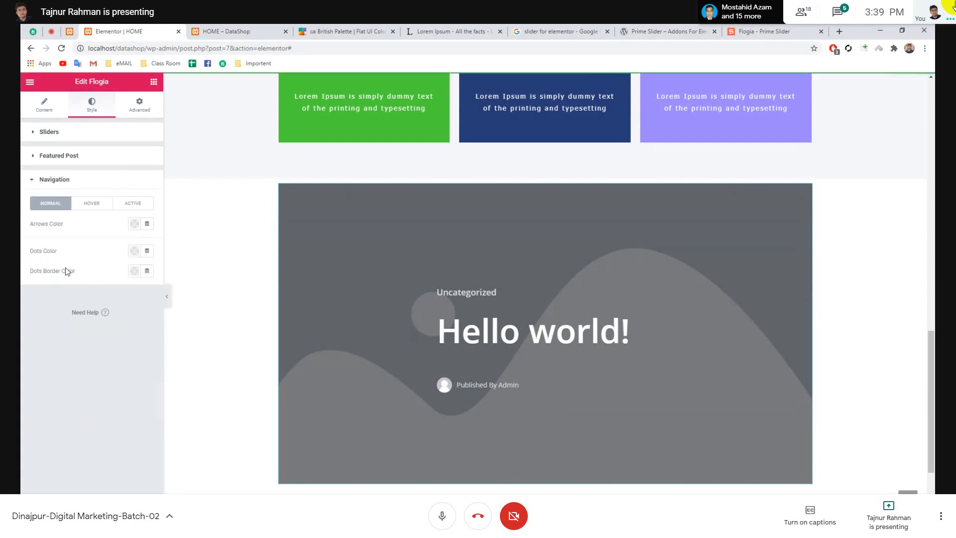
click(72, 180)
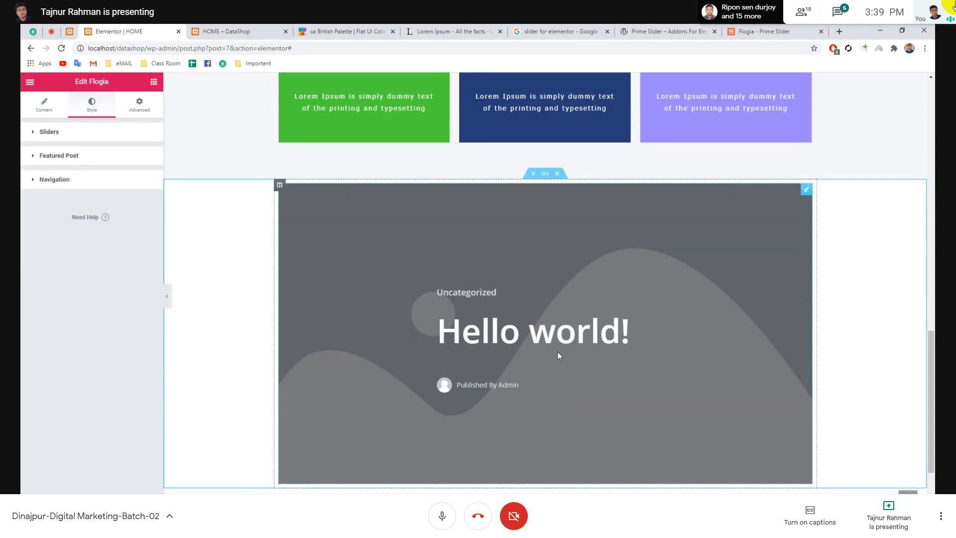
click(556, 175)
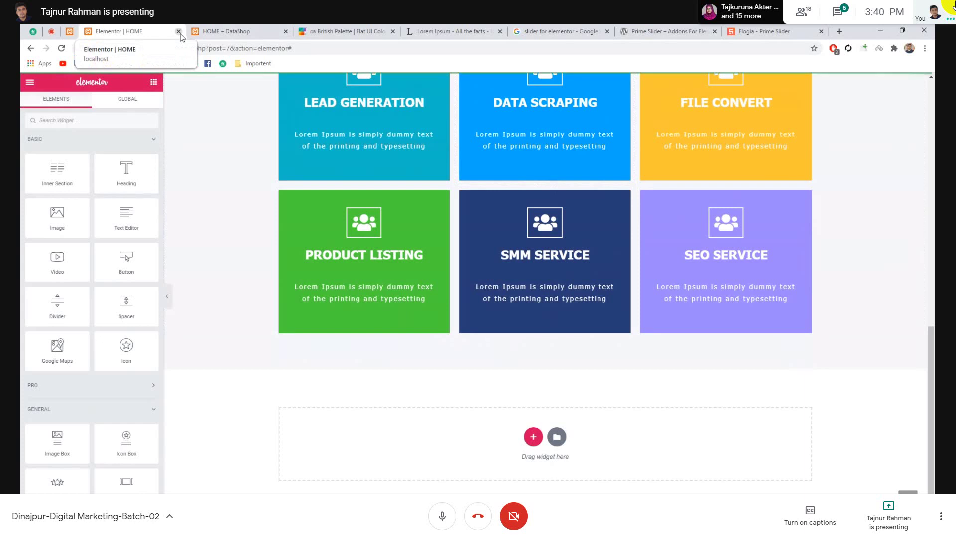
- Close the Elementor HOME editor and go from All Posts to the Posts > Categories page
click(178, 32)
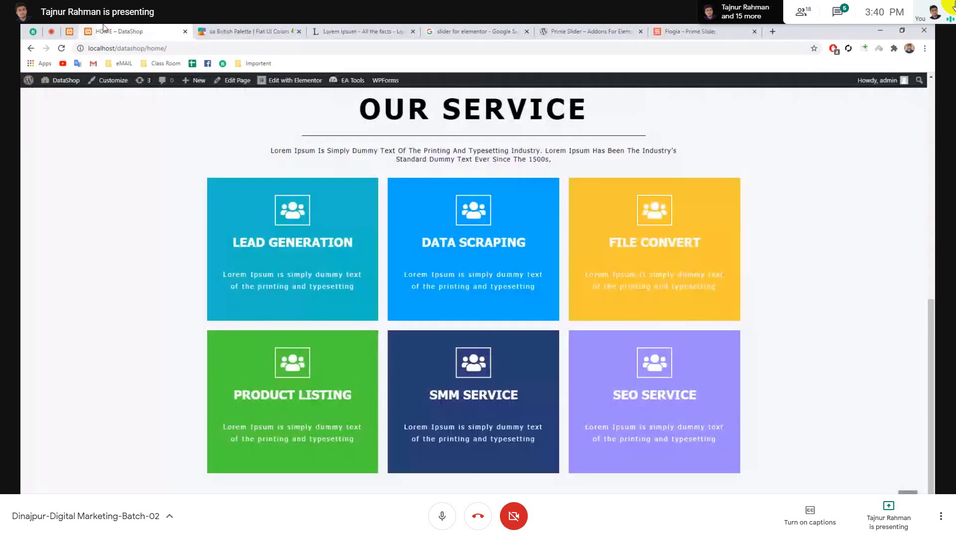
click(90, 31)
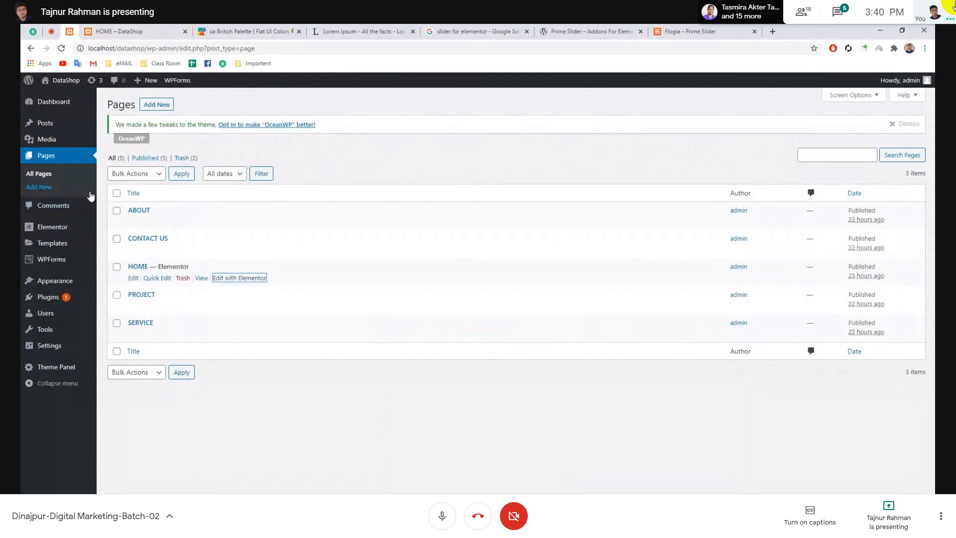
mouse_move(47, 128)
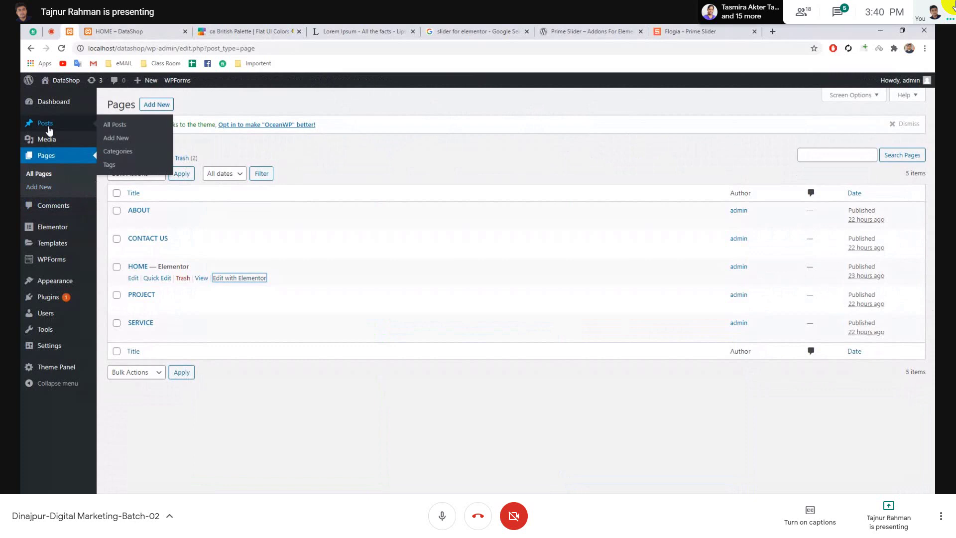
click(144, 129)
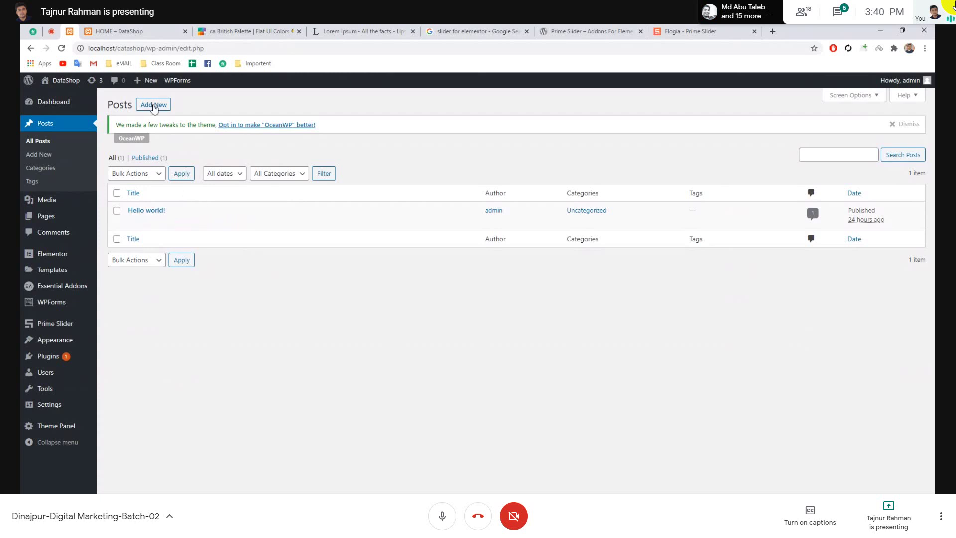
click(40, 171)
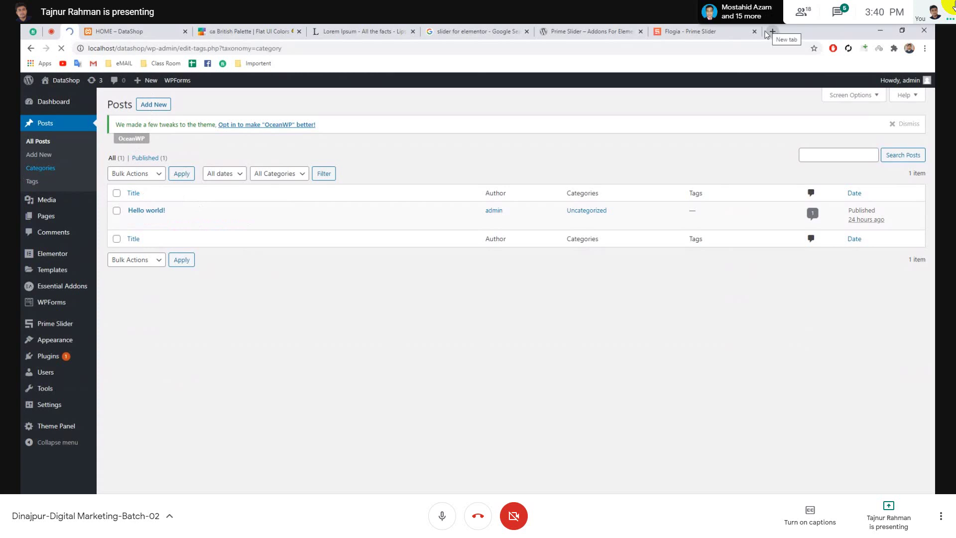
- Add a Lead Generation category with no parent, correcting the misspelled name
click(239, 201)
text(Le)
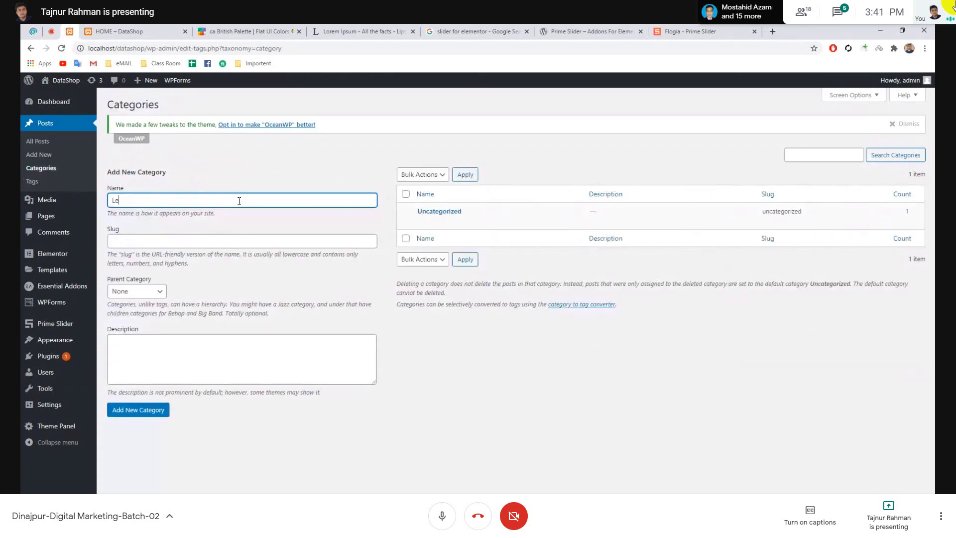
text(ad Ge)
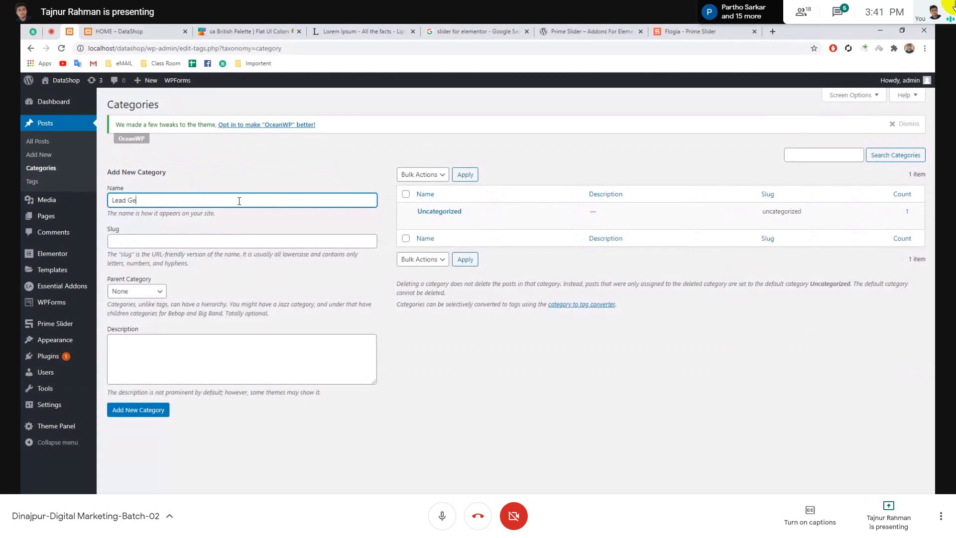
text(bneration)
key(Left)
key(Left)
key(Left)
key(Left)
key(Left)
key(Left)
key(Left)
key(Left)
key(BackSpace)
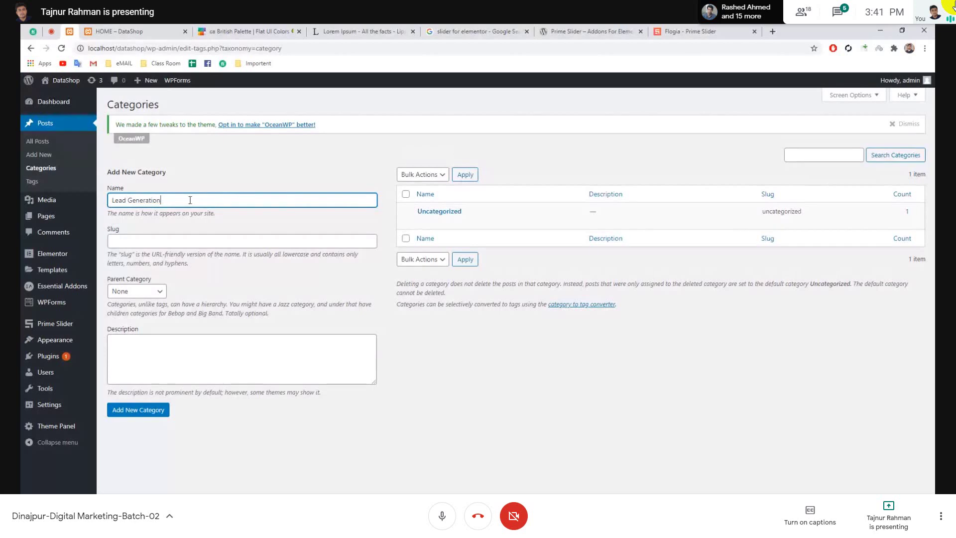
click(178, 240)
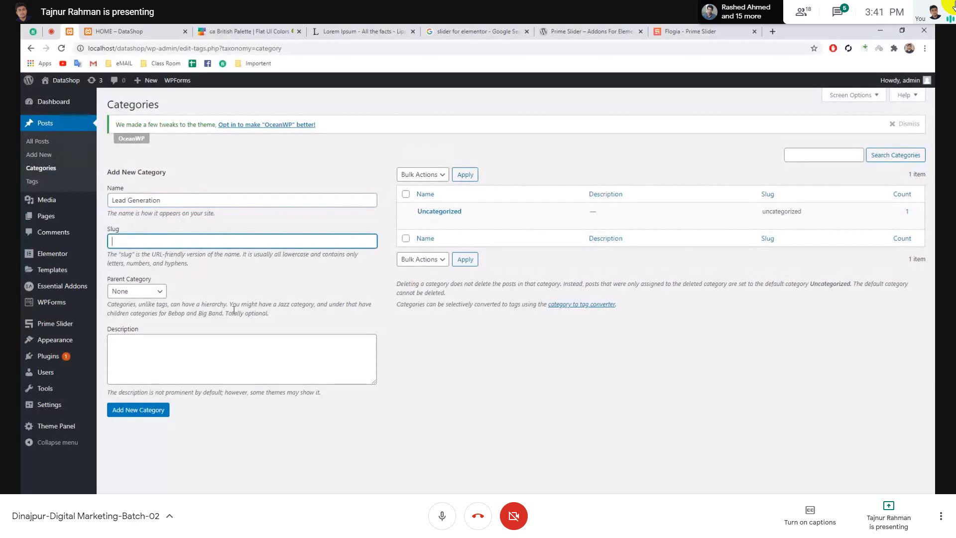
click(137, 291)
click(252, 288)
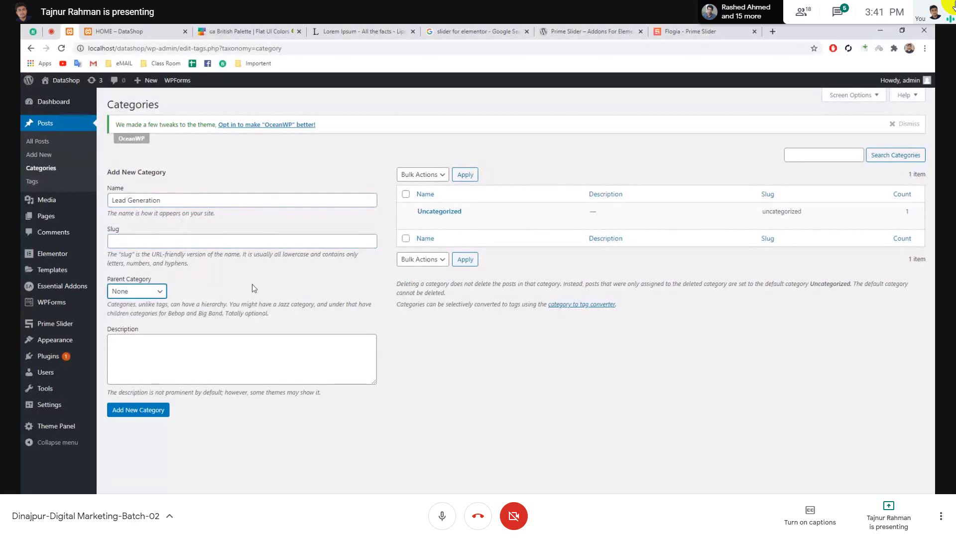
click(278, 281)
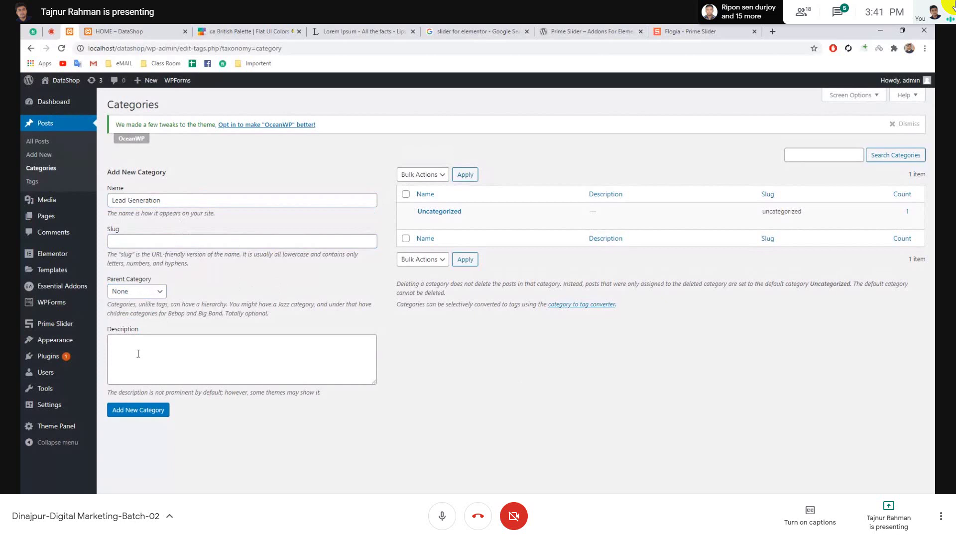
click(134, 413)
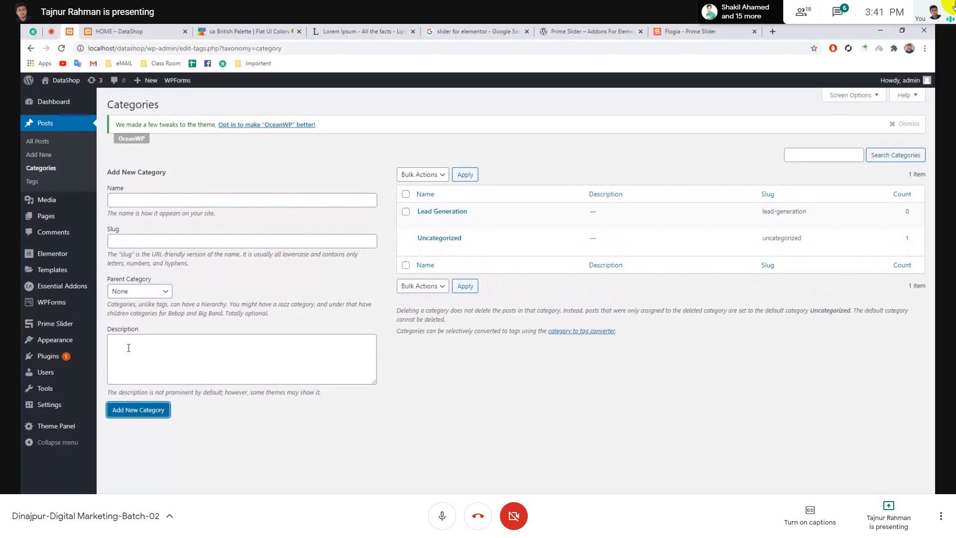
- Add the Data Scraping, File Convert, SMM Server and SEO Service categories
click(181, 202)
text(Data Scraping)
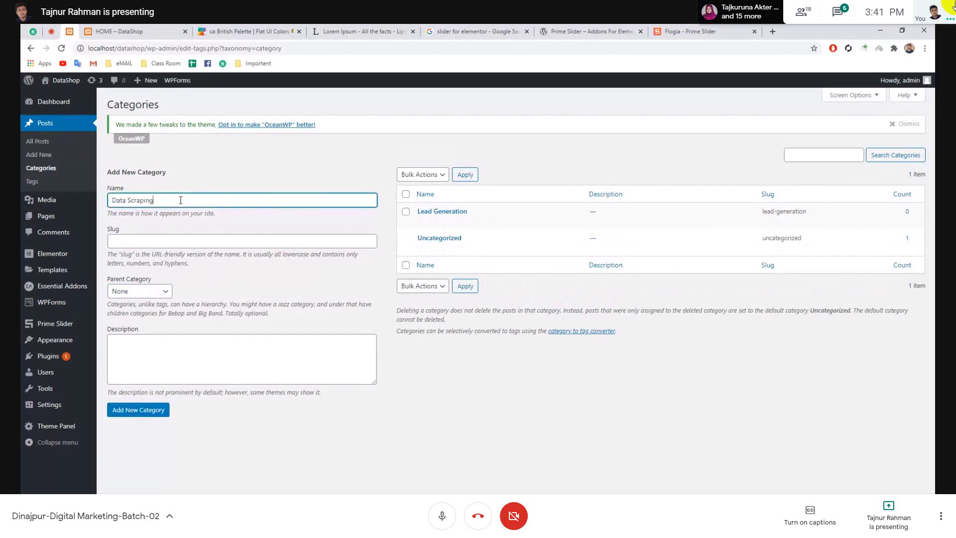
key(Return)
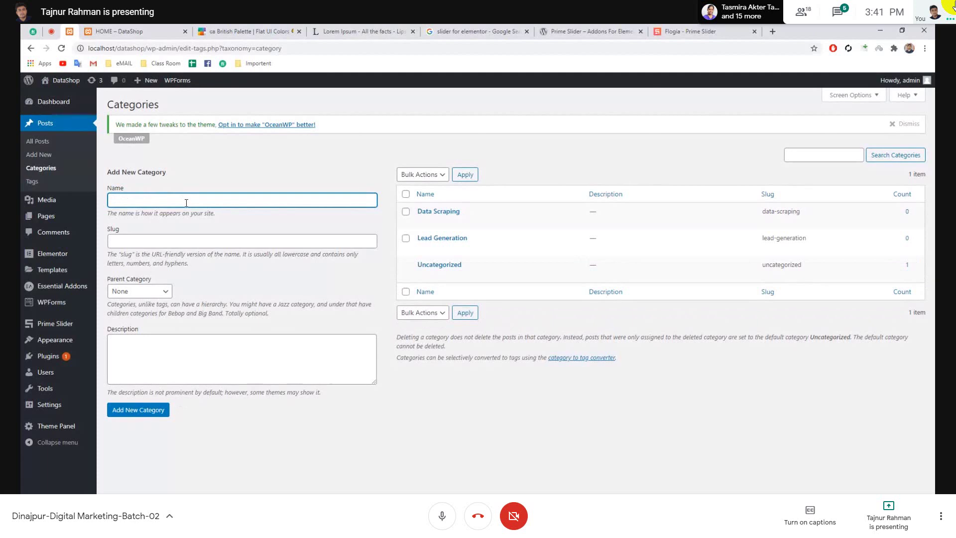
text(File Convert)
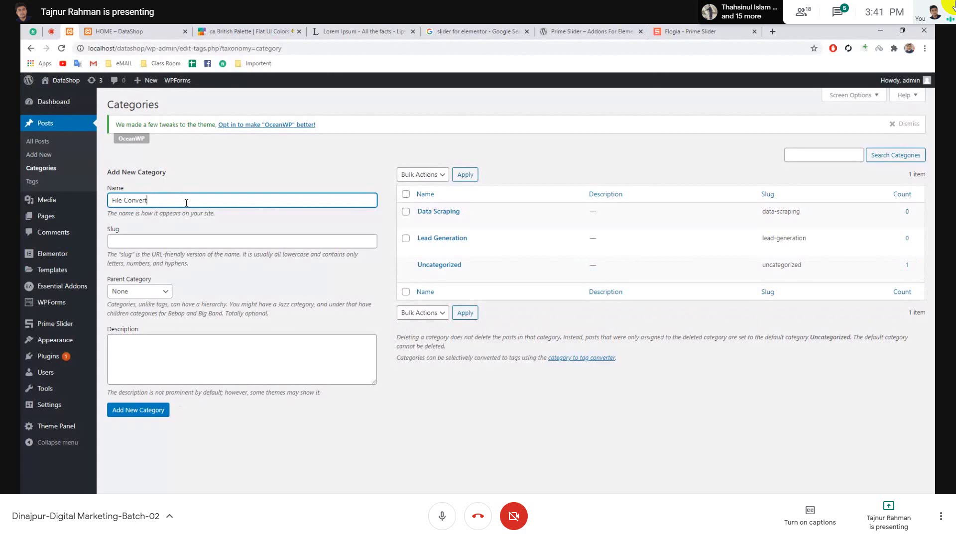
key(Return)
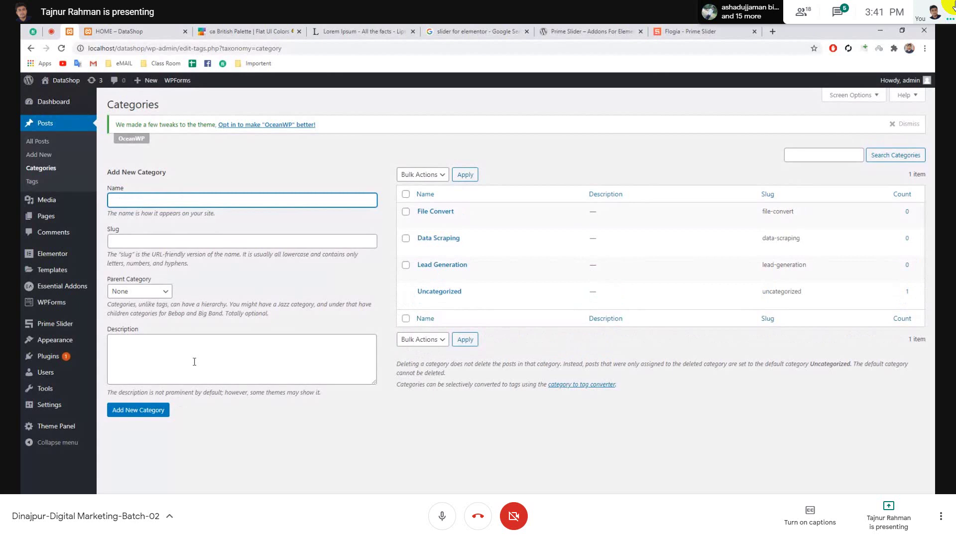
text(SMM )
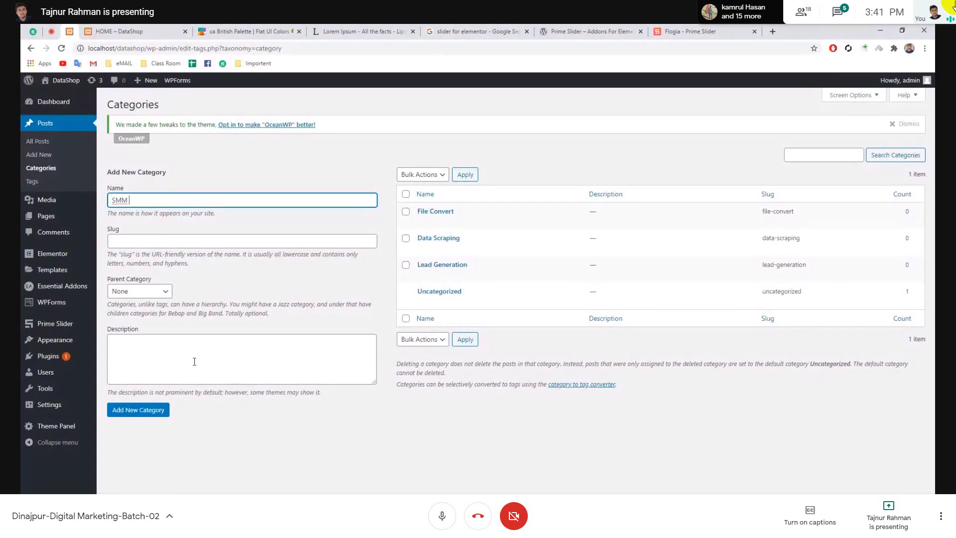
text(Ser)
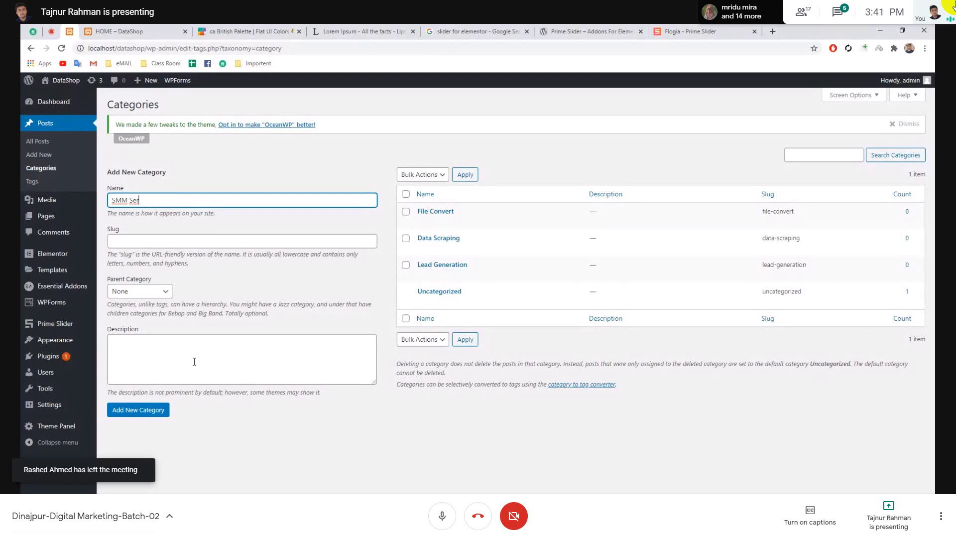
text(ver)
key(Return)
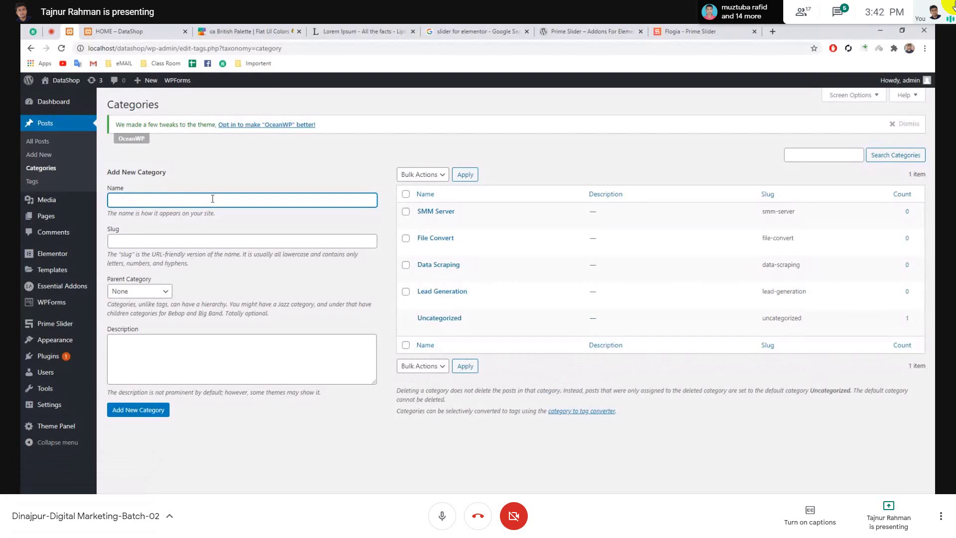
text(SEO Service)
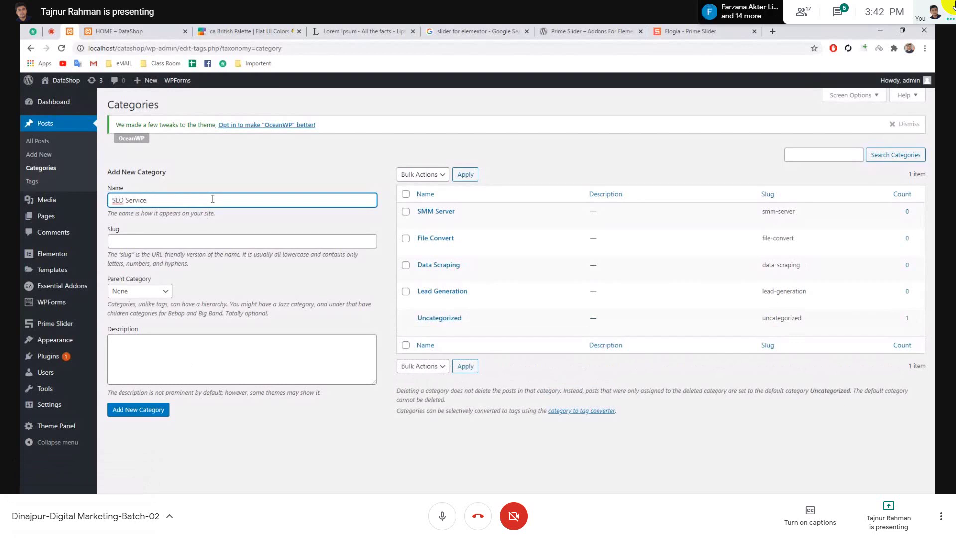
key(Return)
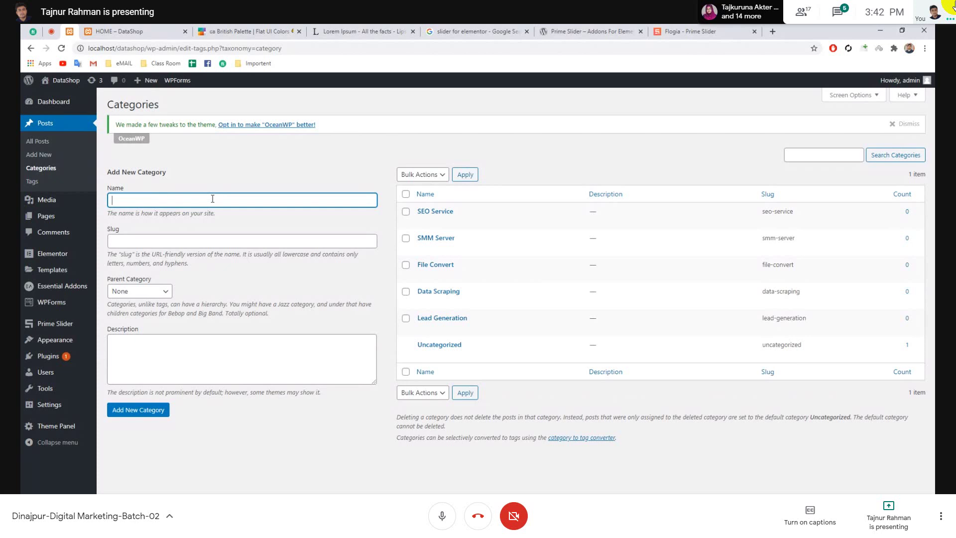
- After glancing at the other open tabs, add a Product Lising category
click(229, 31)
click(115, 31)
click(51, 31)
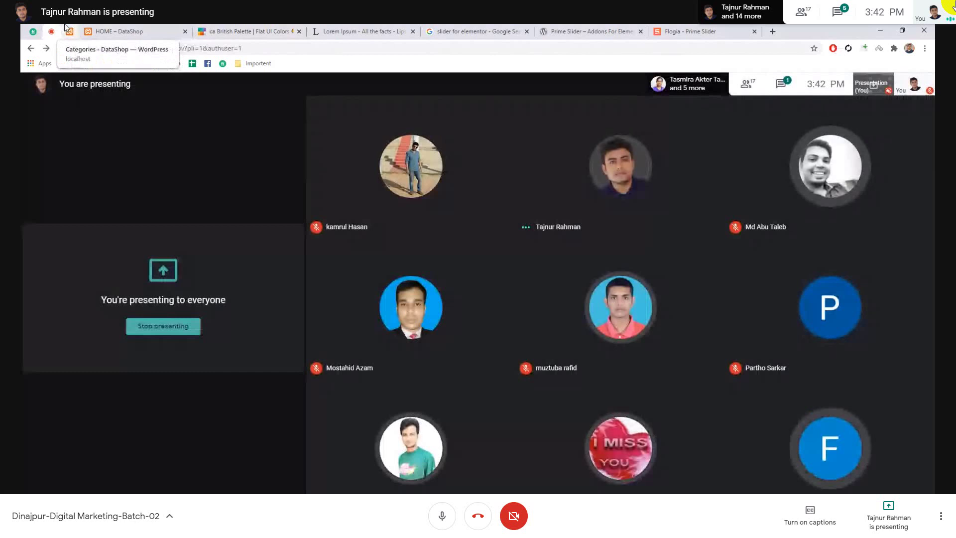
click(65, 29)
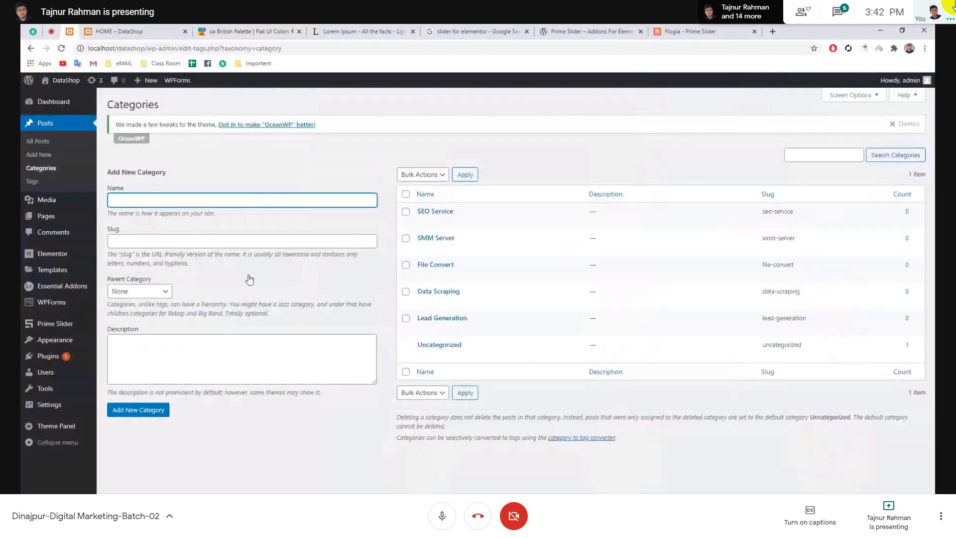
text(Pro)
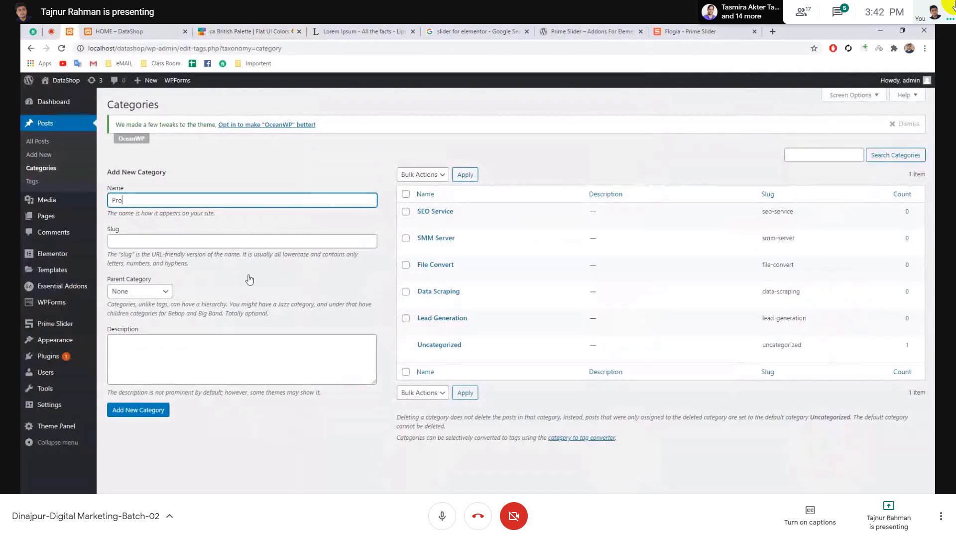
text(duct Lising)
key(Return)
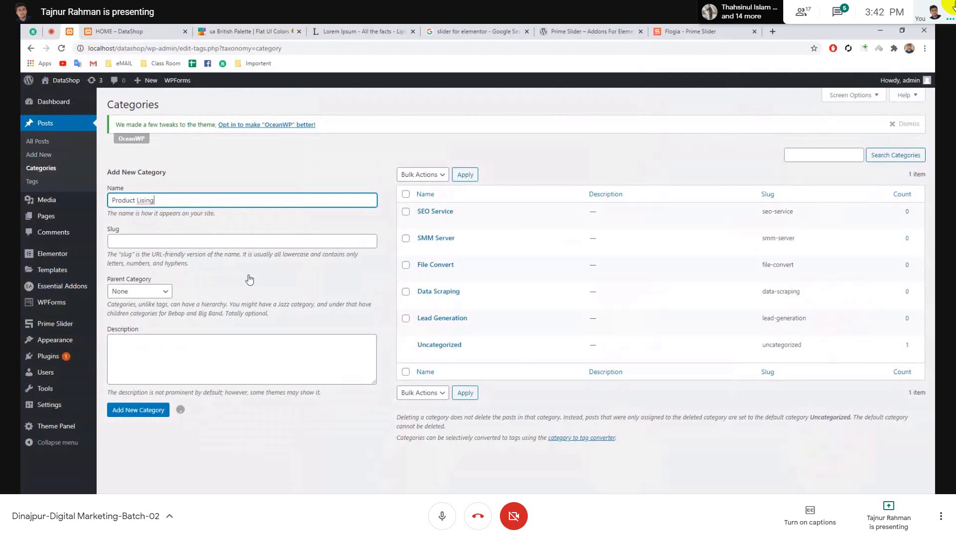
click(328, 184)
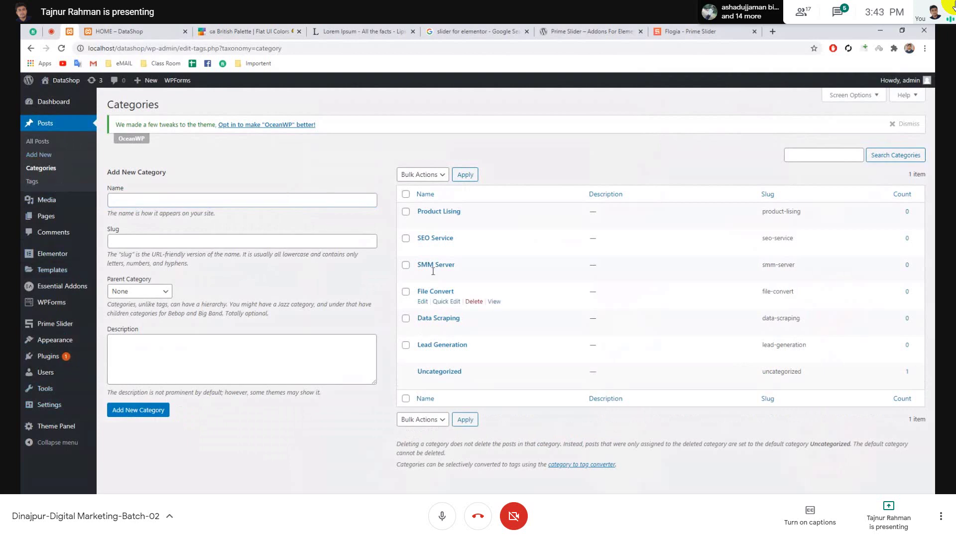
- Go to the All Posts list and scroll through it
click(46, 145)
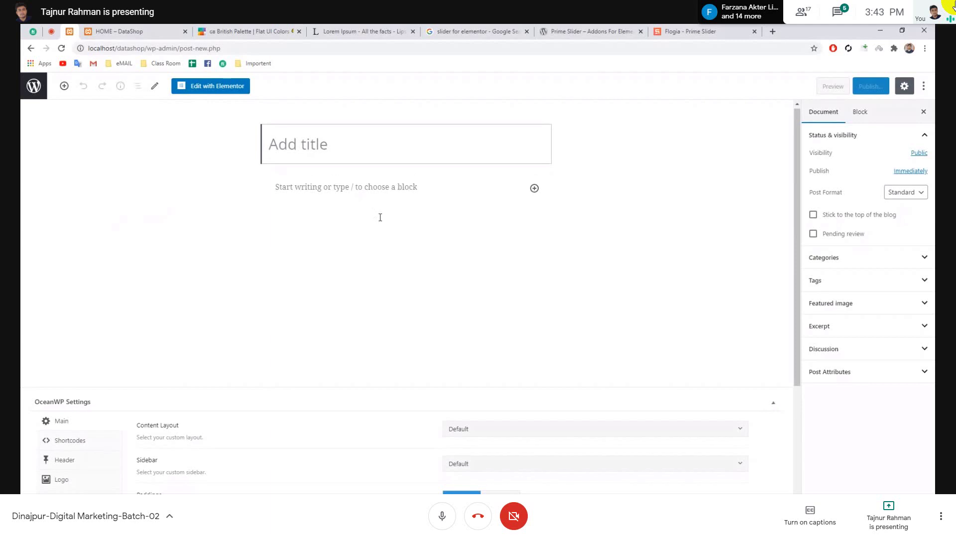
scroll(379, 217, down, 3)
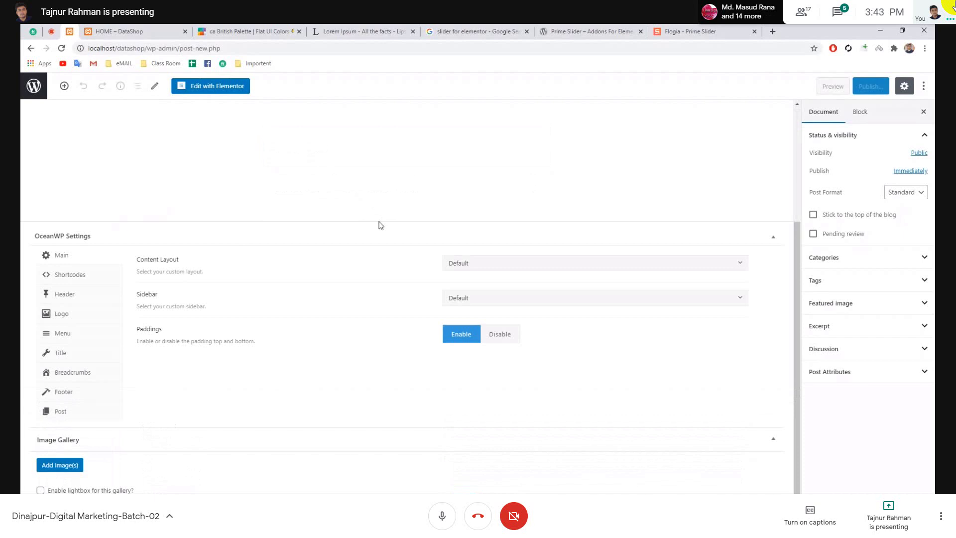
scroll(405, 214, up, 3)
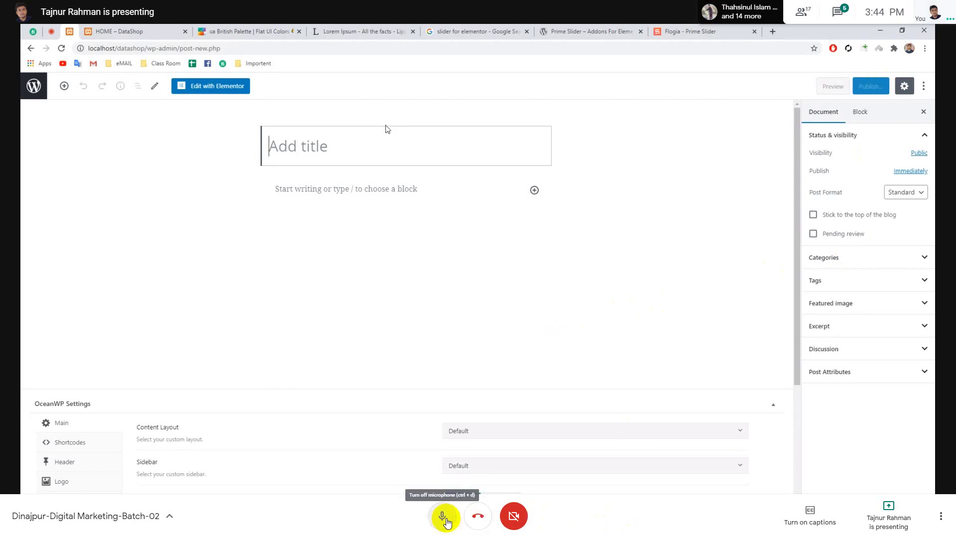
click(443, 518)
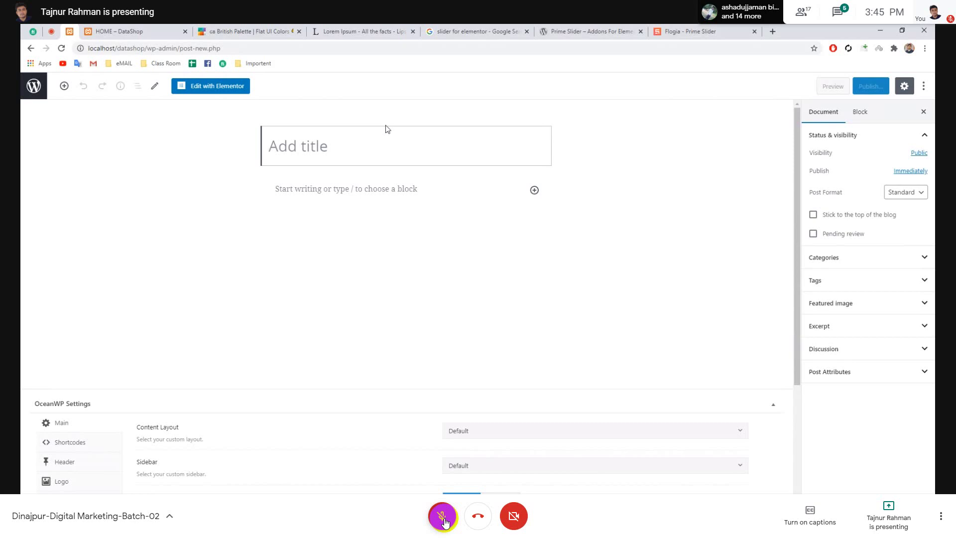
click(443, 518)
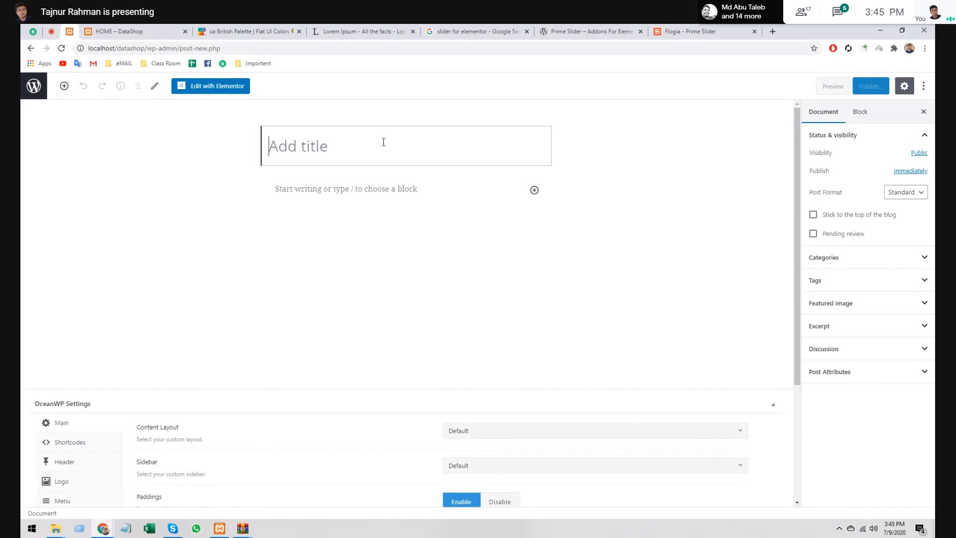
- Type the title's first part, 'CEO Lead with Email & Phone list', fixing typos along the way
text(L)
key(BackSpace)
text(CE)
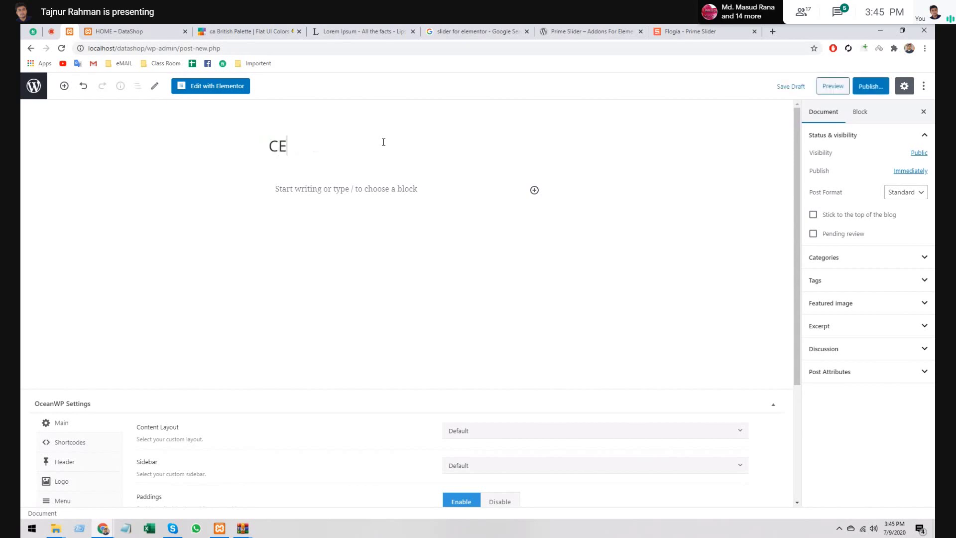
key(BackSpace)
key(BackSpace)
text(CEO of)
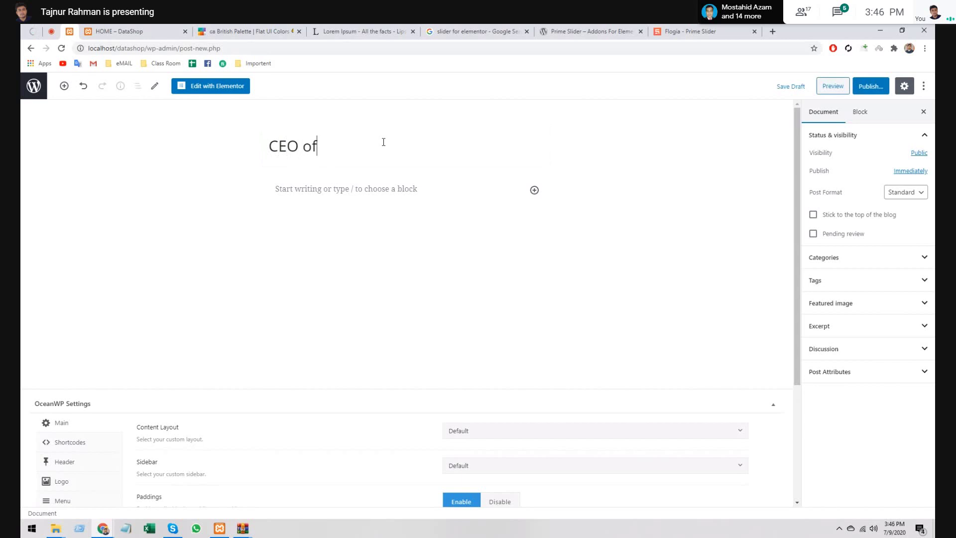
key(BackSpace)
key(BackSpace)
text(Lead with )
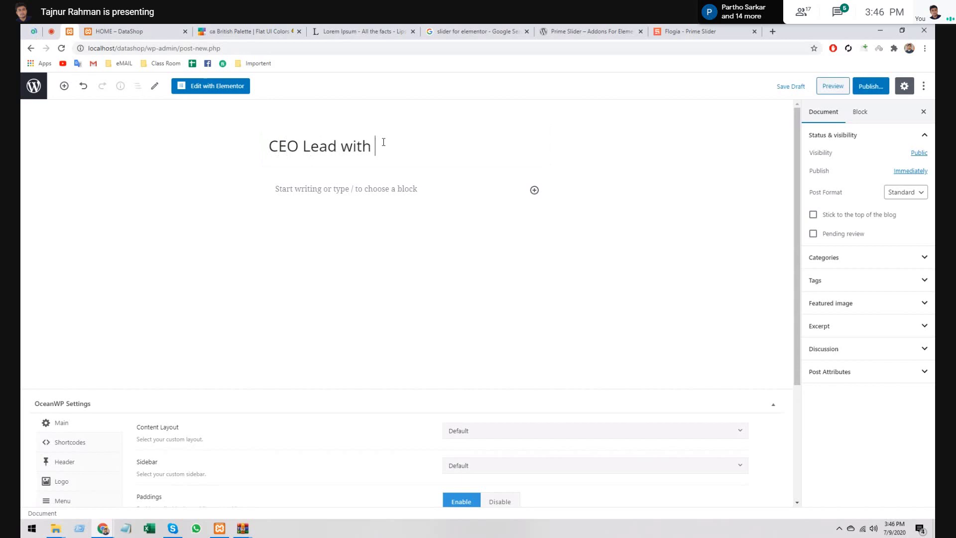
text(Email and)
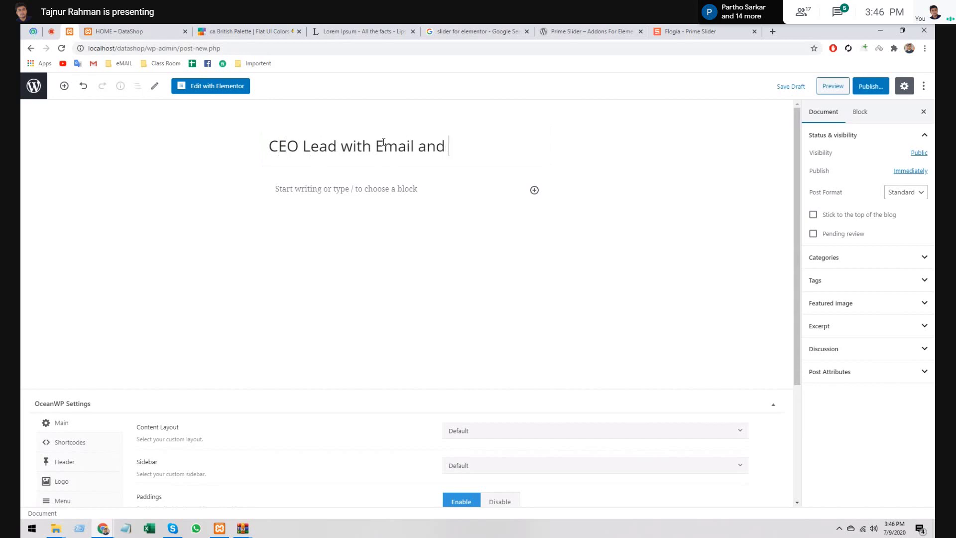
key(BackSpace)
key(BackSpace)
key(BackSpace)
text(&)
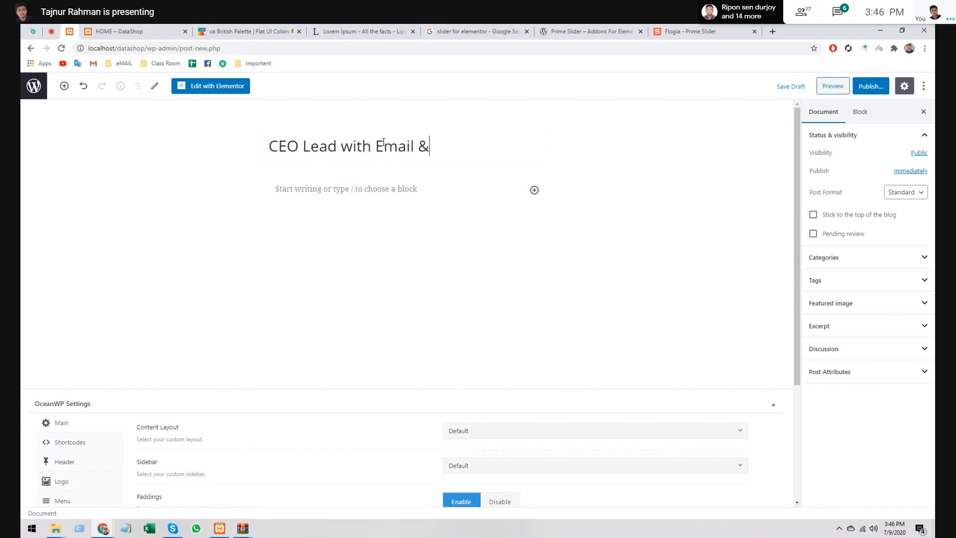
text( Phone)
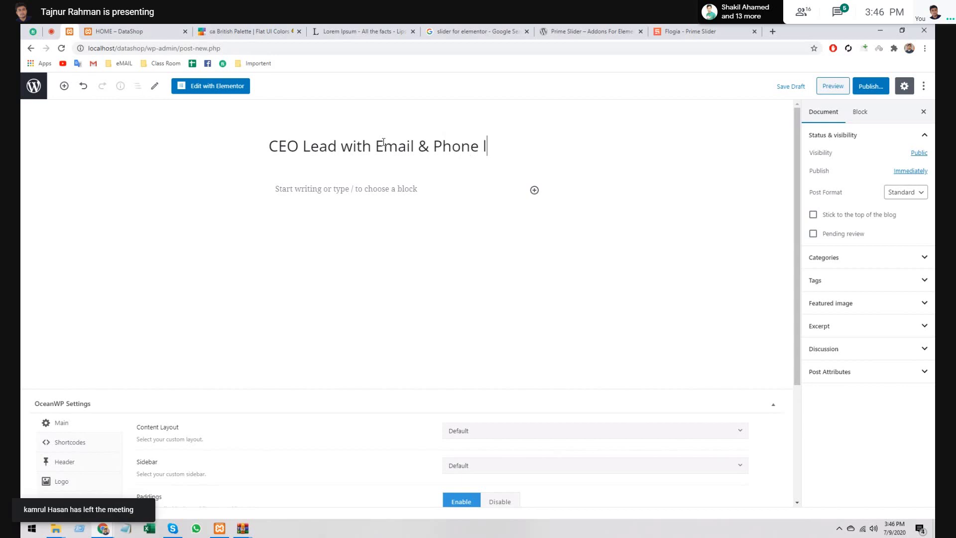
text(list)
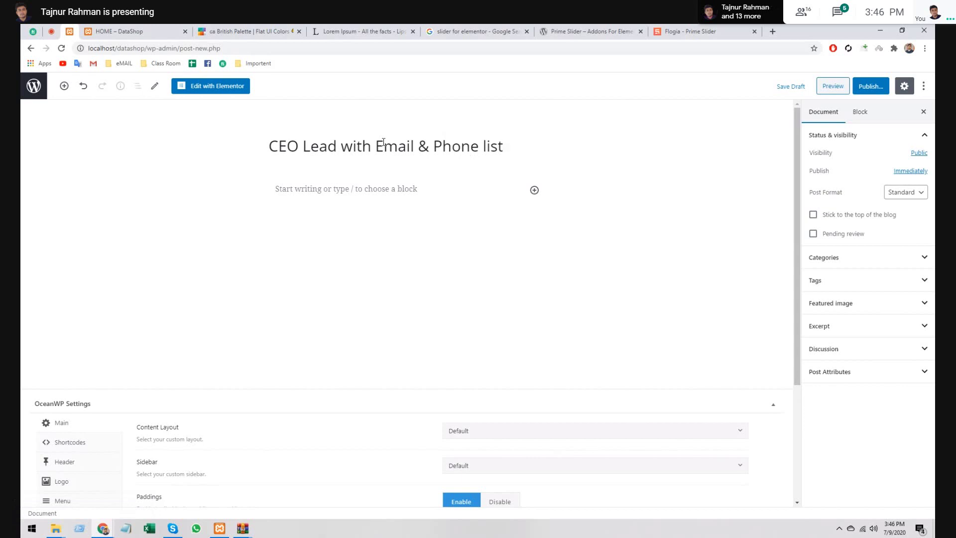
- Complete the title with ', Lead Source LinkedIn Salas nav.', capitalising the I in LinkedIn
text(Sou)
key(BackSpace)
key(BackSpace)
key(BackSpace)
key(BackSpace)
text(, Lea)
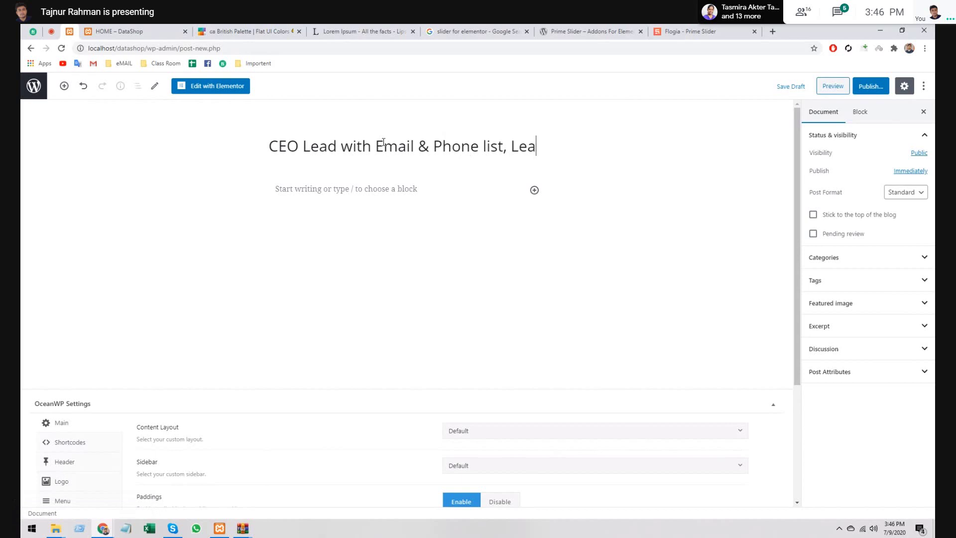
text(d Source )
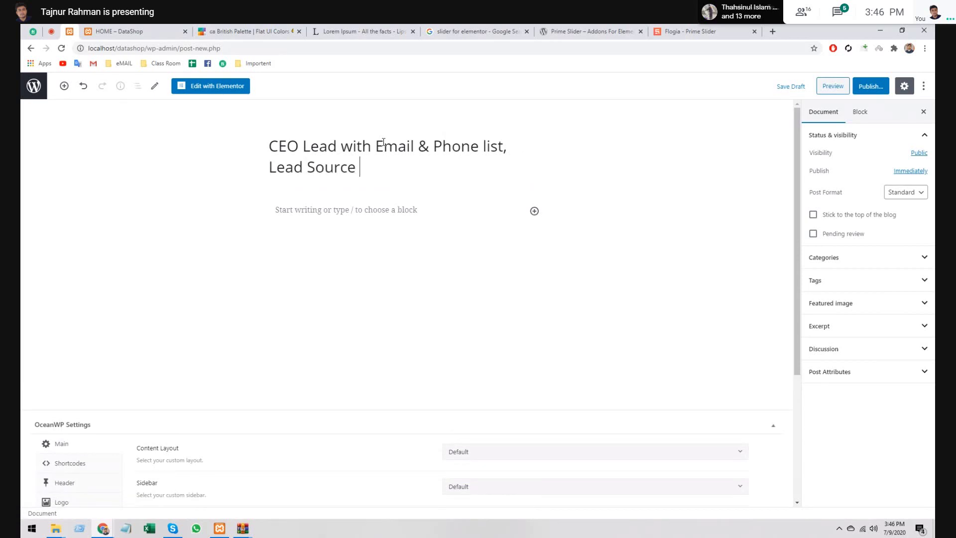
text(Linkedin)
key(Left)
key(Left)
key(Right)
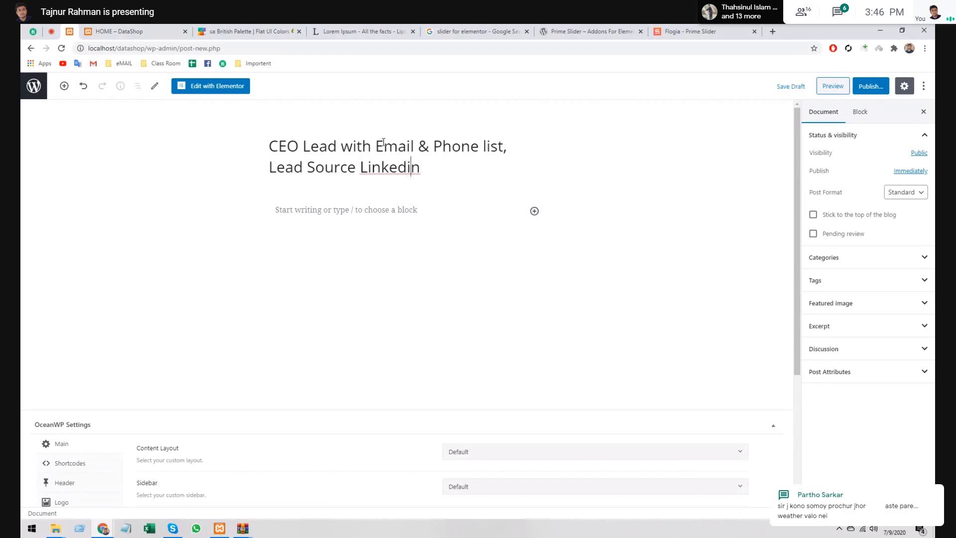
key(BackSpace)
text(I)
key(Right)
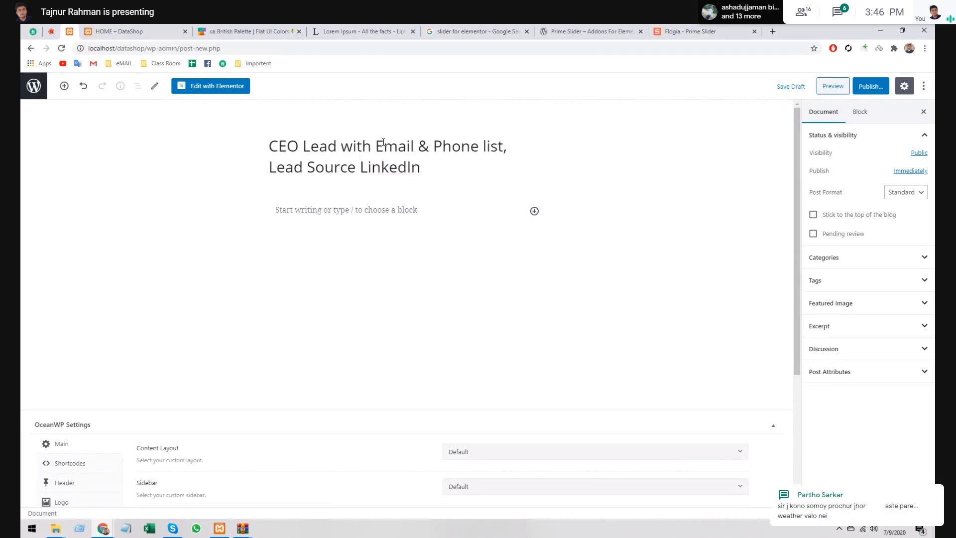
text(Sale)
key(BackSpace)
text(s)
key(BackSpace)
text(as)
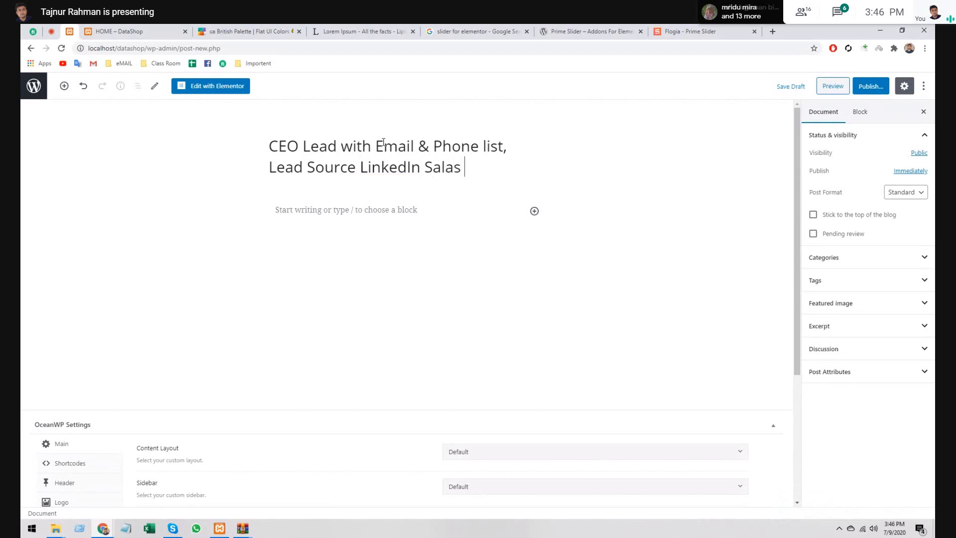
text( nav.)
click(367, 208)
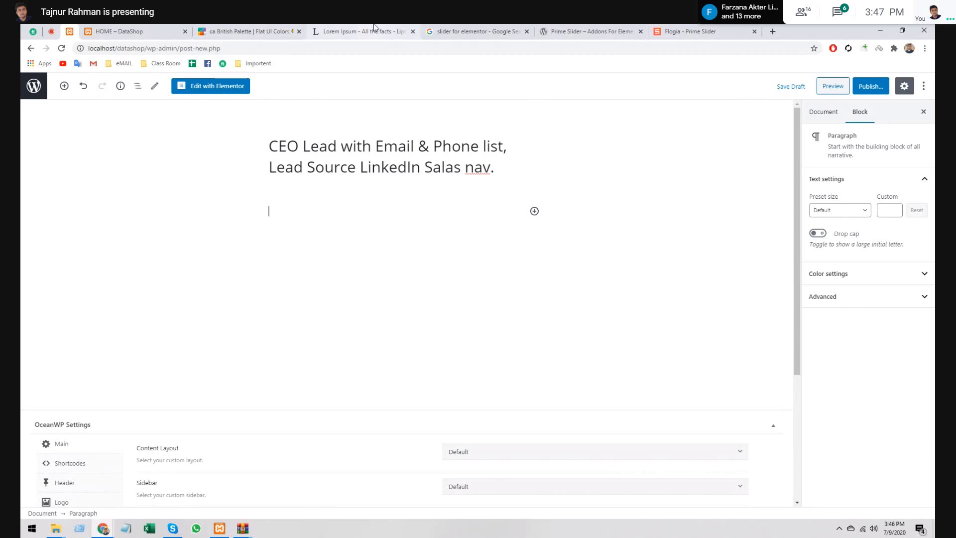
- Paste the copied Lorem Ipsum text into the post body
click(375, 30)
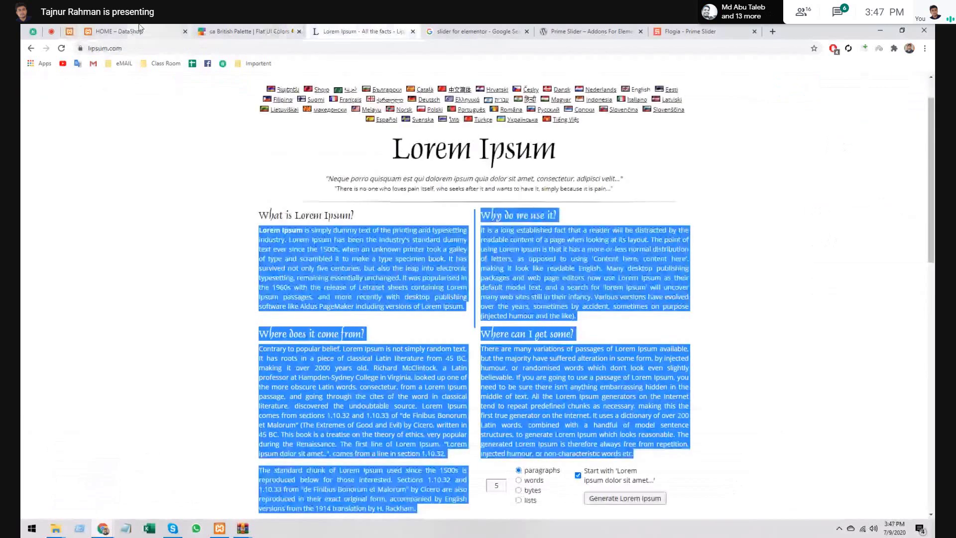
click(109, 30)
click(69, 31)
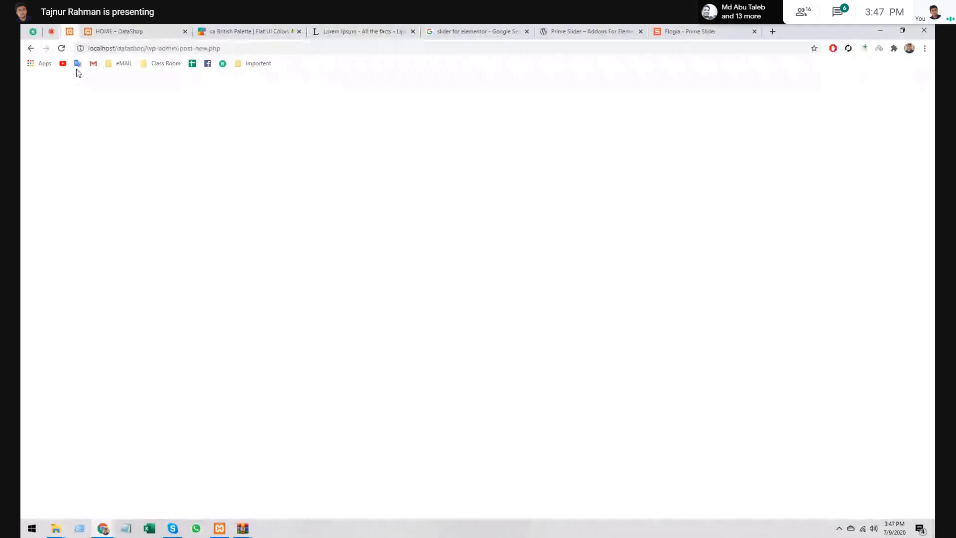
click(440, 296)
key(ctrl+v)
- Scroll back up to review the post title, then switch to the Flogia Prime Slider demo tab
scroll(433, 297, up, 7)
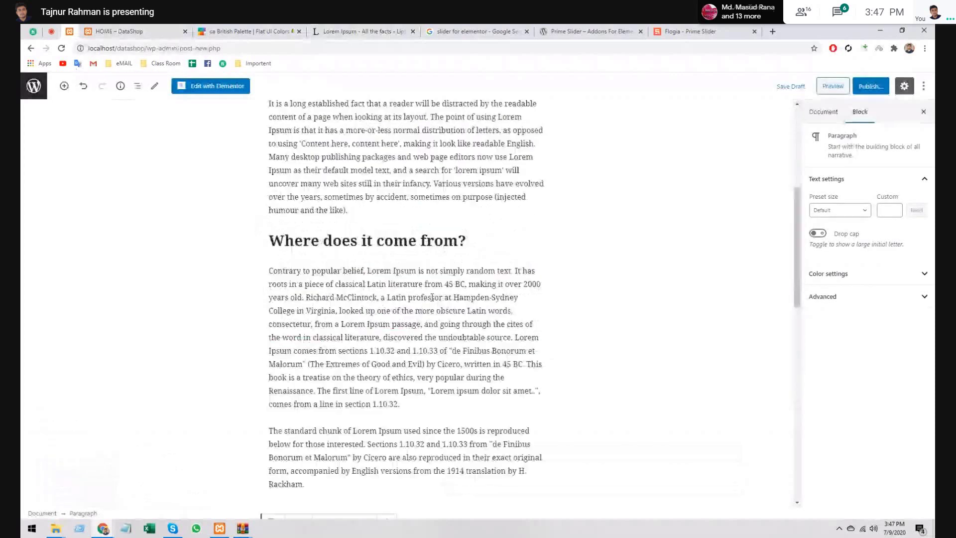
scroll(432, 298, up, 6)
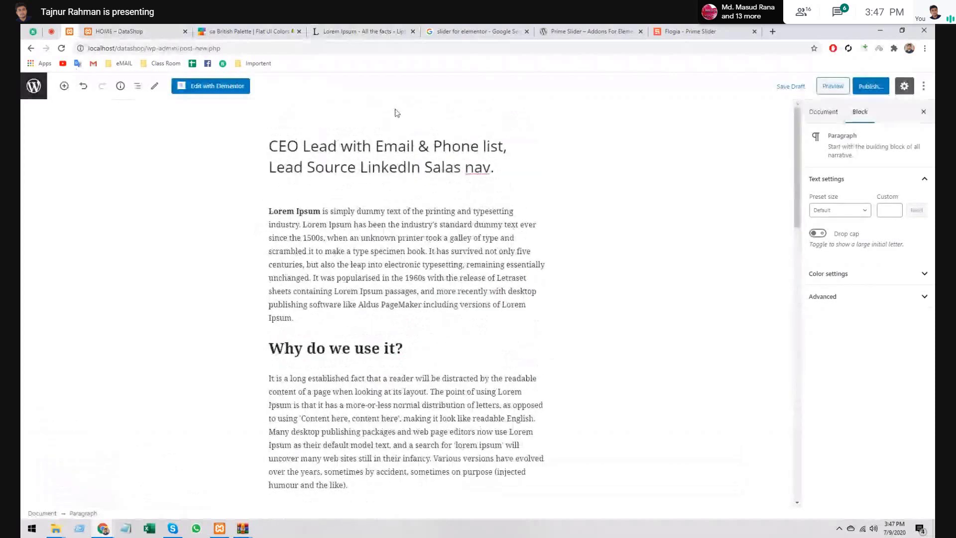
drag(271, 146, 397, 152)
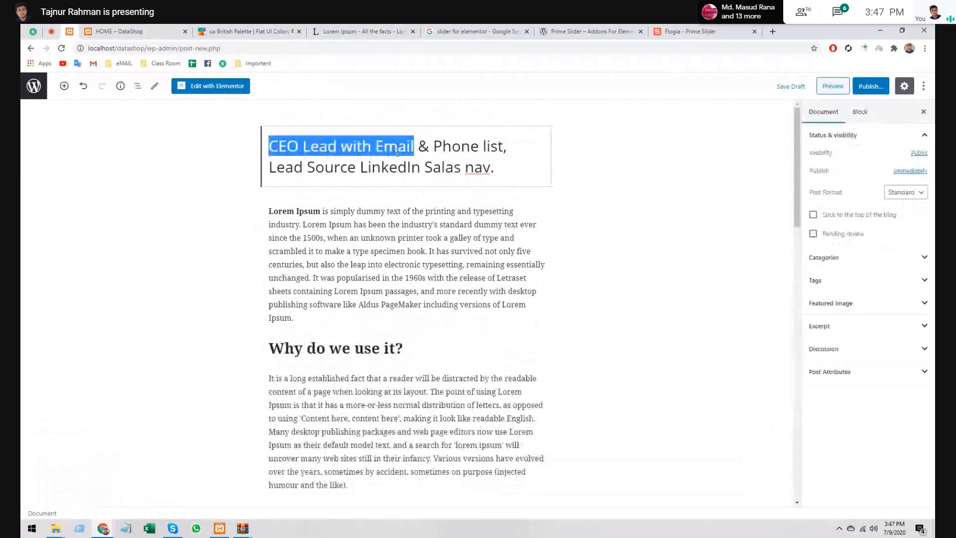
key(ctrl+a)
click(648, 264)
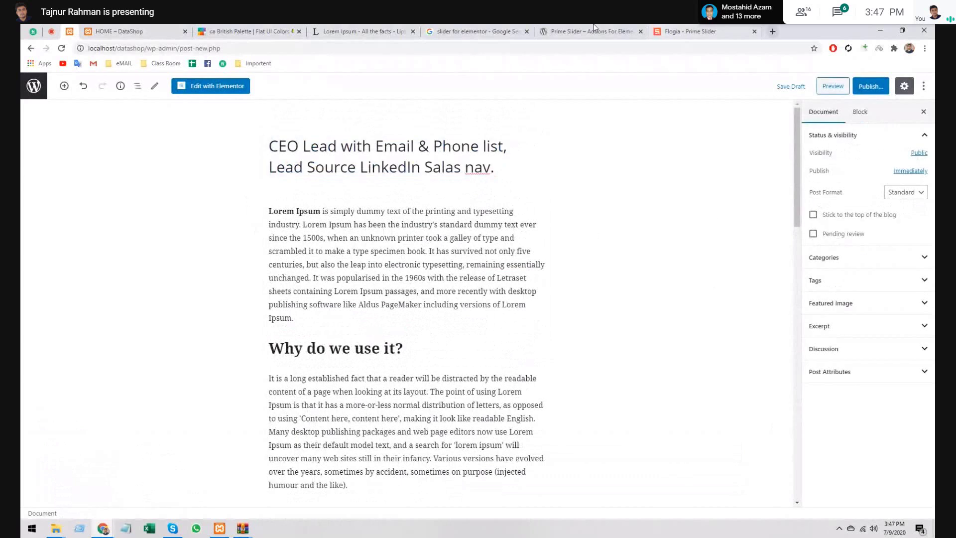
click(688, 30)
- Open a new blank Chrome tab and minimize the browser to reveal the desktop
click(773, 31)
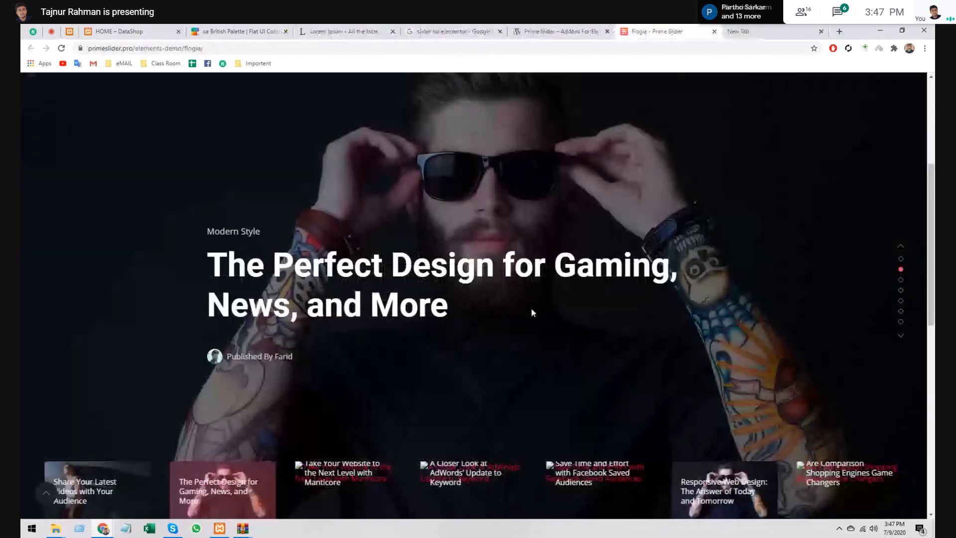
key(ctrl+Tab)
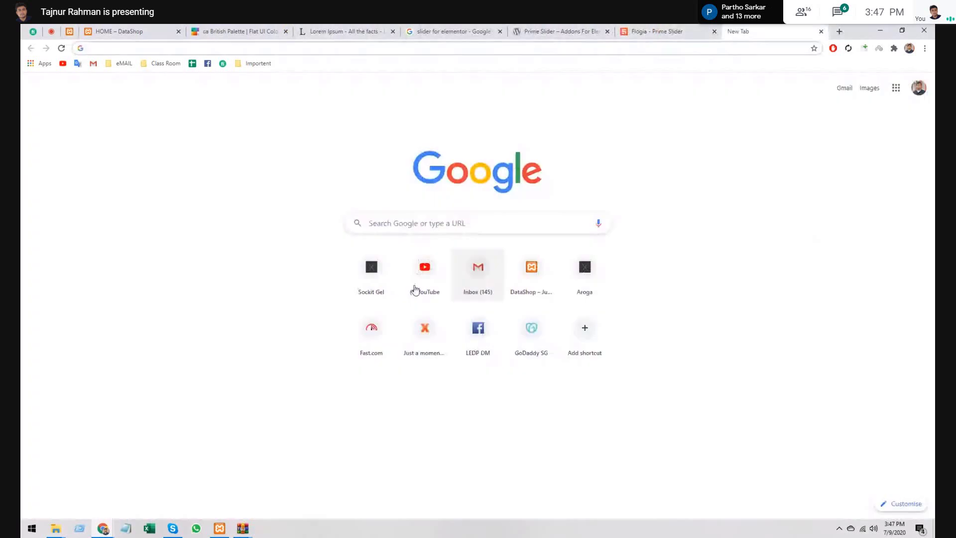
click(188, 48)
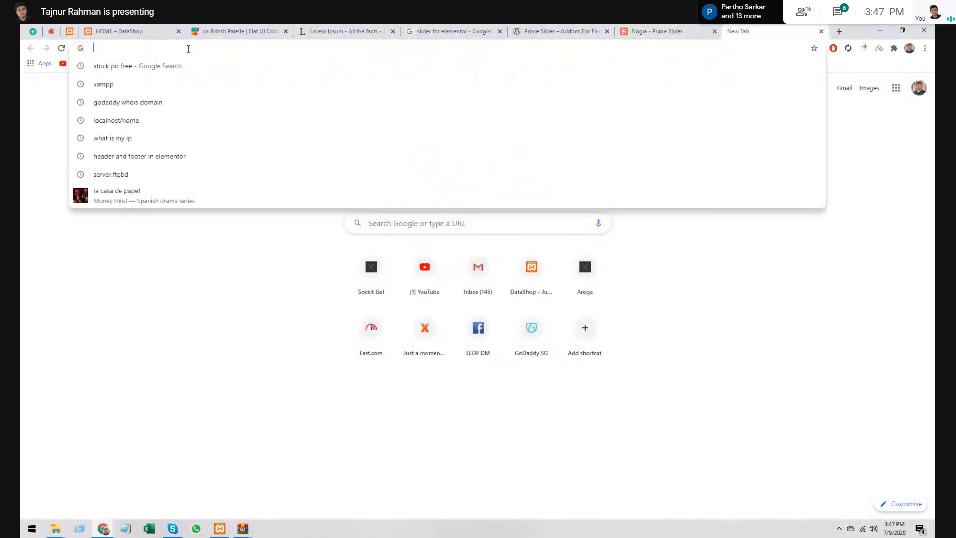
click(191, 241)
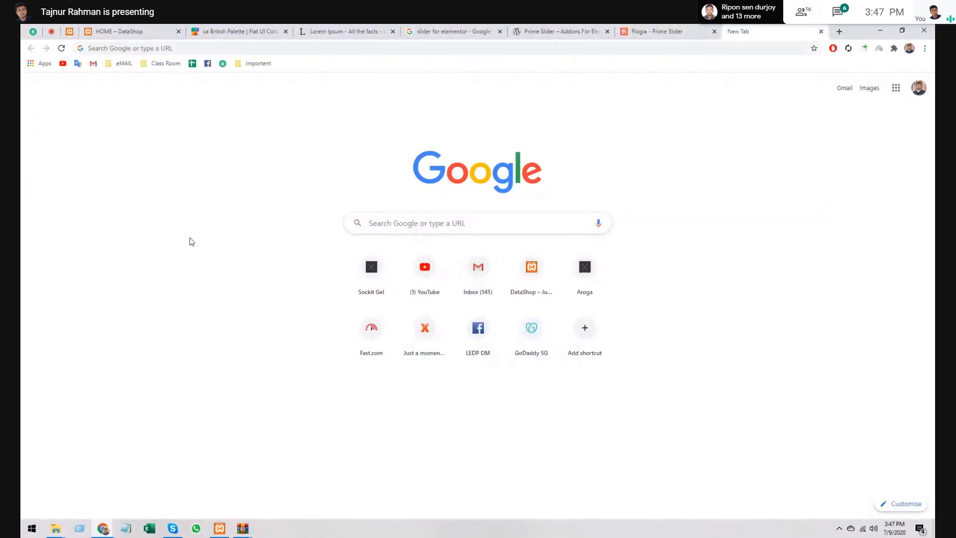
click(881, 30)
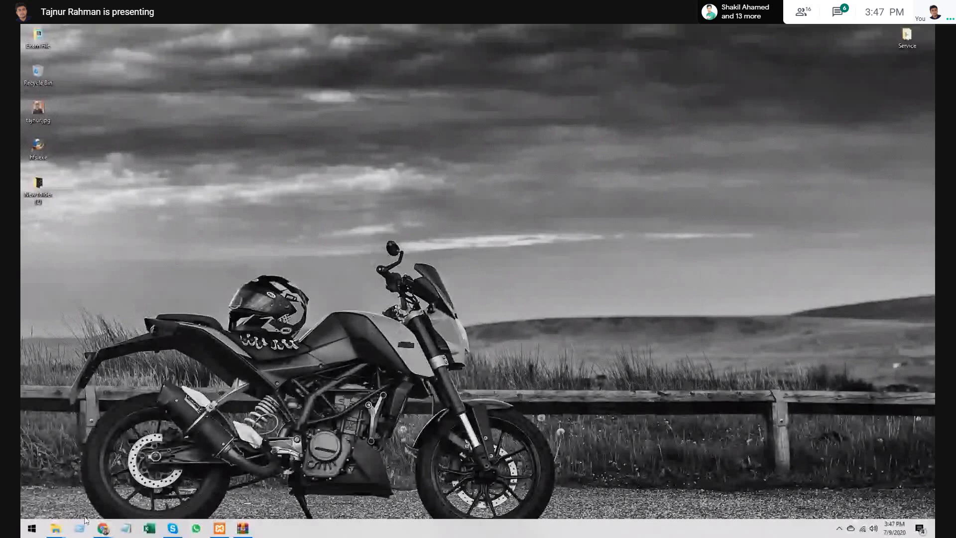
- Open Sockit_4000_JUN 2020.xlsx from D:\Work File\Pending\Email Send\Sockit
mouse_move(56, 528)
click(150, 486)
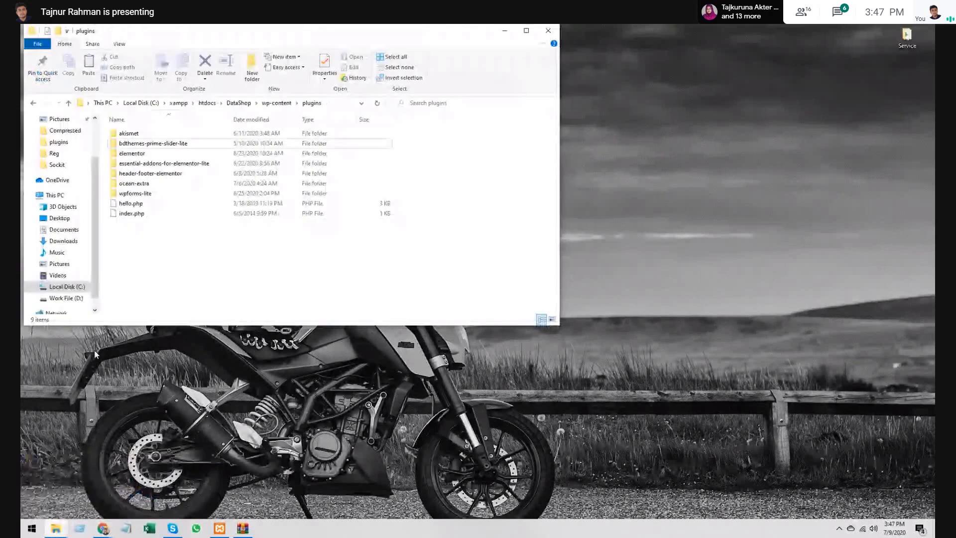
click(66, 298)
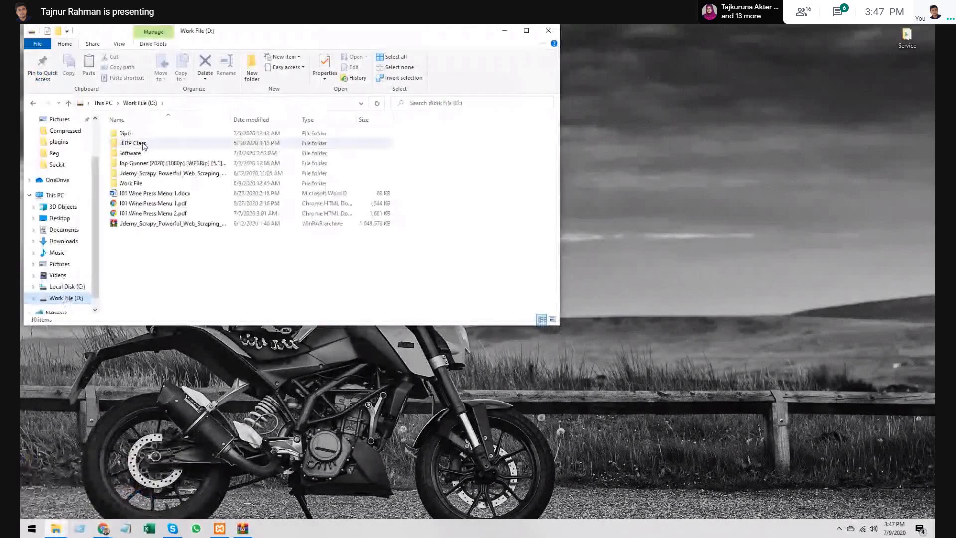
double_click(144, 183)
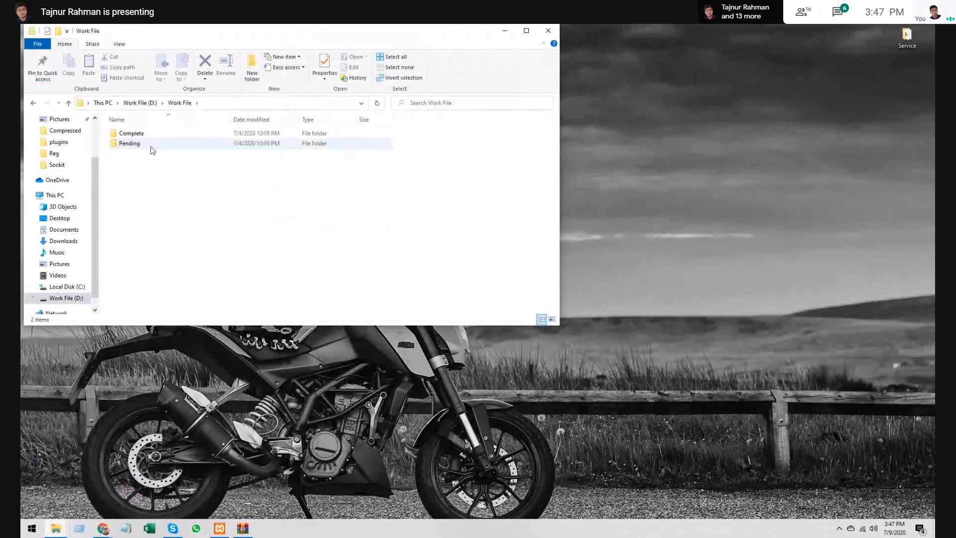
double_click(150, 143)
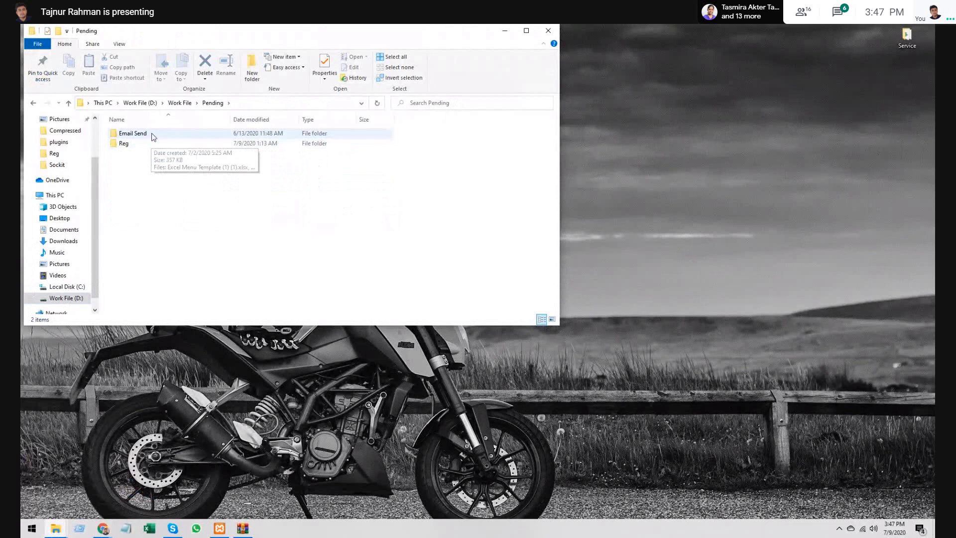
double_click(149, 134)
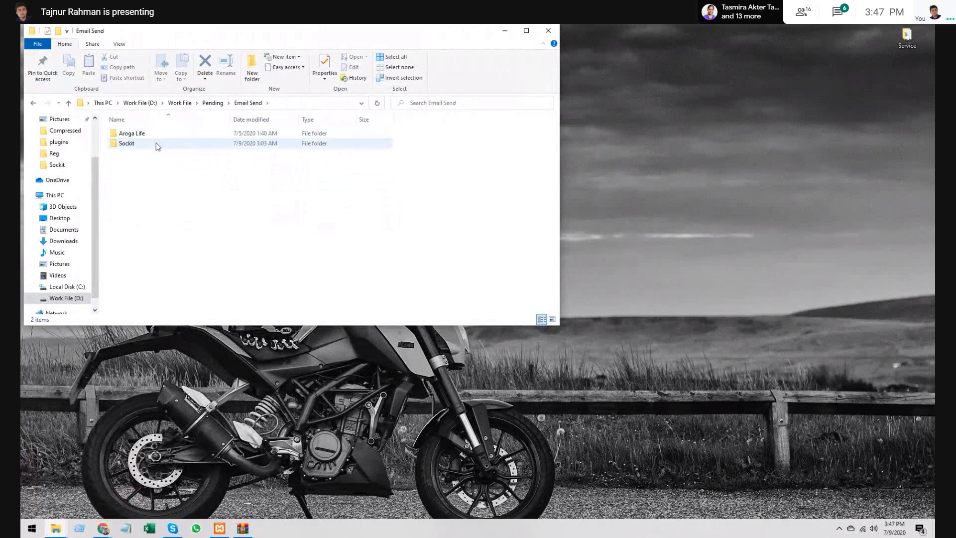
double_click(158, 145)
double_click(156, 134)
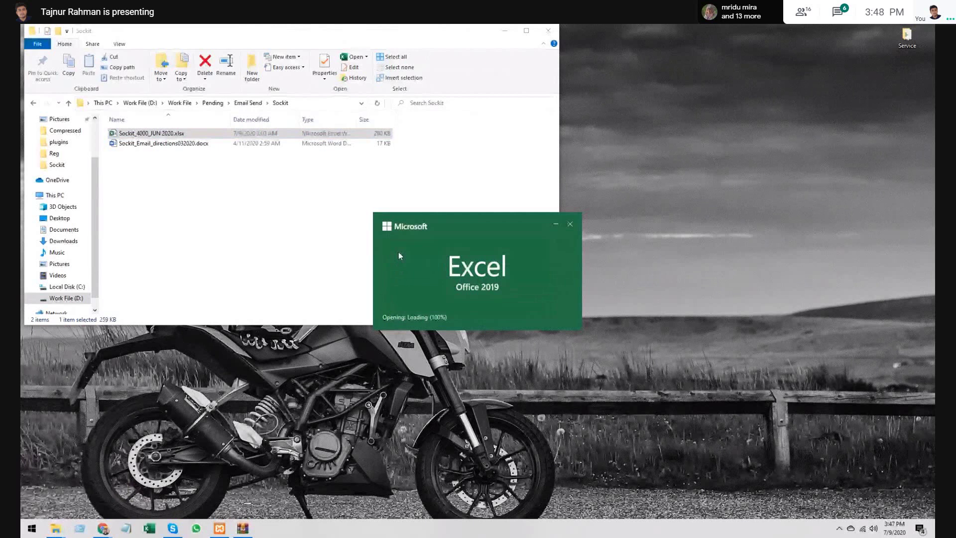
- Capture rows 3721–3737 with Lightshot, save it as Screenshot_3.png, and go back to Chrome
key(Print)
drag(39, 133, 364, 304)
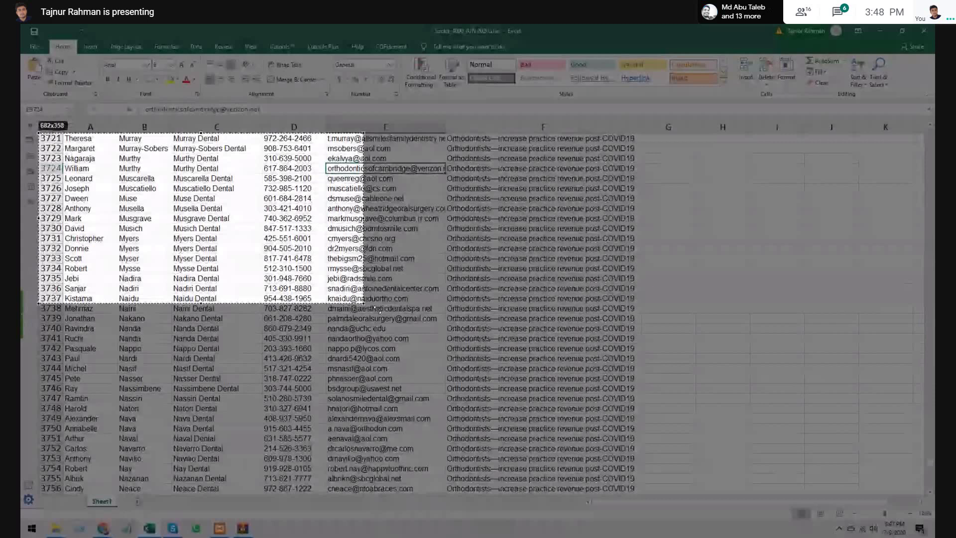
key(ctrl+s)
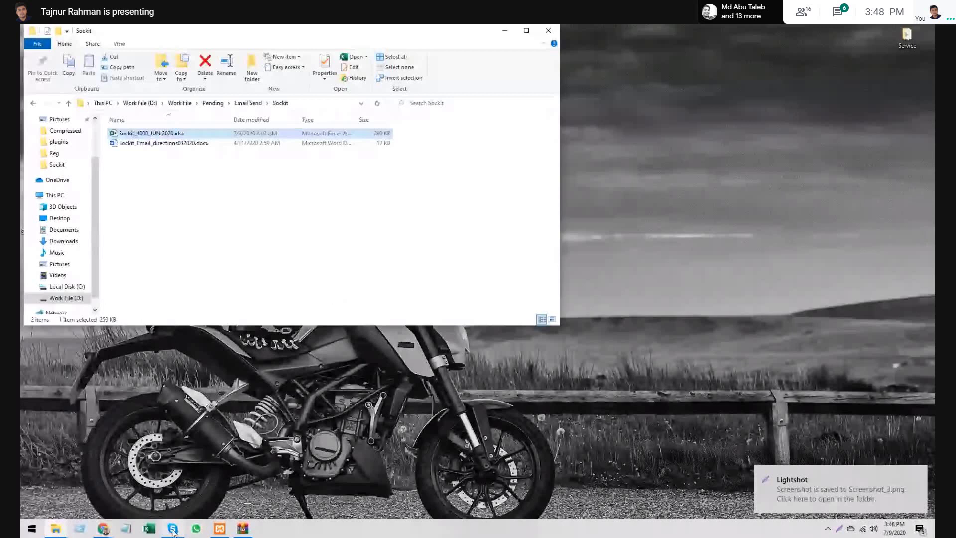
click(101, 529)
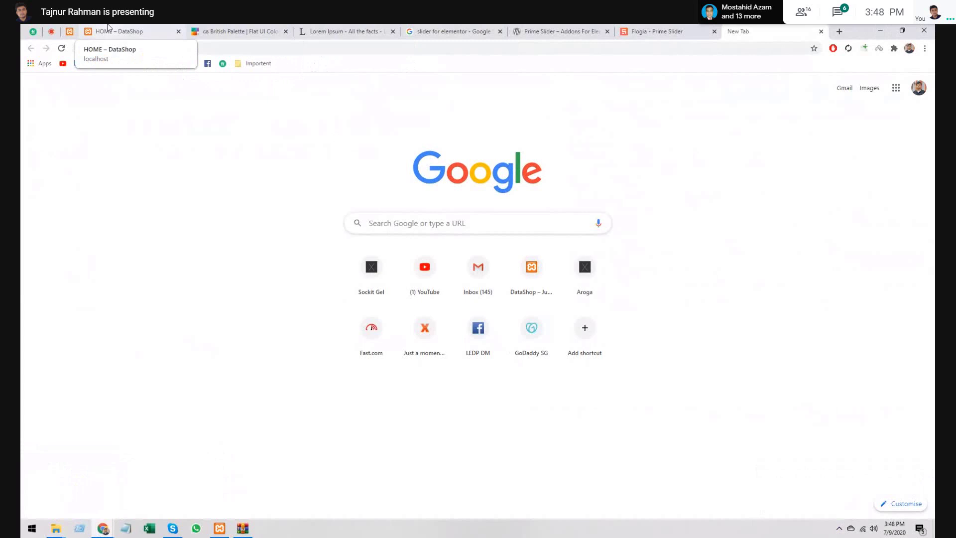
- Upload Screenshot_3.png from the Desktop and set it as the post's featured image
click(107, 25)
key(ctrl+shift+Tab)
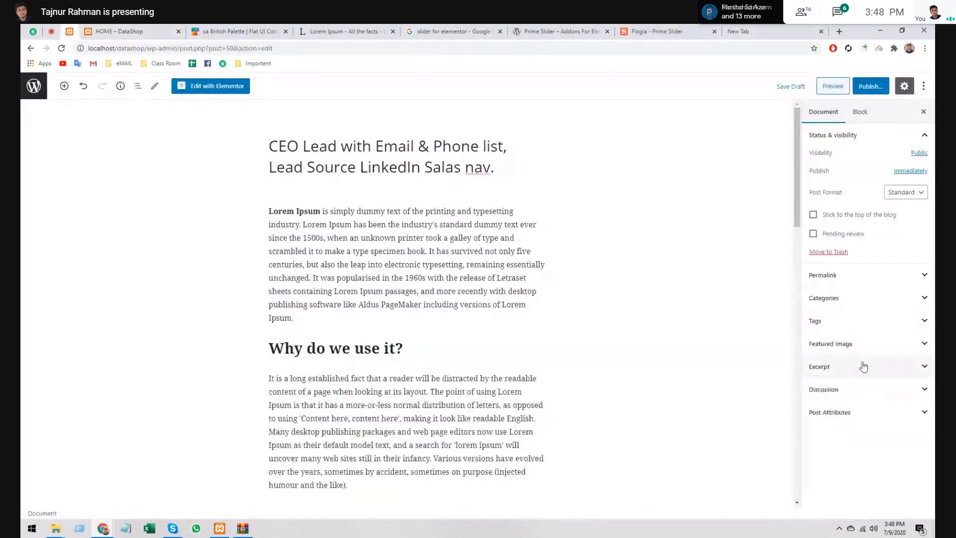
click(864, 344)
click(856, 381)
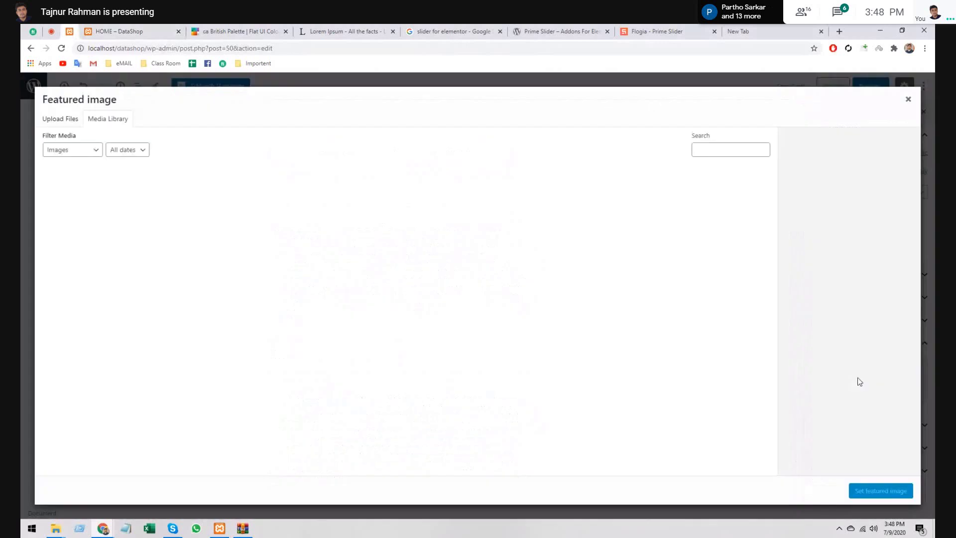
click(60, 120)
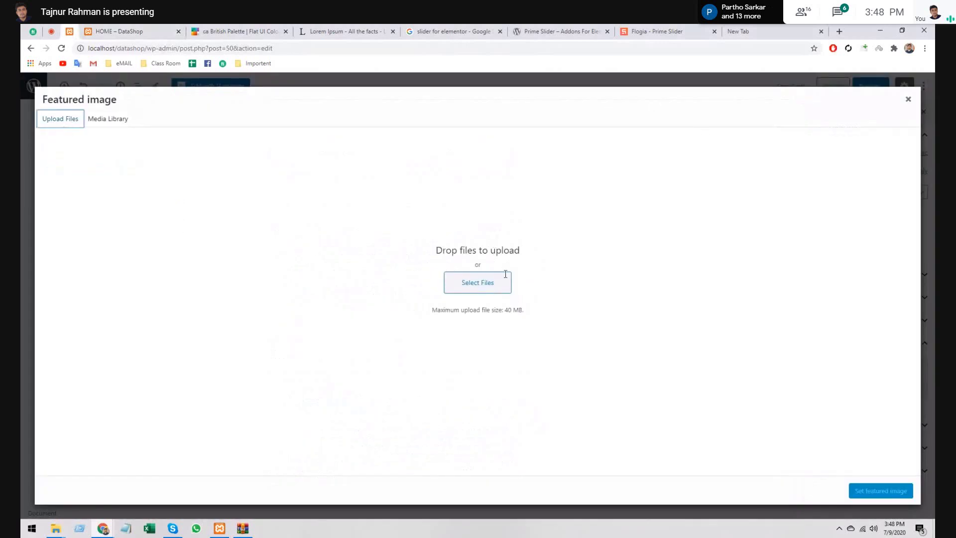
click(497, 288)
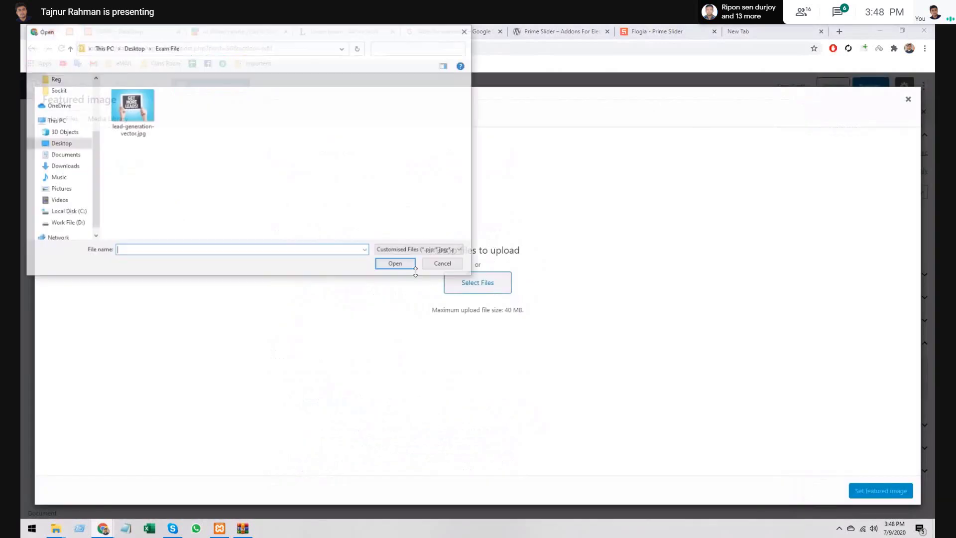
click(129, 48)
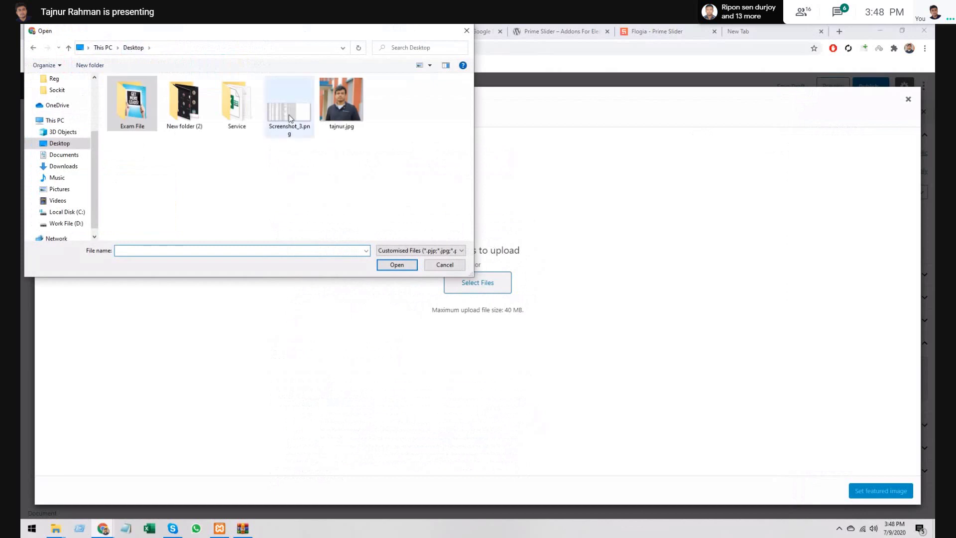
click(289, 114)
double_click(289, 114)
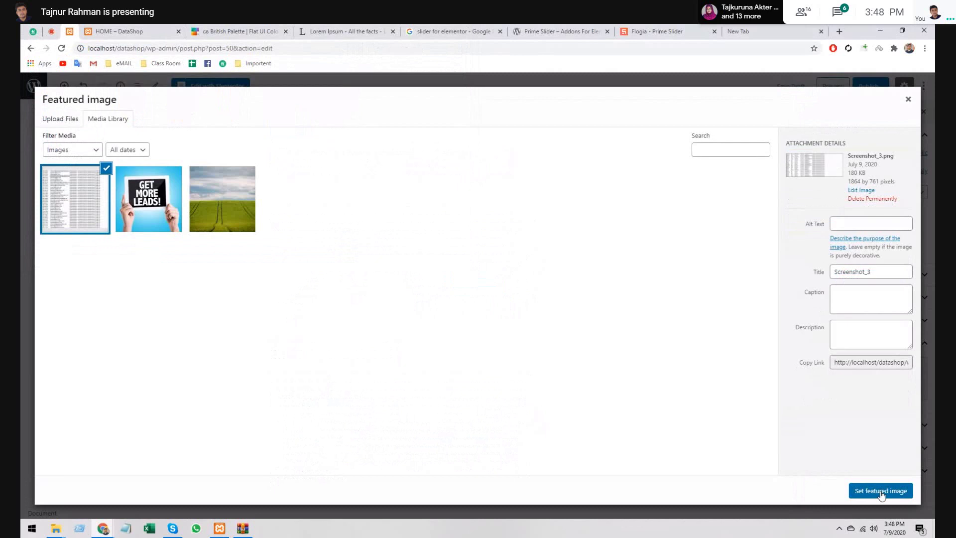
click(880, 492)
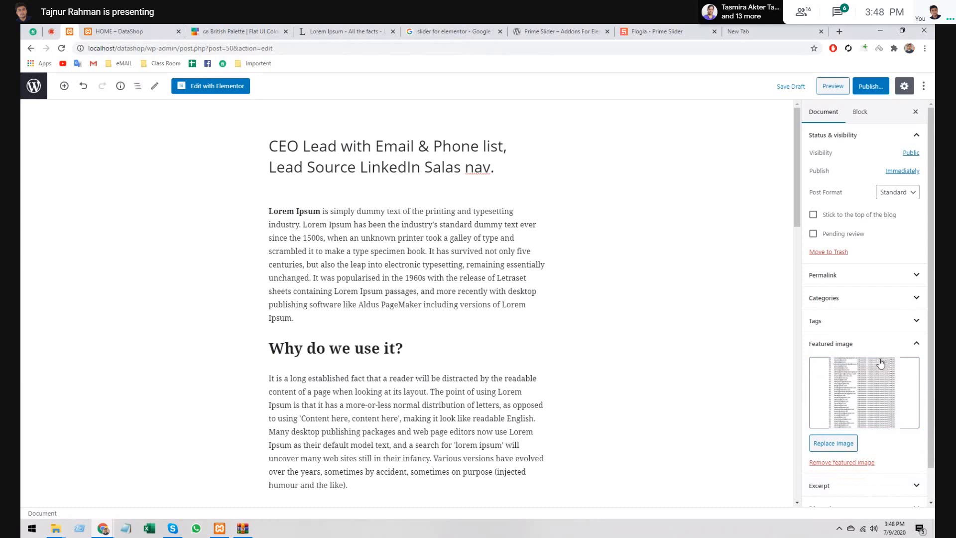
- Tick Lead Generation in the post's Categories panel
scroll(881, 363, down, 1)
click(826, 450)
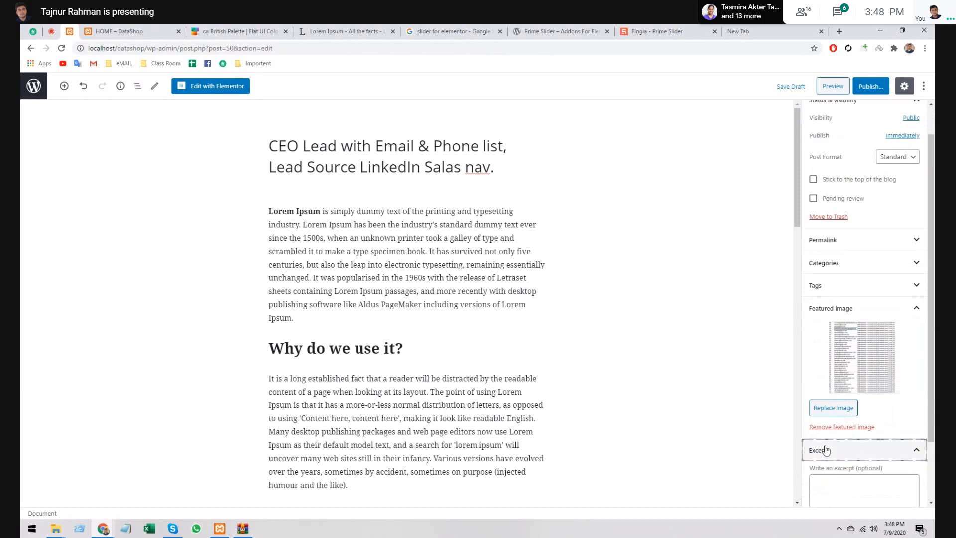
click(825, 450)
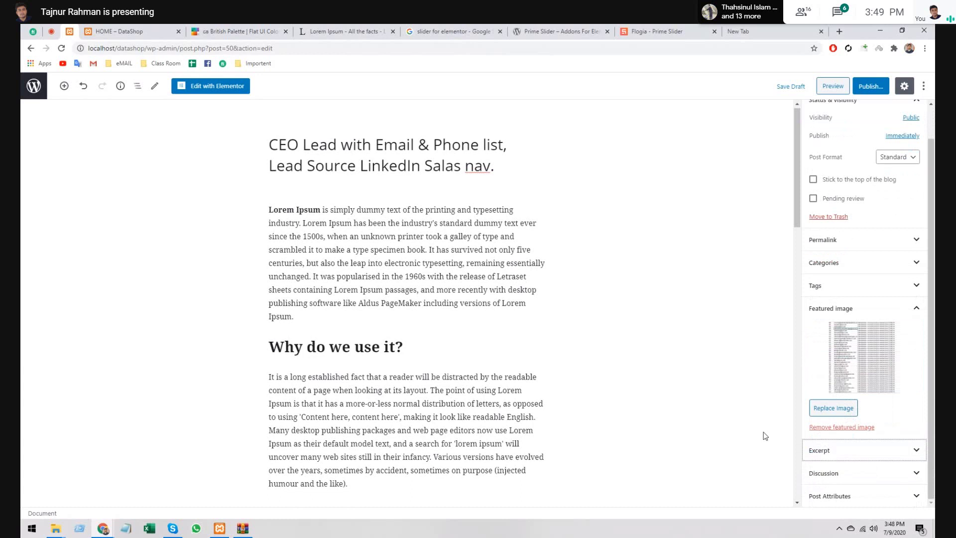
click(837, 263)
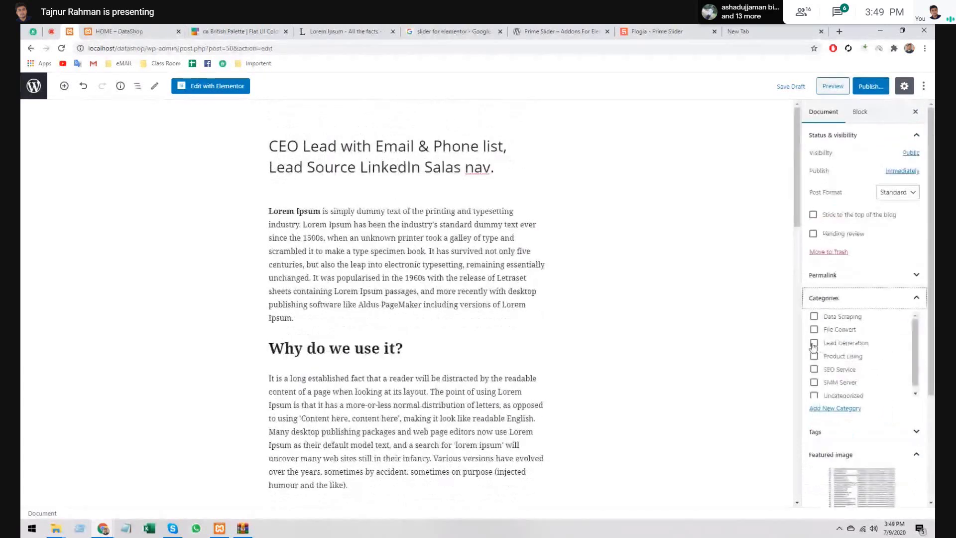
click(814, 344)
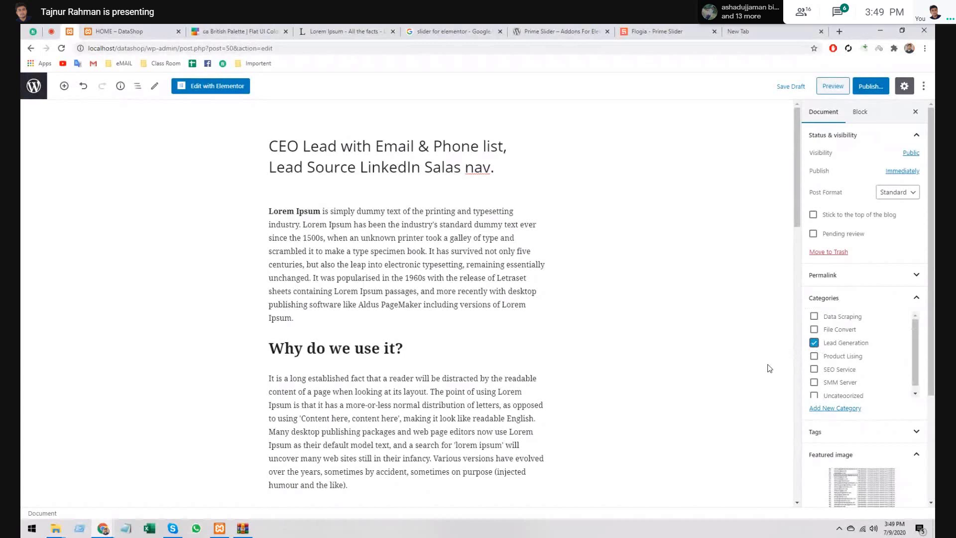
- Publish the post and close the post-published summary
scroll(770, 368, down, 4)
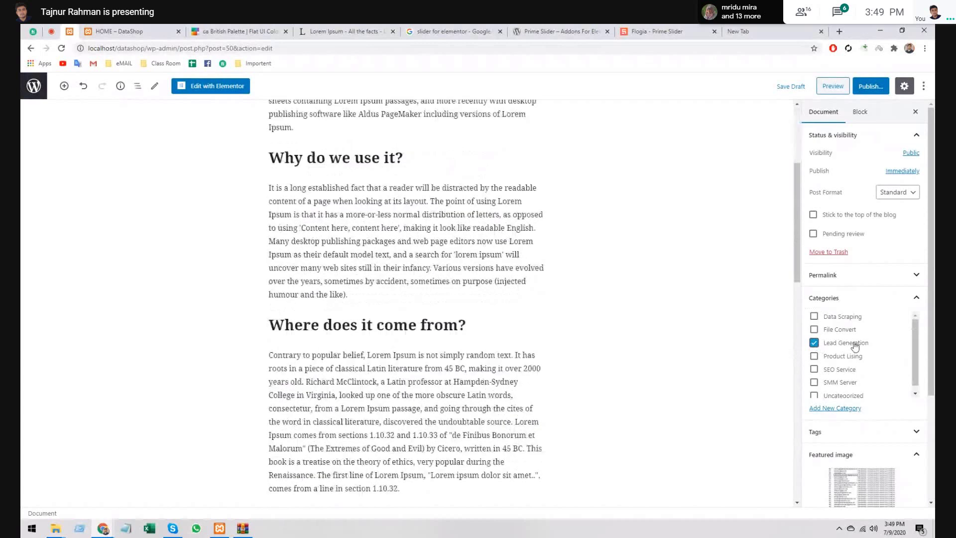
scroll(855, 346, up, 4)
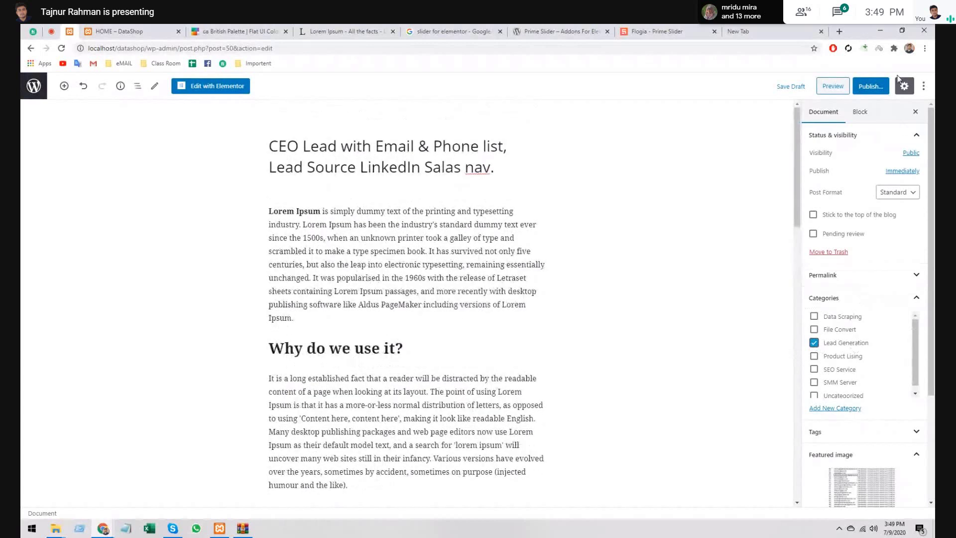
click(877, 87)
click(878, 88)
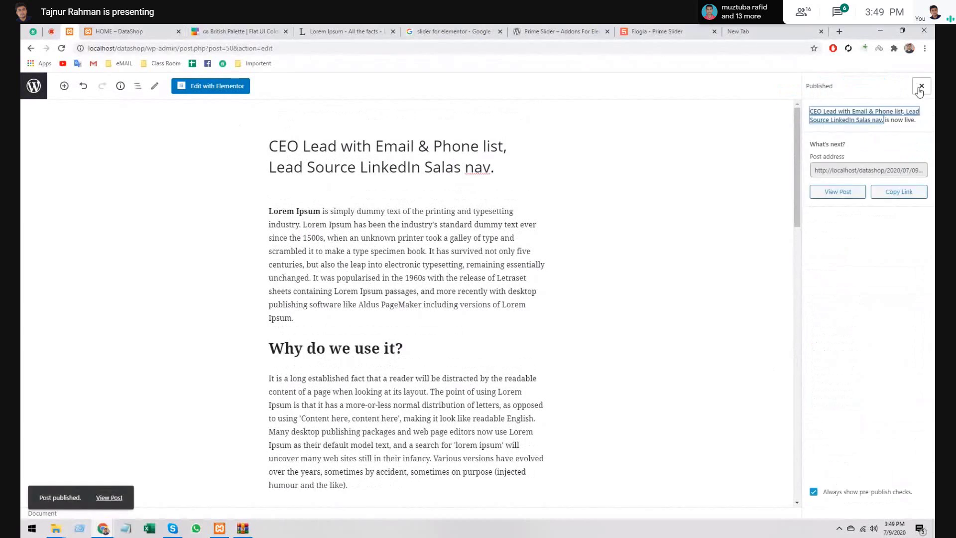
key(Return)
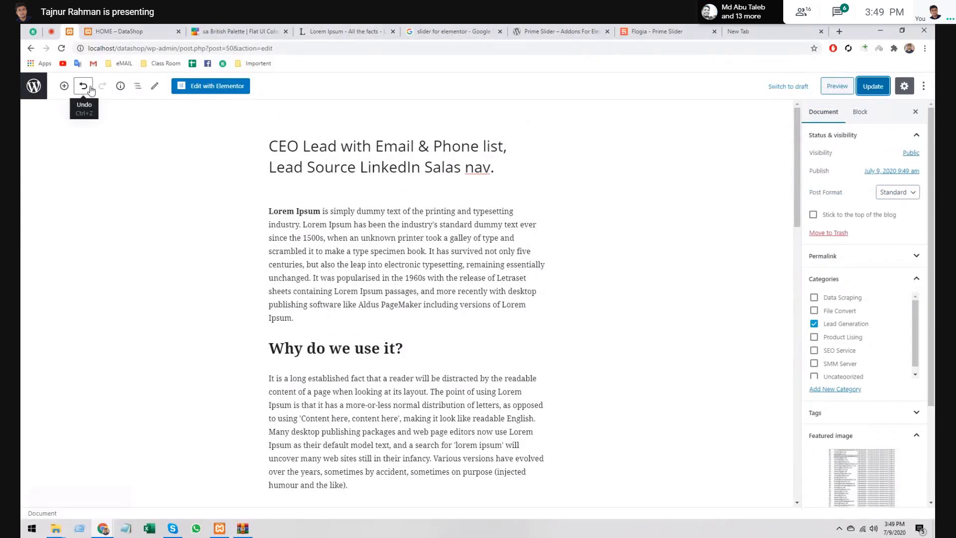
- Open a new blank post in another tab from the posts list
click(33, 88)
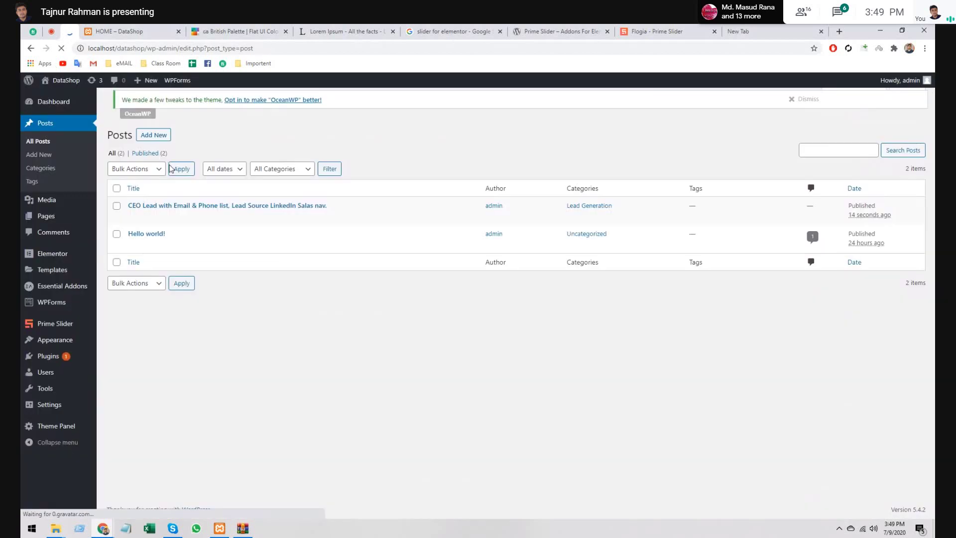
middle_click(153, 135)
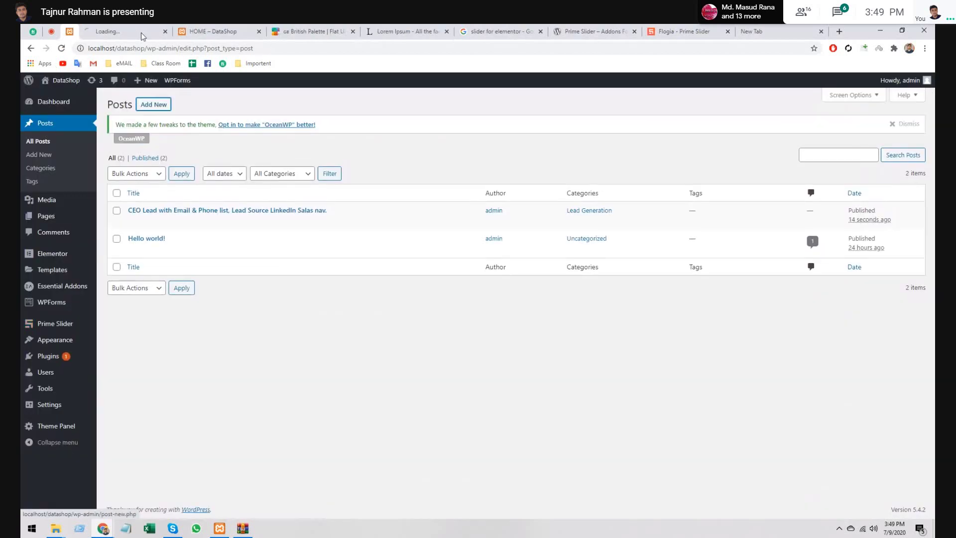
click(142, 32)
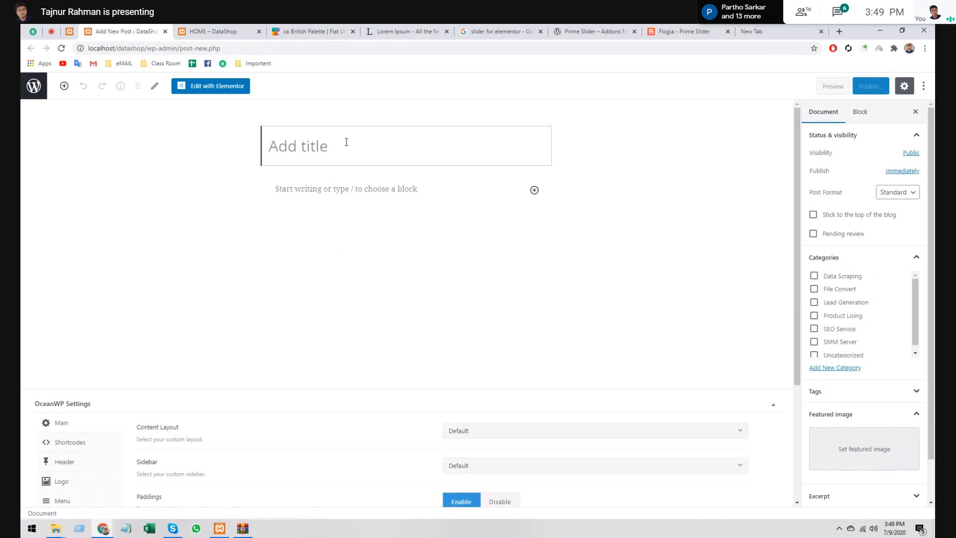
- Title the post '100k Data Scraped from Manta Canada, Python script', correcting typos
text(100)
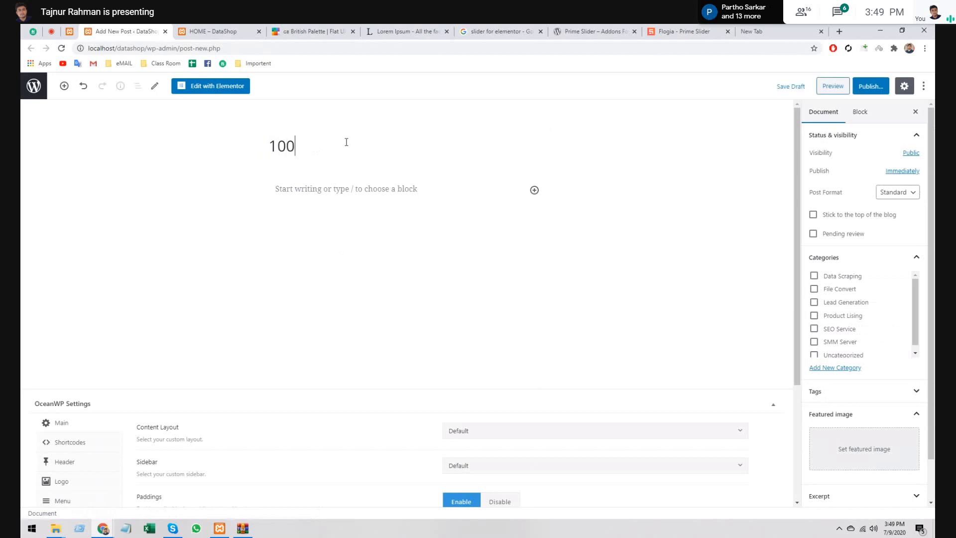
text(k Da)
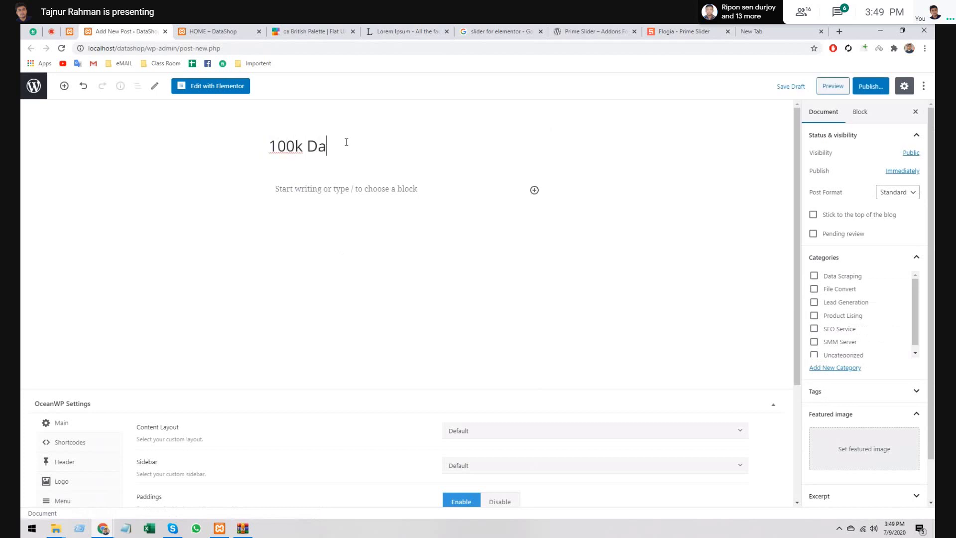
text(ra)
key(BackSpace)
key(BackSpace)
text(ta Scraped from)
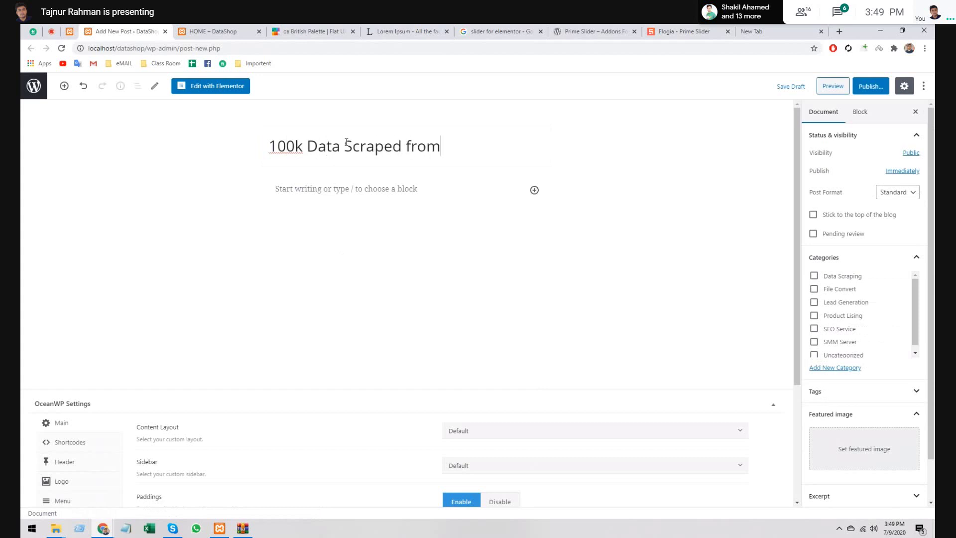
text( Manr)
key(BackSpace)
text(ta )
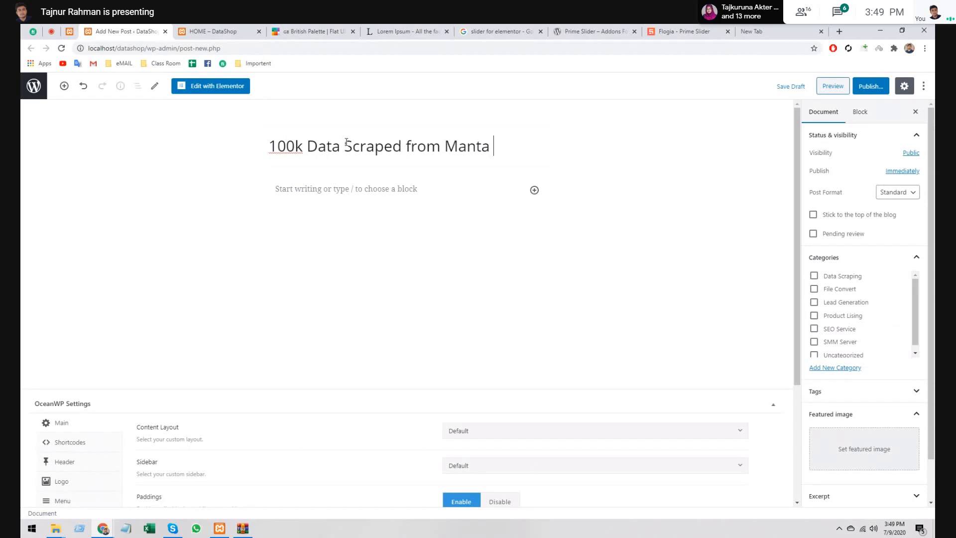
text(Canada)
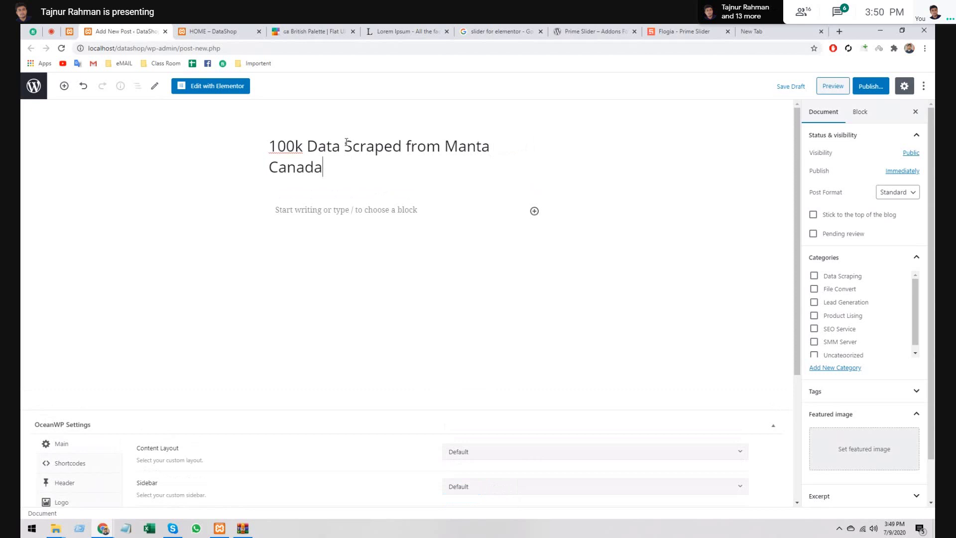
text(, Python )
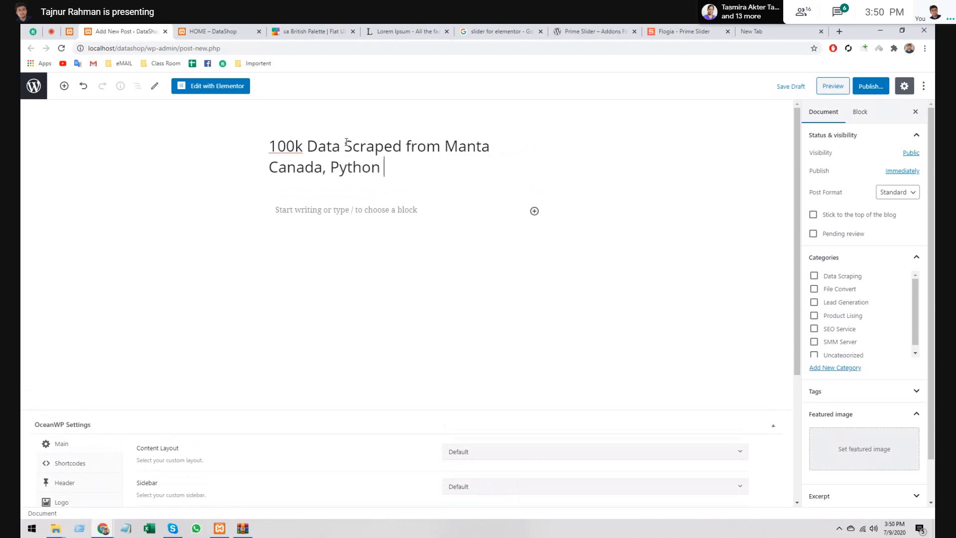
text(scr)
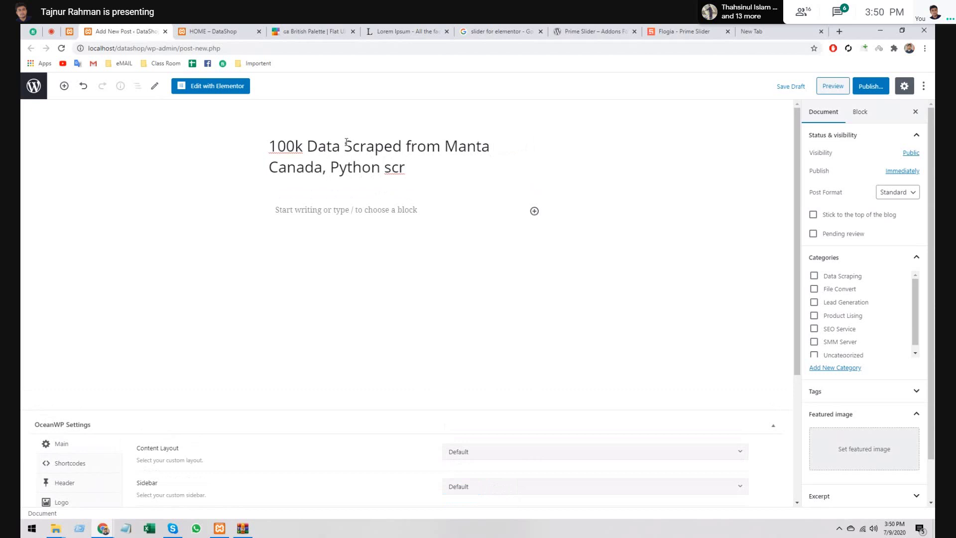
text(ipt)
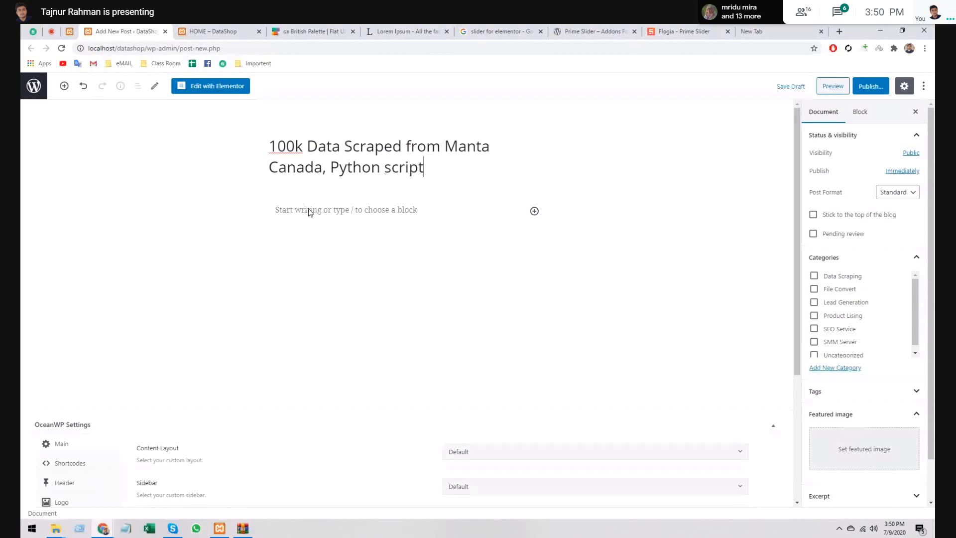
- Paste the copied Lorem Ipsum paragraphs into the empty body block and review them
click(309, 211)
key(ctrl+v)
scroll(409, 335, up, 7)
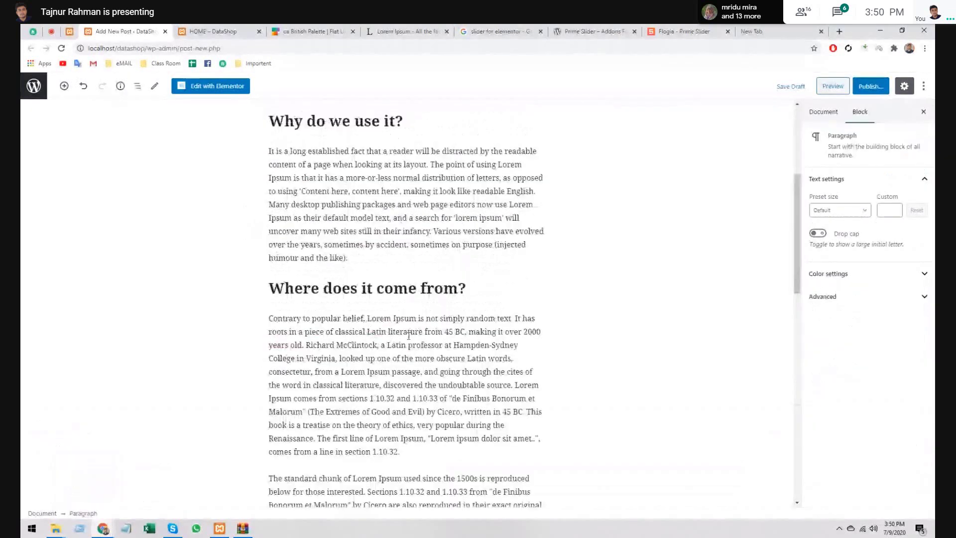
scroll(408, 335, up, 5)
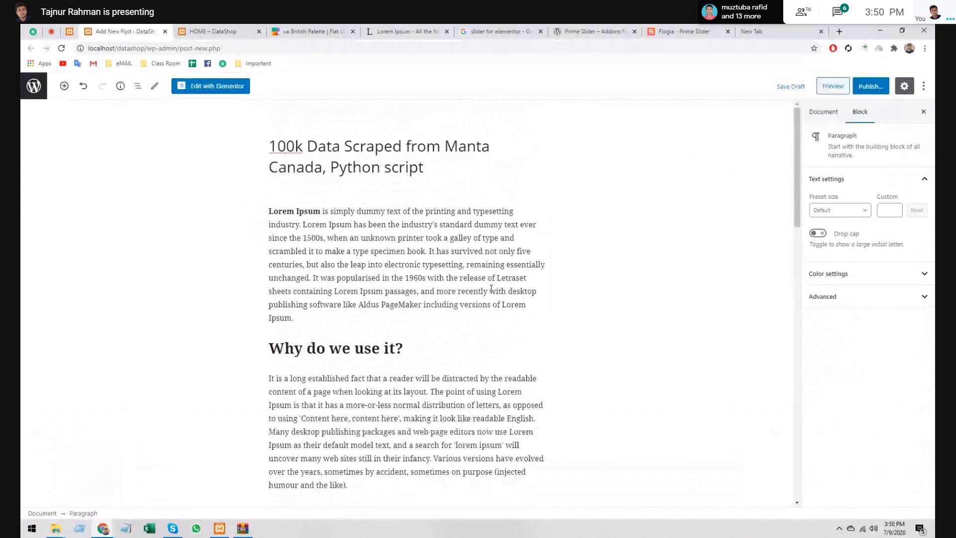
scroll(448, 299, down, 15)
scroll(389, 316, up, 4)
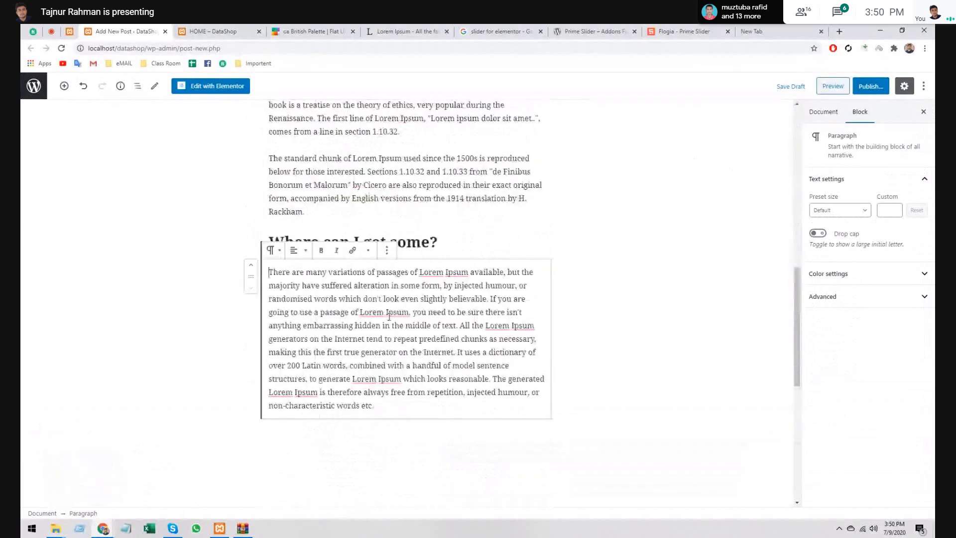
scroll(598, 224, up, 12)
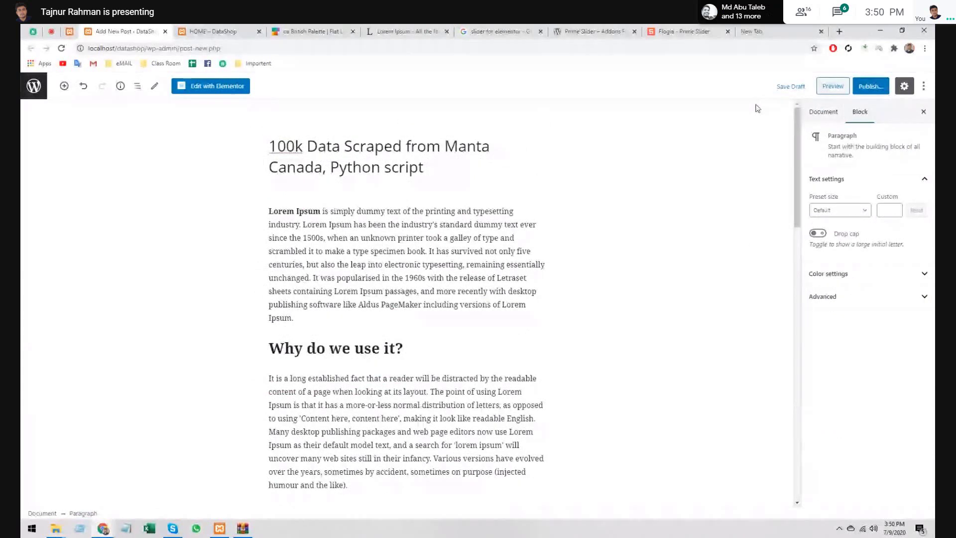
- Minimize the browser and open Excel Menu Template.xlsx from the Reg folder
click(881, 29)
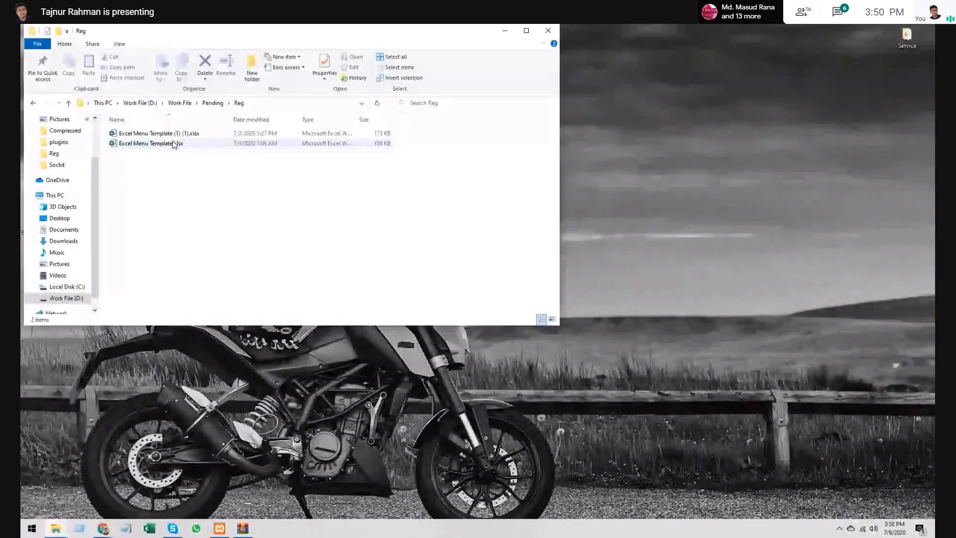
double_click(174, 143)
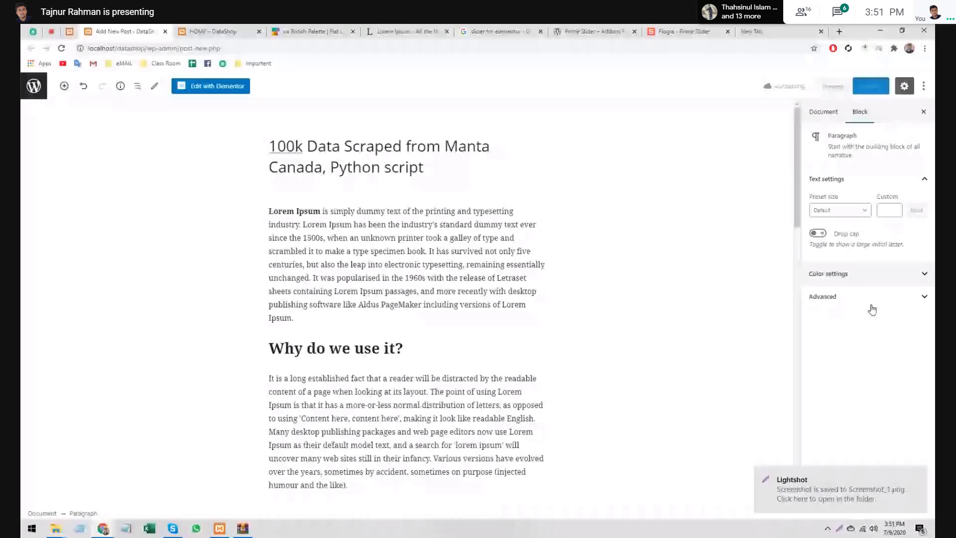
- Start setting the post's featured image and upload Screenshot_3.png from the computer
click(824, 110)
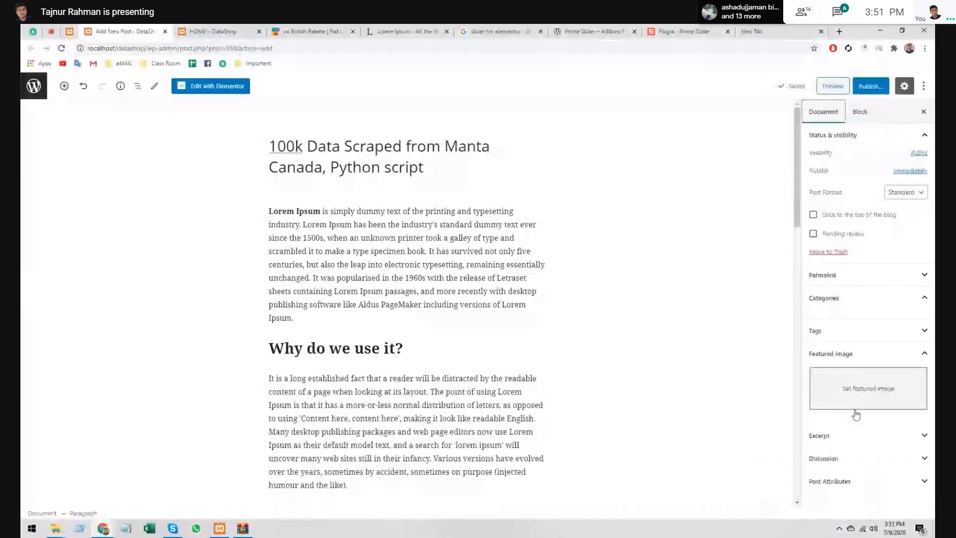
click(866, 493)
click(77, 126)
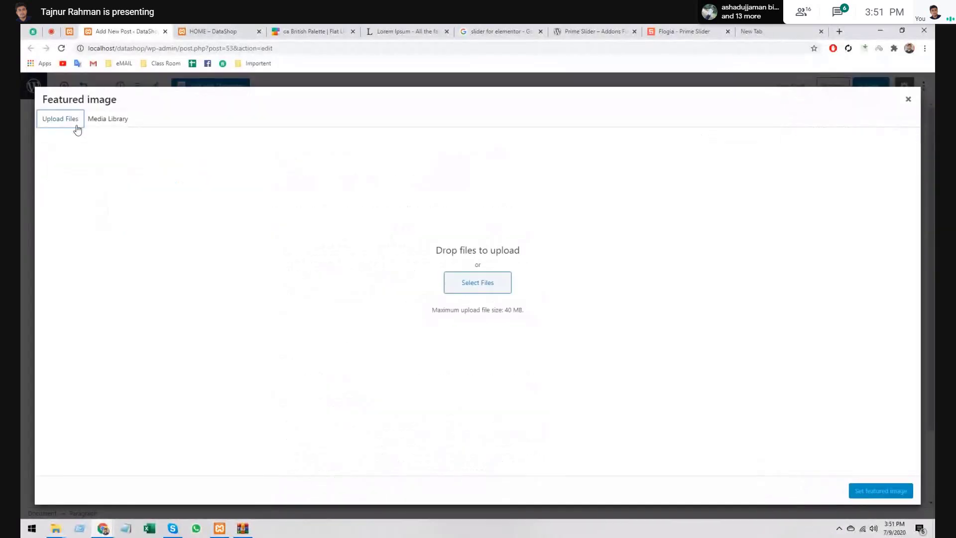
click(476, 281)
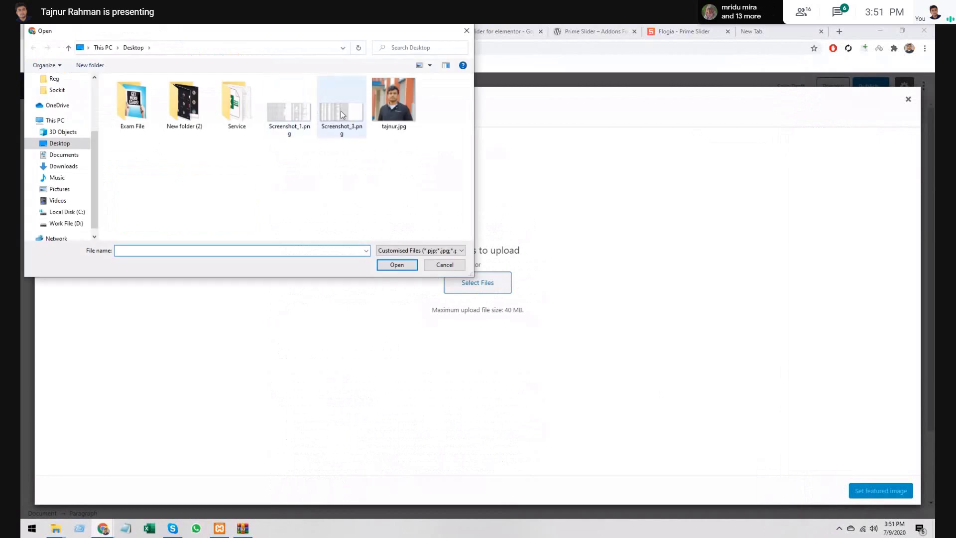
double_click(342, 110)
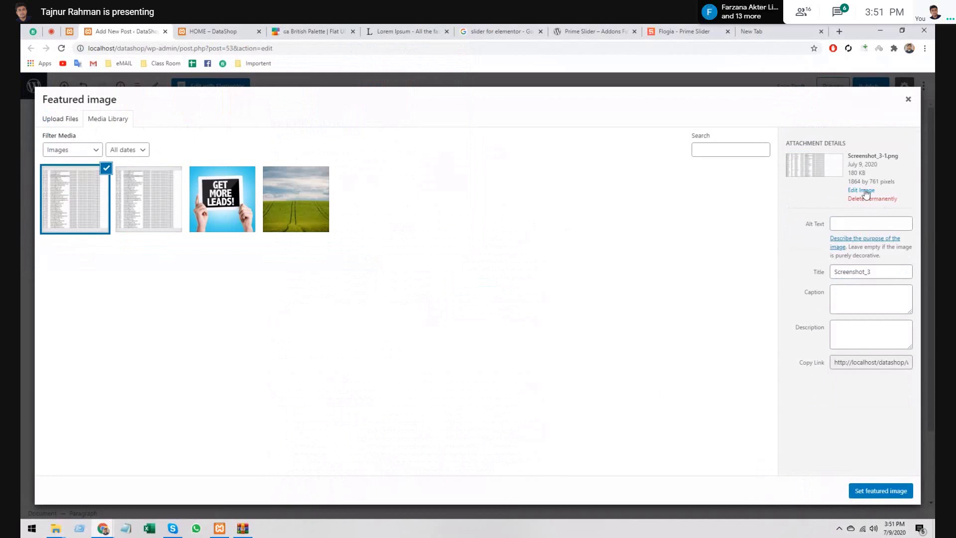
- Permanently delete the Screenshot_3-1 upload and drag Screenshot_1.png into the media library
click(866, 191)
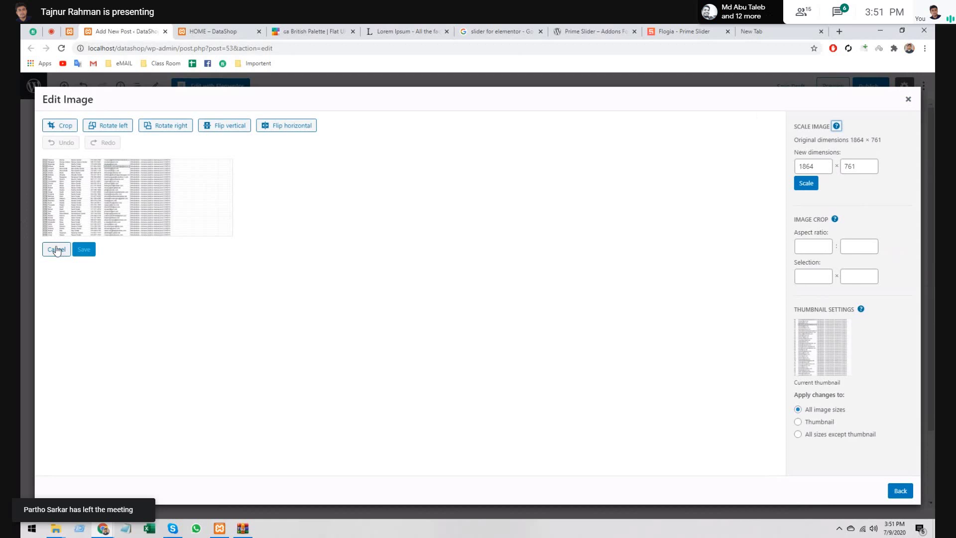
click(56, 250)
click(184, 224)
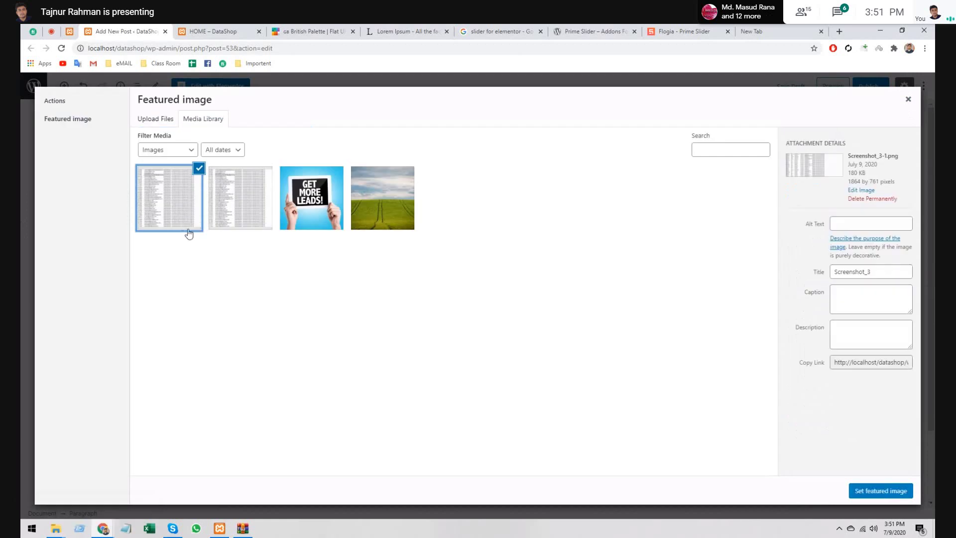
click(873, 198)
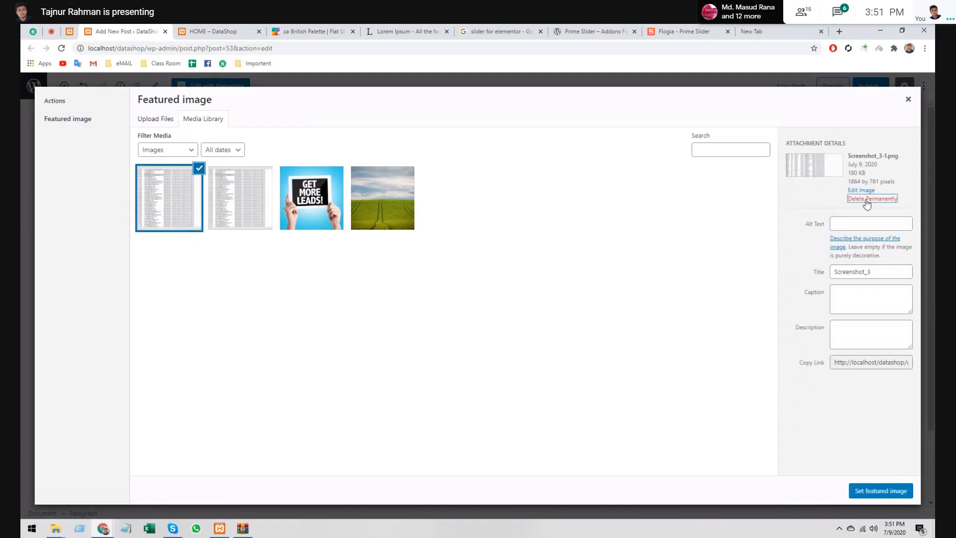
click(515, 121)
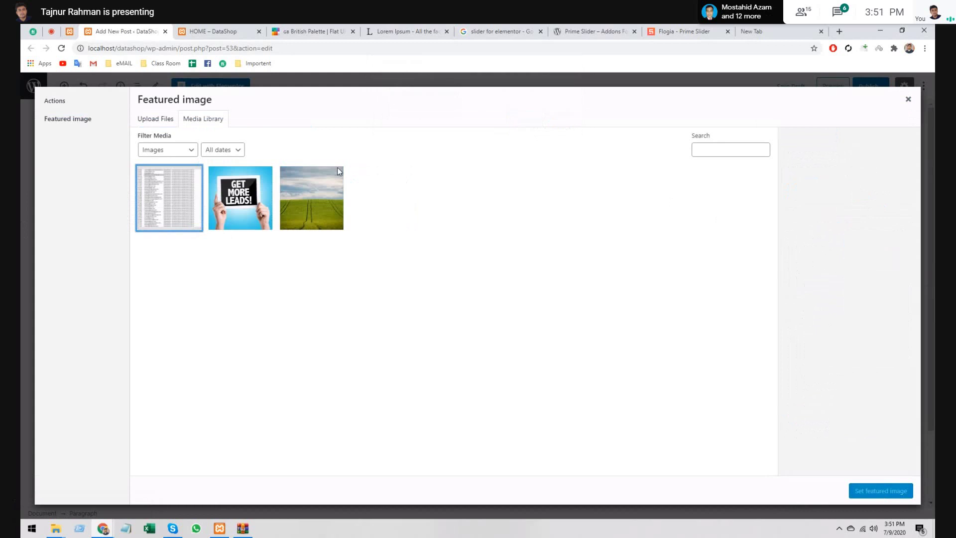
drag(336, 167, 452, 295)
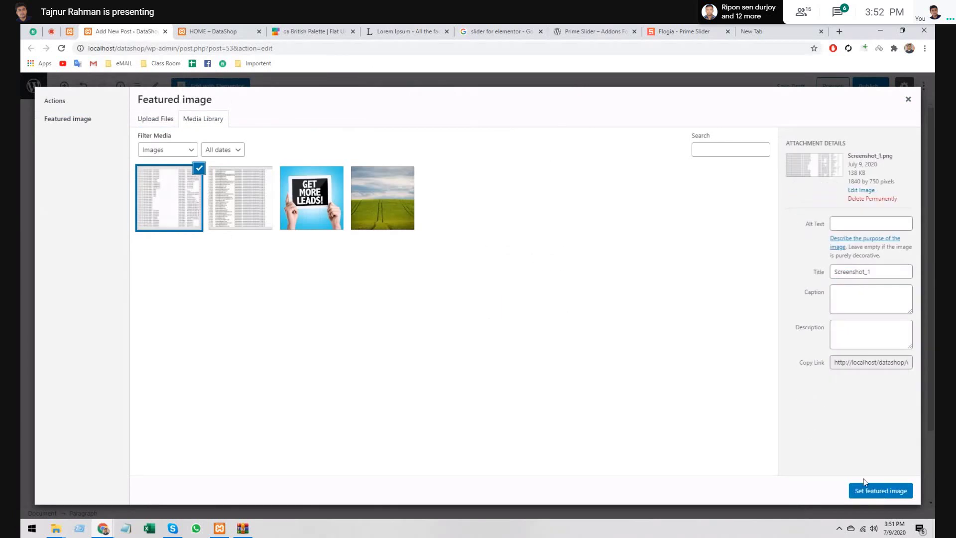
- Set Screenshot_1 as featured image, file under Data Scraping, and publish the post
click(870, 491)
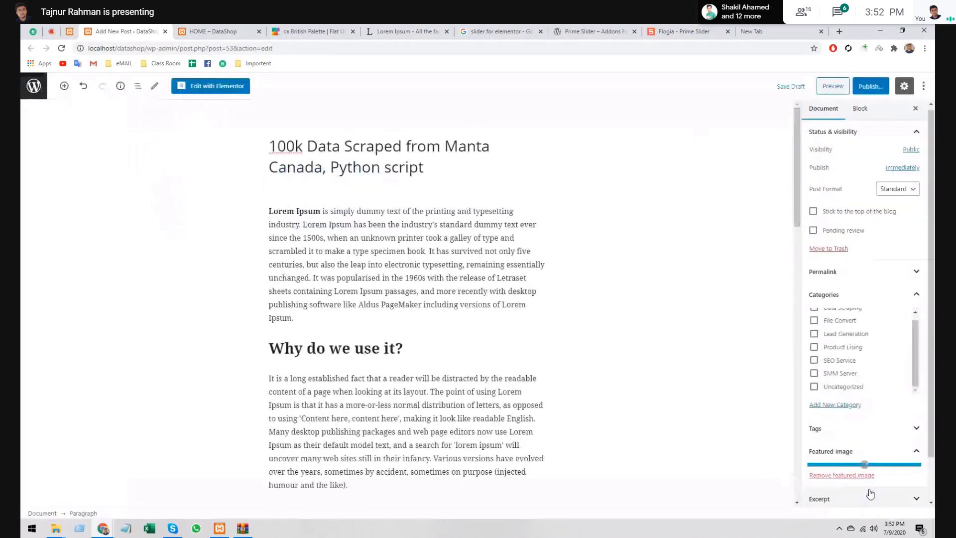
scroll(840, 367, up, 1)
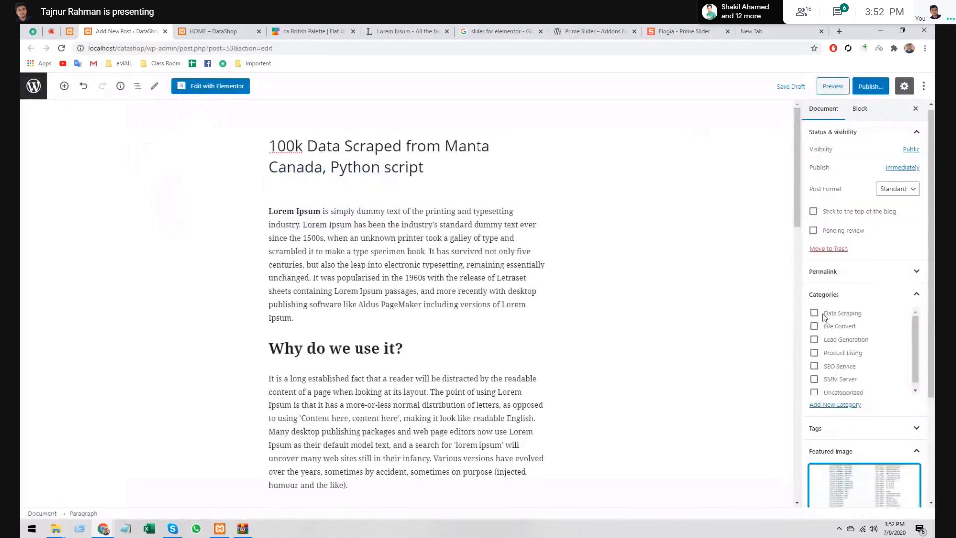
click(814, 313)
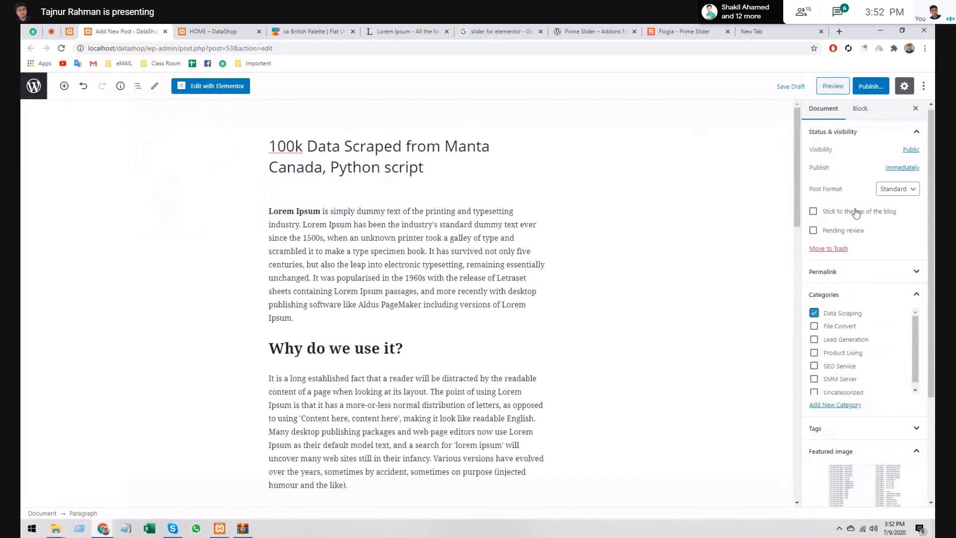
scroll(856, 213, down, 3)
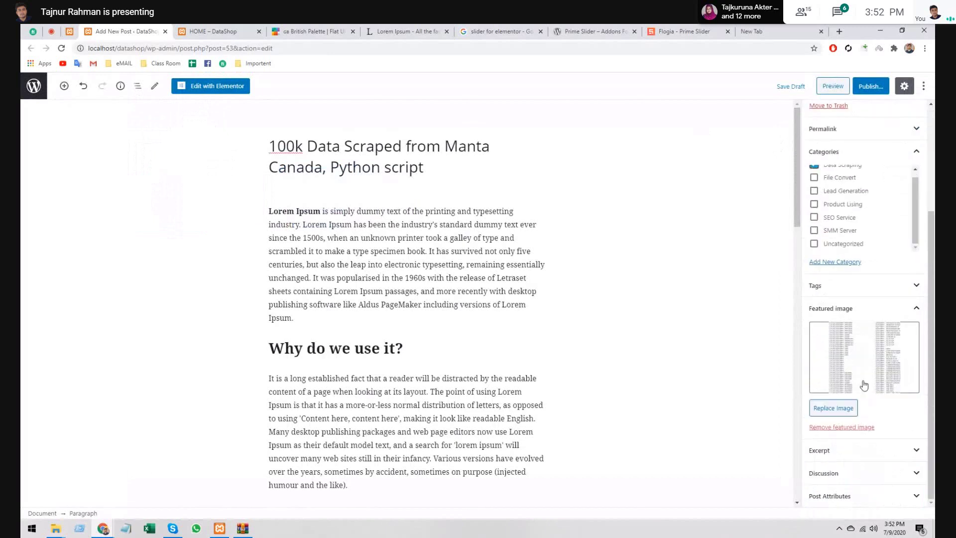
scroll(856, 214, up, 3)
click(879, 88)
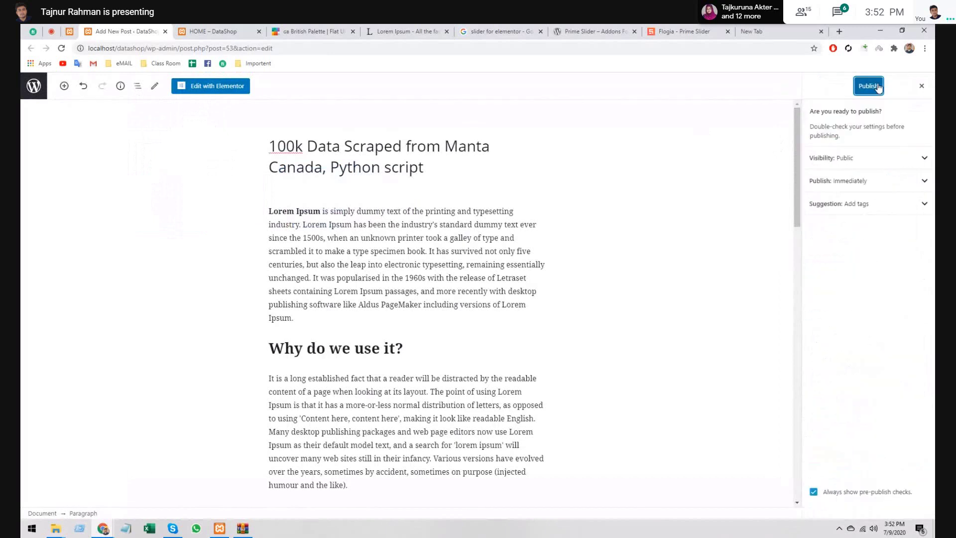
click(878, 88)
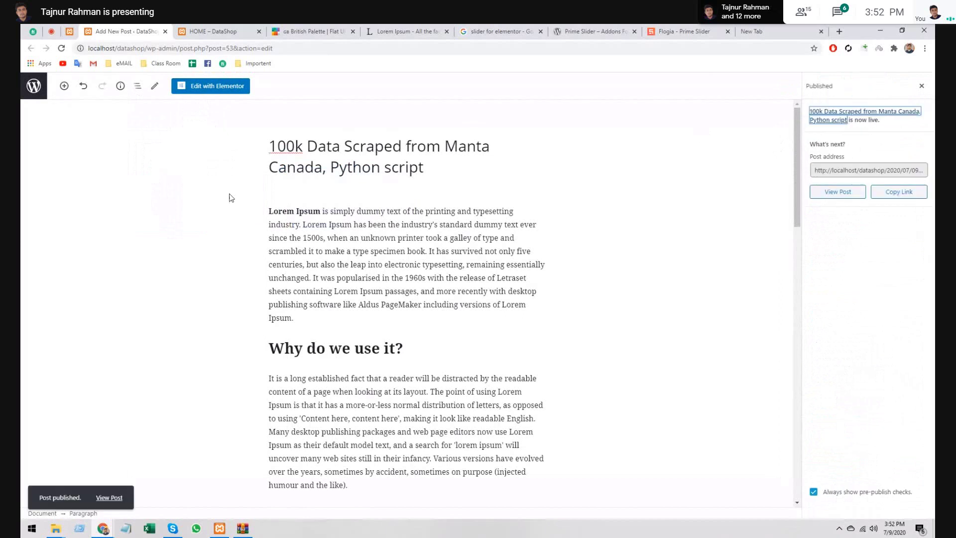
- Return to the WordPress Posts admin page and reload it to show the new post
click(164, 31)
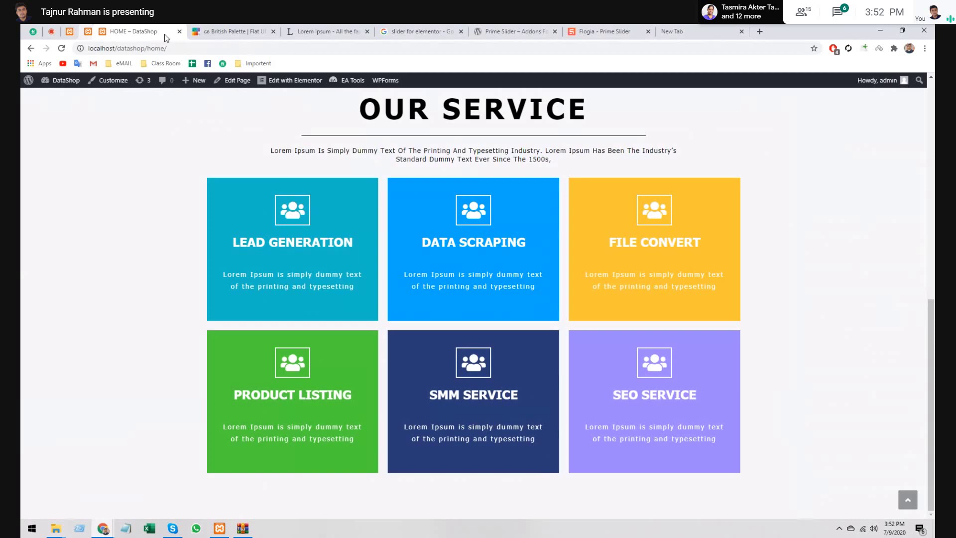
click(69, 31)
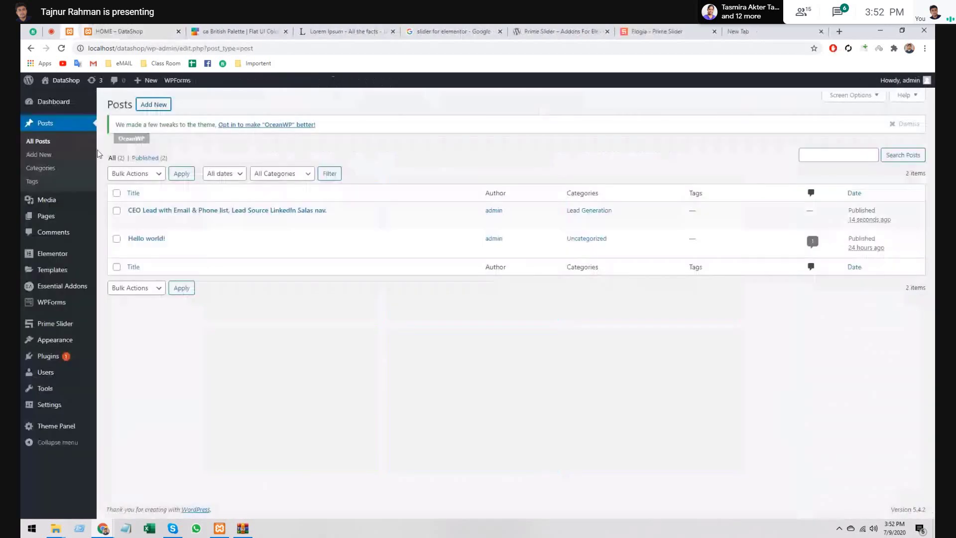
click(61, 48)
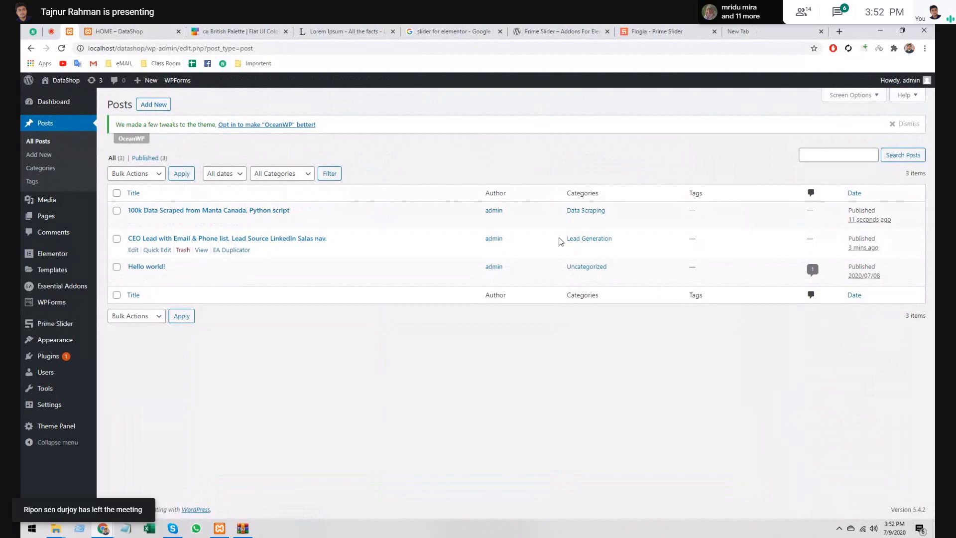
- Highlight the Lead Generation category name and the Categories column heading in the list
drag(563, 239, 425, 228)
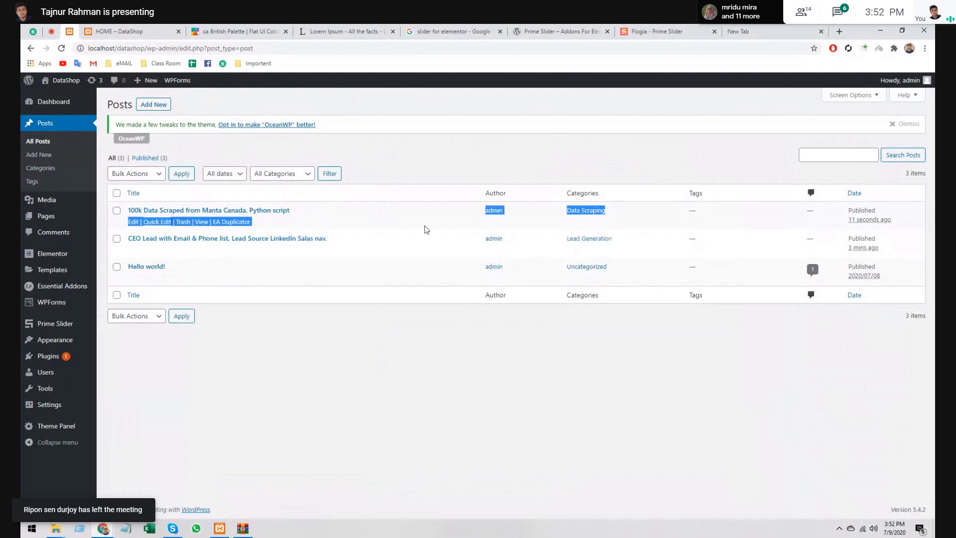
click(349, 367)
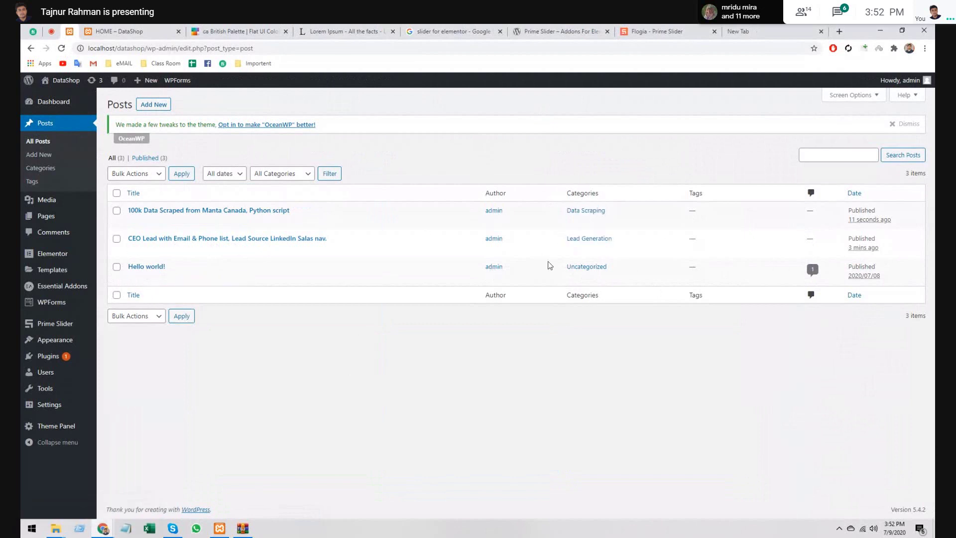
double_click(567, 193)
click(519, 334)
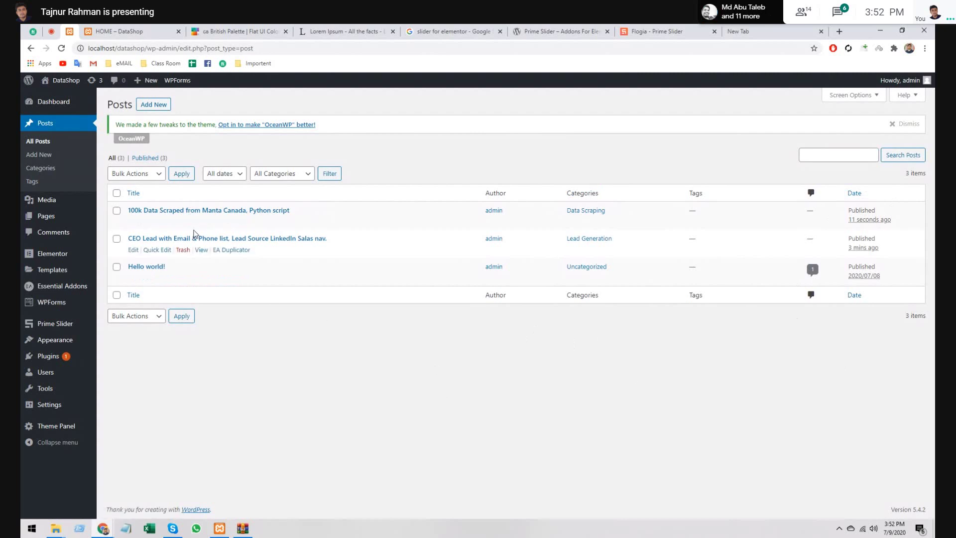
- From All Pages, open HOME's 'Edit with Elementor' link in a new tab
click(98, 28)
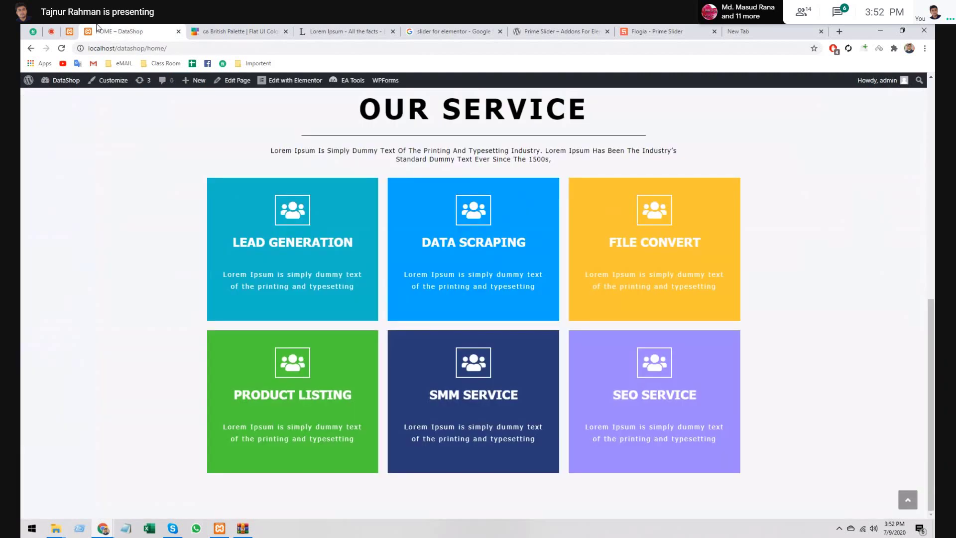
click(69, 30)
click(111, 217)
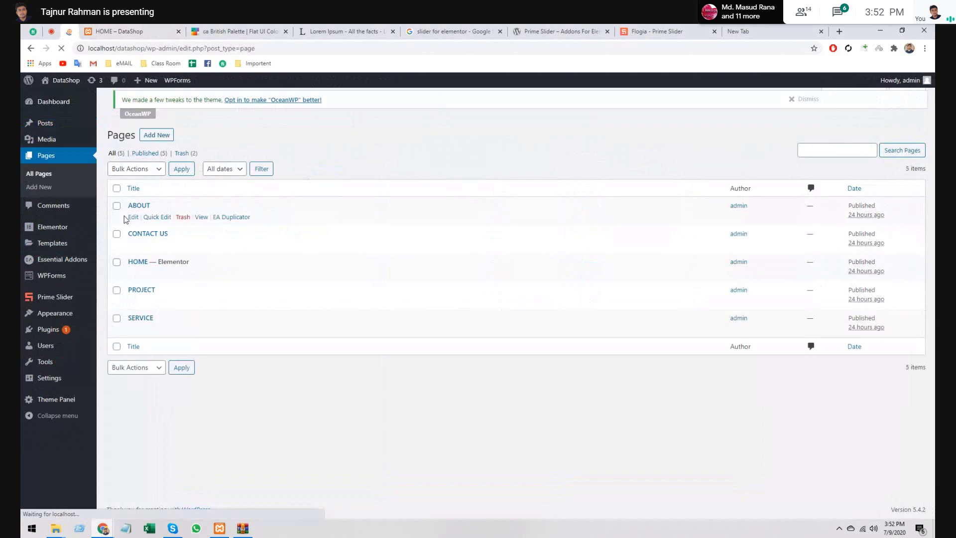
right_click(272, 280)
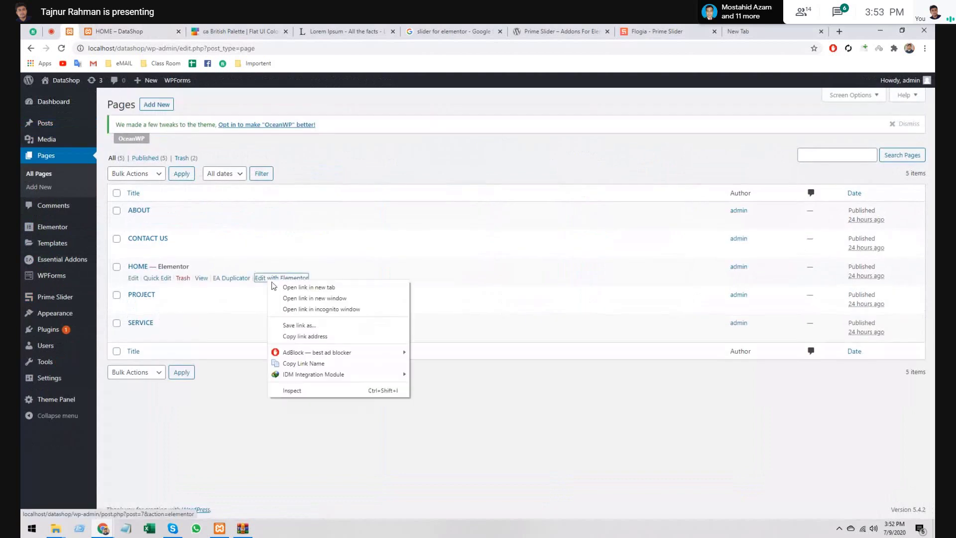
click(279, 287)
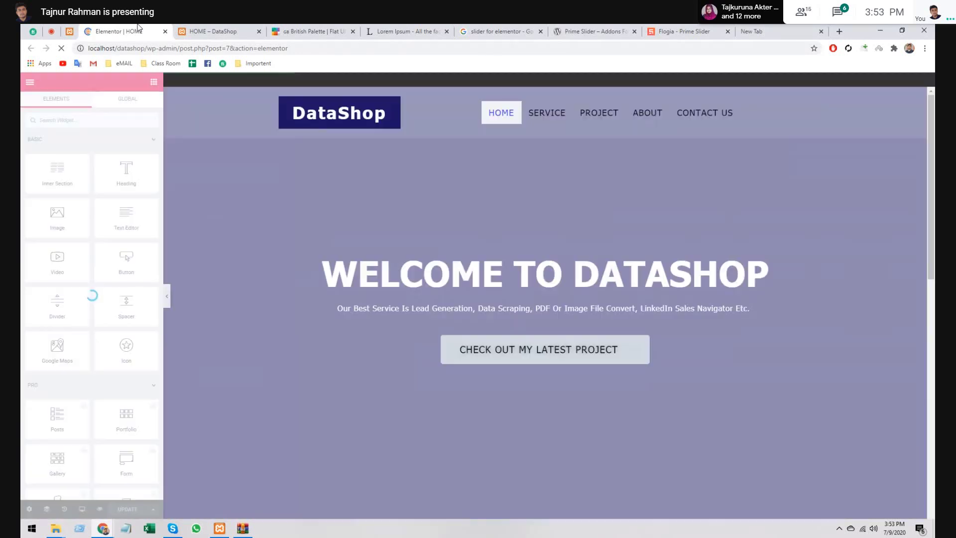
- Add a single-column section below the six service boxes
scroll(460, 354, down, 10)
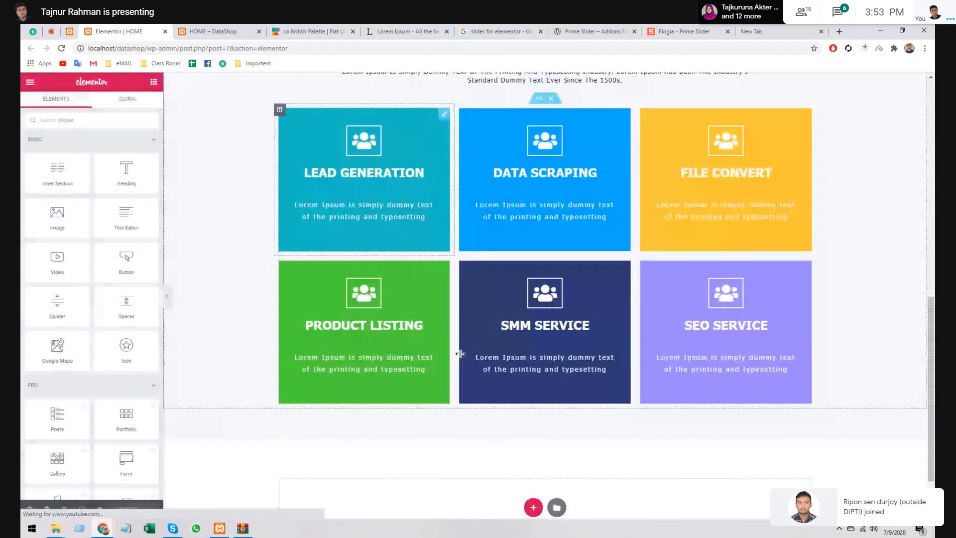
scroll(460, 354, down, 2)
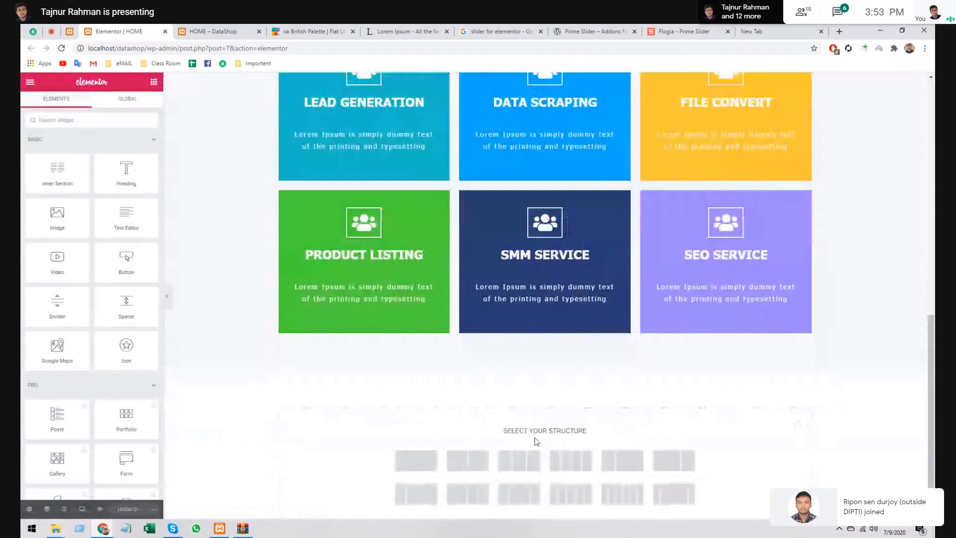
click(421, 458)
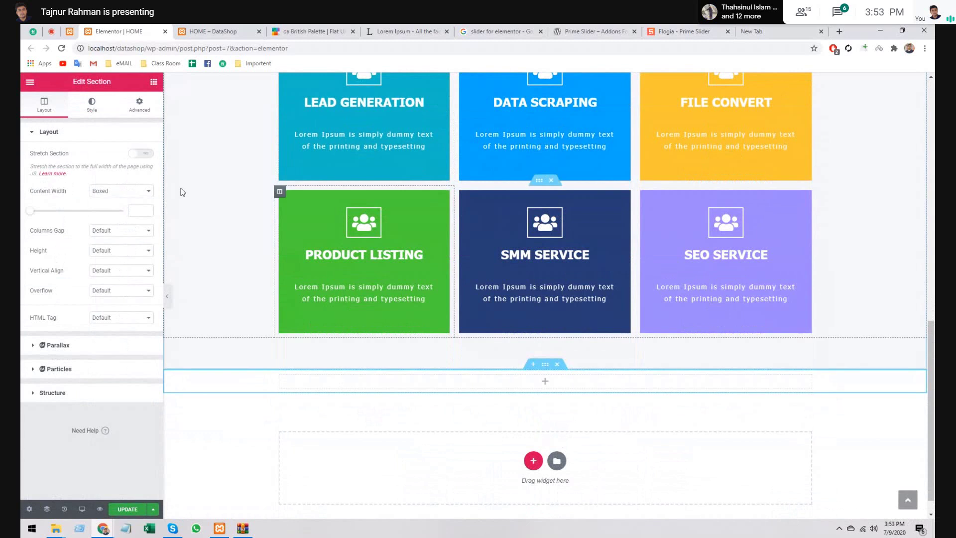
- Return to the Elements panel and scroll down to the Prime Slider widgets
click(154, 82)
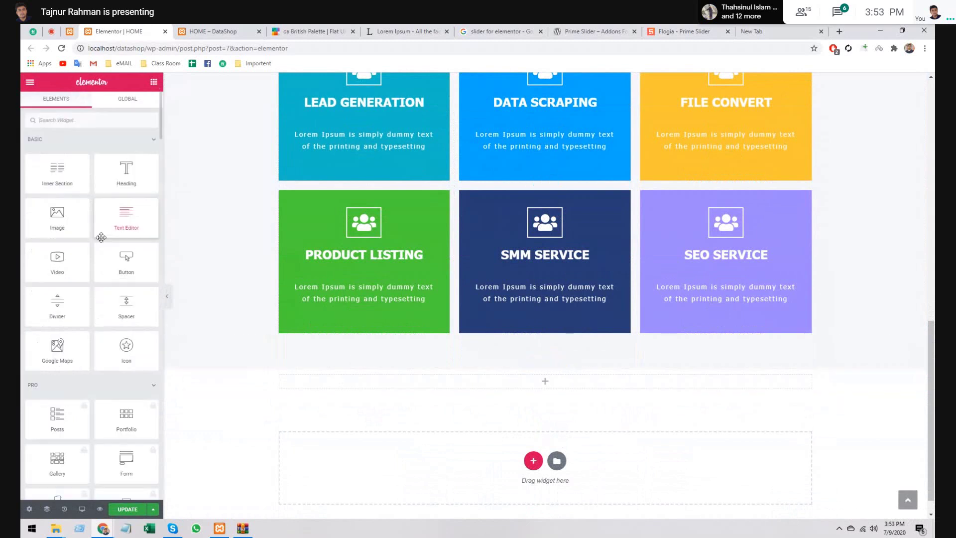
scroll(99, 259, down, 10)
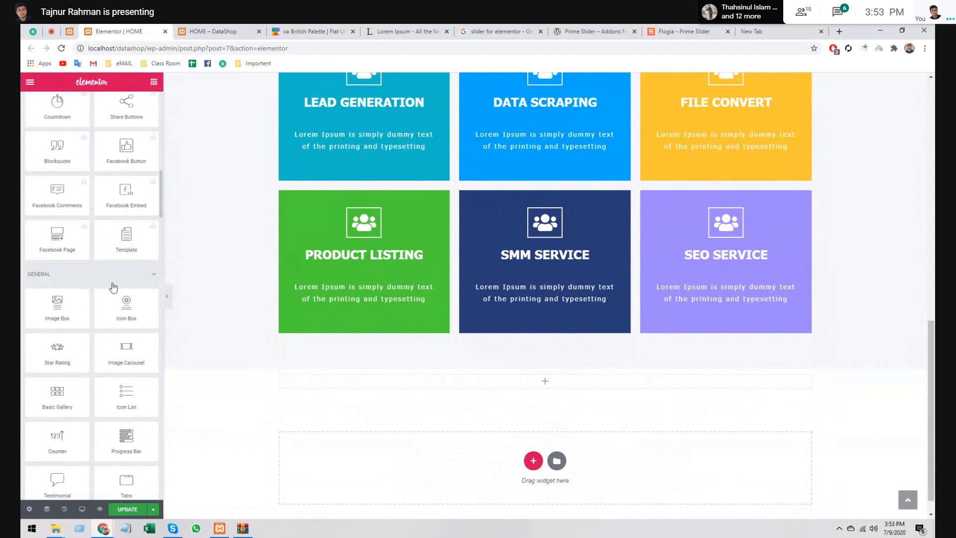
scroll(112, 285, down, 8)
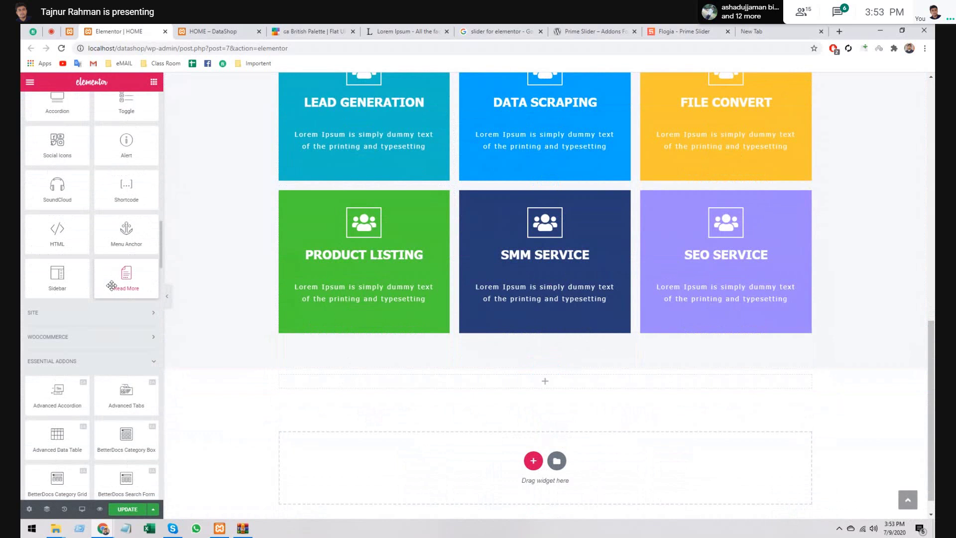
scroll(114, 289, down, 10)
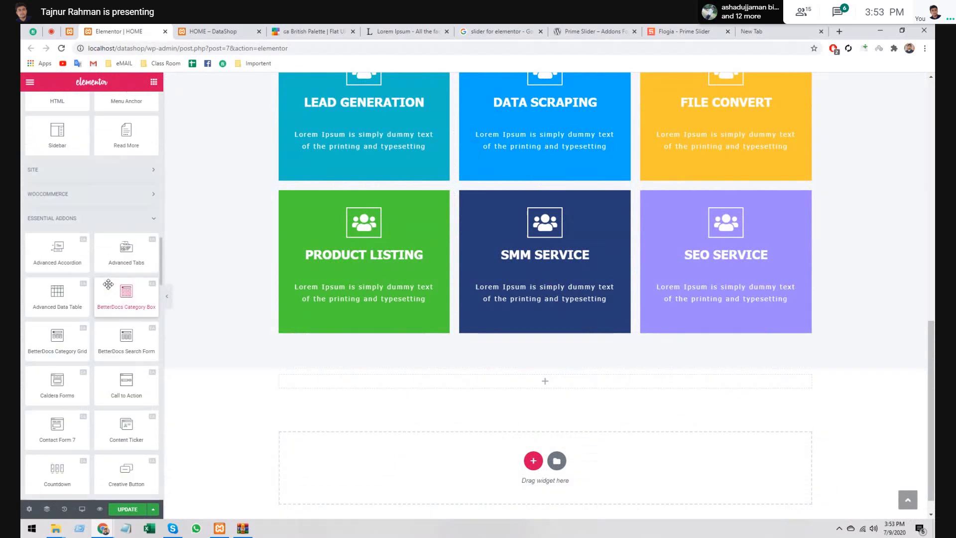
scroll(116, 293, down, 5)
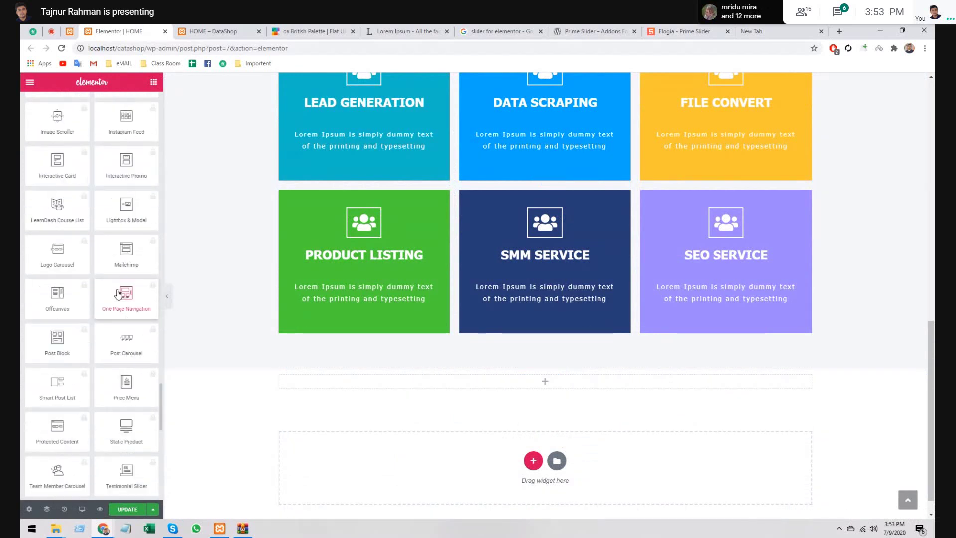
scroll(118, 293, down, 5)
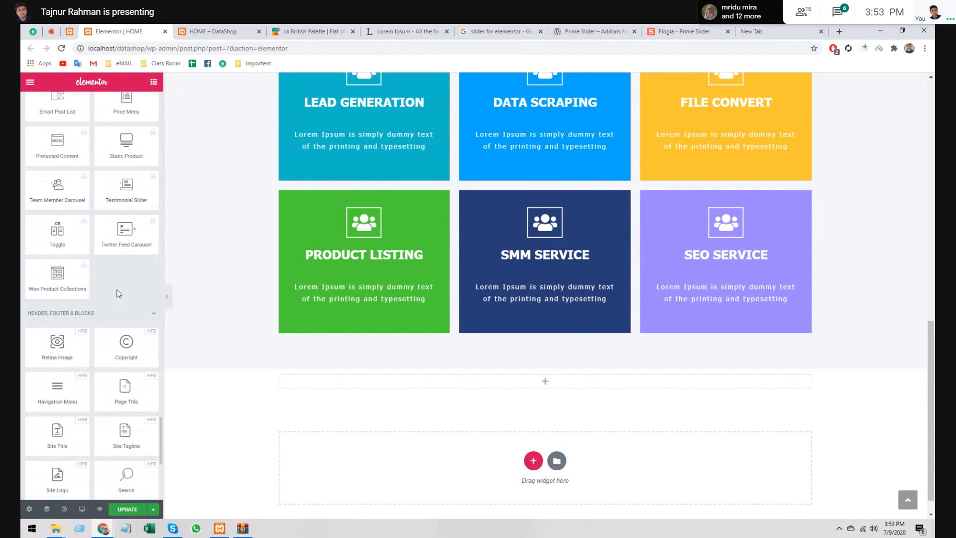
scroll(118, 294, down, 5)
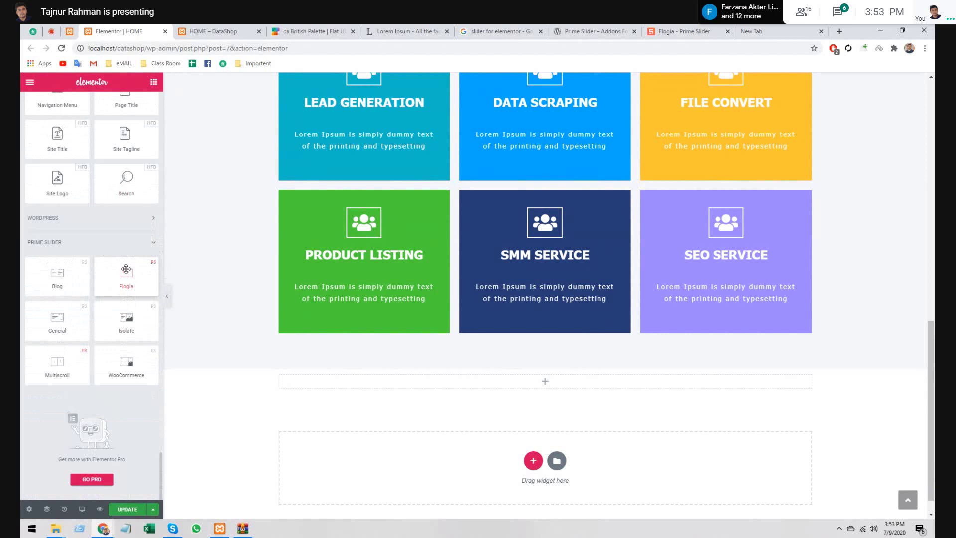
- Drop the Prime Slider Flogia widget into the new section with minimum height 125
drag(126, 269, 351, 389)
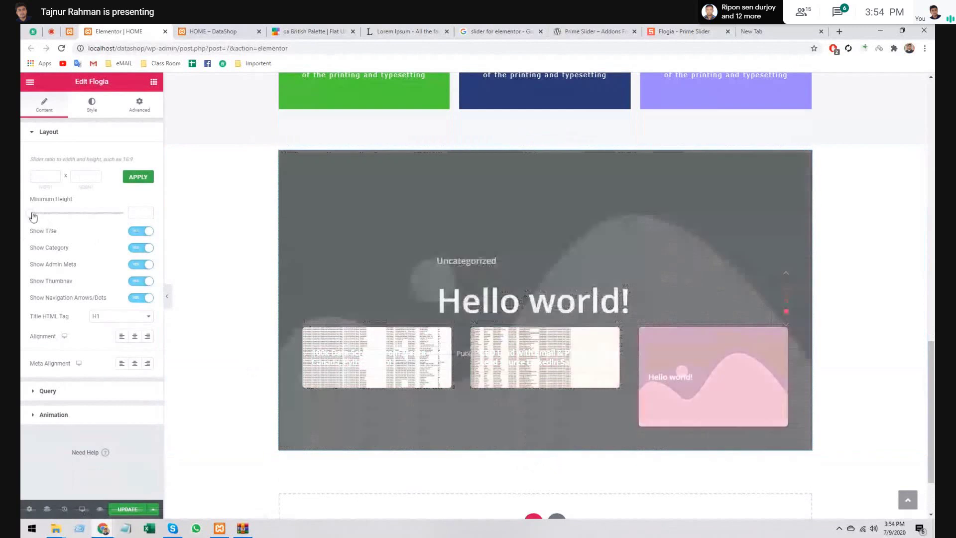
drag(33, 217, 65, 215)
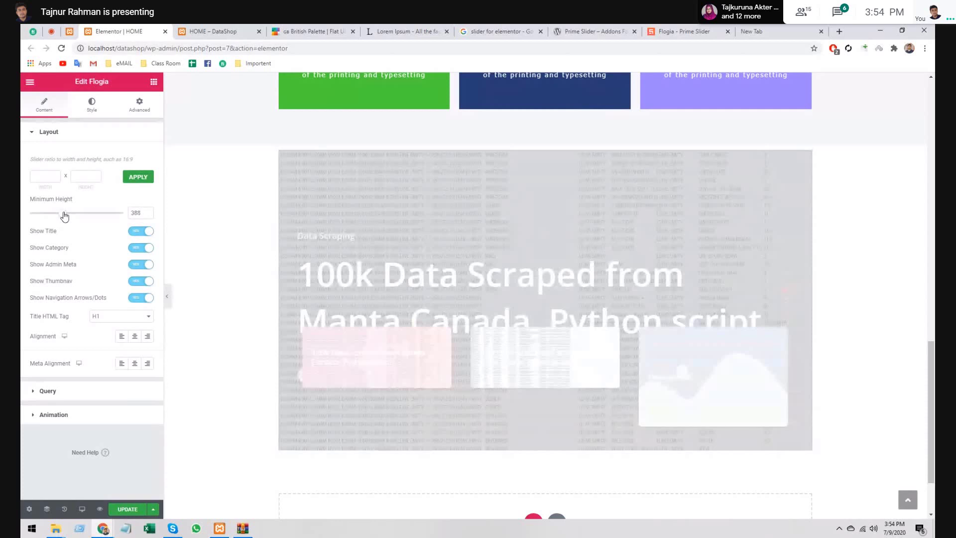
drag(65, 216, 38, 218)
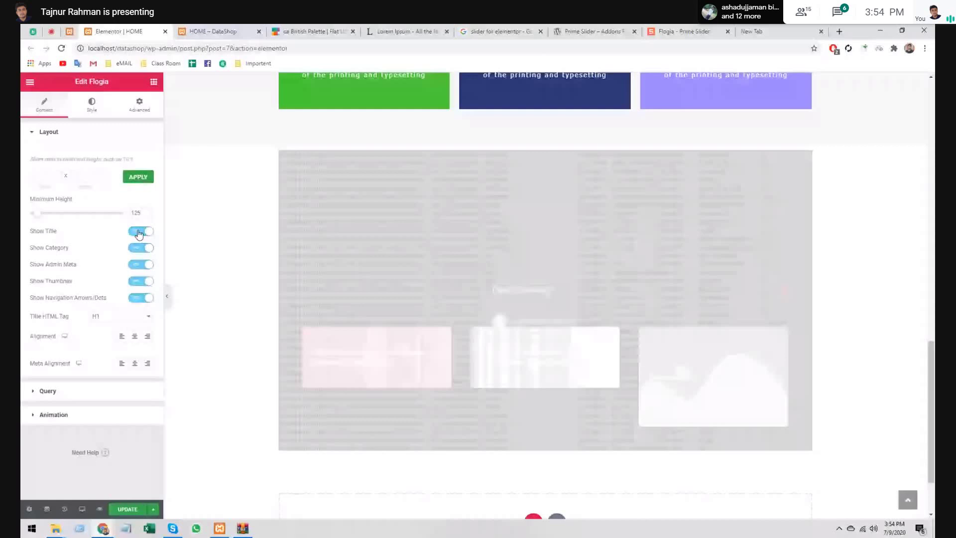
- Turn off Show Category, Show Admin Meta and Show Thumbnav, keeping title alignment Left
click(141, 248)
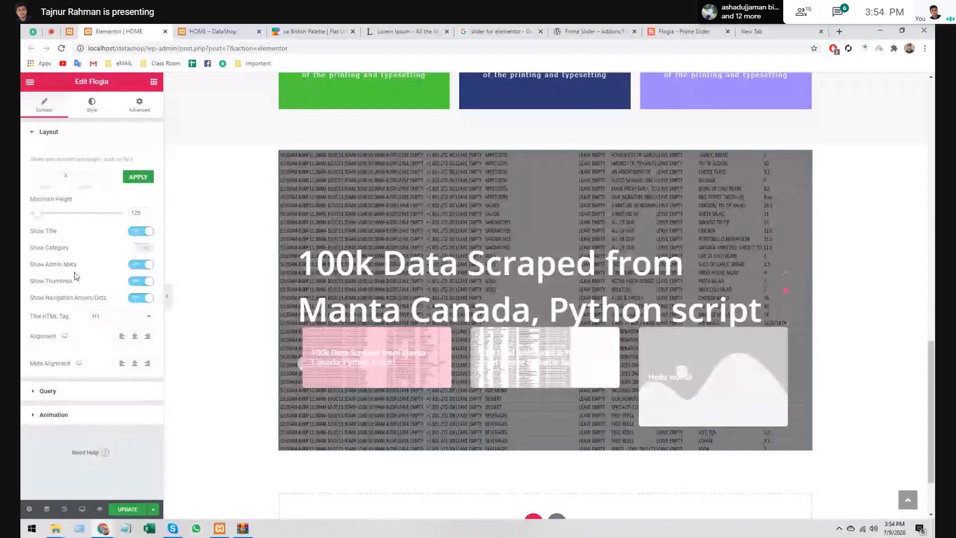
click(141, 267)
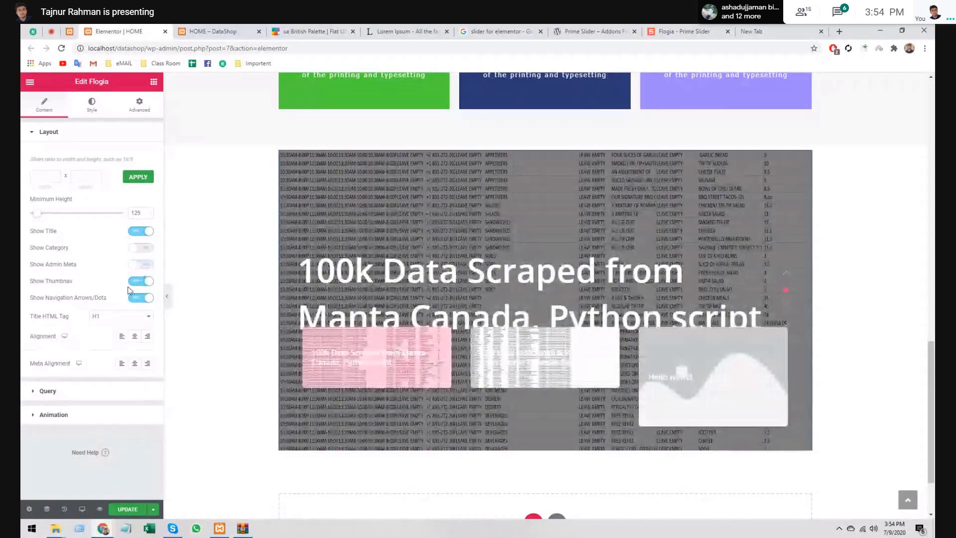
click(138, 283)
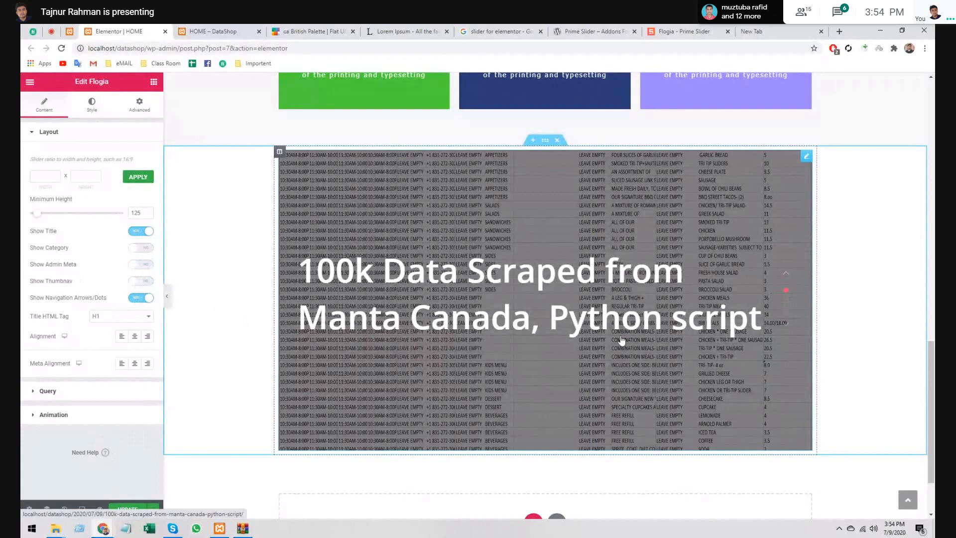
click(133, 337)
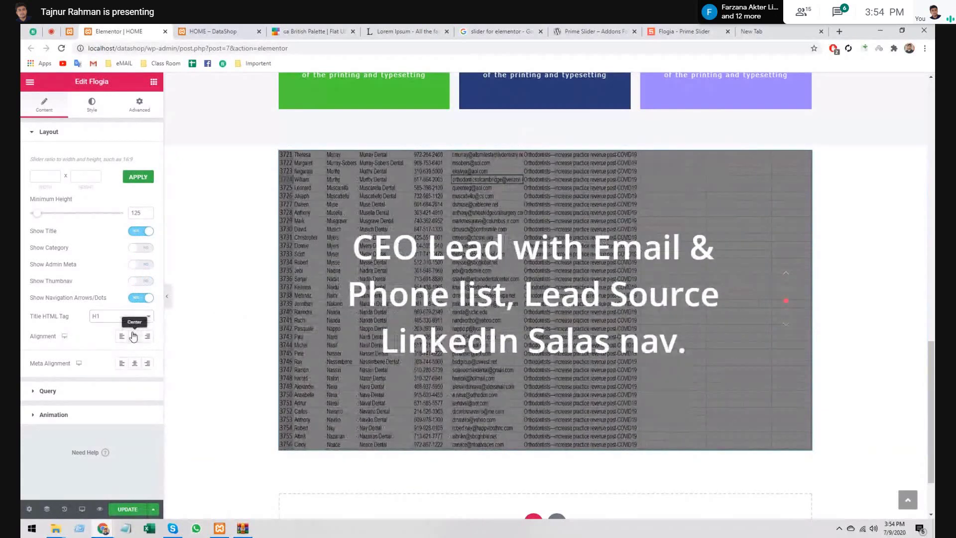
click(122, 337)
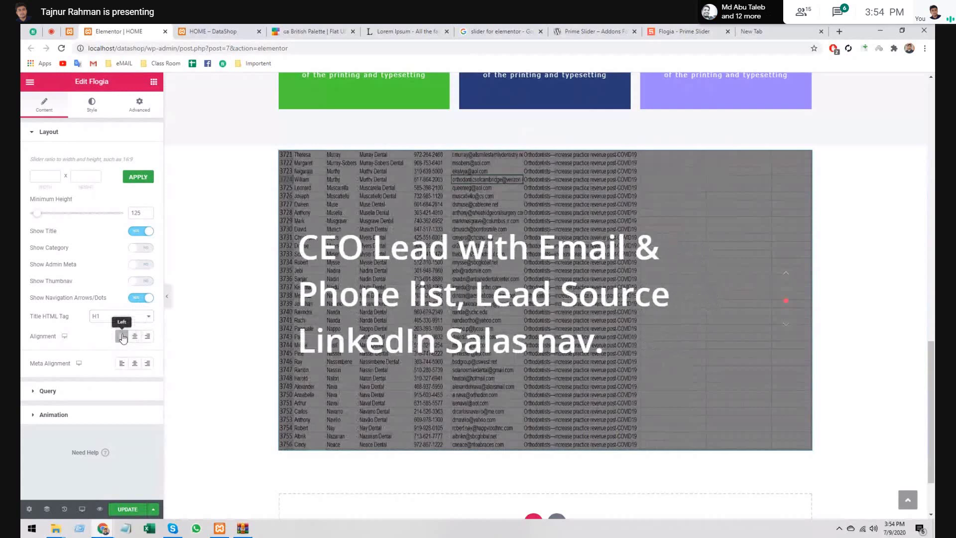
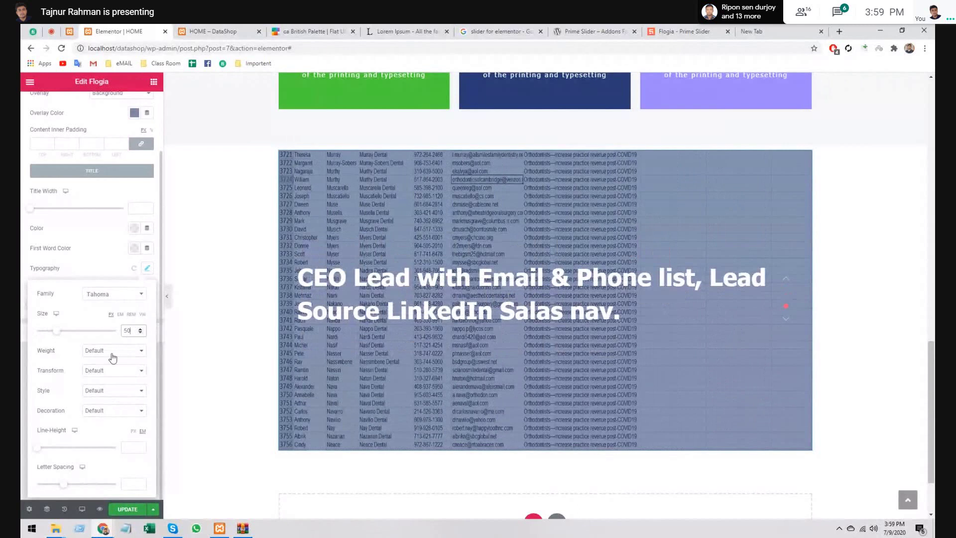
- Set the slide title font weight to 700 after trying lighter weights
click(112, 352)
click(112, 369)
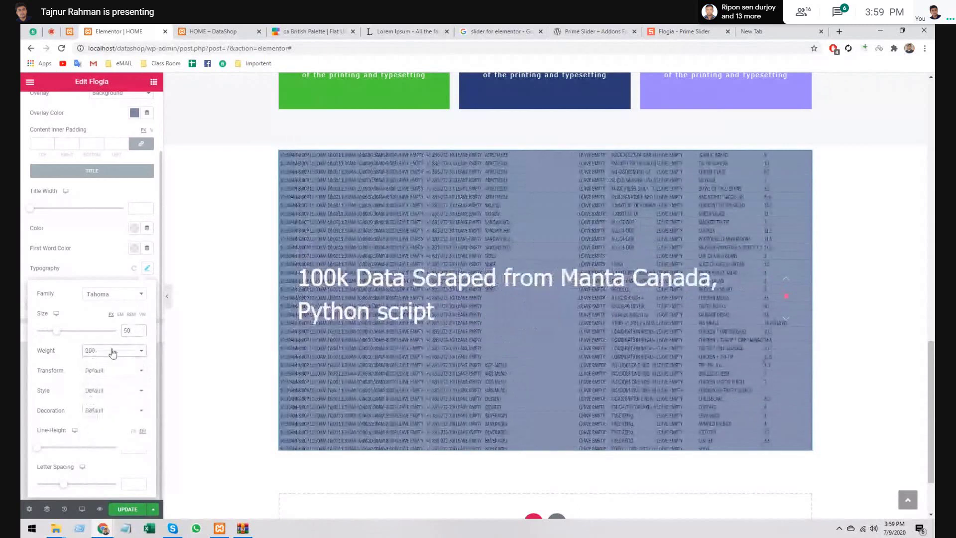
click(112, 351)
click(112, 360)
click(117, 351)
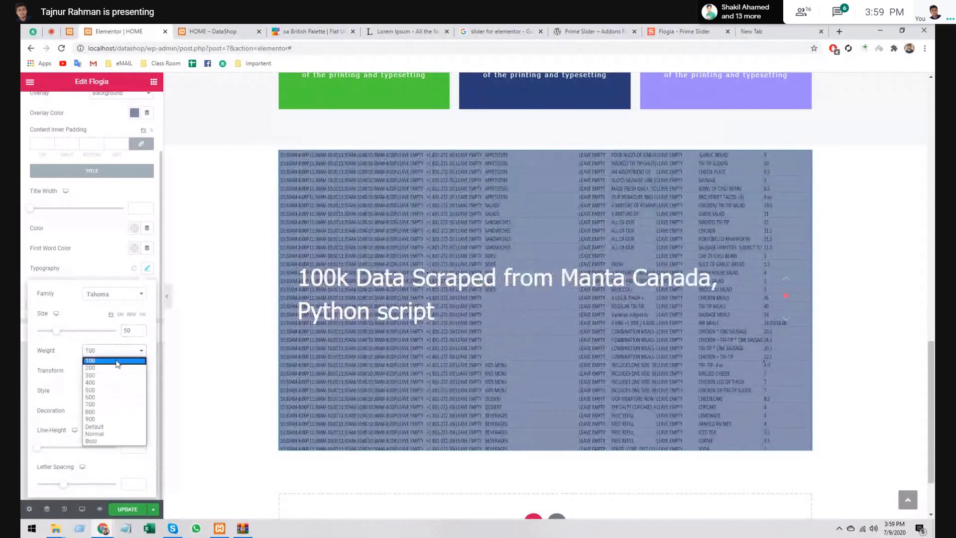
click(117, 406)
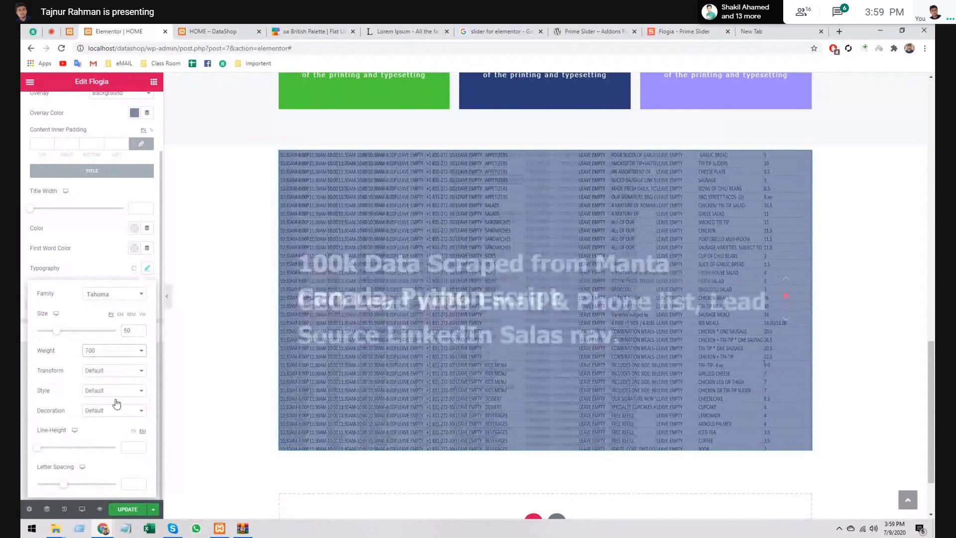
- Keep the title style at Default, set the transform to Capitalize and the line height to 1.4
click(97, 391)
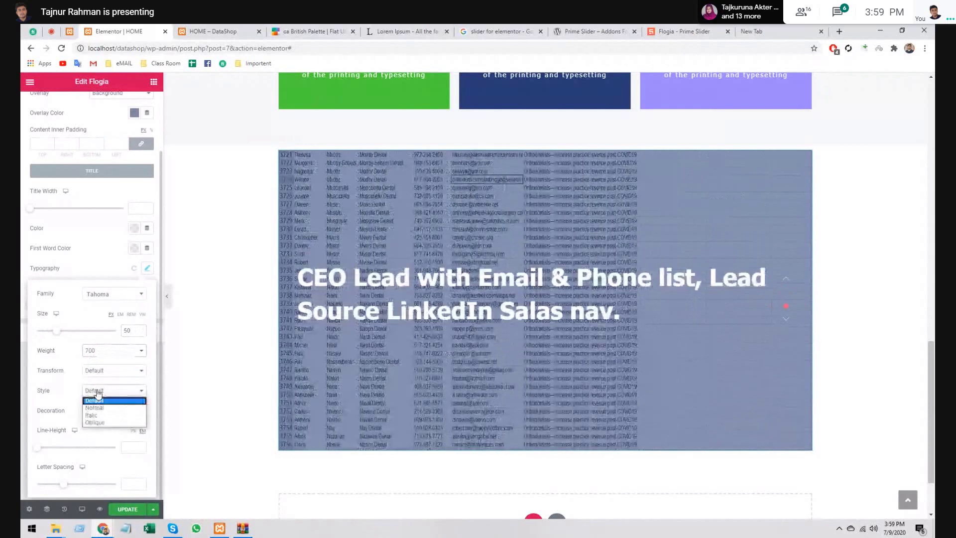
click(97, 391)
click(104, 376)
click(103, 390)
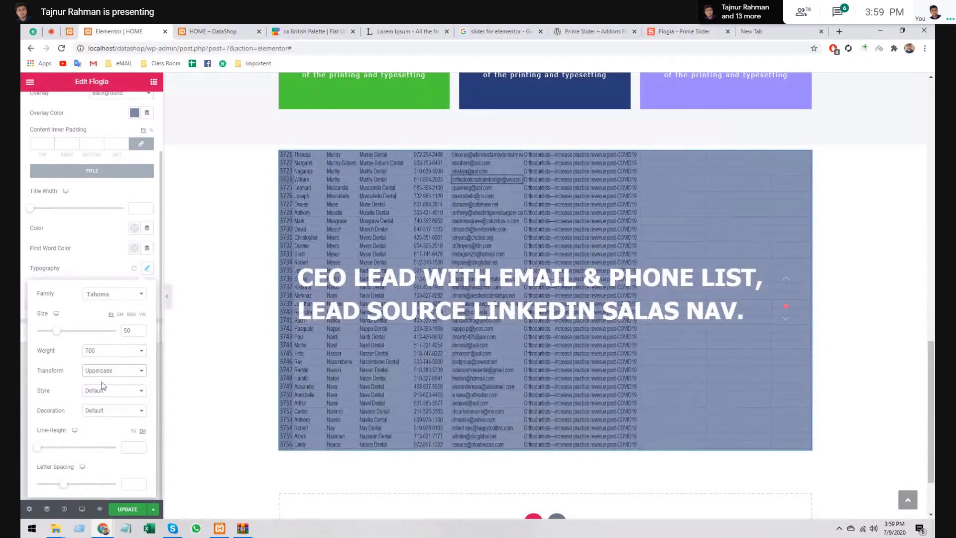
key(Down)
key(Down)
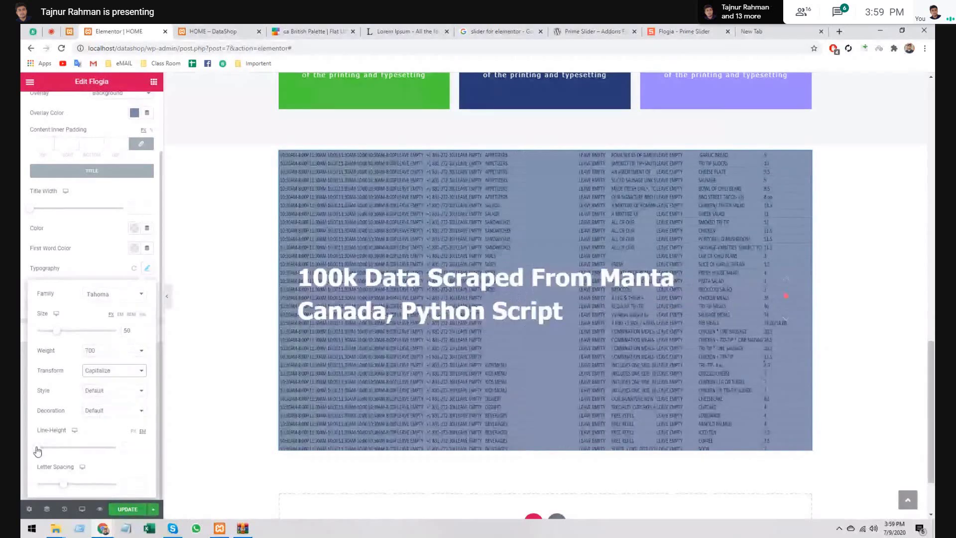
drag(37, 450, 48, 451)
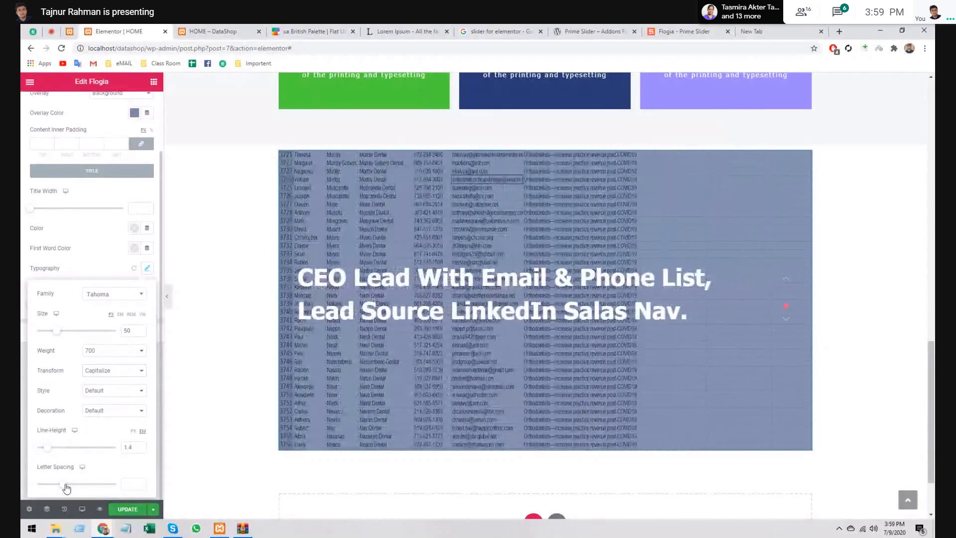
click(146, 269)
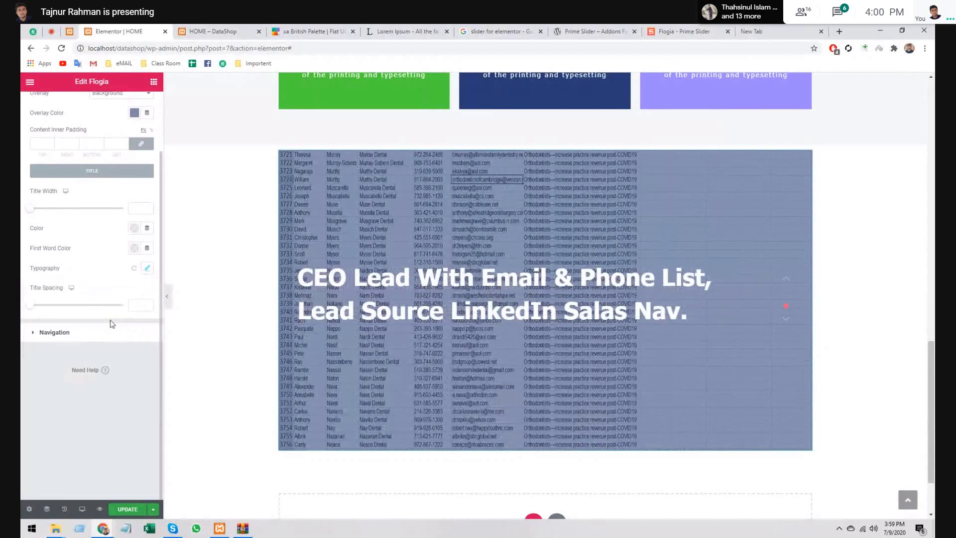
- Style the slider navigation with black arrows and blue #4054B2 dots
click(47, 333)
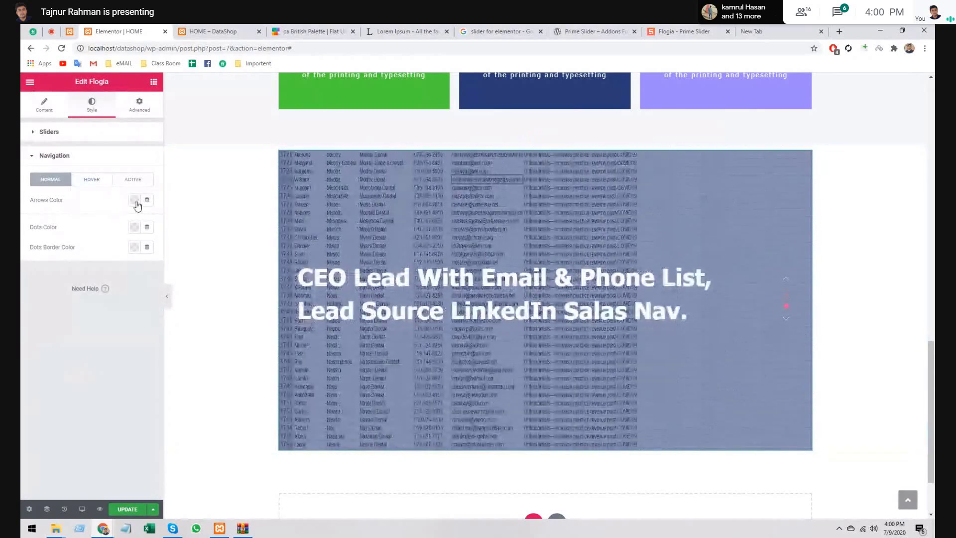
click(136, 201)
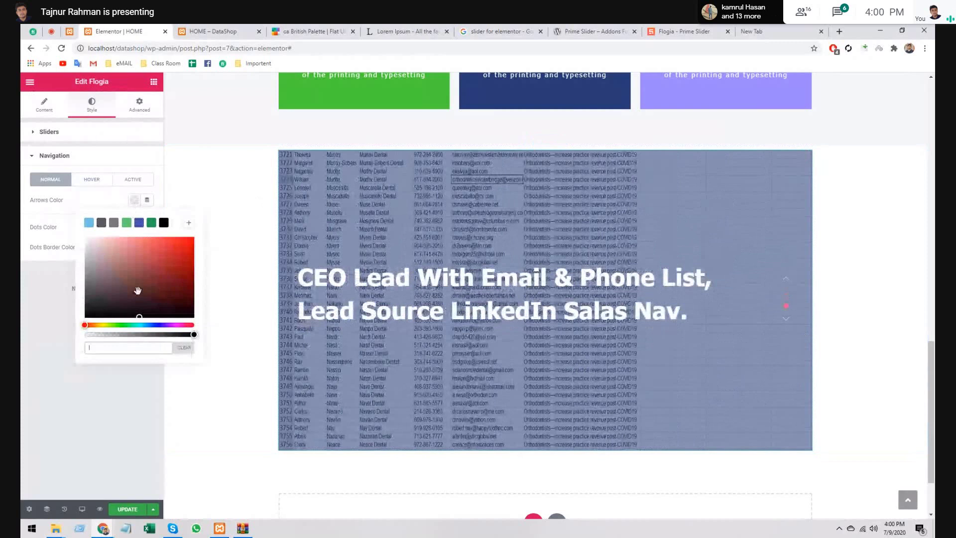
click(164, 223)
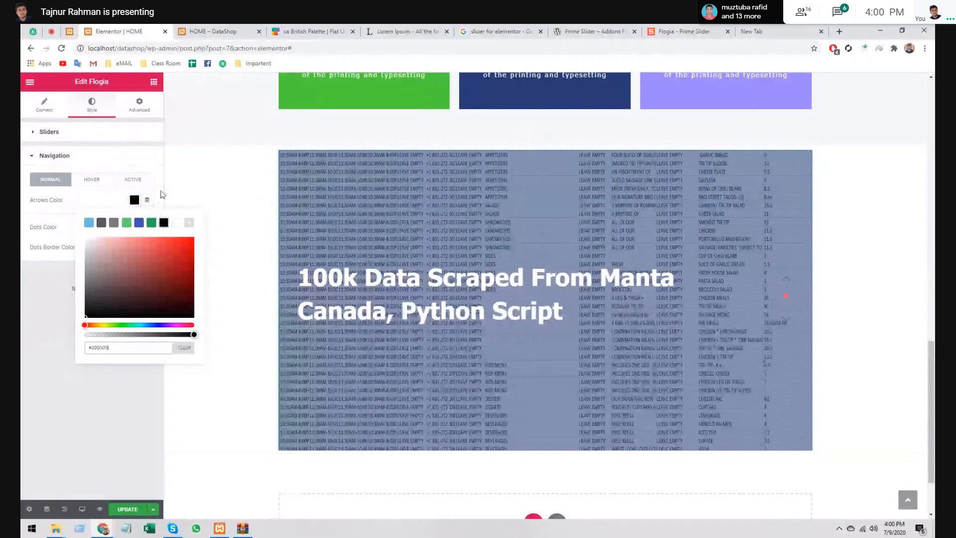
click(161, 195)
click(134, 227)
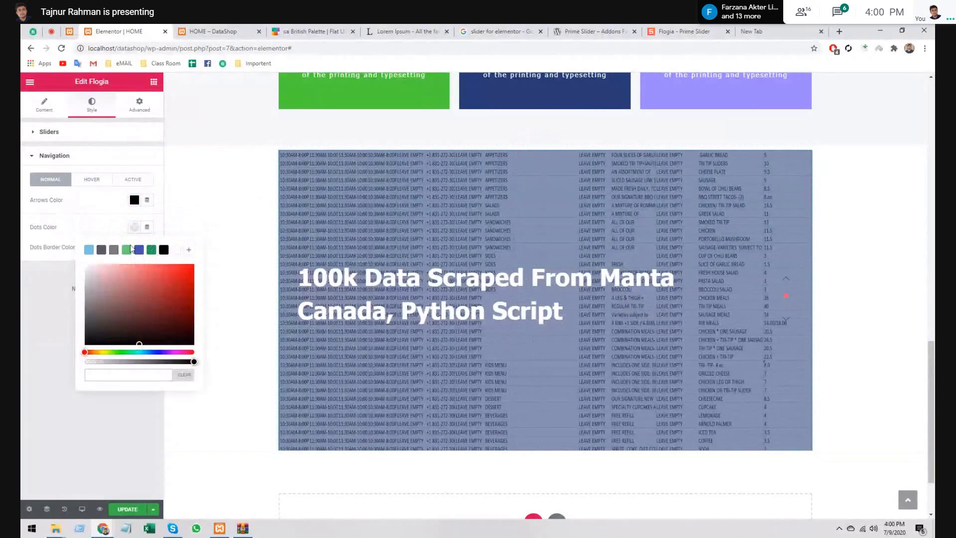
click(139, 250)
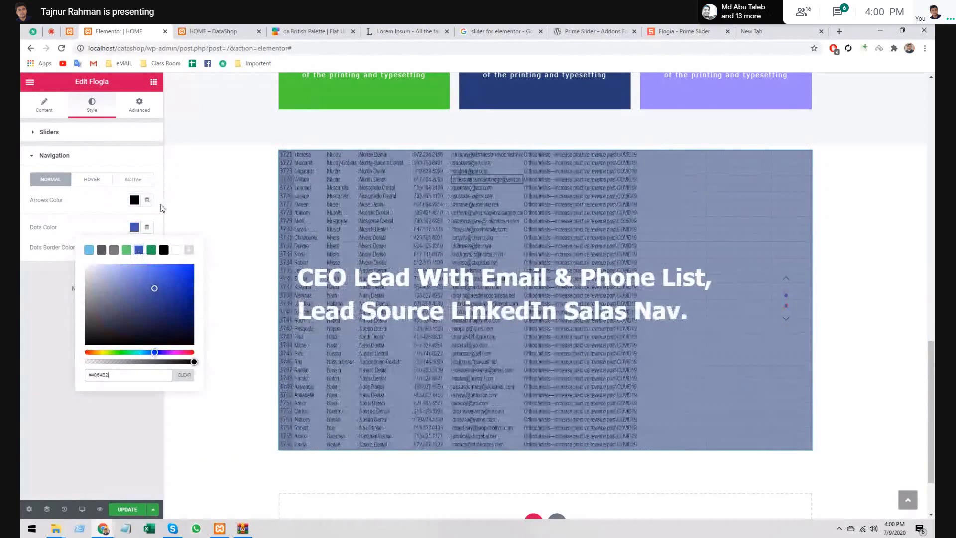
click(135, 247)
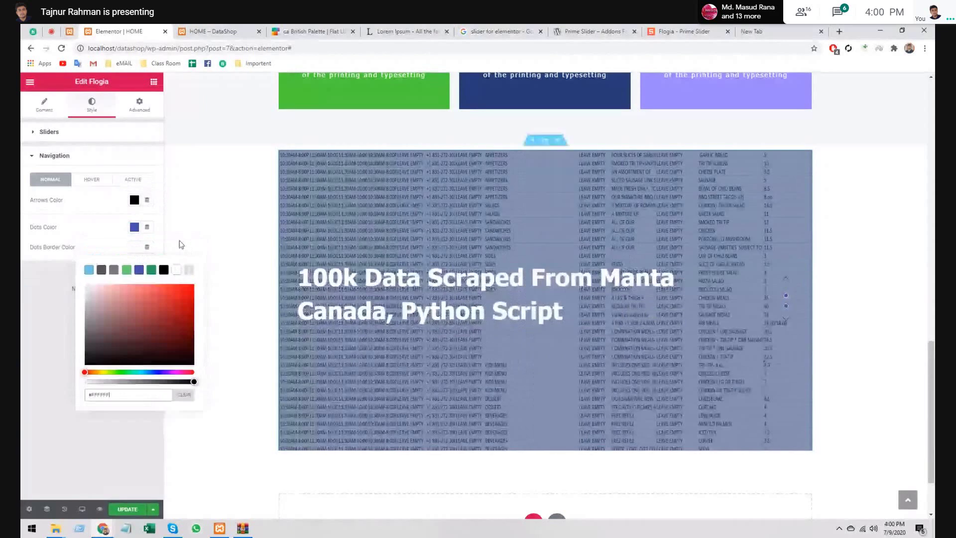
click(101, 246)
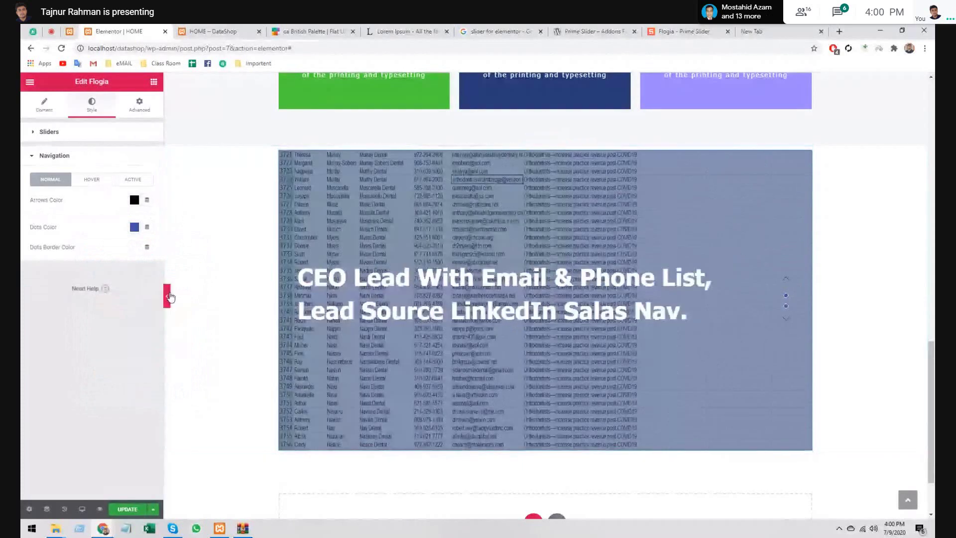
- Select the section holding the Flogia slider to show its Layout settings
scroll(170, 297, up, 1)
click(167, 296)
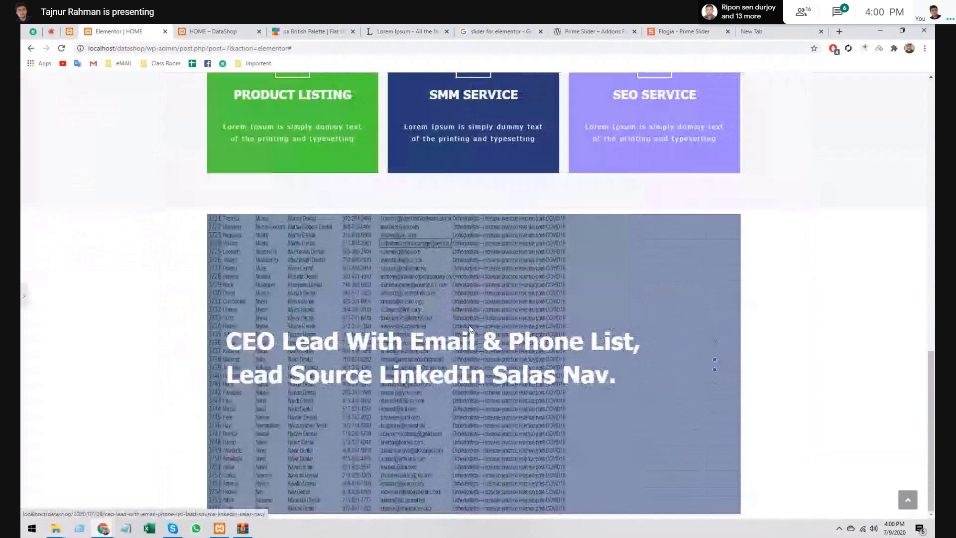
scroll(444, 291, up, 1)
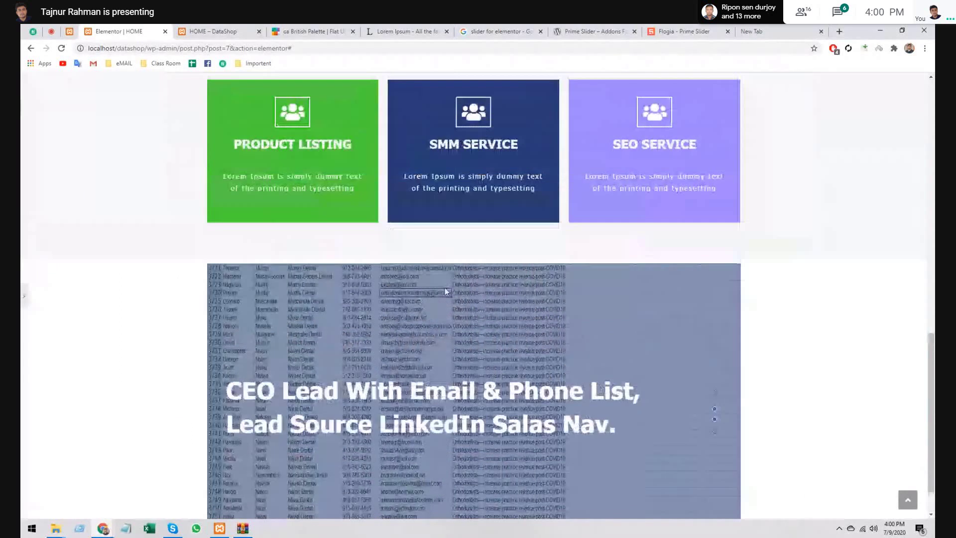
click(22, 296)
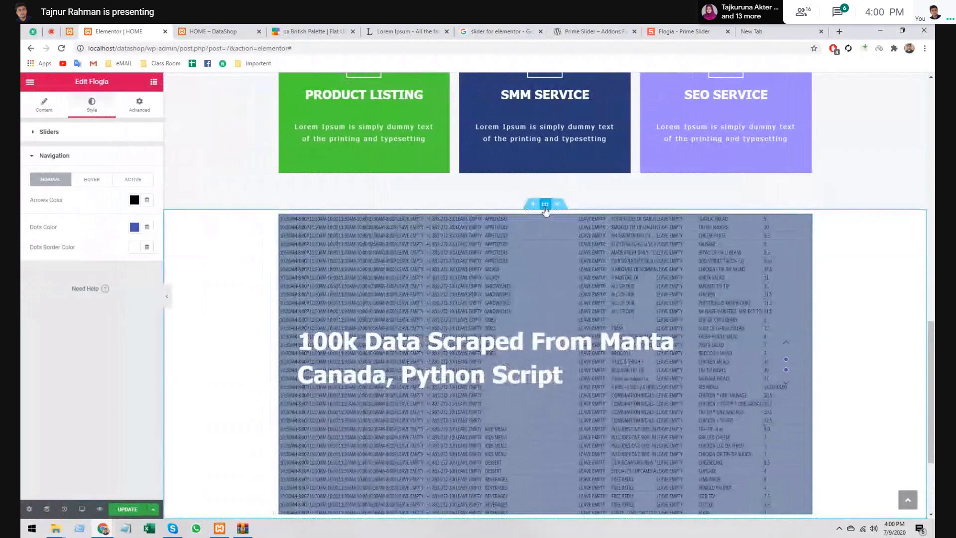
click(546, 212)
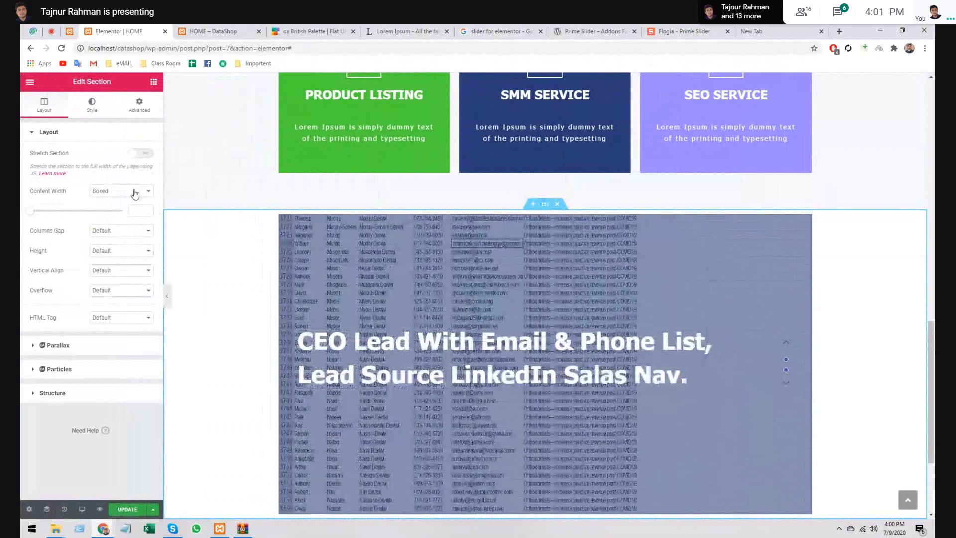
- Set the section content width to Full Width, leaving Stretch Section off, and preview it
click(135, 194)
click(132, 209)
scroll(385, 282, down, 3)
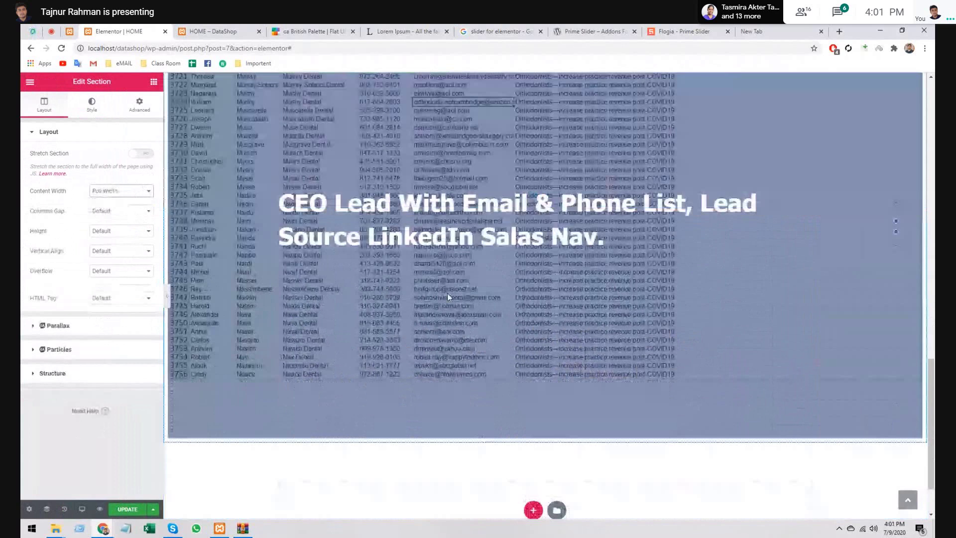
scroll(448, 297, up, 2)
scroll(449, 298, down, 1)
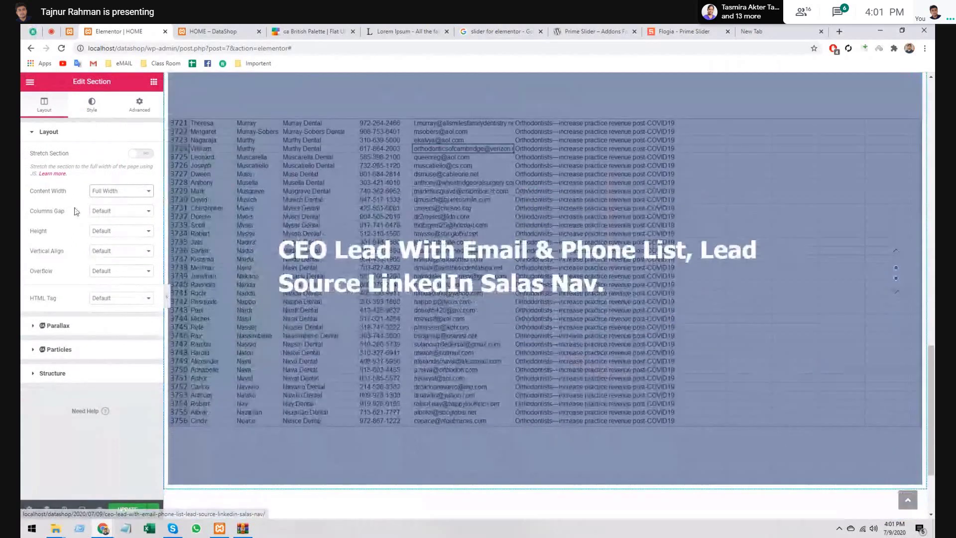
click(141, 155)
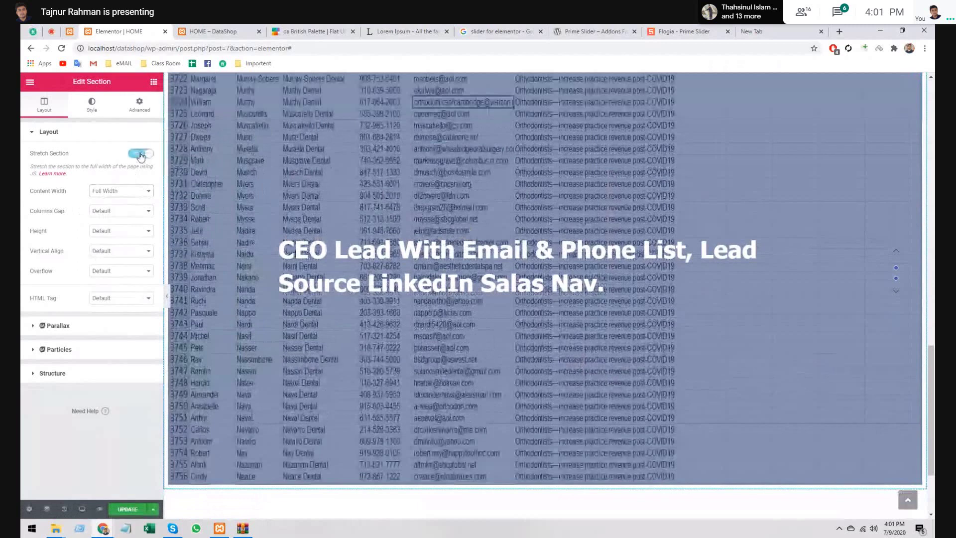
click(141, 154)
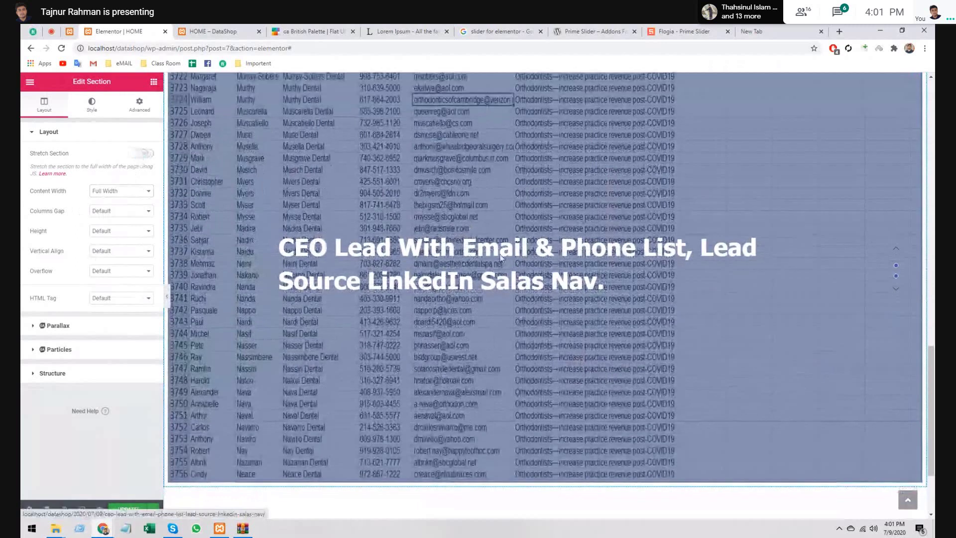
scroll(214, 312, up, 3)
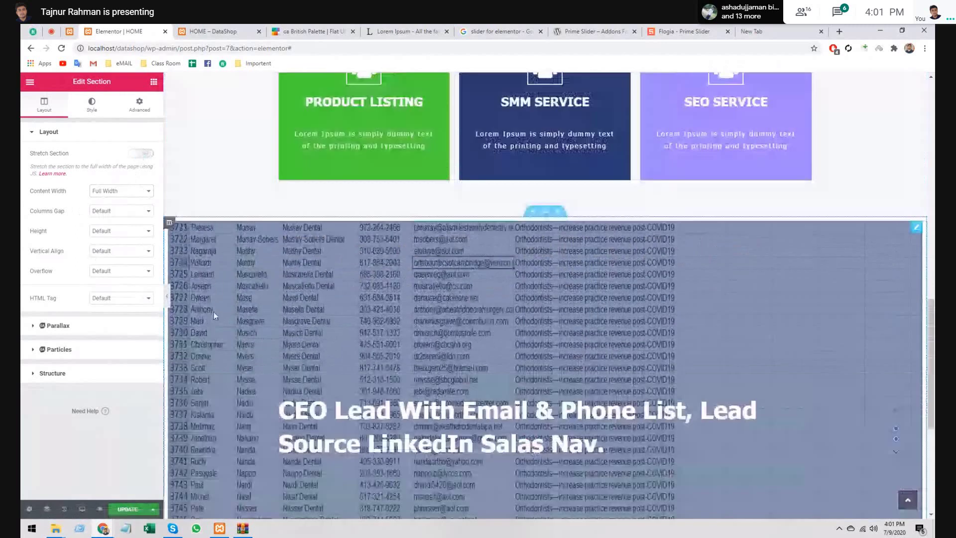
click(166, 297)
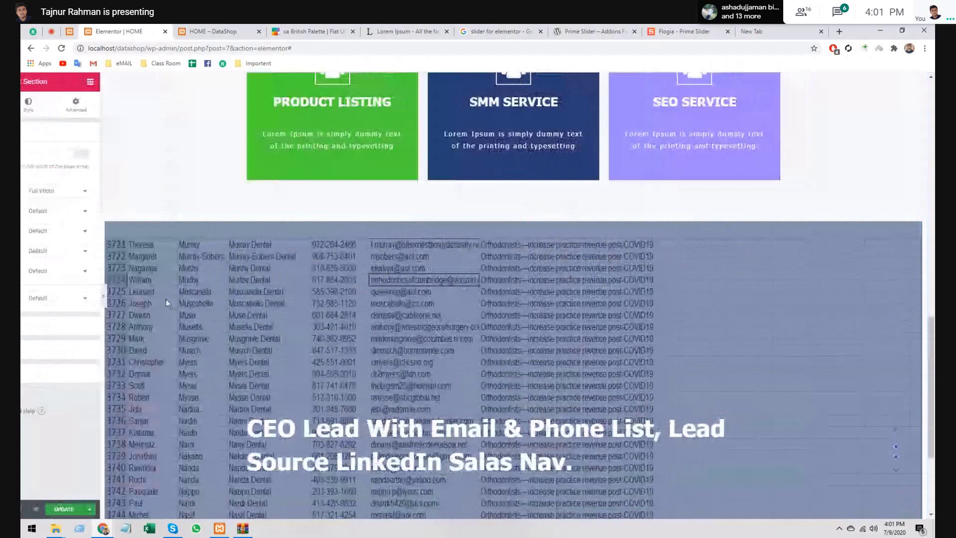
scroll(395, 295, down, 4)
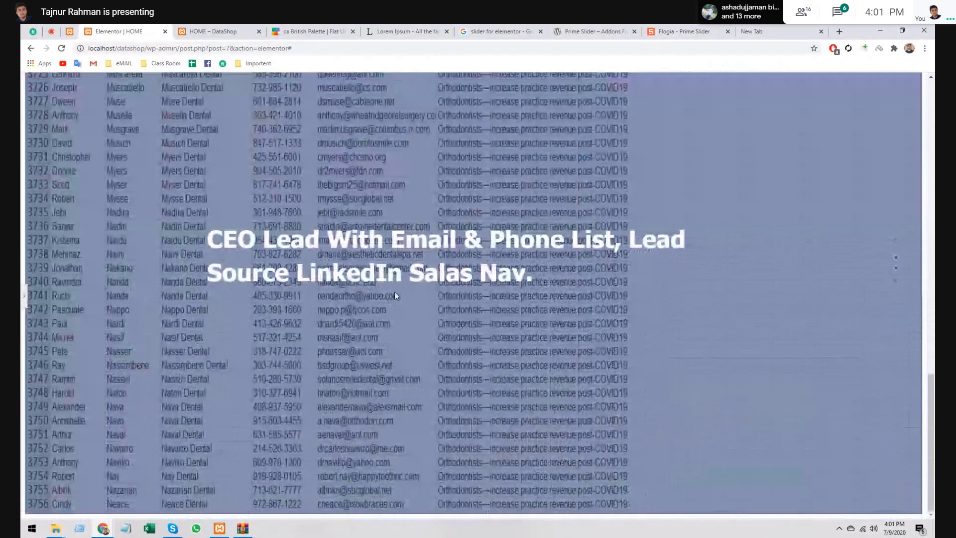
click(22, 298)
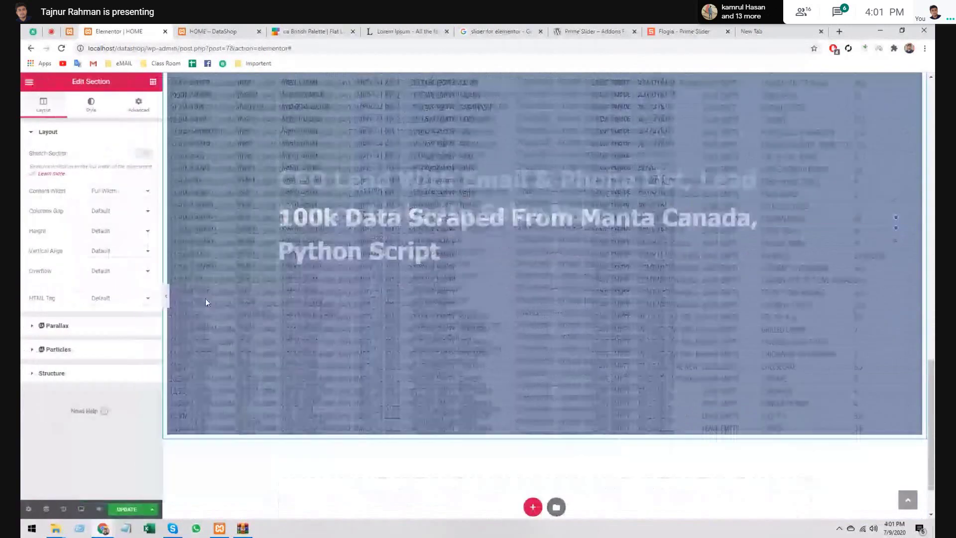
- Change the section Height from Fit To Screen to Min Height
click(111, 213)
click(111, 215)
click(115, 231)
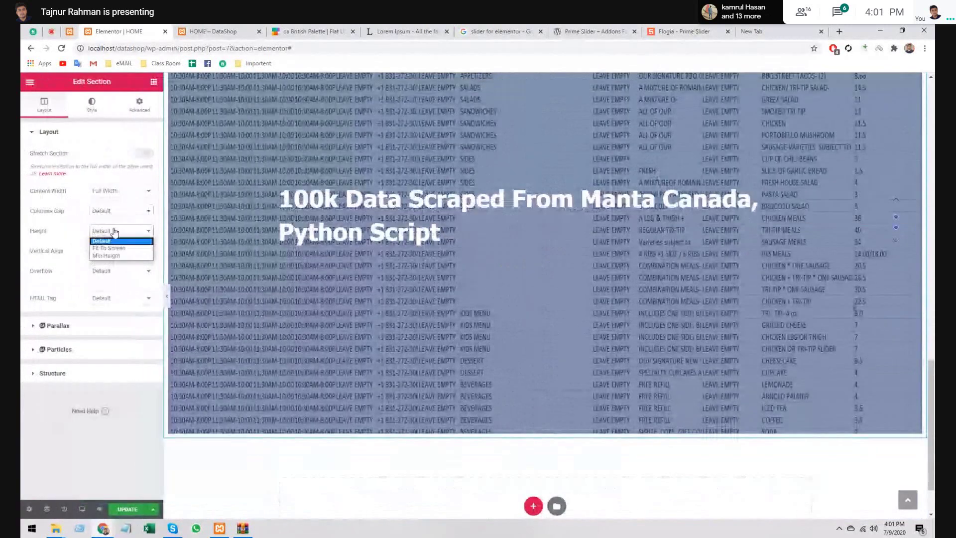
click(110, 248)
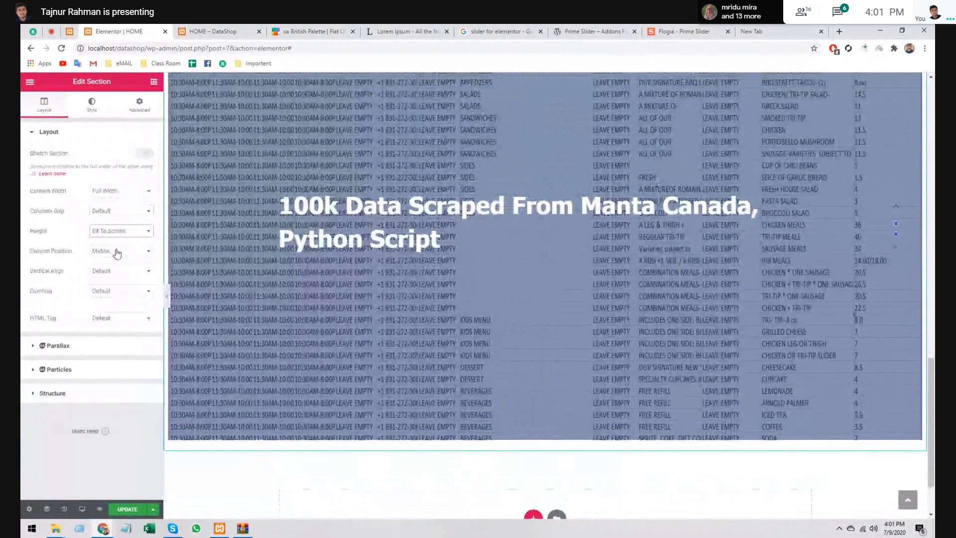
scroll(229, 261, up, 4)
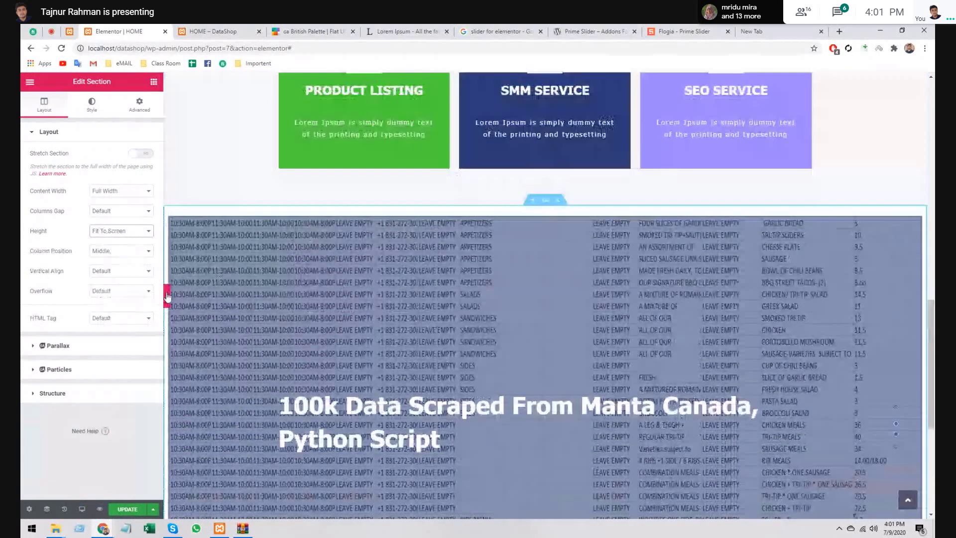
click(168, 296)
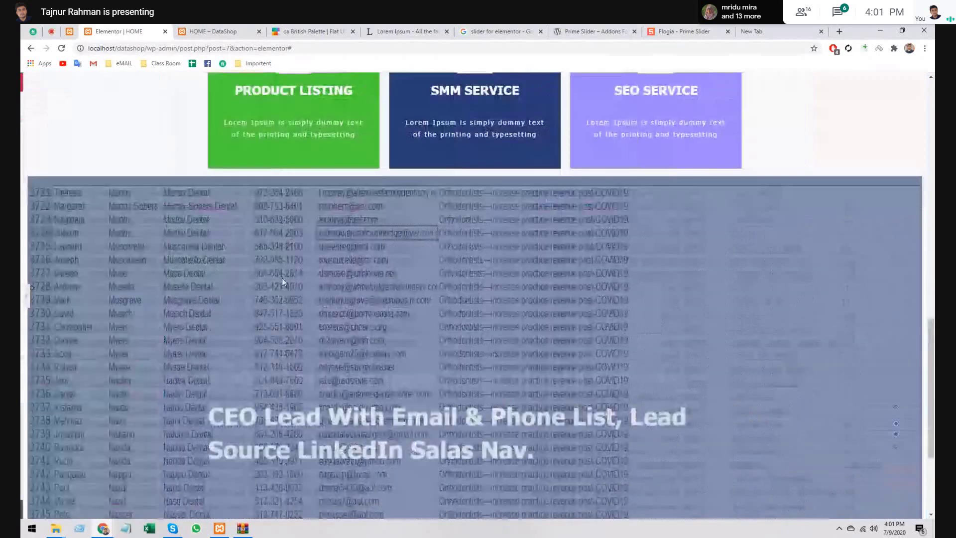
scroll(281, 278, down, 3)
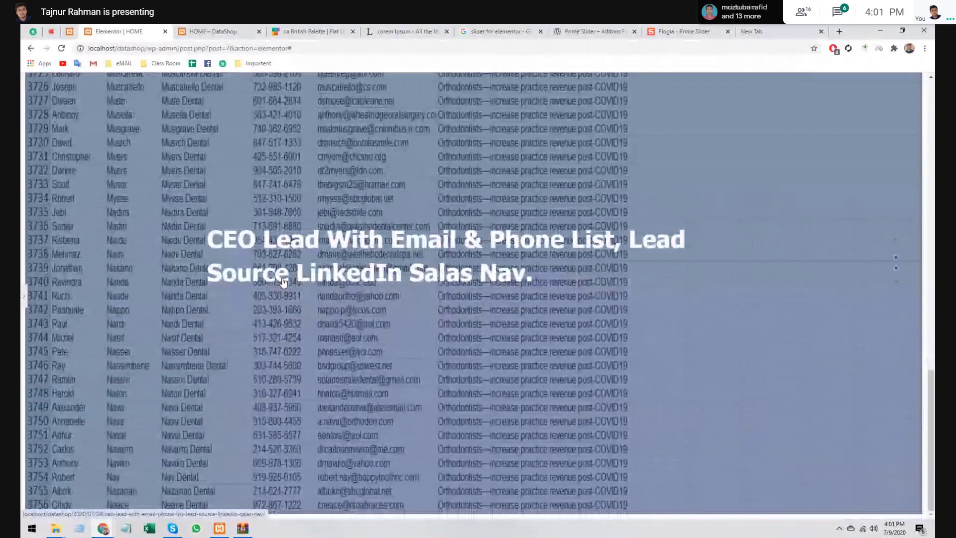
click(23, 294)
click(124, 232)
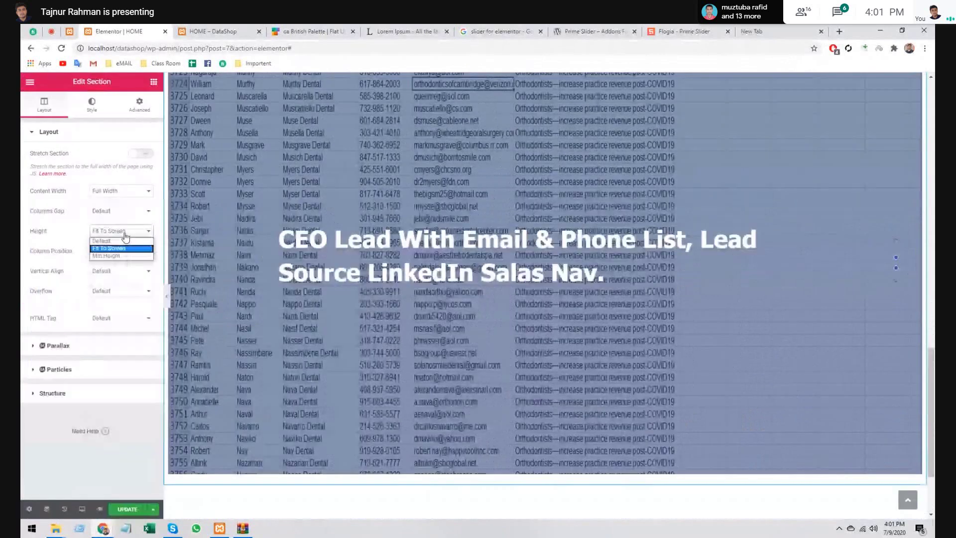
click(122, 256)
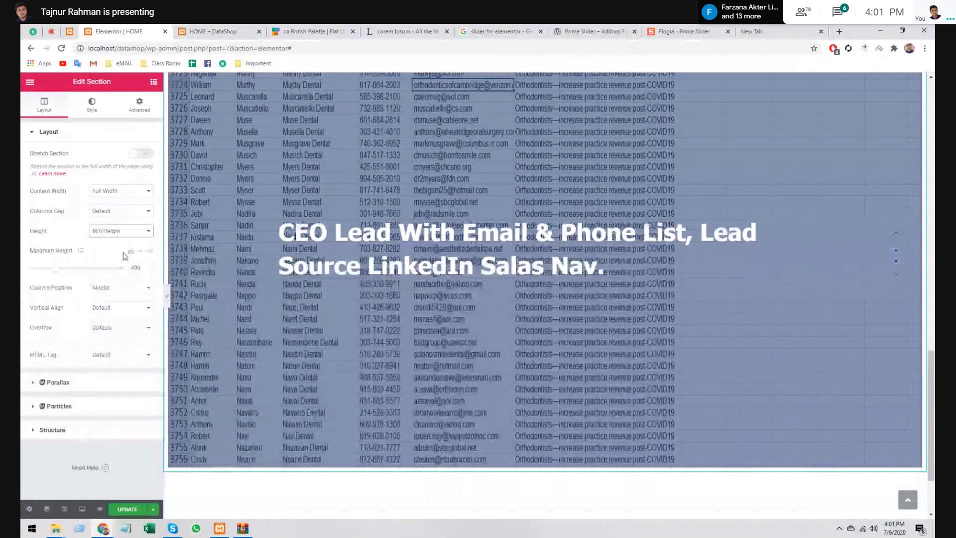
scroll(333, 280, up, 10)
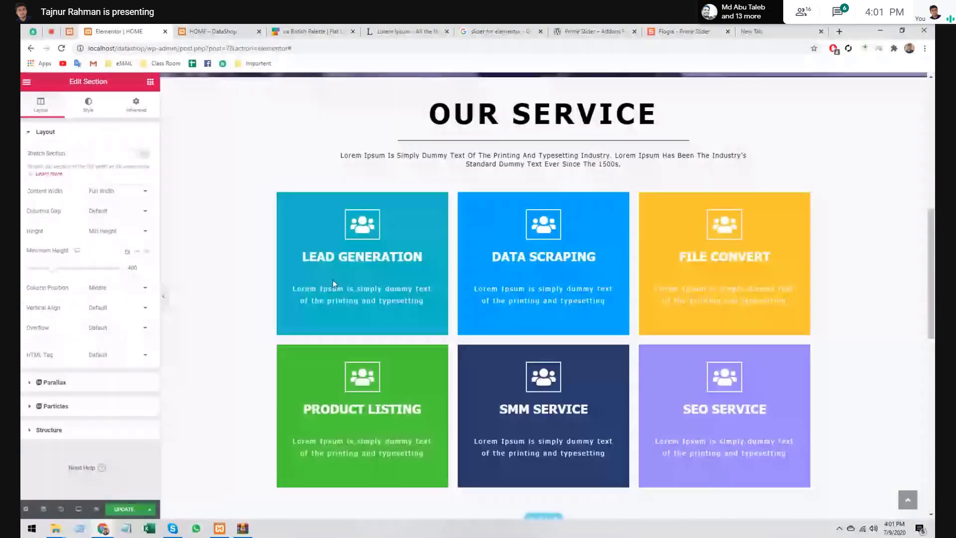
scroll(332, 280, down, 8)
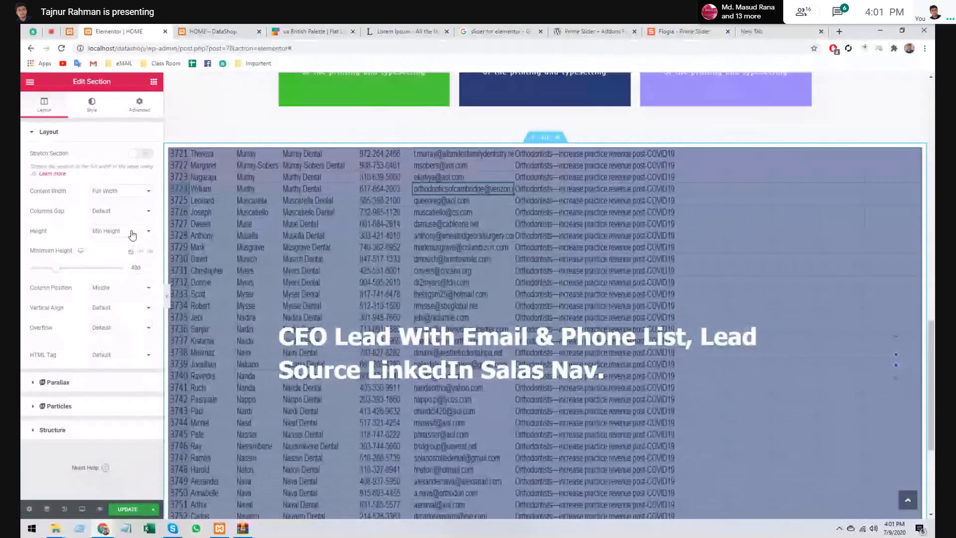
- Keep the content width at Full Width and set the Minimum Height to 0
click(122, 191)
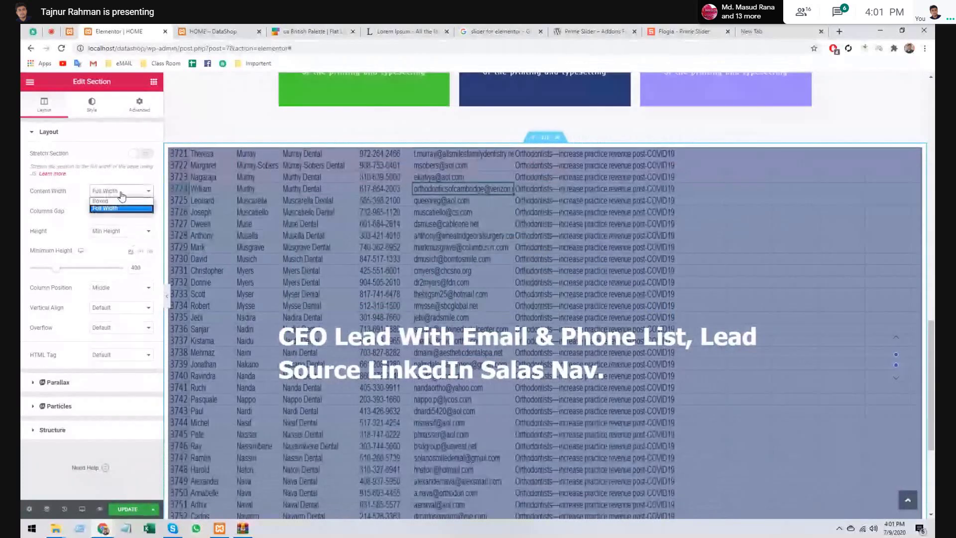
click(122, 208)
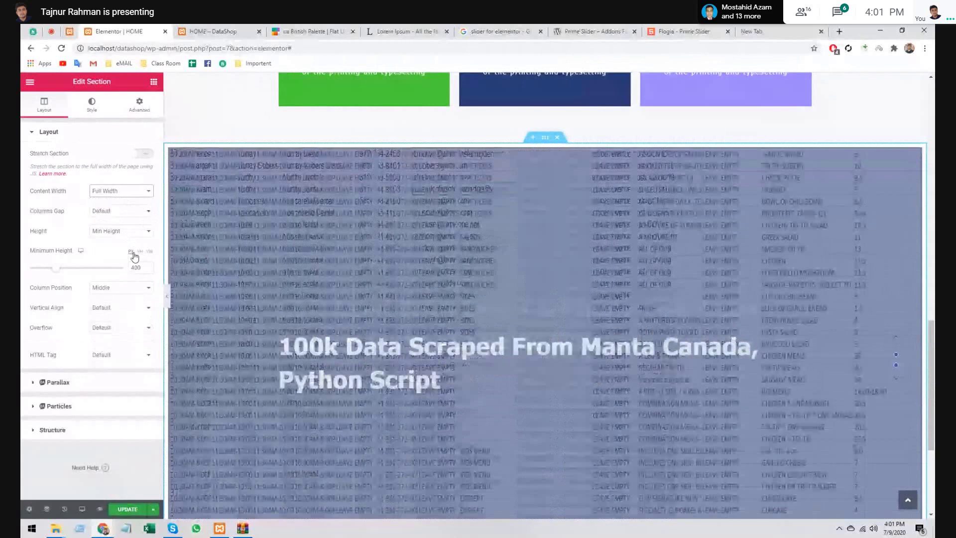
click(111, 269)
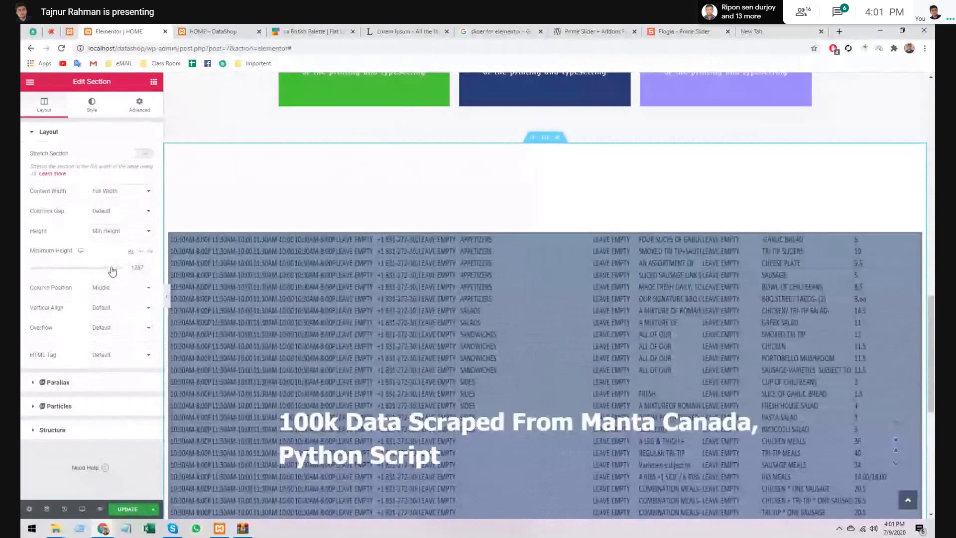
click(31, 269)
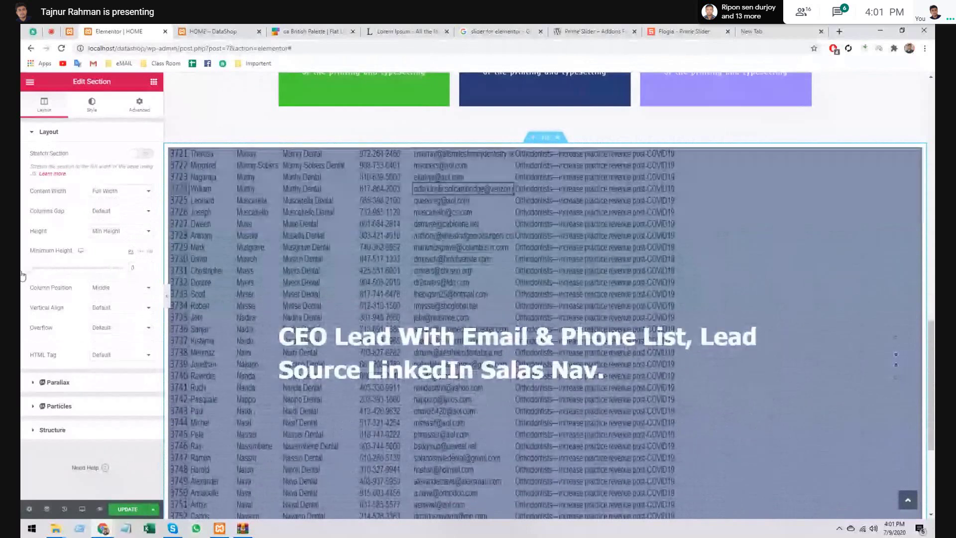
- Set Column Position to Middle, keep vertical alignment at Default, and set Overflow to Hidden
click(109, 287)
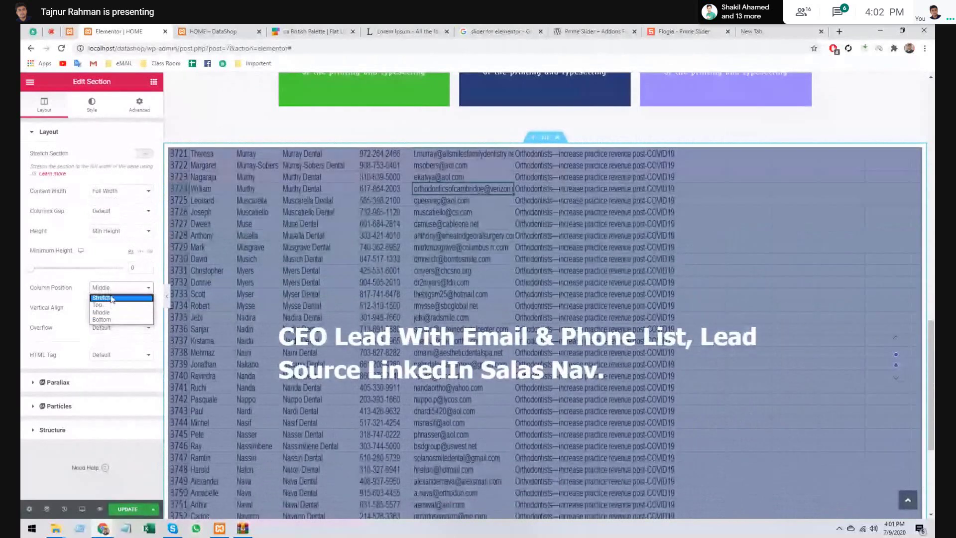
click(111, 297)
click(111, 289)
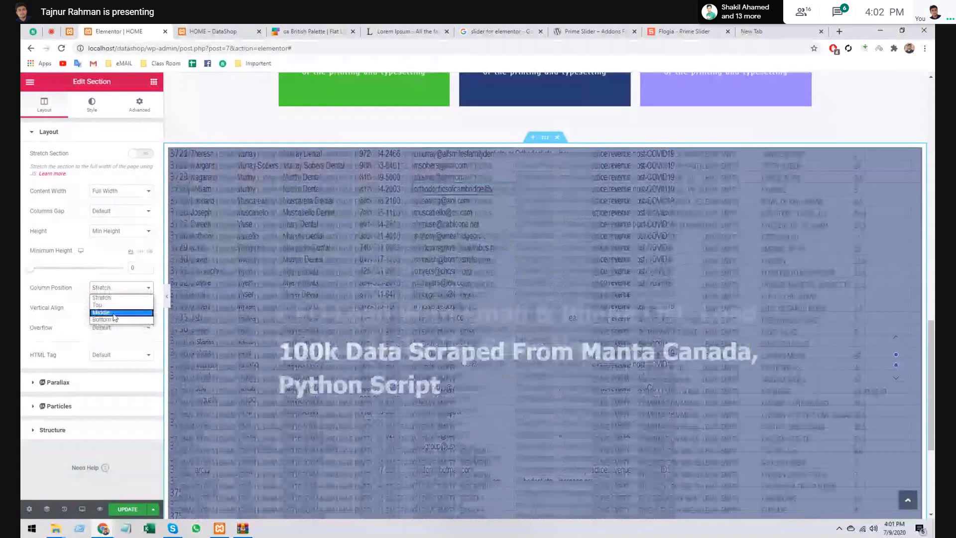
click(114, 314)
click(114, 310)
click(115, 319)
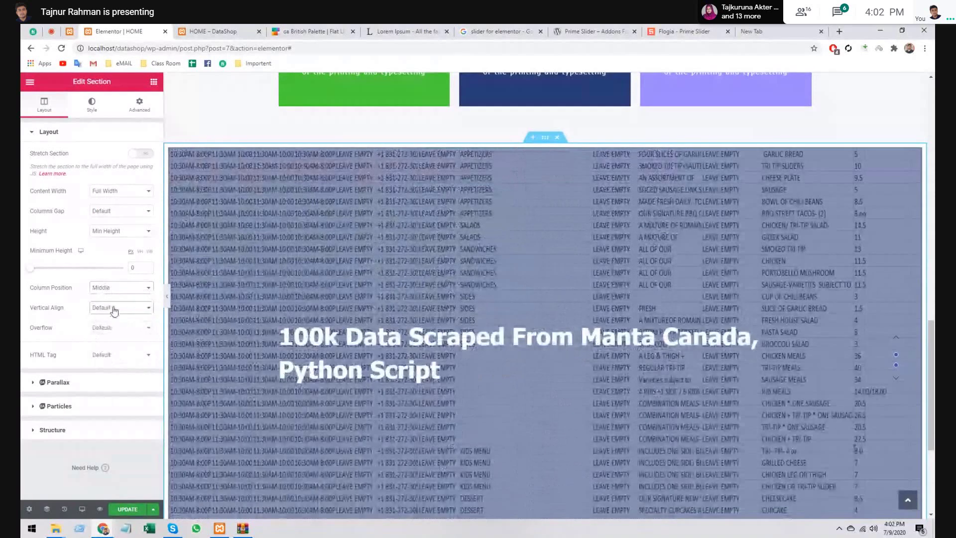
click(116, 324)
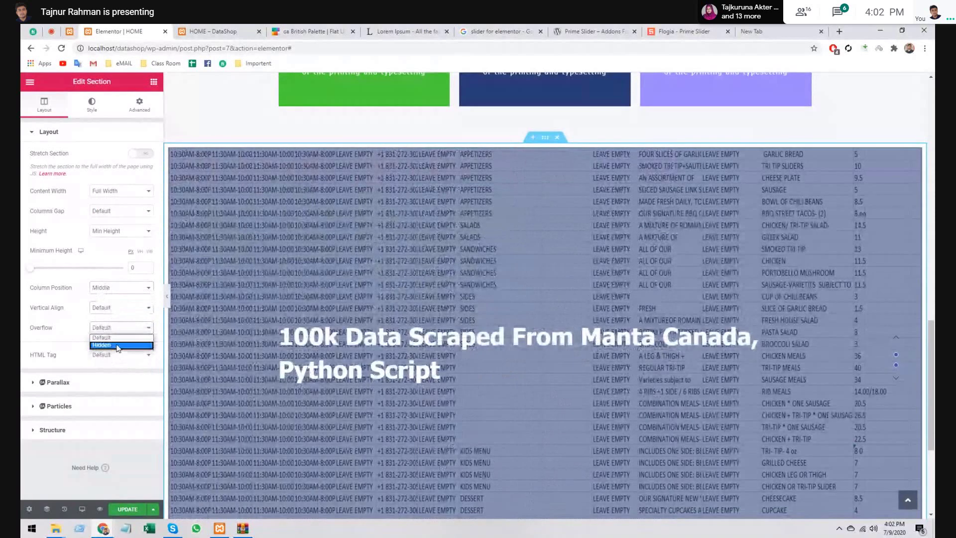
click(107, 344)
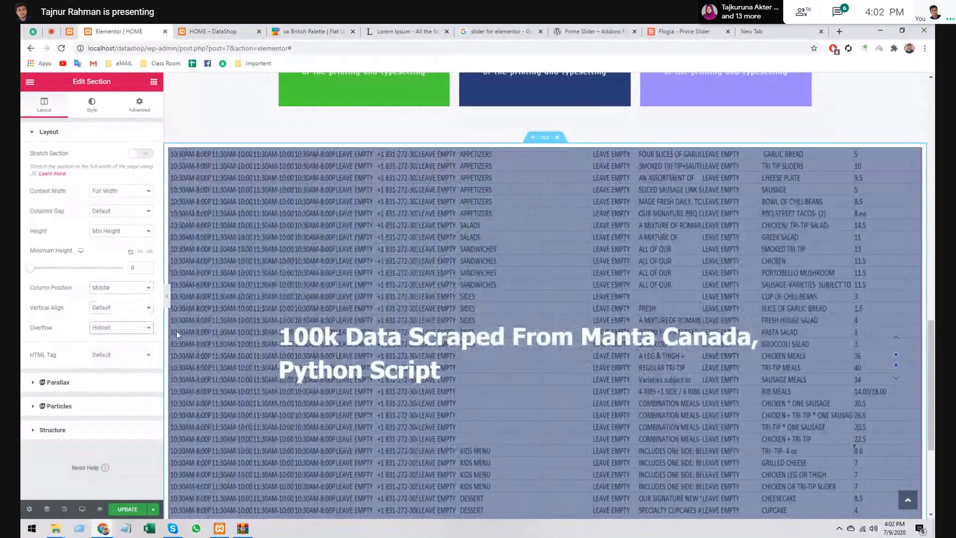
click(170, 297)
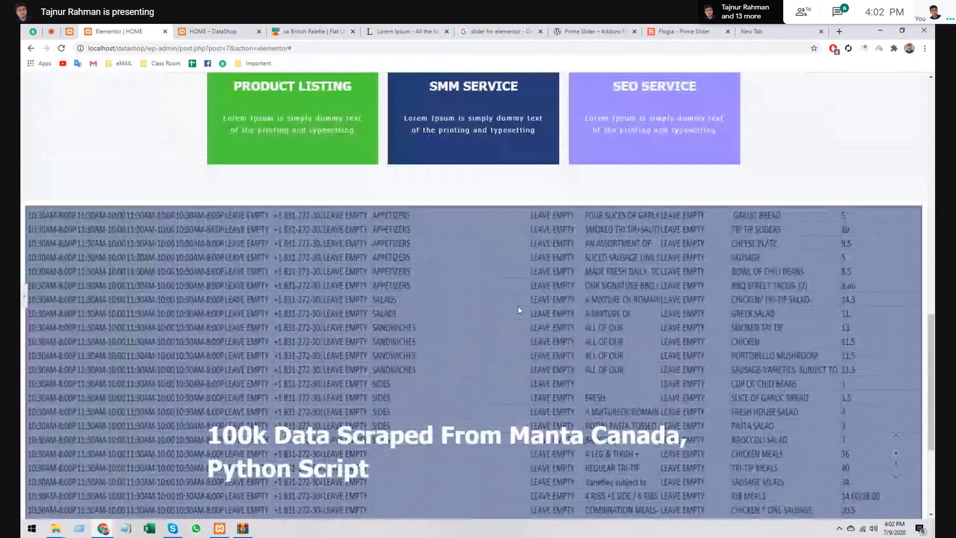
scroll(518, 306, down, 4)
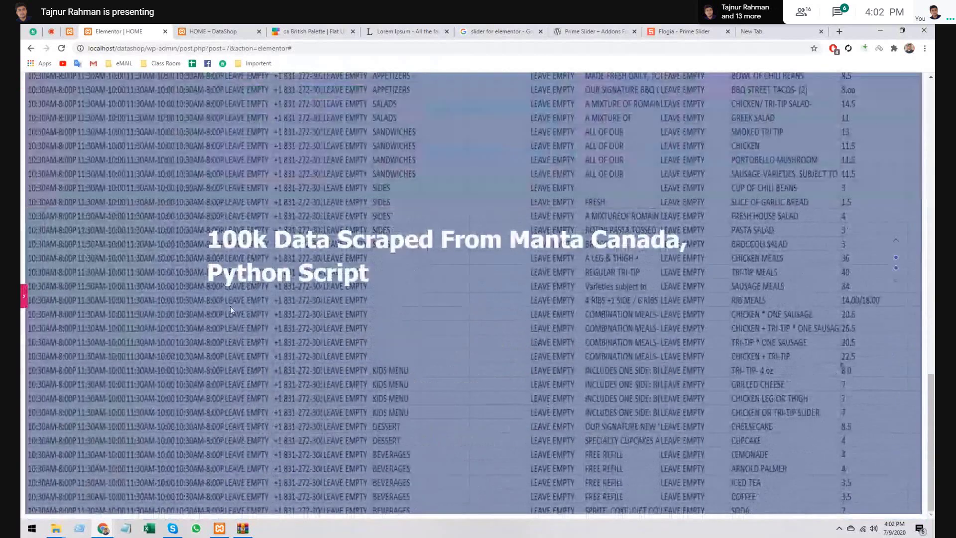
key(ctrl+p)
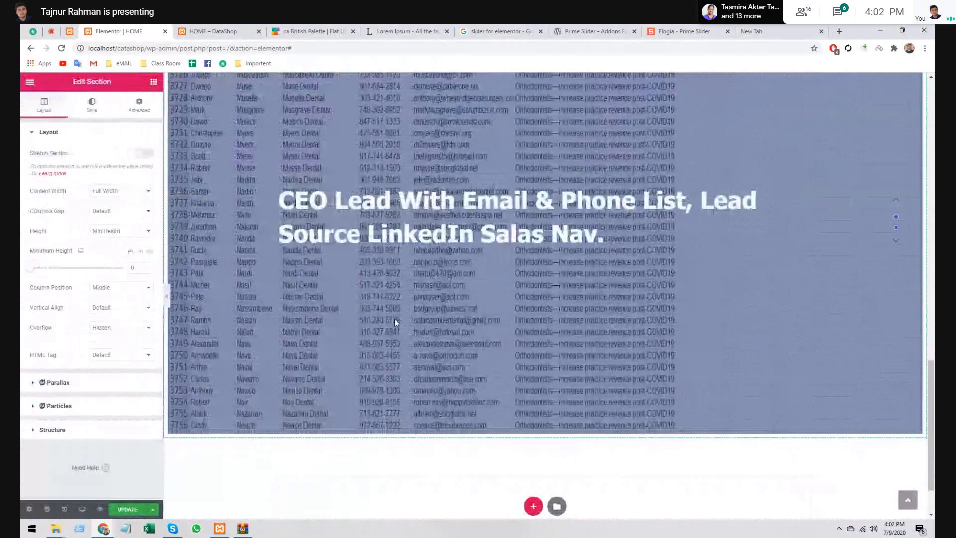
scroll(394, 319, up, 3)
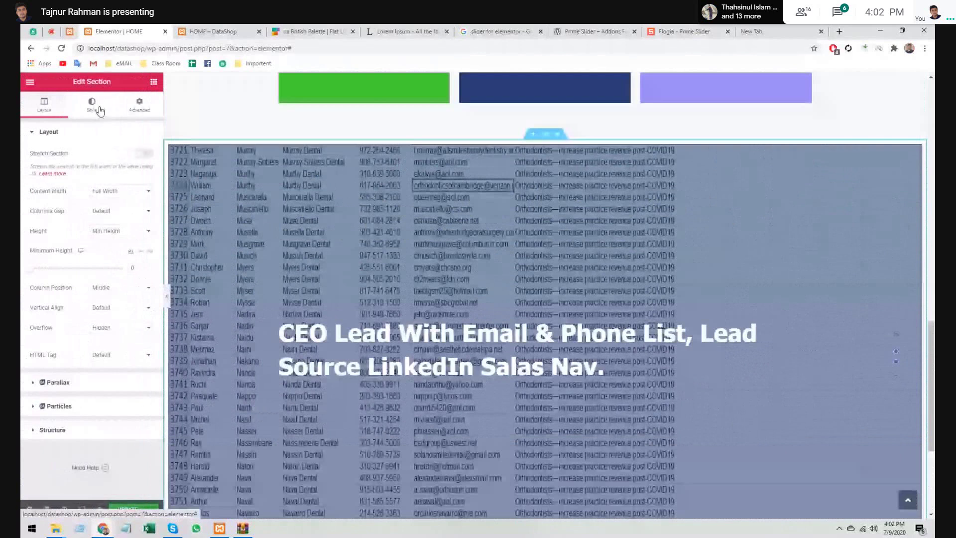
- Select the Flogia slider widget and raise its minimum height to 349
click(152, 81)
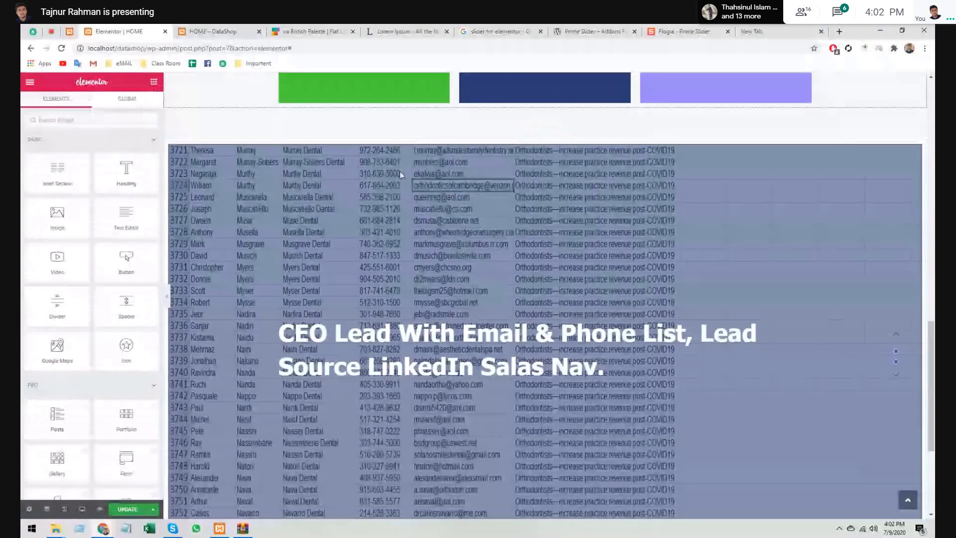
click(539, 196)
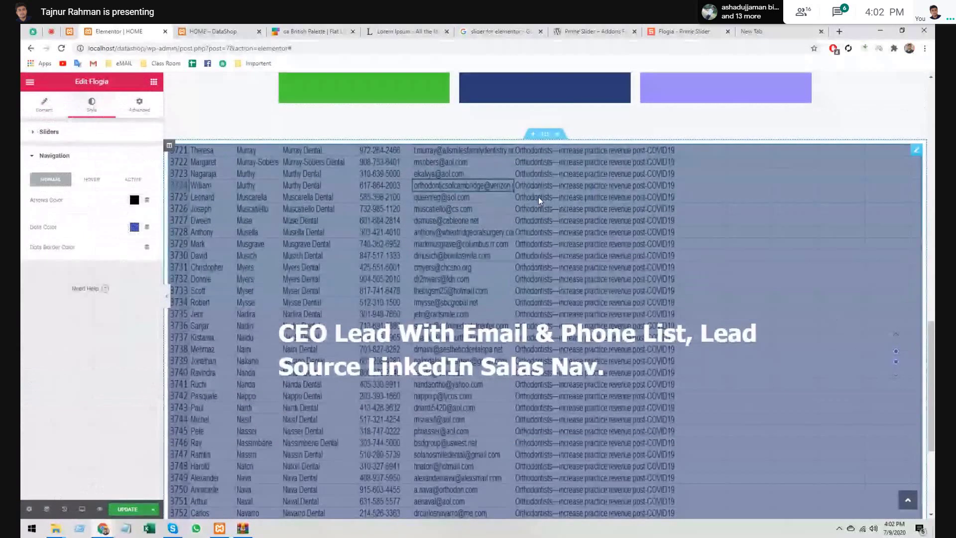
click(50, 113)
click(41, 176)
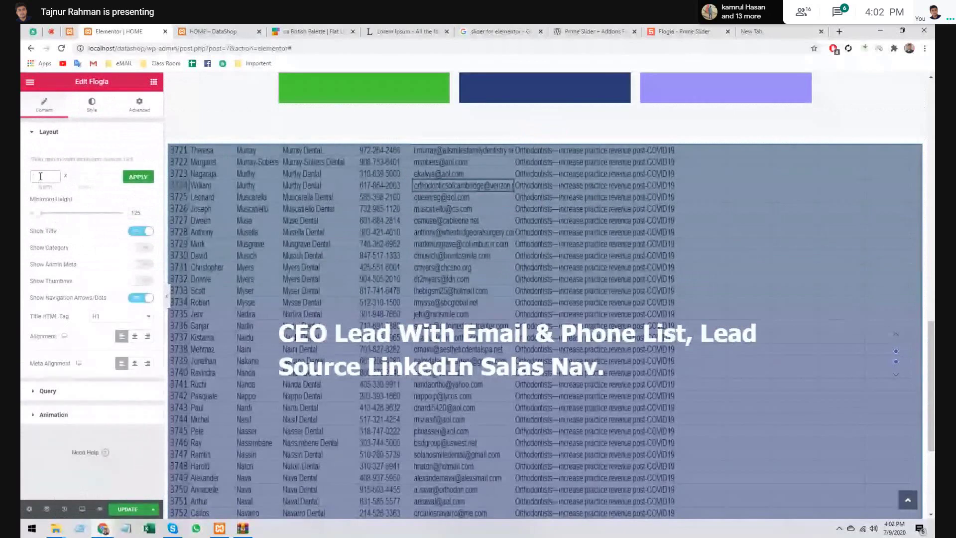
drag(41, 213, 57, 214)
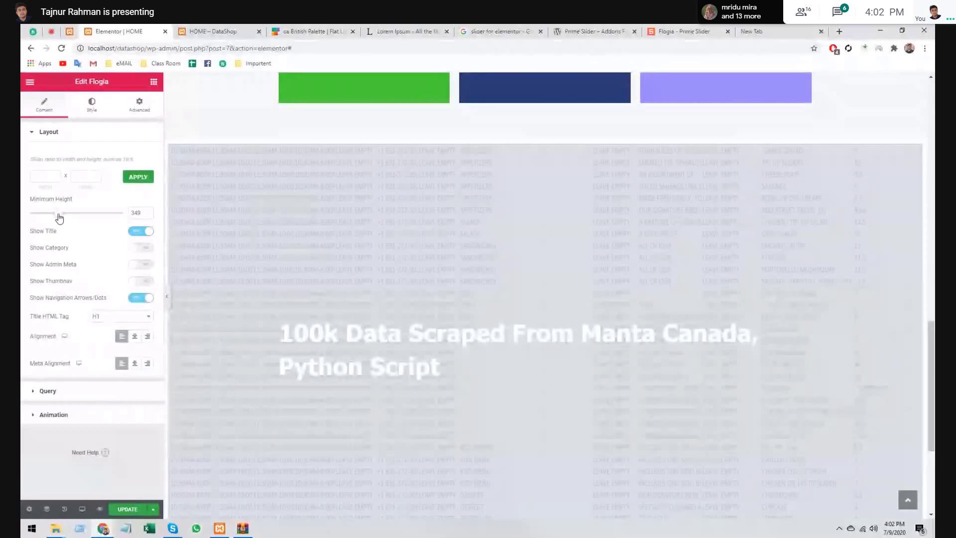
click(167, 295)
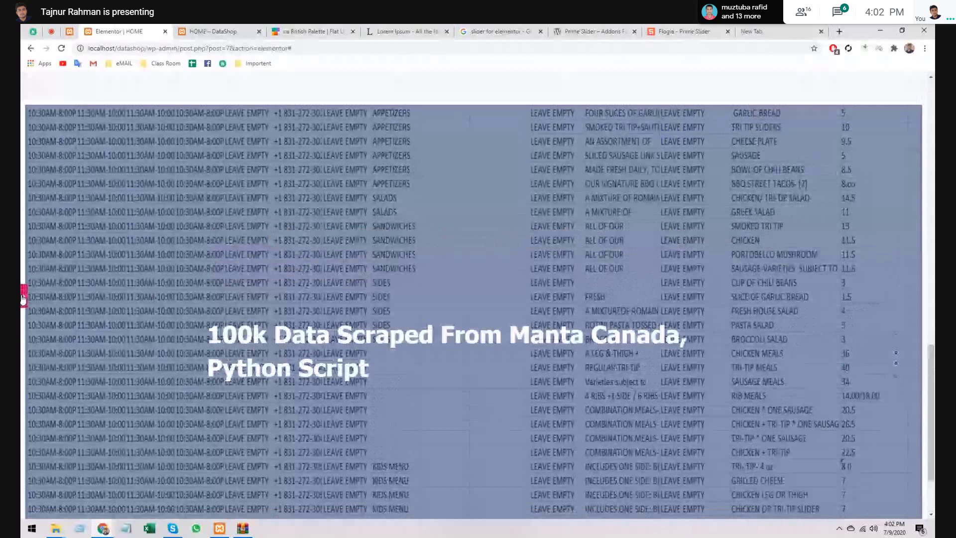
click(23, 298)
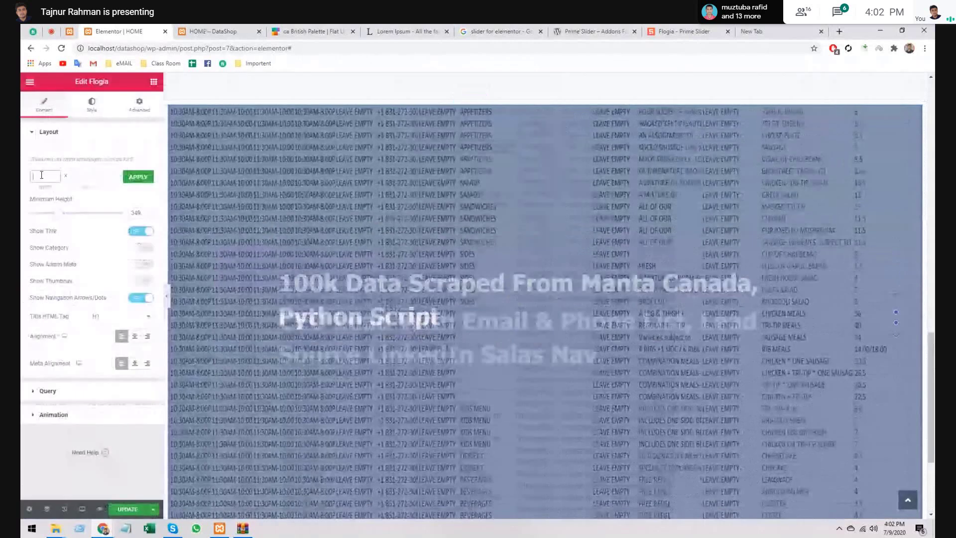
- Apply a 100% by 80% slider ratio and preview the shorter slider
click(42, 175)
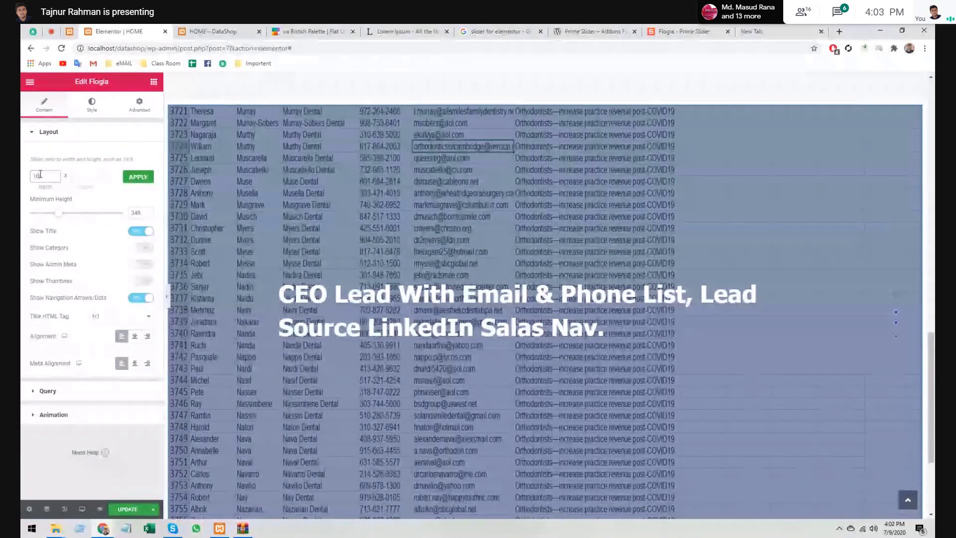
click(86, 176)
text(8)
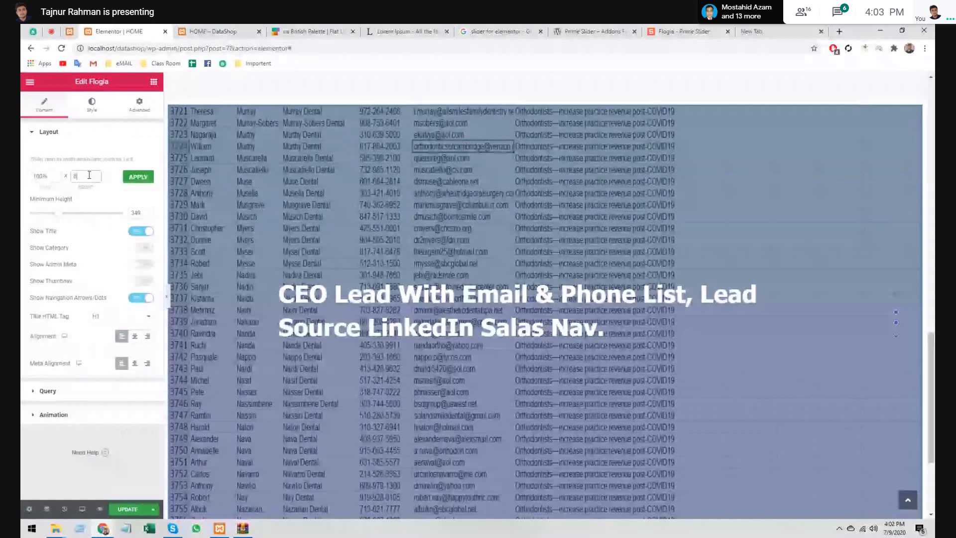
text(0%)
click(139, 176)
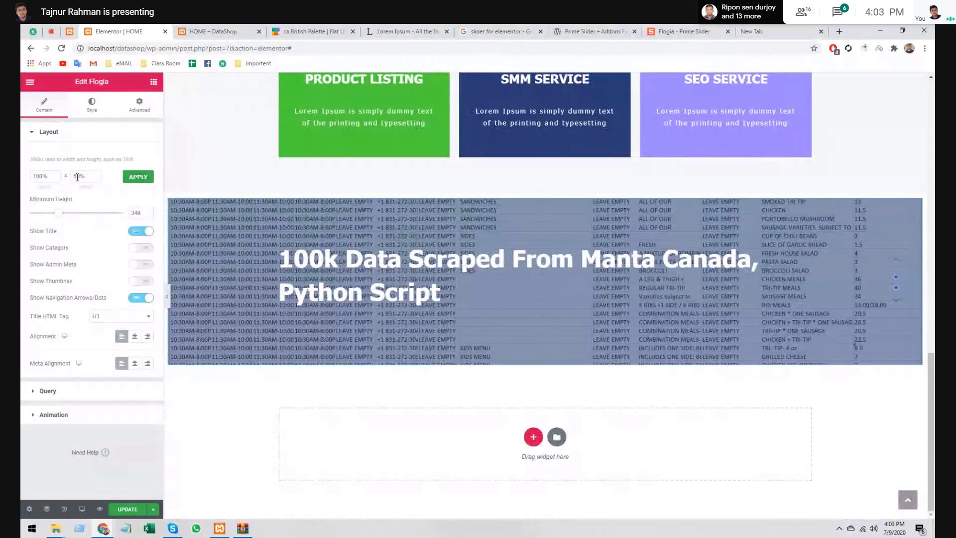
click(75, 177)
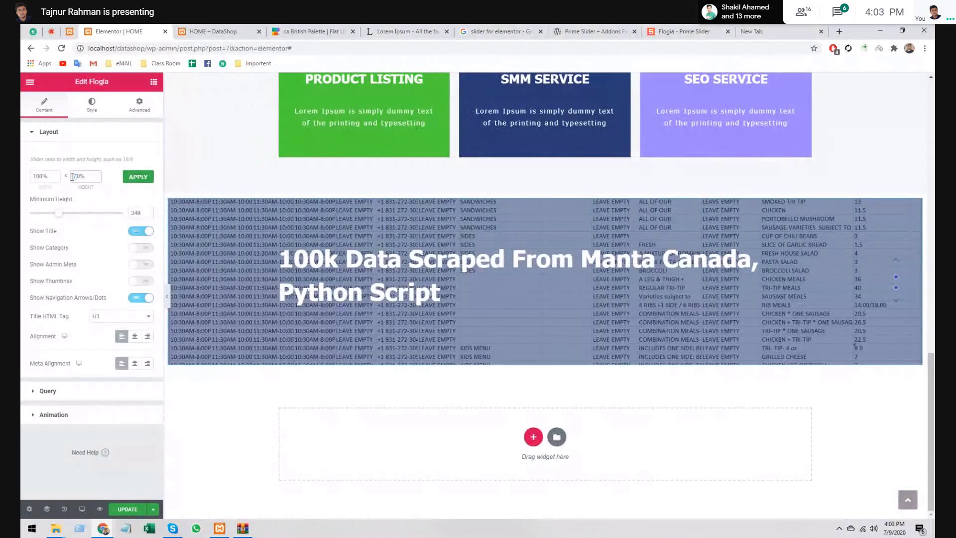
click(144, 178)
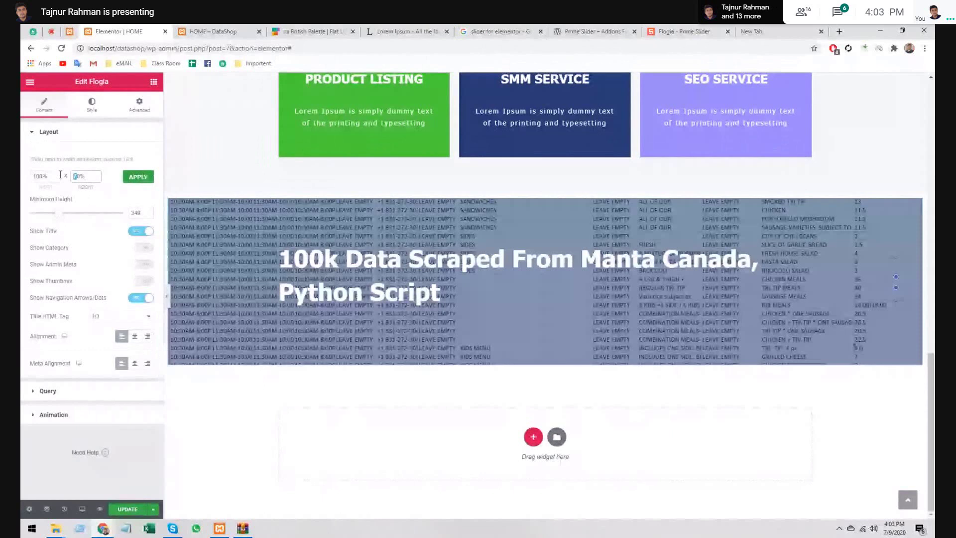
text(8)
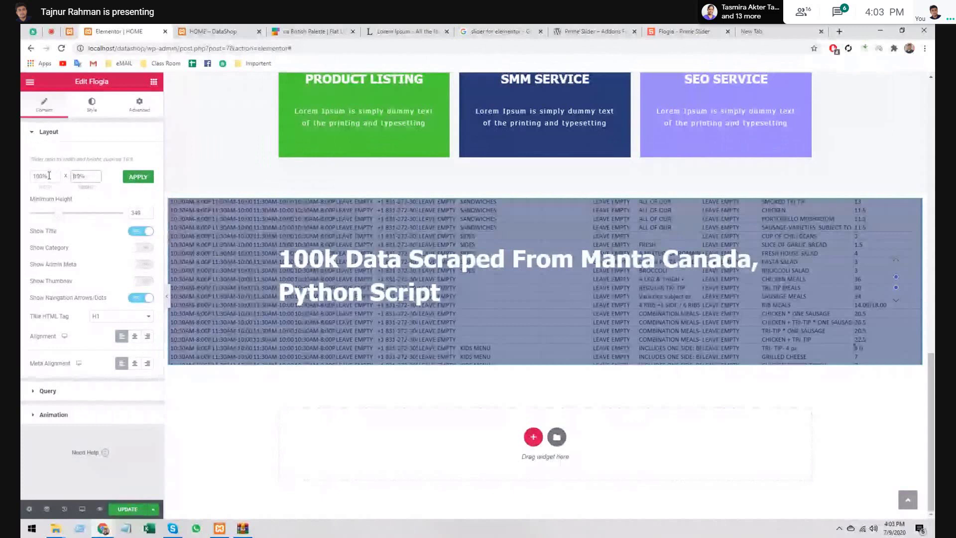
click(168, 296)
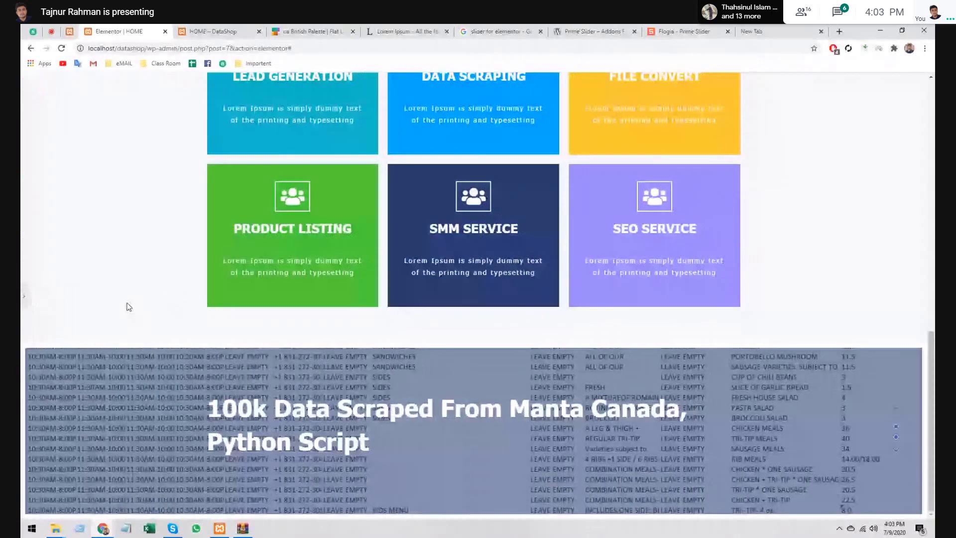
scroll(99, 305, up, 2)
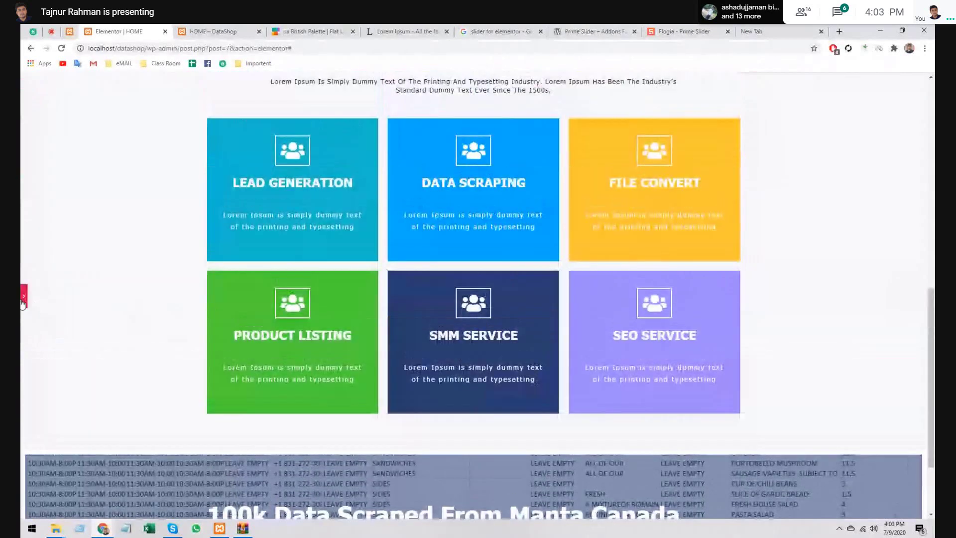
click(22, 299)
scroll(276, 292, down, 5)
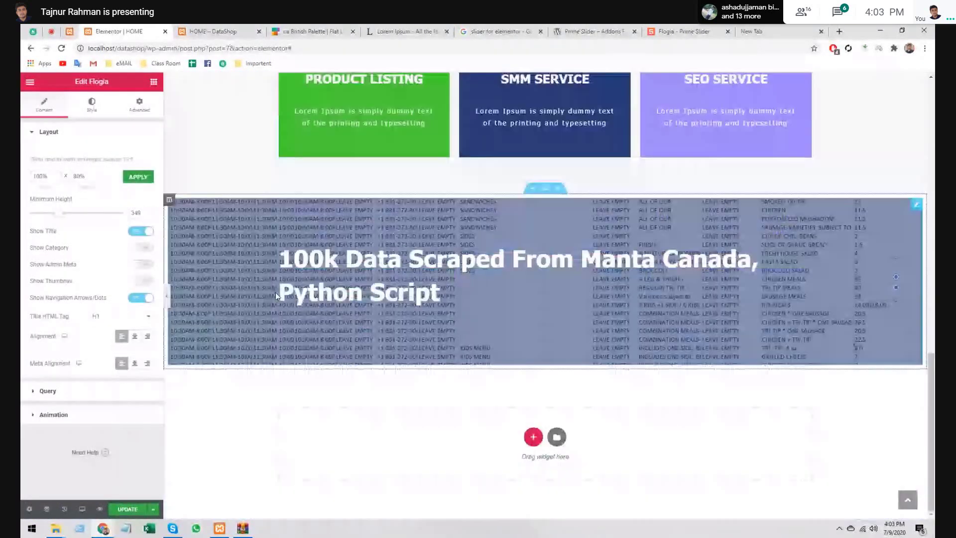
- Decline the meeting join request, raise the slider's minimum height, and add an OUR SERVICE heading above it
click(90, 178)
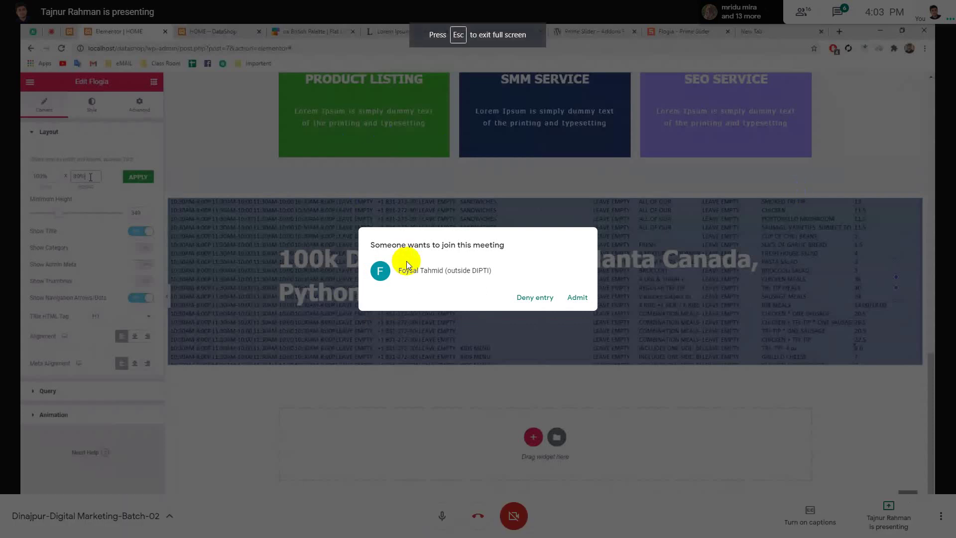
click(542, 299)
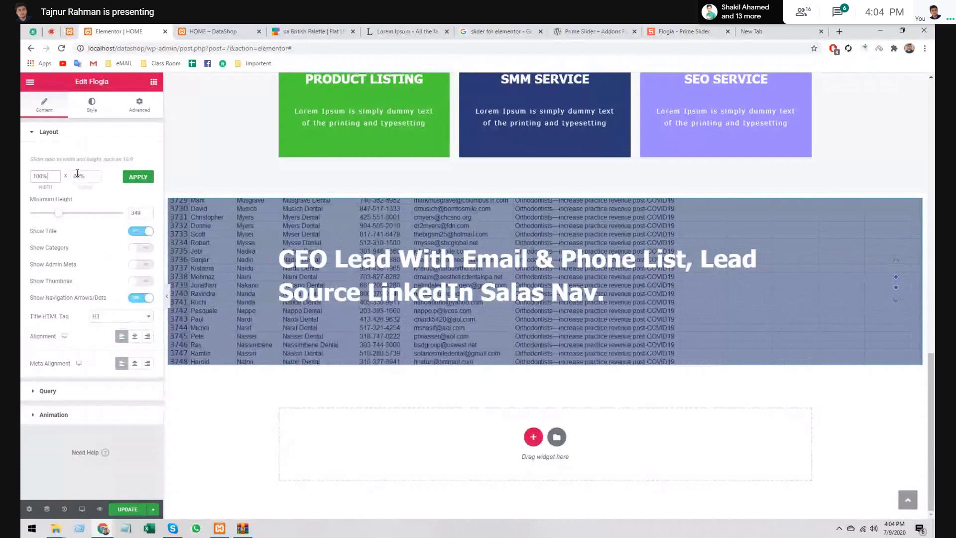
drag(77, 173, 66, 173)
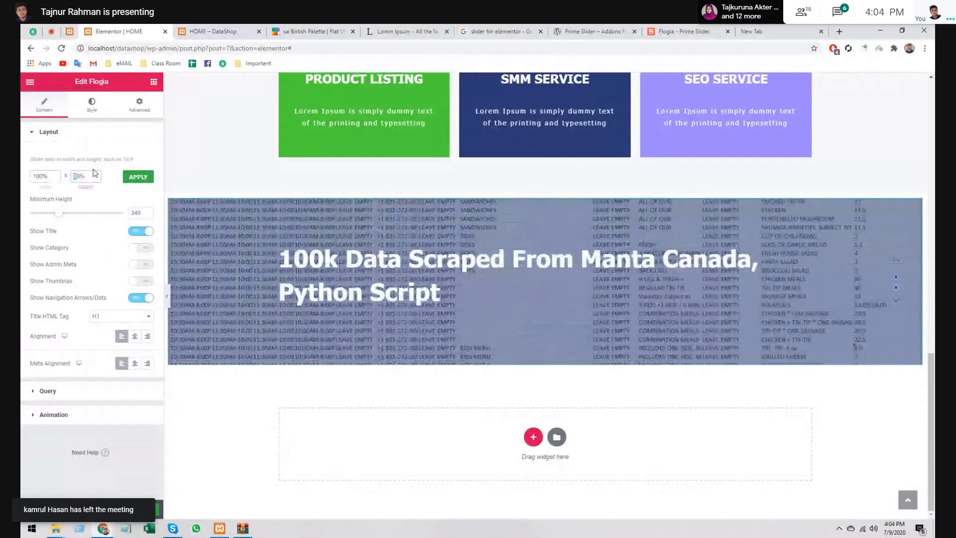
click(95, 172)
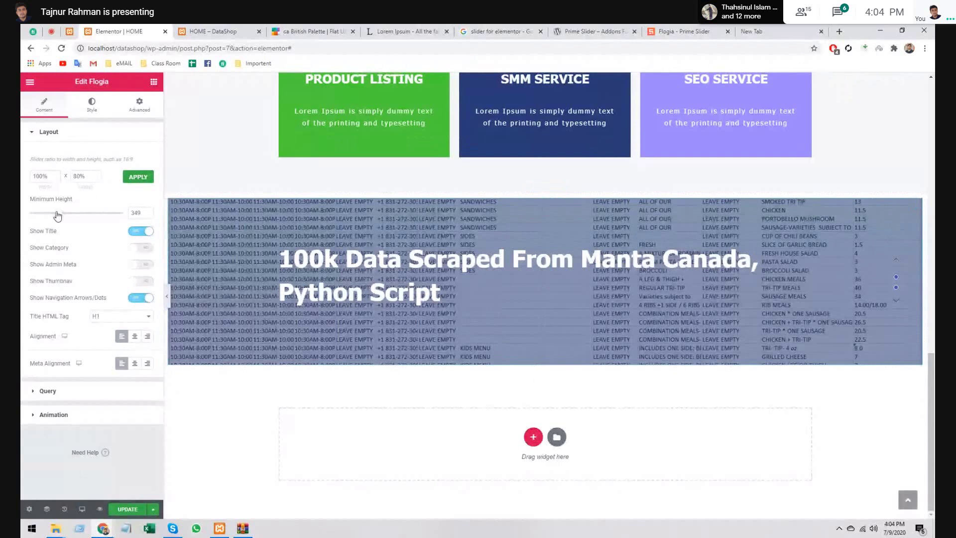
drag(60, 217, 72, 216)
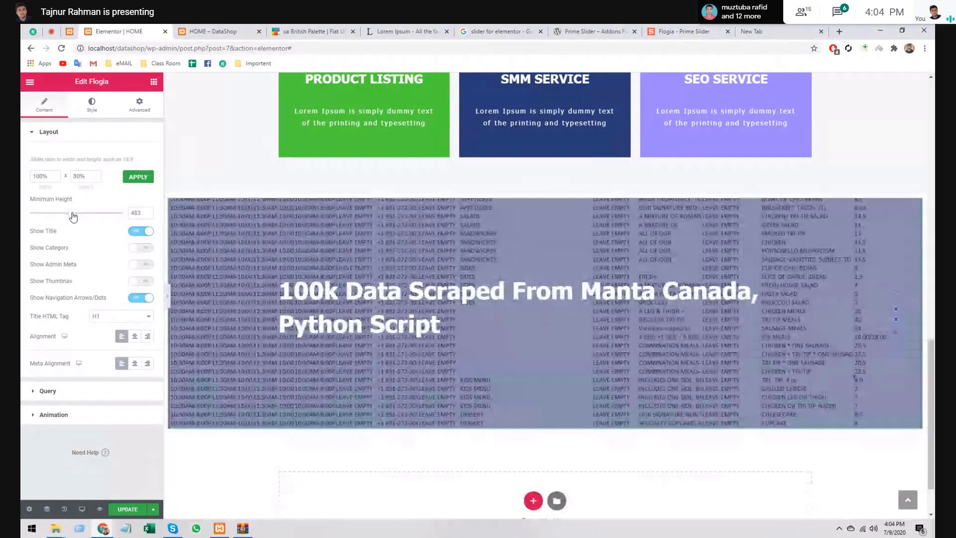
click(525, 292)
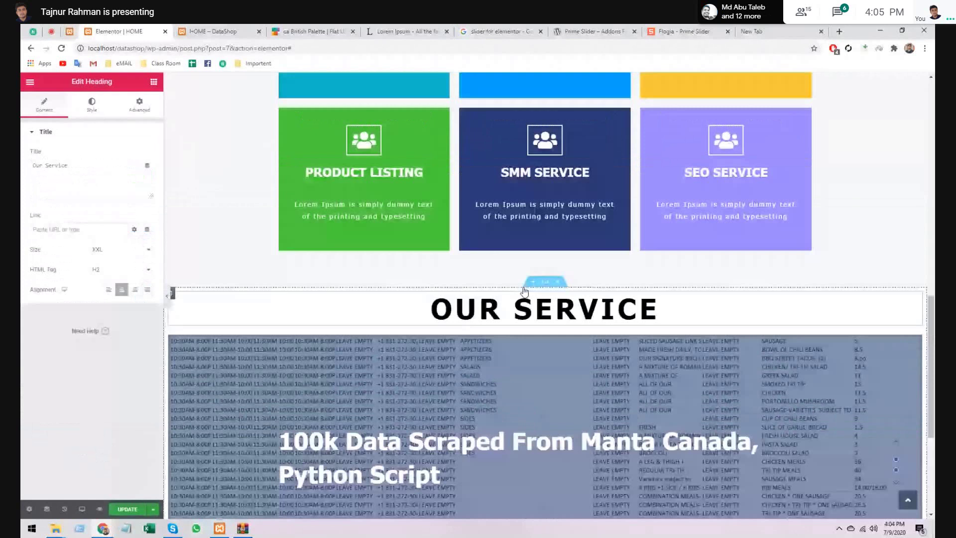
- Paste a divider into the slider column and move it above the slider
scroll(525, 291, up, 1)
right_click(507, 379)
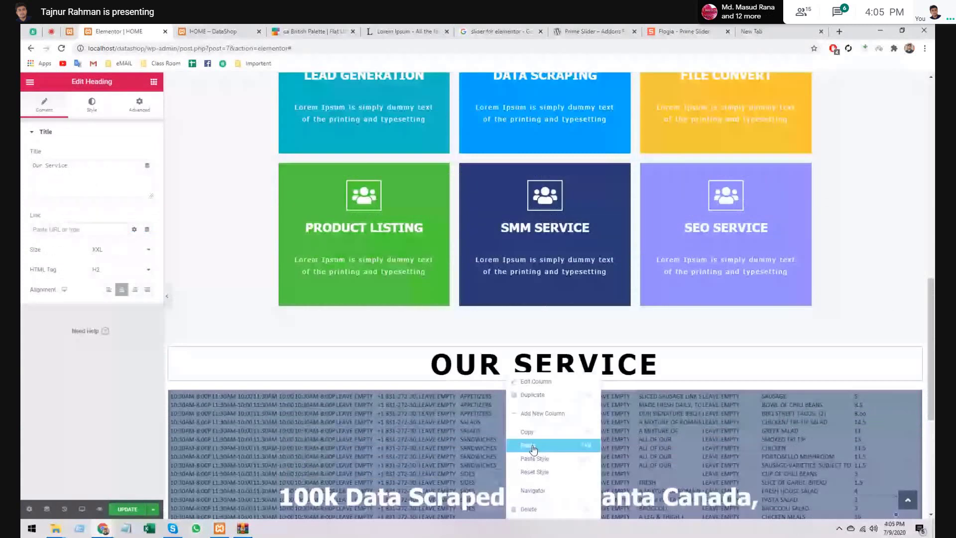
click(533, 450)
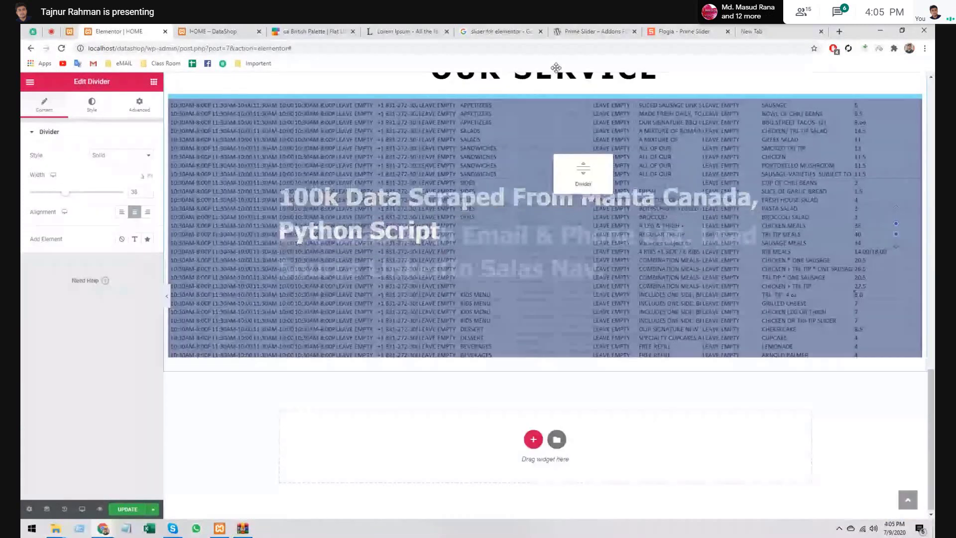
drag(566, 94, 568, 95)
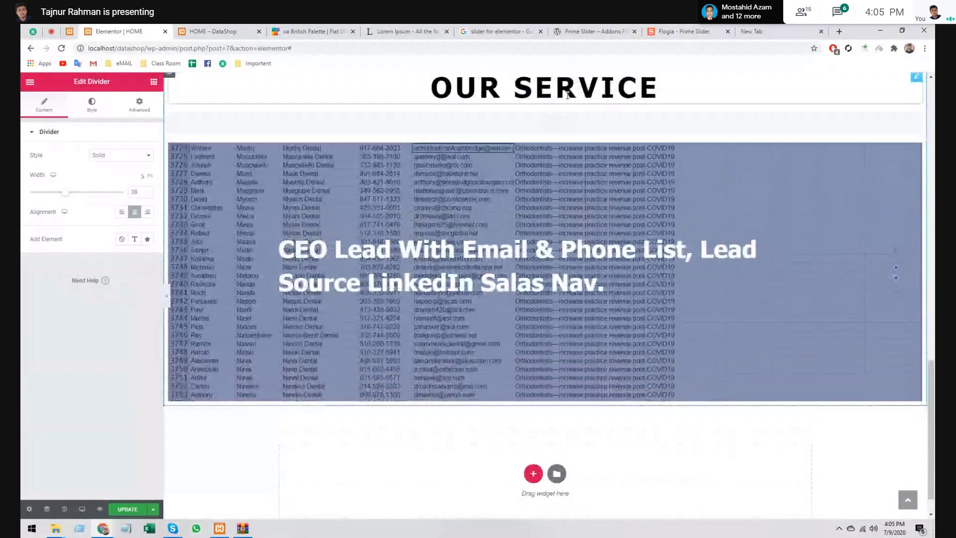
- Copy the Lorem Ipsum intro paragraph and place it below the divider
scroll(573, 120, up, 3)
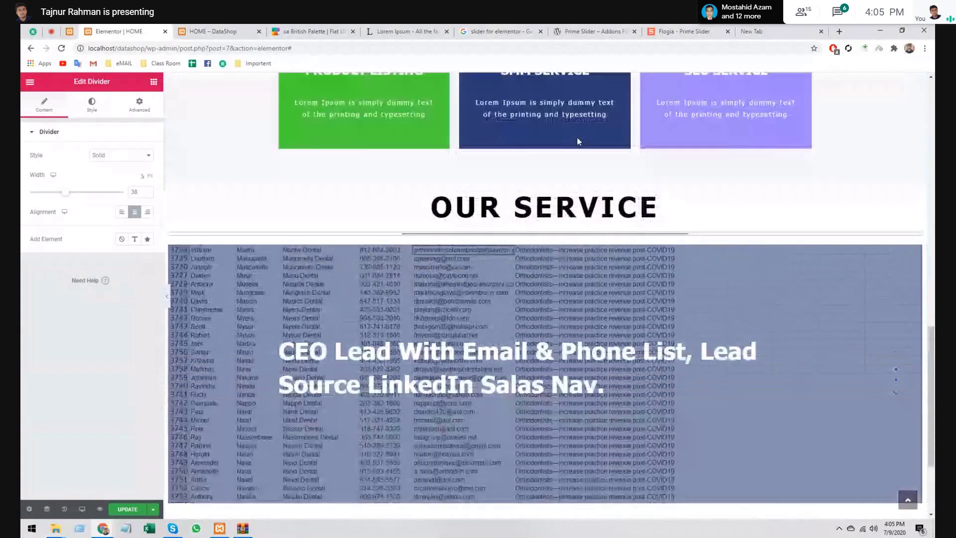
scroll(578, 138, up, 7)
right_click(578, 113)
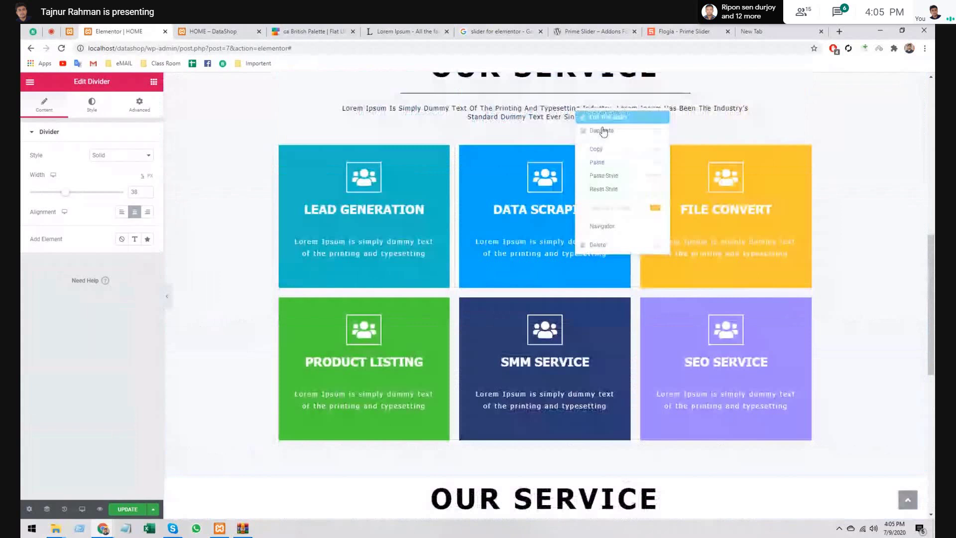
click(601, 150)
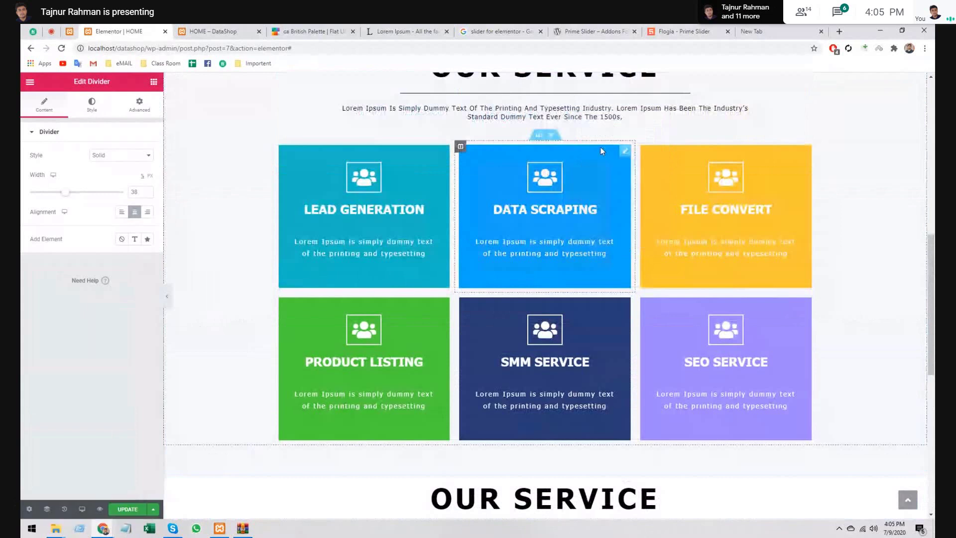
scroll(600, 148, down, 6)
drag(573, 209, 556, 192)
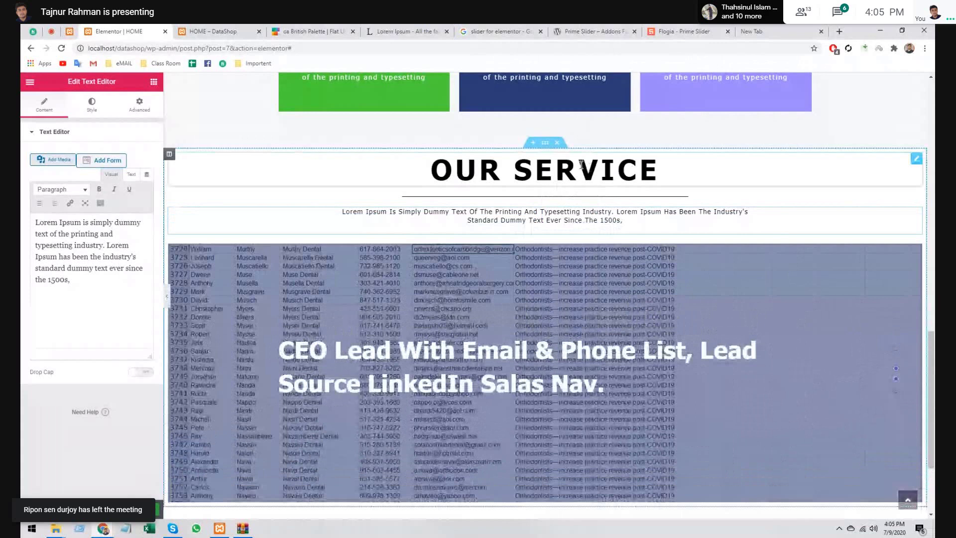
- Change the heading from OUR SERVICE to OUR PROJECT and preview the section
click(581, 164)
double_click(54, 165)
key(BackSpace)
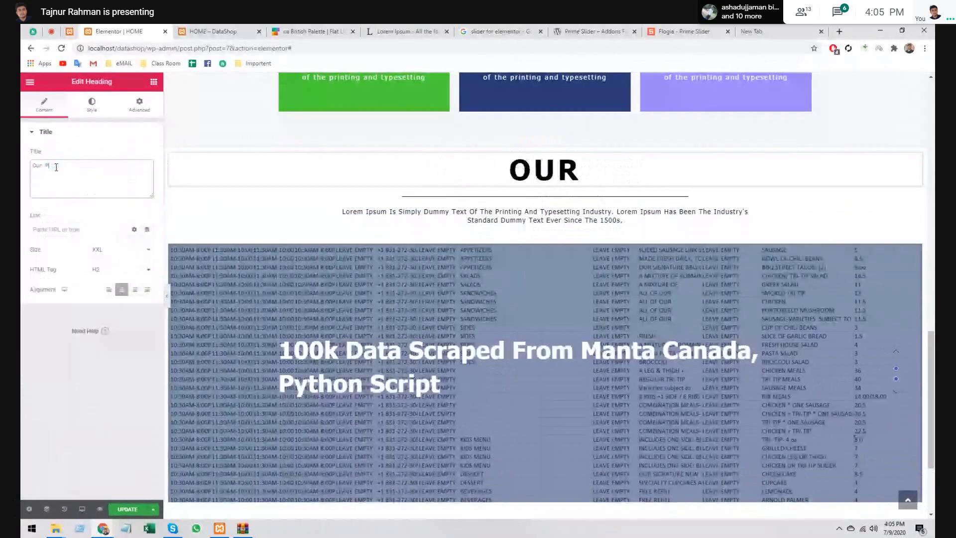
text(Project)
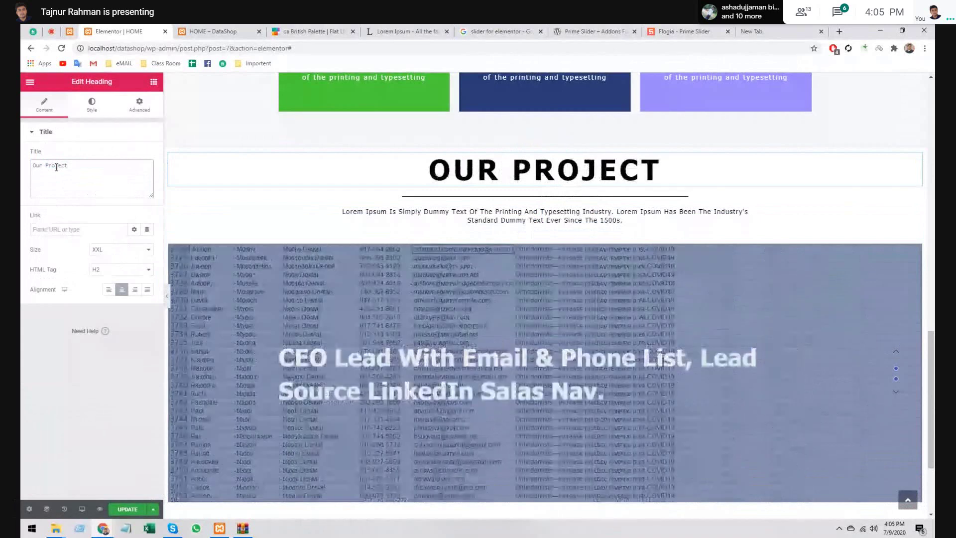
click(573, 211)
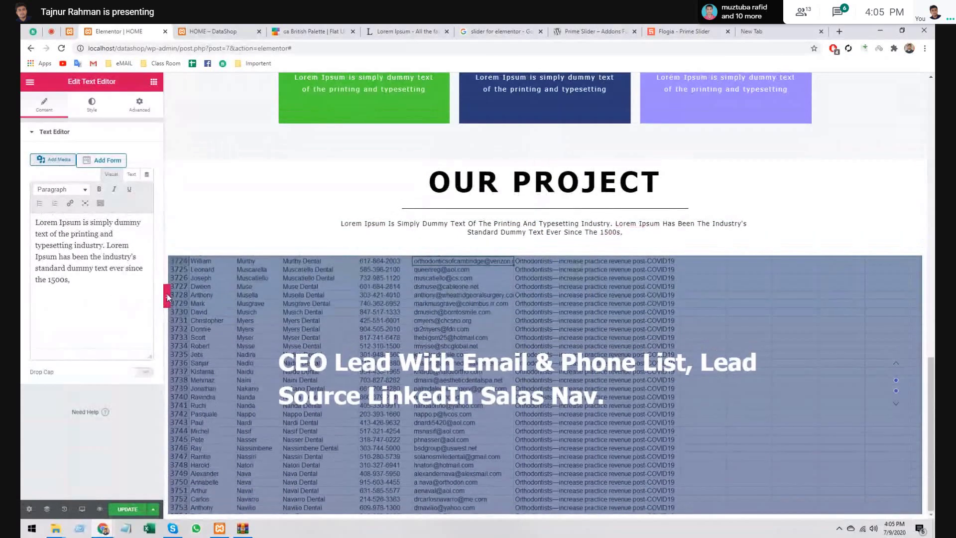
click(167, 297)
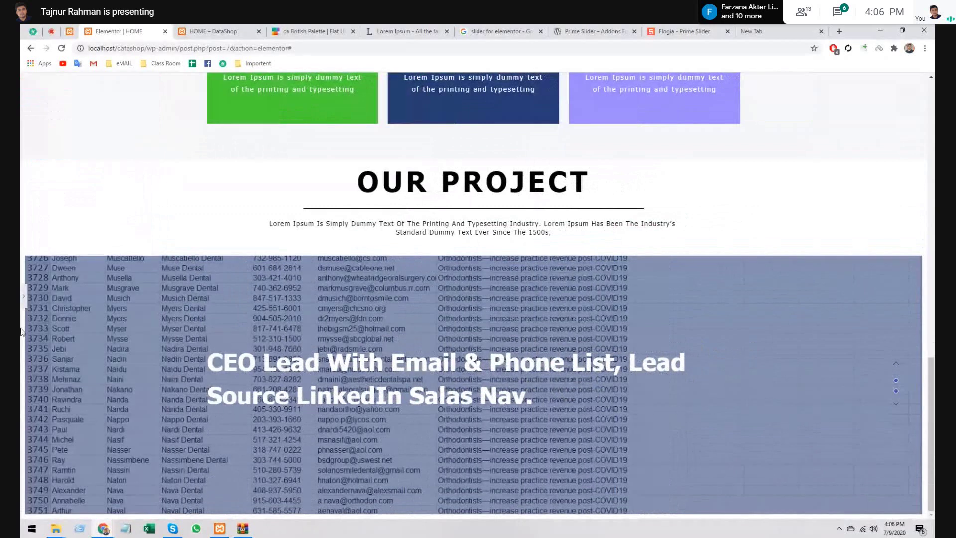
- Set the Flogia slider title alignment to Left after trying Center, then preview full width
click(23, 295)
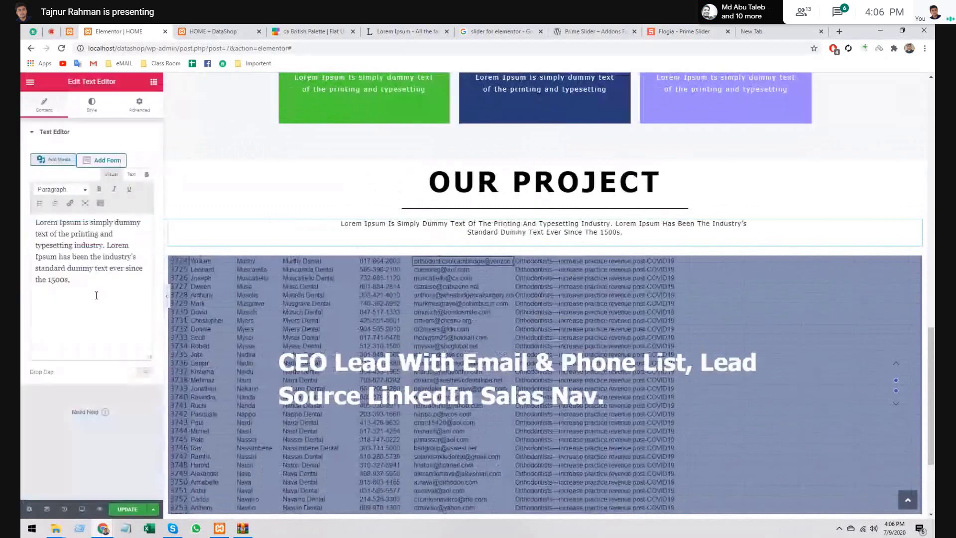
click(384, 376)
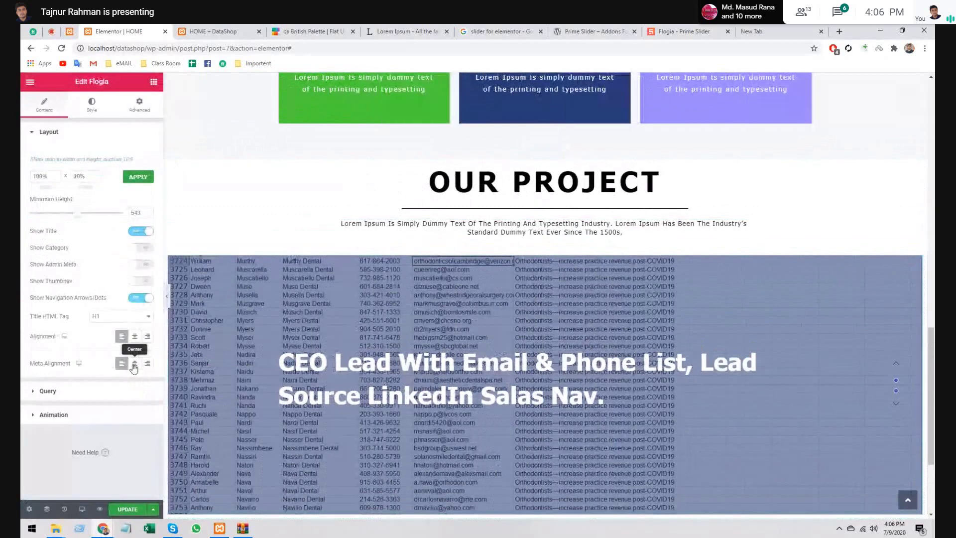
click(134, 336)
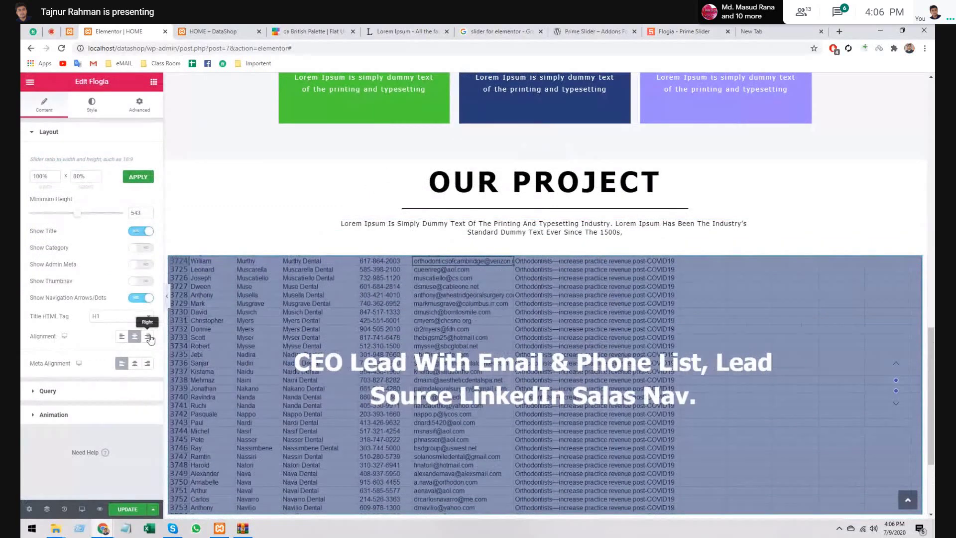
click(120, 337)
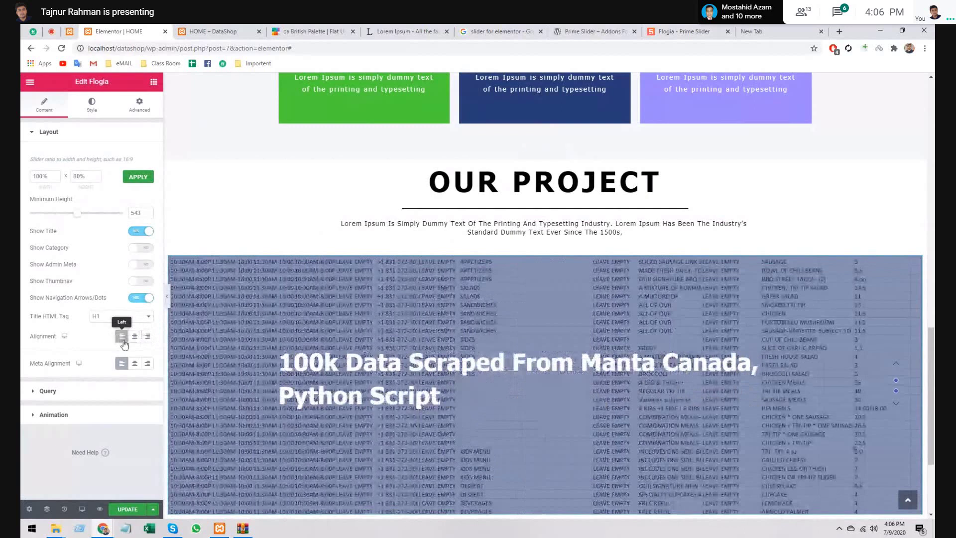
click(173, 295)
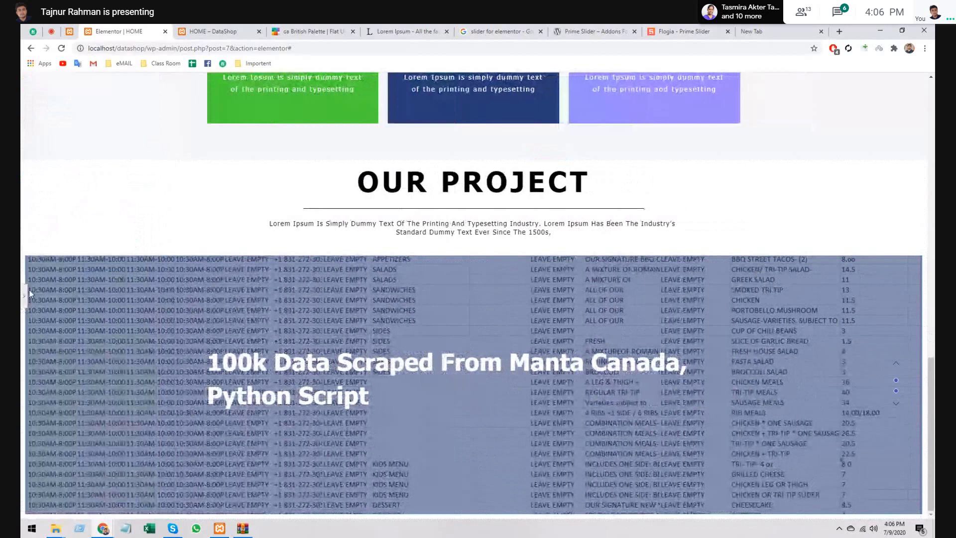
- Make the slider title colour black (#000000), then switch to the British Palette page
click(29, 290)
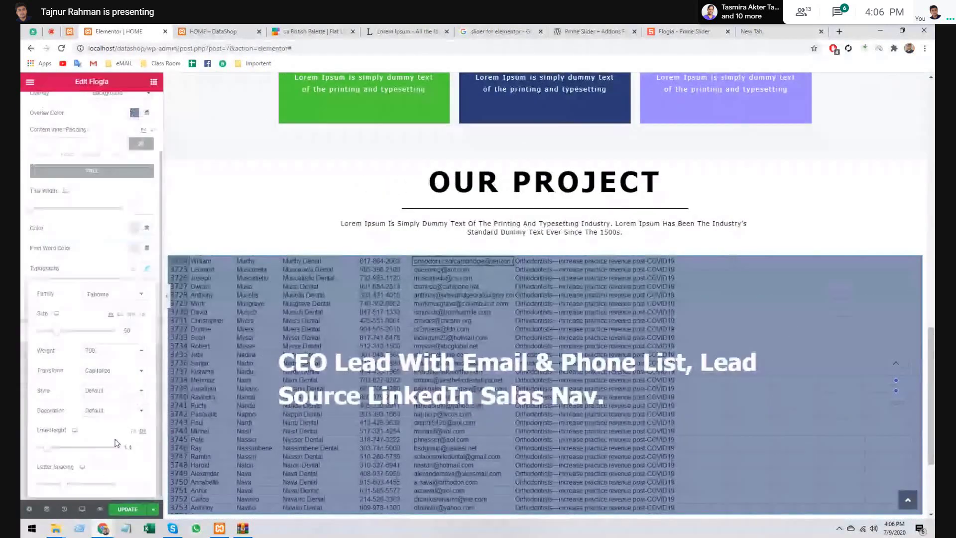
click(147, 268)
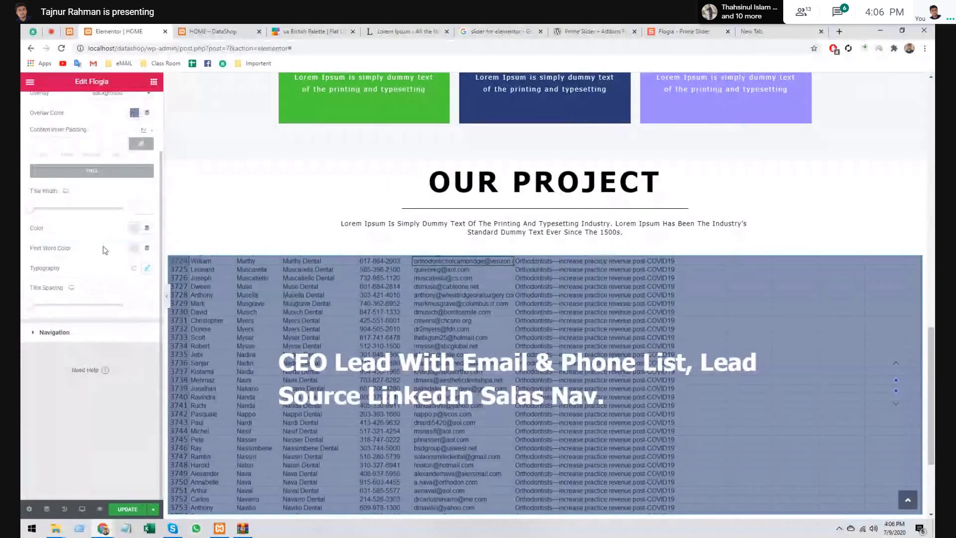
click(135, 234)
click(165, 321)
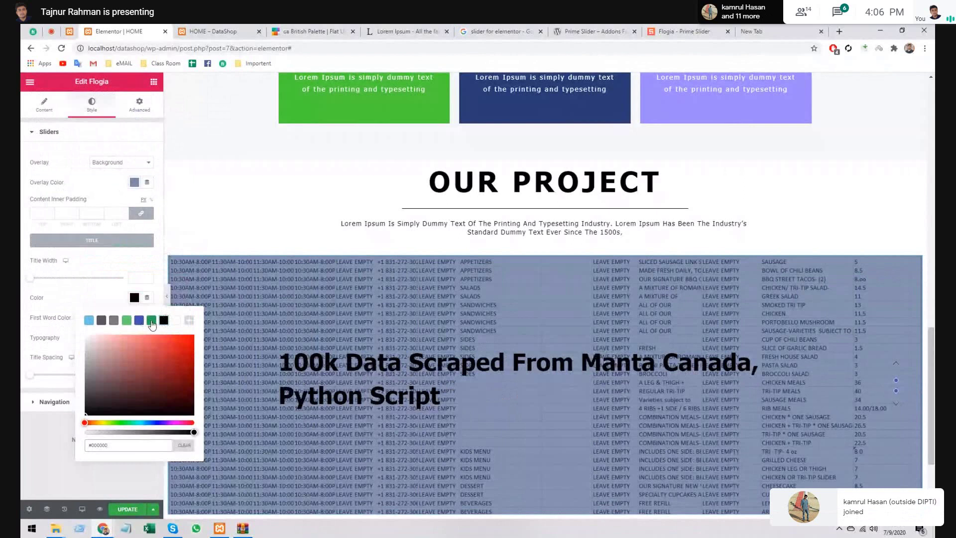
key(ctrl+Tab)
key(ctrl+Tab)
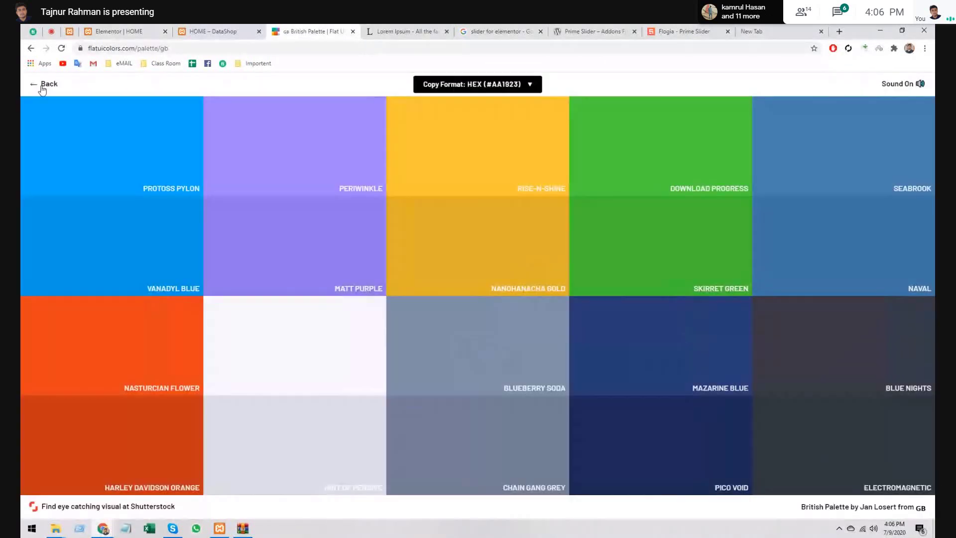
- Copy Unmellow Yellow's hex from the Flat UI Colors Turkish Palette and return to the Elementor editor
click(43, 87)
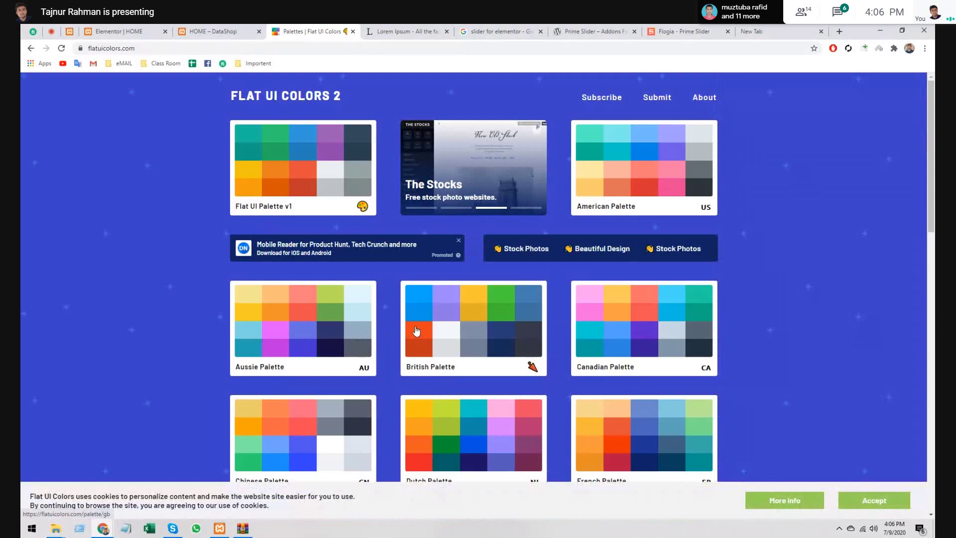
scroll(417, 323, down, 7)
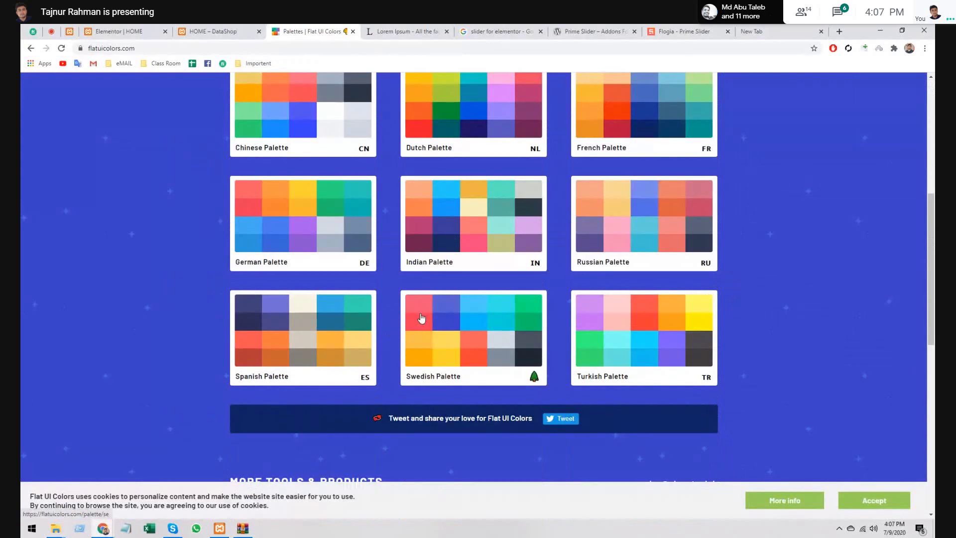
scroll(422, 318, up, 3)
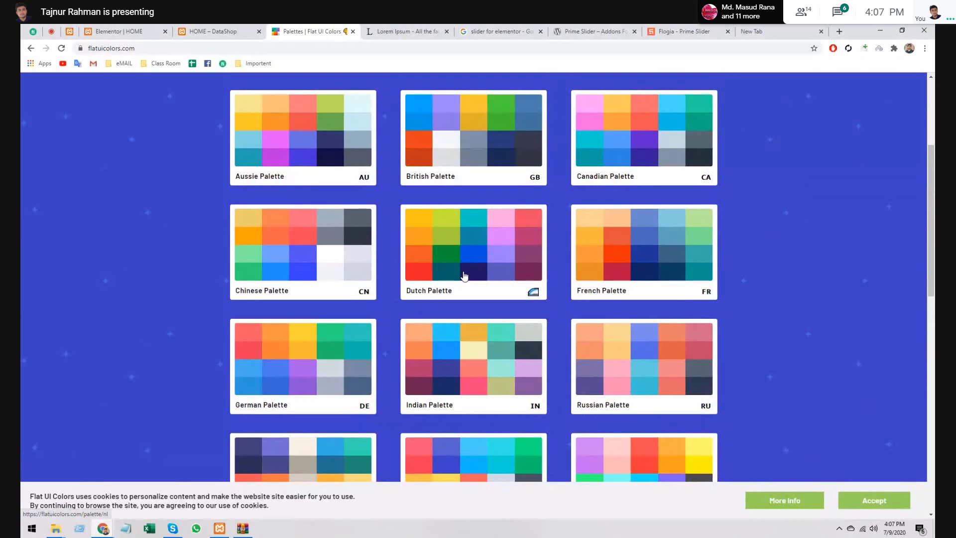
scroll(464, 276, down, 2)
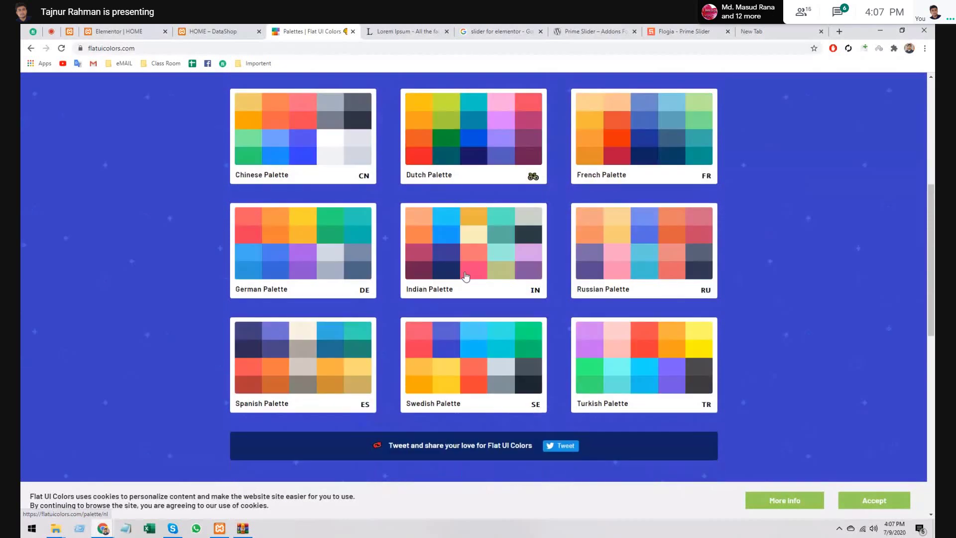
scroll(466, 275, down, 2)
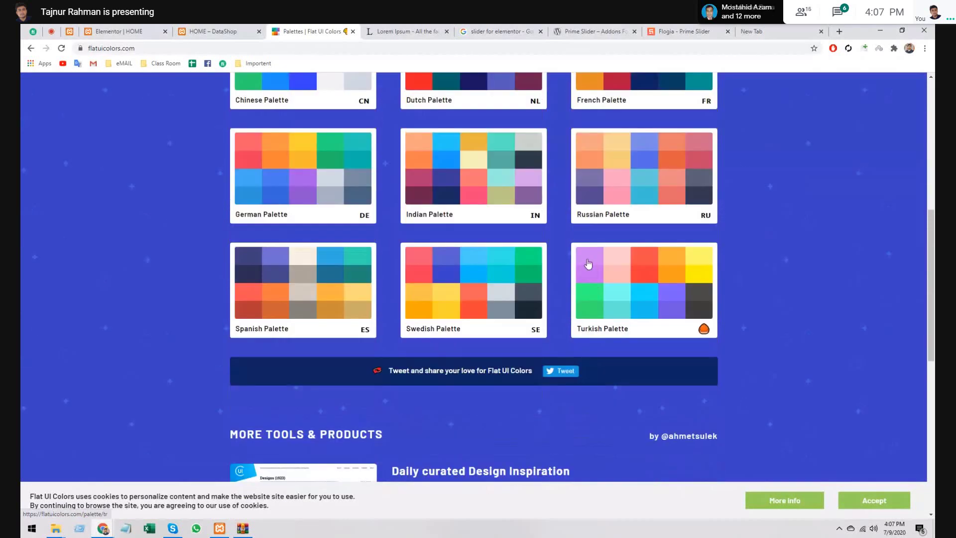
scroll(588, 264, up, 3)
scroll(588, 266, down, 2)
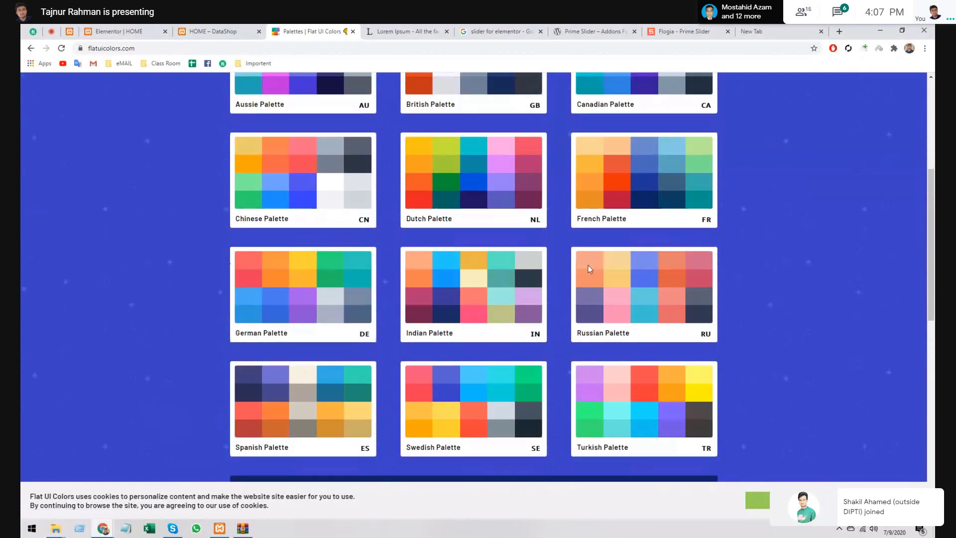
click(681, 383)
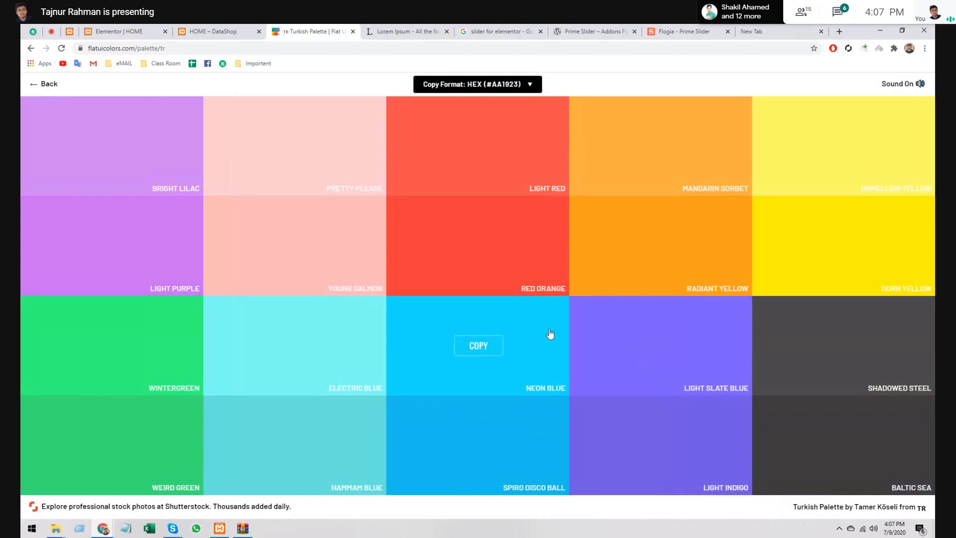
click(855, 157)
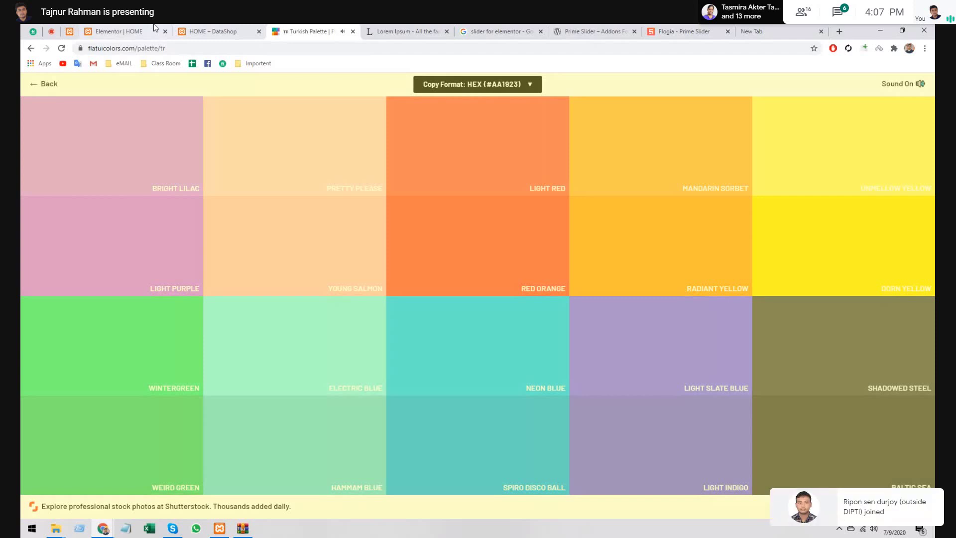
click(155, 28)
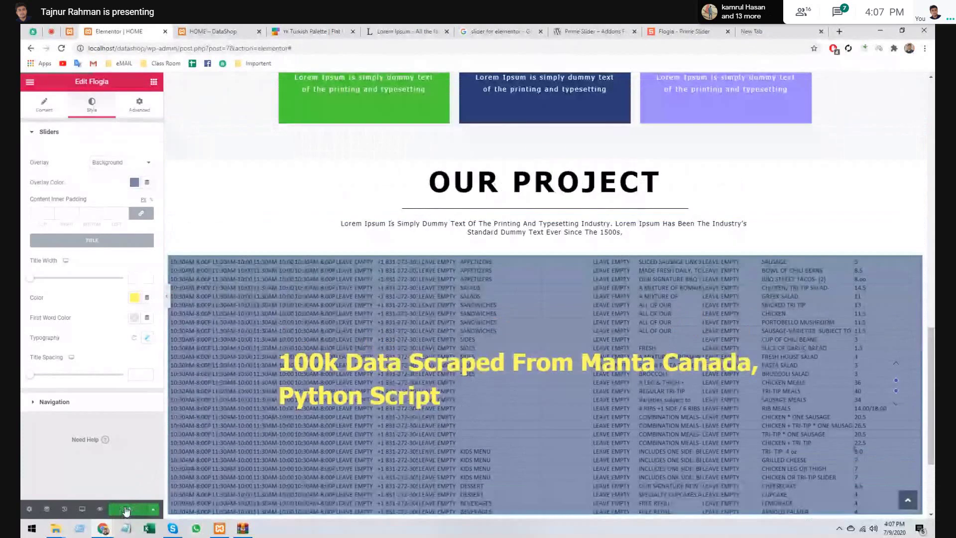
- Update the homepage, add a spacer below the project slider, and close the extra reference tabs
click(126, 511)
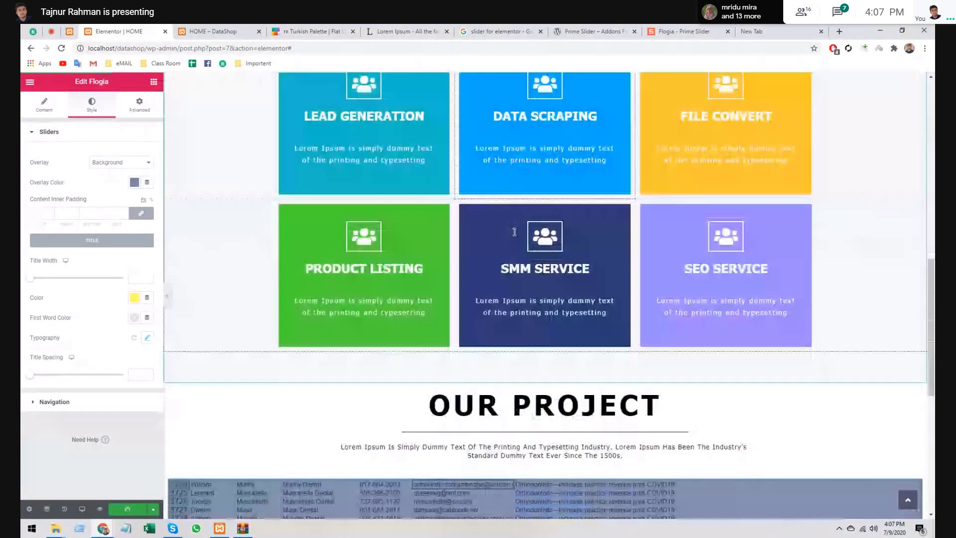
scroll(515, 224, down, 7)
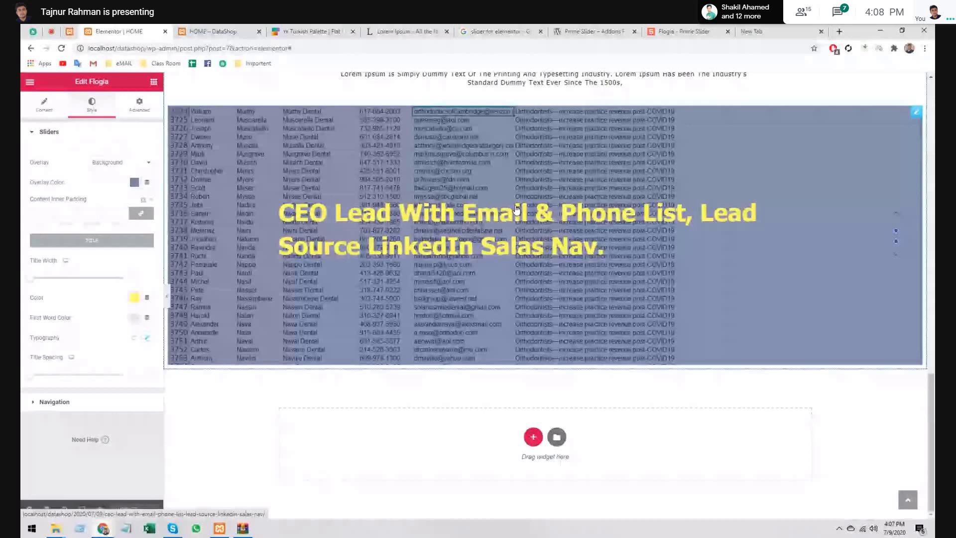
key(ctrl+v)
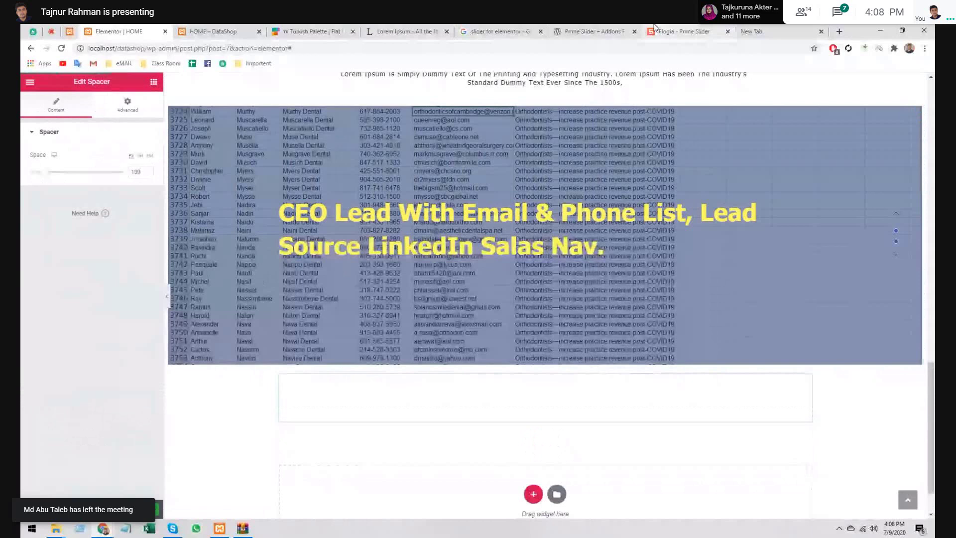
click(446, 31)
click(447, 31)
click(447, 30)
click(447, 31)
click(447, 31)
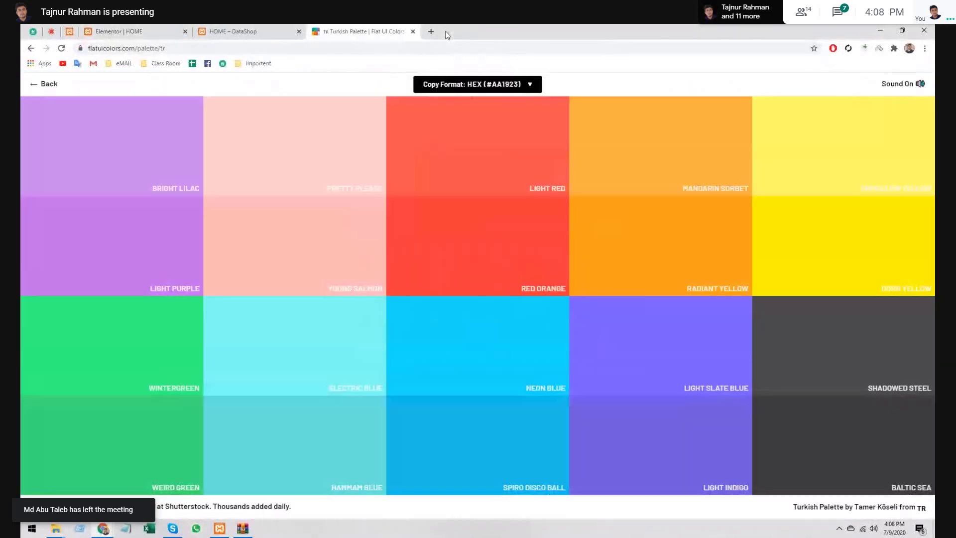
- Open the Dinajpur DM Attendance Sheet from the Class Room bookmarks in its own tab
key(ctrl+t)
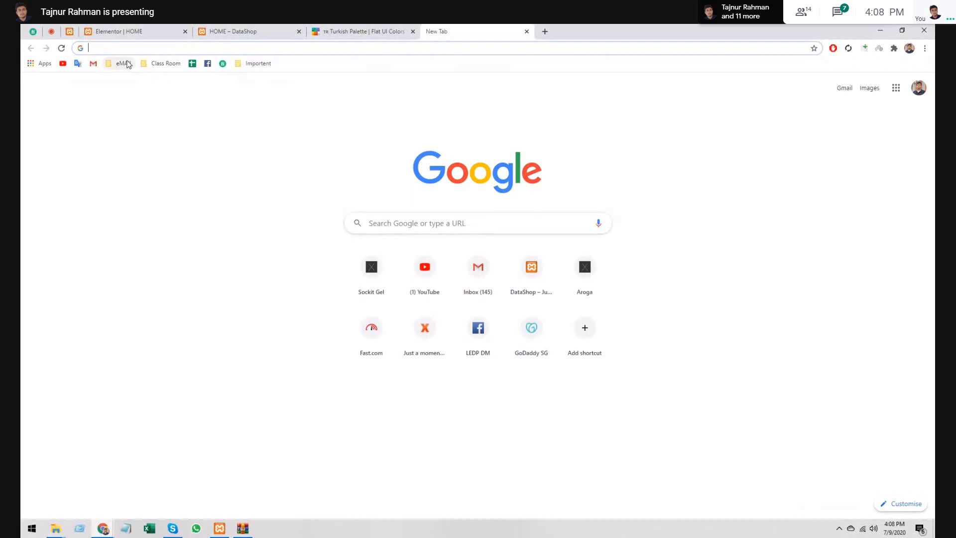
click(158, 62)
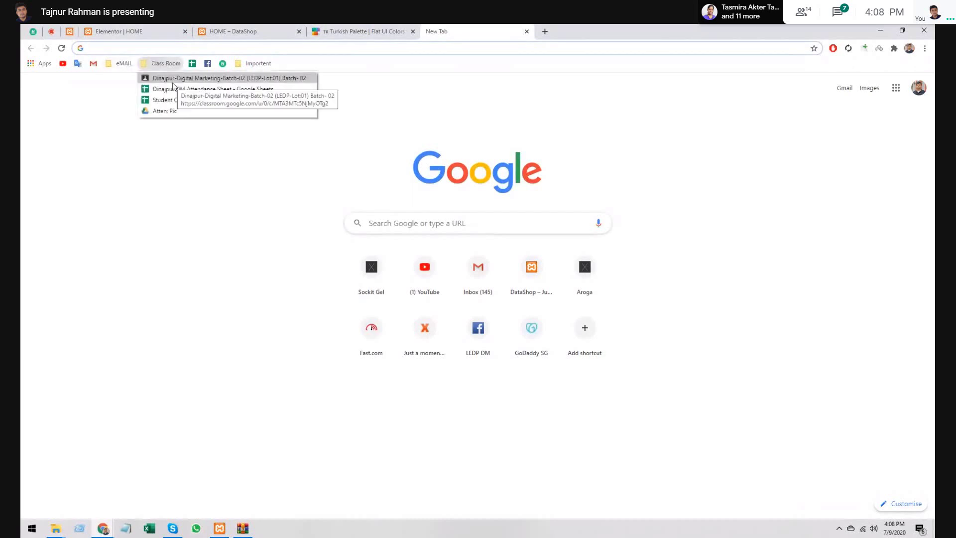
right_click(177, 90)
click(199, 94)
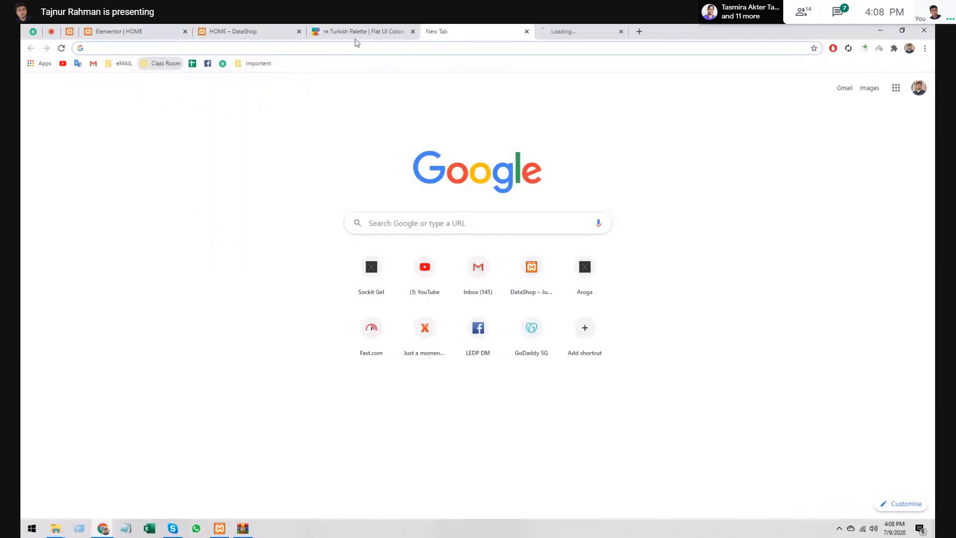
click(576, 28)
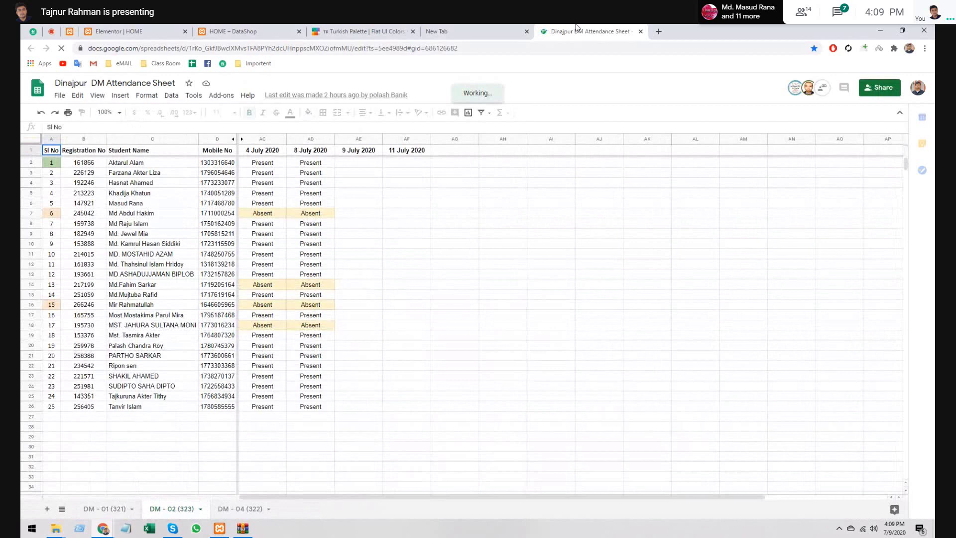
- Copy the 8 July Present mark from AD3 into the 9 July cell AE3
click(328, 164)
click(342, 168)
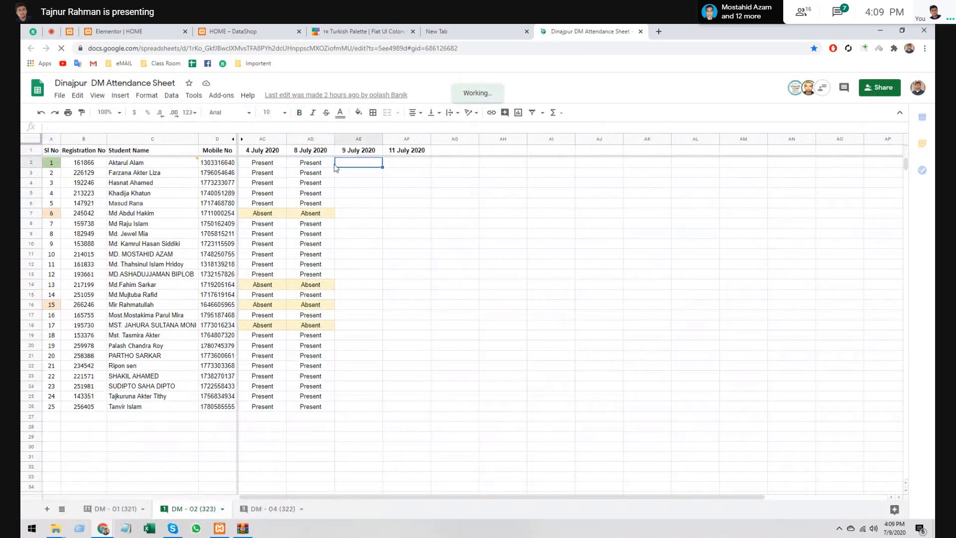
click(323, 161)
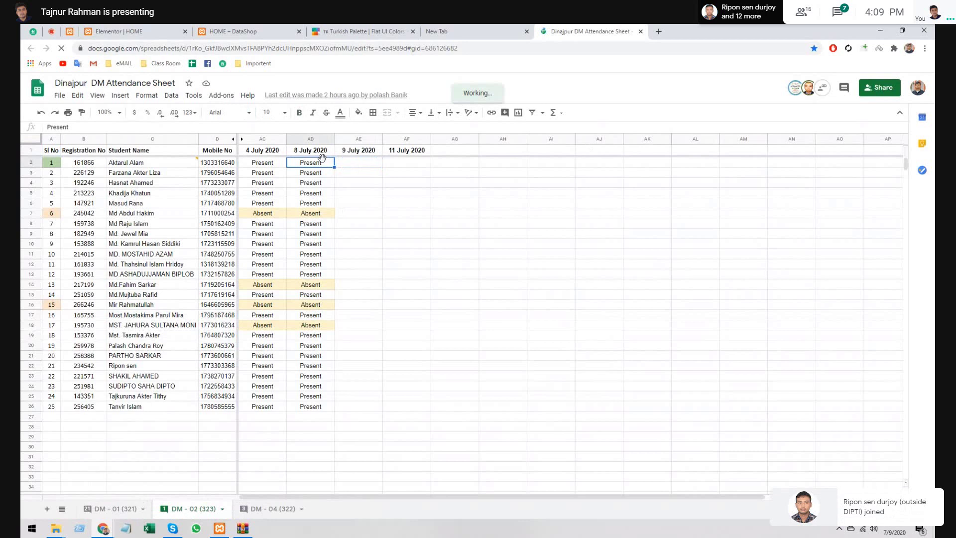
click(323, 174)
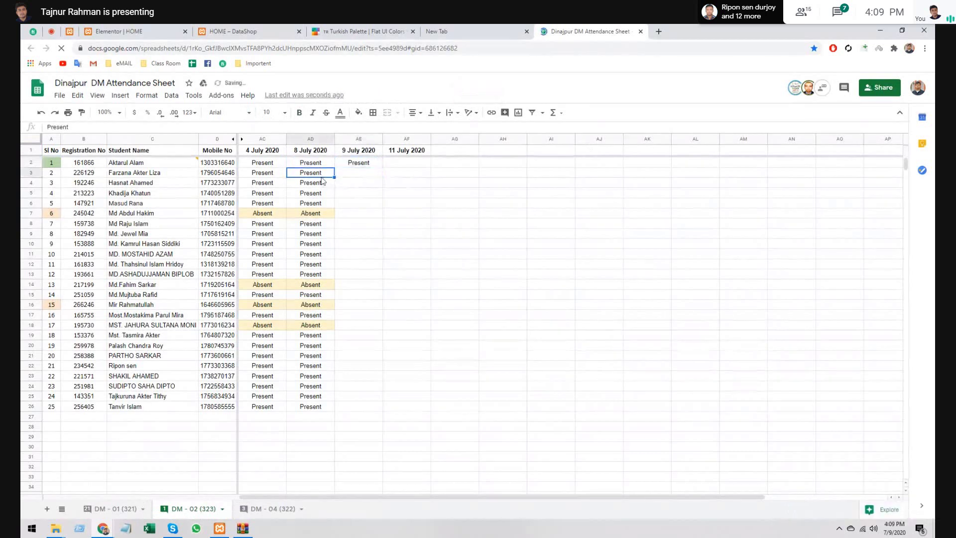
key(ctrl+c)
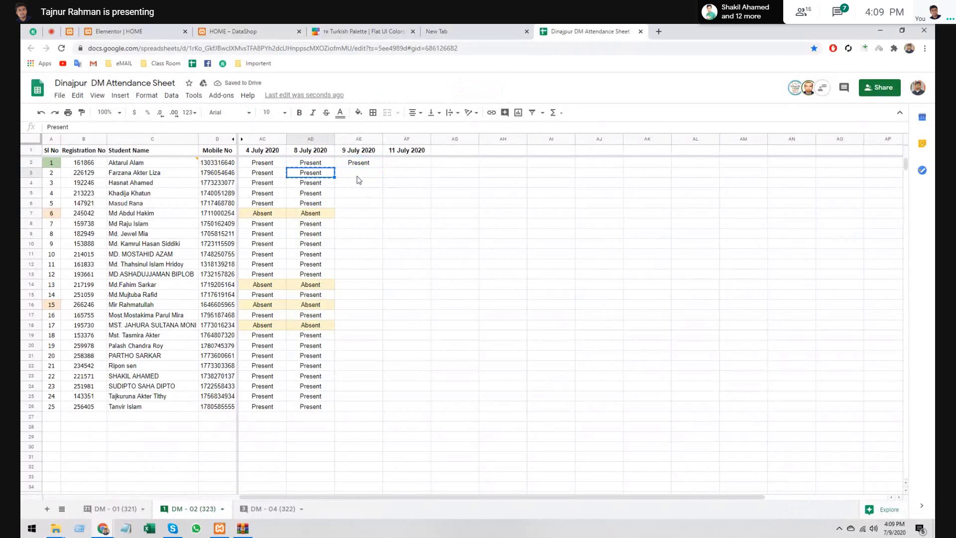
click(357, 176)
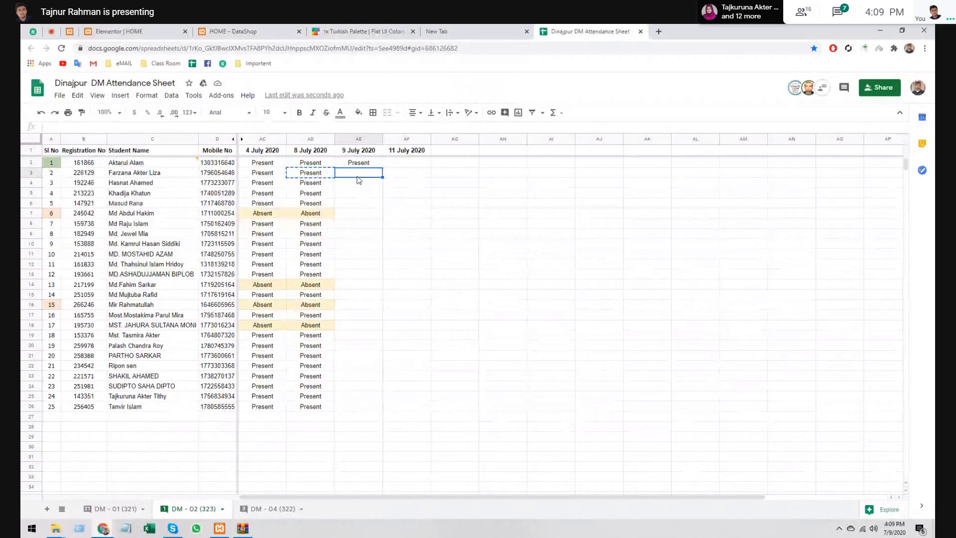
key(ctrl+v)
- Paste AD4's Present mark into AE4, copy AD5's mark, and switch to Google Meet
key(Left)
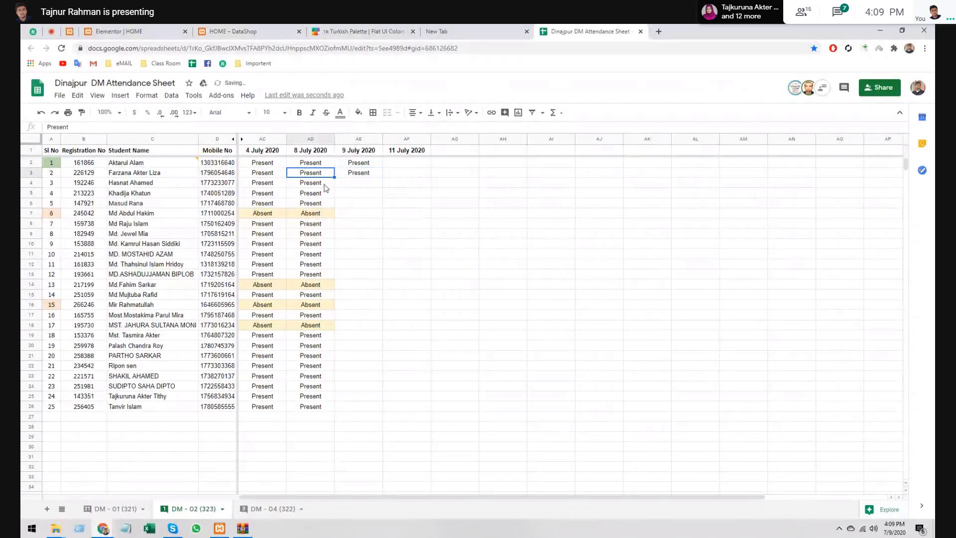
click(324, 185)
key(ctrl+c)
click(365, 184)
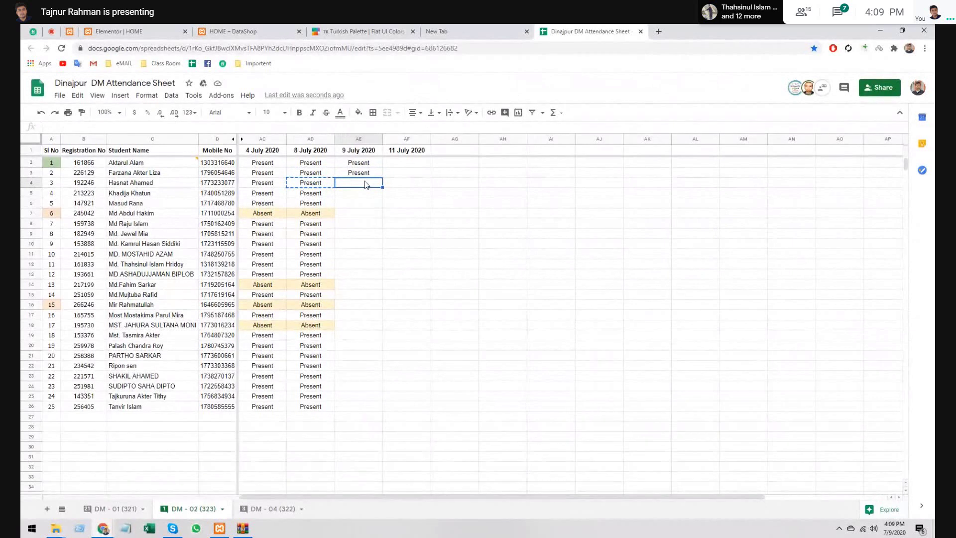
key(ctrl+v)
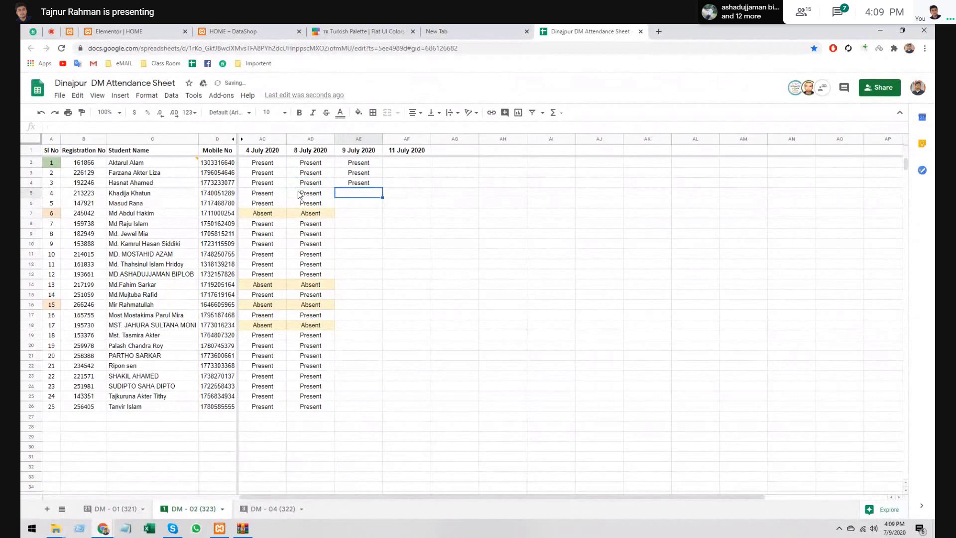
click(300, 194)
key(ctrl+c)
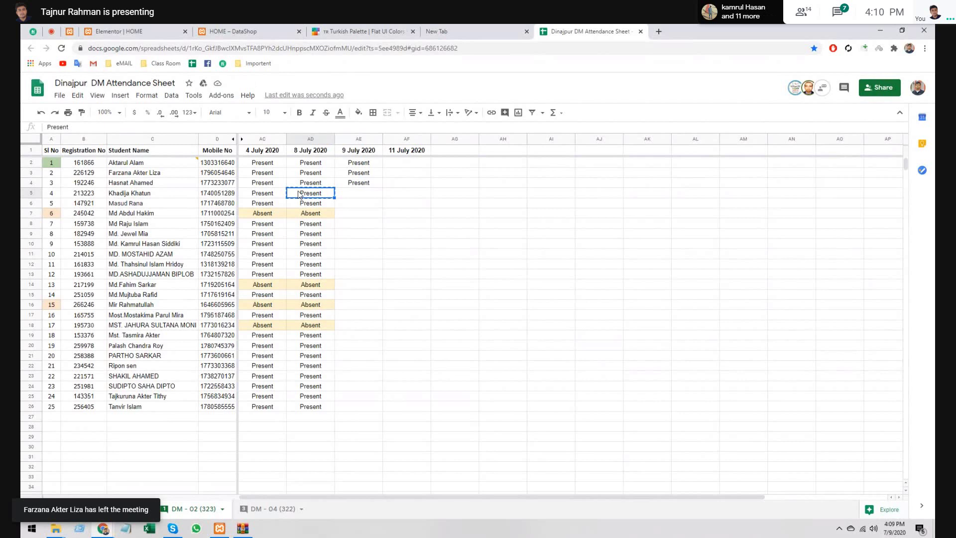
click(51, 31)
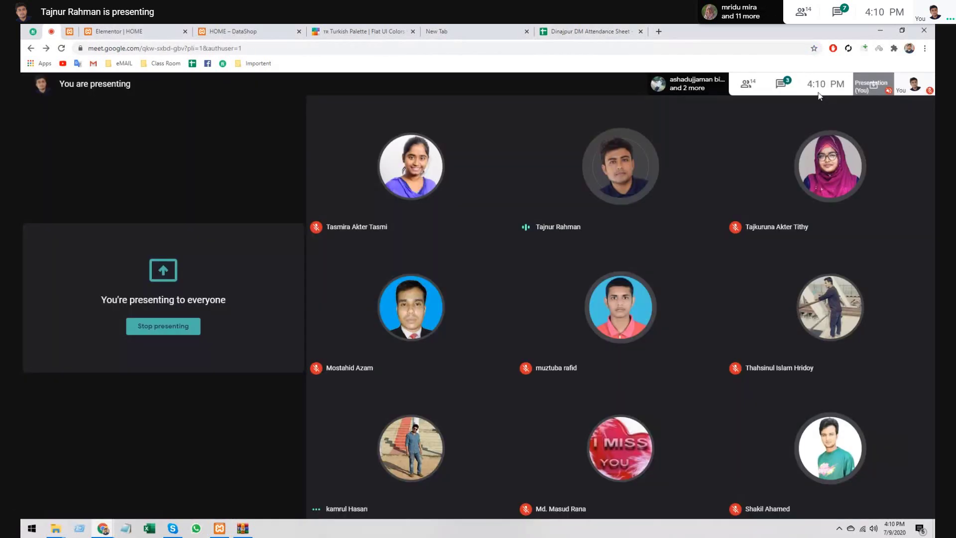
- Check the 14 participants in Meet's People panel, then return to the attendance sheet at AE3
click(783, 82)
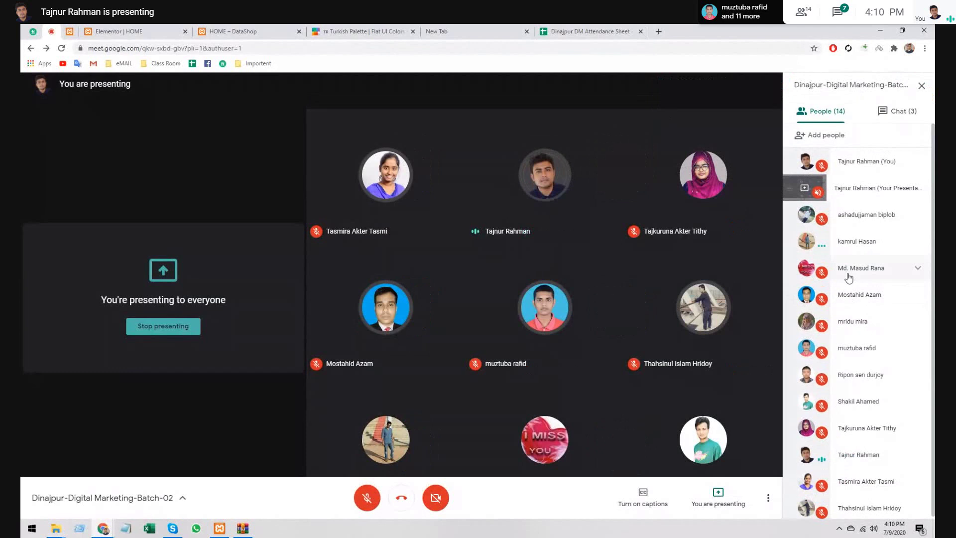
click(244, 31)
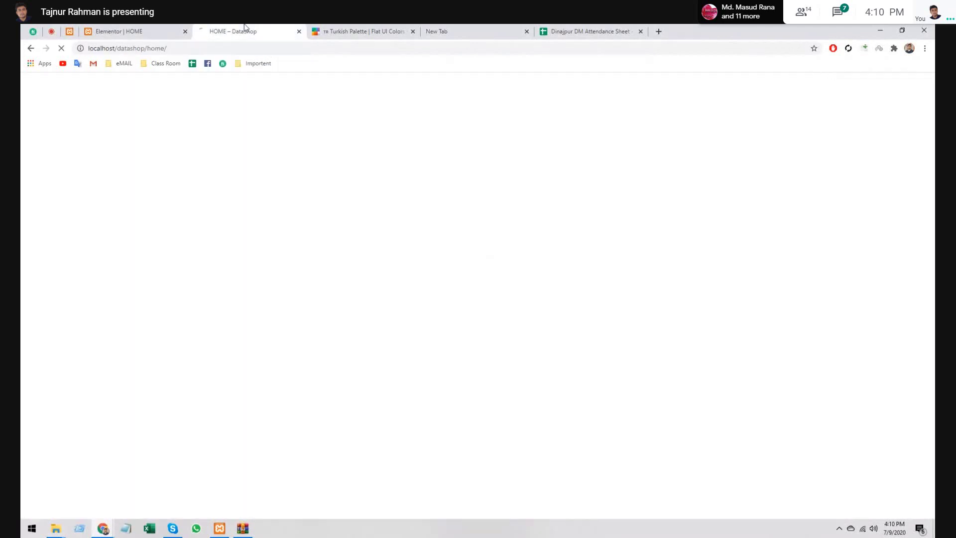
key(ctrl+shift+Tab)
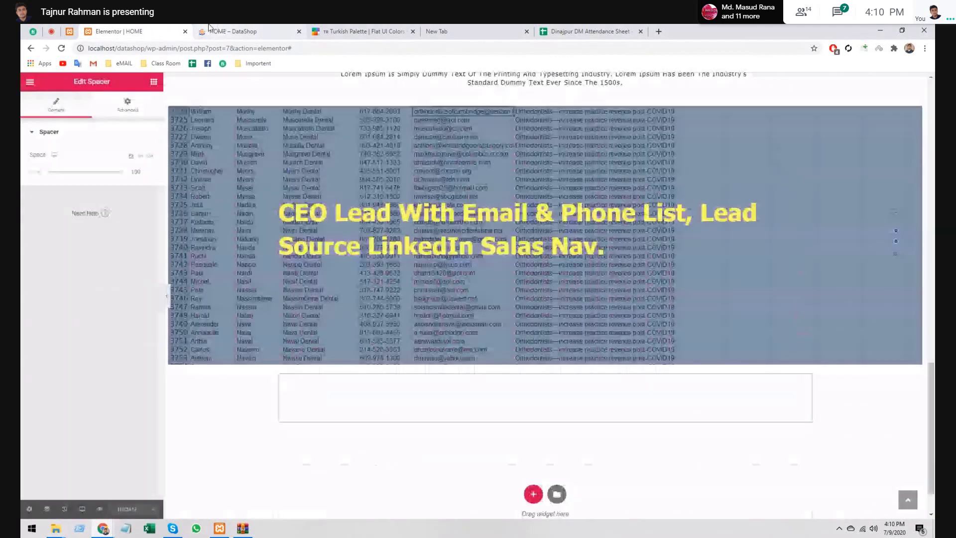
click(591, 31)
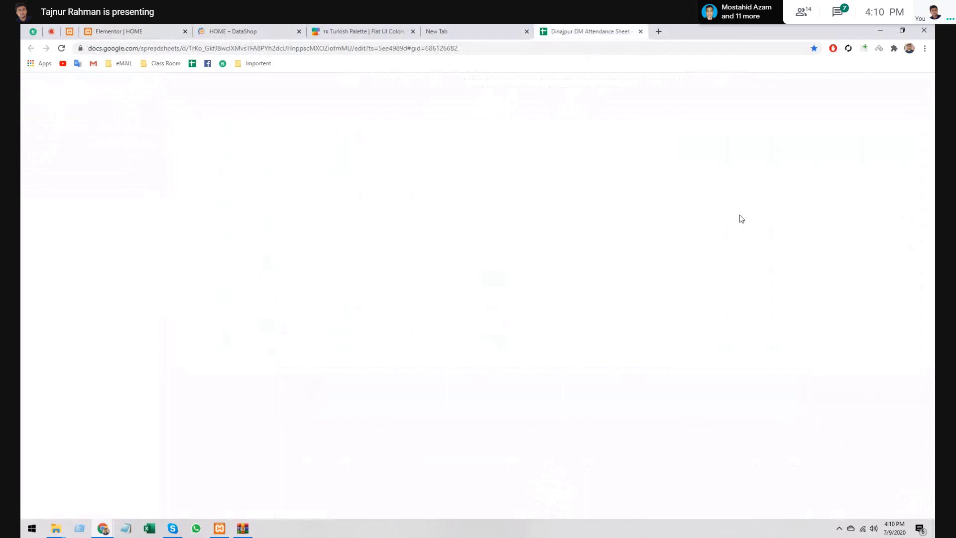
click(352, 174)
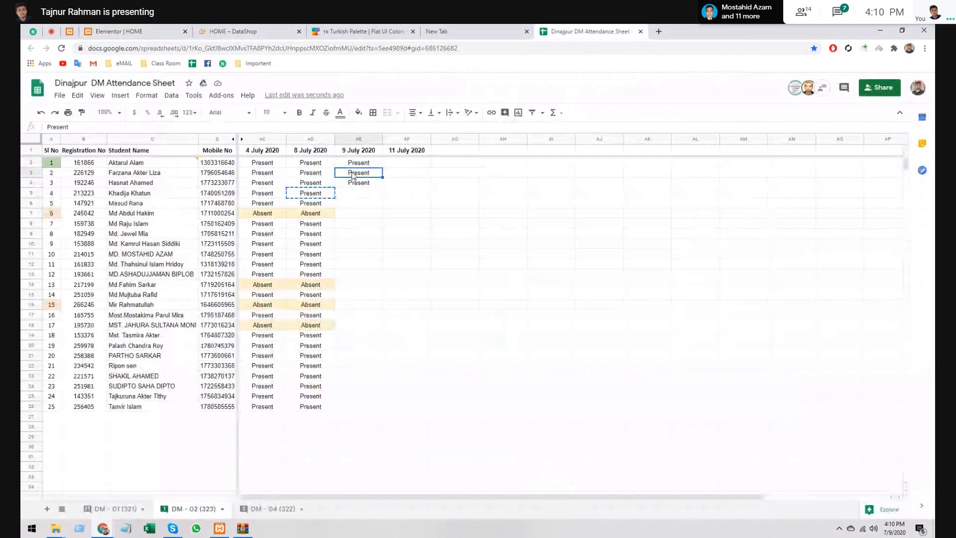
- Clear AE4 and fill AE5 and AE6 with the Present mark copied from AD5
click(354, 184)
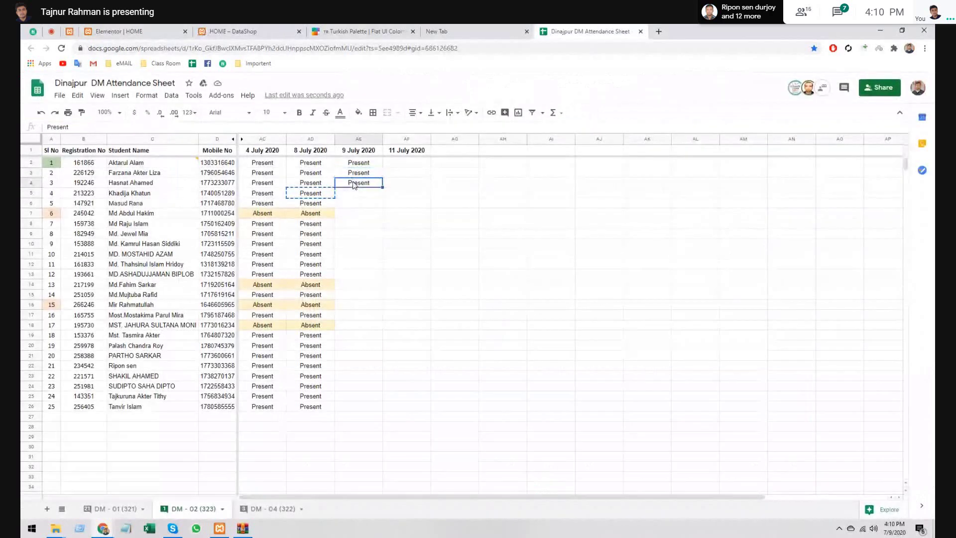
key(Delete)
click(329, 194)
key(ctrl+c)
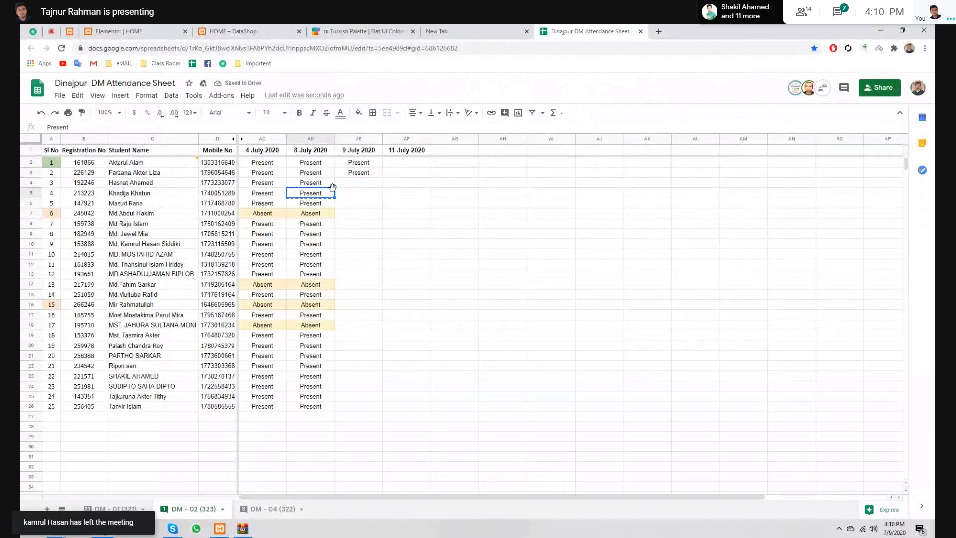
click(366, 193)
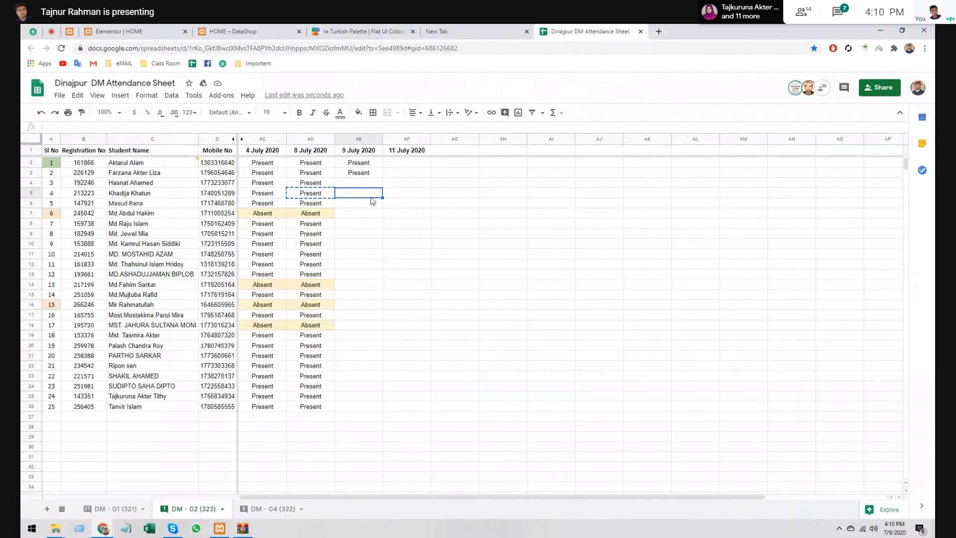
key(ctrl+v)
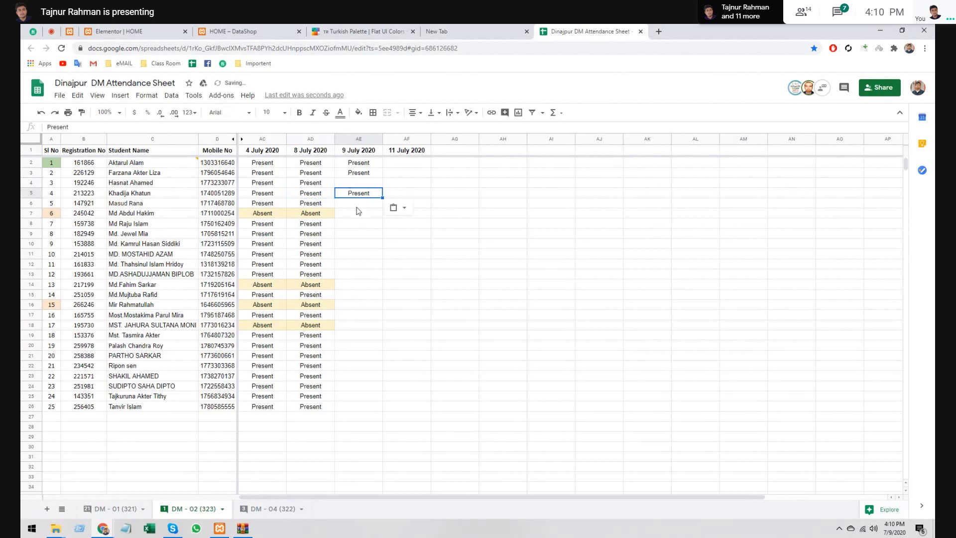
click(357, 206)
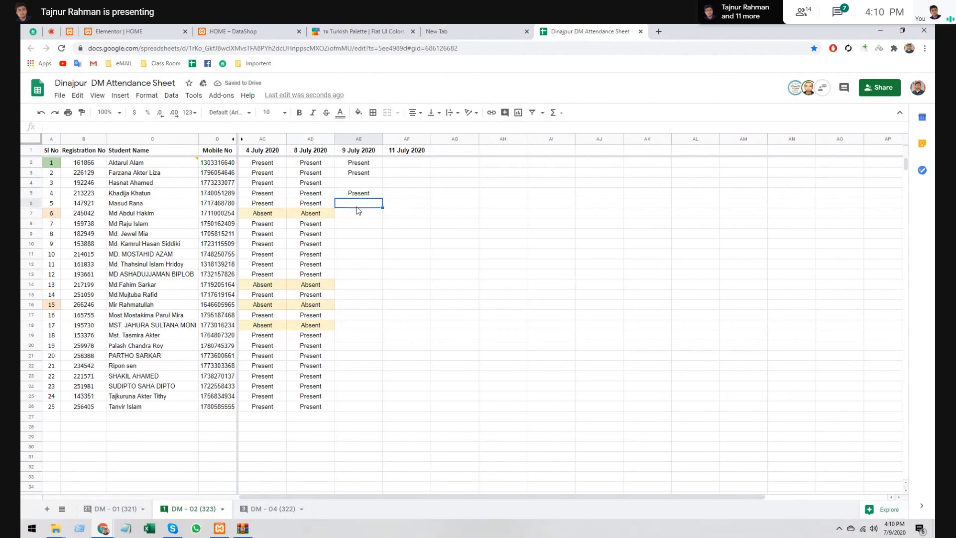
key(ctrl+v)
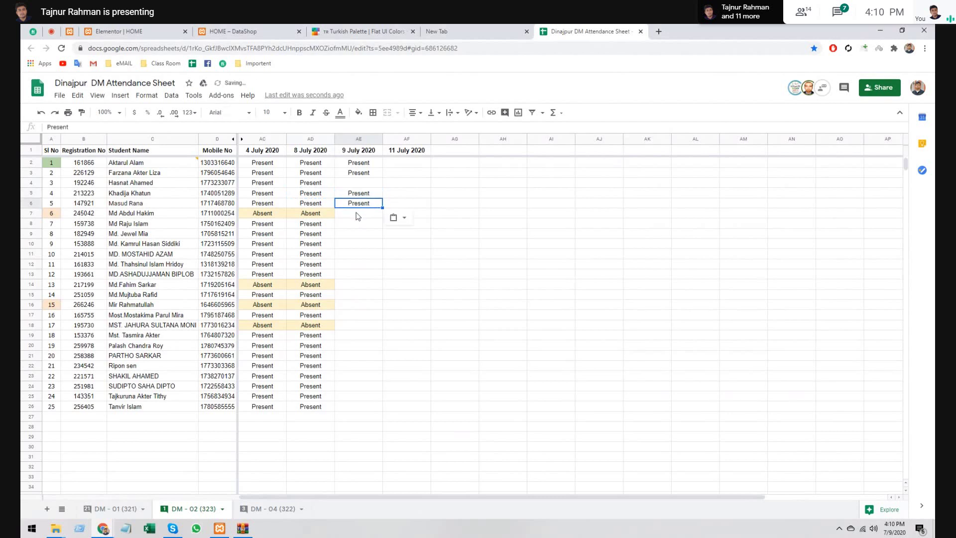
- Mark the sixth student Absent in AE7 while keeping the Absent mark in AD7
click(358, 213)
click(301, 215)
key(ctrl+x)
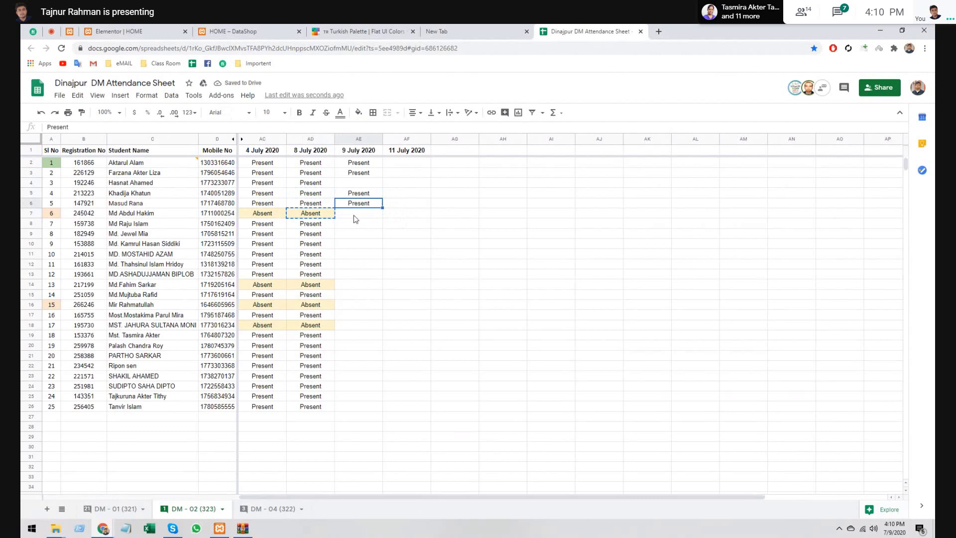
click(354, 215)
key(ctrl+v)
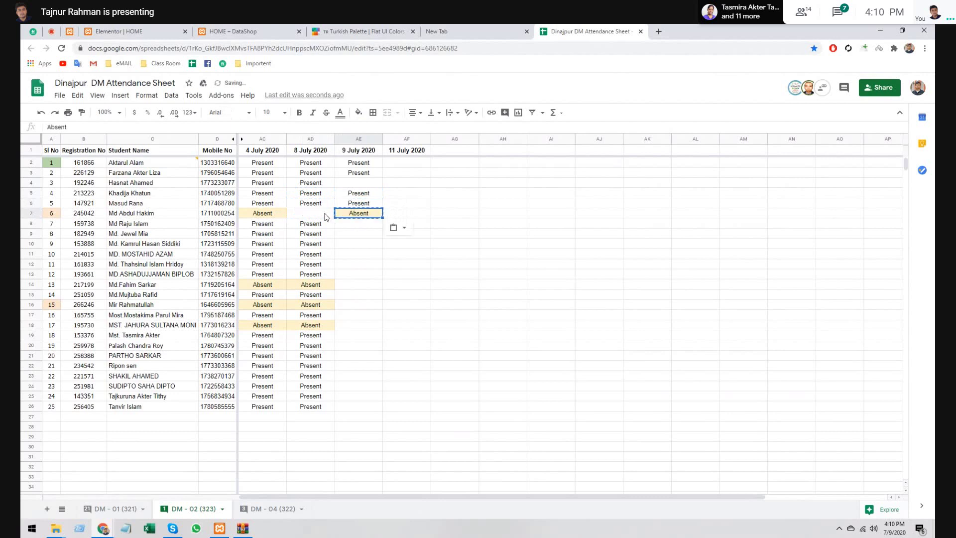
key(ctrl+c)
click(321, 216)
key(ctrl+v)
click(327, 227)
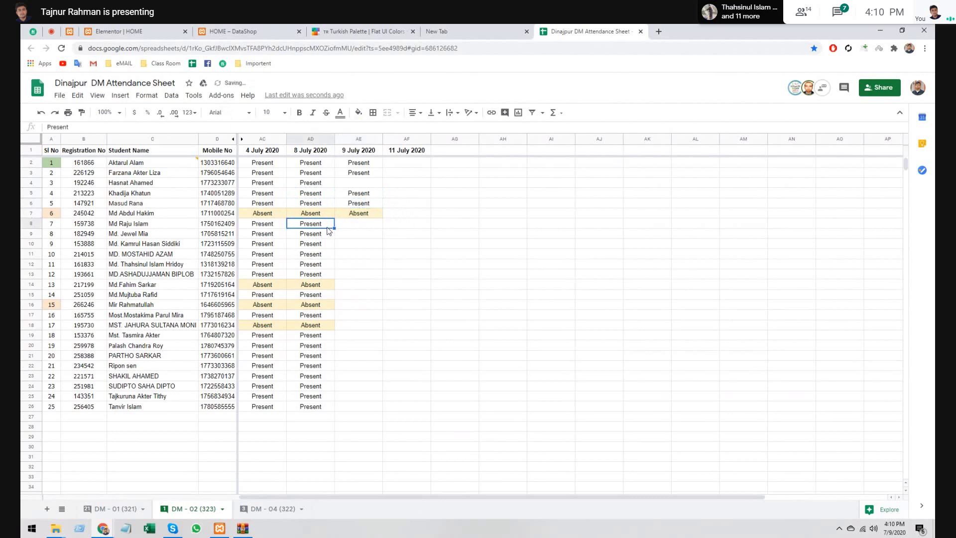
- Copy AD8's Present mark and paste it into the 9 July cell AE9
key(ctrl+c)
click(355, 225)
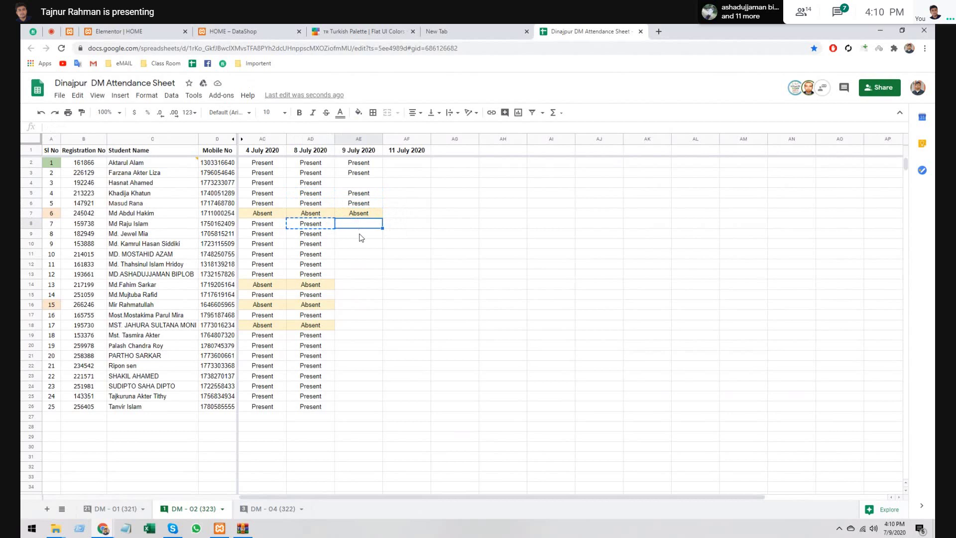
click(357, 237)
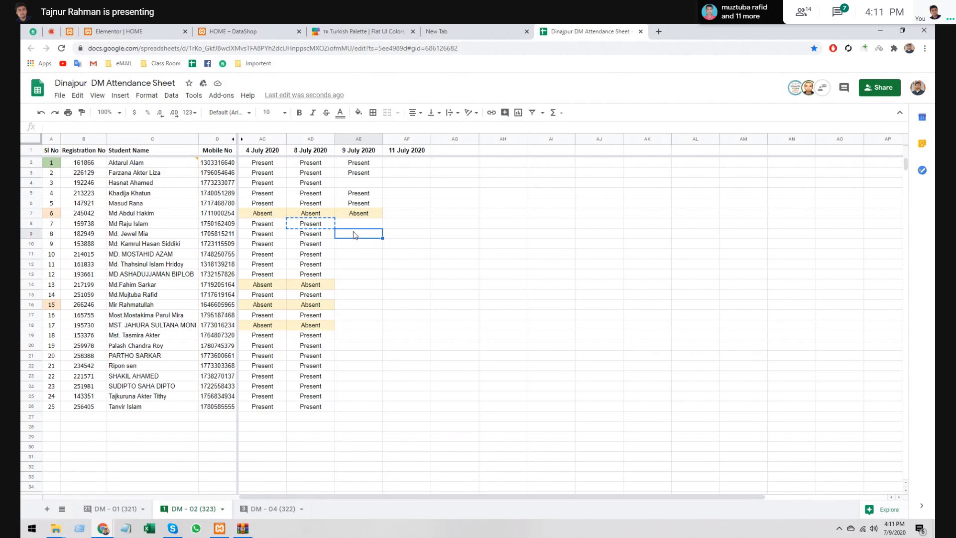
key(ctrl+v)
click(351, 245)
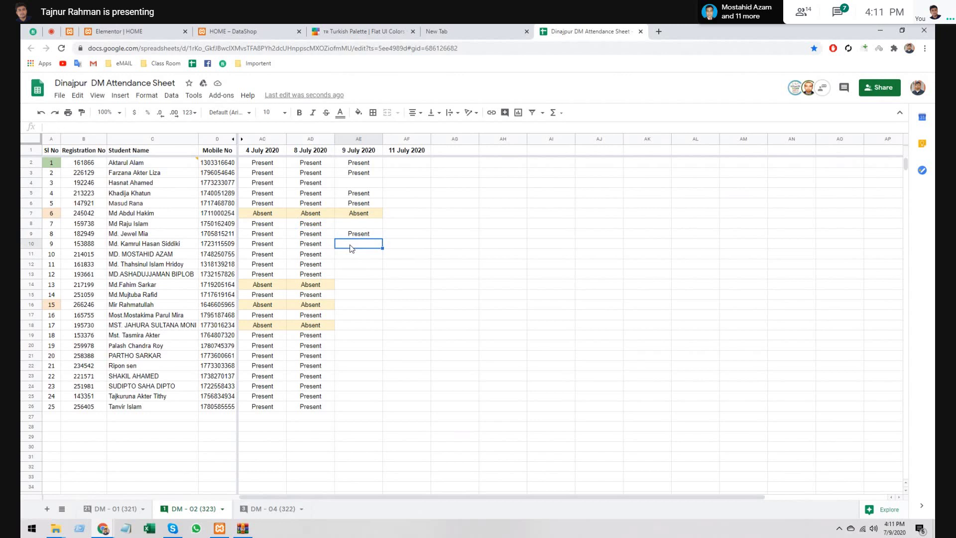
- Mark serials 9 and 10 Present for 9 July using serial 9's 8 July mark
key(Left)
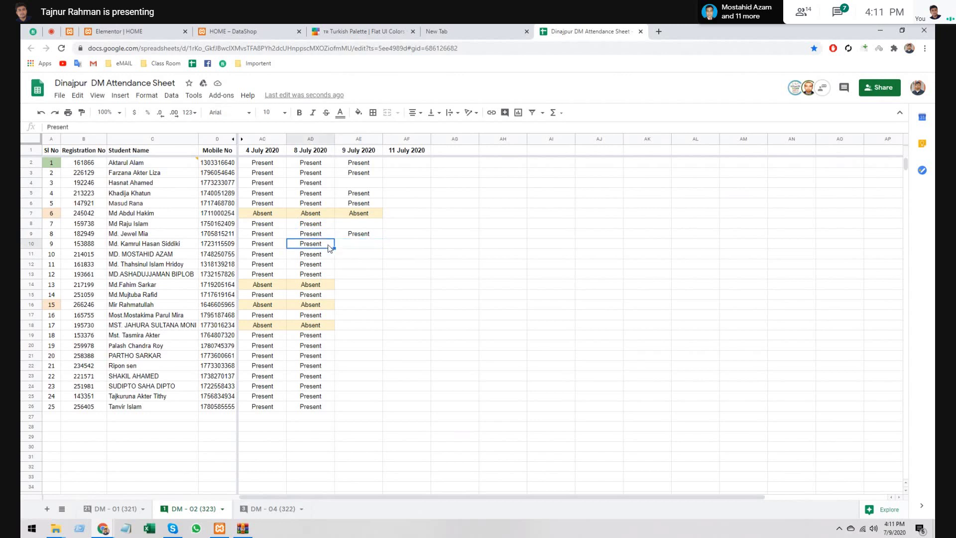
key(ctrl+c)
click(354, 243)
key(ctrl+v)
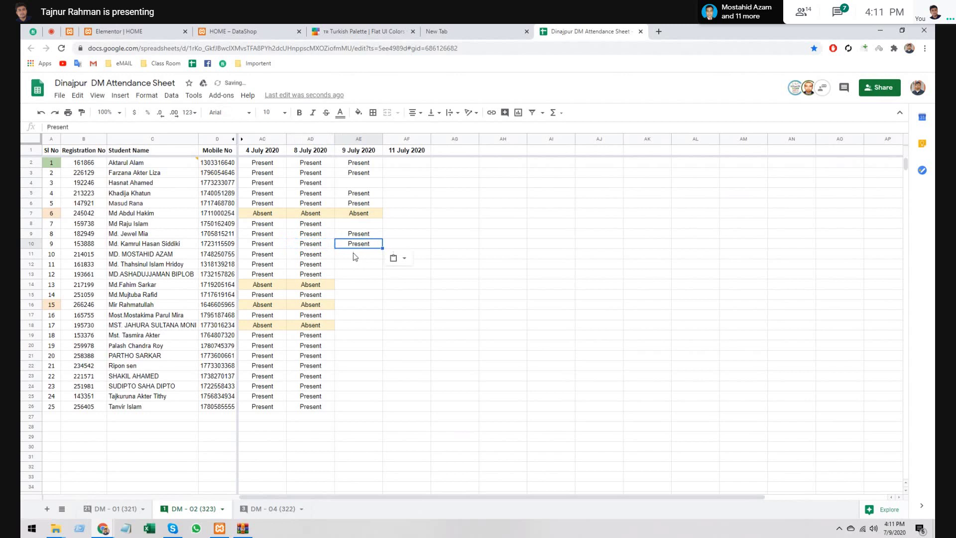
click(353, 253)
key(ctrl+v)
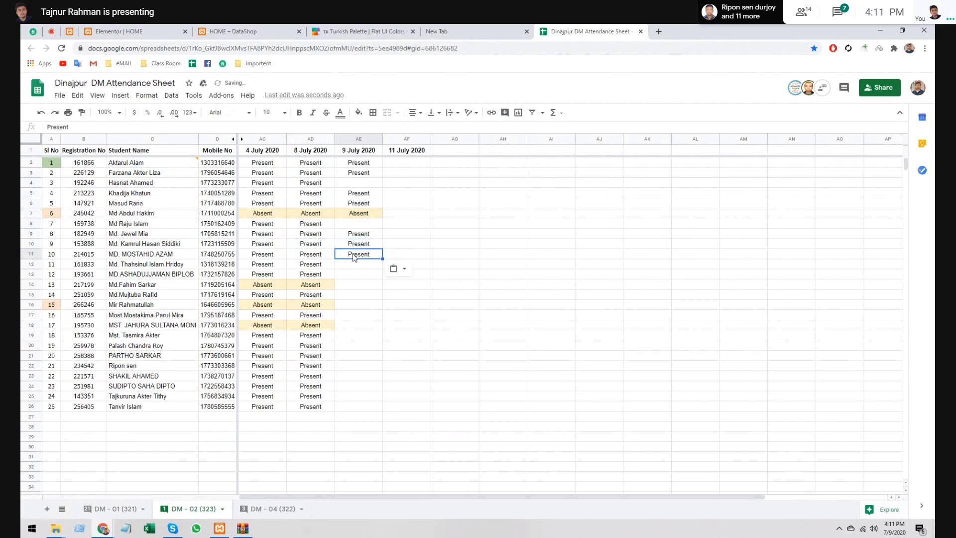
click(359, 268)
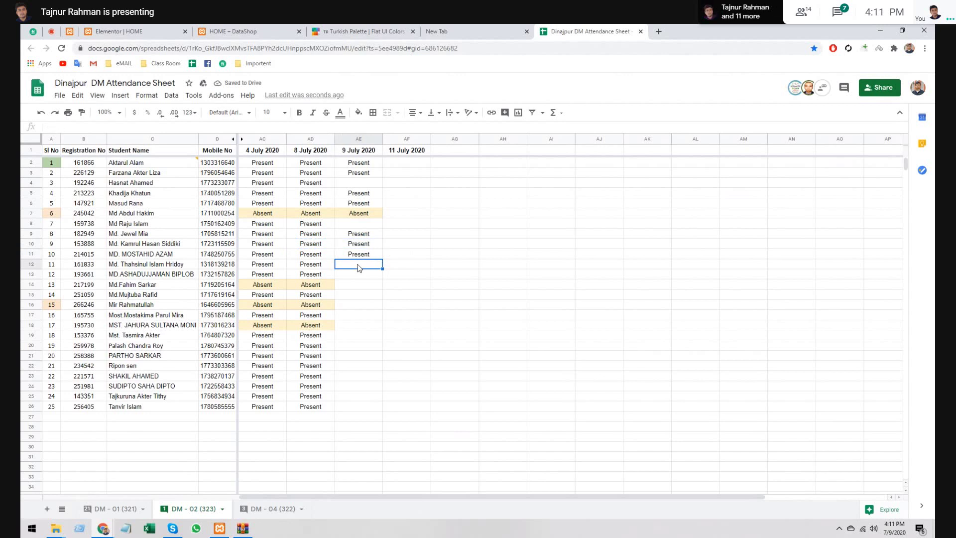
- Mark serial 14 Present and serial 15 Absent for 9 July from their 8 July marks
key(ctrl+v)
click(310, 295)
key(ctrl+c)
click(352, 299)
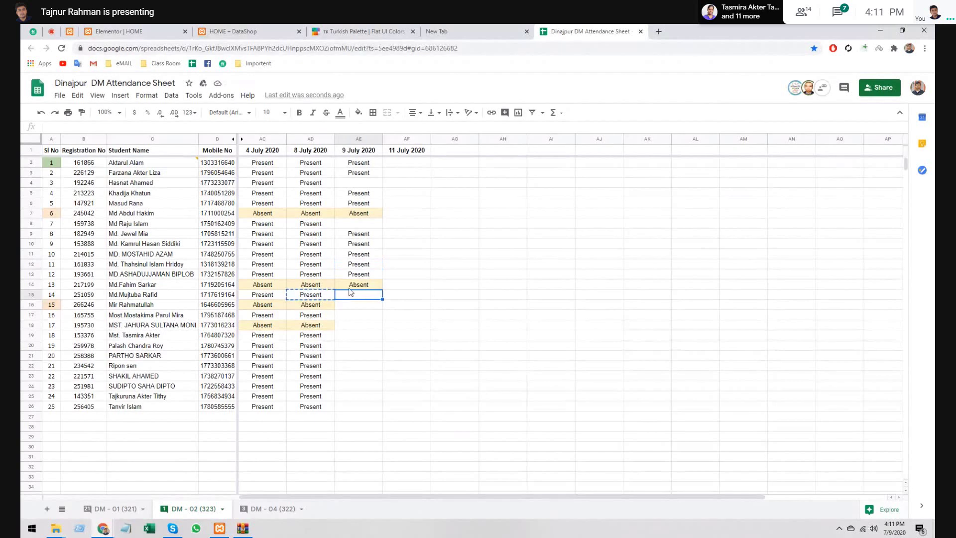
key(ctrl+v)
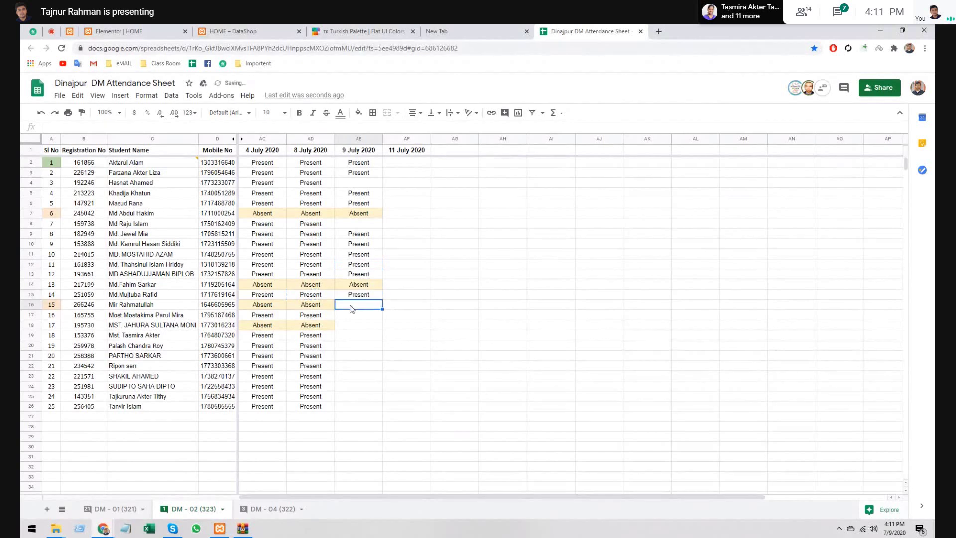
click(296, 305)
key(ctrl+c)
click(351, 306)
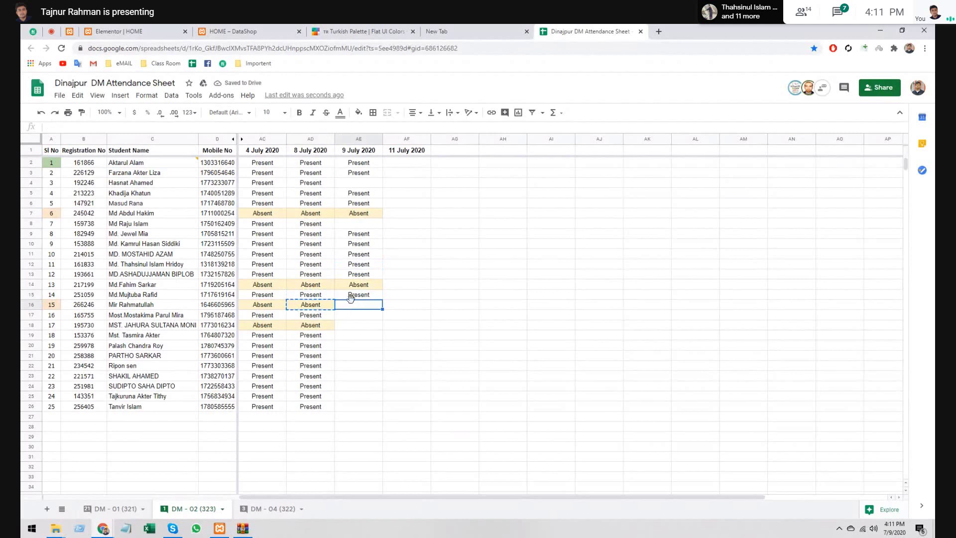
key(ctrl+v)
- Copy serial 16's 8 July Present mark into its 9 July cell and recheck it
click(322, 316)
key(ctrl+c)
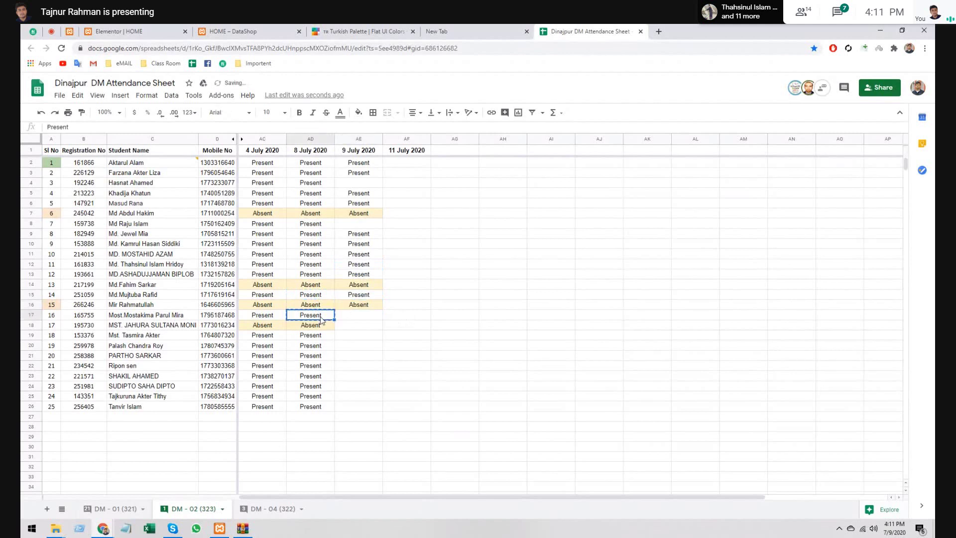
click(351, 318)
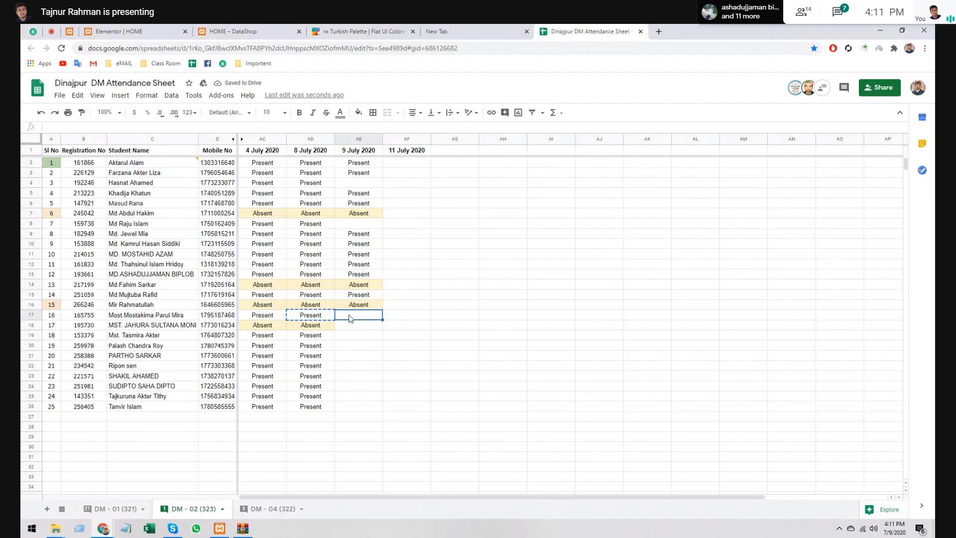
key(ctrl+v)
click(350, 327)
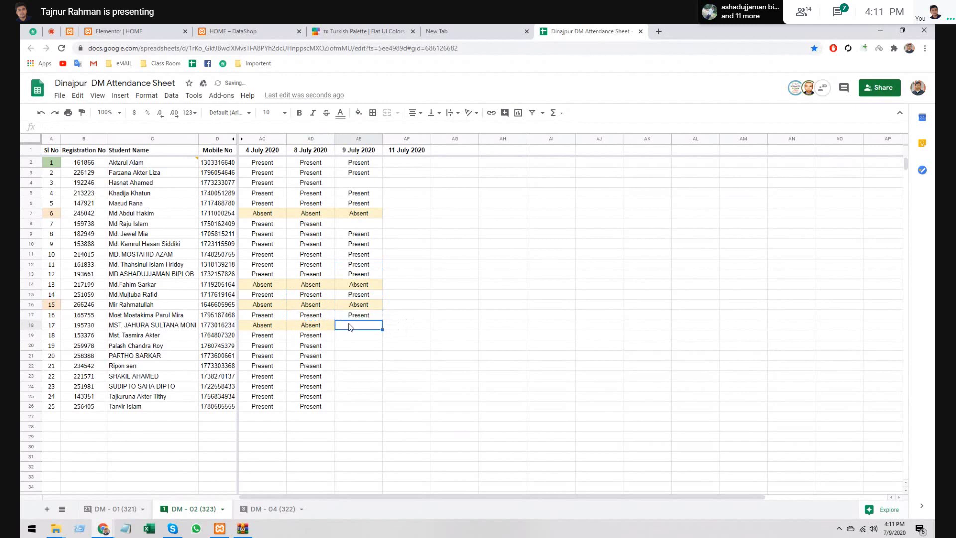
click(333, 317)
click(347, 318)
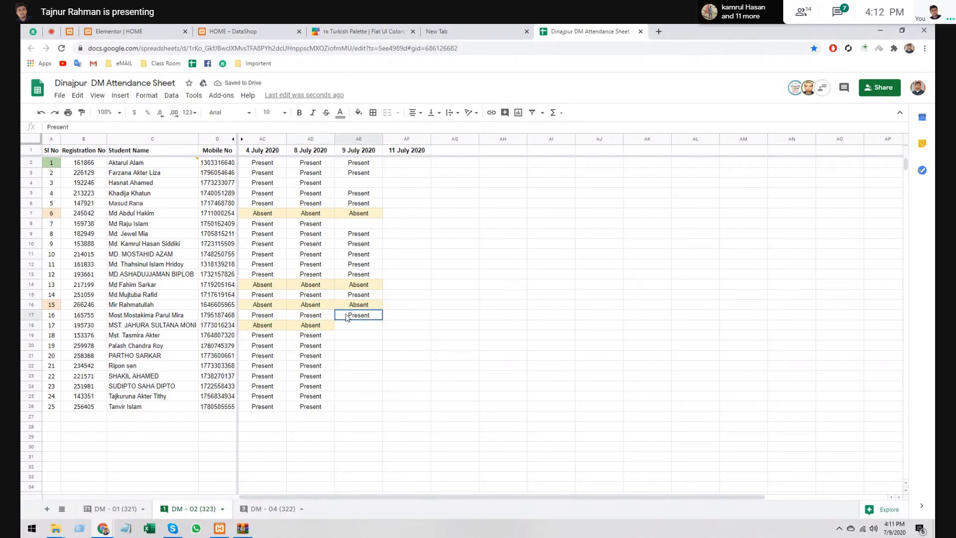
click(322, 319)
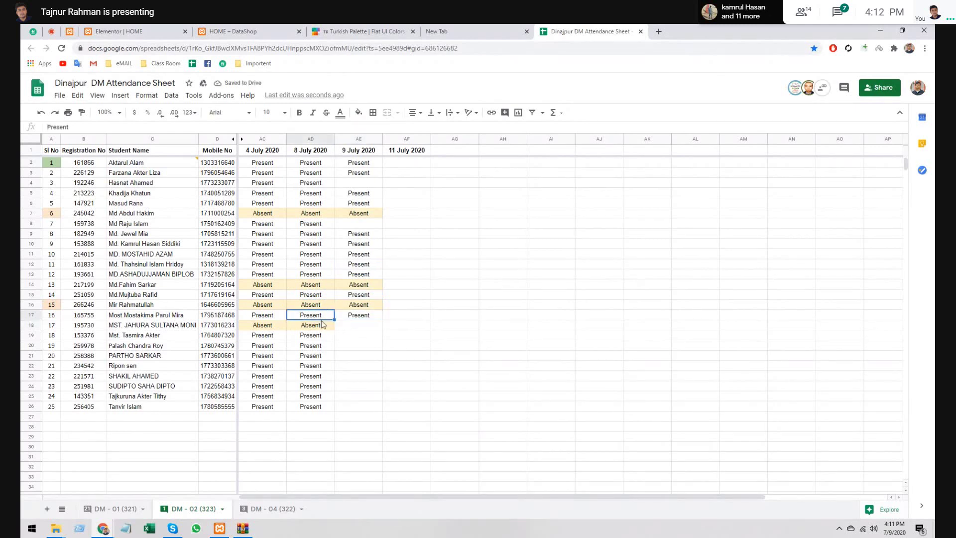
key(ctrl+c)
- Mark serial 17 Absent and serial 18 Present for 9 July from their 8 July marks
click(320, 326)
key(ctrl+c)
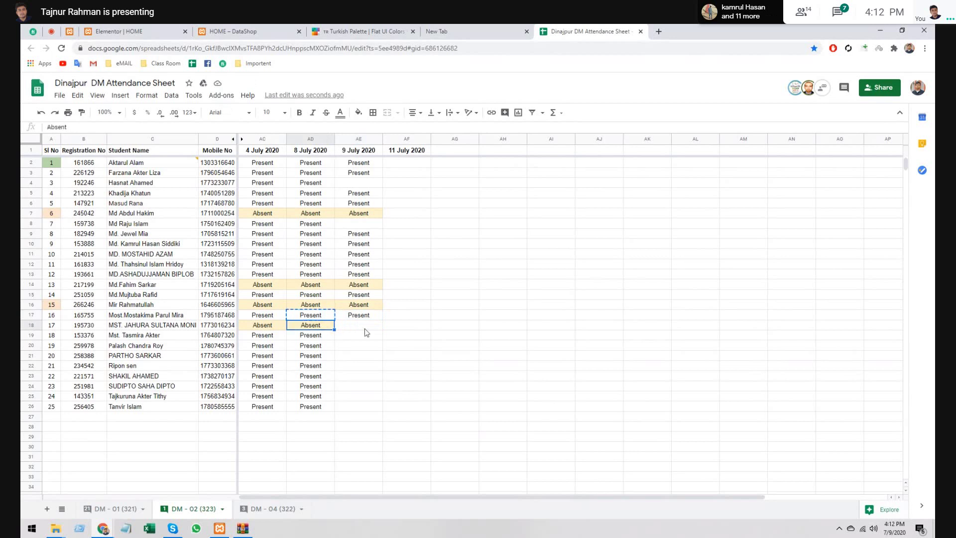
click(365, 329)
key(ctrl+v)
click(321, 338)
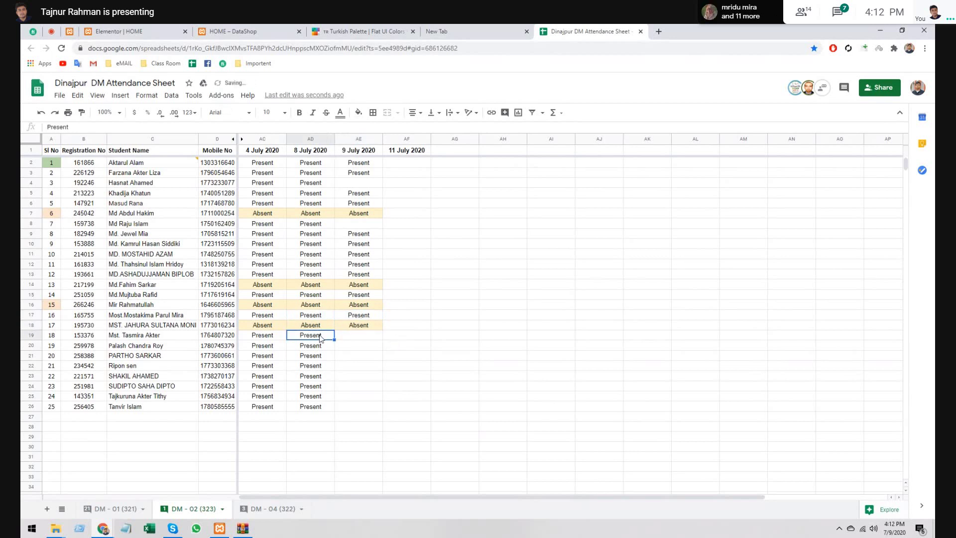
key(ctrl+c)
click(366, 342)
key(ctrl+v)
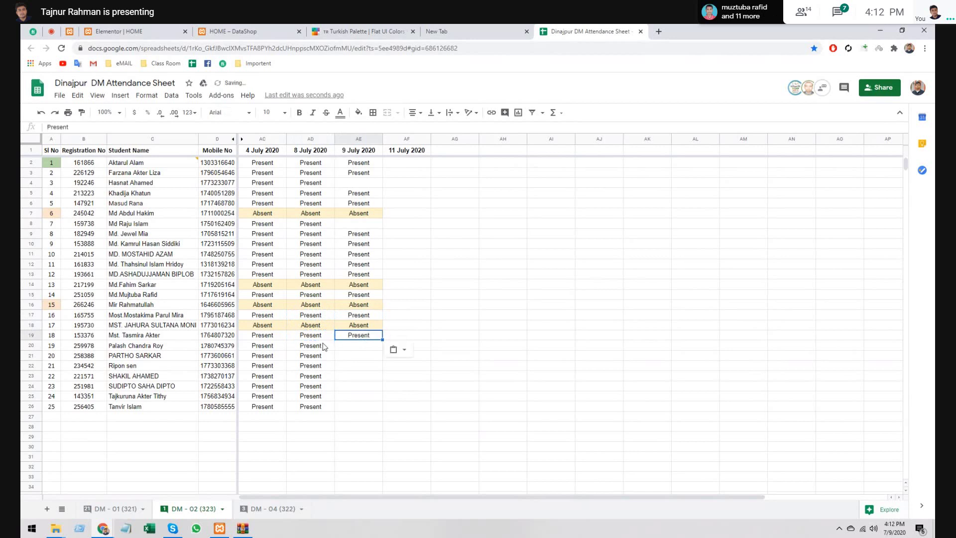
- Paste then clear serial 19's 9 July Present mark, and mark serial 20 Present
click(324, 347)
key(ctrl+c)
click(353, 351)
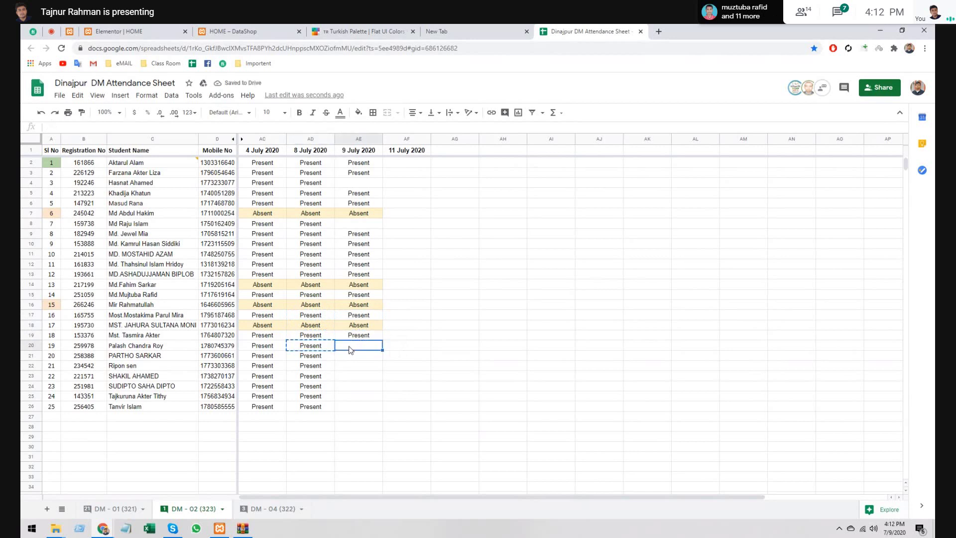
key(ctrl+v)
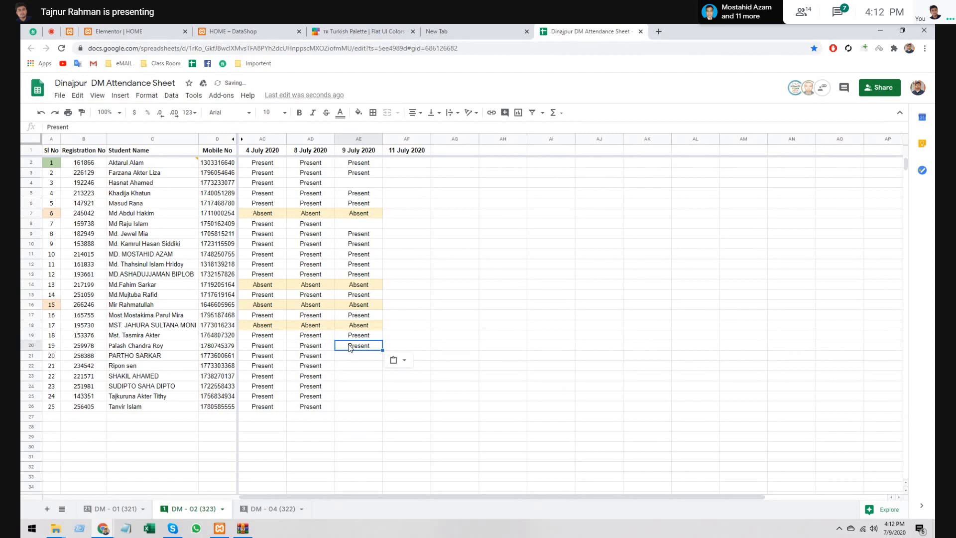
key(Delete)
click(382, 357)
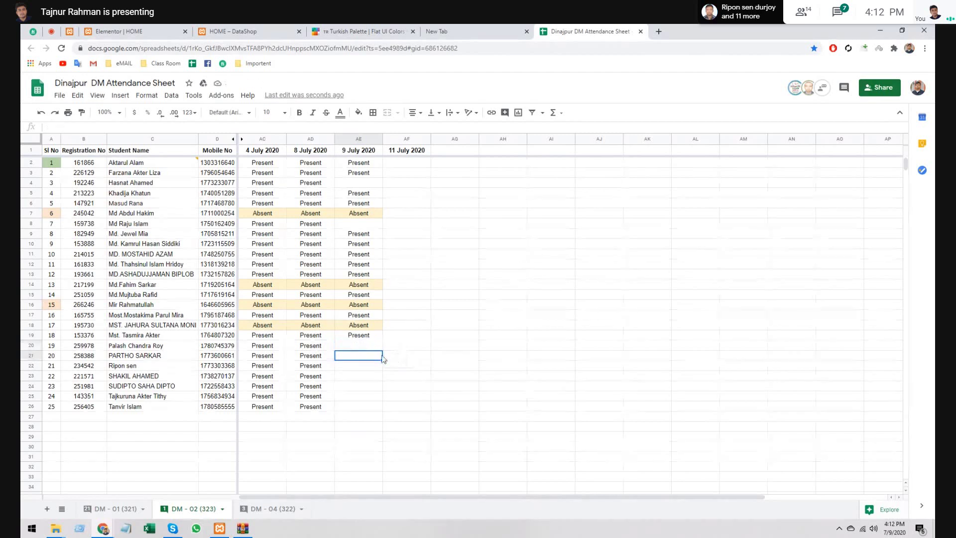
click(366, 368)
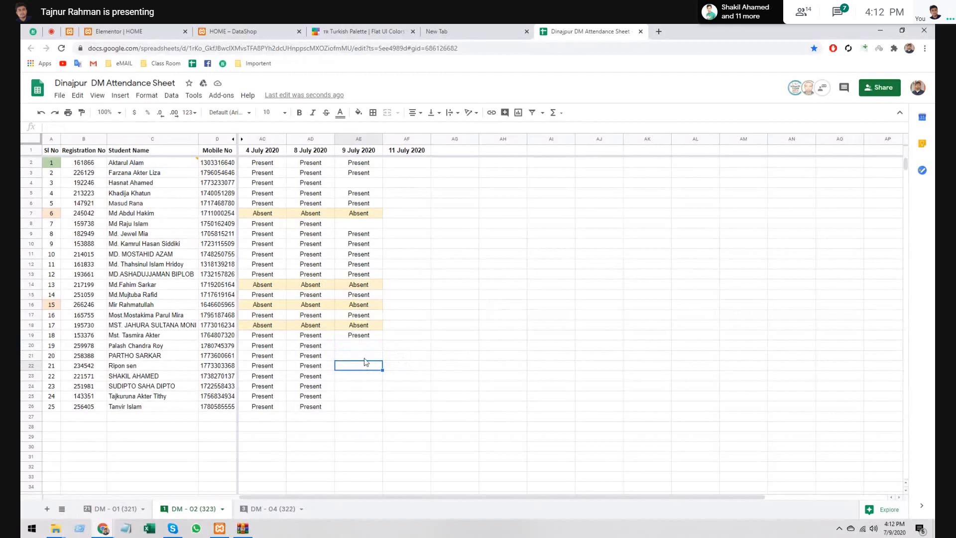
click(366, 359)
key(ctrl+v)
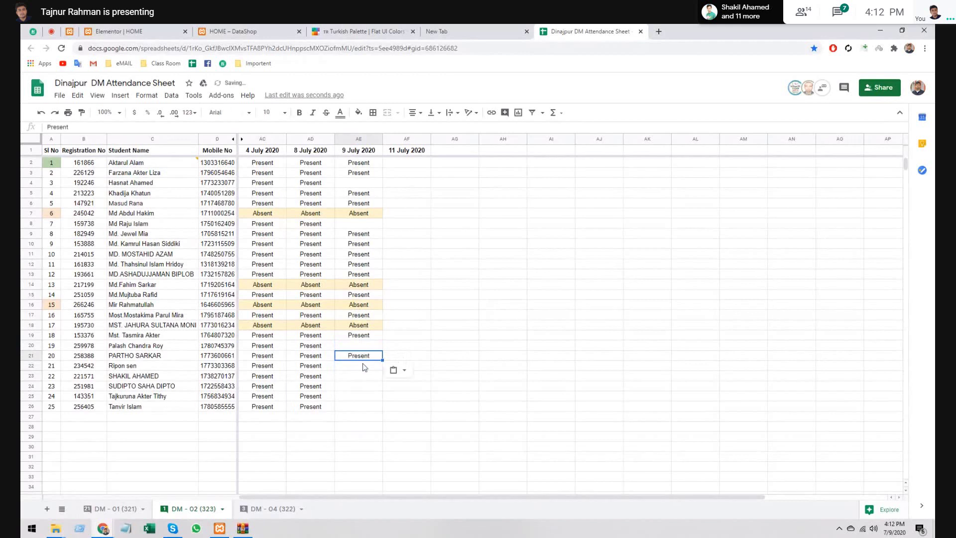
- Mark serials 21, 22 and 24 Present for 9 July, then go back to Google Meet
click(364, 367)
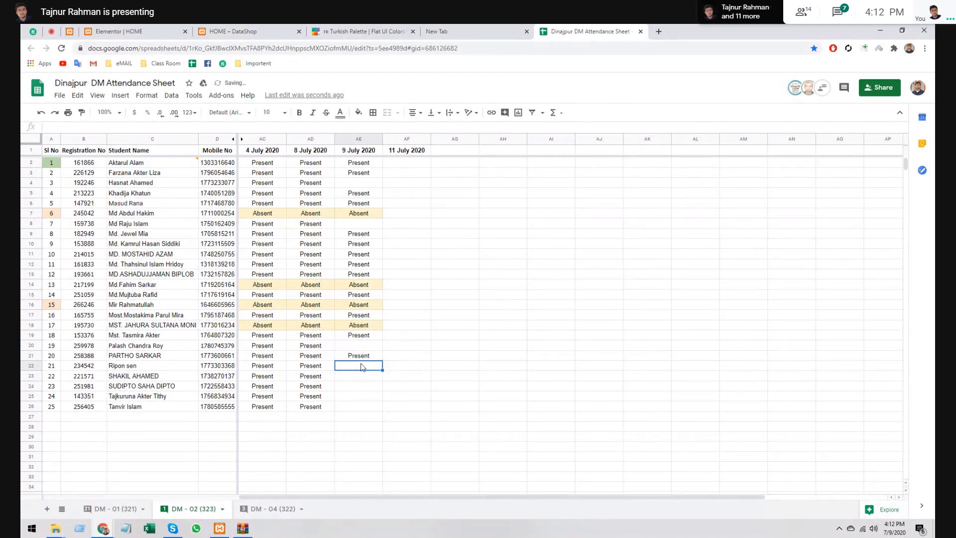
key(ctrl+v)
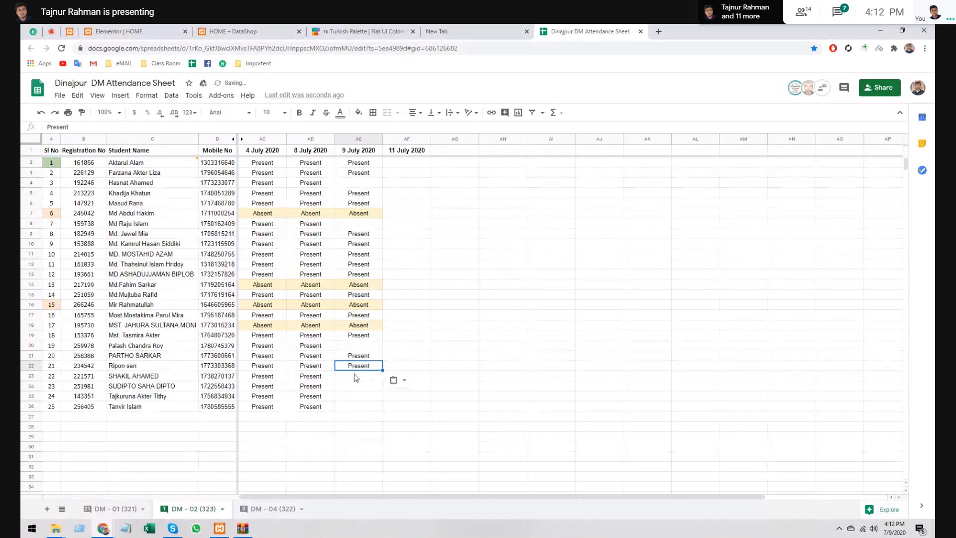
click(355, 378)
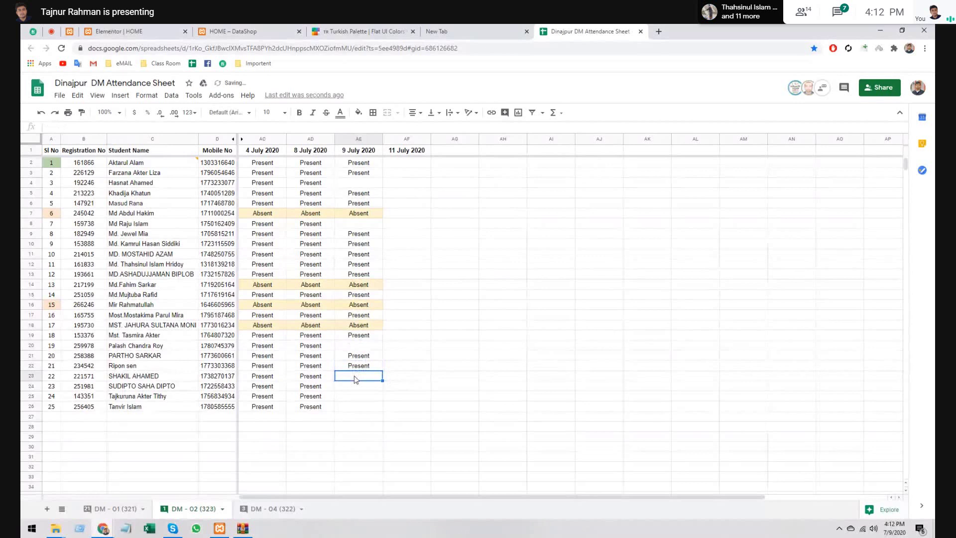
key(ctrl+v)
click(351, 397)
key(ctrl+v)
click(356, 407)
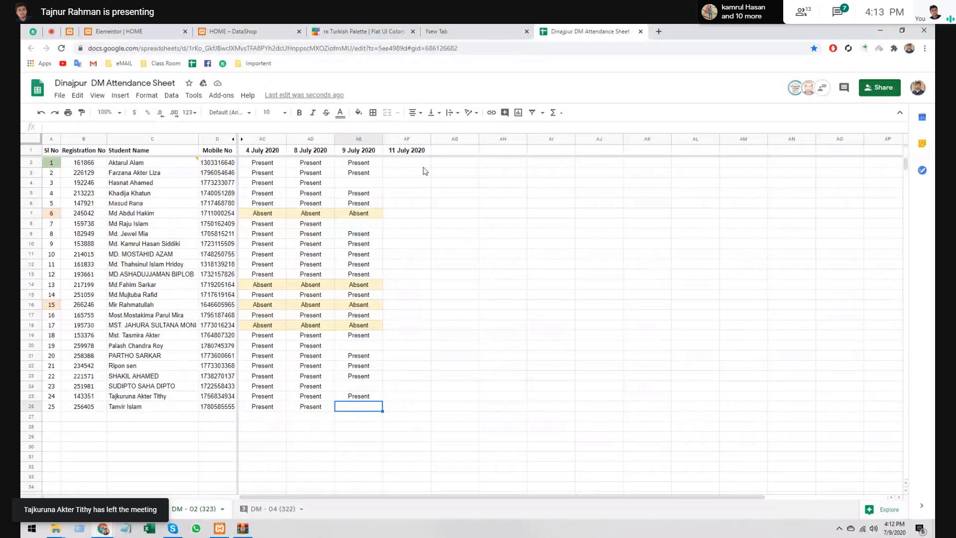
click(51, 30)
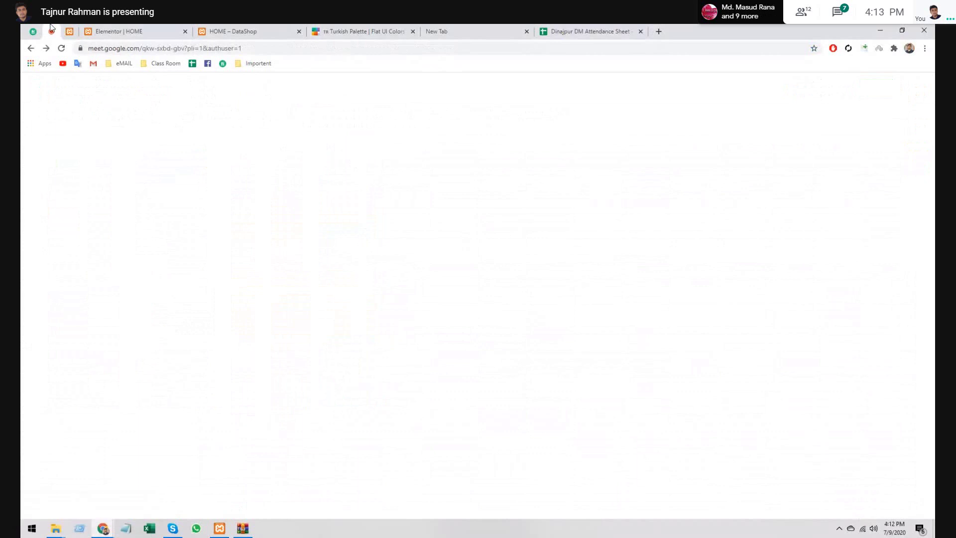
- Stop presenting in the Google Meet call and unmute the microphone
click(718, 496)
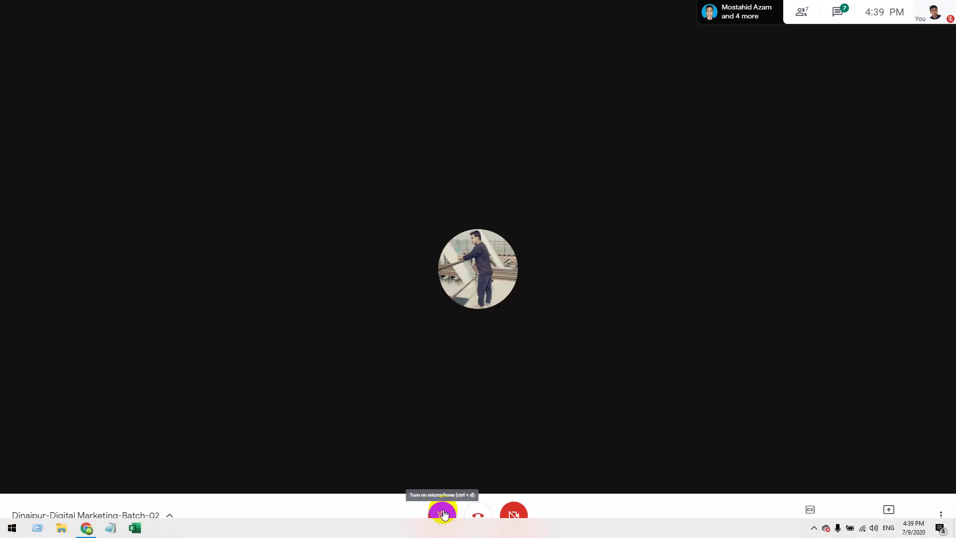
click(442, 514)
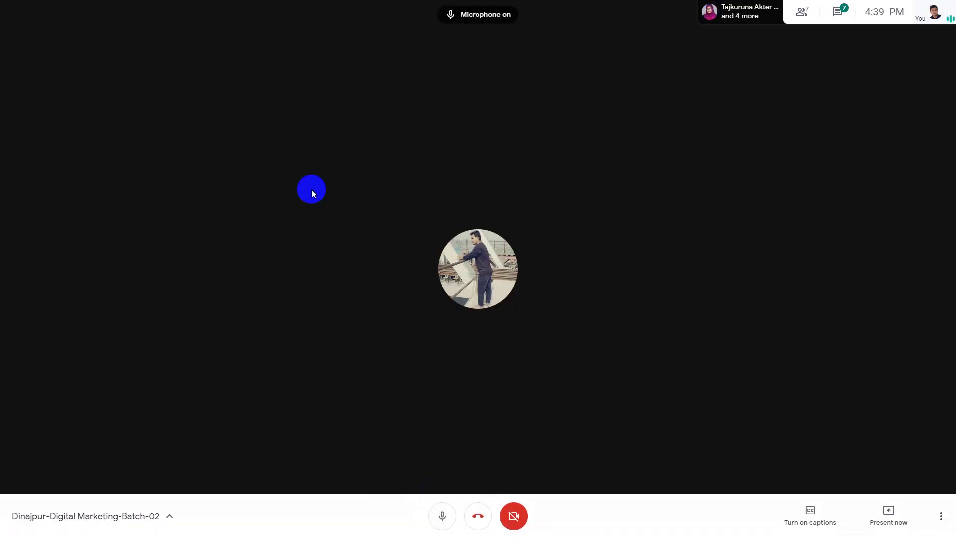
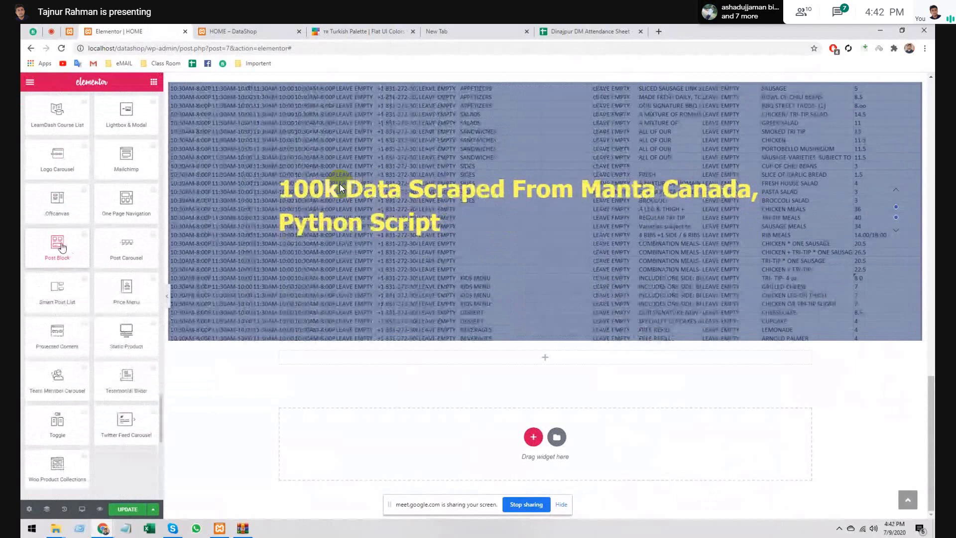
- Drag the Team Member widget onto the page directly beneath the scraped-data slider section
scroll(83, 230, down, 8)
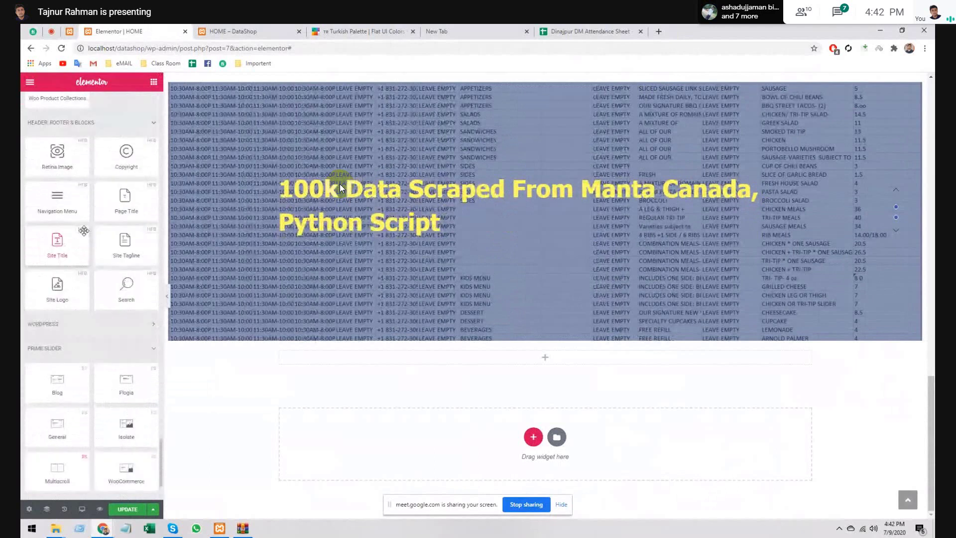
scroll(84, 231, down, 2)
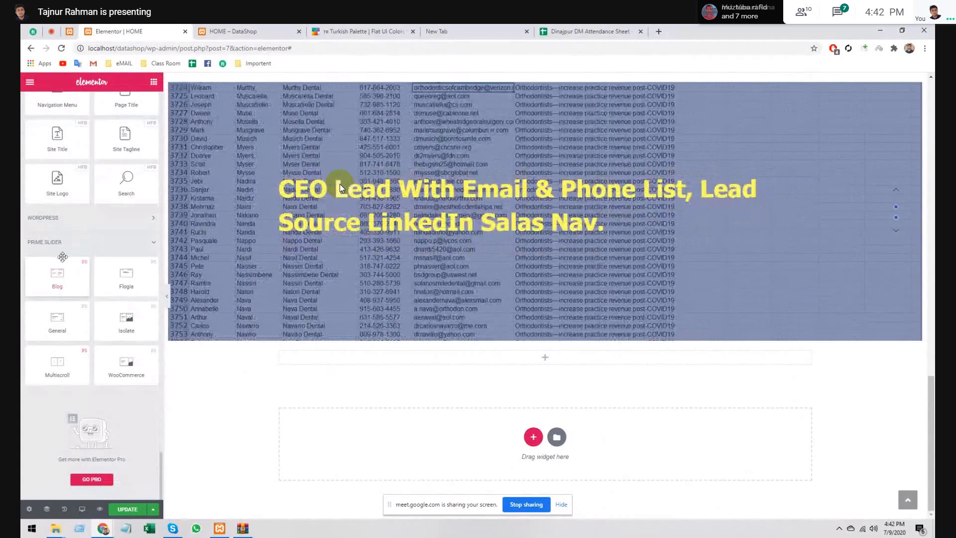
scroll(66, 260, up, 5)
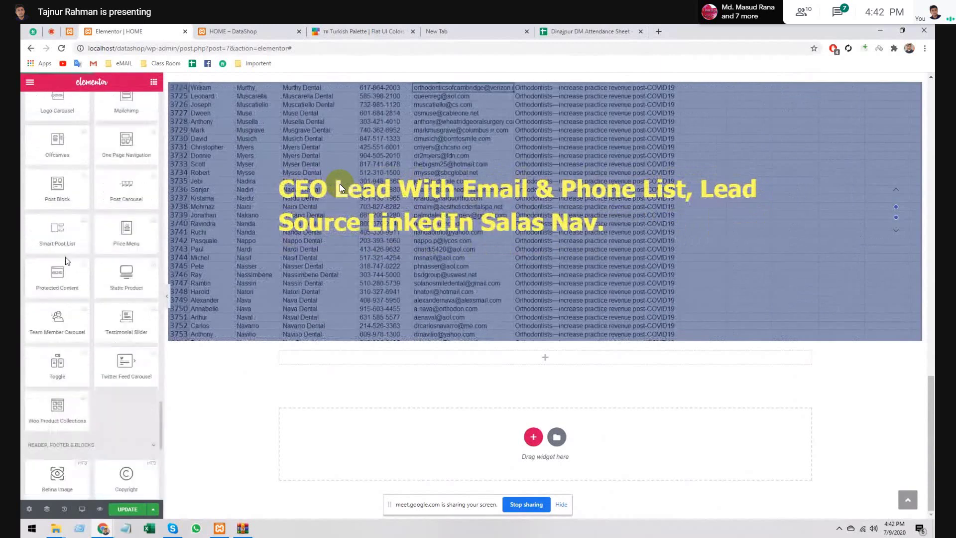
scroll(67, 260, up, 5)
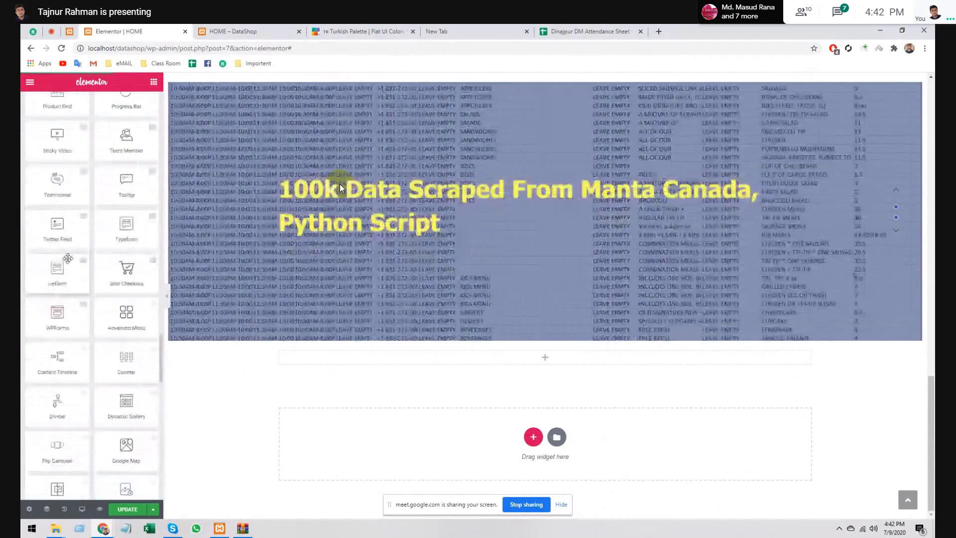
scroll(74, 279, up, 10)
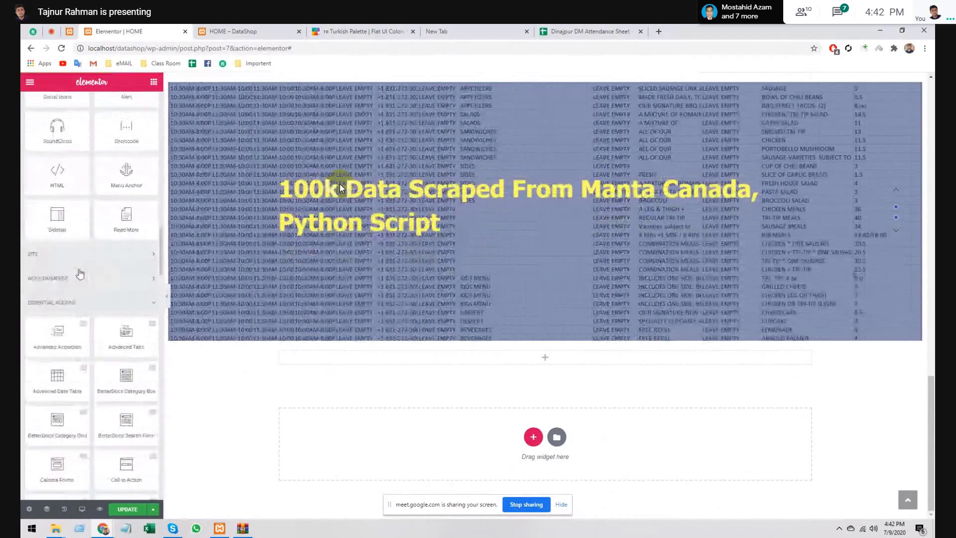
scroll(86, 310, down, 4)
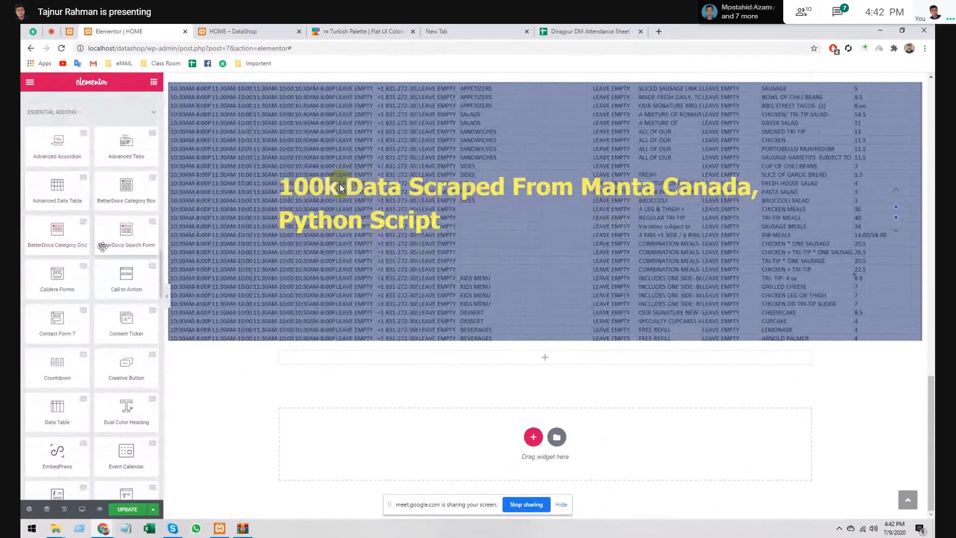
scroll(83, 325, down, 2)
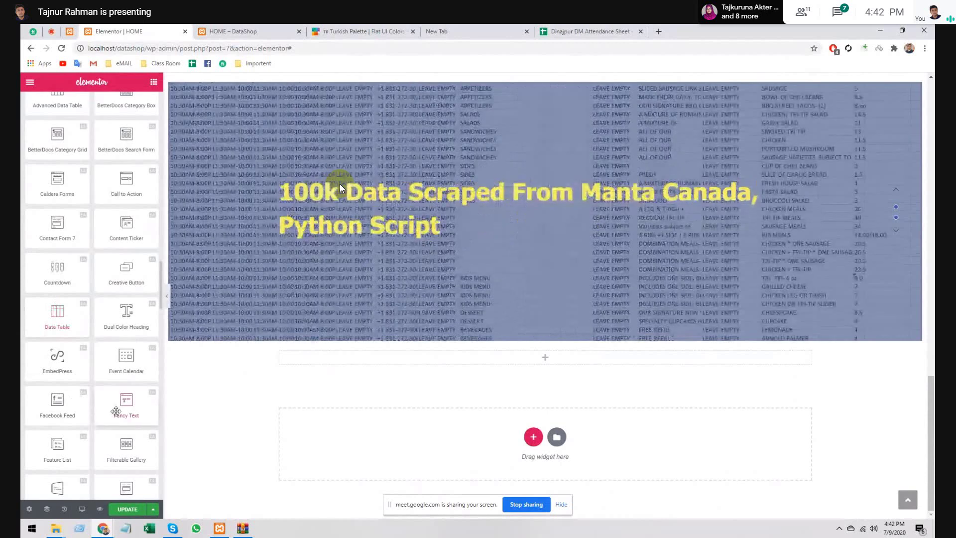
scroll(76, 395, down, 2)
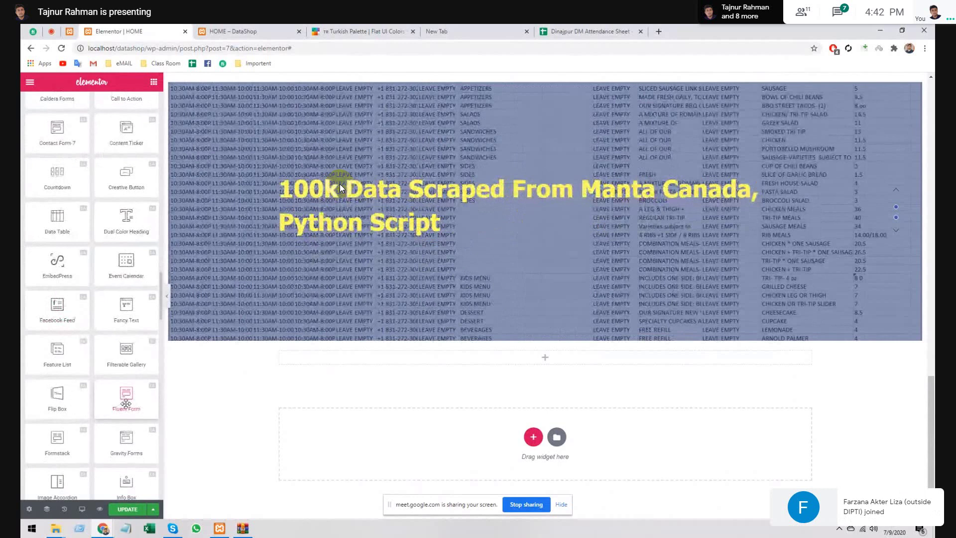
scroll(81, 344, down, 2)
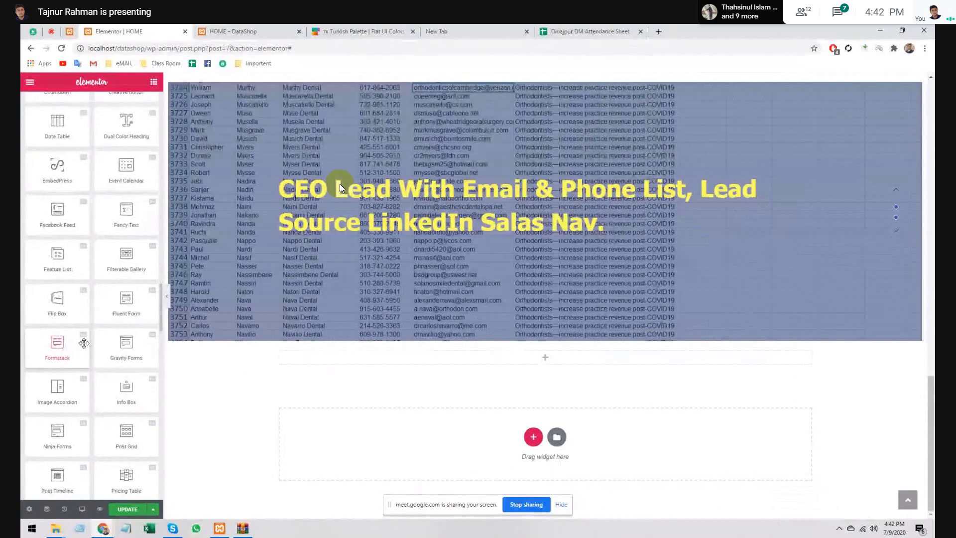
scroll(84, 343, down, 1)
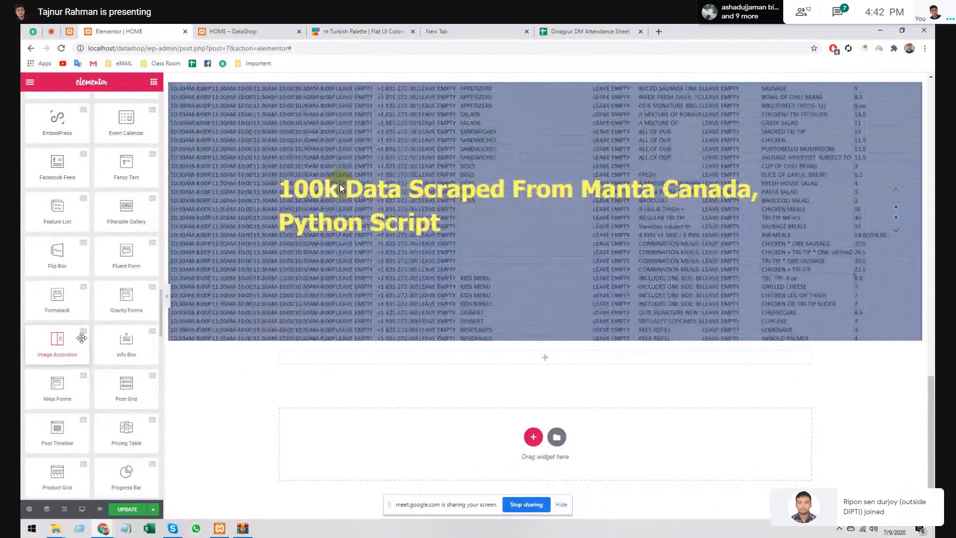
scroll(82, 338, down, 1)
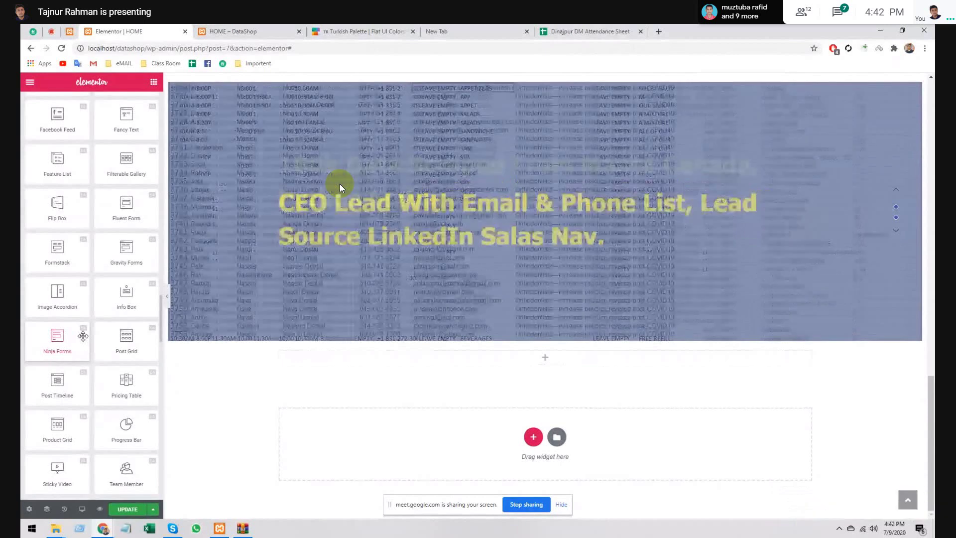
scroll(85, 338, down, 1)
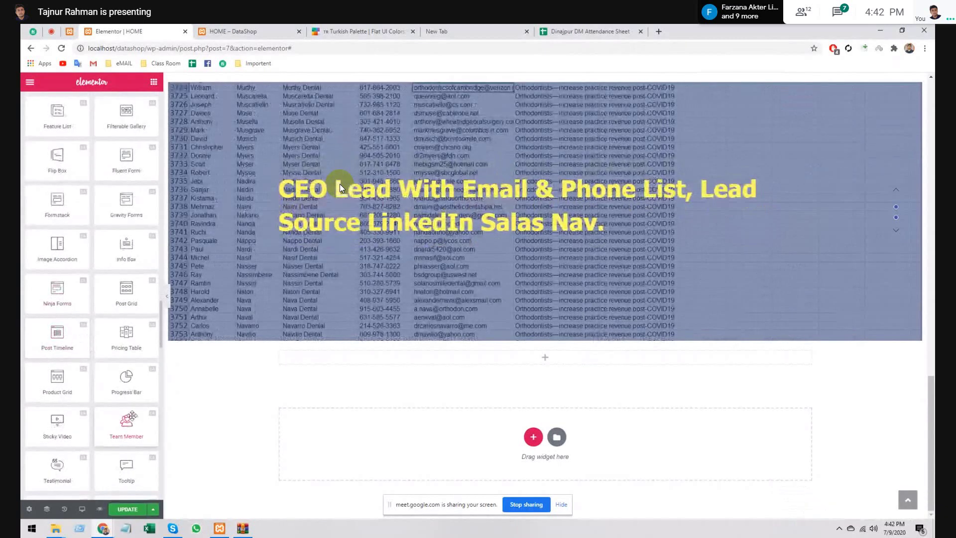
drag(130, 421, 474, 371)
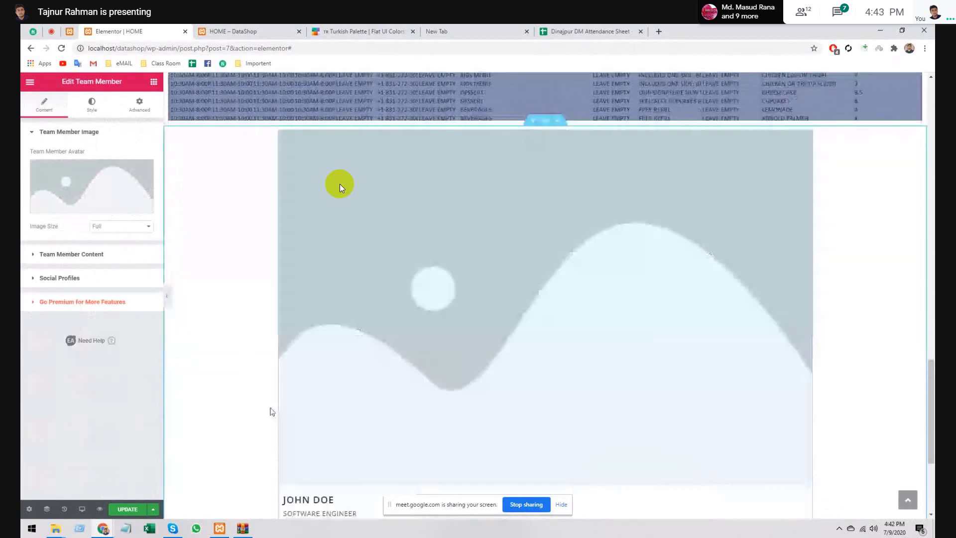
- Check the new John Doe card, view its Style settings, and return to the Elements panel
scroll(341, 188, up, 5)
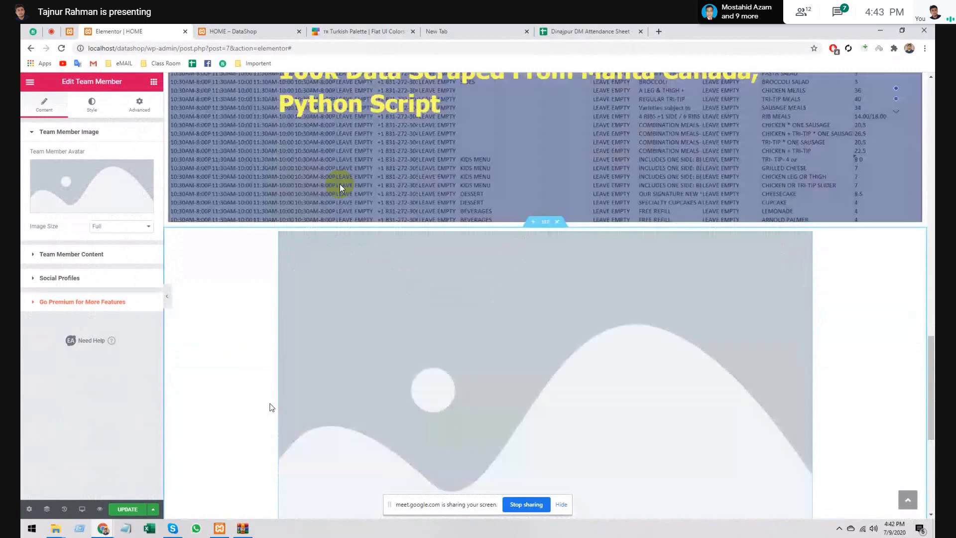
scroll(340, 187, down, 5)
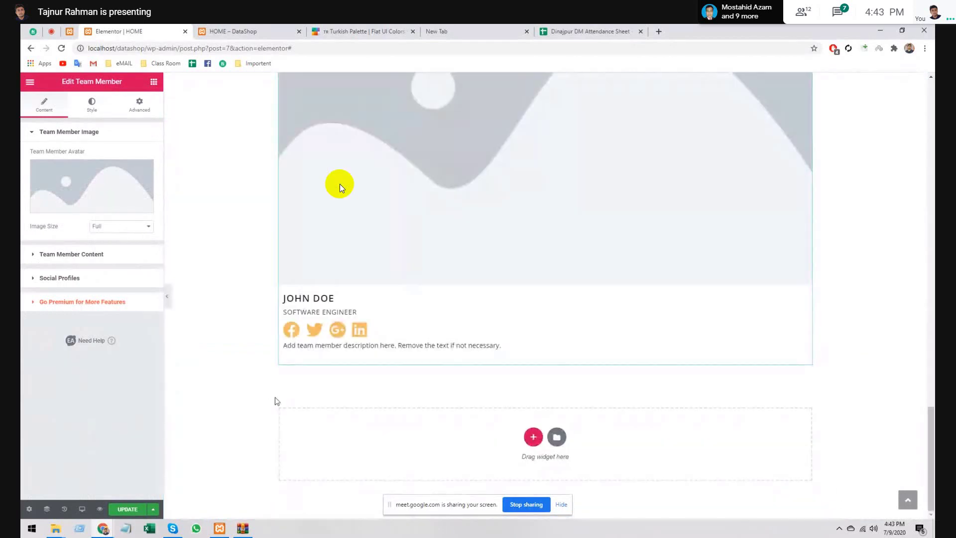
scroll(340, 187, up, 5)
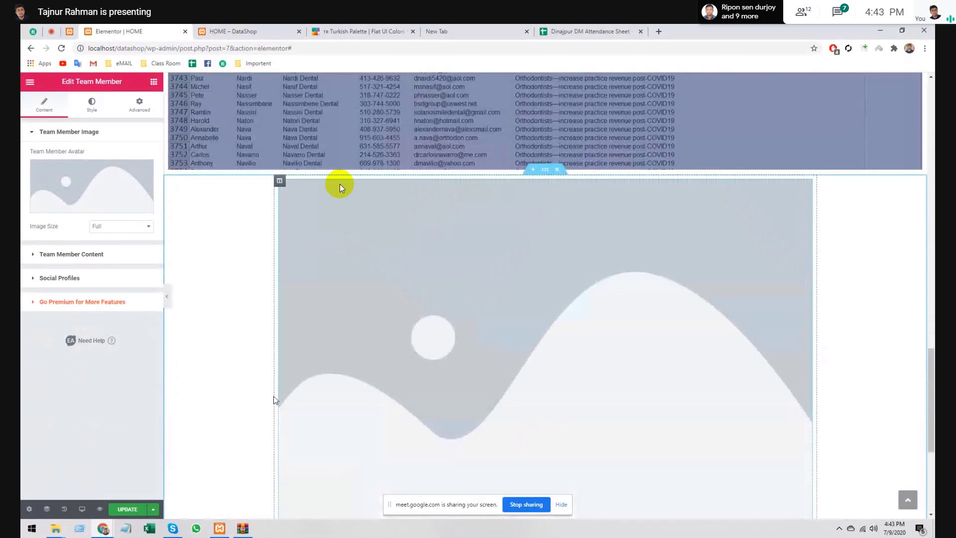
scroll(340, 188, up, 1)
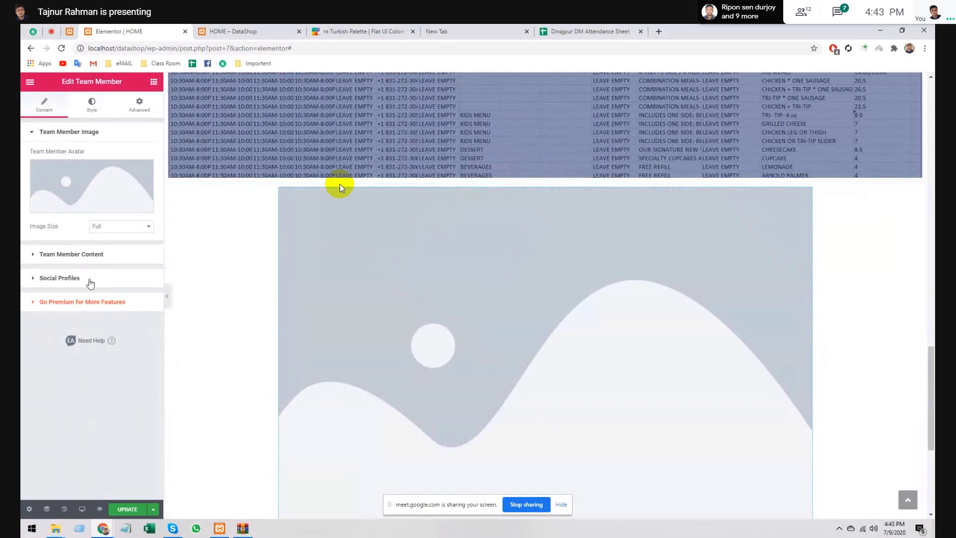
click(94, 103)
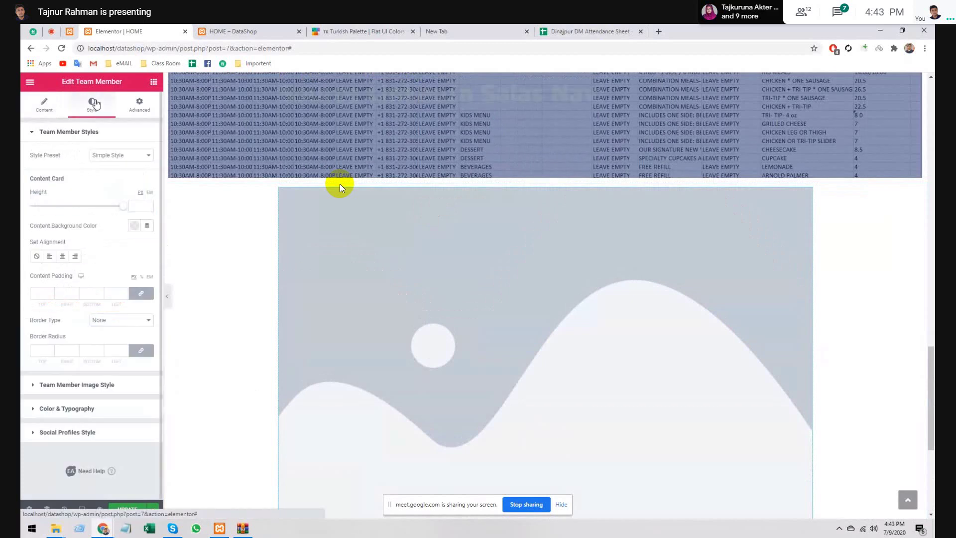
click(151, 84)
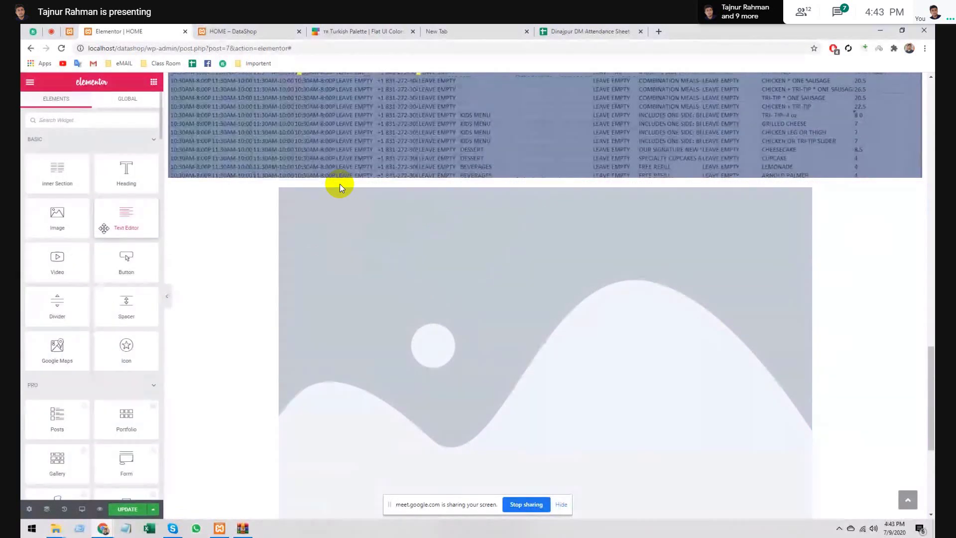
- Collapse the PRO widget category and scroll through the Basic and General widgets
scroll(104, 228, down, 2)
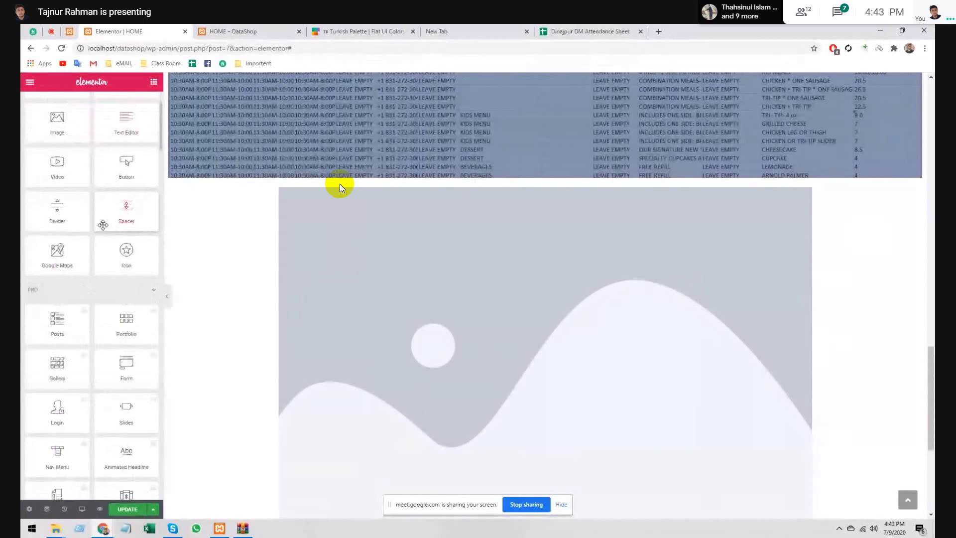
scroll(103, 229, down, 1)
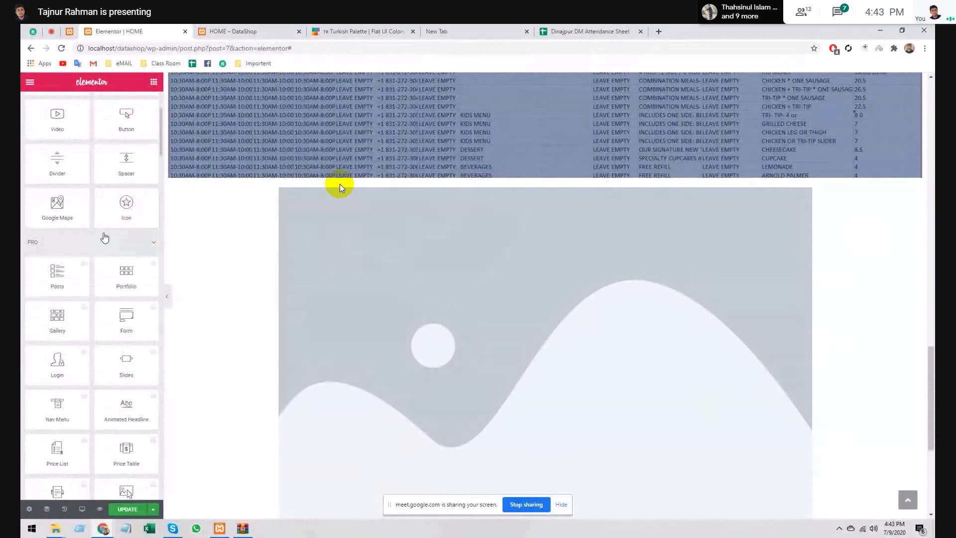
click(104, 238)
scroll(99, 232, down, 2)
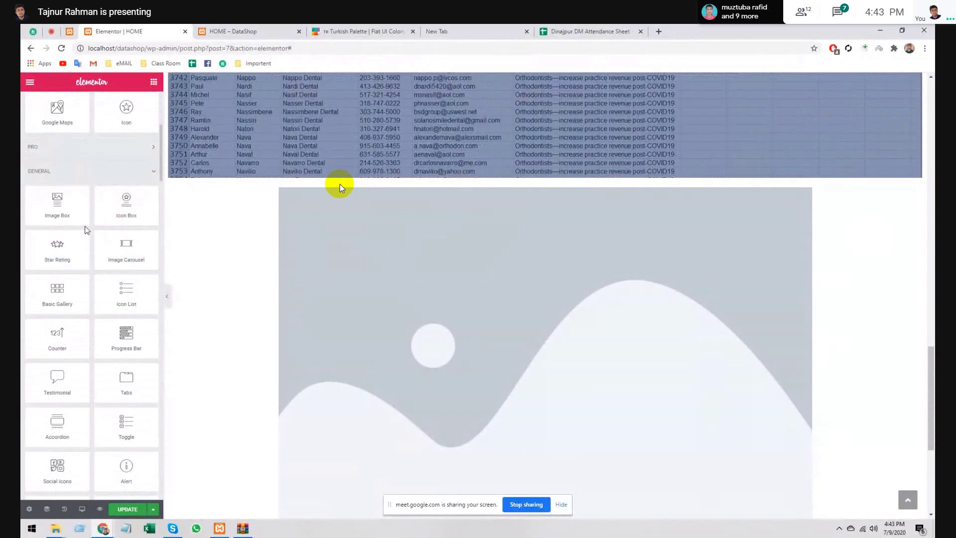
scroll(85, 227, down, 2)
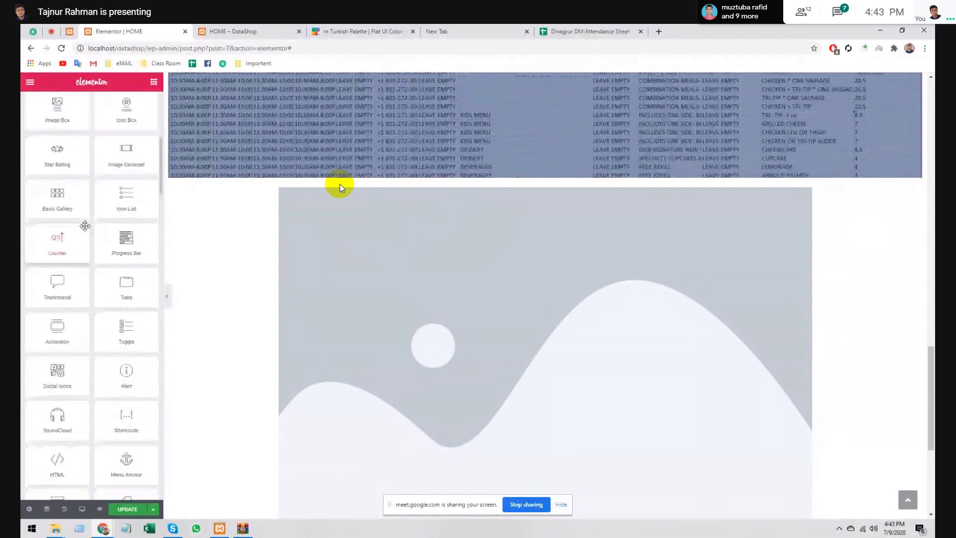
scroll(85, 226, down, 1)
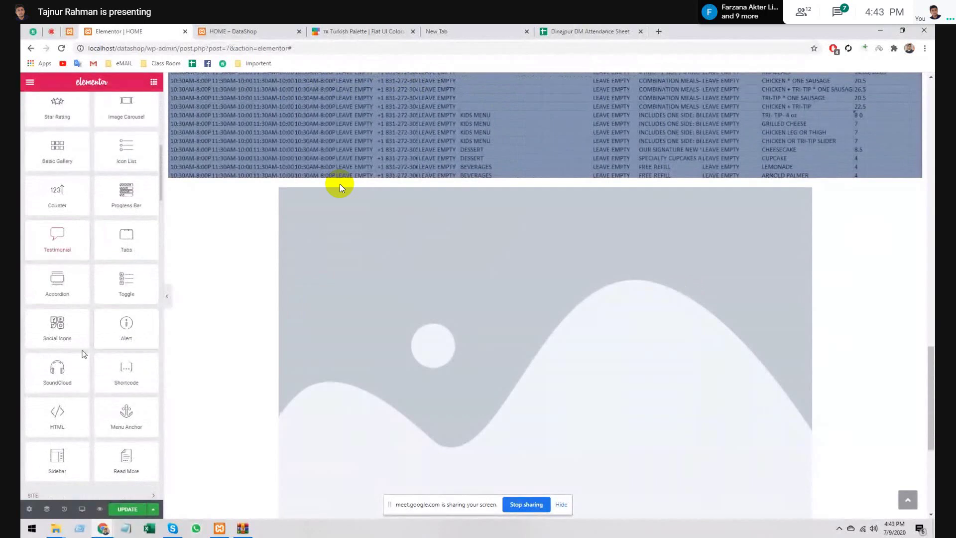
scroll(76, 353, down, 2)
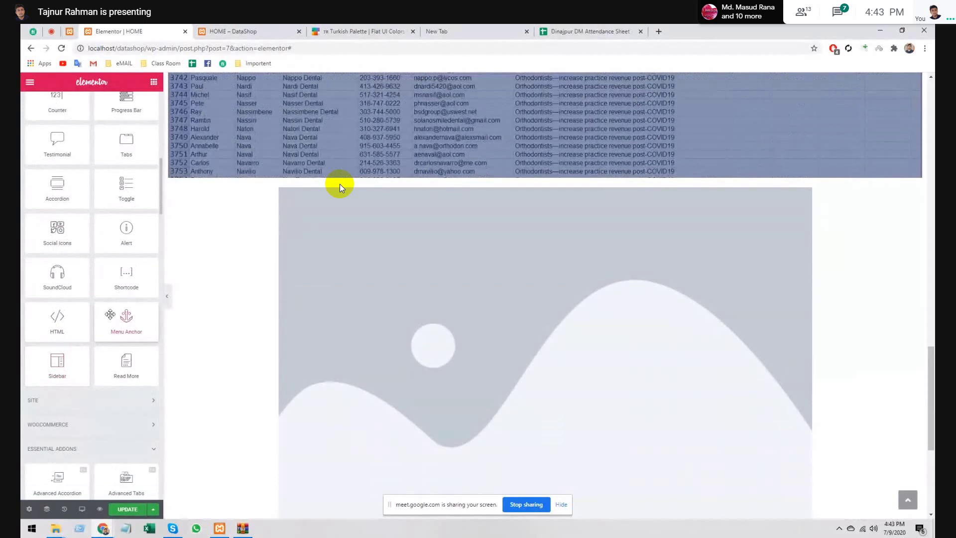
scroll(110, 315, down, 1)
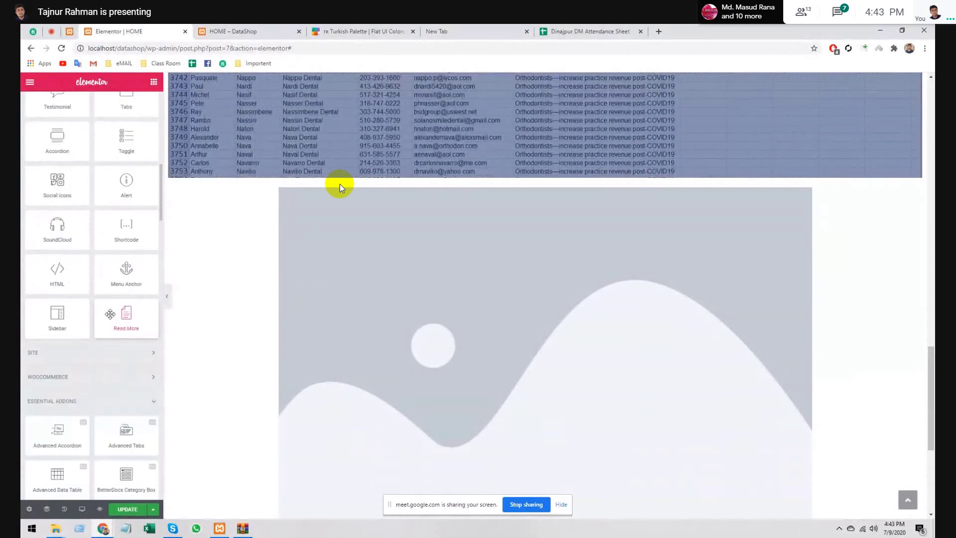
scroll(110, 314, down, 2)
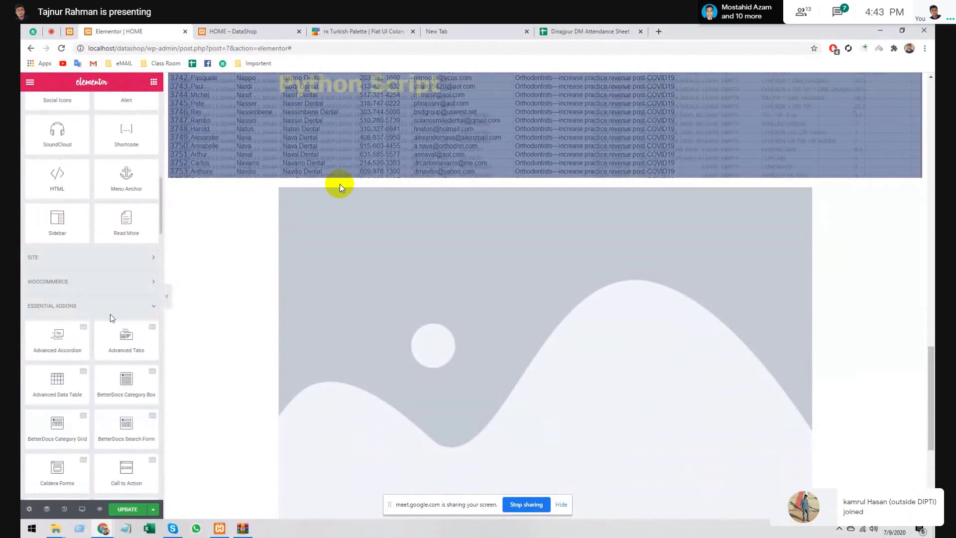
scroll(110, 318, down, 7)
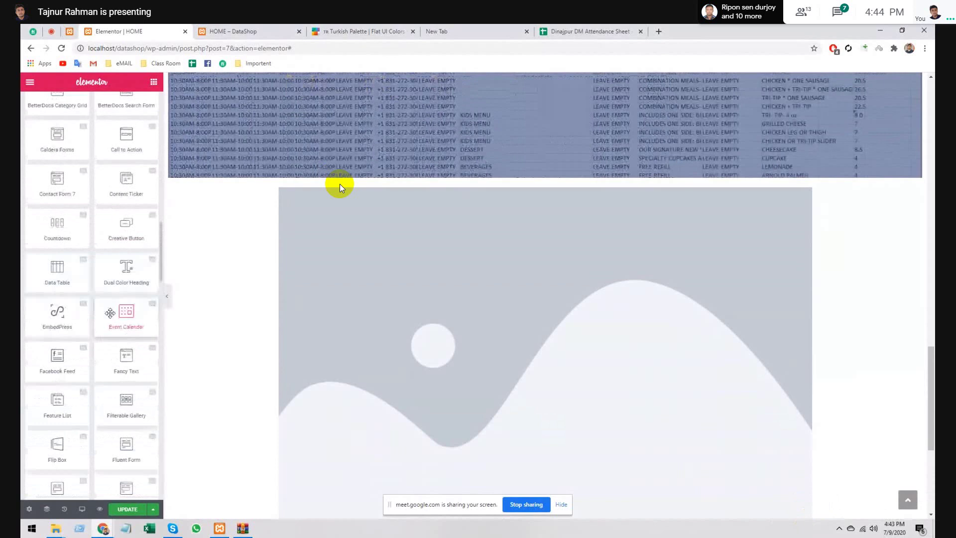
scroll(109, 312, down, 15)
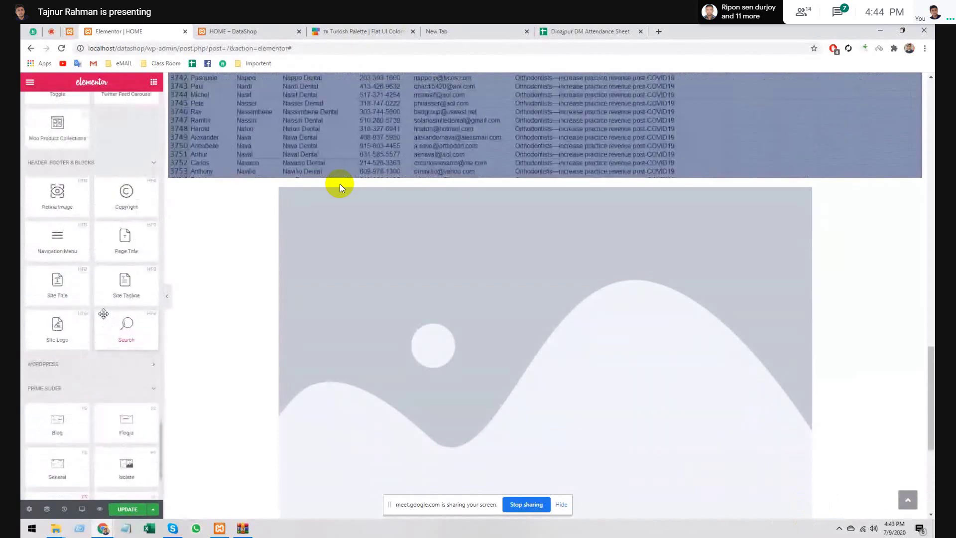
scroll(103, 313, up, 7)
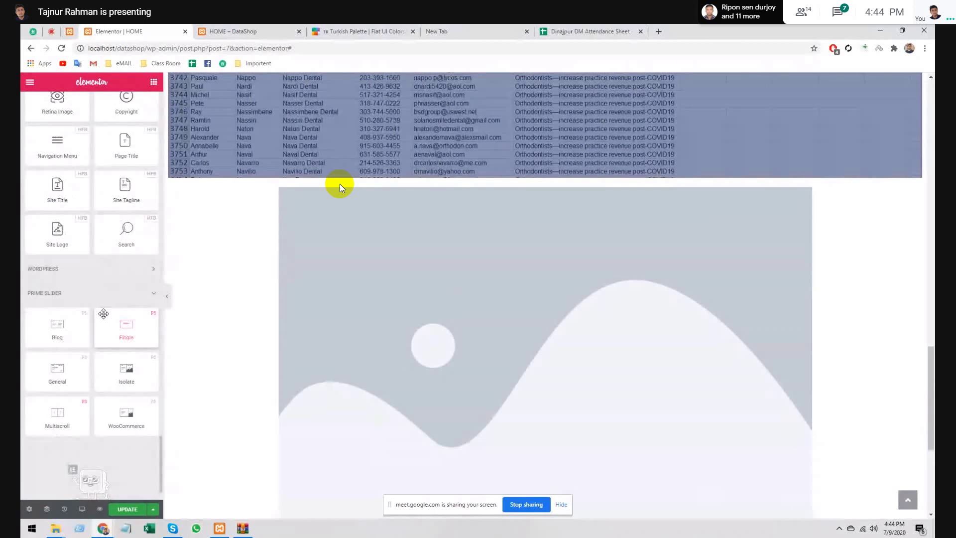
scroll(104, 314, up, 8)
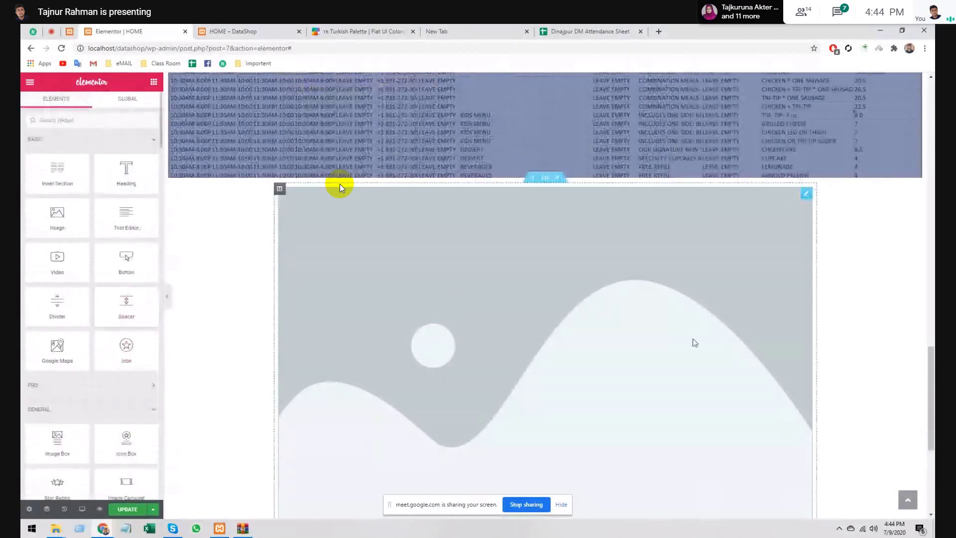
right_click(807, 194)
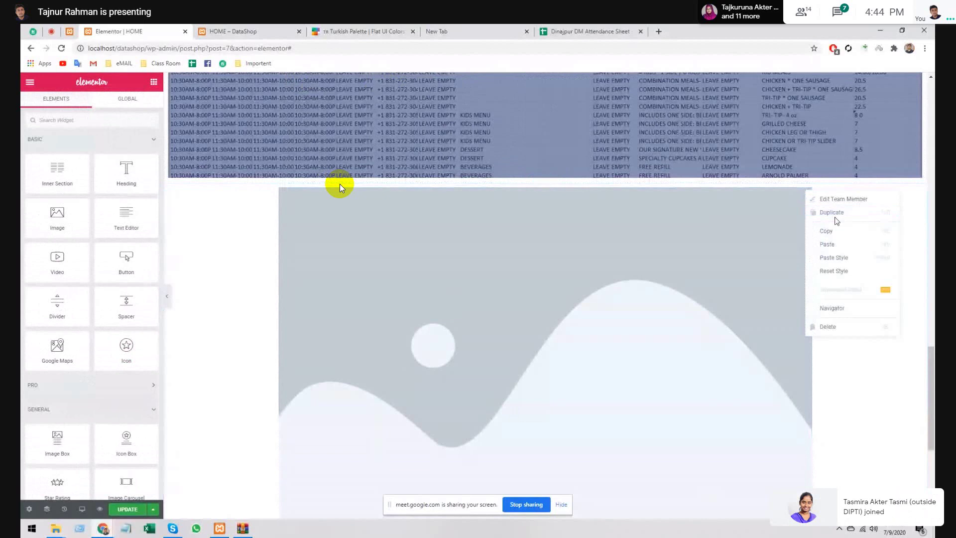
click(836, 218)
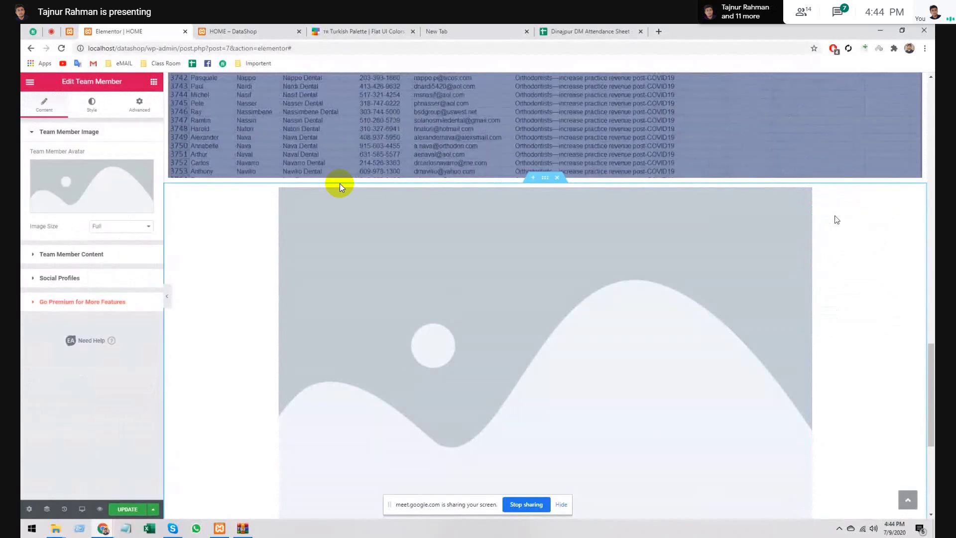
scroll(545, 288, down, 5)
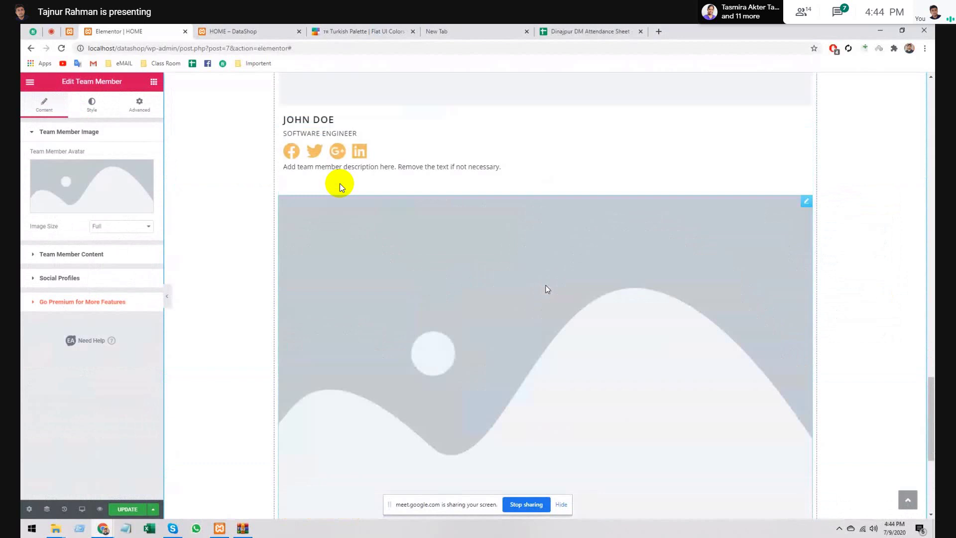
scroll(548, 288, up, 1)
right_click(810, 258)
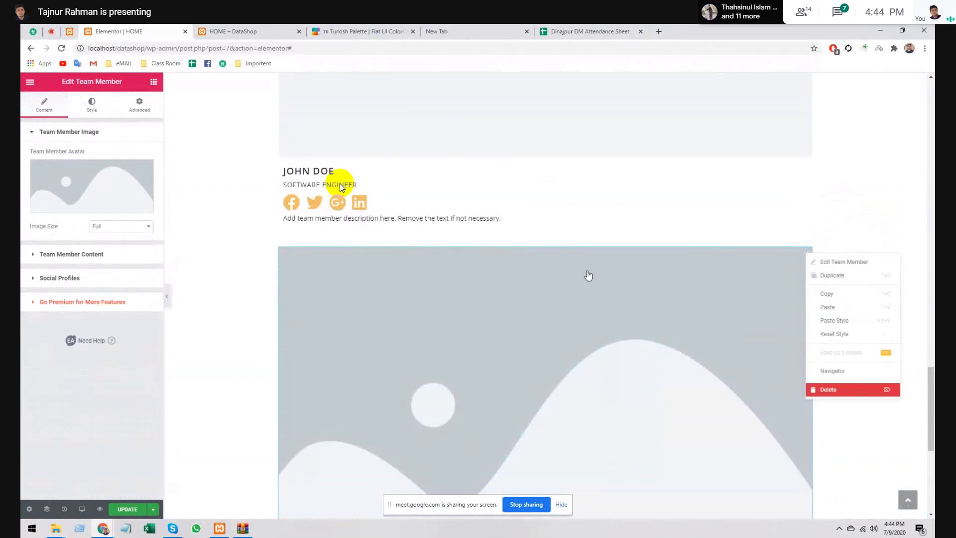
key(Delete)
scroll(579, 267, up, 4)
right_click(279, 149)
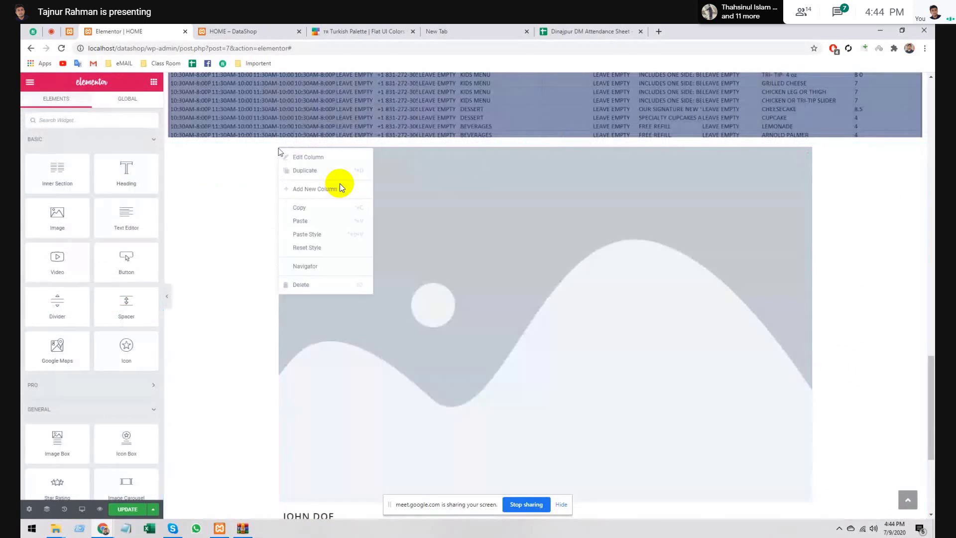
- Duplicate the Team Member column twice to get three John Doe cards in one row
click(319, 170)
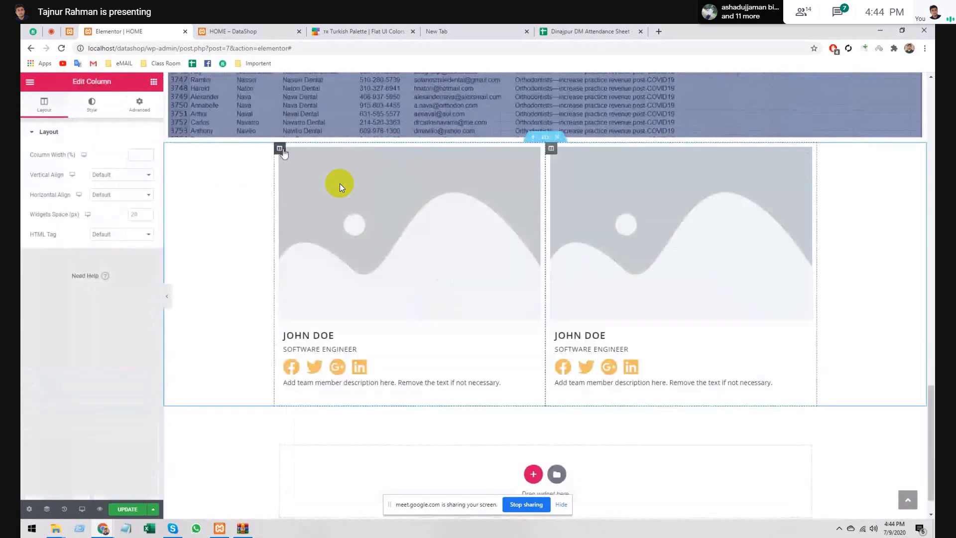
right_click(280, 149)
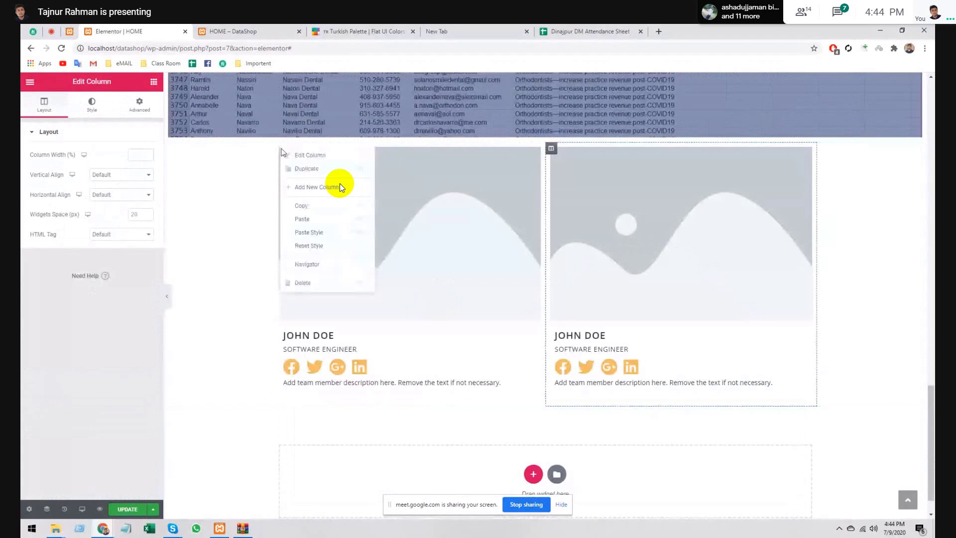
click(318, 171)
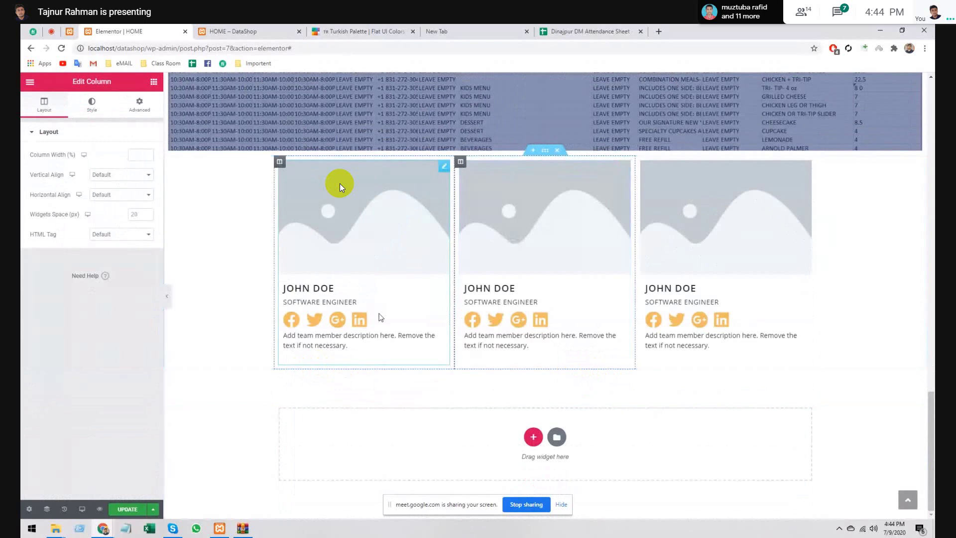
key(ctrl+z)
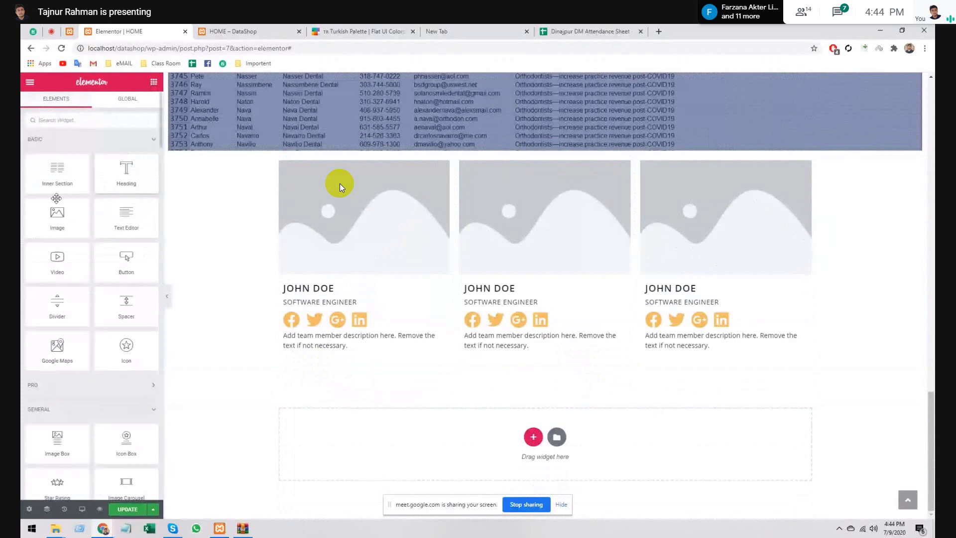
drag(126, 172, 114, 169)
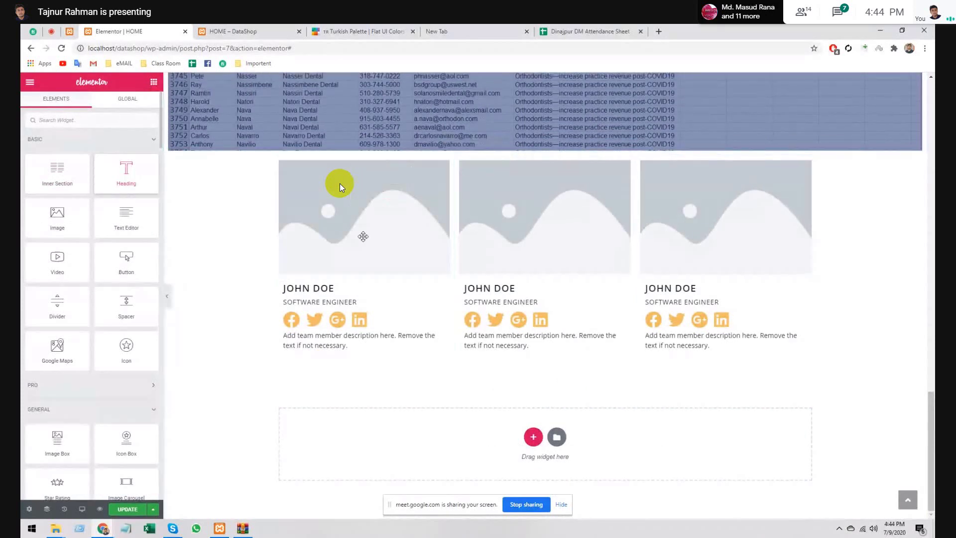
scroll(340, 187, up, 6)
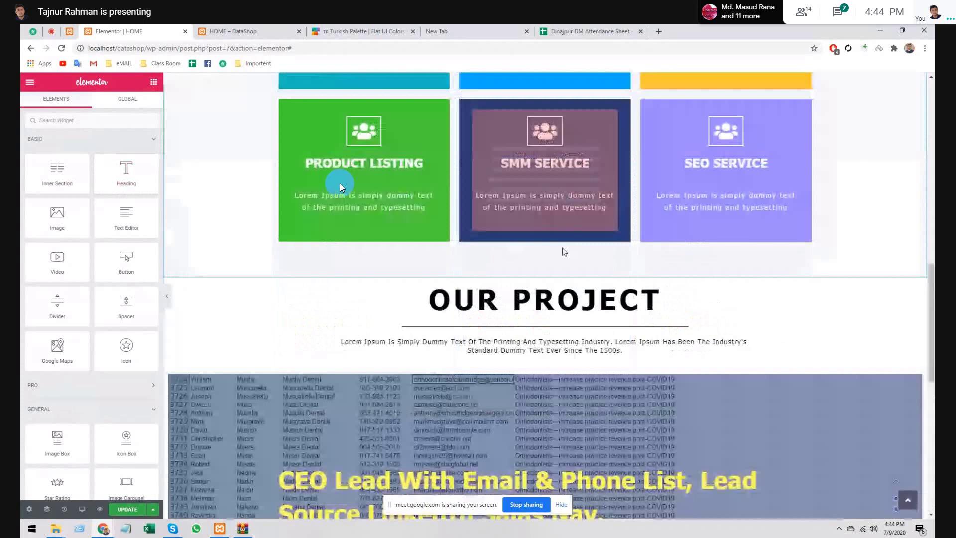
scroll(340, 186, down, 1)
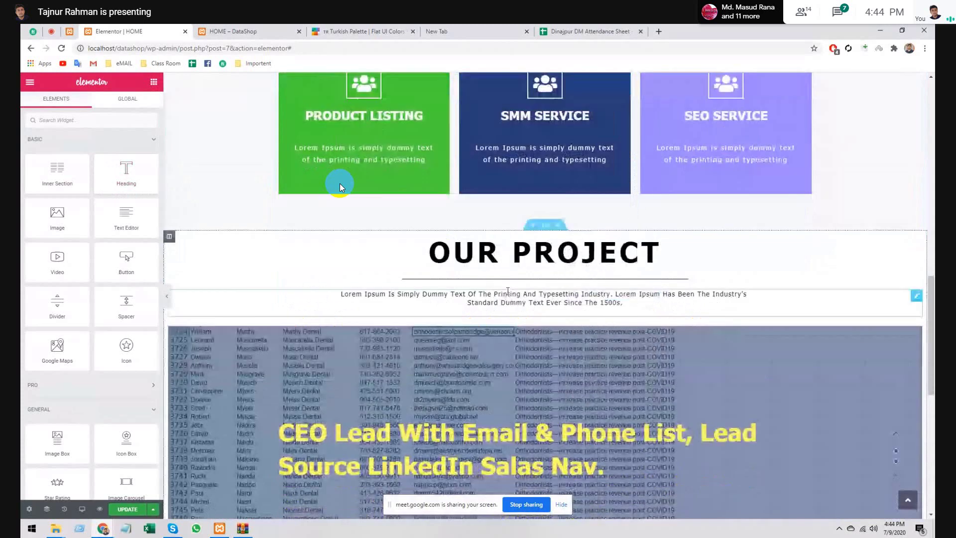
scroll(340, 186, down, 7)
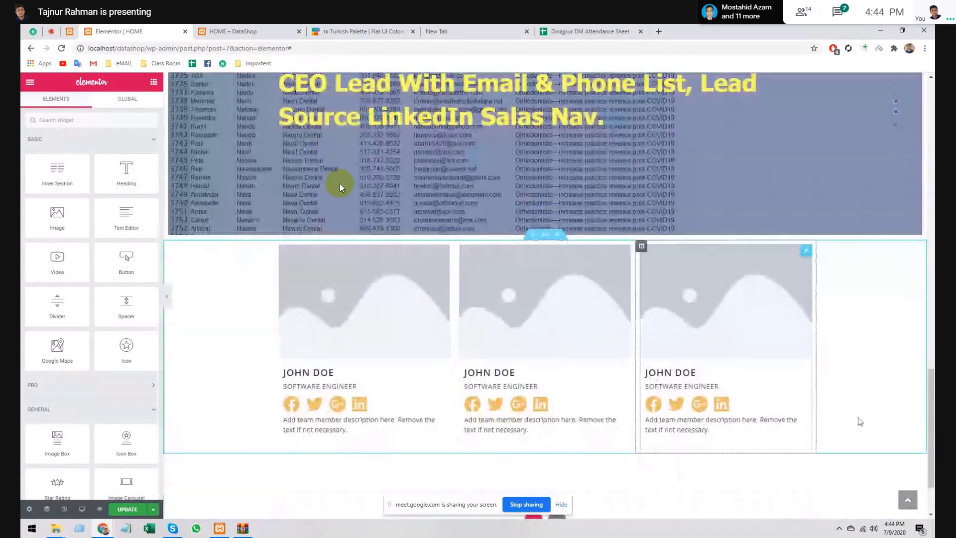
right_click(863, 392)
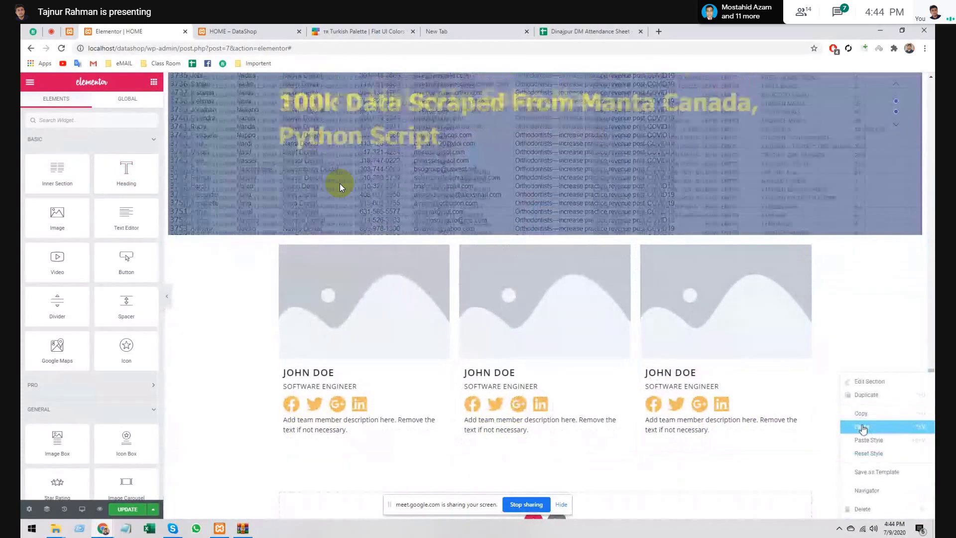
click(864, 427)
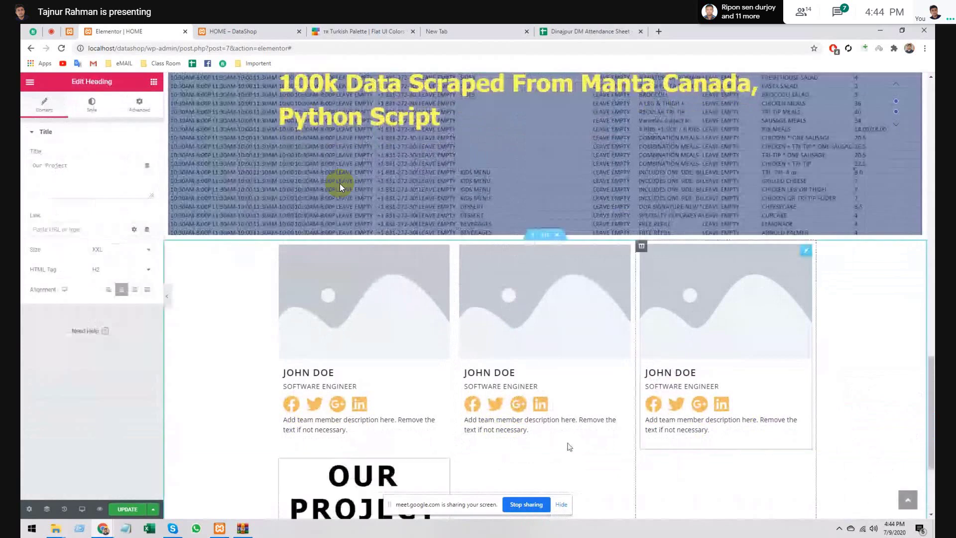
scroll(407, 442, down, 2)
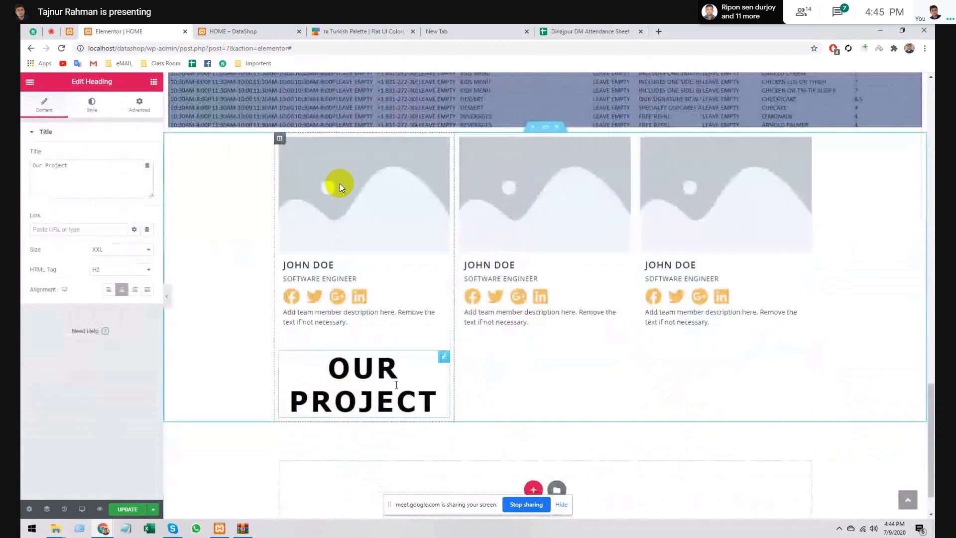
drag(447, 361, 486, 123)
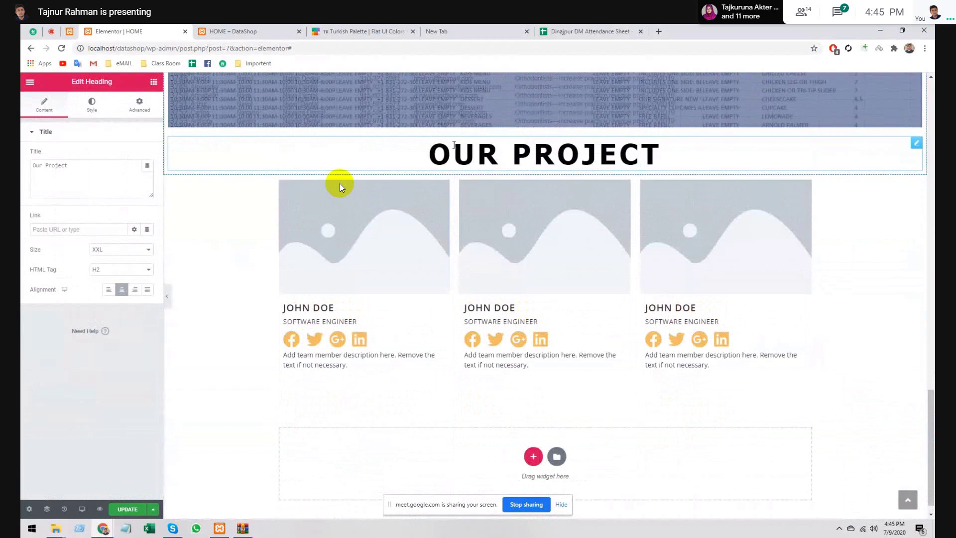
right_click(915, 146)
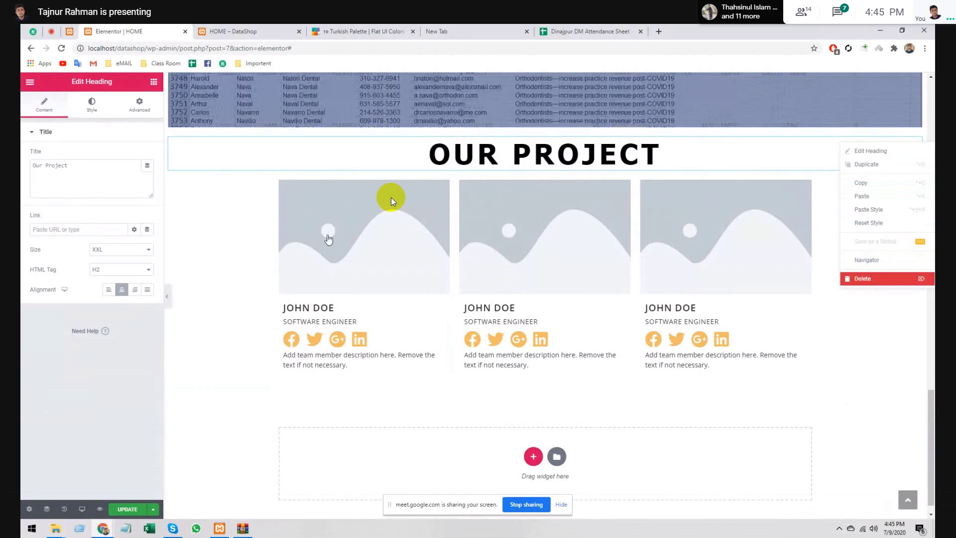
key(Delete)
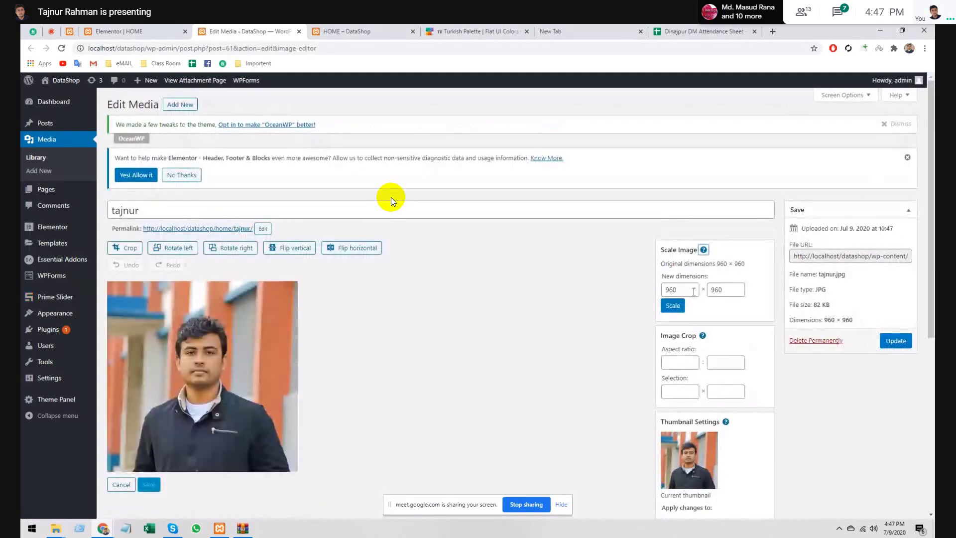
- Scale the portrait photo to 600 pixels wide, then try a 500 scale height
double_click(681, 291)
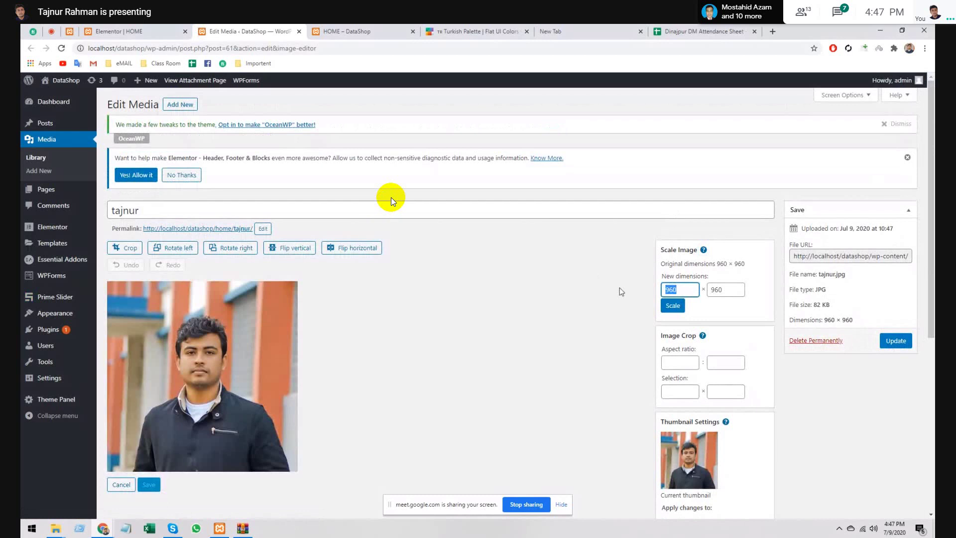
text(600)
click(673, 305)
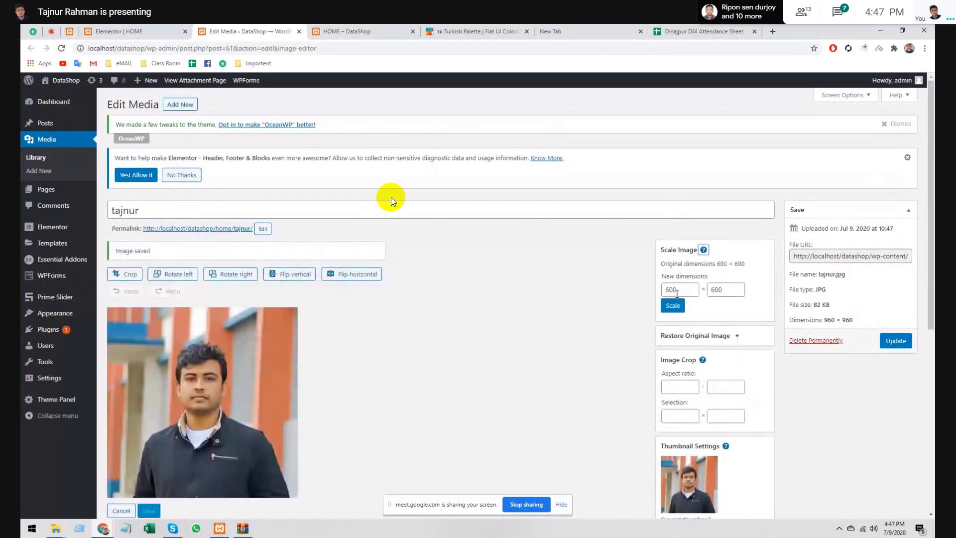
scroll(368, 331, down, 4)
scroll(367, 332, up, 1)
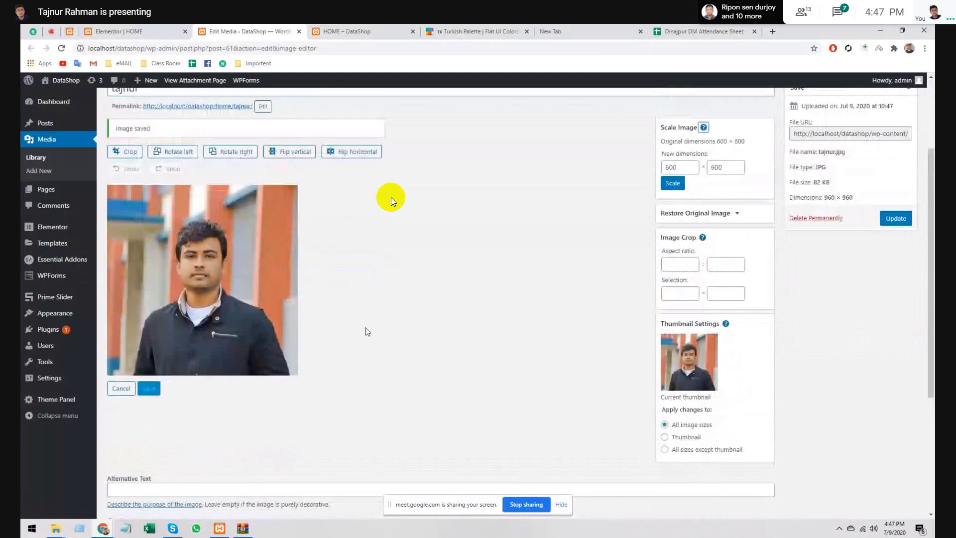
scroll(368, 331, up, 1)
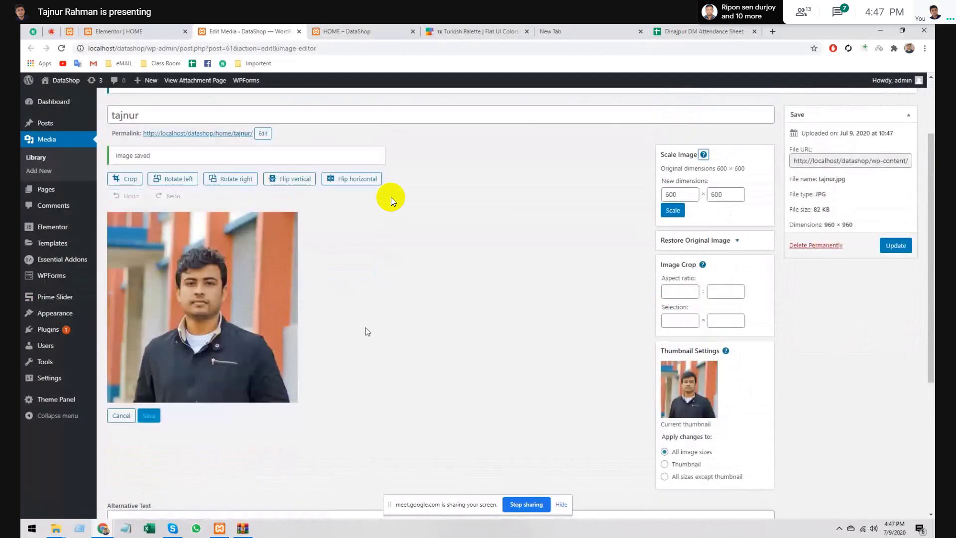
double_click(715, 194)
key(BackSpace)
text(500)
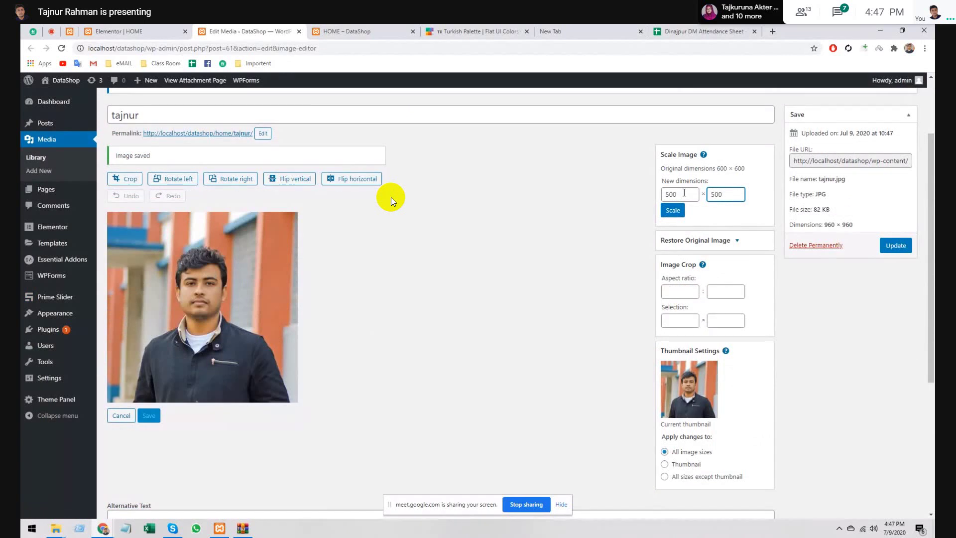
click(672, 216)
- Crop the photo by trimming its bottom corner, top and bottom edges to 600 × 462
click(128, 182)
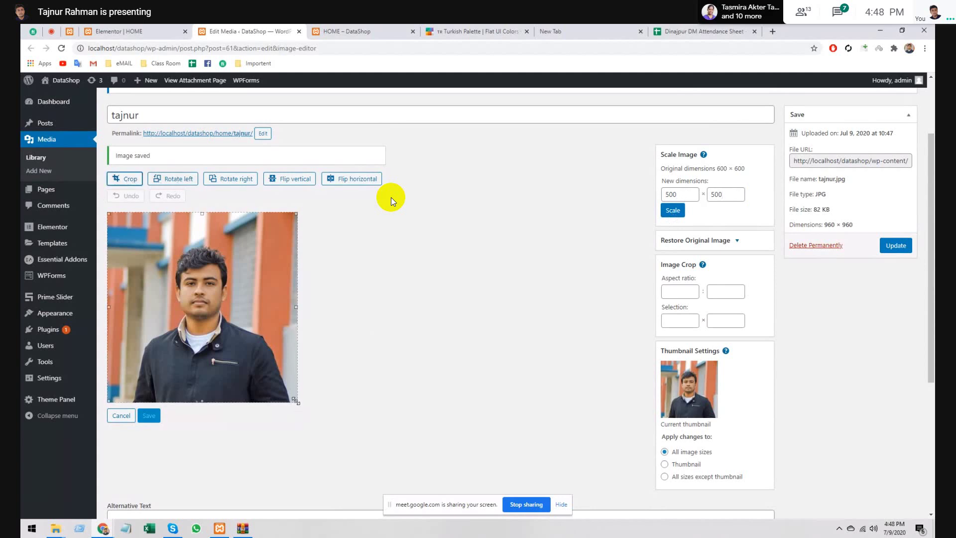
drag(296, 402, 312, 385)
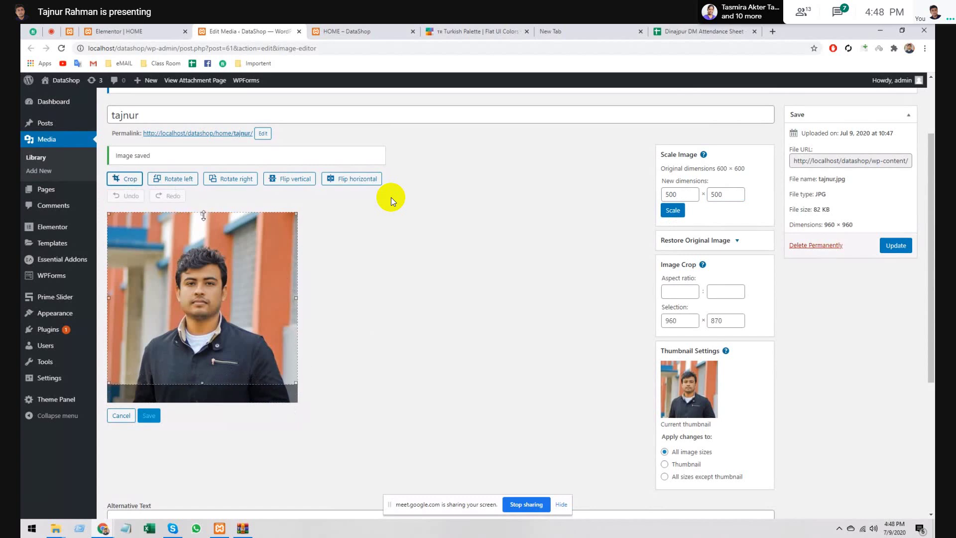
drag(203, 214, 202, 233)
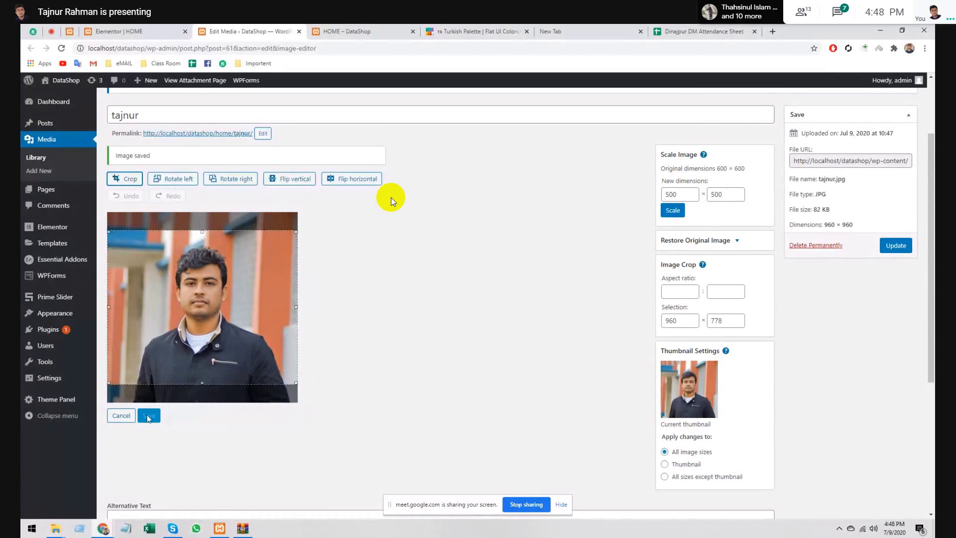
drag(195, 382, 198, 376)
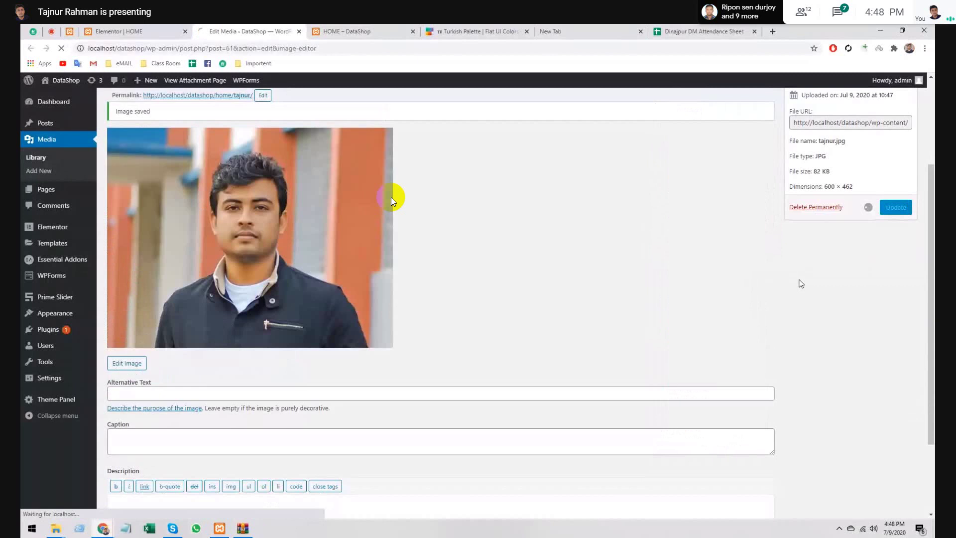
- Return to Elementor and insert the cropped portrait photo into the first team card
click(299, 31)
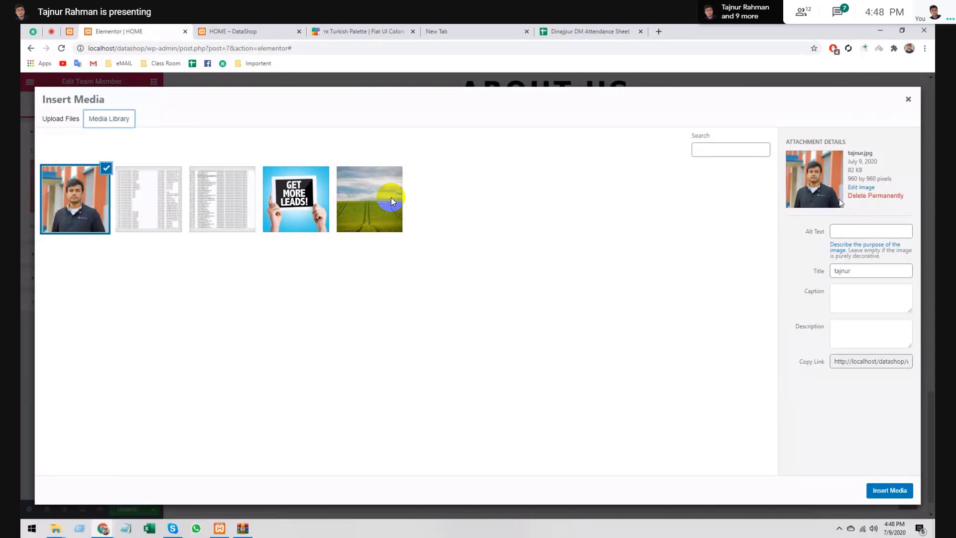
click(866, 188)
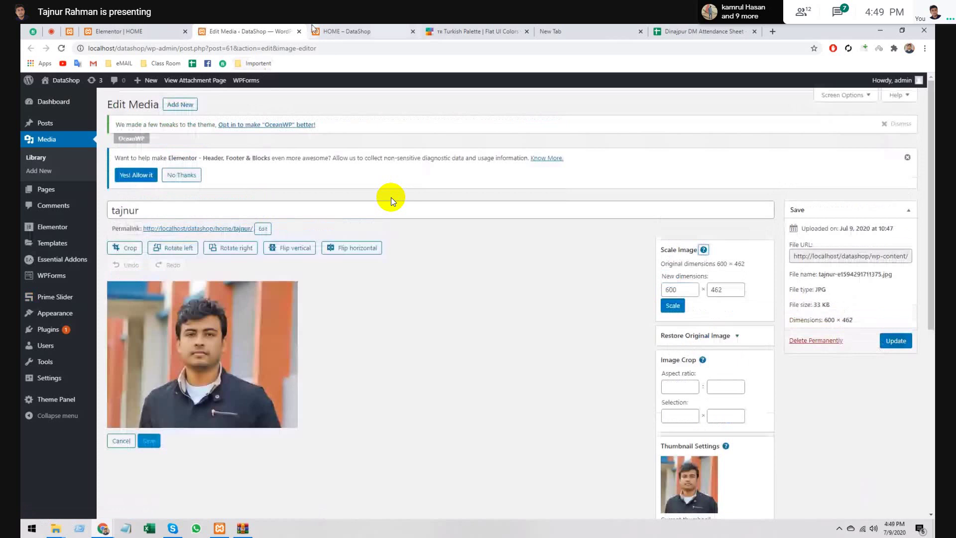
key(ctrl+w)
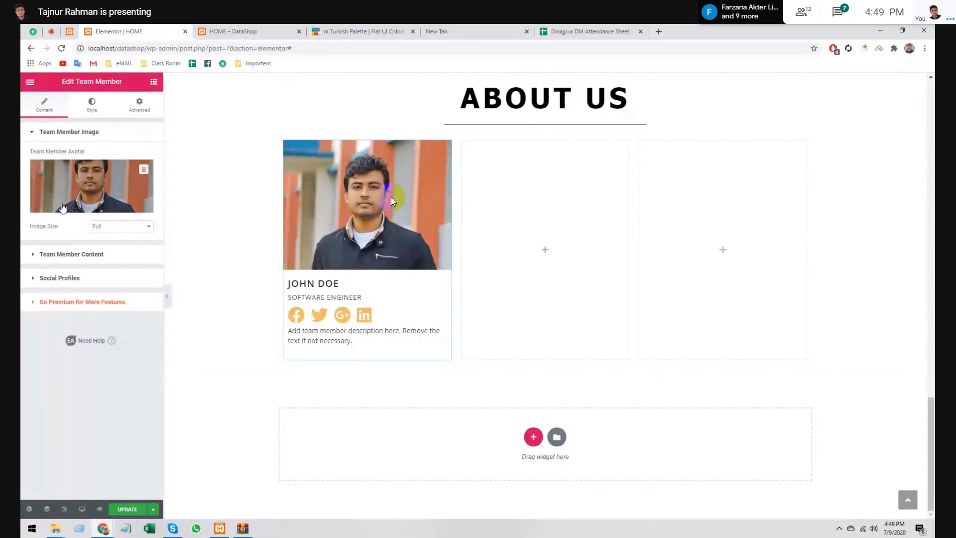
- Keep the image size at Full and replace the name John Doe with the member's real name
click(105, 228)
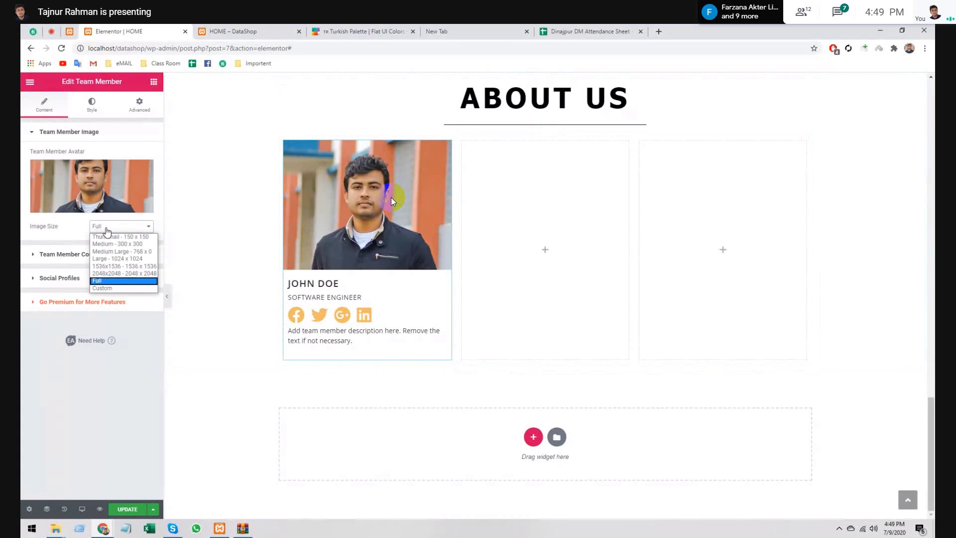
click(106, 229)
click(95, 253)
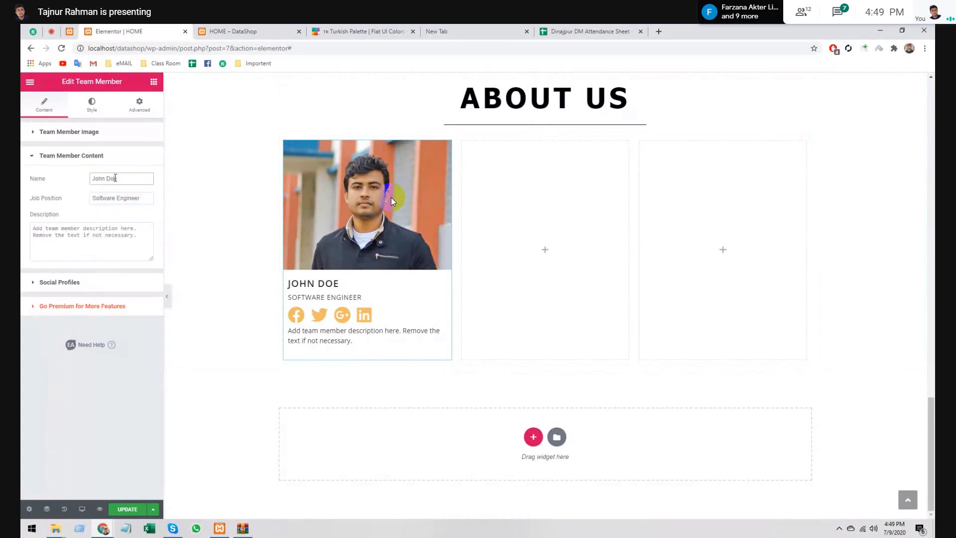
double_click(115, 178)
triple_click(115, 178)
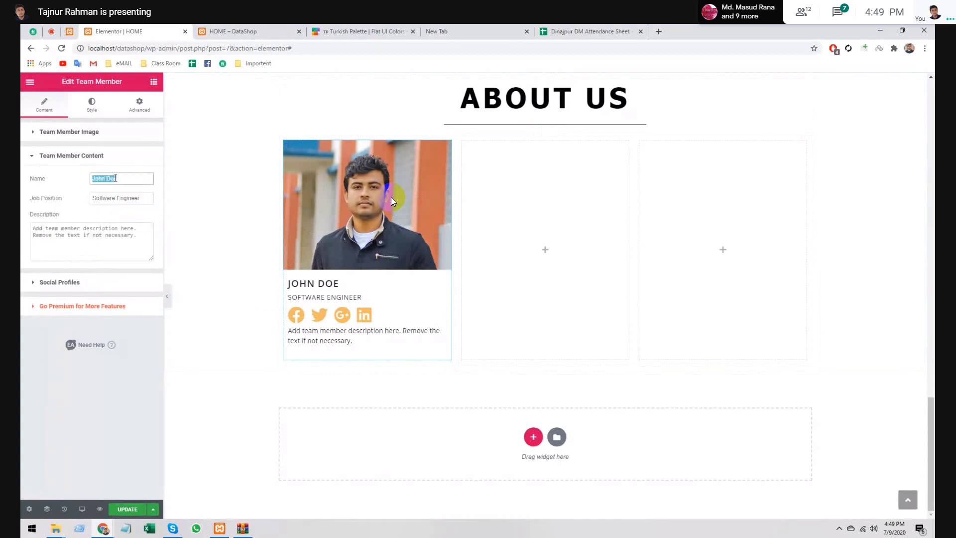
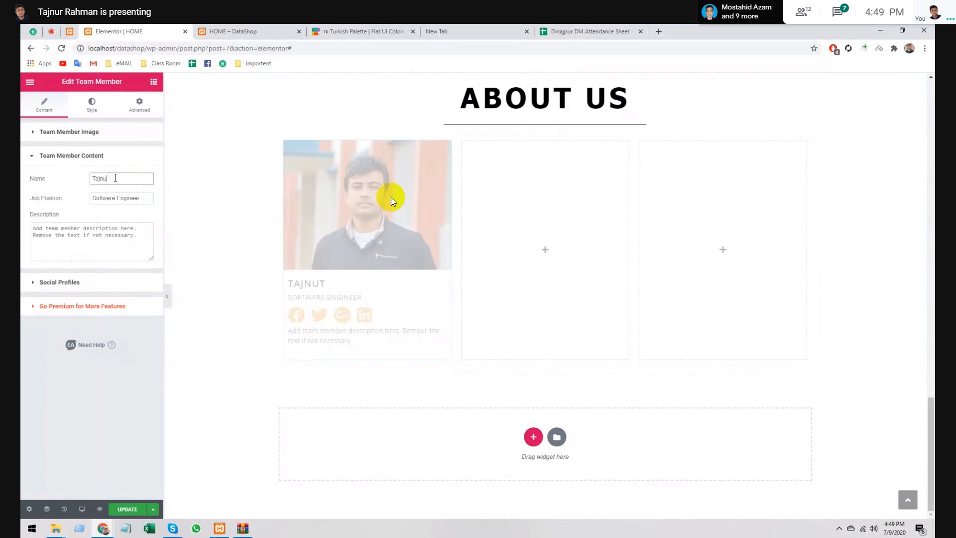
- Change the job position from Software Engineer to SEO Expert
triple_click(137, 198)
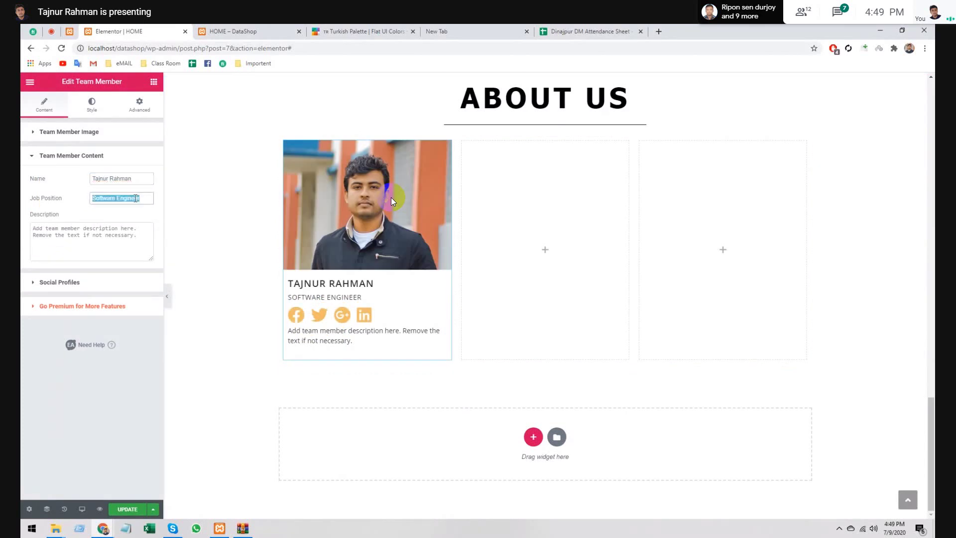
key(BackSpace)
text(Web)
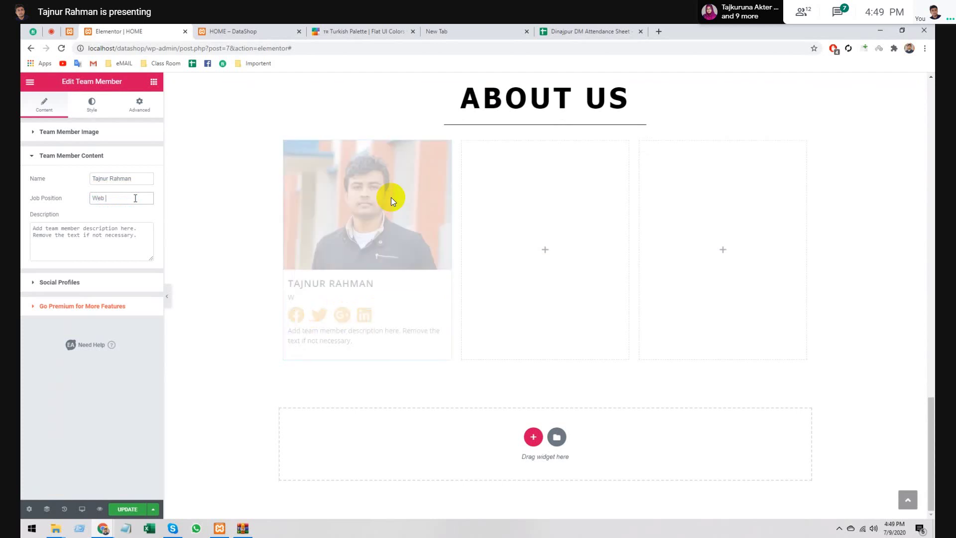
key(BackSpace)
key(BackSpace)
key(BackSpace)
key(BackSpace)
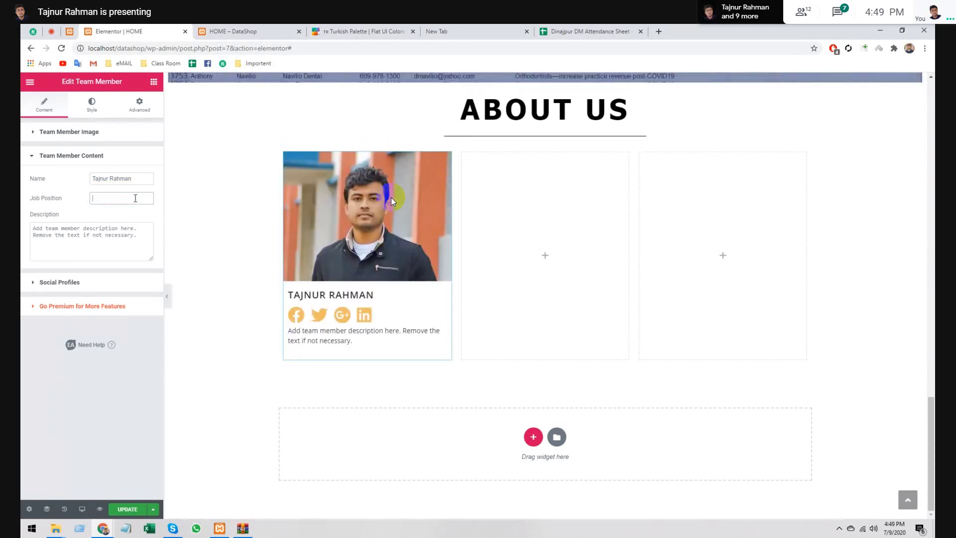
text(SEO )
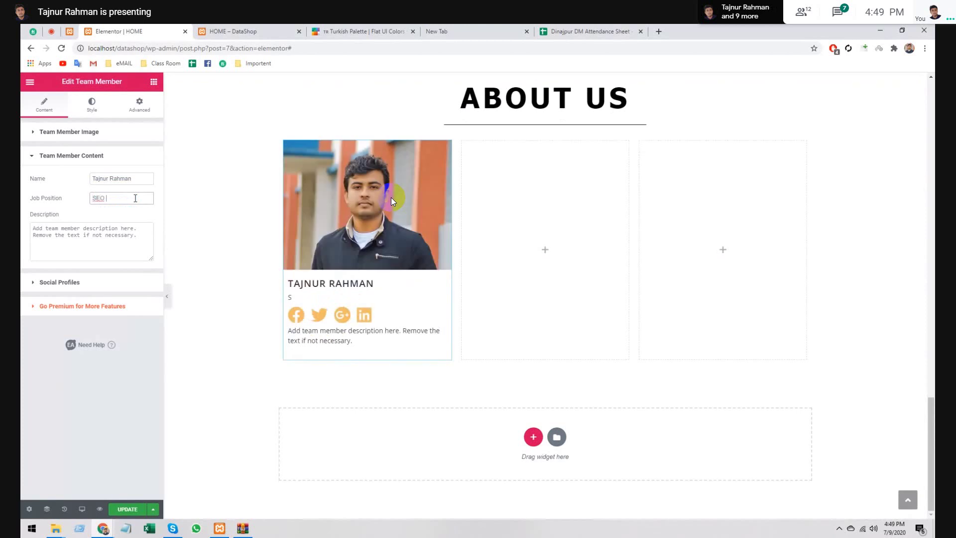
text(Ex)
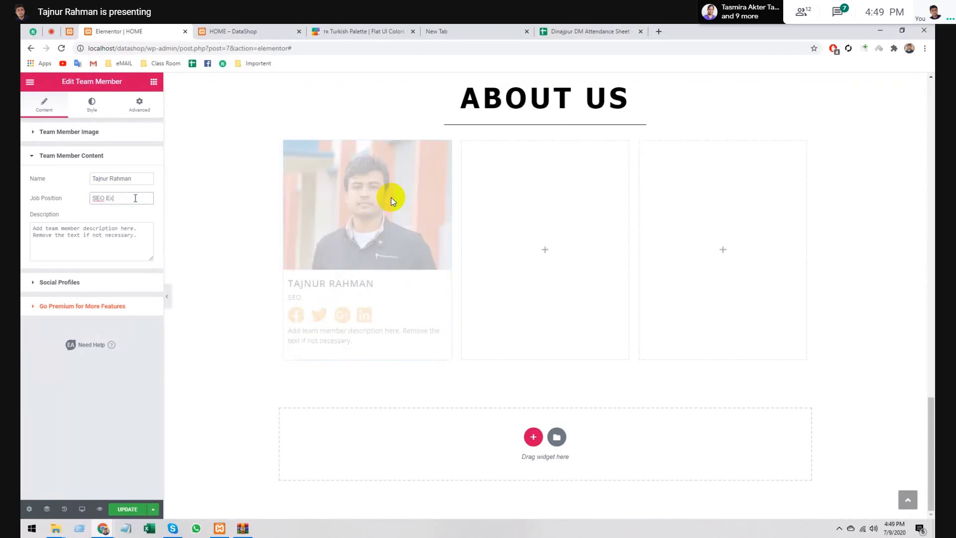
text(pert)
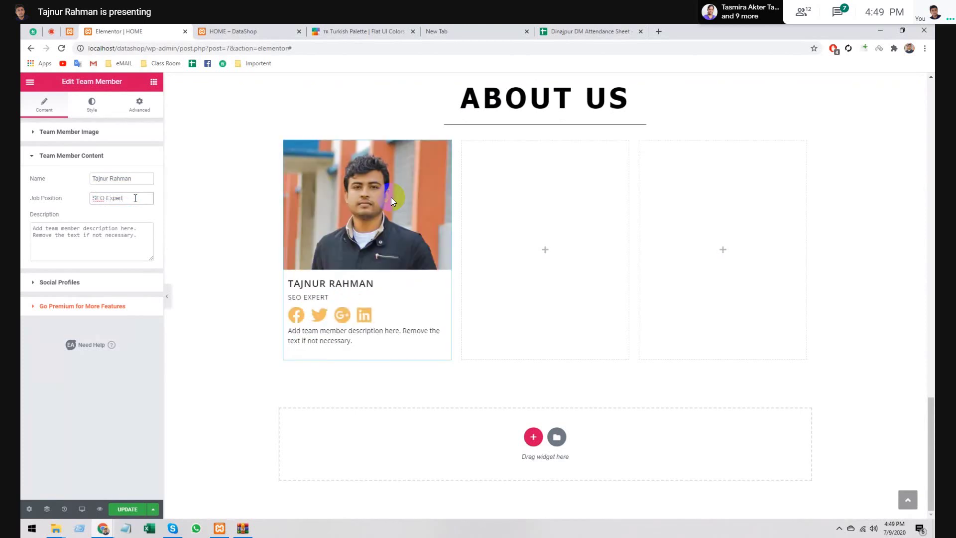
- Review the description text and the Facebook link under Social Profiles
triple_click(119, 235)
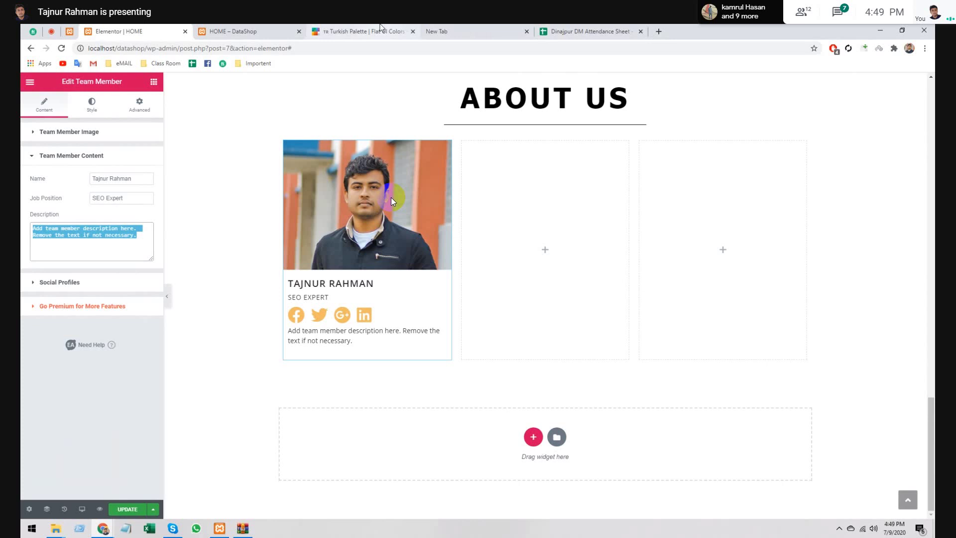
click(69, 282)
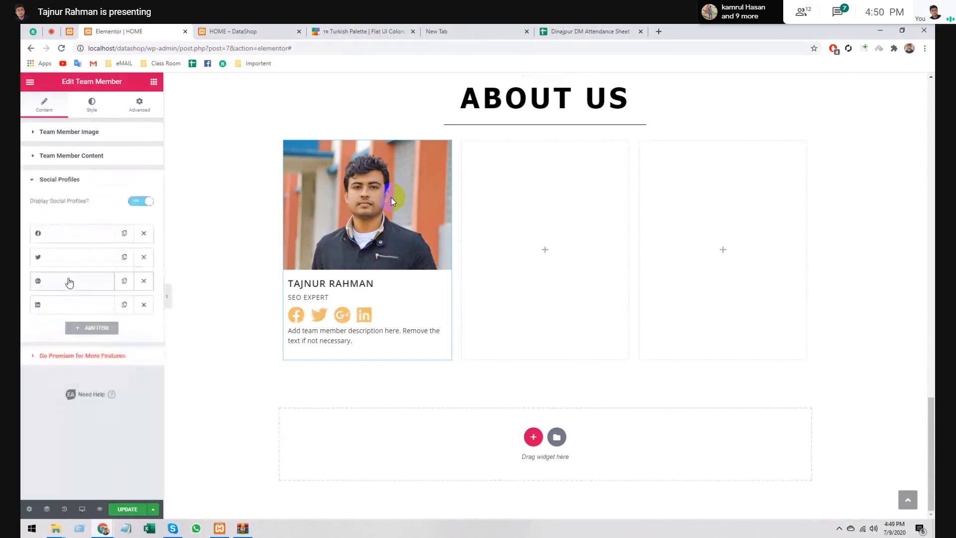
click(70, 235)
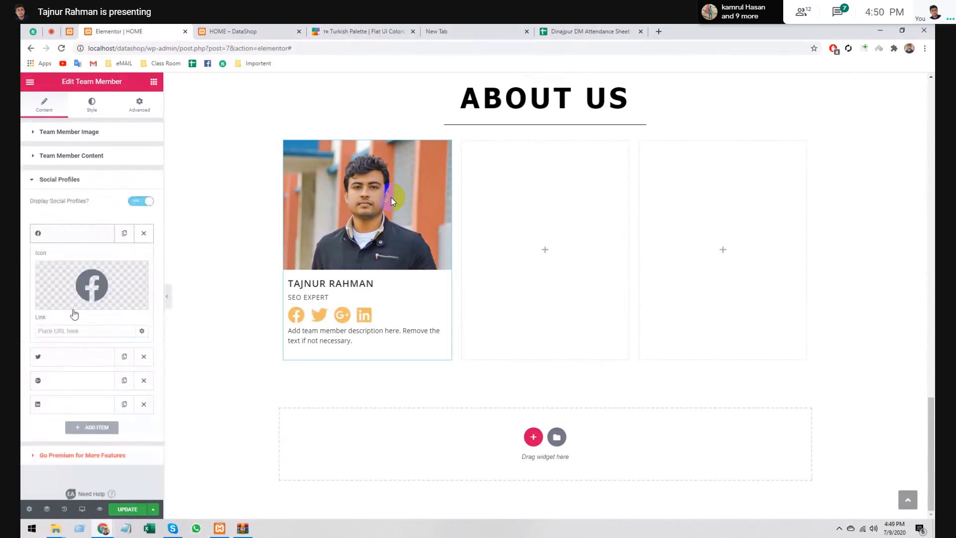
click(73, 331)
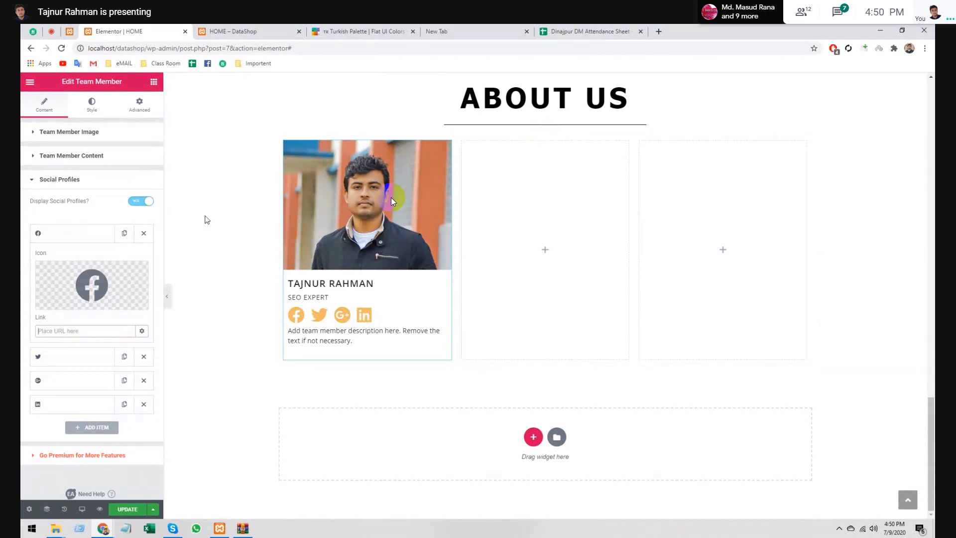
click(60, 179)
- Try the Overlay and Circle presets, set the card back to Simple Style, and pick the content background colour
click(92, 107)
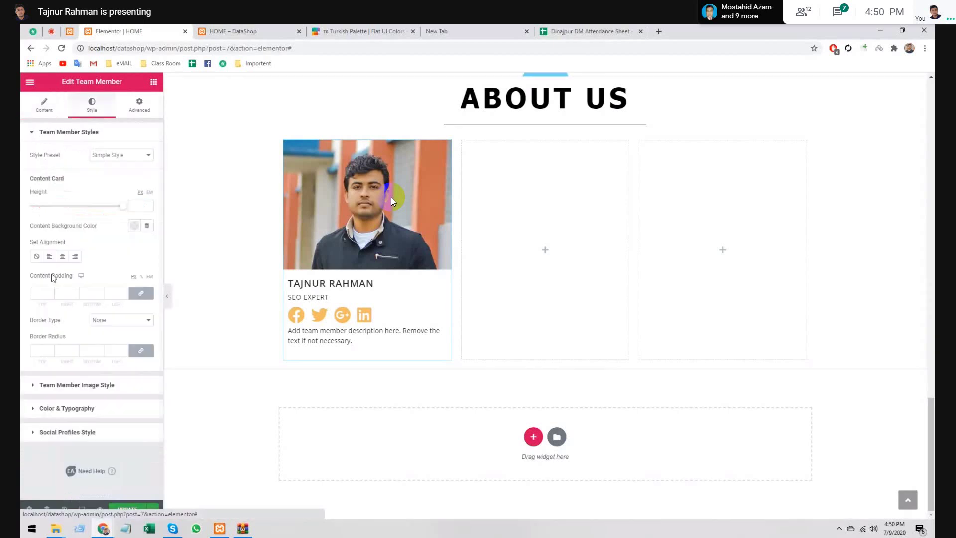
click(107, 157)
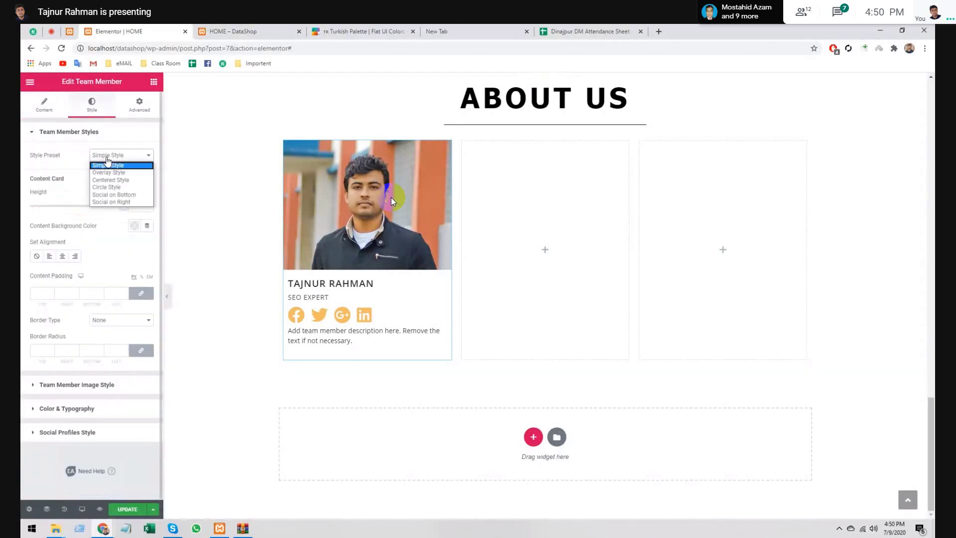
click(116, 173)
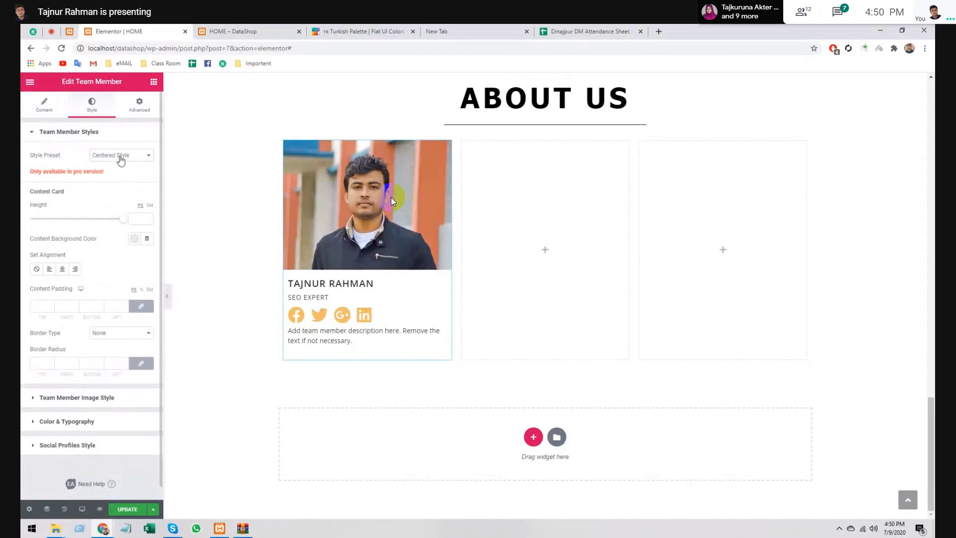
click(120, 158)
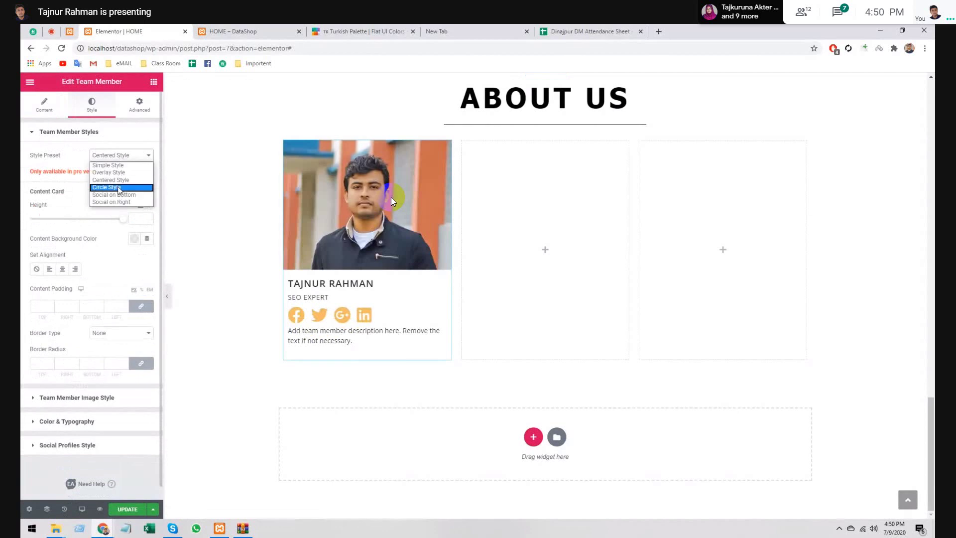
click(118, 187)
click(120, 155)
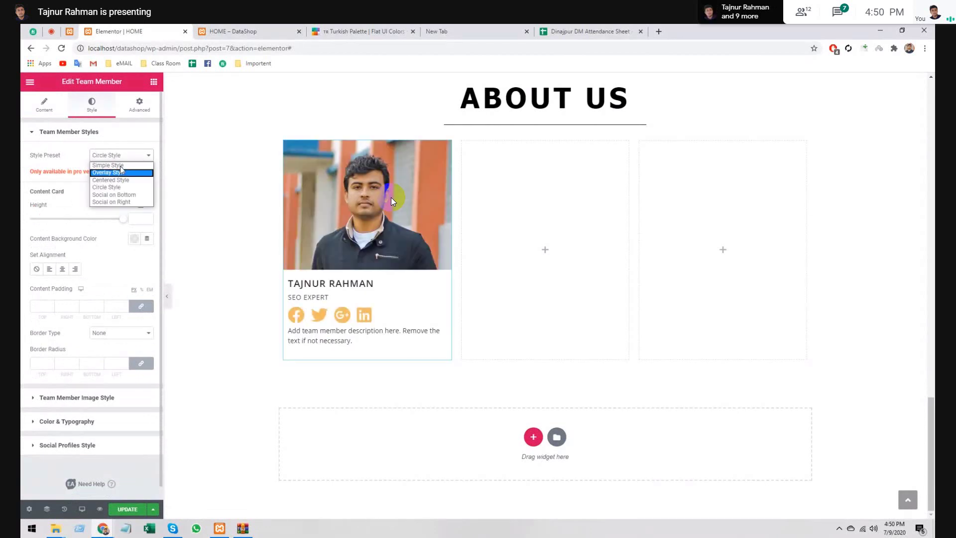
click(121, 166)
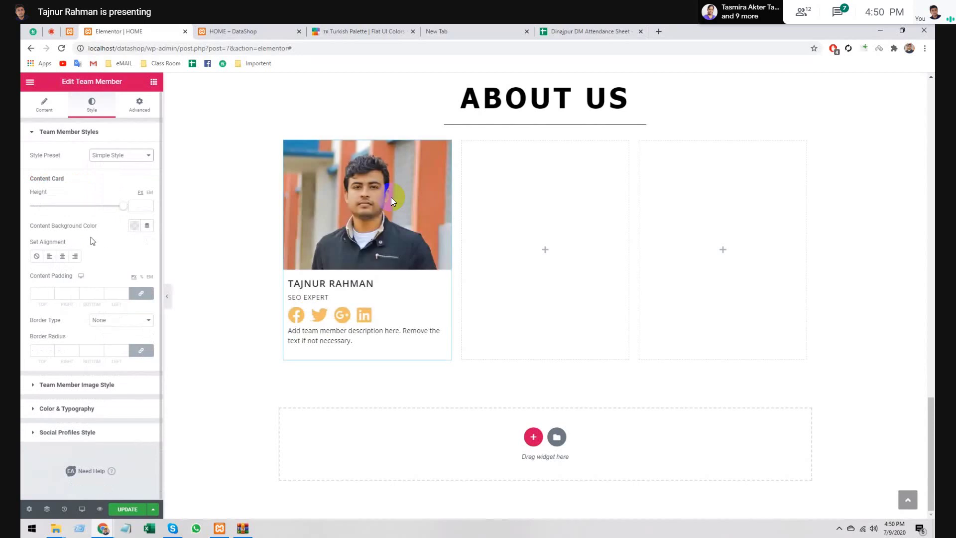
click(134, 227)
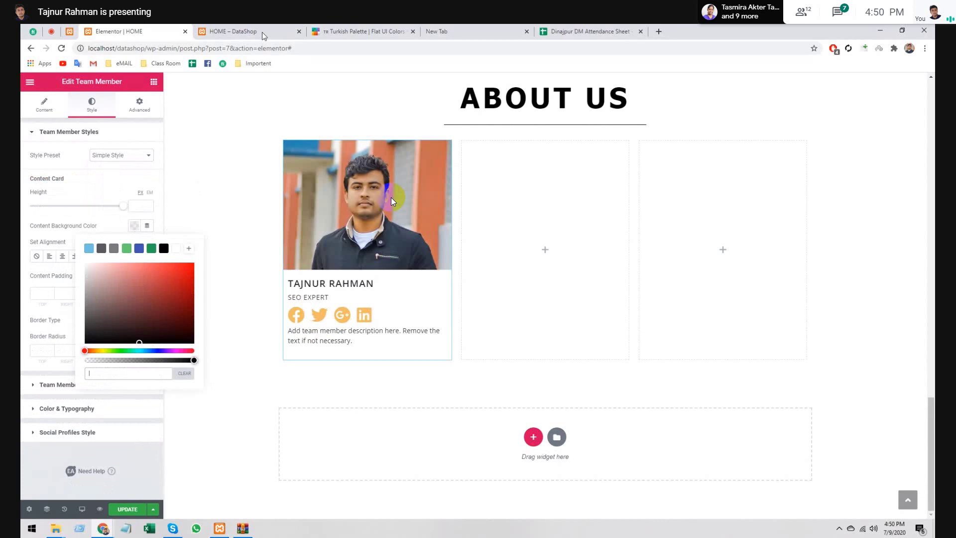
- Copy a light grey hex code from the Flat UI Colors Chinese Palette back into Elementor
click(383, 33)
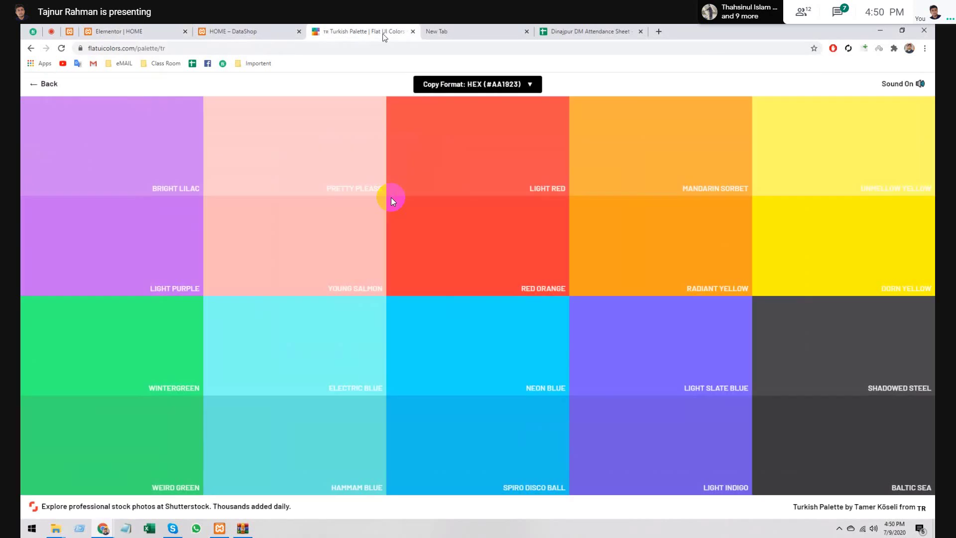
click(42, 84)
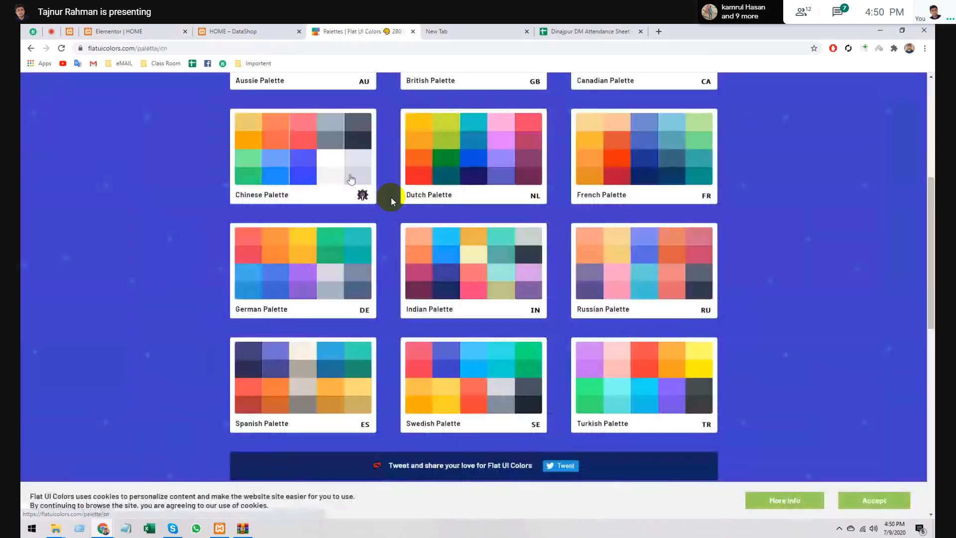
click(351, 179)
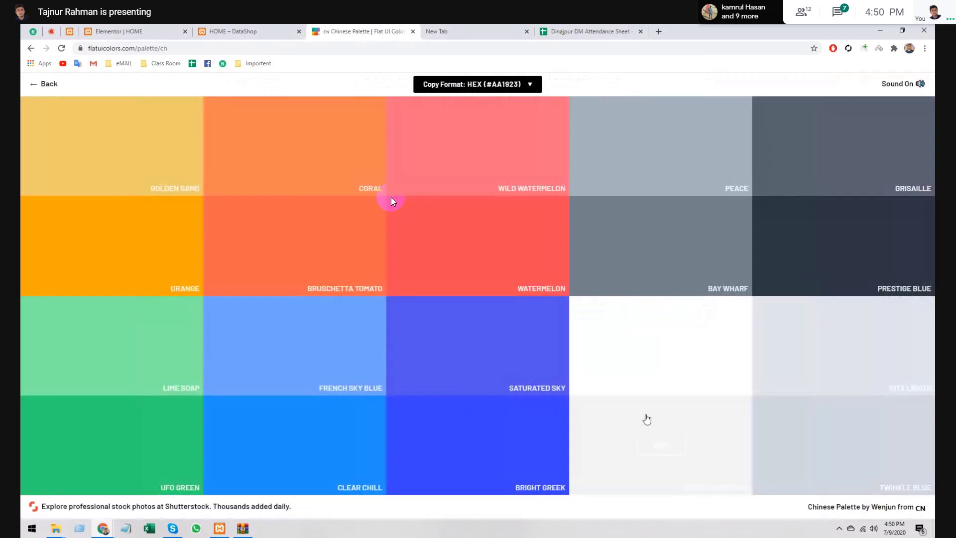
click(647, 421)
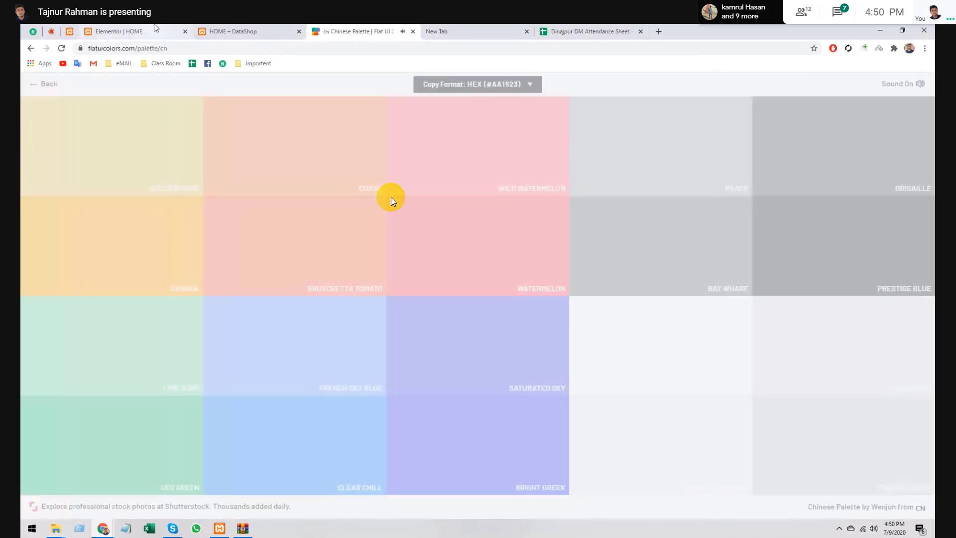
click(156, 27)
text(#f1f2f6)
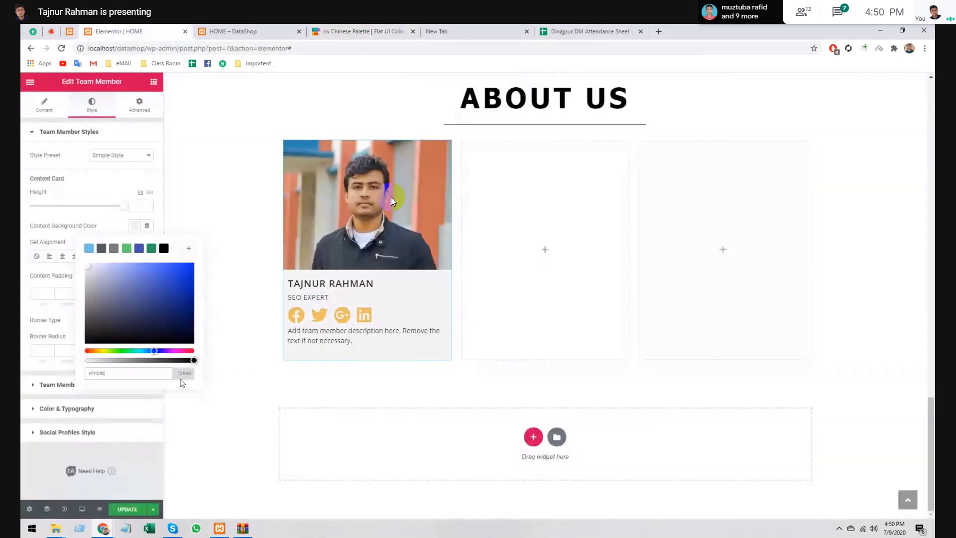
click(184, 376)
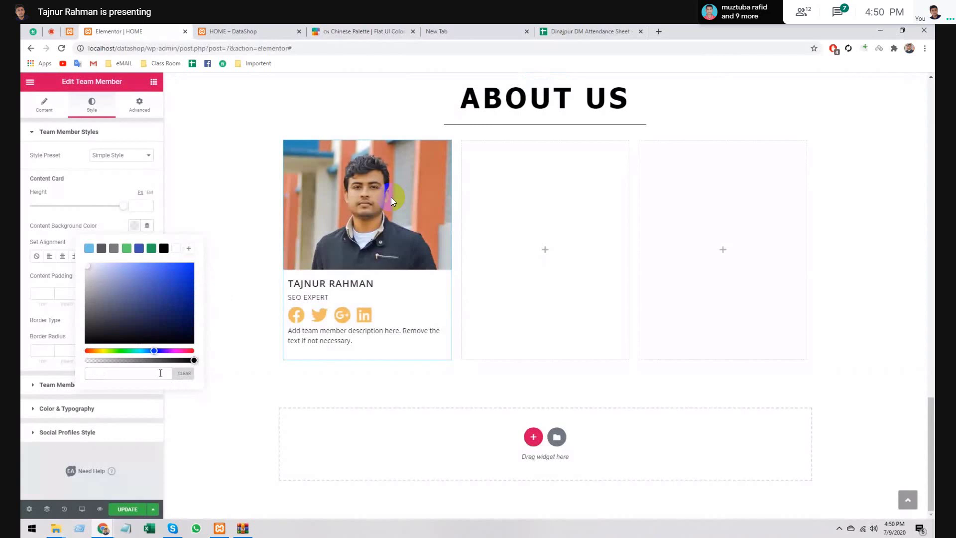
text(#f1f2f6)
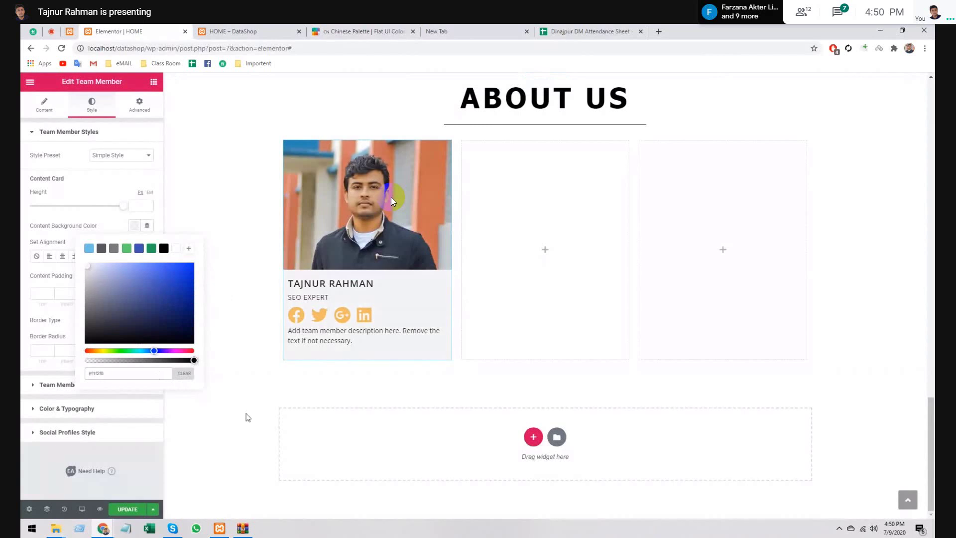
click(136, 227)
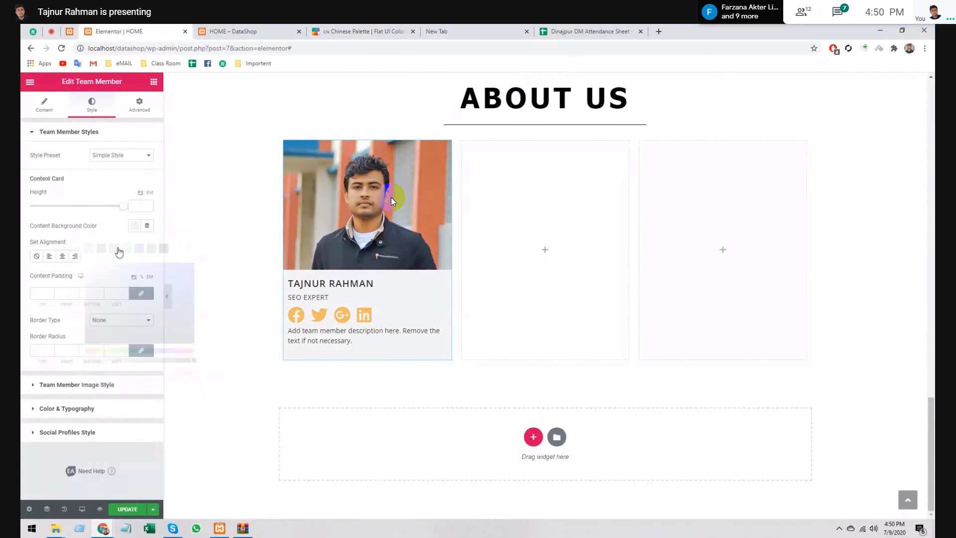
click(46, 256)
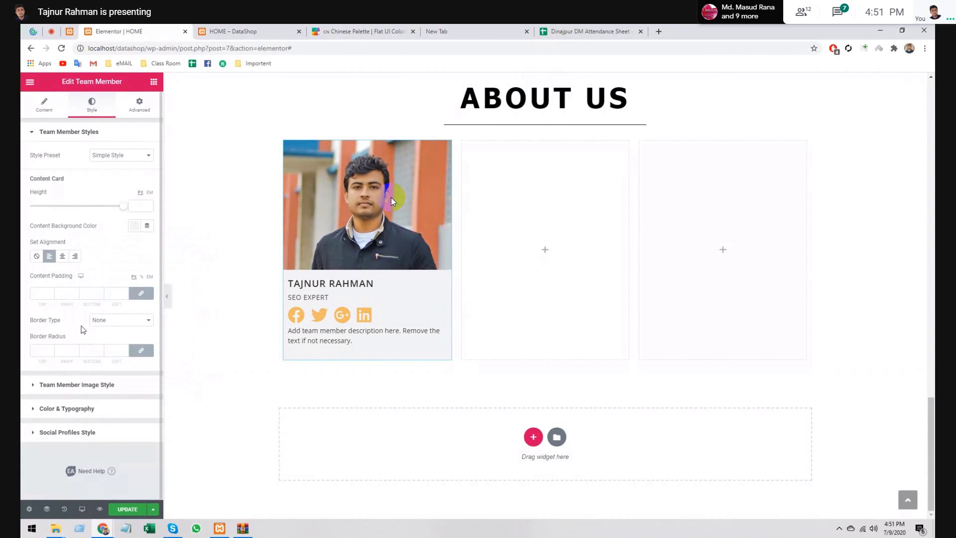
click(74, 385)
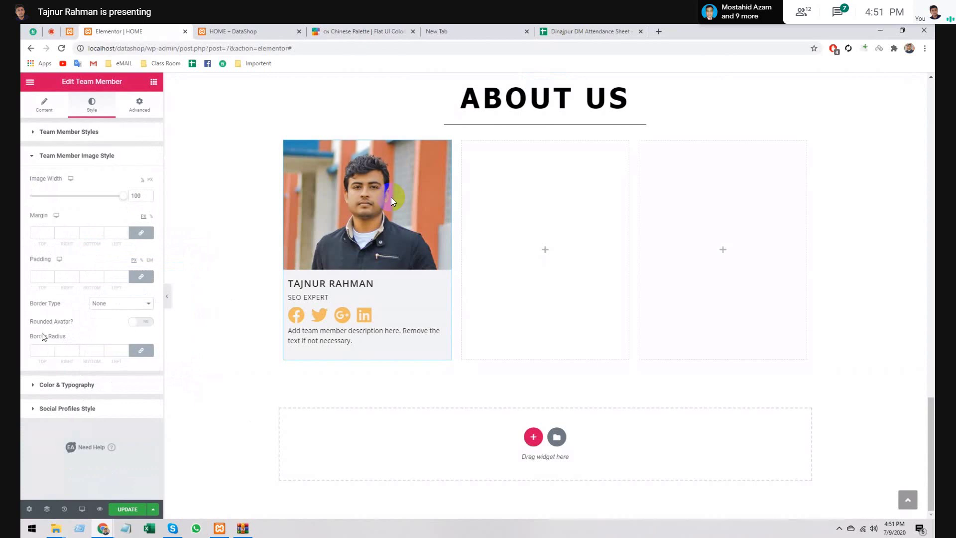
click(129, 324)
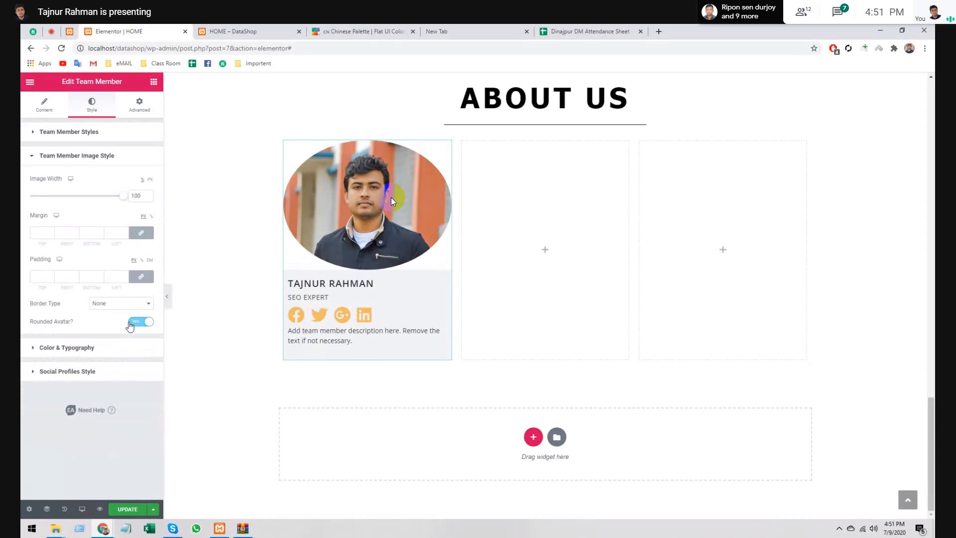
click(131, 323)
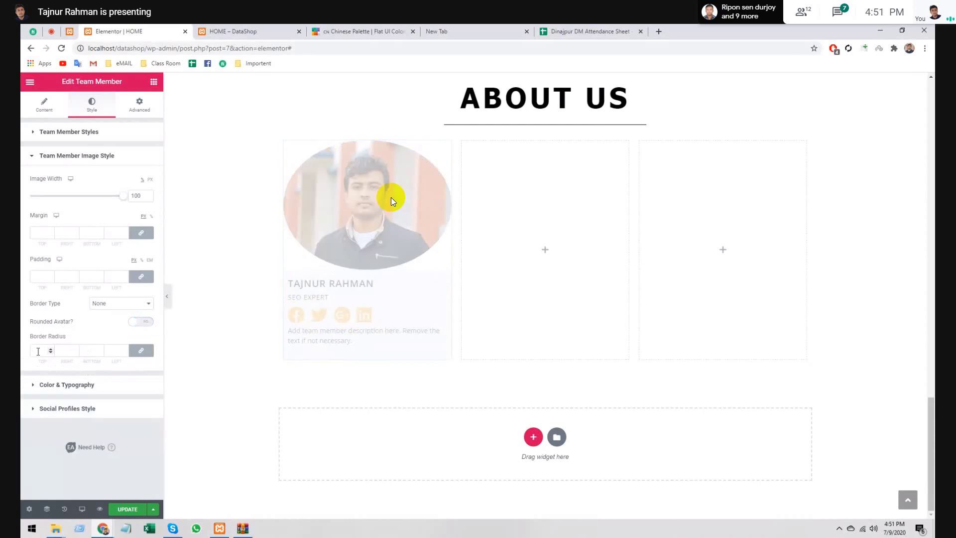
click(64, 389)
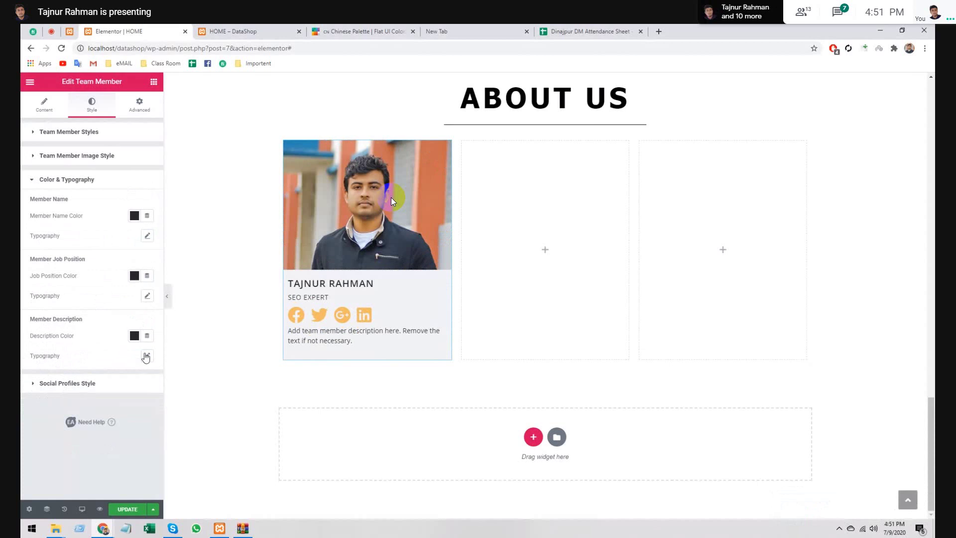
click(147, 237)
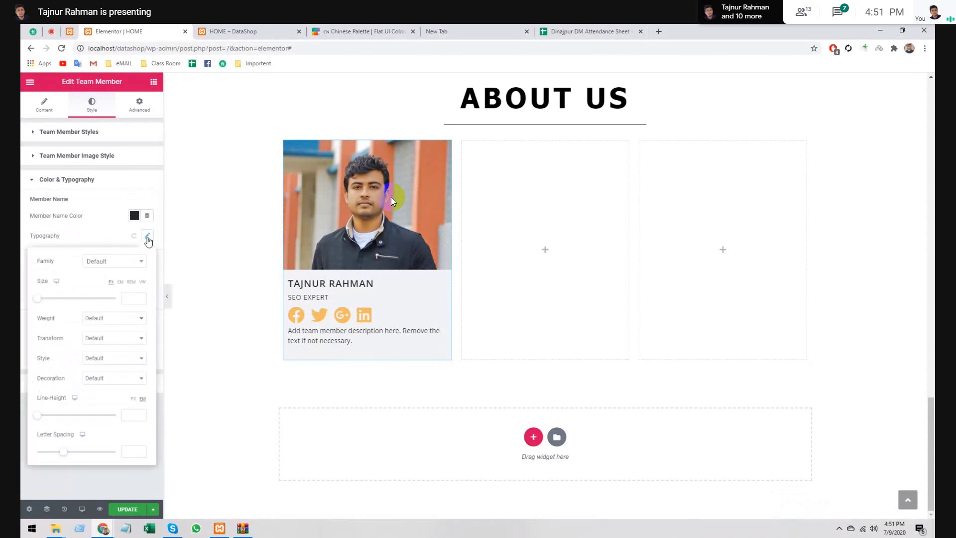
click(147, 237)
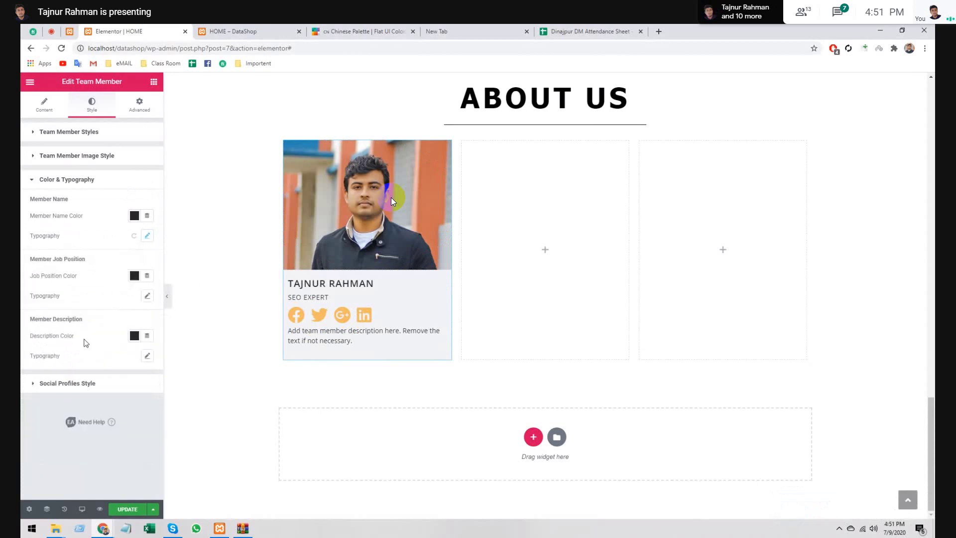
click(81, 389)
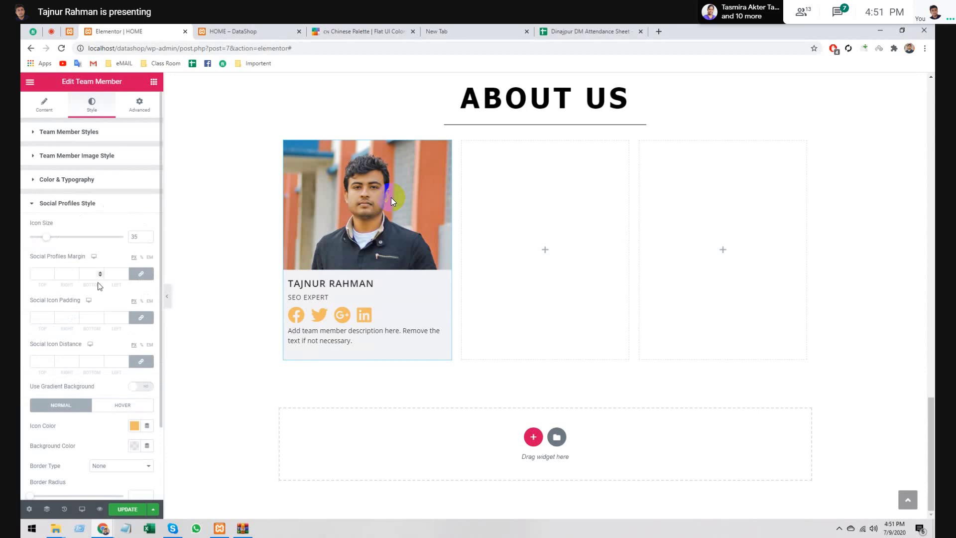
scroll(100, 287, down, 2)
scroll(100, 286, up, 2)
click(84, 204)
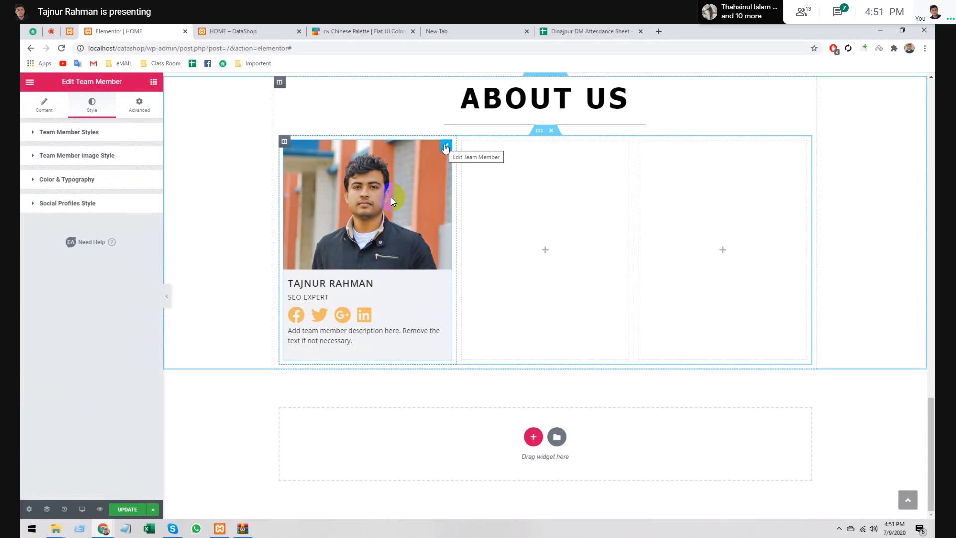
- Copy the styled SEO Expert team card and paste it into the second and third columns
right_click(445, 147)
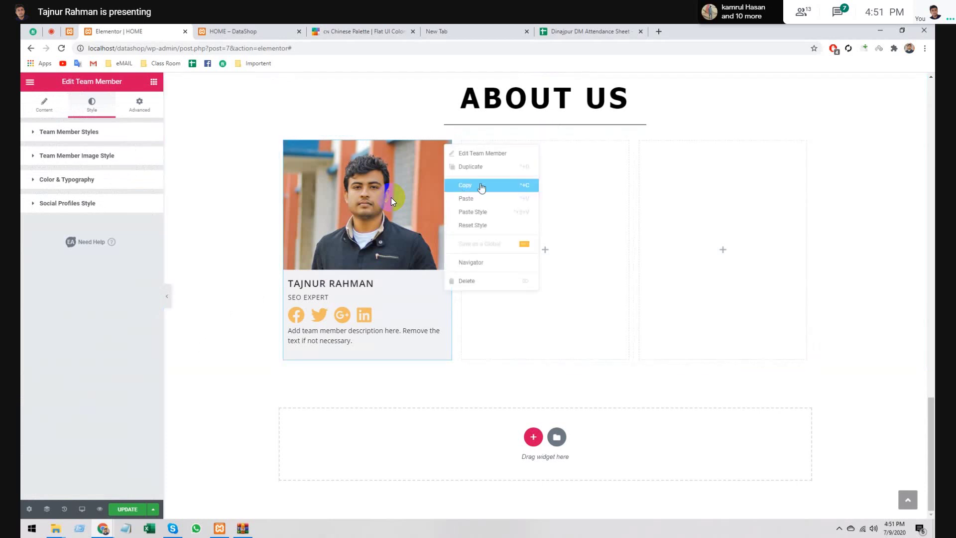
right_click(514, 185)
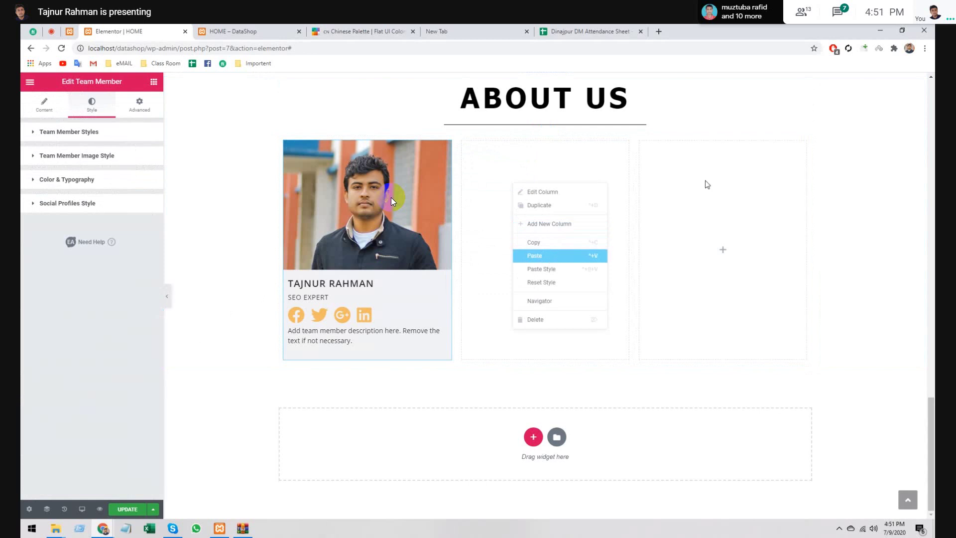
key(ctrl+v)
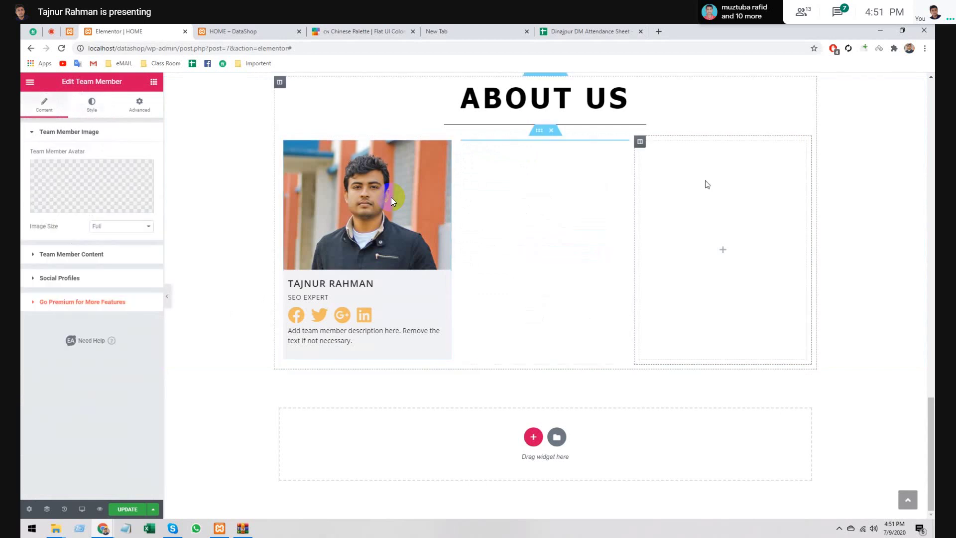
key(ctrl+v)
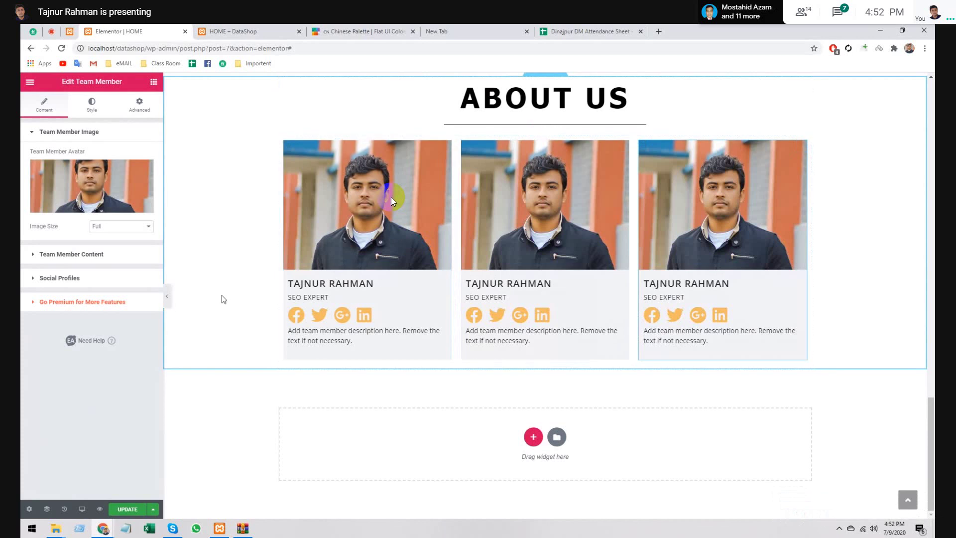
- Place a 50 px Spacer widget above the ABOUT US heading
click(167, 297)
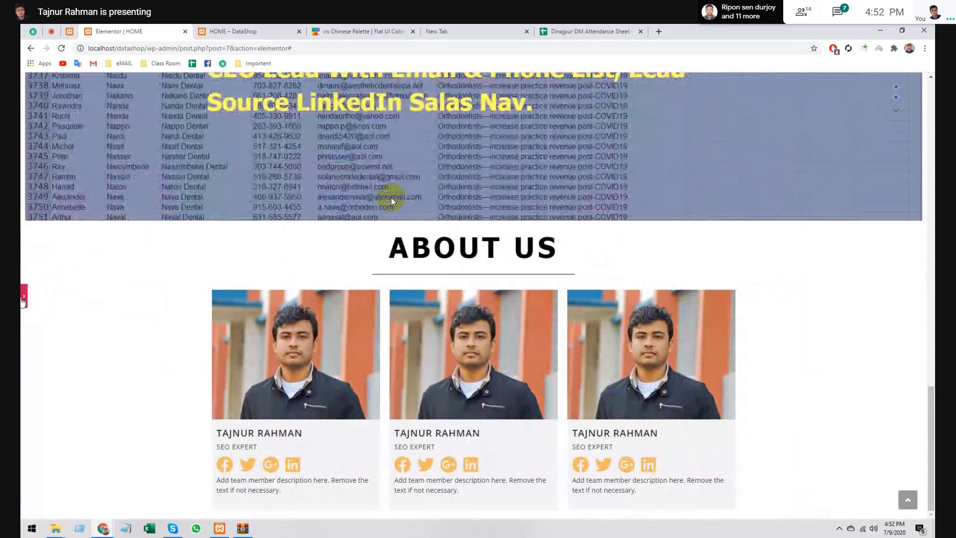
scroll(391, 202, down, 3)
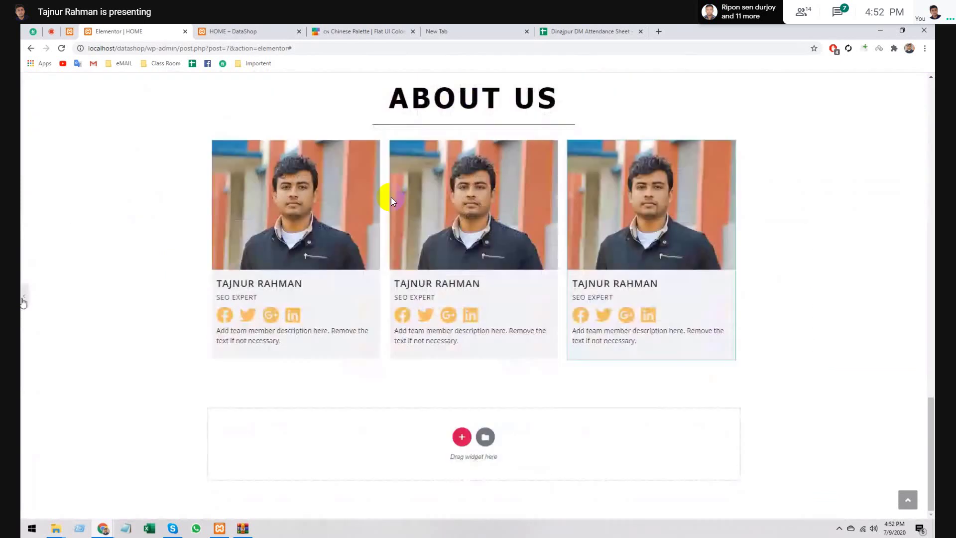
click(22, 301)
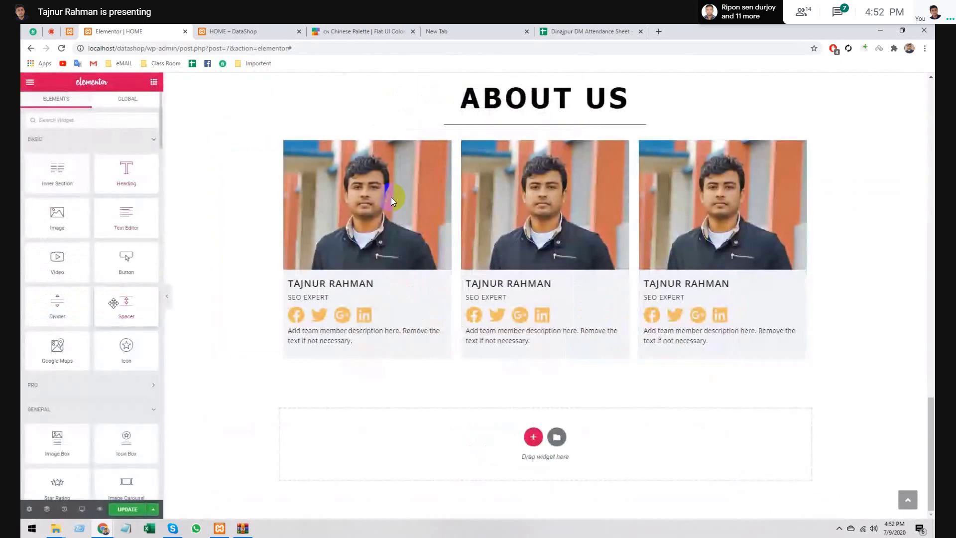
drag(114, 303, 524, 86)
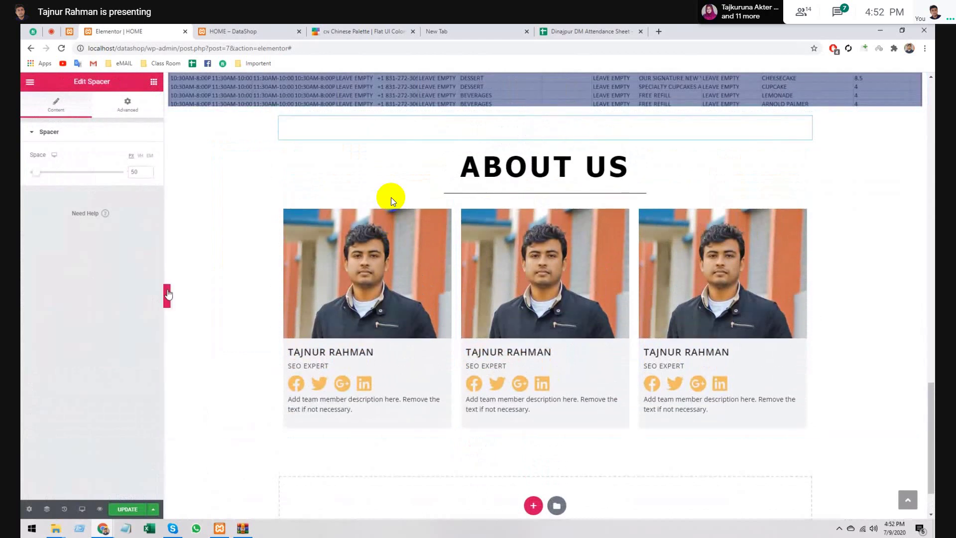
- Preview the page to check the new spacer, then close the Elementor editor
click(168, 295)
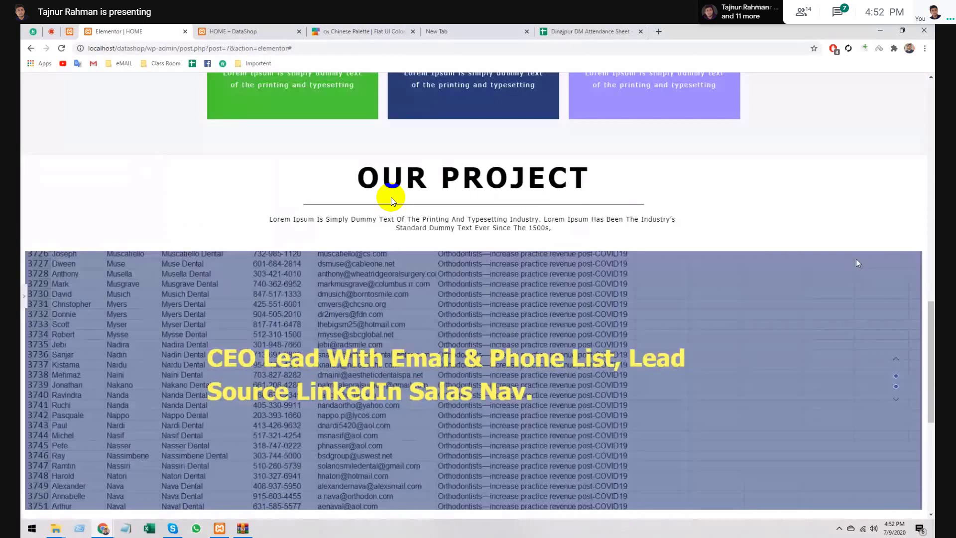
key(Home)
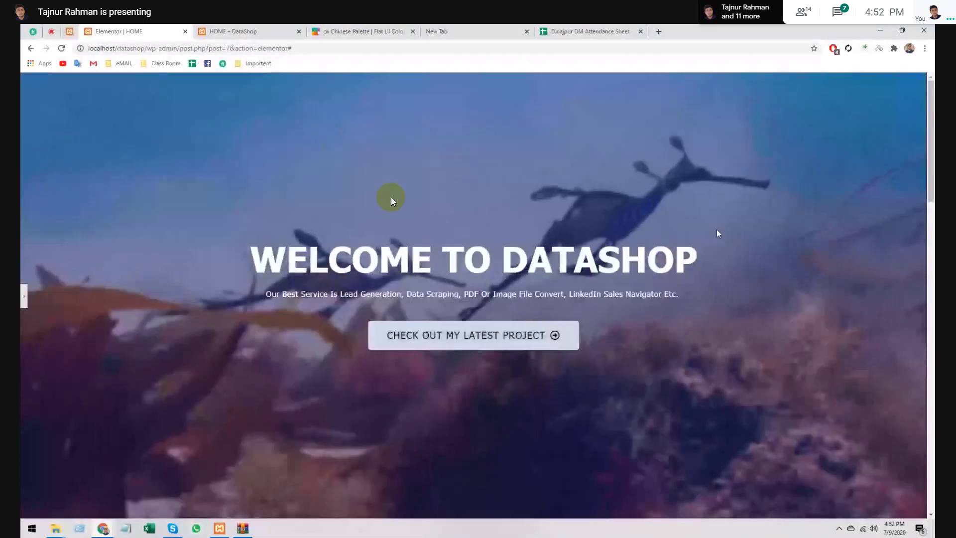
scroll(392, 201, down, 8)
scroll(392, 200, down, 6)
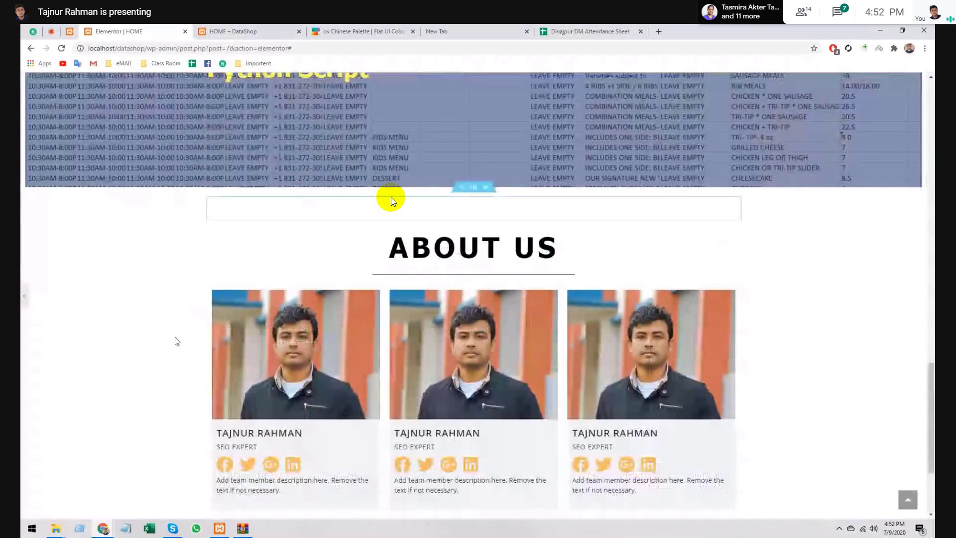
click(391, 201)
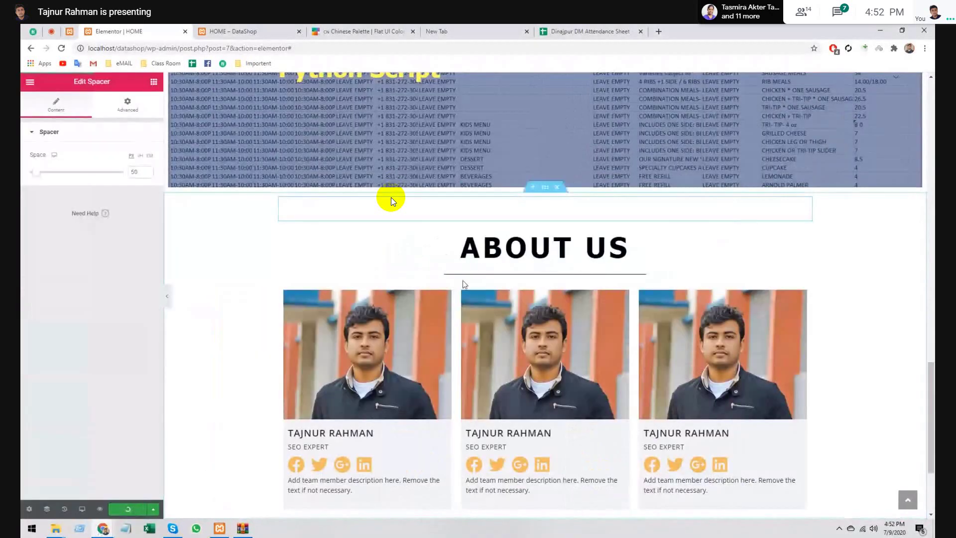
scroll(391, 201, up, 5)
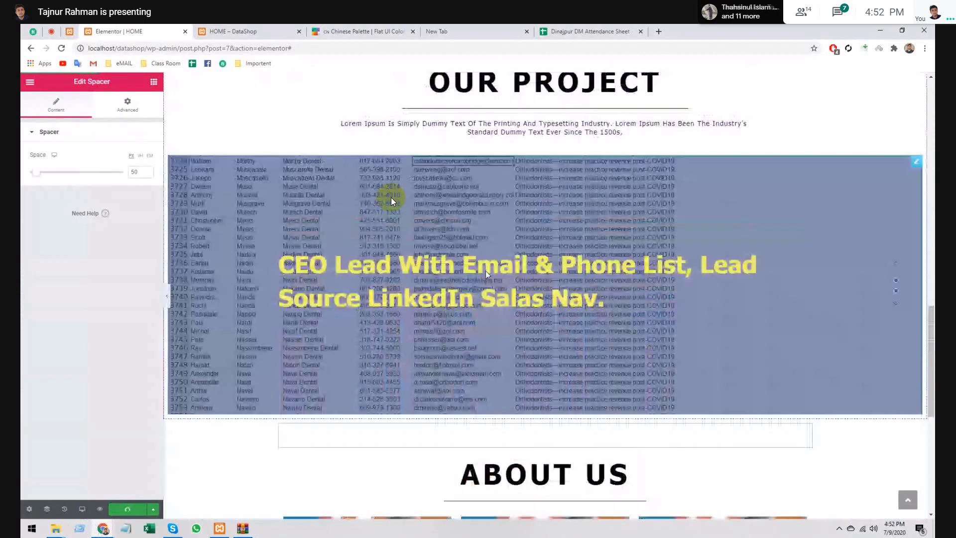
scroll(391, 201, up, 15)
scroll(391, 201, down, 7)
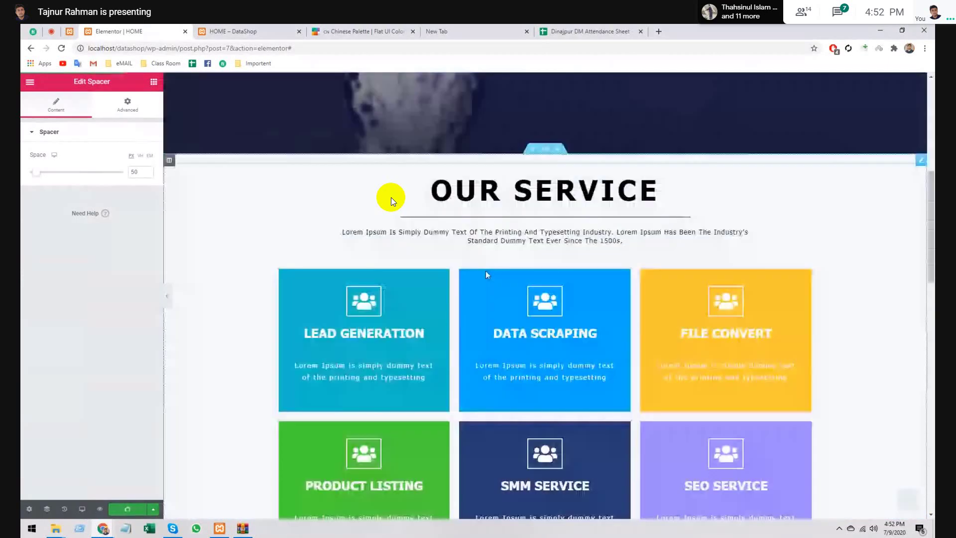
scroll(391, 200, down, 10)
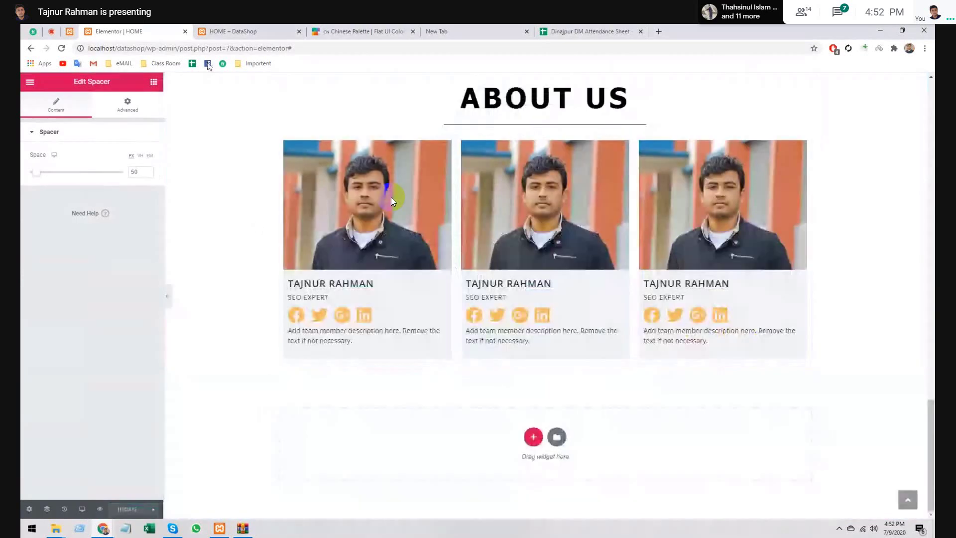
click(186, 32)
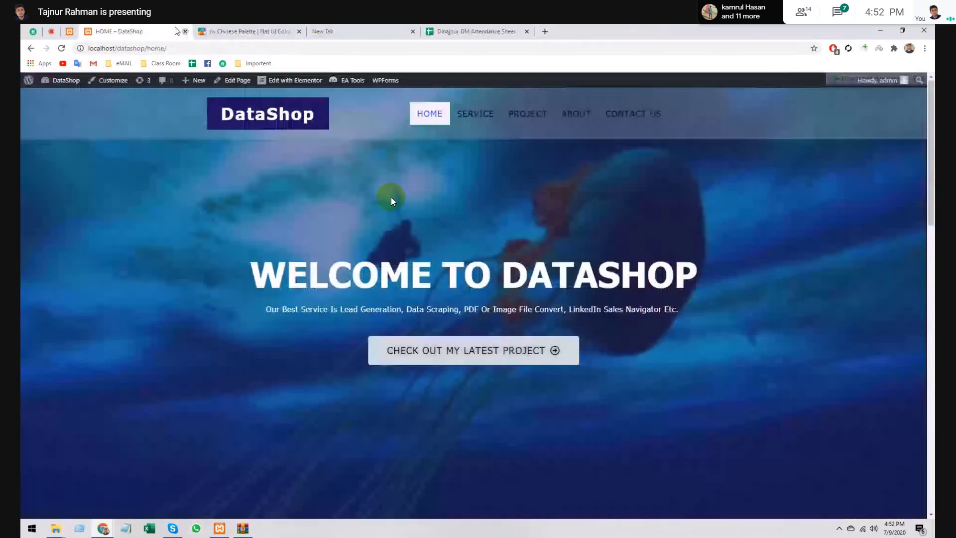
- Switch to the wp-admin Pages list and bring up the WPForms sidebar submenu
click(75, 30)
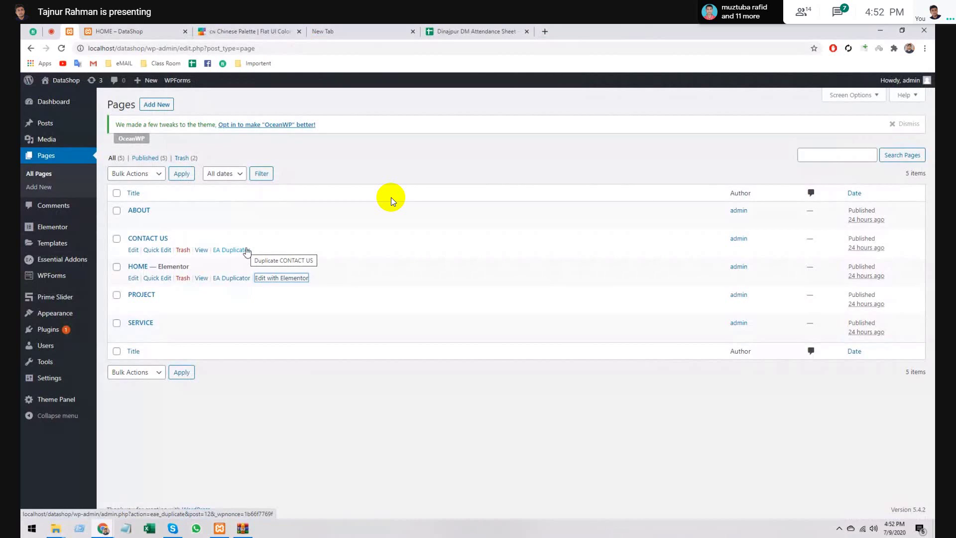
mouse_move(69, 284)
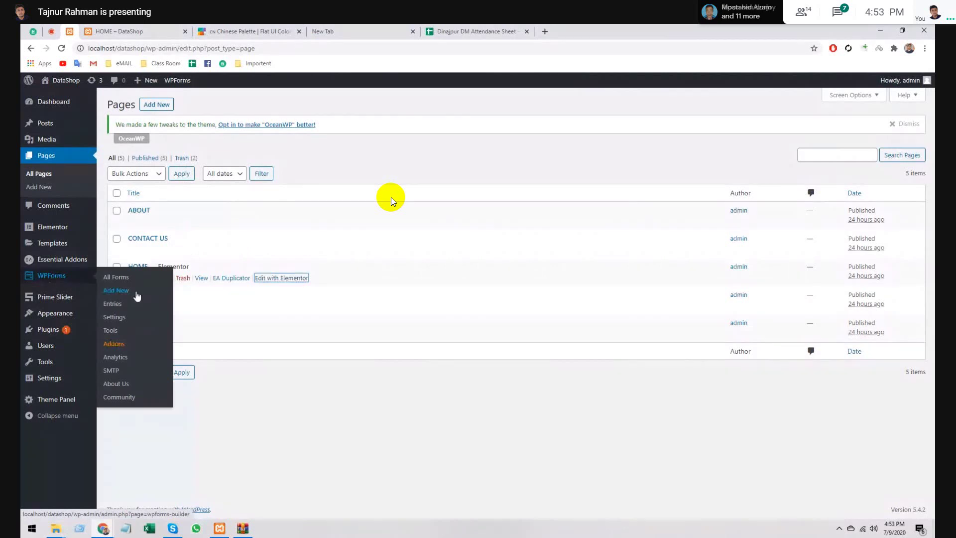
- Create a new WPForms form from the Suggestion Form template and delete its department field
click(137, 293)
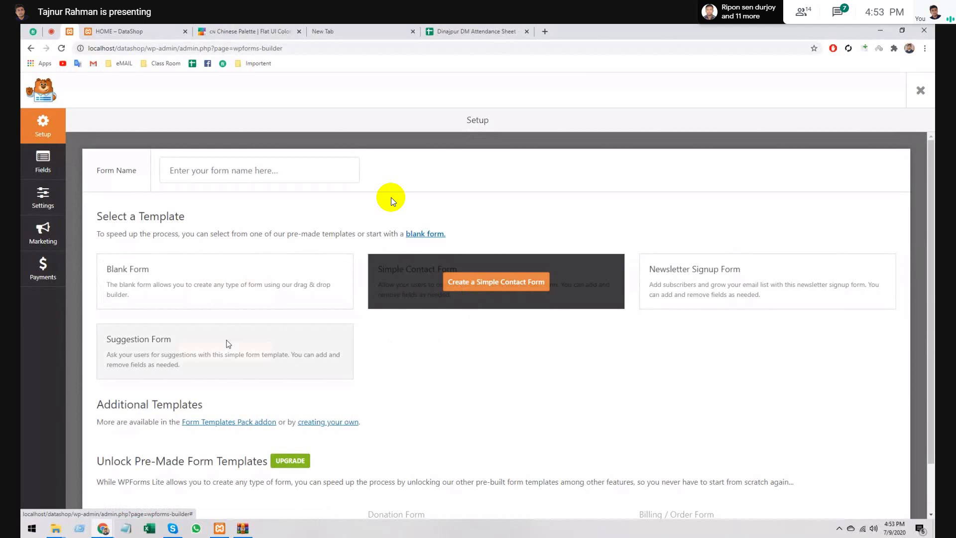
click(245, 352)
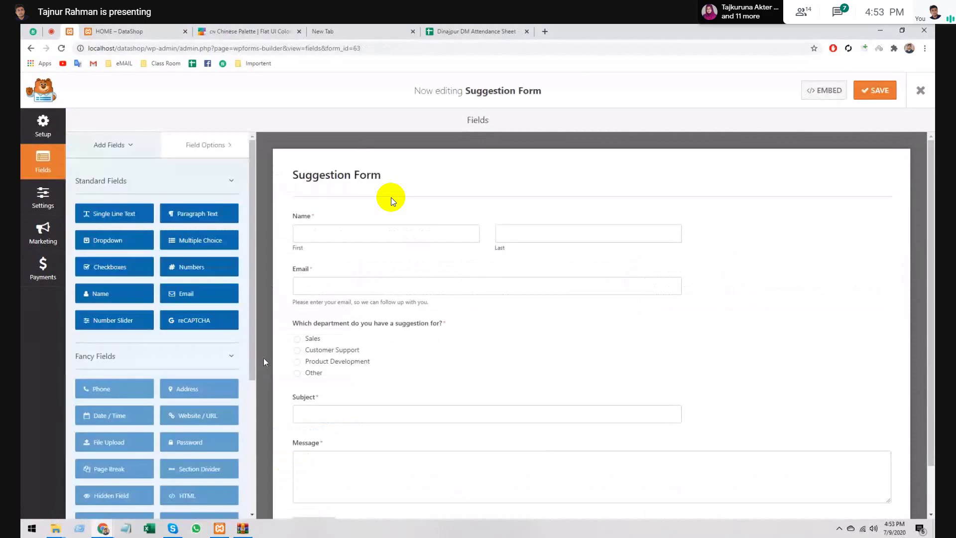
scroll(547, 388, down, 1)
scroll(549, 392, up, 1)
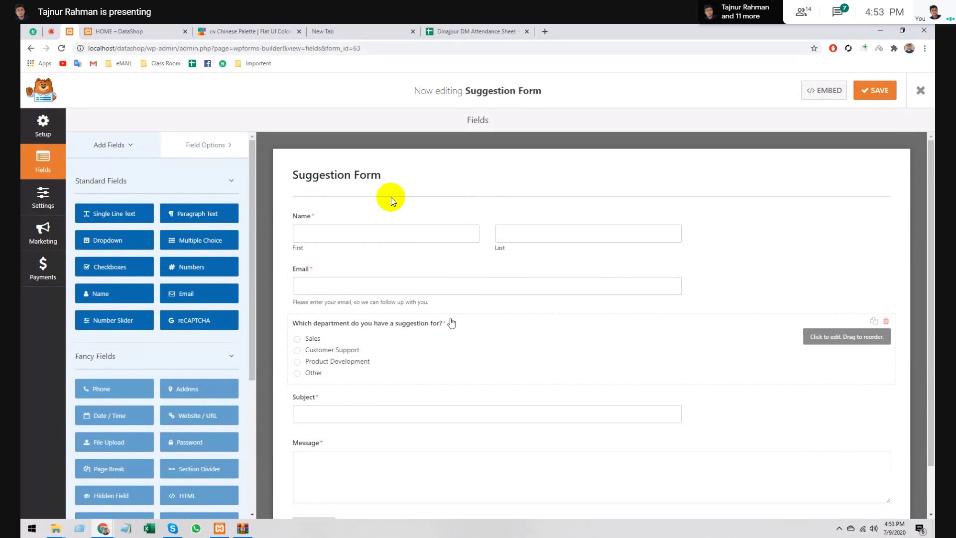
scroll(452, 317, down, 1)
scroll(452, 318, up, 1)
click(888, 323)
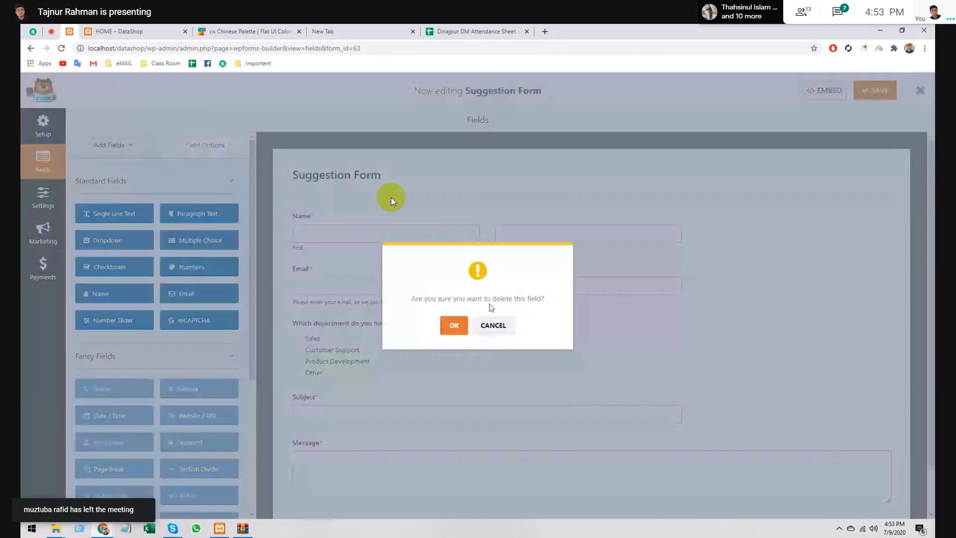
- Confirm removing the department field and rename the form to 'Contact us'
click(453, 324)
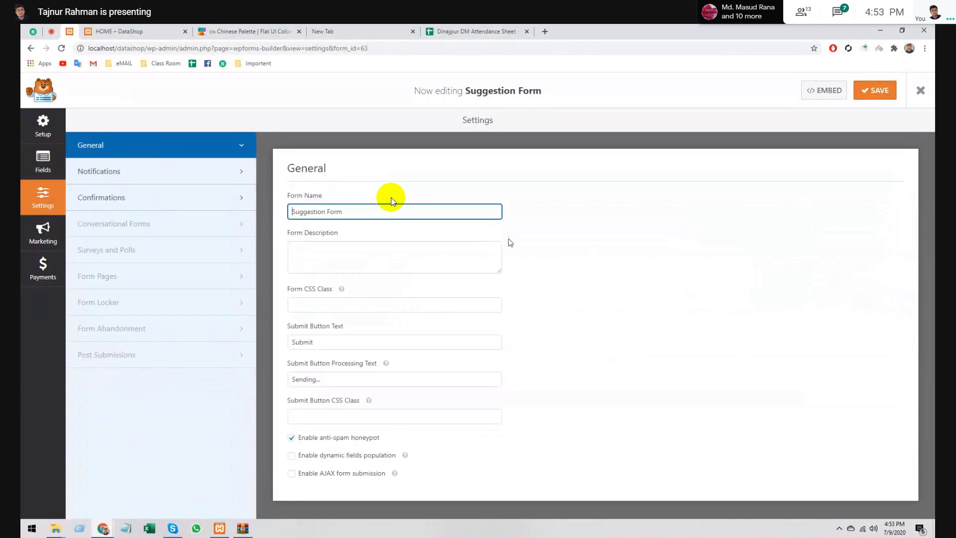
triple_click(304, 211)
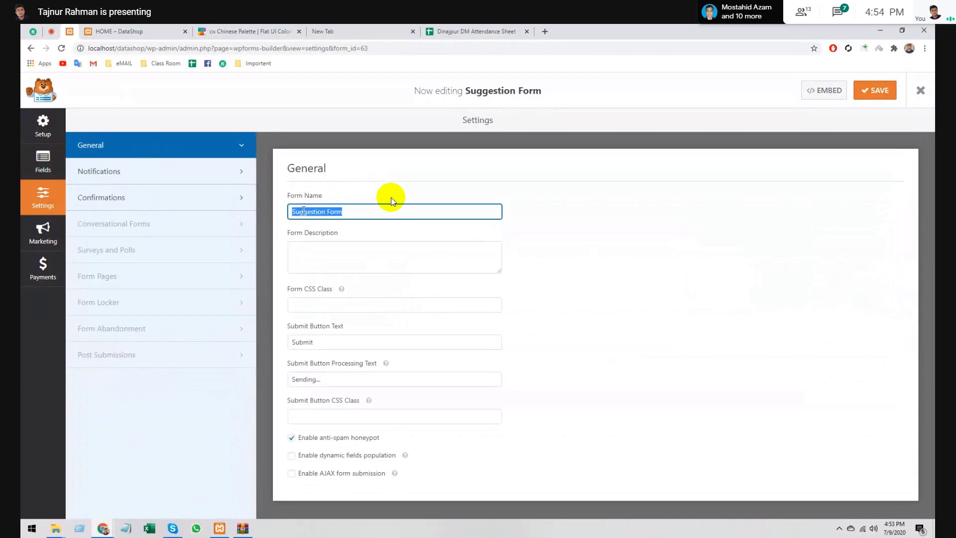
key(BackSpace)
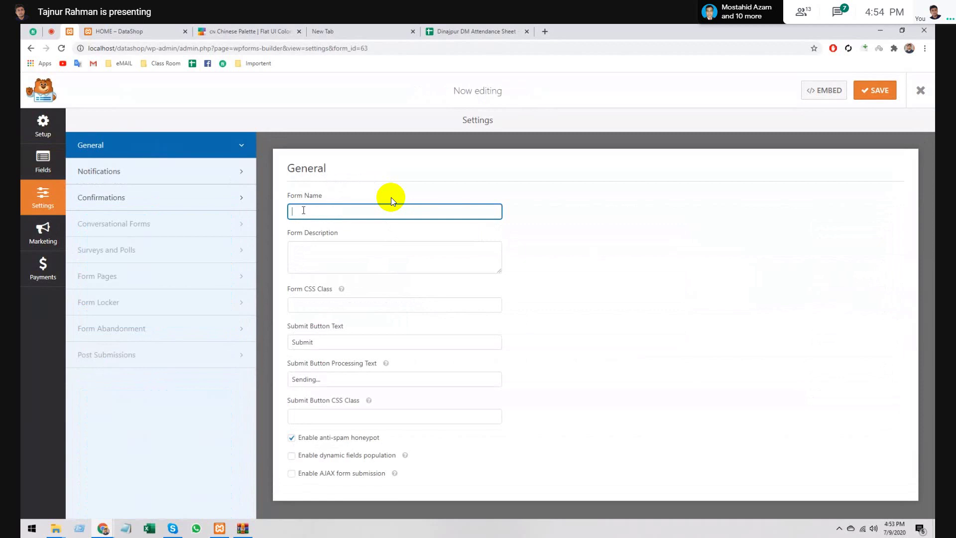
text(Contact )
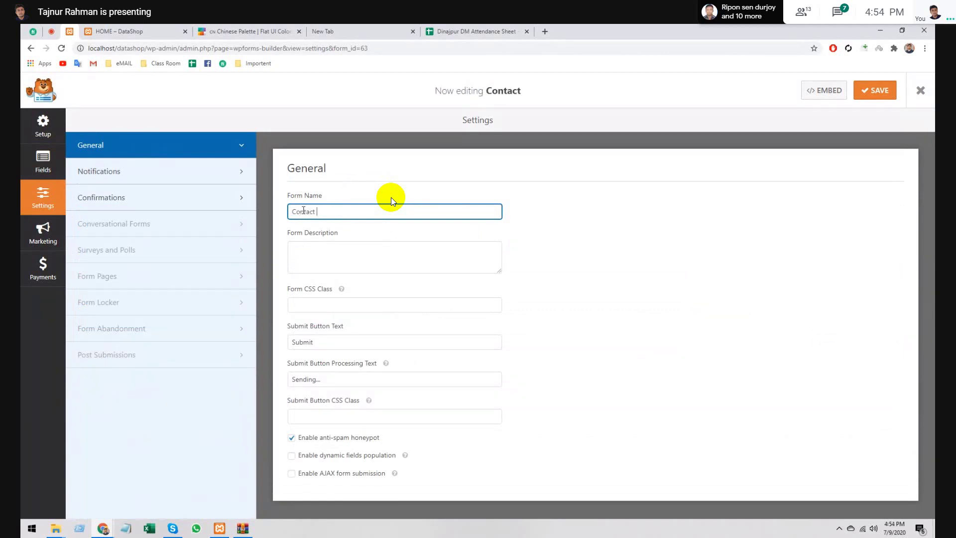
text(US)
key(BackSpace)
key(BackSpace)
text(us)
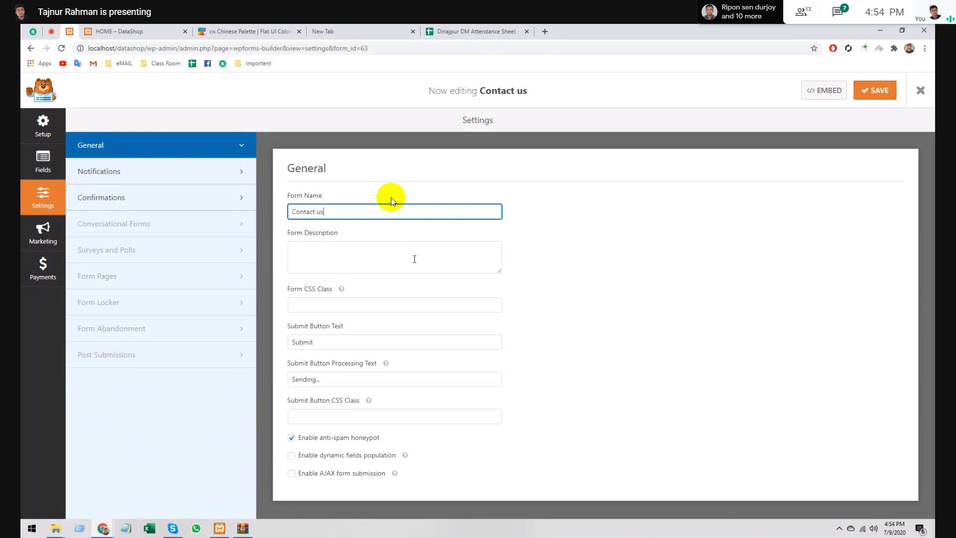
key(ctrl+a)
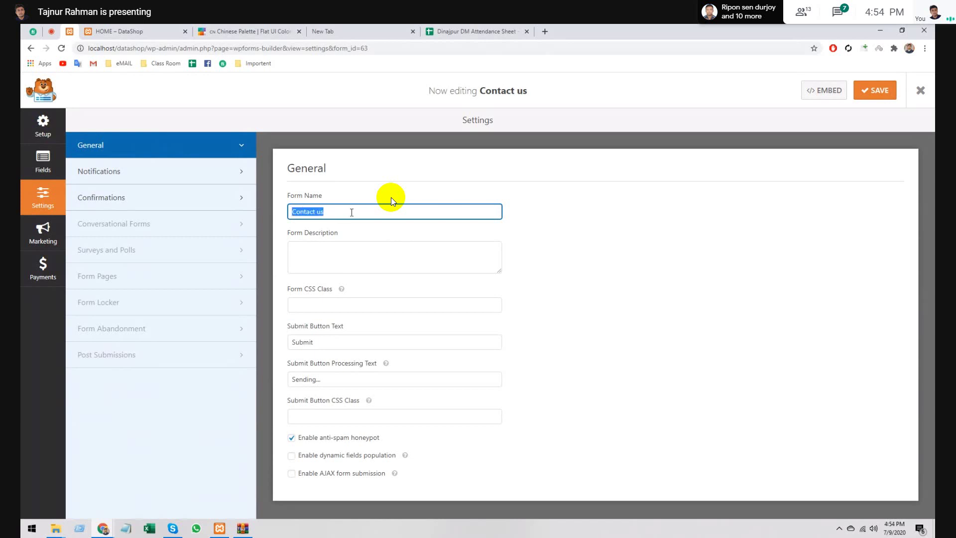
click(552, 270)
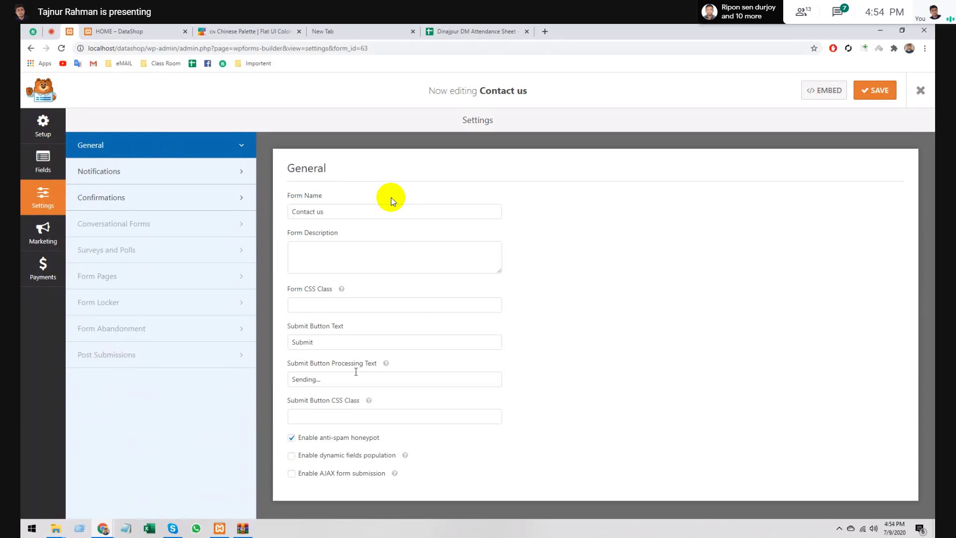
- Set the submit button text to 'Send us' and save the form
double_click(298, 343)
key(BackSpace)
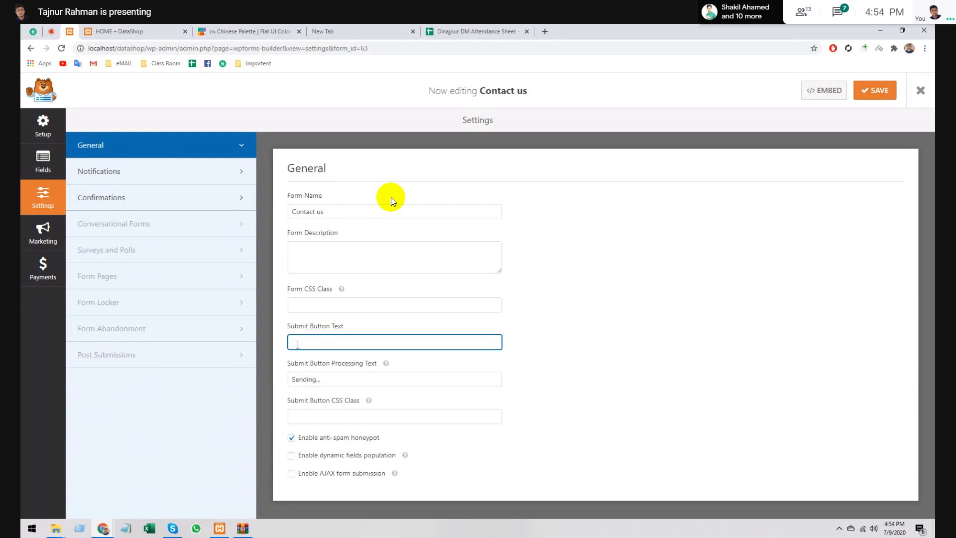
text(Send us)
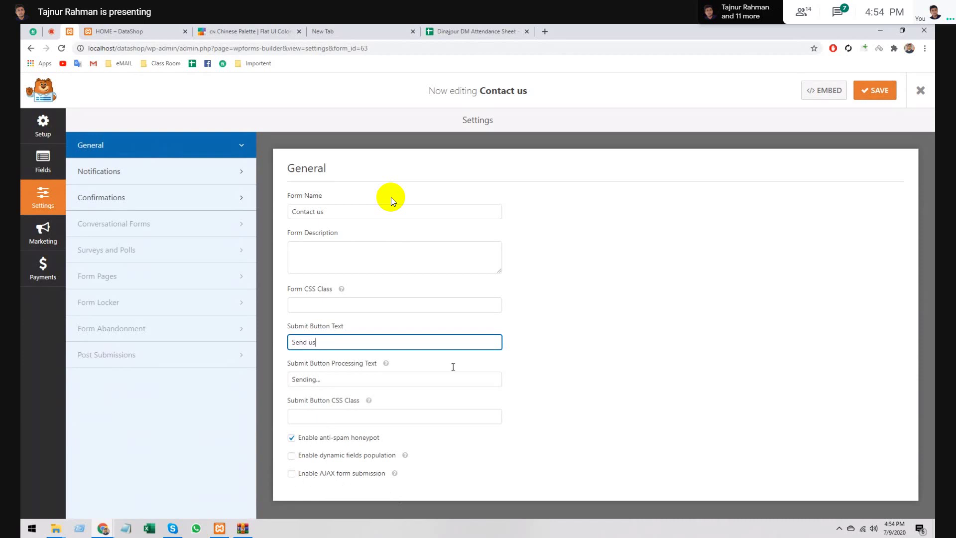
click(880, 92)
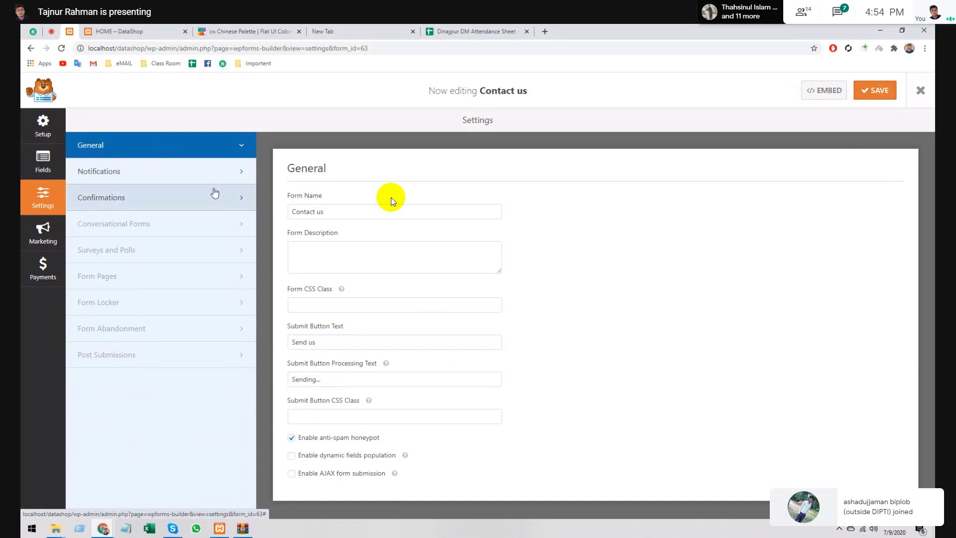
click(56, 162)
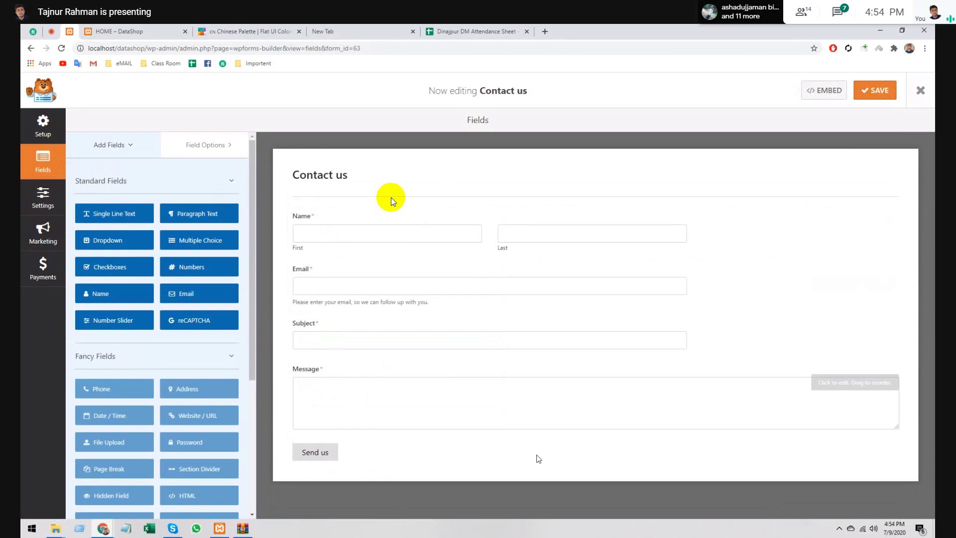
click(47, 132)
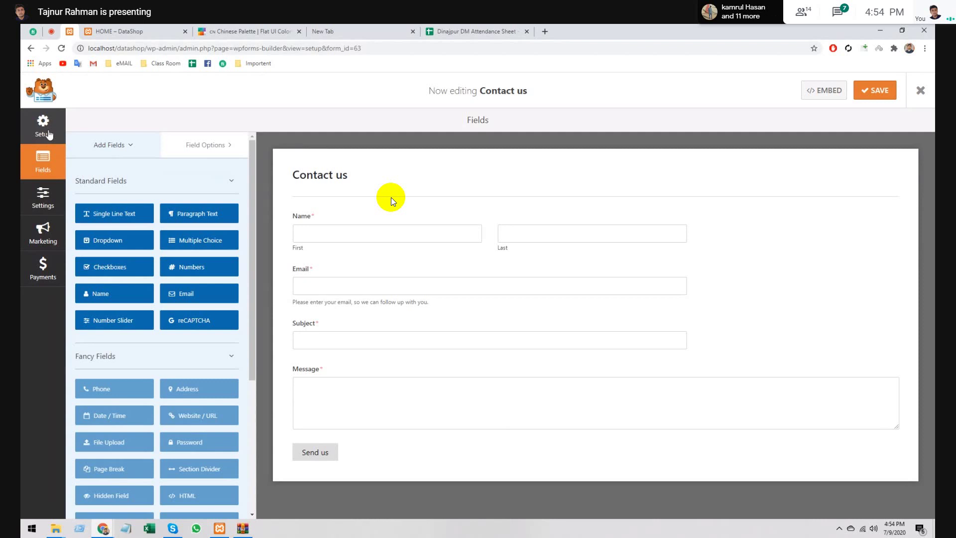
click(44, 233)
click(45, 275)
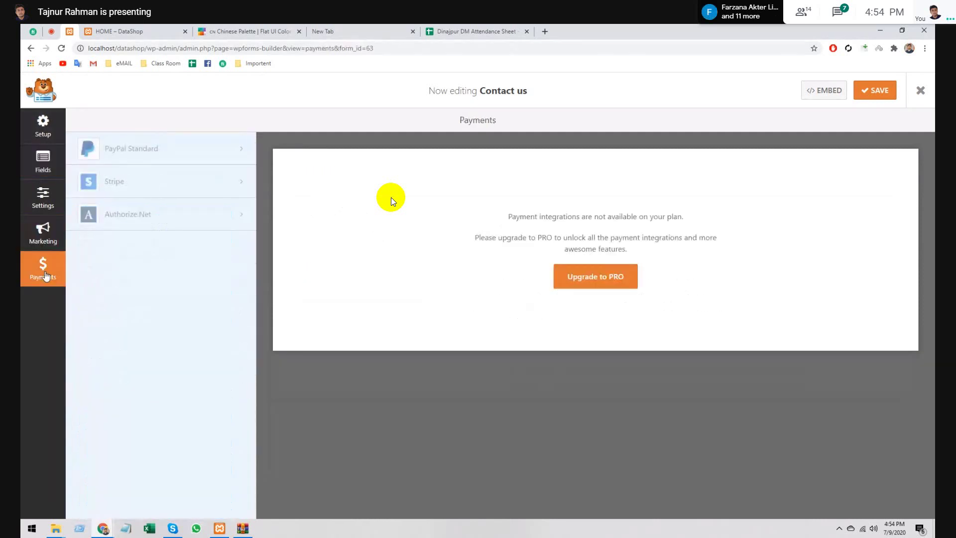
click(41, 201)
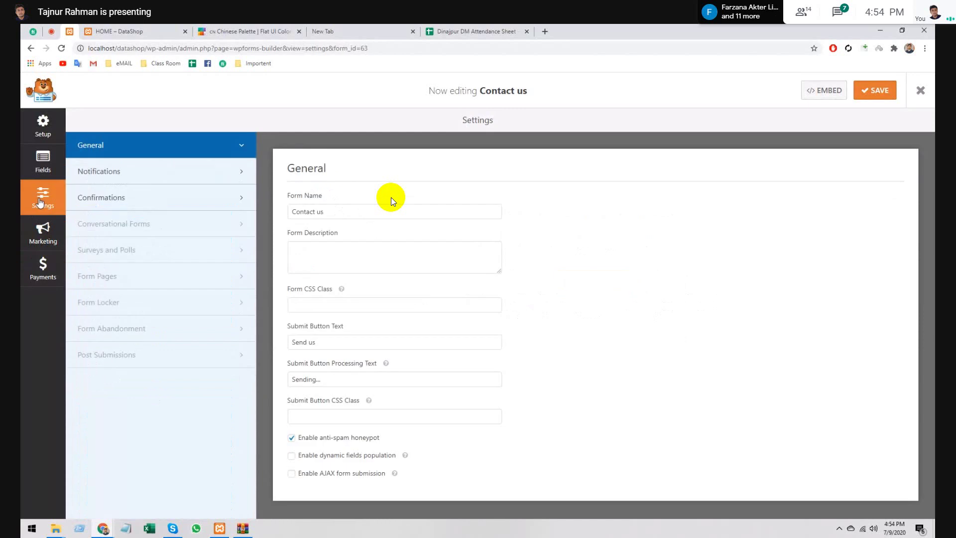
- Replace {admin_email} in the Default Notification's Send To field with the owner's e-mail, then save
click(104, 173)
scroll(391, 202, down, 3)
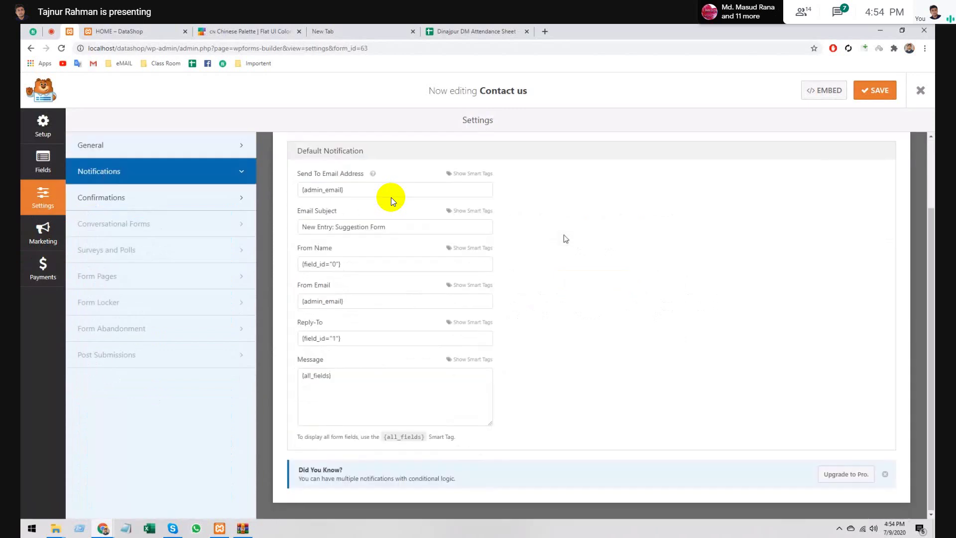
triple_click(317, 189)
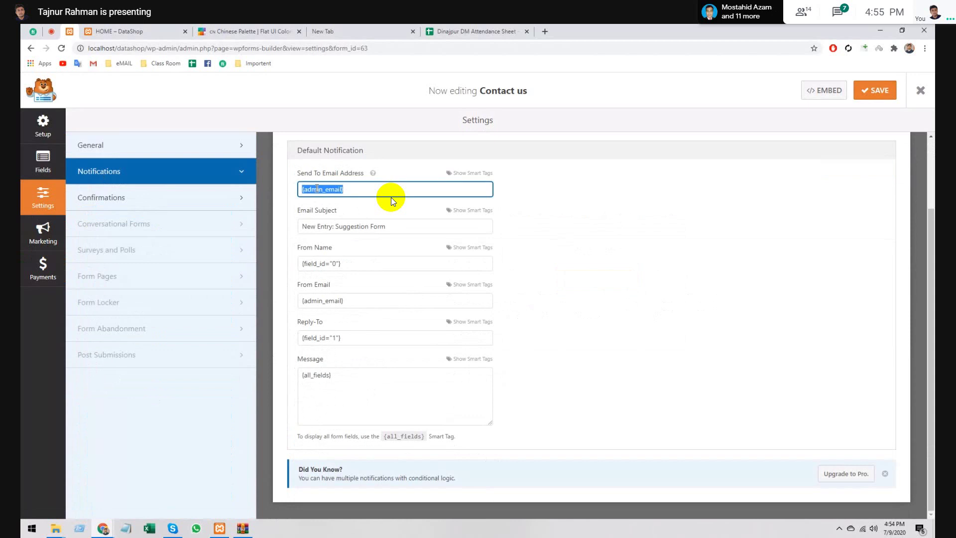
click(354, 188)
drag(354, 189, 298, 188)
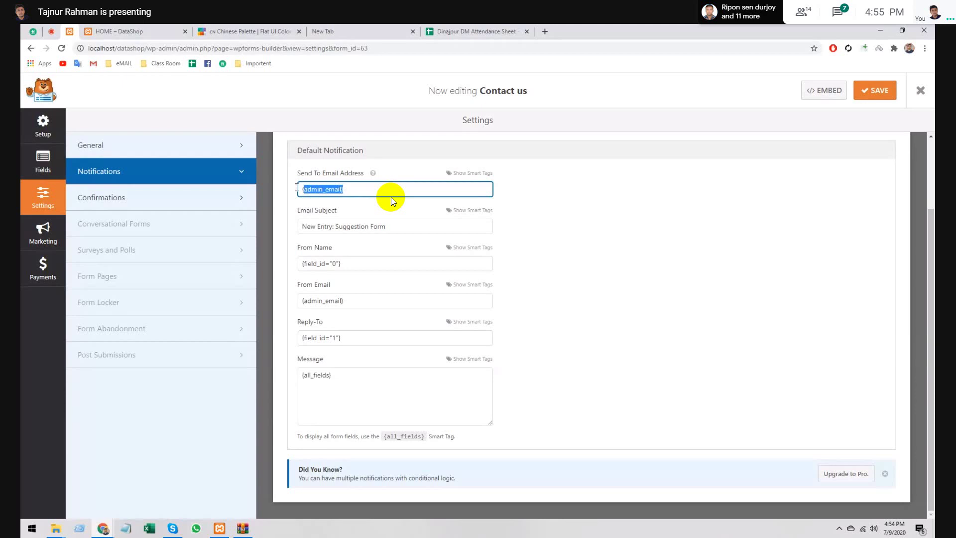
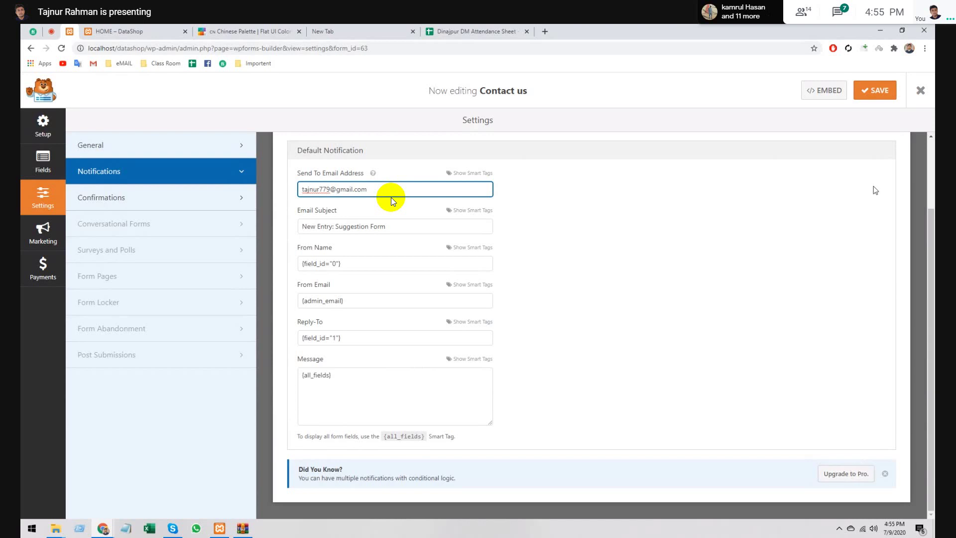
scroll(875, 190, up, 2)
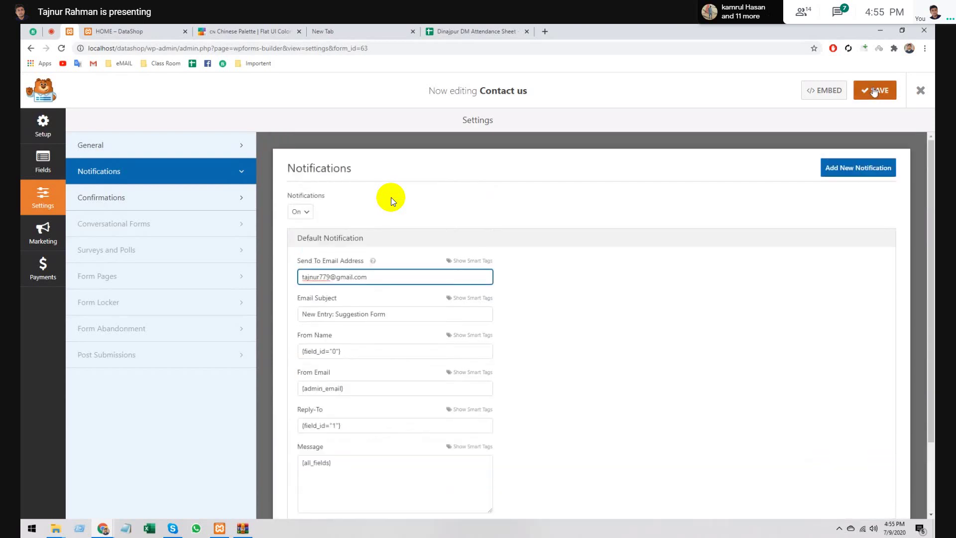
click(875, 92)
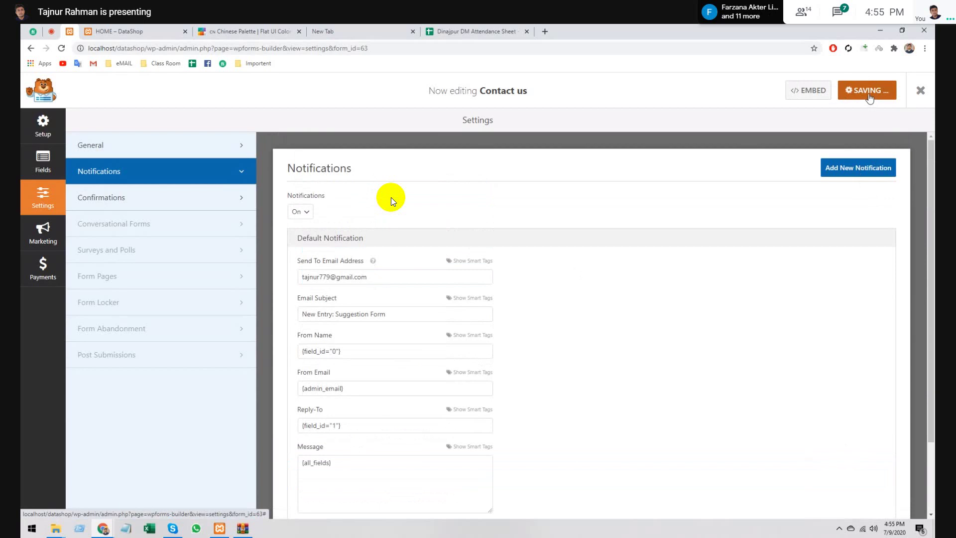
- Check the 'Thanks for contacting us' confirmation message, then return to the Elementor HOME tab
click(115, 201)
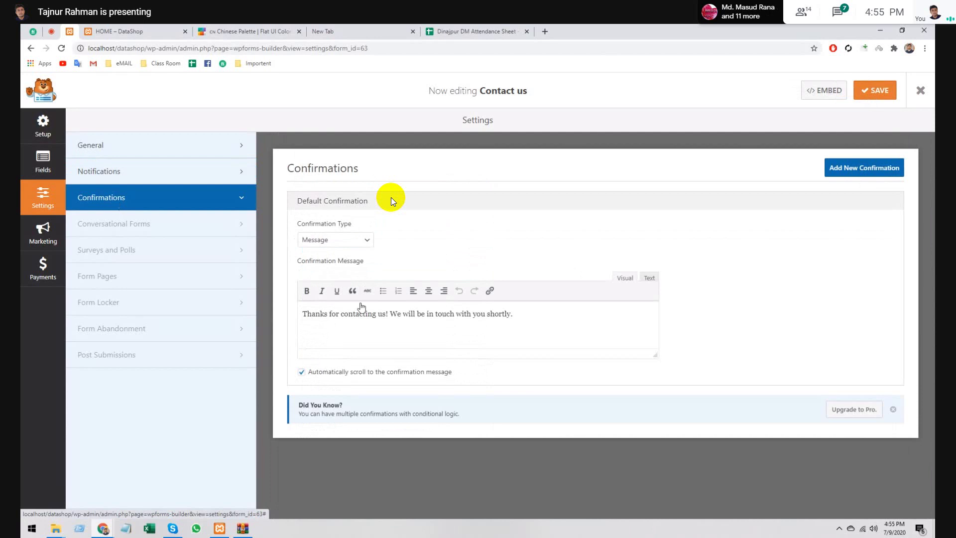
drag(304, 313, 514, 315)
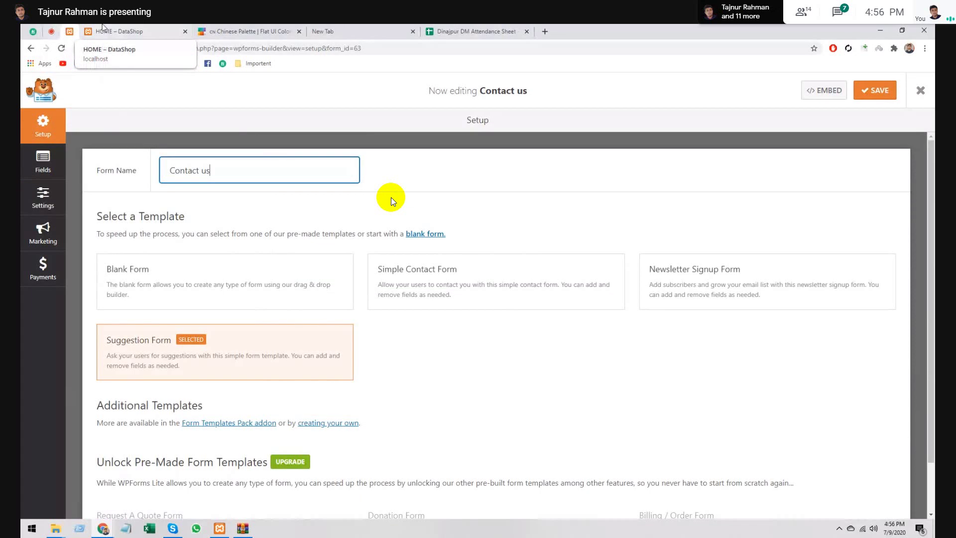
click(102, 28)
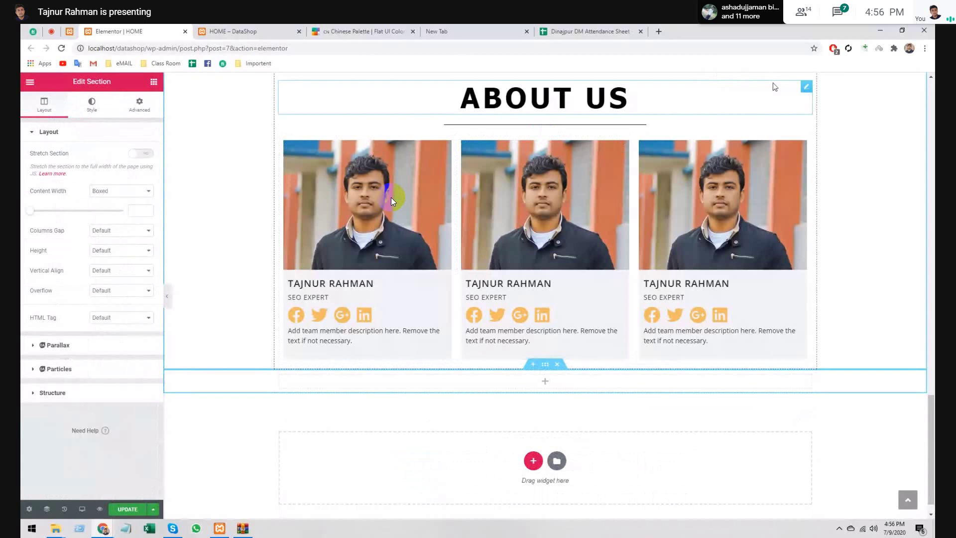
- Copy the ABOUT US heading and its divider into the empty section below the team cards
right_click(807, 90)
click(821, 159)
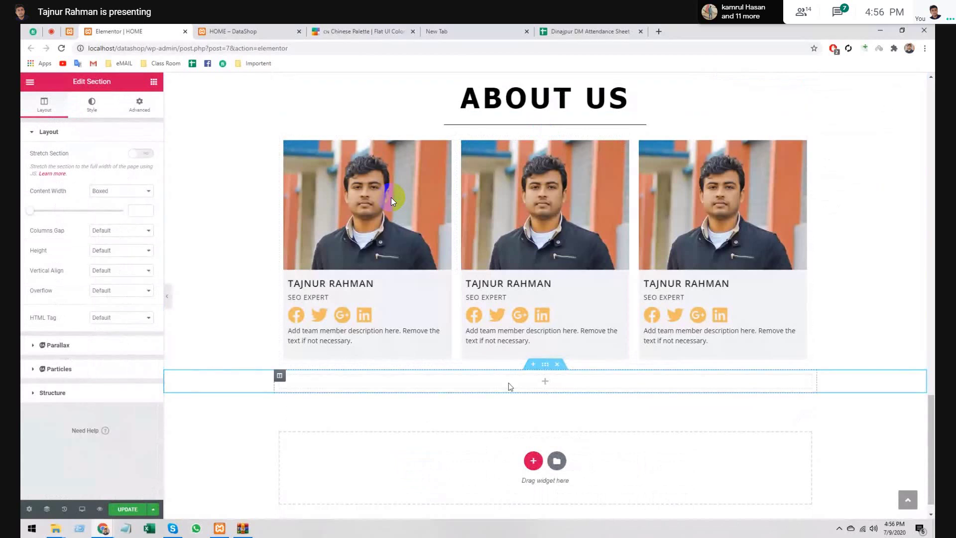
key(ctrl+v)
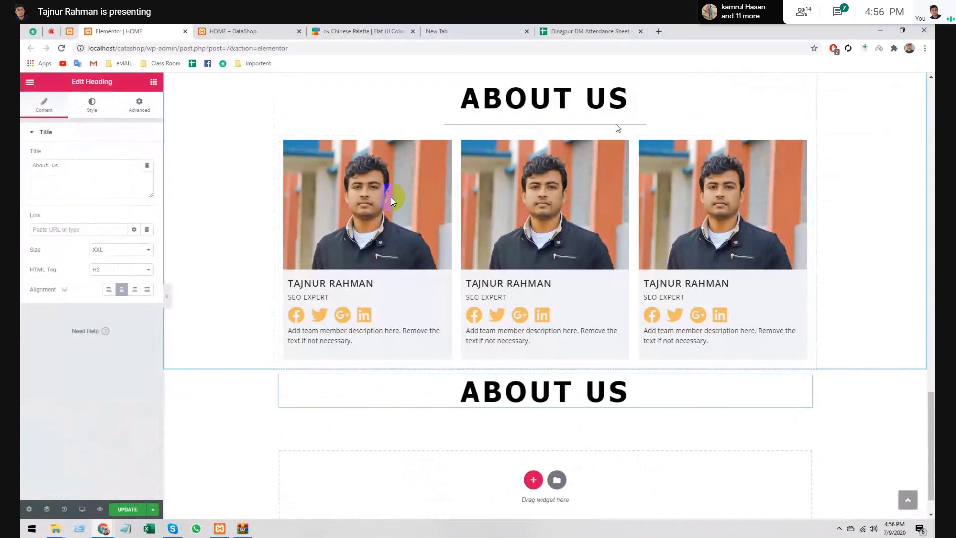
right_click(617, 127)
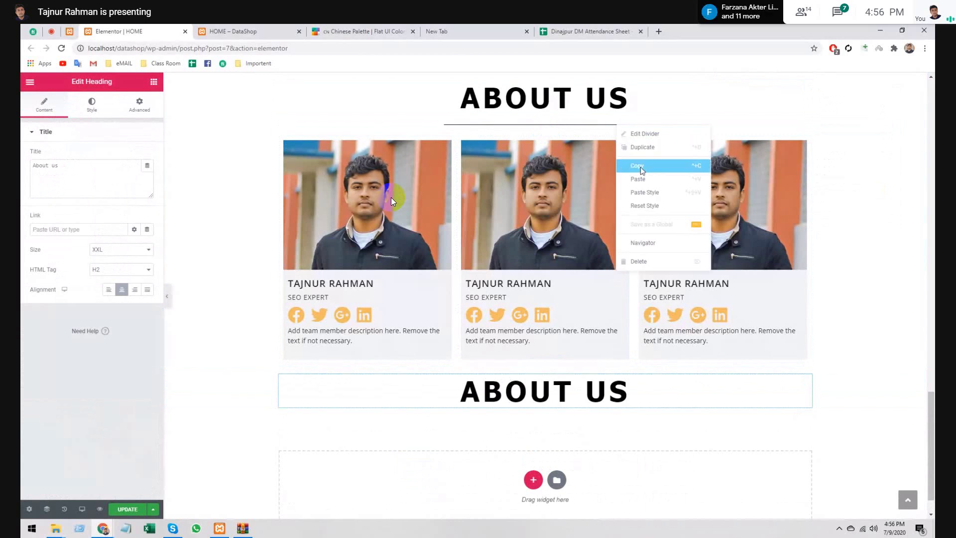
click(641, 168)
key(ctrl+v)
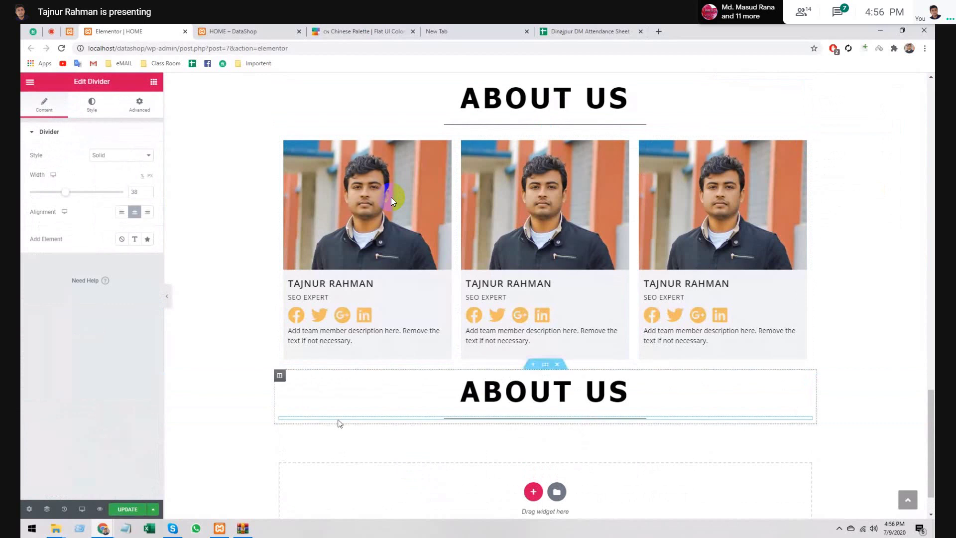
key(Escape)
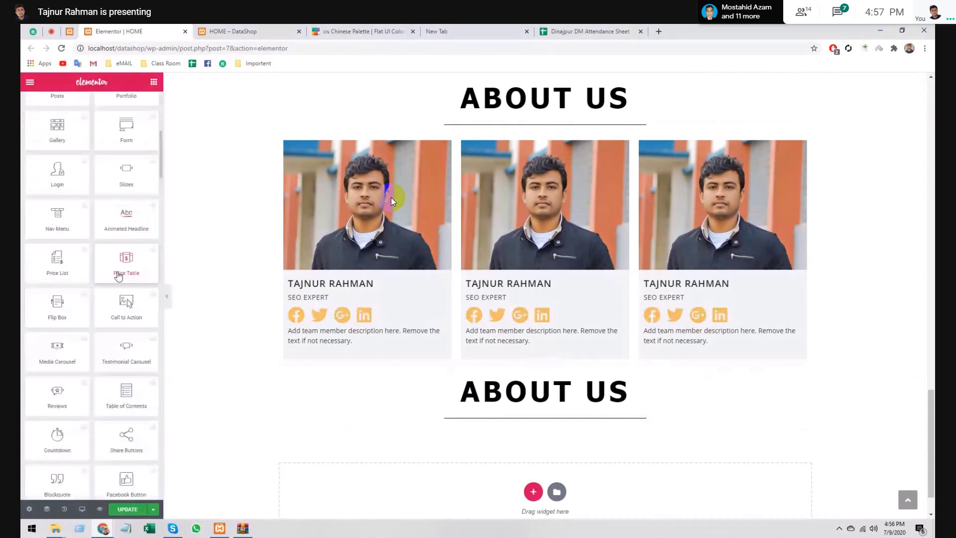
- Search widgets for 'wp' and drop a WPForms widget below the second ABOUT US heading
scroll(110, 224, up, 3)
click(79, 244)
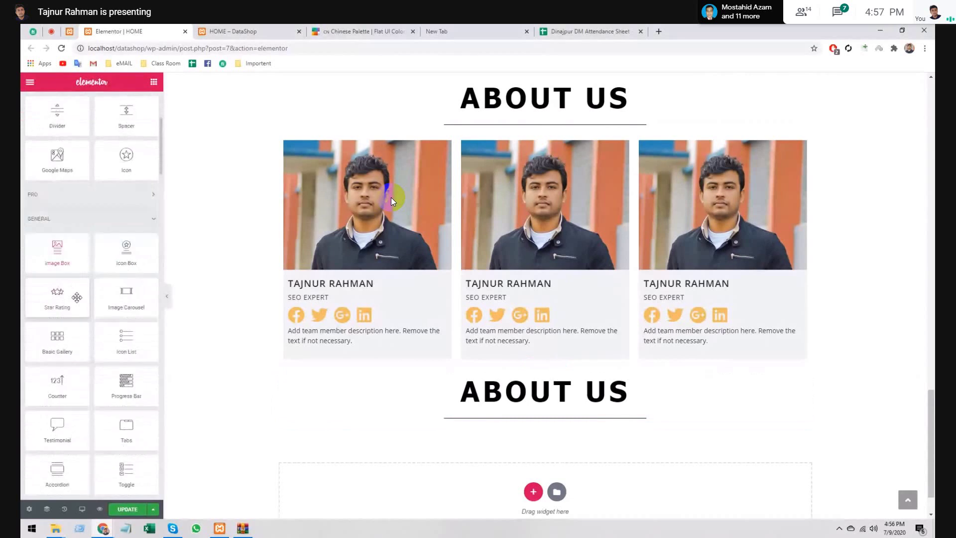
scroll(77, 298, down, 2)
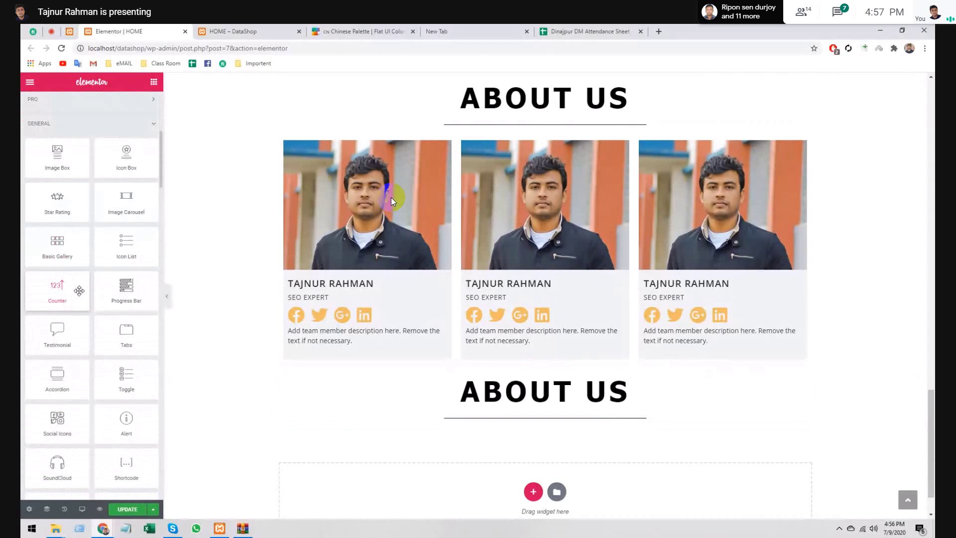
scroll(79, 290, down, 12)
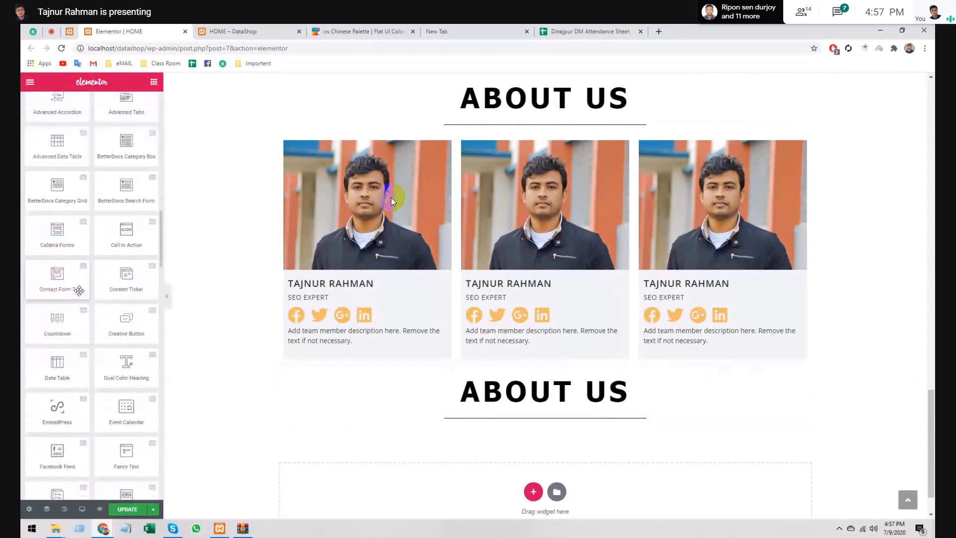
scroll(94, 120, up, 15)
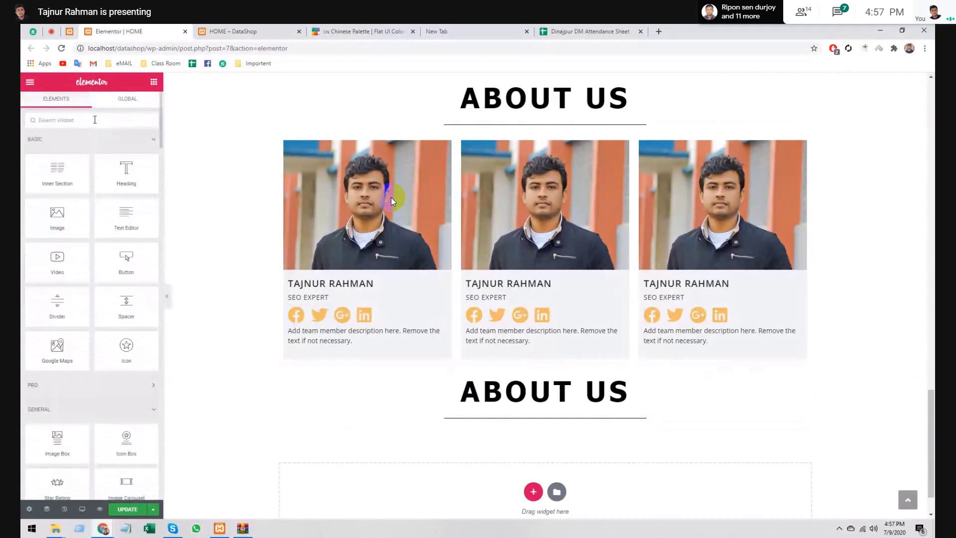
text(wp)
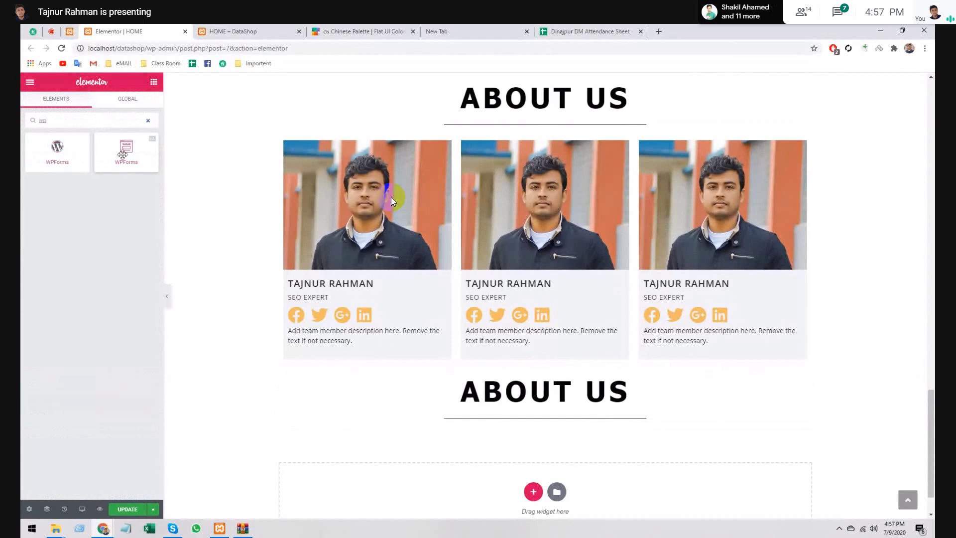
drag(123, 157, 527, 426)
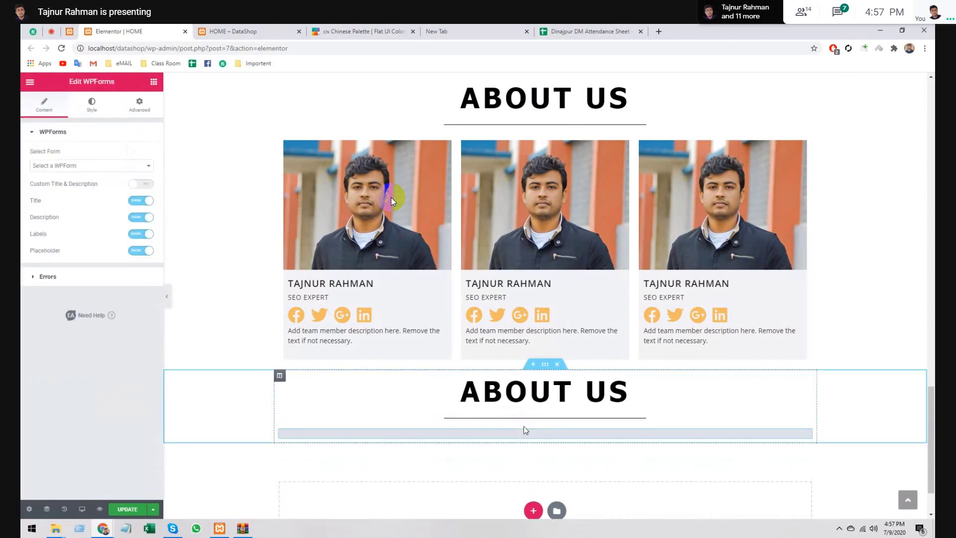
- Select the Contact us form in the WPForms widget and enable Custom Title & Description
click(91, 166)
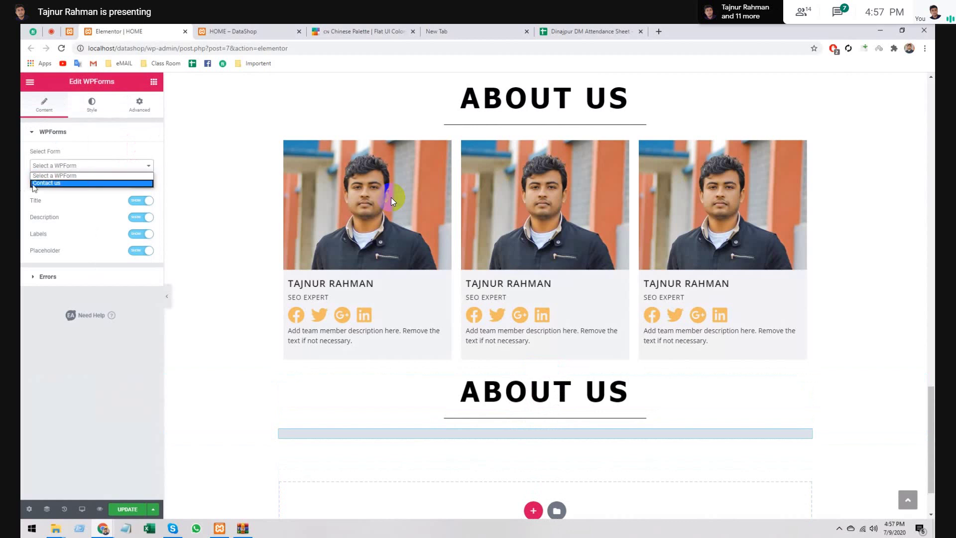
click(49, 184)
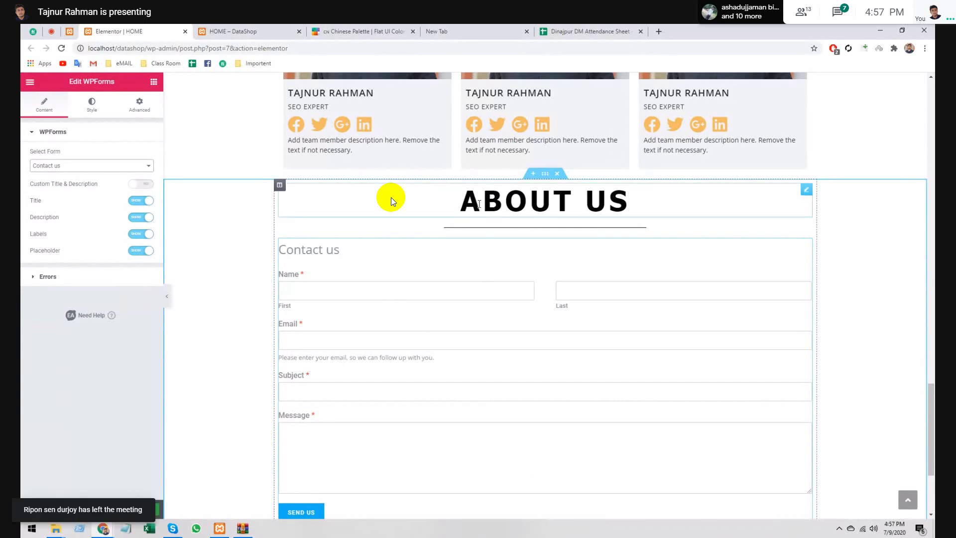
click(392, 201)
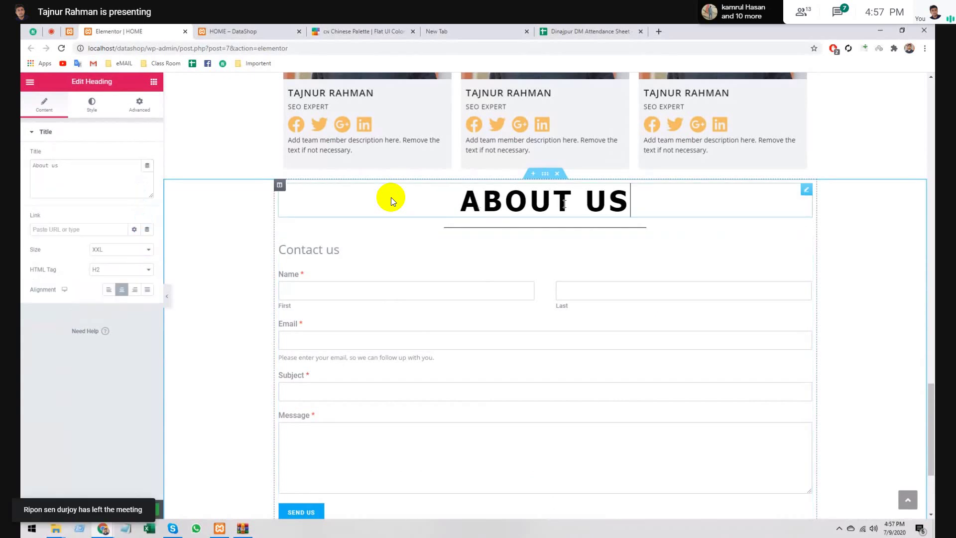
click(328, 249)
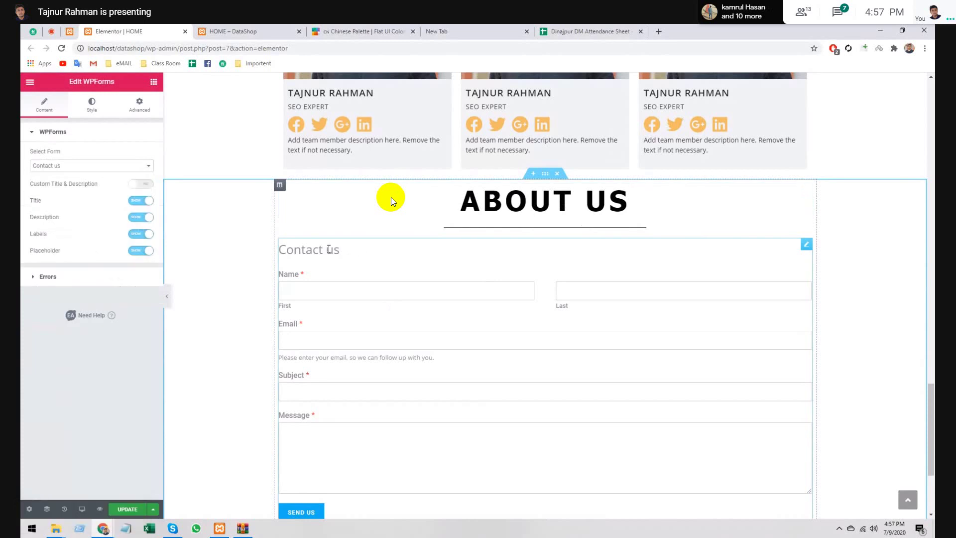
click(143, 184)
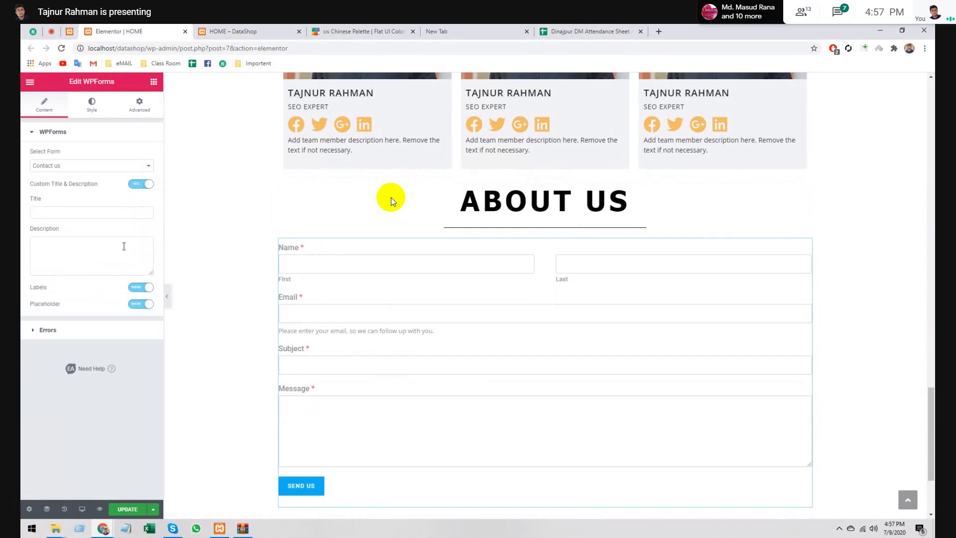
- Change the heading above the form from ABOUT US to 'contact US'
click(580, 200)
triple_click(97, 175)
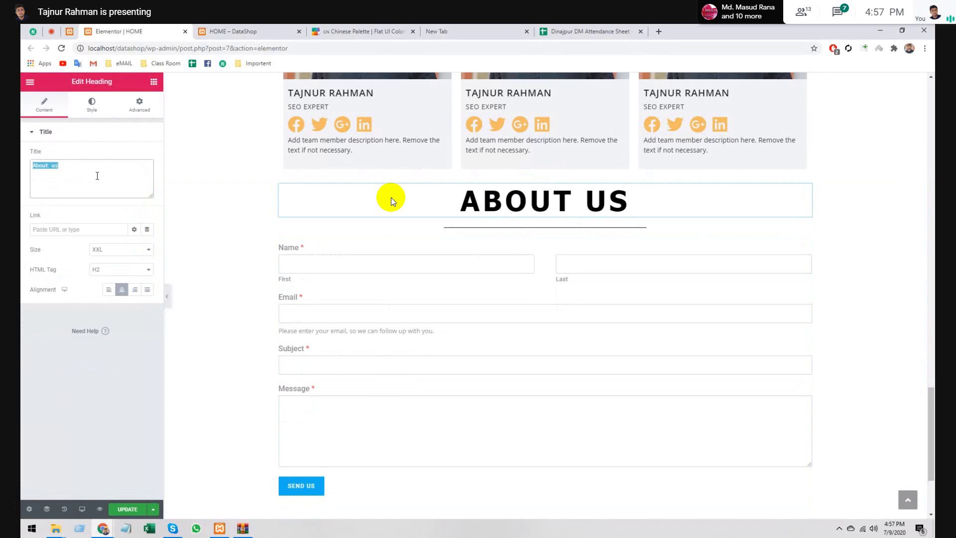
key(BackSpace)
text(c)
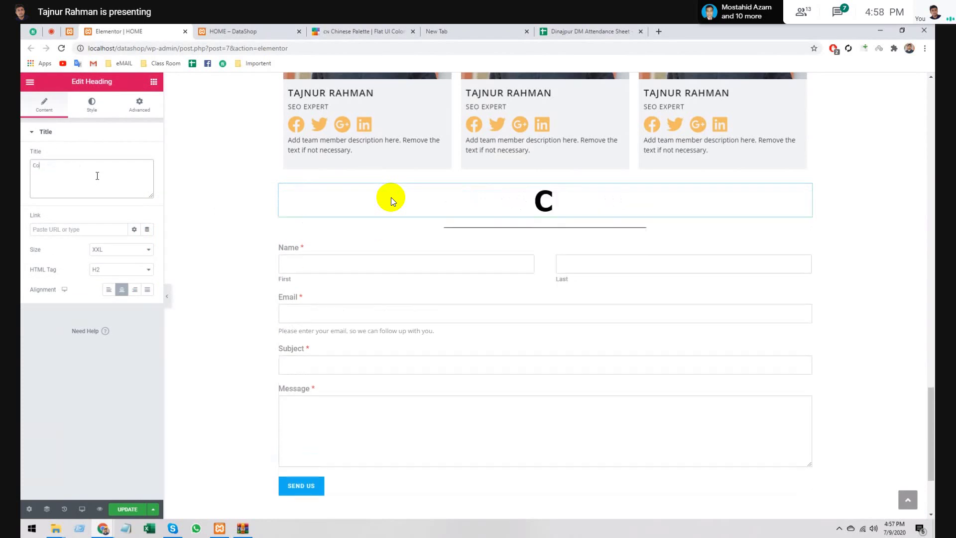
text(ontact )
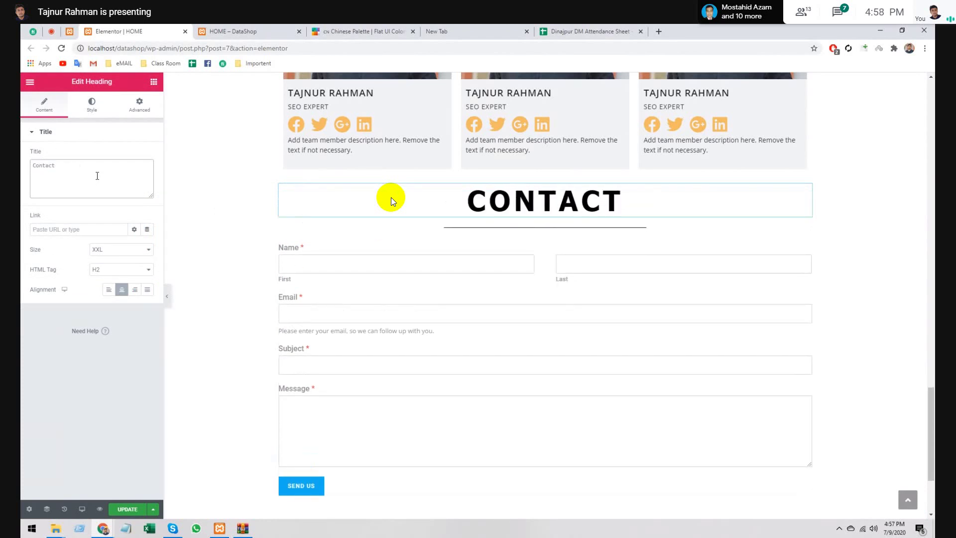
text(US)
click(85, 229)
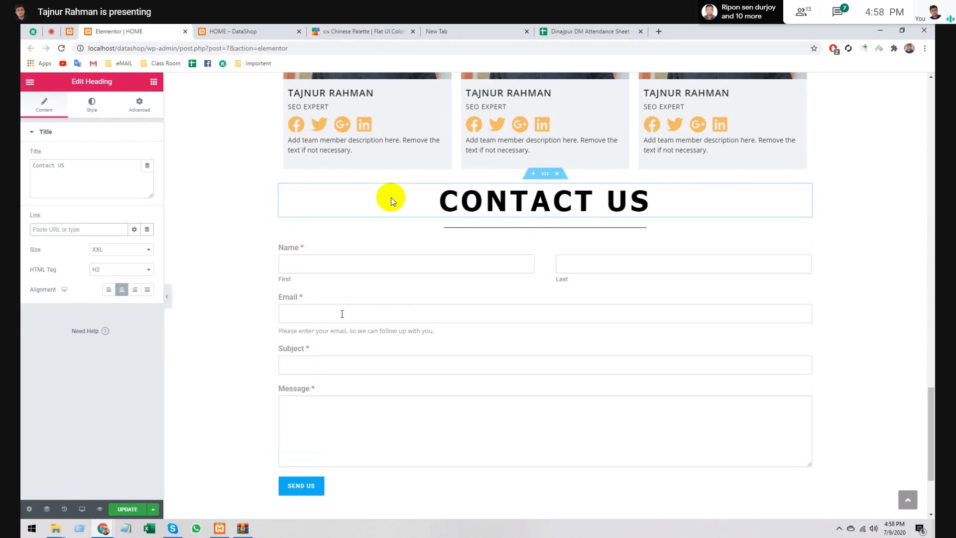
- Select the contact form widget and bring up its Style settings
click(419, 264)
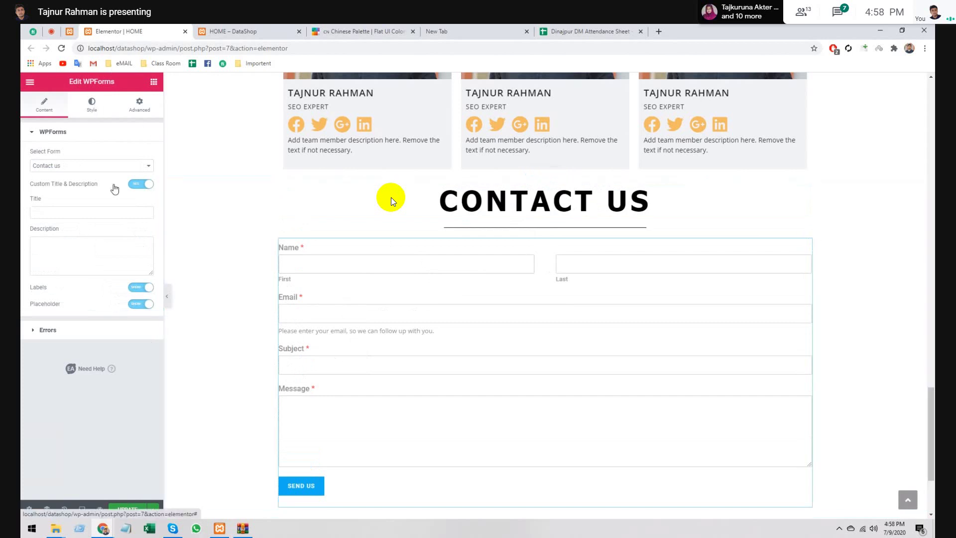
click(91, 104)
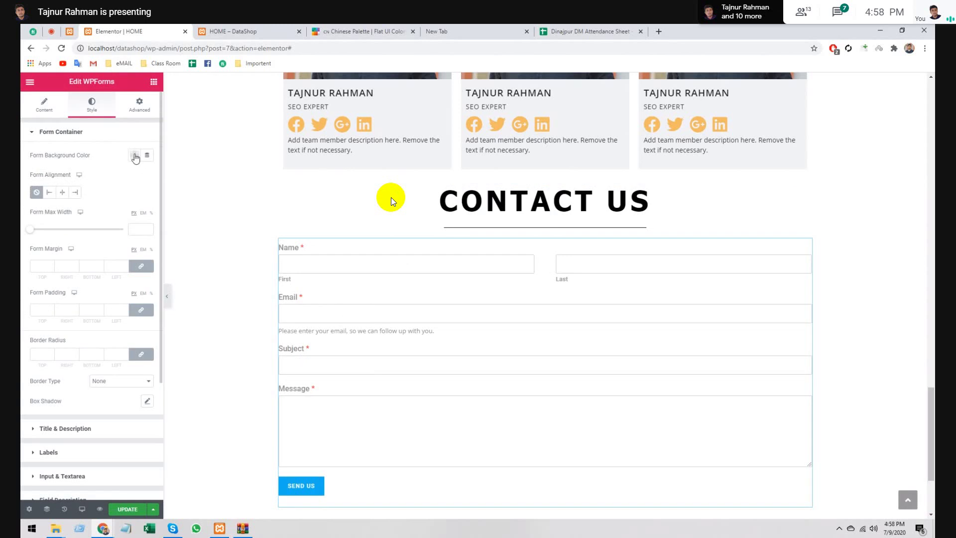
mouse_move(546, 175)
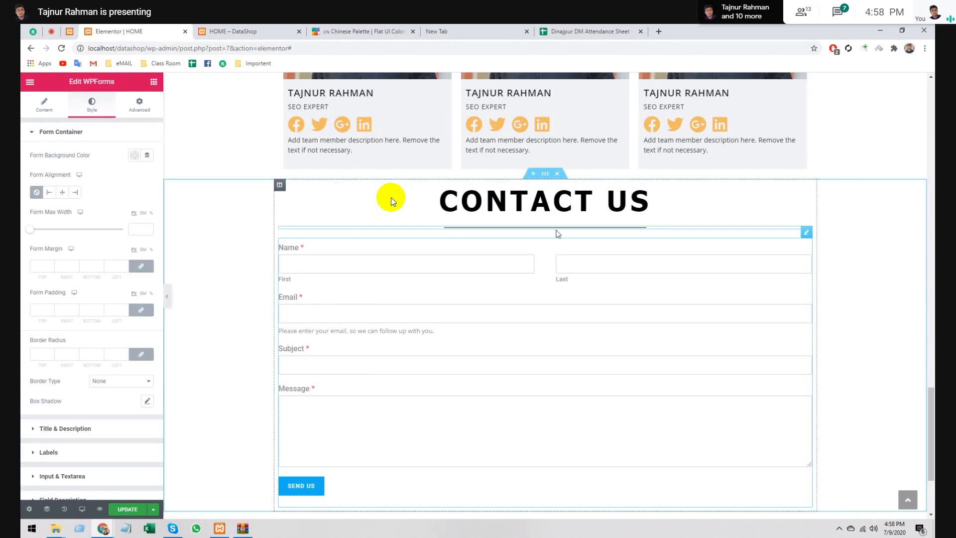
- Give the contact section a Classic background type, then bring up the Chinese colour palette page
click(545, 173)
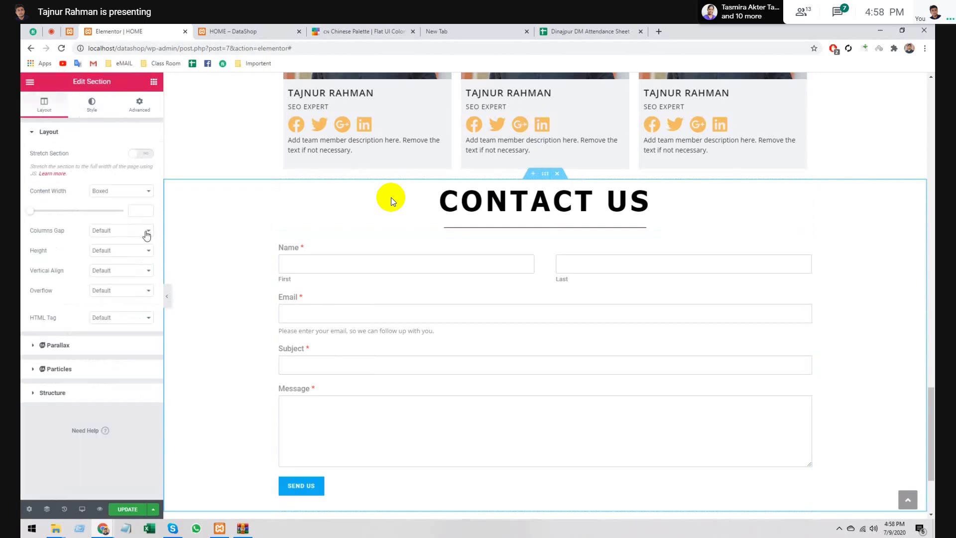
click(140, 104)
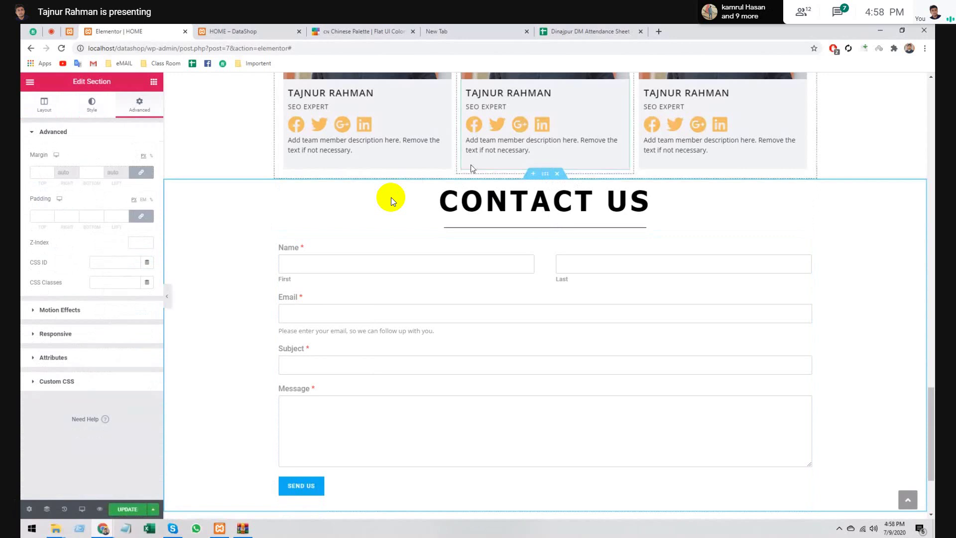
click(92, 104)
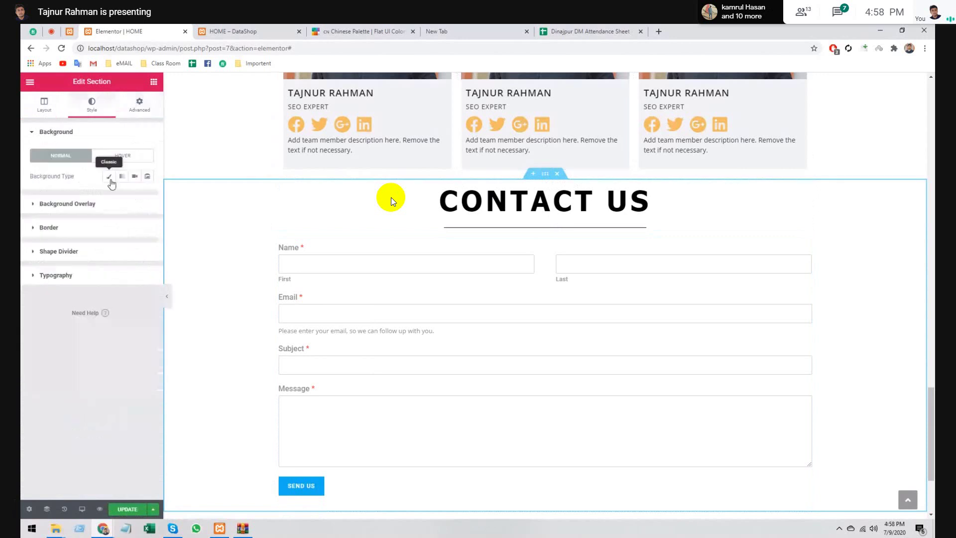
click(110, 176)
click(363, 31)
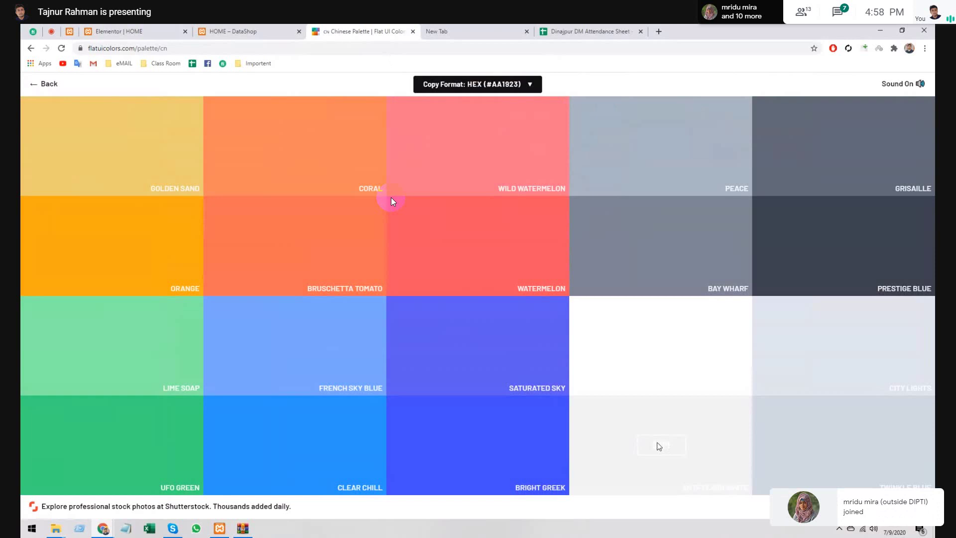
- Copy the City Lights colour code from the palette and return to the section's background colour setting
click(392, 200)
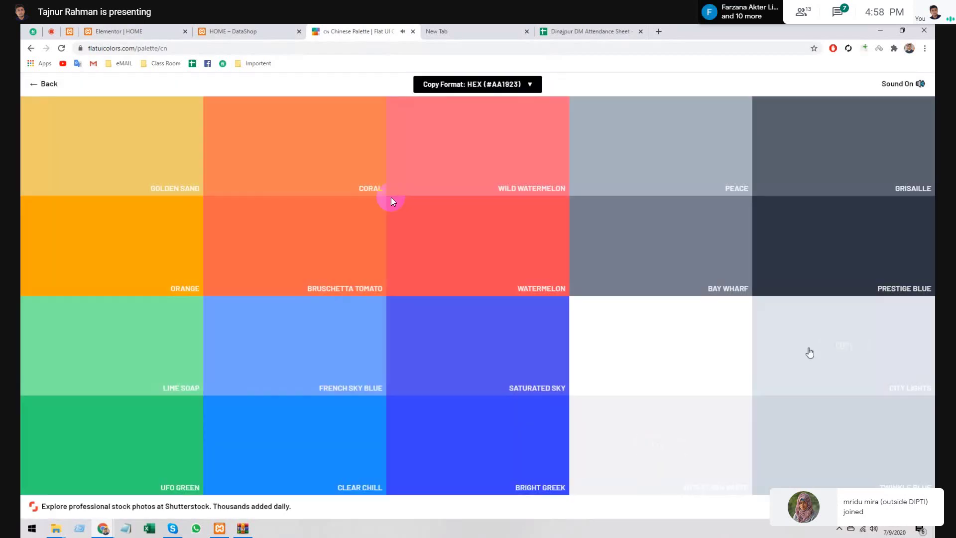
click(836, 357)
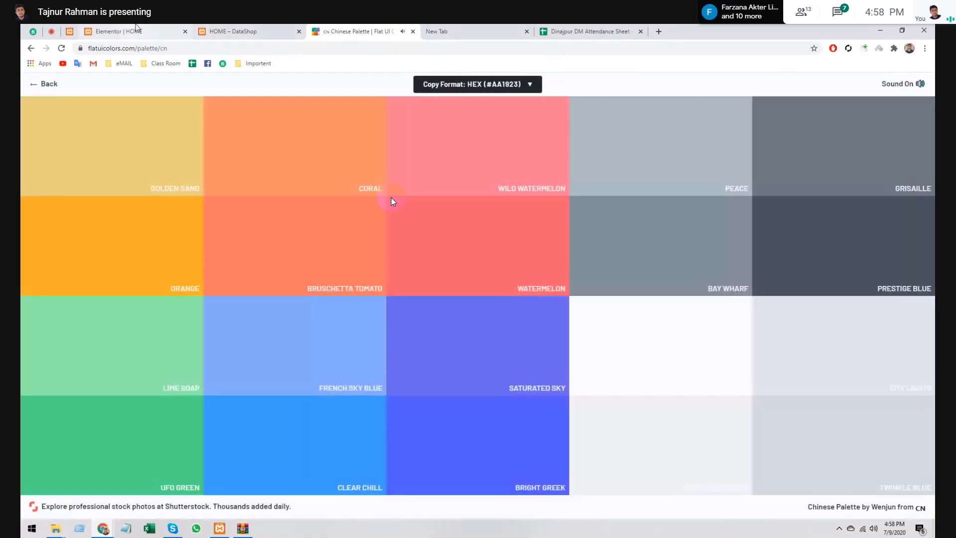
click(136, 29)
click(134, 197)
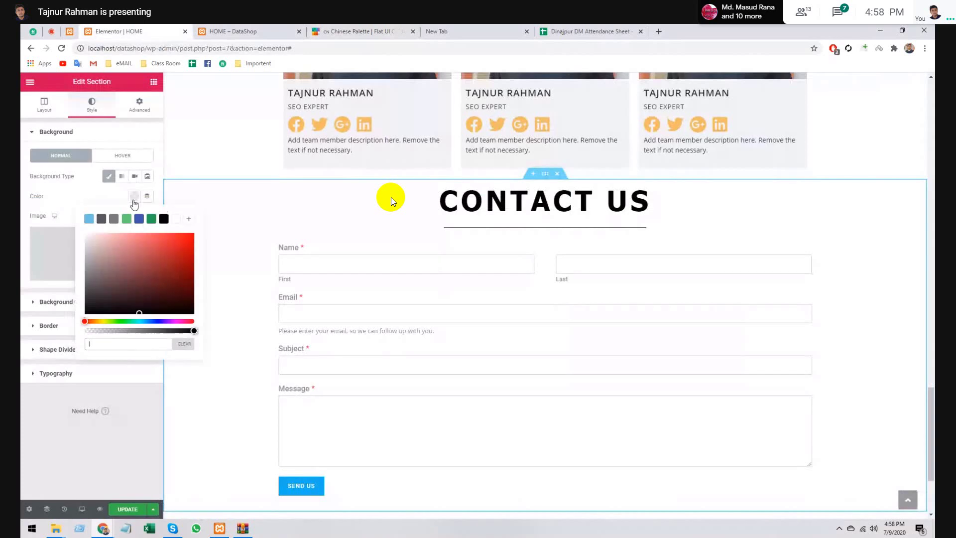
- Paste #dfe4ea as the contact section's background colour
click(160, 344)
key(ctrl+v)
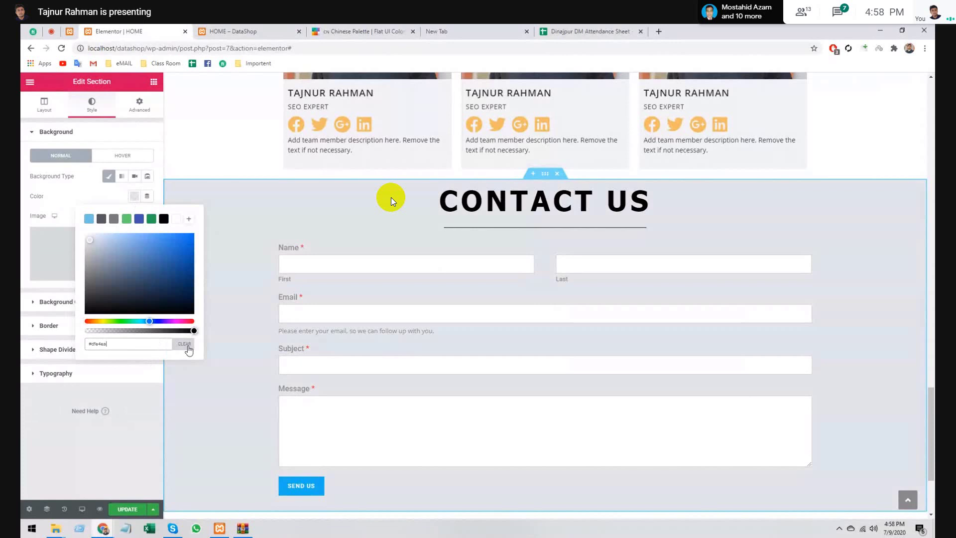
click(134, 197)
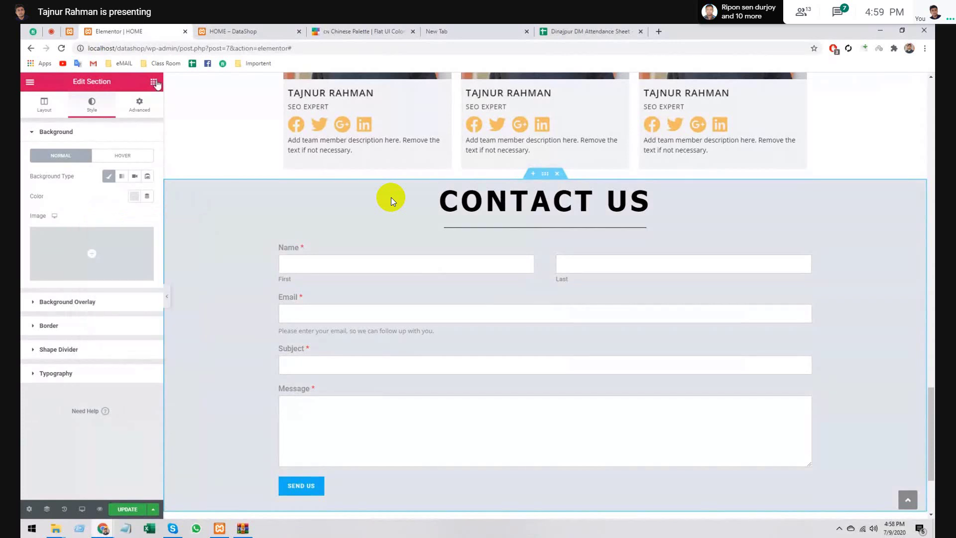
click(153, 82)
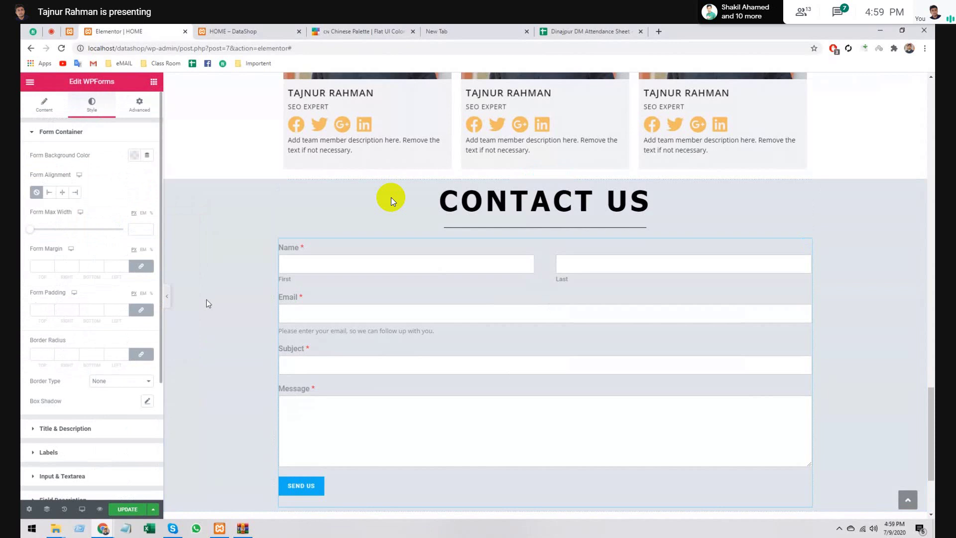
- Left-align the form container and keep it without a border
click(49, 192)
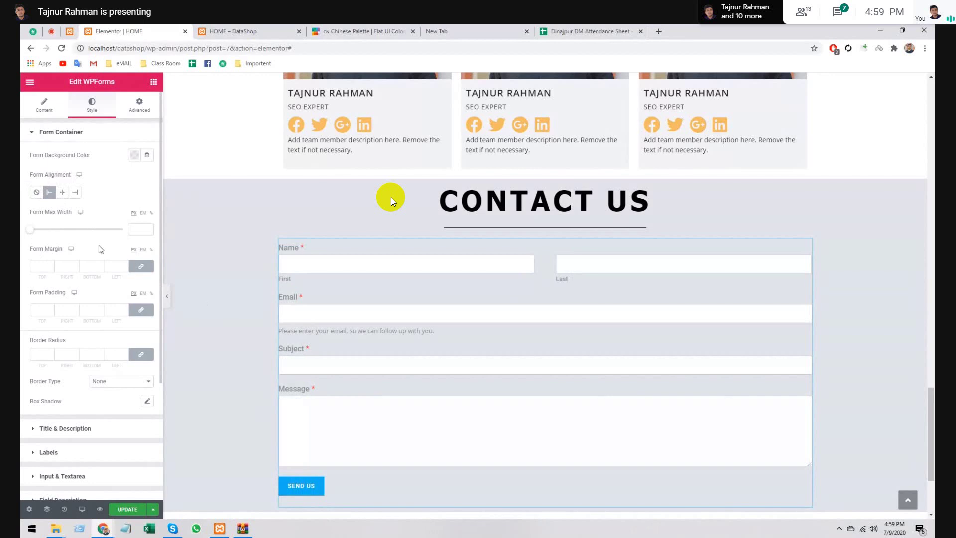
scroll(65, 289, down, 3)
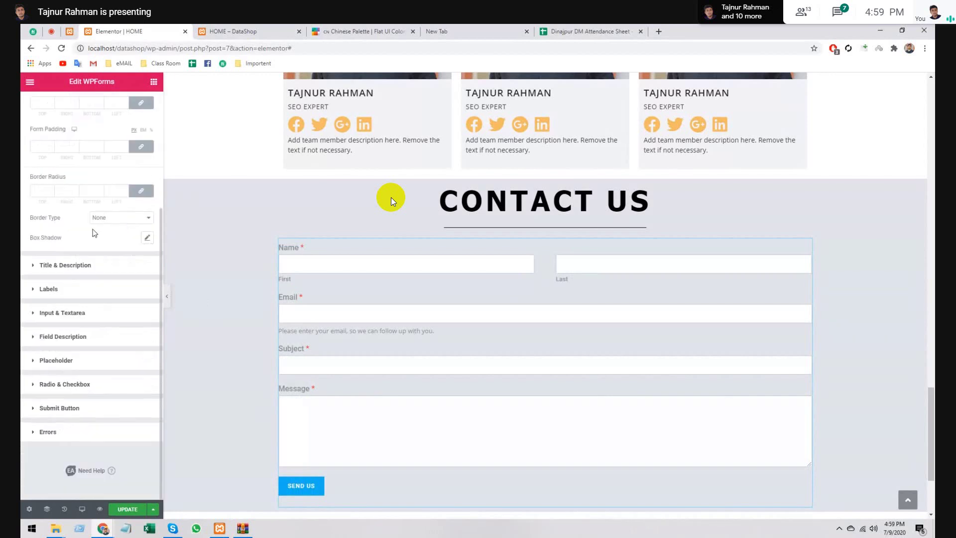
click(119, 220)
click(119, 228)
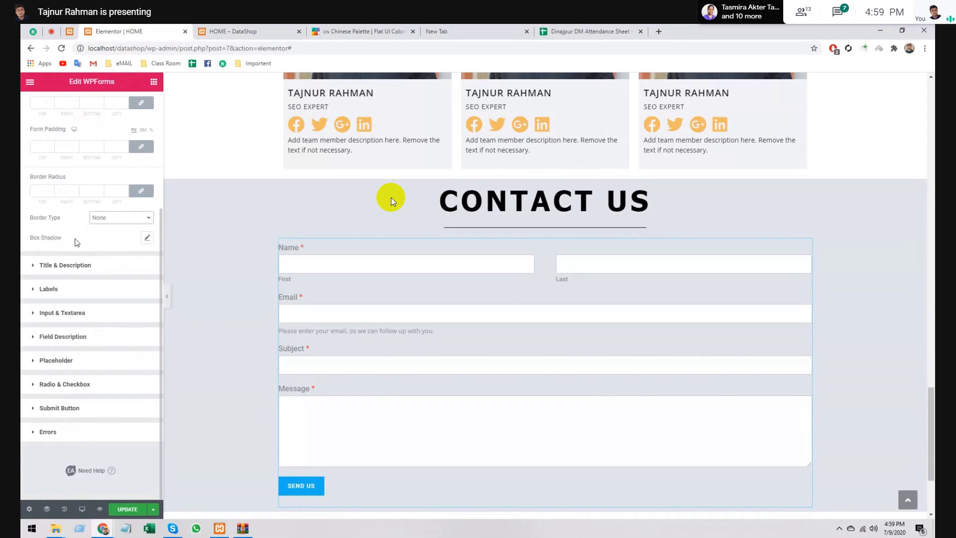
- Set the form title text colour to black (#000000)
click(102, 265)
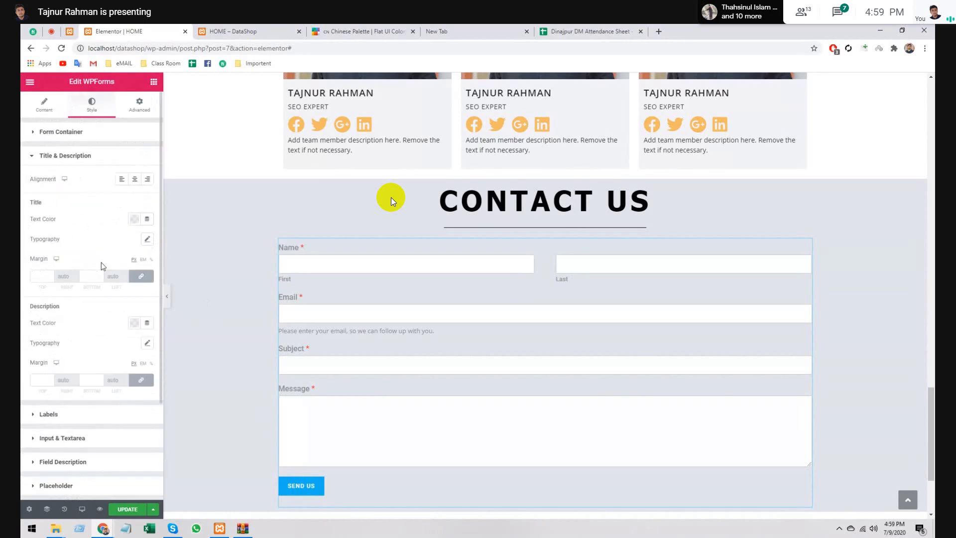
click(82, 156)
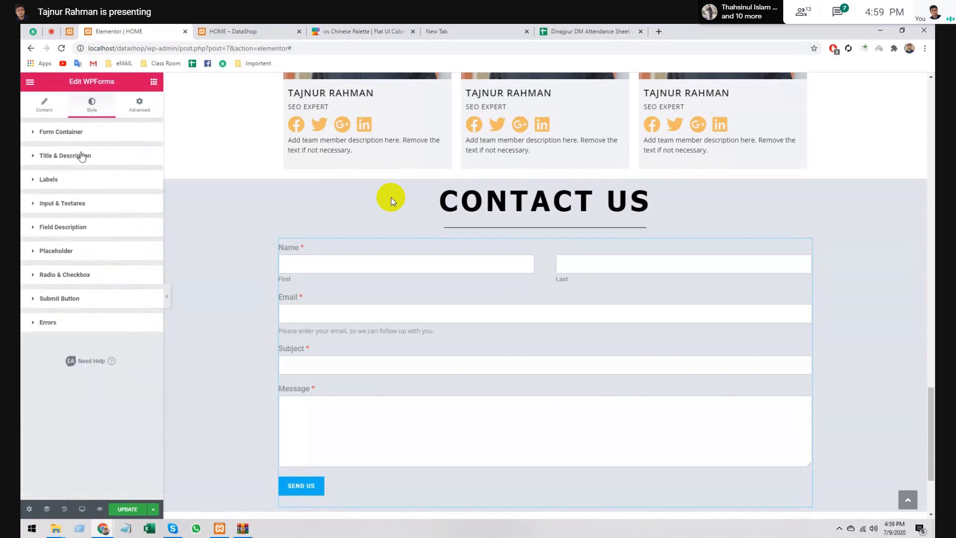
click(82, 156)
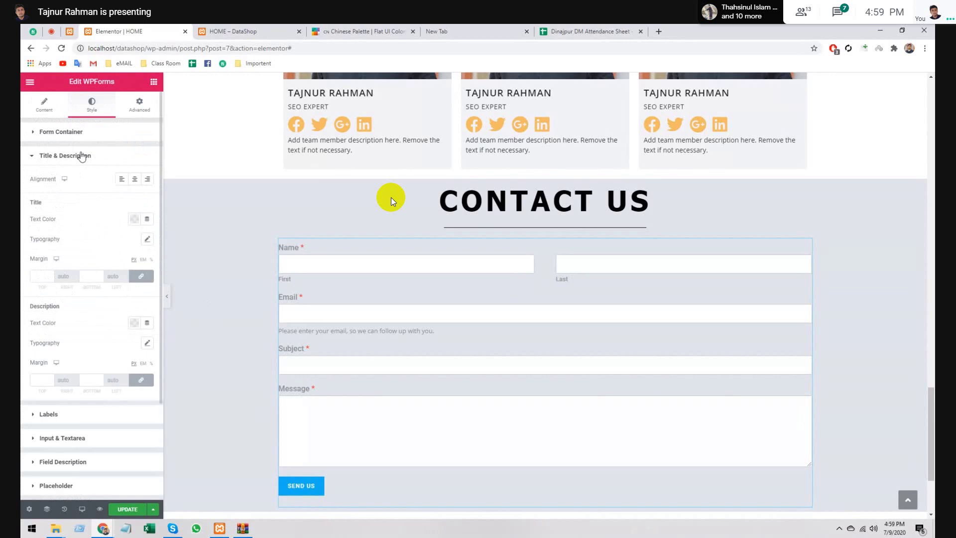
click(137, 222)
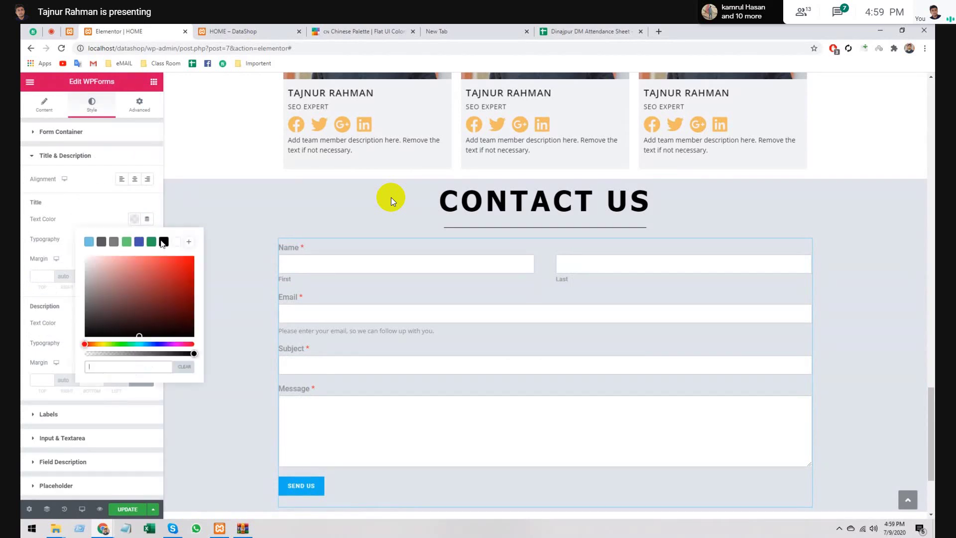
click(165, 244)
click(134, 219)
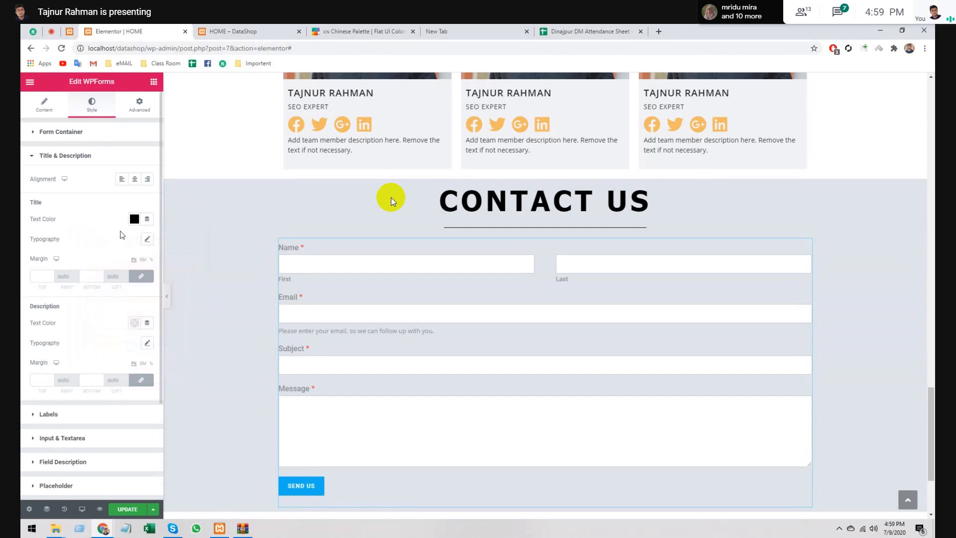
click(88, 156)
click(61, 181)
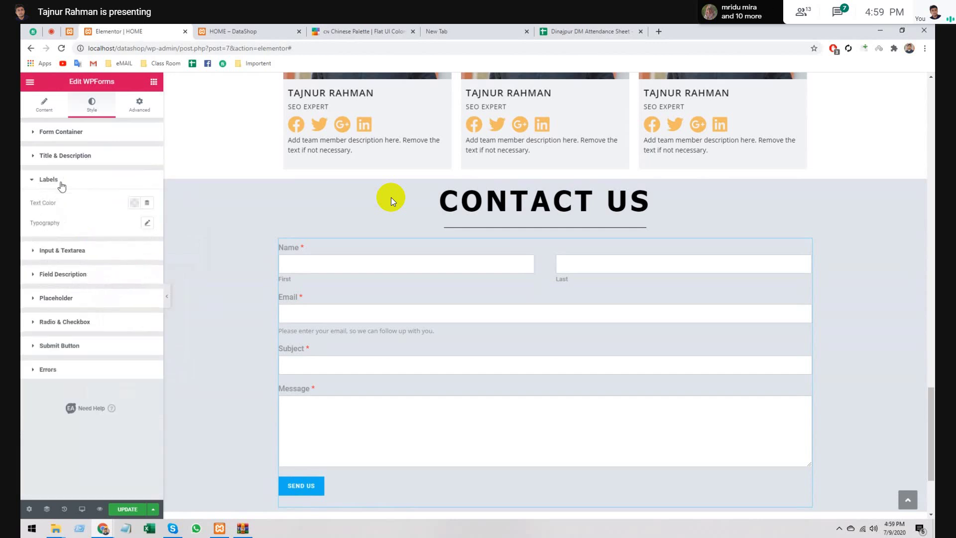
- Make the form labels black, in Tahoma at weight 100 with default text transform
click(135, 203)
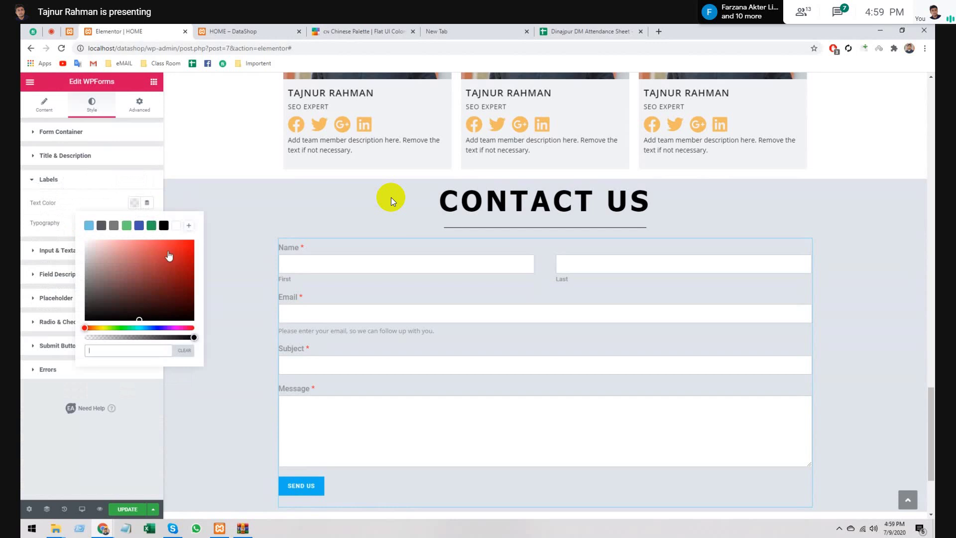
click(164, 225)
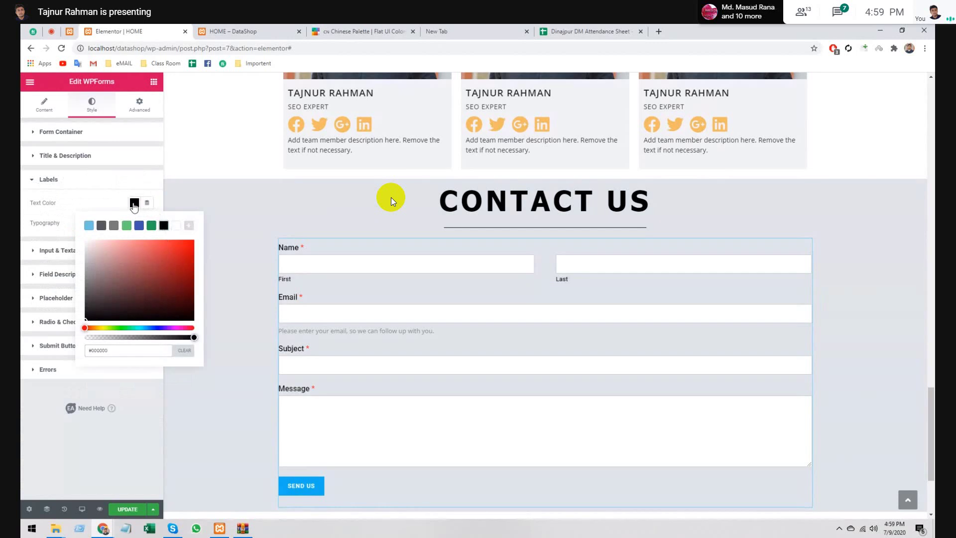
click(147, 223)
click(111, 250)
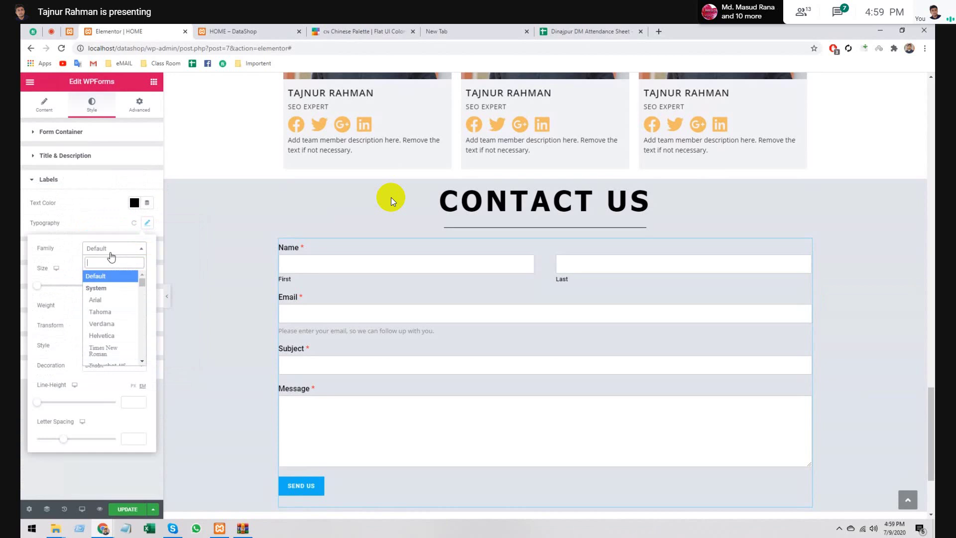
click(110, 313)
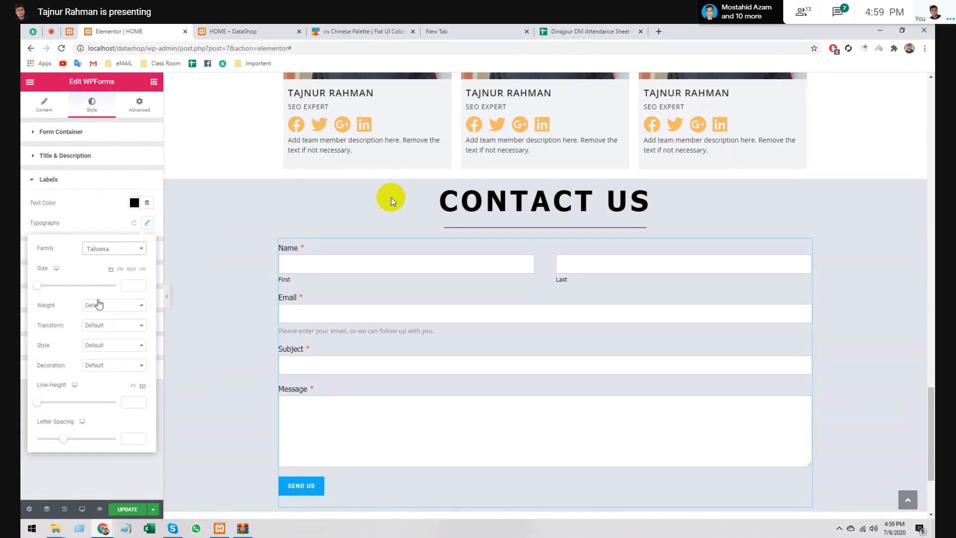
click(111, 305)
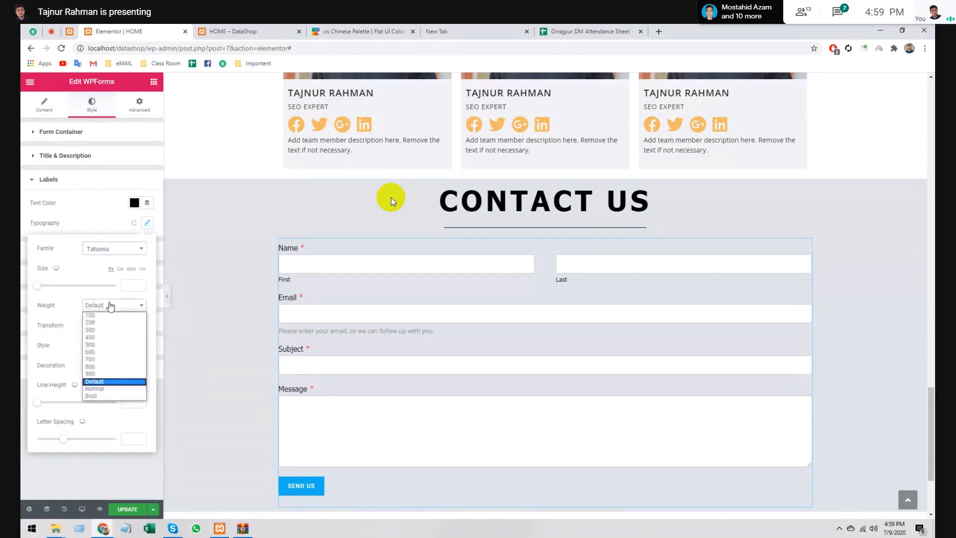
click(110, 323)
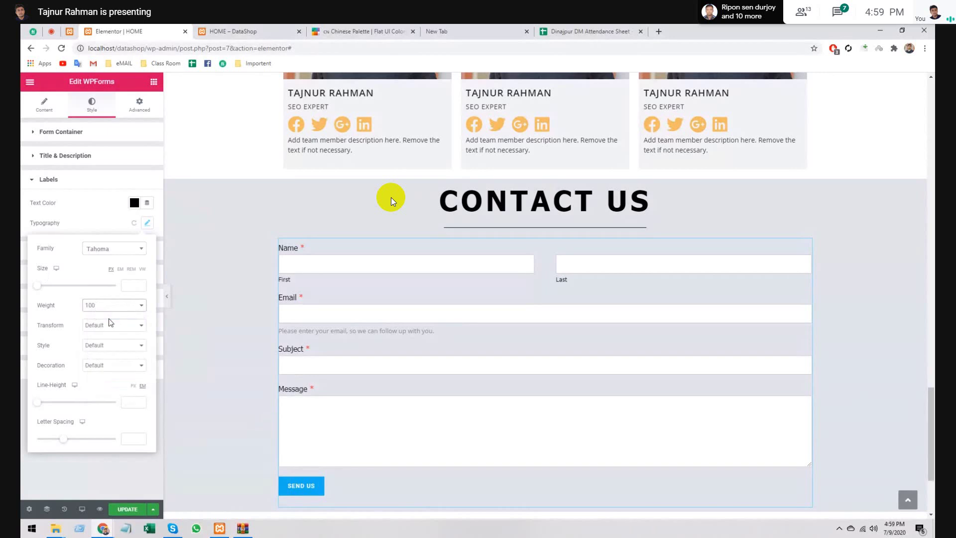
click(111, 328)
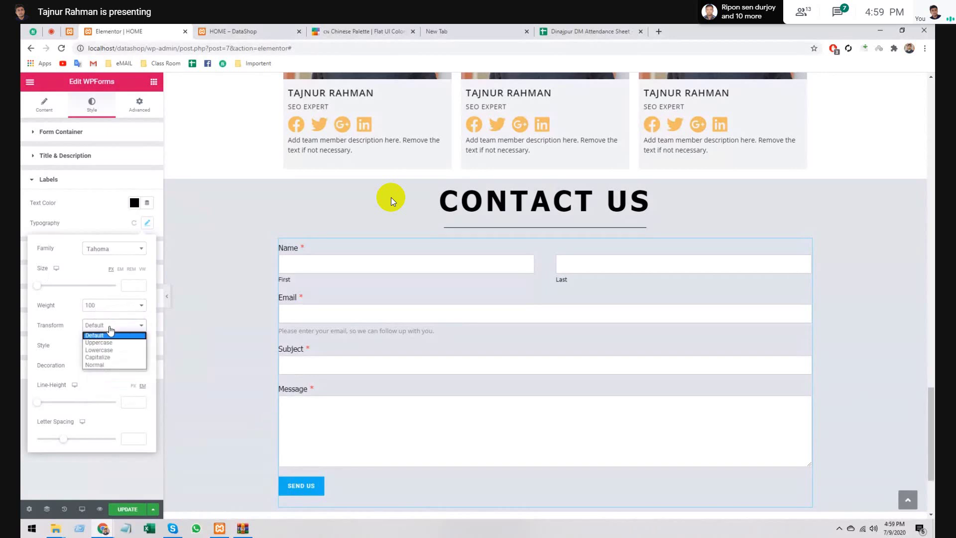
click(110, 329)
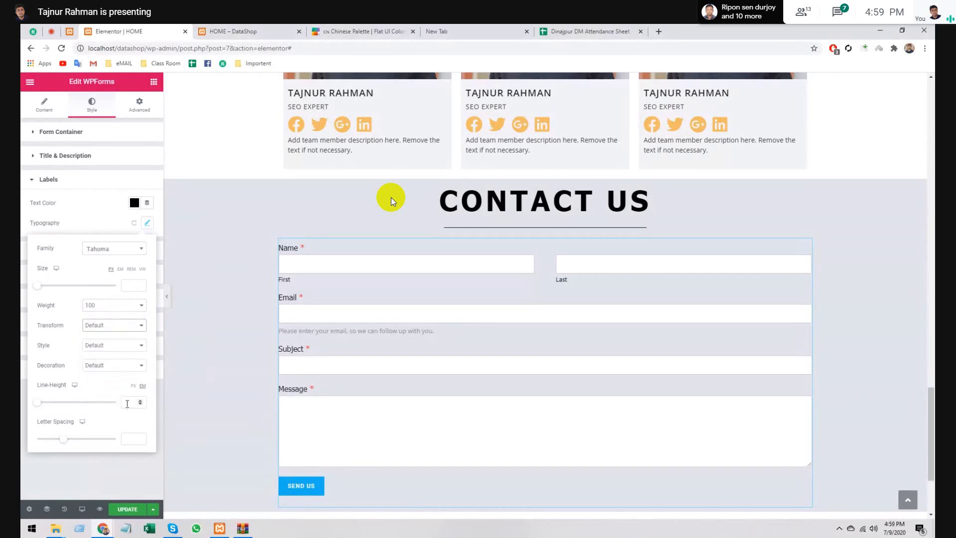
click(145, 232)
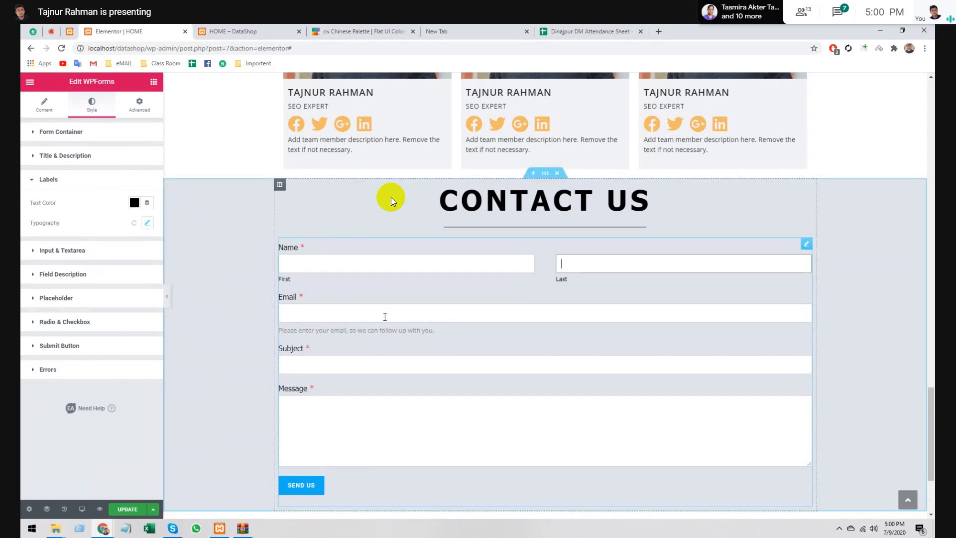
- Expand the Submit Button styling and open its background colour choices alongside the Chinese palette page
scroll(385, 317, down, 3)
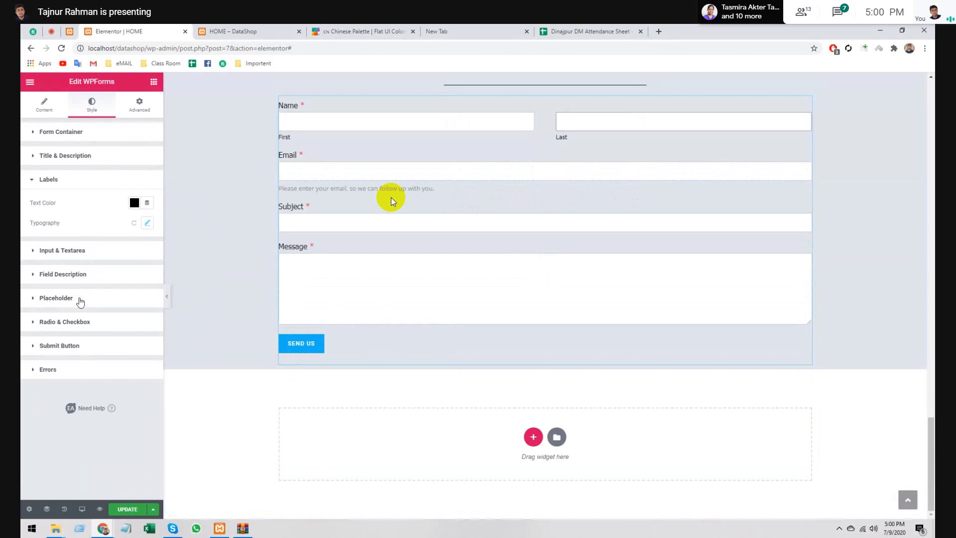
click(80, 299)
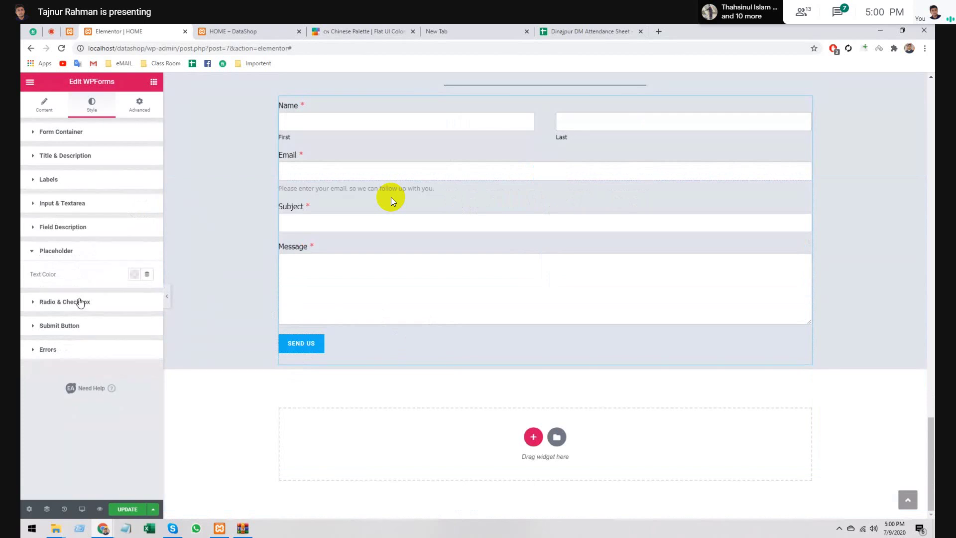
click(80, 302)
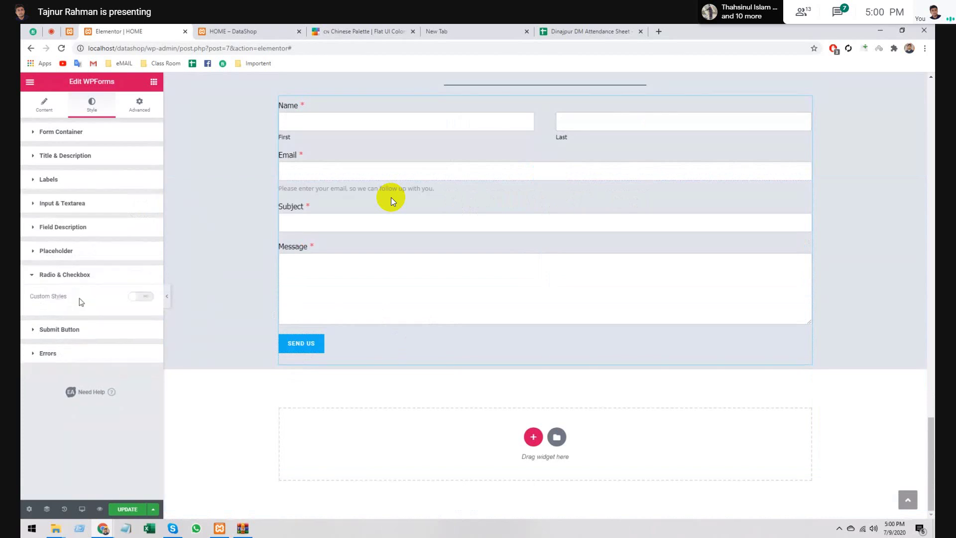
click(81, 329)
scroll(90, 319, down, 3)
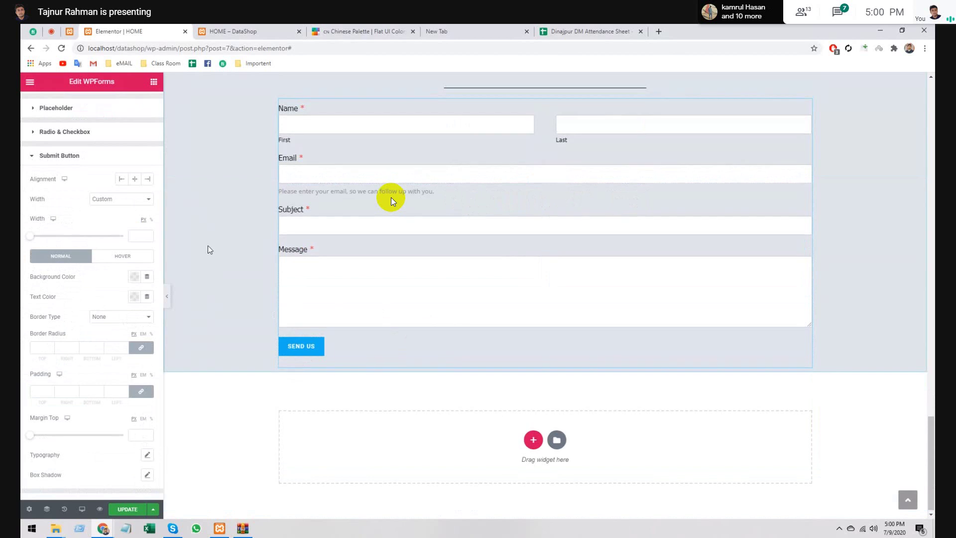
scroll(392, 200, up, 2)
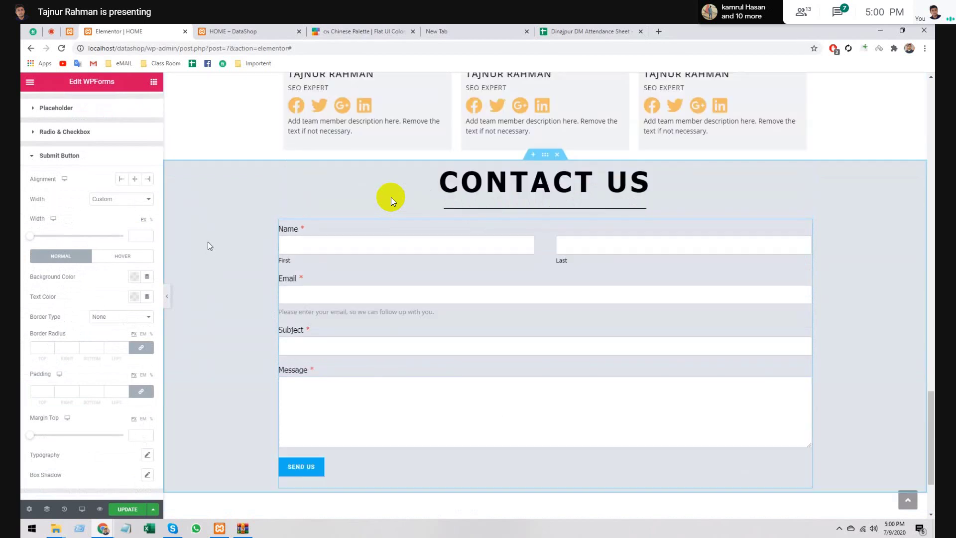
scroll(208, 246, down, 2)
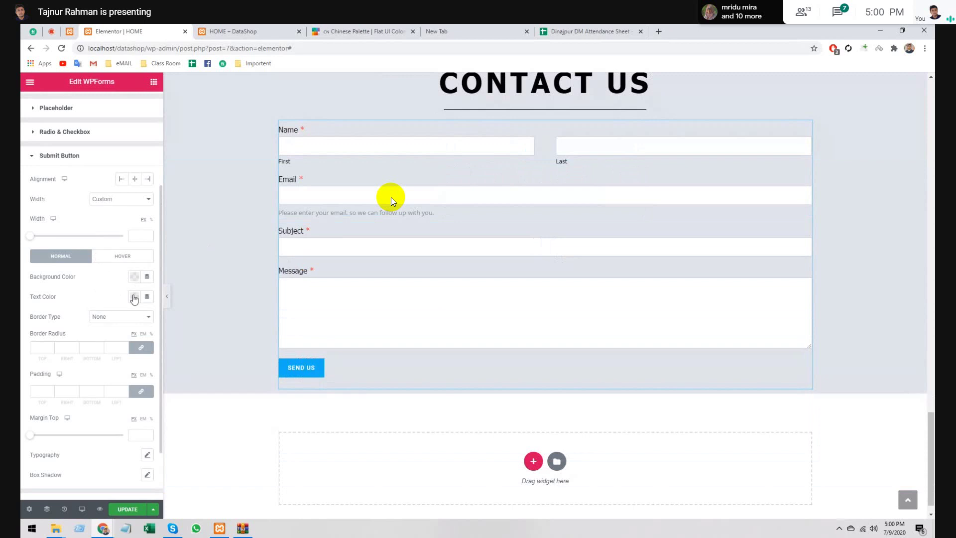
click(133, 277)
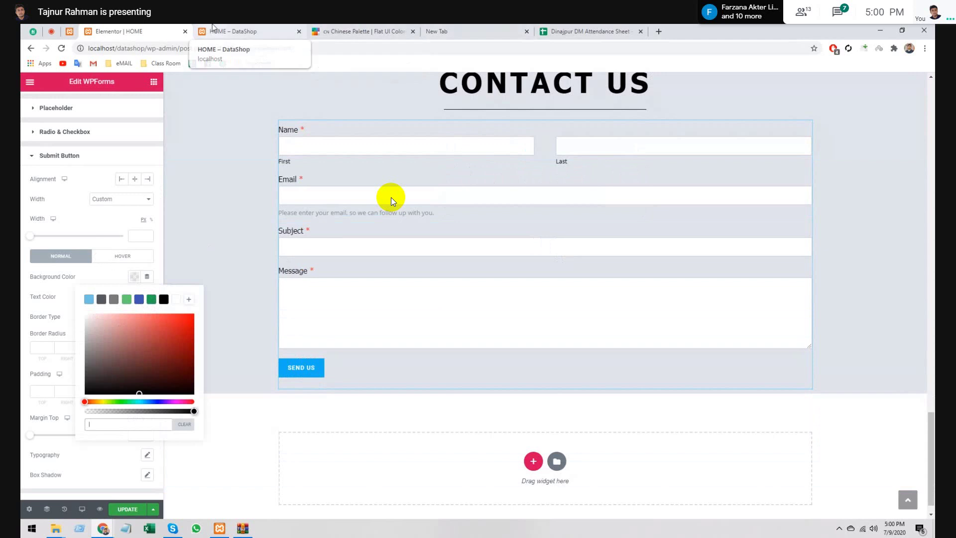
click(361, 31)
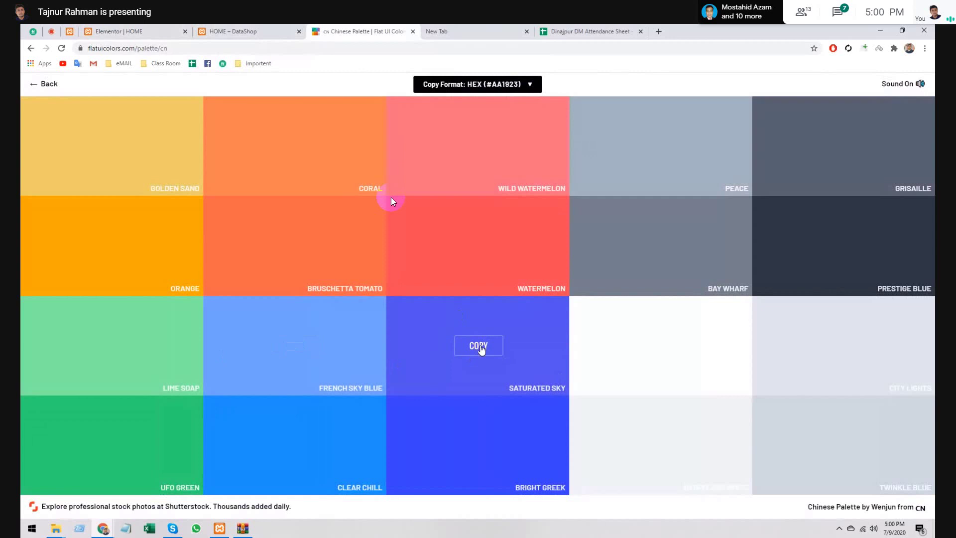
- Return to the Elementor editor with the Saturated Sky colour #5352ed for the button background
key(ctrl+shift+Tab)
key(ctrl+shift+Tab)
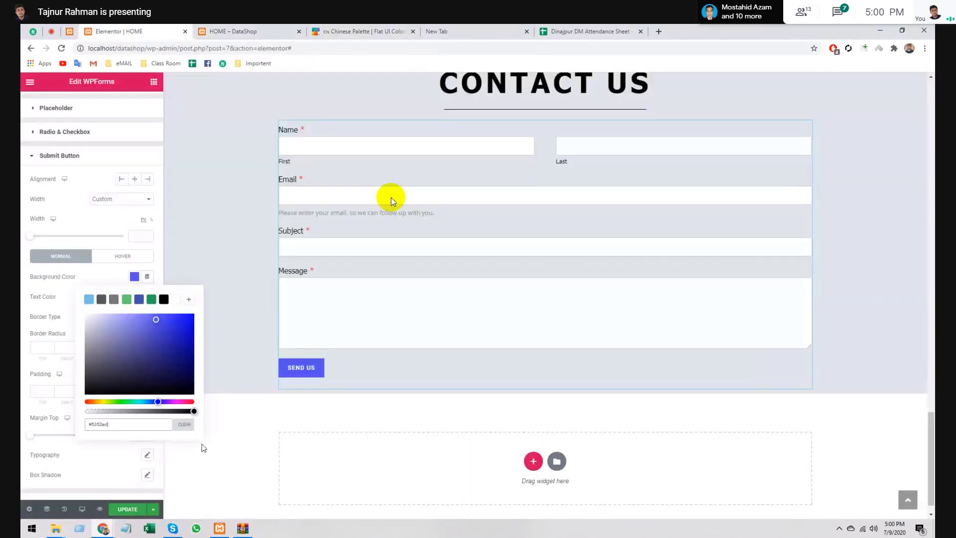
- Set the SEND US button's hover background colour to black (#000000)
click(134, 278)
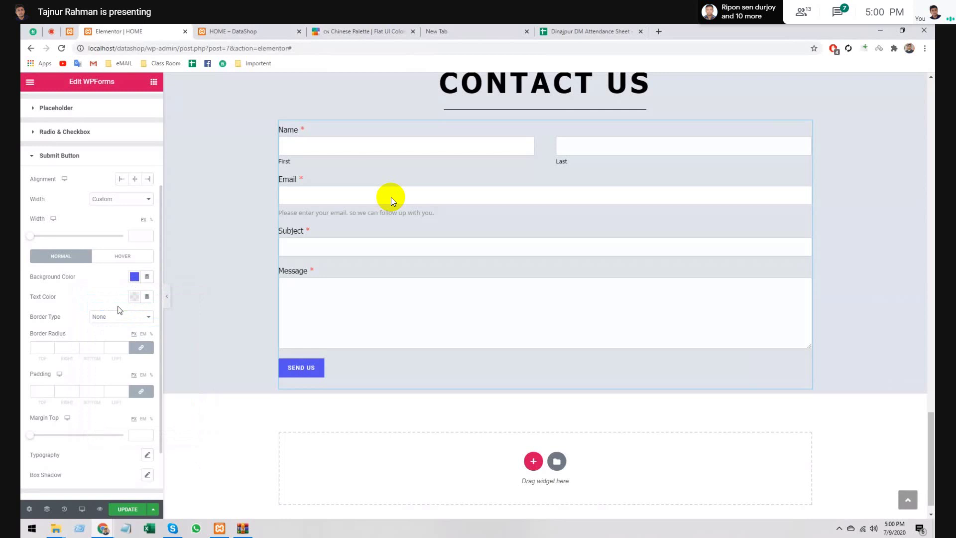
click(130, 256)
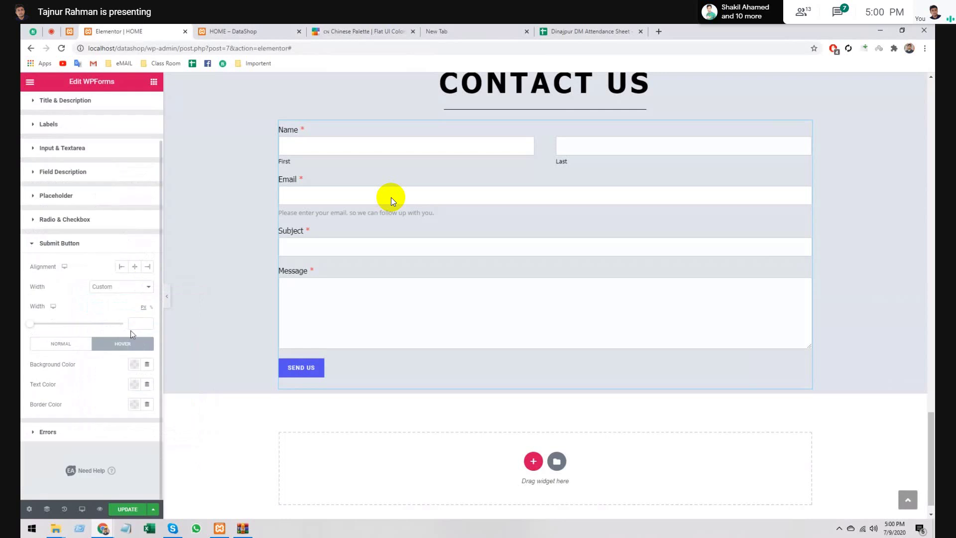
click(135, 366)
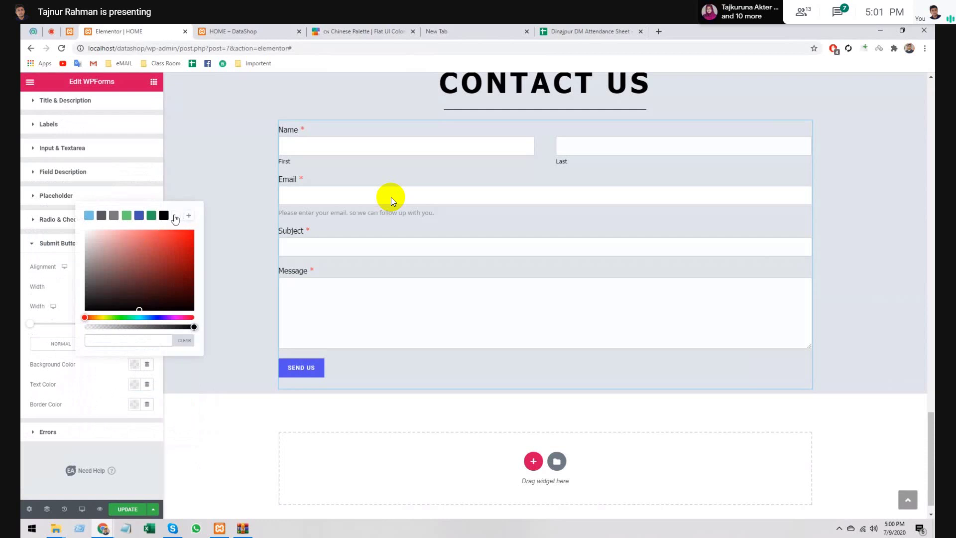
click(164, 217)
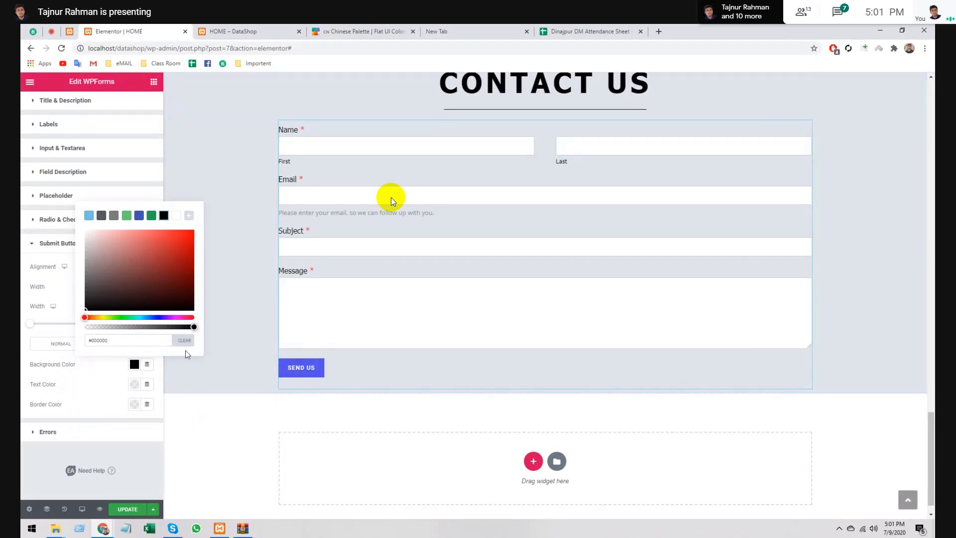
click(149, 378)
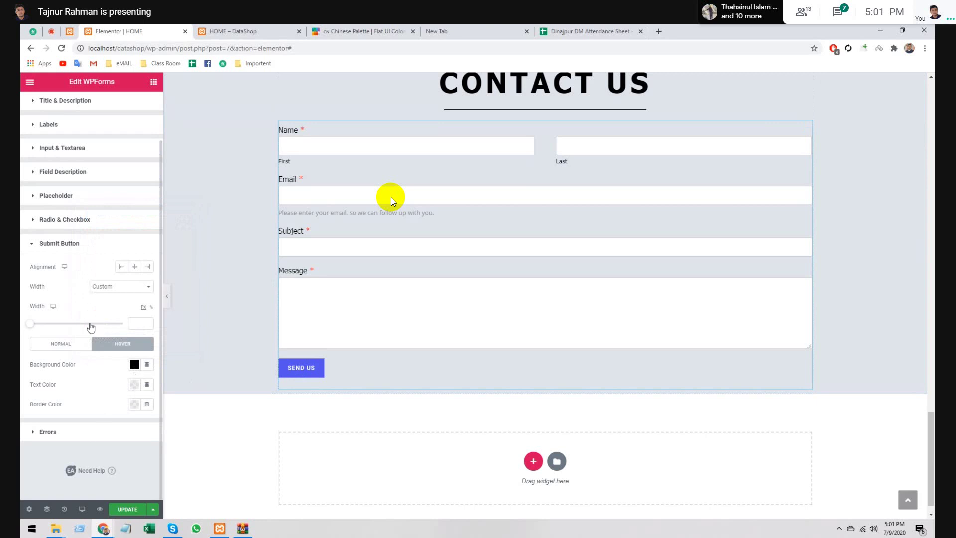
- Save the page changes and hide the editing panel to preview the form
scroll(85, 299, up, 1)
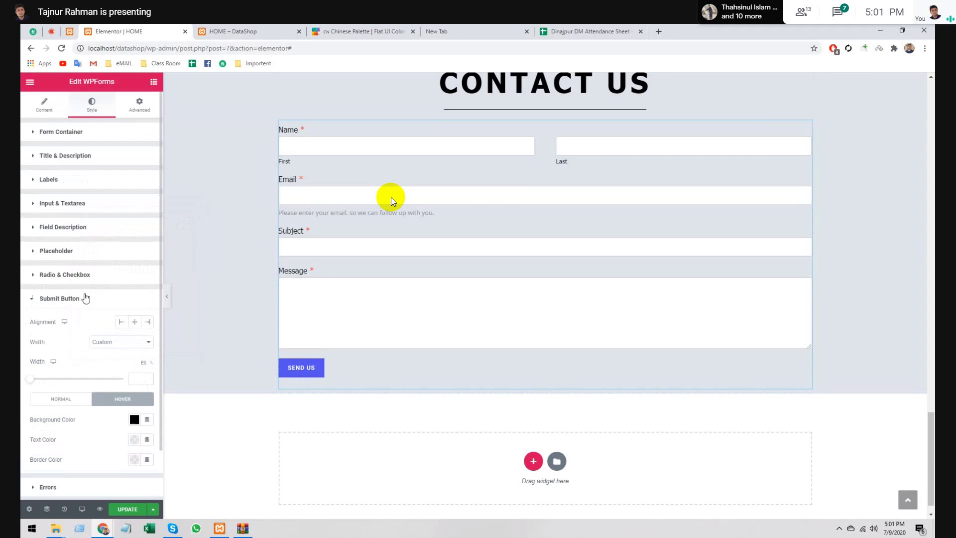
scroll(86, 299, down, 1)
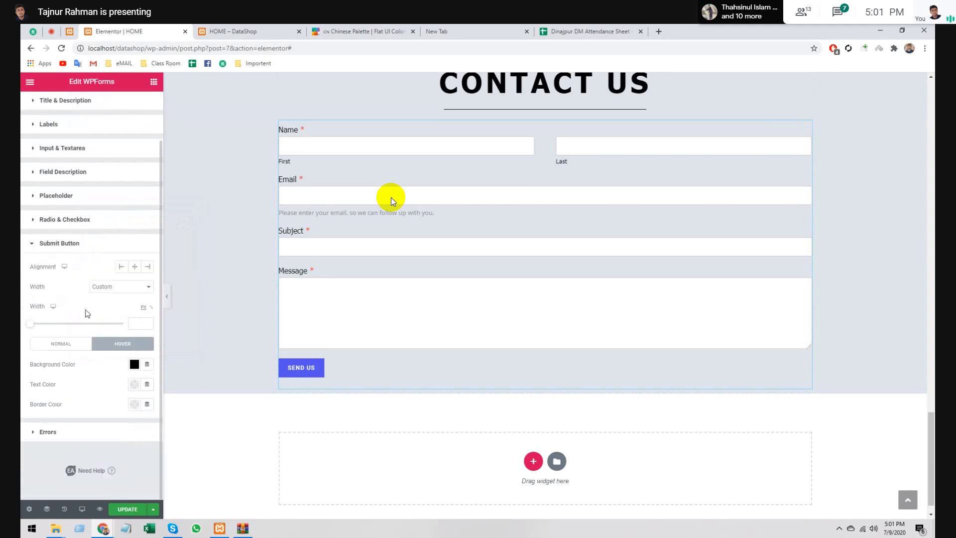
click(127, 509)
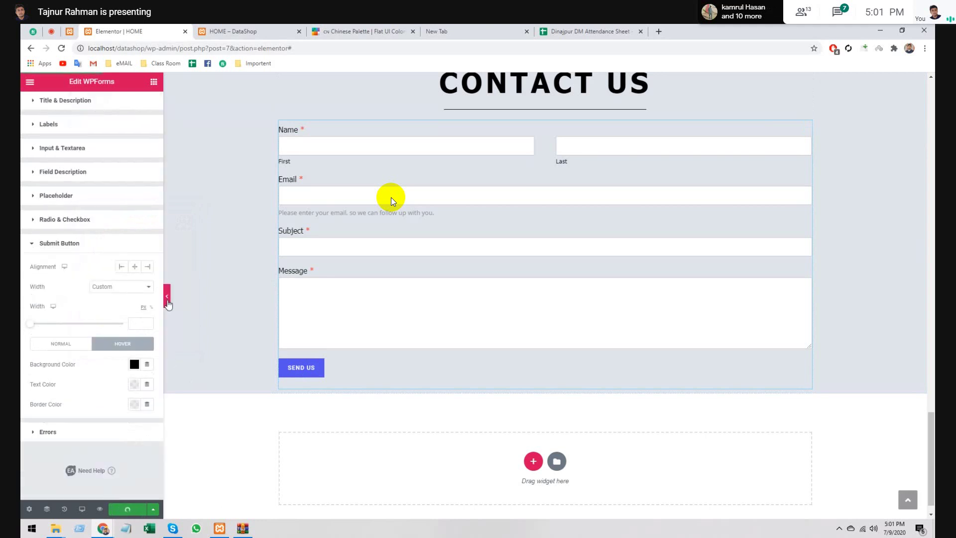
scroll(168, 305, up, 3)
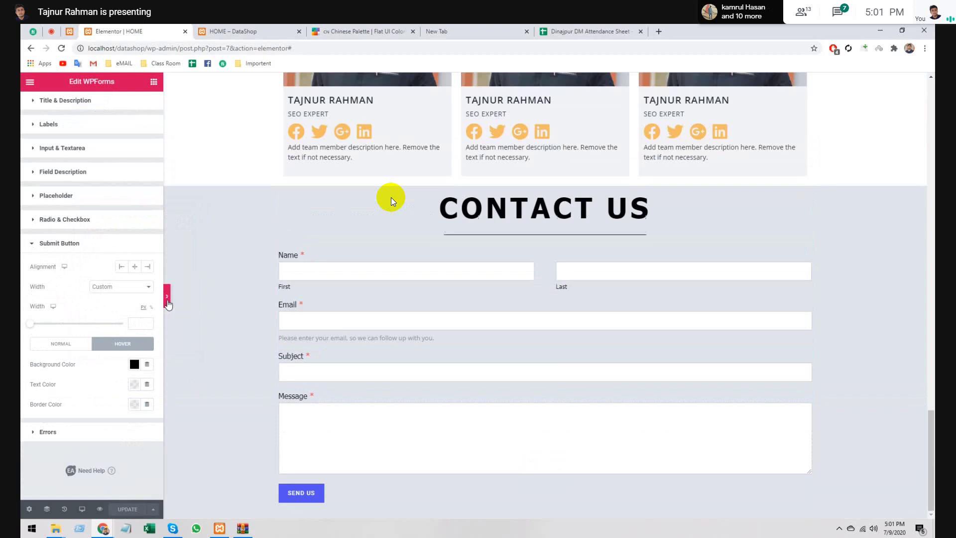
click(167, 301)
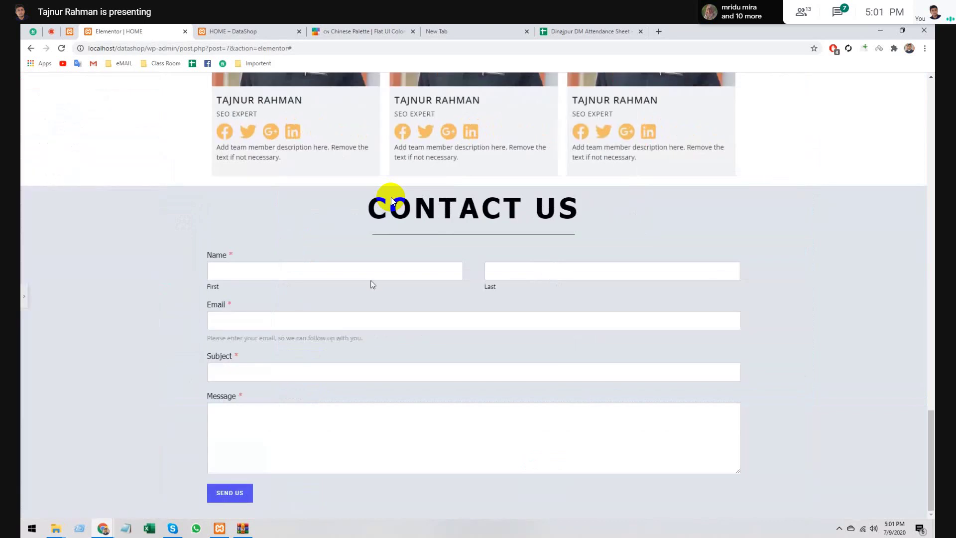
- Fill the preview form's first name, last name and email fields with test details
click(458, 273)
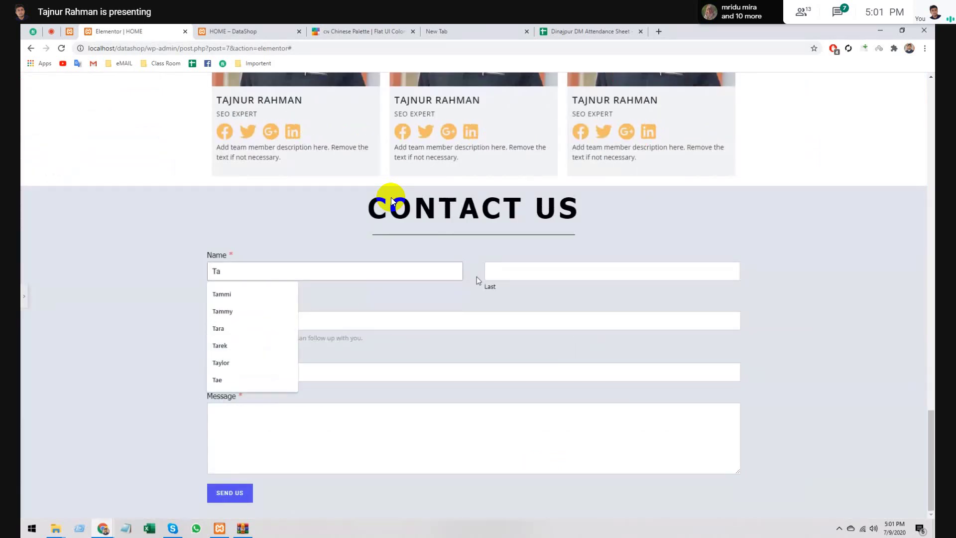
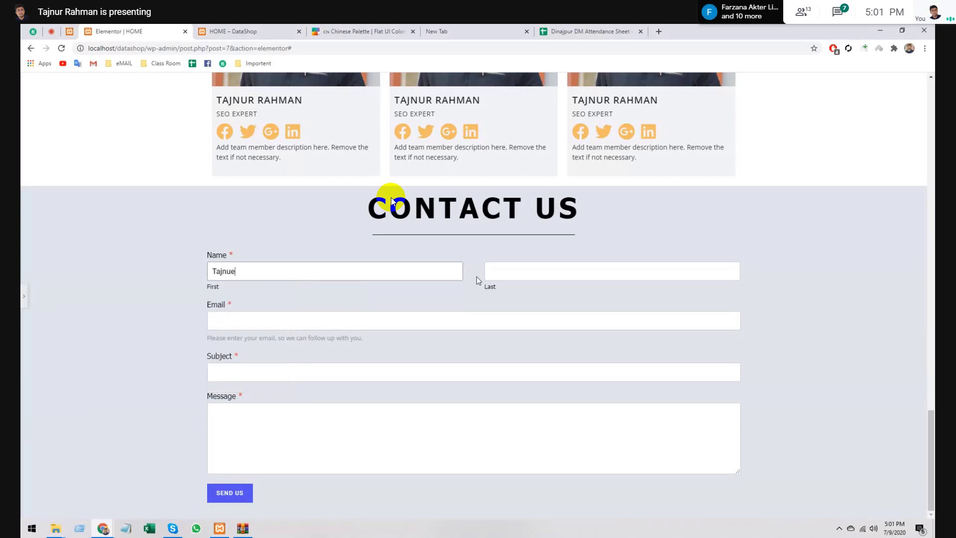
click(602, 272)
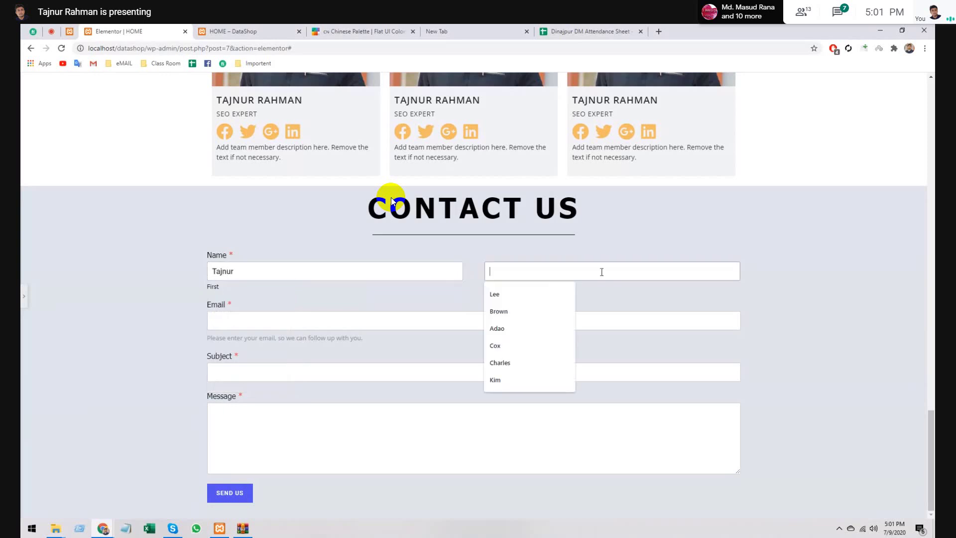
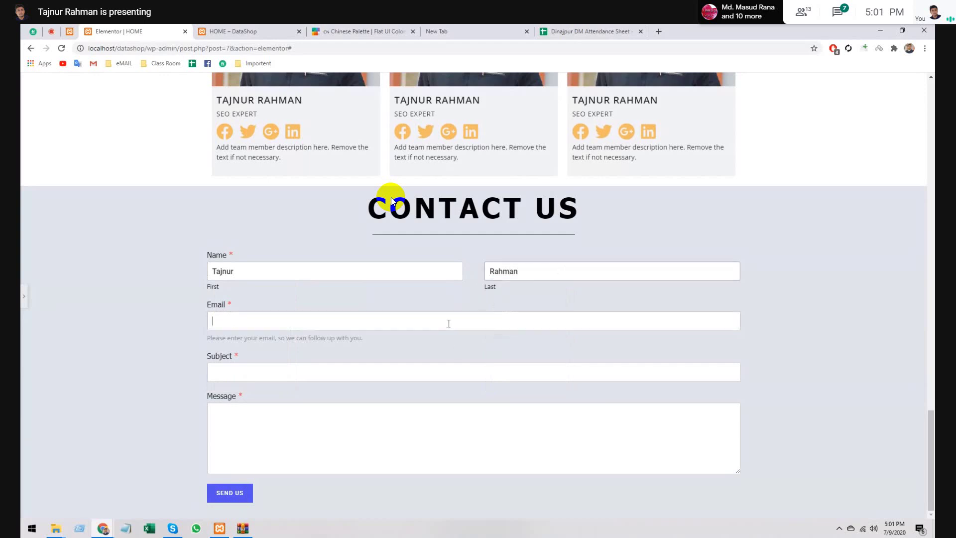
click(449, 323)
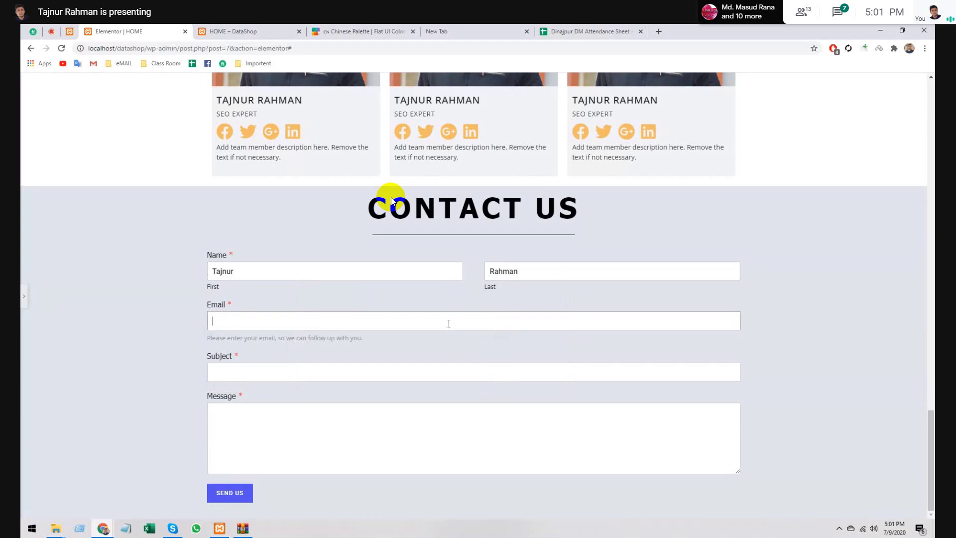
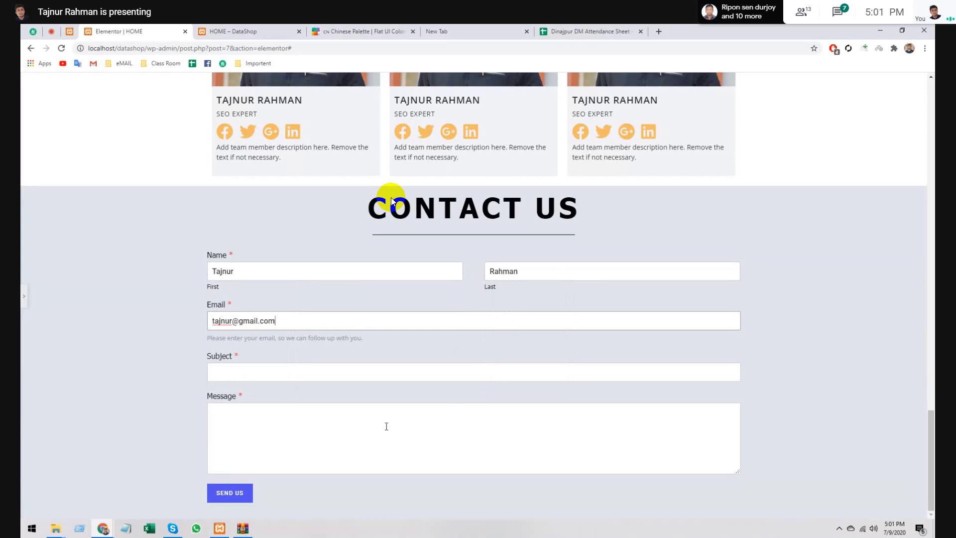
- Enter the subject 'Need Data Scraping Service', fixing the typo, and move to the Message box
click(337, 374)
text(Need )
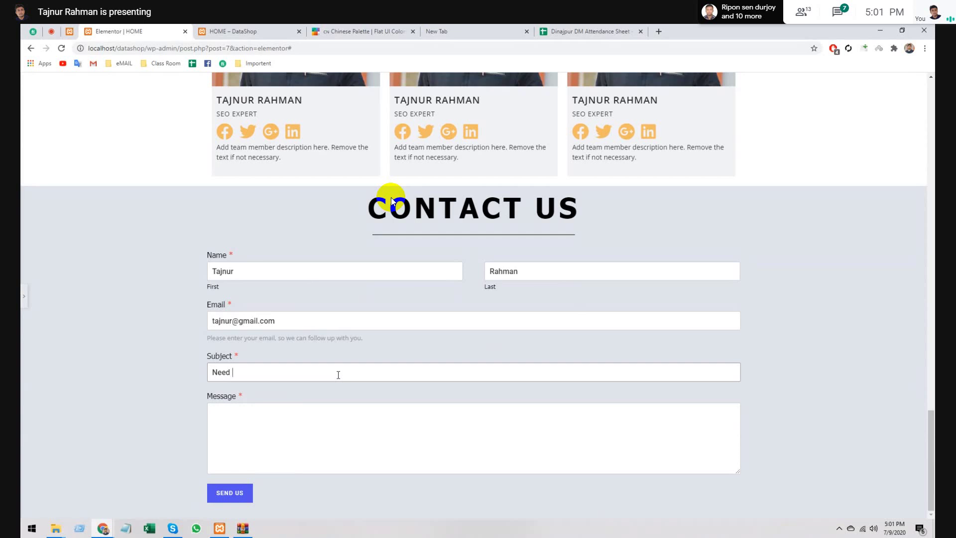
text(Data Scrapin)
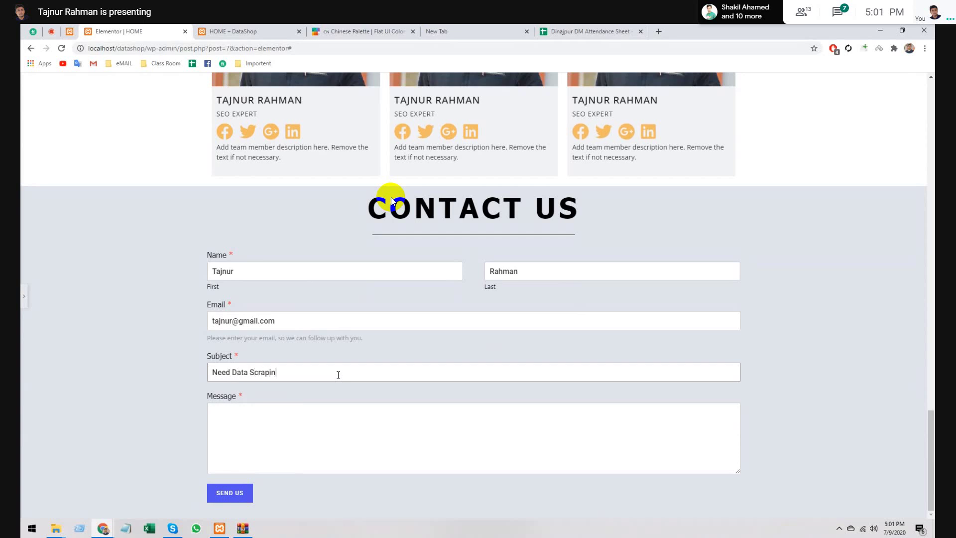
text(g Servoce)
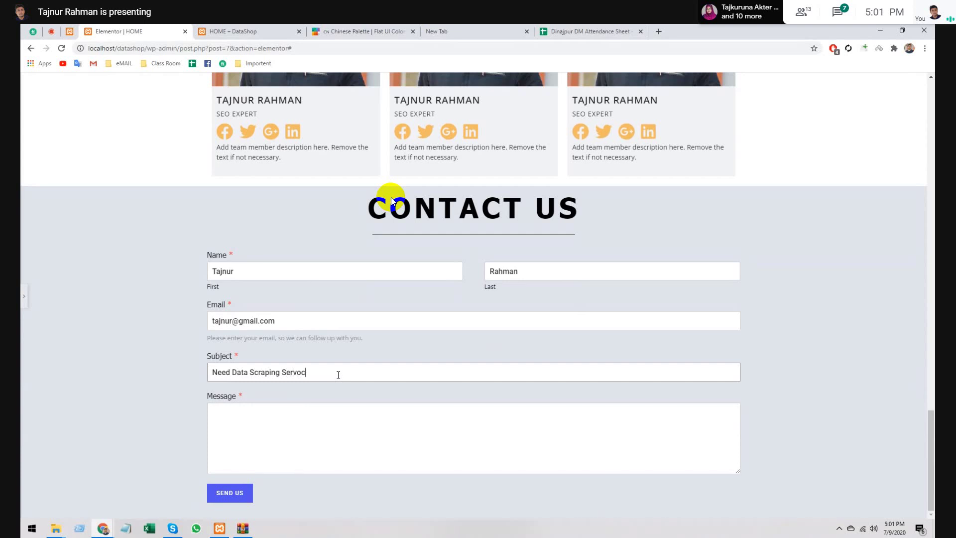
key(BackSpace)
key(BackSpace)
key(BackSpace)
text(ice)
click(303, 453)
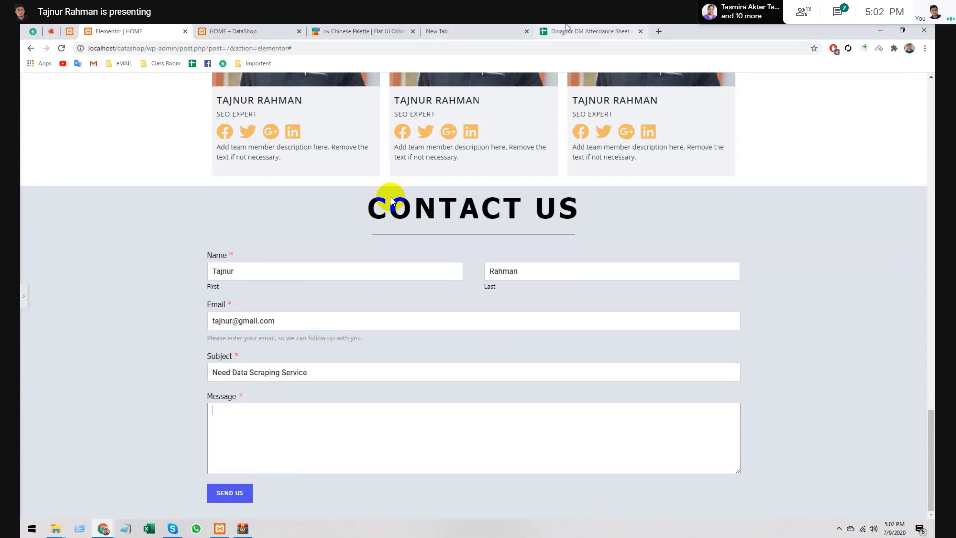
click(537, 27)
- Search 'Lorem ipsom' in a new tab for dummy Message text, then try sending the test form
click(476, 26)
click(395, 24)
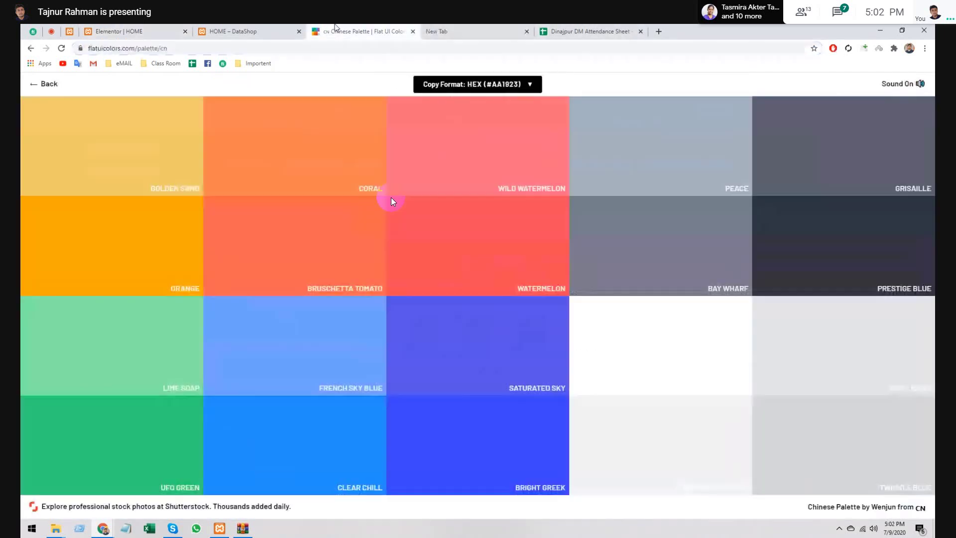
key(ctrl+t)
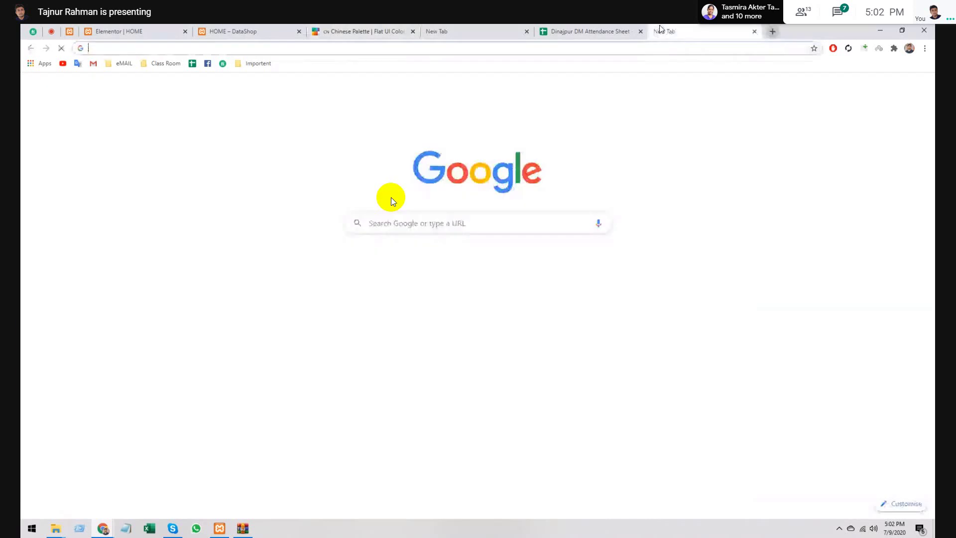
text(Lorem ipsom)
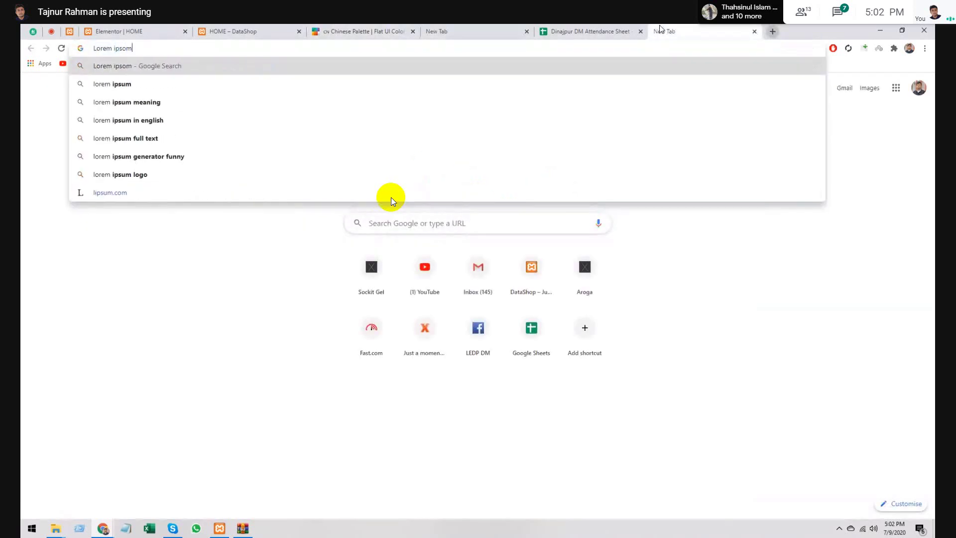
key(Return)
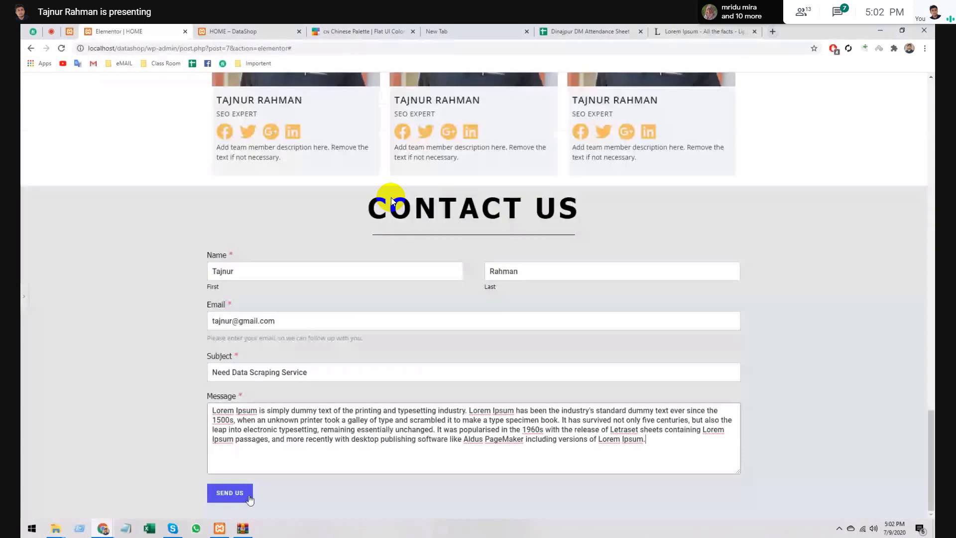
click(241, 500)
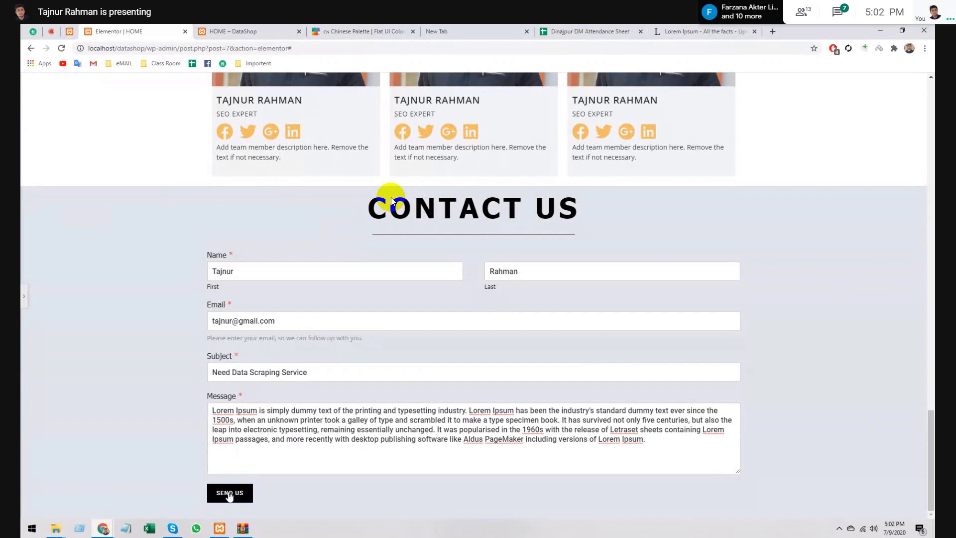
double_click(280, 271)
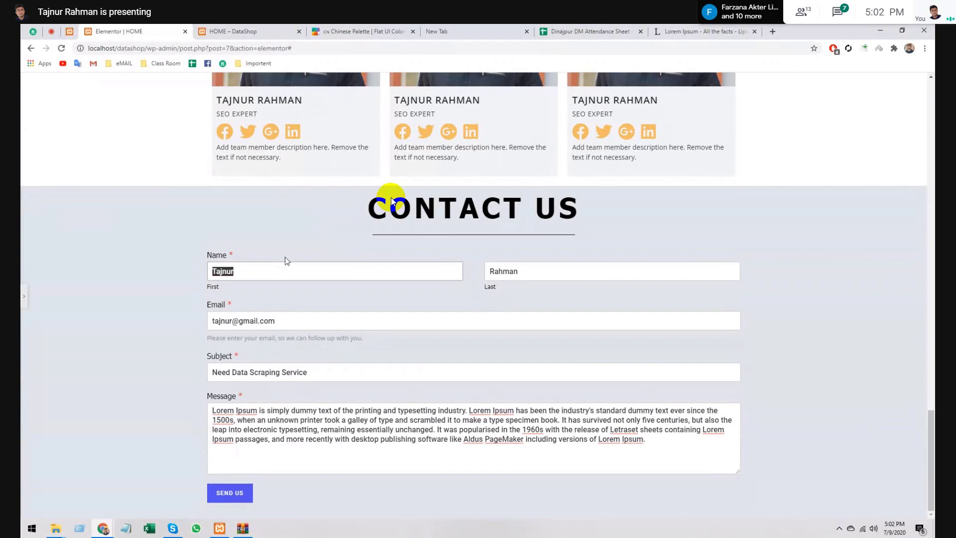
- Reload the live DataShop home page and enter a test first name and last name in Contact Us
click(236, 30)
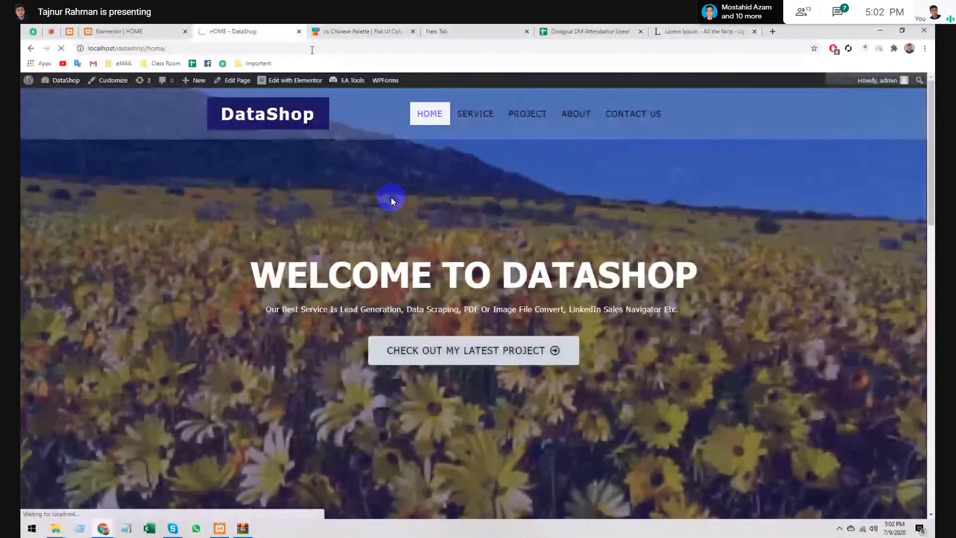
key(F5)
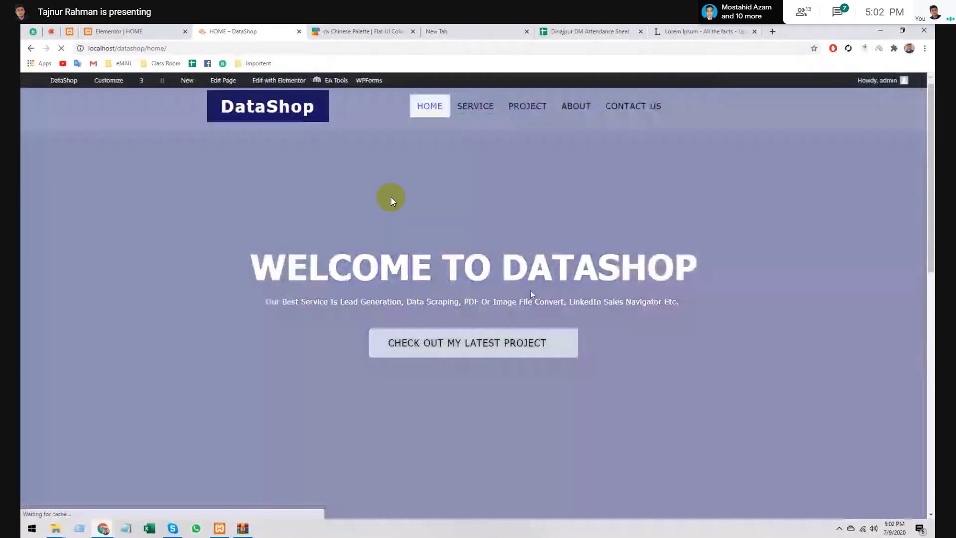
scroll(530, 286, down, 20)
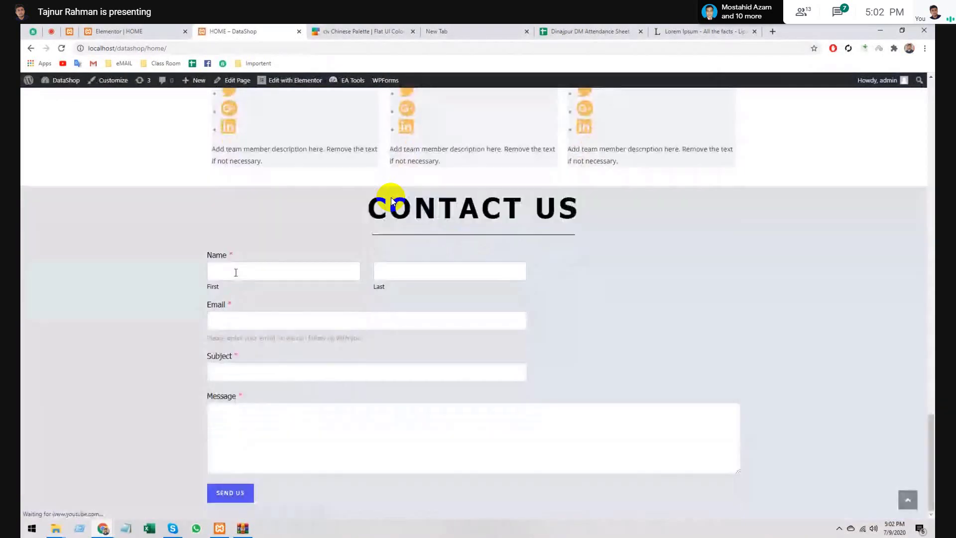
click(235, 273)
text(Tajnur)
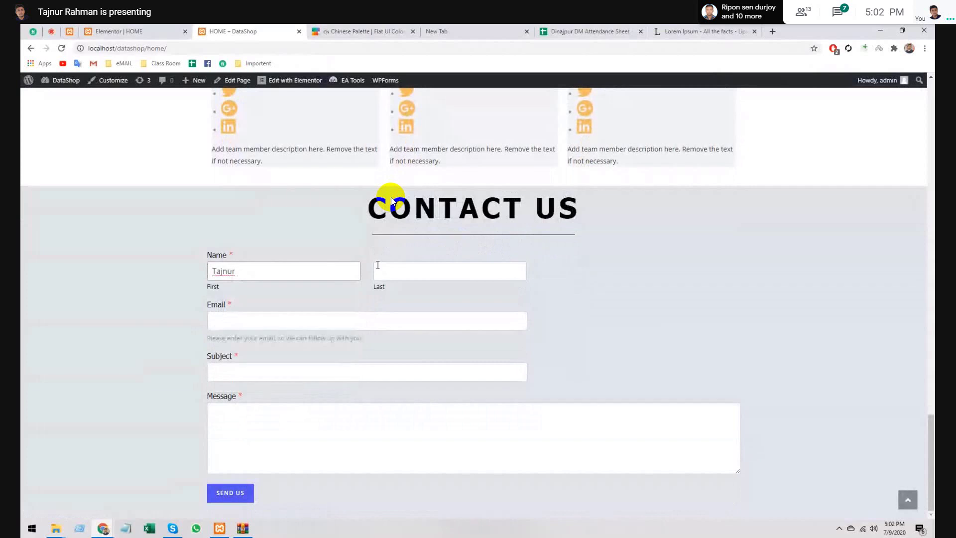
click(378, 265)
text(sdf)
- Fill the Email and Subject fields with placeholder test text
click(318, 328)
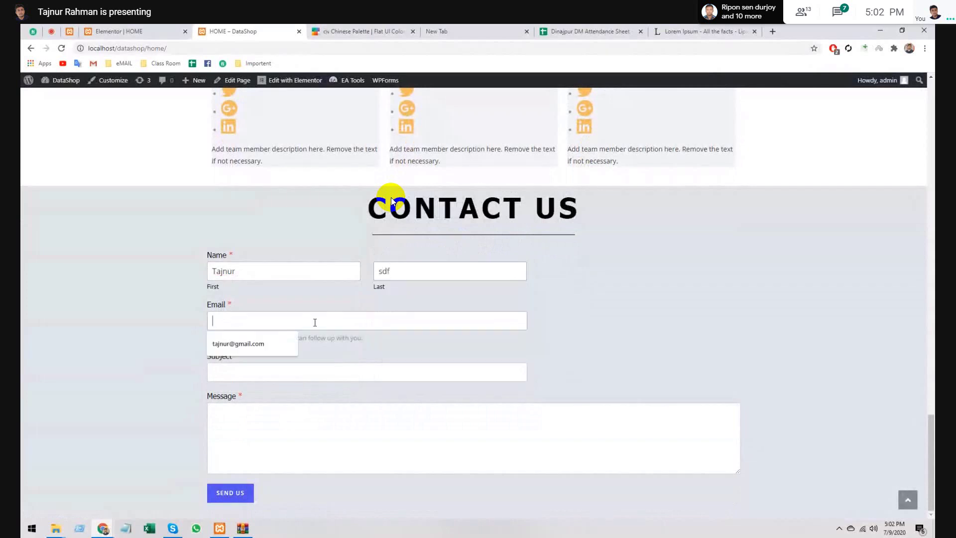
text(sdfsd)
key(Tab)
text(dfsdf)
click(352, 459)
text(sdfsdfsdf)
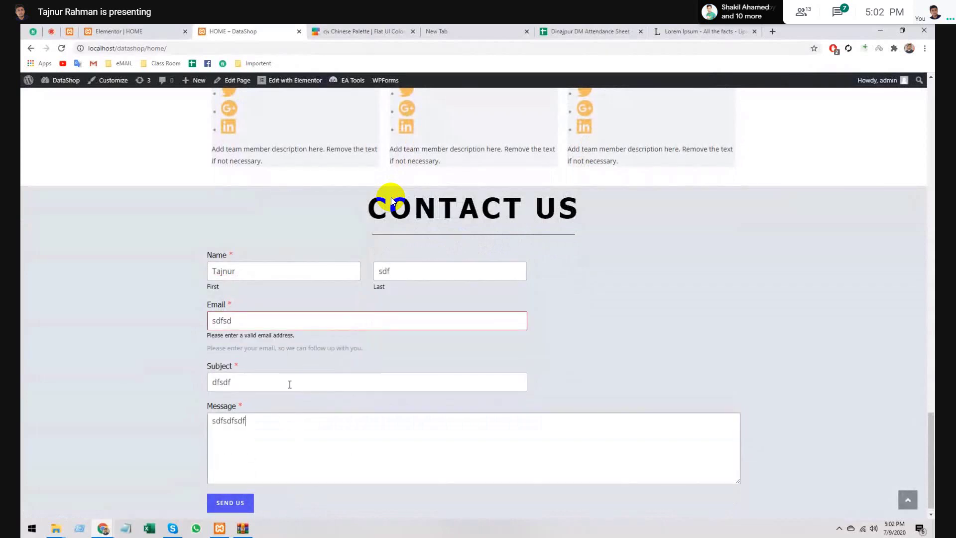
click(286, 383)
text(sdfsdfsdfsdf)
- Correct the Email field to a valid test address and send the form, getting the thank-you message
click(337, 320)
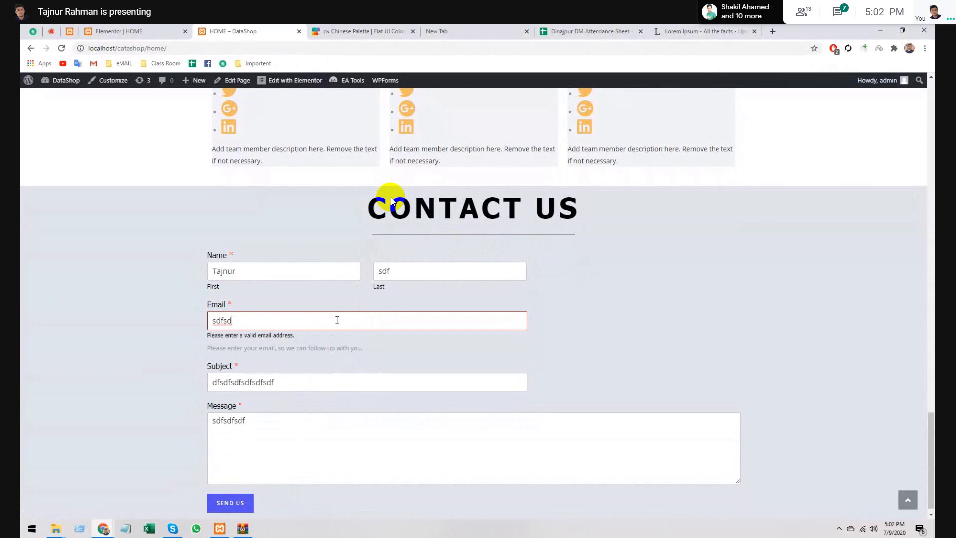
text(dfs@jhfg)
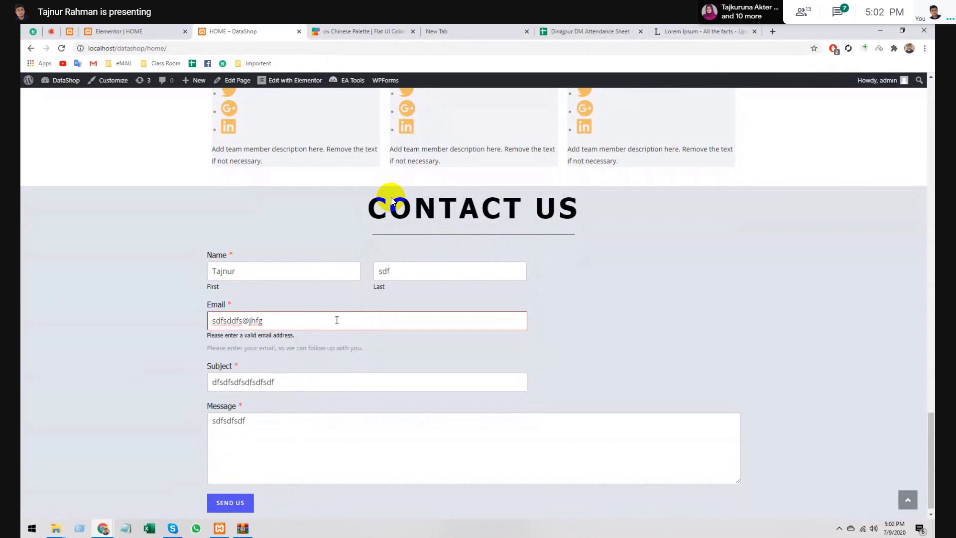
text(.gh)
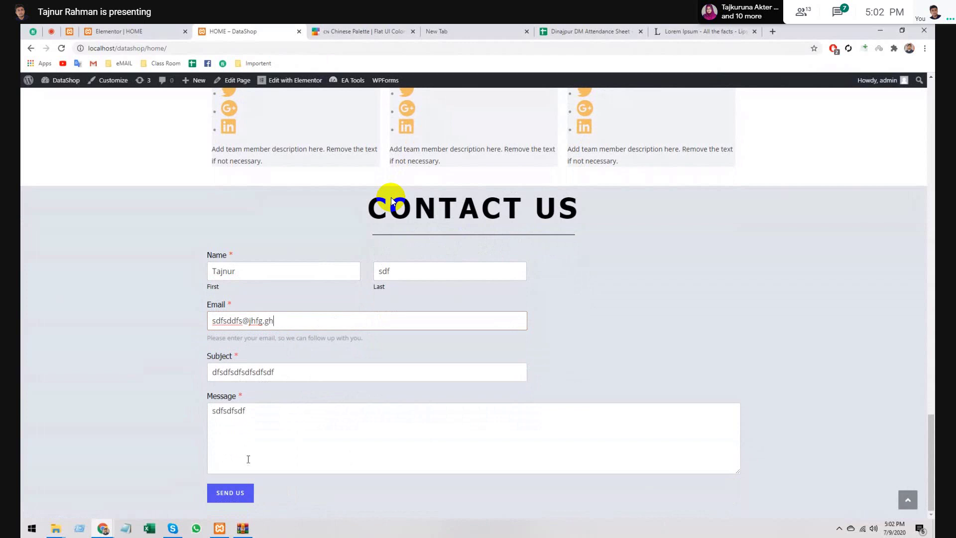
click(234, 495)
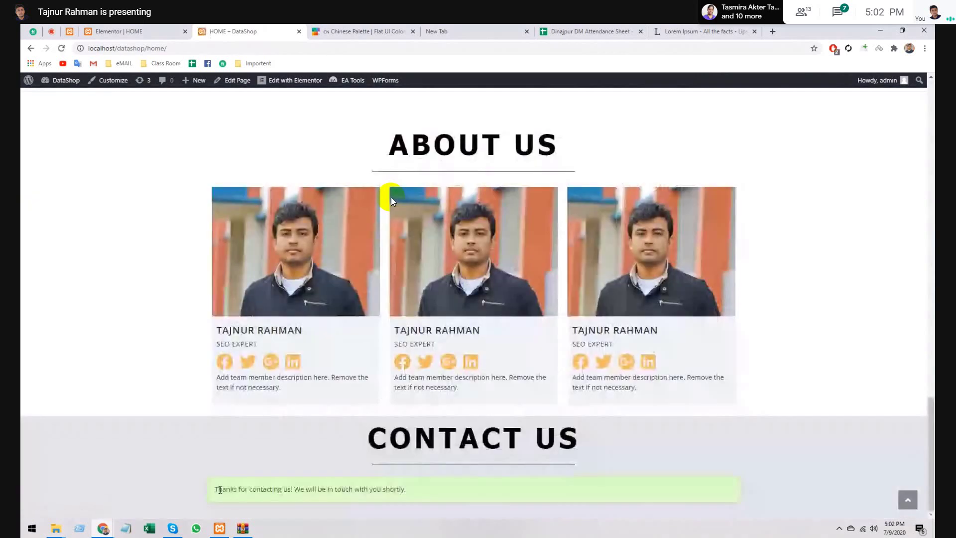
drag(219, 490, 334, 490)
- Clear the text selection and look over the WPForms SMTP email-sending settings
click(420, 488)
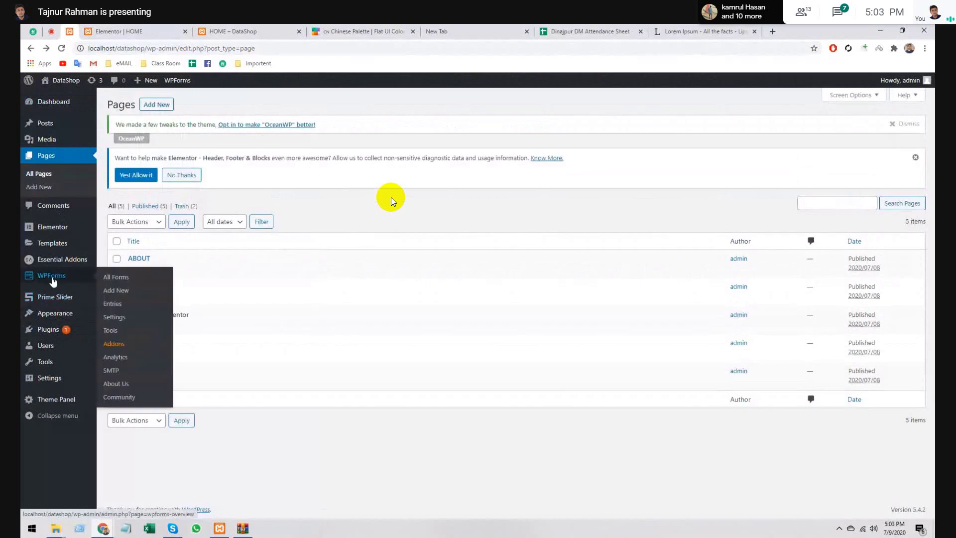
click(53, 282)
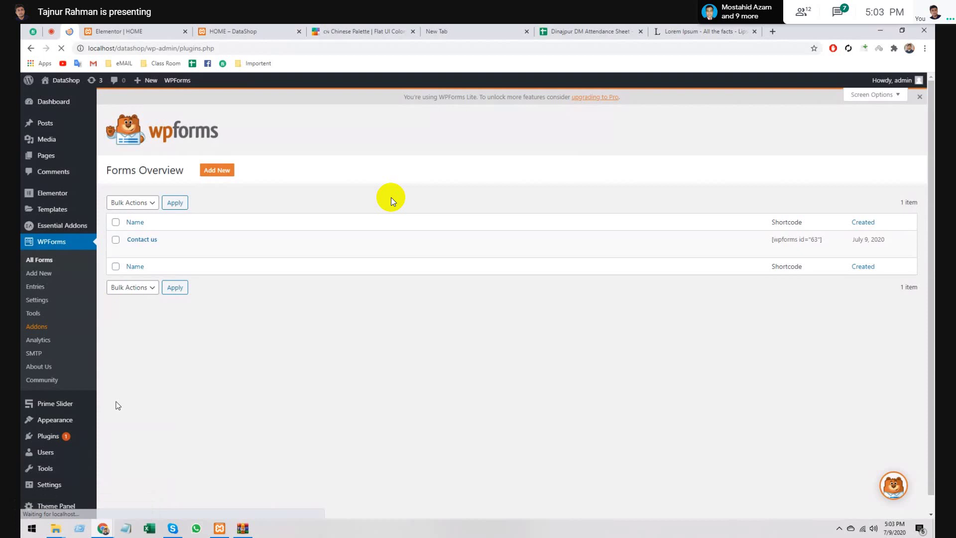
mouse_move(122, 247)
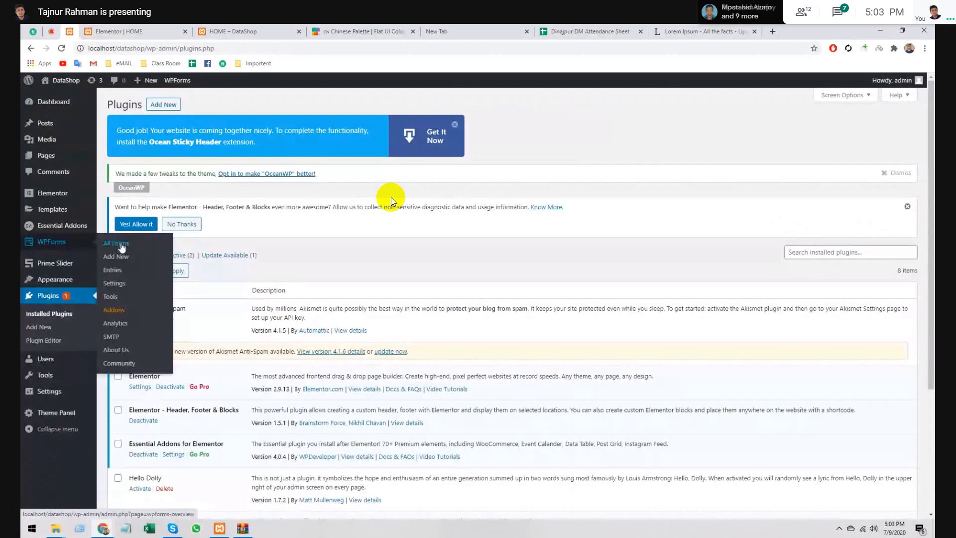
click(116, 337)
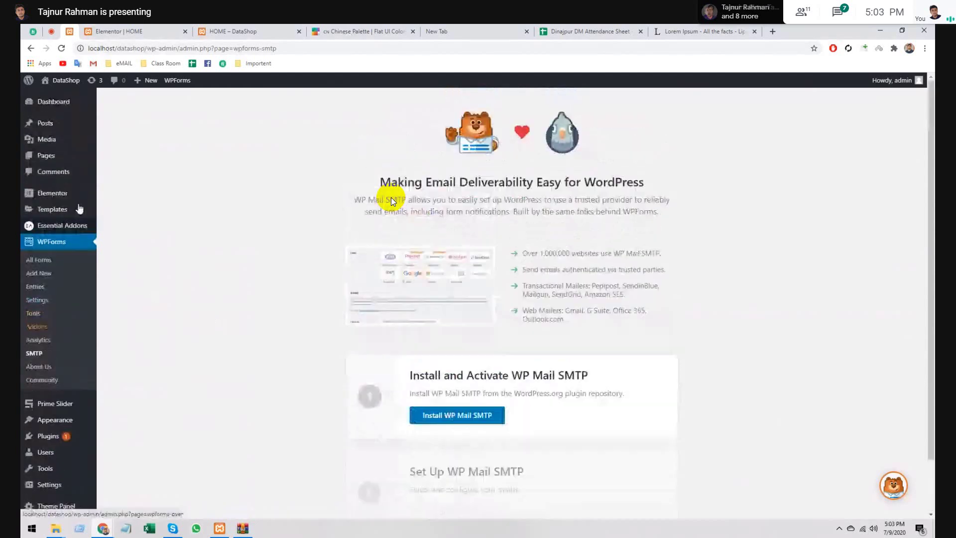
- Review the WPForms All Forms list, then return to the live DataShop home page
mouse_move(64, 124)
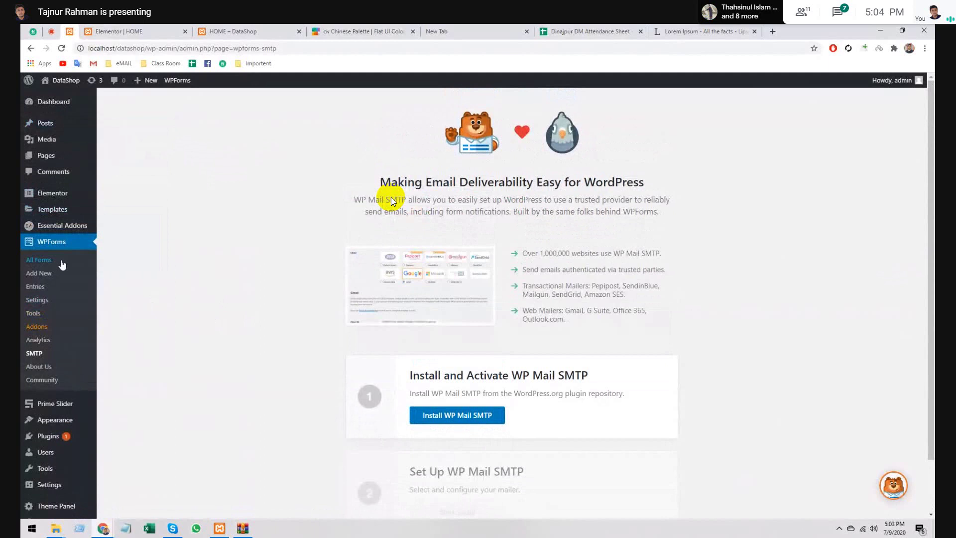
click(62, 265)
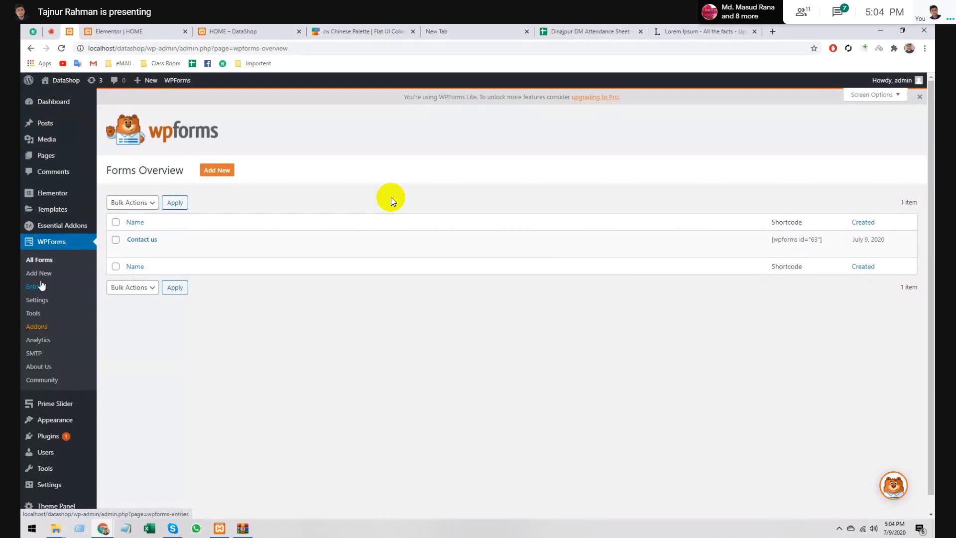
click(225, 30)
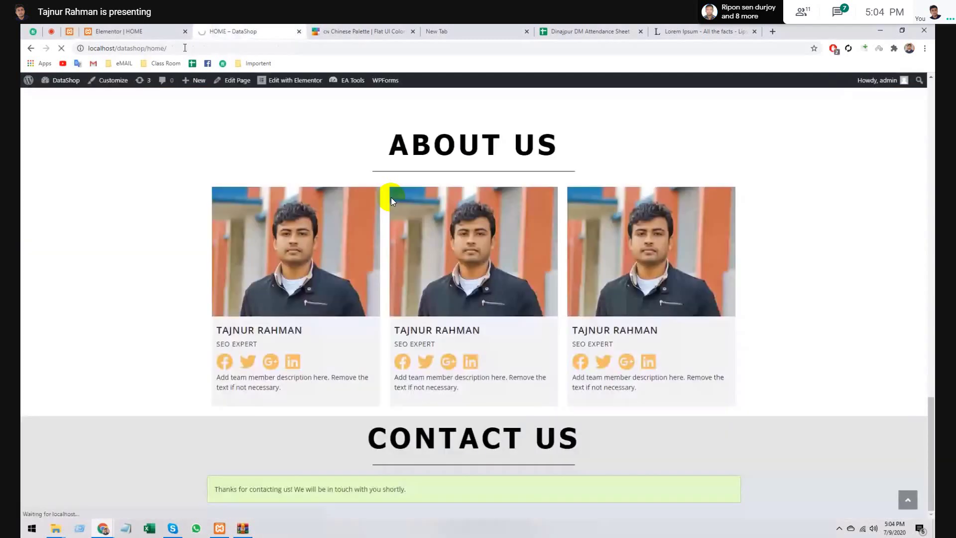
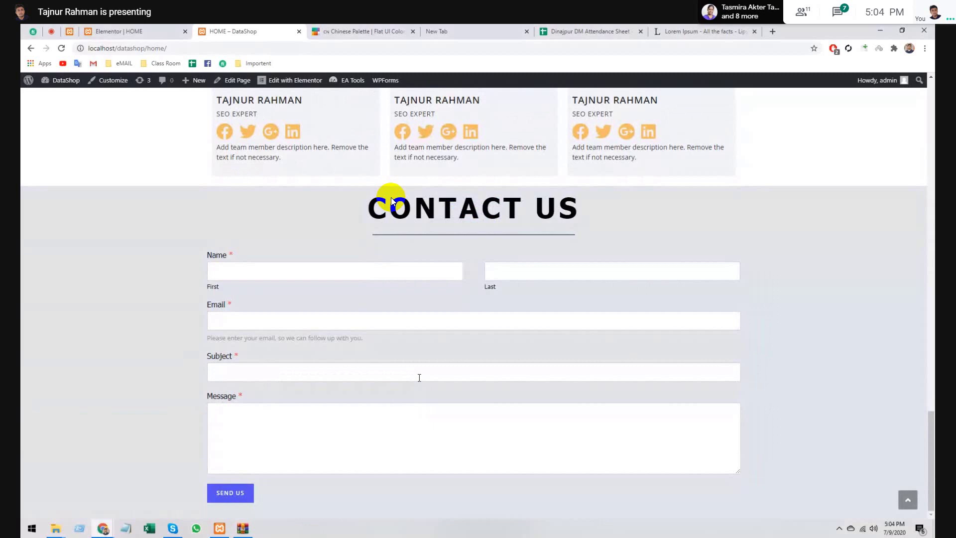
- Back in the Elementor page, clear the Message and Subject entries of the Contact Us form
key(ctrl+shift+Tab)
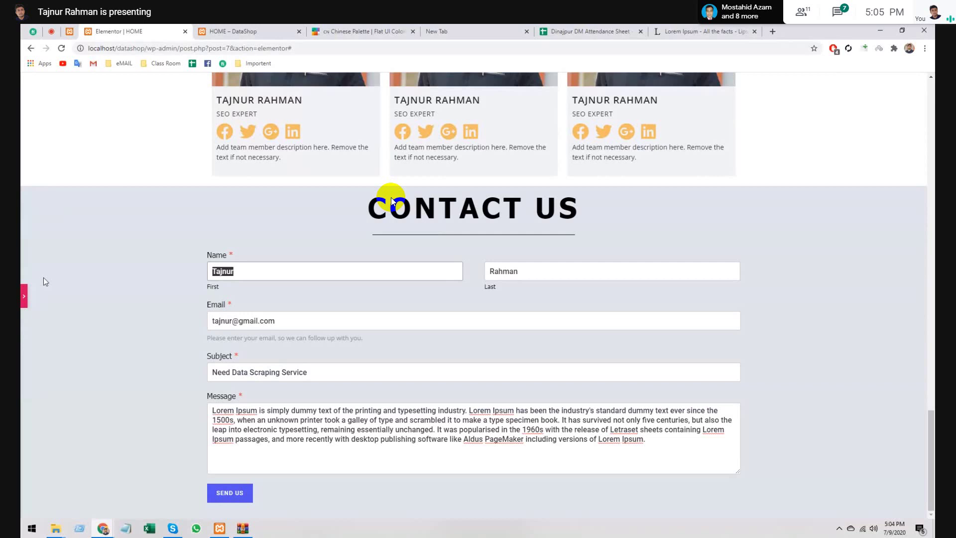
scroll(352, 331, up, 10)
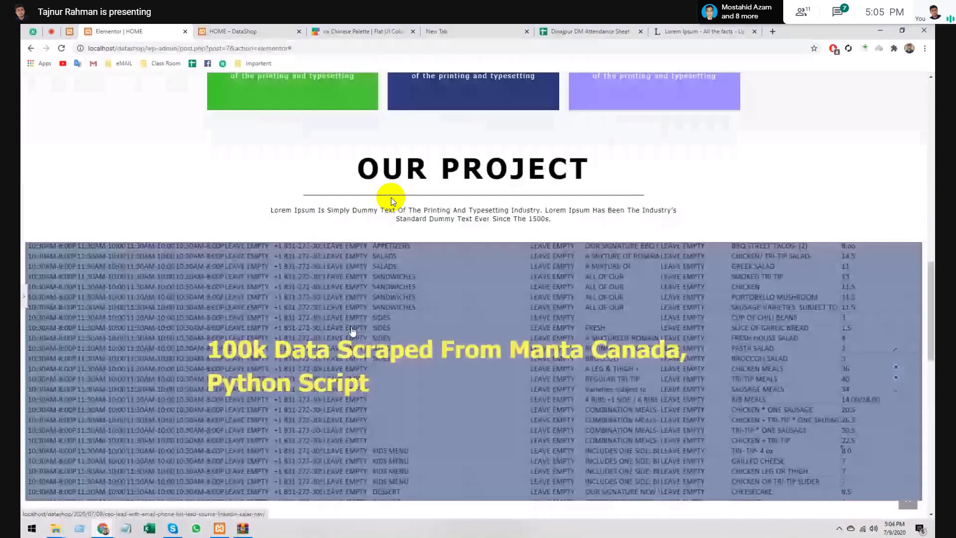
scroll(352, 330, up, 10)
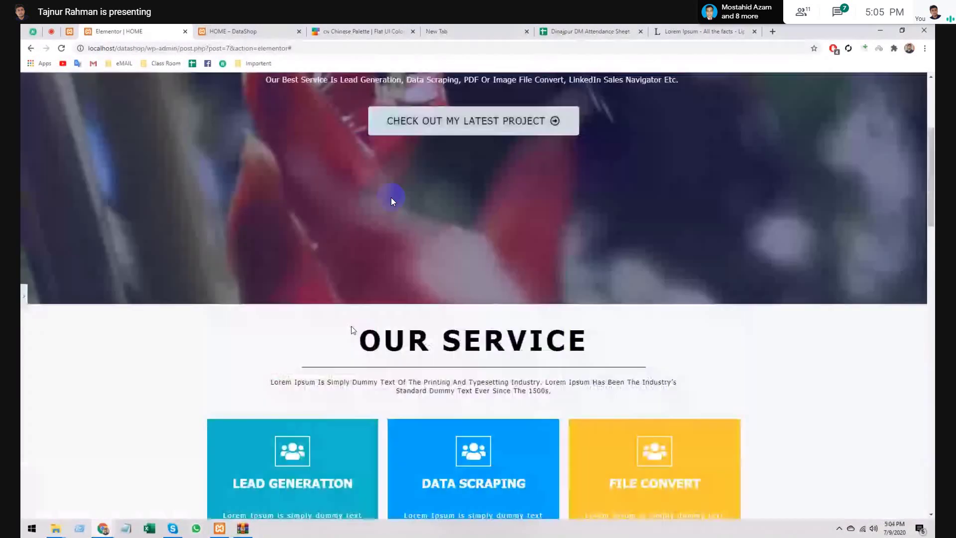
scroll(352, 330, down, 4)
scroll(351, 329, down, 15)
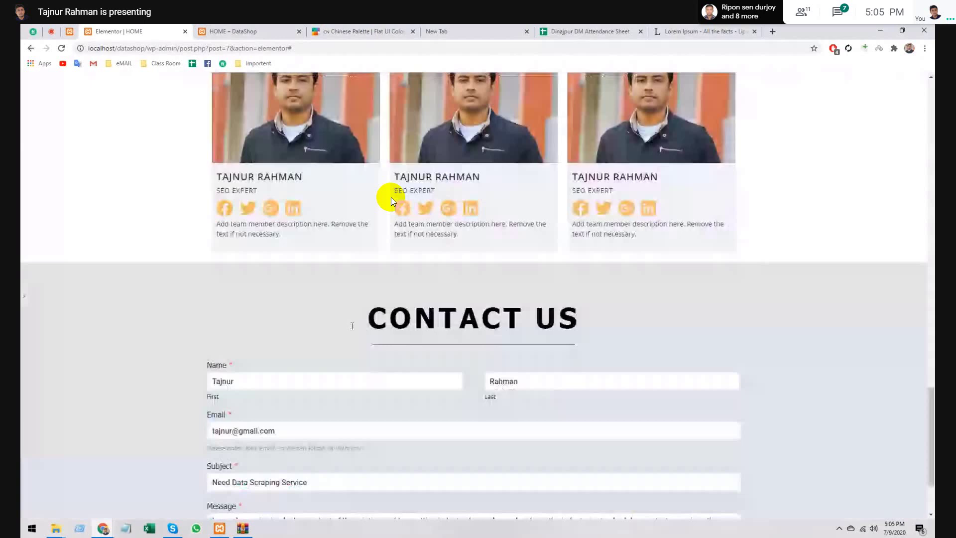
scroll(352, 326, down, 2)
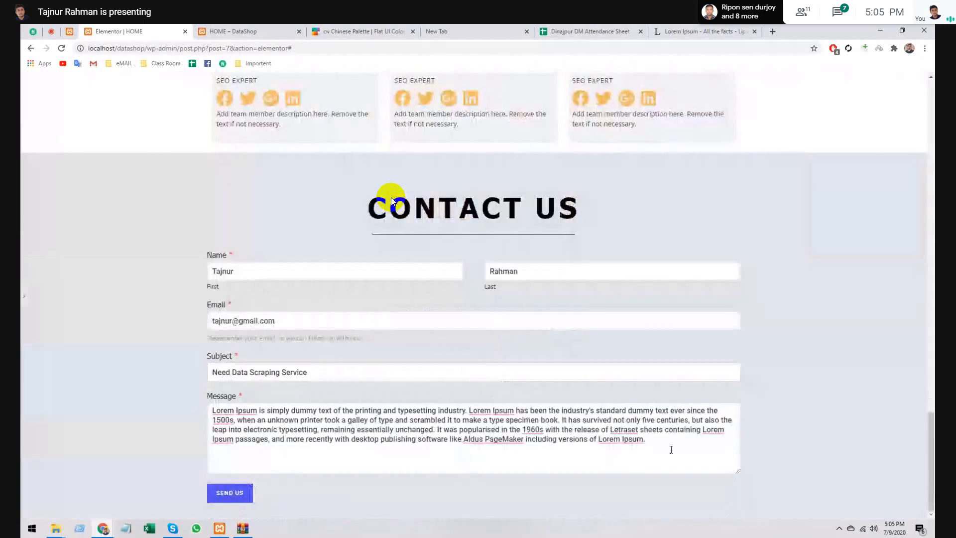
key(ctrl+a)
key(BackSpace)
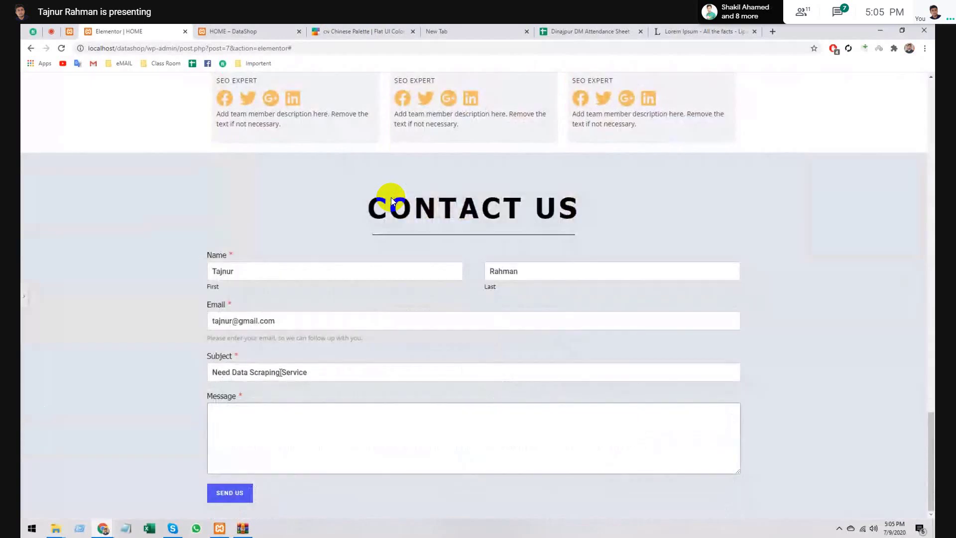
triple_click(280, 372)
key(BackSpace)
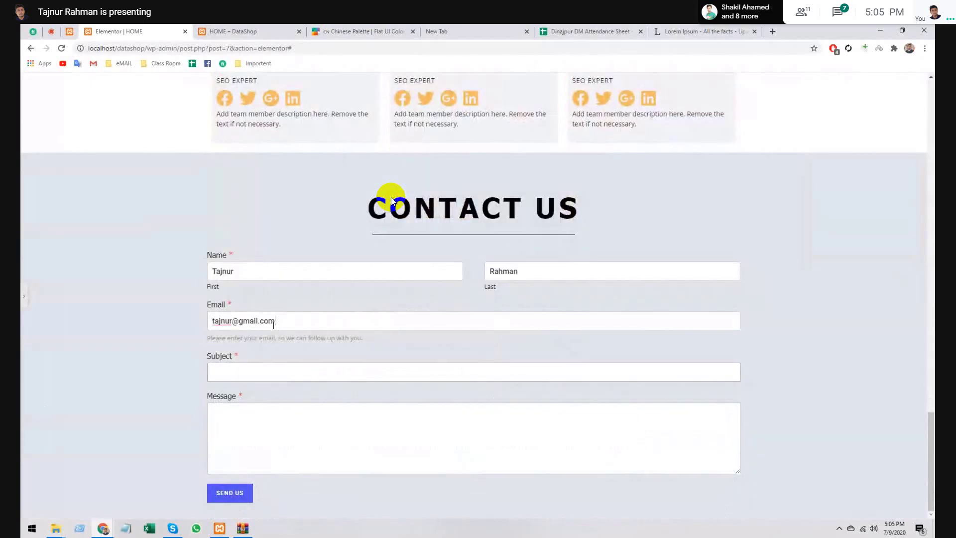
- Clear the Email, last-name and first-name entries so the form is empty
triple_click(273, 321)
key(BackSpace)
triple_click(547, 275)
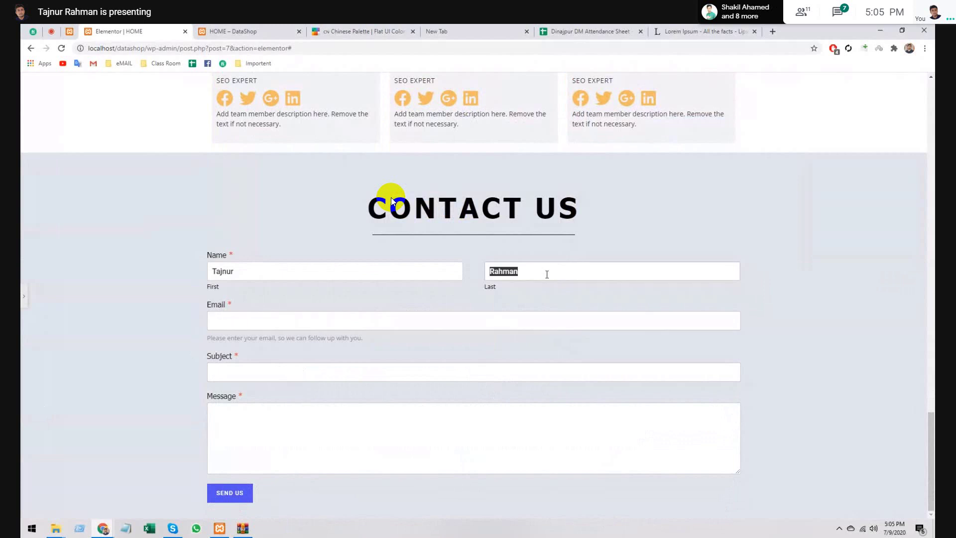
key(BackSpace)
triple_click(297, 272)
key(BackSpace)
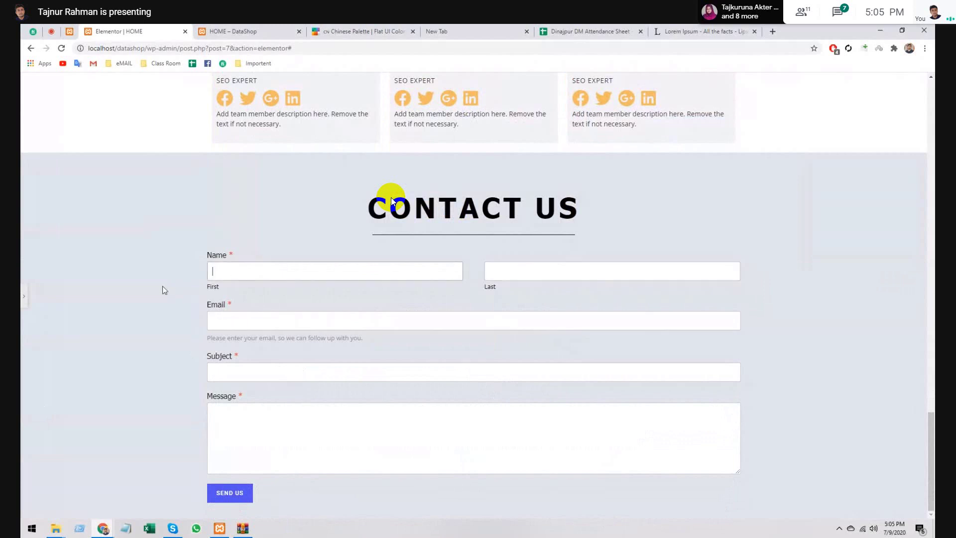
scroll(163, 282, up, 12)
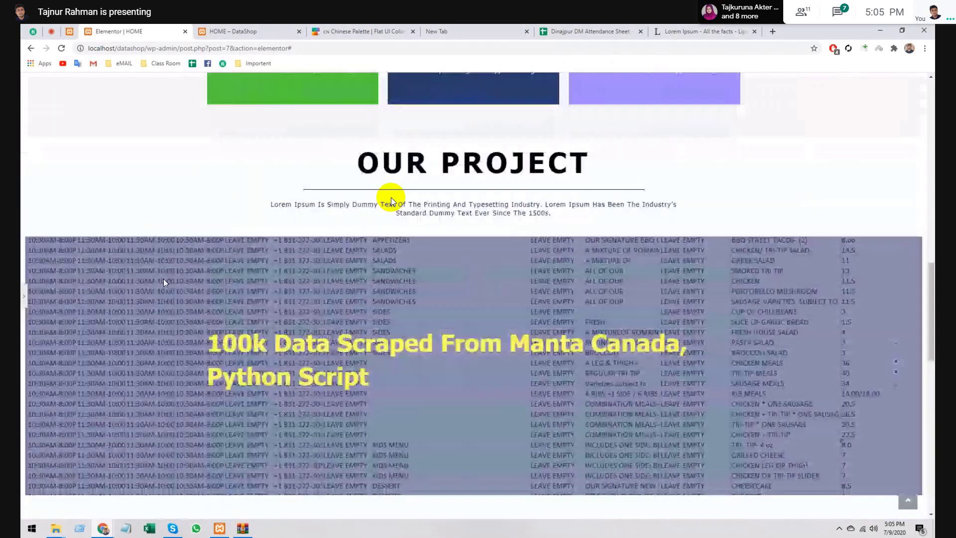
scroll(391, 199, up, 15)
scroll(391, 199, down, 6)
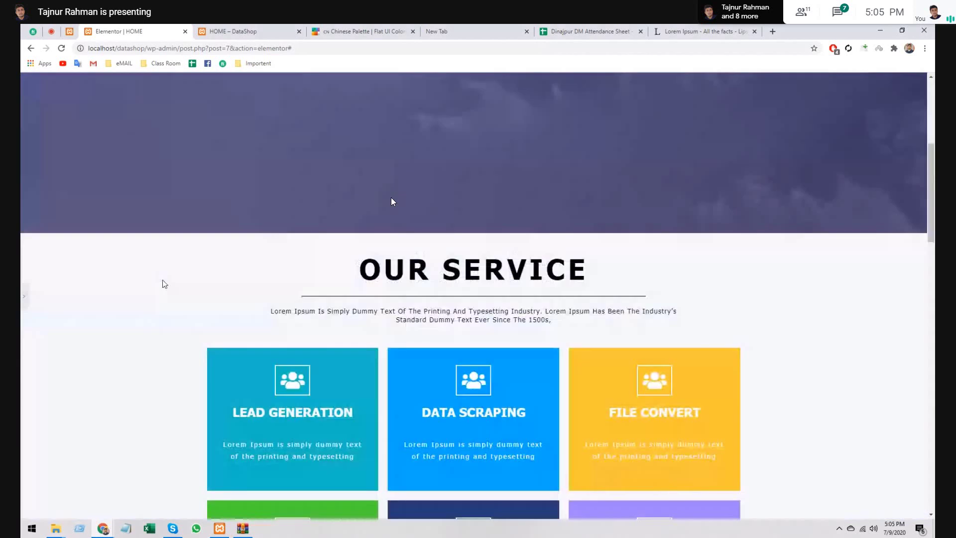
scroll(391, 202, down, 15)
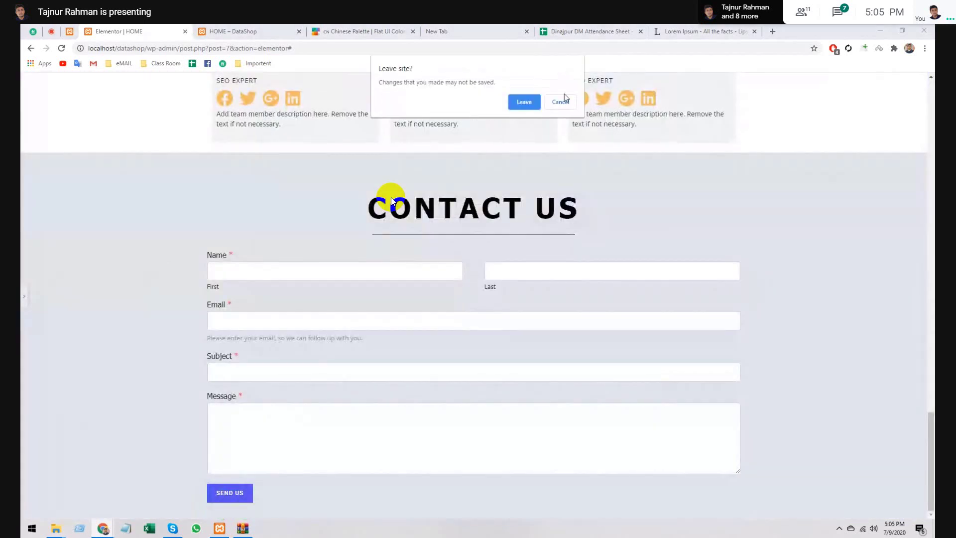
- Cancel leaving, close the Elementor tab, and bring up the WPForms Forms Overview in wp-admin
click(561, 102)
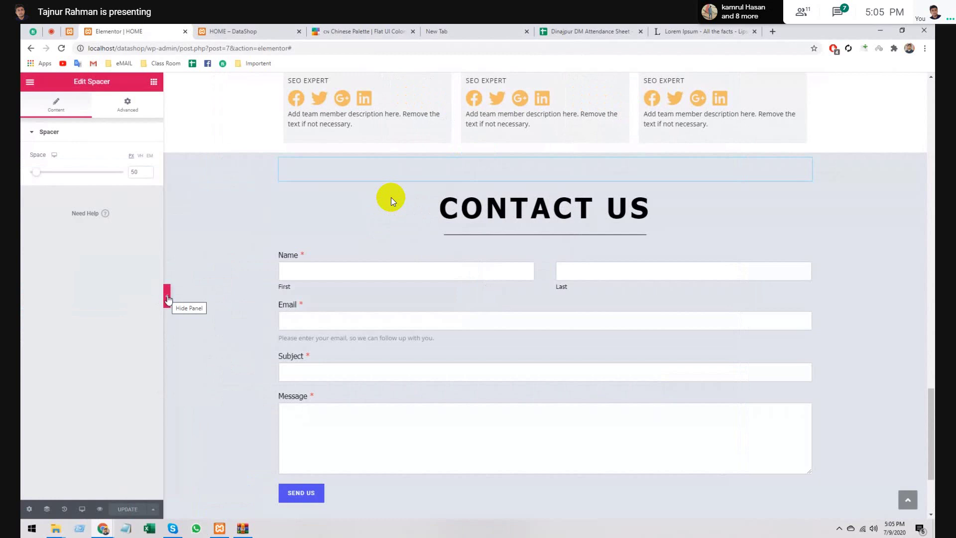
click(184, 32)
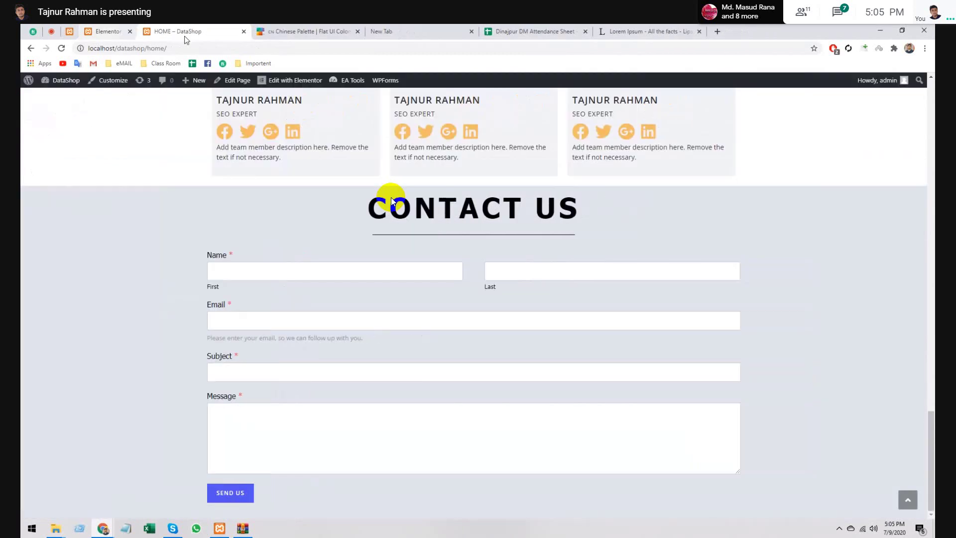
click(70, 32)
mouse_move(58, 192)
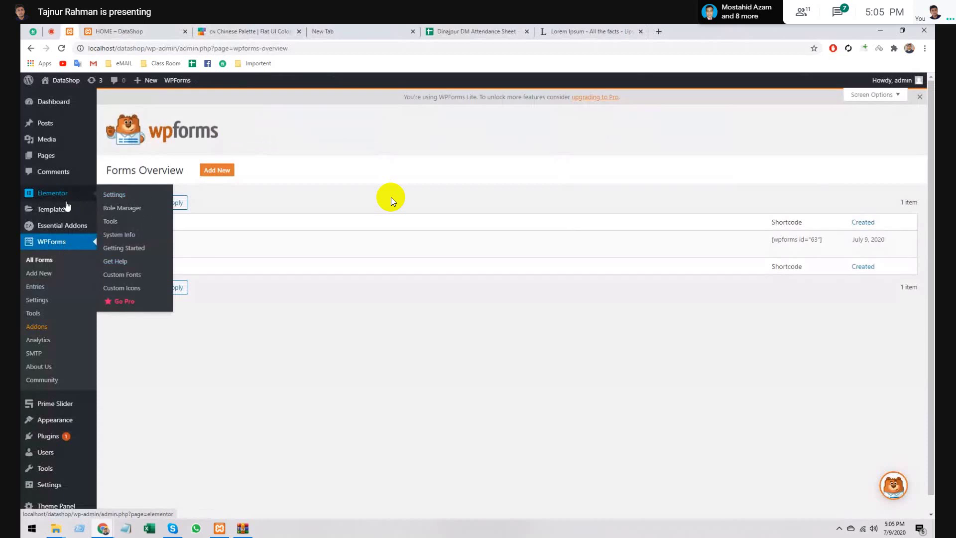
mouse_move(63, 210)
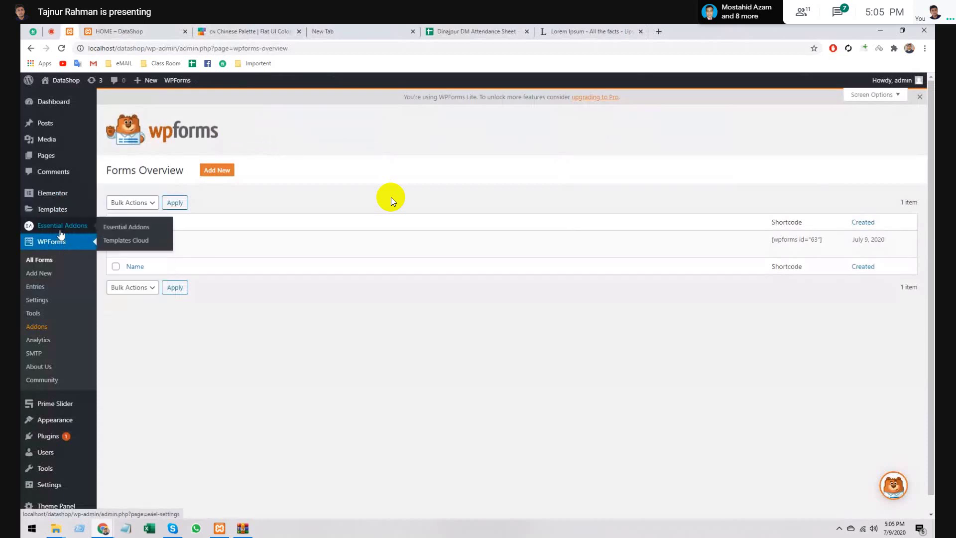
- Start a new template under Appearance > Header Footer & Blocks
mouse_move(50, 425)
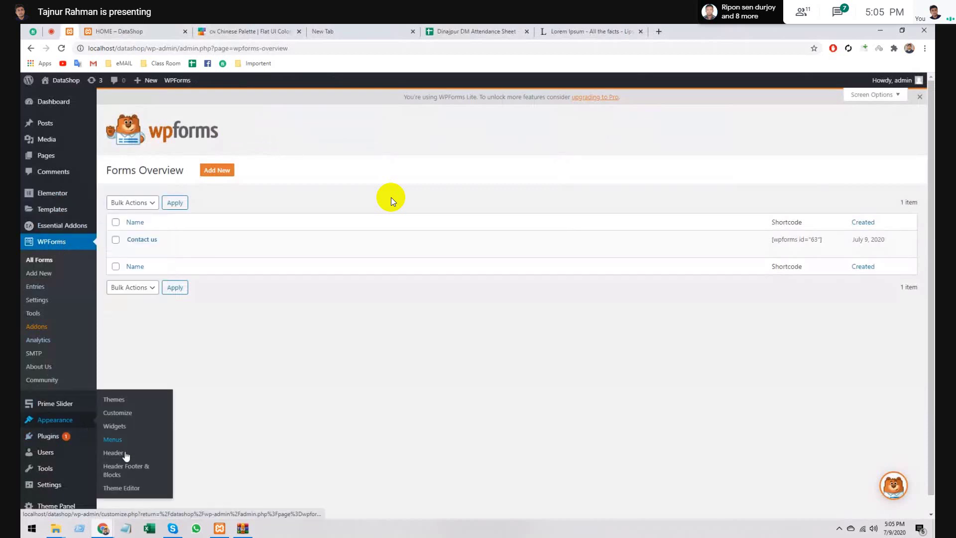
click(125, 470)
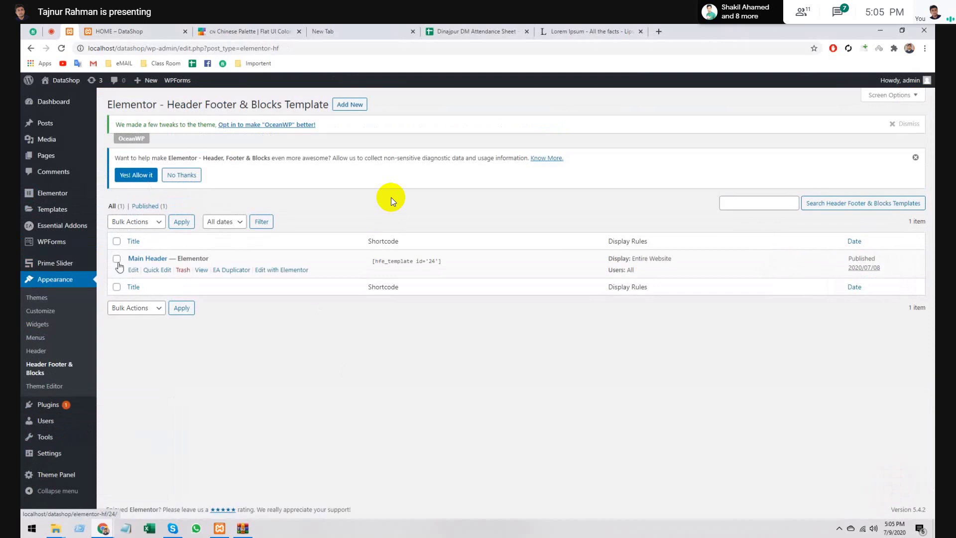
click(351, 111)
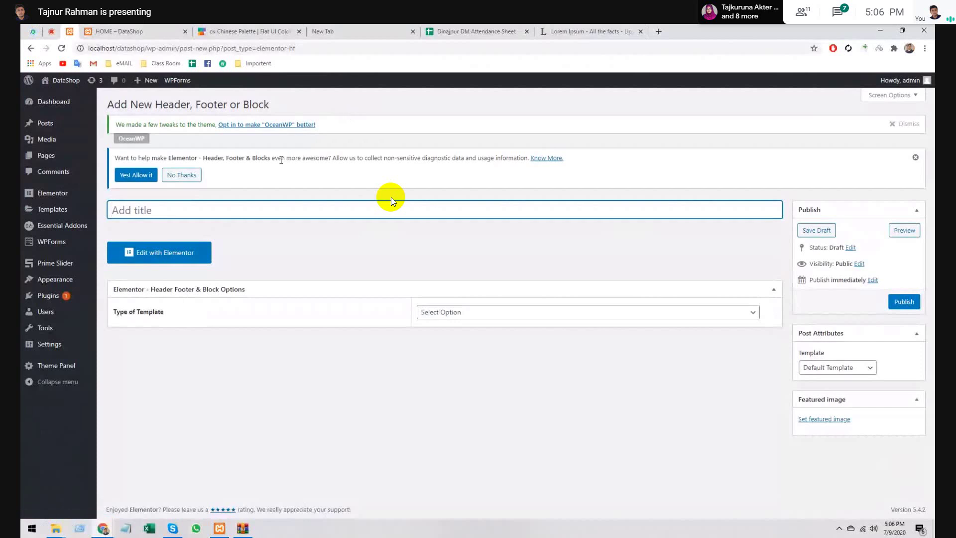
- Make it a Footer shown on the Entire Website, publish it, and title it 'Main Footer'
click(505, 316)
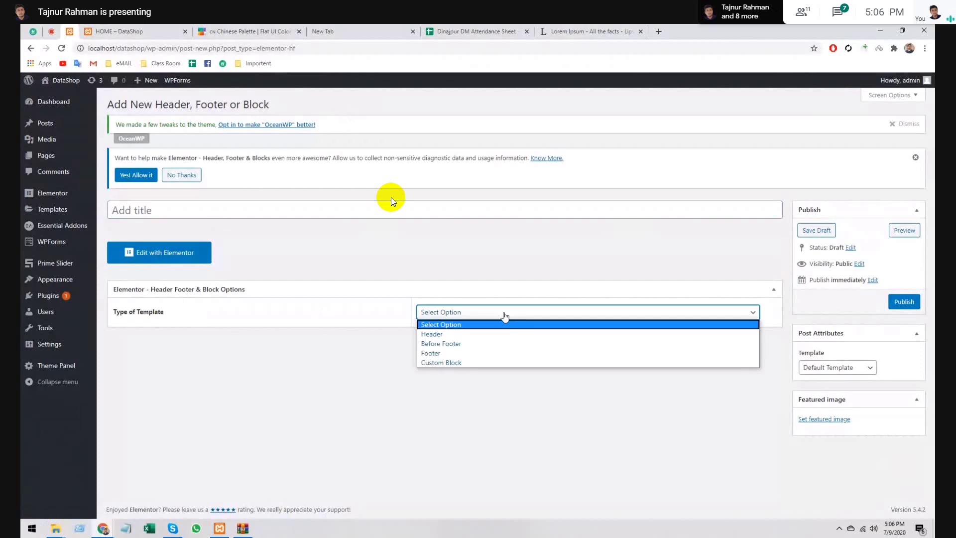
click(505, 354)
click(505, 348)
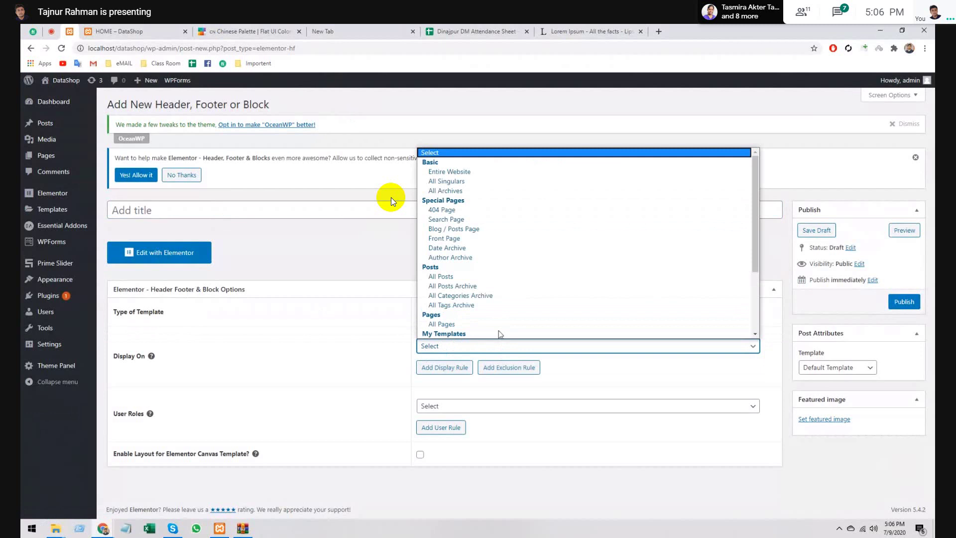
click(449, 171)
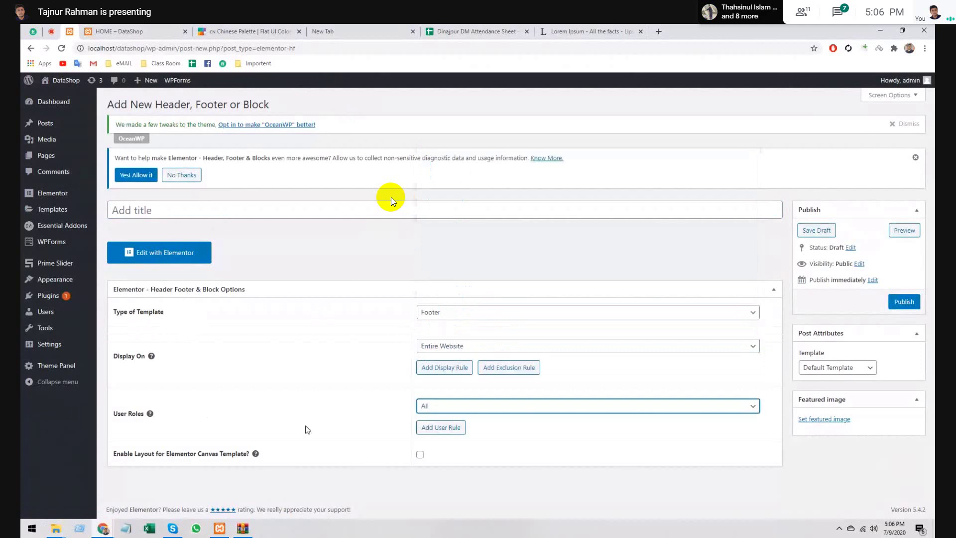
click(908, 303)
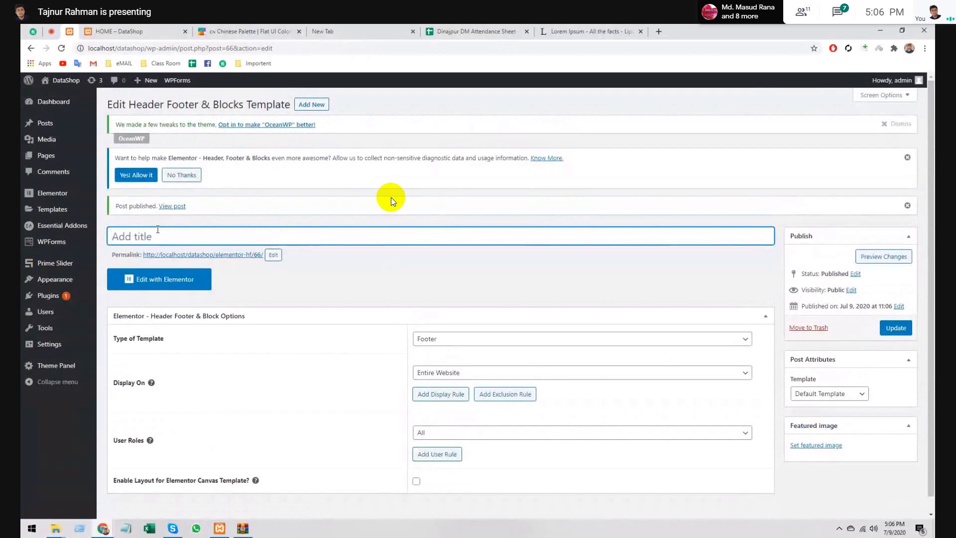
text(Main)
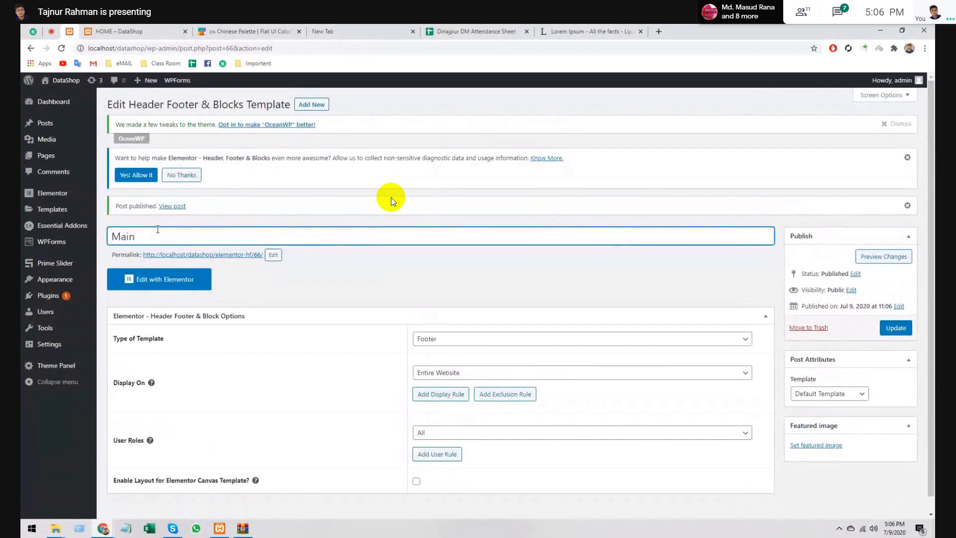
text( Footer)
- Open Main Footer in Elementor and add a stretched one-column section with Full Width content
click(174, 279)
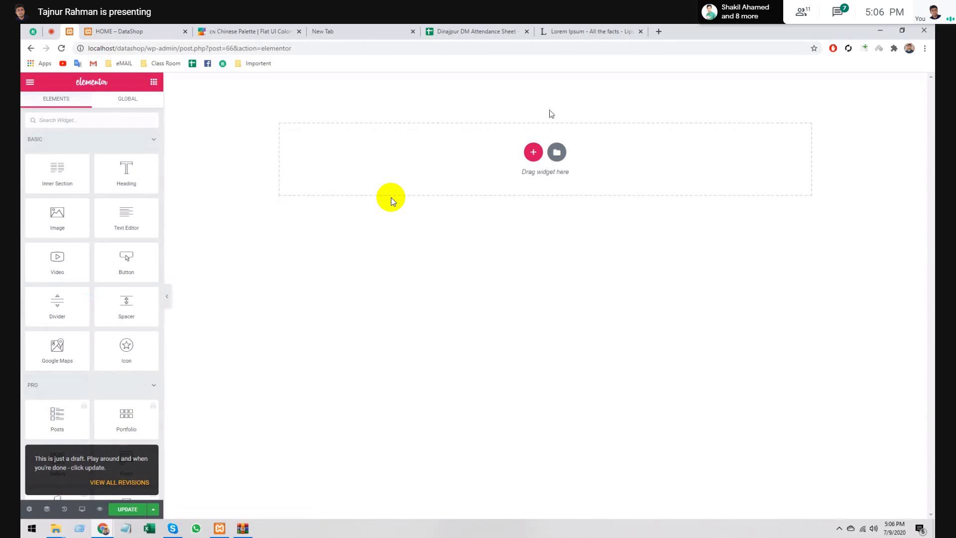
click(534, 153)
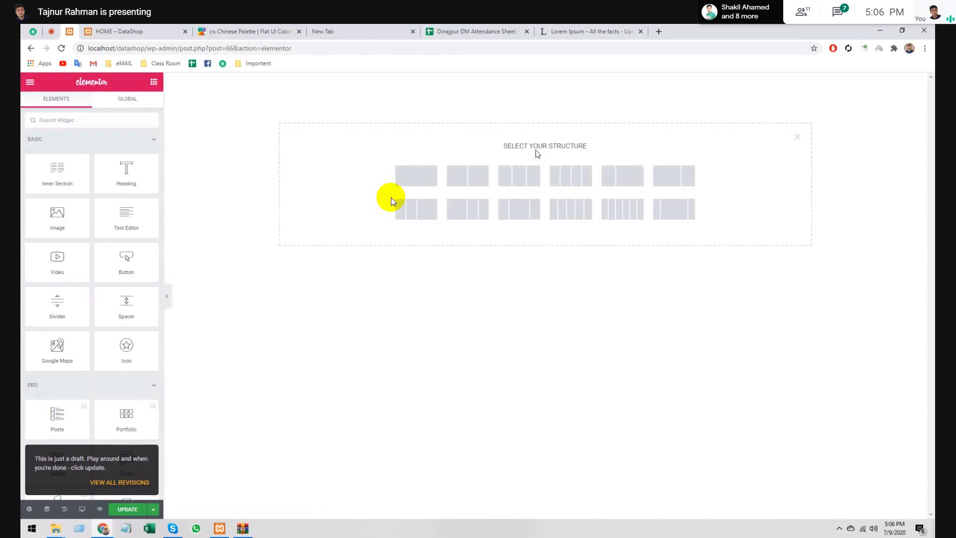
click(428, 179)
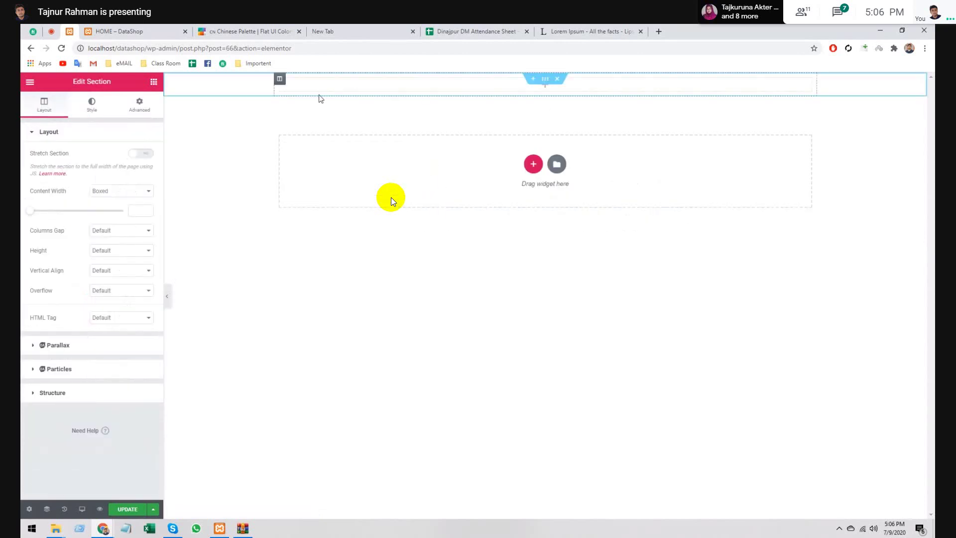
click(139, 153)
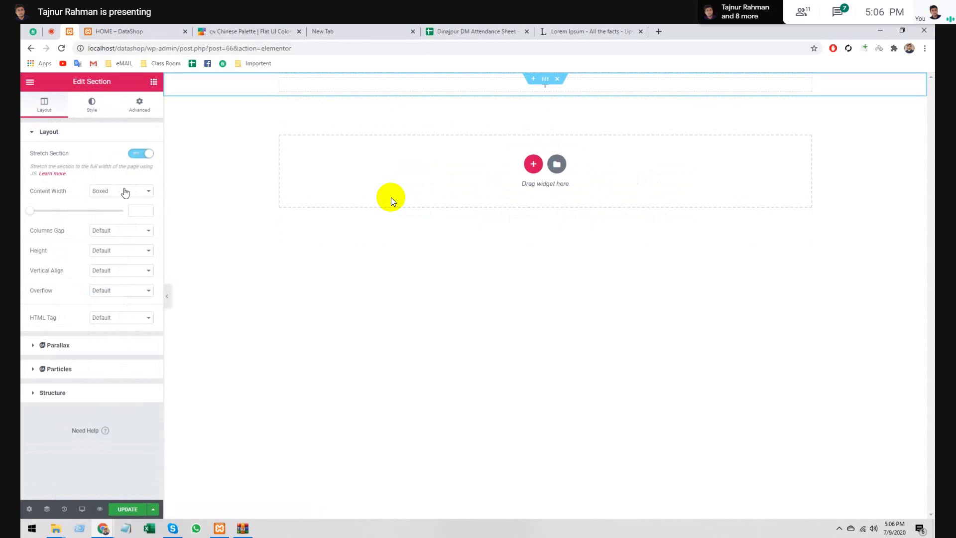
click(122, 190)
click(121, 204)
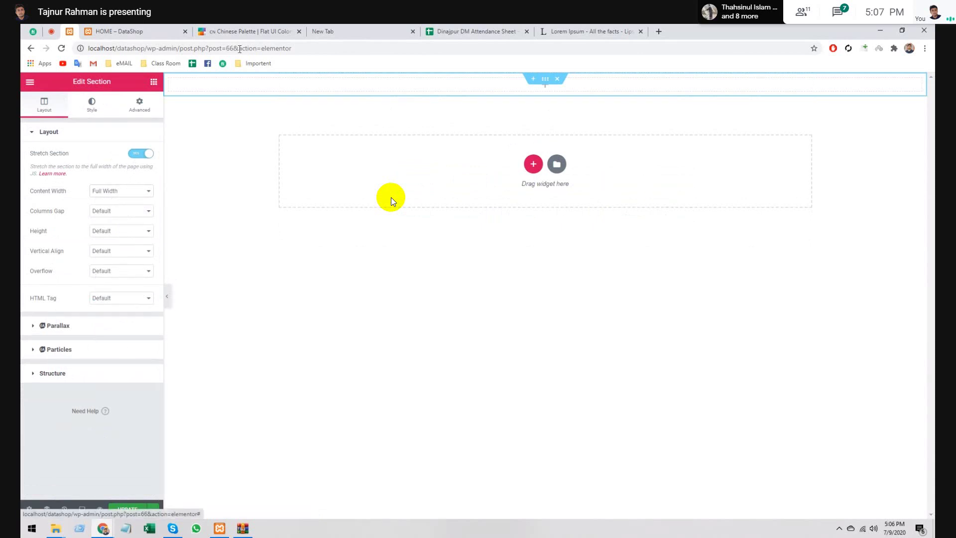
- Give the section a Classic background colour of #a4b0be, copied from the palette site
click(204, 29)
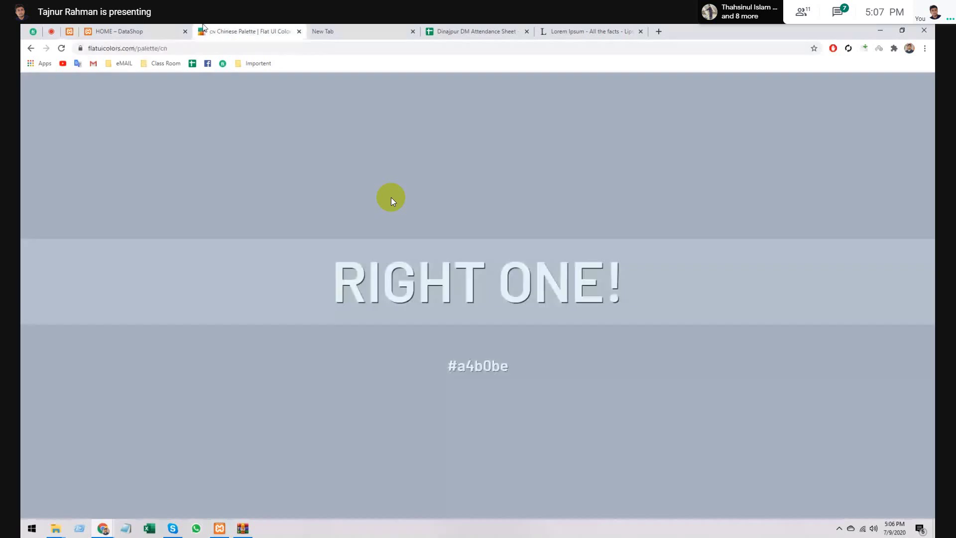
key(ctrl+shift+Tab)
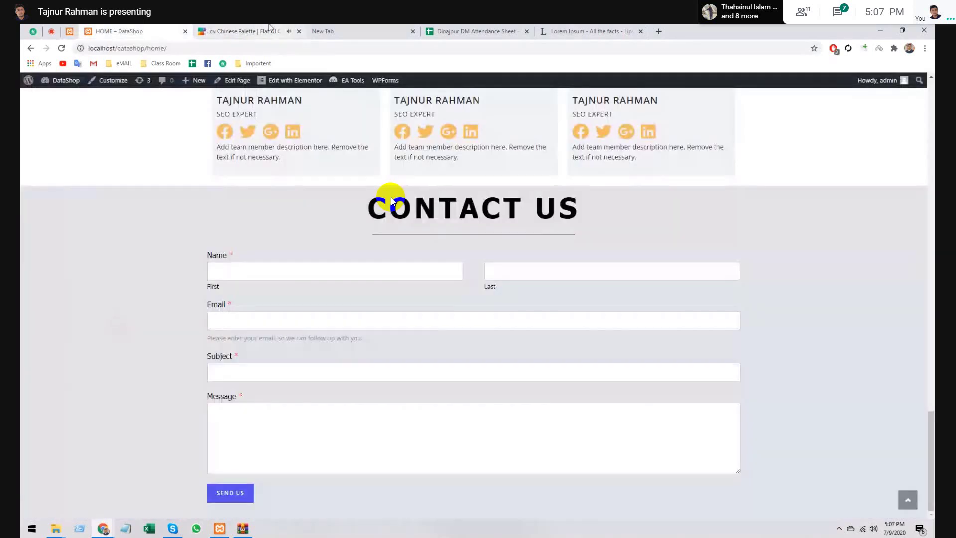
click(269, 28)
key(ctrl+shift+Tab)
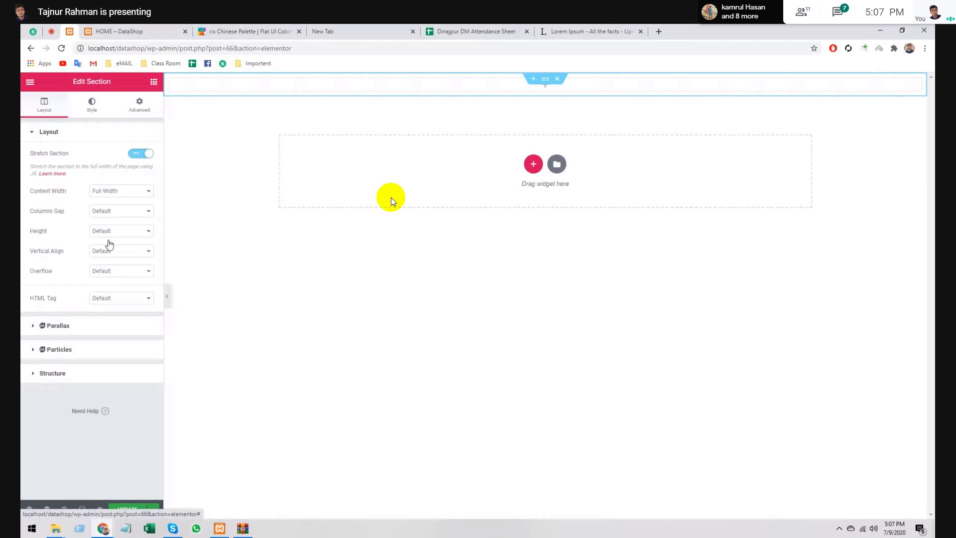
click(91, 104)
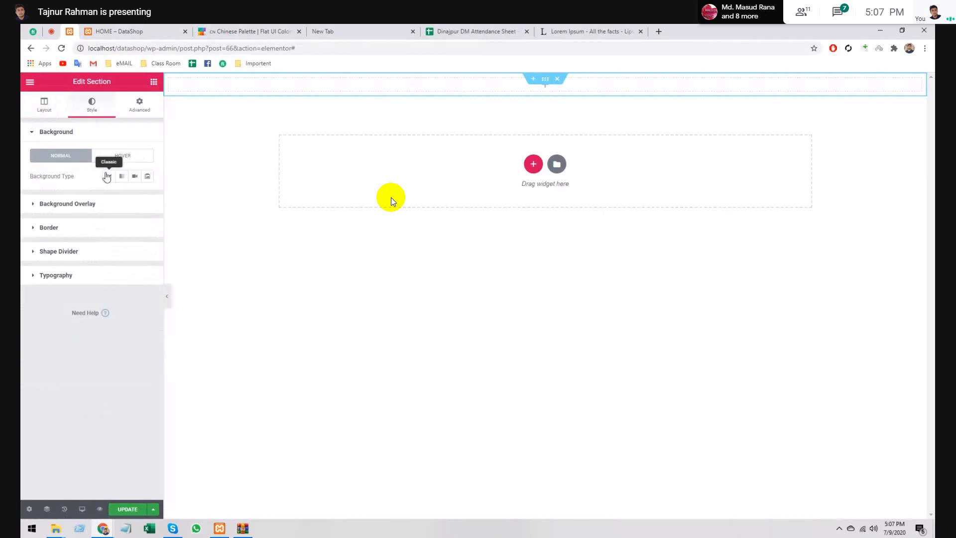
click(108, 176)
click(135, 196)
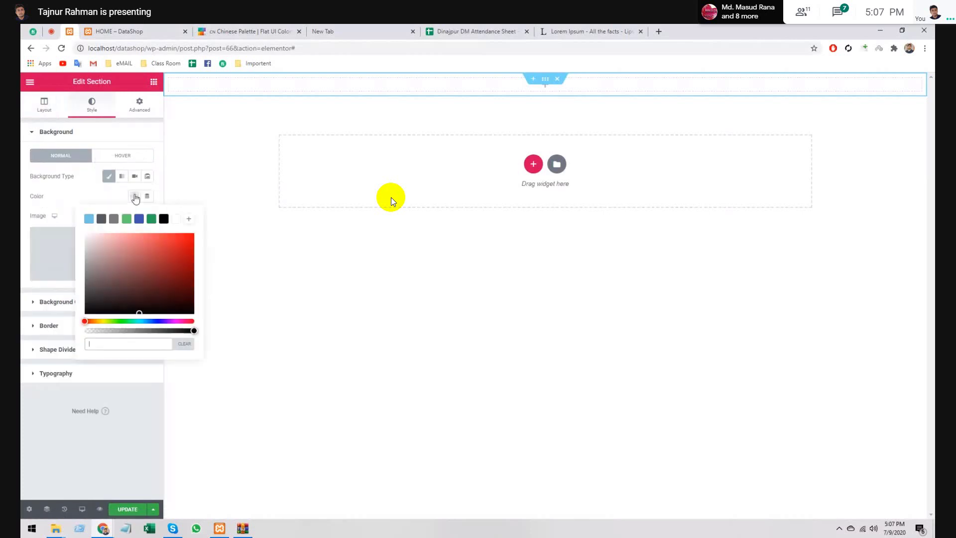
text(#a4b0be)
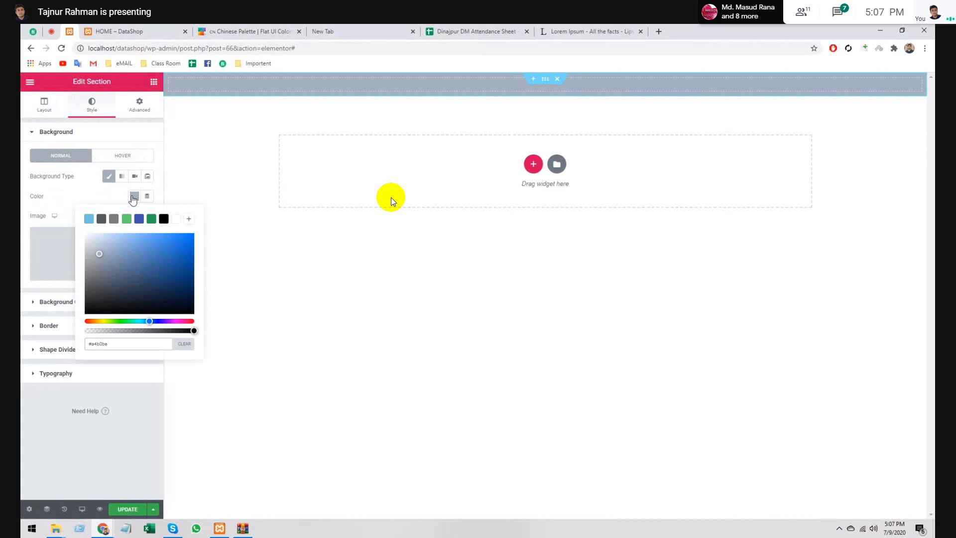
click(133, 200)
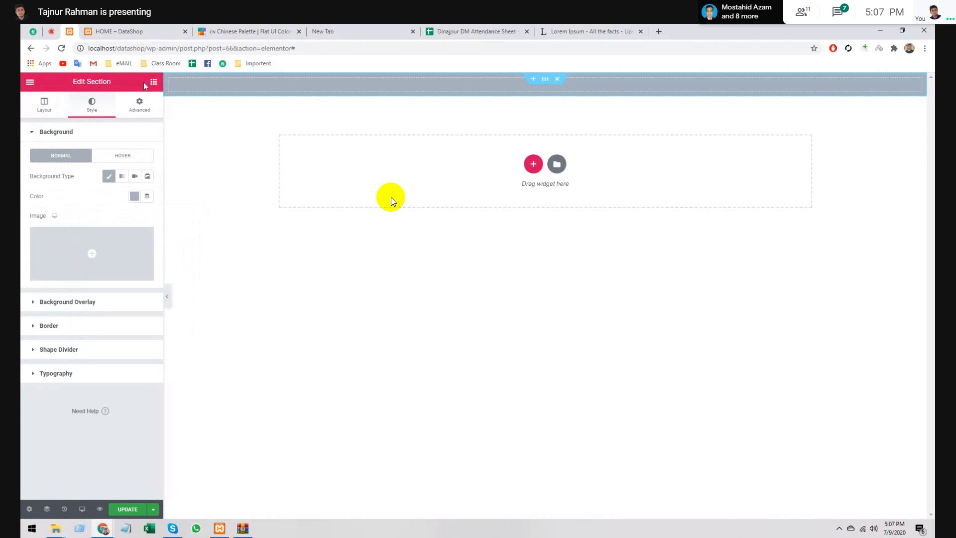
click(192, 246)
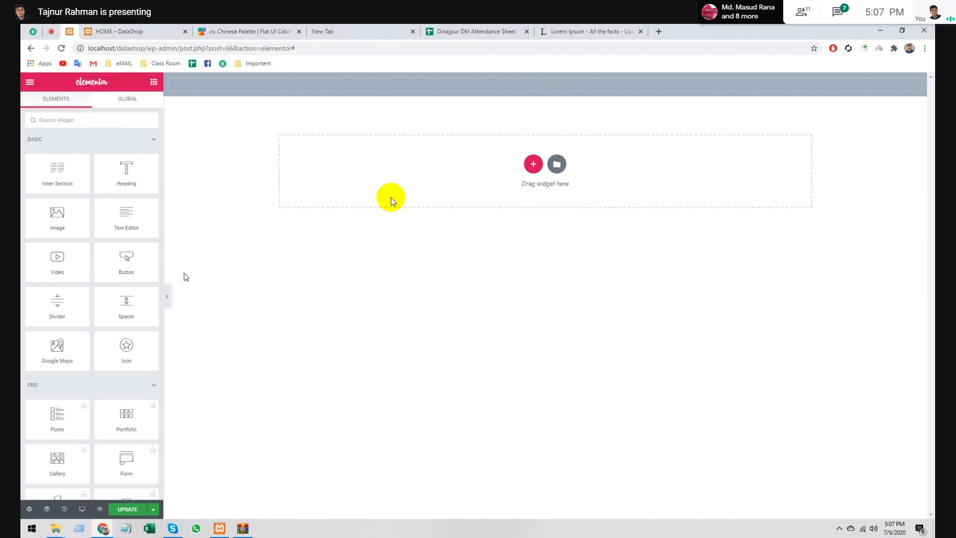
- Drop an Inner Section into the footer and duplicate a column to make three columns
key(F11)
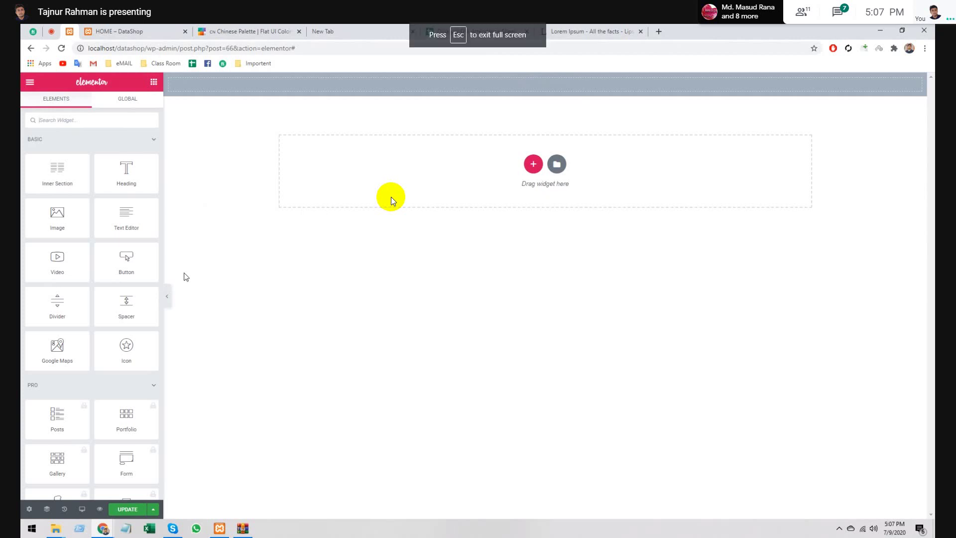
drag(57, 179, 448, 92)
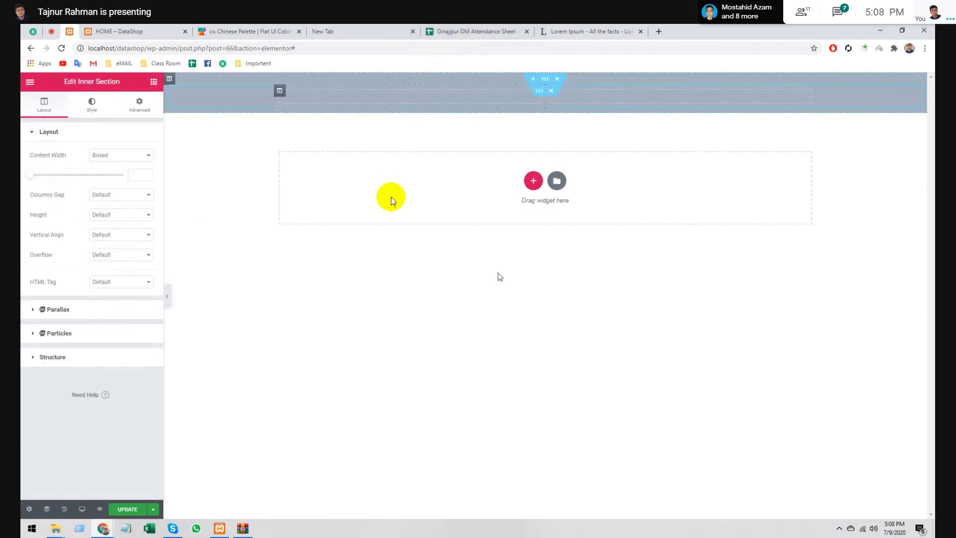
right_click(279, 91)
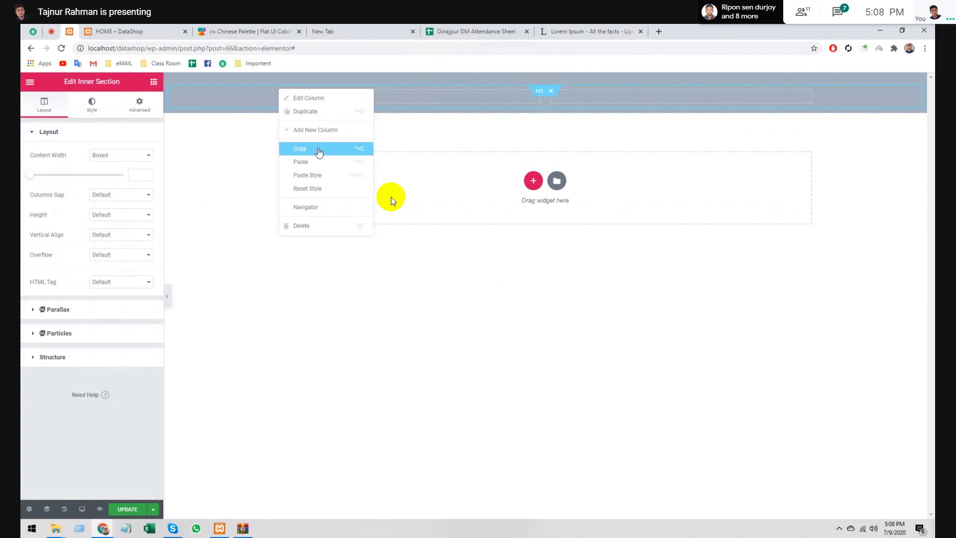
click(322, 113)
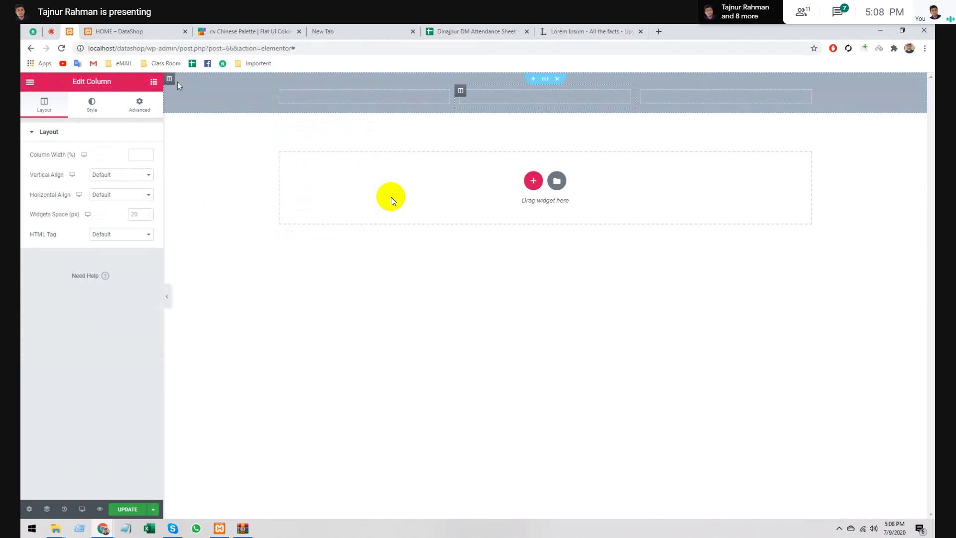
click(155, 83)
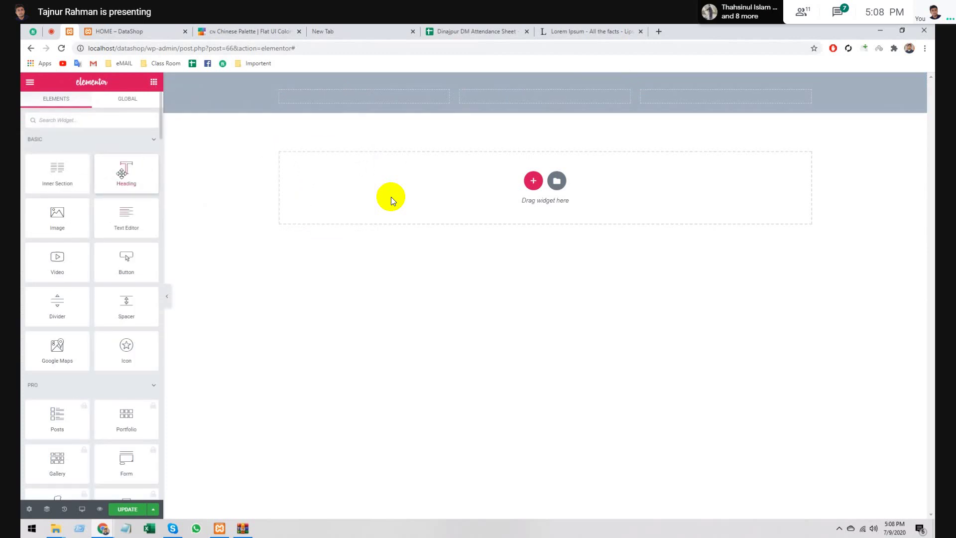
- Add a Heading reading 'DataShop' to the first column and centre-align it
drag(144, 159, 339, 97)
double_click(107, 166)
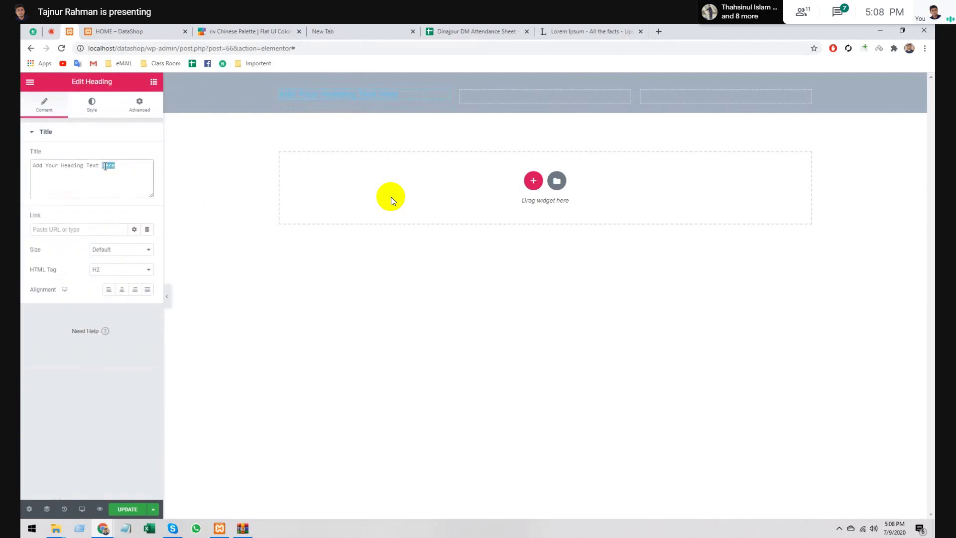
triple_click(105, 167)
text(Data)
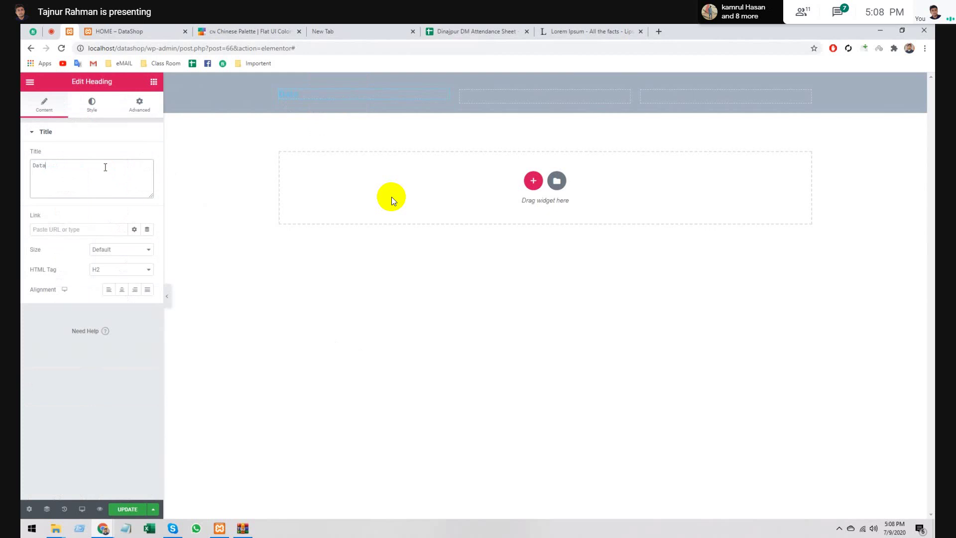
text(Shop)
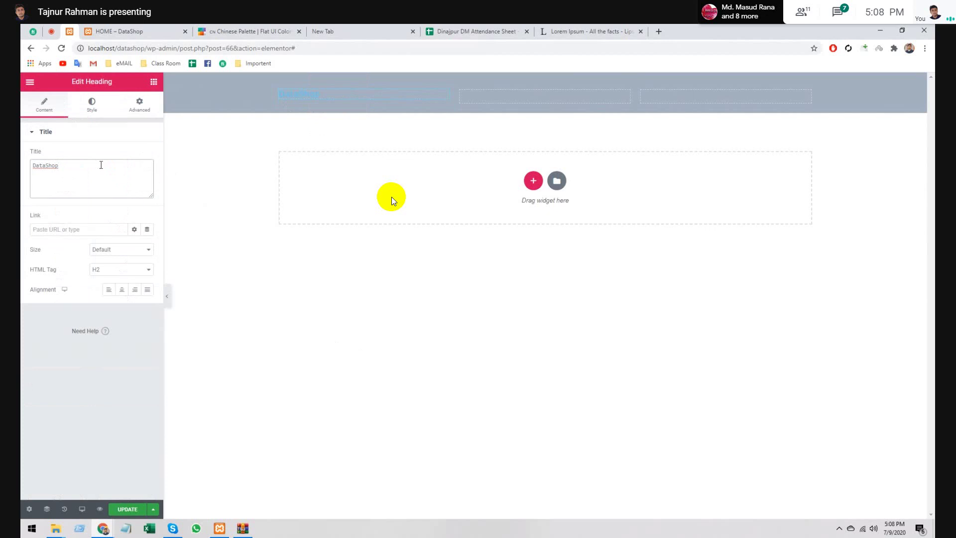
click(121, 290)
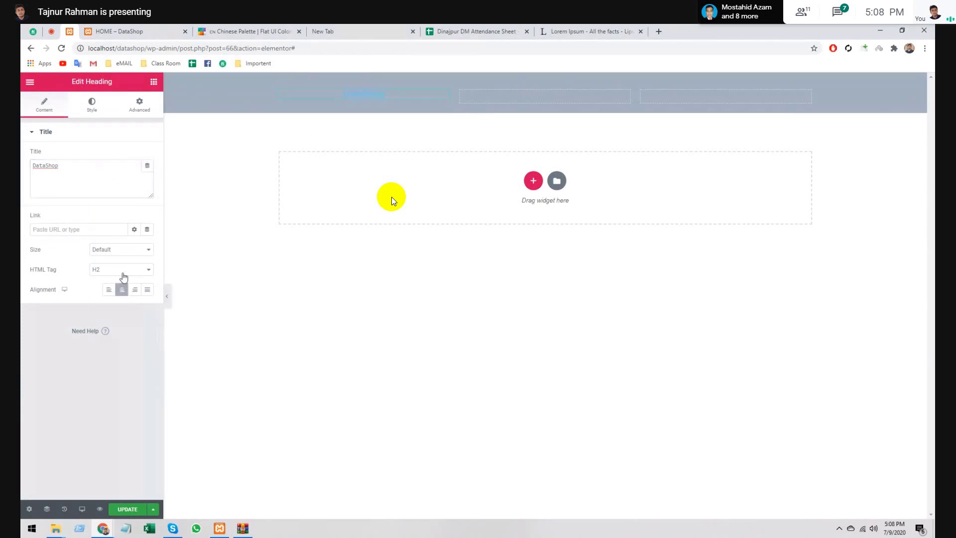
- Set the DataShop heading's text colour to white
click(91, 103)
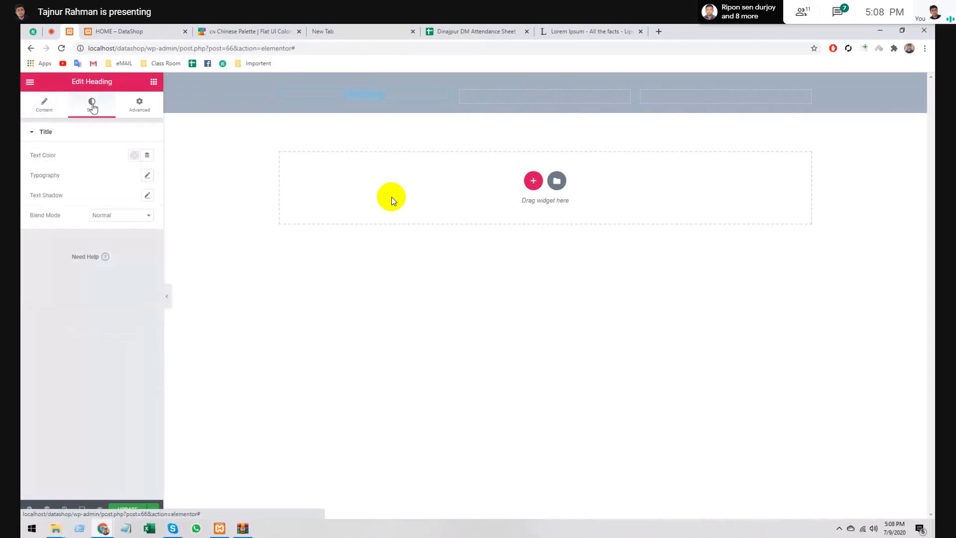
click(135, 156)
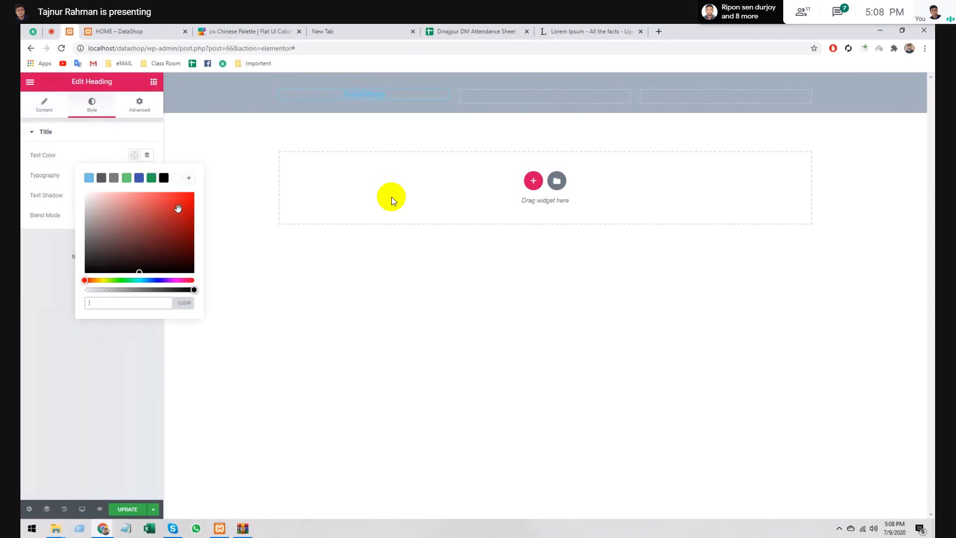
click(176, 177)
click(133, 155)
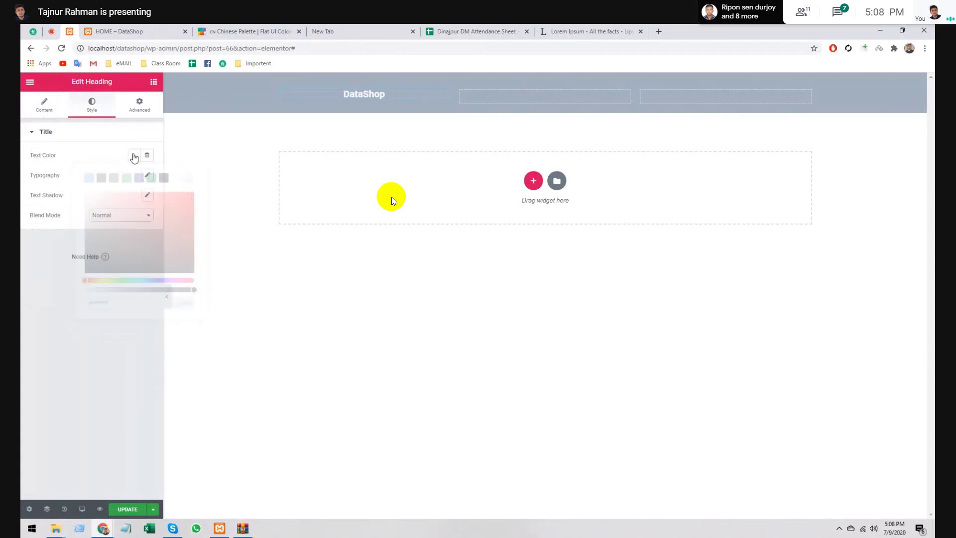
click(134, 156)
click(135, 156)
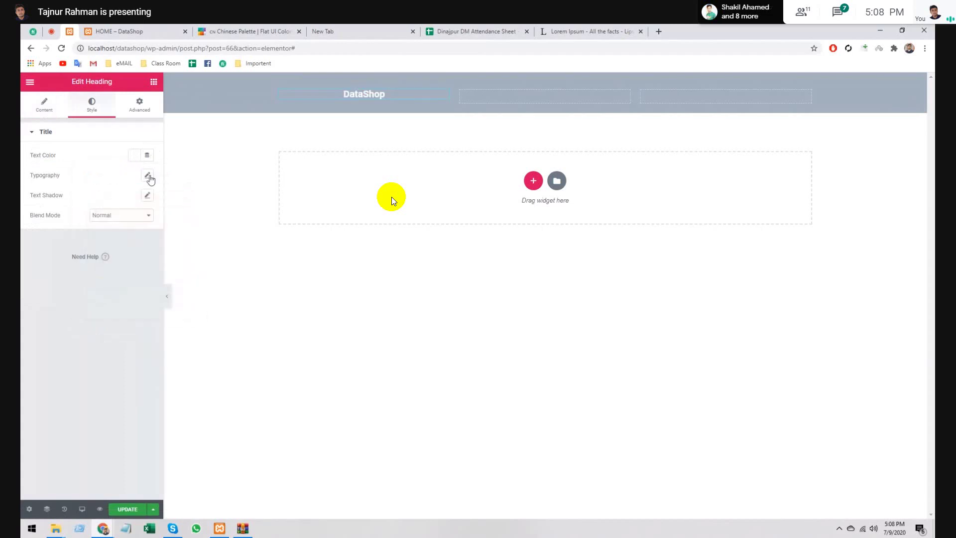
- Set the heading typography to Tahoma, weight 900, letter spacing 3.7 and line height 2.6
click(147, 174)
click(107, 201)
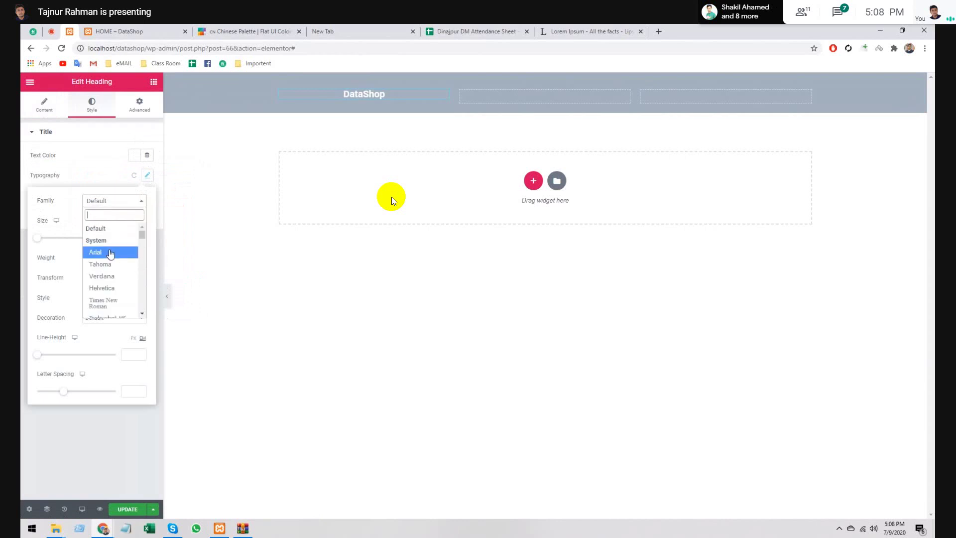
click(110, 264)
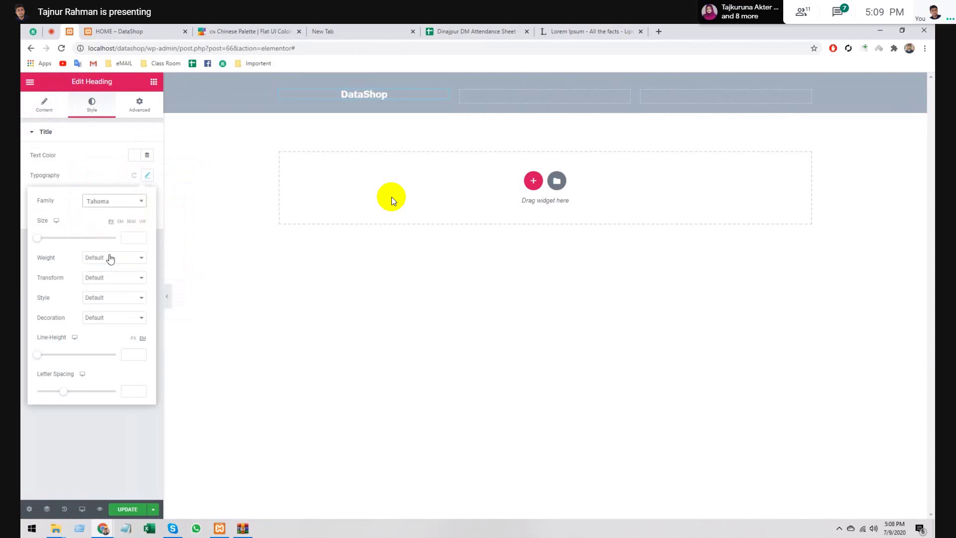
click(109, 258)
click(97, 326)
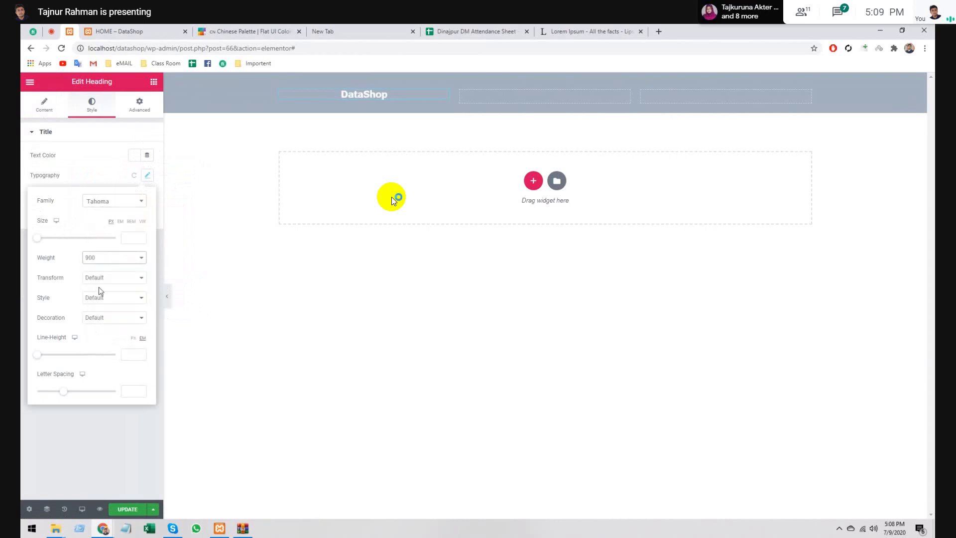
click(111, 279)
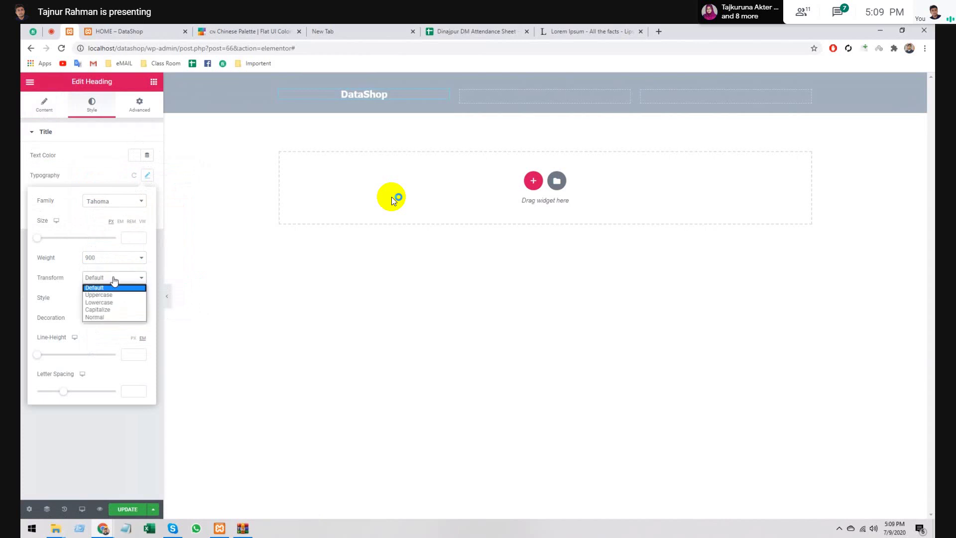
click(114, 288)
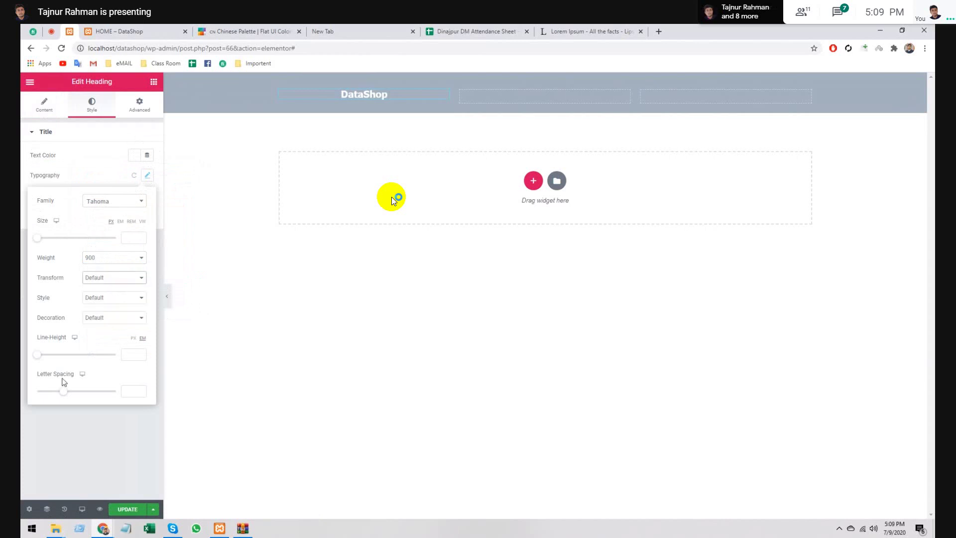
drag(62, 393, 82, 391)
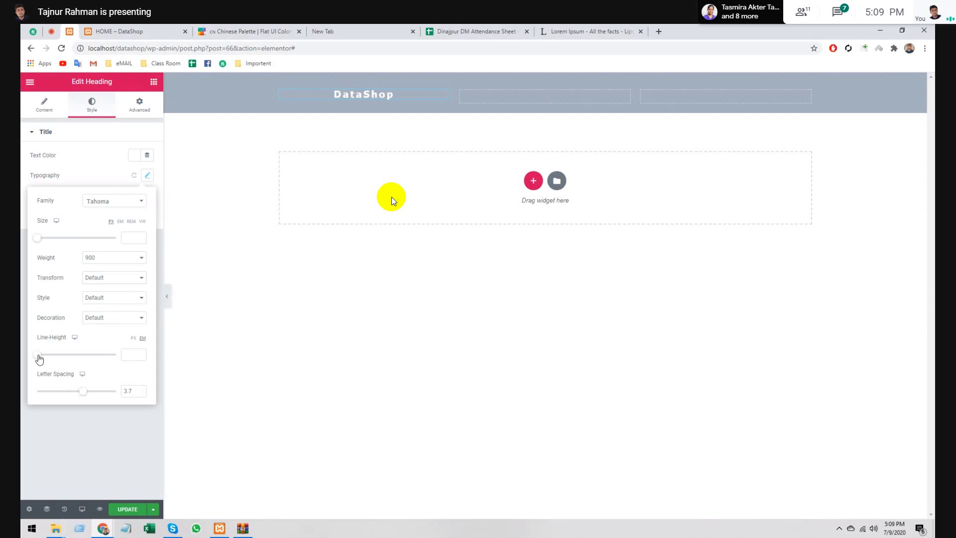
drag(39, 355, 57, 356)
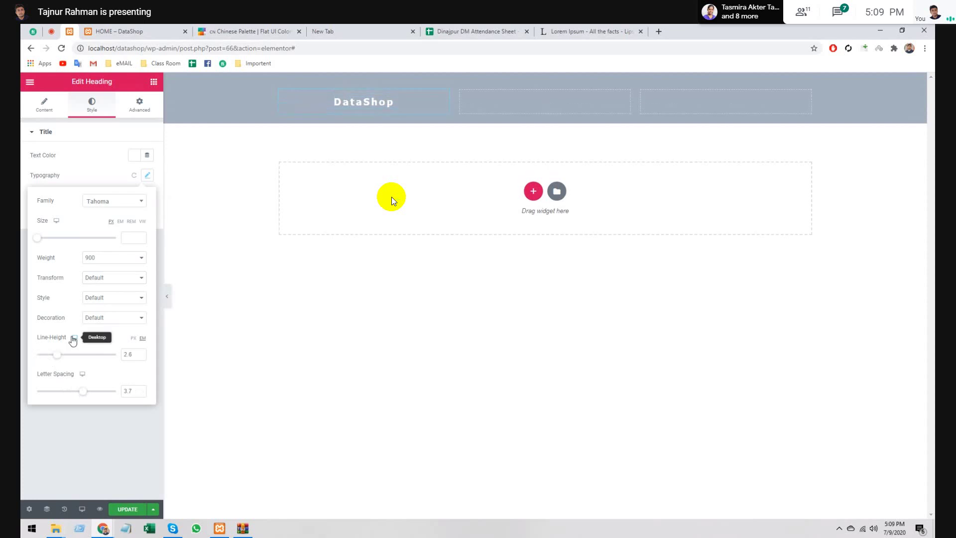
click(141, 176)
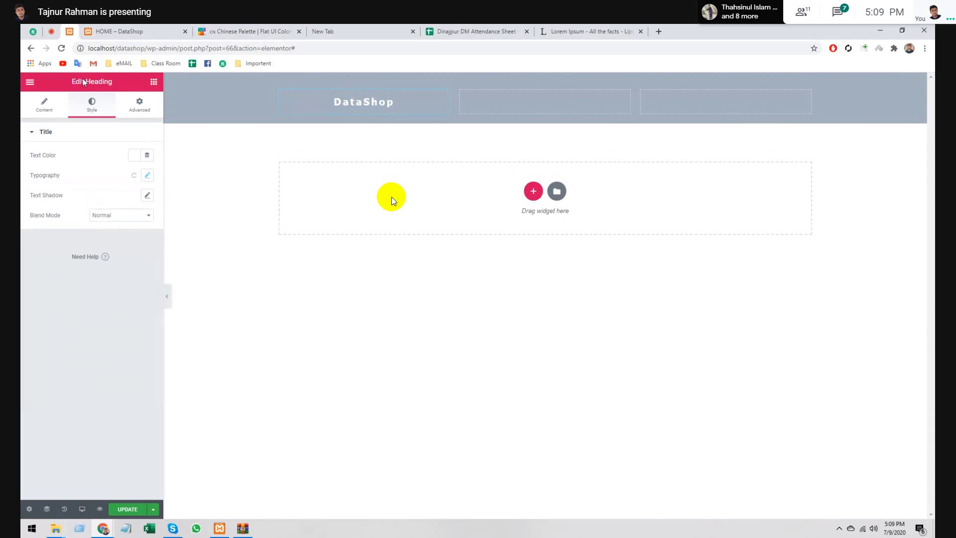
- Under Advanced, give the DataShop heading a Classic background colour of #3742fa
click(140, 108)
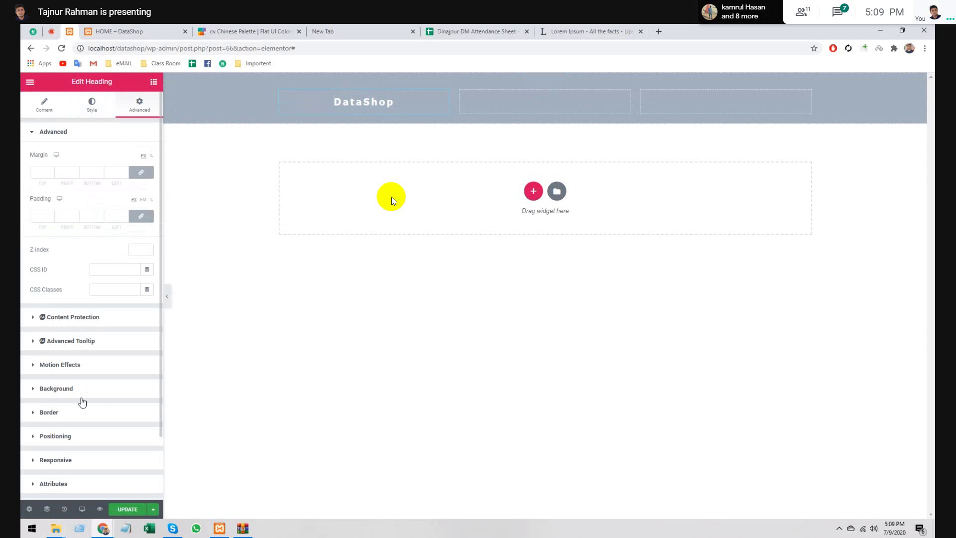
click(56, 388)
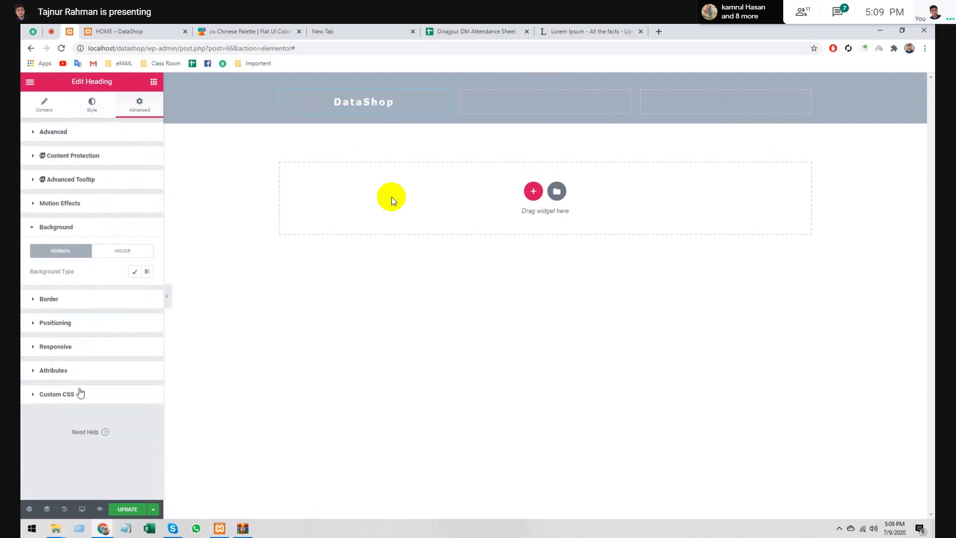
click(136, 273)
click(133, 293)
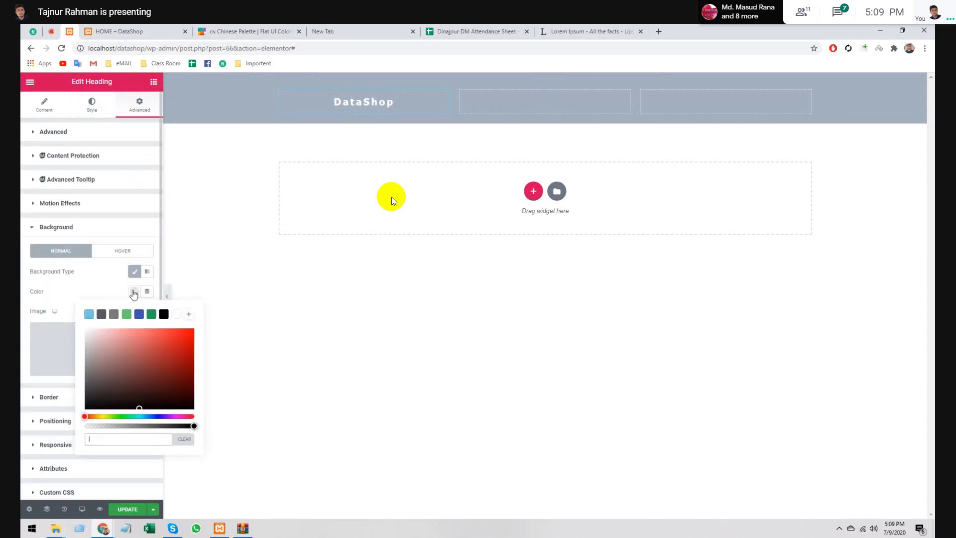
click(243, 29)
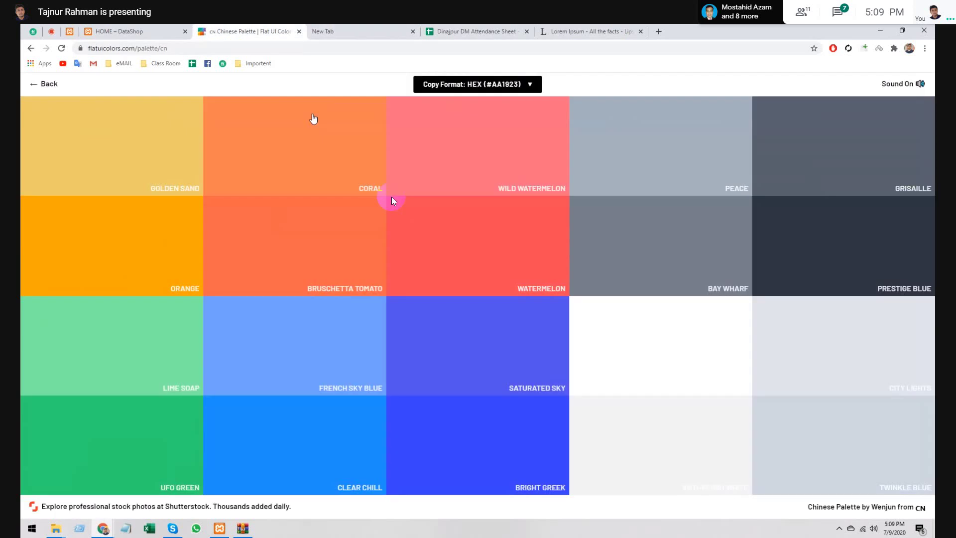
key(ctrl+shift+Tab)
key(ctrl+shift+Tab)
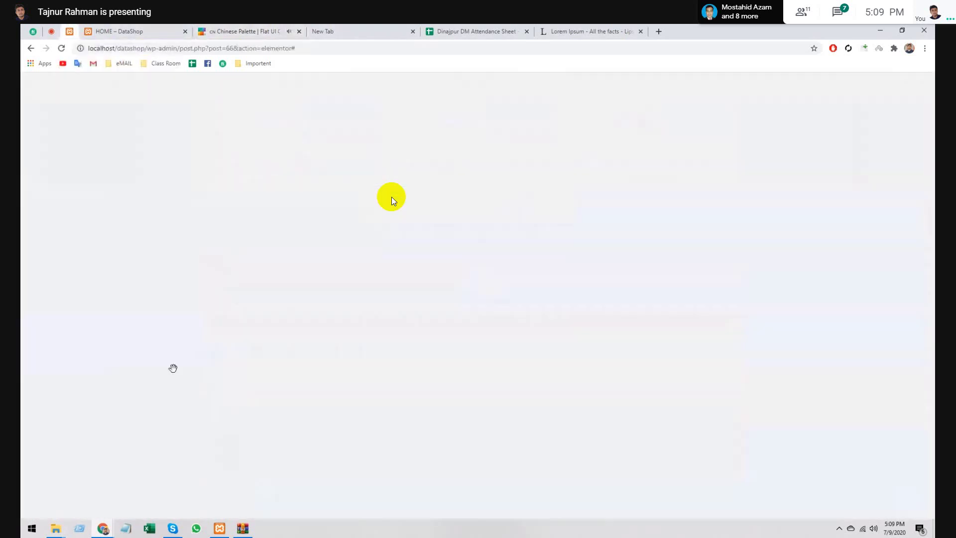
text(#3742fa)
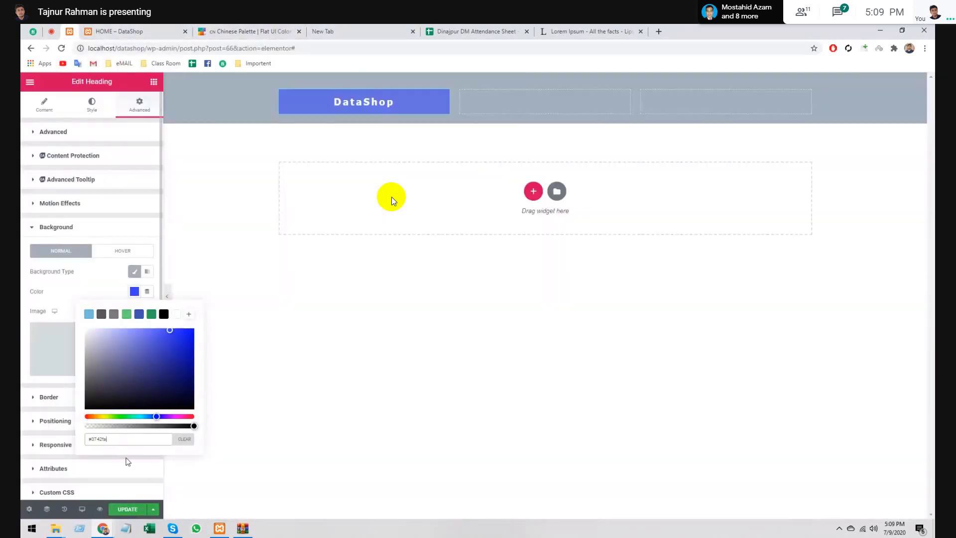
click(181, 441)
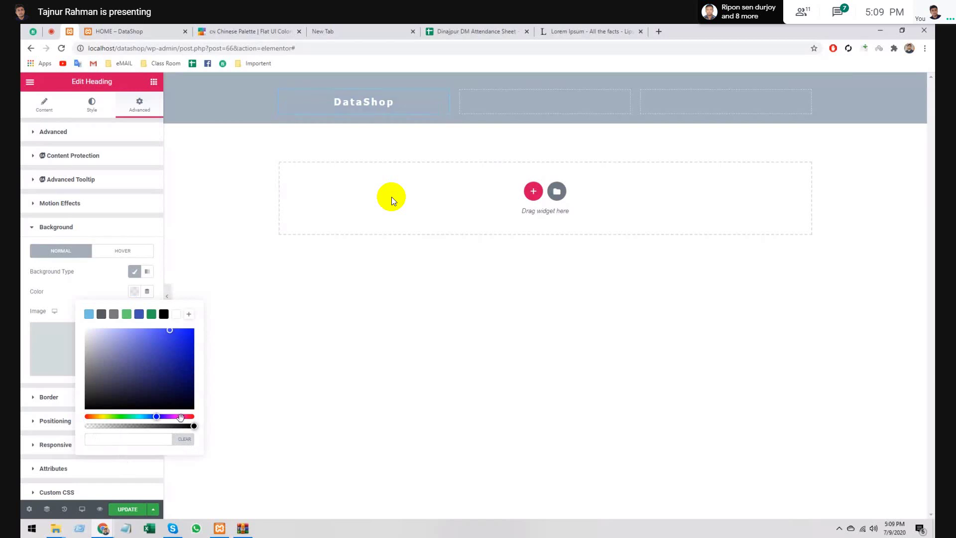
click(148, 441)
text(#3742fa)
click(135, 292)
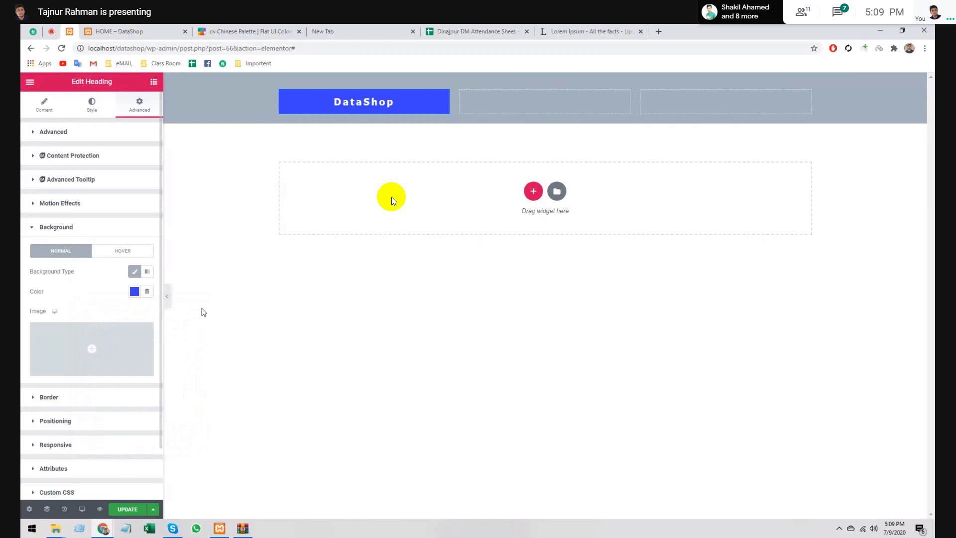
click(203, 312)
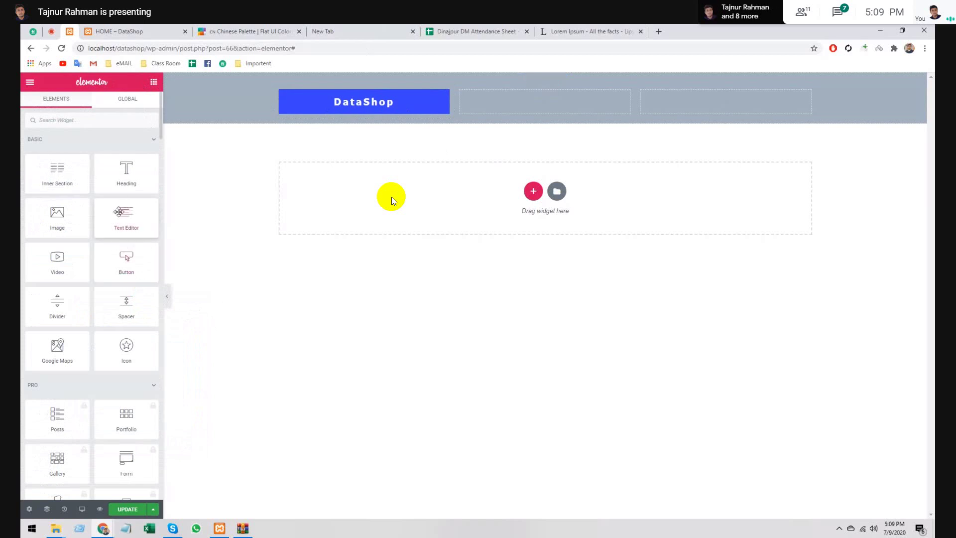
- Add a Text Editor under the heading holding the two-line street address, lines split with <br>
drag(128, 212, 343, 123)
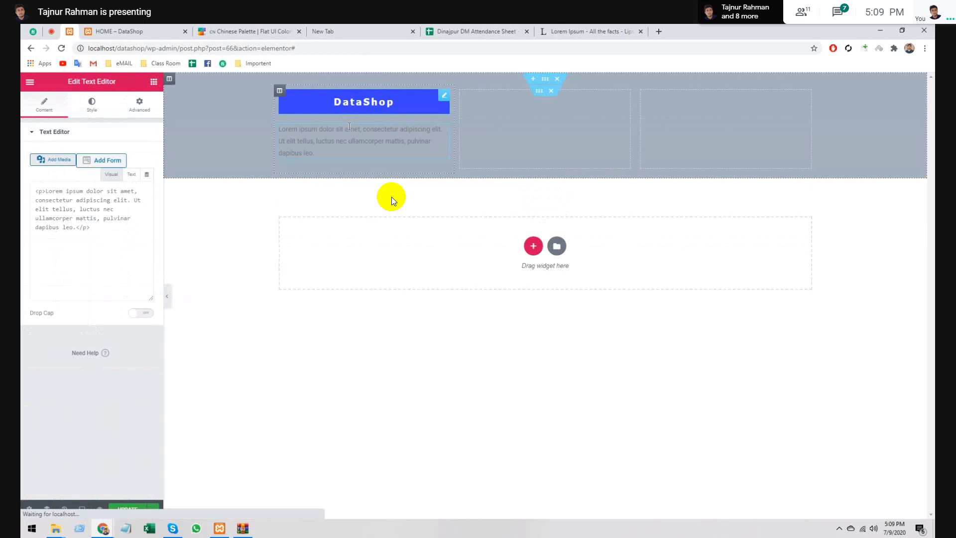
key(BackSpace)
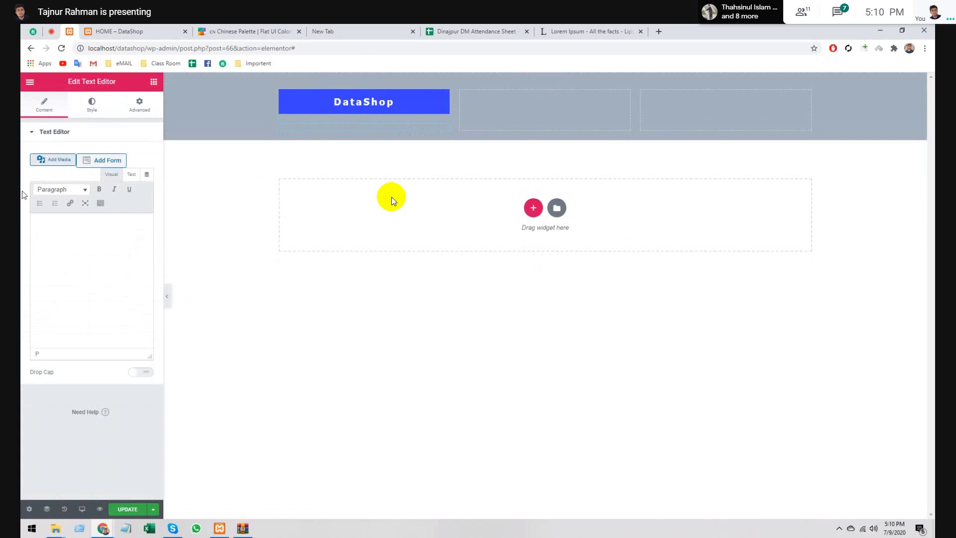
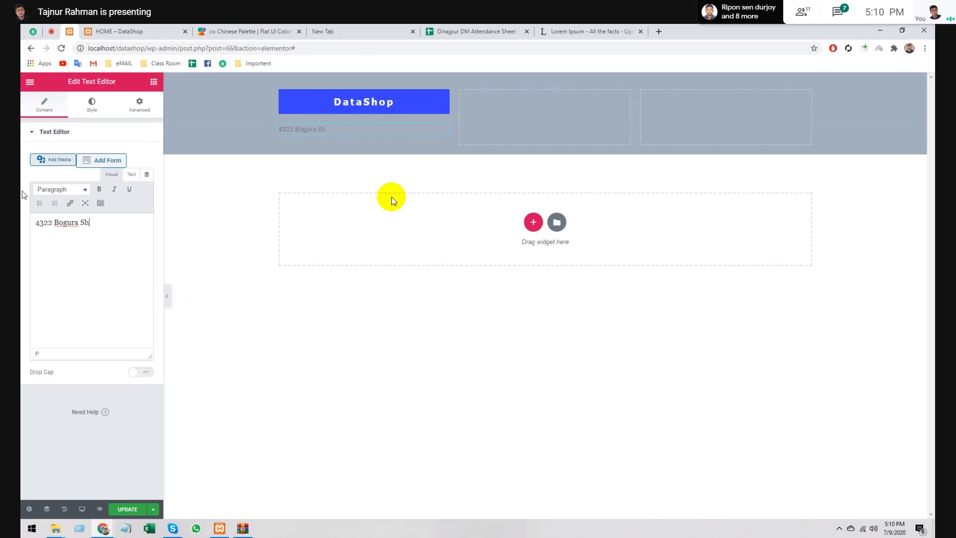
key(Return)
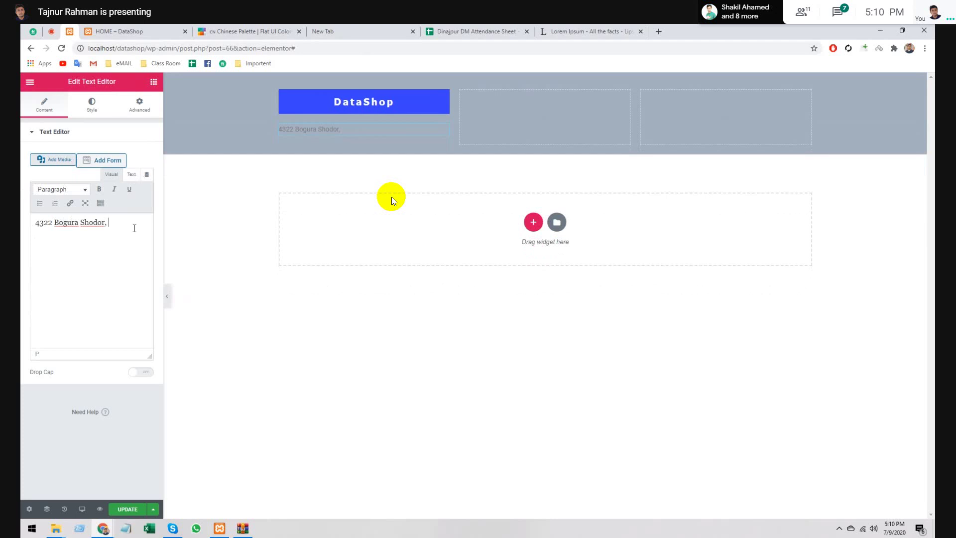
click(131, 174)
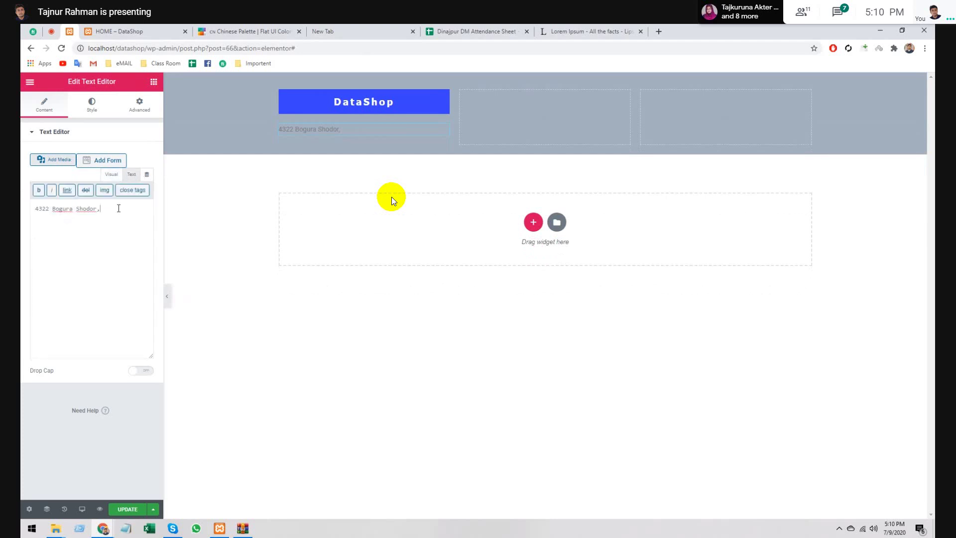
text(<br)
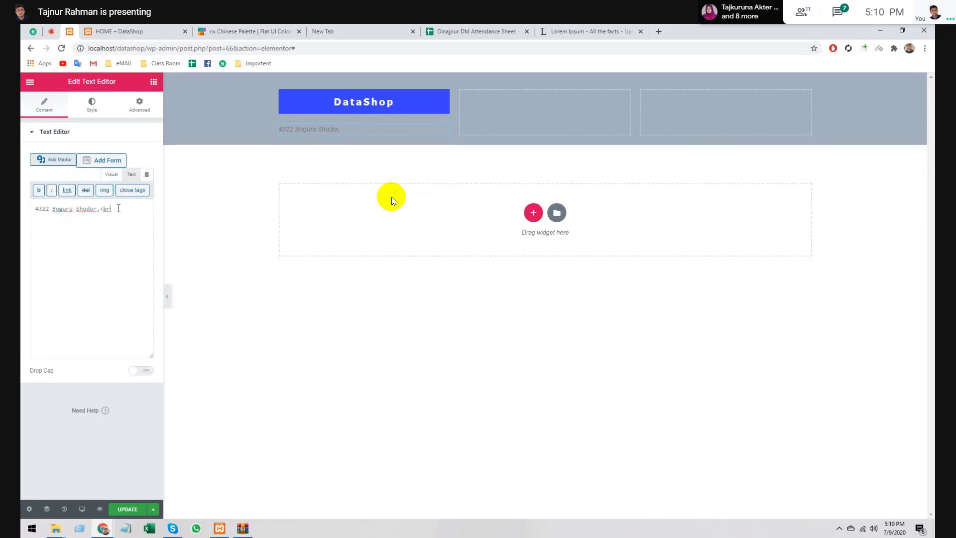
text(>)
text(Bogra)
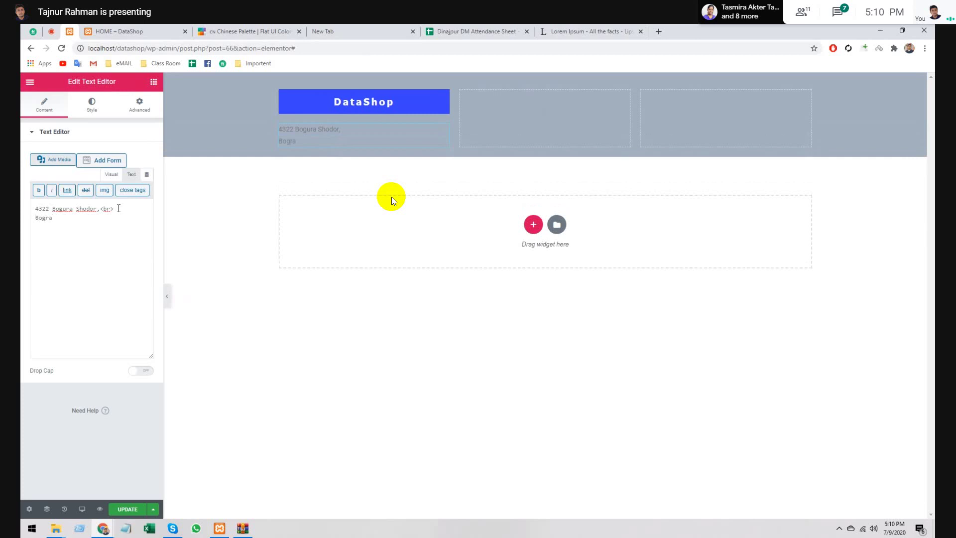
text(, Bangladesh)
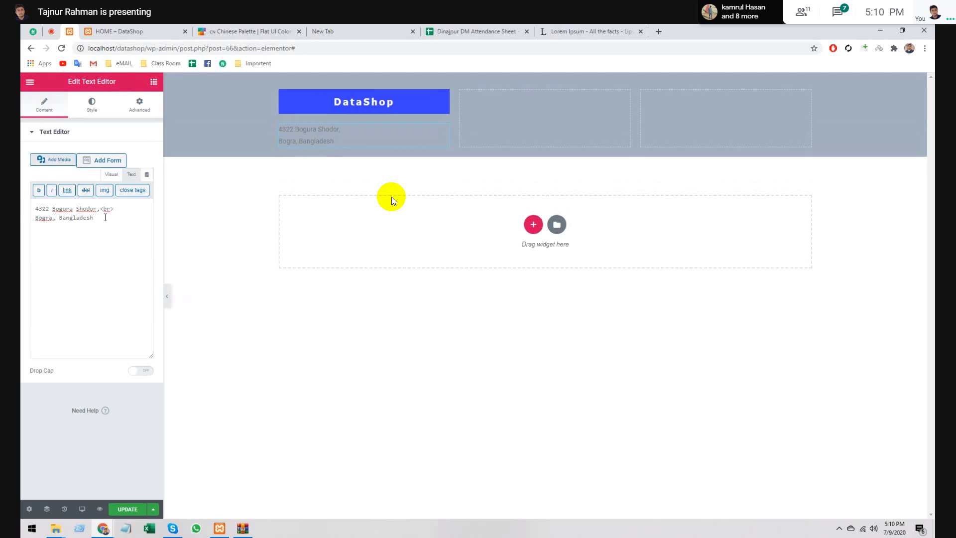
- Left-align the address text and set its colour to white (#FFFFFF)
click(89, 111)
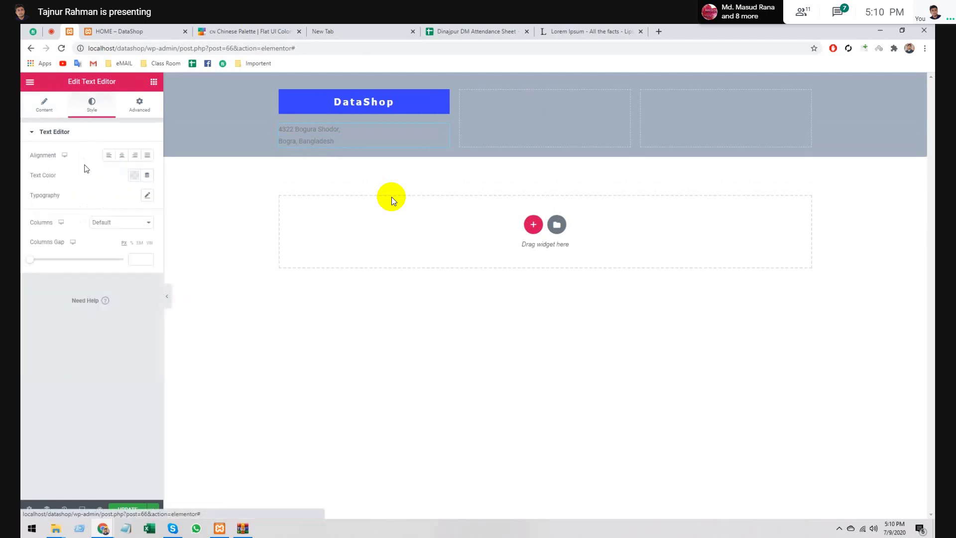
click(109, 155)
click(135, 176)
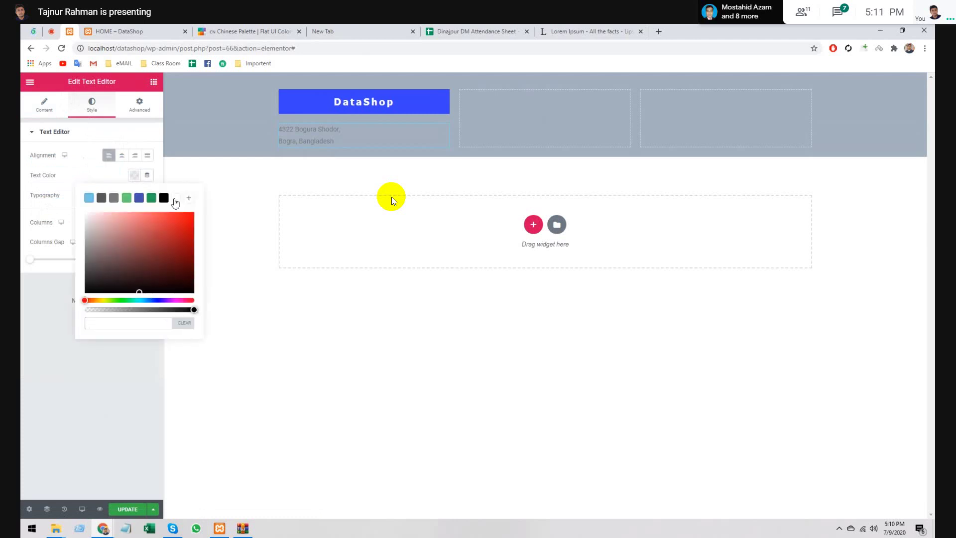
click(176, 197)
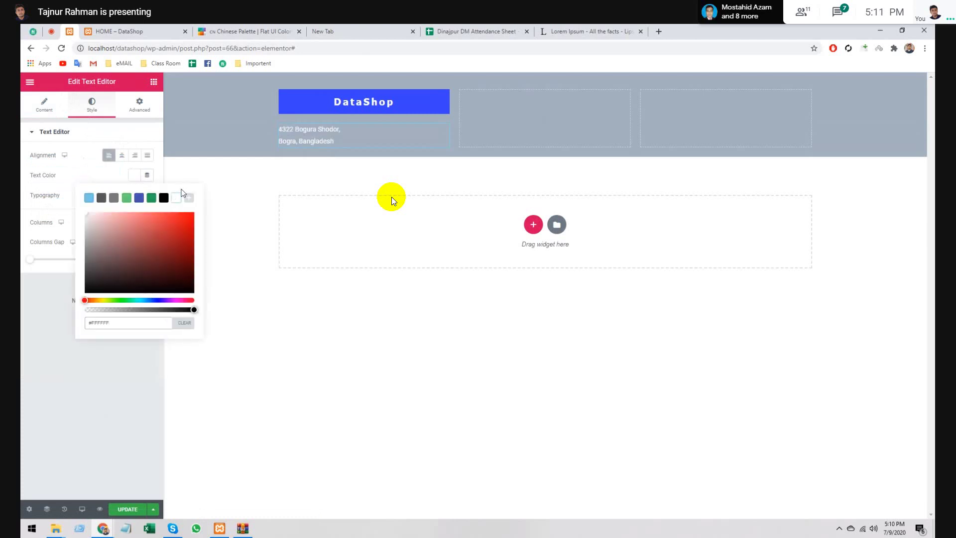
click(134, 175)
- Set the address typography to Tahoma, size 18, weight 100
click(148, 197)
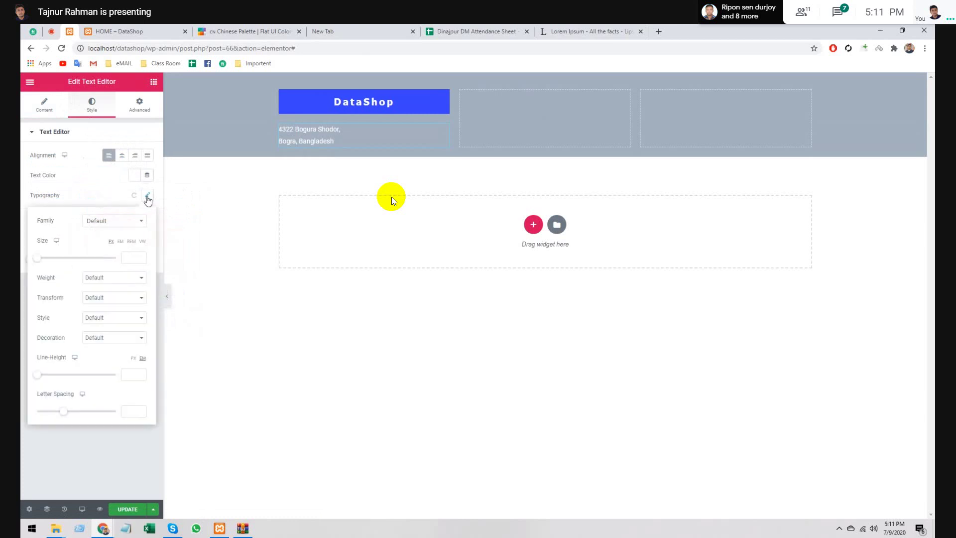
click(105, 221)
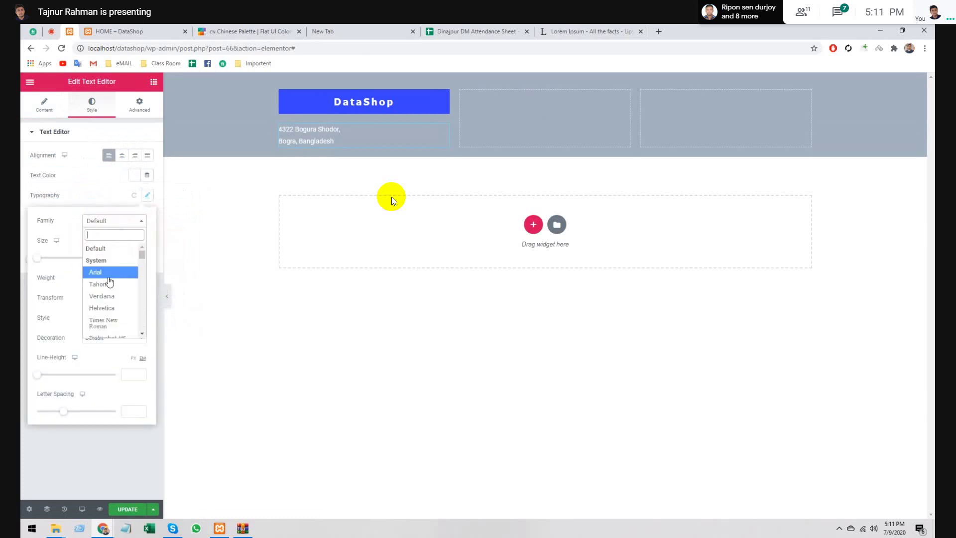
click(110, 285)
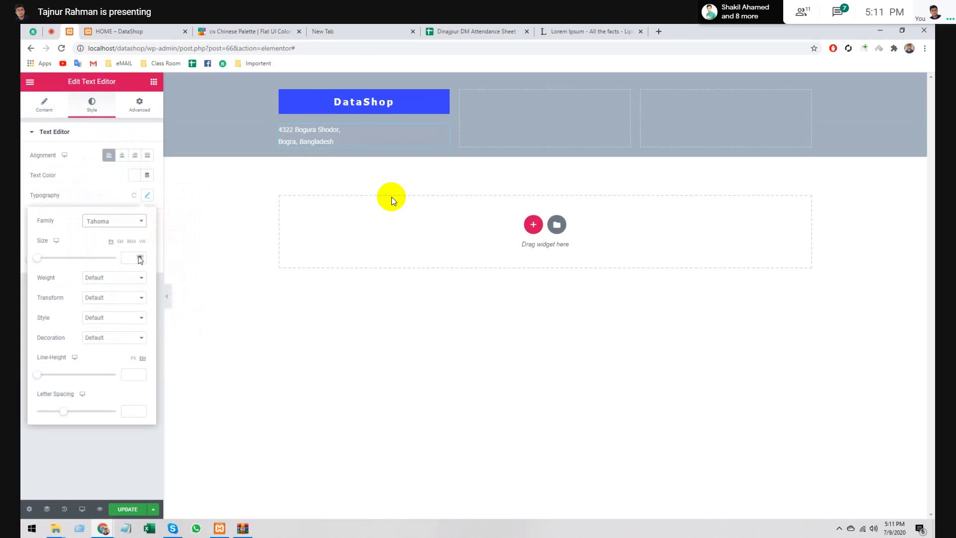
click(140, 259)
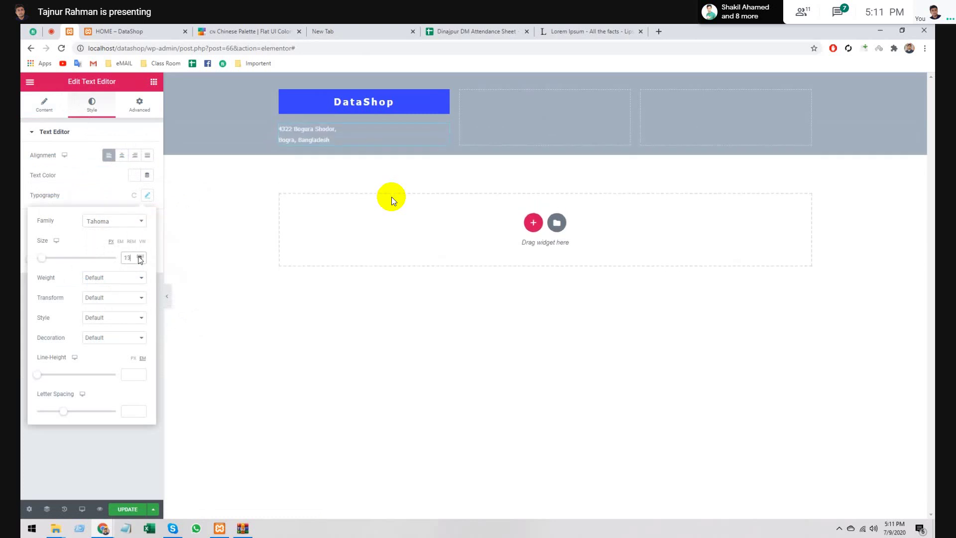
click(140, 257)
click(140, 257)
click(140, 257)
click(141, 257)
click(141, 257)
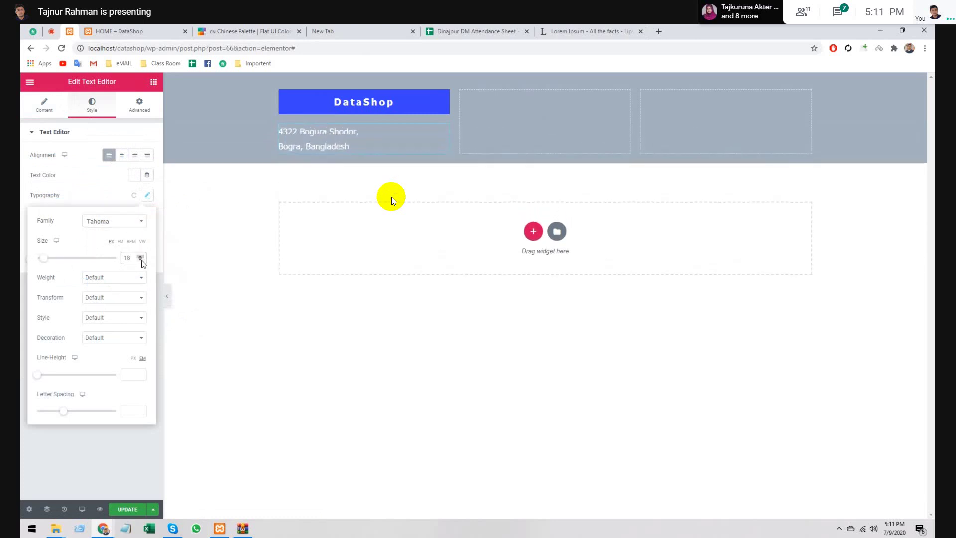
click(106, 283)
click(106, 294)
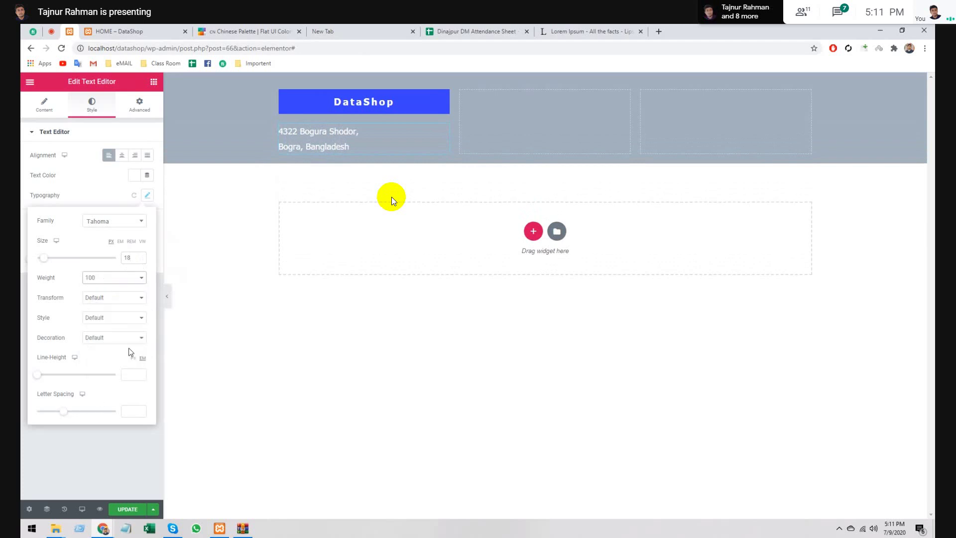
click(148, 195)
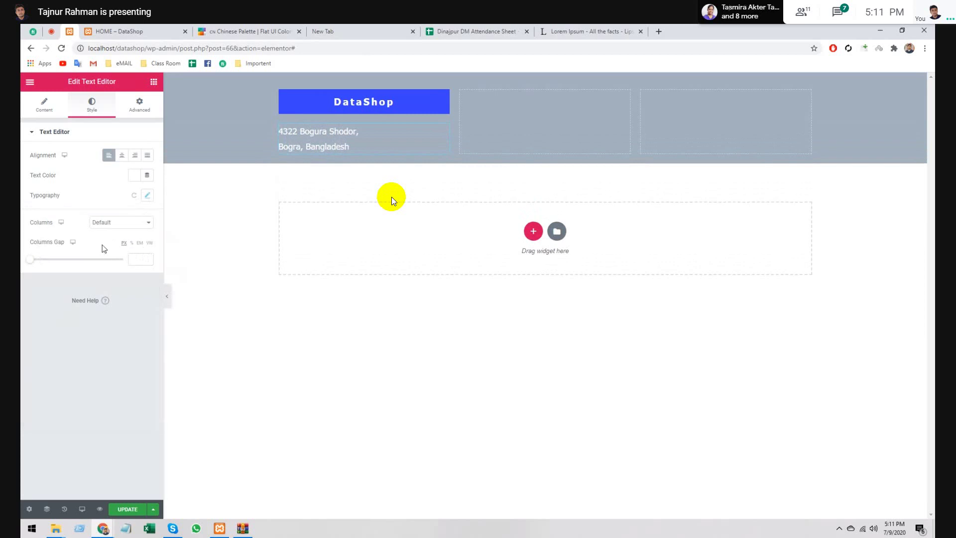
- Collapse the PRO widgets and drop an Icon List widget under the address in column one
click(153, 82)
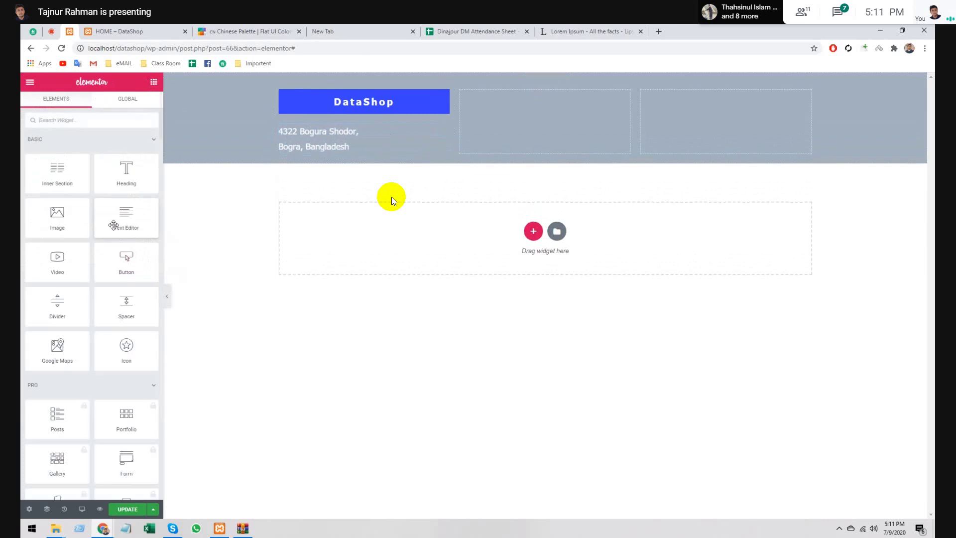
scroll(123, 256, down, 5)
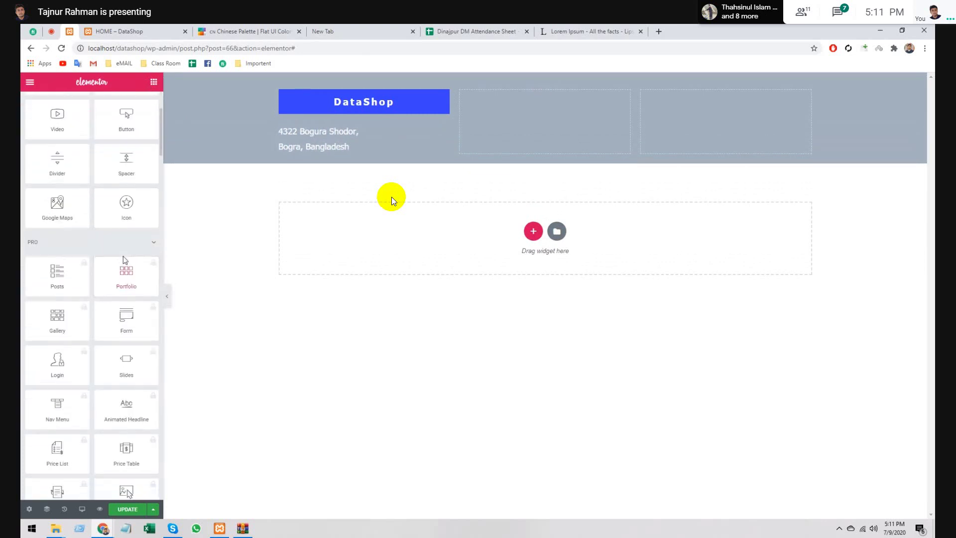
scroll(130, 236, down, 1)
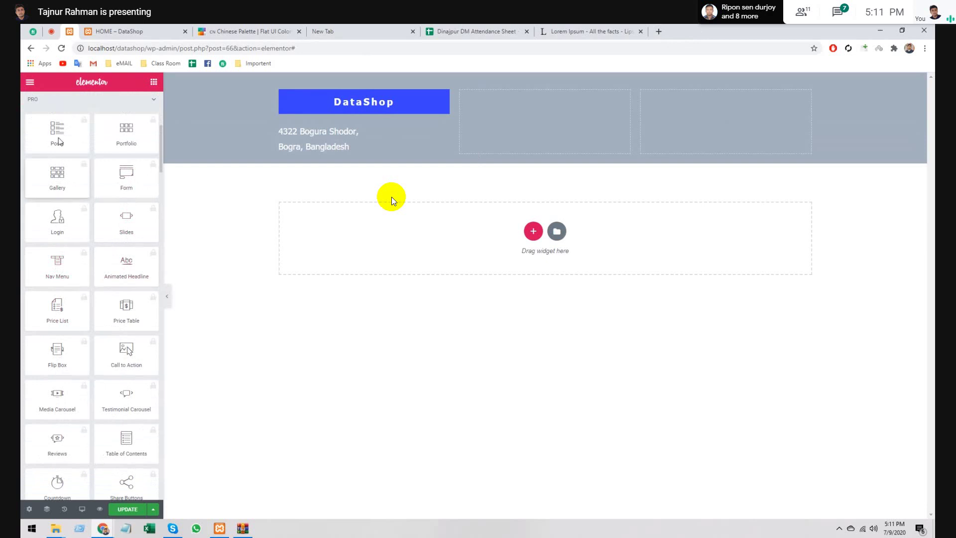
scroll(100, 250, up, 4)
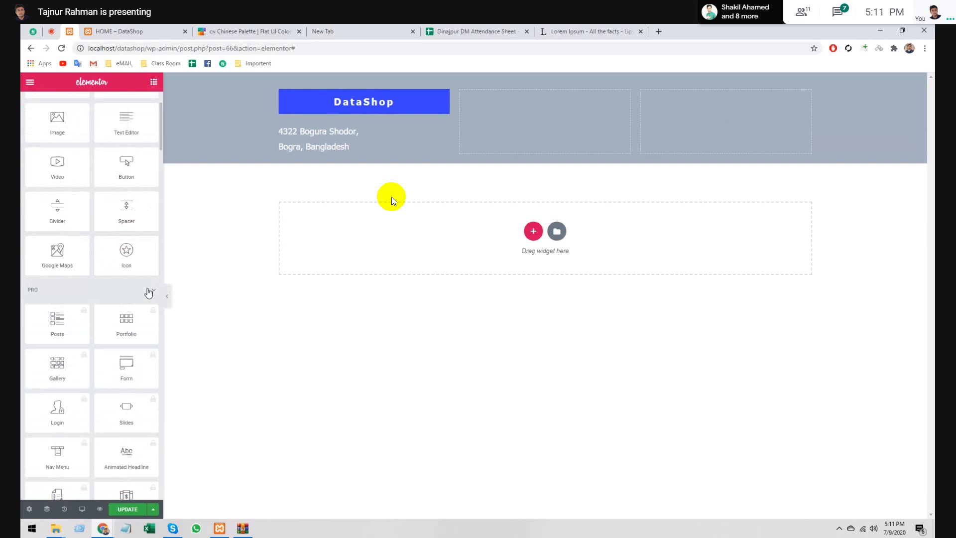
click(149, 293)
scroll(83, 332, down, 2)
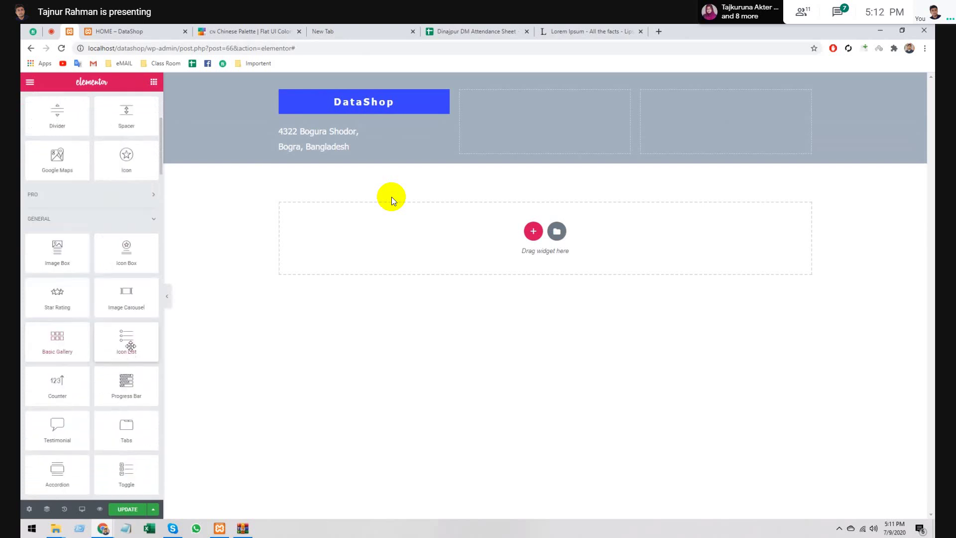
drag(129, 342, 319, 185)
drag(319, 185, 315, 149)
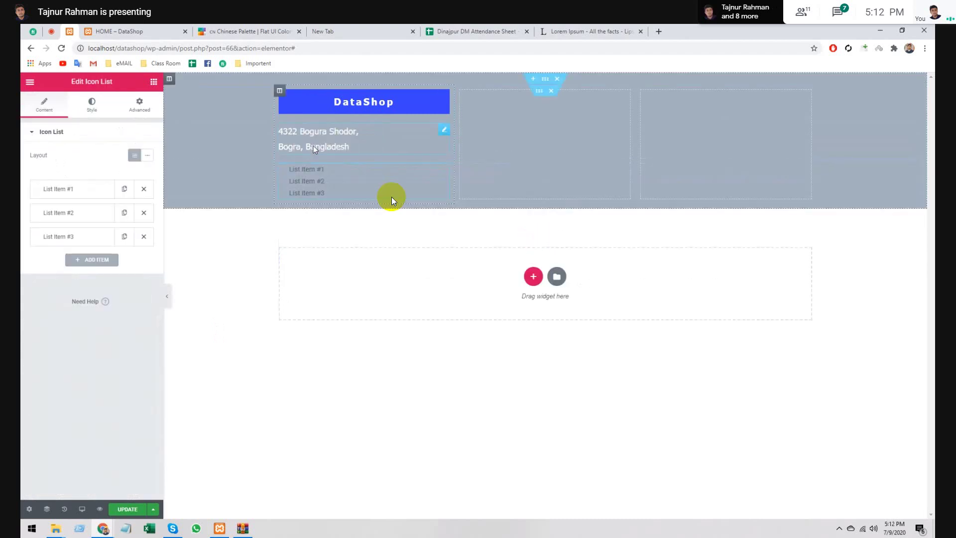
- Delete the third list item and replace the first item's text with a phone number
click(144, 238)
click(60, 189)
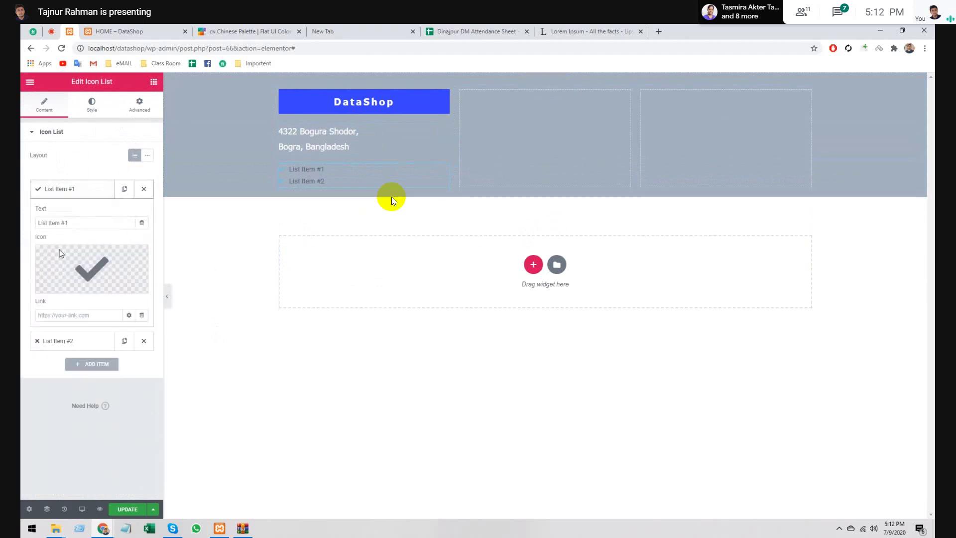
click(64, 222)
triple_click(83, 225)
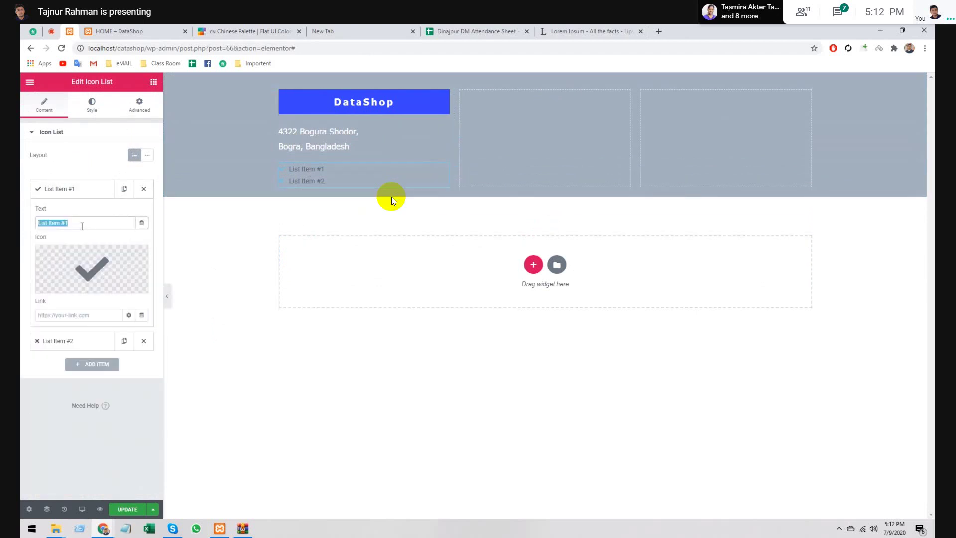
key(BackSpace)
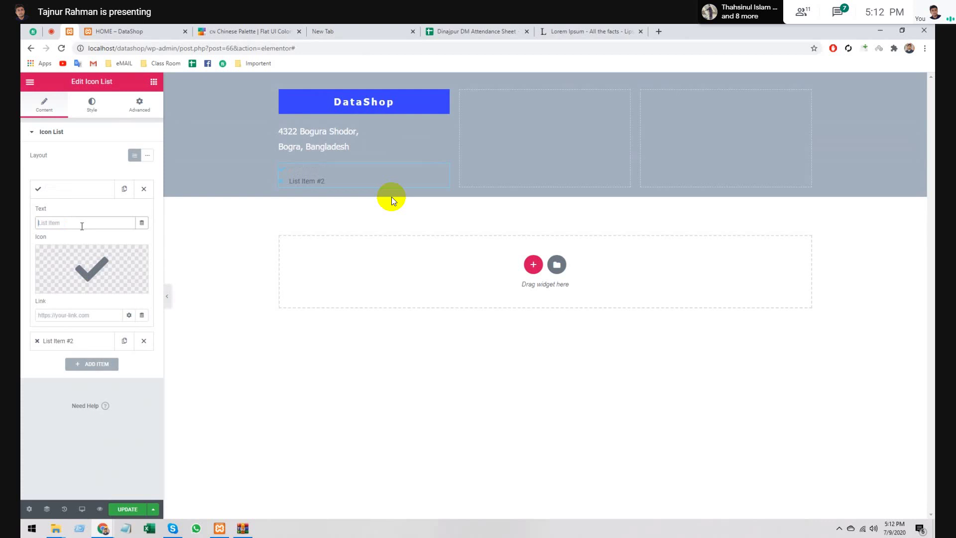
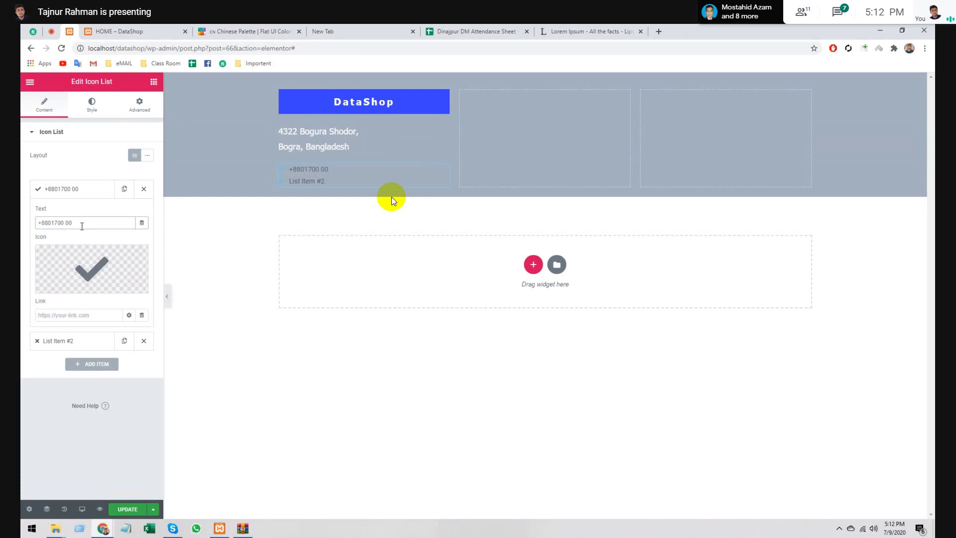
key(BackSpace)
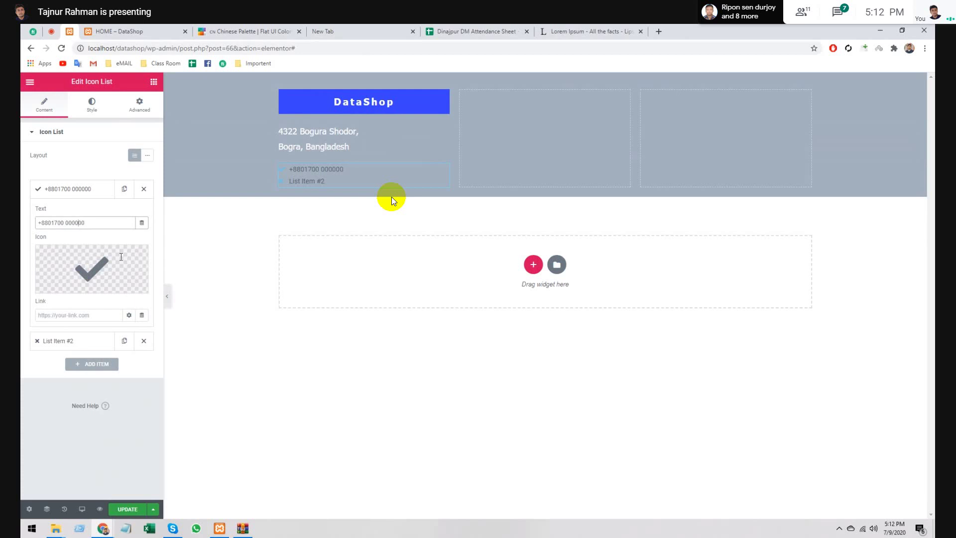
- Give the first list item the Phone alt icon from the Icon Library
click(101, 275)
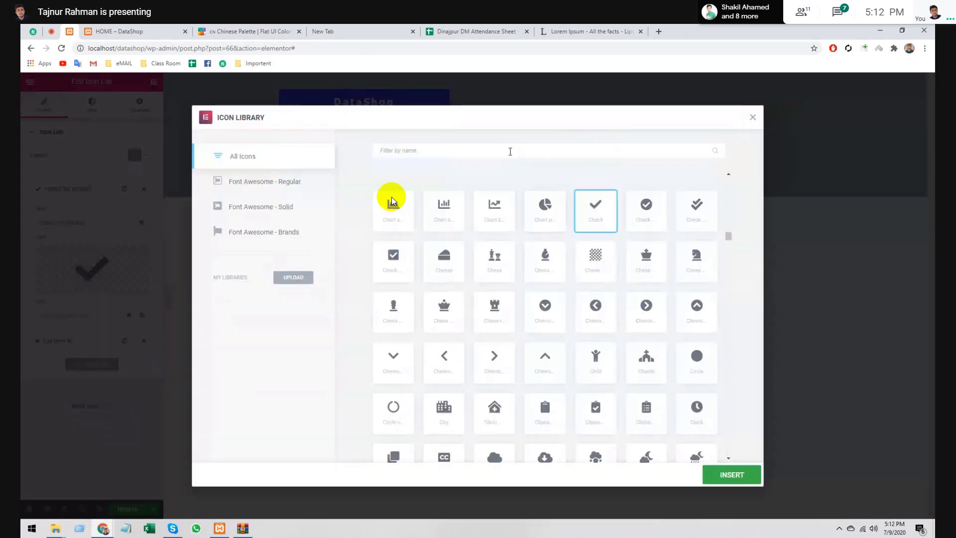
text(call)
key(BackSpace)
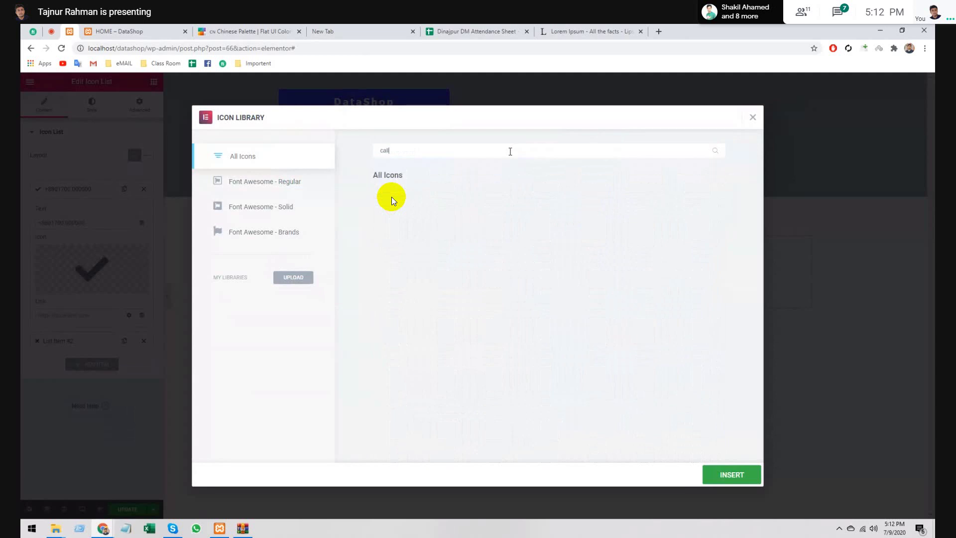
key(BackSpace)
key(BackSpace)
key(BackSpace)
text(phone)
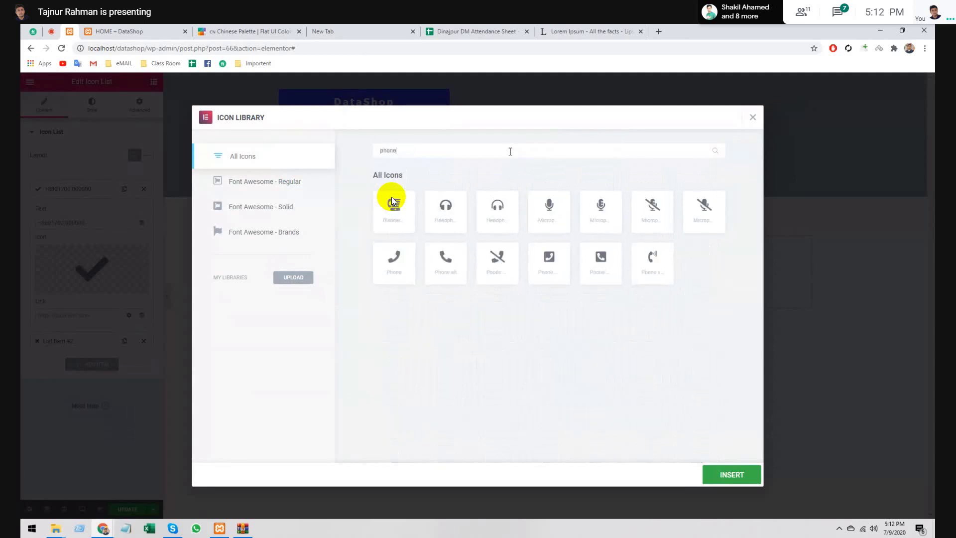
click(450, 269)
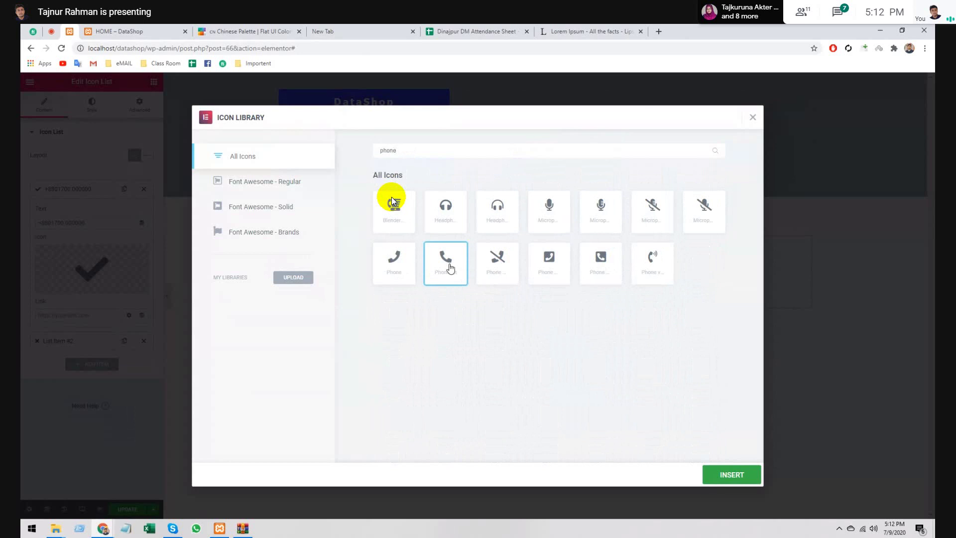
click(726, 476)
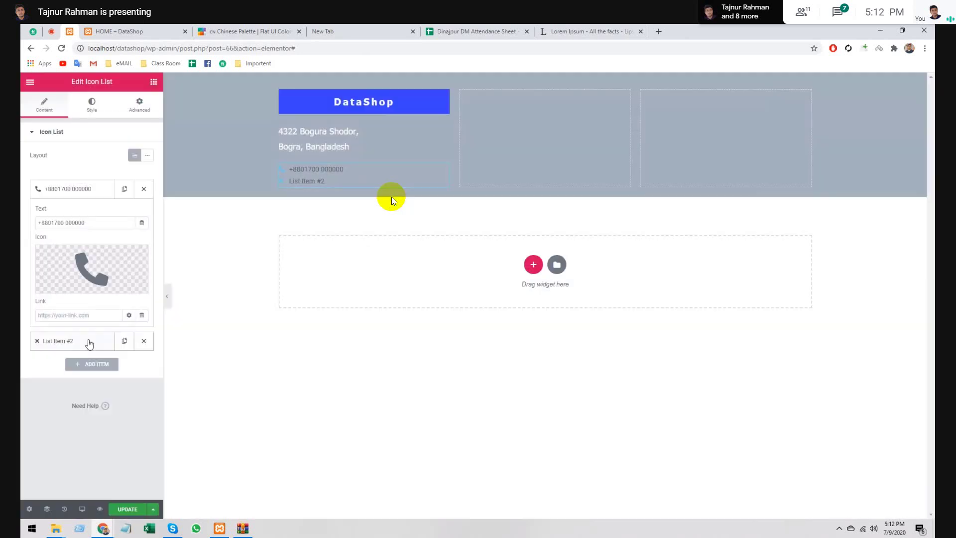
click(90, 341)
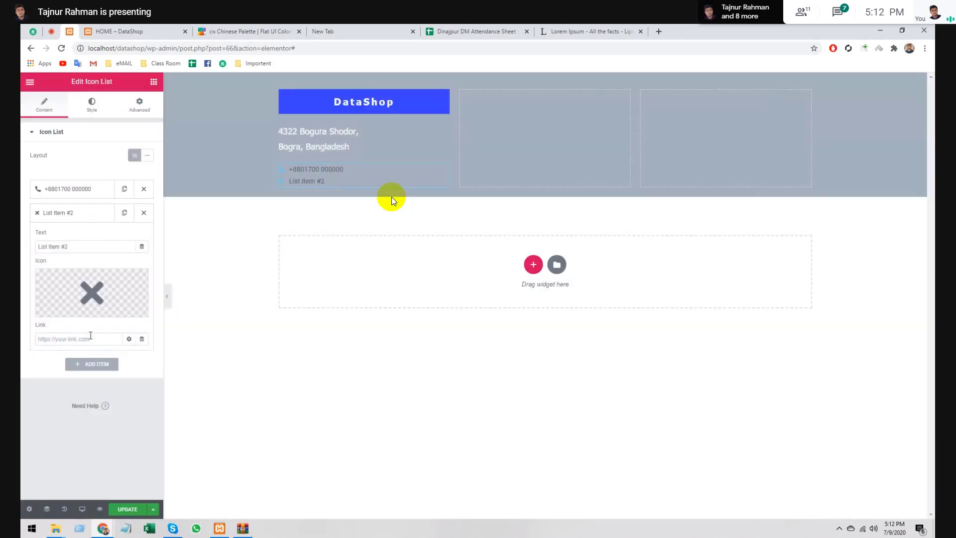
- Replace the second list item's text with an e-mail address
triple_click(80, 246)
key(BackSpace)
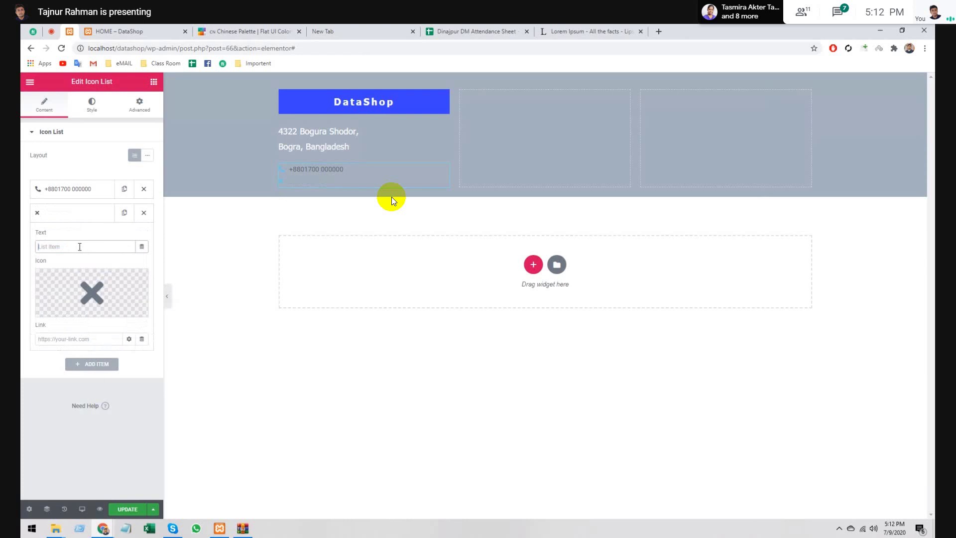
text(username@)
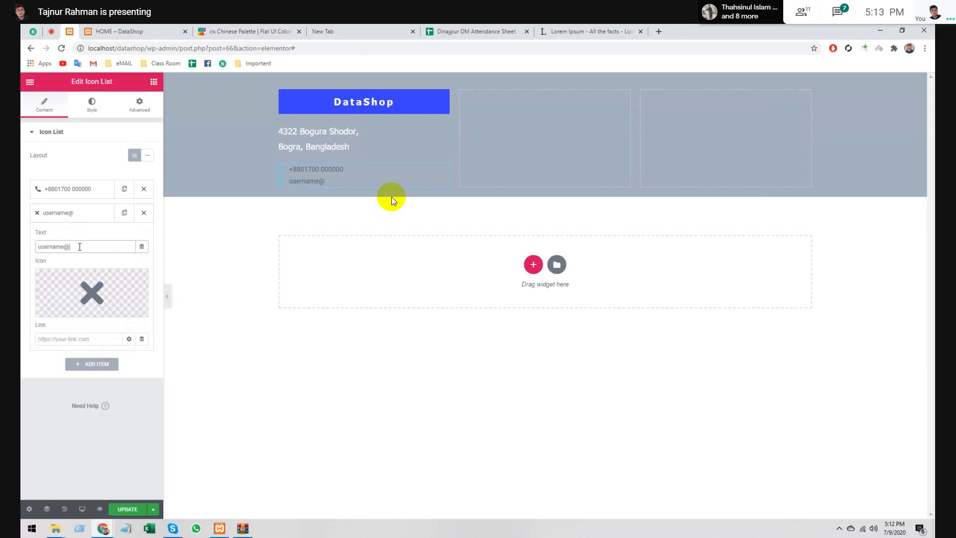
text(domain.com)
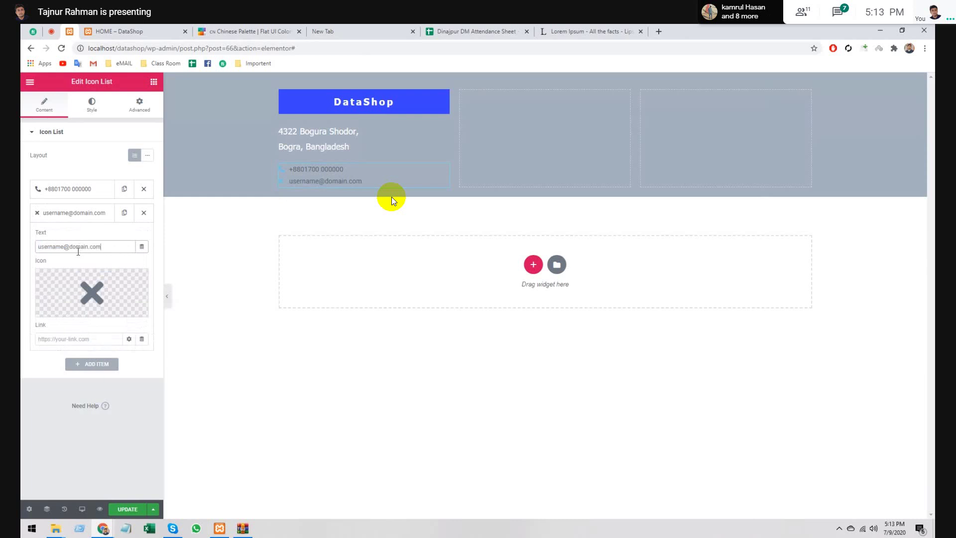
- Open the Icon Library for the e-mail item and browse All Icons for an email icon
mouse_move(84, 321)
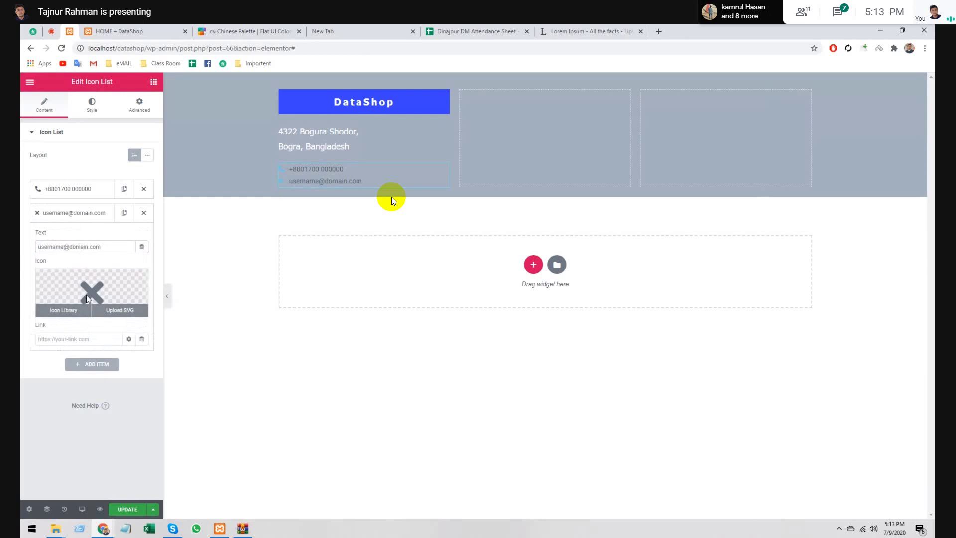
click(64, 311)
text(Ema)
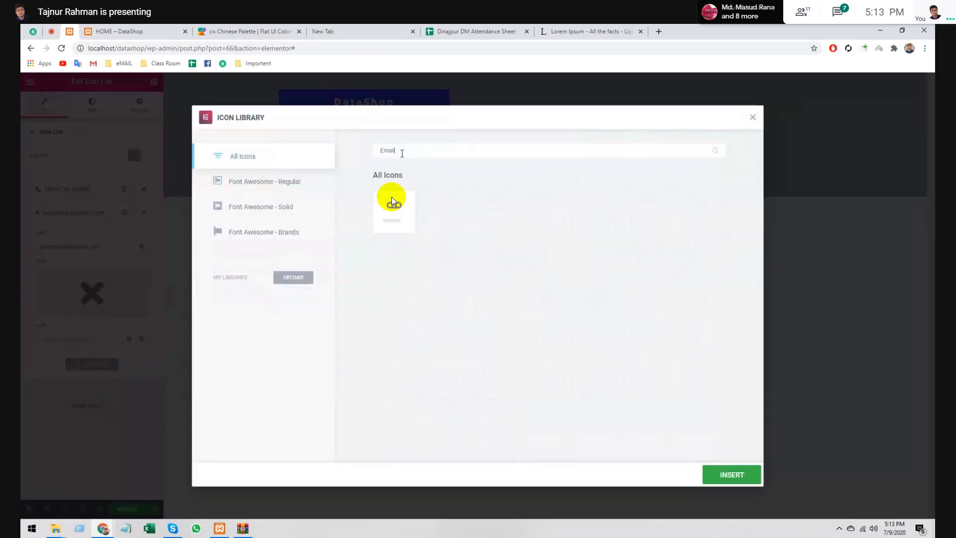
key(BackSpace)
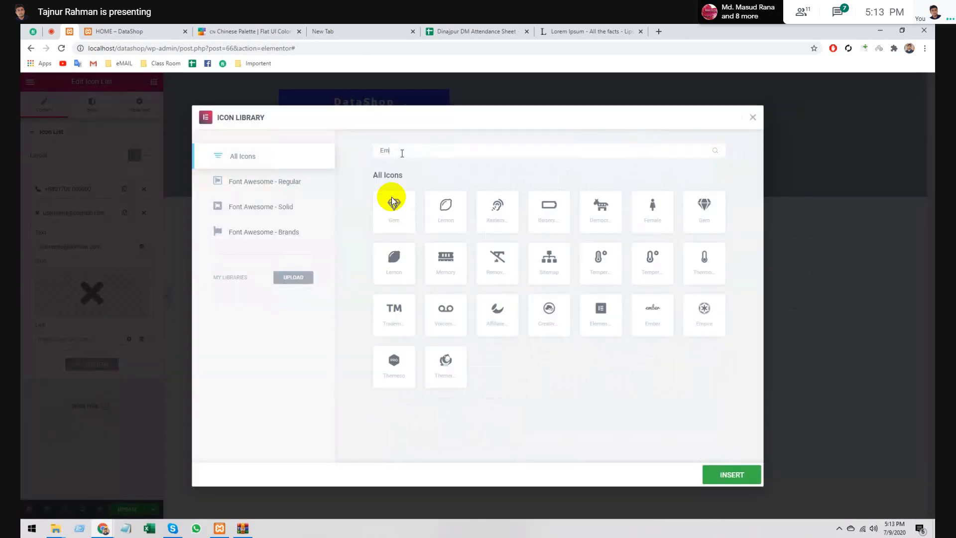
key(BackSpace)
key(BackSpace)
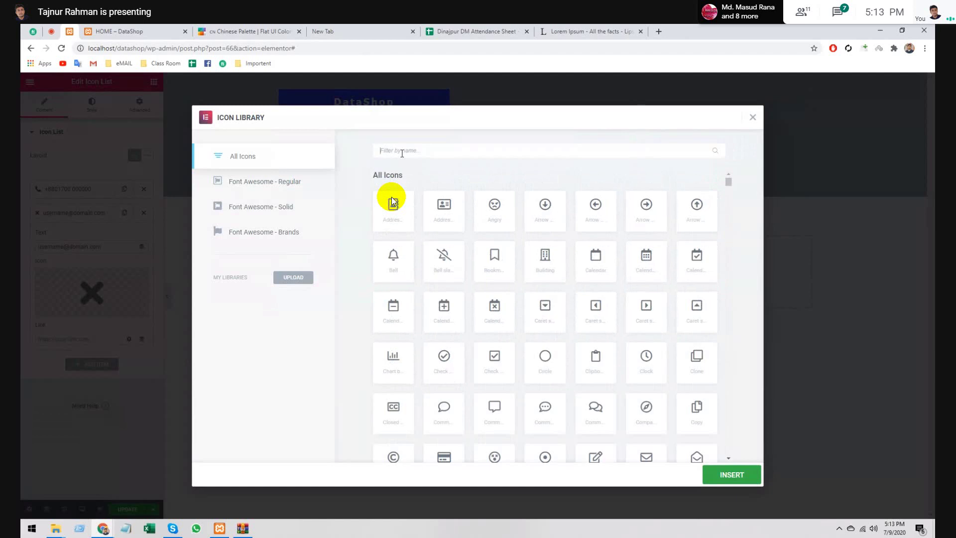
scroll(392, 200, down, 2)
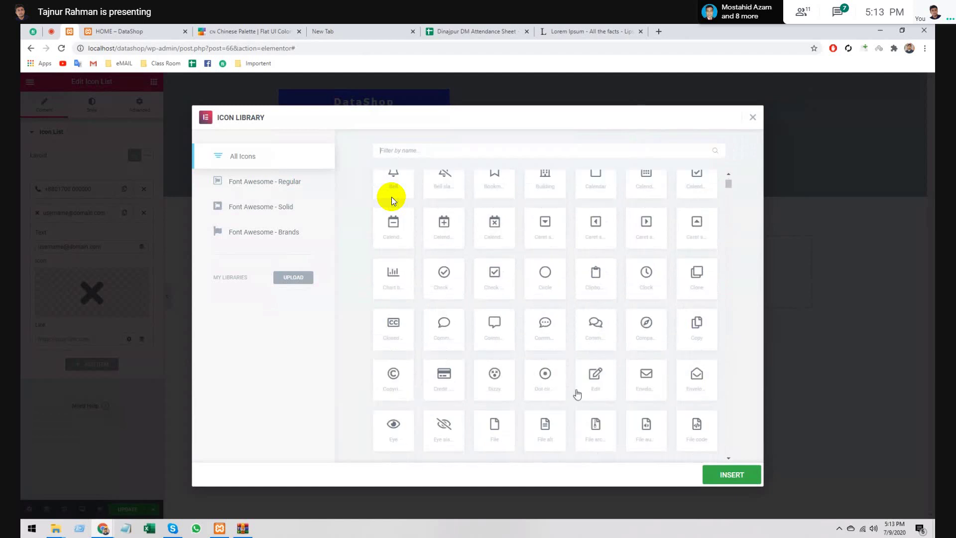
scroll(391, 197, down, 10)
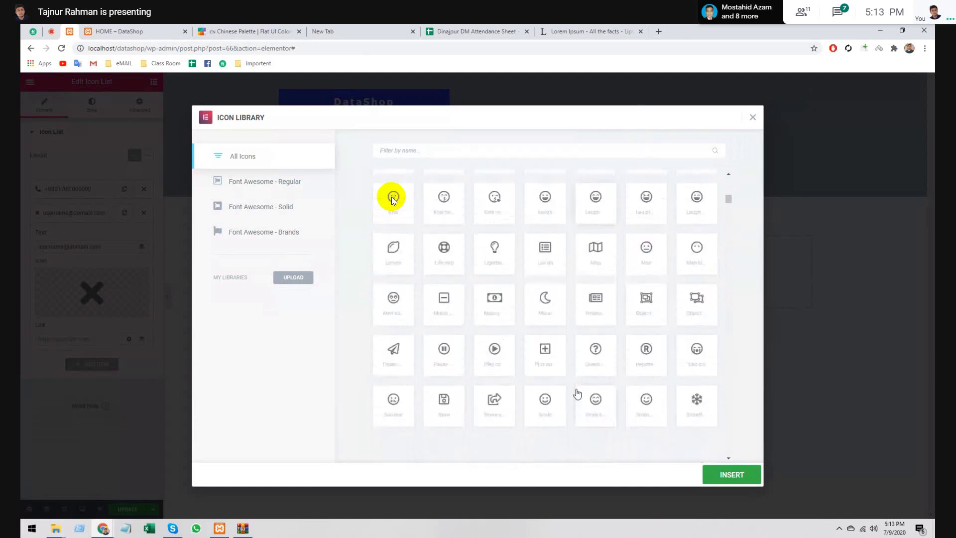
scroll(391, 196, down, 5)
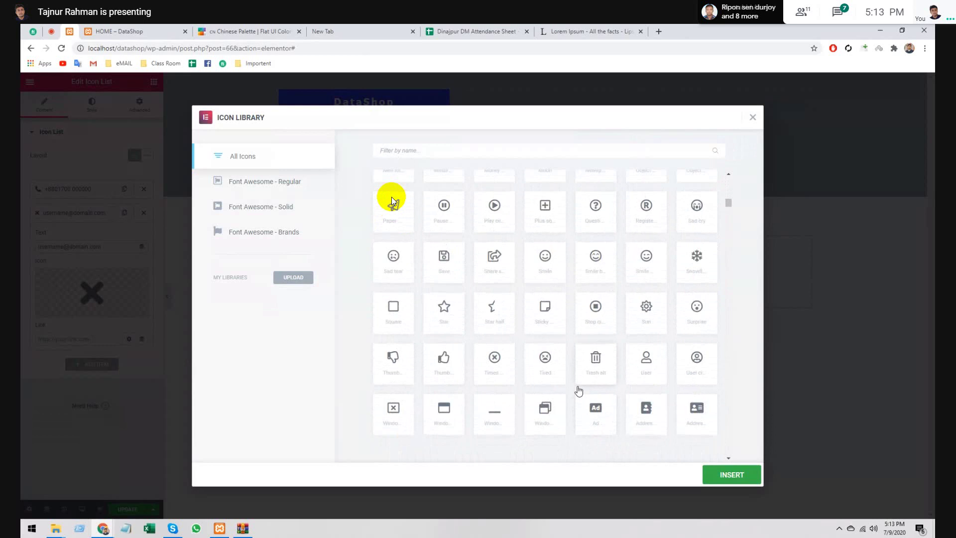
scroll(391, 197, down, 7)
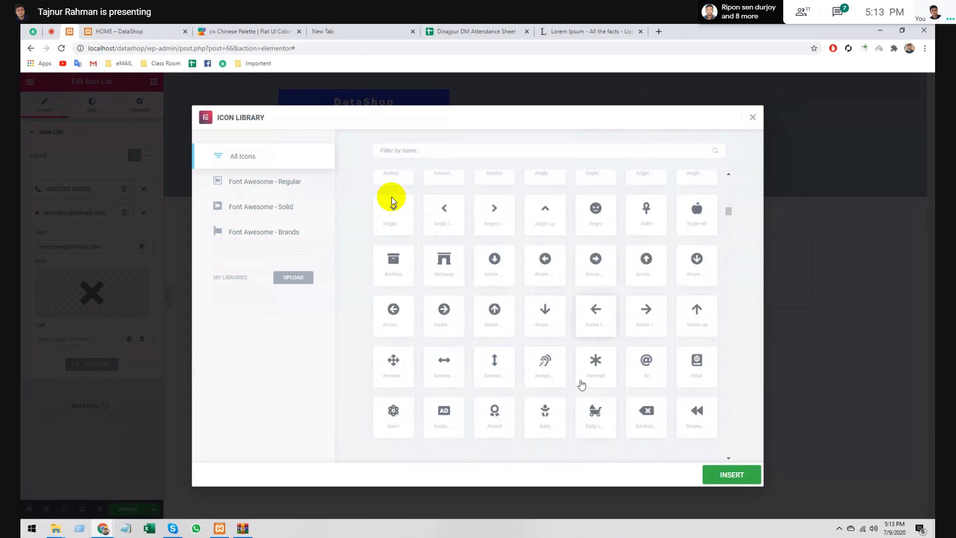
scroll(391, 197, down, 8)
scroll(391, 196, down, 7)
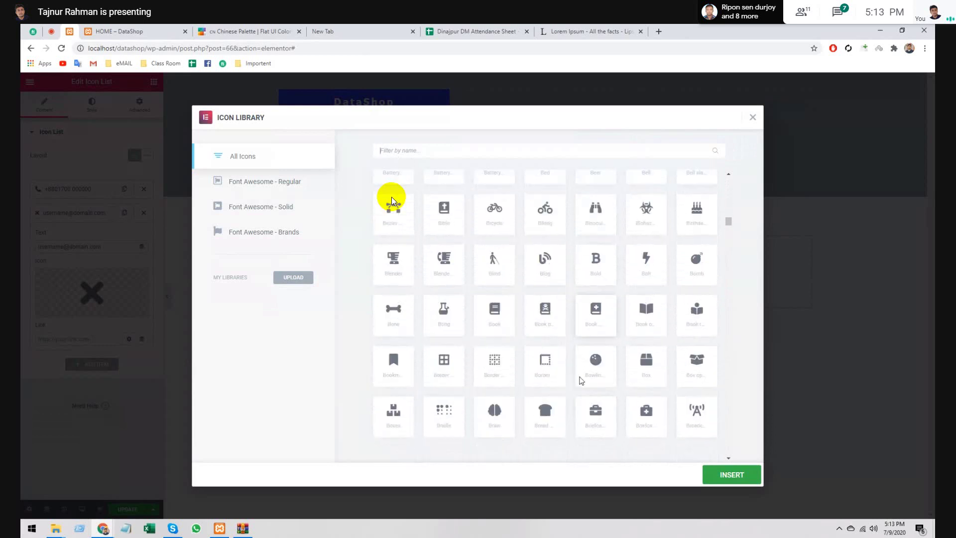
scroll(392, 199, down, 3)
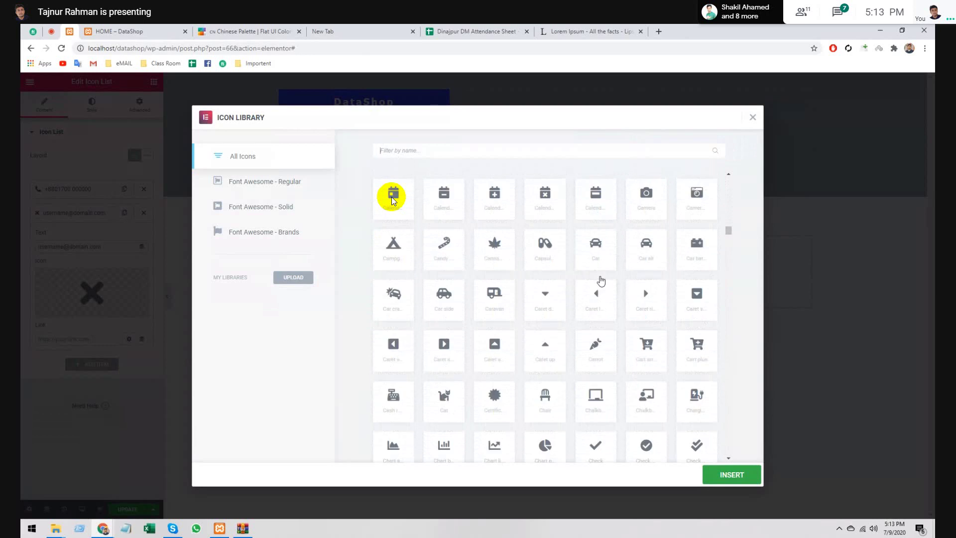
scroll(392, 200, down, 8)
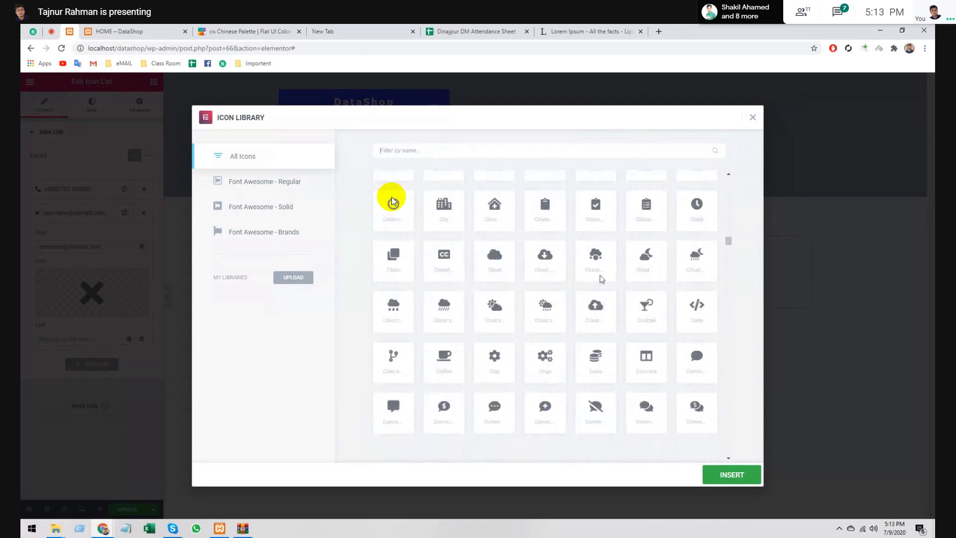
scroll(392, 198, down, 5)
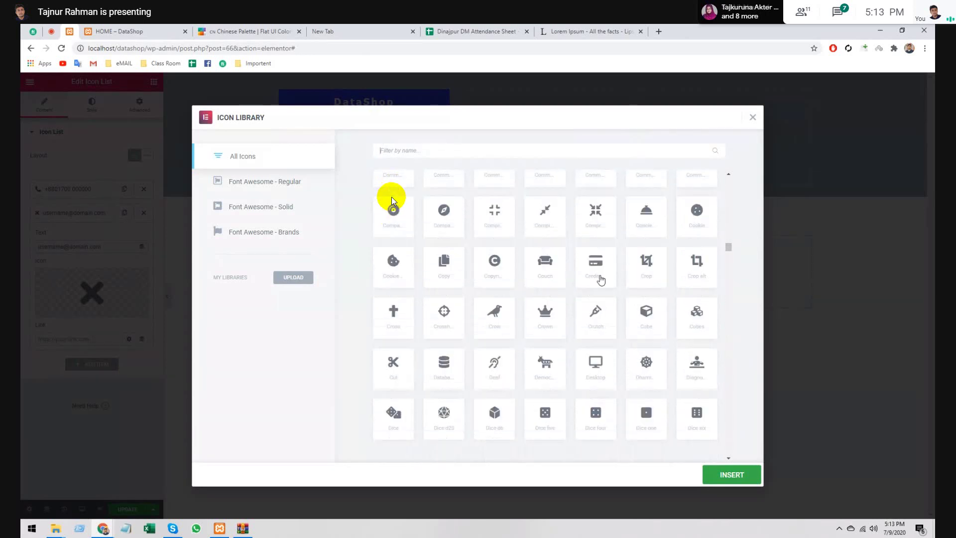
scroll(391, 200, up, 2)
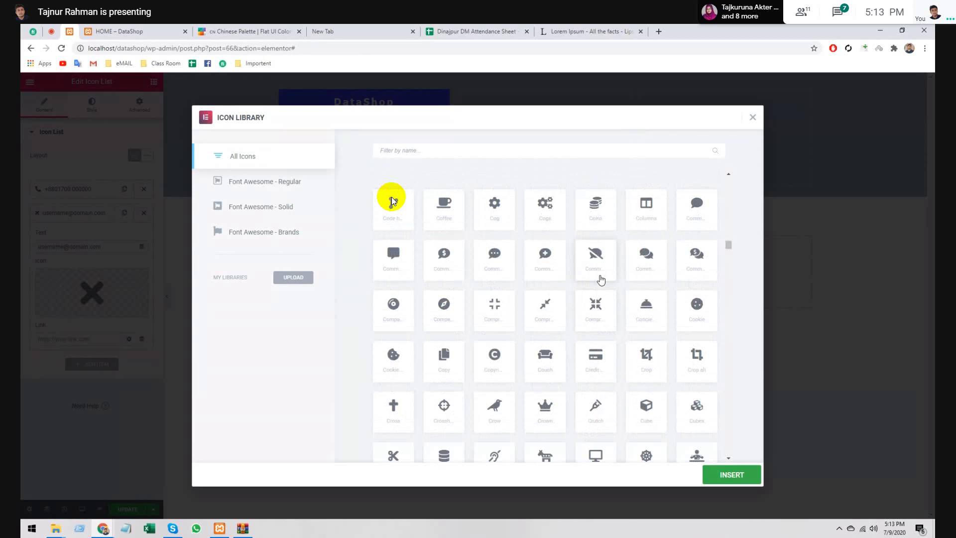
scroll(391, 199, down, 6)
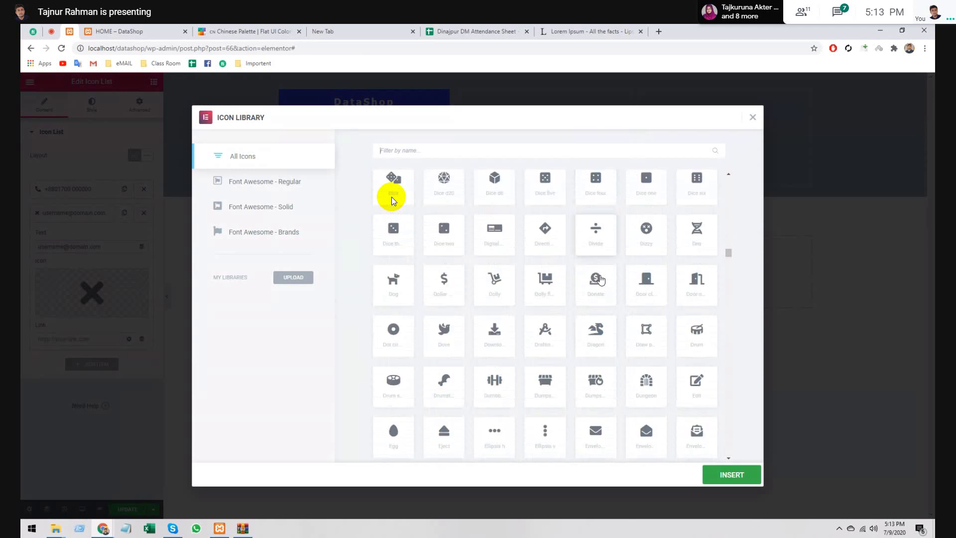
scroll(392, 196, down, 3)
scroll(391, 197, down, 5)
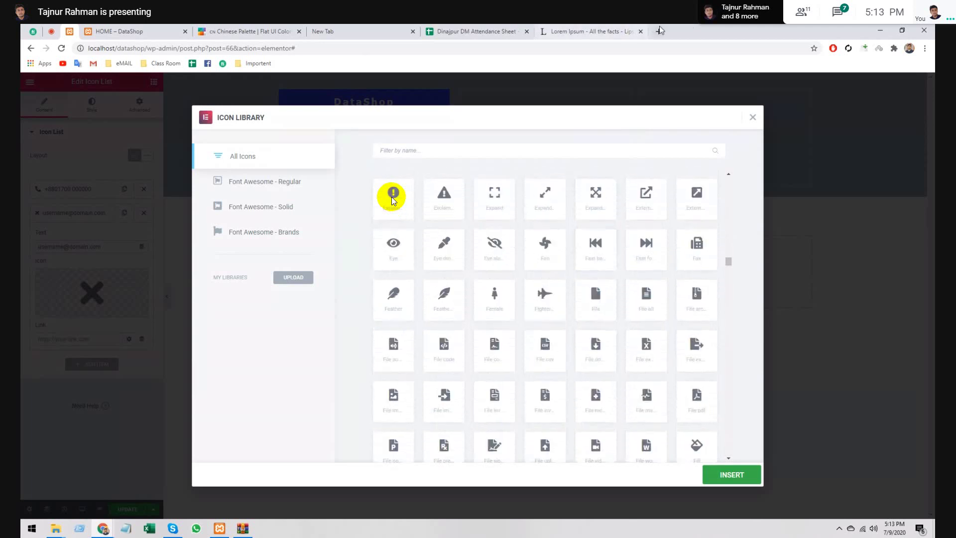
- Google 'email icon in font awesome' in a new tab to learn the icon is called envelope
key(ctrl+t)
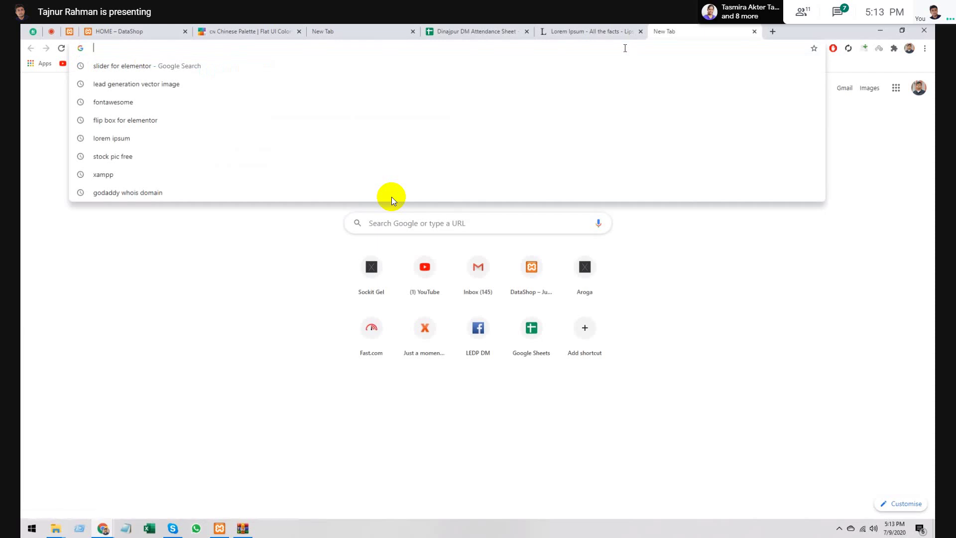
text(Email)
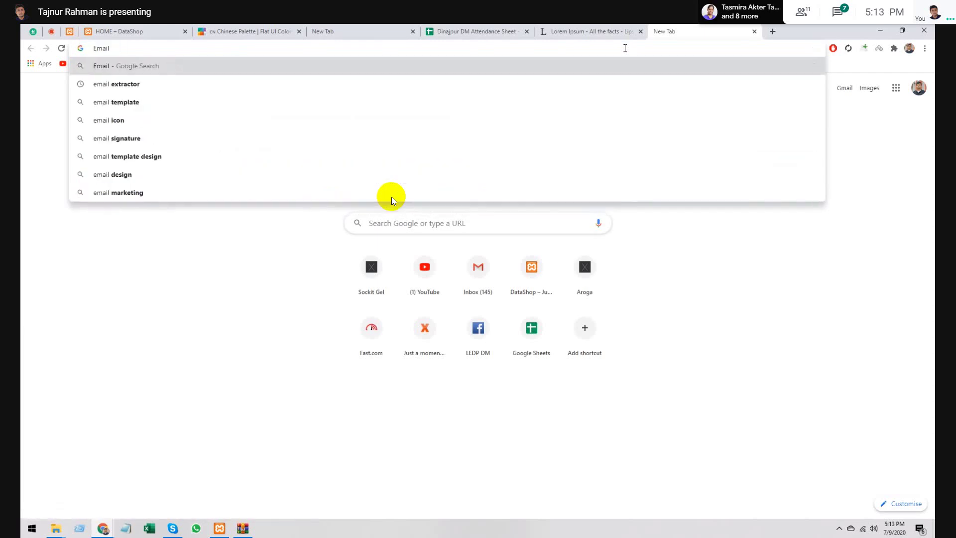
text( icon i)
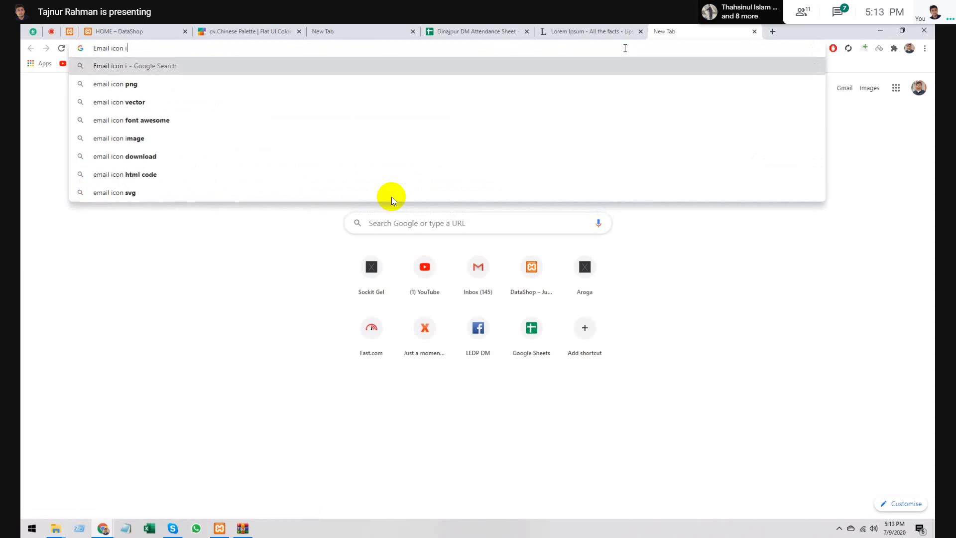
text(n fontos)
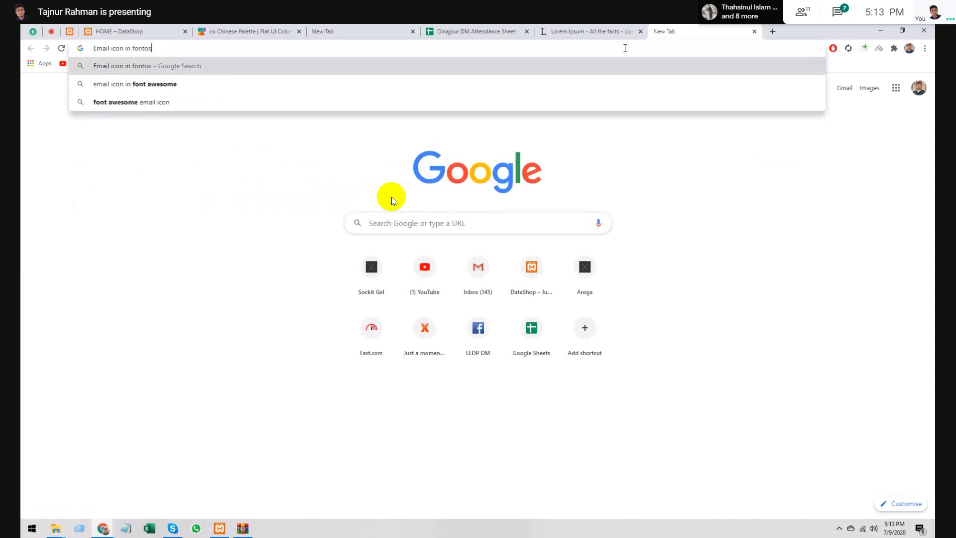
key(BackSpace)
text(a)
key(Down)
key(Return)
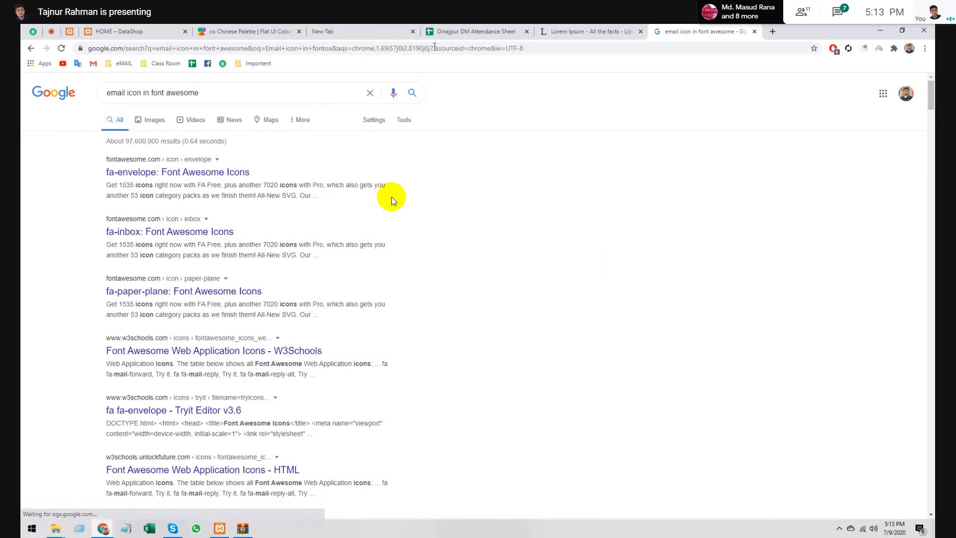
click(348, 31)
click(208, 29)
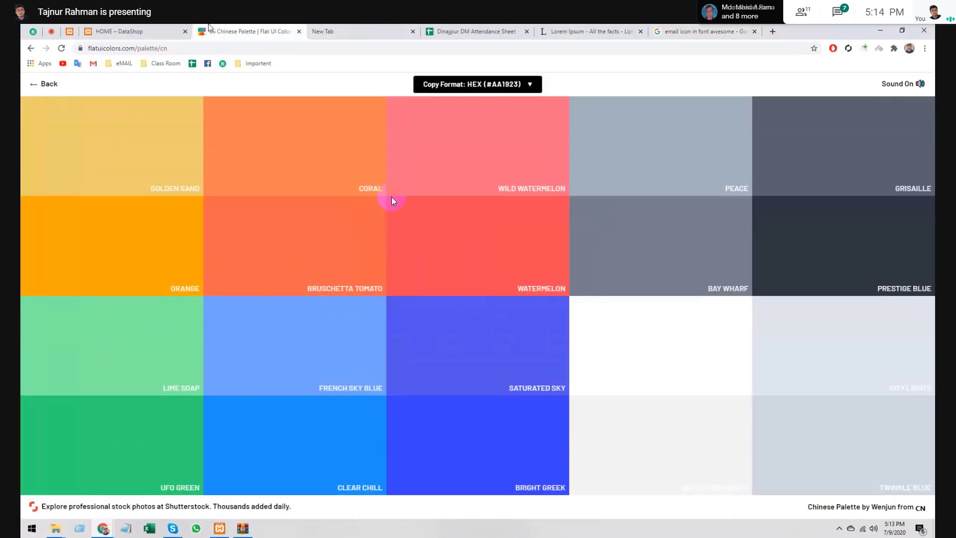
- Filter the Icon Library by 'env', insert the first Envelope icon, and collapse the e-mail item
click(84, 28)
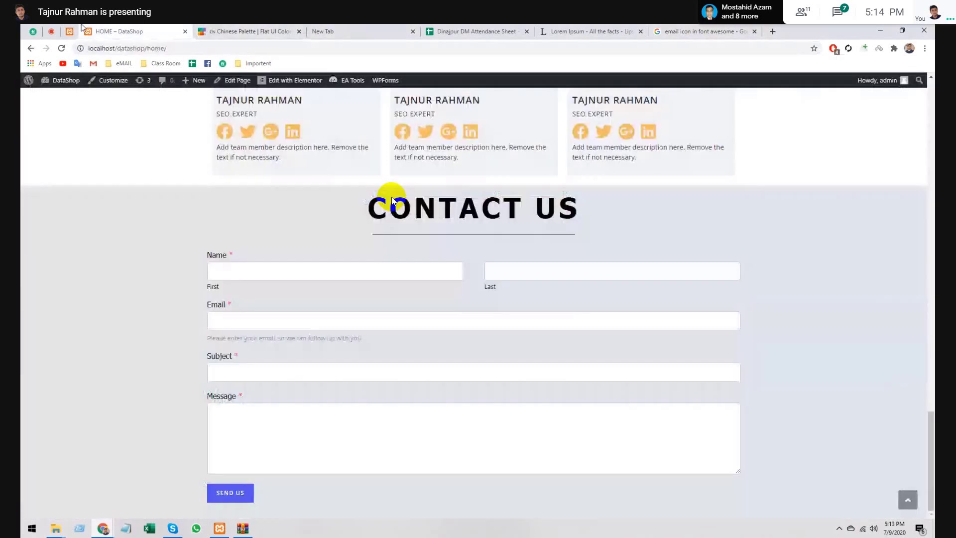
text(env)
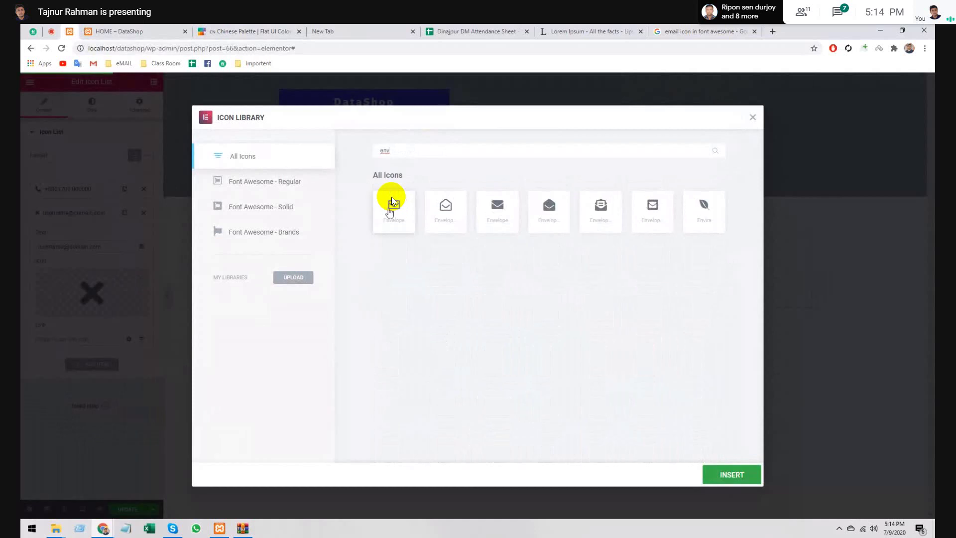
click(394, 206)
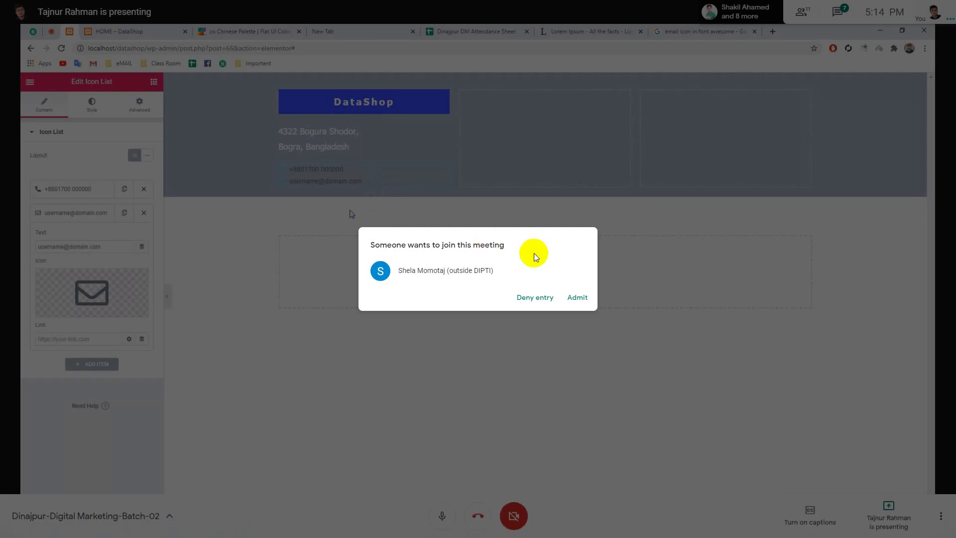
click(576, 297)
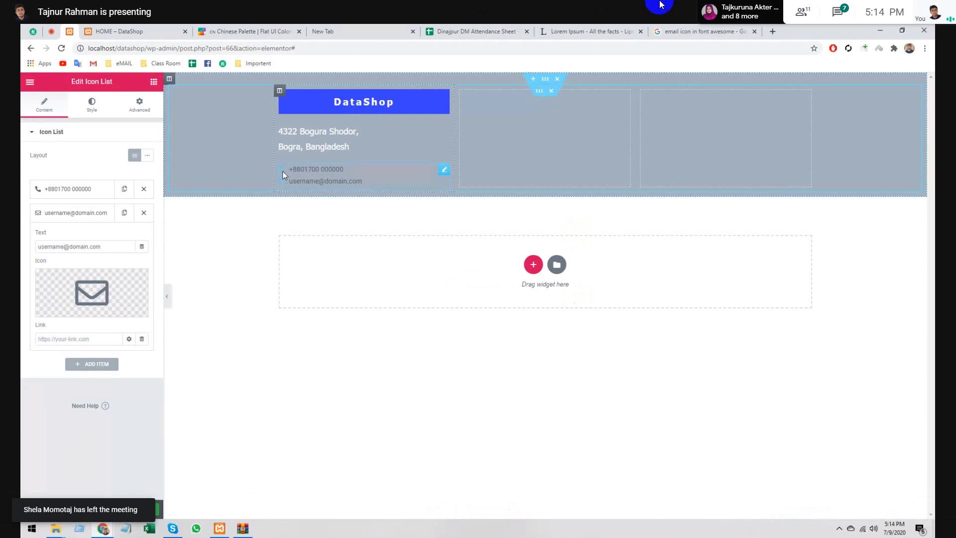
click(78, 215)
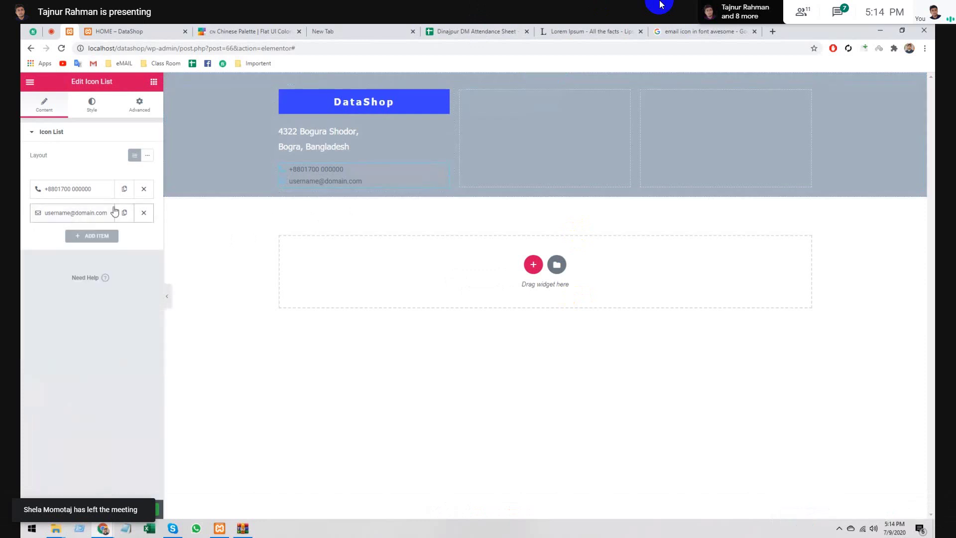
- Set the icon list's space between items to 6 and align the items left
click(88, 106)
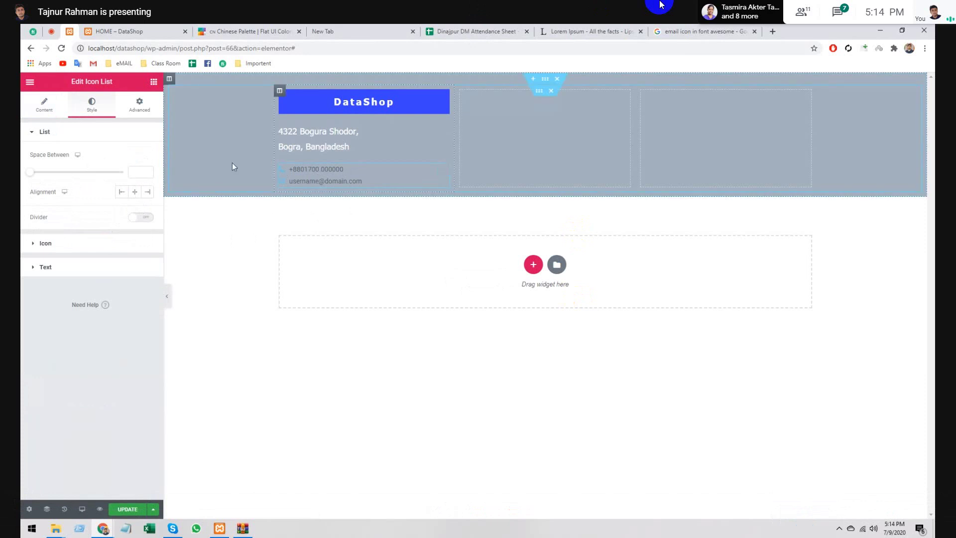
drag(30, 174, 43, 174)
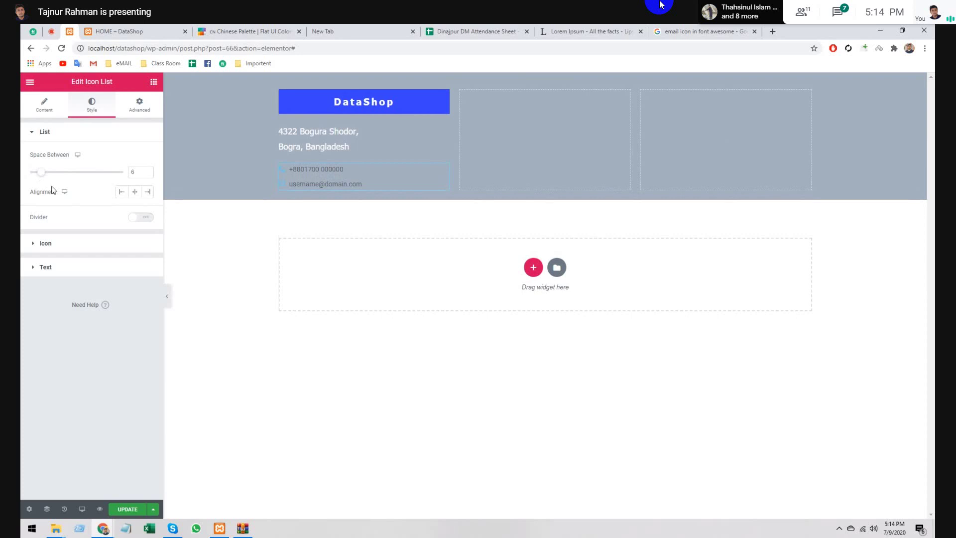
click(122, 192)
- Make the list icons white (#FFFFFF), size 22, and left-aligned
click(73, 245)
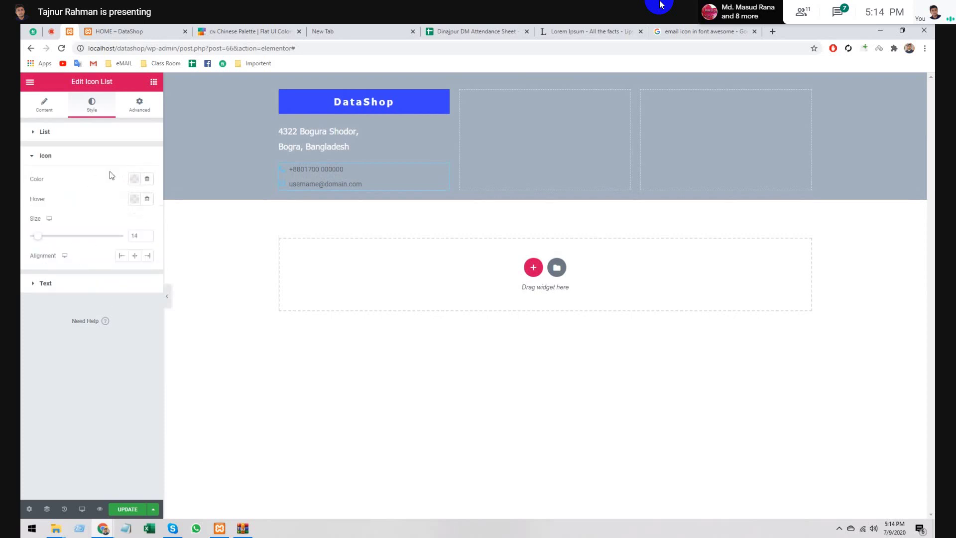
click(133, 181)
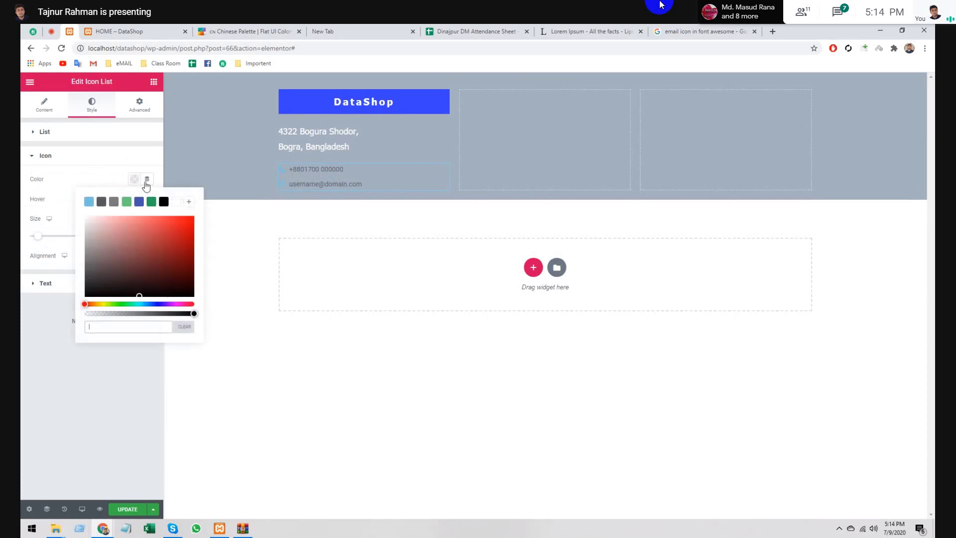
click(175, 203)
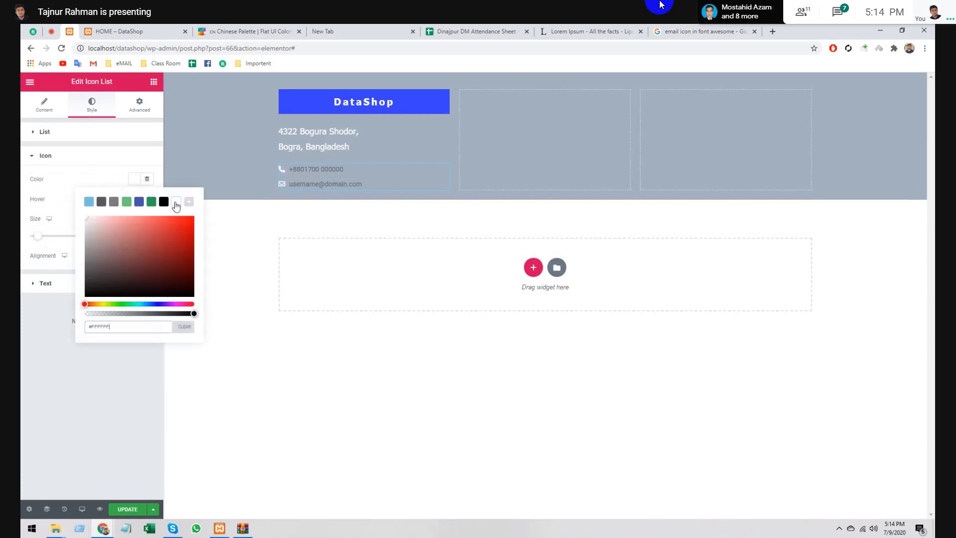
click(65, 371)
click(135, 199)
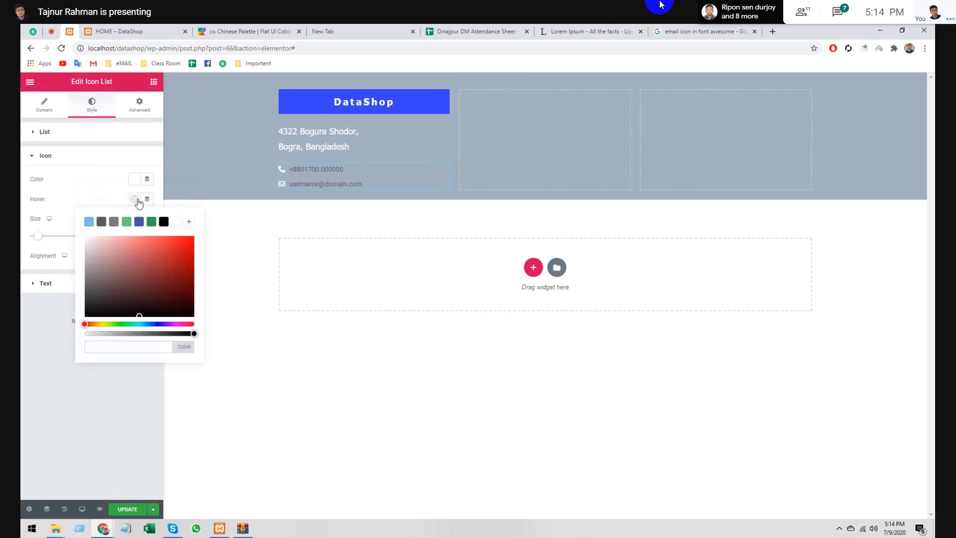
click(137, 201)
click(136, 201)
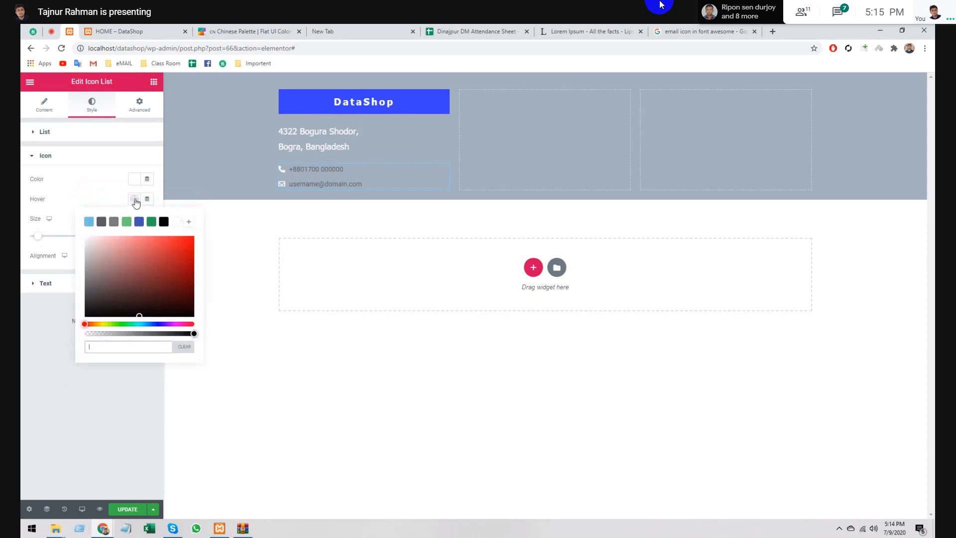
click(135, 201)
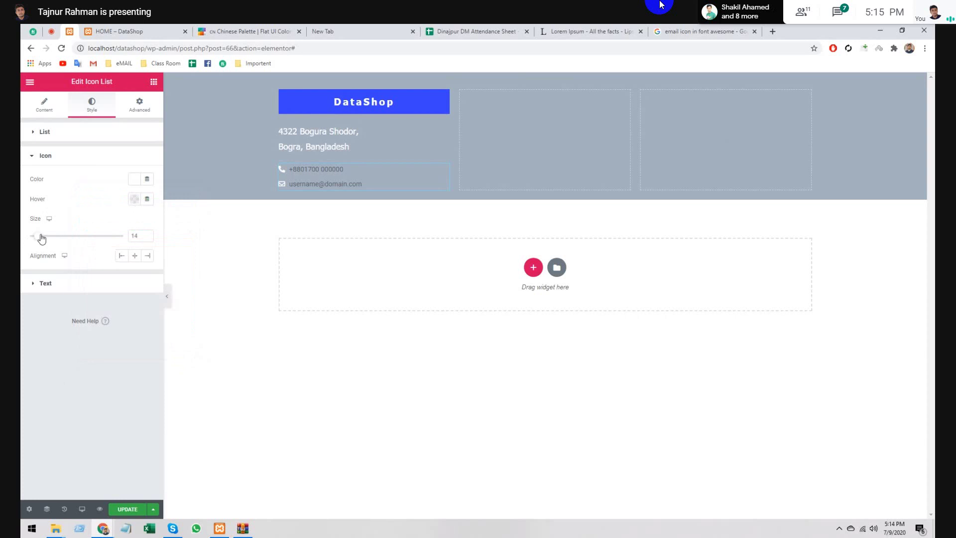
drag(38, 235, 47, 240)
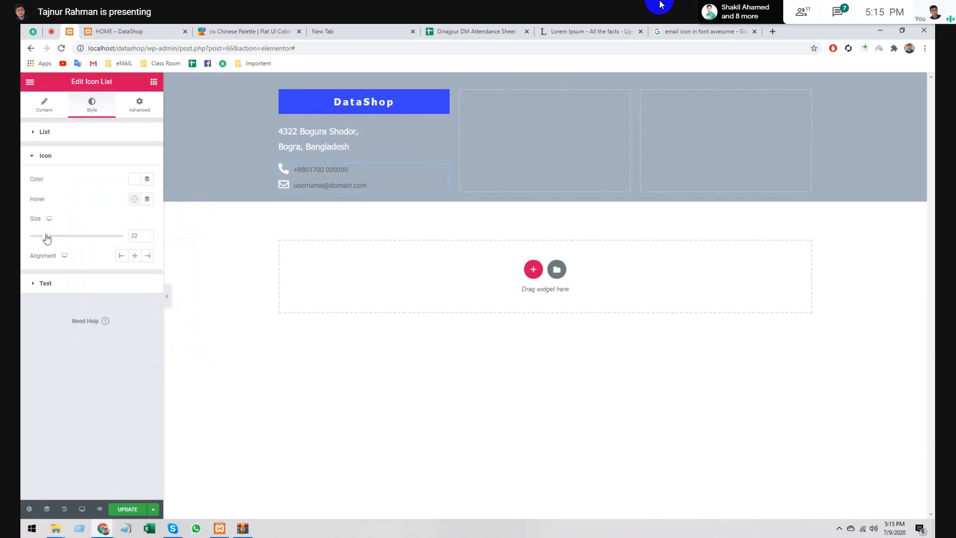
click(122, 255)
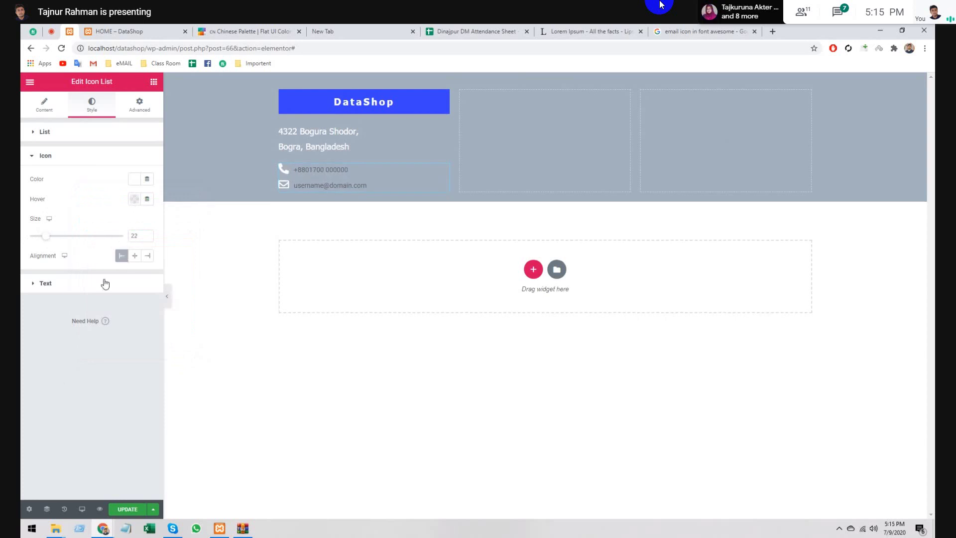
- Make the icon list text white and indent it 6 from the icons
click(85, 284)
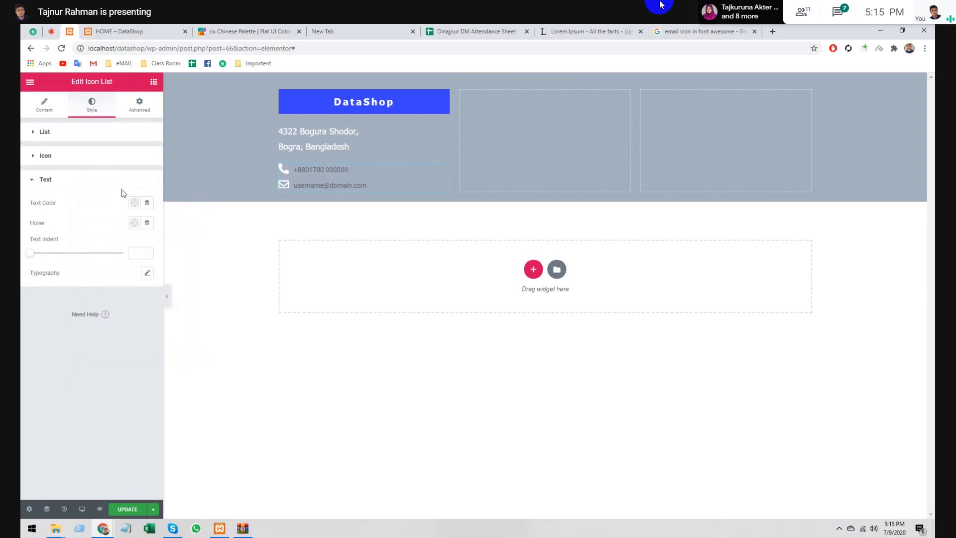
click(134, 203)
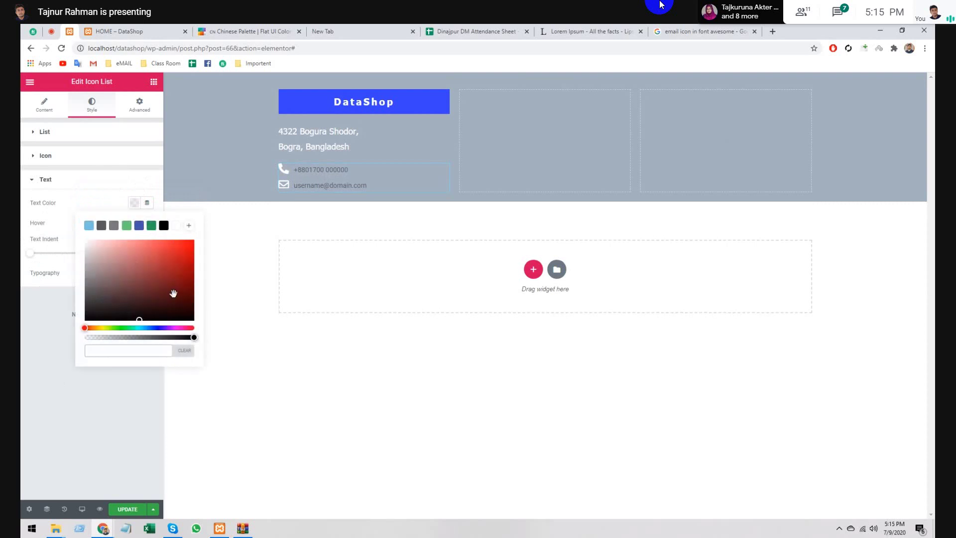
click(176, 225)
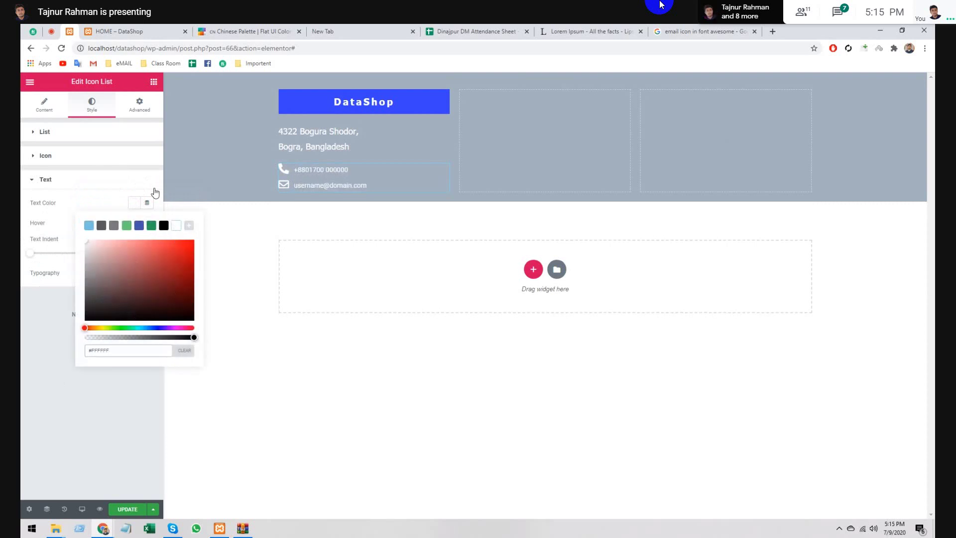
click(154, 183)
click(105, 180)
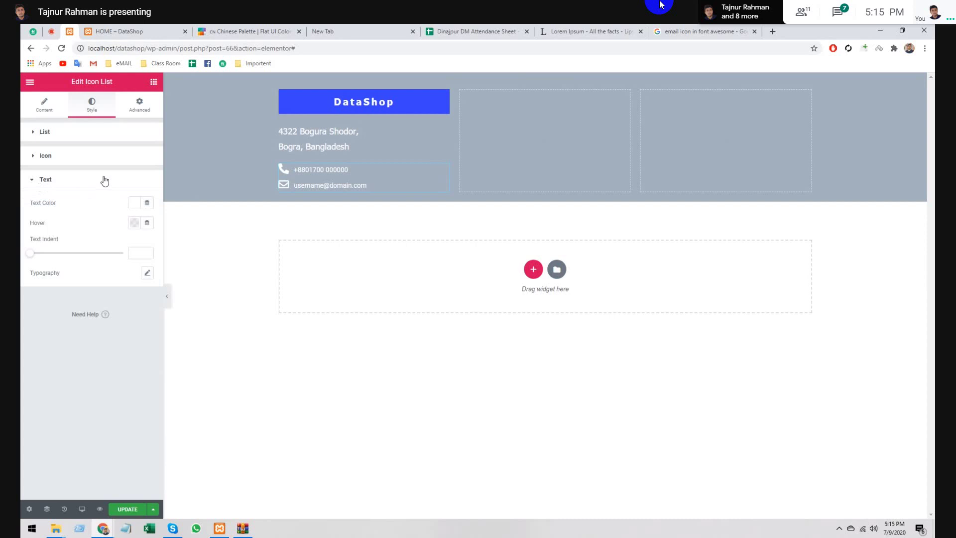
click(135, 224)
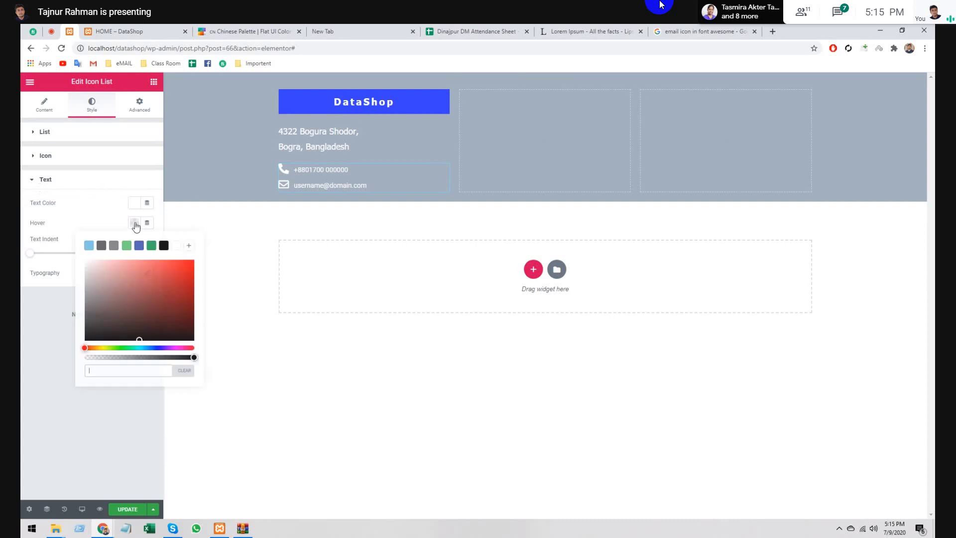
click(134, 224)
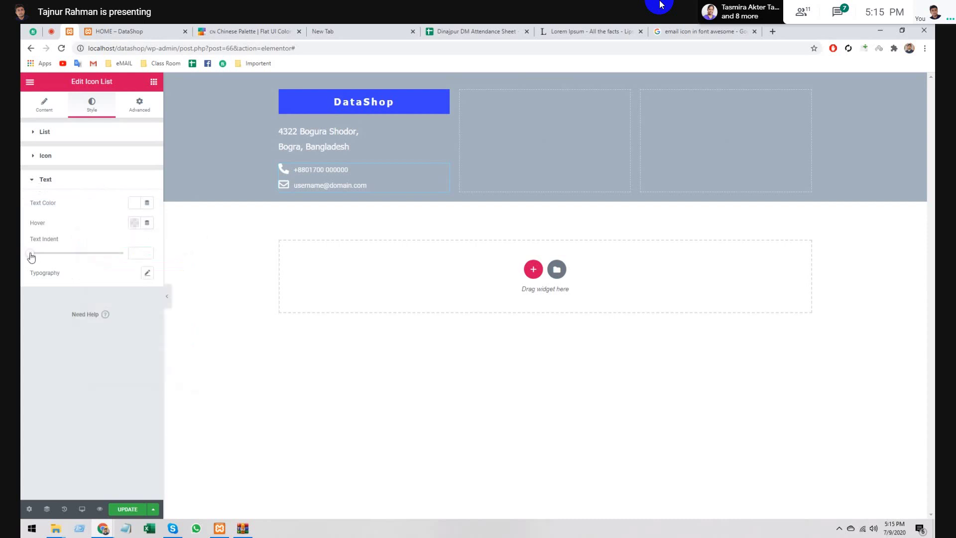
drag(31, 255, 42, 257)
- Set the list text typography to Tahoma, size 16, weight 100
click(146, 274)
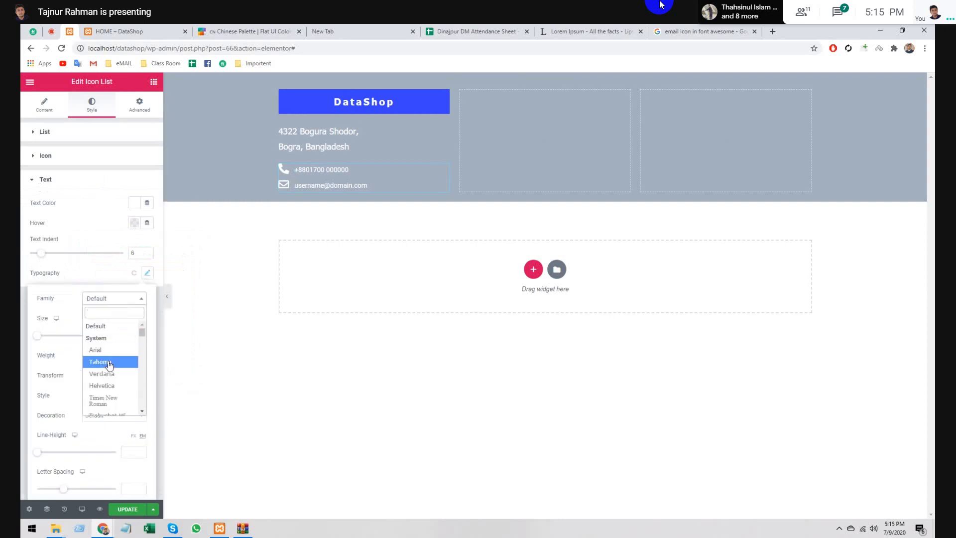
click(109, 362)
click(129, 333)
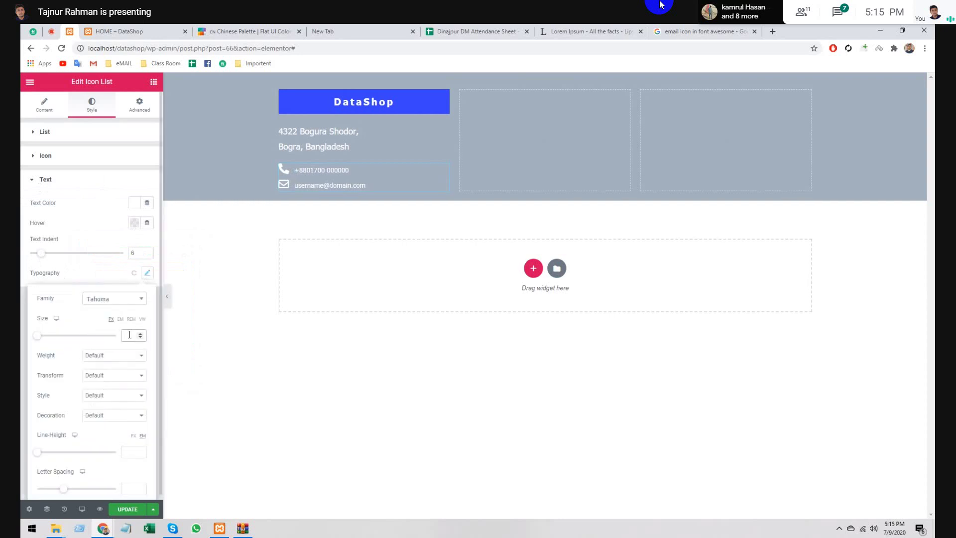
text(2)
key(BackSpace)
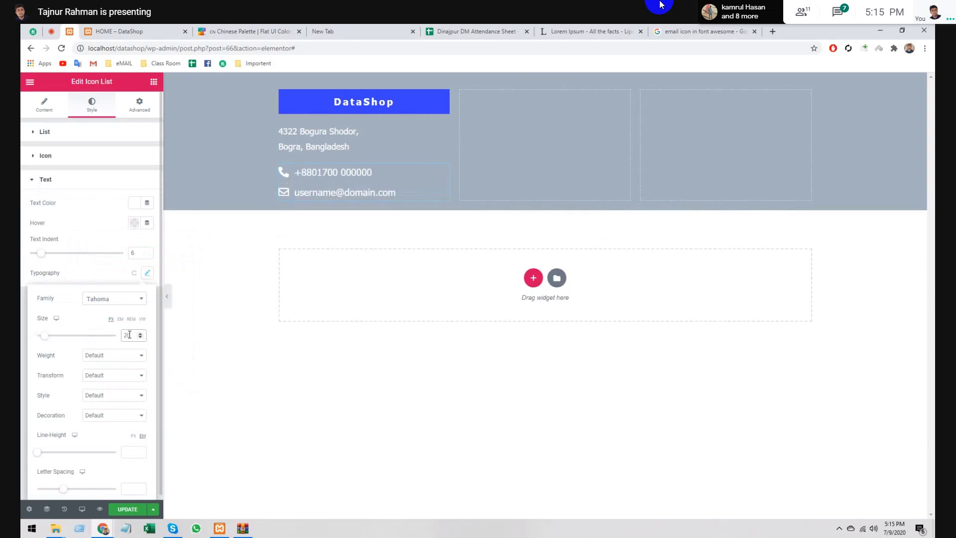
text(2)
key(BackSpace)
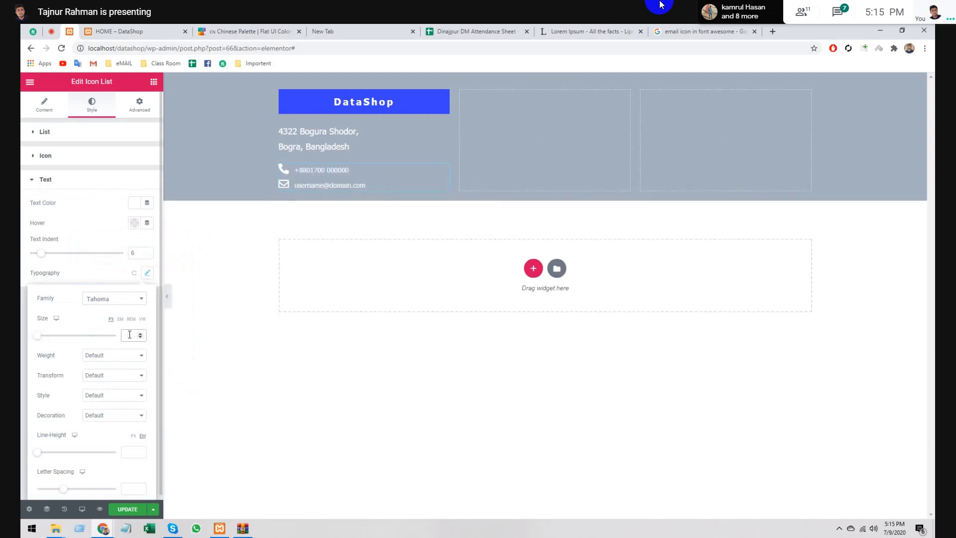
text(16)
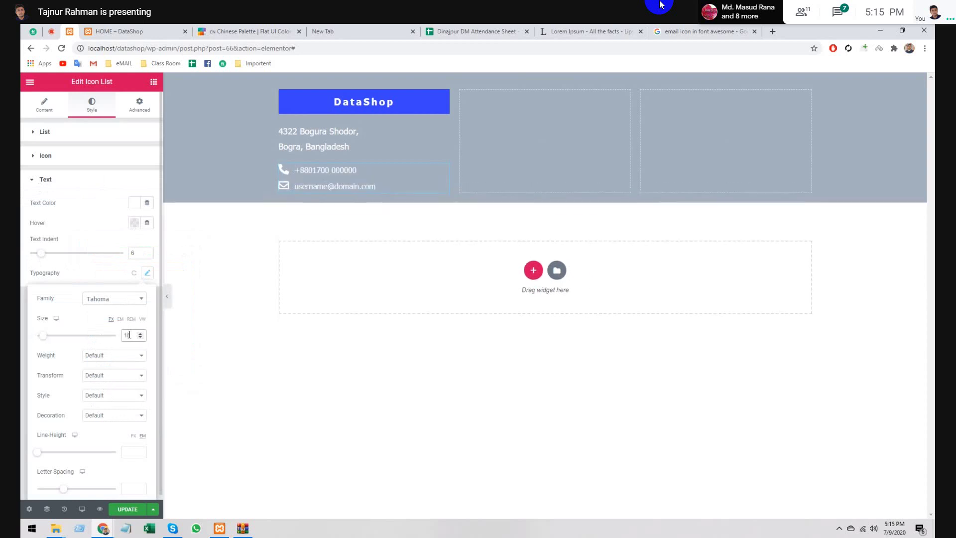
click(102, 358)
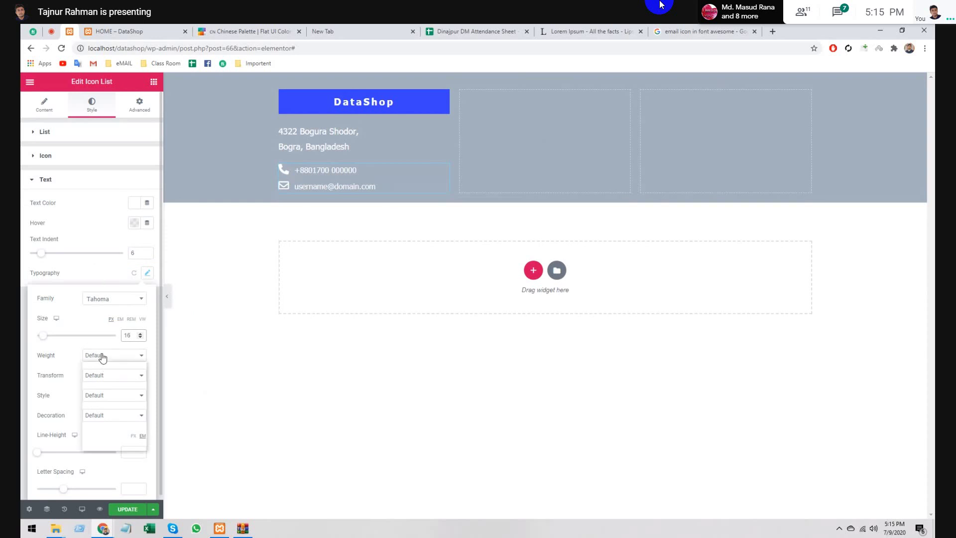
click(102, 366)
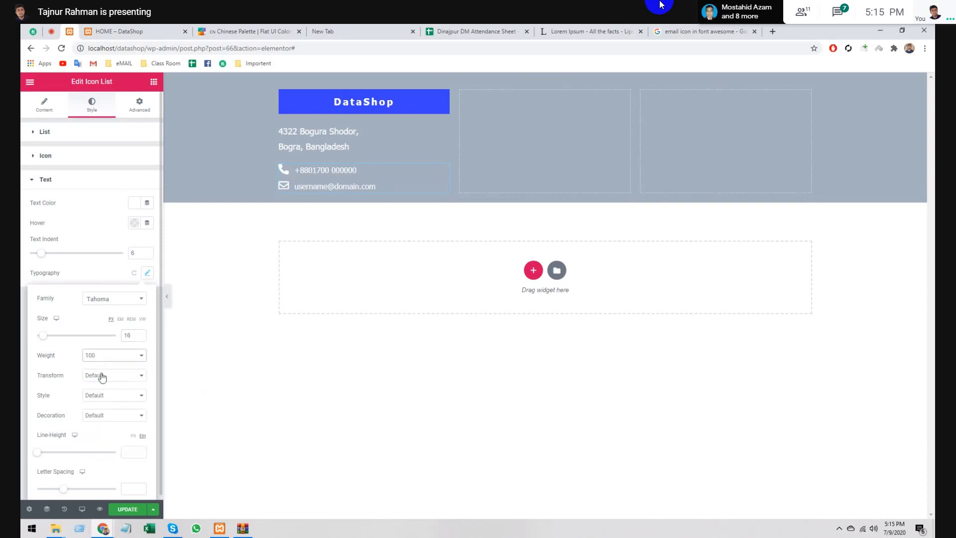
- Set the list text line height to 2.2 and letter spacing to 1.4
click(102, 377)
click(102, 386)
click(102, 396)
click(101, 405)
click(100, 420)
click(101, 425)
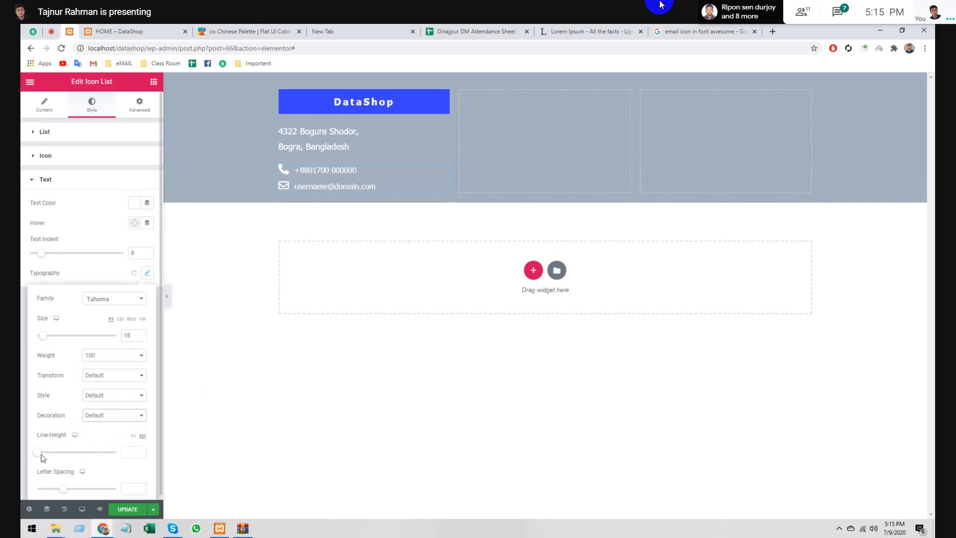
drag(41, 453, 54, 456)
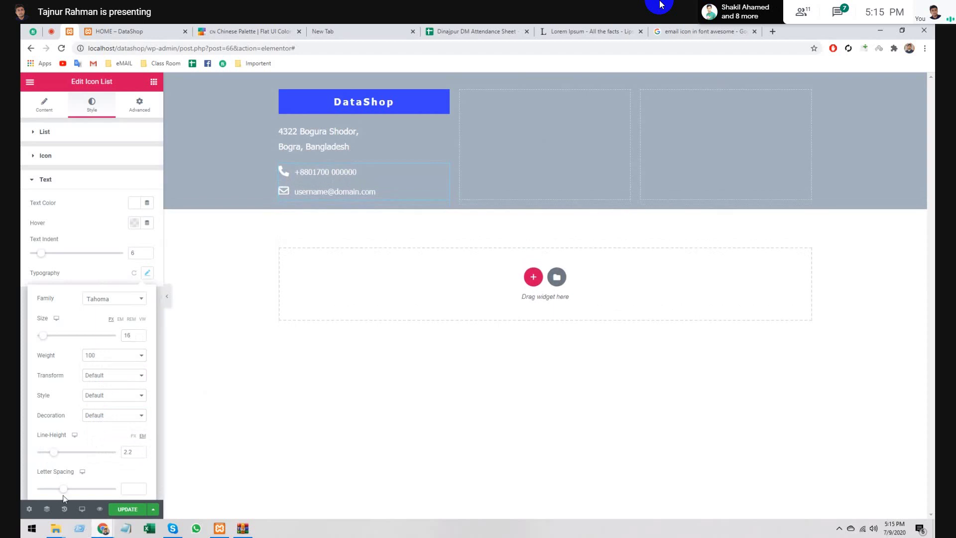
drag(63, 490, 70, 492)
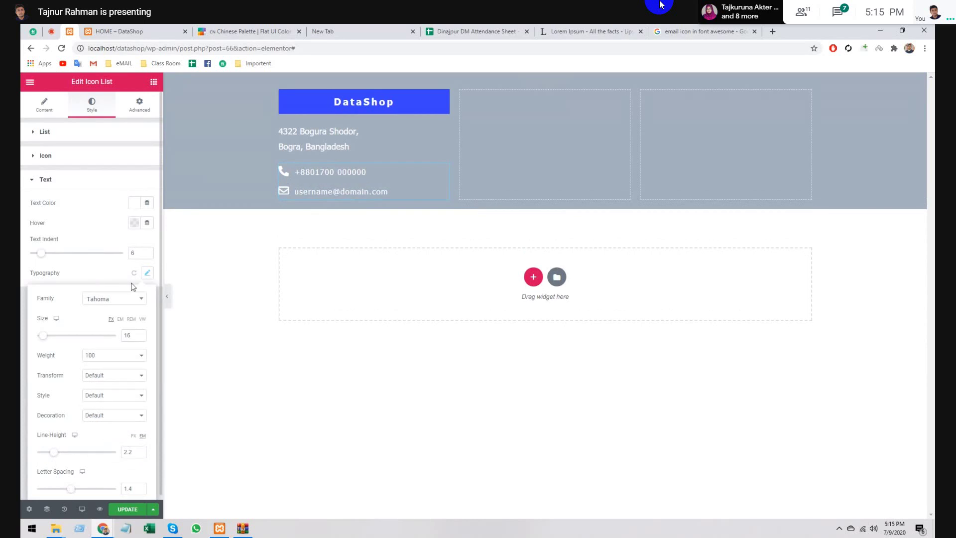
click(145, 274)
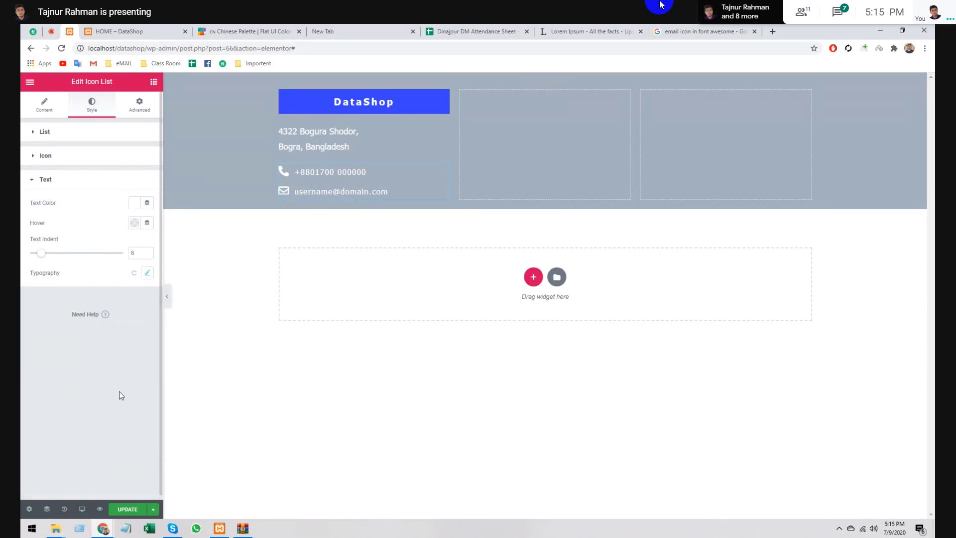
- Hide and restore the panel to preview the footer, then return to the widget list
click(167, 297)
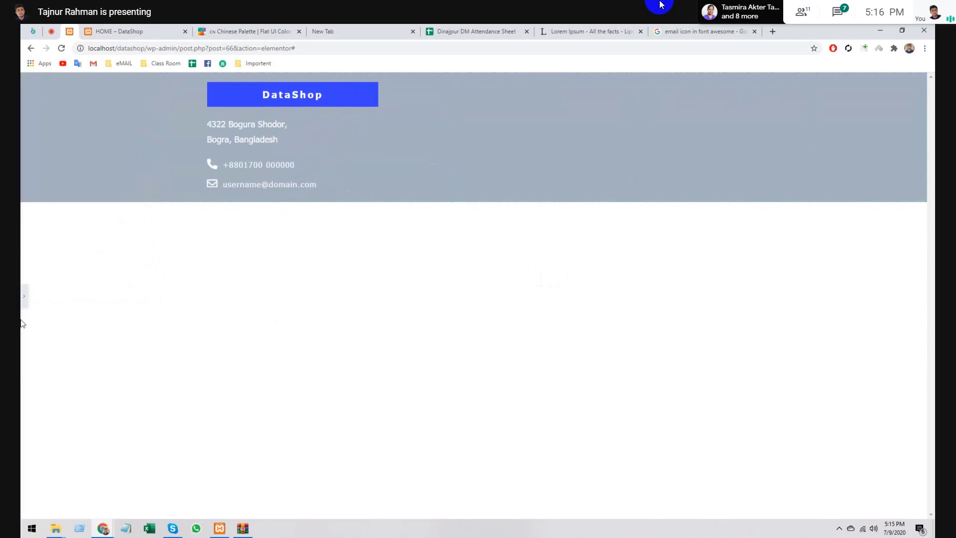
click(24, 298)
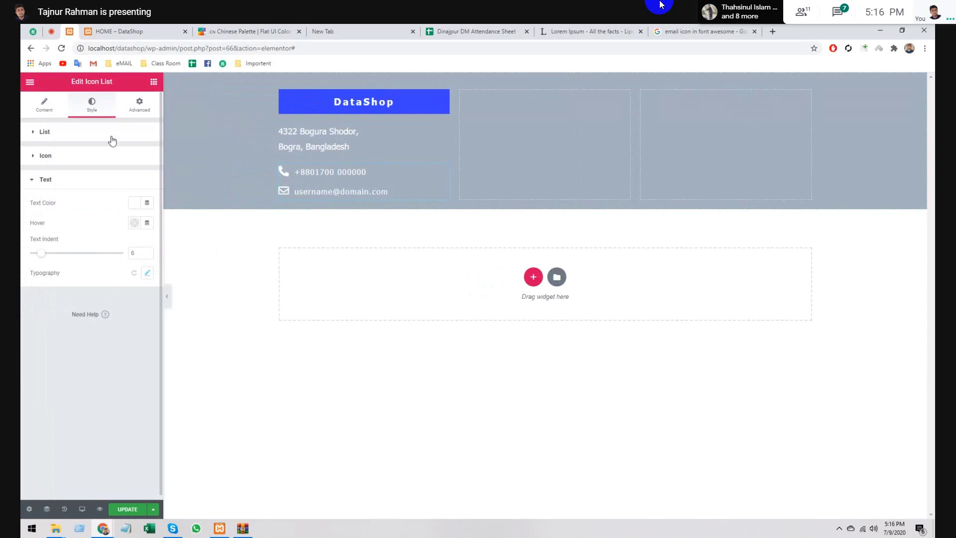
click(44, 180)
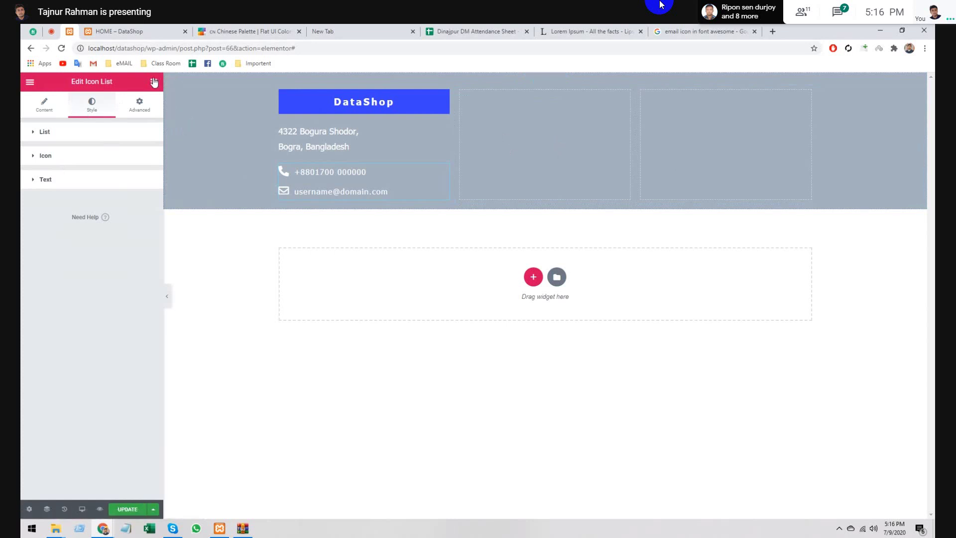
key(Escape)
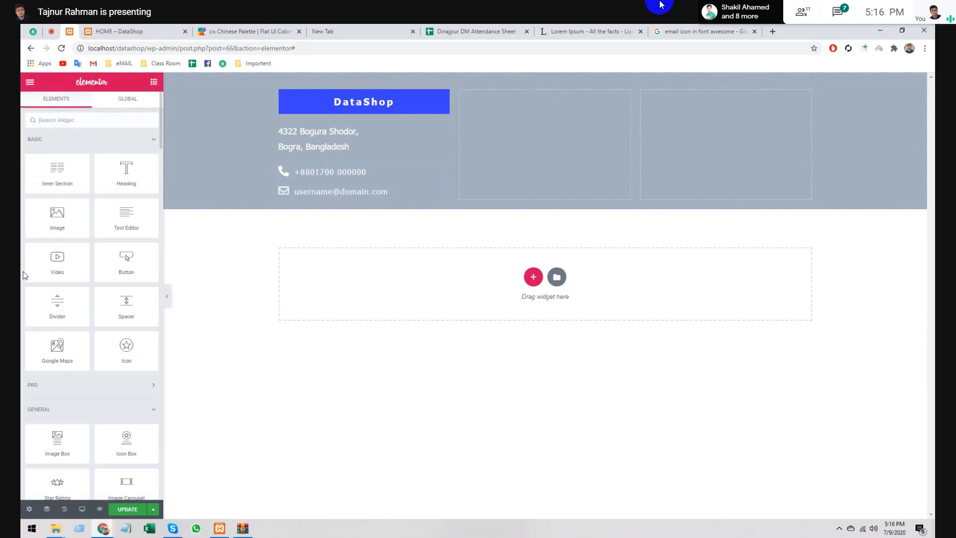
scroll(67, 285, down, 1)
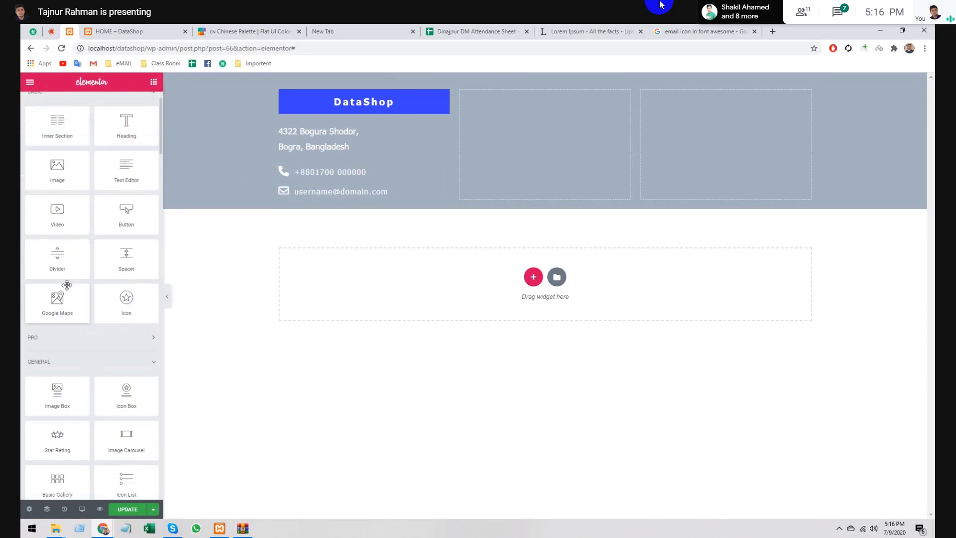
scroll(67, 285, down, 3)
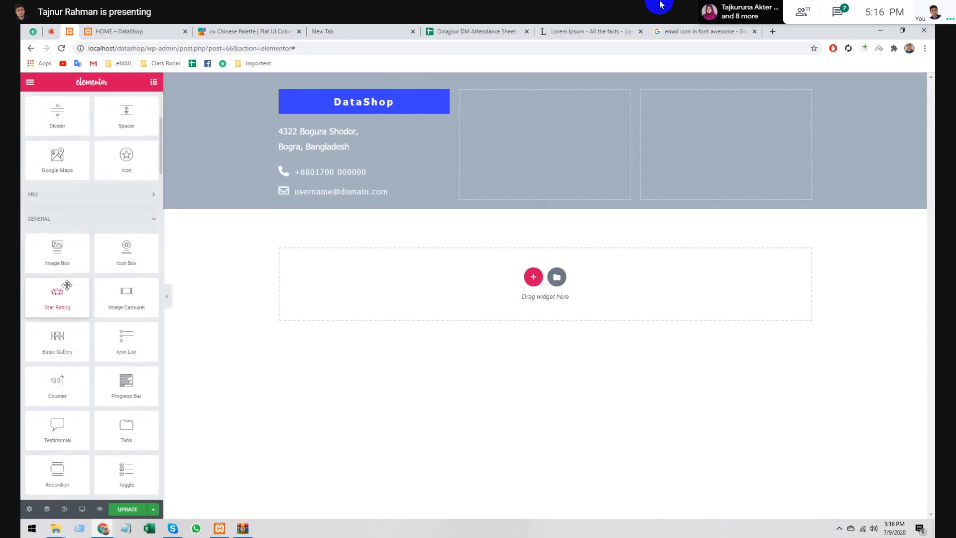
scroll(67, 284, down, 3)
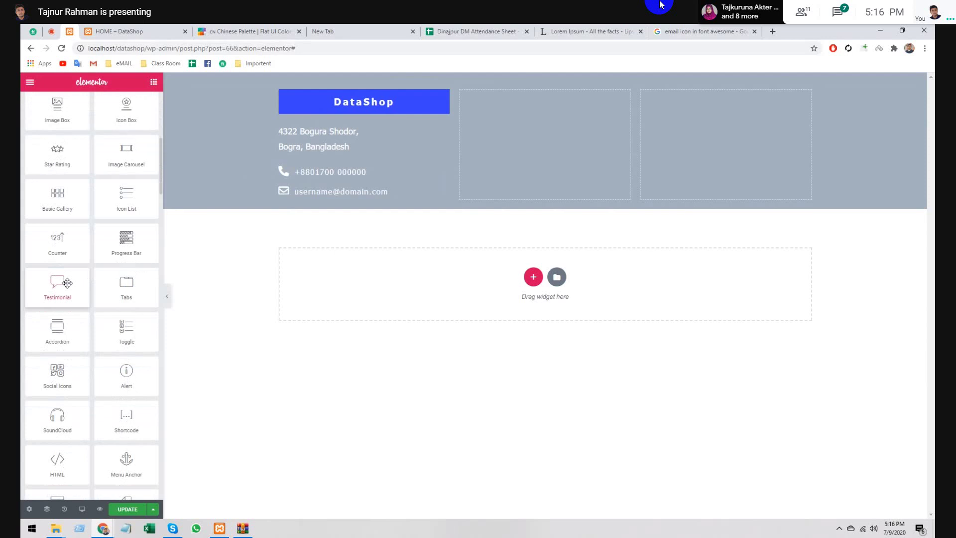
scroll(67, 283, down, 5)
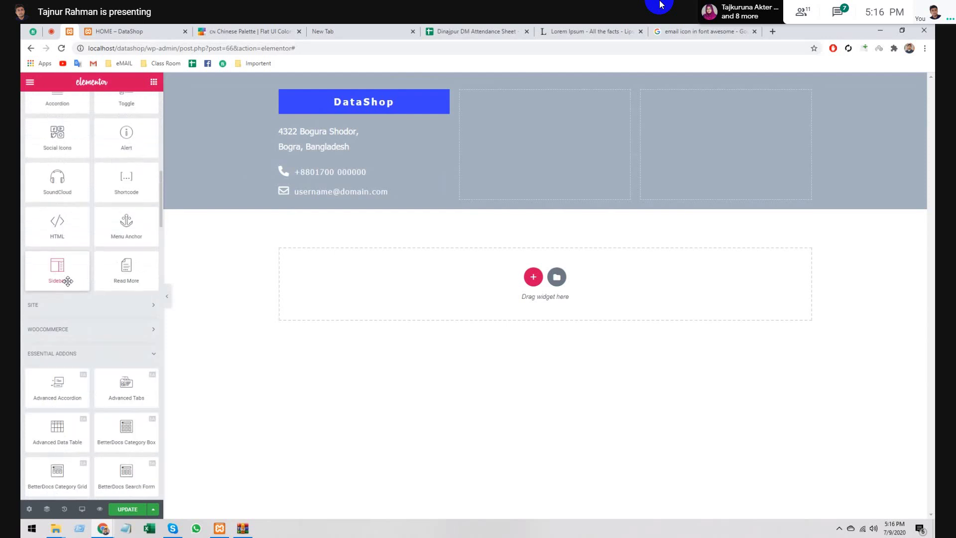
scroll(68, 282, down, 4)
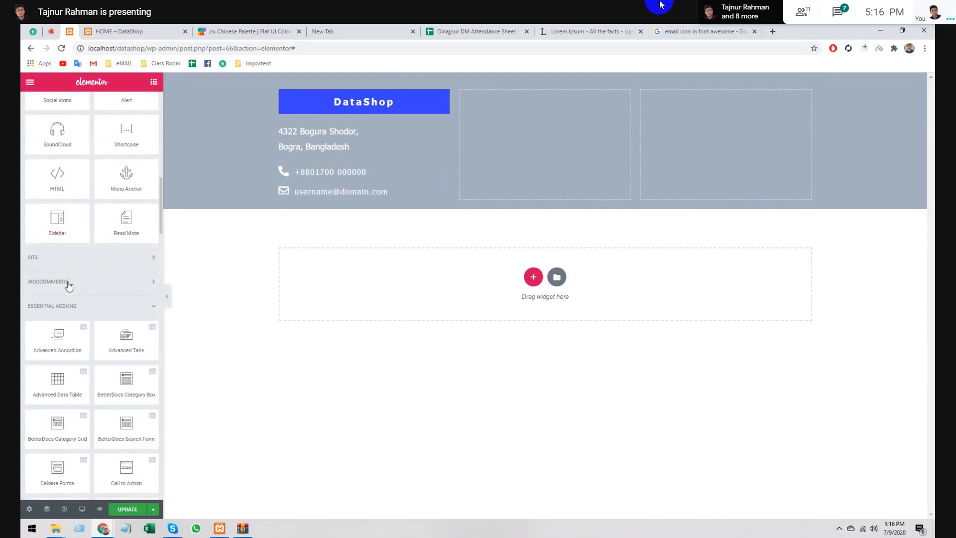
scroll(68, 281, down, 6)
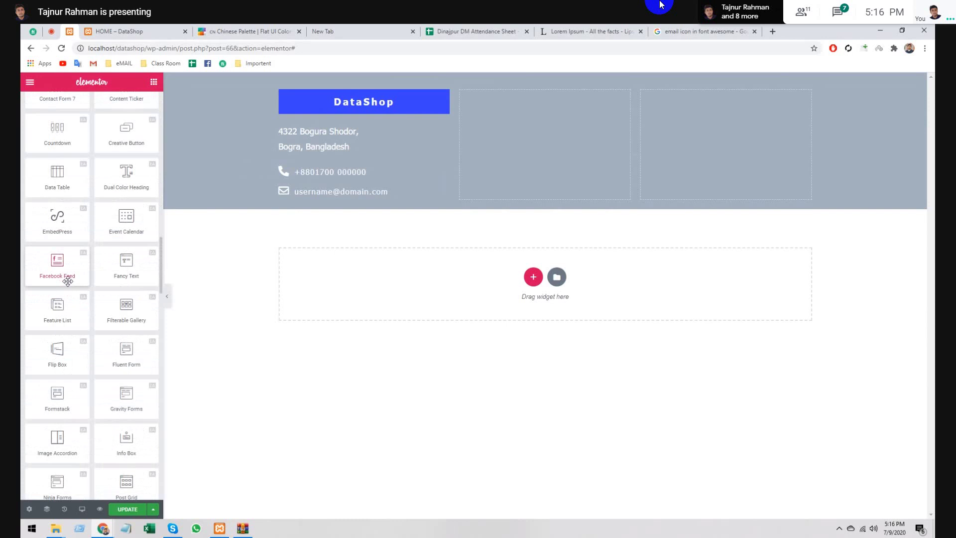
scroll(68, 281, down, 15)
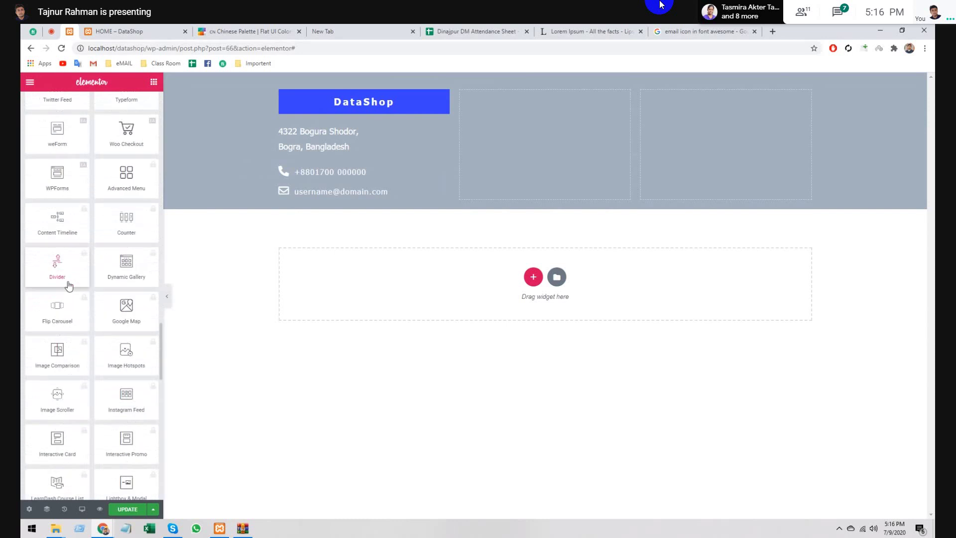
scroll(69, 286, down, 12)
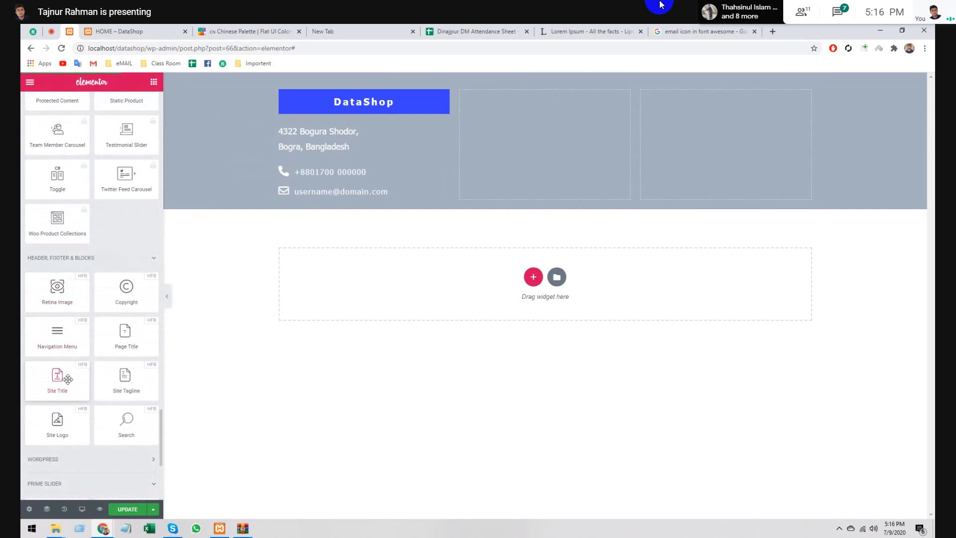
scroll(68, 379, down, 5)
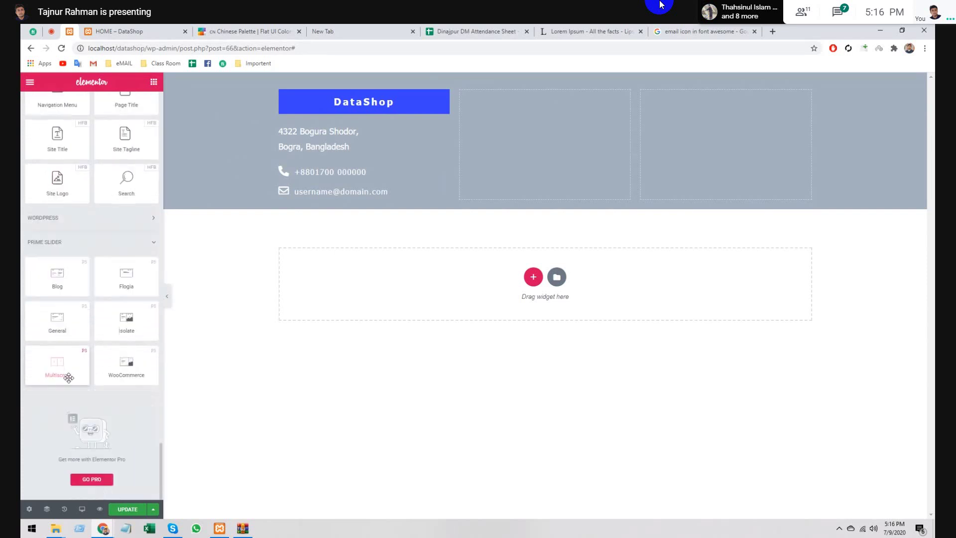
scroll(68, 379, up, 10)
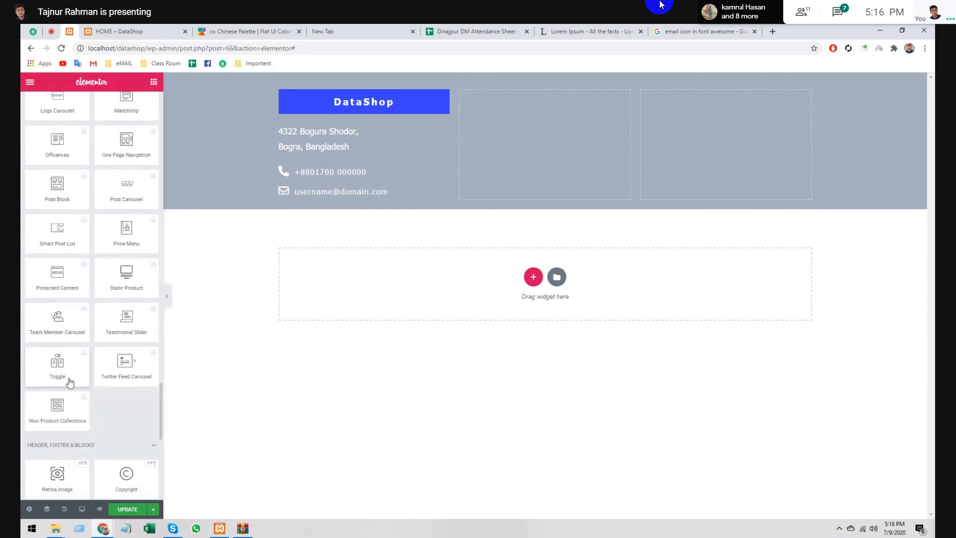
scroll(70, 383, up, 15)
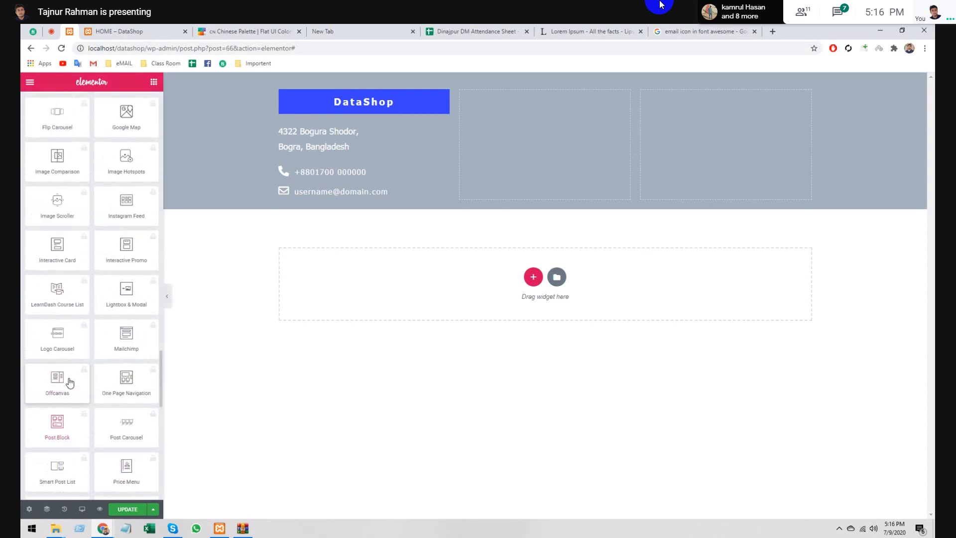
scroll(96, 293, up, 10)
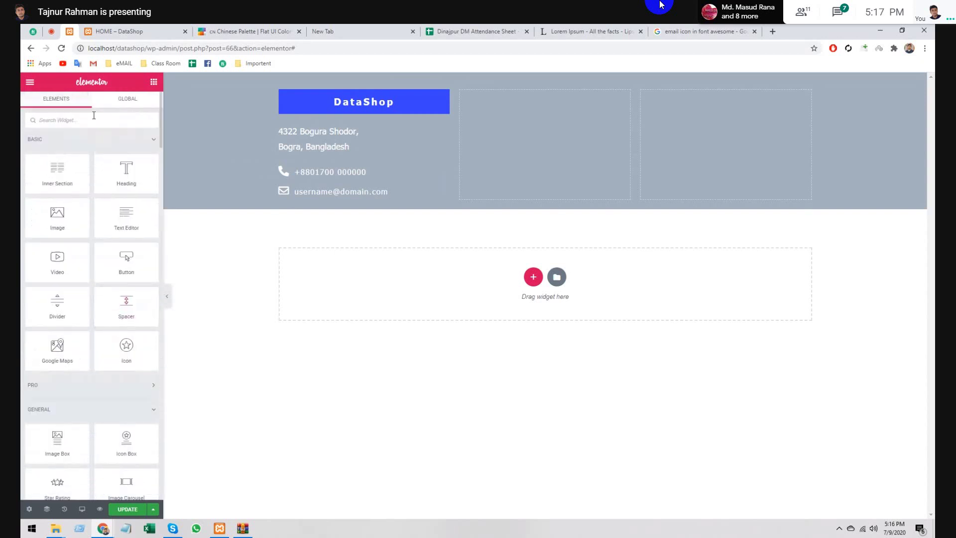
click(93, 115)
text(list)
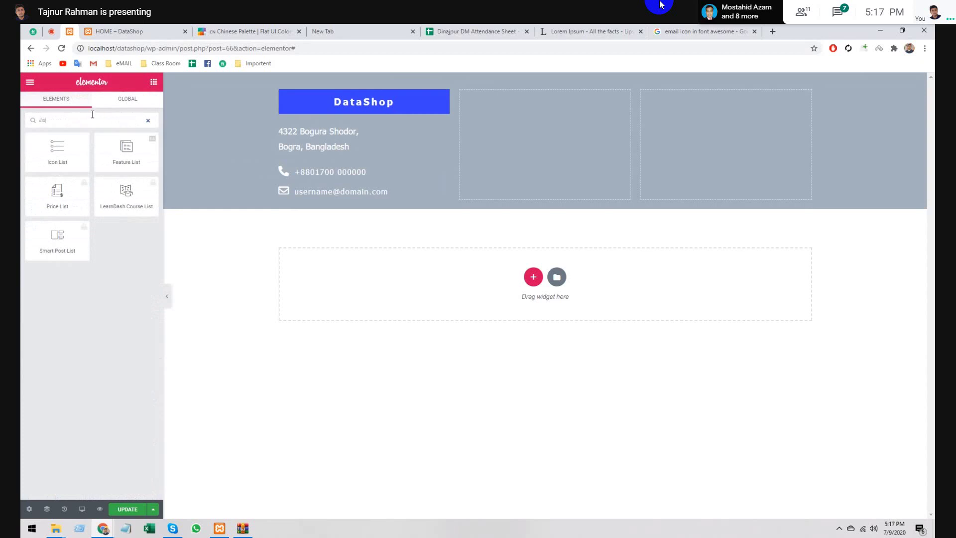
double_click(92, 115)
key(BackSpace)
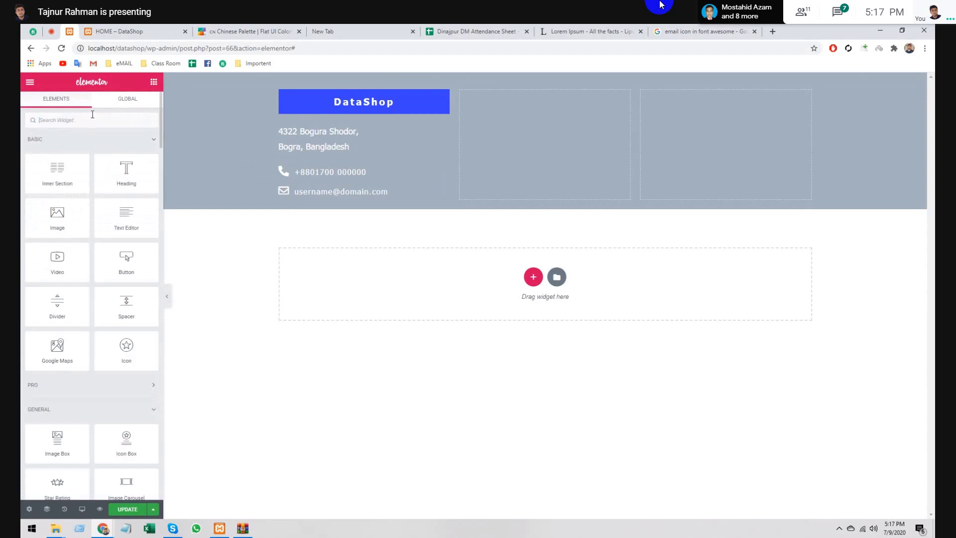
text(enu)
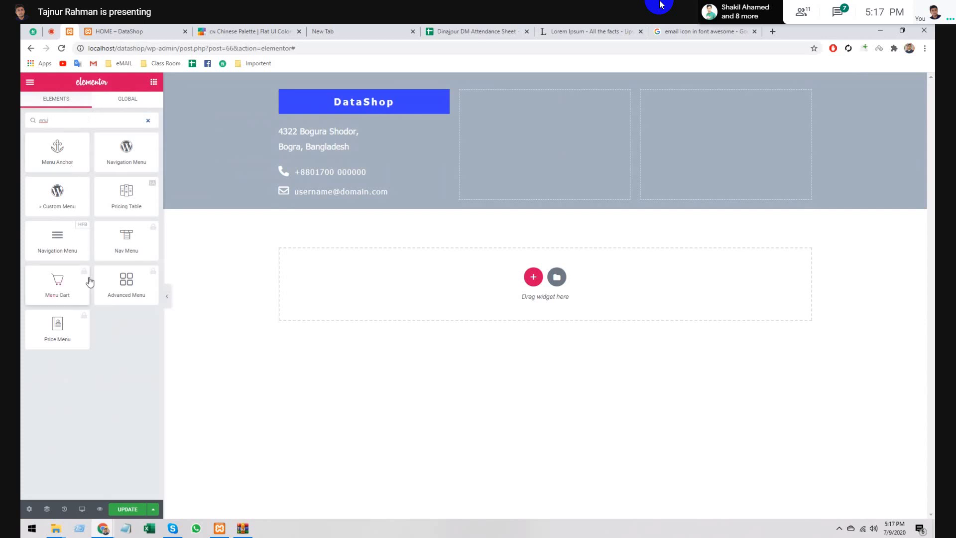
click(148, 121)
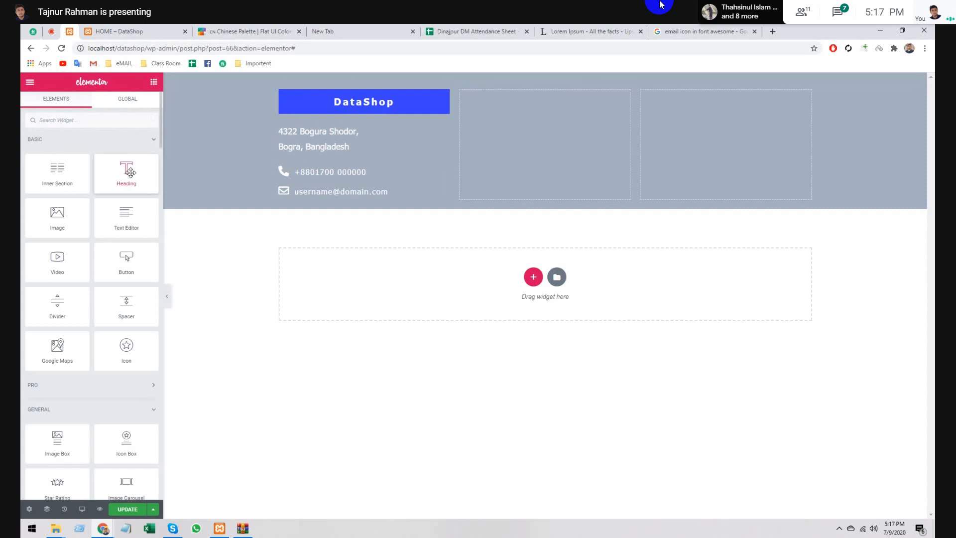
- Drop a Heading widget into column two titled 'Our Service List' and left-align it
drag(130, 172, 545, 178)
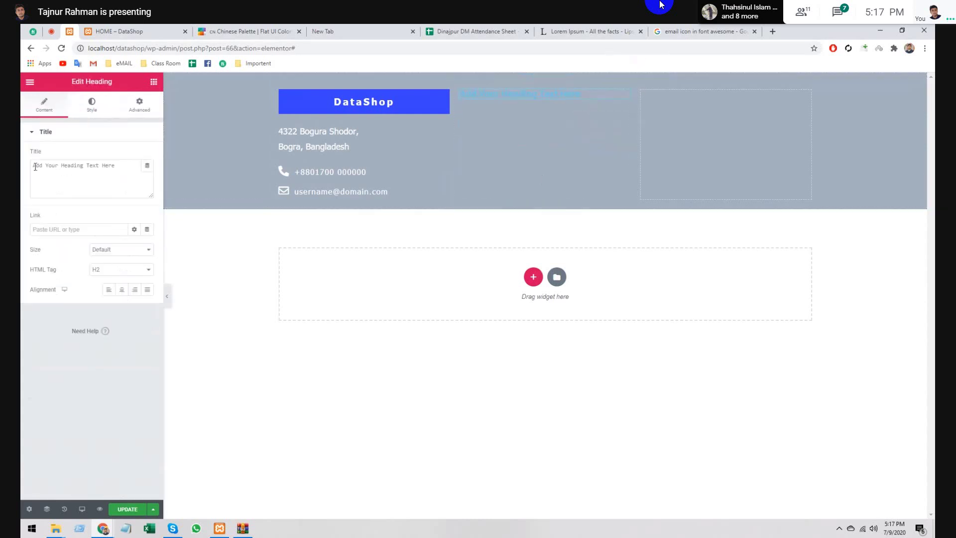
triple_click(61, 168)
key(BackSpace)
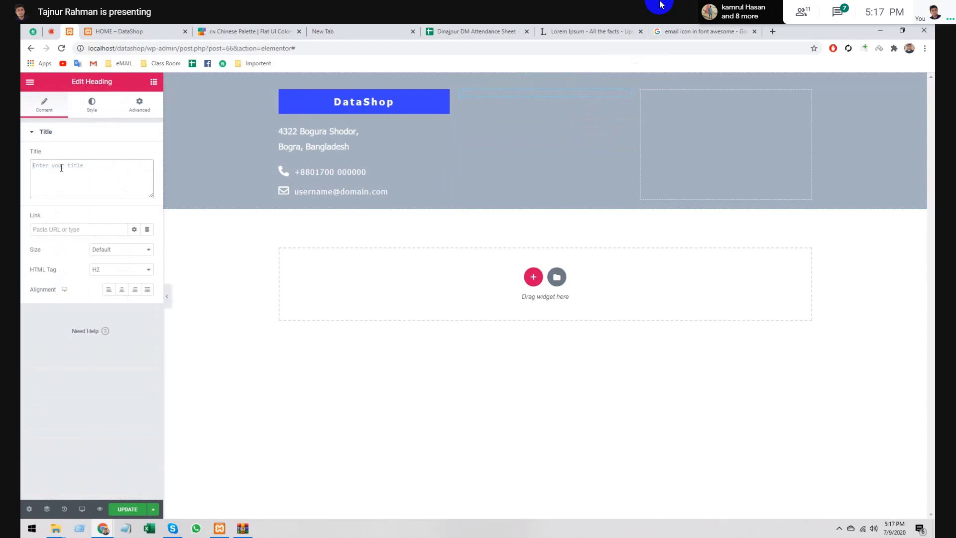
text(Ou)
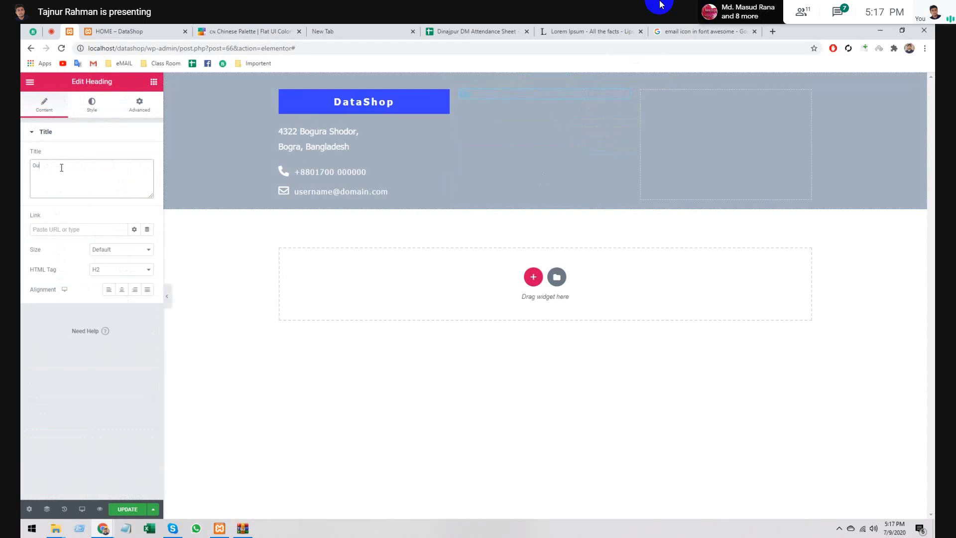
text(r )
text(Service K)
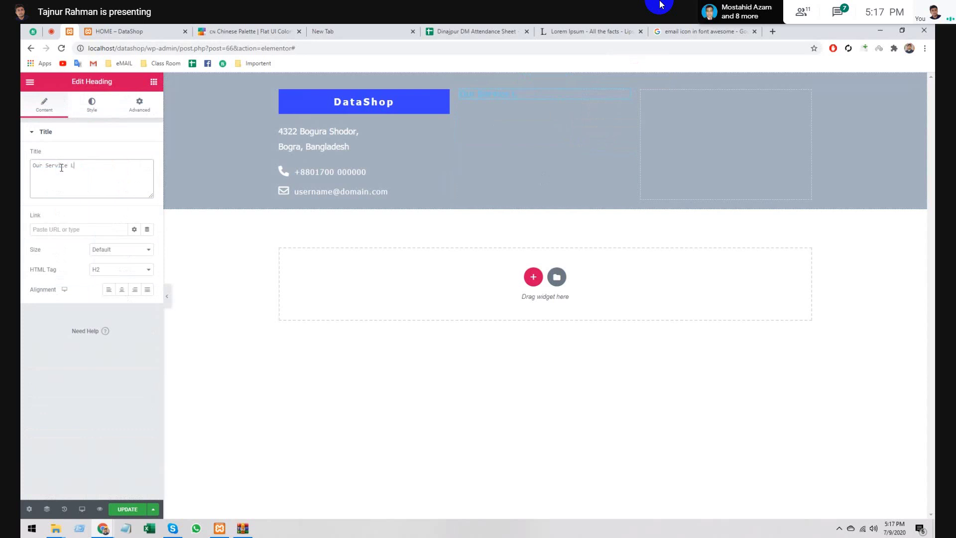
text(ist)
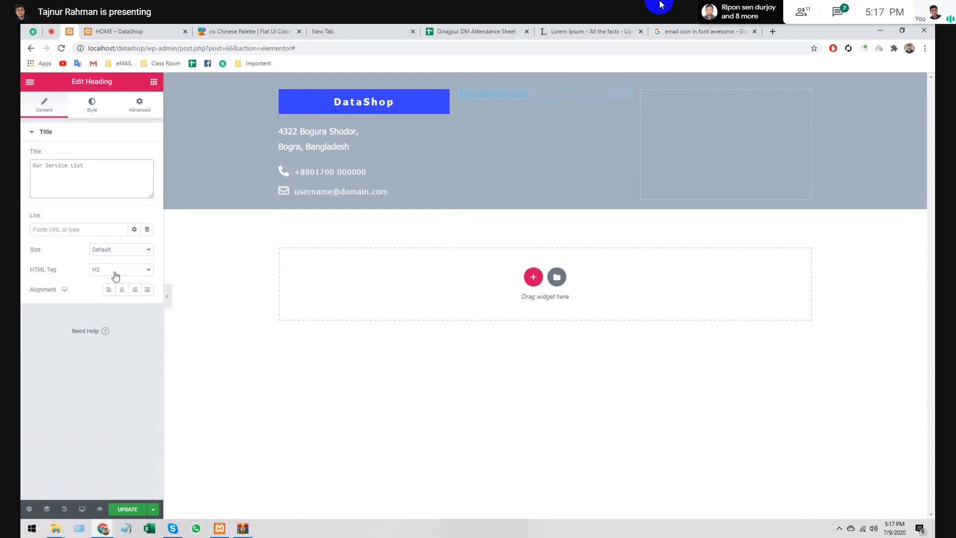
click(109, 289)
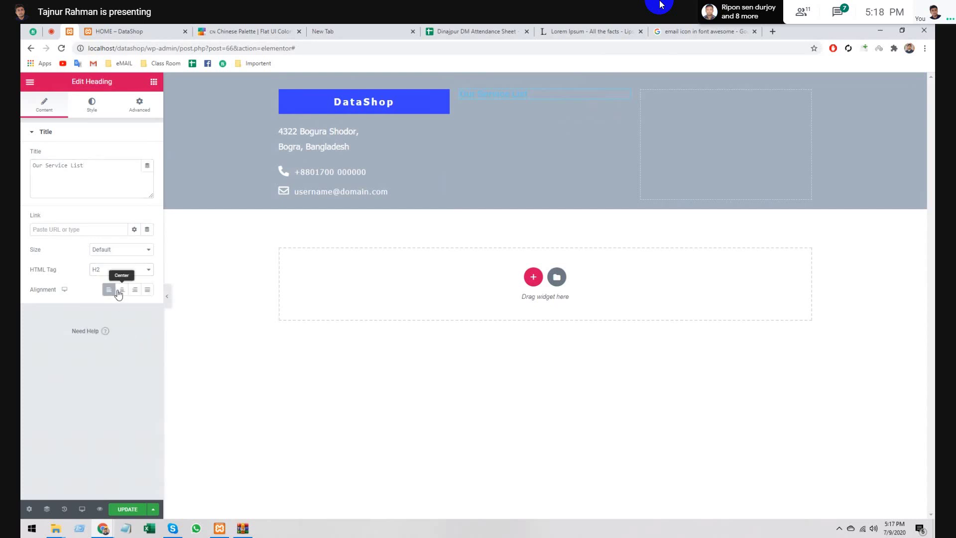
- Turn the 'Our Service List' heading text white and bring up its font family choices
click(90, 102)
click(135, 155)
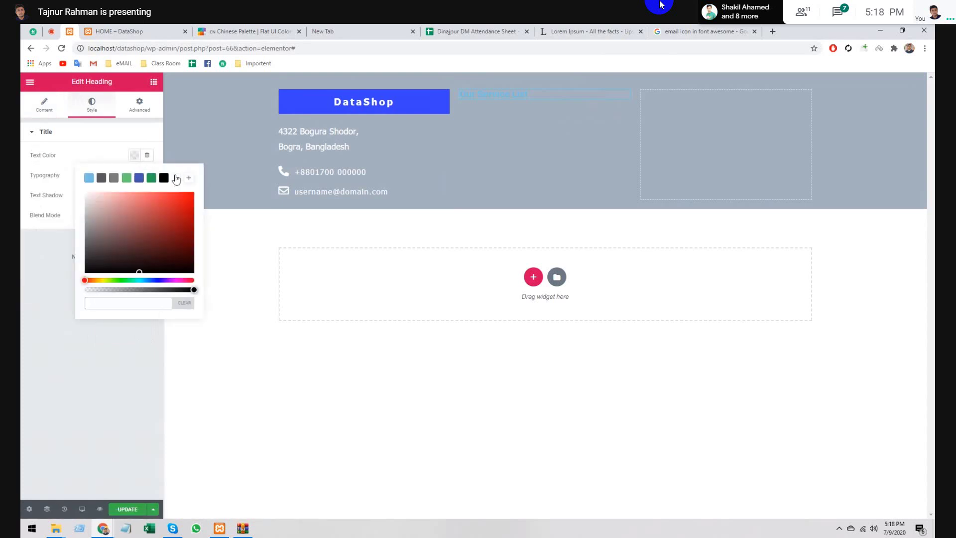
click(177, 179)
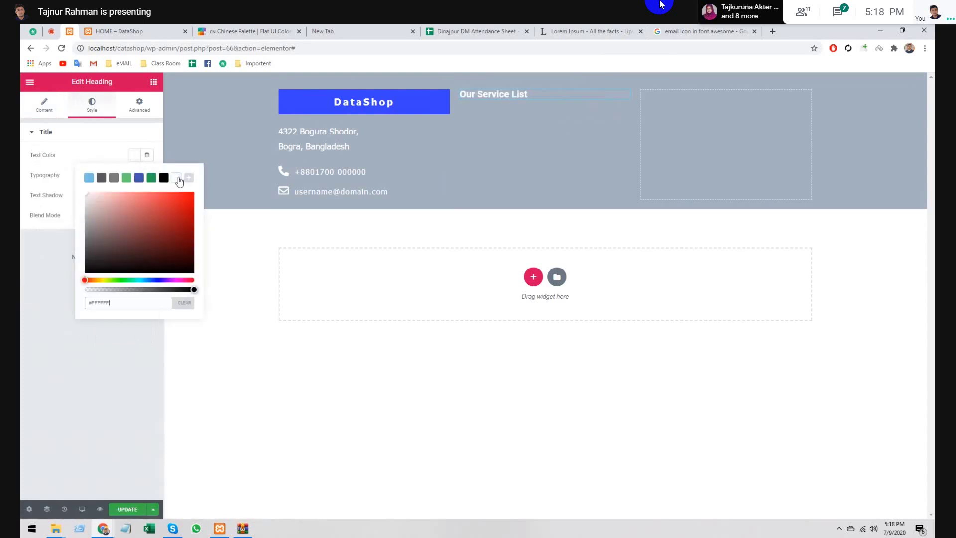
click(135, 155)
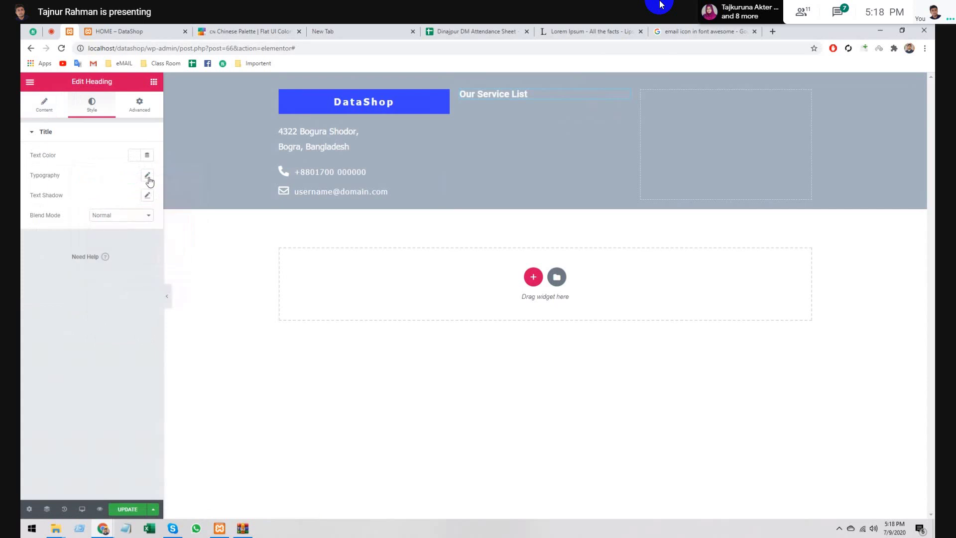
click(148, 177)
click(115, 201)
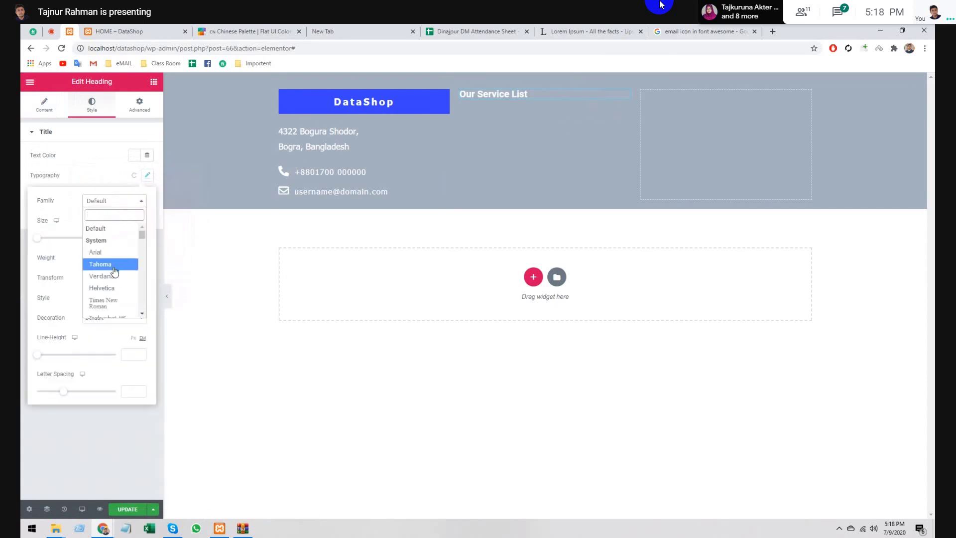
- Set the heading font to Tahoma at size 30 with weight 100
click(114, 265)
click(133, 236)
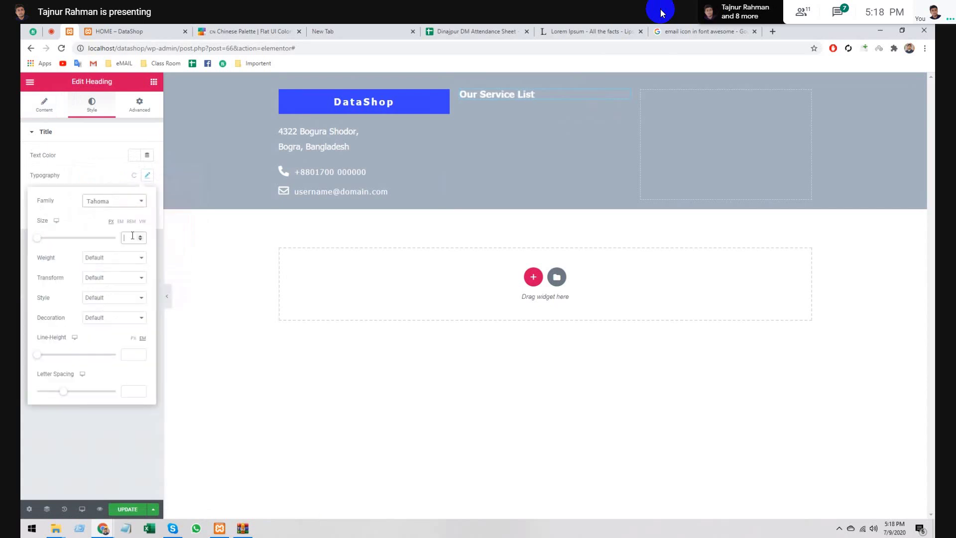
text(24)
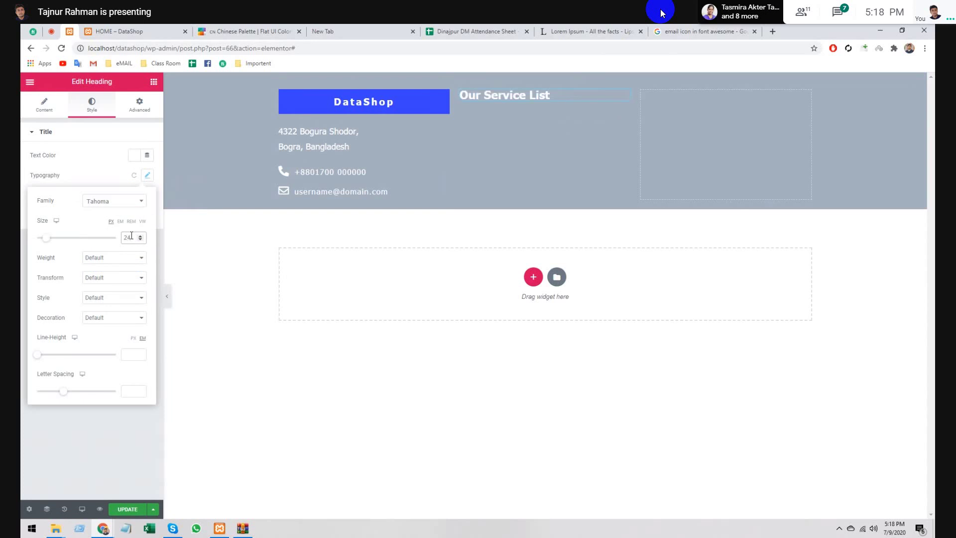
key(BackSpace)
key(BackSpace)
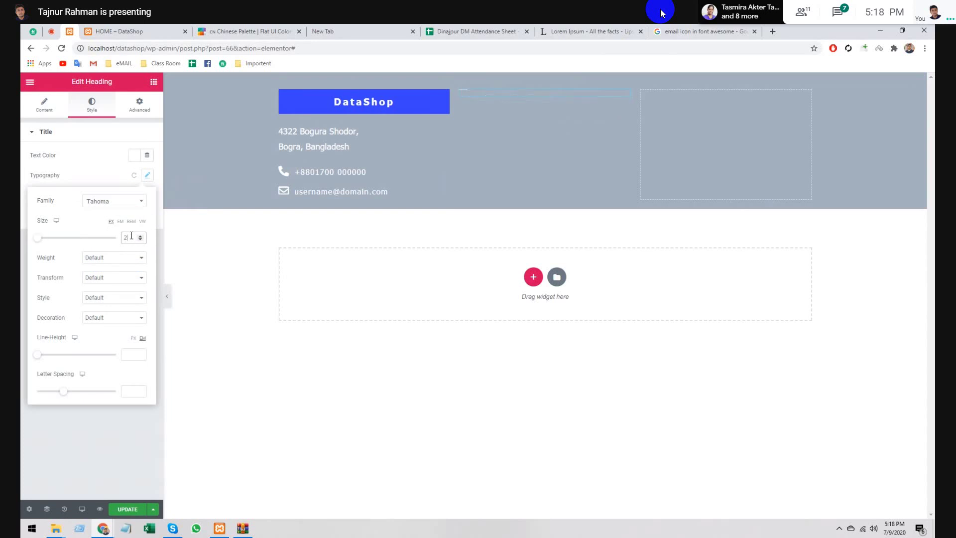
text(30)
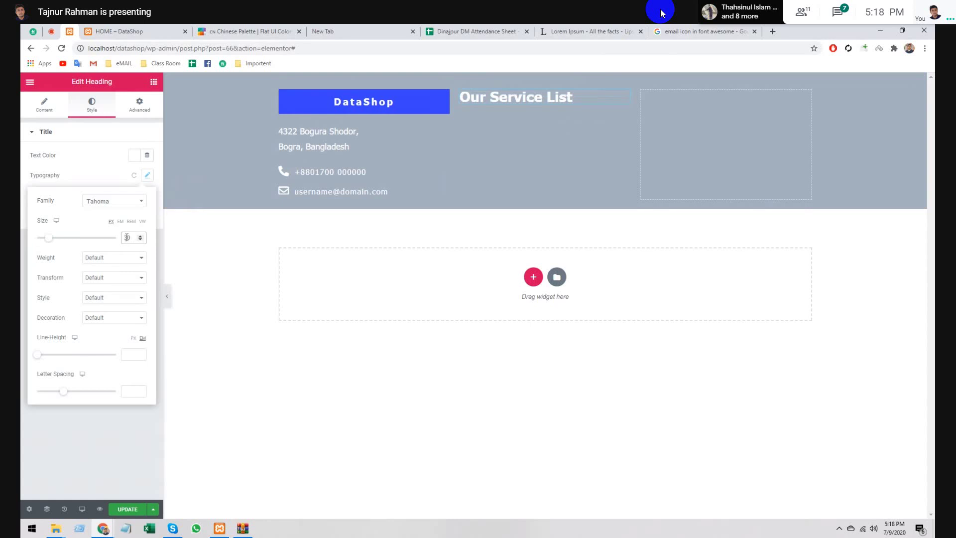
double_click(126, 237)
text(24)
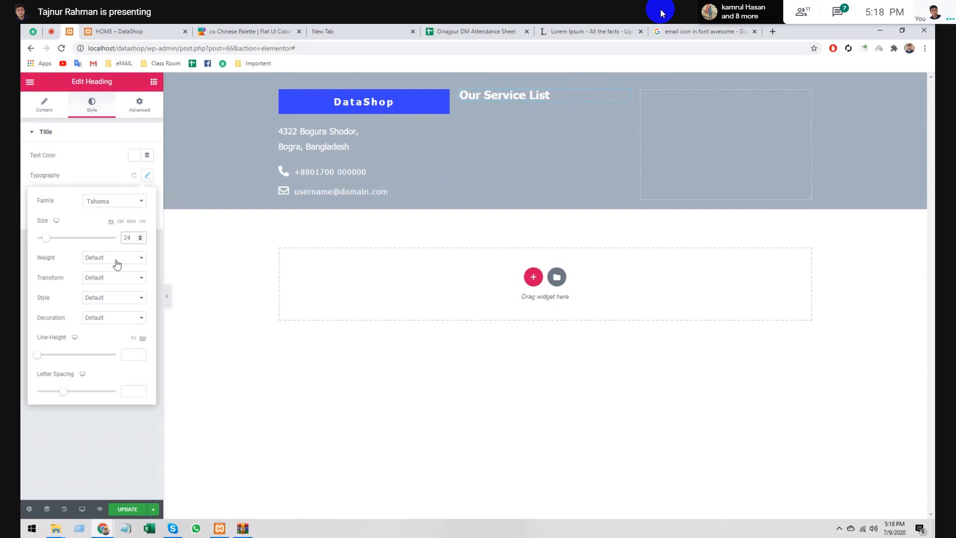
click(115, 259)
click(117, 272)
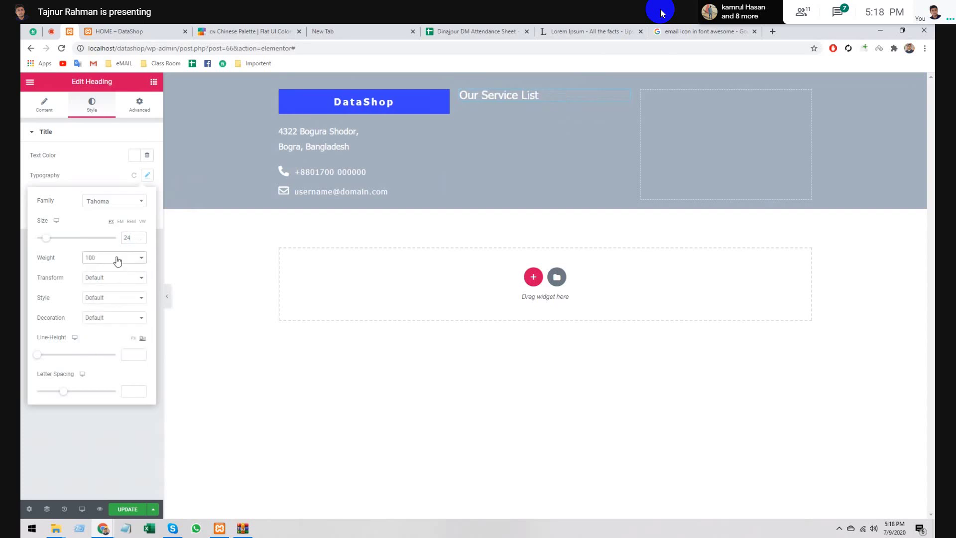
click(117, 259)
click(115, 272)
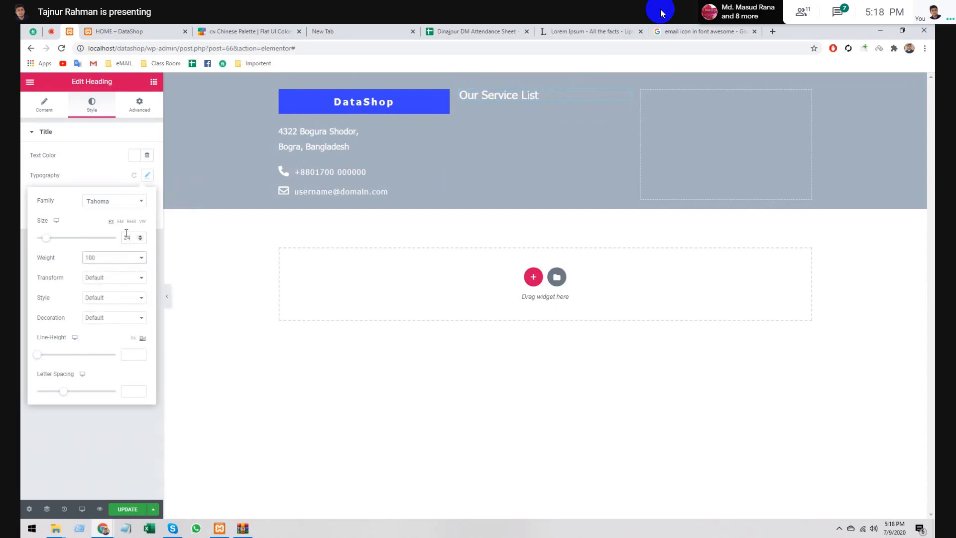
double_click(126, 237)
text(30)
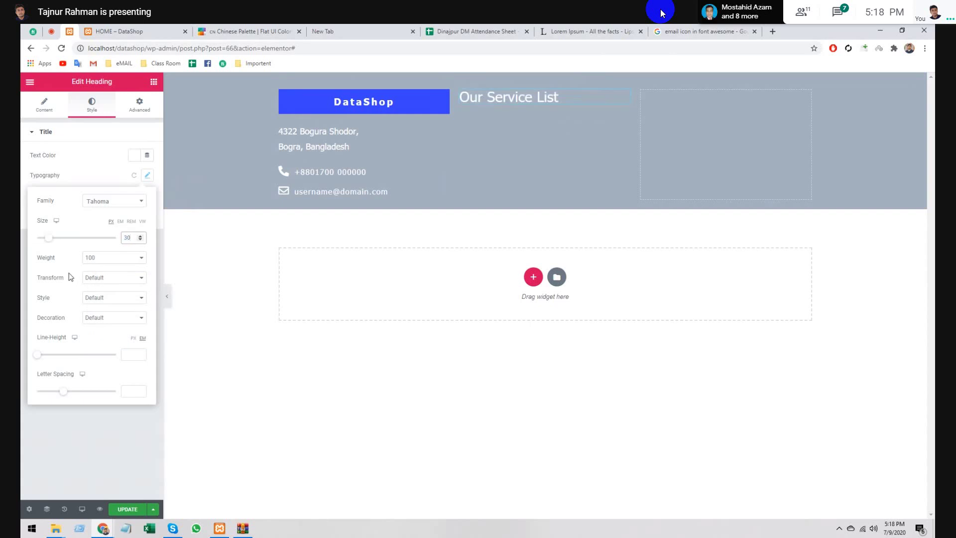
- Capitalize each word, keep Default style, and widen letter spacing to 2.6
click(90, 280)
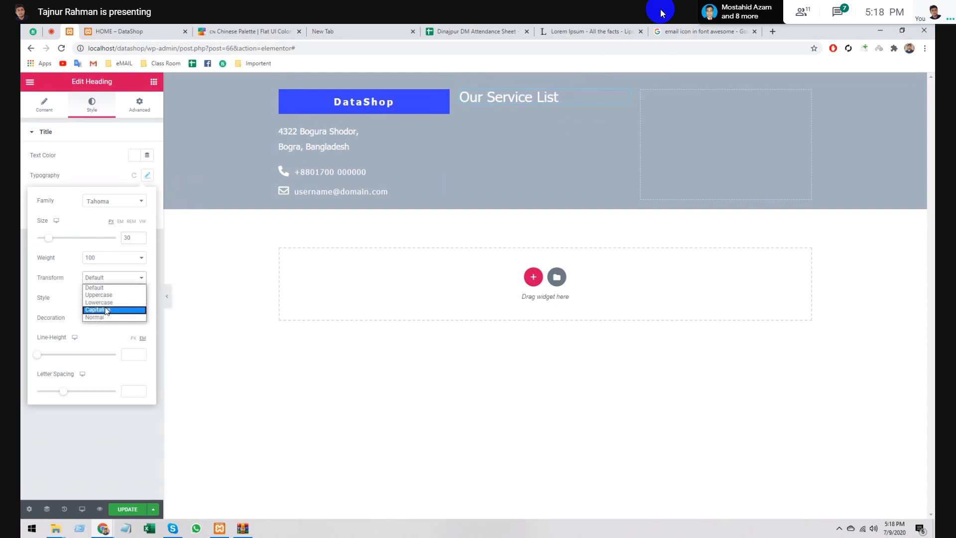
click(107, 310)
click(108, 277)
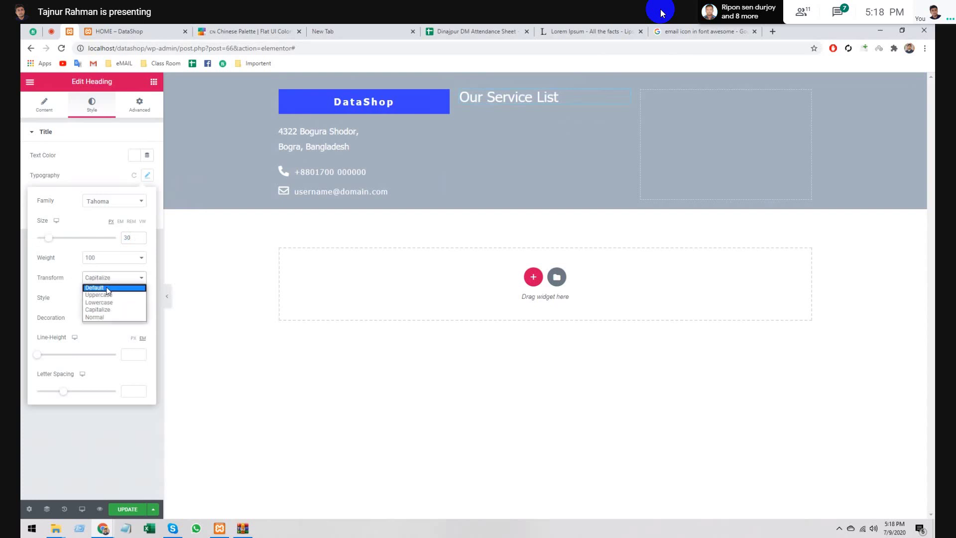
click(108, 286)
click(105, 295)
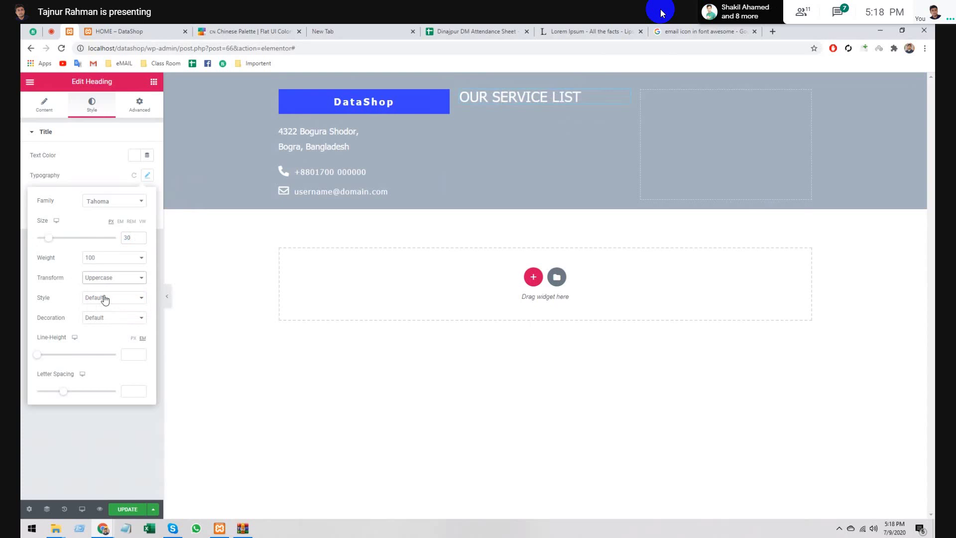
click(105, 282)
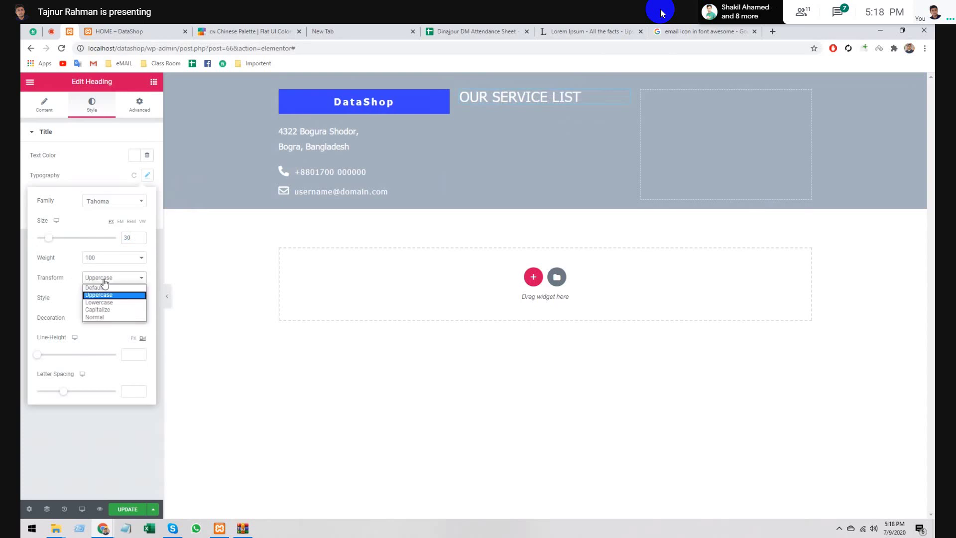
click(103, 309)
click(102, 299)
click(102, 308)
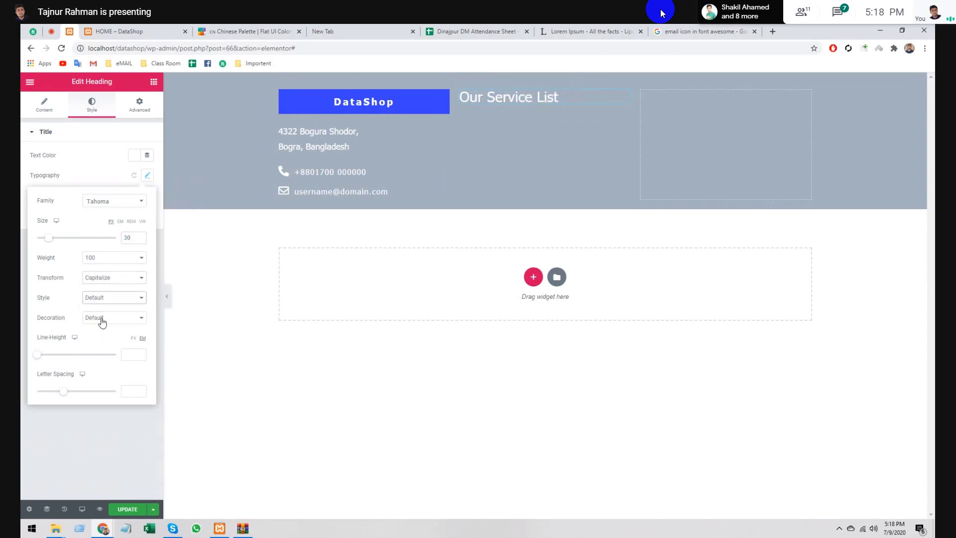
drag(64, 392, 80, 393)
click(93, 444)
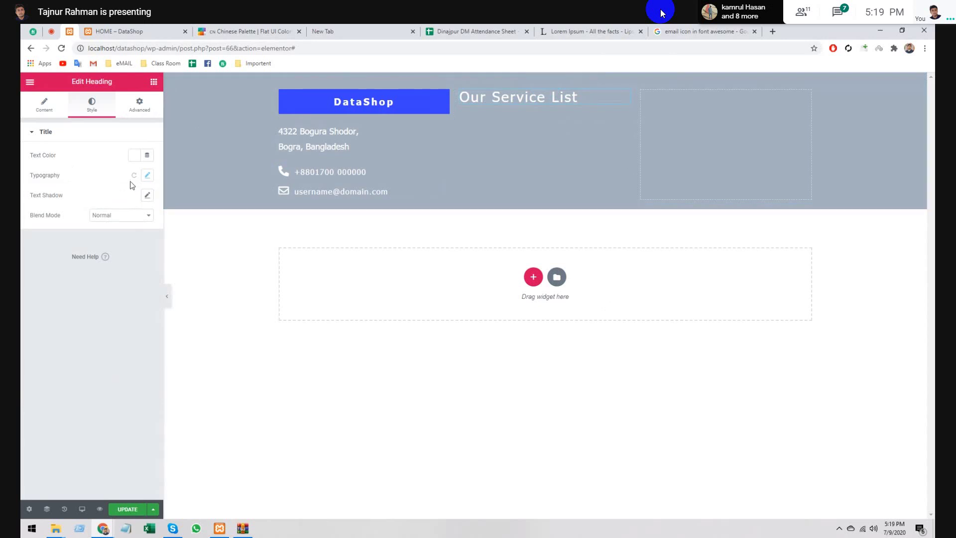
- Lower the heading's letter spacing to 0.5 and set its font weight to 900
click(147, 175)
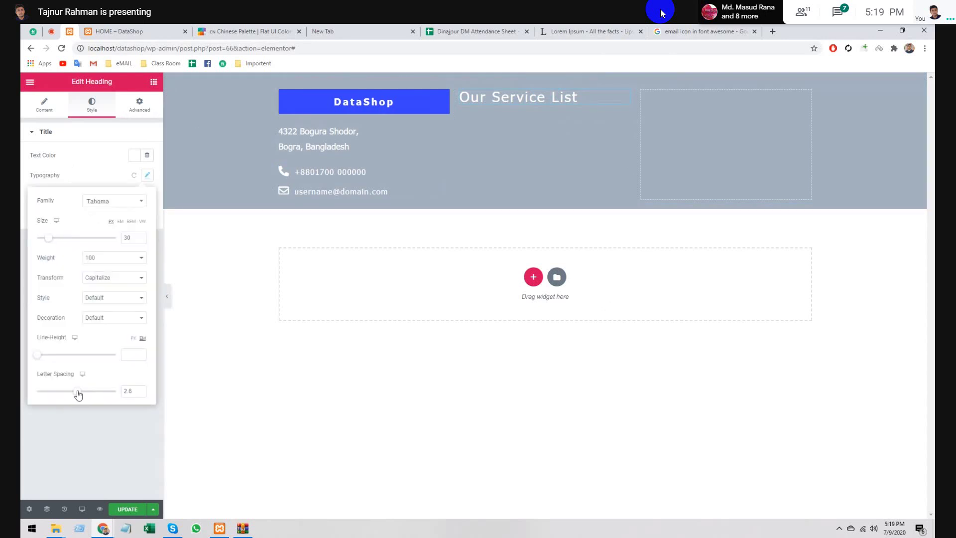
drag(77, 391, 67, 393)
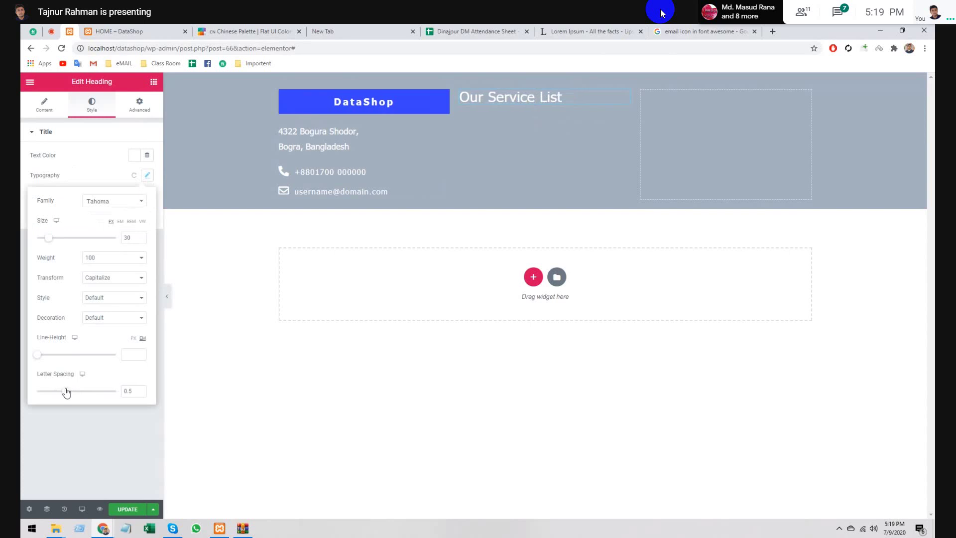
click(97, 422)
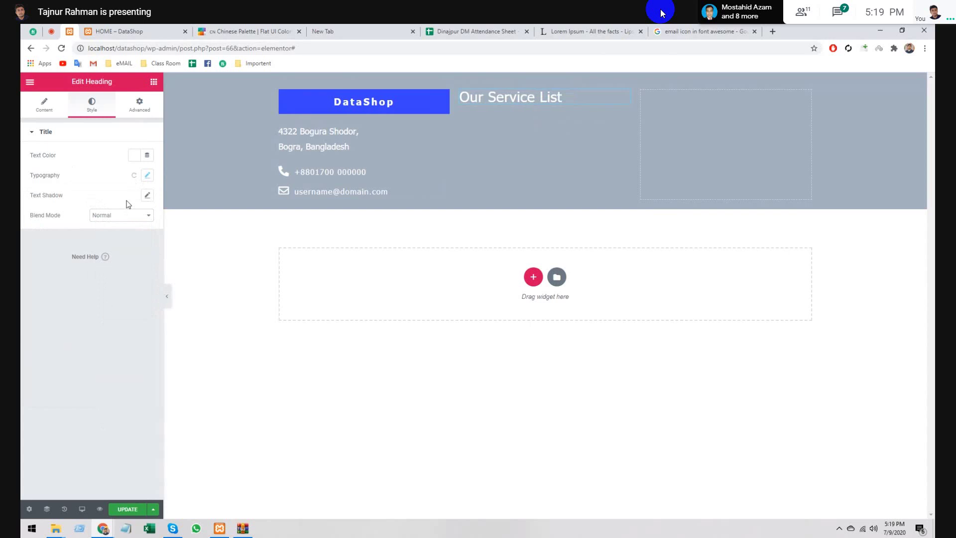
click(147, 174)
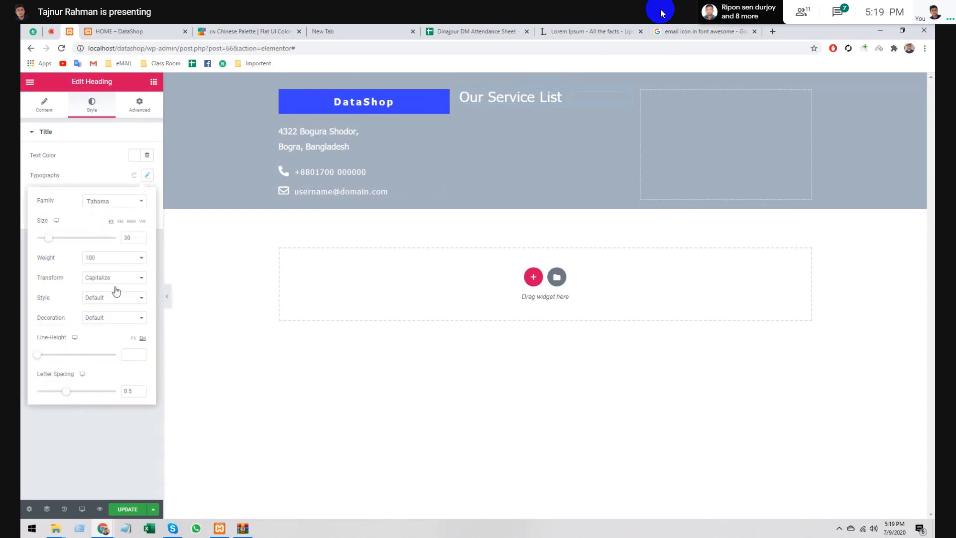
click(110, 260)
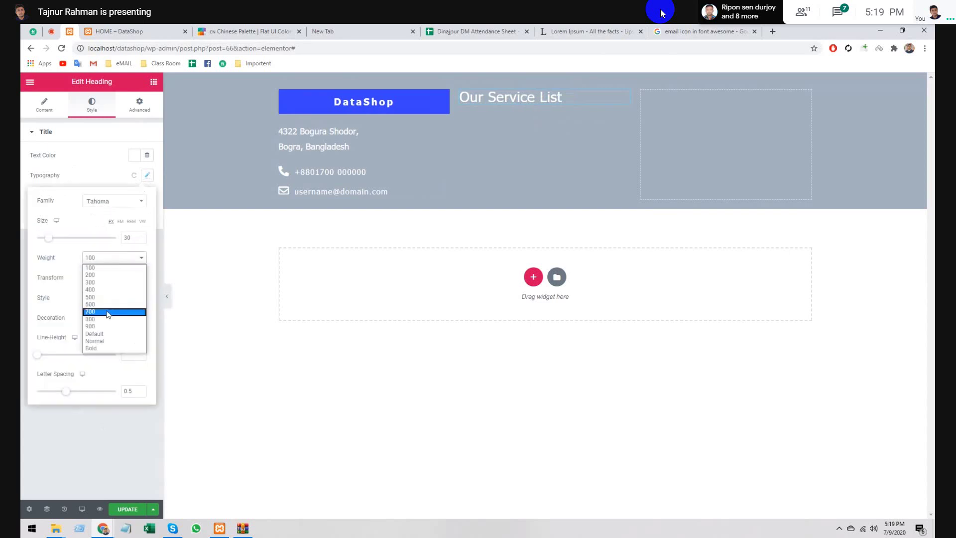
click(108, 327)
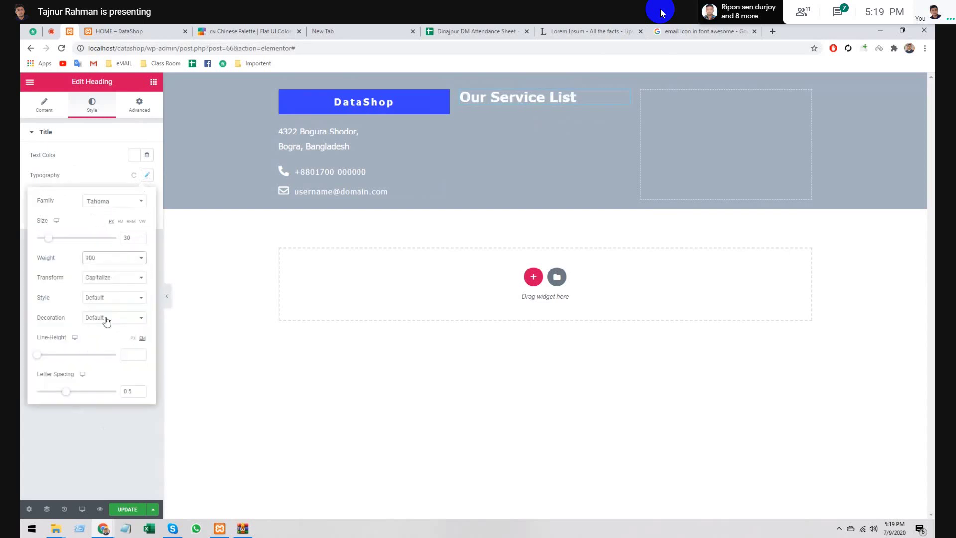
- Change the heading font family to Georgia, after briefly trying Verdana
click(120, 200)
scroll(111, 286, down, 2)
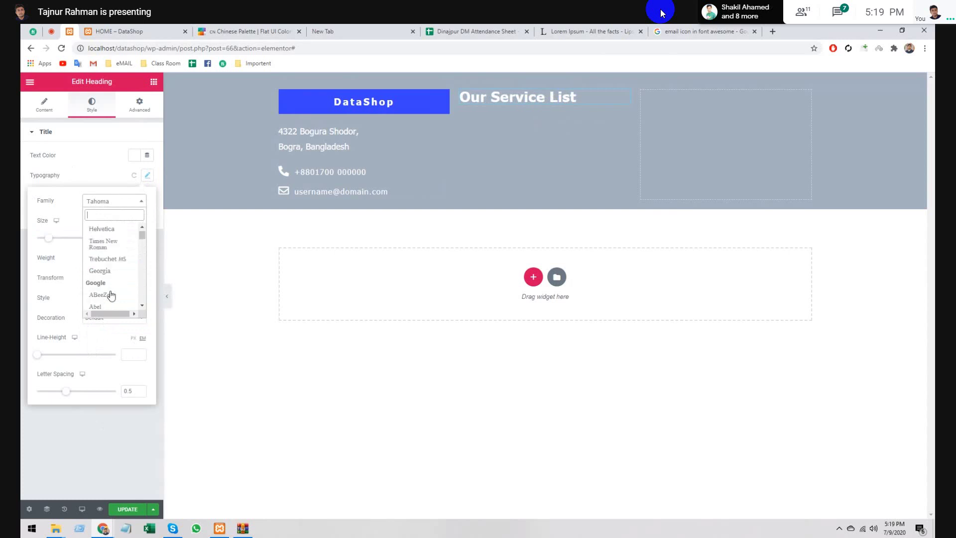
scroll(112, 289, up, 1)
scroll(112, 286, up, 1)
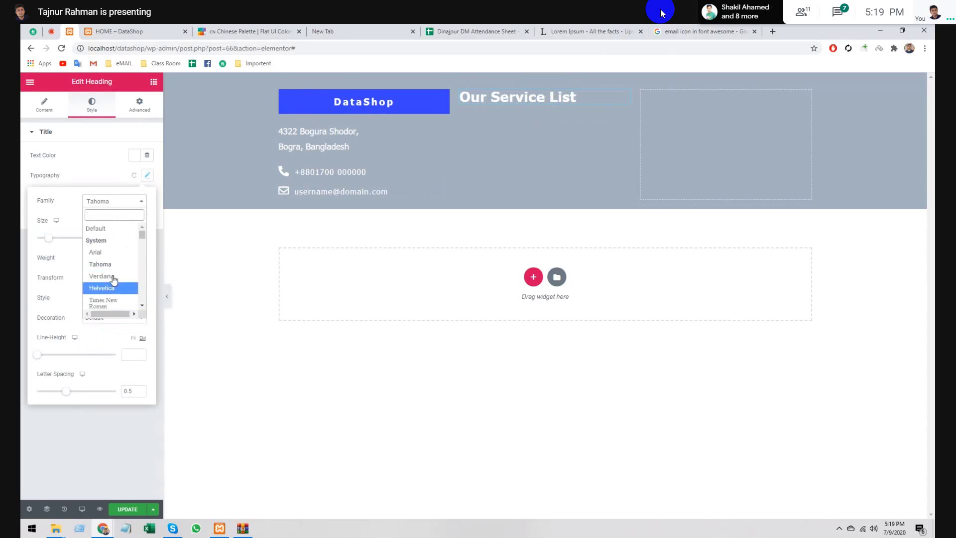
click(111, 277)
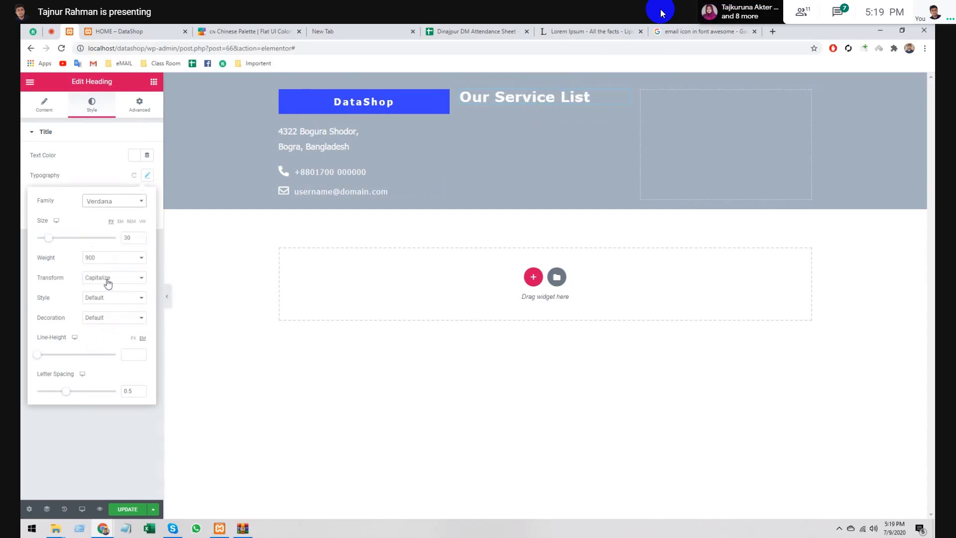
click(112, 200)
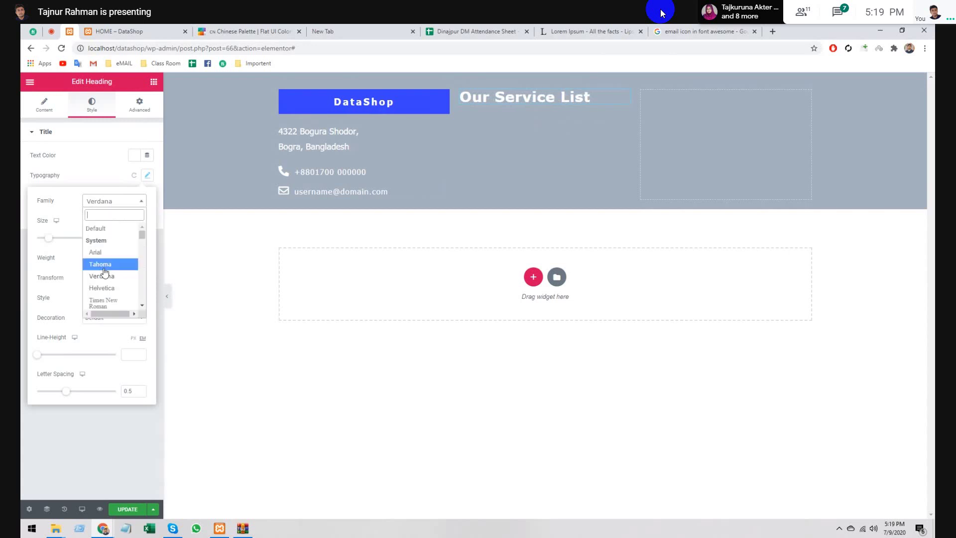
scroll(111, 299, down, 3)
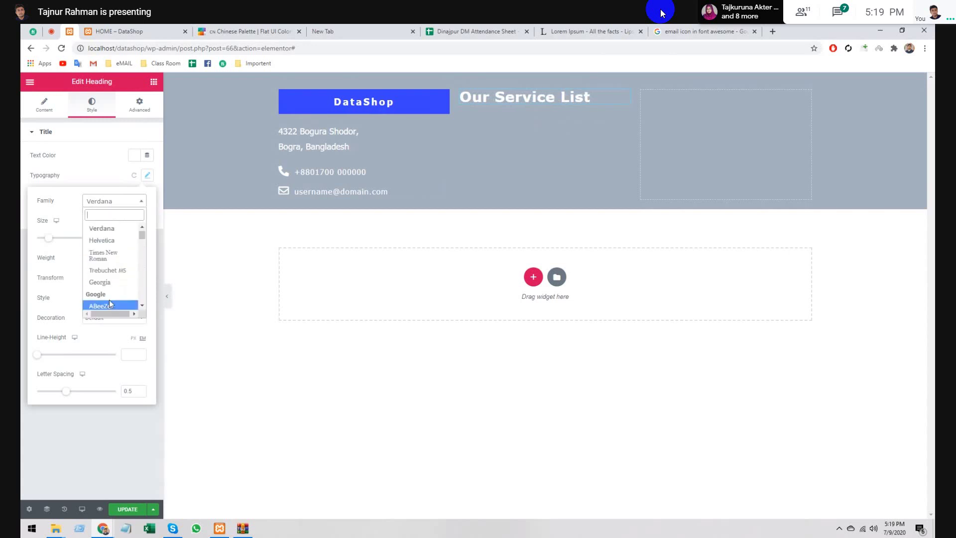
scroll(109, 300, down, 1)
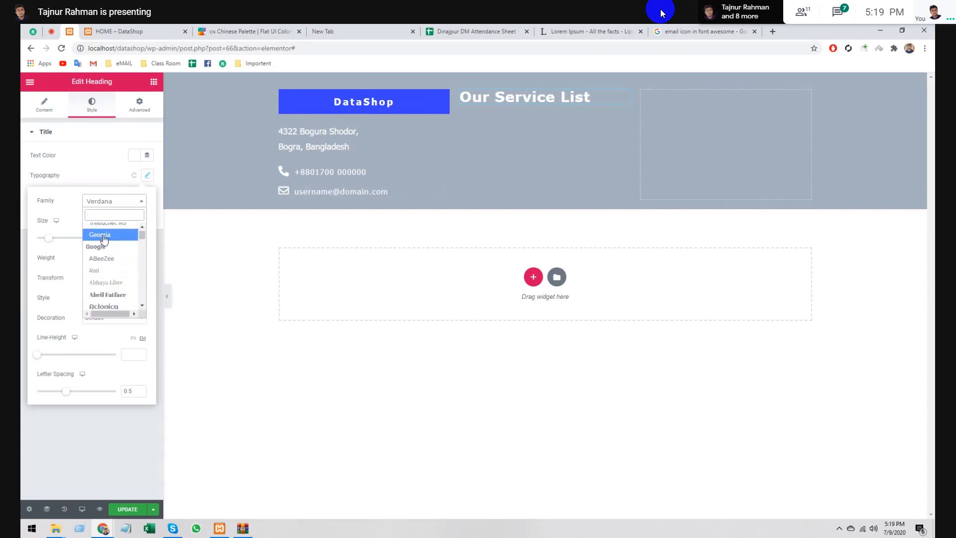
click(104, 236)
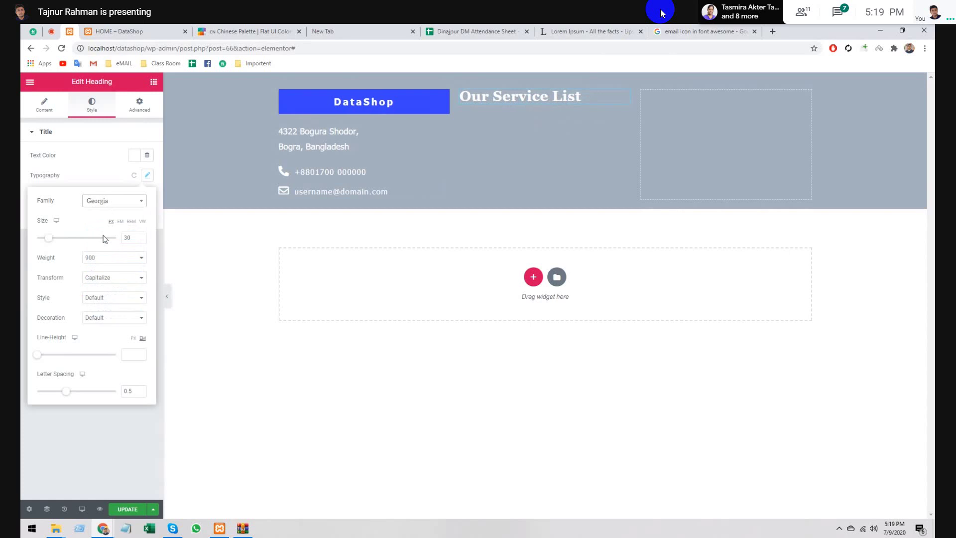
click(196, 329)
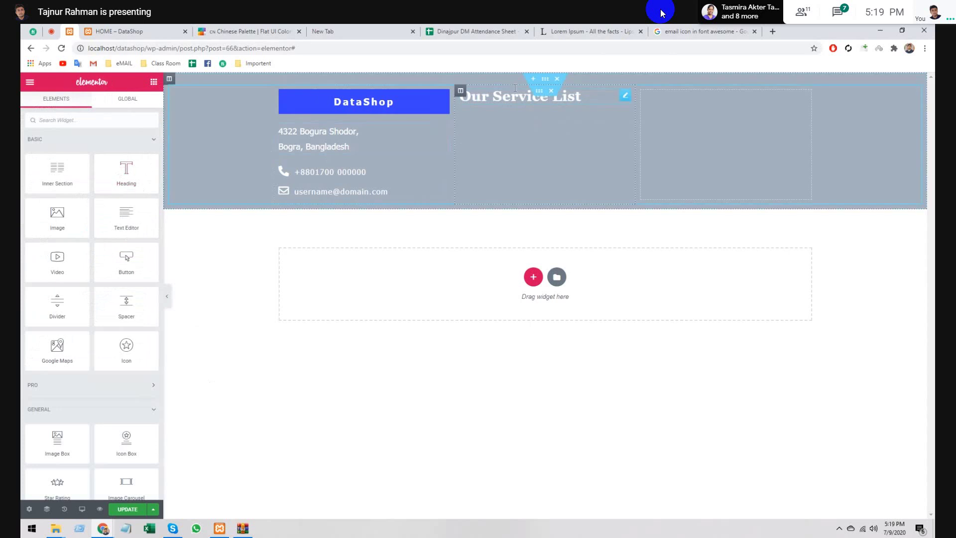
click(516, 92)
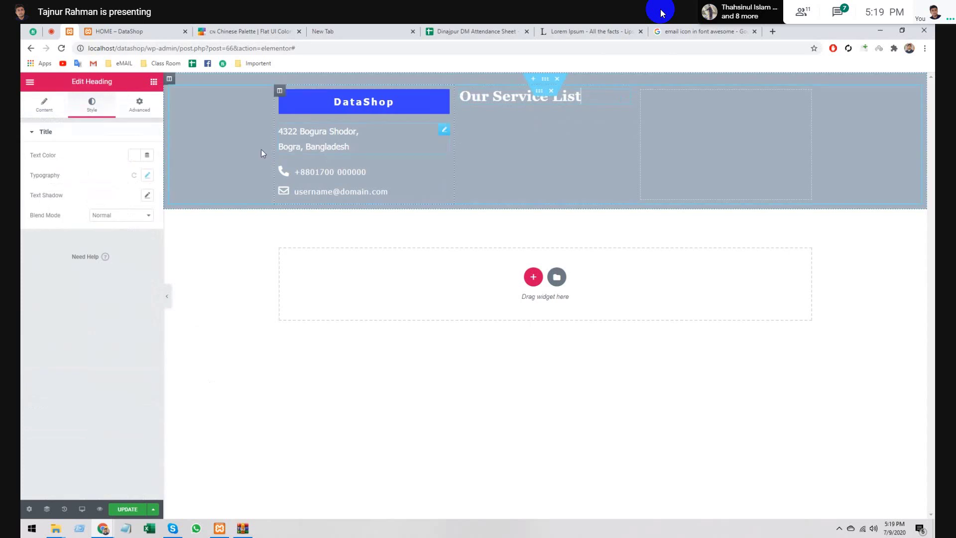
click(147, 196)
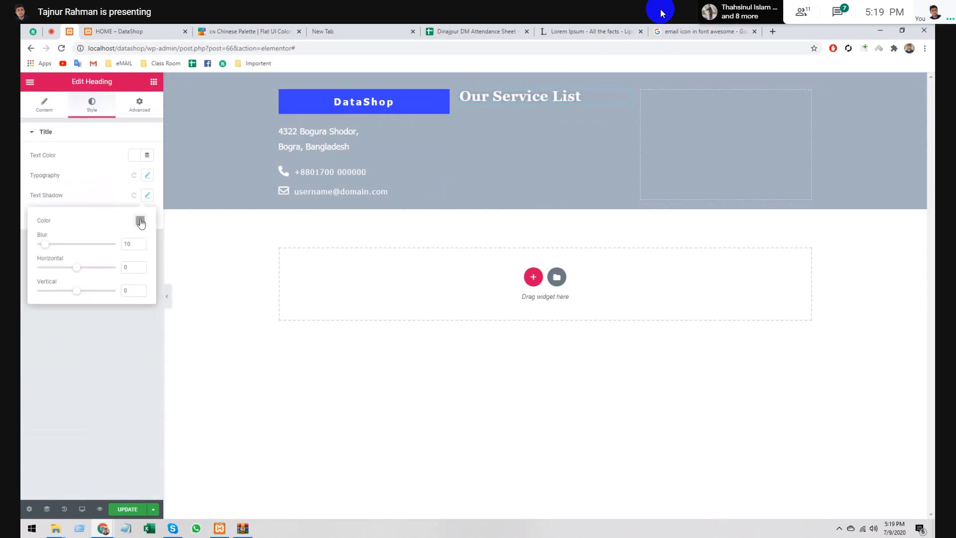
click(141, 223)
click(169, 244)
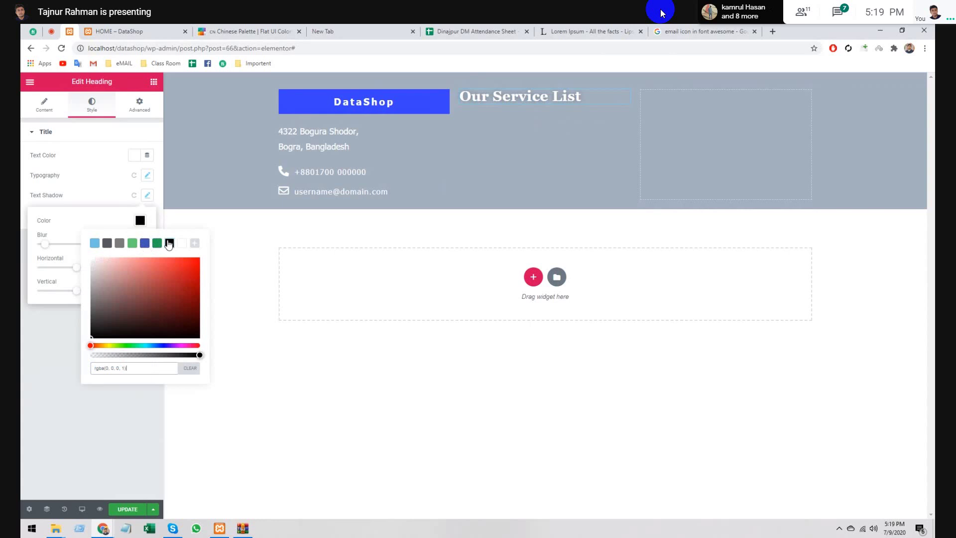
click(185, 264)
click(134, 196)
click(134, 197)
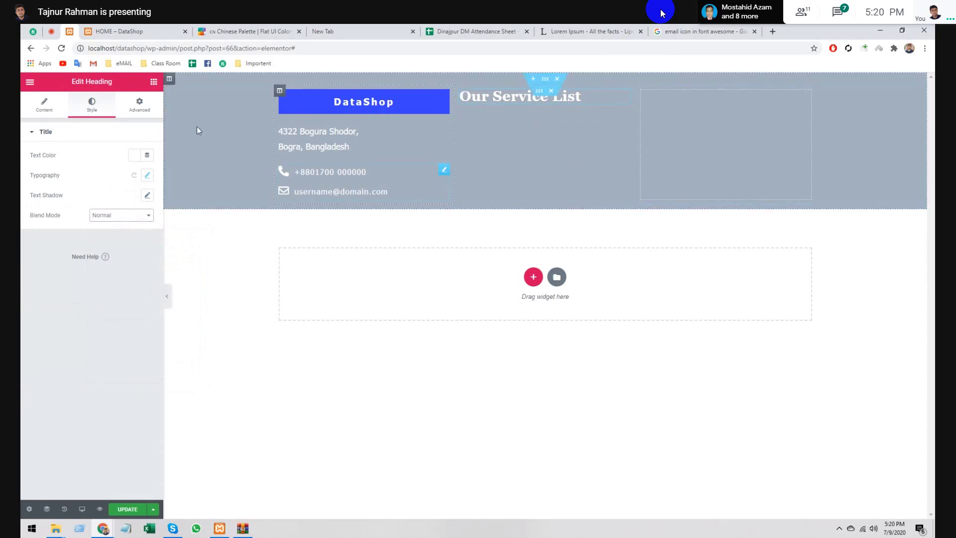
- Drop a Text Editor widget under Our Service List and delete its Lorem ipsum placeholder
click(153, 82)
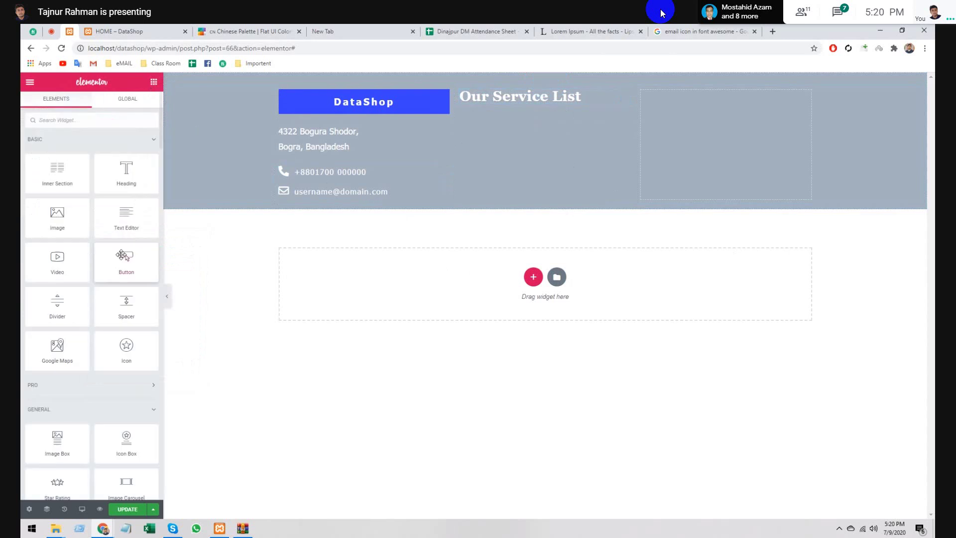
drag(126, 217, 493, 104)
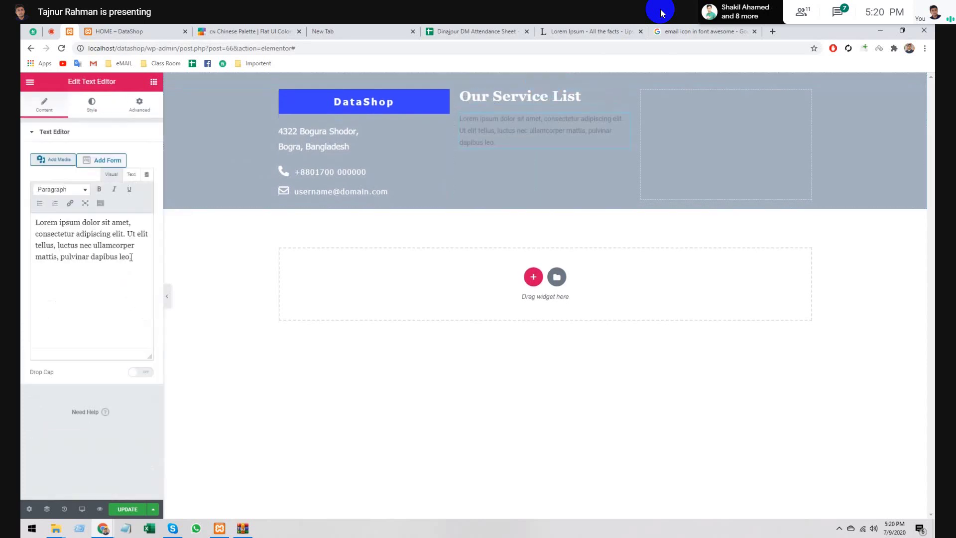
drag(134, 258, 21, 222)
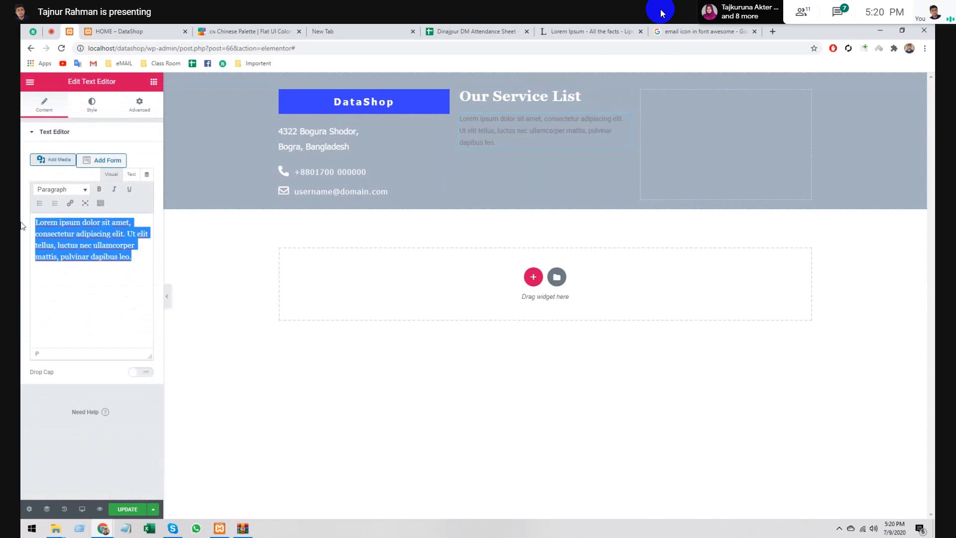
key(BackSpace)
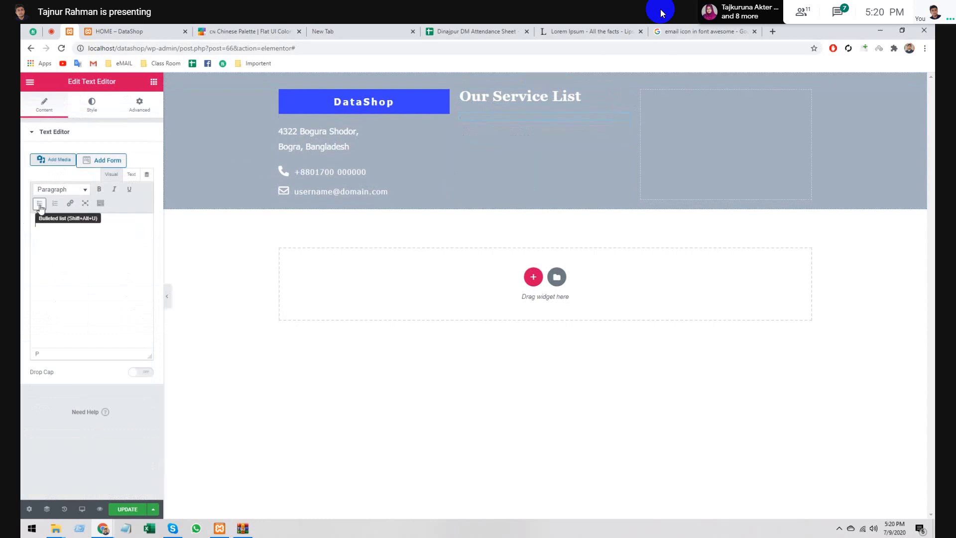
- Start a bulleted list with Lead Generation, Data Scraping and File Convert
click(39, 205)
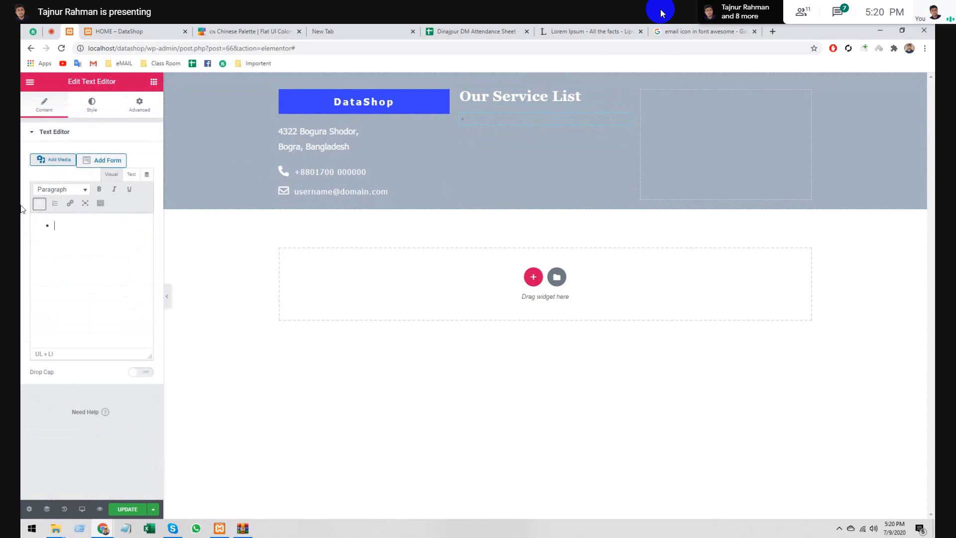
text(Lead )
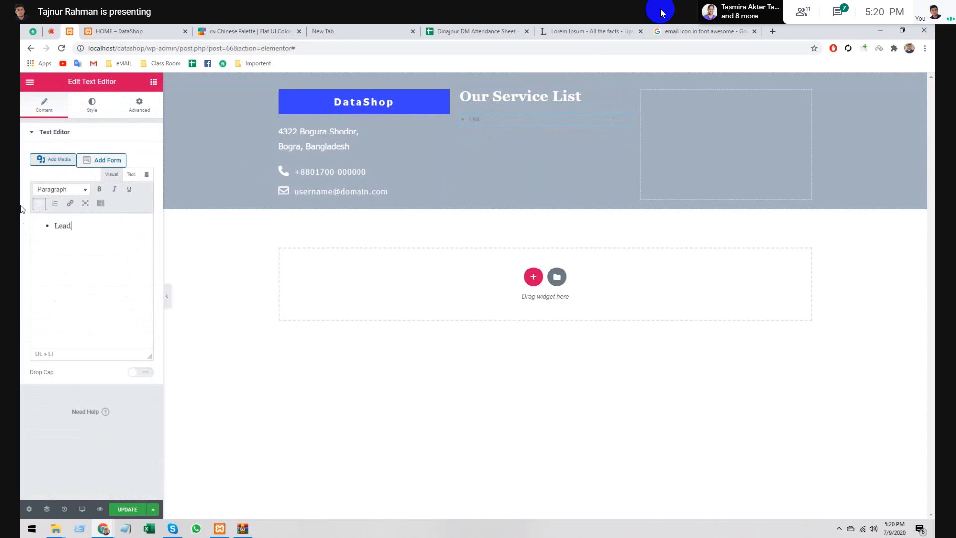
text(Generation )
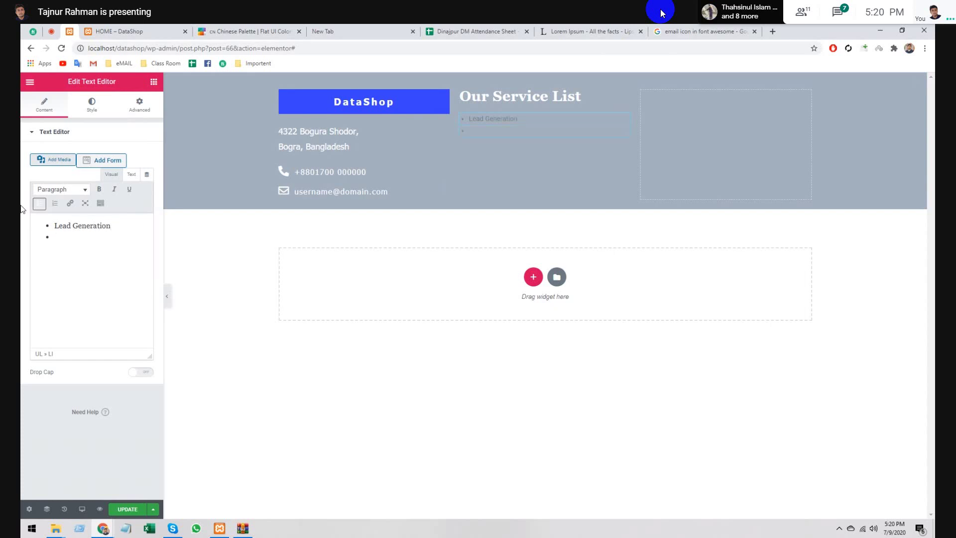
text(Data Scrap)
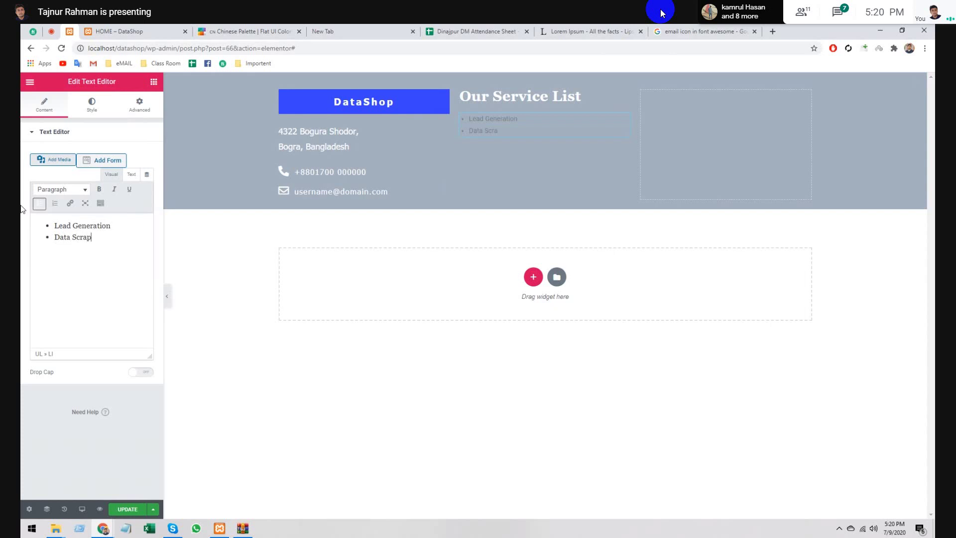
text(ing)
key(Return)
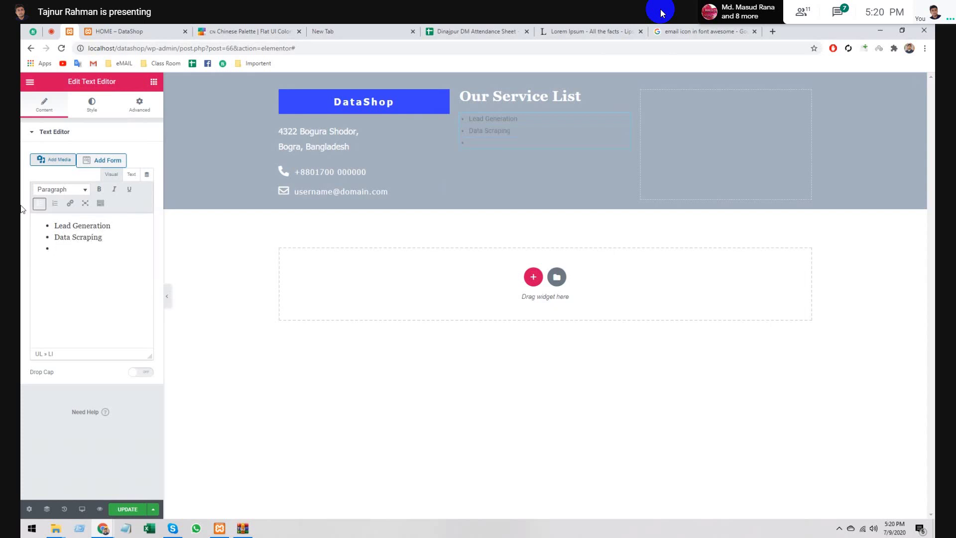
text(File Convert)
key(Return)
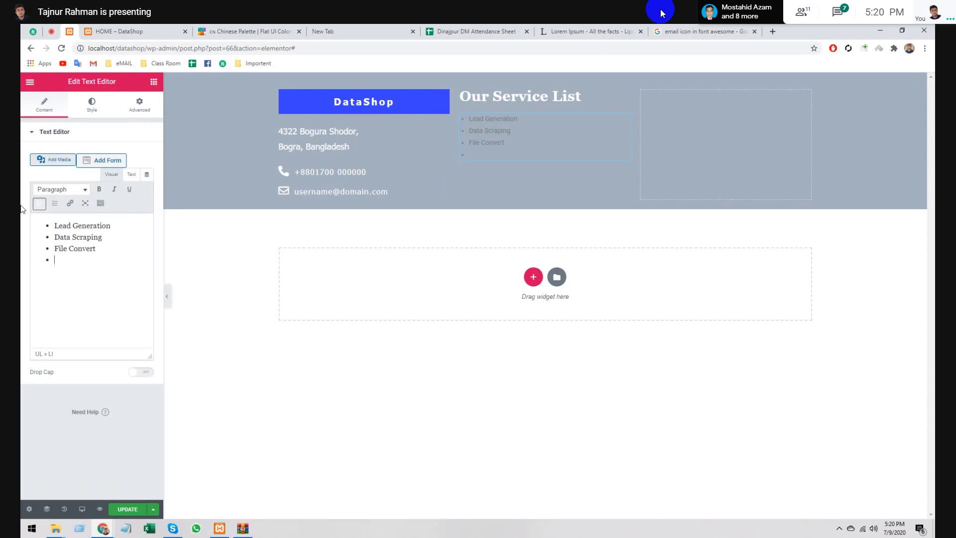
- Add bullets SEO Service, Product listing and SMM Service, correcting the typos
text(SEo )
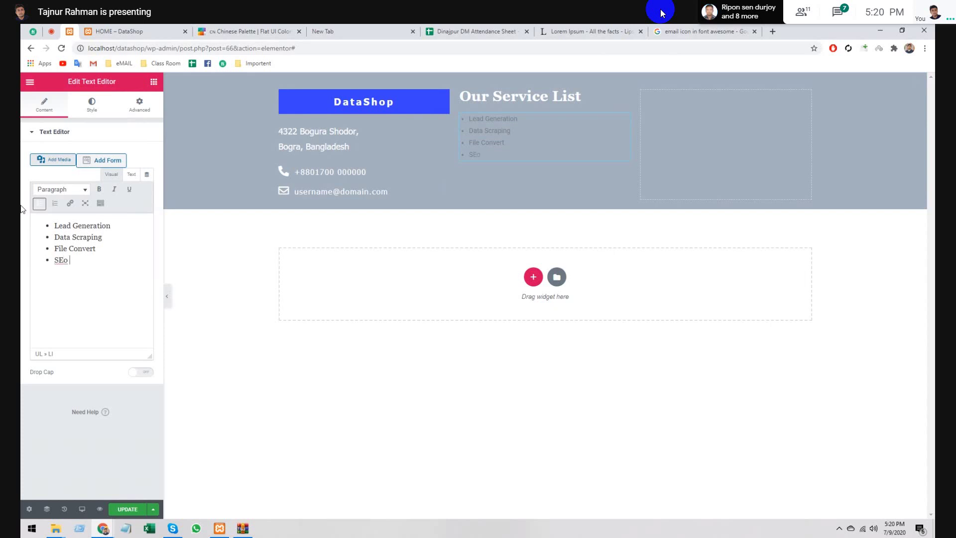
text(Service)
key(Return)
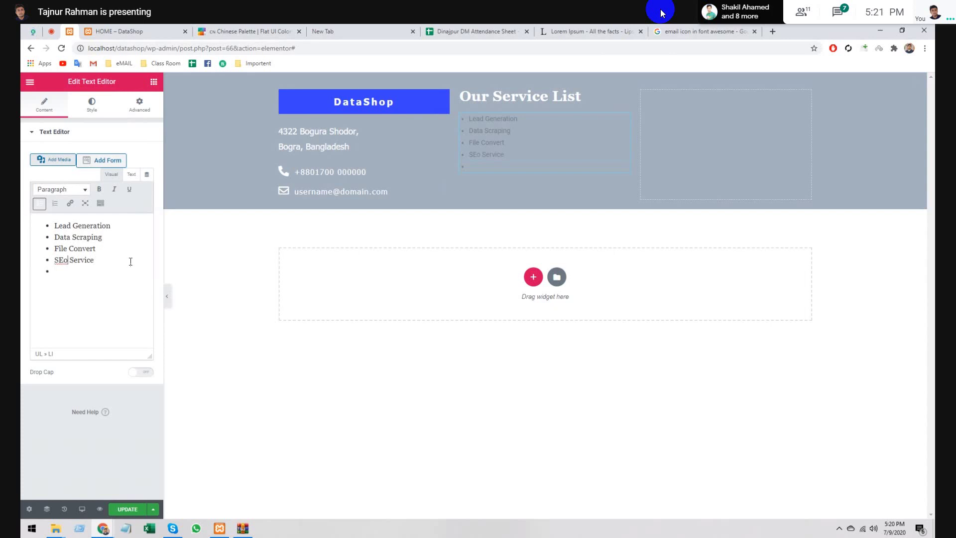
key(BackSpace)
text(O)
click(79, 270)
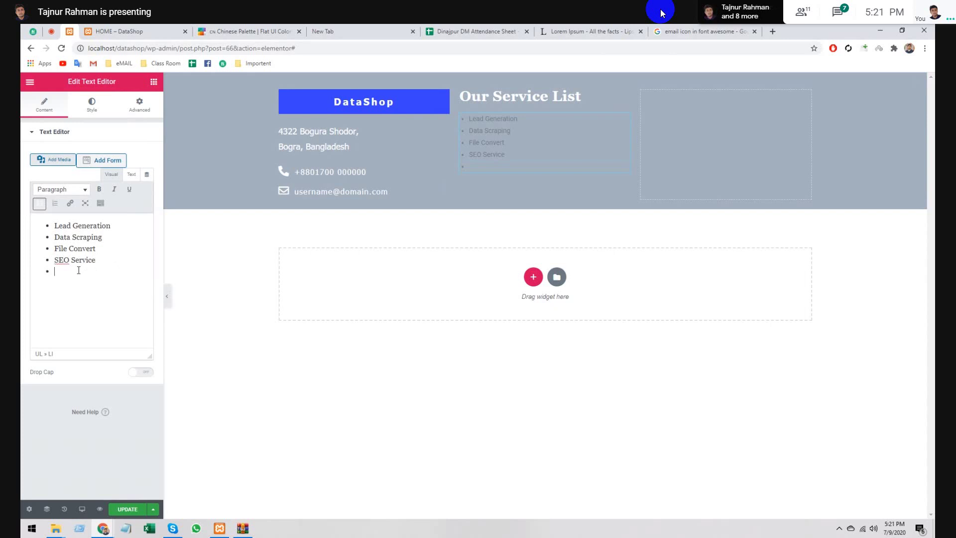
text(Product)
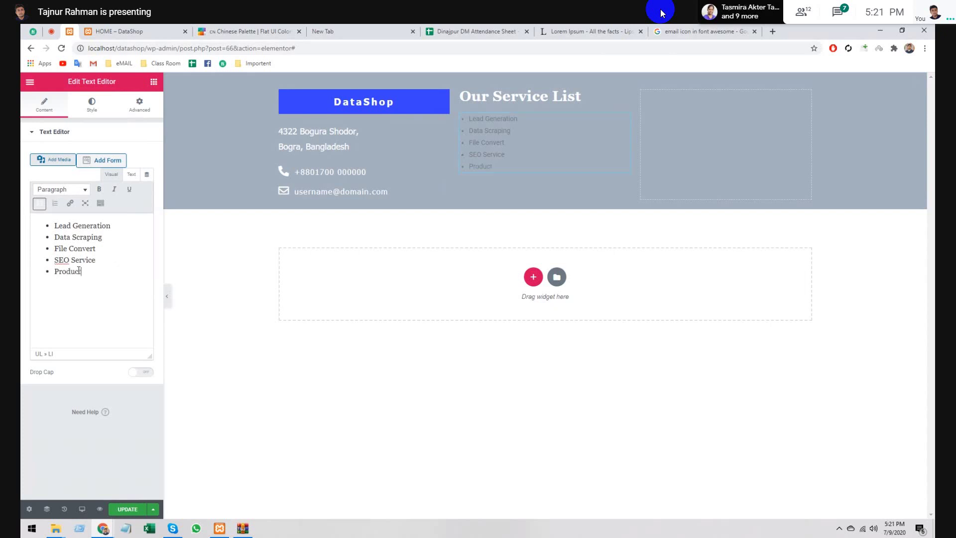
text(ing)
key(BackSpace)
key(BackSpace)
text(listui)
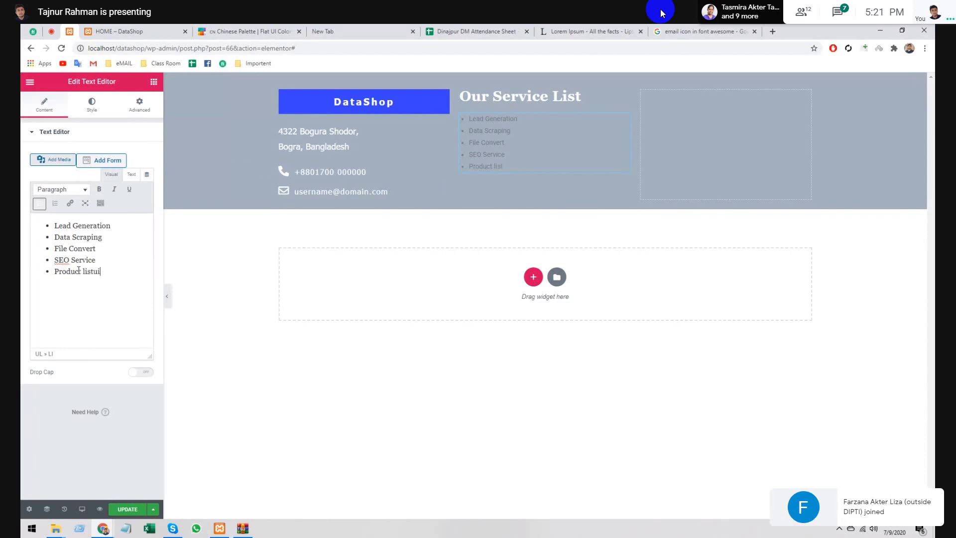
key(BackSpace)
key(BackSpace)
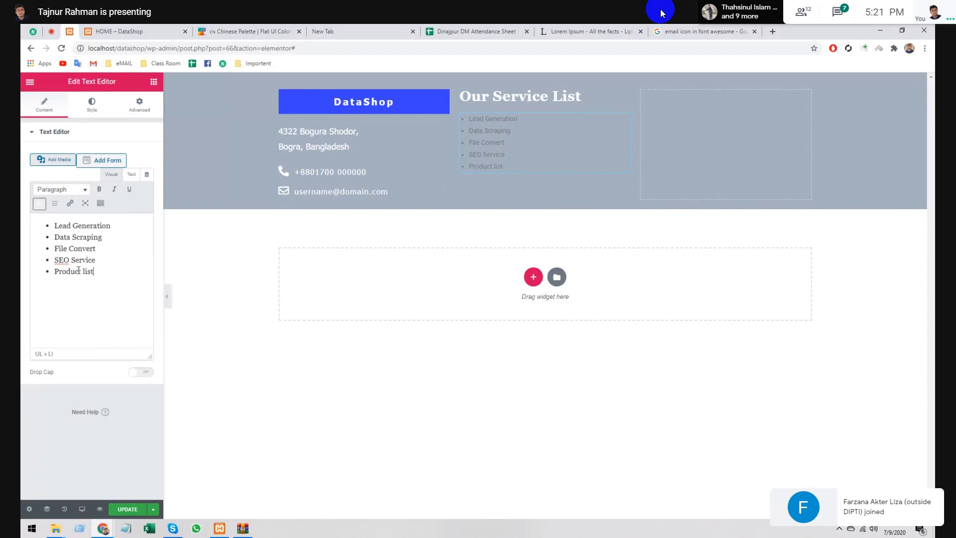
text(ing )
text(S)
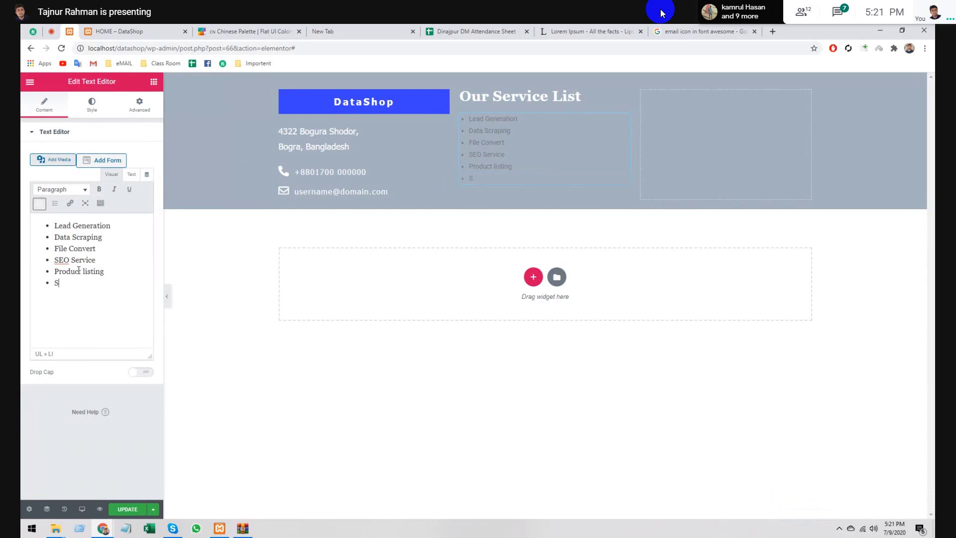
text(MM Service)
- Link the Data Scraping and Lead Generation items to #
drag(113, 226, 45, 223)
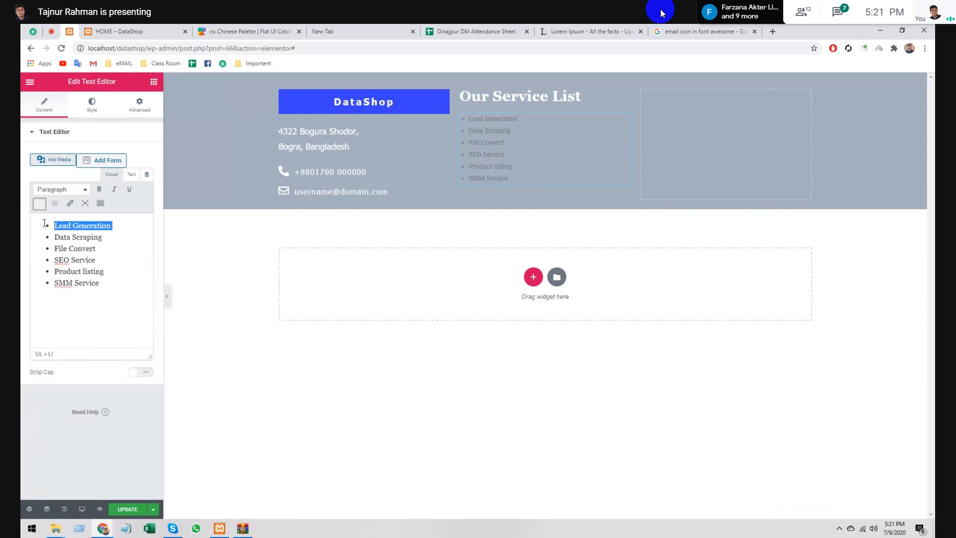
click(69, 205)
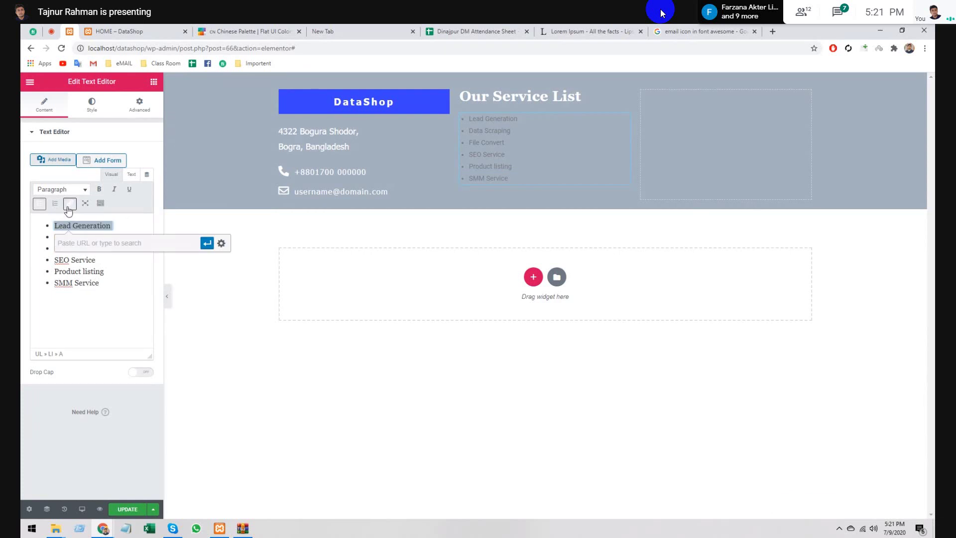
text(#)
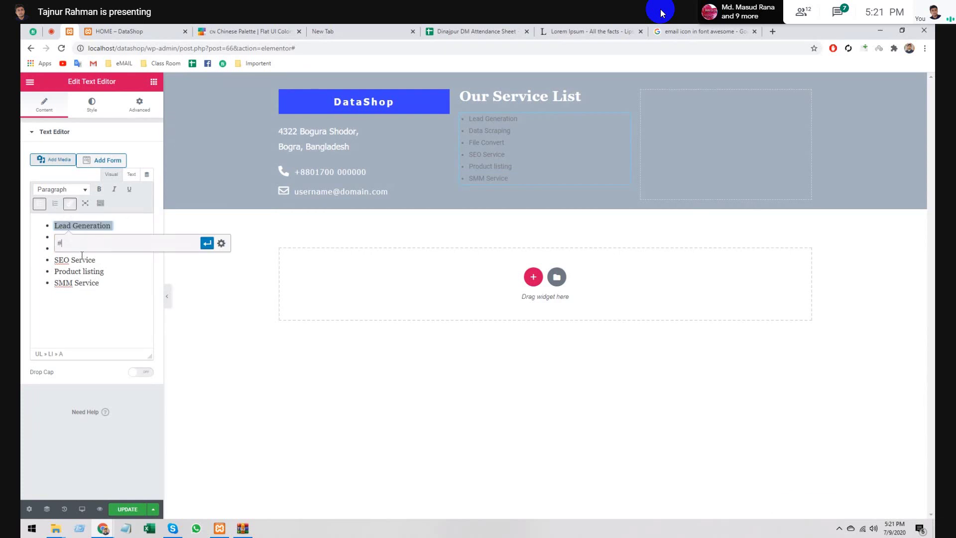
click(83, 259)
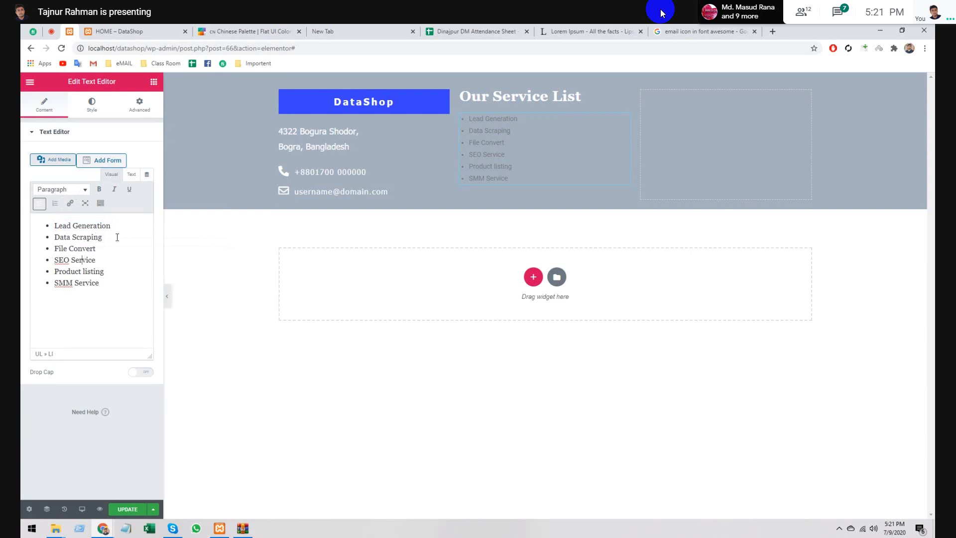
drag(120, 237, 54, 237)
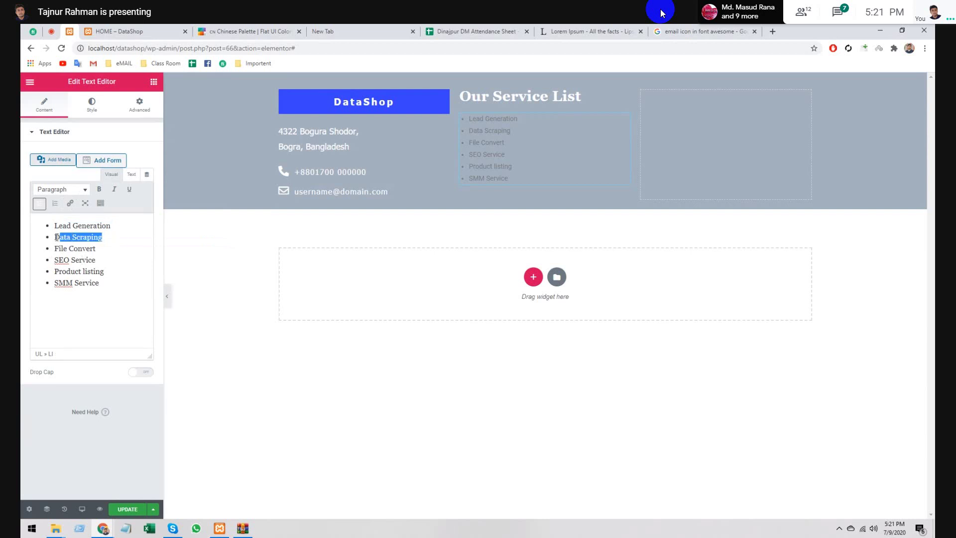
click(70, 204)
text(#)
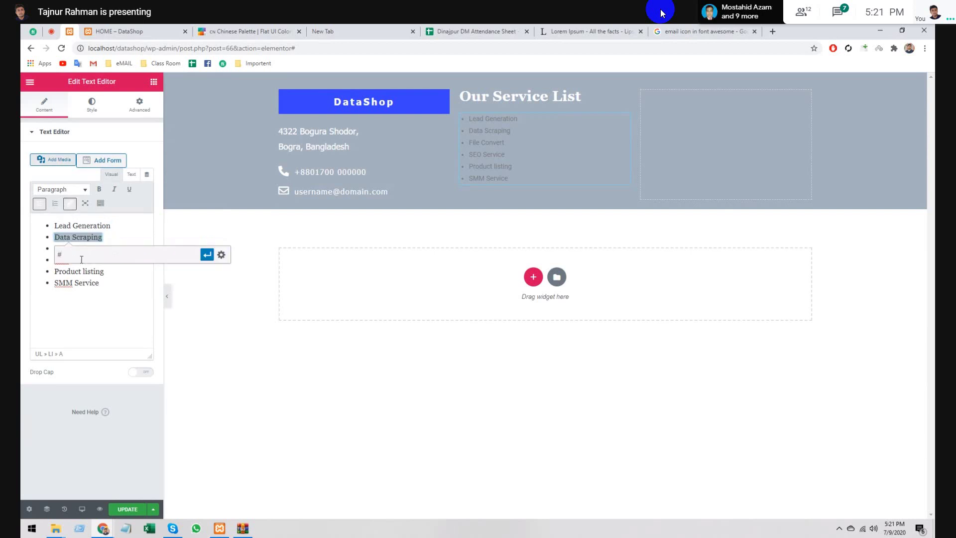
click(207, 254)
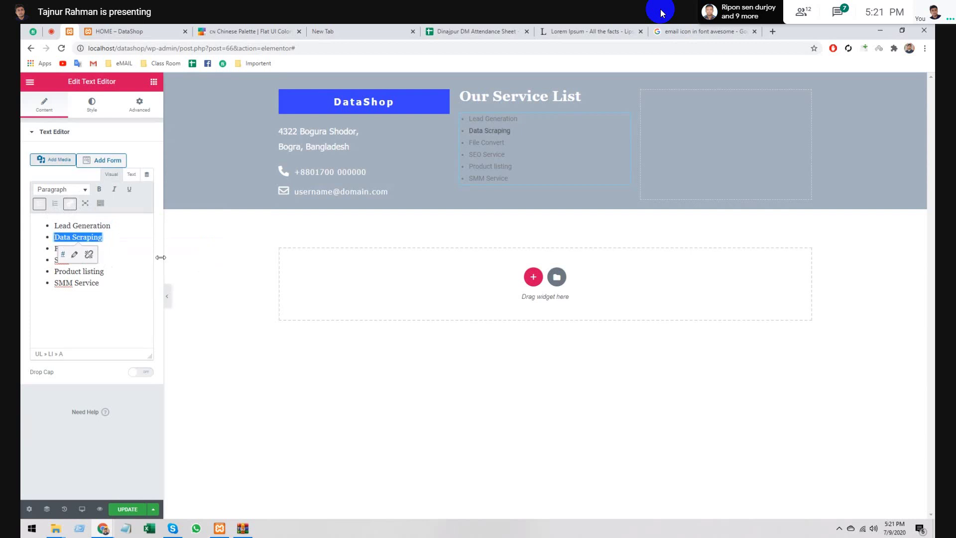
click(146, 257)
drag(112, 227, 53, 221)
click(70, 204)
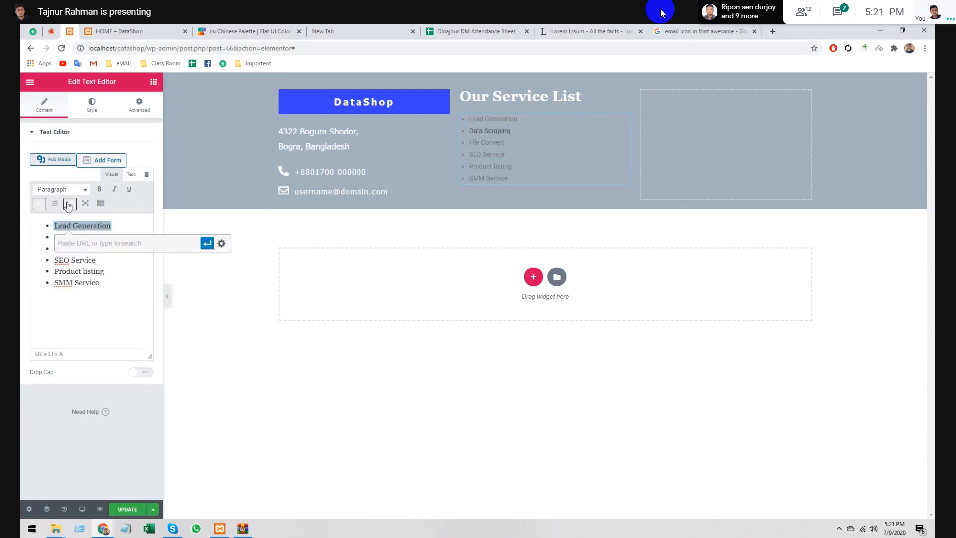
text(#)
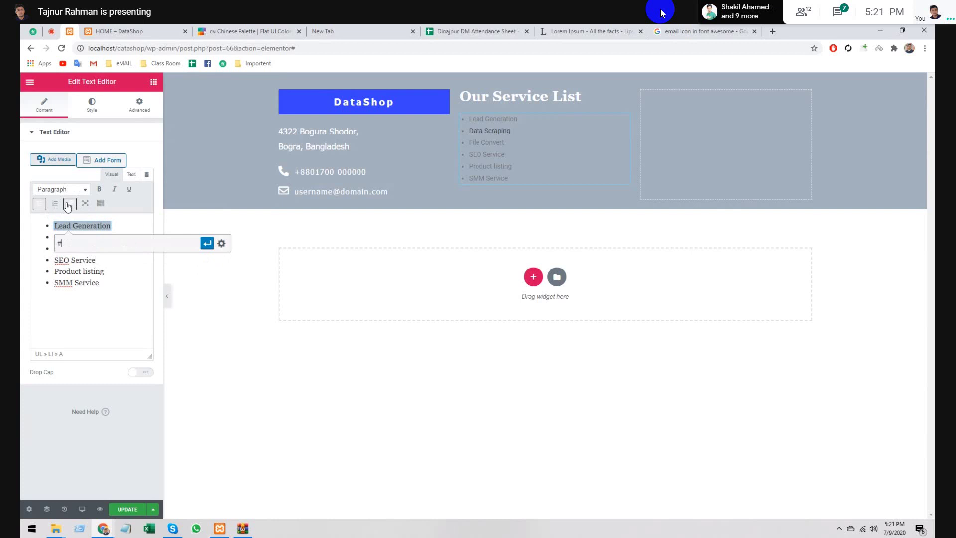
click(206, 244)
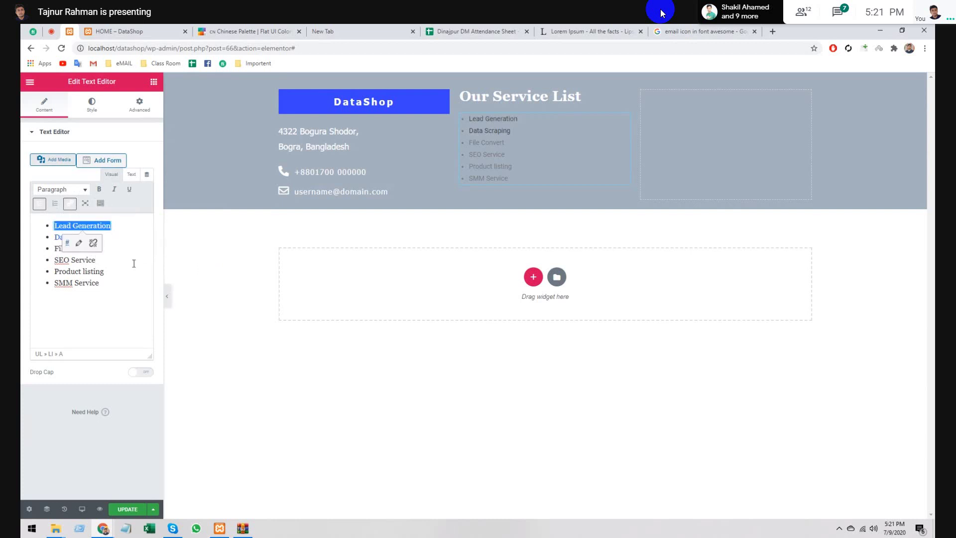
- Link File Convert, SEO Service and Product listing to #
drag(96, 248, 54, 247)
click(69, 203)
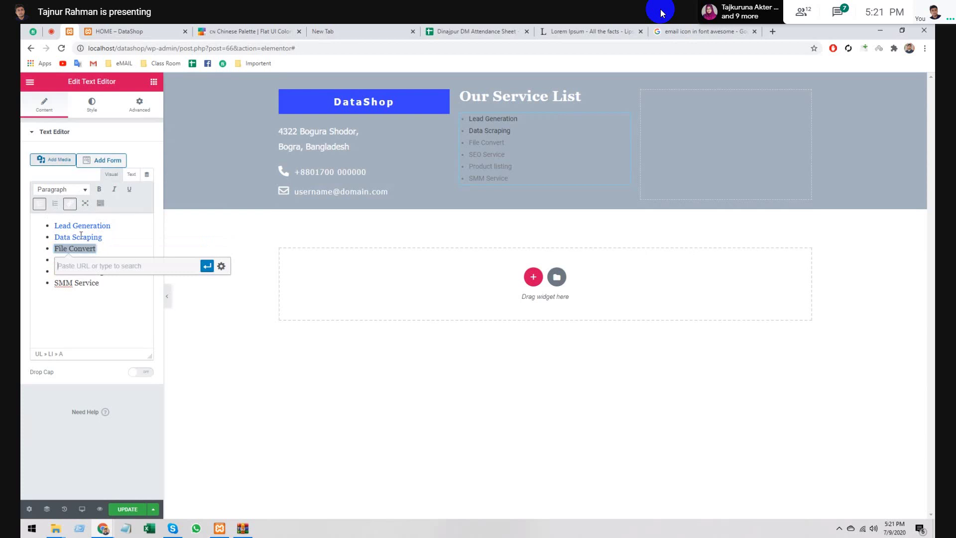
text(#)
click(207, 267)
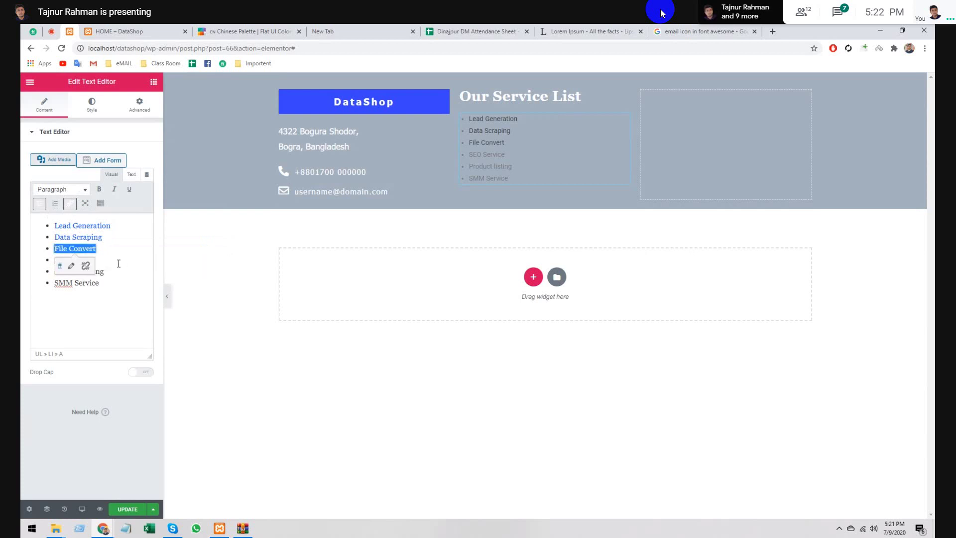
drag(97, 260, 55, 260)
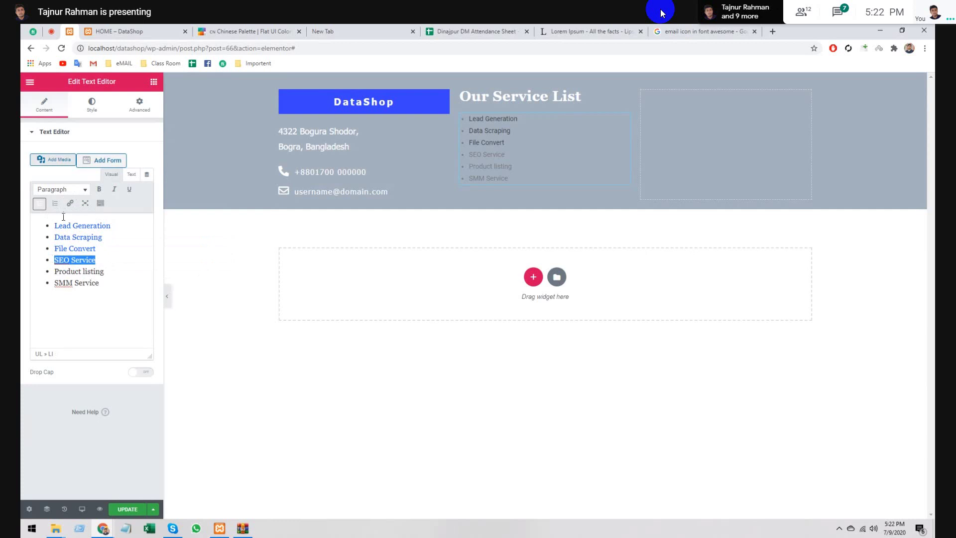
click(69, 203)
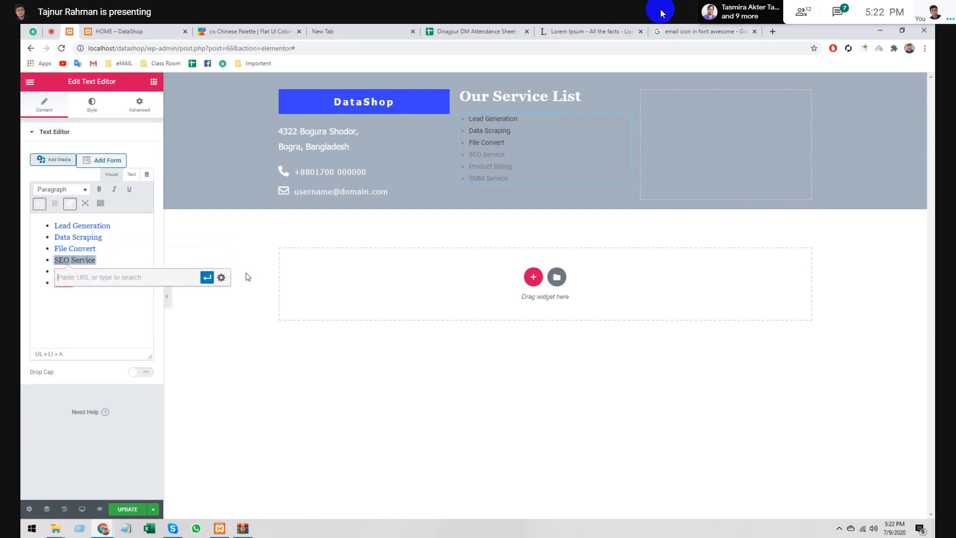
text(#)
click(206, 277)
click(120, 275)
drag(119, 275, 53, 272)
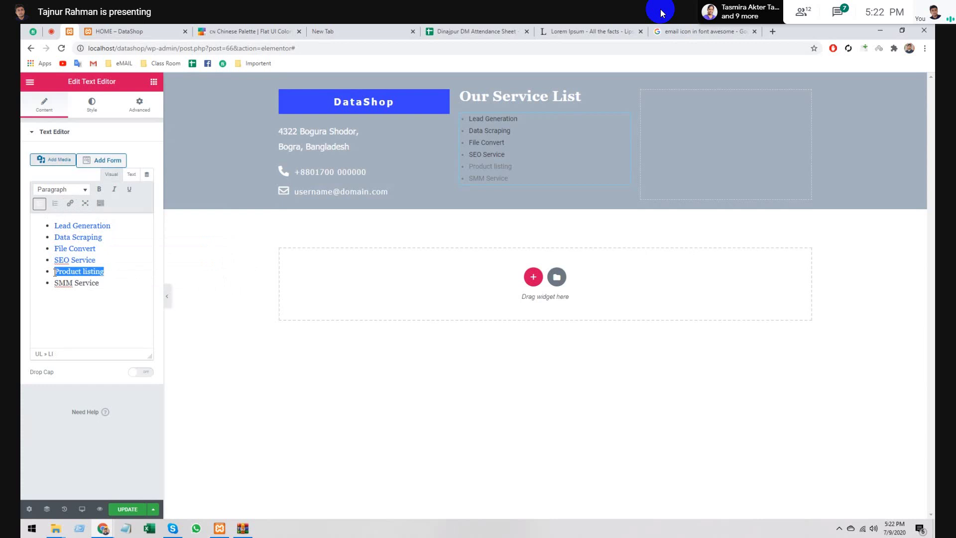
click(68, 204)
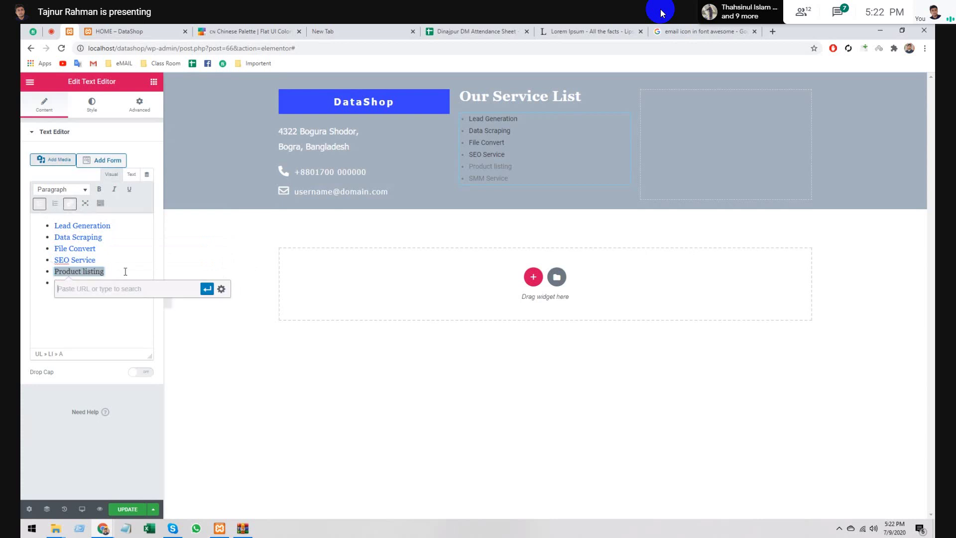
text(#)
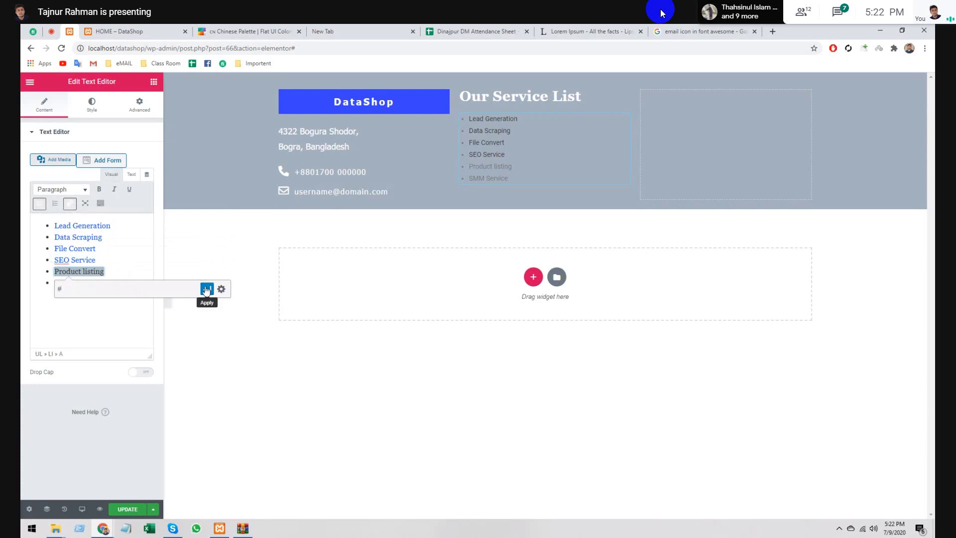
click(207, 289)
- Link SMM Service to # and check the links on the other items
drag(106, 282, 53, 283)
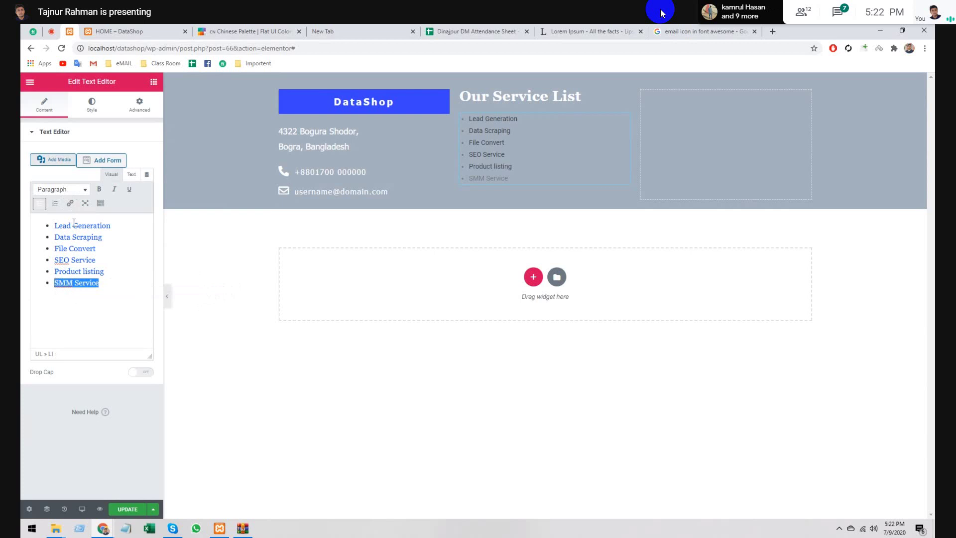
click(70, 203)
text(#)
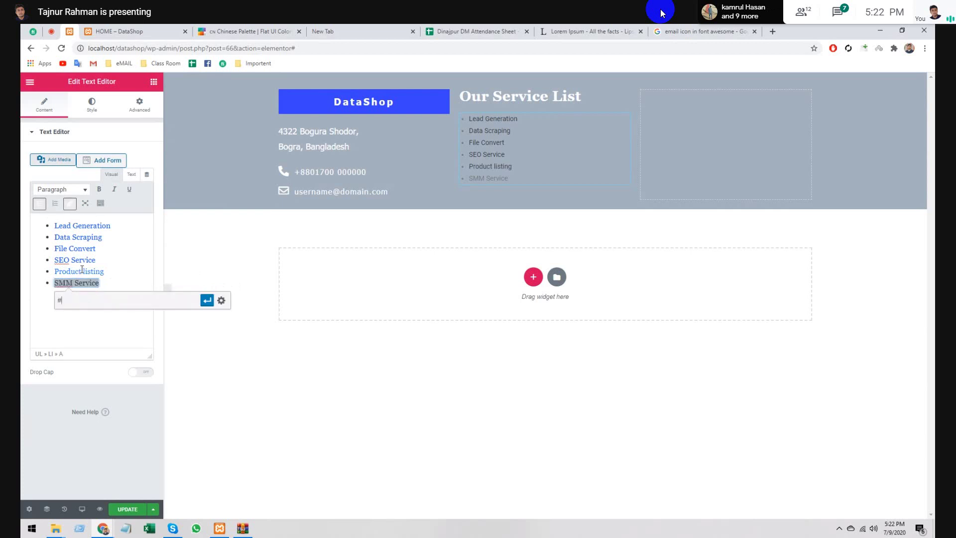
click(207, 300)
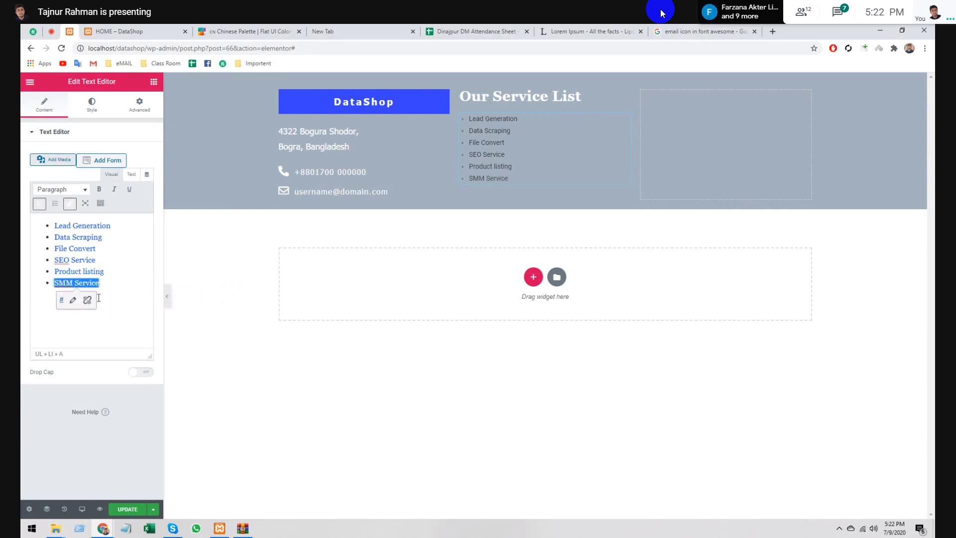
click(98, 298)
click(120, 260)
click(119, 247)
click(128, 233)
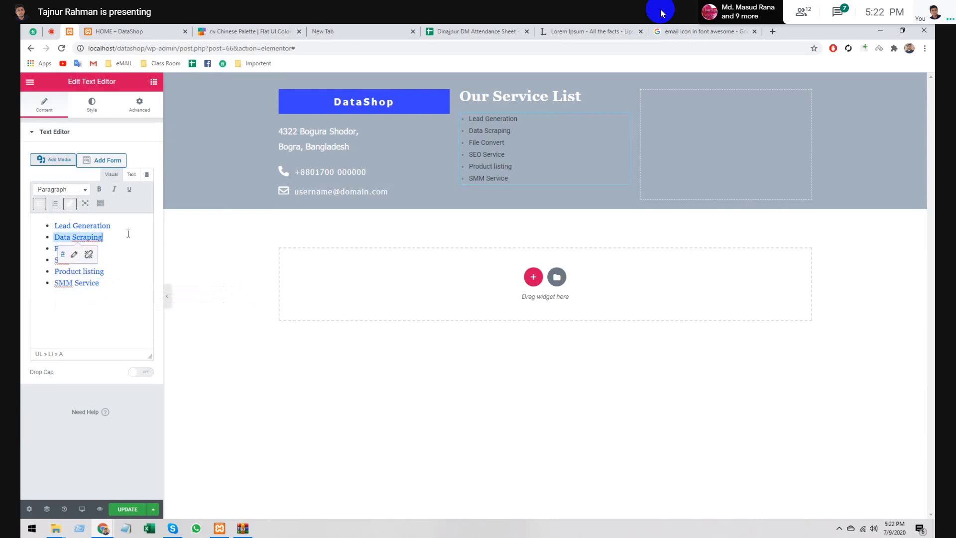
click(129, 230)
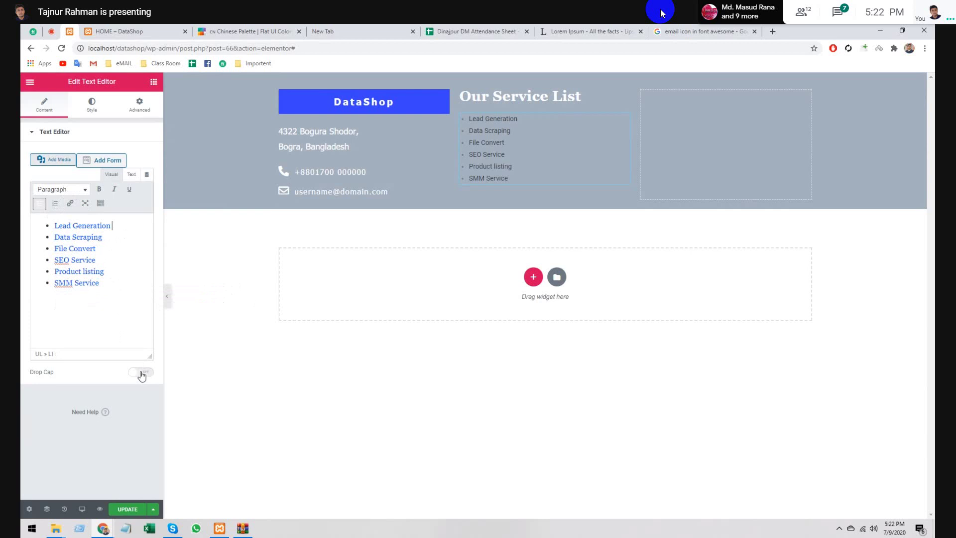
- Left-align the service list text and make it white (#FFFFFF)
click(89, 107)
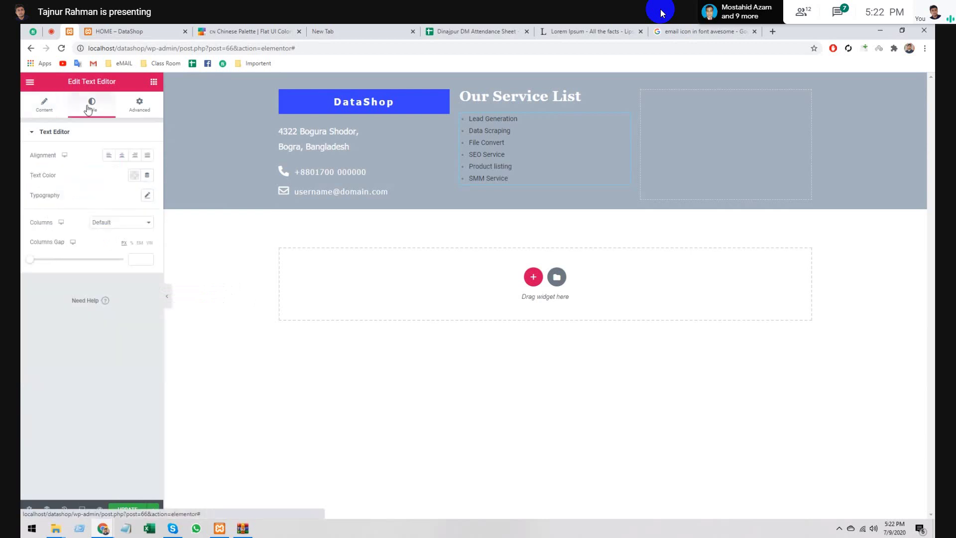
click(108, 156)
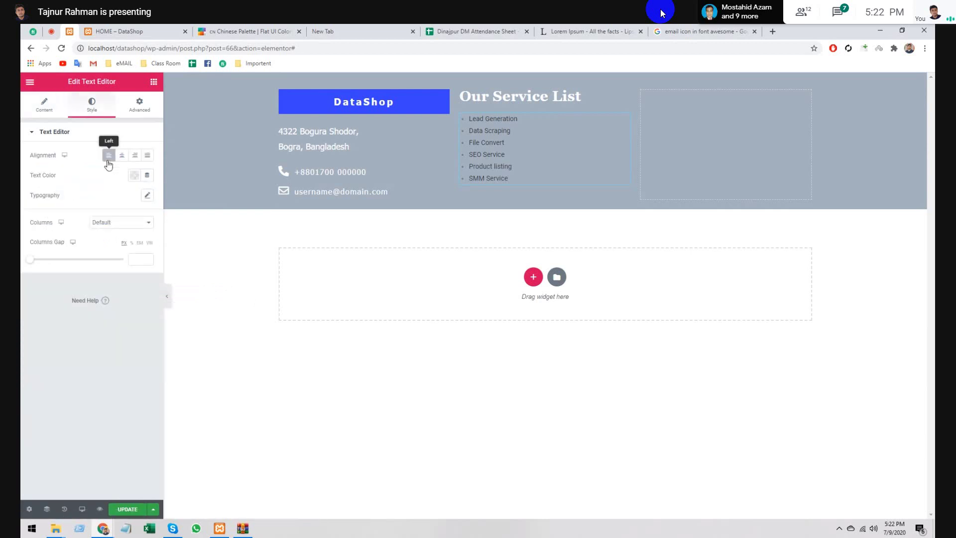
click(135, 177)
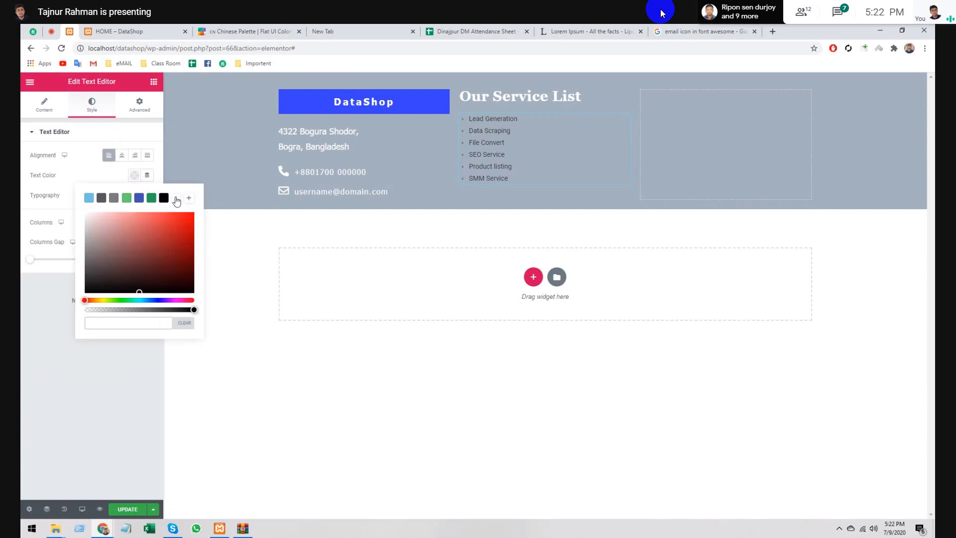
click(177, 198)
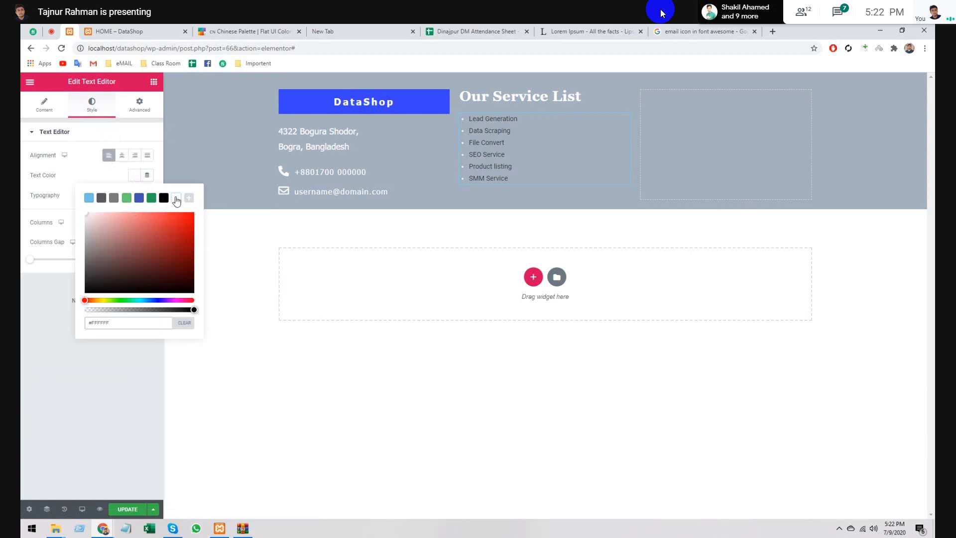
click(161, 145)
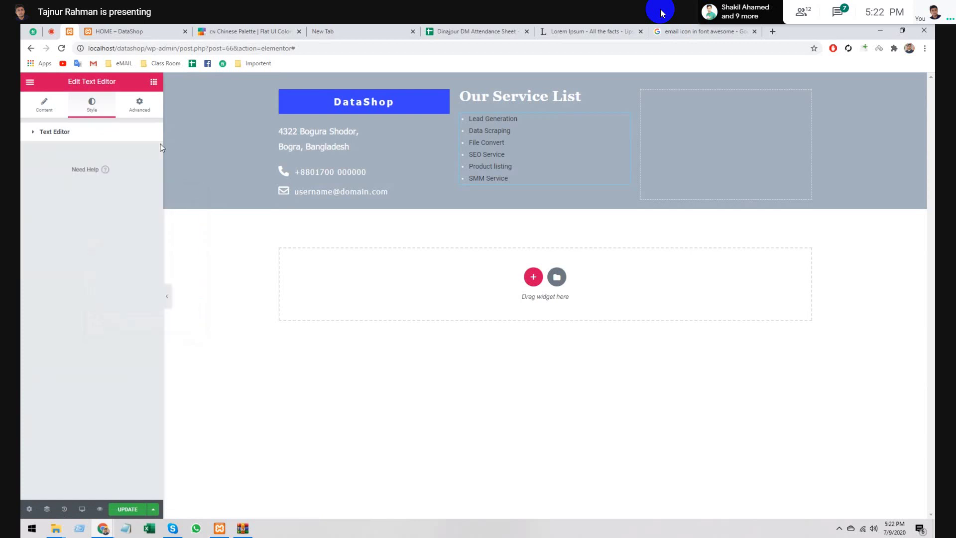
click(121, 133)
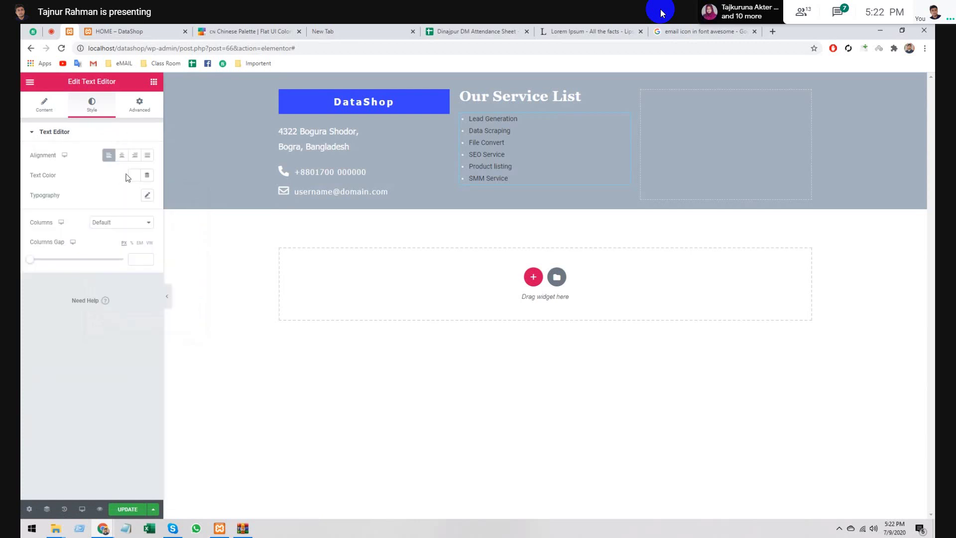
- Set the list typography to Georgia, size 18, weight 100, letter spacing 1.6
click(148, 195)
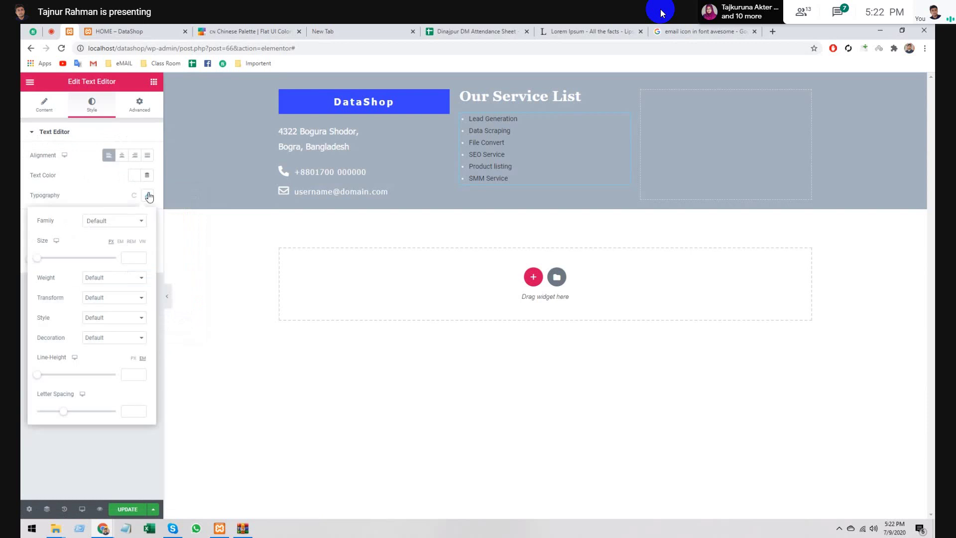
click(103, 222)
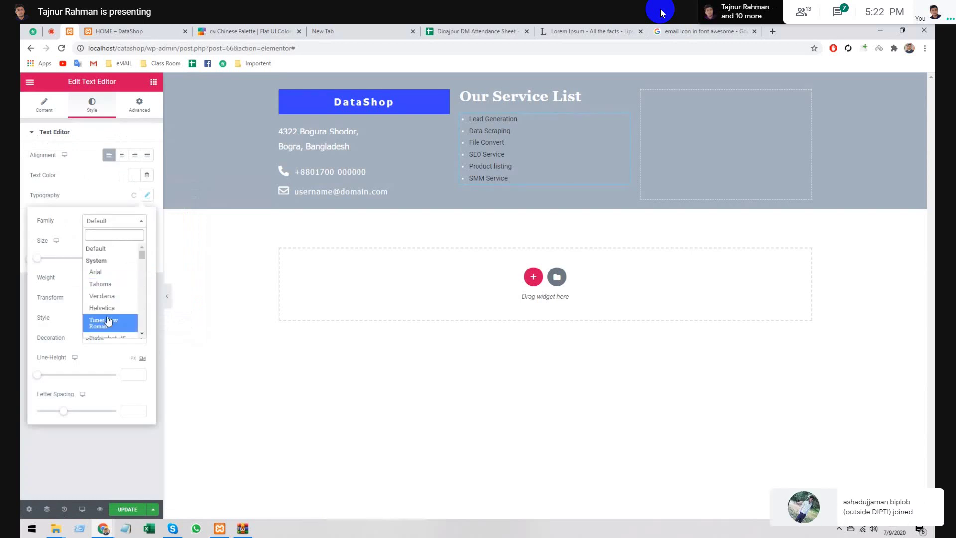
scroll(107, 321, down, 3)
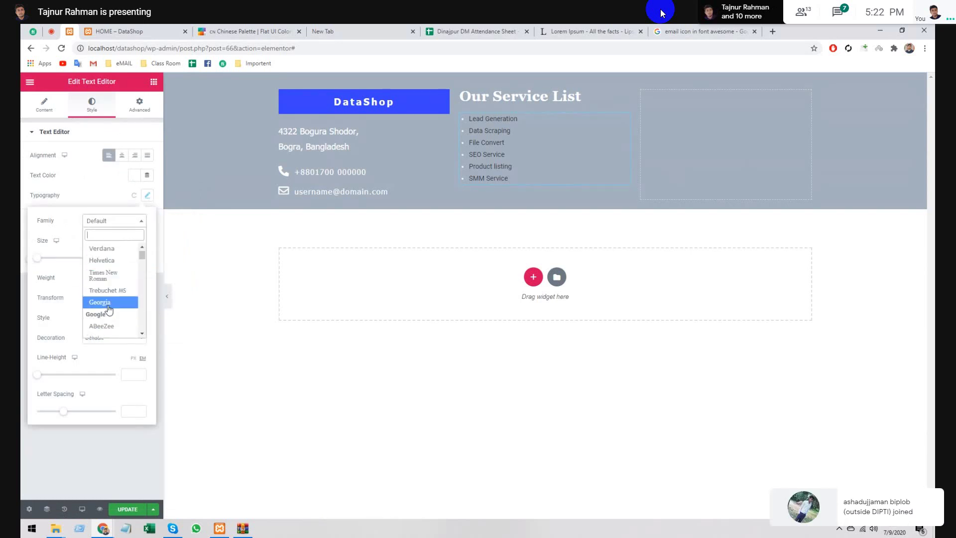
click(108, 306)
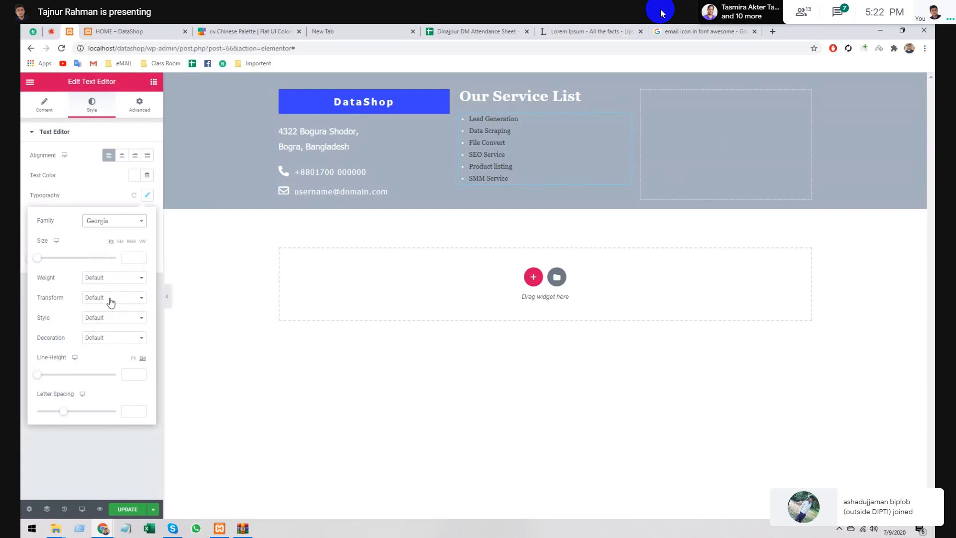
click(135, 256)
text(12)
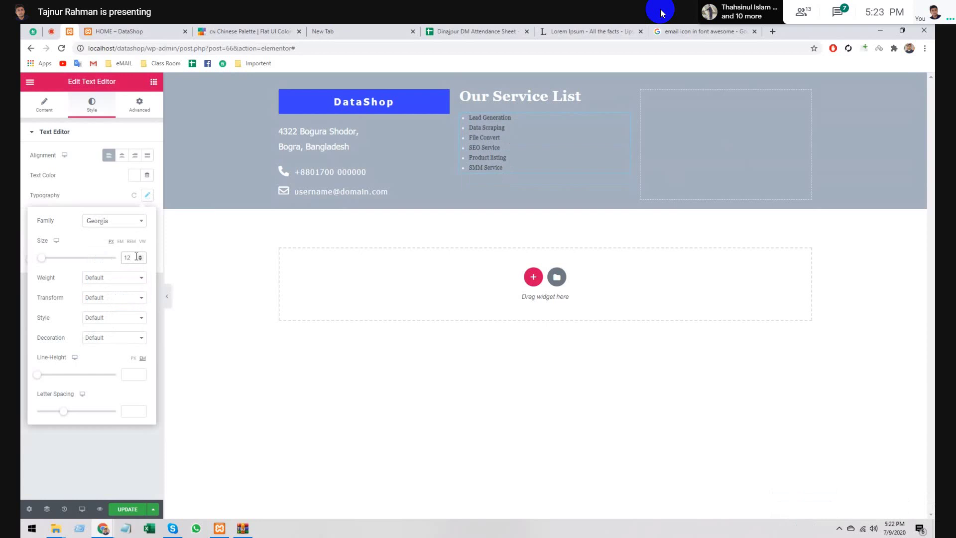
key(Up)
key(Up)
key(Up)
key(Up)
key(Up)
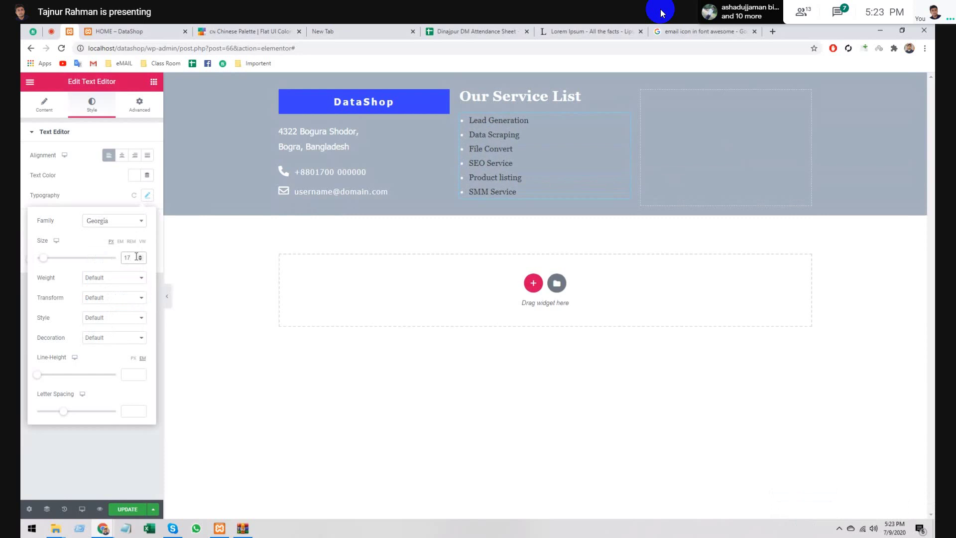
click(140, 255)
click(114, 277)
click(100, 295)
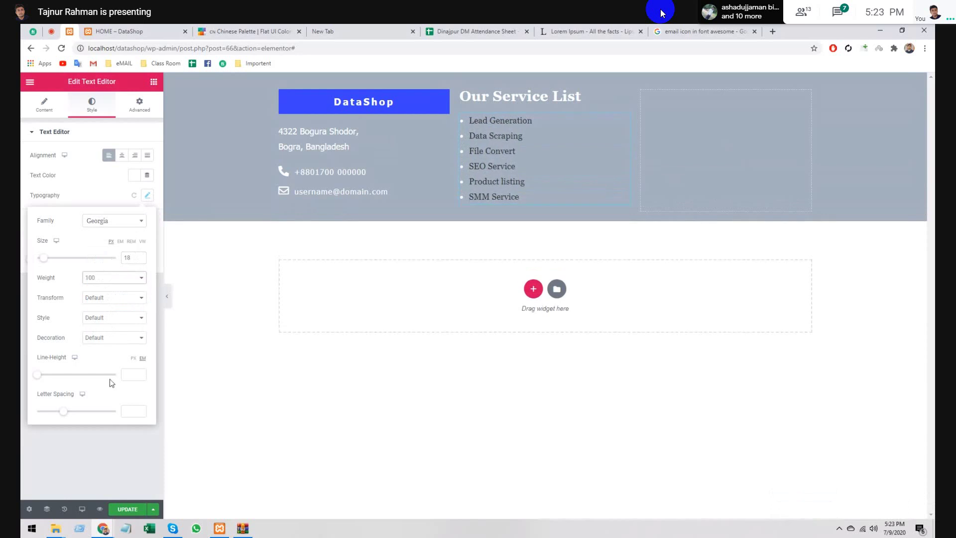
drag(61, 411, 71, 415)
click(98, 461)
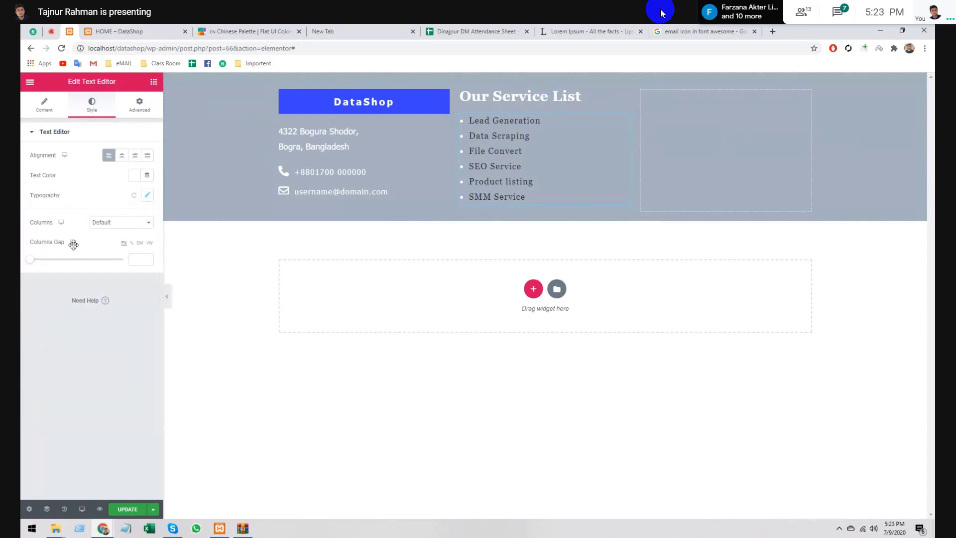
key(Escape)
- Place a Divider under the Our Service List heading with white colour and gap 2
drag(58, 304, 546, 111)
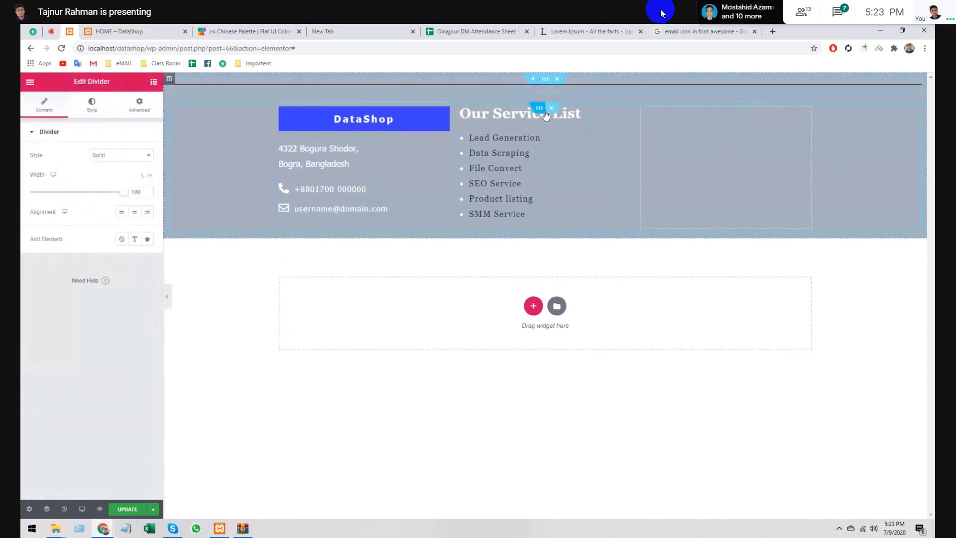
drag(540, 111, 513, 117)
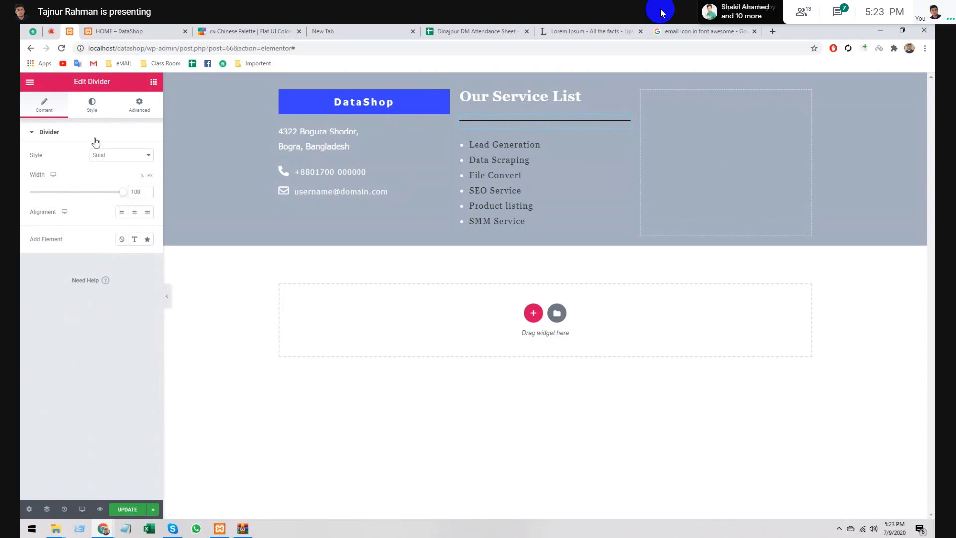
click(93, 106)
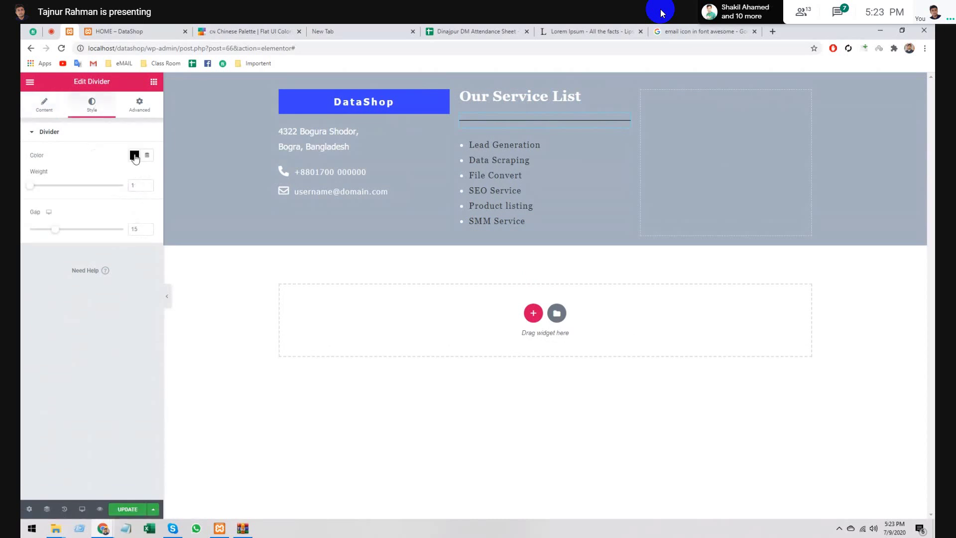
click(135, 155)
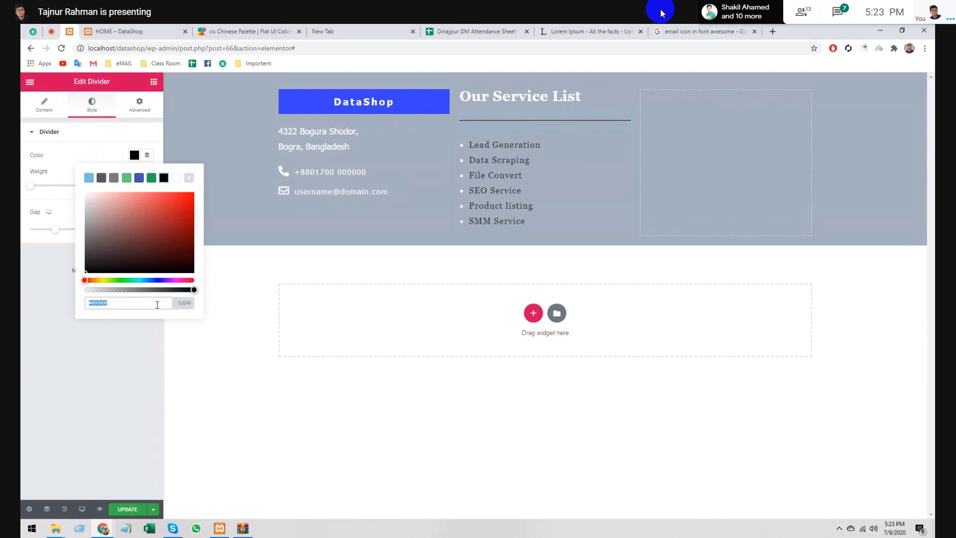
click(176, 180)
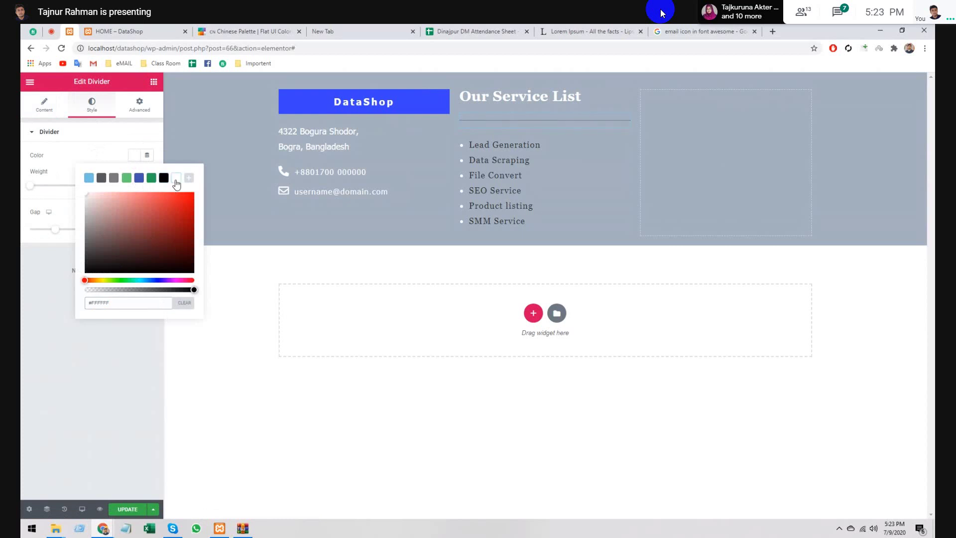
click(110, 360)
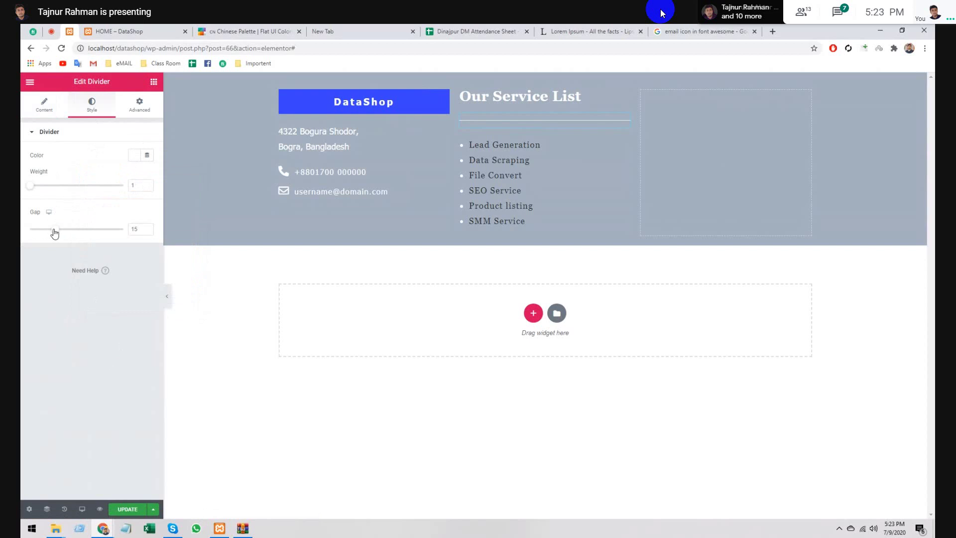
drag(55, 230, 33, 230)
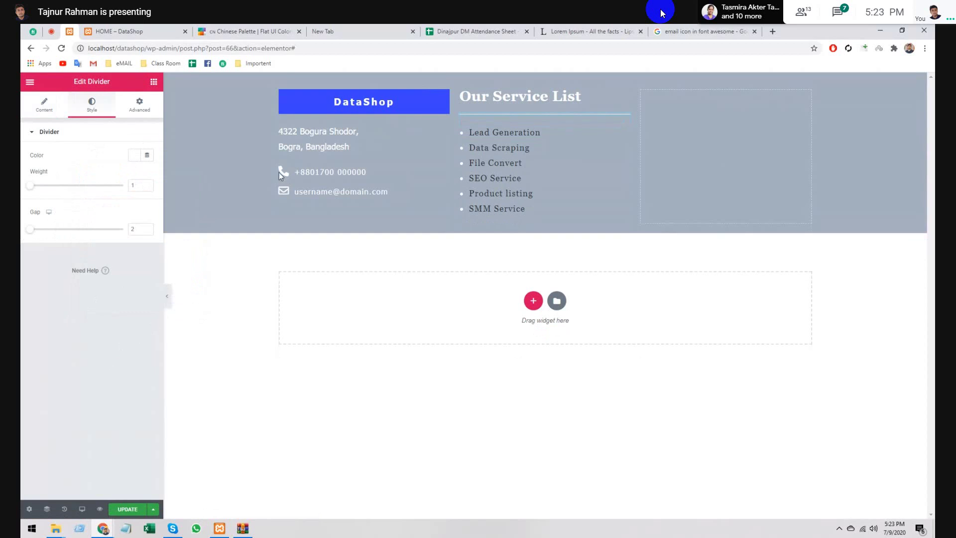
click(722, 148)
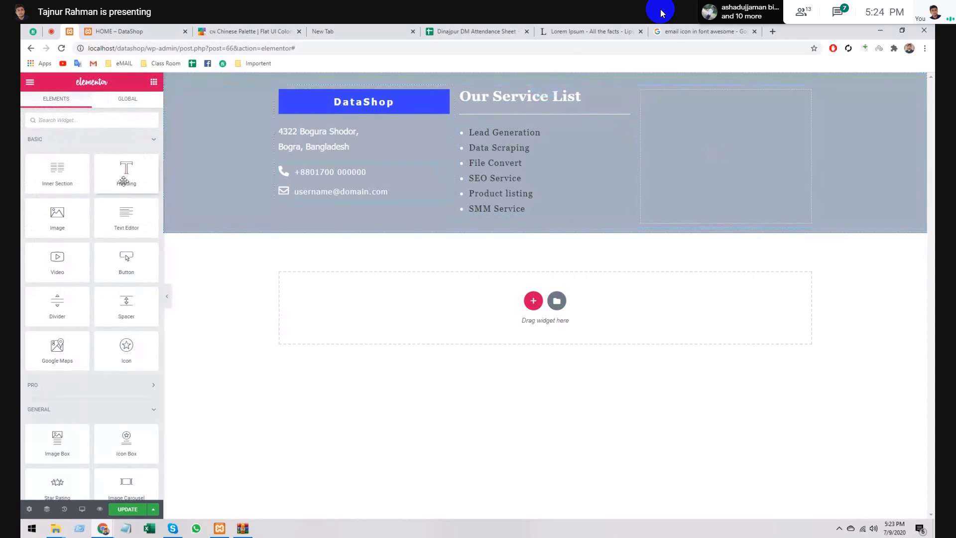
- Add a heading to the right column, title it 'we Accept', then clear it again
drag(126, 175, 682, 127)
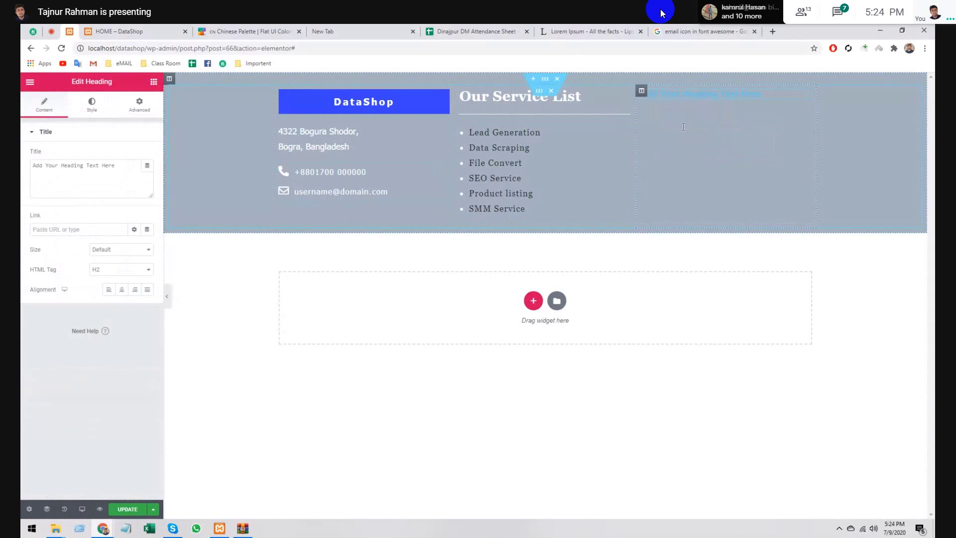
triple_click(121, 170)
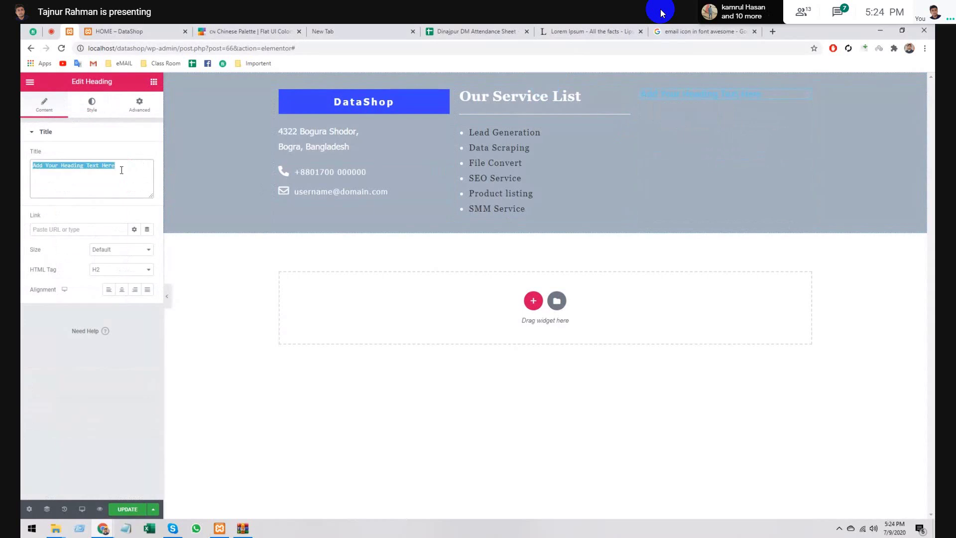
key(BackSpace)
text(we)
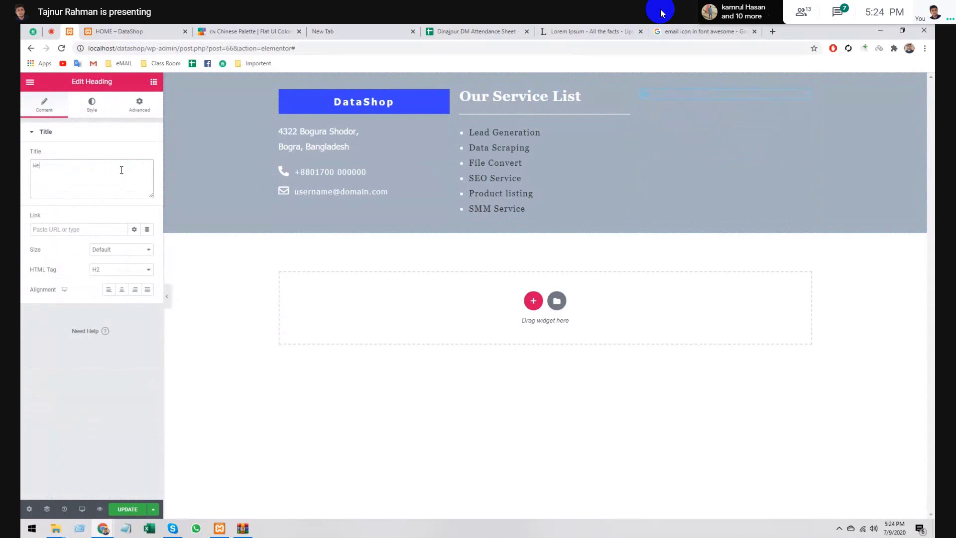
text( Accept)
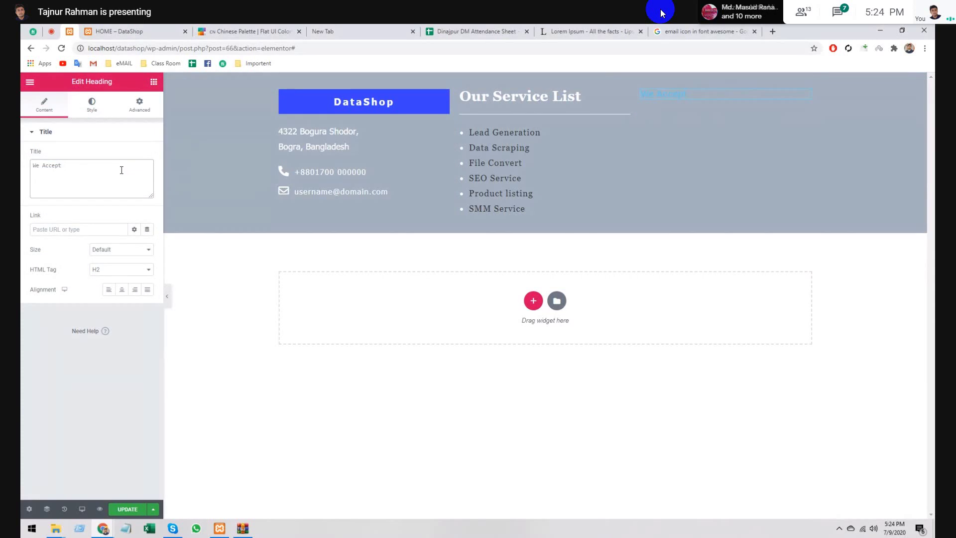
triple_click(40, 164)
key(BackSpace)
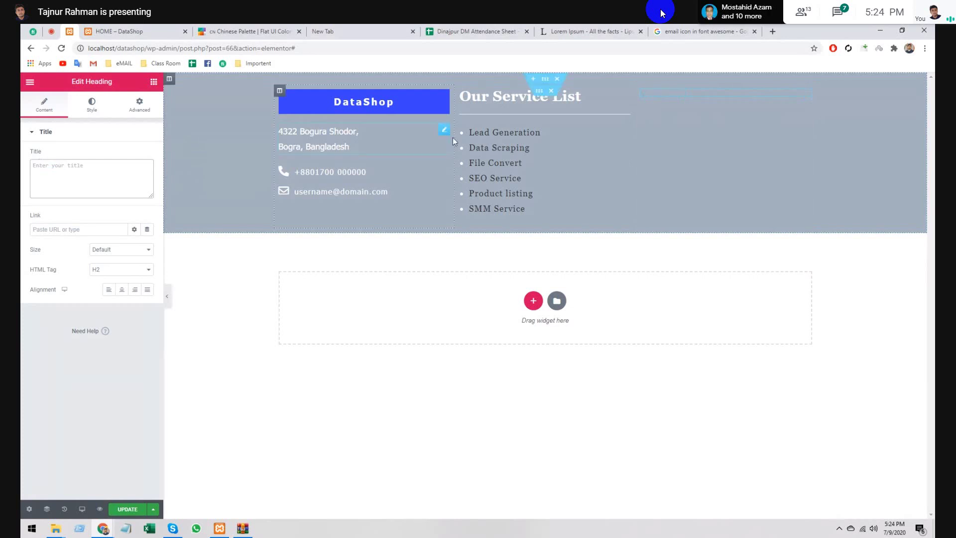
- Paste the copied Our Service List heading and the divider into the right column
right_click(620, 95)
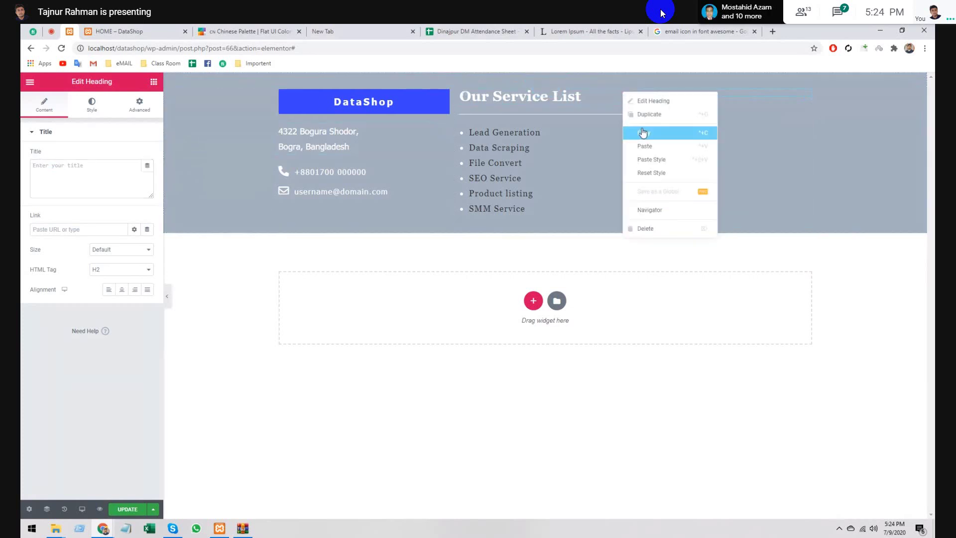
click(678, 132)
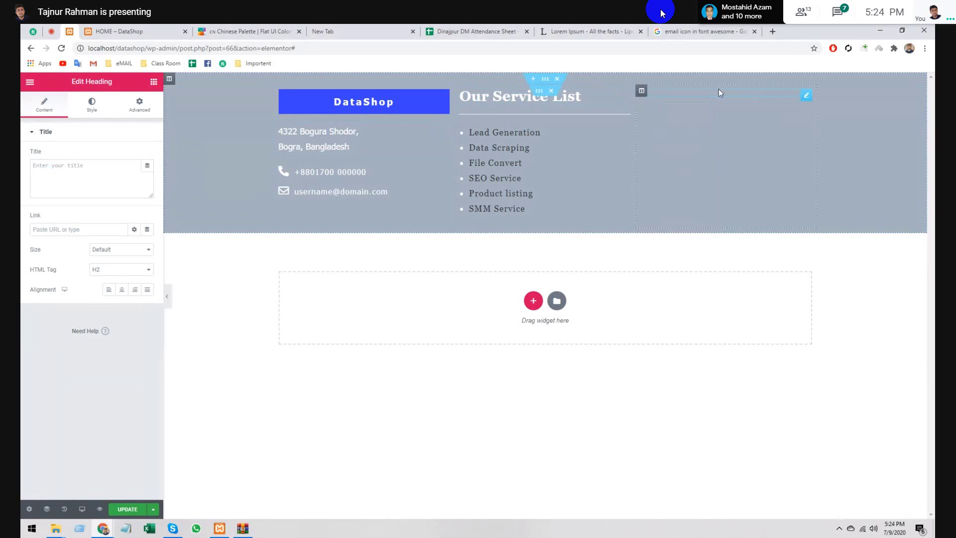
right_click(806, 96)
right_click(687, 108)
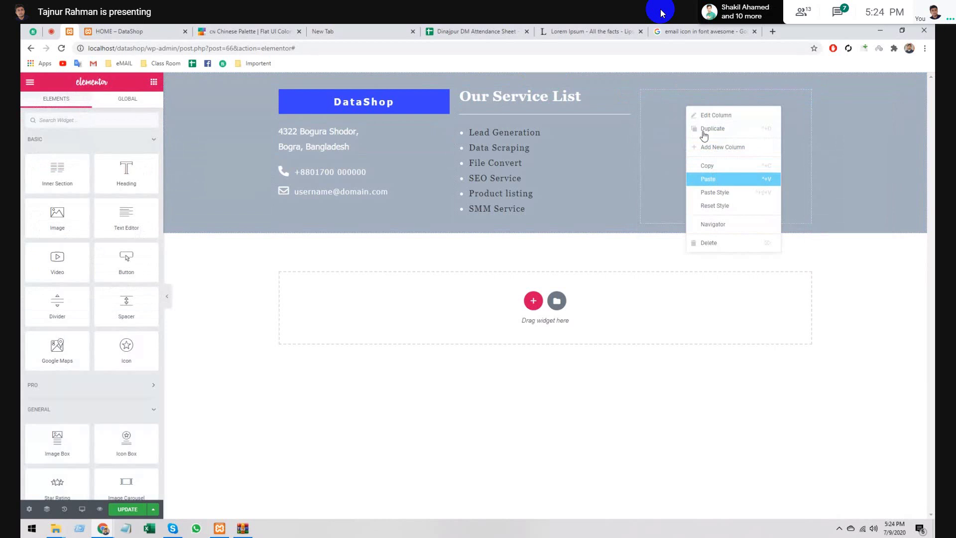
click(708, 179)
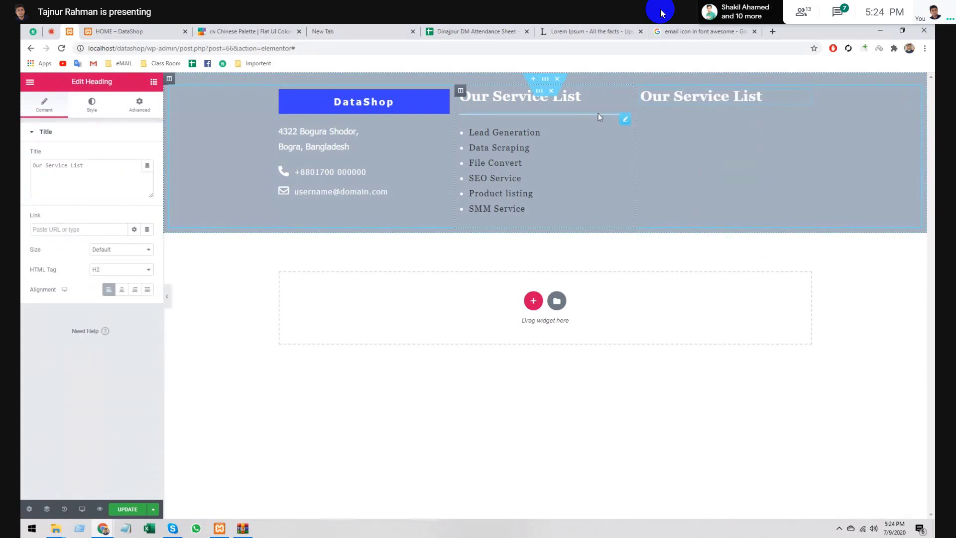
right_click(599, 113)
click(616, 158)
right_click(703, 126)
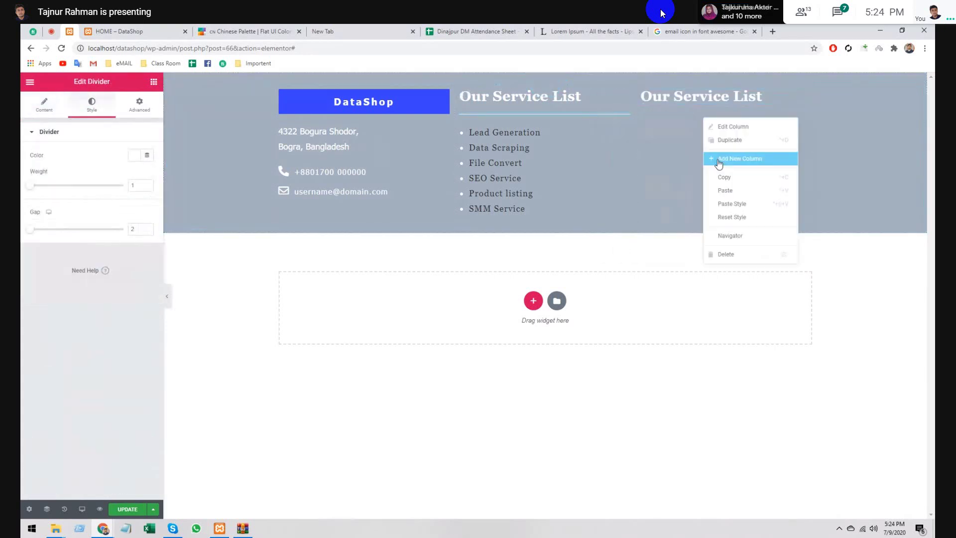
click(725, 192)
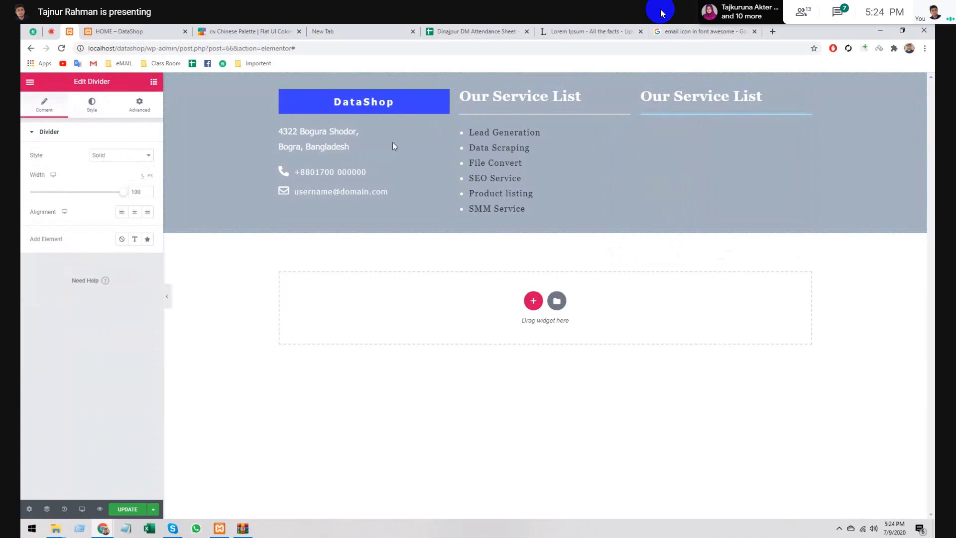
- Change the right-column heading's title to 'We Accept'
click(647, 95)
triple_click(108, 161)
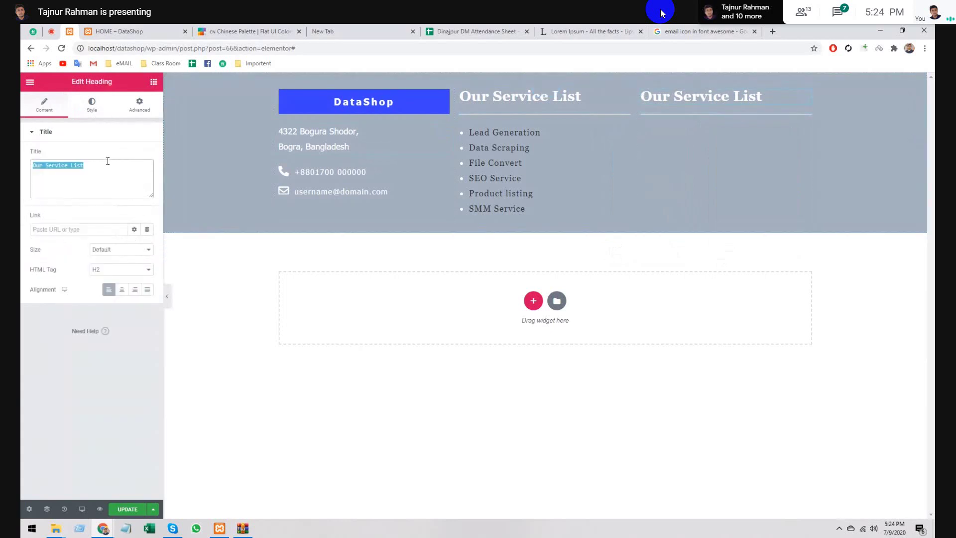
text(We Accept)
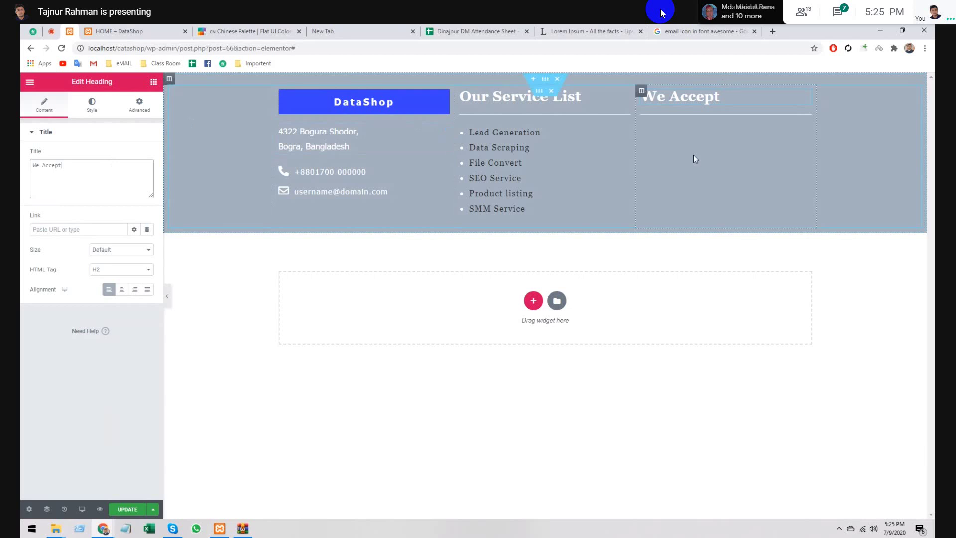
- Scroll the Elements widget list down to Basic Gallery in the General section
click(154, 82)
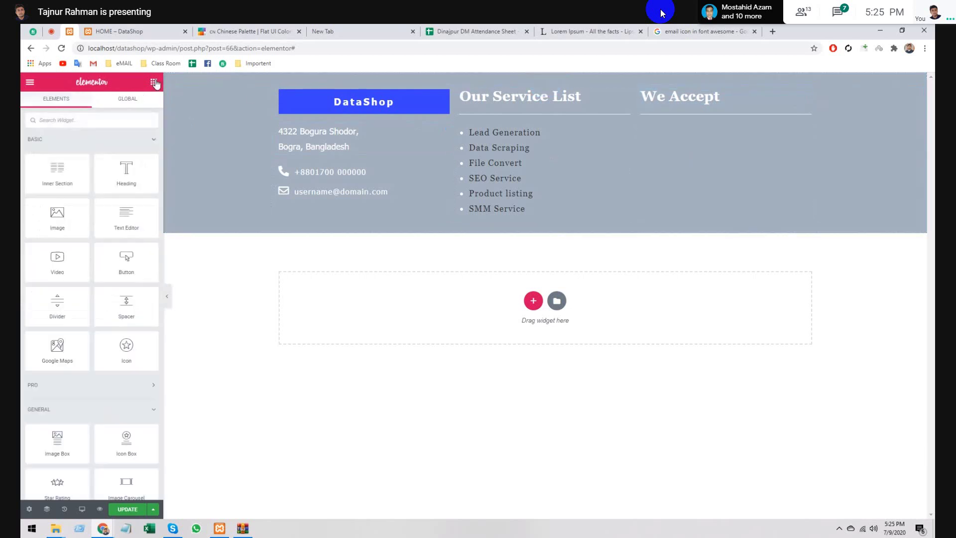
scroll(93, 240, down, 4)
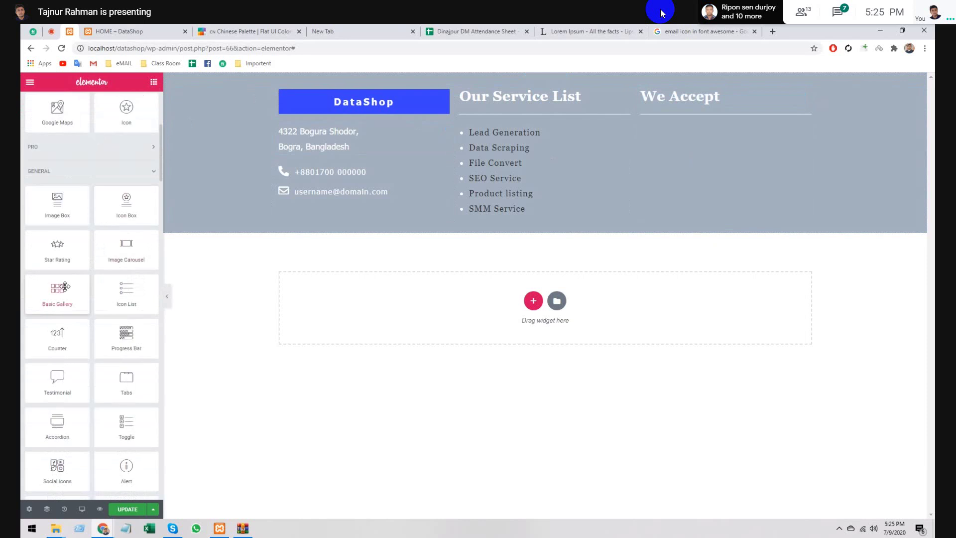
scroll(67, 299, down, 2)
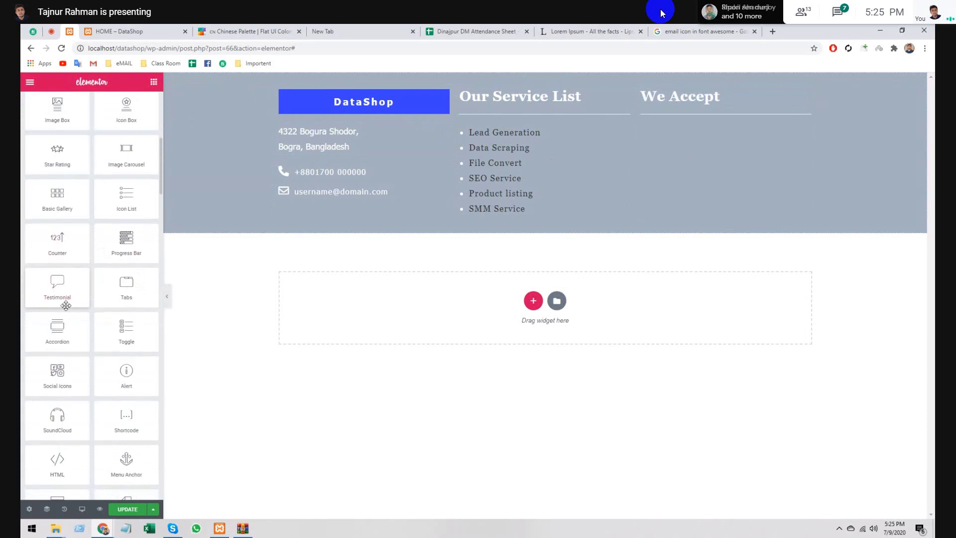
scroll(66, 307, down, 6)
scroll(66, 307, down, 6)
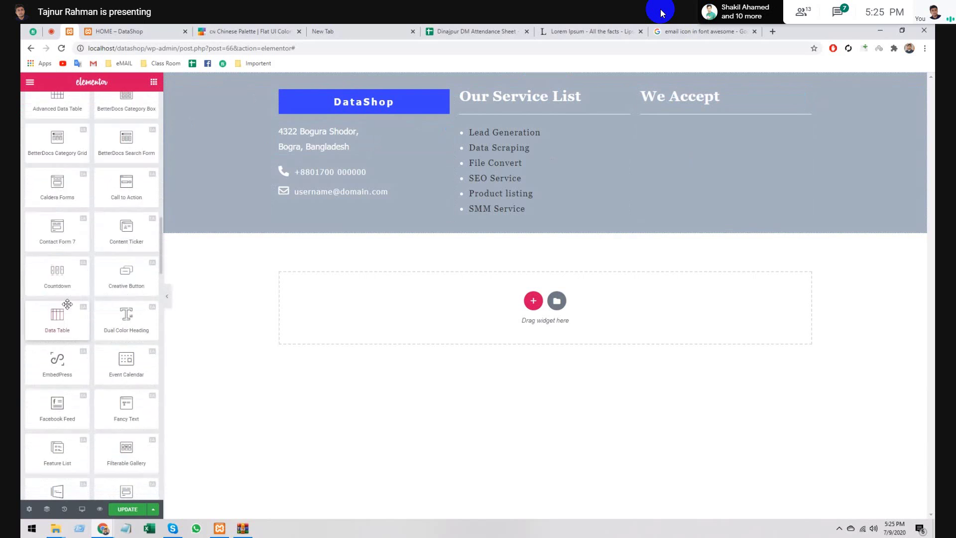
scroll(67, 302, down, 9)
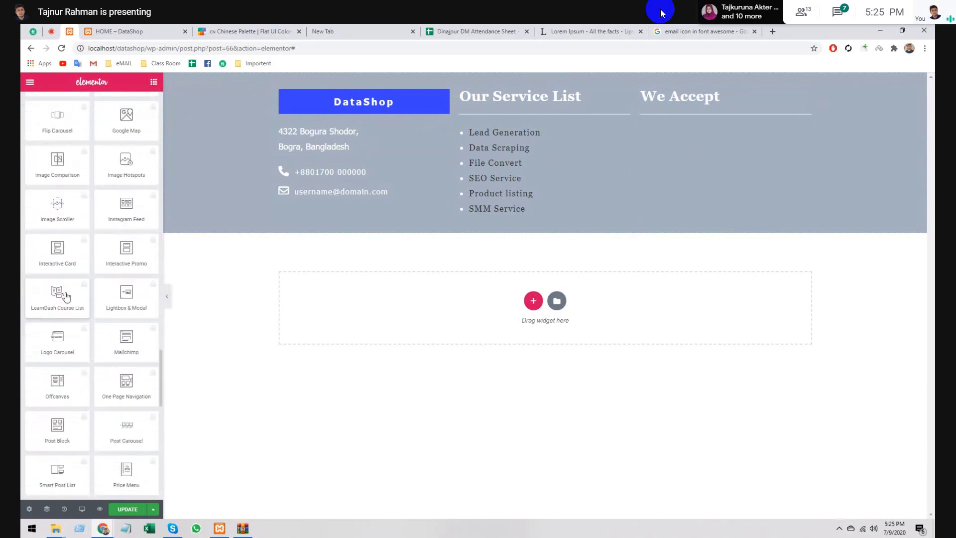
scroll(66, 297, down, 5)
scroll(63, 301, down, 6)
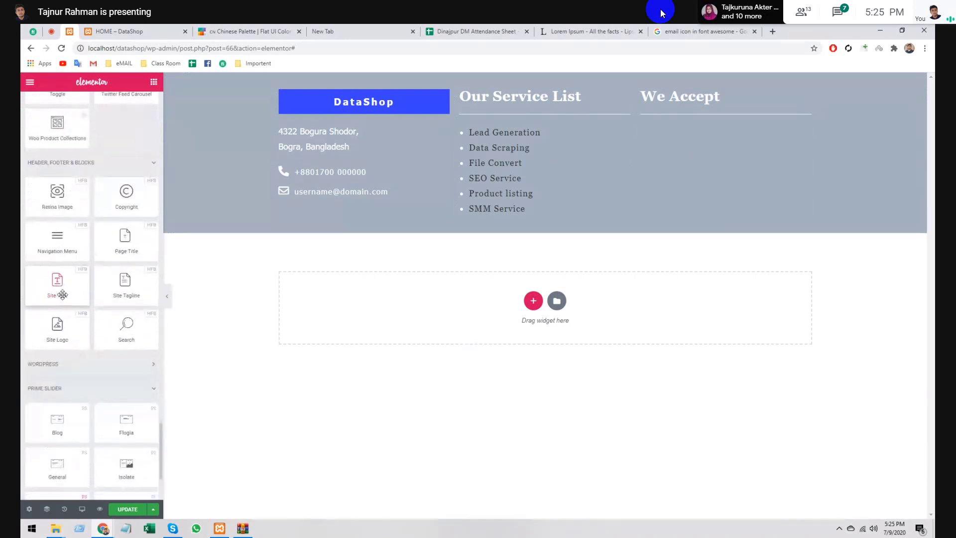
scroll(90, 289, down, 3)
scroll(90, 289, up, 5)
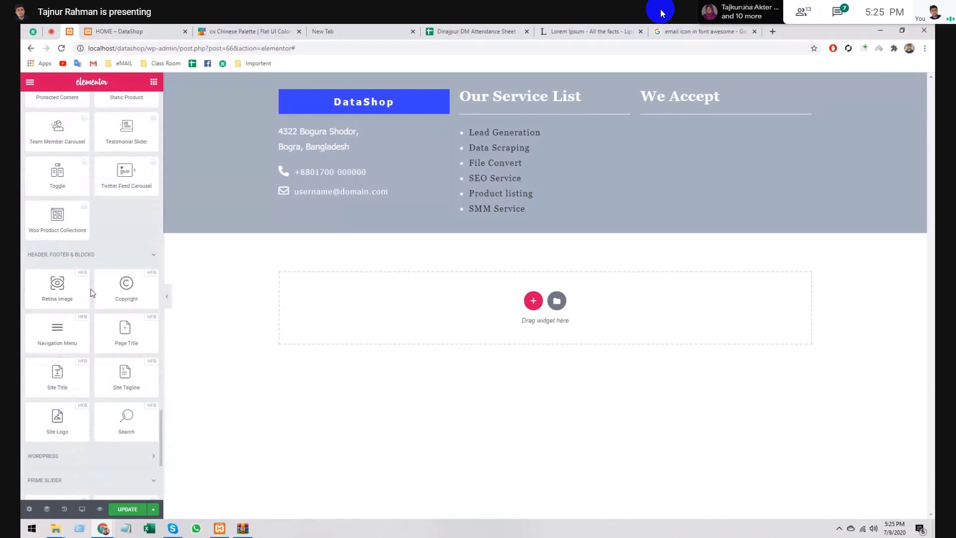
scroll(90, 289, up, 8)
scroll(89, 286, up, 10)
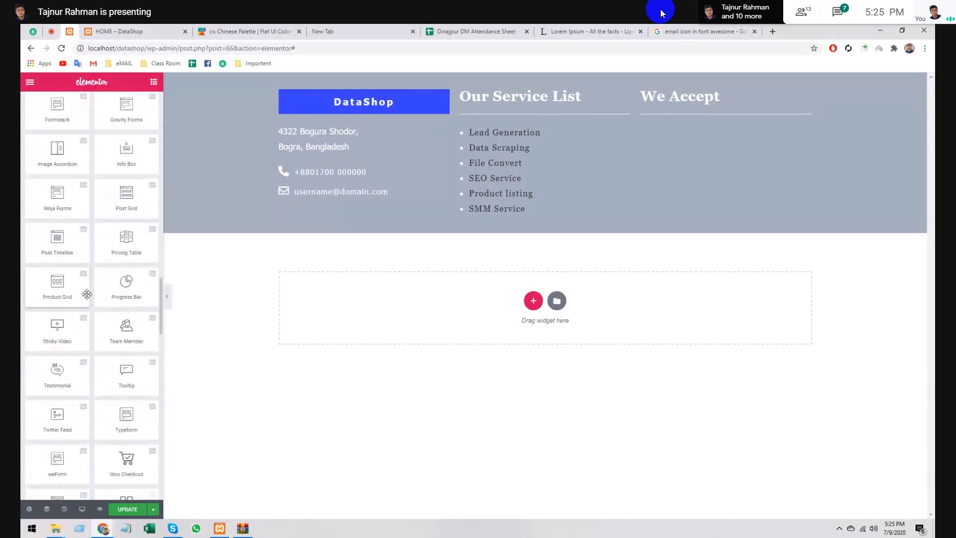
scroll(85, 278, up, 8)
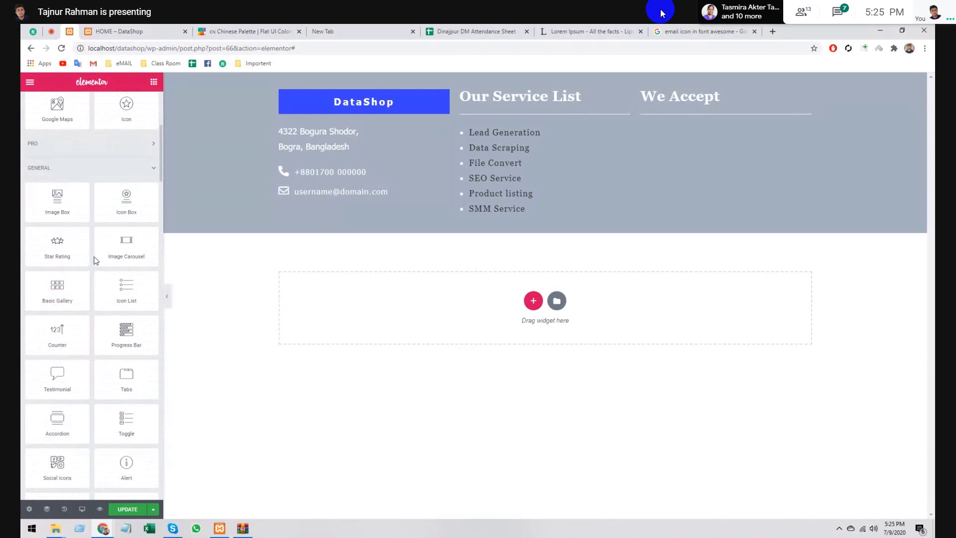
scroll(96, 259, down, 1)
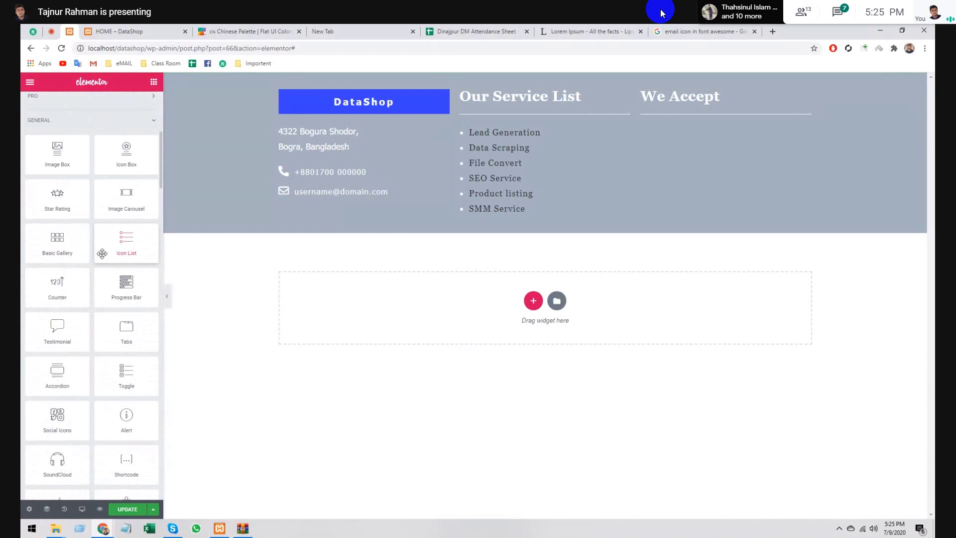
scroll(102, 251, down, 3)
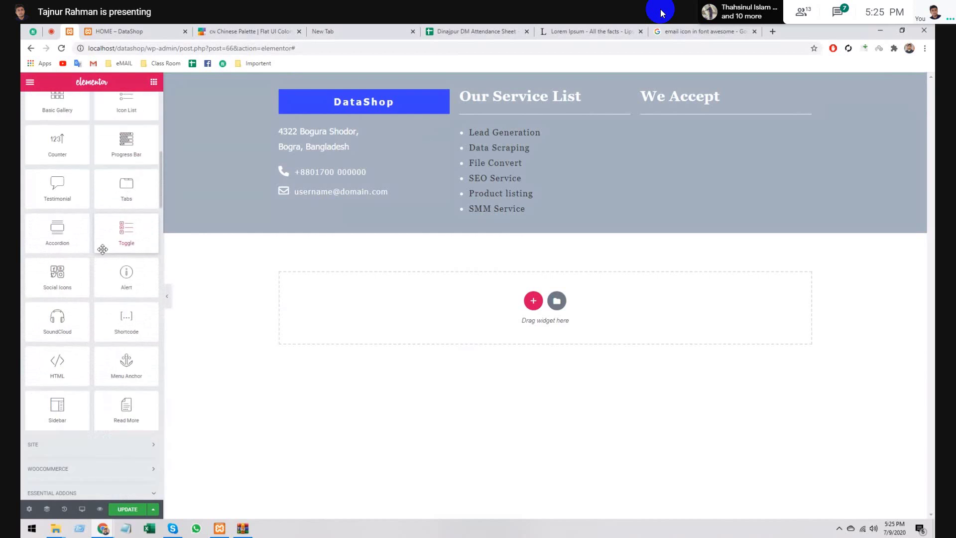
scroll(102, 249, up, 5)
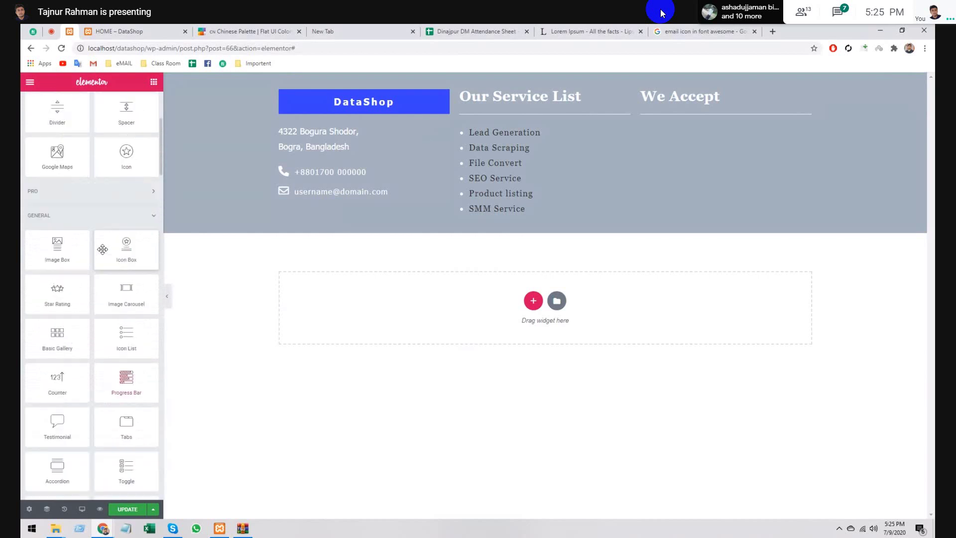
scroll(103, 249, up, 4)
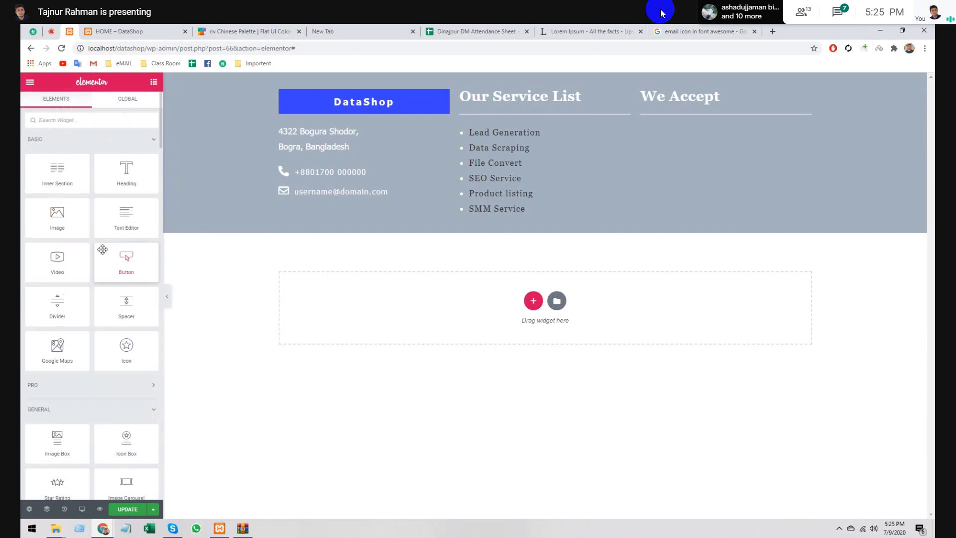
scroll(103, 249, down, 3)
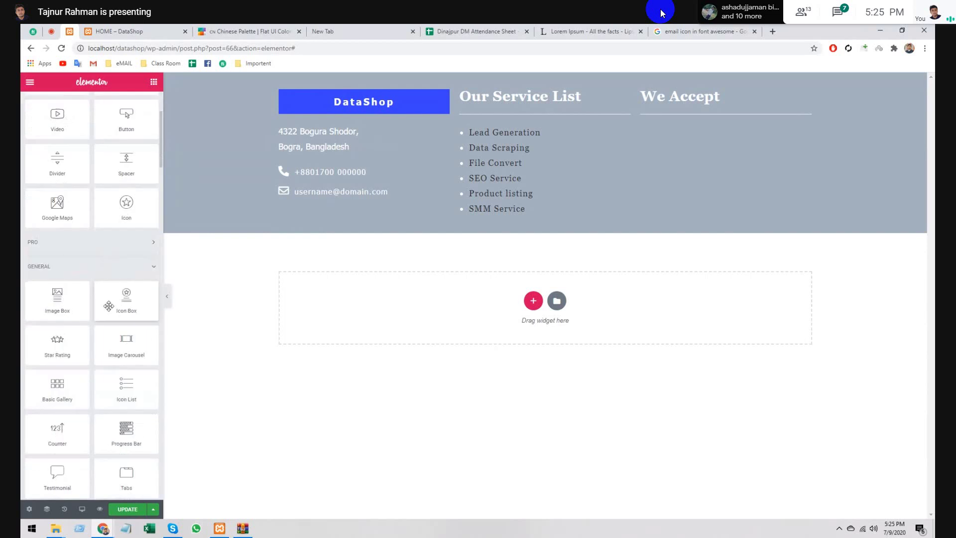
- Drop a Basic Gallery widget into the We Accept column below the divider
drag(57, 386, 704, 119)
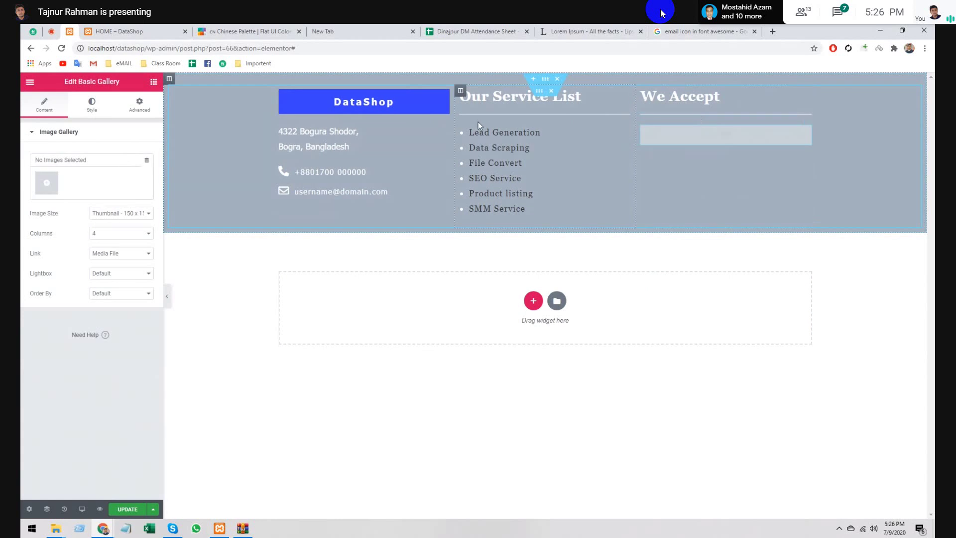
- Search Google for 'Mastercard logo' and show the image results
click(705, 31)
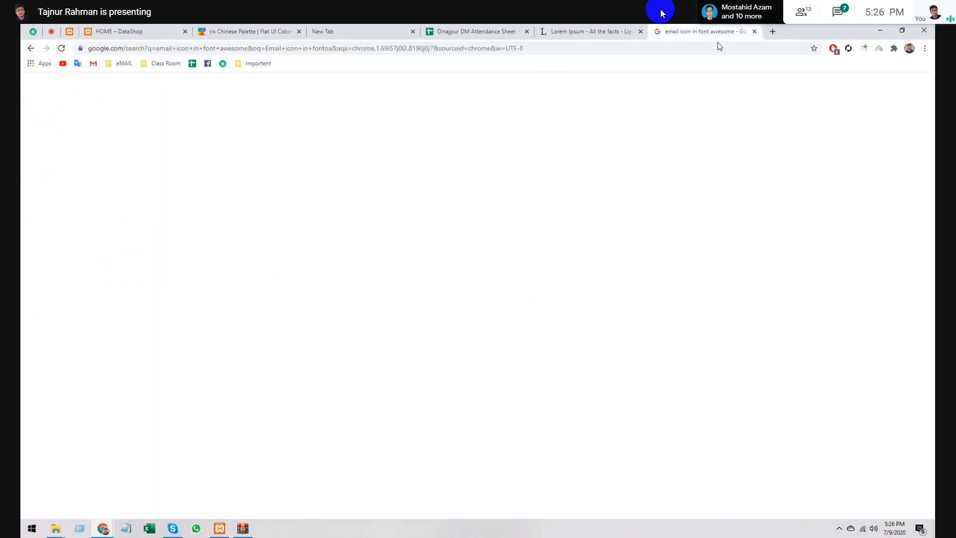
triple_click(195, 99)
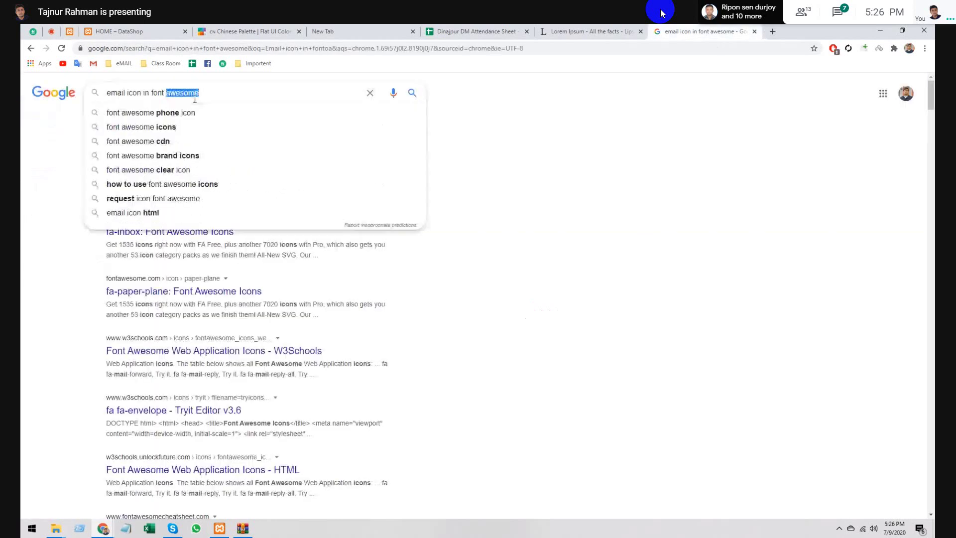
text(M)
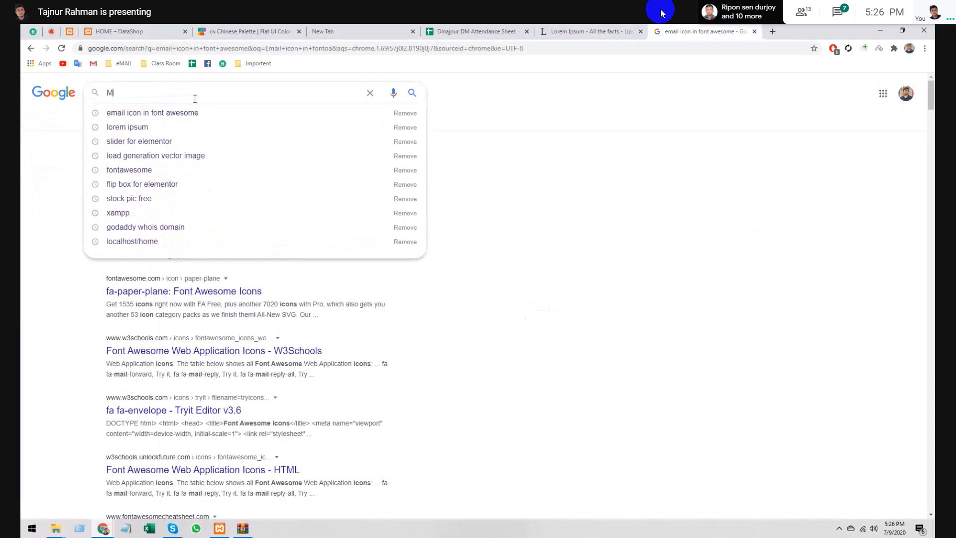
text(astercard)
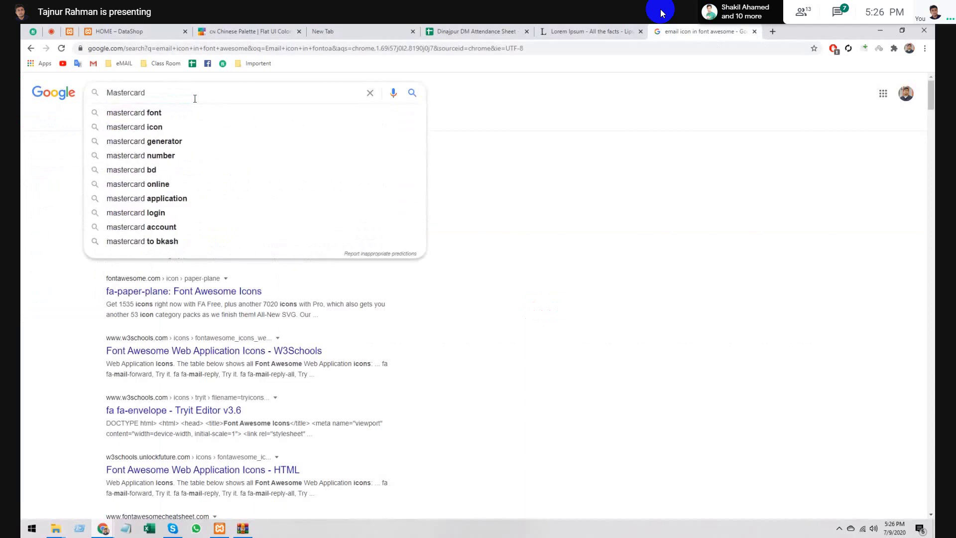
text( logo)
key(Return)
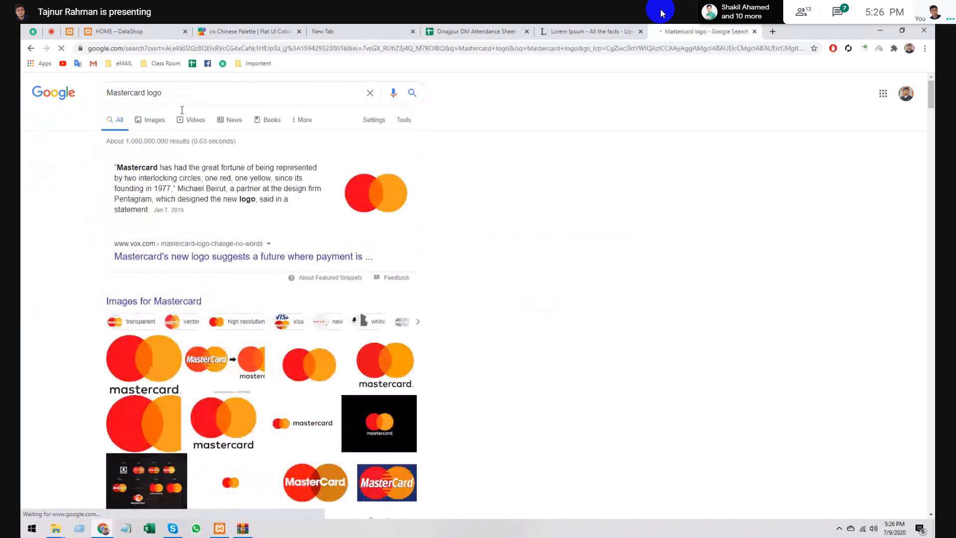
click(155, 120)
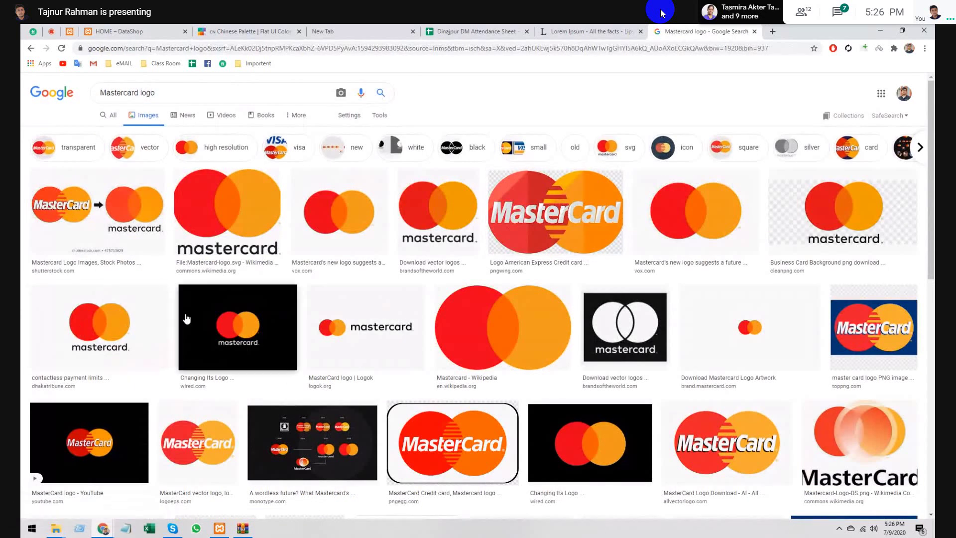
- Browse the Mastercard logo images and preview the MasterCard Logo Download image
scroll(187, 319, down, 3)
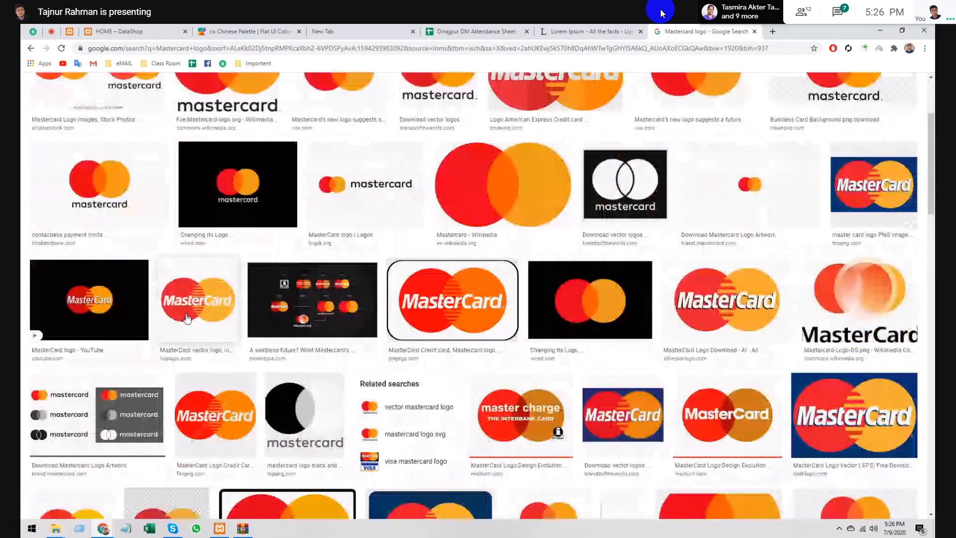
scroll(187, 319, up, 2)
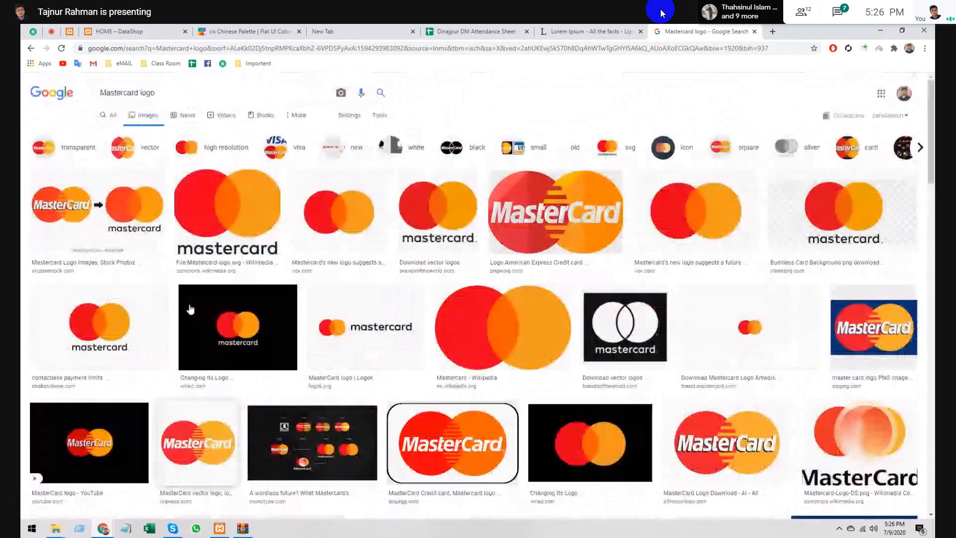
scroll(187, 309, down, 5)
scroll(186, 306, up, 6)
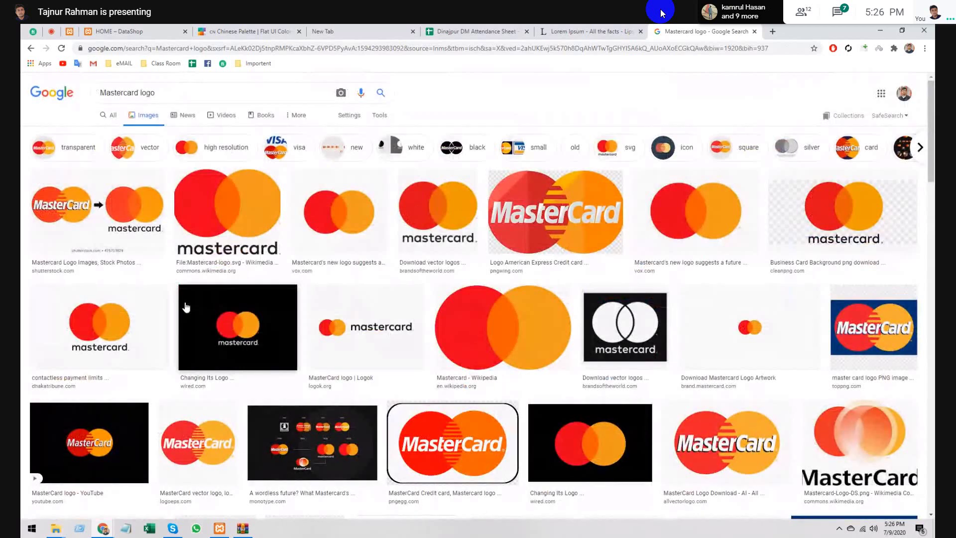
scroll(277, 298, down, 5)
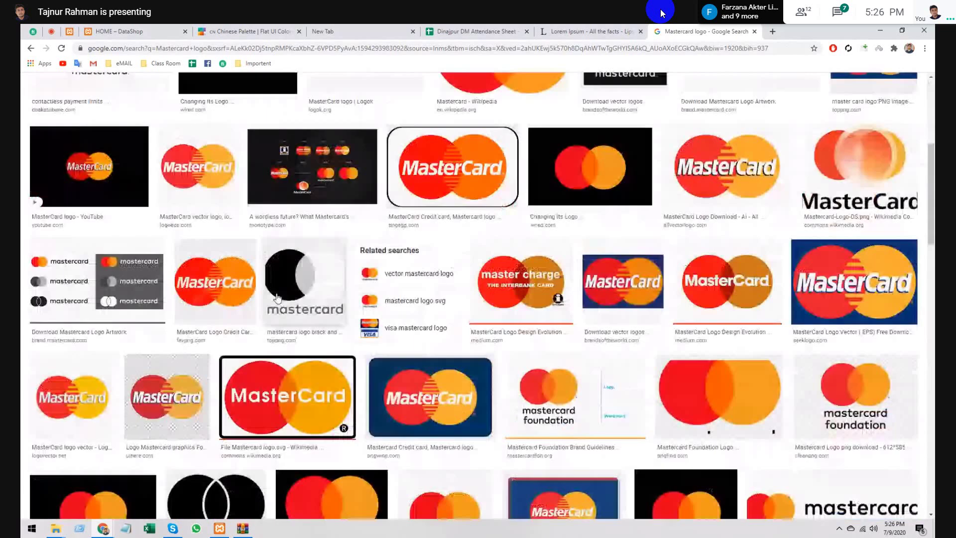
click(738, 148)
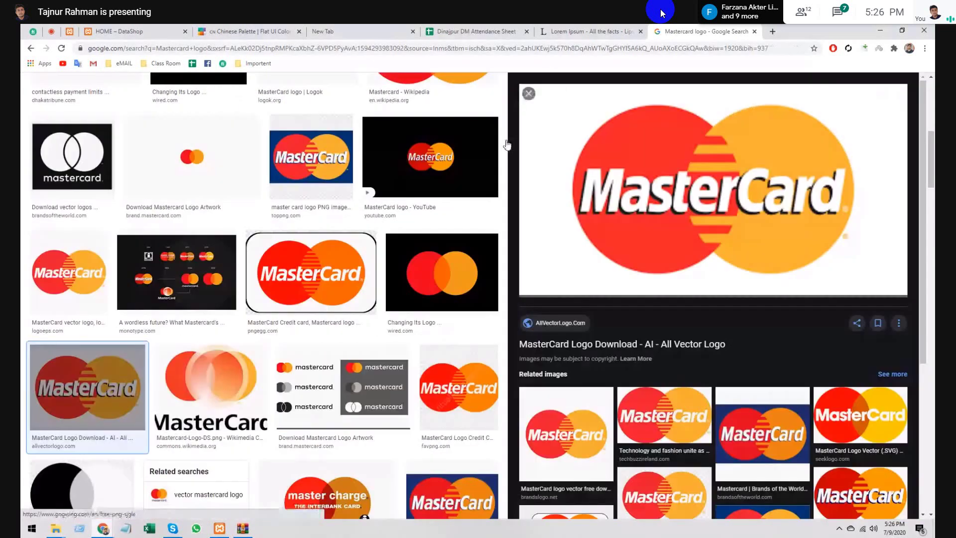
key(Escape)
scroll(266, 283, up, 3)
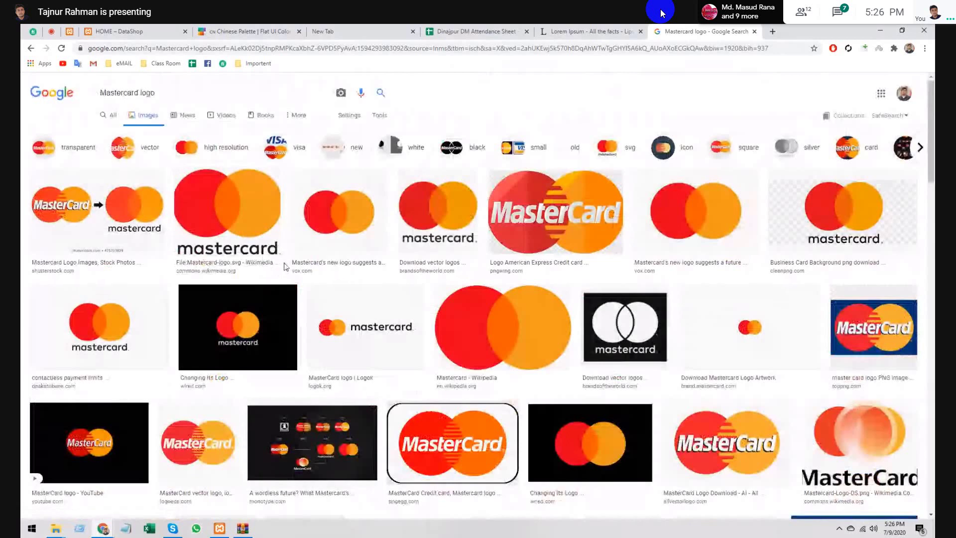
- Switch to web results and shorten the query to plain 'Mastercard'
click(110, 116)
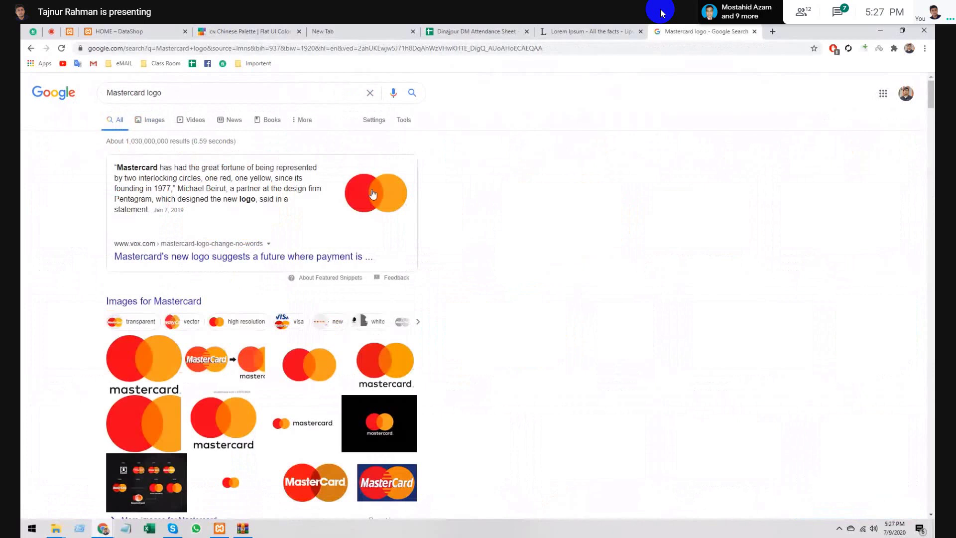
scroll(440, 248, down, 6)
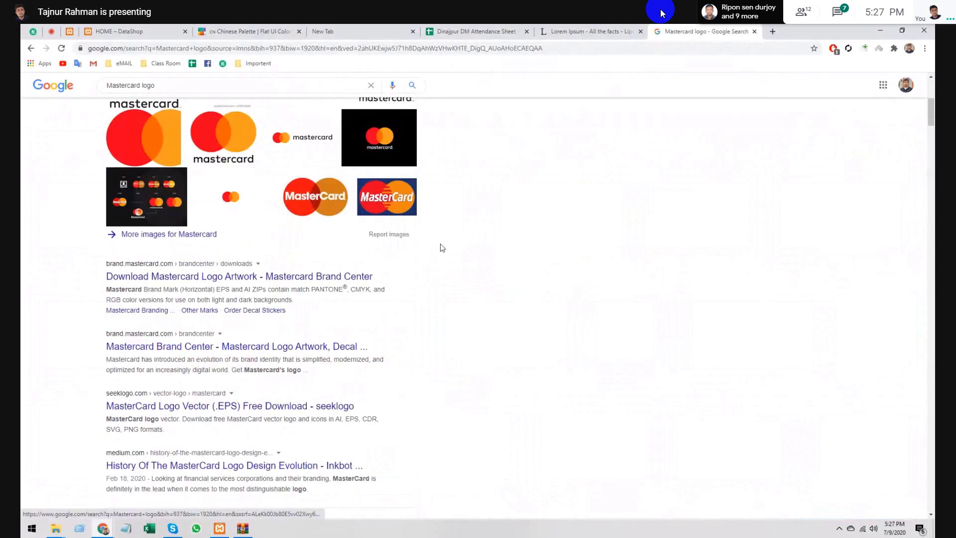
scroll(441, 248, up, 6)
double_click(149, 96)
key(BackSpace)
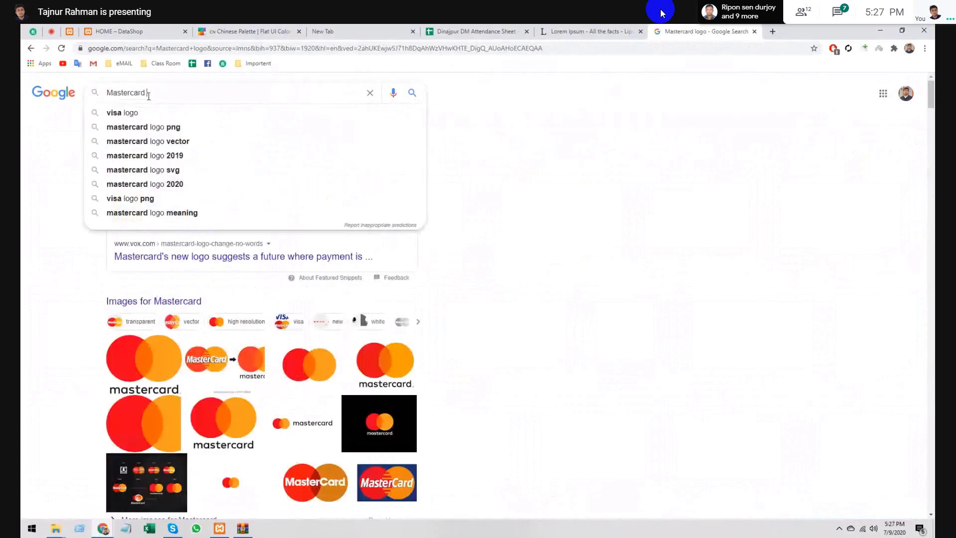
key(Return)
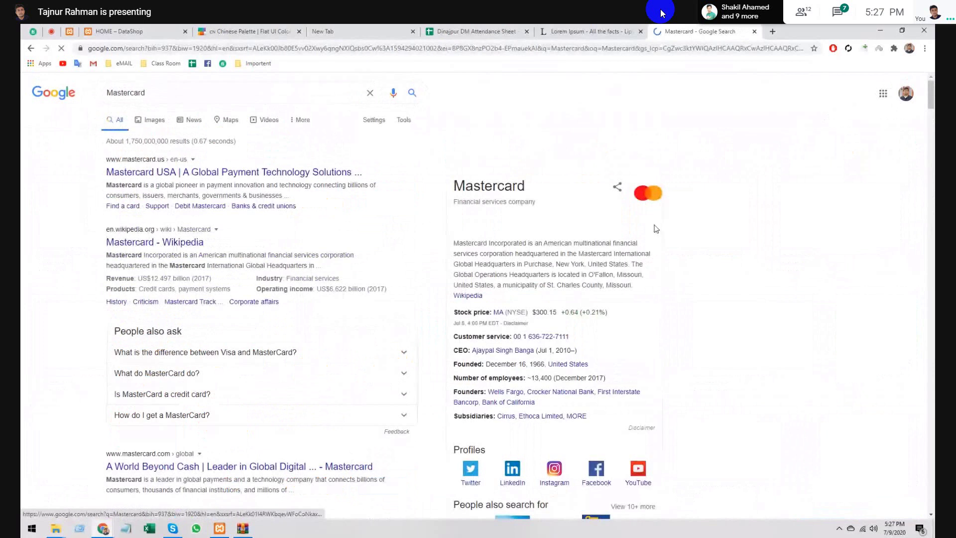
- Show Mastercard image results and preview the Wikipedia Mastercard logo
click(157, 122)
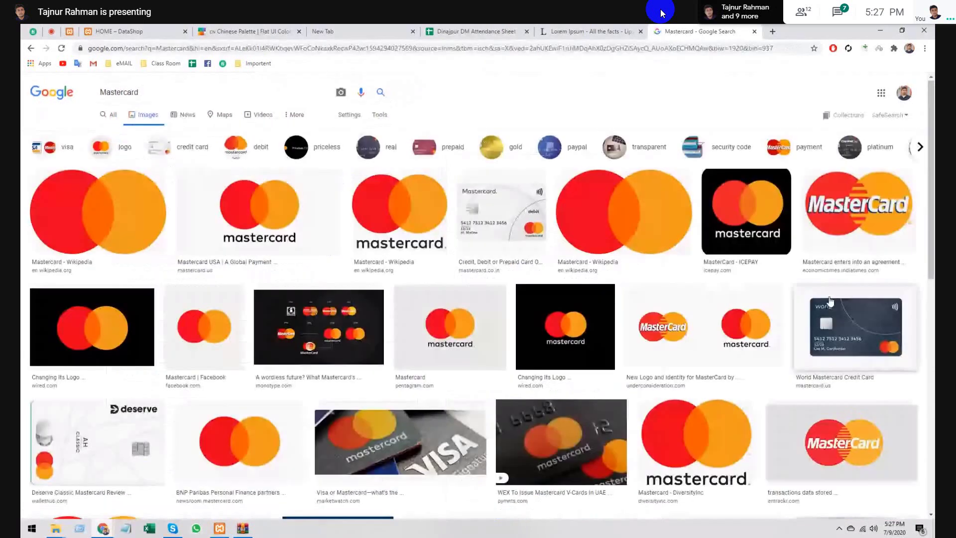
scroll(830, 301, down, 5)
scroll(585, 297, down, 3)
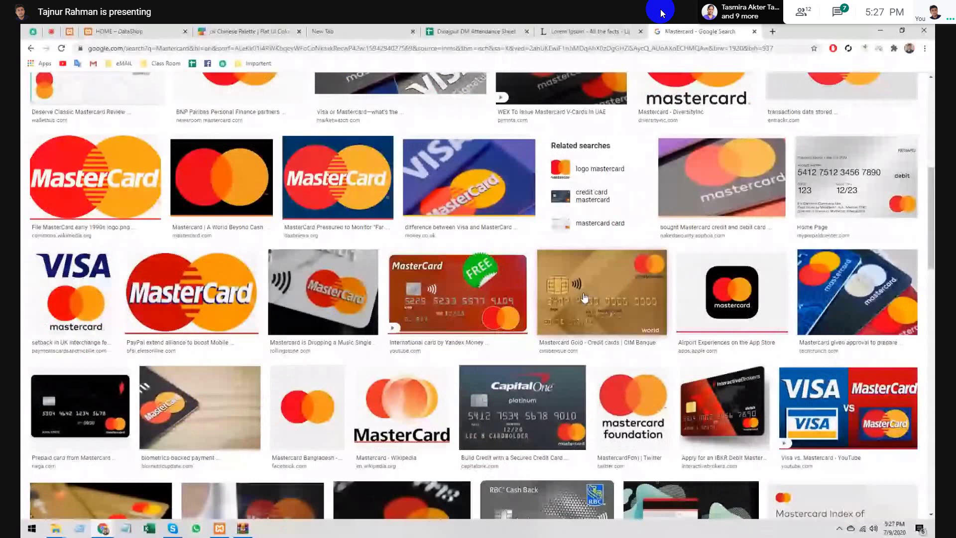
scroll(584, 298, up, 8)
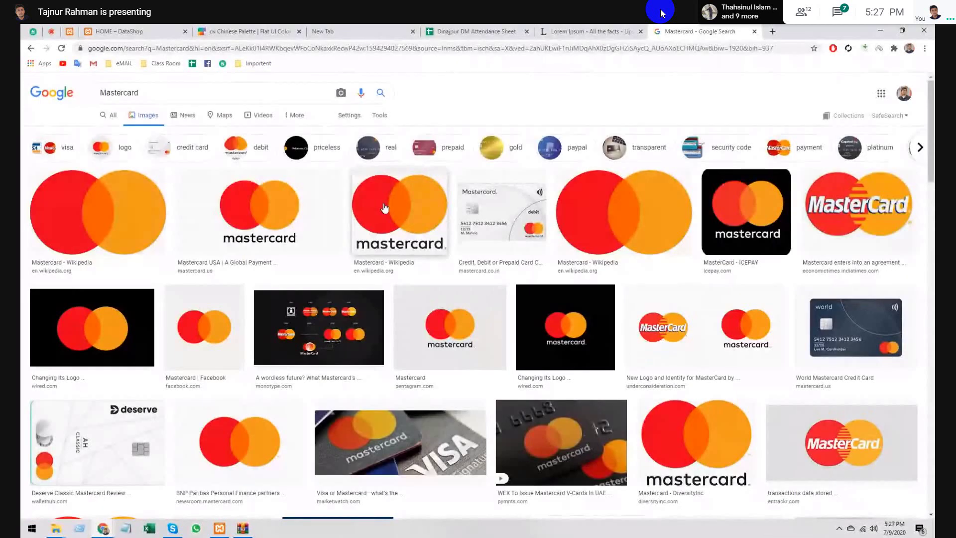
right_click(384, 204)
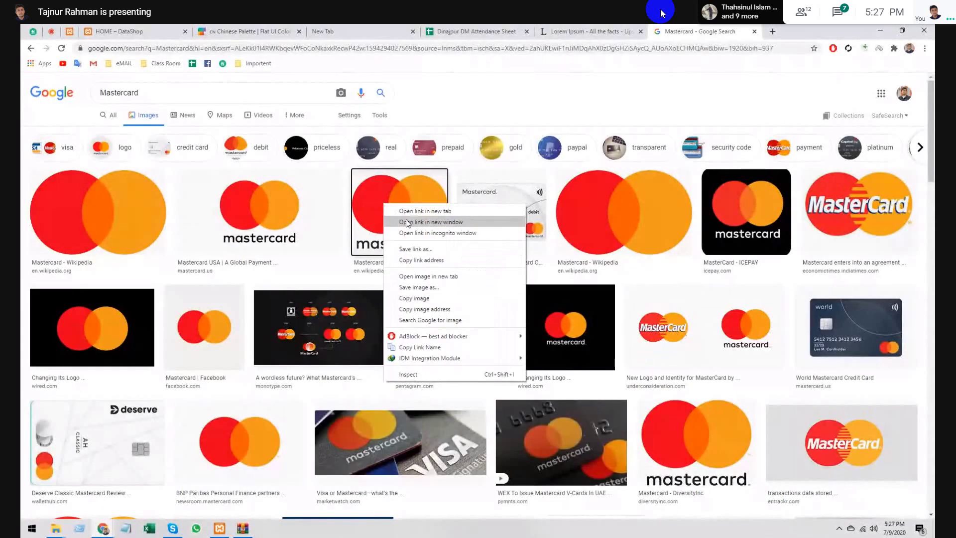
click(376, 199)
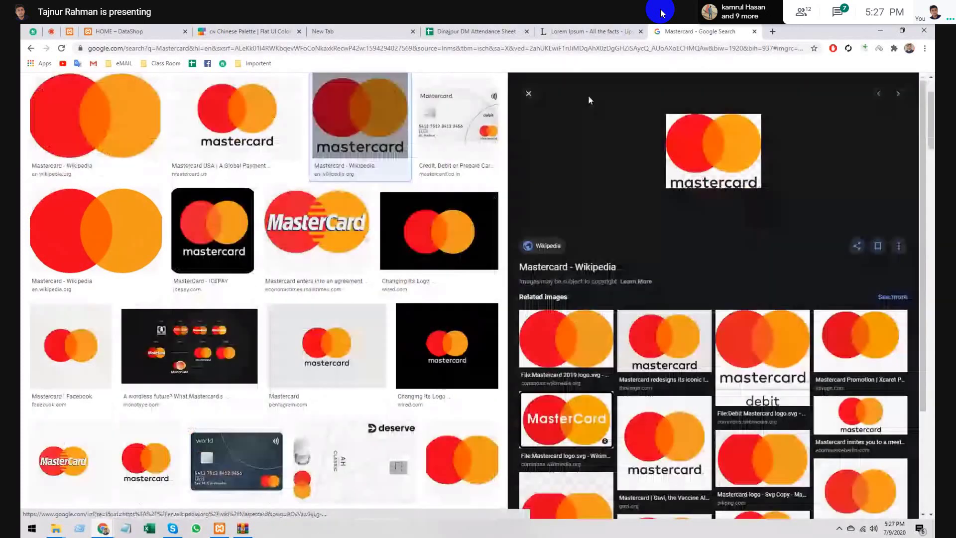
key(Escape)
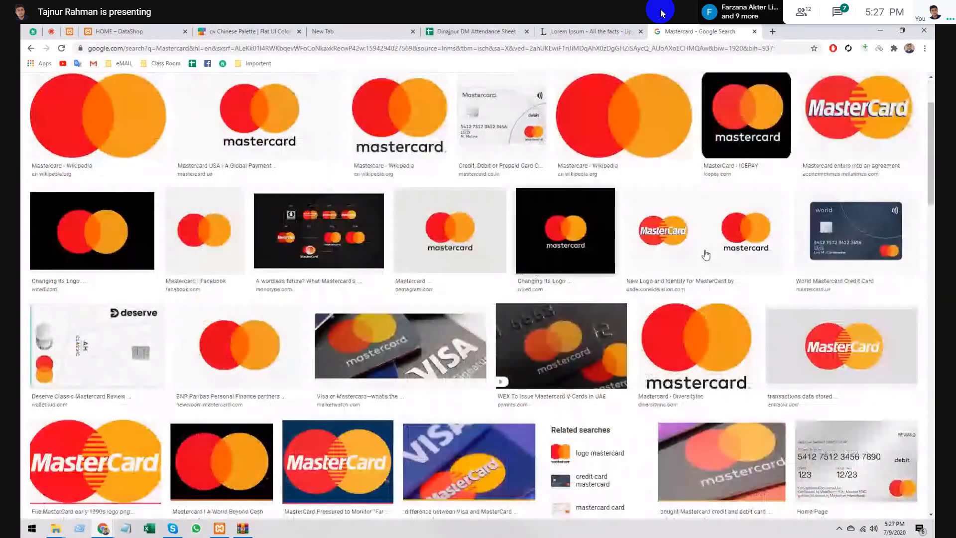
- Preview the transactions article and Angaza Mastercard logos, opening the Angaza image in a new tab
scroll(702, 252, up, 2)
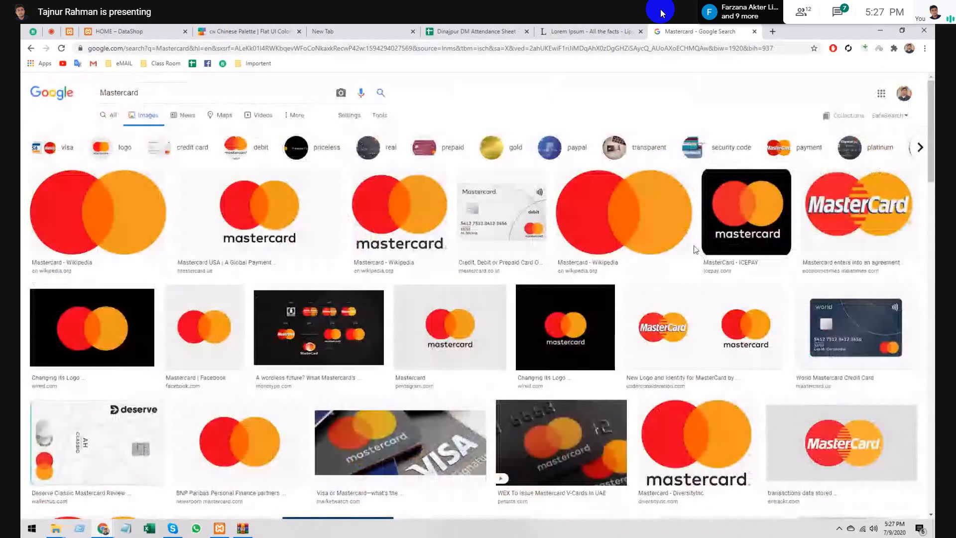
scroll(696, 249, down, 2)
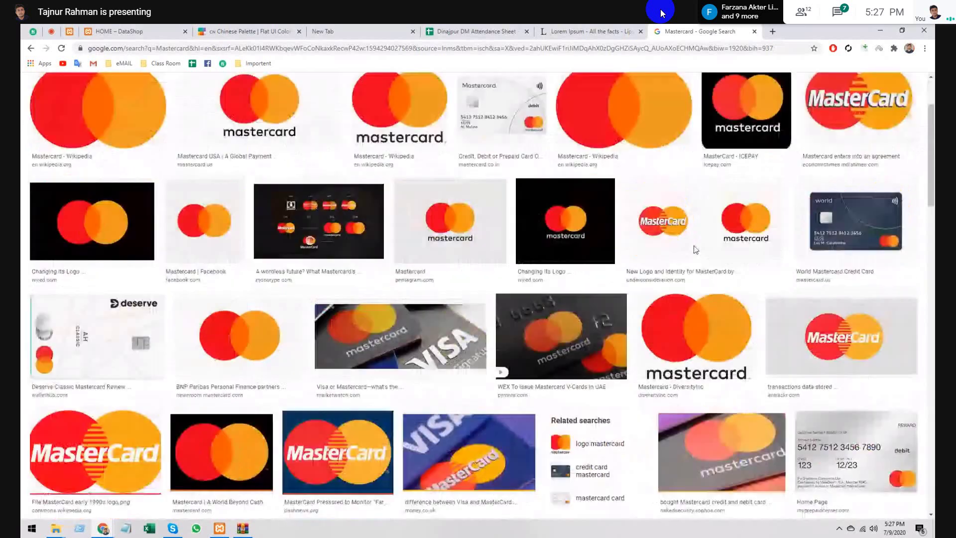
scroll(696, 249, down, 2)
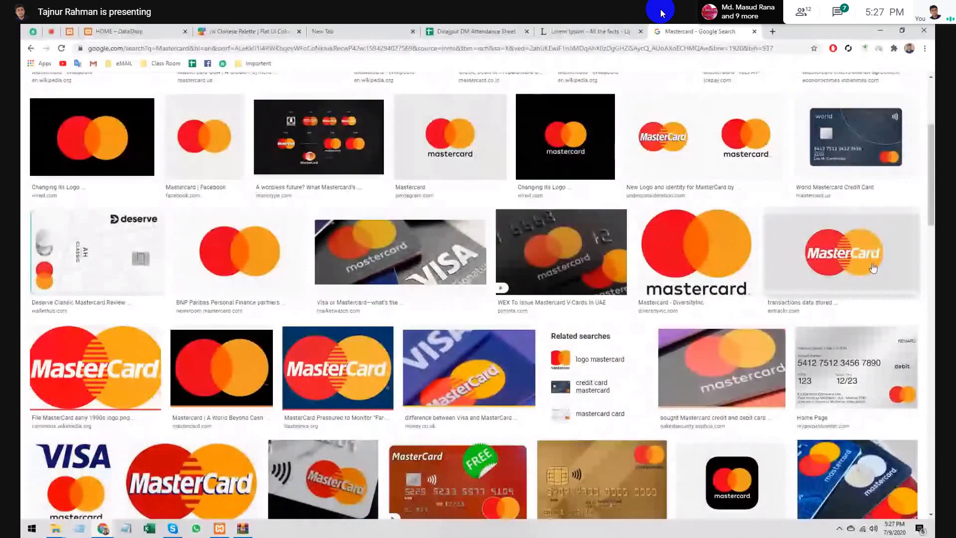
right_click(800, 259)
click(801, 245)
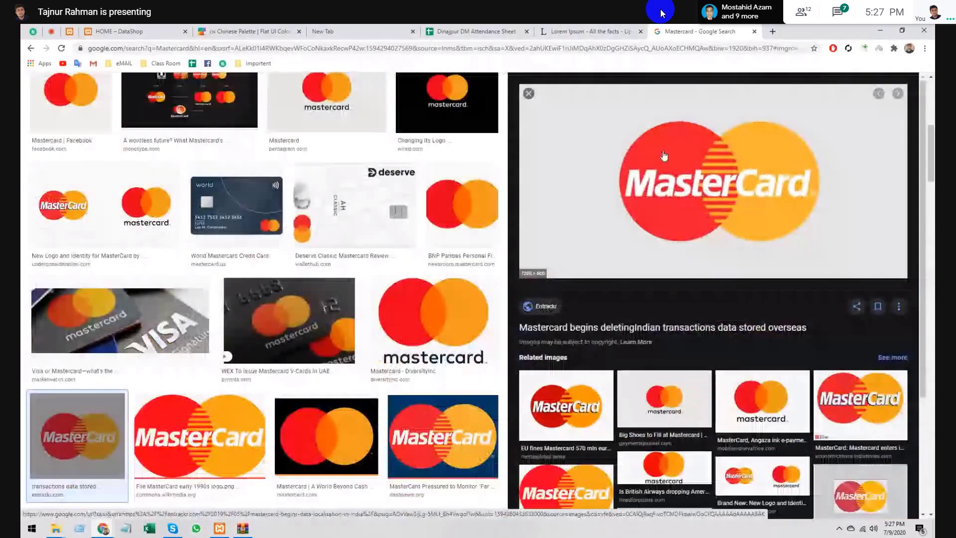
click(744, 392)
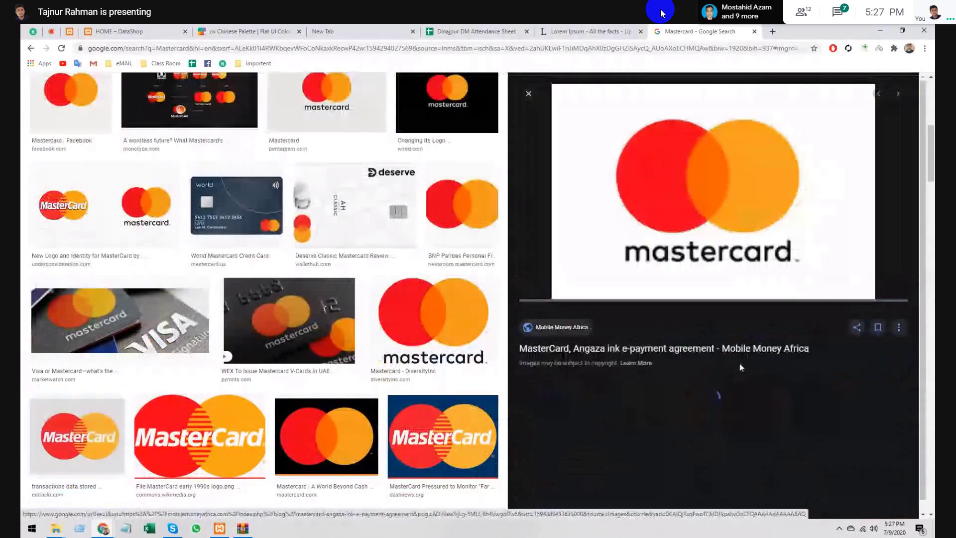
right_click(700, 193)
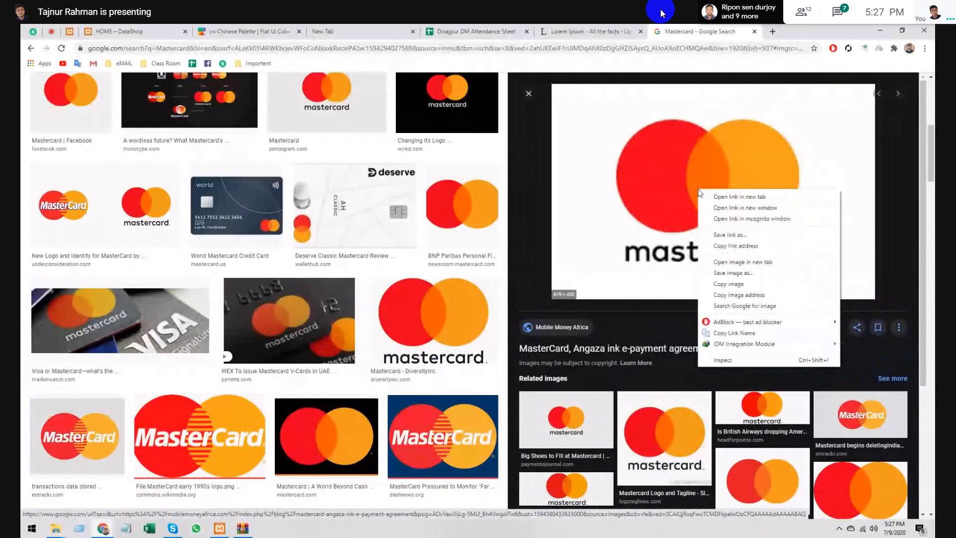
click(739, 262)
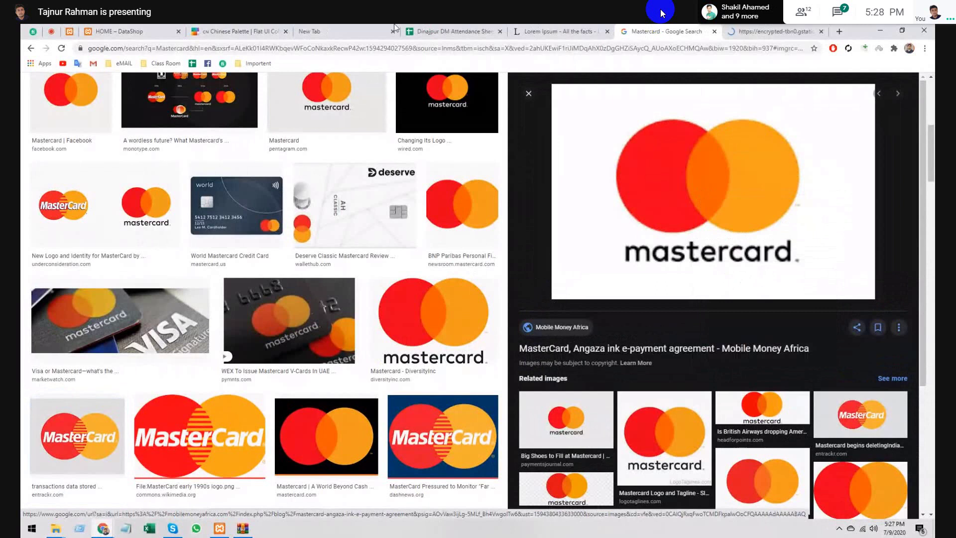
- Save the full Mastercard logo as 1.jfif and close its tab
key(ctrl+Tab)
right_click(525, 260)
click(557, 279)
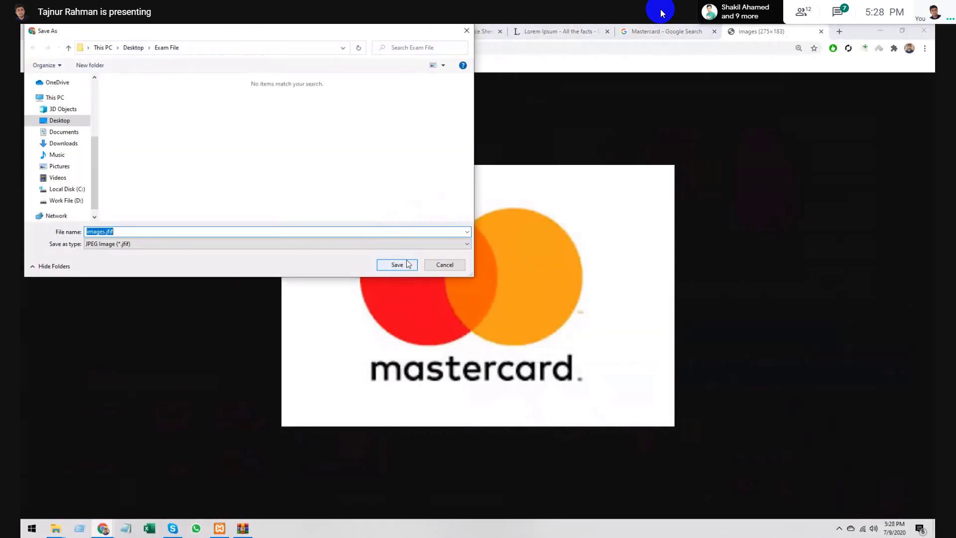
text(1)
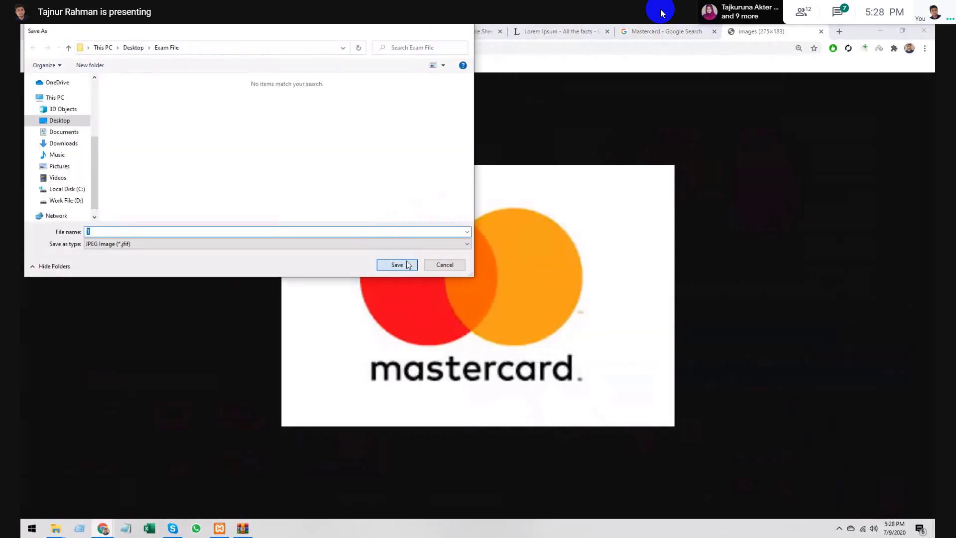
click(397, 265)
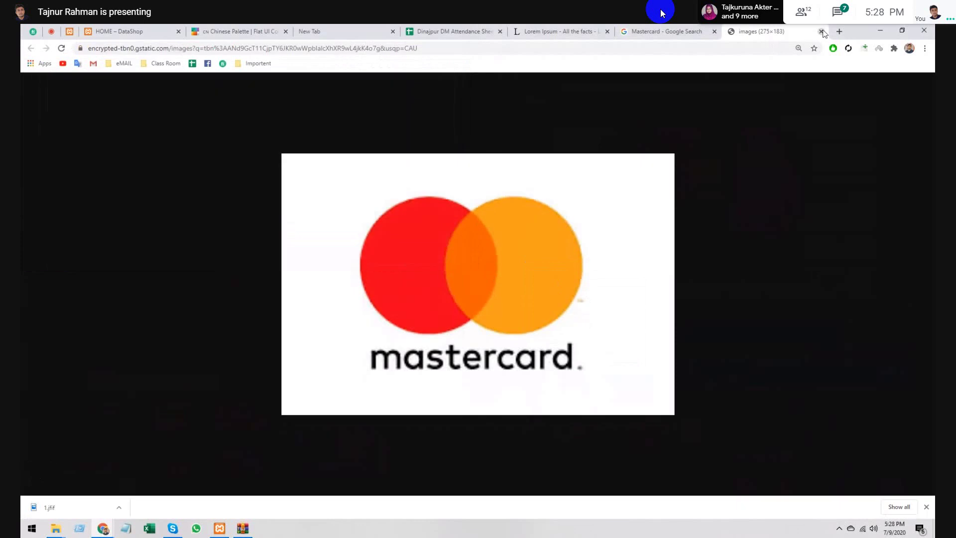
click(821, 31)
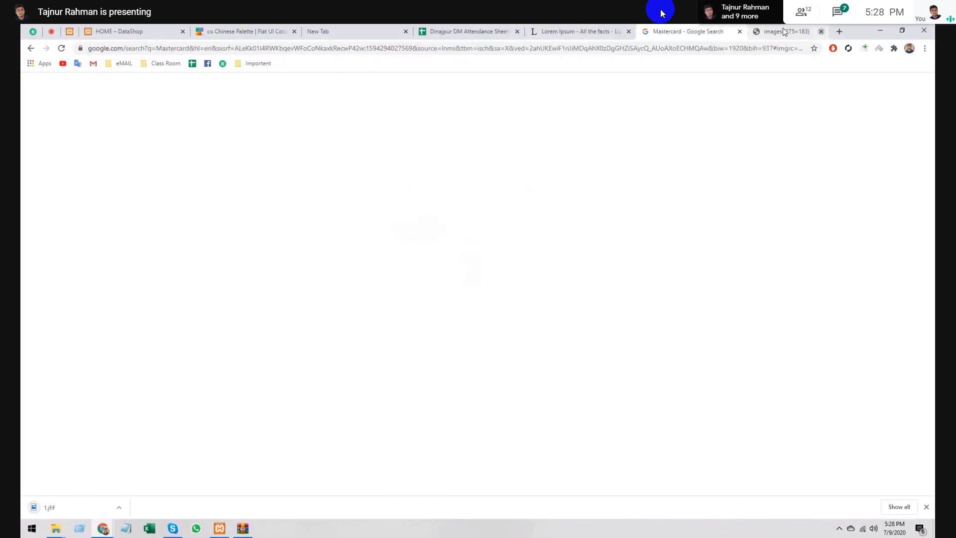
- Search Google Images for 'visa card' and save the Visa logo as 2.png
text(visa)
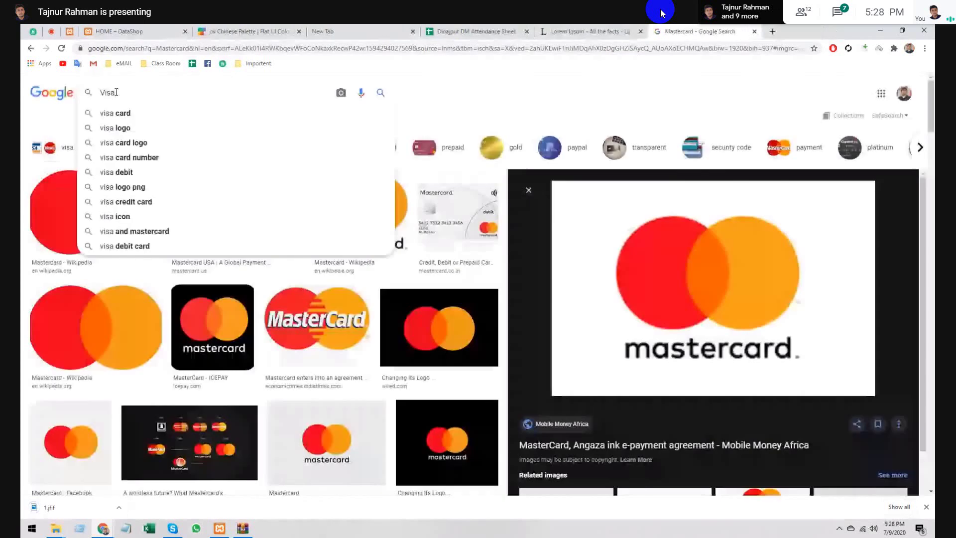
text( card)
key(Return)
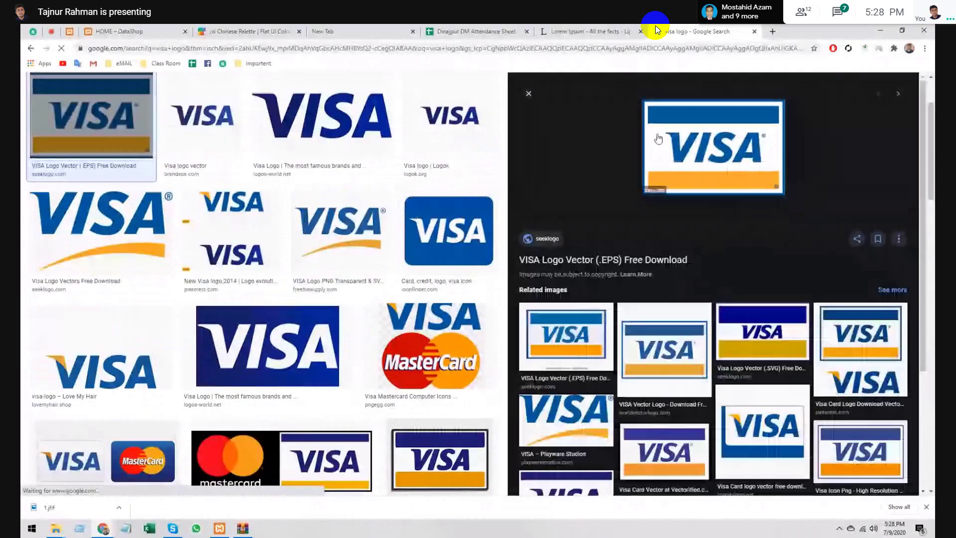
right_click(660, 135)
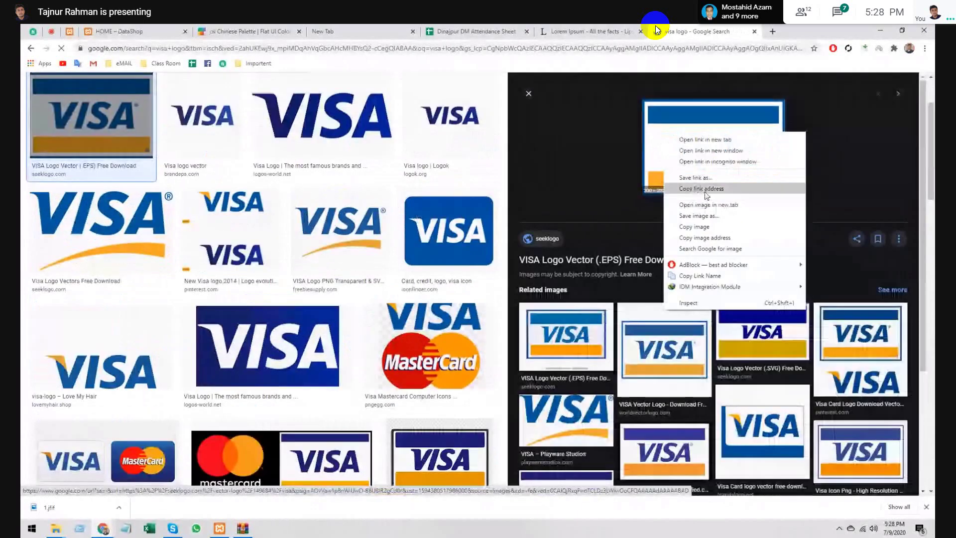
click(706, 217)
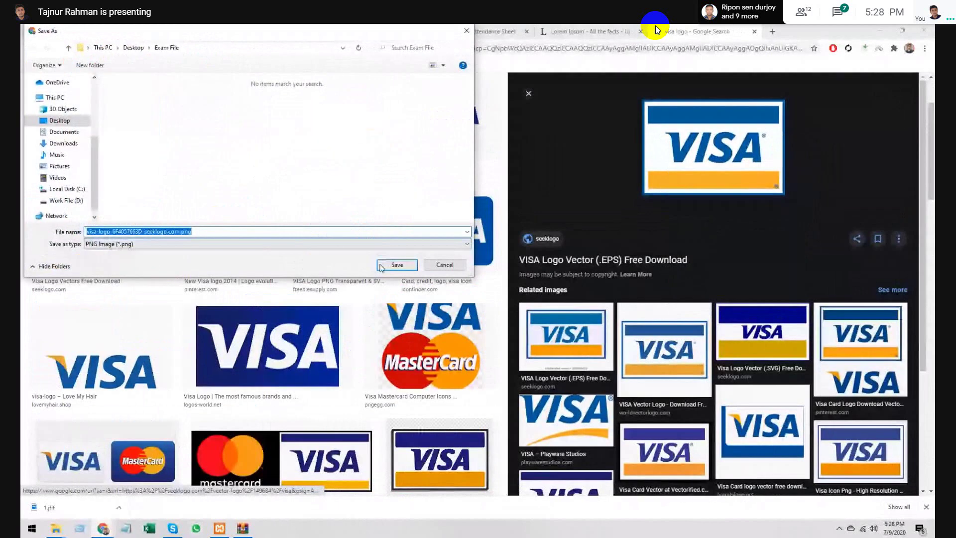
text(2)
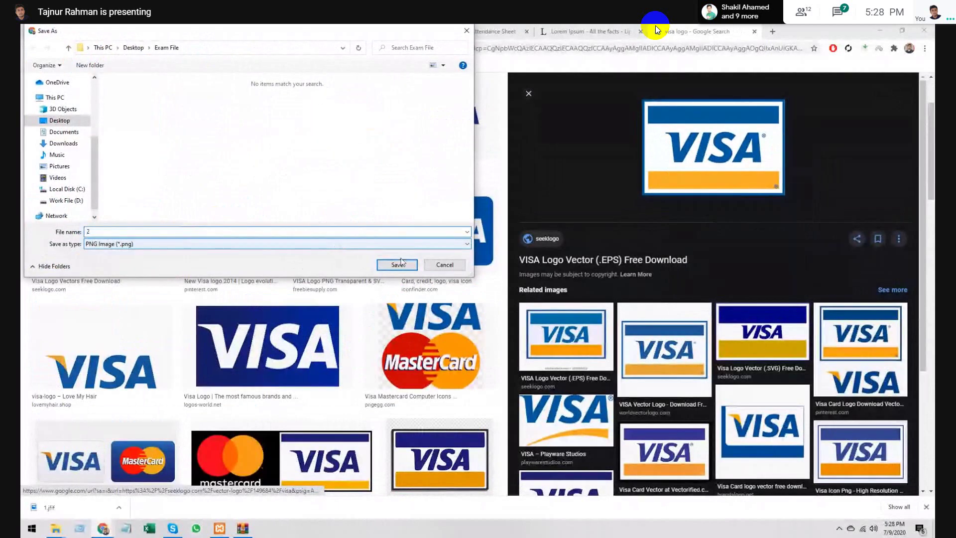
click(401, 263)
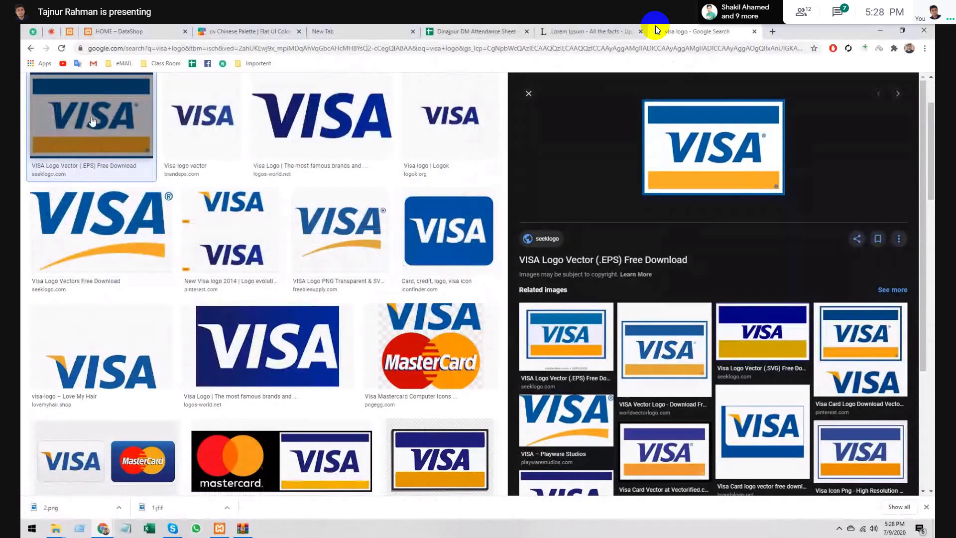
- Replace 'visa' in the search query with 'american express'
scroll(162, 138, up, 2)
scroll(162, 137, up, 1)
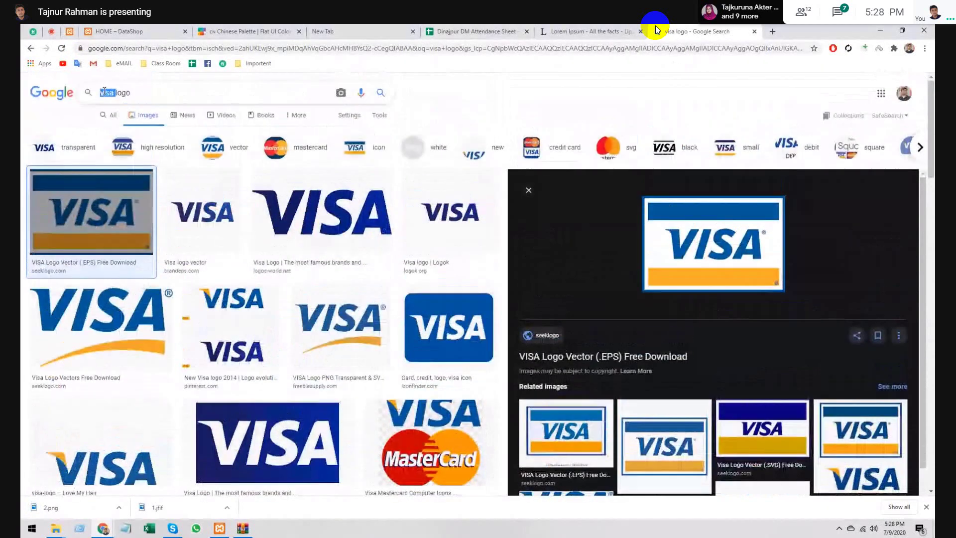
double_click(104, 93)
text(americ)
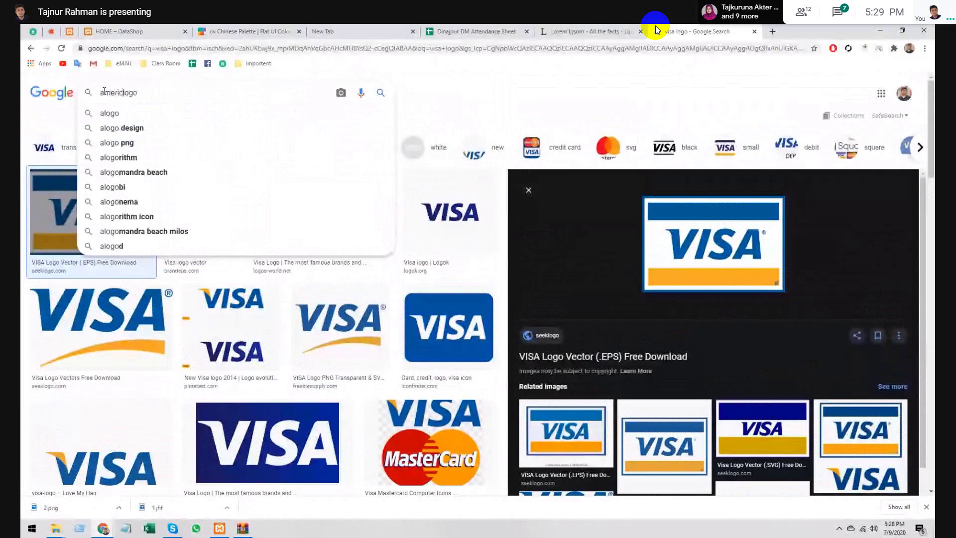
text(an e)
text(xpress)
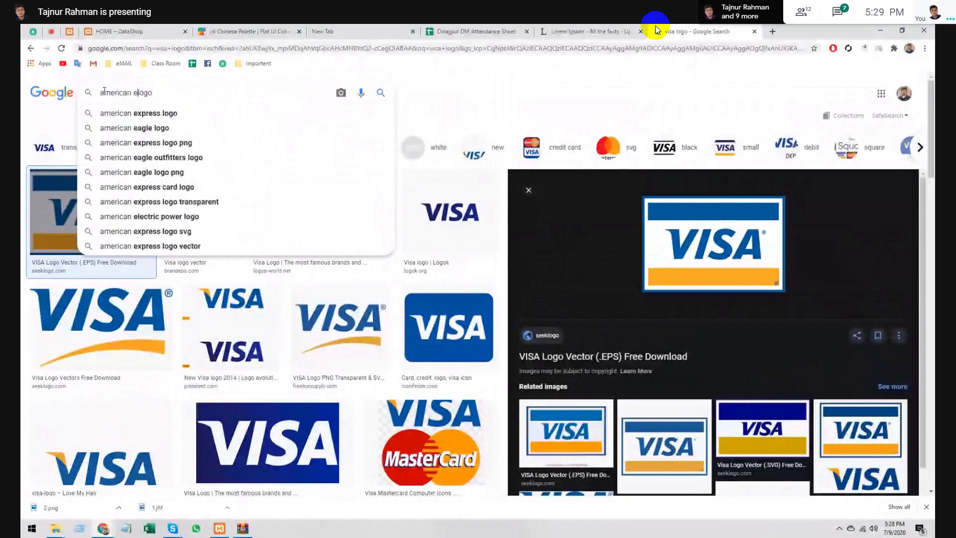
- Search American Express logos and save the large Vectorified logo as 3.jpg
key(Return)
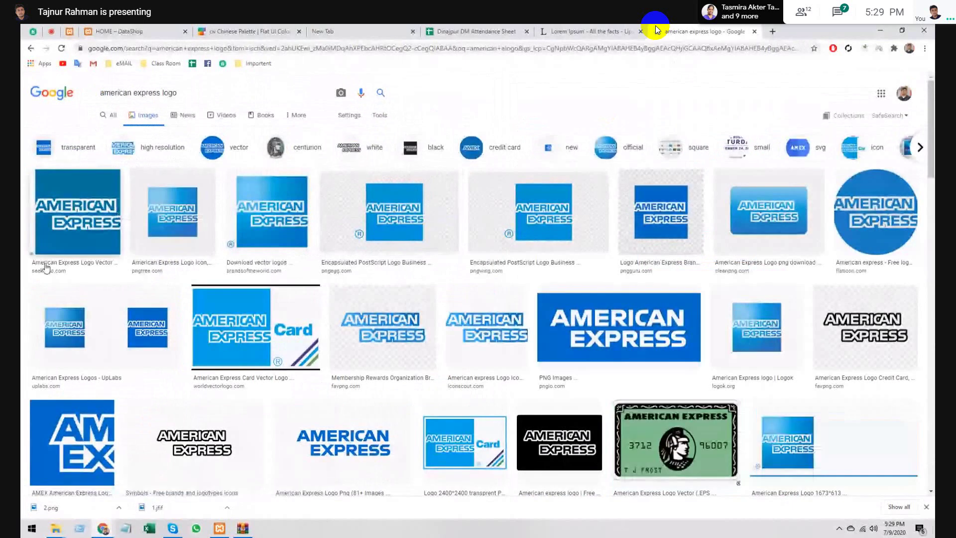
click(60, 210)
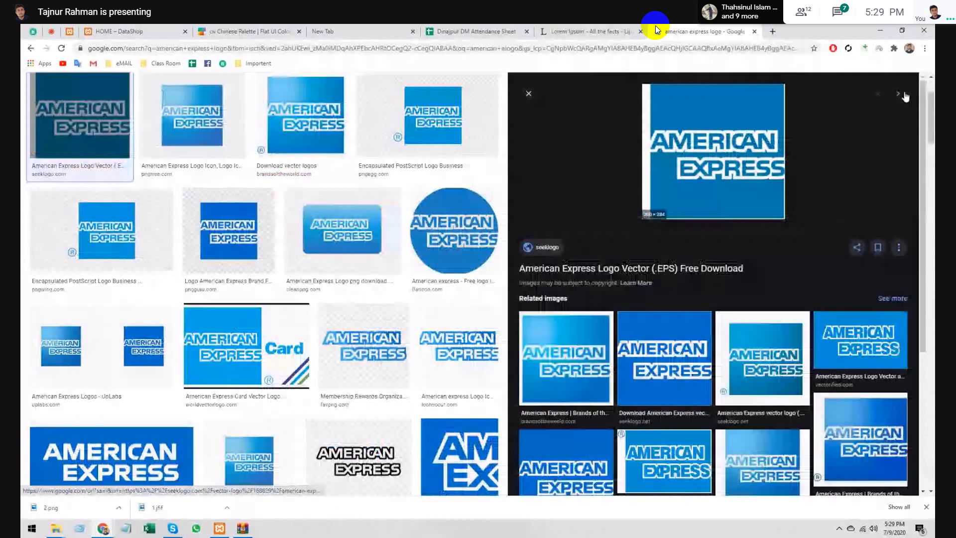
scroll(246, 213, up, 2)
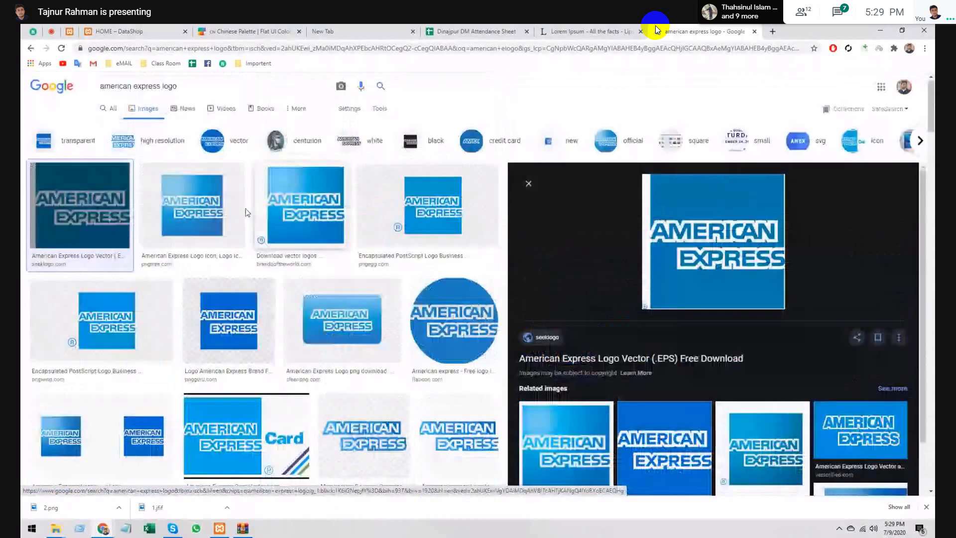
scroll(300, 244, down, 1)
scroll(301, 244, down, 3)
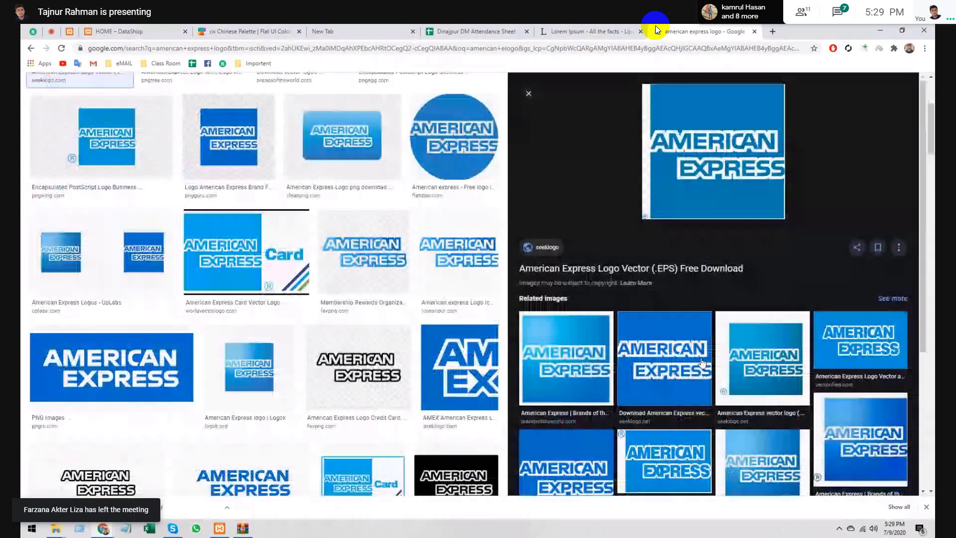
click(702, 362)
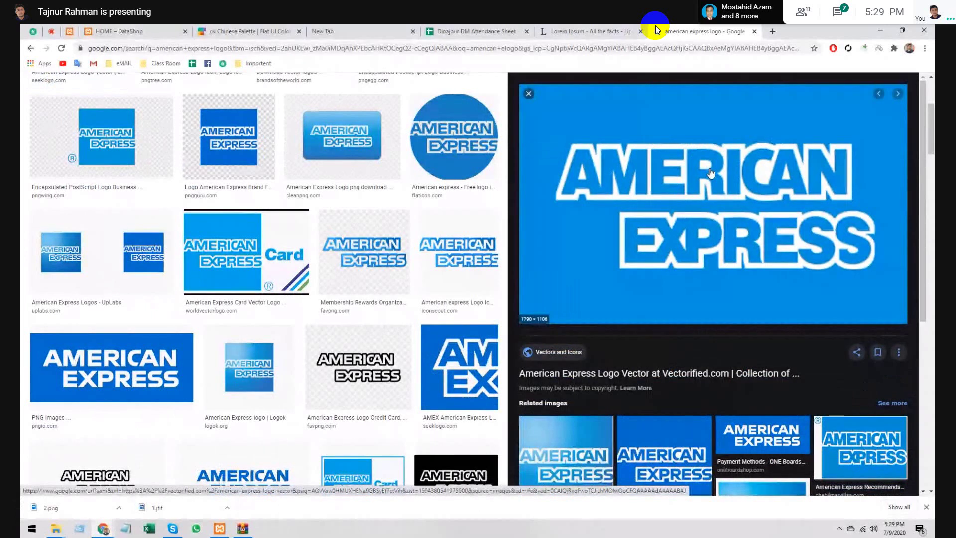
right_click(710, 173)
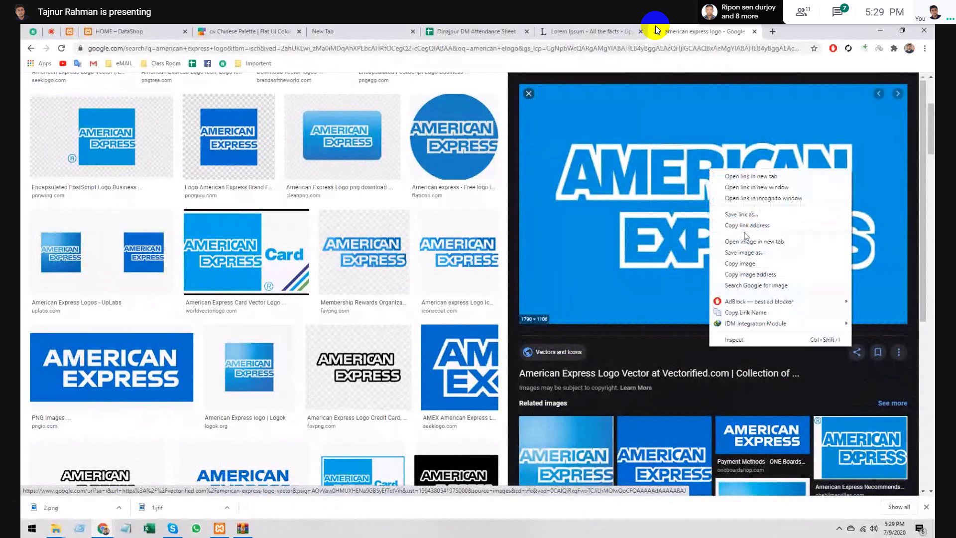
click(741, 263)
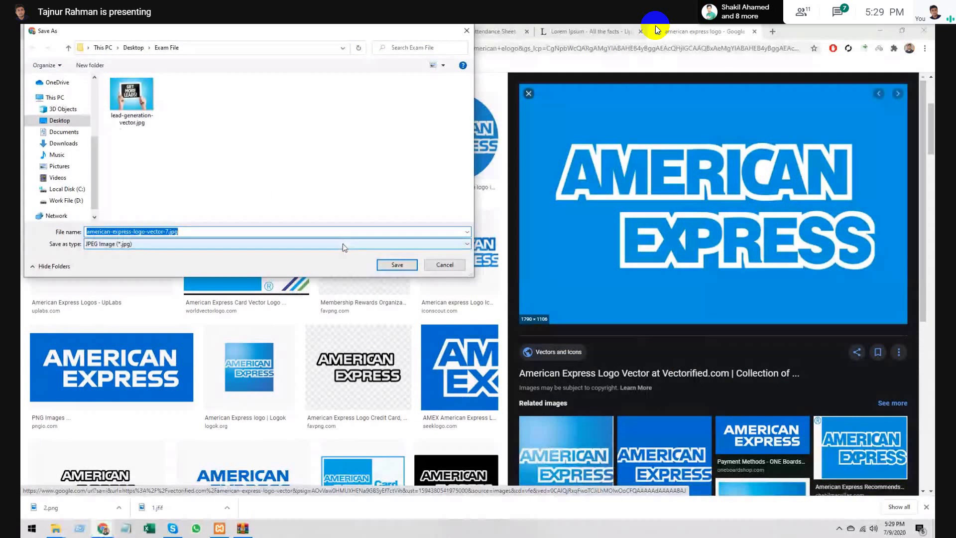
text(3)
click(384, 265)
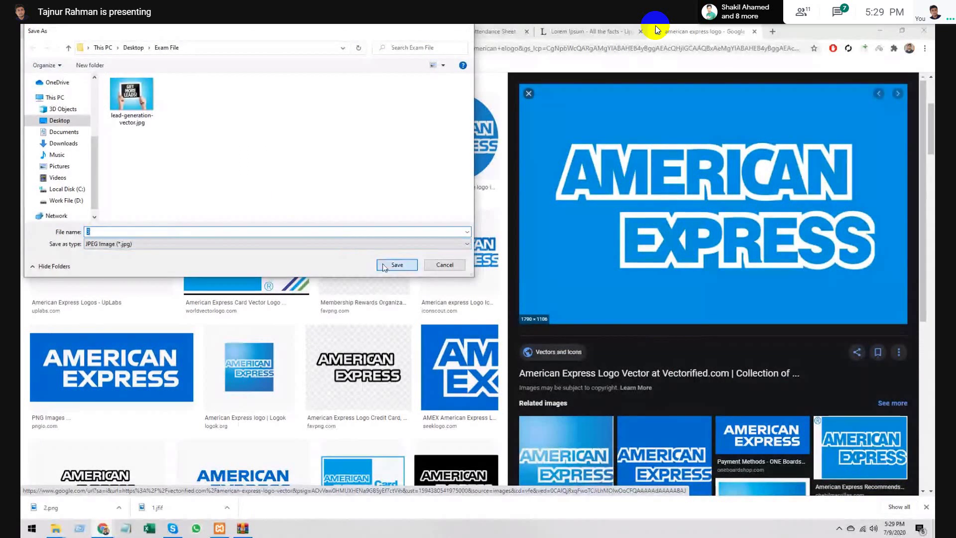
- Replace 'american express' in the search query with 'Peyoneer'
scroll(244, 208, up, 4)
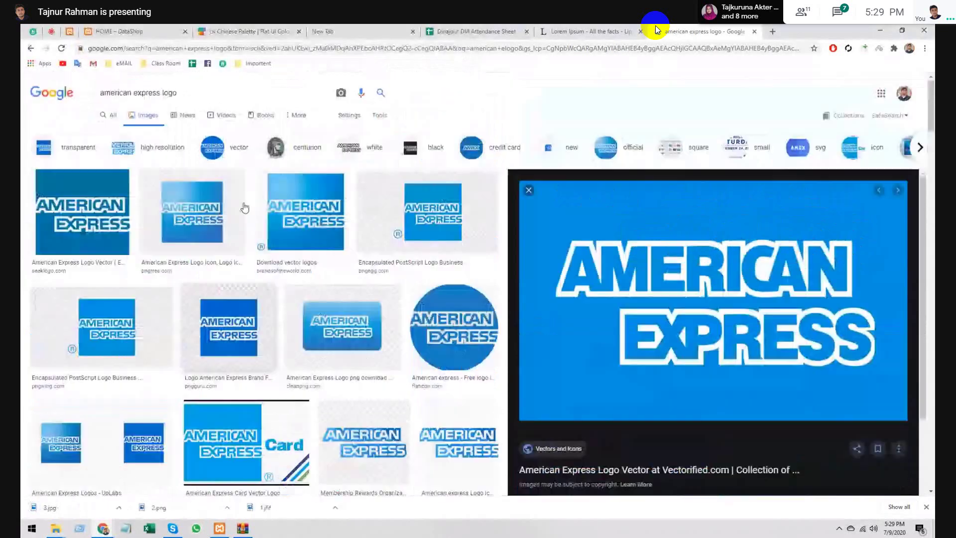
triple_click(146, 93)
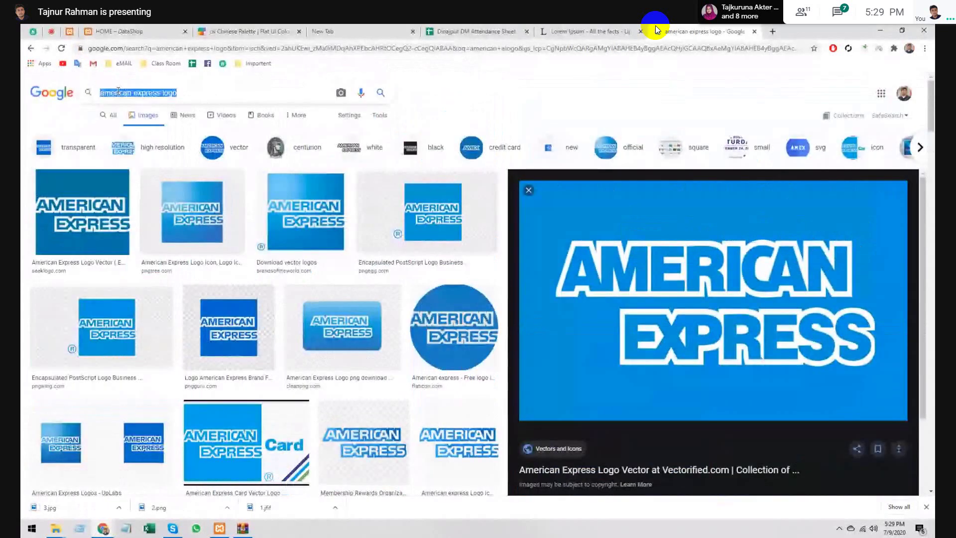
double_click(146, 93)
drag(145, 94, 116, 93)
text(Pey)
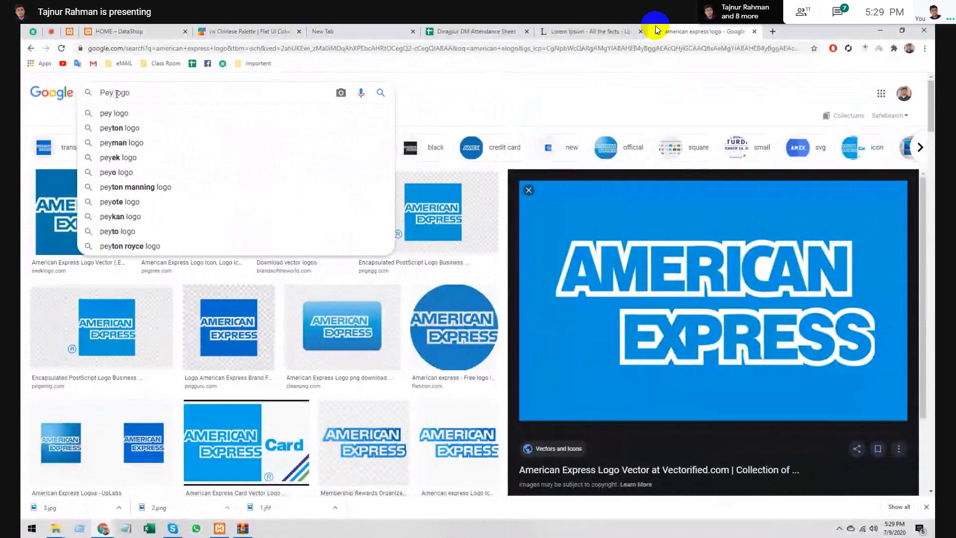
text(oneer)
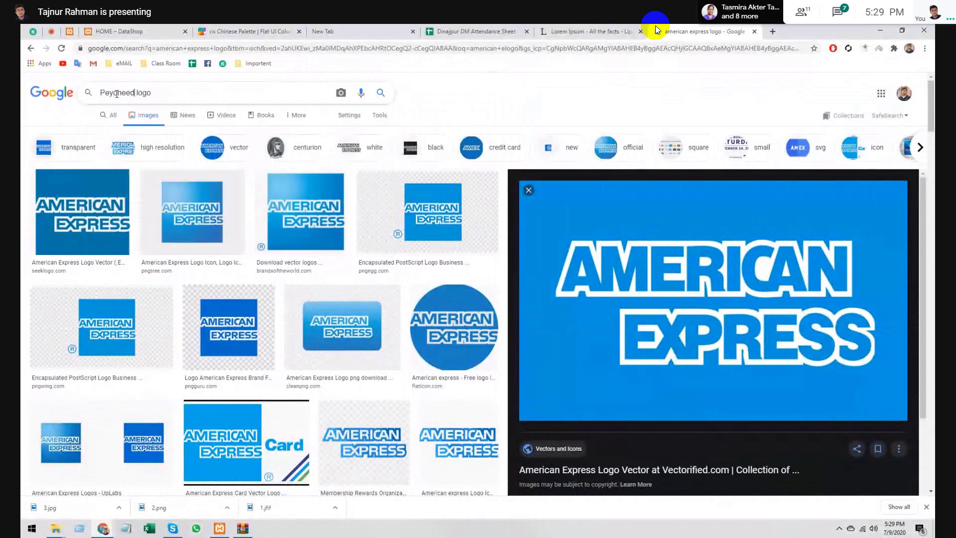
- Fix the query typo to 'Peyoneer logo' and run the image search
key(BackSpace)
text(r)
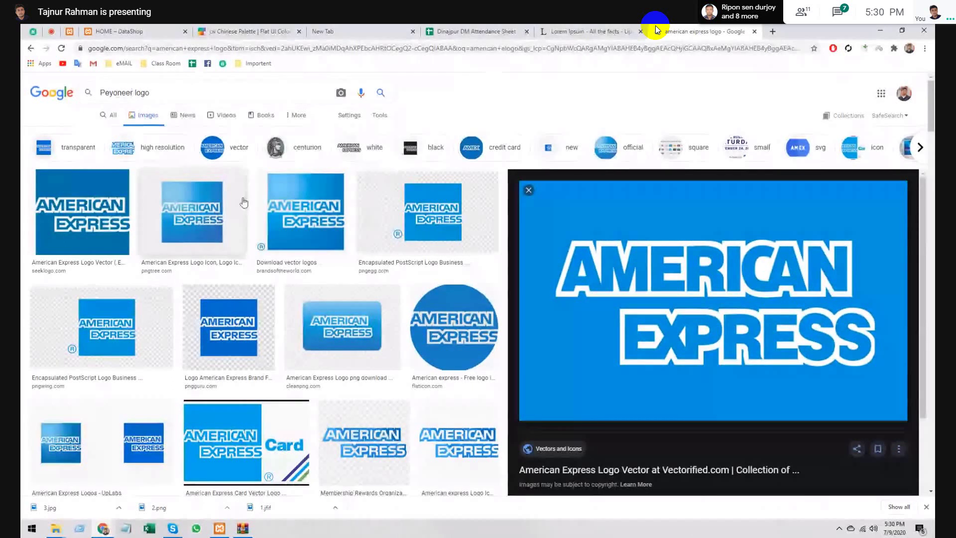
key(alt+Tab)
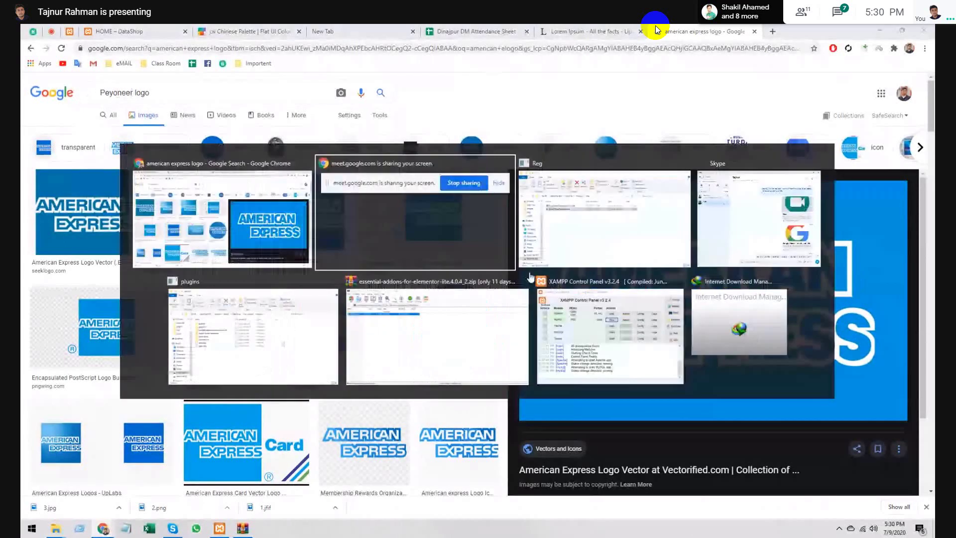
key(ctrl+5)
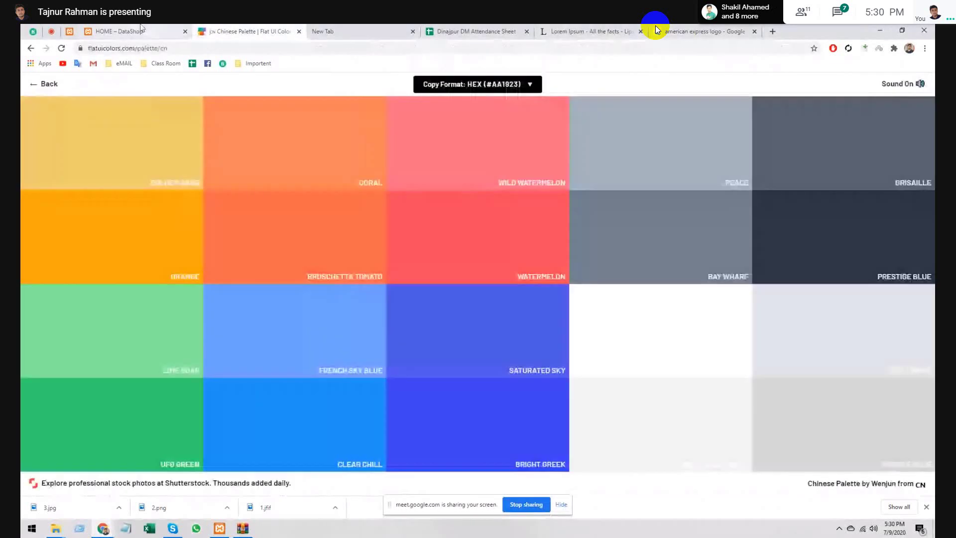
click(657, 30)
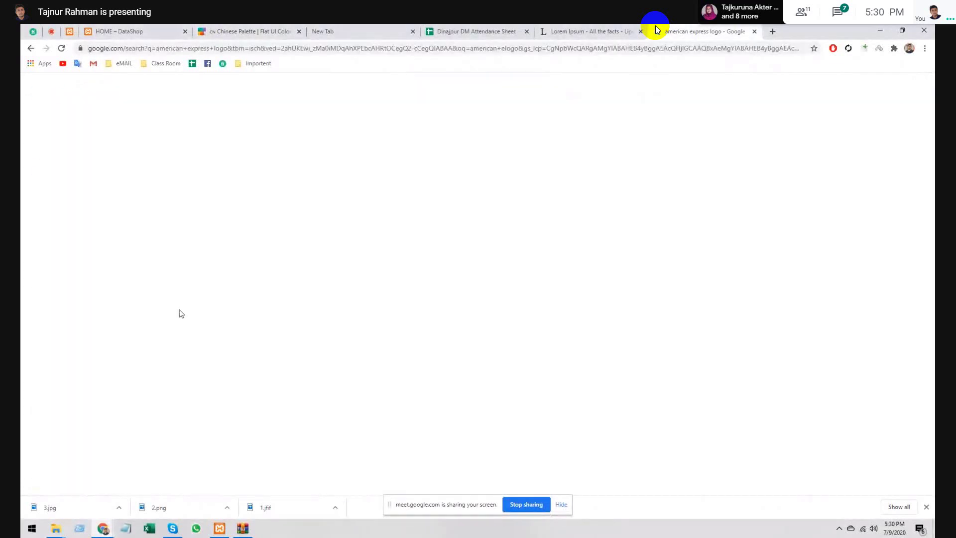
key(Return)
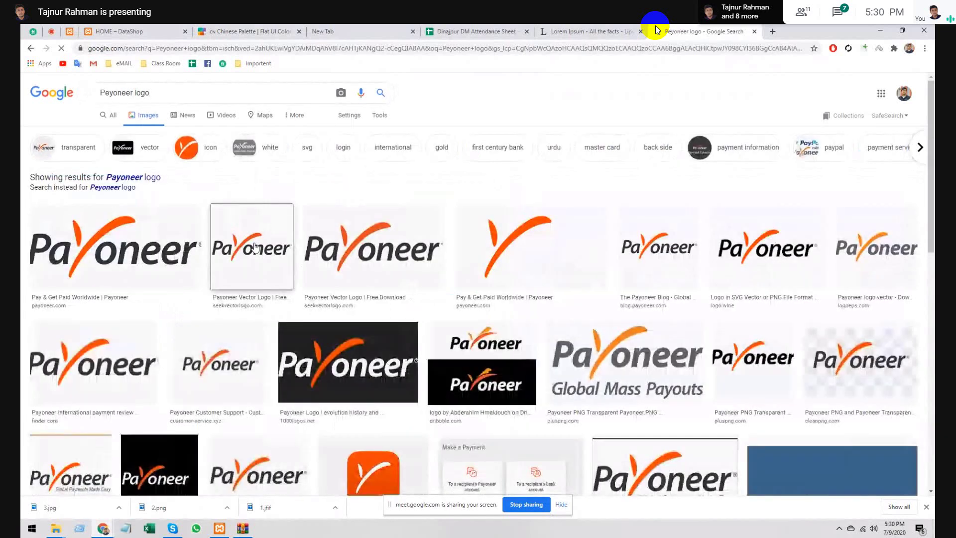
- Preview the wide Payoneer logo and save it as 5.png
click(254, 247)
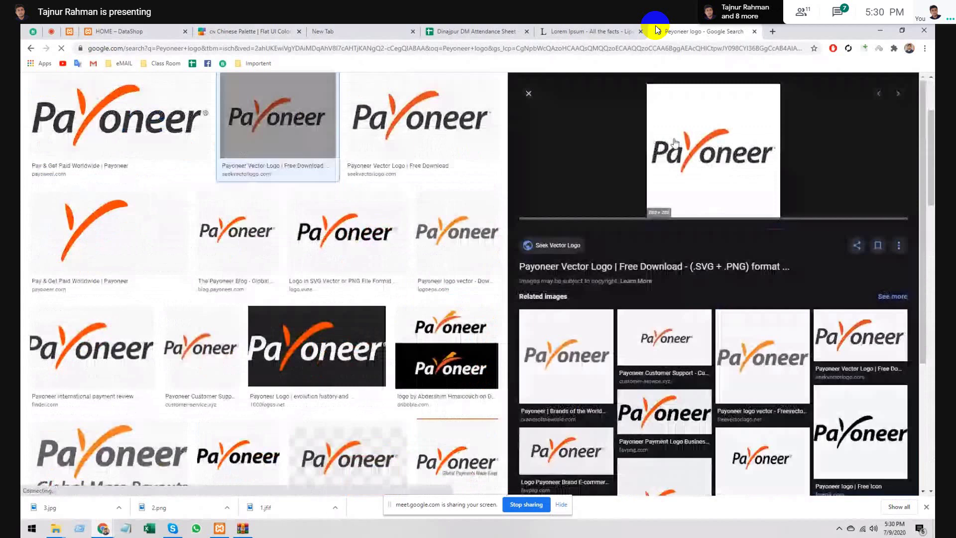
click(399, 172)
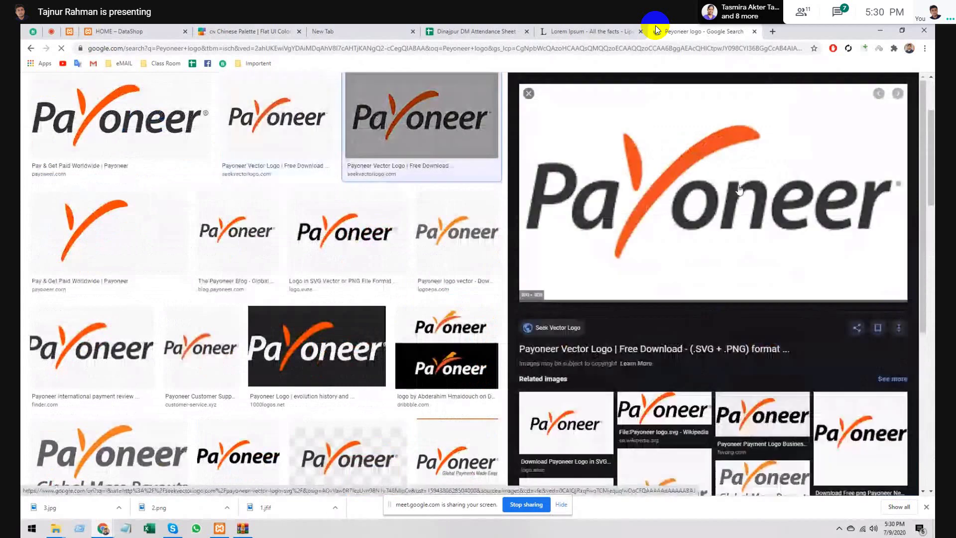
right_click(685, 181)
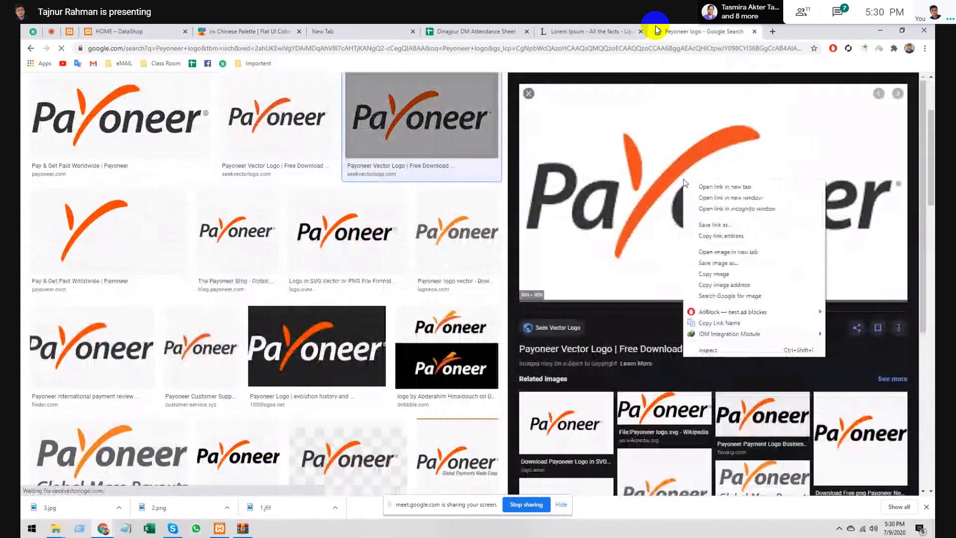
click(721, 263)
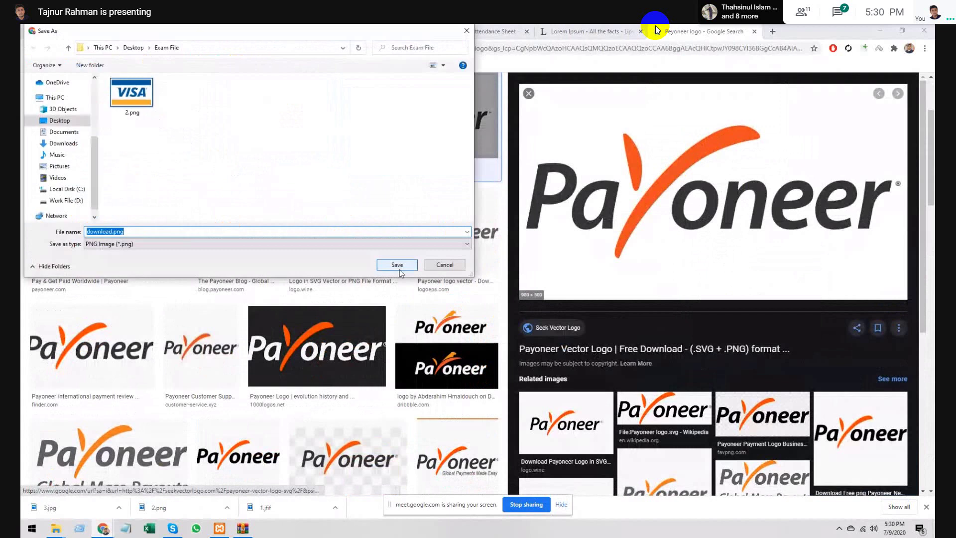
text(5)
click(398, 265)
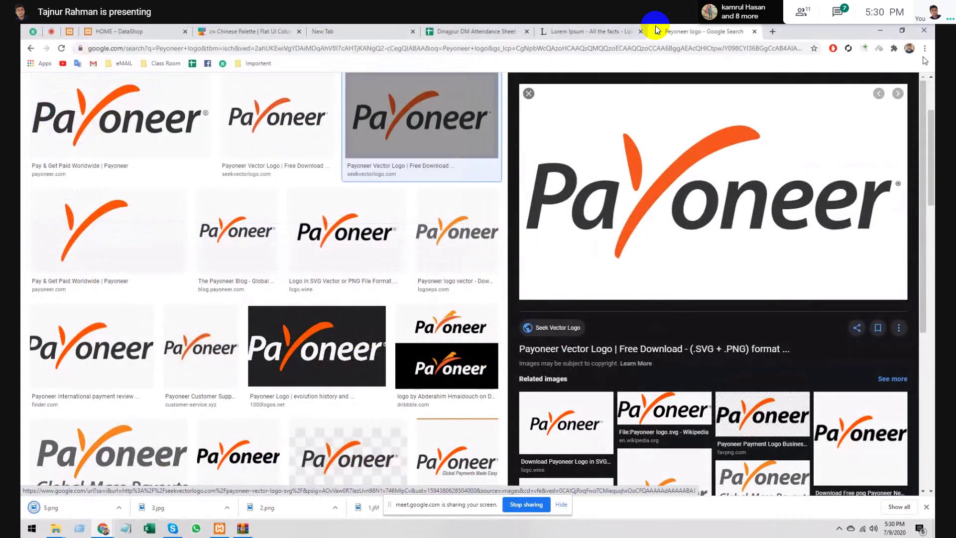
scroll(119, 92, up, 3)
- Search Google Images for 'paypal logo' and preview a few results
triple_click(119, 92)
text(paypal logo)
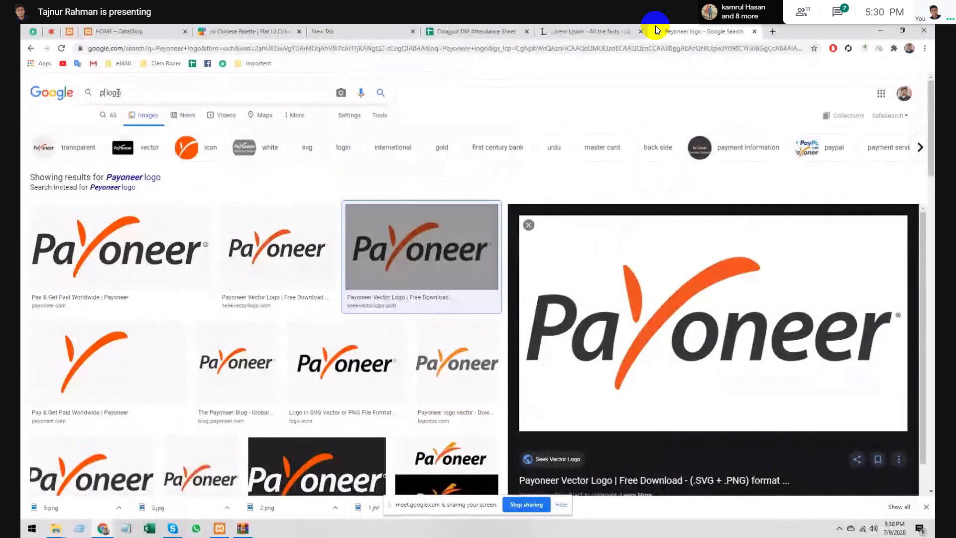
key(Return)
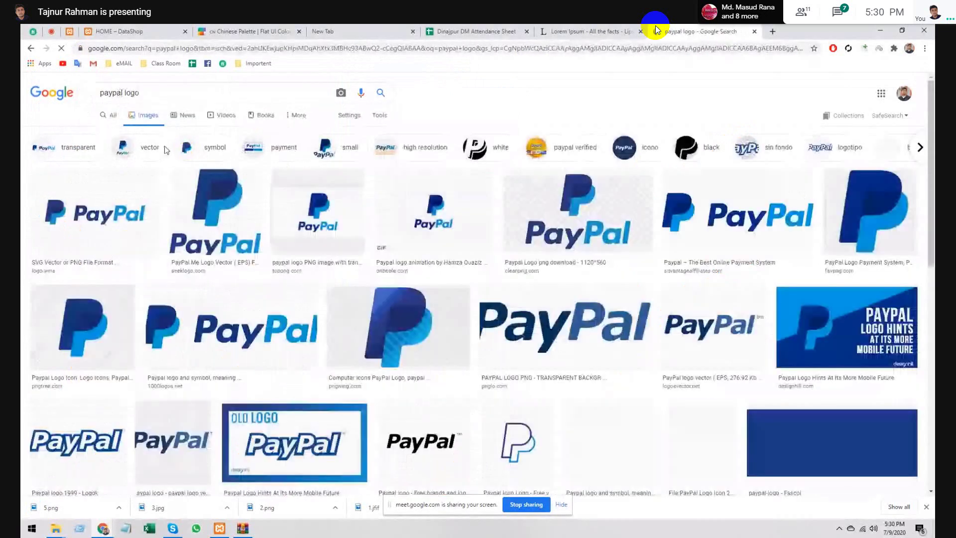
click(204, 219)
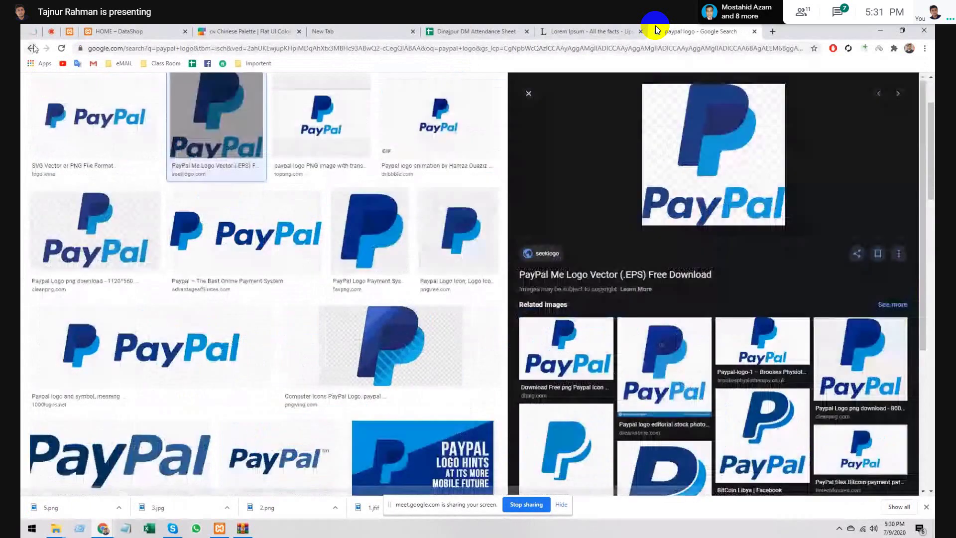
click(32, 49)
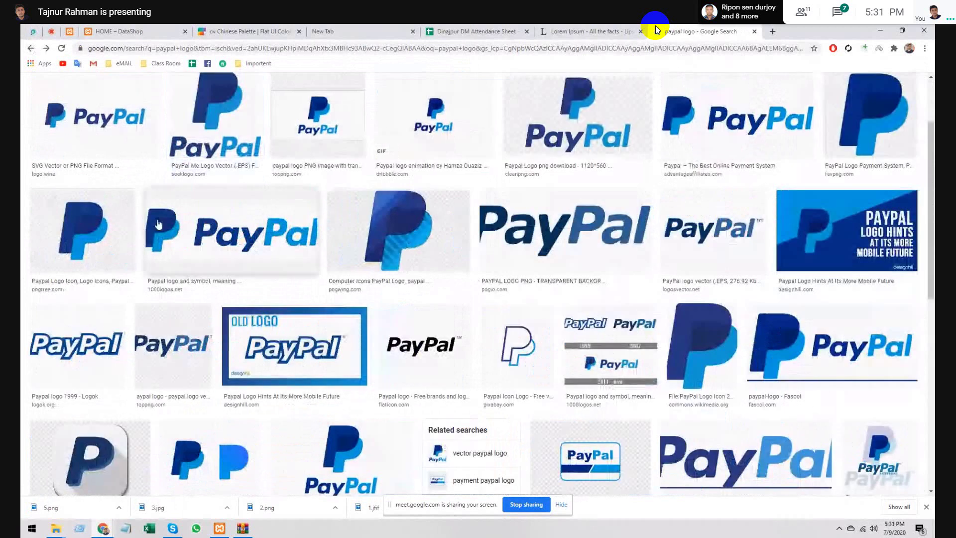
click(115, 127)
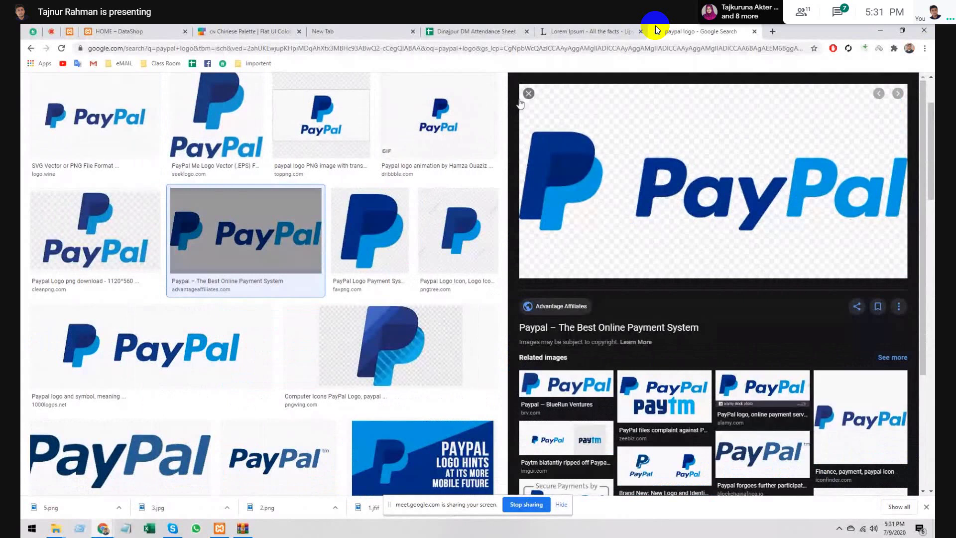
key(Escape)
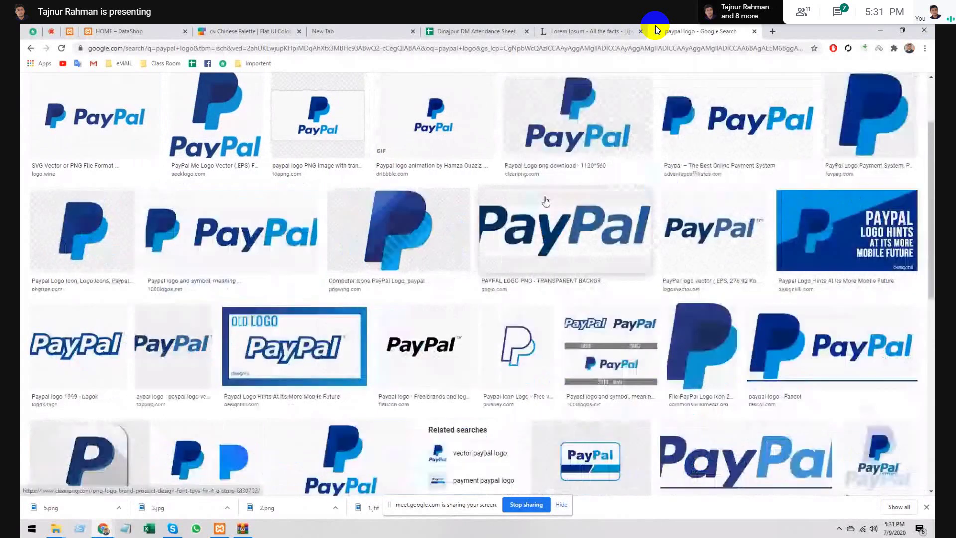
scroll(552, 211, down, 3)
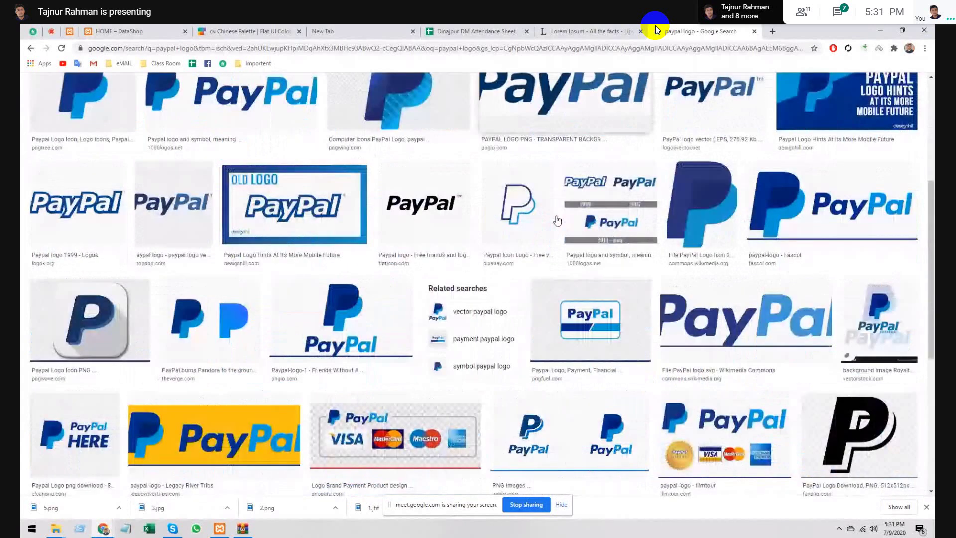
scroll(394, 252, down, 5)
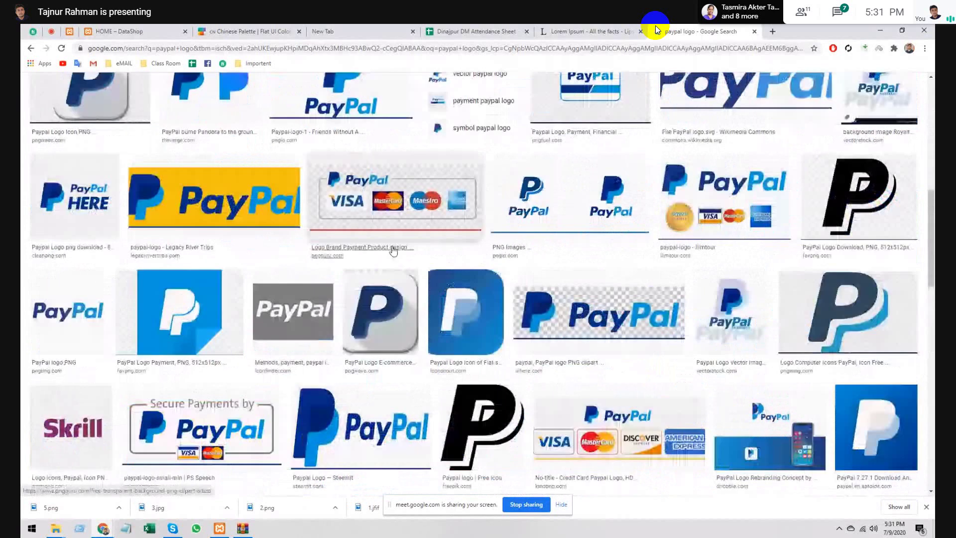
scroll(442, 233, up, 10)
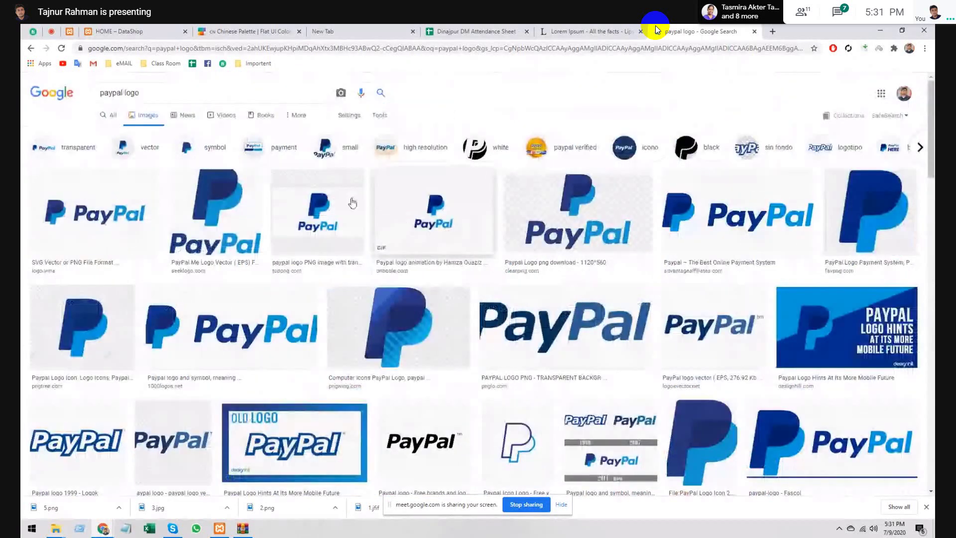
- Save the 'Paypal – The Best Online Payment System' logo as 4.png
click(729, 199)
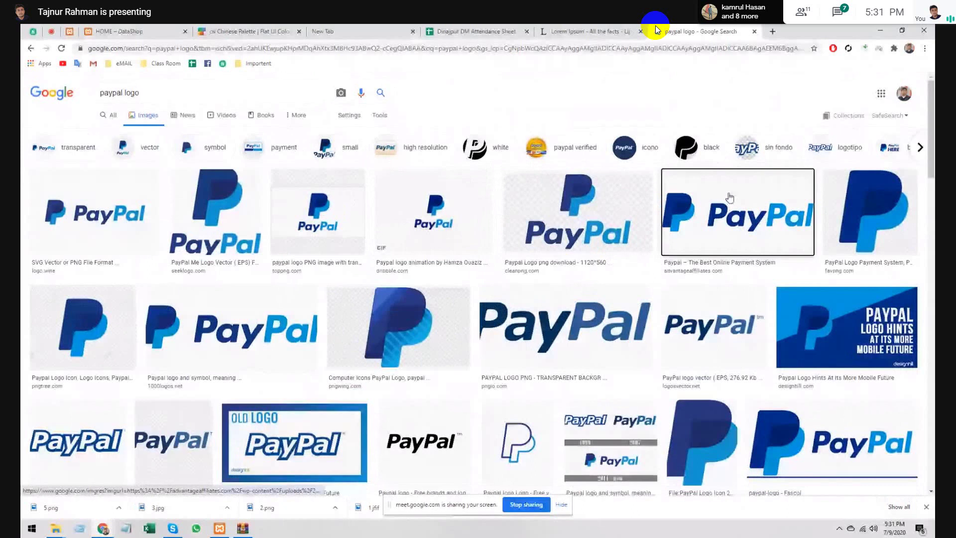
right_click(646, 170)
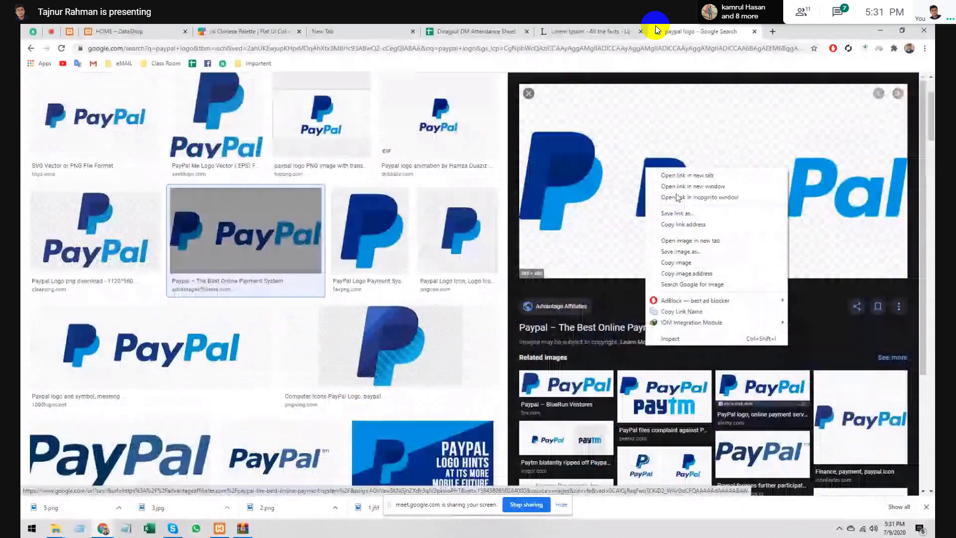
click(680, 251)
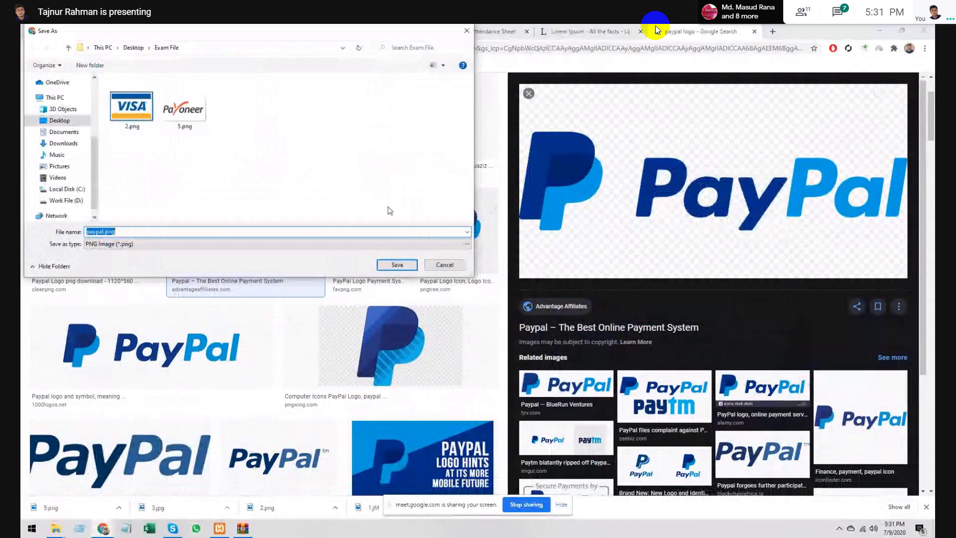
text(4)
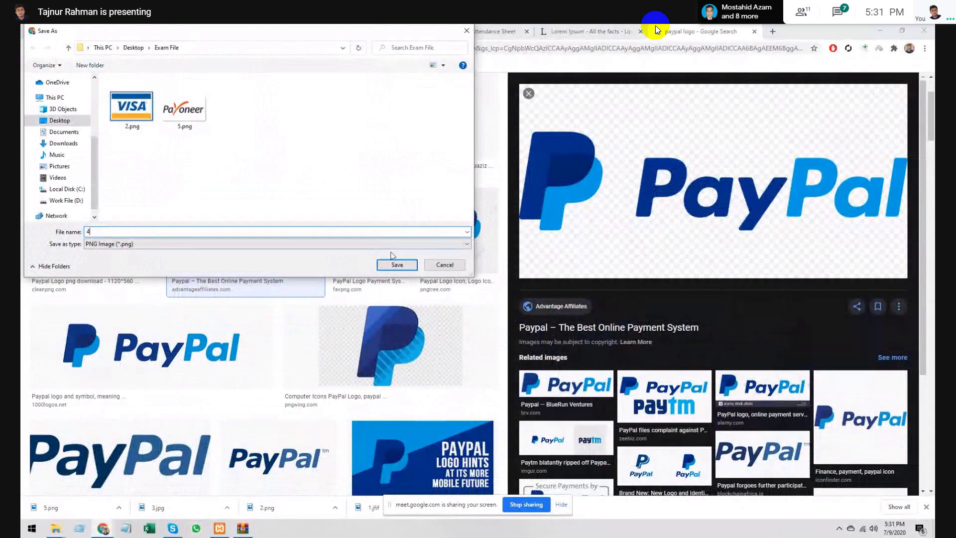
click(394, 267)
- Return to the DataShop footer editor tab in Elementor
click(349, 31)
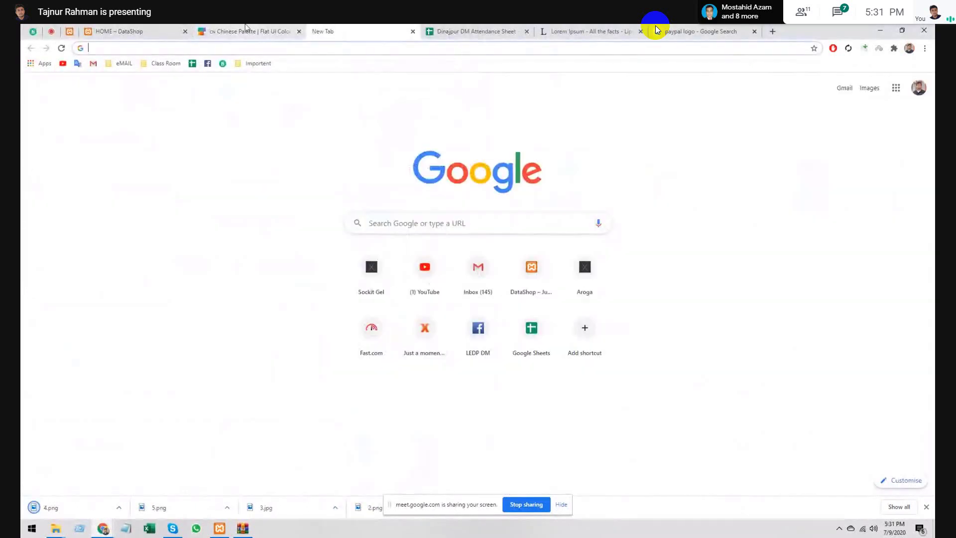
click(245, 30)
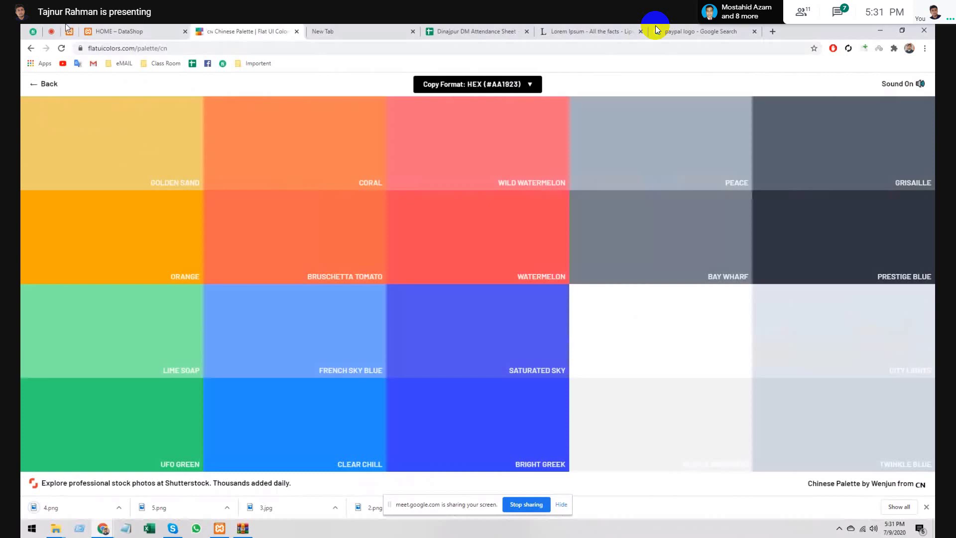
click(118, 30)
click(69, 31)
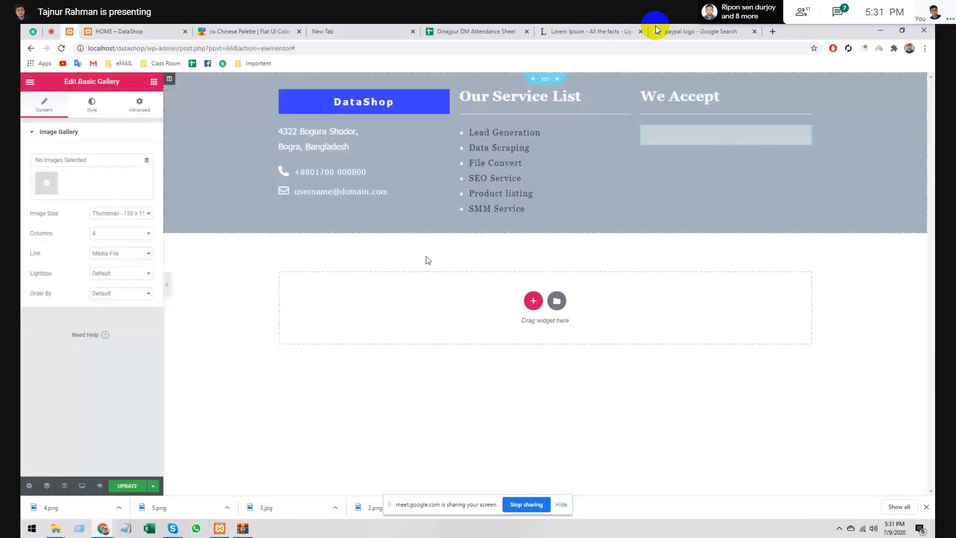
- Upload the logo images 1.jfif to 5.png from the Exam File folder into the Media Library
click(45, 185)
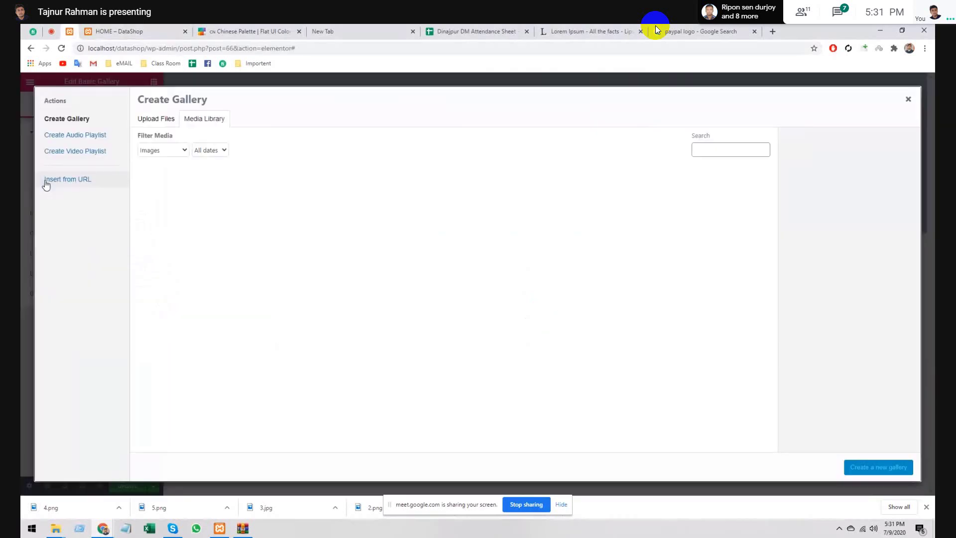
click(149, 121)
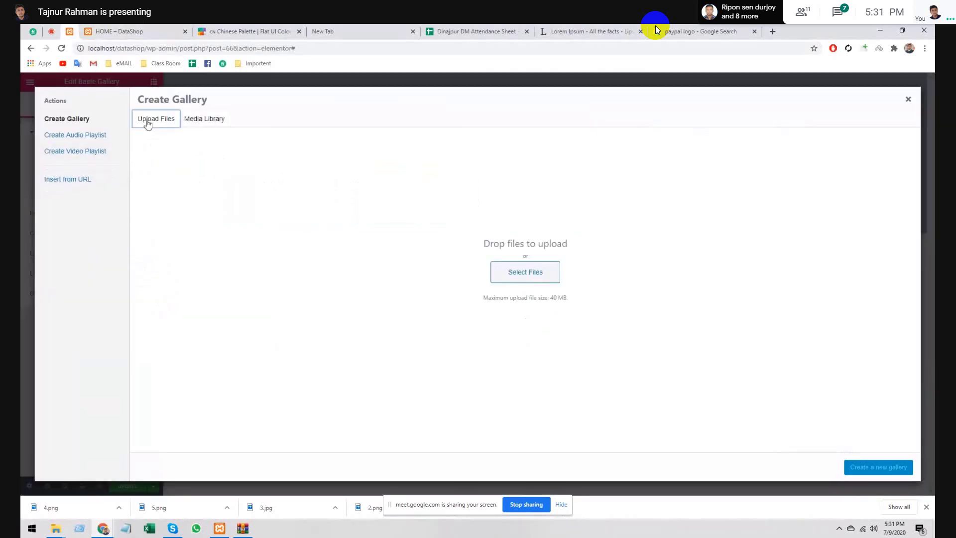
click(559, 277)
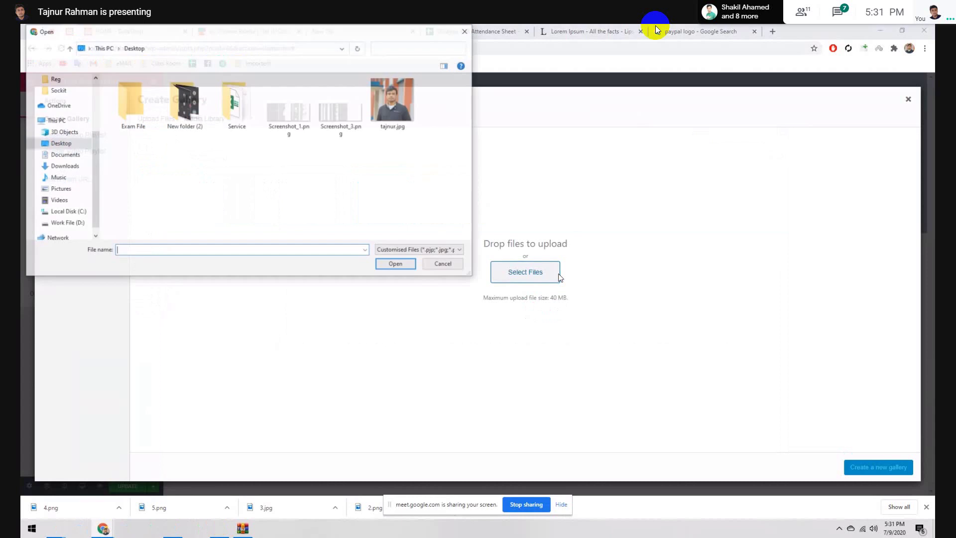
double_click(134, 114)
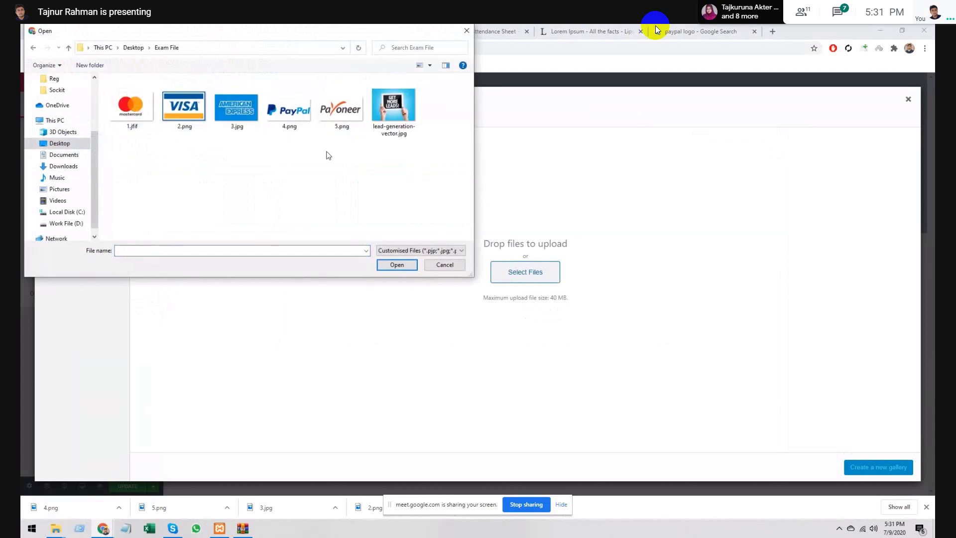
drag(327, 154, 131, 96)
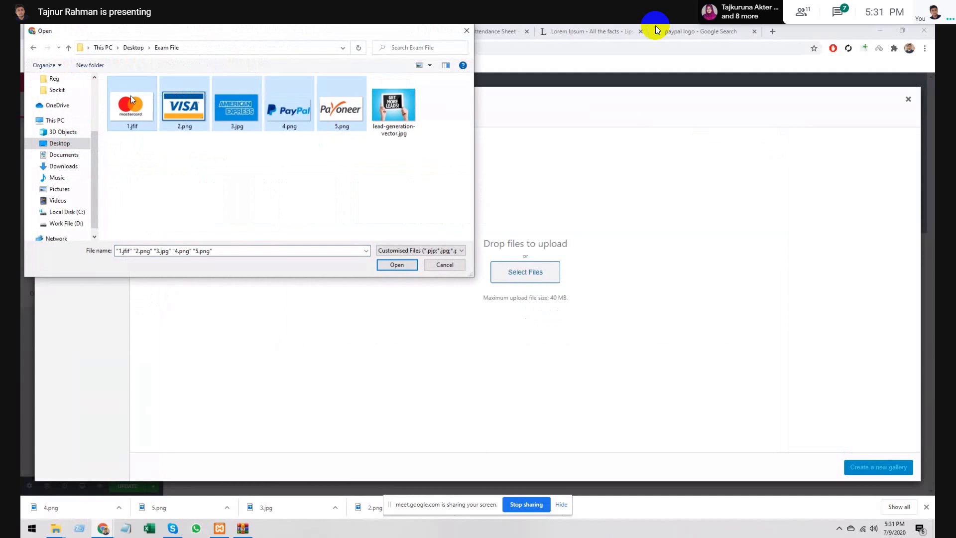
click(395, 267)
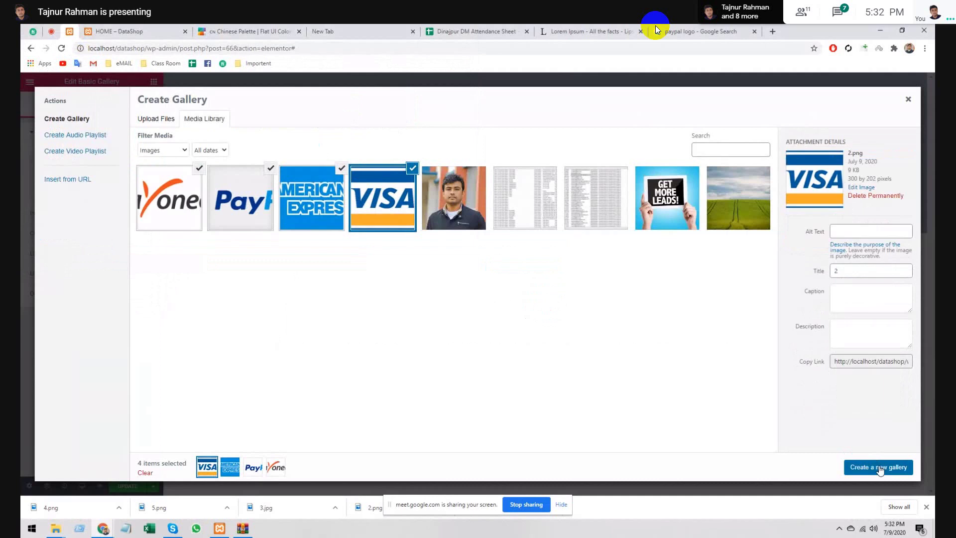
- Select the Payoneer, PayPal, American Express and Visa logos and insert them as a new gallery
ctrl+click(306, 200)
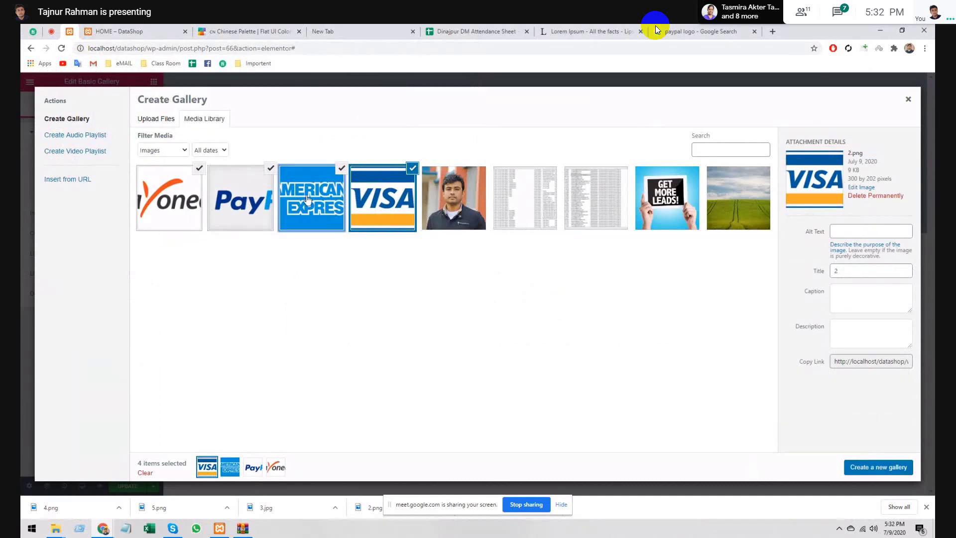
ctrl+click(269, 200)
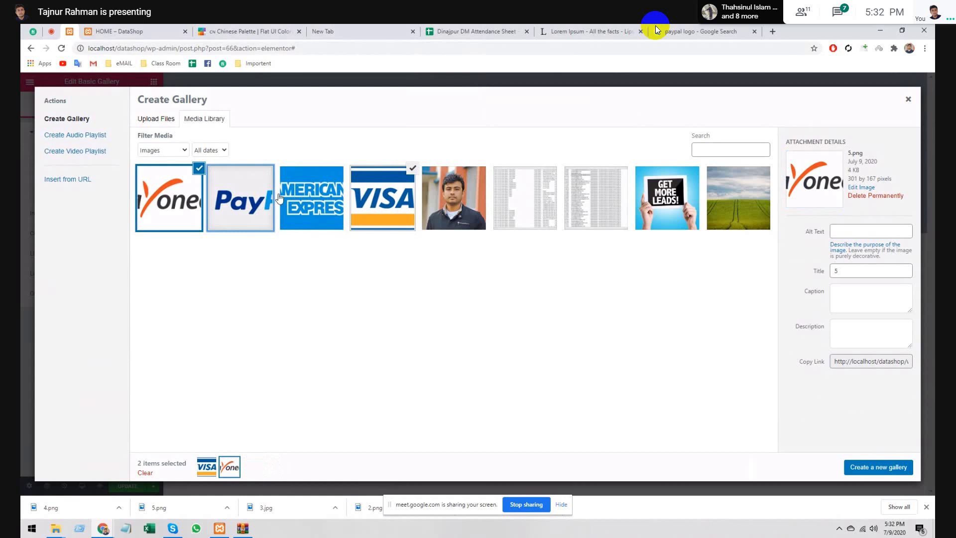
shift+click(279, 198)
click(879, 467)
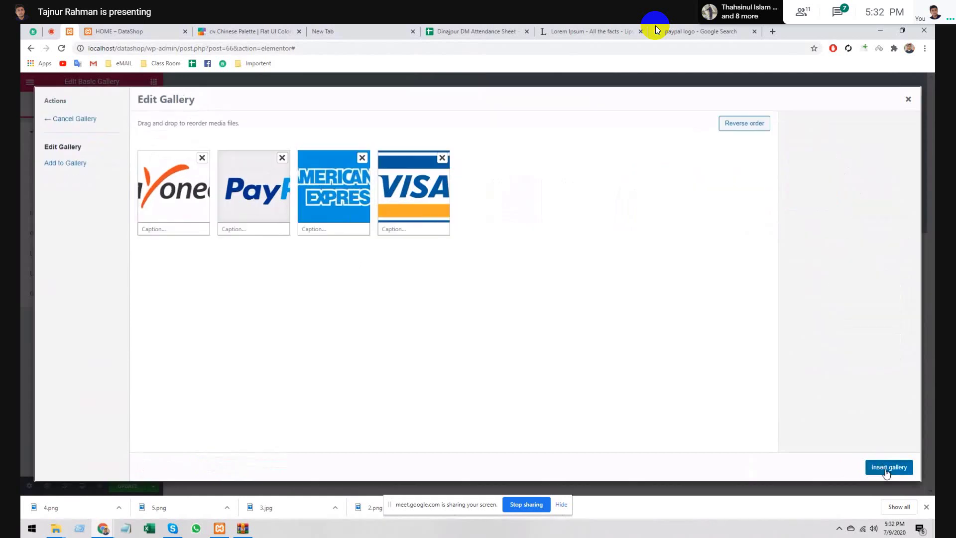
click(886, 468)
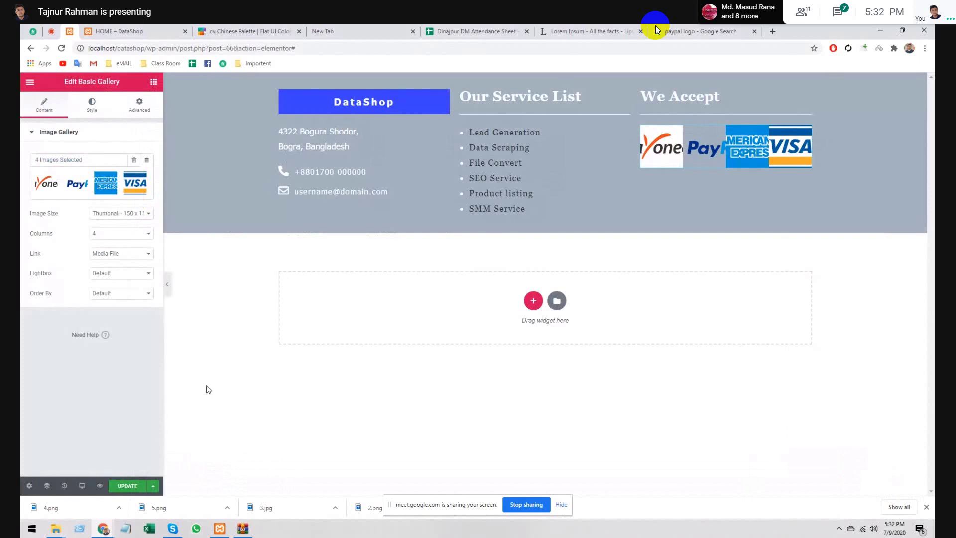
- Set the gallery Image Size to Medium - 300 x 300 and Columns to 2
click(108, 234)
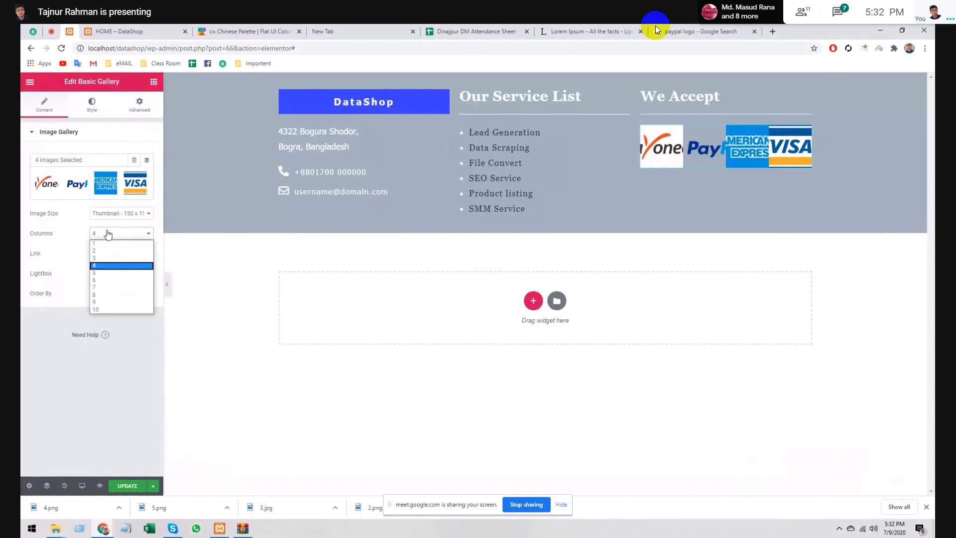
click(105, 252)
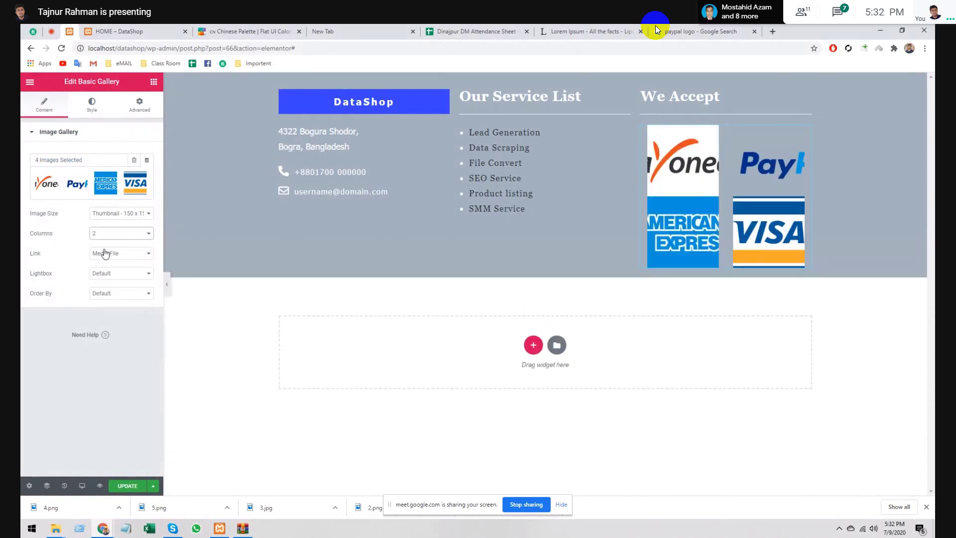
click(106, 233)
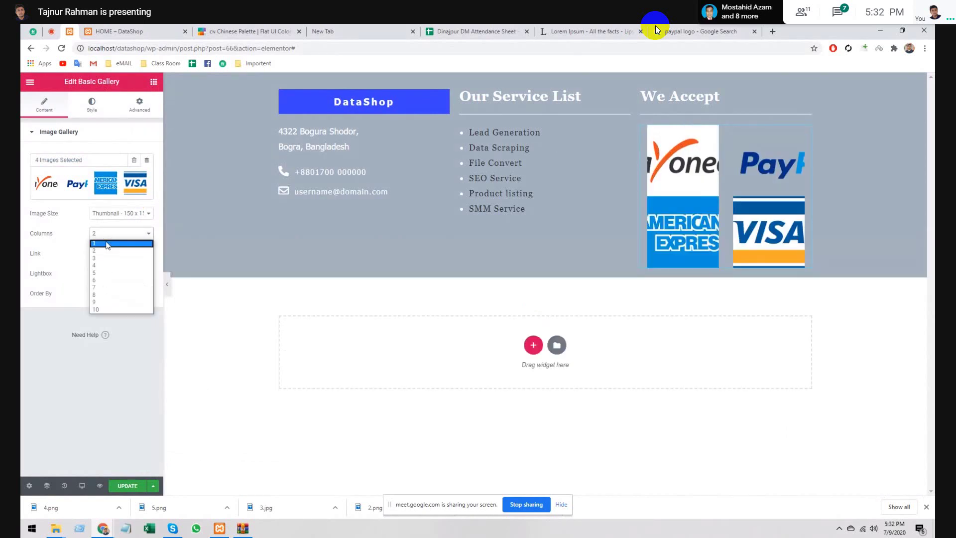
click(106, 244)
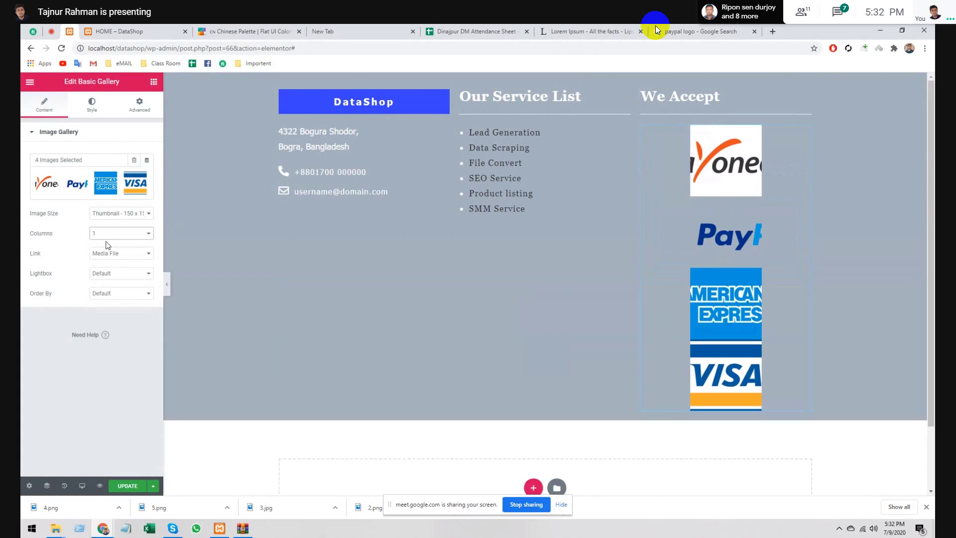
click(109, 214)
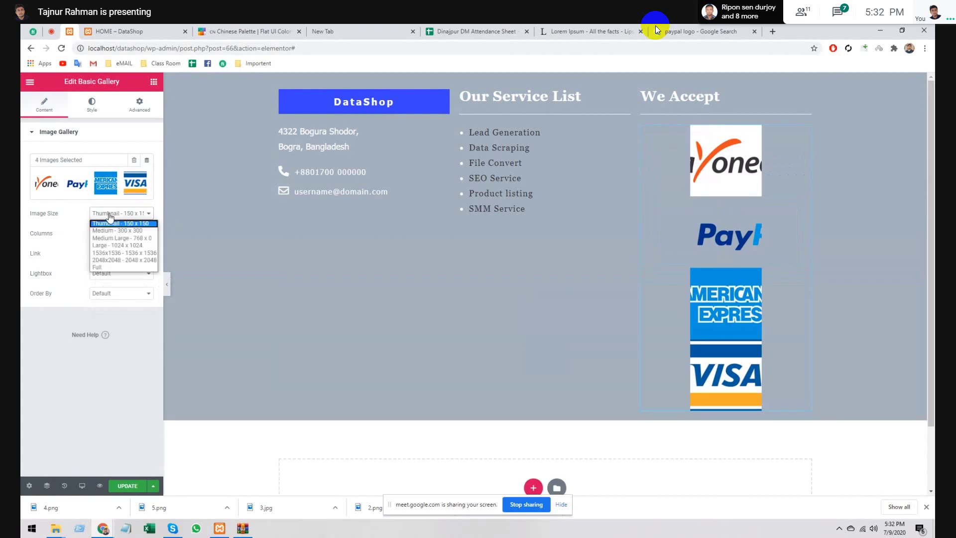
click(114, 231)
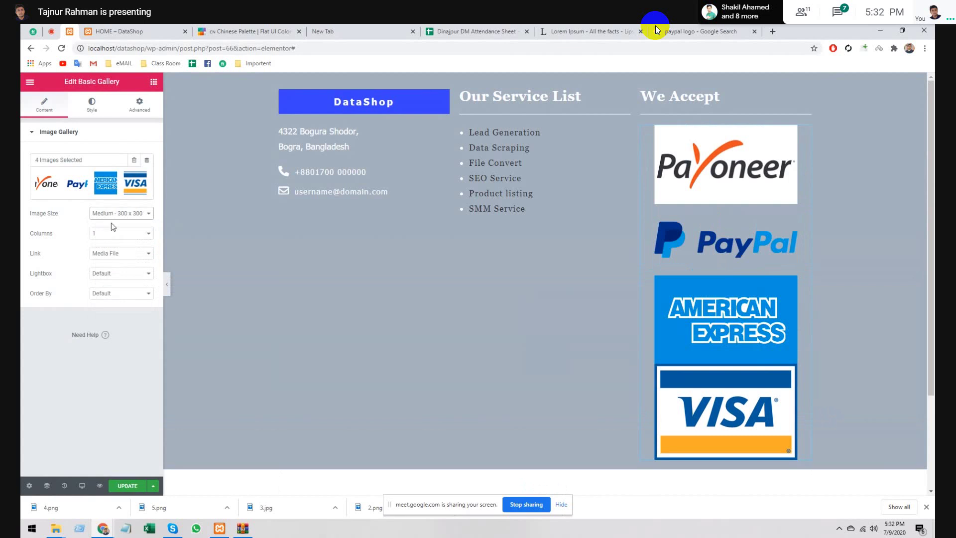
click(113, 232)
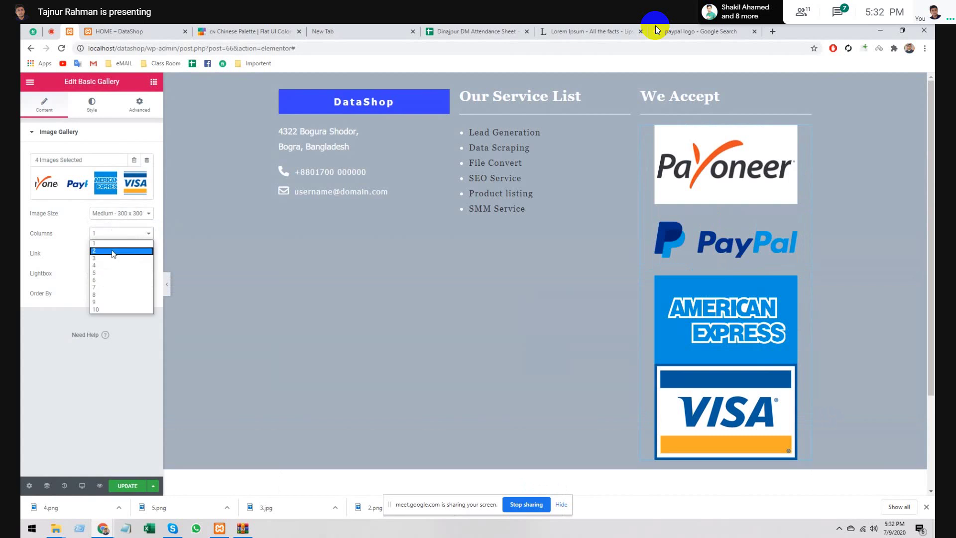
click(113, 251)
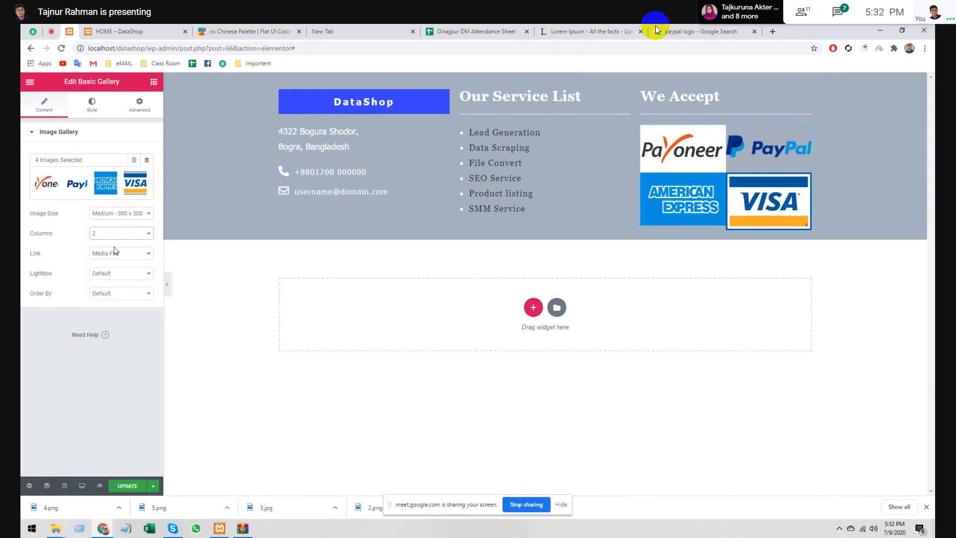
- Keep links on Media File, with Lightbox and image order left at Default
click(115, 253)
click(116, 260)
click(119, 273)
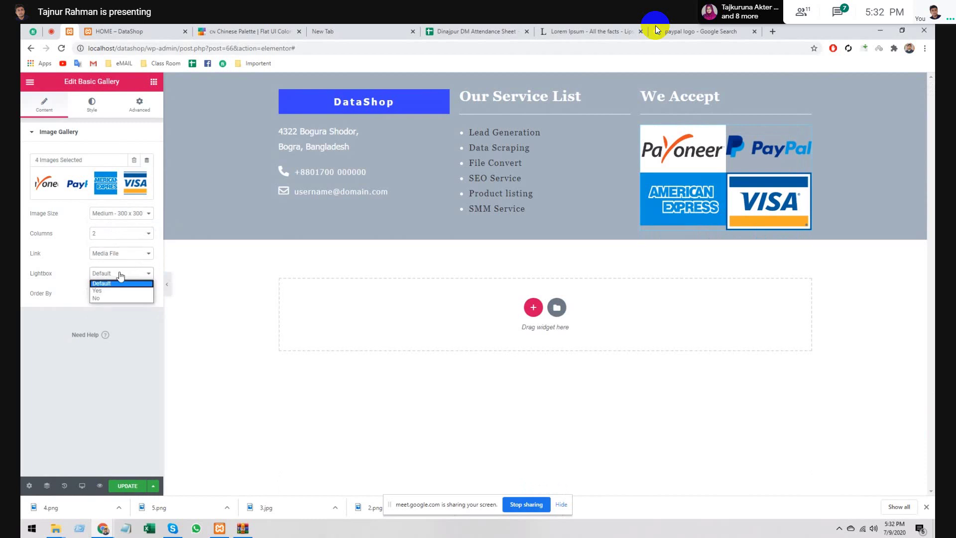
click(119, 290)
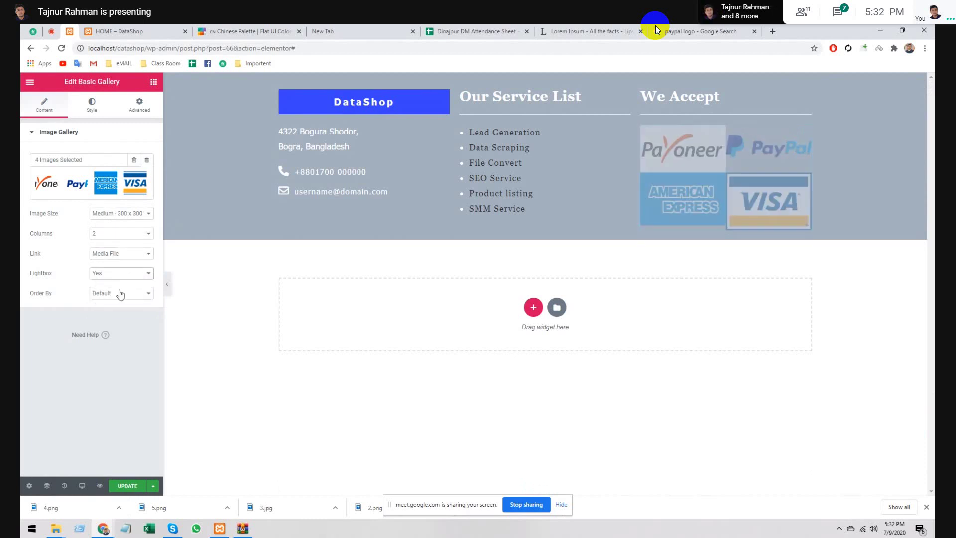
click(120, 273)
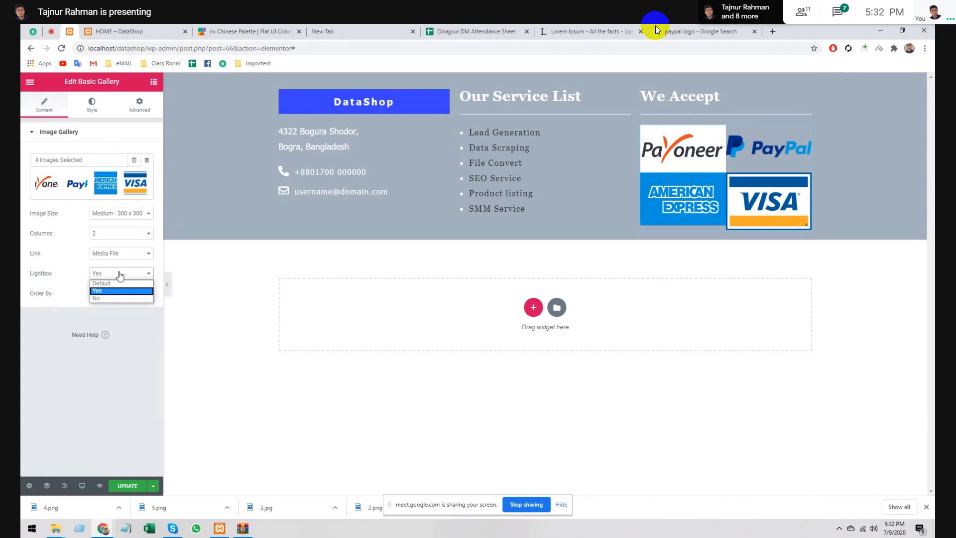
click(123, 283)
click(121, 293)
click(122, 295)
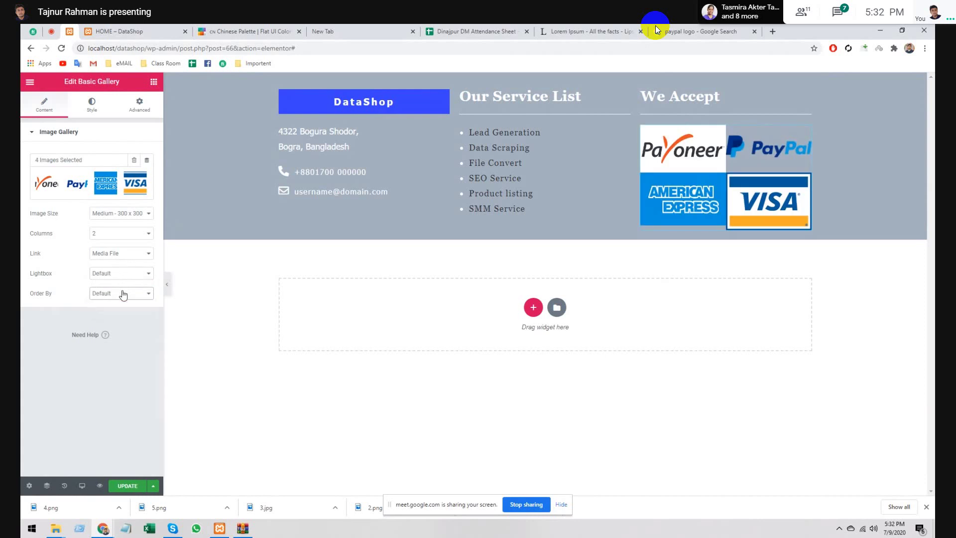
- In the Style tab, set gallery Spacing to Custom with a gap of about 28
click(90, 104)
click(119, 155)
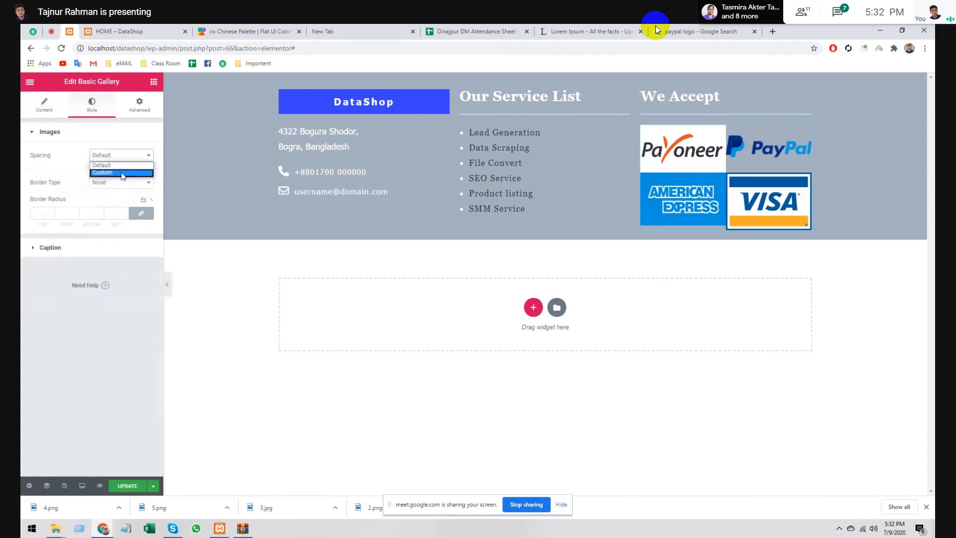
click(122, 173)
click(52, 178)
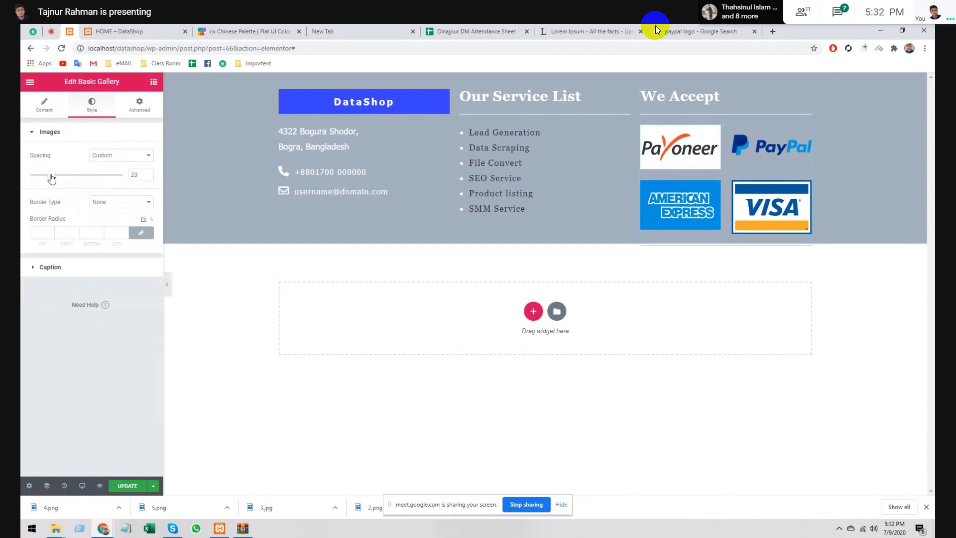
drag(52, 178, 55, 178)
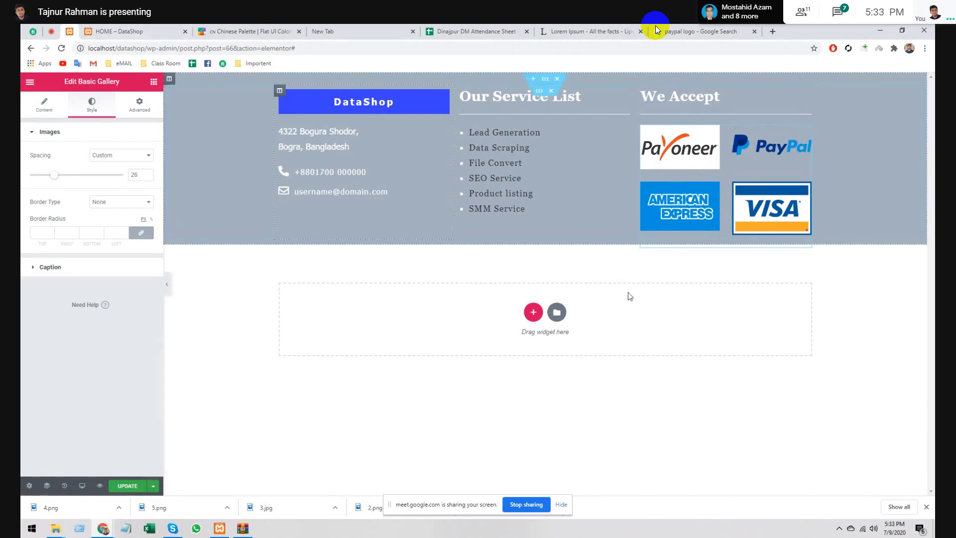
- Open Edit Gallery from the Content tab, then cancel without changes
click(44, 104)
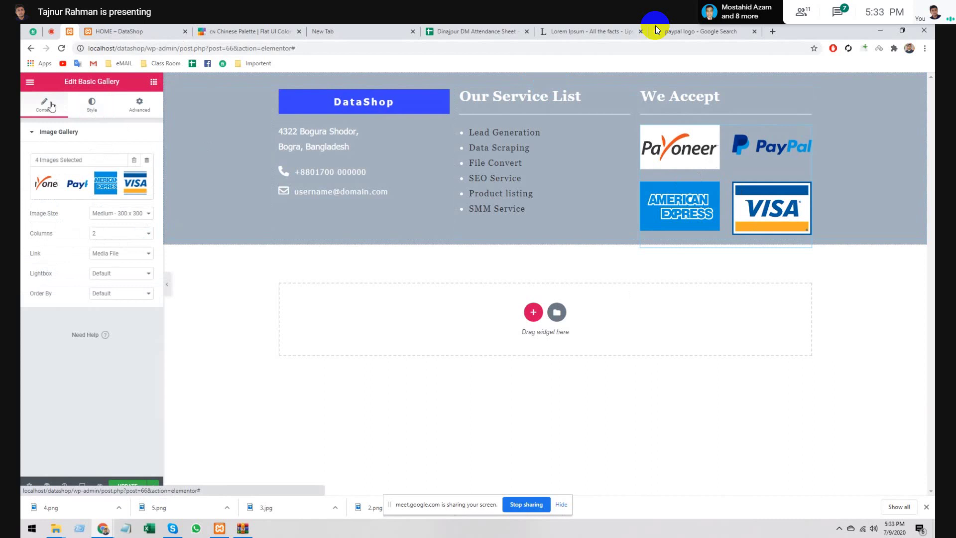
click(127, 184)
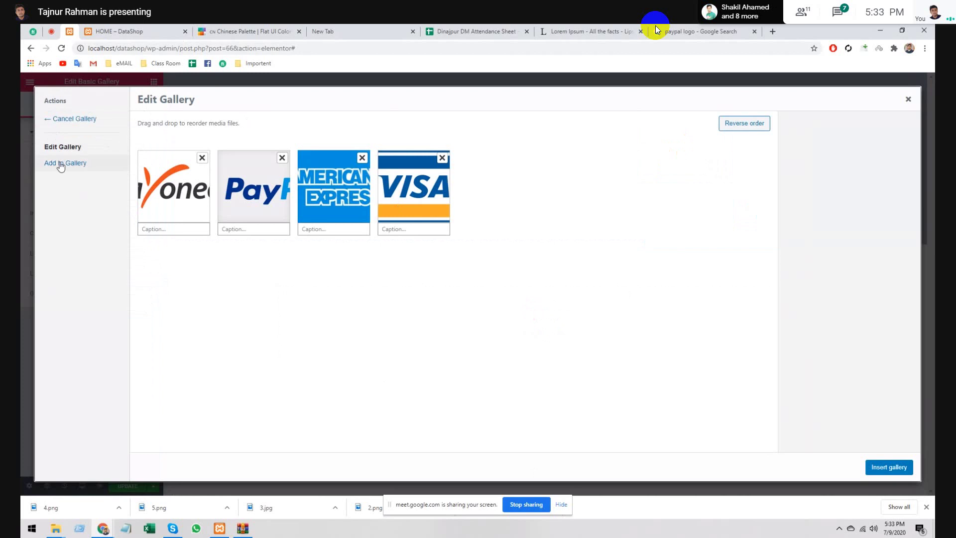
click(68, 122)
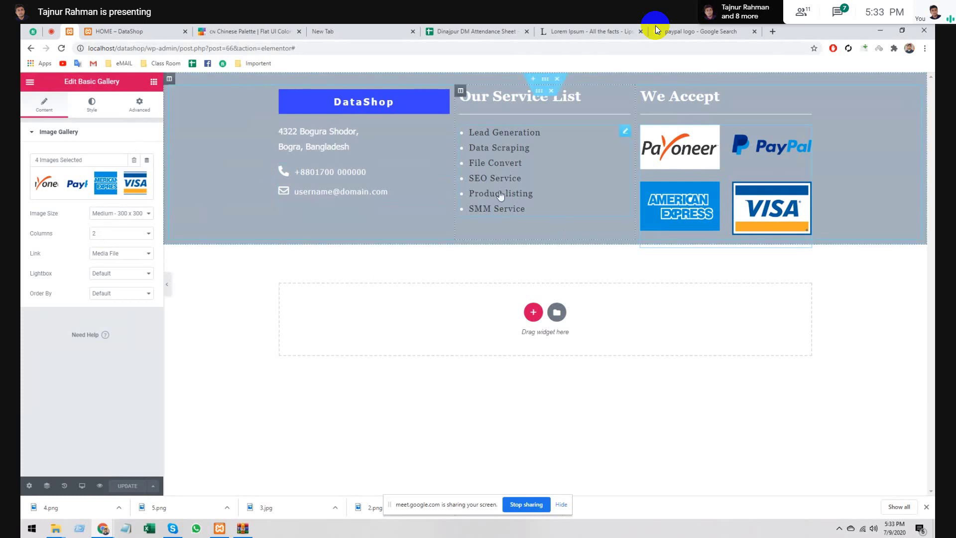
- Reload the live DataShop home page, then close the screen-sharing notice and the downloads bar
click(140, 29)
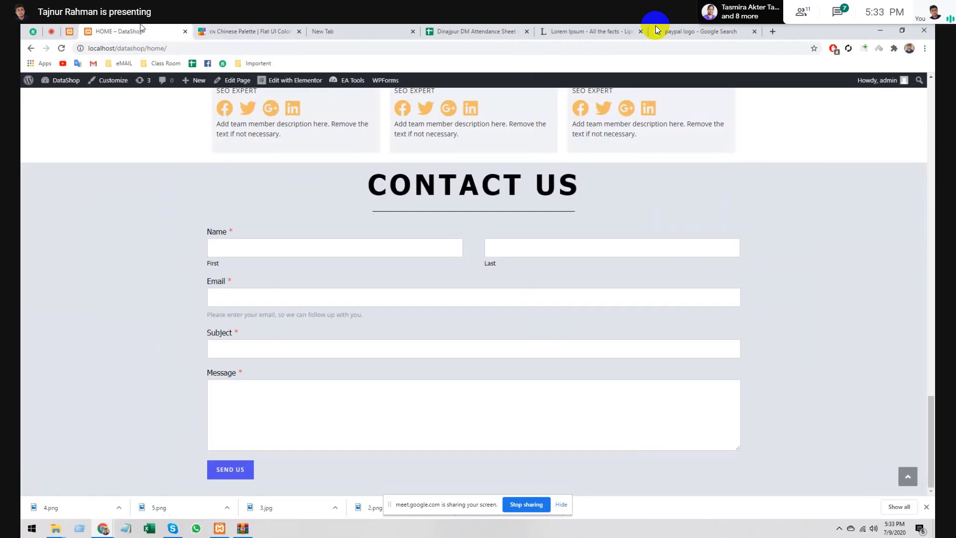
click(214, 47)
key(Return)
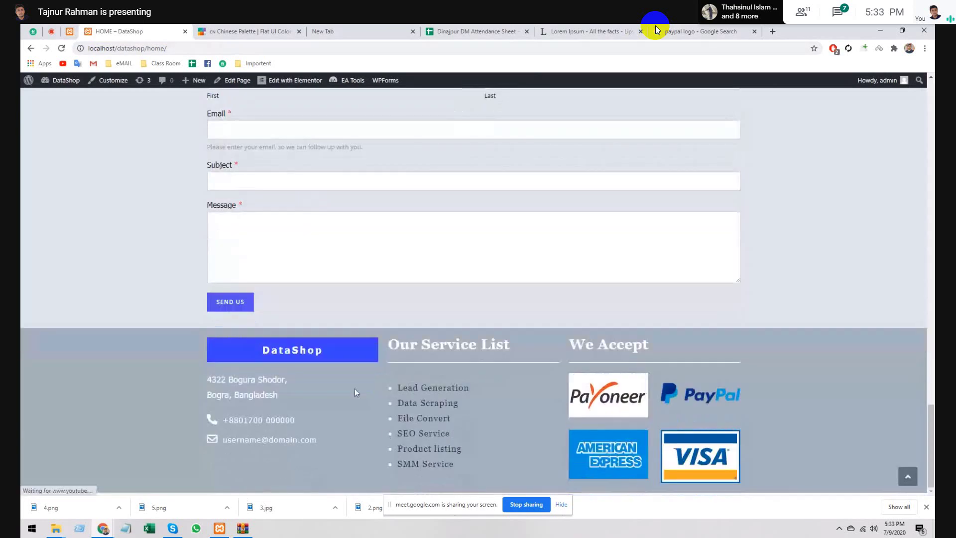
click(562, 505)
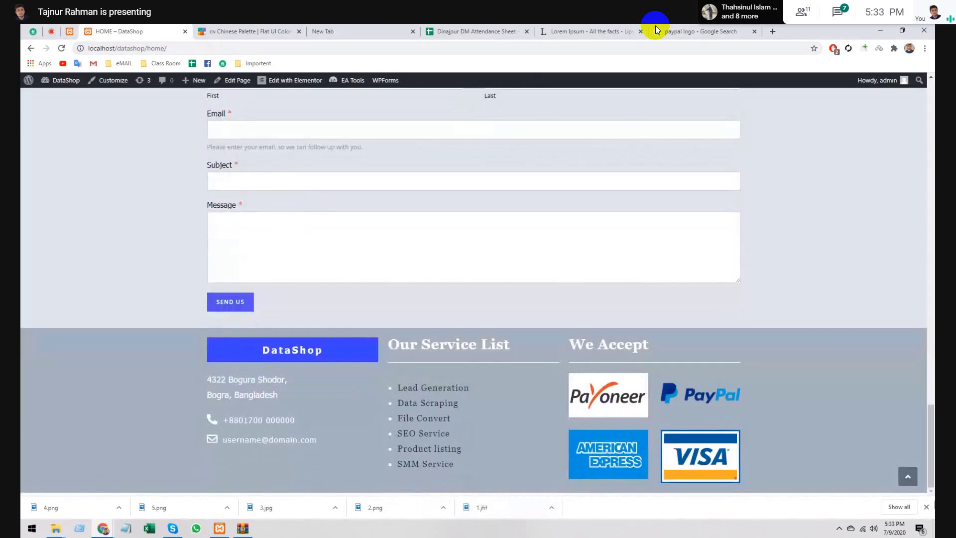
click(927, 507)
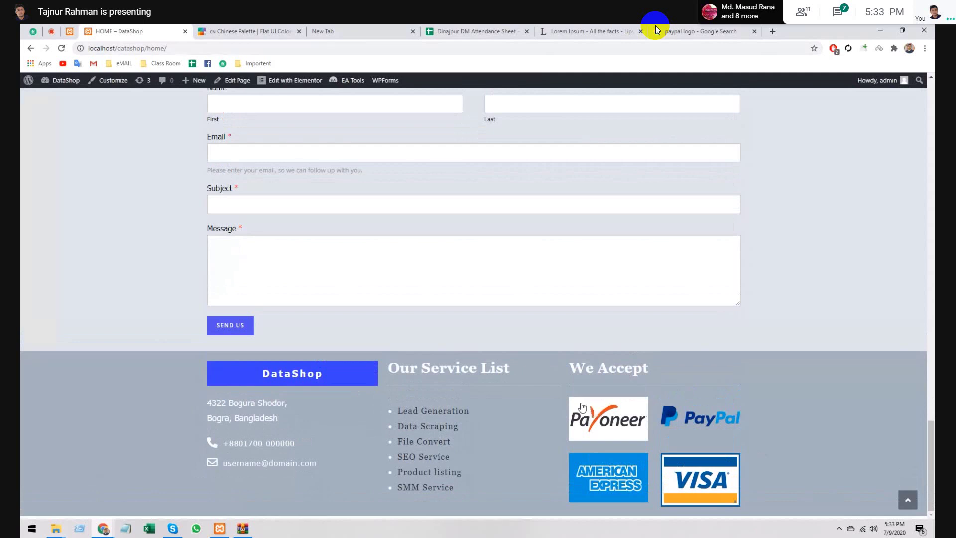
- Refresh the page and scroll down to the footer to inspect the 2×2 We Accept logos
key(F5)
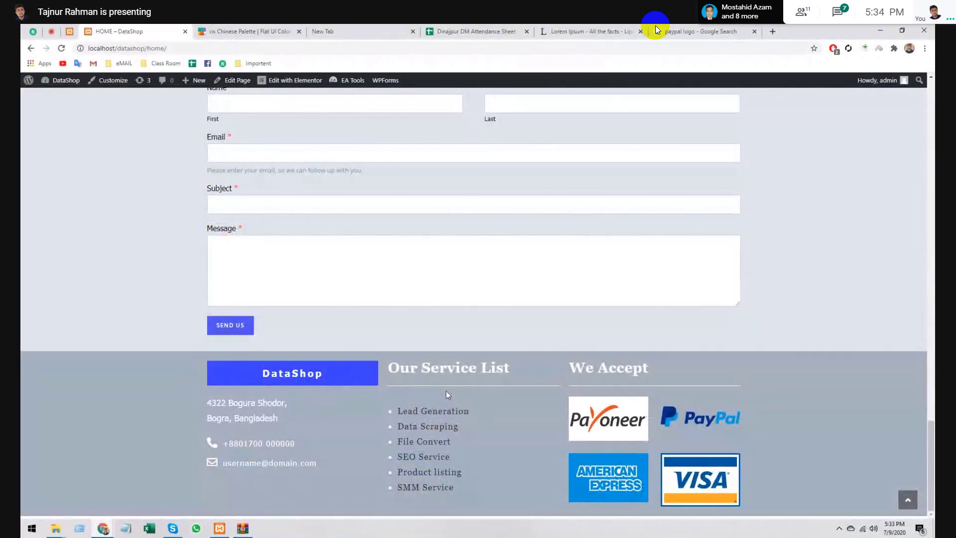
scroll(447, 394, up, 1)
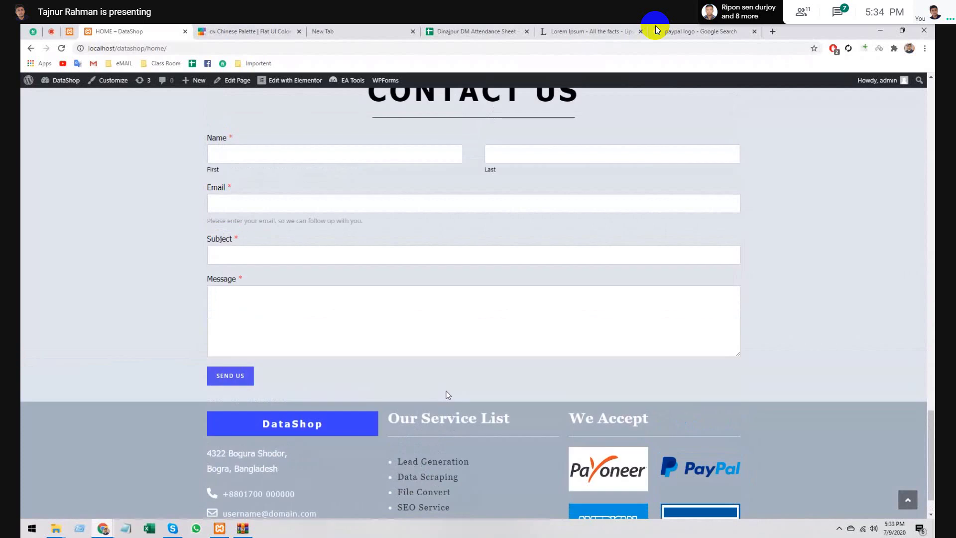
scroll(448, 394, up, 15)
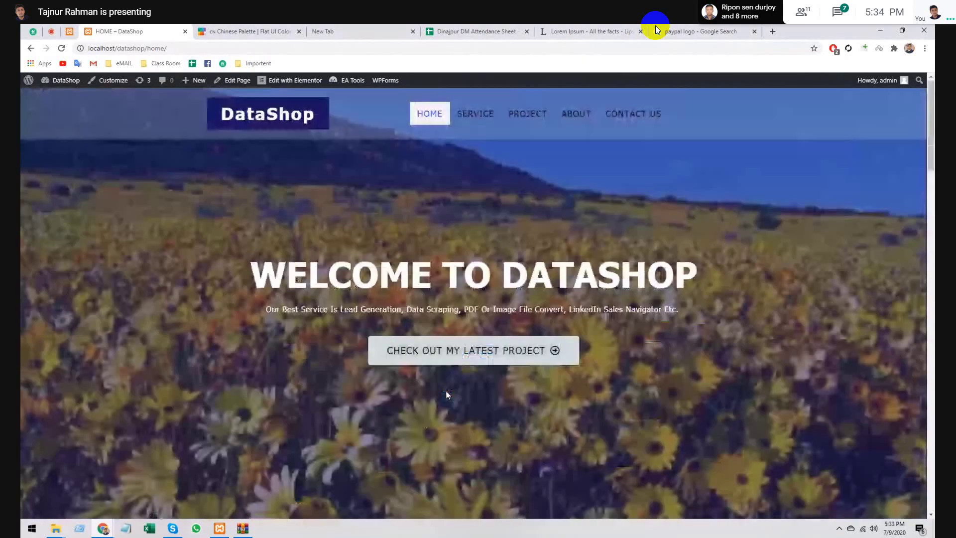
scroll(447, 391, down, 3)
scroll(446, 391, down, 4)
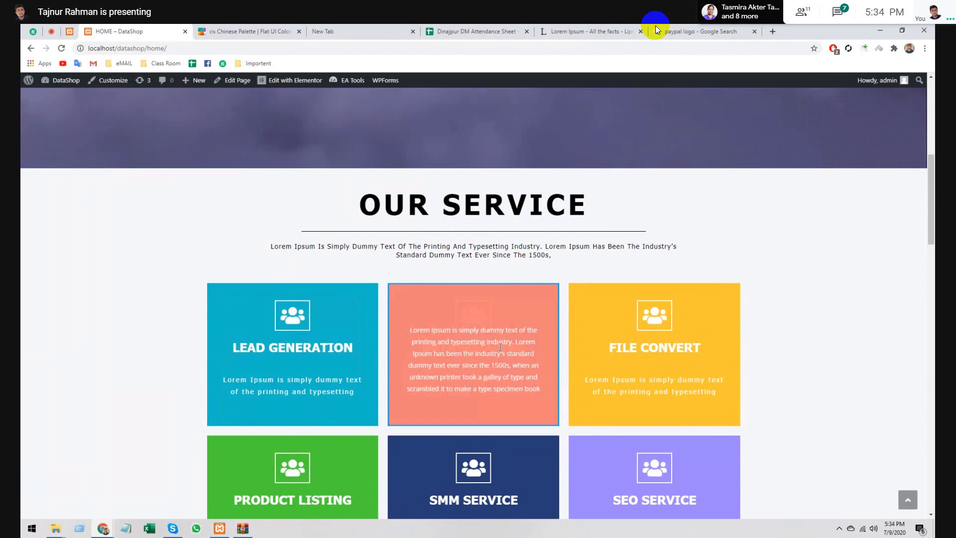
scroll(712, 338, down, 6)
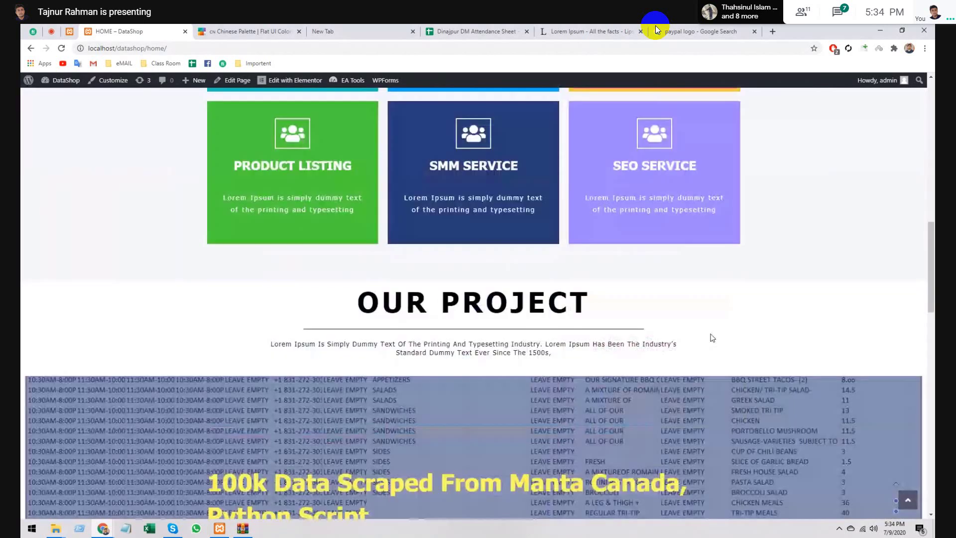
scroll(713, 337, down, 10)
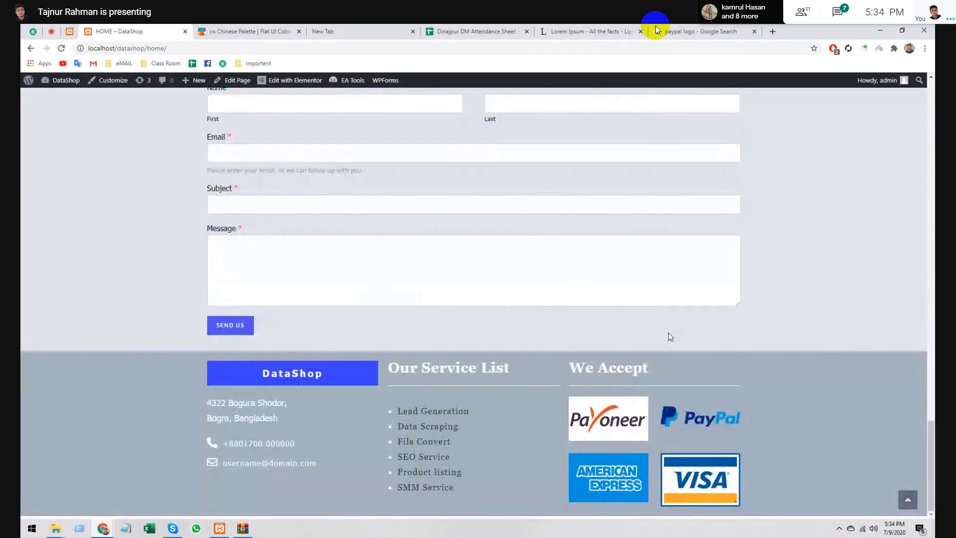
scroll(670, 335, up, 1)
scroll(670, 333, up, 20)
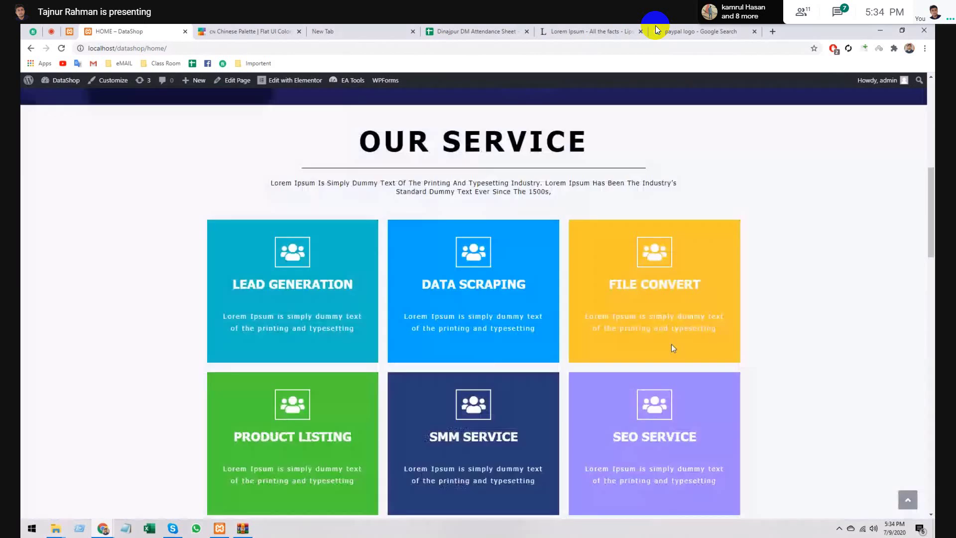